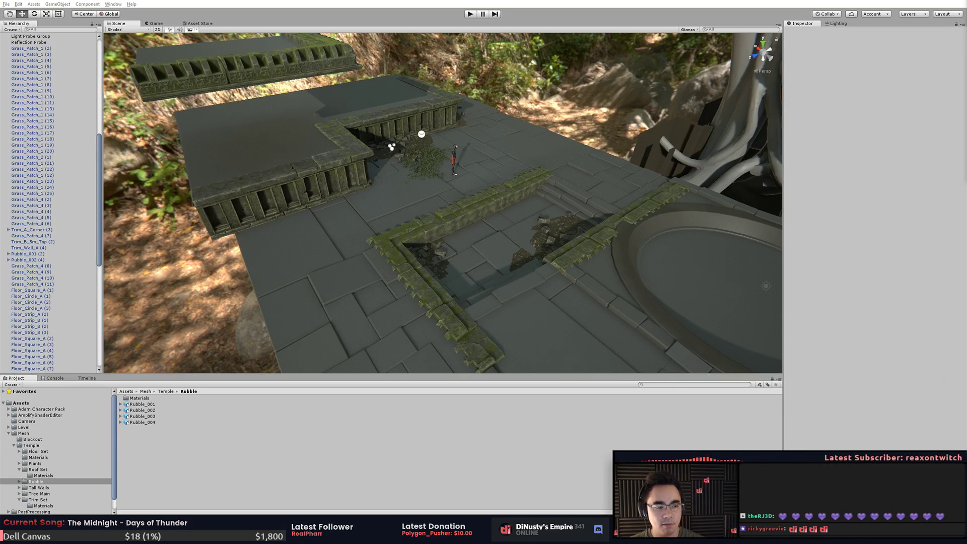
pyautogui.click(433, 147)
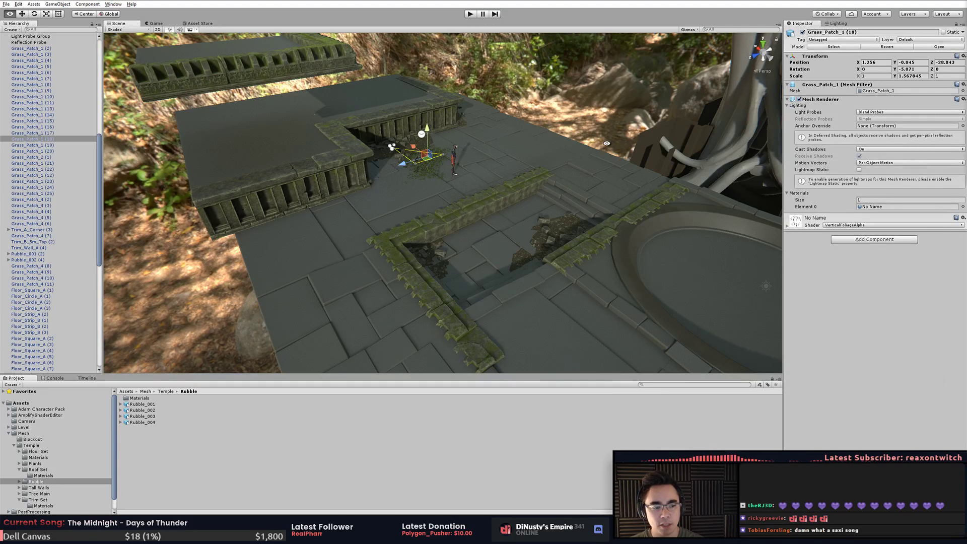
pyautogui.click(626, 118)
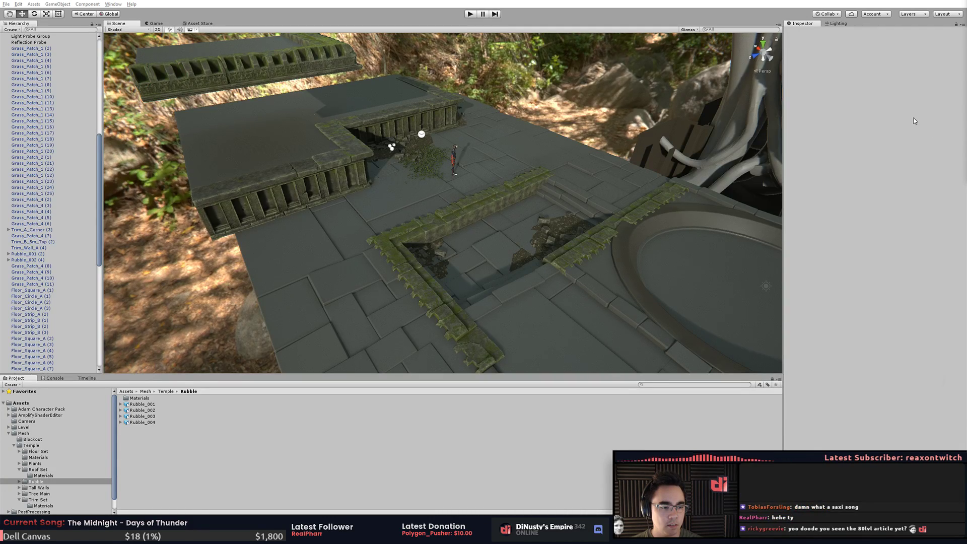
pyautogui.click(568, 15)
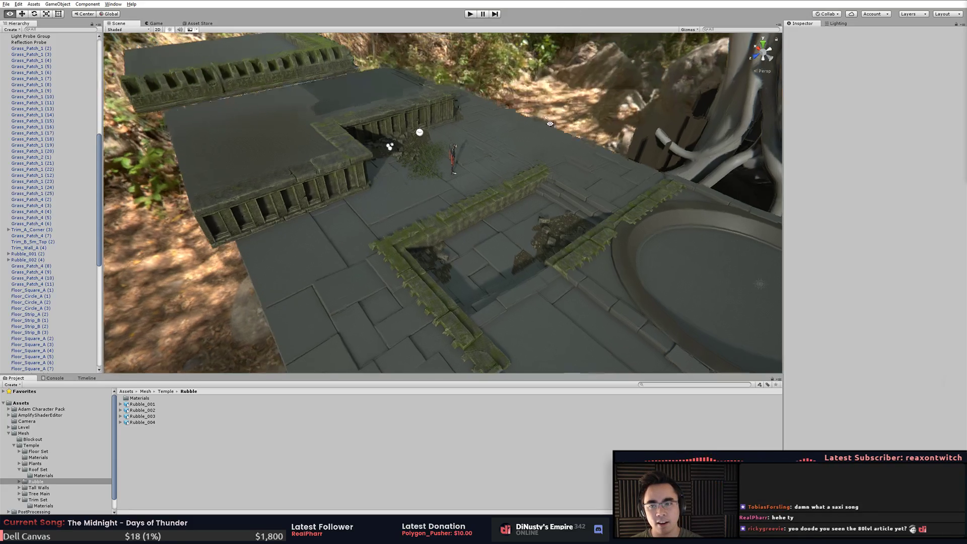
# - Inspect the temple floor scene around the character, checking the rubble, grass patches and mossy trim from several angles
pyautogui.moveTo(482, 146); pyautogui.dragTo(654, 206, button='middle')
pyautogui.keyDown('alt'); pyautogui.moveTo(654, 205); pyautogui.dragTo(509, 216); pyautogui.keyUp('alt')
pyautogui.scroll(3, 509, 216)
pyautogui.moveTo(509, 216); pyautogui.dragTo(438, 204, button='middle')
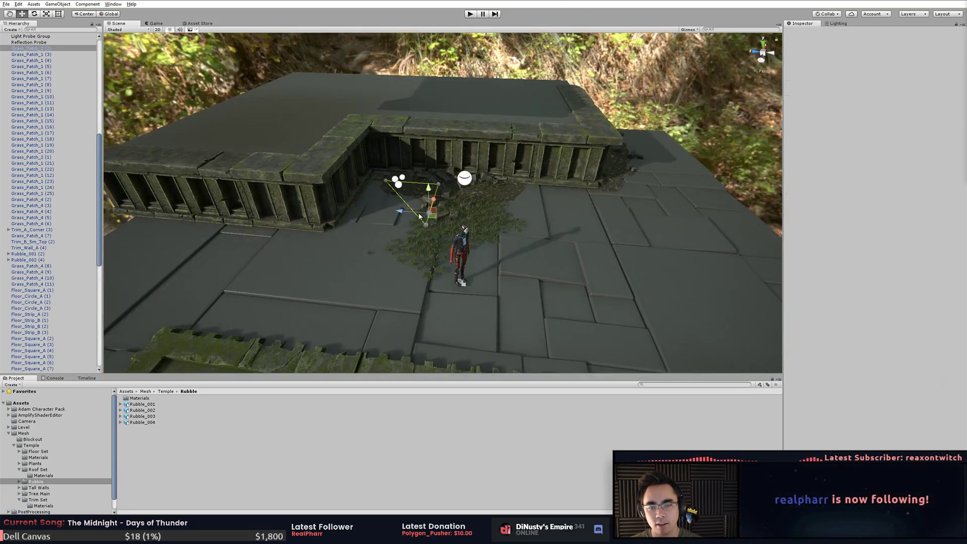
pyautogui.click(469, 220)
pyautogui.click(619, 178)
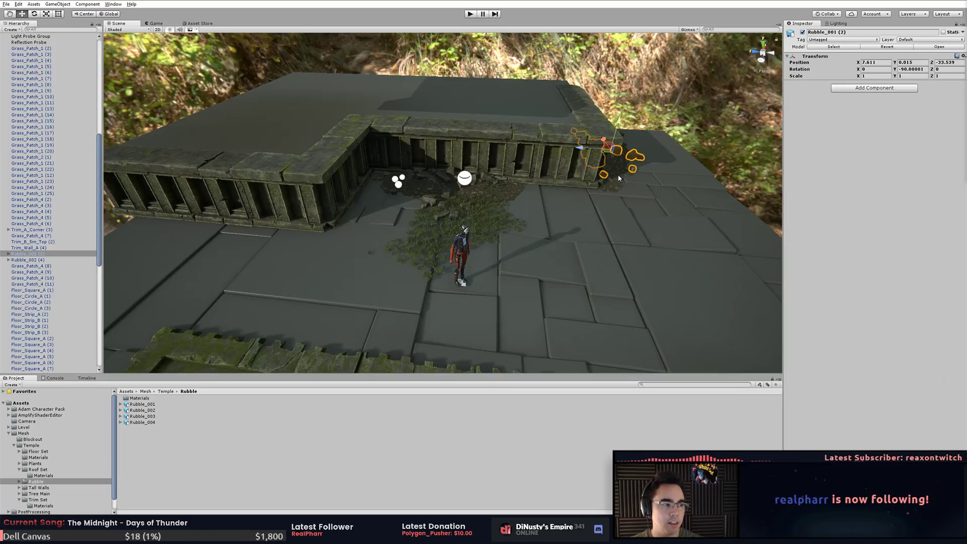
pyautogui.click(565, 198)
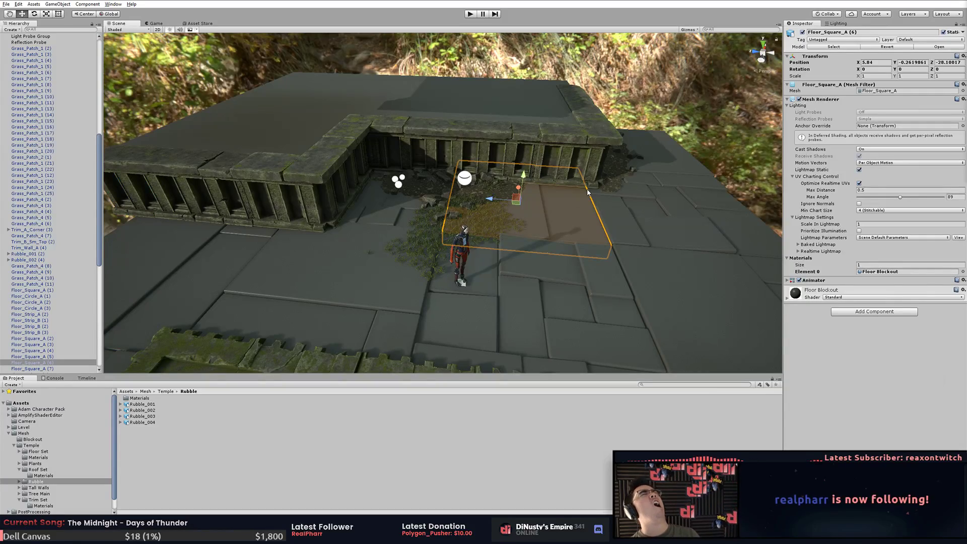
pyautogui.click(606, 86)
pyautogui.keyDown('alt'); pyautogui.moveTo(540, 175); pyautogui.dragTo(313, 197); pyautogui.keyUp('alt')
pyautogui.scroll(-3, 312, 196)
pyautogui.keyDown('alt'); pyautogui.moveTo(313, 196); pyautogui.dragTo(442, 173, button='middle'); pyautogui.keyUp('alt')
pyautogui.keyDown('alt'); pyautogui.moveTo(443, 172); pyautogui.dragTo(434, 200); pyautogui.keyUp('alt')
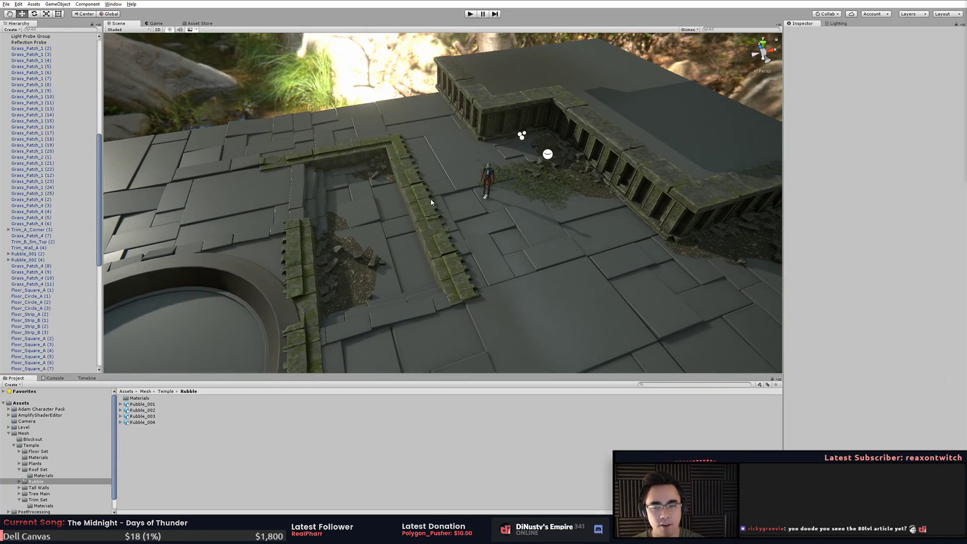
# - Select the MidLP part of the Trim_A_Corner piece and open its Trim_A_Corner_MID material in the shader editor
pyautogui.click(527, 116)
pyautogui.click(514, 115)
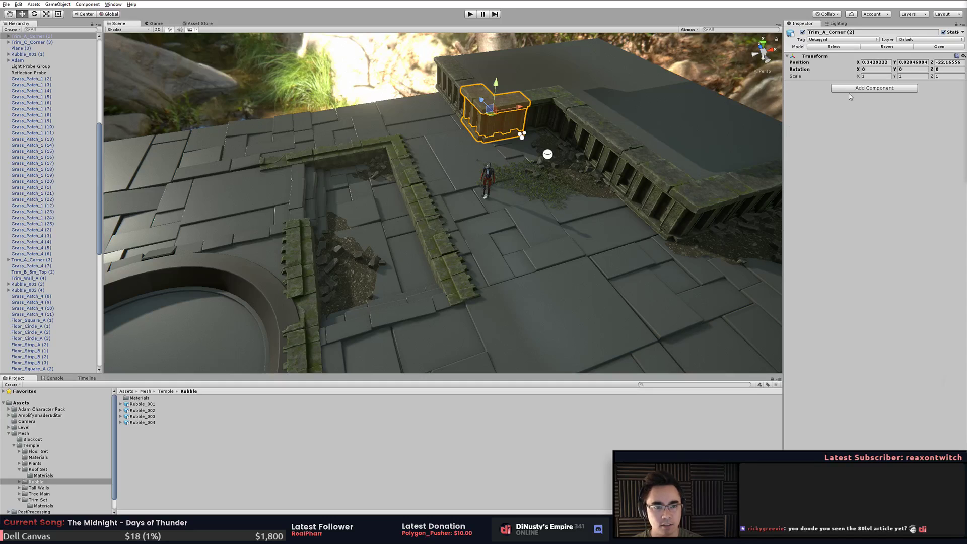
pyautogui.click(504, 126)
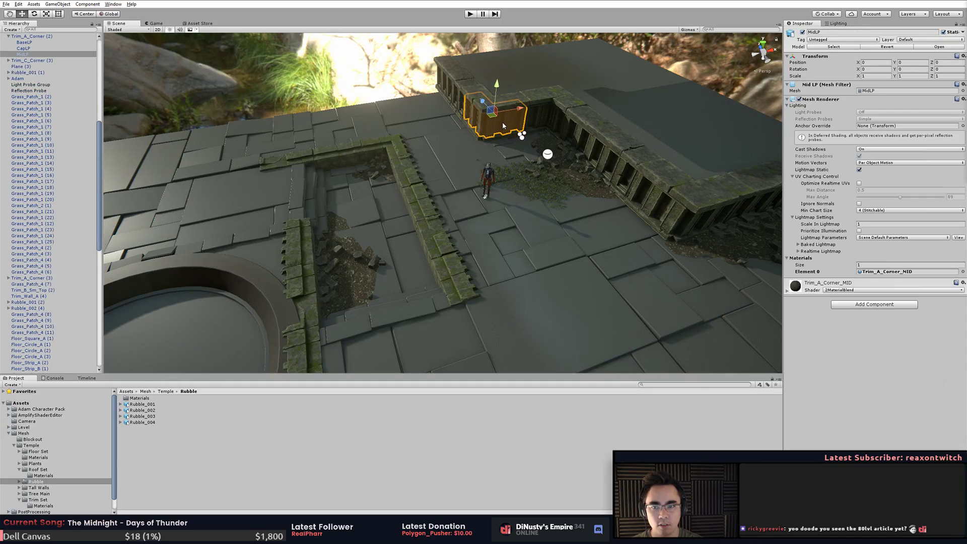
pyautogui.click(834, 285)
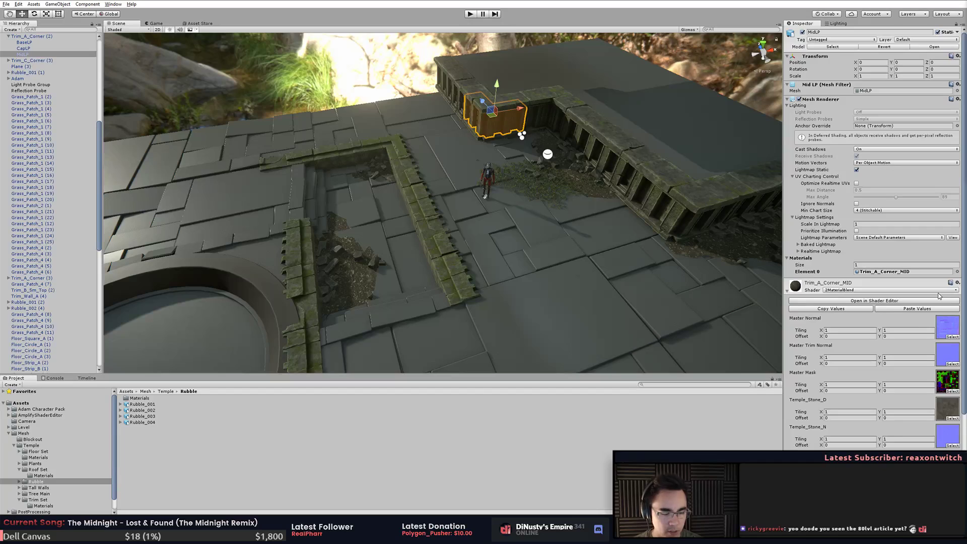
pyautogui.click(879, 301)
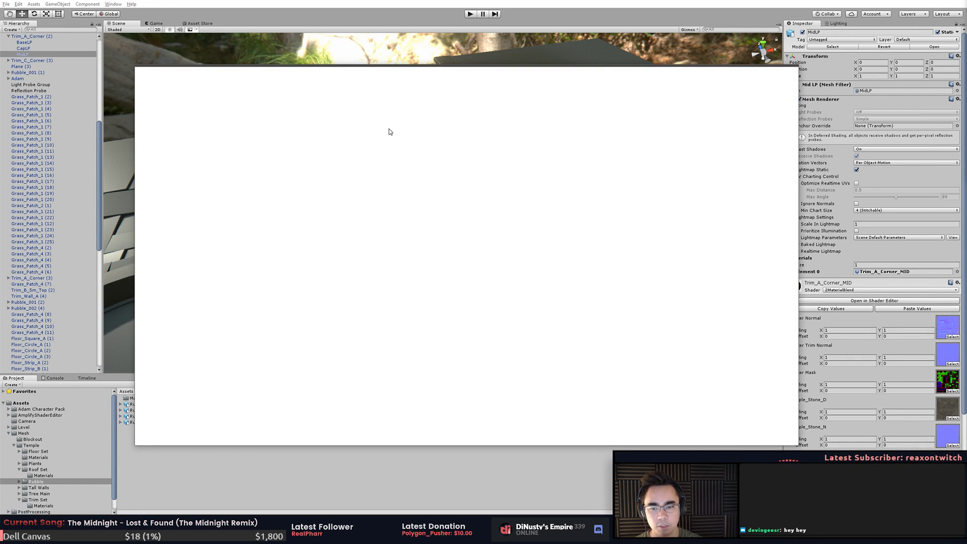
# - Examine the albedo blending section of the 2MaterialBlend graph, including its Lerp and Blend Operations nodes
pyautogui.scroll(-5, 424, 232)
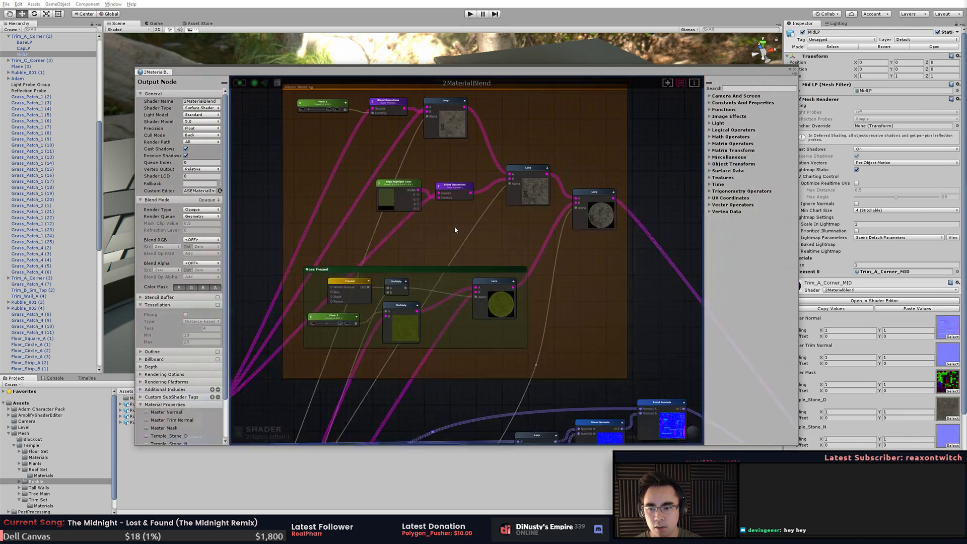
pyautogui.scroll(-3, 514, 240)
pyautogui.moveTo(501, 321); pyautogui.dragTo(522, 234, button='middle')
pyautogui.scroll(2, 491, 243)
pyautogui.moveTo(438, 274); pyautogui.dragTo(468, 367, button='middle')
pyautogui.moveTo(512, 207); pyautogui.dragTo(464, 290, button='middle')
pyautogui.scroll(4, 522, 214)
pyautogui.moveTo(529, 193); pyautogui.dragTo(516, 239, button='middle')
pyautogui.scroll(4, 508, 271)
pyautogui.scroll(-2, 512, 270)
pyautogui.click(589, 224)
pyautogui.click(563, 202)
# - Examine the Temple_Stone textures in the Material 1 group and the texture inputs in the Asset Unique group
pyautogui.moveTo(434, 180); pyautogui.dragTo(440, 178, button='middle')
pyautogui.scroll(-1, 440, 180)
pyautogui.moveTo(374, 290); pyautogui.dragTo(554, 232, button='middle')
pyautogui.moveTo(448, 368); pyautogui.dragTo(555, 219, button='middle')
pyautogui.scroll(4, 493, 241)
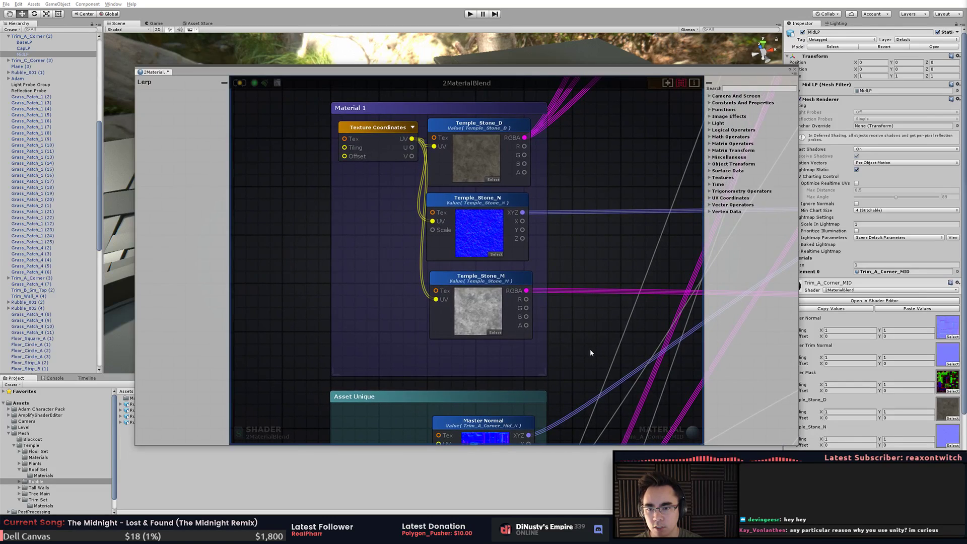
pyautogui.moveTo(590, 349); pyautogui.dragTo(635, 144, button='middle')
pyautogui.moveTo(618, 283); pyautogui.dragTo(585, 242, button='middle')
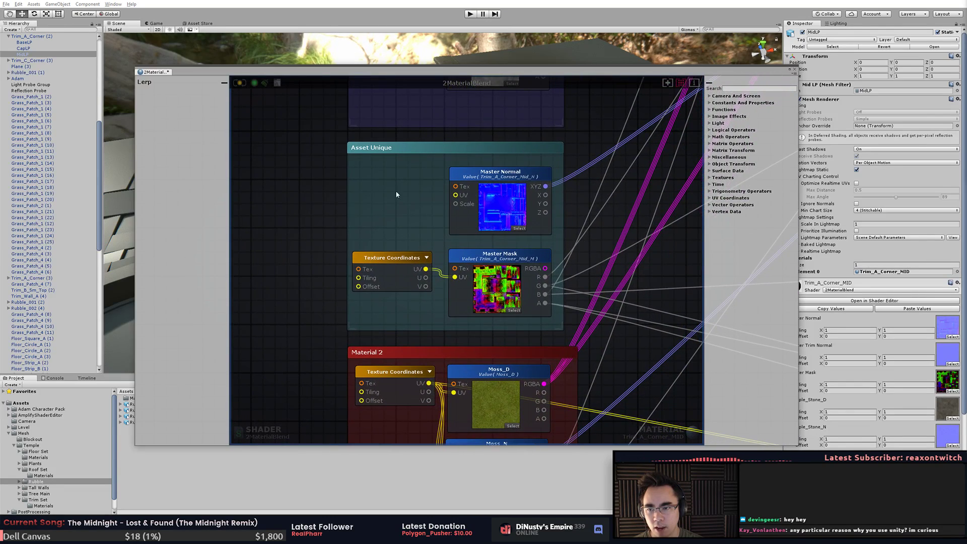
# - Locate the Master Mask node's texture in the project and open Trim_A_Corner_Mid_M in Photoshop
pyautogui.click(506, 210)
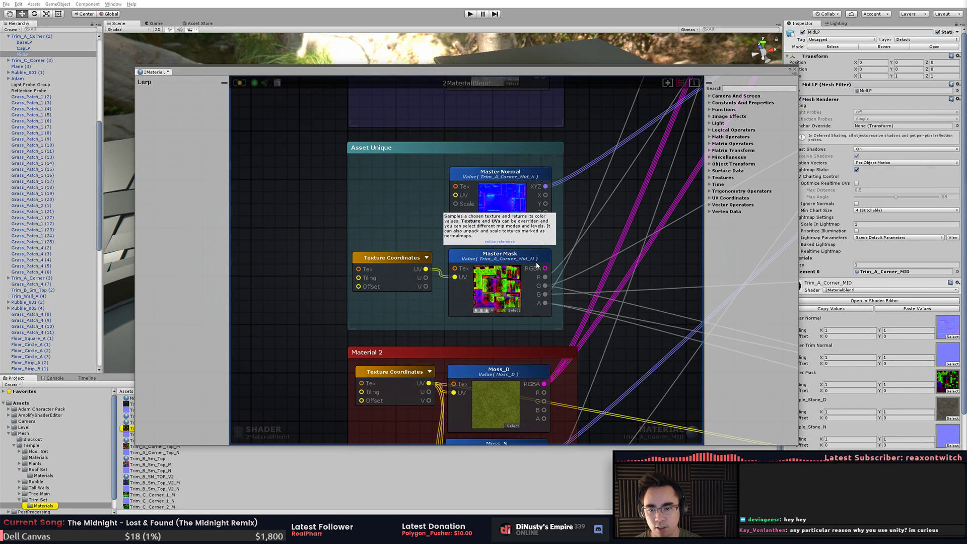
pyautogui.moveTo(584, 238); pyautogui.dragTo(554, 186, button='middle')
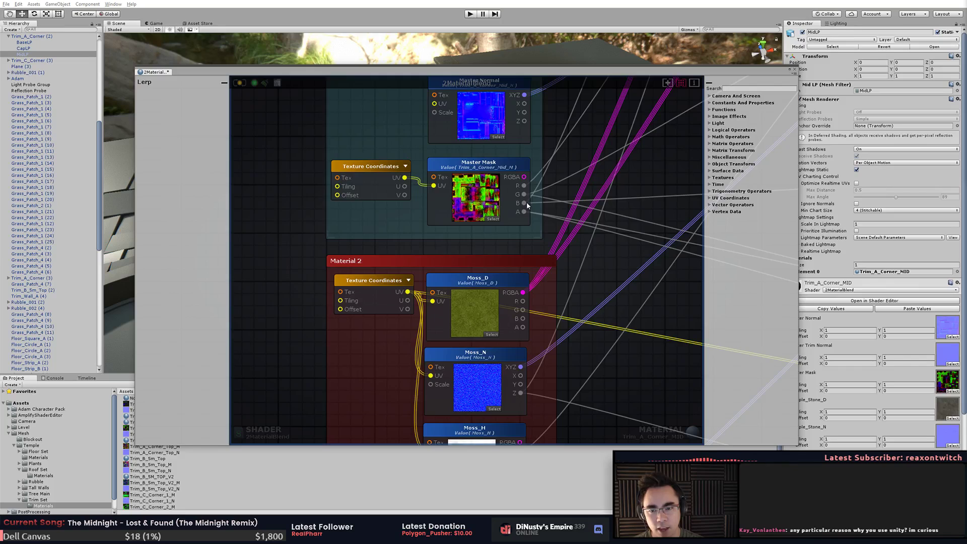
pyautogui.click(486, 200)
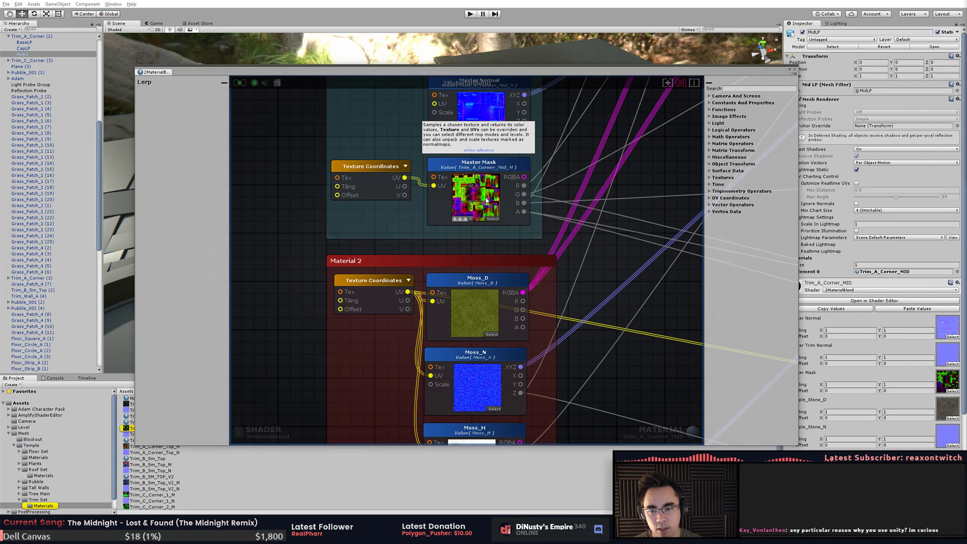
pyautogui.click(129, 428)
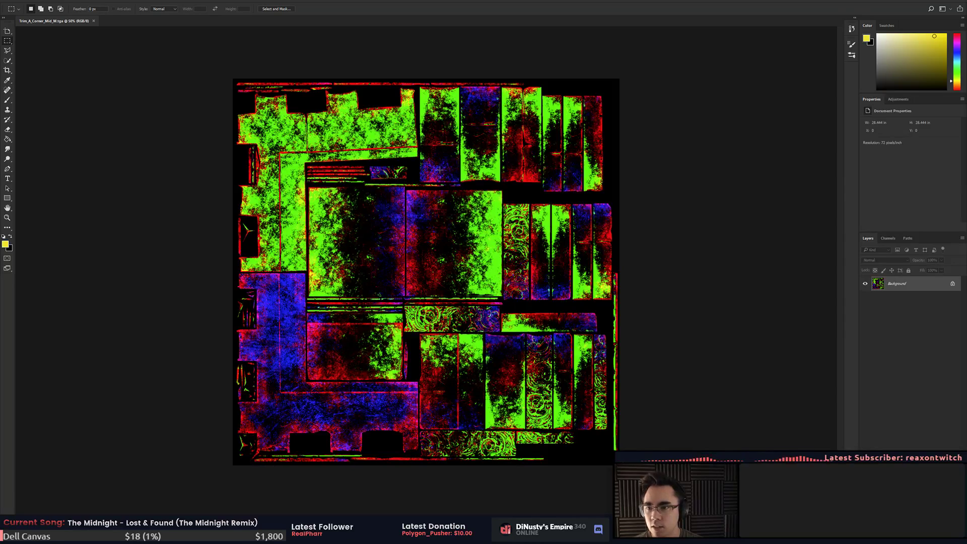
# - View the mask texture's Red, Green, Blue and Alpha 1 channels one by one and return to the RGB composite
pyautogui.click(888, 238)
pyautogui.click(896, 265)
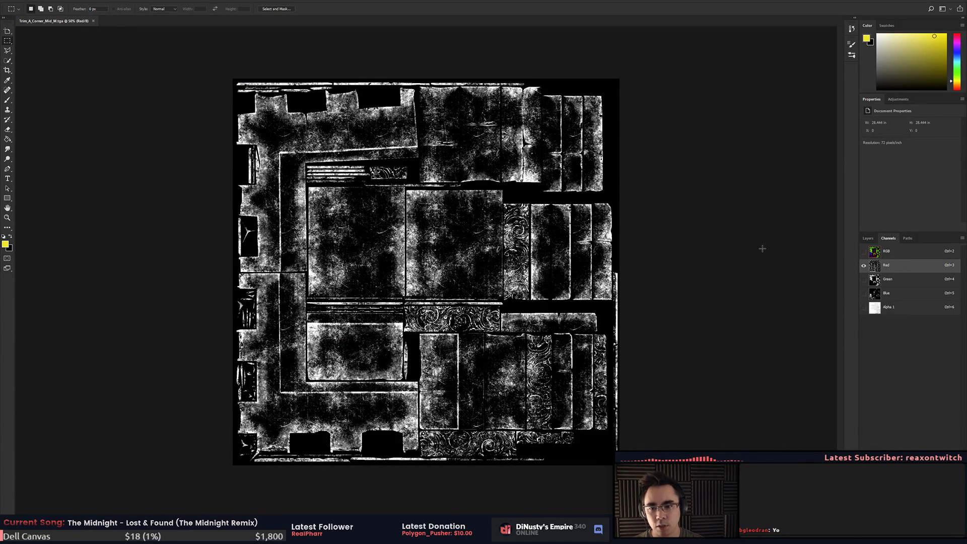
pyautogui.click(896, 279)
pyautogui.hotkey('ctrl', '+')
pyautogui.click(896, 294)
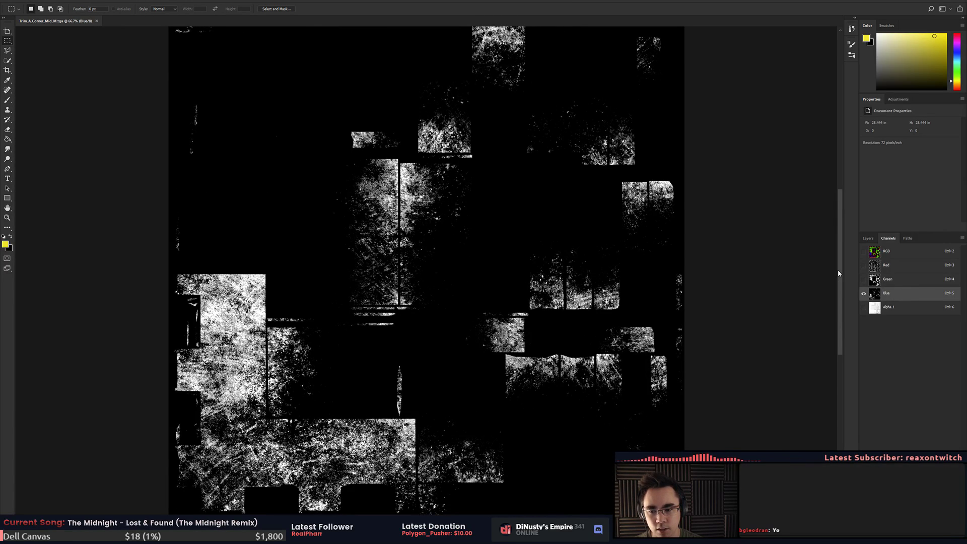
pyautogui.click(921, 307)
pyautogui.hotkey('ctrl', '-')
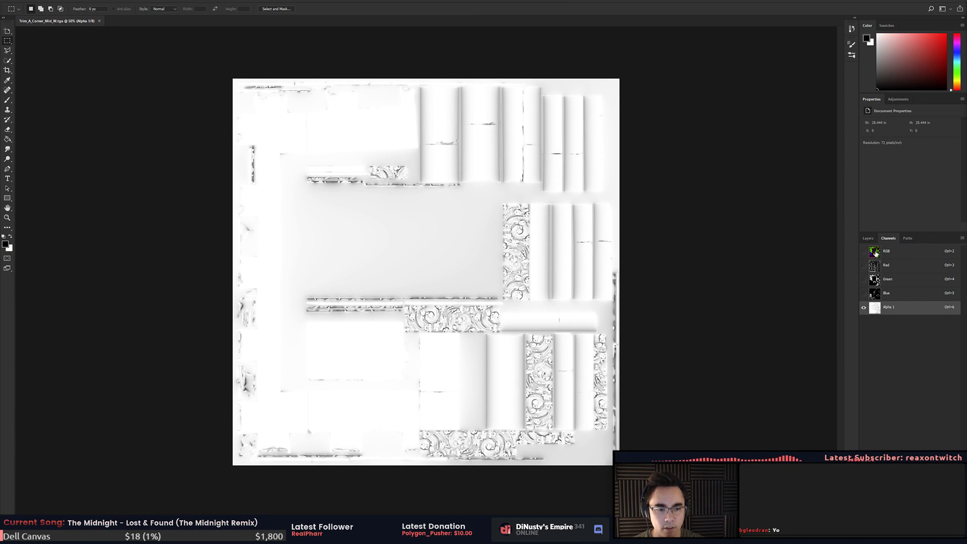
pyautogui.hotkey('ctrl', '2')
# - Switch back to the Unity shader graph and review how the Albedo Blending nodes use the mask channels
pyautogui.hotkey('alt', 'Tab')
pyautogui.moveTo(630, 192); pyautogui.dragTo(452, 230, button='middle')
pyautogui.scroll(-10, 549, 211)
pyautogui.scroll(6, 497, 176)
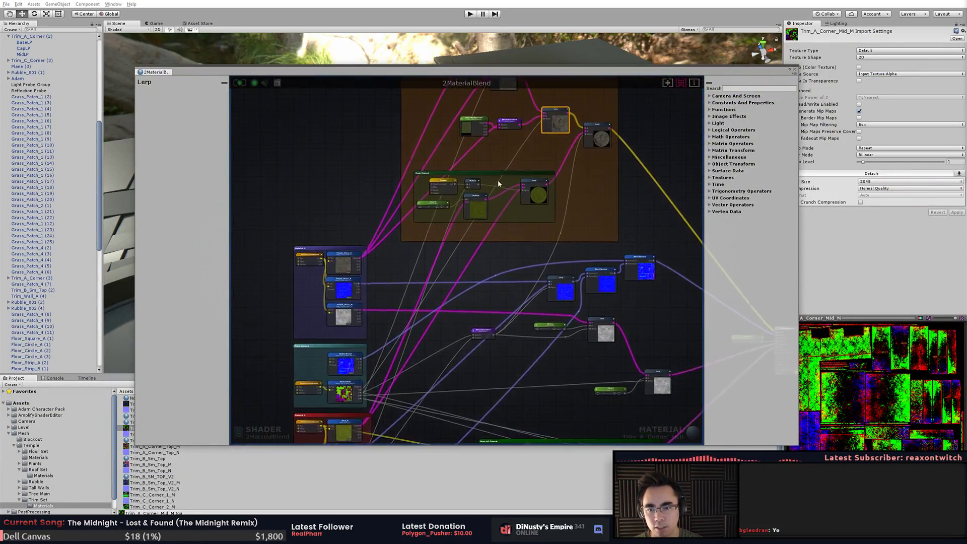
pyautogui.scroll(1, 508, 227)
pyautogui.moveTo(536, 212); pyautogui.dragTo(543, 278, button='middle')
pyautogui.scroll(3, 573, 197)
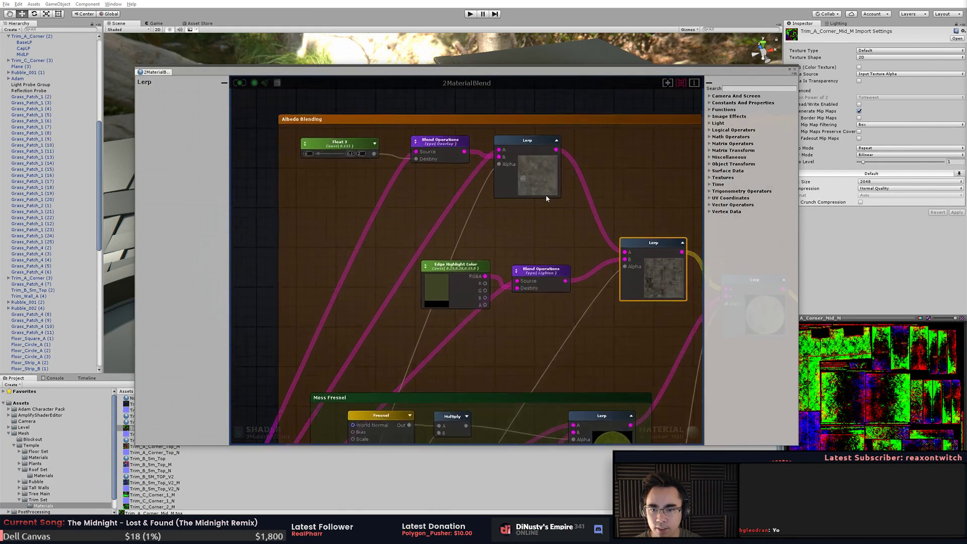
pyautogui.moveTo(582, 248); pyautogui.dragTo(485, 210, button='middle')
# - Examine the Moss Fresnel group with its Fresnel, Multiply and Lerp nodes
pyautogui.scroll(-2, 491, 246)
pyautogui.moveTo(510, 284); pyautogui.dragTo(543, 227, button='middle')
pyautogui.moveTo(500, 265); pyautogui.dragTo(506, 220, button='middle')
pyautogui.moveTo(579, 290); pyautogui.dragTo(579, 268, button='middle')
pyautogui.scroll(2, 558, 289)
pyautogui.moveTo(472, 302); pyautogui.dragTo(619, 262, button='middle')
pyautogui.scroll(-8, 548, 287)
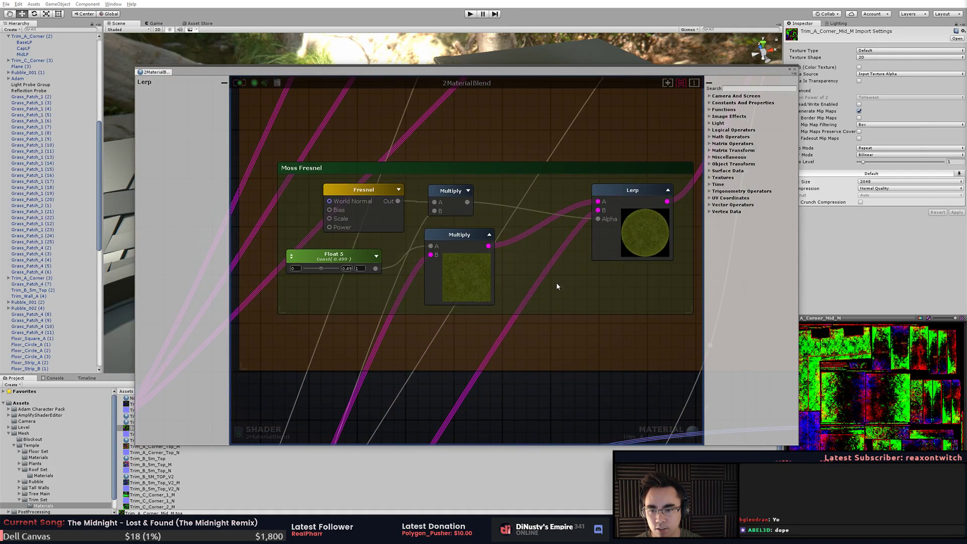
# - Trace the graph down to the Moss_N and Moss_H textures and the Master Trim Normal node
pyautogui.scroll(4, 563, 287)
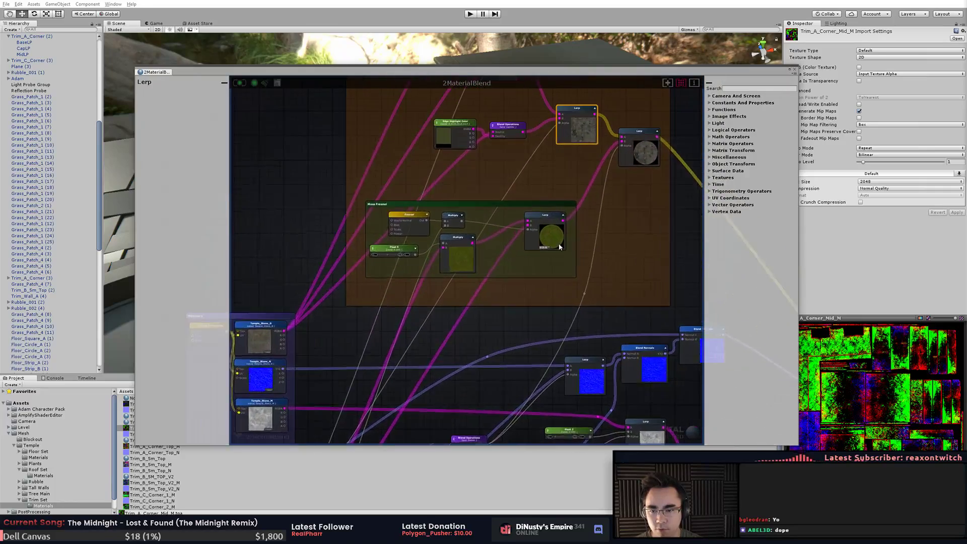
pyautogui.moveTo(611, 296); pyautogui.dragTo(593, 190, button='middle')
pyautogui.scroll(-1, 592, 190)
pyautogui.moveTo(623, 276); pyautogui.dragTo(506, 242, button='middle')
pyautogui.moveTo(486, 280); pyautogui.dragTo(656, 95, button='middle')
pyautogui.scroll(4, 380, 336)
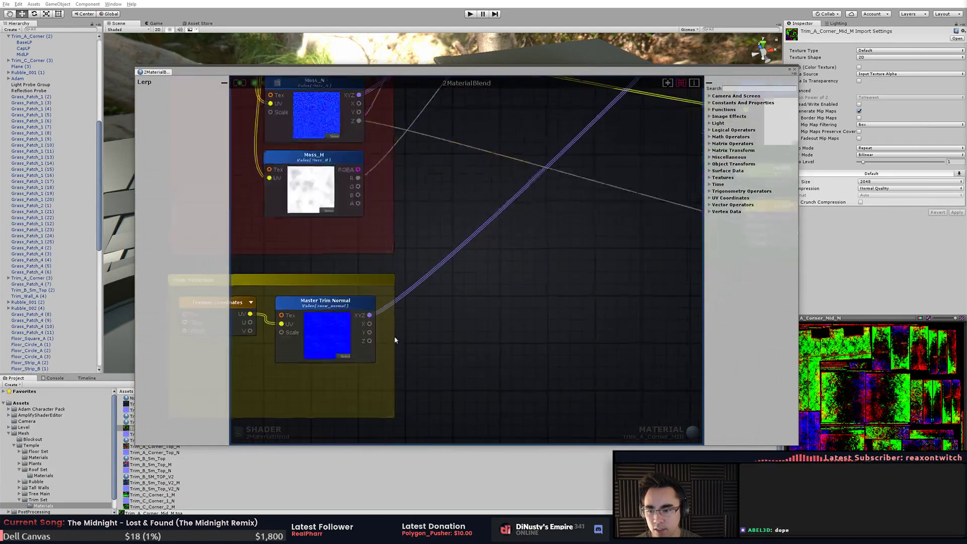
pyautogui.moveTo(598, 229); pyautogui.dragTo(537, 296, button='middle')
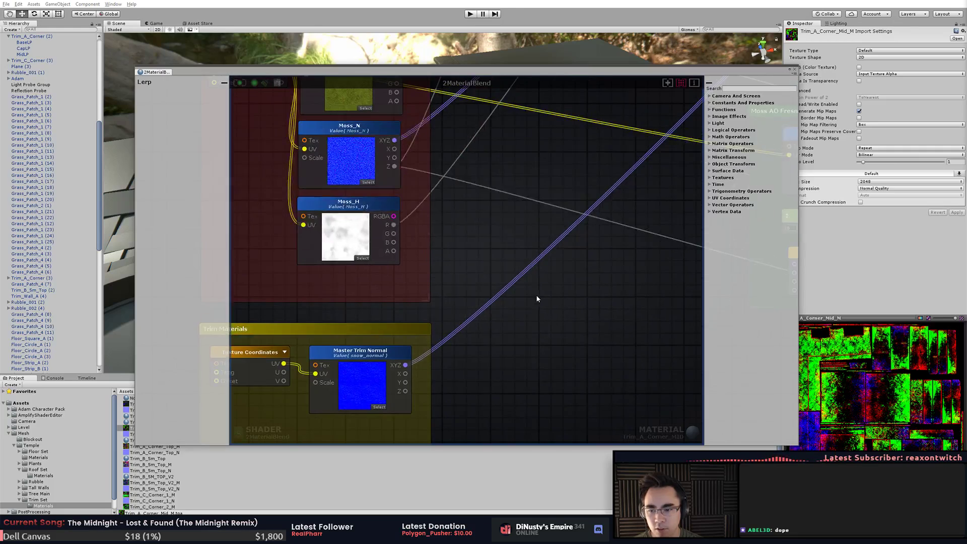
# - Follow the connections to the grayscale Lerp chain driven by the Float constants and Blend Operations node
pyautogui.scroll(-1, 541, 297)
pyautogui.moveTo(579, 236); pyautogui.dragTo(434, 313, button='middle')
pyautogui.moveTo(562, 198); pyautogui.dragTo(373, 286, button='middle')
pyautogui.scroll(-1, 374, 285)
pyautogui.moveTo(511, 274); pyautogui.dragTo(434, 300, button='middle')
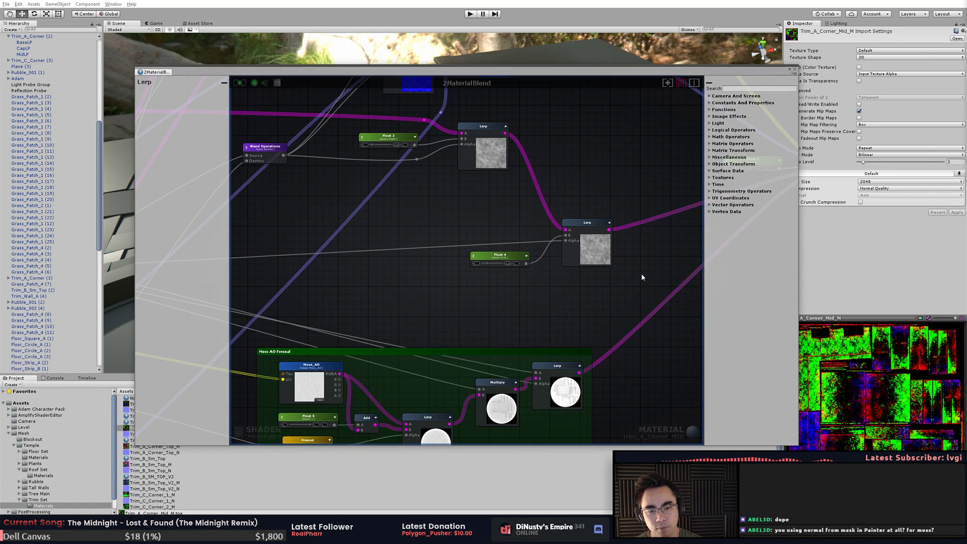
# - Examine the Moss AO Fresnel group, from the Moss_AO texture and Fresnel node through to the final Lerp
pyautogui.moveTo(630, 205); pyautogui.dragTo(641, 182, button='middle')
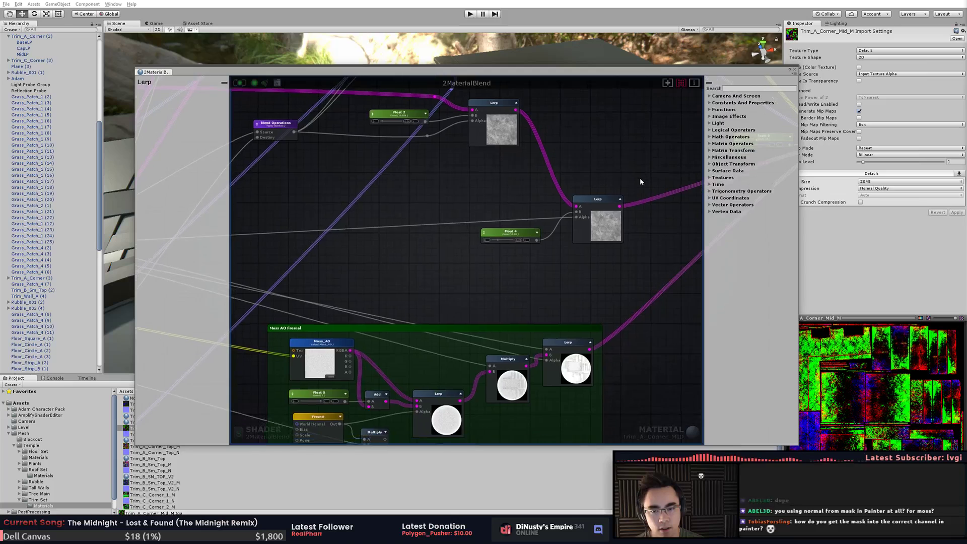
pyautogui.moveTo(621, 263); pyautogui.dragTo(628, 224, button='middle')
pyautogui.scroll(-2, 636, 244)
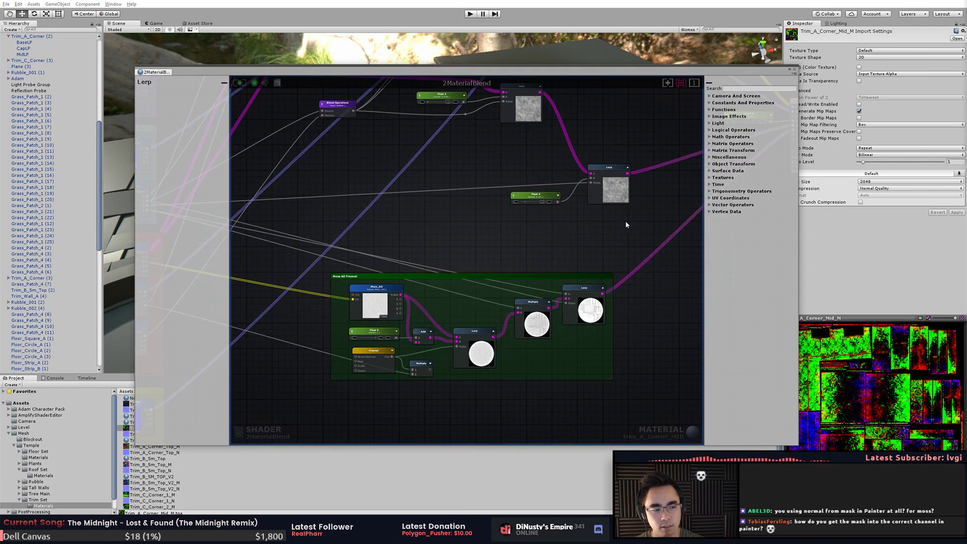
pyautogui.scroll(-2, 626, 246)
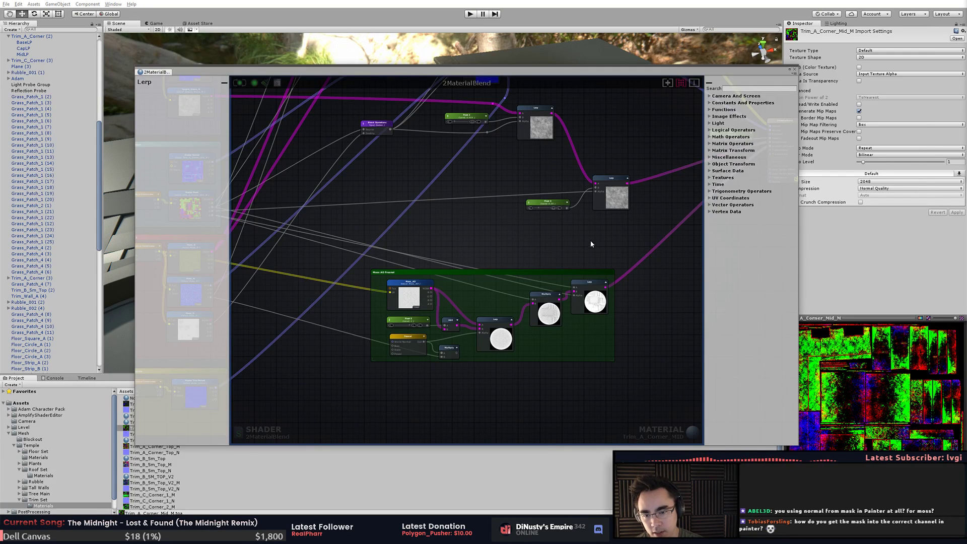
pyautogui.scroll(3, 604, 240)
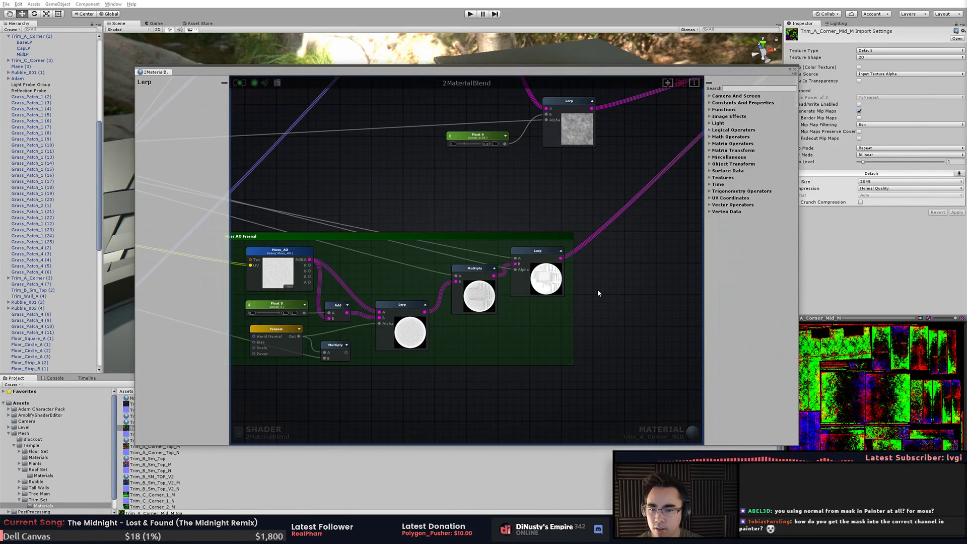
pyautogui.click(563, 316)
pyautogui.scroll(2, 564, 319)
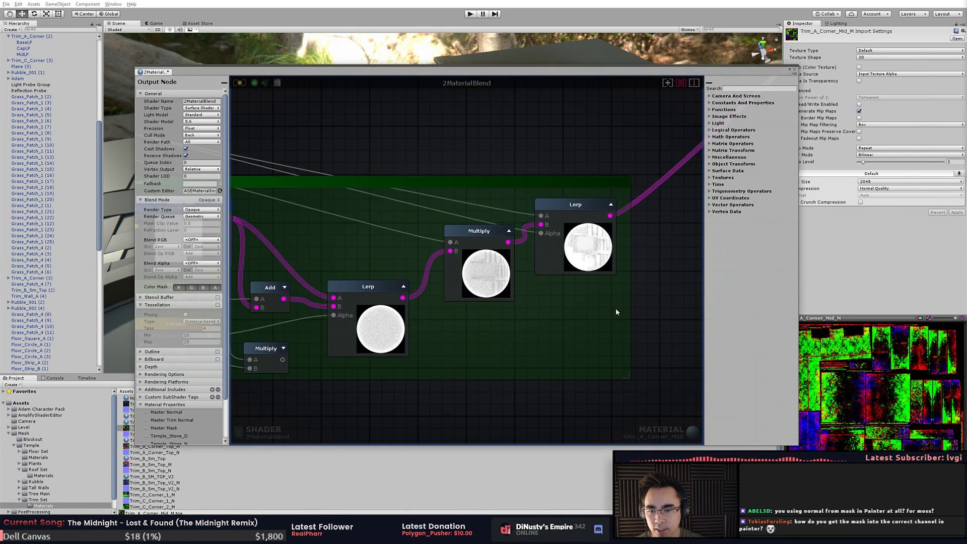
pyautogui.scroll(-3, 618, 277)
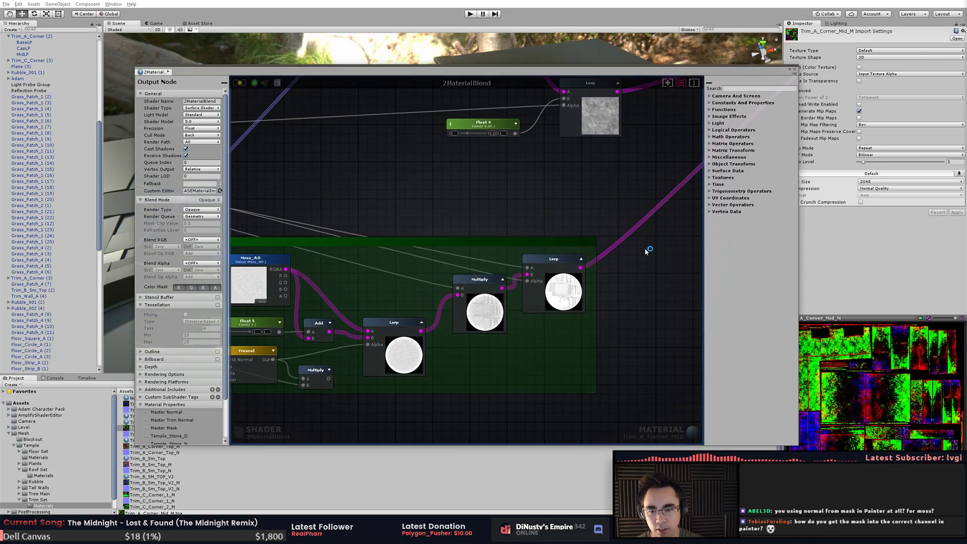
pyautogui.moveTo(435, 377); pyautogui.dragTo(485, 370, button='middle')
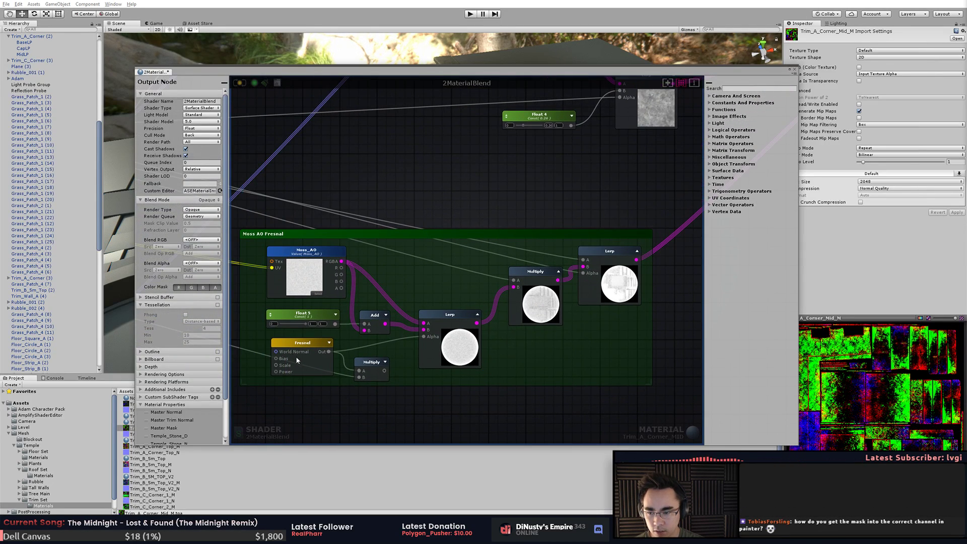
# - Review the final Lerp nodes of the moss blend and close the shader graph window
pyautogui.moveTo(586, 316); pyautogui.dragTo(543, 335, button='middle')
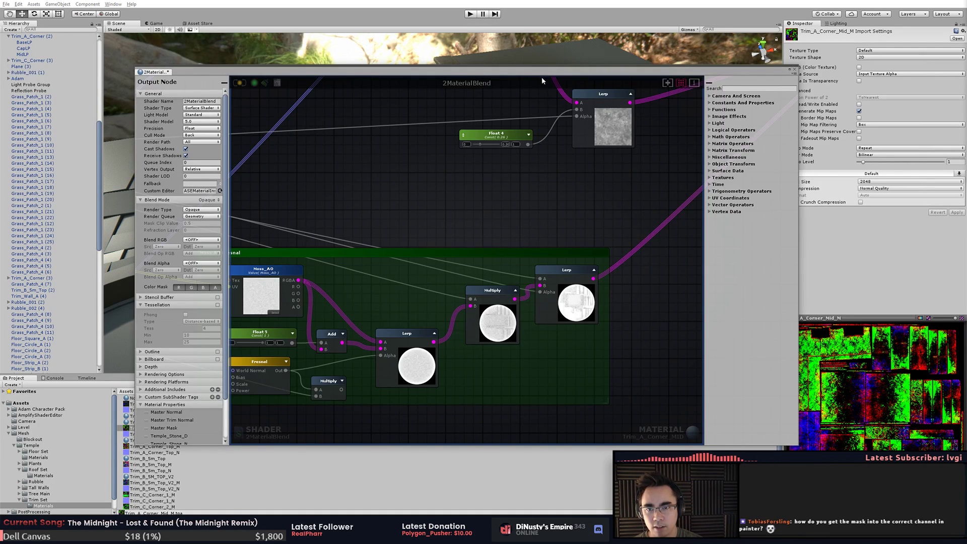
pyautogui.moveTo(552, 73); pyautogui.dragTo(558, 70)
pyautogui.moveTo(655, 164); pyautogui.dragTo(656, 210, button='middle')
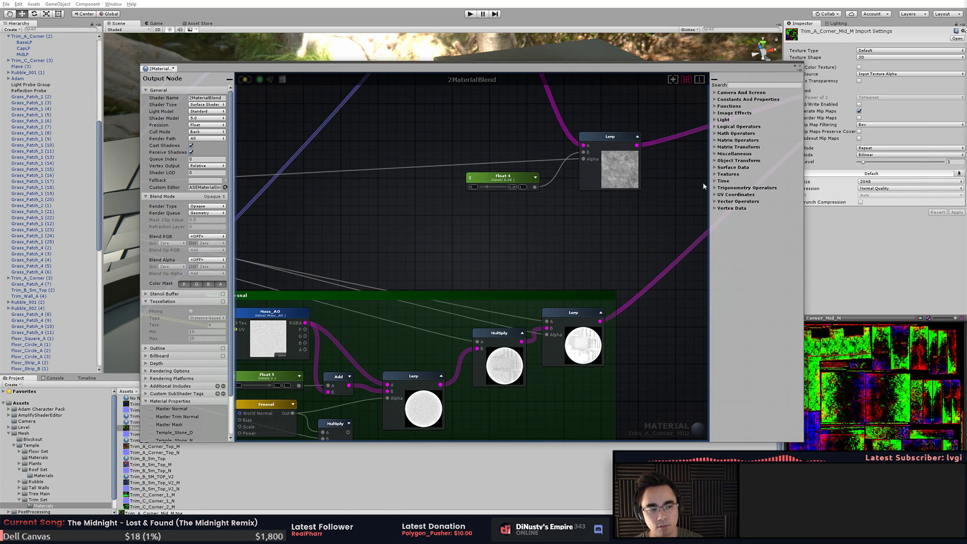
pyautogui.moveTo(705, 178); pyautogui.dragTo(700, 177, button='middle')
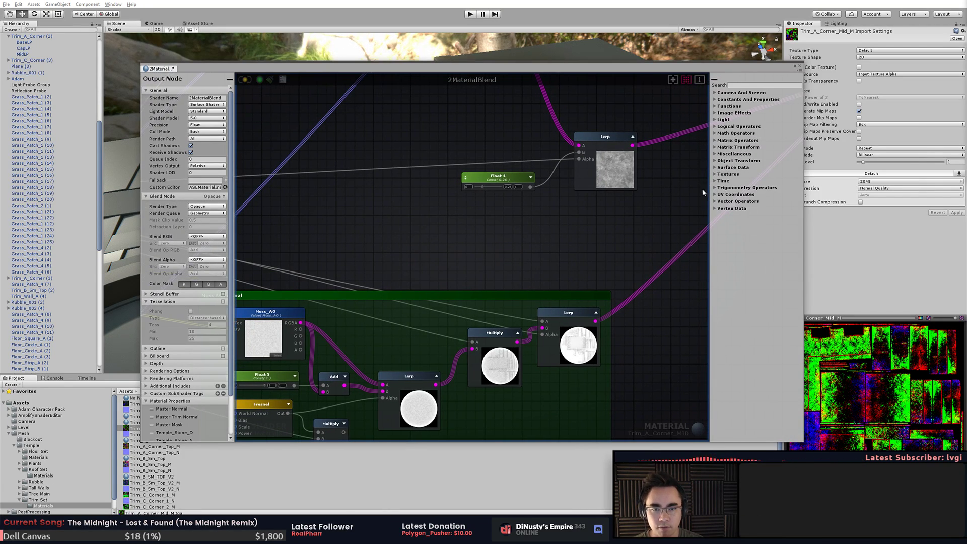
pyautogui.click(799, 66)
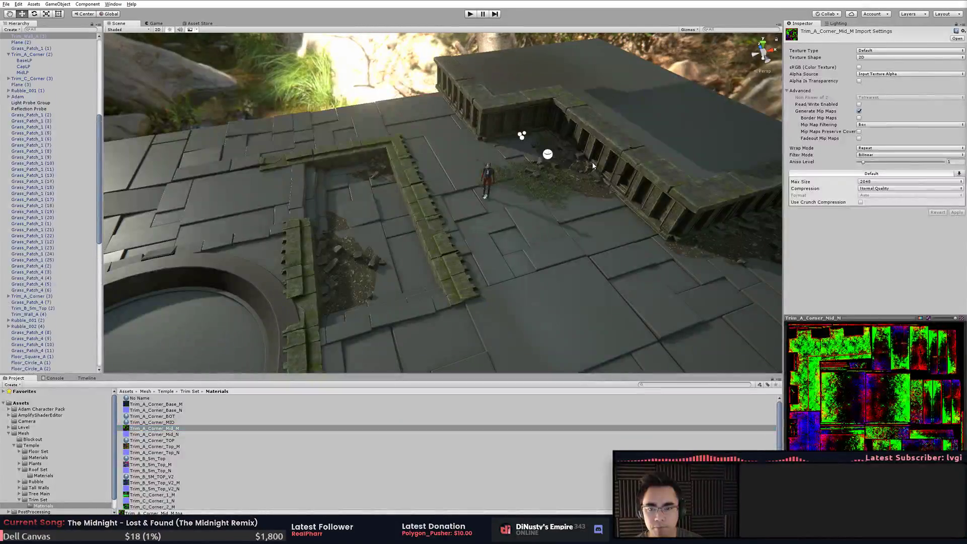
# - Examine the blended moss and stone on the cap blocks of the temple trim wall from above
pyautogui.click(598, 157)
pyautogui.press('f')
pyautogui.keyDown('alt'); pyautogui.moveTo(602, 201); pyautogui.dragTo(524, 151); pyautogui.keyUp('alt')
pyautogui.click(469, 89)
pyautogui.keyDown('alt'); pyautogui.moveTo(446, 160); pyautogui.dragTo(438, 137); pyautogui.keyUp('alt')
pyautogui.moveTo(439, 137); pyautogui.dragTo(485, 177, button='right')
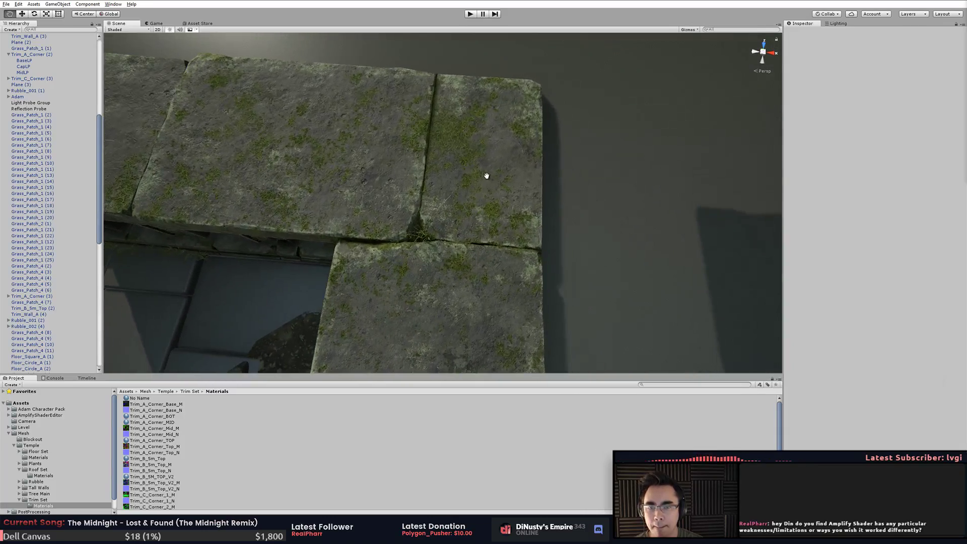
pyautogui.moveTo(485, 177); pyautogui.dragTo(510, 167)
pyautogui.moveTo(505, 170); pyautogui.dragTo(481, 230, button='right')
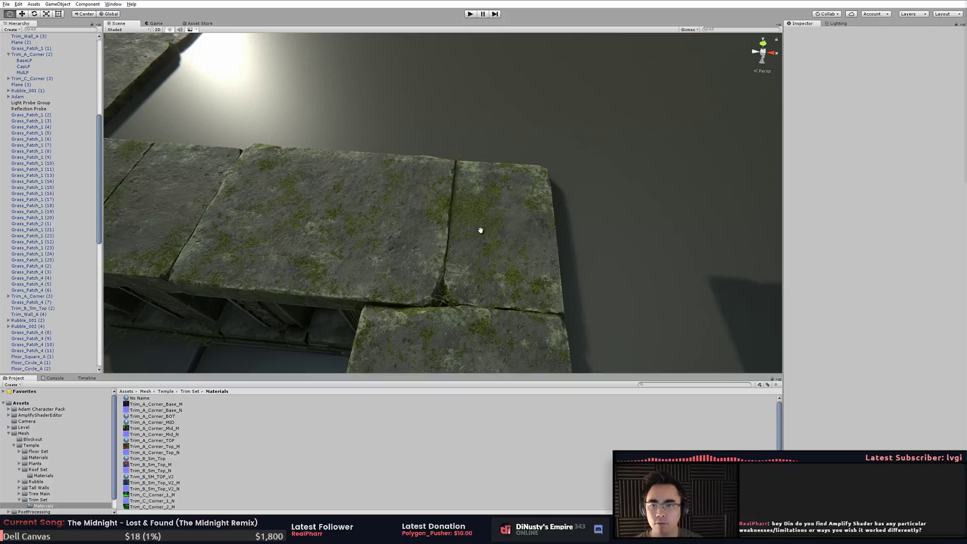
# - Inspect the moss along the seams and edges where the cap stones meet at the trim corner
pyautogui.click(481, 214)
pyautogui.press('f')
pyautogui.keyDown('alt'); pyautogui.moveTo(484, 215); pyautogui.dragTo(552, 158); pyautogui.keyUp('alt')
pyautogui.keyDown('alt'); pyautogui.moveTo(552, 157); pyautogui.dragTo(678, 153, button='right'); pyautogui.keyUp('alt')
pyautogui.moveTo(678, 154); pyautogui.dragTo(587, 220, button='middle')
pyautogui.keyDown('alt'); pyautogui.moveTo(587, 220); pyautogui.dragTo(589, 135); pyautogui.keyUp('alt')
pyautogui.click(613, 236)
pyautogui.moveTo(590, 136); pyautogui.dragTo(582, 201, button='middle')
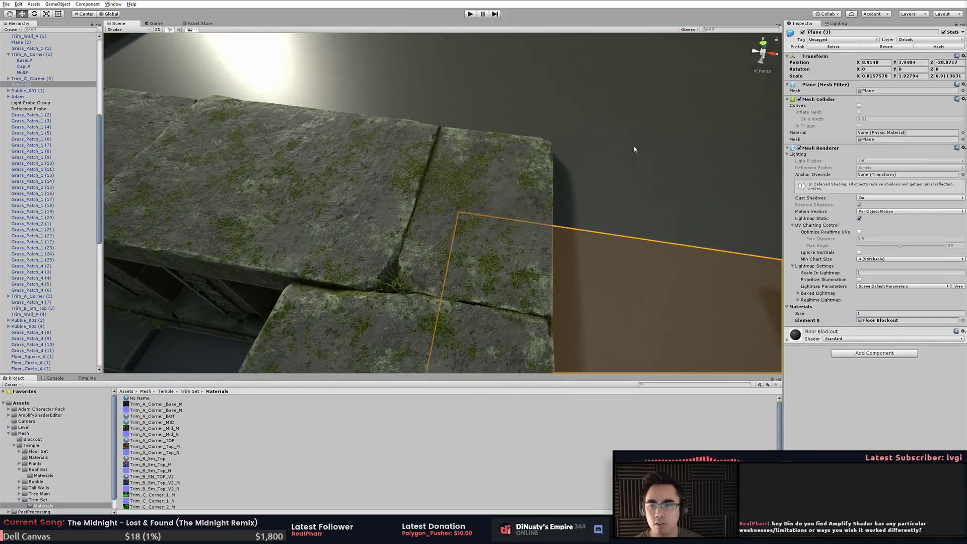
pyautogui.click(655, 192)
# - Examine the carved pillars of the Trim_A_Corner piece from ground level
pyautogui.moveTo(625, 154); pyautogui.dragTo(492, 146, button='right')
pyautogui.keyDown('alt'); pyautogui.moveTo(551, 167); pyautogui.dragTo(441, 144, button='right'); pyautogui.keyUp('alt')
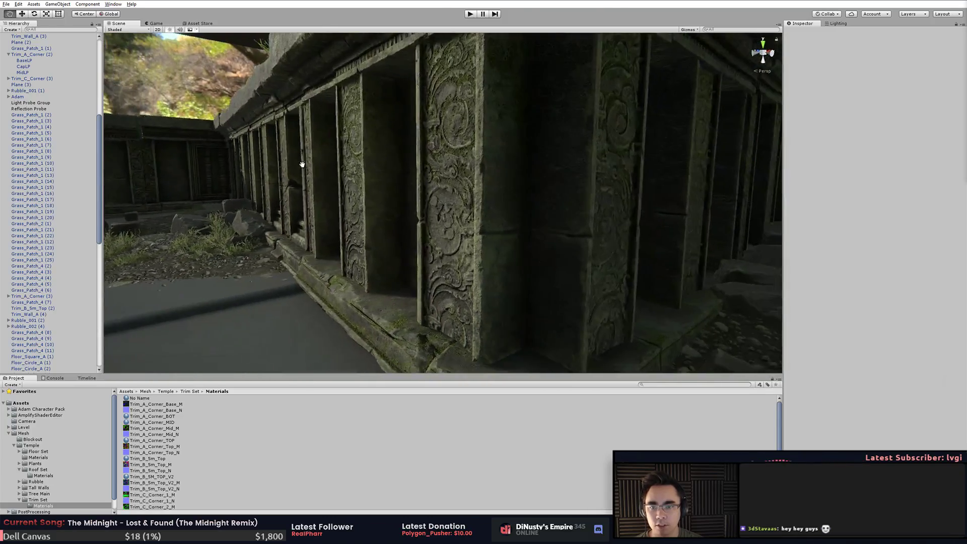
pyautogui.click(489, 151)
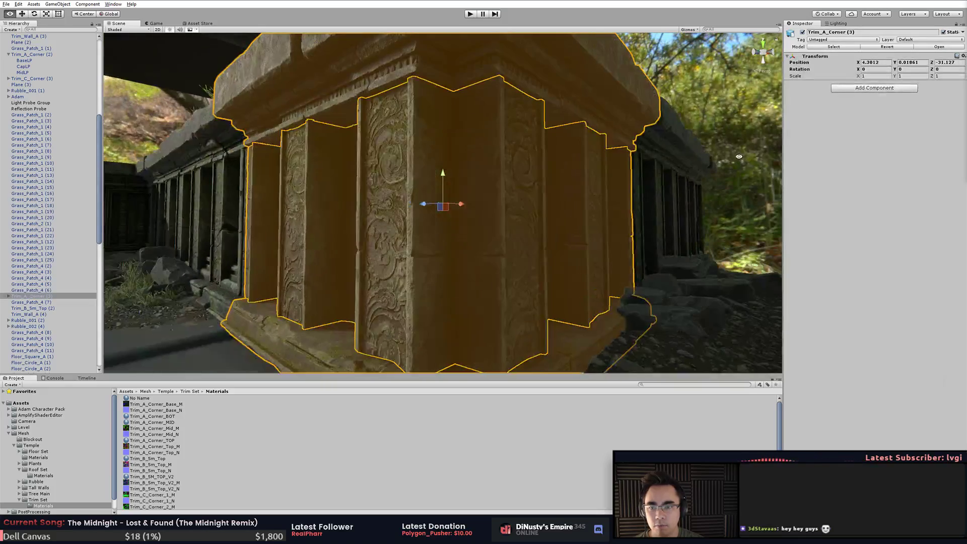
pyautogui.click(712, 104)
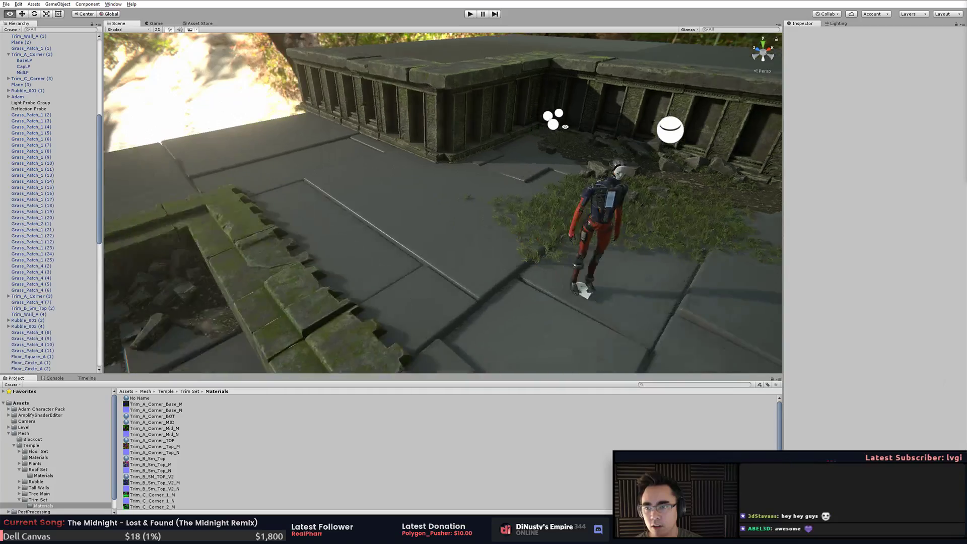
# - Survey the temple floor with its moss-trimmed sunken areas, rubble and circular basin
pyautogui.moveTo(548, 193); pyautogui.dragTo(624, 113, button='middle')
pyautogui.keyDown('alt'); pyautogui.moveTo(549, 113); pyautogui.dragTo(623, 127); pyautogui.keyUp('alt')
pyautogui.moveTo(623, 127); pyautogui.dragTo(529, 134, button='middle')
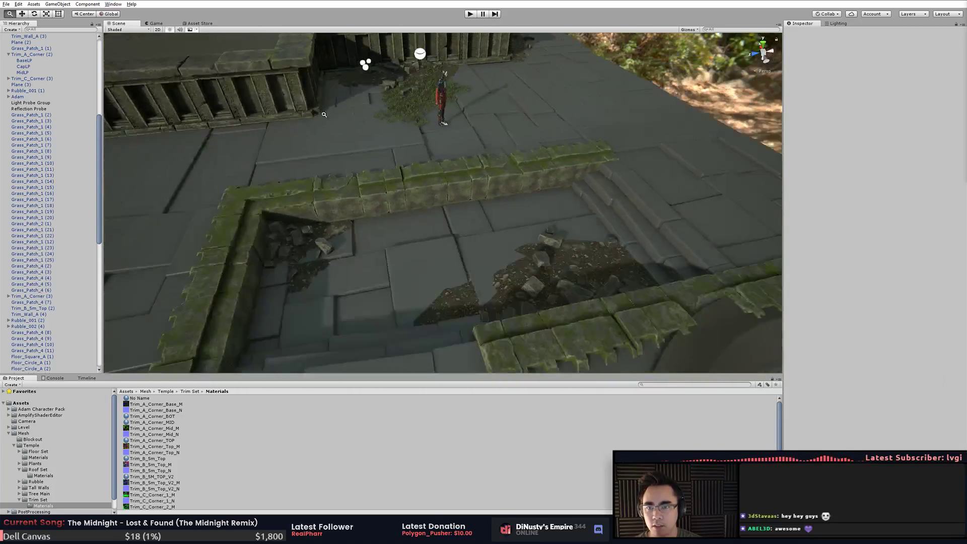
pyautogui.keyDown('alt'); pyautogui.moveTo(397, 146); pyautogui.dragTo(456, 184); pyautogui.keyUp('alt')
pyautogui.scroll(-3, 456, 184)
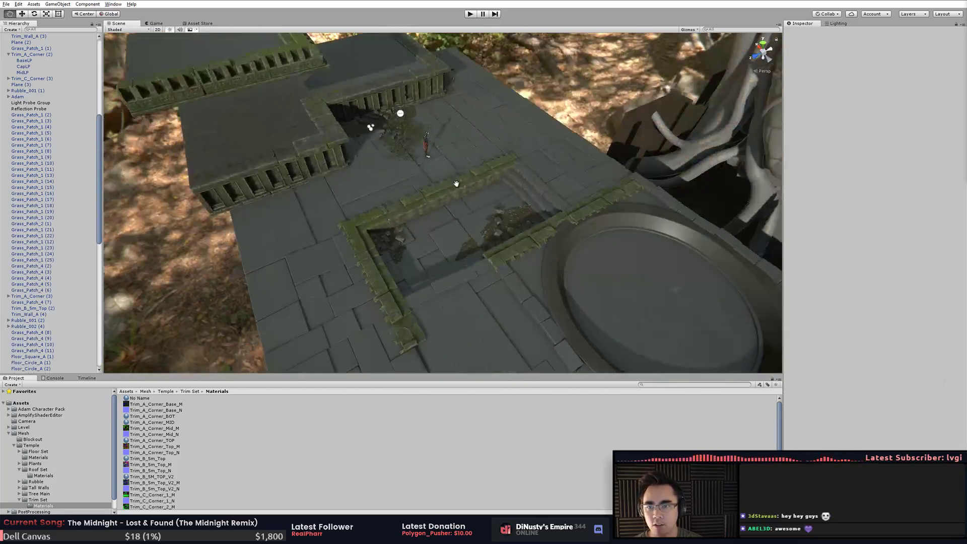
pyautogui.moveTo(456, 184); pyautogui.dragTo(476, 135, button='middle')
pyautogui.moveTo(630, 151); pyautogui.dragTo(512, 126, button='middle')
pyautogui.scroll(-3, 511, 125)
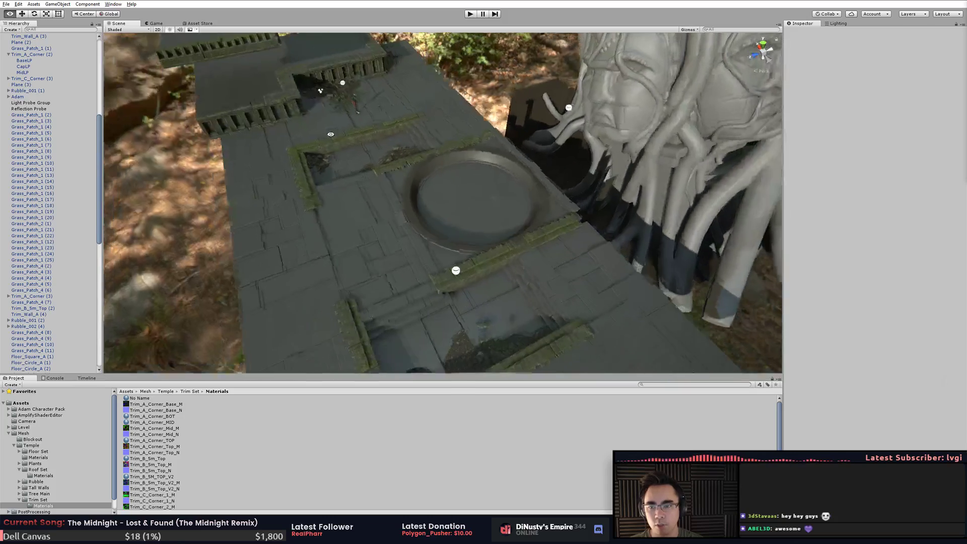
# - Select the floor strip beside the circular basin and locate its mesh among the Floor Set models in the project
pyautogui.keyDown('alt'); pyautogui.moveTo(331, 134); pyautogui.dragTo(464, 136); pyautogui.keyUp('alt')
pyautogui.moveTo(465, 137); pyautogui.dragTo(459, 88, button='middle')
pyautogui.click(447, 197)
pyautogui.moveTo(456, 232); pyautogui.dragTo(464, 208, button='middle')
pyautogui.keyDown('alt'); pyautogui.moveTo(464, 207); pyautogui.dragTo(481, 208); pyautogui.keyUp('alt')
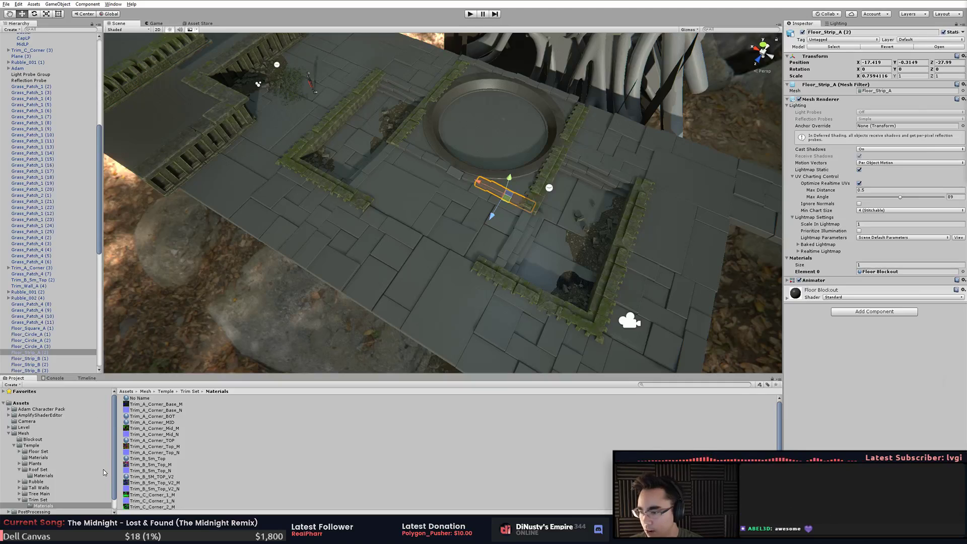
pyautogui.click(902, 91)
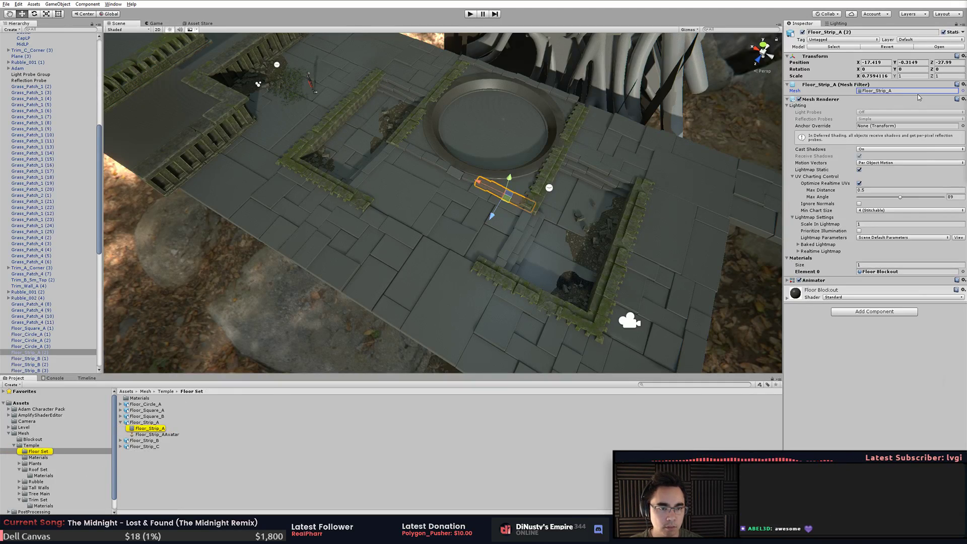
pyautogui.click(290, 403)
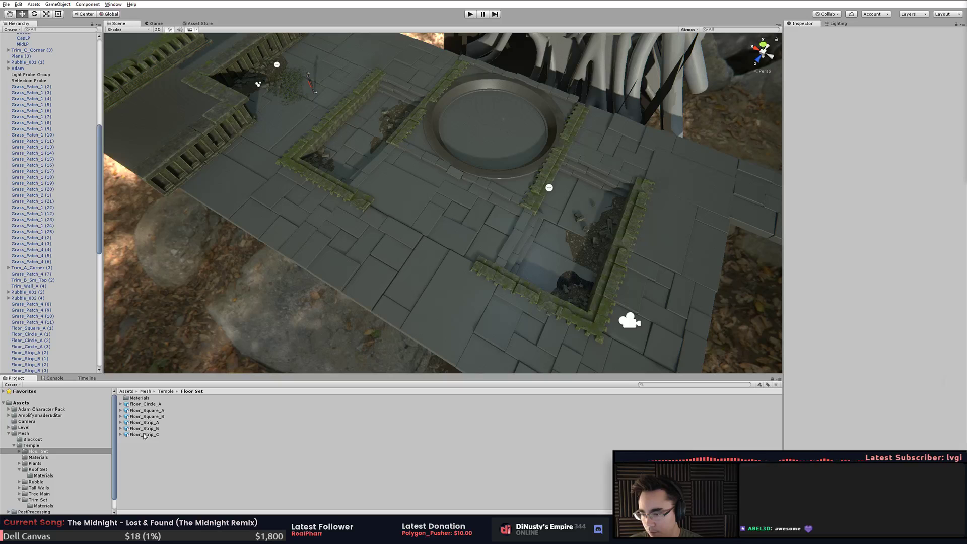
pyautogui.click(144, 436)
pyautogui.keyDown('shift'); pyautogui.click(165, 406); pyautogui.keyUp('shift')
pyautogui.click(202, 457)
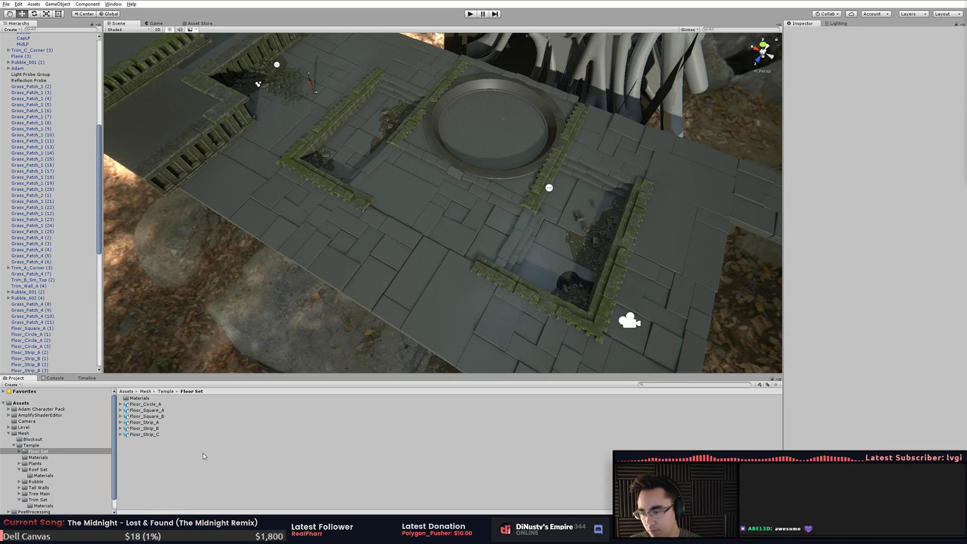
# - Inspect the square floor tile in front of the circular basin
pyautogui.keyDown('alt'); pyautogui.moveTo(402, 267); pyautogui.dragTo(400, 232); pyautogui.keyUp('alt')
pyautogui.click(385, 222)
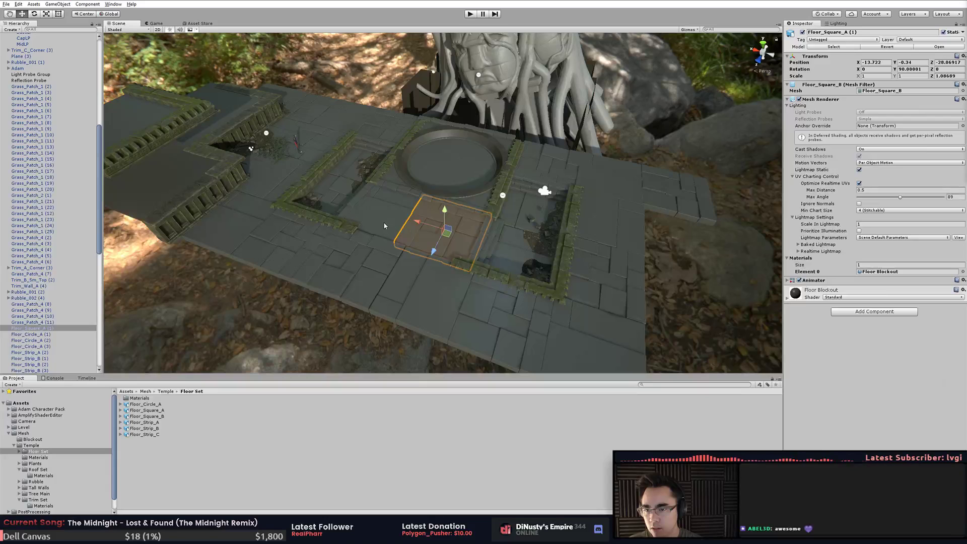
pyautogui.click(370, 275)
# - Select the three stacked Floor_Strip_A pieces that form the steps into the moss-trimmed sunken area
pyautogui.click(480, 247)
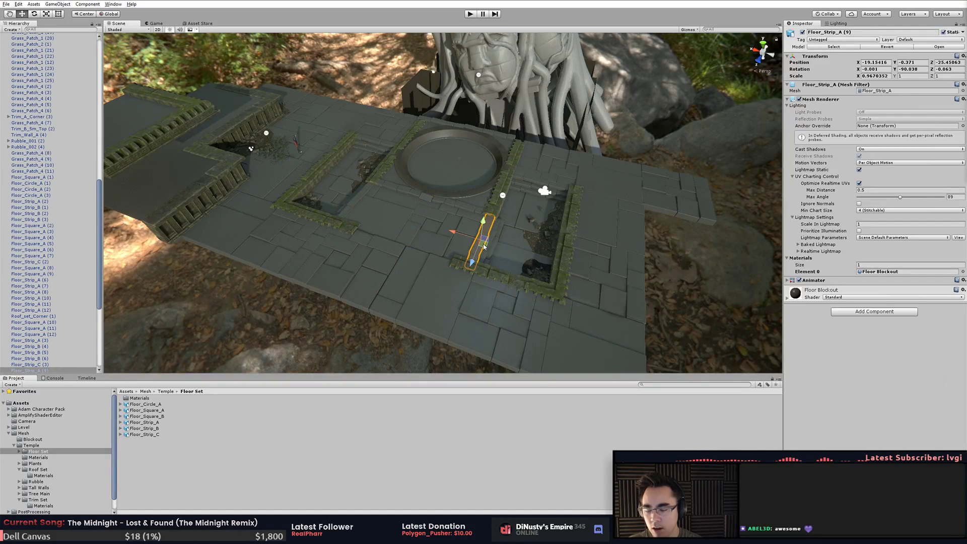
pyautogui.press('f')
pyautogui.keyDown('alt'); pyautogui.moveTo(523, 289); pyautogui.dragTo(429, 282); pyautogui.keyUp('alt')
pyautogui.hotkey('ctrl', 'd')
pyautogui.moveTo(427, 188); pyautogui.dragTo(457, 216)
pyautogui.hotkey('ctrl', 'd')
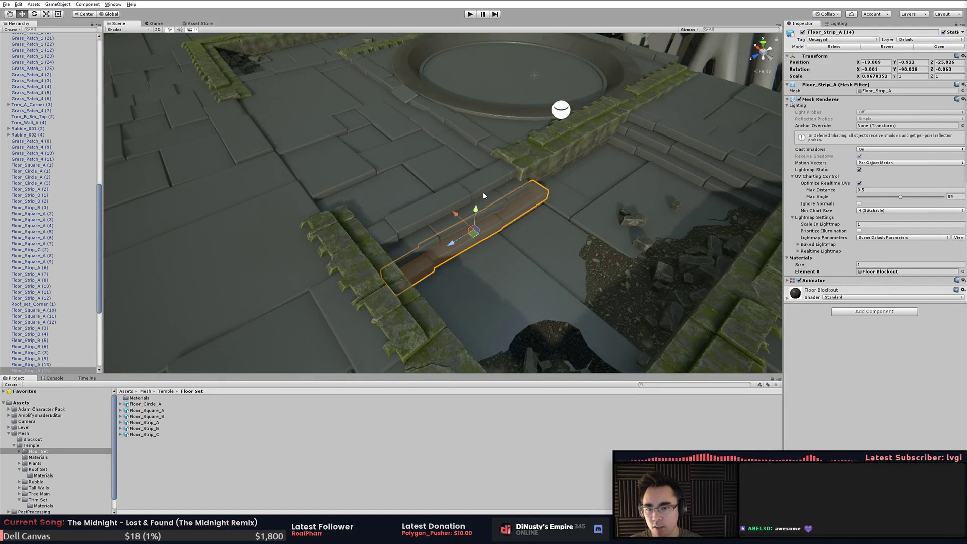
pyautogui.keyDown('shift'); pyautogui.click(485, 184); pyautogui.keyUp('shift')
pyautogui.keyDown('shift'); pyautogui.click(496, 208); pyautogui.keyUp('shift')
pyautogui.moveTo(480, 217); pyautogui.dragTo(477, 302, button='middle')
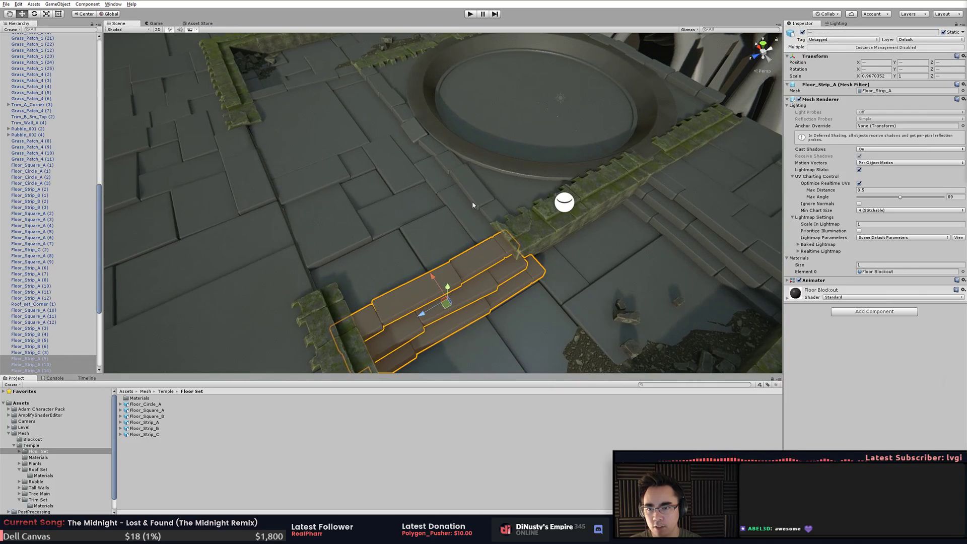
# - Examine the stacked strip steps and the surrounding sunken area from the opposite side
pyautogui.click(473, 208)
pyautogui.press('f')
pyautogui.keyDown('alt'); pyautogui.moveTo(472, 209); pyautogui.dragTo(700, 291); pyautogui.keyUp('alt')
pyautogui.click(666, 216)
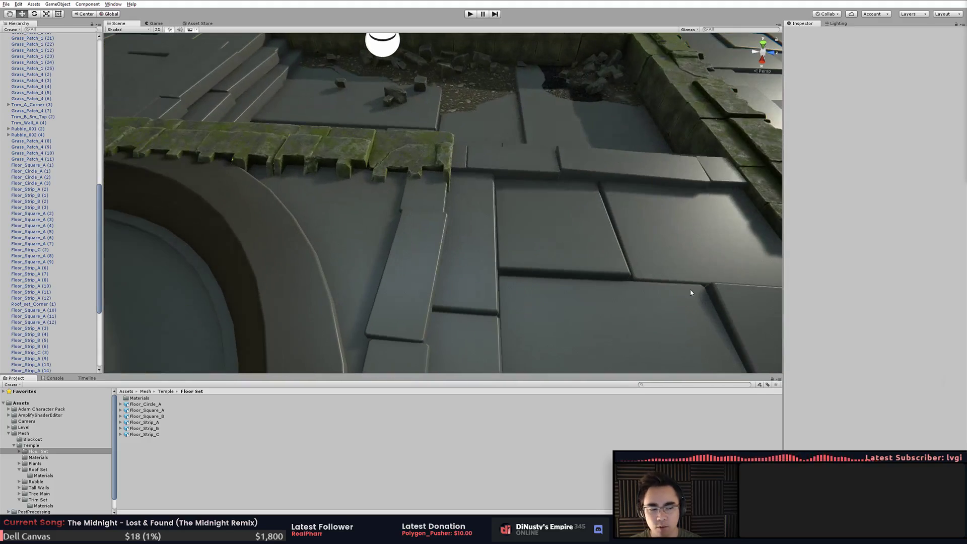
pyautogui.scroll(-5, 649, 271)
pyautogui.keyDown('alt'); pyautogui.moveTo(595, 289); pyautogui.dragTo(527, 253); pyautogui.keyUp('alt')
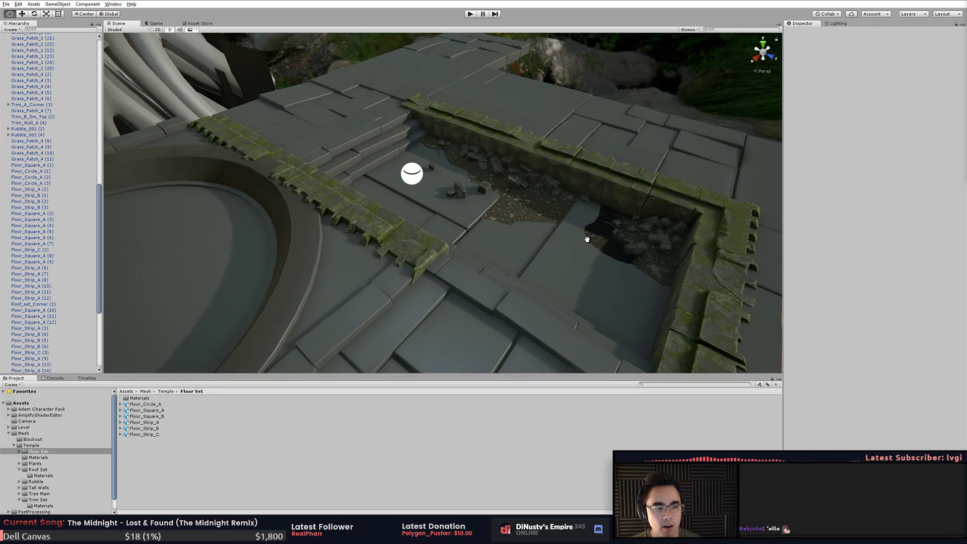
pyautogui.keyDown('alt'); pyautogui.moveTo(567, 246); pyautogui.dragTo(539, 281, button='middle'); pyautogui.keyUp('alt')
pyautogui.keyDown('alt'); pyautogui.moveTo(539, 280); pyautogui.dragTo(455, 264, button='right'); pyautogui.keyUp('alt')
# - Select individual square floor tiles around the sunken area to check which modular piece each one uses
pyautogui.click(597, 174)
pyautogui.click(518, 161)
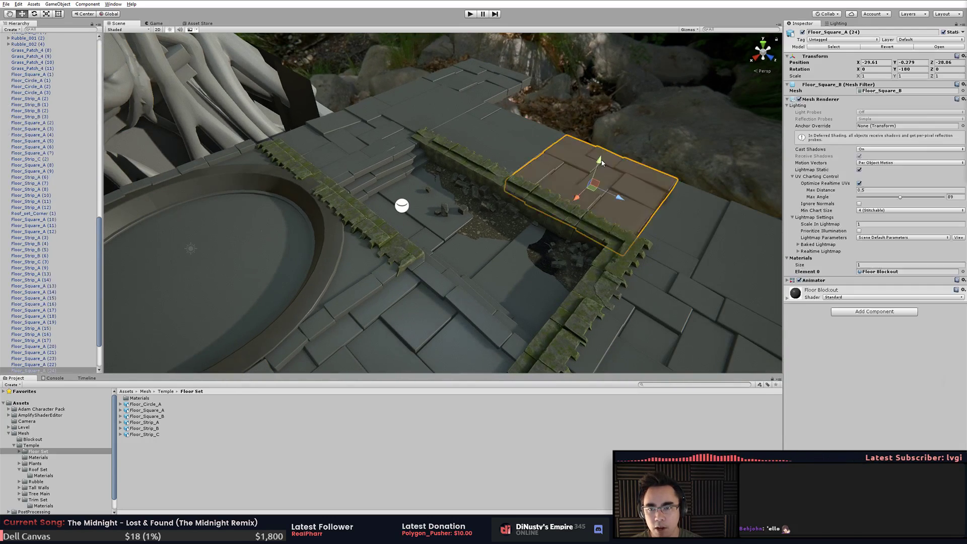
pyautogui.click(488, 84)
pyautogui.keyDown('alt'); pyautogui.moveTo(499, 105); pyautogui.dragTo(479, 173, button='middle'); pyautogui.keyUp('alt')
pyautogui.keyDown('alt'); pyautogui.moveTo(479, 173); pyautogui.dragTo(319, 261); pyautogui.keyUp('alt')
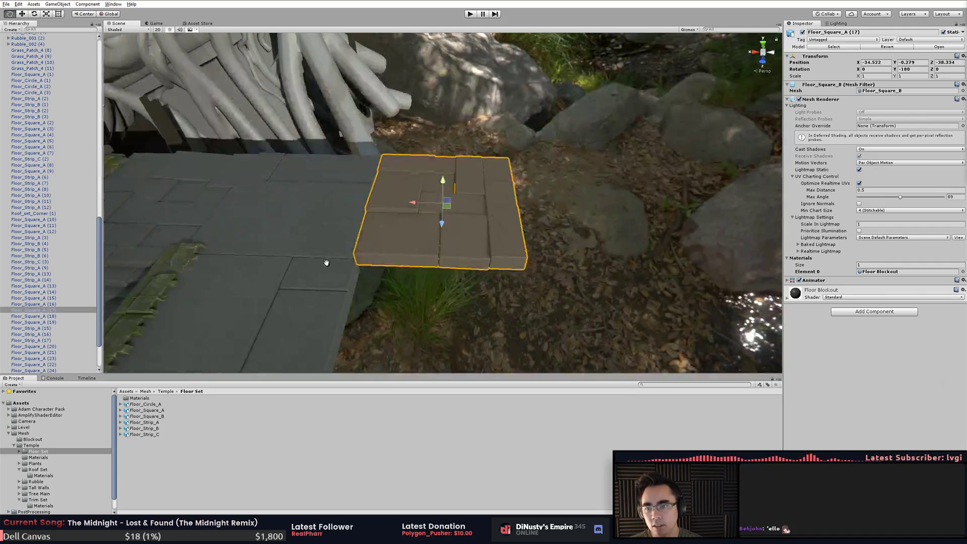
pyautogui.keyDown('alt'); pyautogui.moveTo(320, 262); pyautogui.dragTo(535, 222, button='middle'); pyautogui.keyUp('alt')
pyautogui.click(535, 221)
pyautogui.click(378, 176)
pyautogui.keyDown('alt'); pyautogui.moveTo(379, 176); pyautogui.dragTo(443, 184, button='middle'); pyautogui.keyUp('alt')
pyautogui.keyDown('alt'); pyautogui.moveTo(587, 197); pyautogui.dragTo(554, 191); pyautogui.keyUp('alt')
pyautogui.click(556, 163)
# - Select the Floor_Circle_A quarter piece and examine the circular basin built from it
pyautogui.keyDown('alt'); pyautogui.moveTo(486, 209); pyautogui.dragTo(382, 261); pyautogui.keyUp('alt')
pyautogui.keyDown('alt'); pyautogui.moveTo(381, 260); pyautogui.dragTo(482, 282, button='middle'); pyautogui.keyUp('alt')
pyautogui.click(518, 183)
pyautogui.keyDown('alt'); pyautogui.moveTo(518, 183); pyautogui.dragTo(460, 175, button='middle'); pyautogui.keyUp('alt')
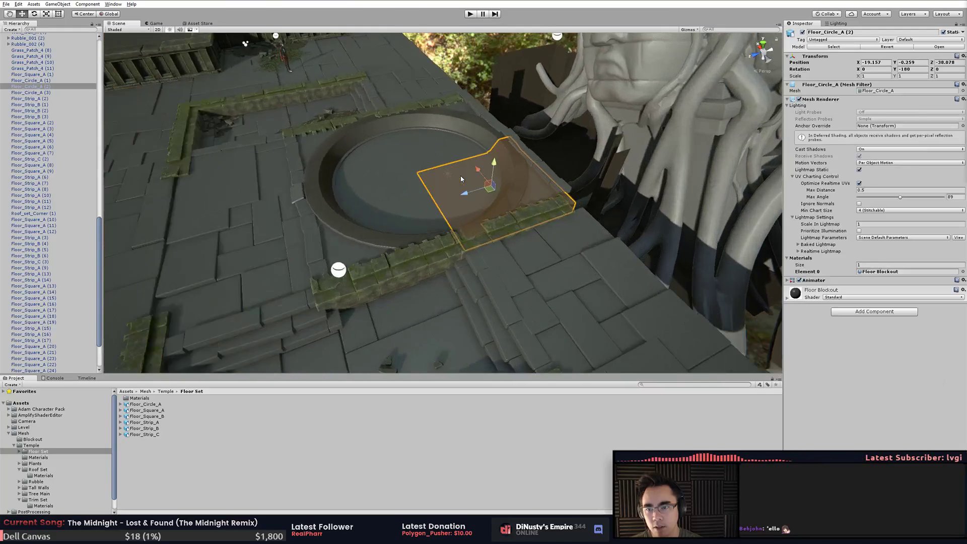
pyautogui.keyDown('alt'); pyautogui.moveTo(461, 176); pyautogui.dragTo(496, 186, button='right'); pyautogui.keyUp('alt')
pyautogui.click(418, 64)
pyautogui.keyDown('alt'); pyautogui.moveTo(418, 64); pyautogui.dragTo(499, 249); pyautogui.keyUp('alt')
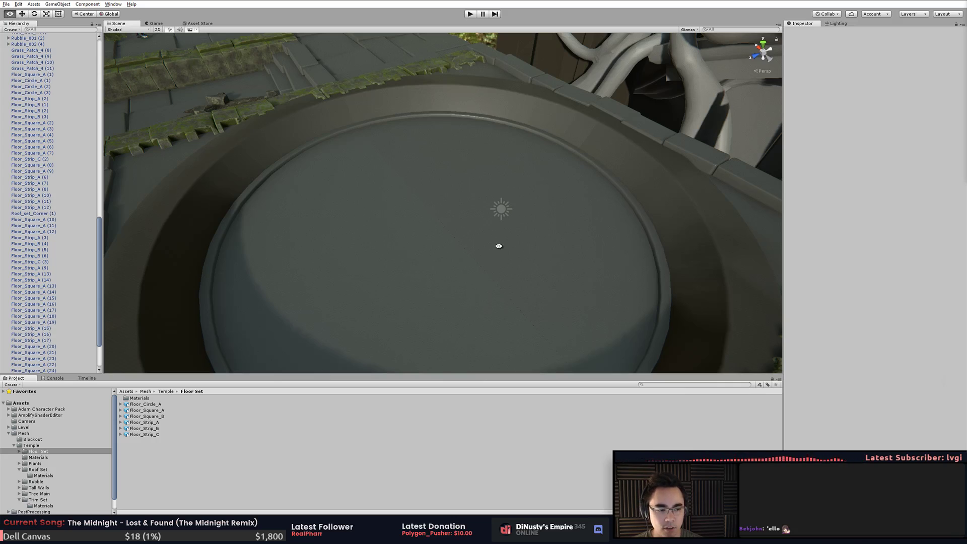
pyautogui.keyDown('alt'); pyautogui.moveTo(621, 190); pyautogui.dragTo(605, 205); pyautogui.keyUp('alt')
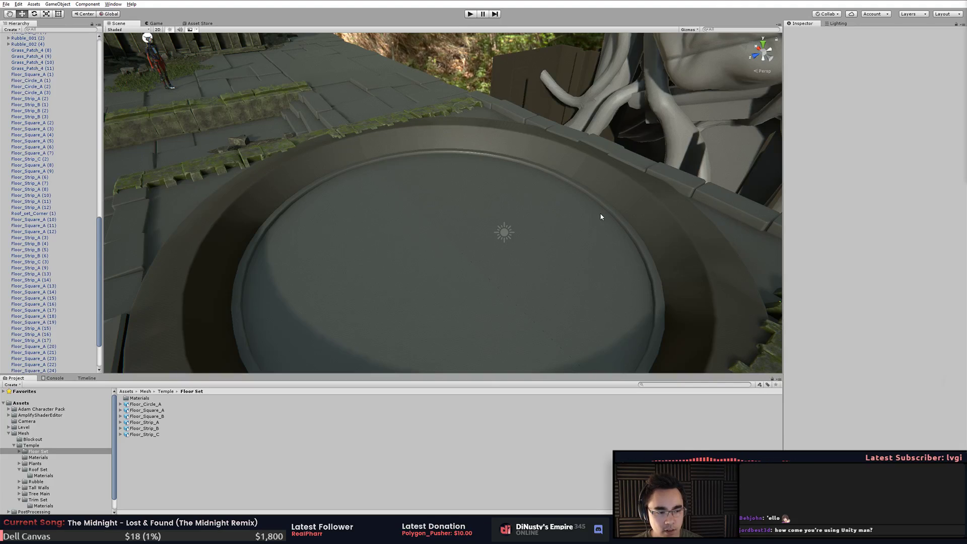
pyautogui.moveTo(599, 208); pyautogui.dragTo(619, 236, button='middle')
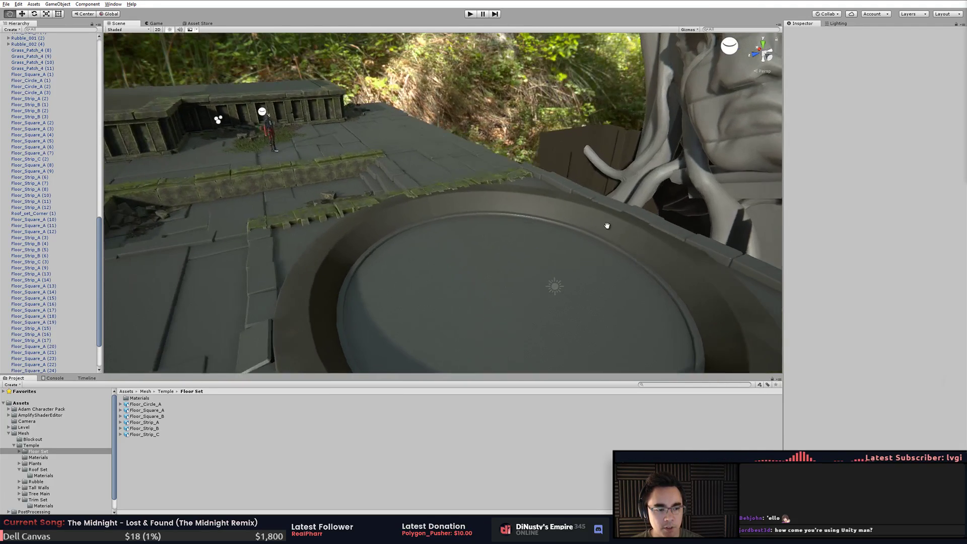
# - Inspect the square floor tile at the platform edge near the columned trim wall
pyautogui.click(474, 147)
pyautogui.press('f')
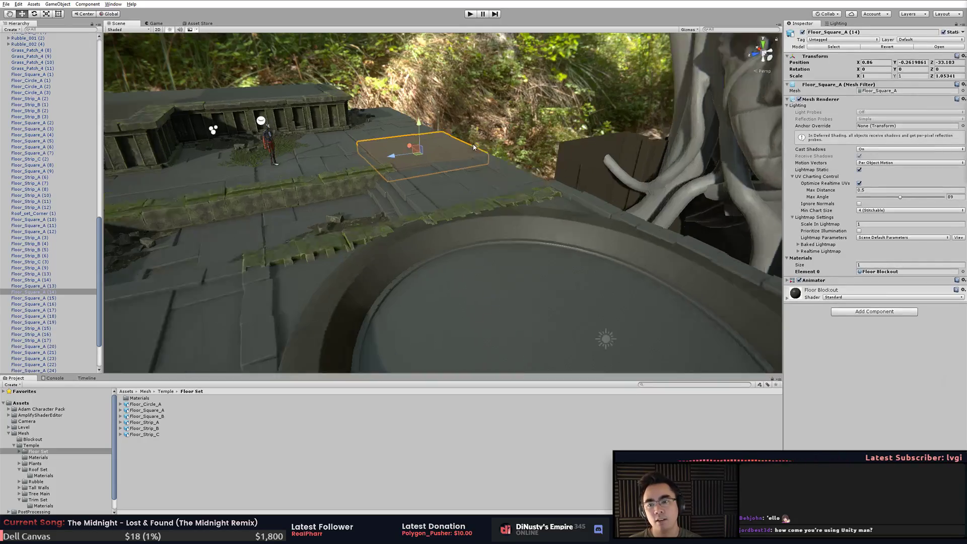
pyautogui.click(580, 192)
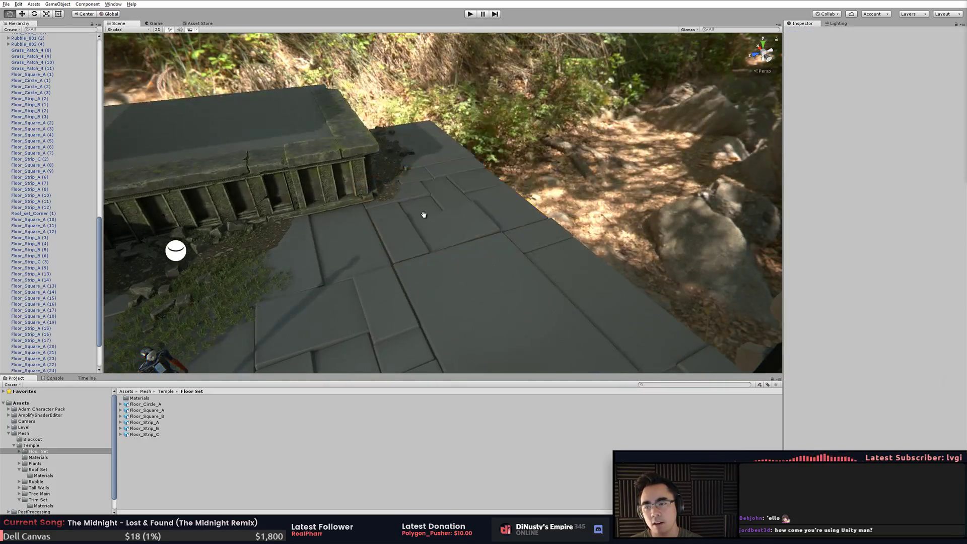
# - Examine the mossy cap stones at a grazing angle and open the scene's gizmo options
pyautogui.keyDown('alt'); pyautogui.moveTo(412, 212); pyautogui.dragTo(792, 276, button='right'); pyautogui.keyUp('alt')
pyautogui.keyDown('alt'); pyautogui.moveTo(655, 267); pyautogui.dragTo(592, 295); pyautogui.keyUp('alt')
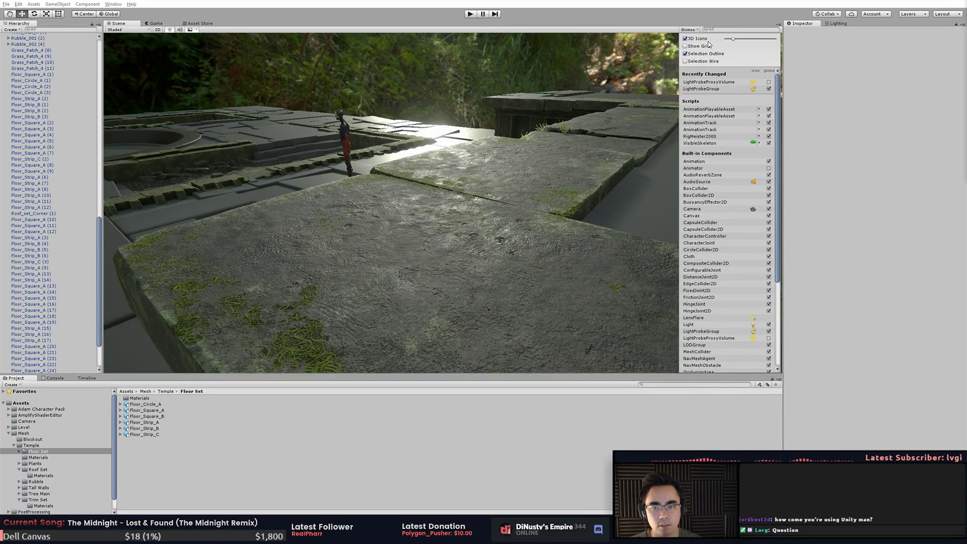
pyautogui.keyDown('alt'); pyautogui.moveTo(515, 87); pyautogui.dragTo(363, 151); pyautogui.keyUp('alt')
# - Frame the blockout floor tiles and inspect how the light reflects off their surface
pyautogui.click(392, 159)
pyautogui.press('f')
pyautogui.scroll(5, 406, 191)
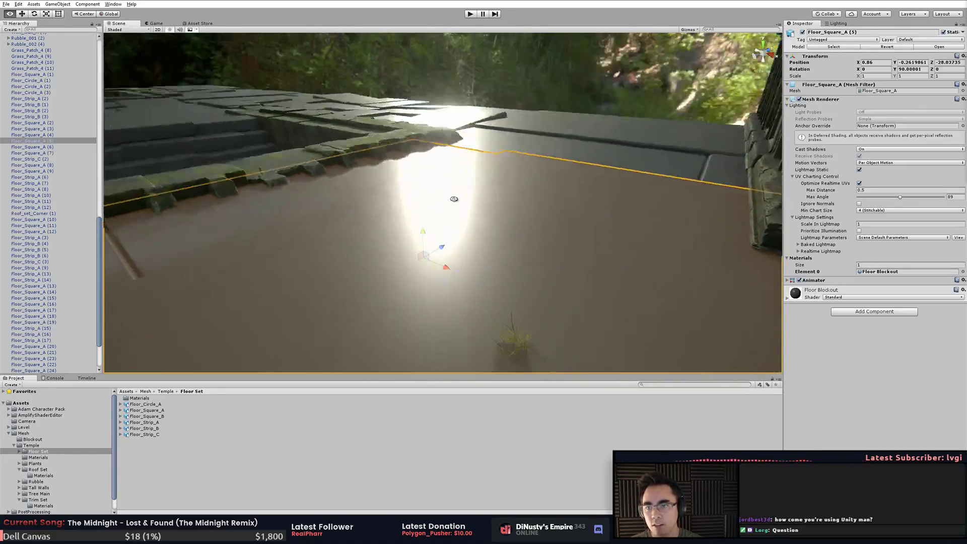
pyautogui.click(528, 148)
pyautogui.keyDown('alt'); pyautogui.moveTo(528, 148); pyautogui.dragTo(522, 148); pyautogui.keyUp('alt')
pyautogui.click(403, 154)
pyautogui.press('f')
pyautogui.click(540, 122)
# - Compare the moss-covered trim blocks with the plain floor tiles around the sunken areas and circular basin
pyautogui.keyDown('alt'); pyautogui.moveTo(499, 194); pyautogui.dragTo(613, 231, button='right'); pyautogui.keyUp('alt')
pyautogui.keyDown('alt'); pyautogui.moveTo(613, 231); pyautogui.dragTo(628, 257); pyautogui.keyUp('alt')
pyautogui.keyDown('alt'); pyautogui.moveTo(629, 257); pyautogui.dragTo(488, 252, button='right'); pyautogui.keyUp('alt')
pyautogui.moveTo(488, 253)
pyautogui.keyDown('alt'); pyautogui.mouseDown()
pyautogui.moveTo(527, 258)
pyautogui.moveTo(500, 258)
pyautogui.mouseUp(); pyautogui.keyUp('alt')
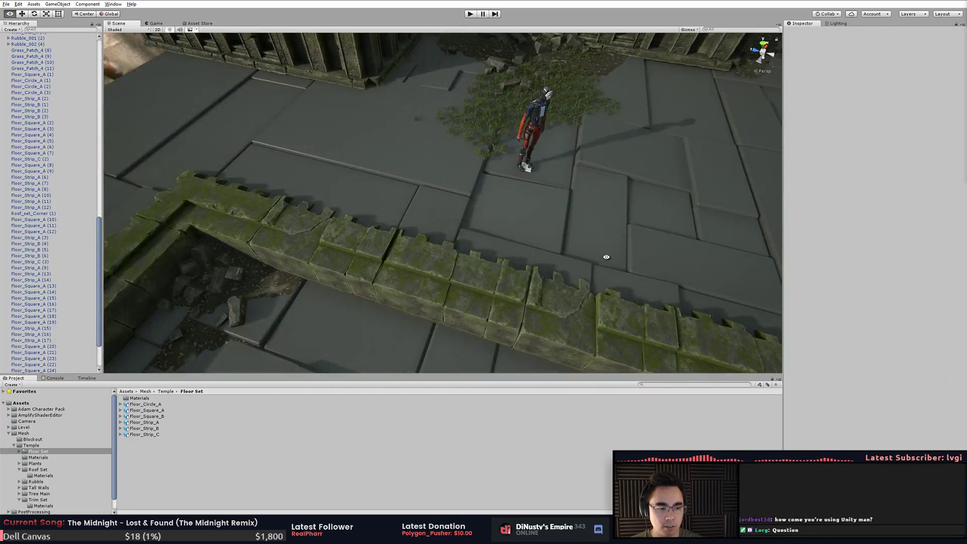
pyautogui.keyDown('alt'); pyautogui.moveTo(606, 257); pyautogui.dragTo(402, 166); pyautogui.keyUp('alt')
pyautogui.keyDown('alt'); pyautogui.moveTo(529, 178); pyautogui.dragTo(61, 147, button='middle'); pyautogui.keyUp('alt')
pyautogui.keyDown('alt'); pyautogui.moveTo(418, 155); pyautogui.dragTo(464, 237); pyautogui.keyUp('alt')
pyautogui.keyDown('alt'); pyautogui.moveTo(464, 237); pyautogui.dragTo(425, 240, button='middle'); pyautogui.keyUp('alt')
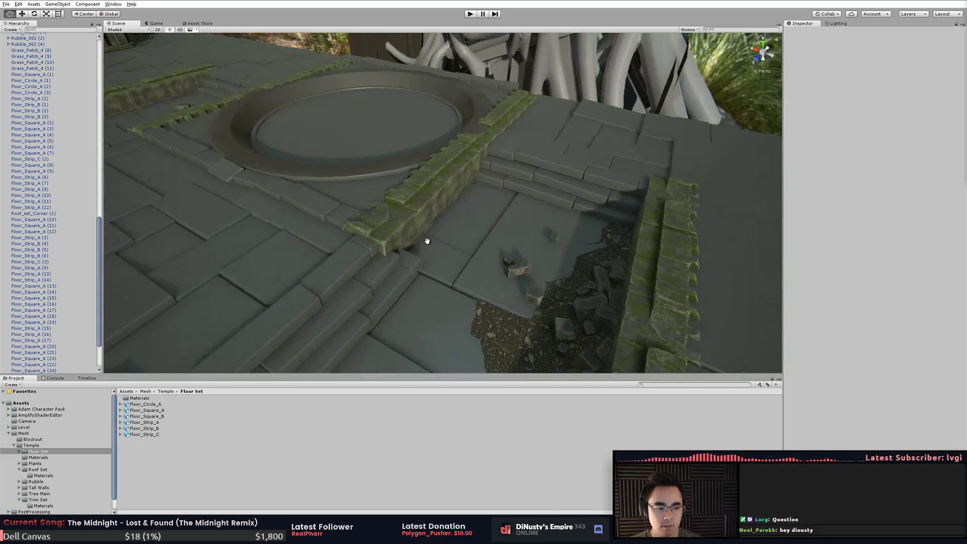
# - Examine the stepped floor beside the sunken areas and frame the Adam character standing on the tiles for scale
pyautogui.moveTo(532, 195); pyautogui.dragTo(541, 204, button='middle')
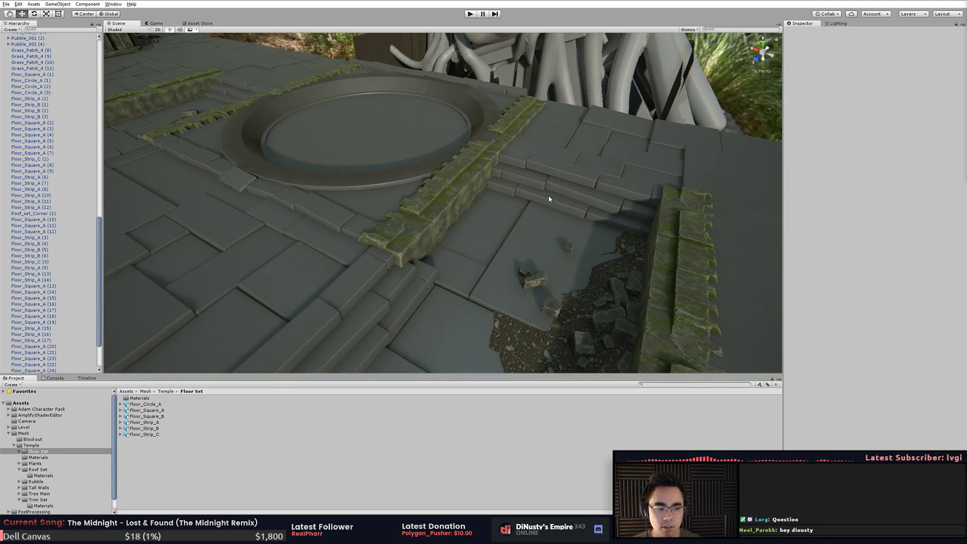
pyautogui.click(564, 172)
pyautogui.press('f')
pyautogui.moveTo(432, 205)
pyautogui.keyDown('alt'); pyautogui.mouseDown()
pyautogui.moveTo(407, 228)
pyautogui.moveTo(438, 222)
pyautogui.mouseUp(); pyautogui.keyUp('alt')
pyautogui.click(464, 261)
pyautogui.keyDown('alt'); pyautogui.moveTo(555, 187); pyautogui.dragTo(565, 232); pyautogui.keyUp('alt')
pyautogui.click(391, 128)
pyautogui.press('f')
pyautogui.keyDown('alt'); pyautogui.moveTo(393, 129); pyautogui.dragTo(393, 211); pyautogui.keyUp('alt')
pyautogui.click(404, 119)
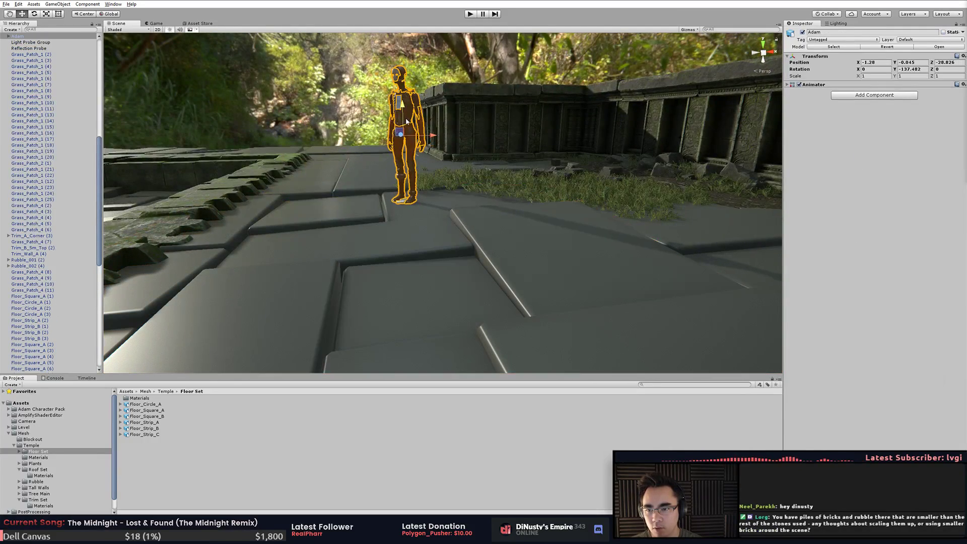
# - Select the square floor tile under the Adam character and reveal its Floor_Square_B mesh file in the file browser
pyautogui.click(355, 157)
pyautogui.moveTo(391, 203)
pyautogui.keyDown('alt'); pyautogui.mouseDown()
pyautogui.moveTo(355, 156)
pyautogui.moveTo(390, 198)
pyautogui.mouseUp(); pyautogui.keyUp('alt')
pyautogui.keyDown('alt'); pyautogui.moveTo(434, 271); pyautogui.dragTo(461, 282); pyautogui.keyUp('alt')
pyautogui.keyDown('alt'); pyautogui.moveTo(373, 279); pyautogui.dragTo(497, 229); pyautogui.keyUp('alt')
pyautogui.click(542, 240)
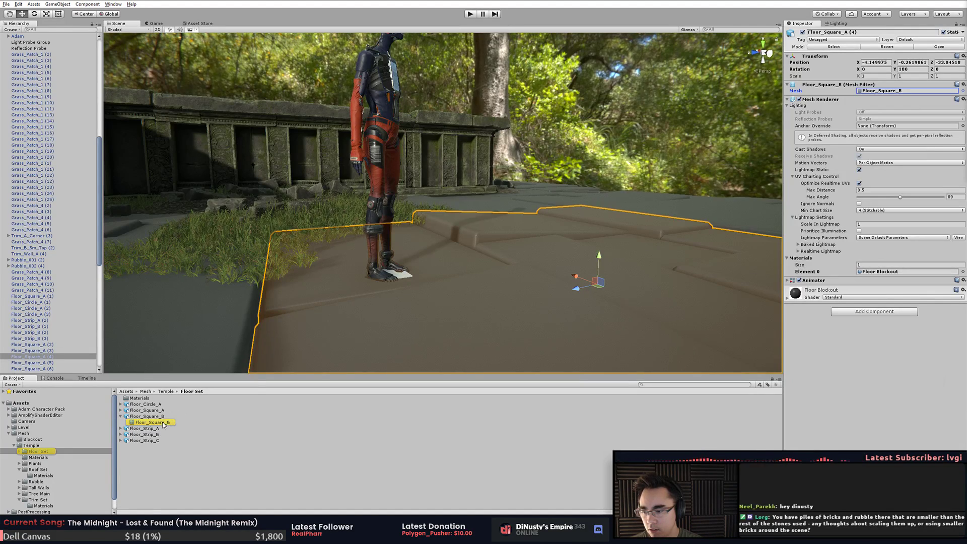
pyautogui.rightClick(163, 425)
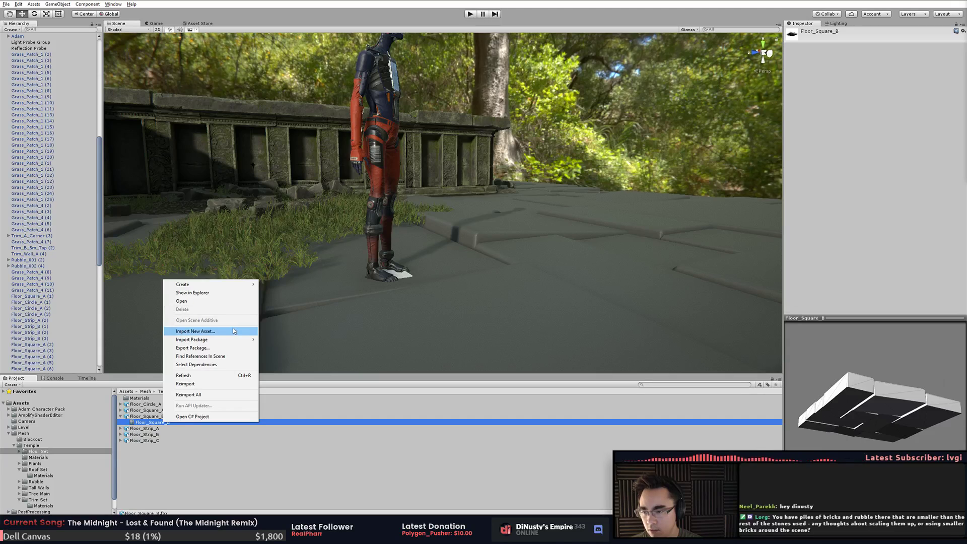
pyautogui.click(256, 293)
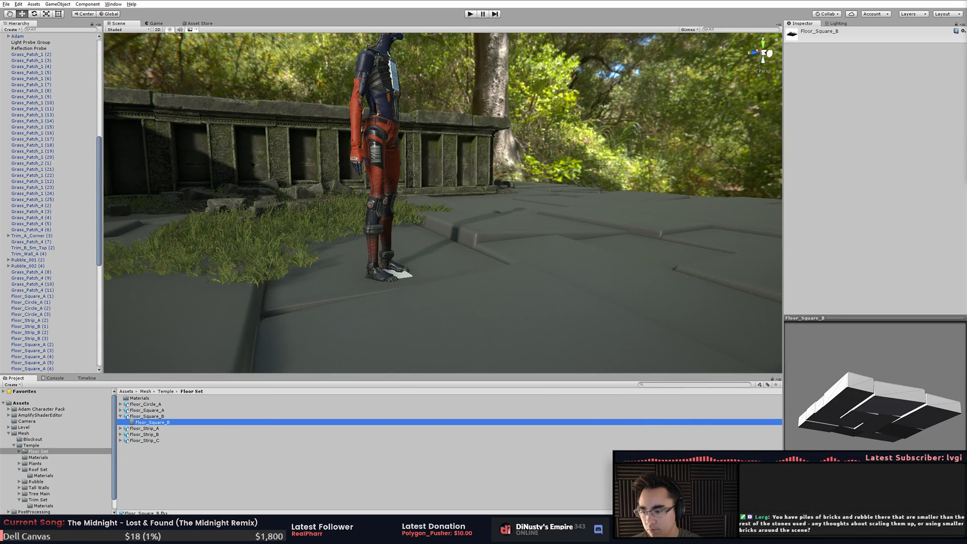
# - Switch to Modo, show the floor.fbx scene instead of the pit and close the vertex map list
pyautogui.hotkey('alt', 'Tab')
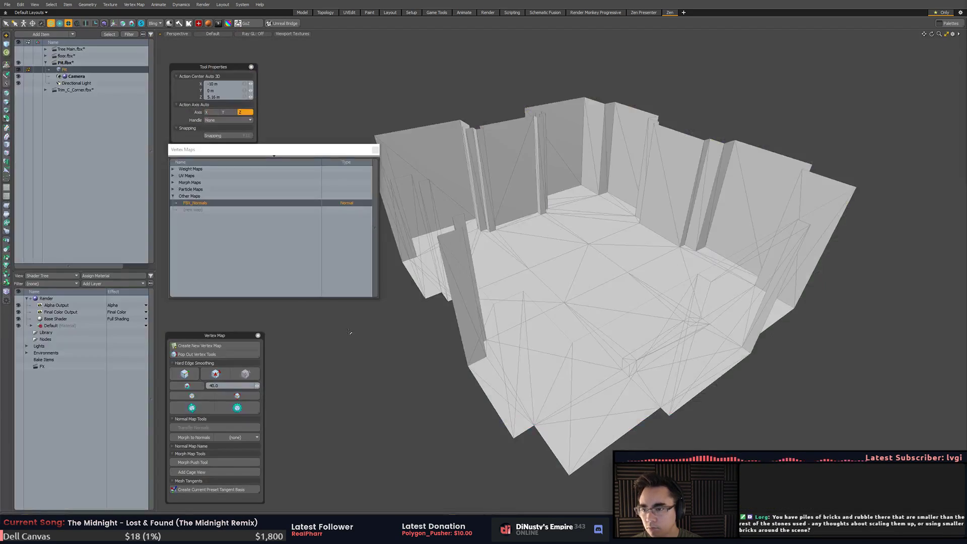
pyautogui.click(92, 55)
pyautogui.click(375, 150)
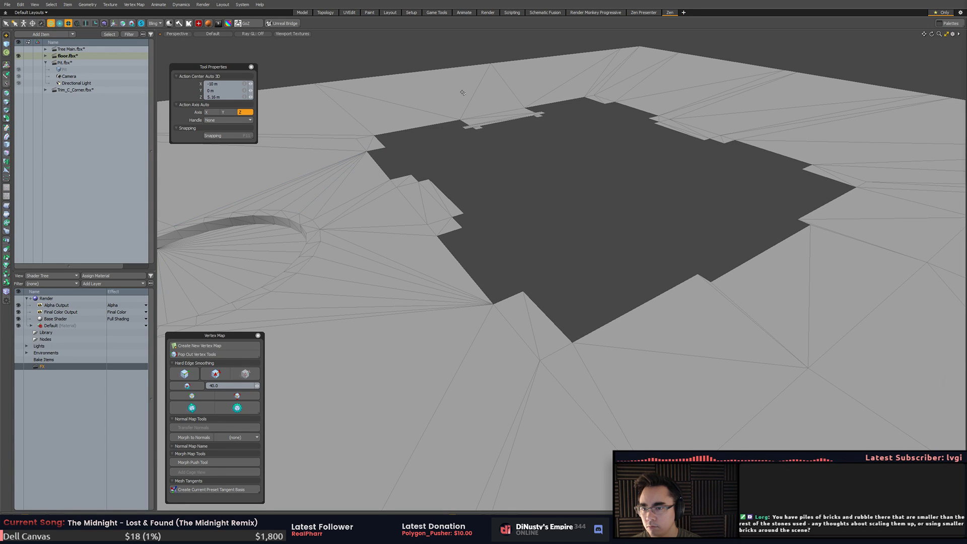
pyautogui.press('a')
# - Examine the whole floor mesh with its pit cut-out and circular recess
pyautogui.moveTo(562, 252); pyautogui.dragTo(728, 346, button='middle')
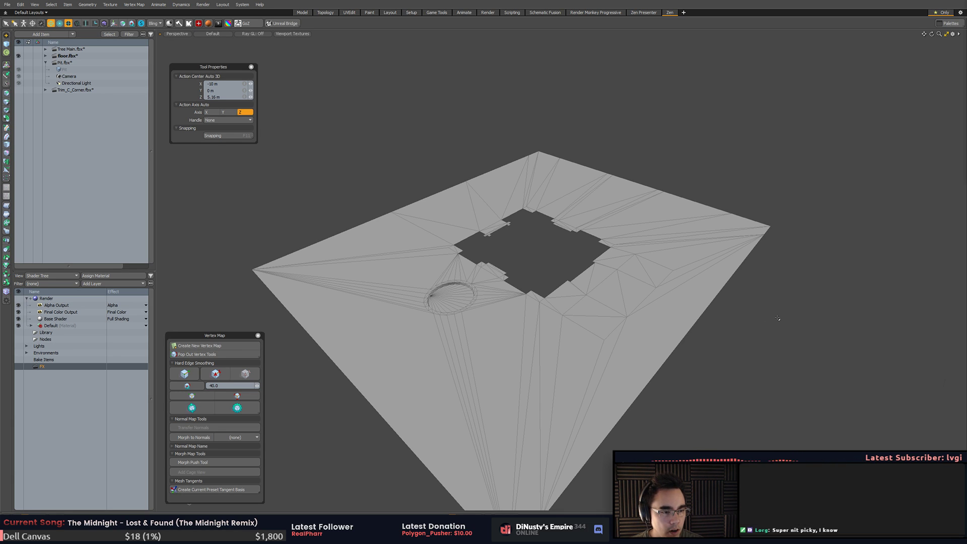
pyautogui.scroll(5, 736, 325)
pyautogui.scroll(-1, 700, 325)
pyautogui.scroll(2, 622, 310)
pyautogui.keyDown('alt'); pyautogui.keyDown('shift'); pyautogui.moveTo(624, 306); pyautogui.dragTo(686, 337); pyautogui.keyUp('shift'); pyautogui.keyUp('alt')
pyautogui.moveTo(686, 337); pyautogui.dragTo(670, 330, button='middle')
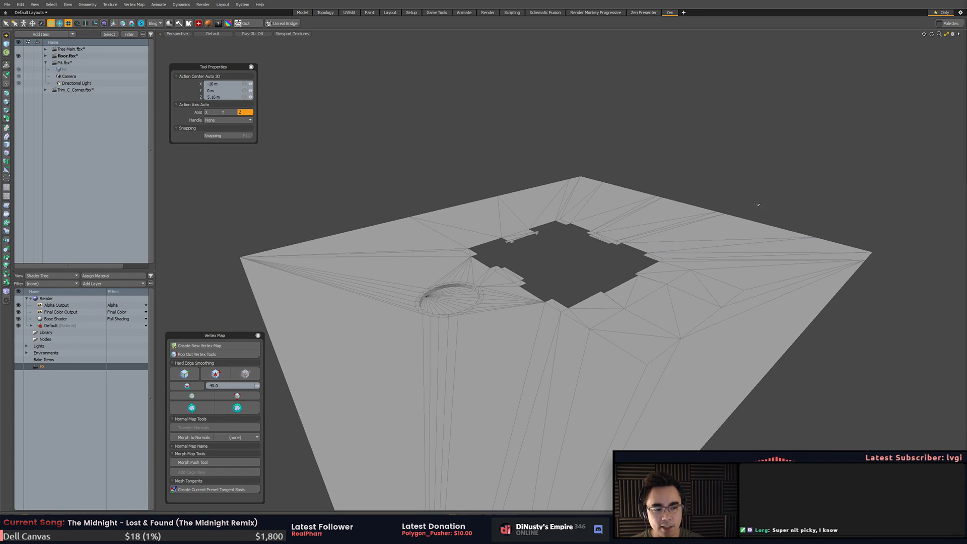
# - Return to Unity and inspect the rubble and grass patch in the corner of the trim wall
pyautogui.hotkey('alt', 'Tab')
pyautogui.keyDown('alt'); pyautogui.moveTo(526, 241); pyautogui.dragTo(169, 297); pyautogui.keyUp('alt')
pyautogui.moveTo(526, 231); pyautogui.dragTo(480, 217, button='middle')
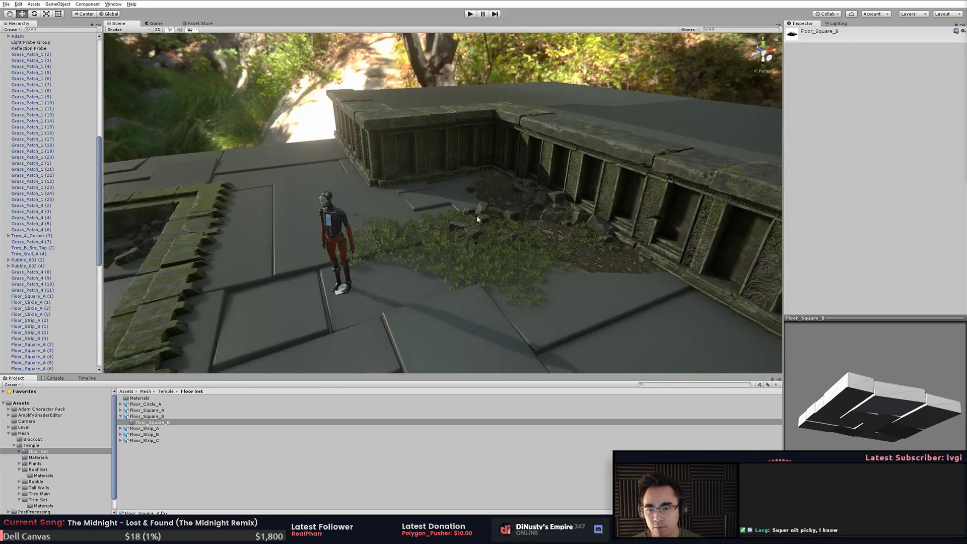
pyautogui.click(518, 211)
pyautogui.press('f')
pyautogui.keyDown('alt'); pyautogui.moveTo(520, 214); pyautogui.dragTo(687, 213); pyautogui.keyUp('alt')
pyautogui.scroll(8, 537, 237)
pyautogui.click(518, 65)
pyautogui.keyDown('alt'); pyautogui.moveTo(518, 65); pyautogui.dragTo(447, 147); pyautogui.keyUp('alt')
pyautogui.click(464, 104)
# - Compare the columned trim wall, its cap stones and the fallen rubble from several angles
pyautogui.keyDown('alt'); pyautogui.moveTo(464, 104); pyautogui.dragTo(302, 163); pyautogui.keyUp('alt')
pyautogui.keyDown('alt'); pyautogui.moveTo(403, 256); pyautogui.dragTo(469, 201); pyautogui.keyUp('alt')
pyautogui.click(471, 57)
pyautogui.keyDown('alt'); pyautogui.moveTo(539, 184); pyautogui.dragTo(464, 195); pyautogui.keyUp('alt')
pyautogui.moveTo(464, 194); pyautogui.dragTo(462, 283, button='middle')
pyautogui.keyDown('alt'); pyautogui.moveTo(410, 277); pyautogui.dragTo(594, 242); pyautogui.keyUp('alt')
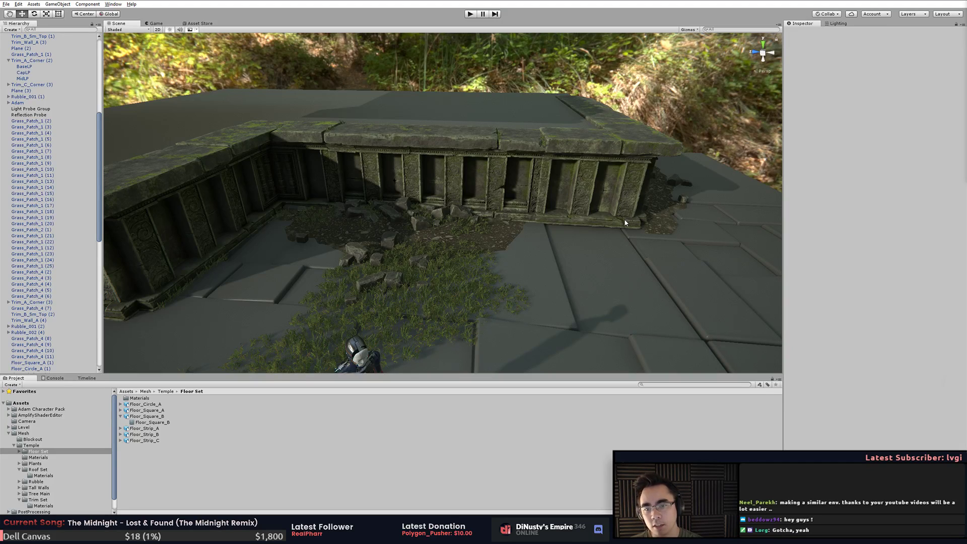
pyautogui.keyDown('alt'); pyautogui.moveTo(642, 276); pyautogui.dragTo(485, 236); pyautogui.keyUp('alt')
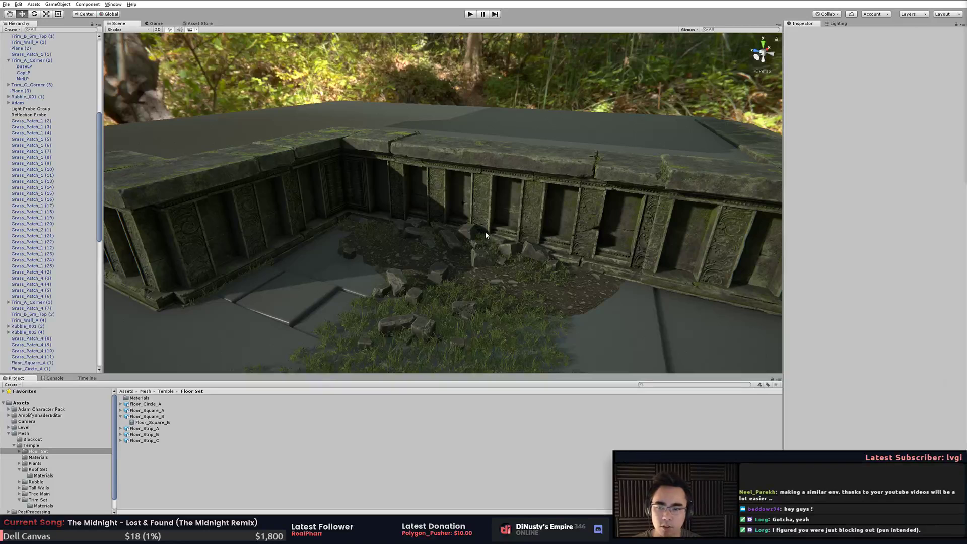
pyautogui.keyDown('alt'); pyautogui.moveTo(532, 187); pyautogui.dragTo(450, 155); pyautogui.keyUp('alt')
pyautogui.keyDown('alt'); pyautogui.moveTo(451, 244); pyautogui.dragTo(395, 213); pyautogui.keyUp('alt')
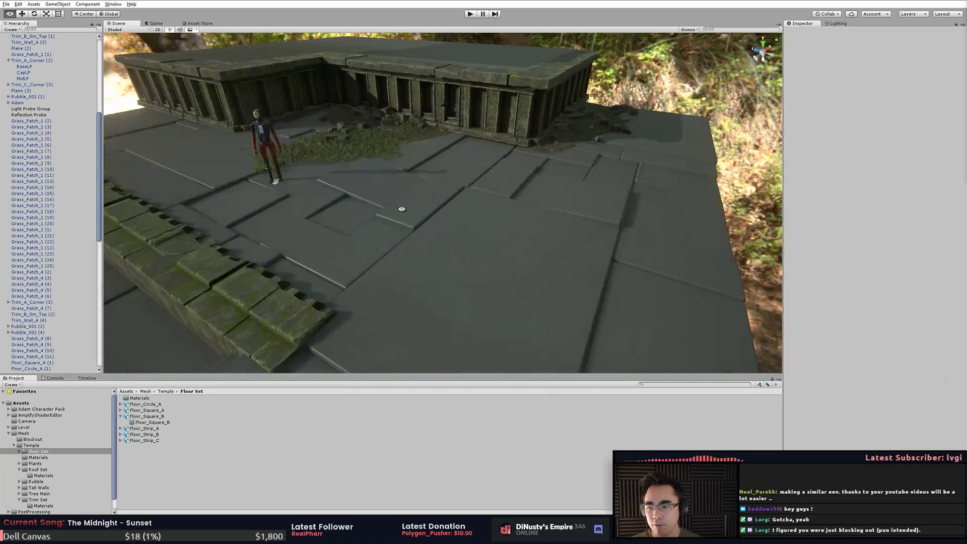
# - Inspect the floor around the Adam character and select the square tile beside the mossy trim
pyautogui.moveTo(388, 122); pyautogui.dragTo(477, 158, button='middle')
pyautogui.scroll(2, 448, 129)
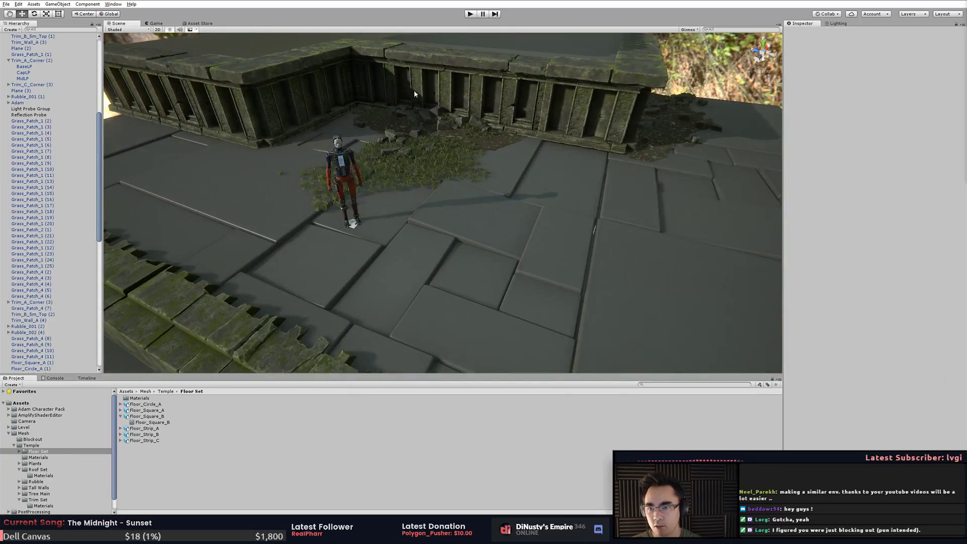
pyautogui.moveTo(406, 130); pyautogui.dragTo(406, 89, button='middle')
pyautogui.click(479, 185)
pyautogui.keyDown('alt'); pyautogui.moveTo(448, 232); pyautogui.dragTo(382, 185); pyautogui.keyUp('alt')
pyautogui.click(374, 178)
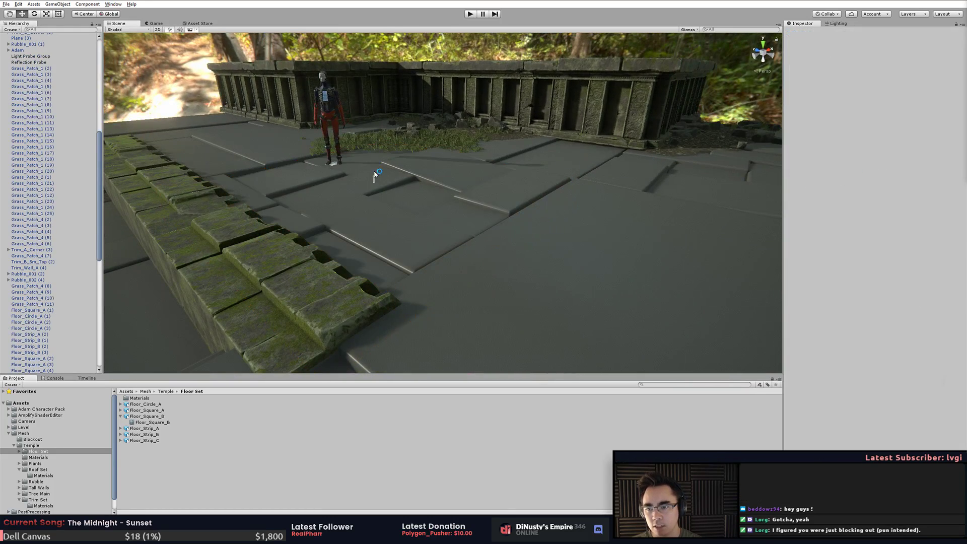
pyautogui.click(393, 176)
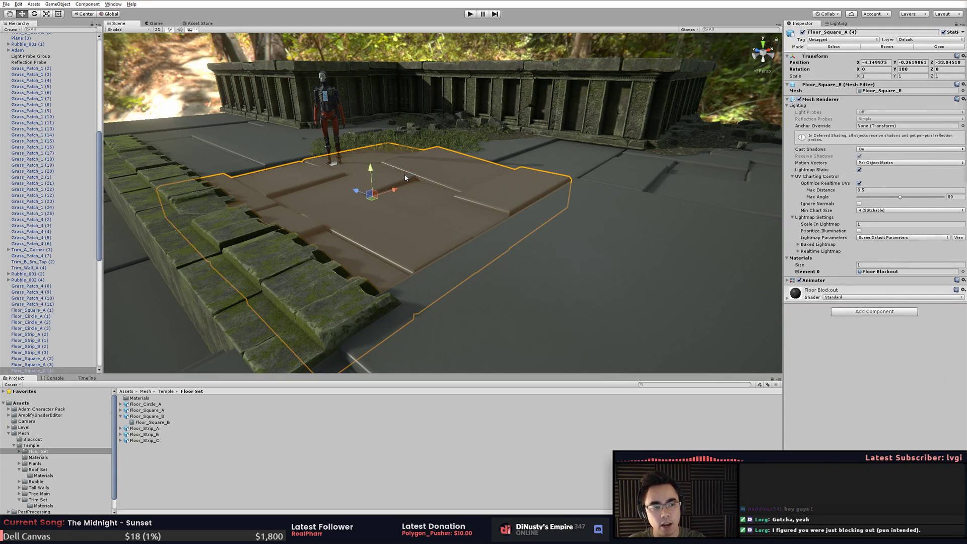
# - Study the floor tile layout around the Adam character from above, between the trim wall and the mossy blocks
pyautogui.keyDown('alt'); pyautogui.moveTo(499, 114); pyautogui.dragTo(528, 227); pyautogui.keyUp('alt')
pyautogui.click(405, 202)
pyautogui.click(405, 202)
pyautogui.keyDown('alt'); pyautogui.moveTo(533, 191); pyautogui.dragTo(635, 239); pyautogui.keyUp('alt')
pyautogui.scroll(-3, 483, 244)
pyautogui.click(458, 239)
pyautogui.keyDown('alt'); pyautogui.moveTo(457, 239); pyautogui.dragTo(463, 243); pyautogui.keyUp('alt')
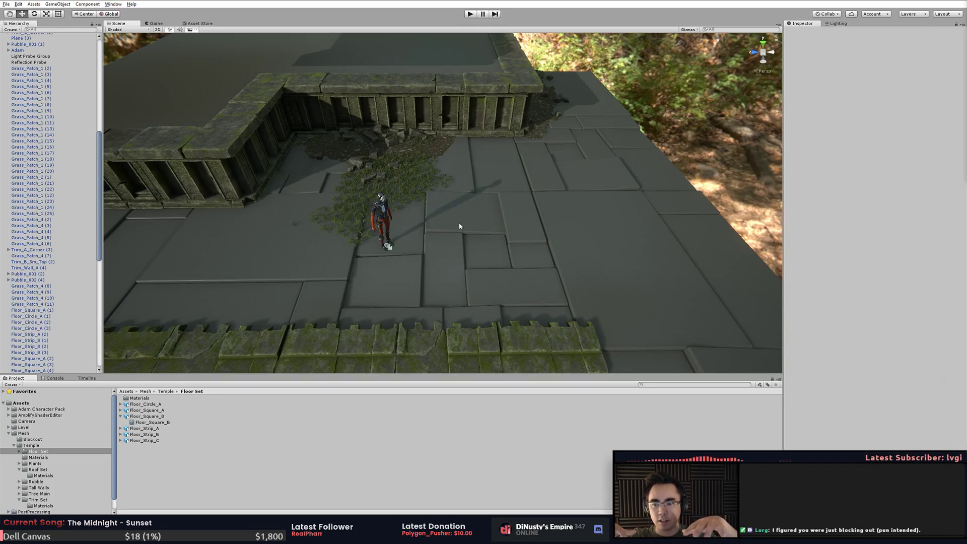
pyautogui.keyDown('alt'); pyautogui.moveTo(518, 194); pyautogui.dragTo(570, 238); pyautogui.keyUp('alt')
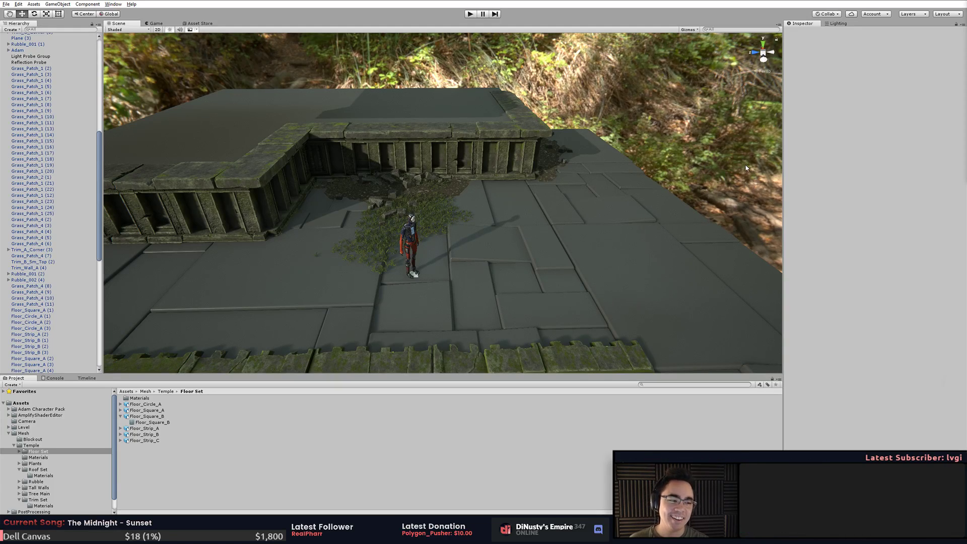
pyautogui.moveTo(712, 173); pyautogui.dragTo(725, 193, button='middle')
pyautogui.keyDown('alt'); pyautogui.moveTo(725, 194); pyautogui.dragTo(711, 187); pyautogui.keyUp('alt')
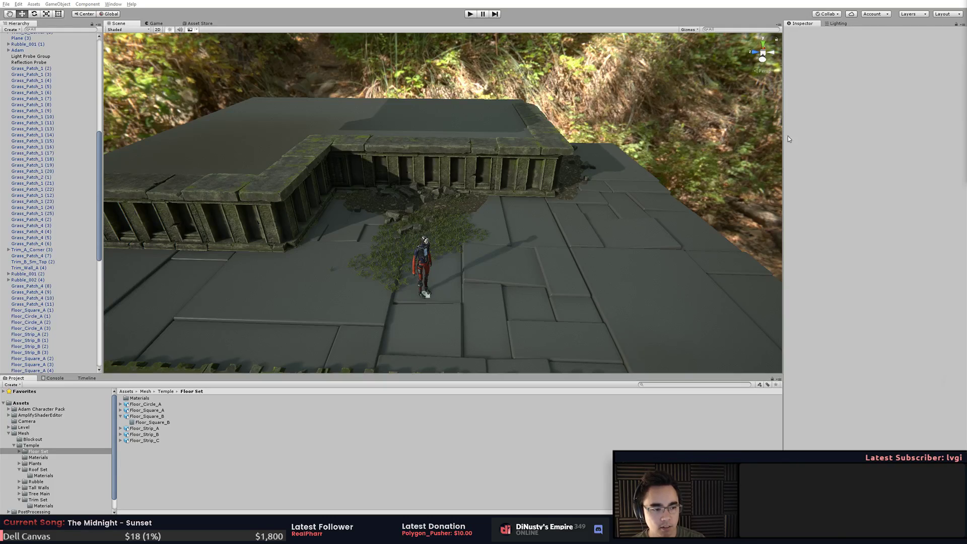
# - Frame the trim wall area and examine the stones and floor tiles in front of it up close
pyautogui.moveTo(710, 172); pyautogui.dragTo(708, 150, button='middle')
pyautogui.keyDown('alt'); pyautogui.moveTo(707, 150); pyautogui.dragTo(697, 152); pyautogui.keyUp('alt')
pyautogui.click(583, 162)
pyautogui.click(552, 162)
pyautogui.press('f')
pyautogui.keyDown('alt'); pyautogui.moveTo(540, 187); pyautogui.dragTo(504, 222); pyautogui.keyUp('alt')
pyautogui.click(498, 237)
pyautogui.scroll(4, 499, 238)
pyautogui.moveTo(499, 237); pyautogui.dragTo(529, 191, button='middle')
# - Examine how light reflects off the floor tiles across the platform and along its outer edge
pyautogui.keyDown('alt'); pyautogui.moveTo(554, 227); pyautogui.dragTo(239, 255); pyautogui.keyUp('alt')
pyautogui.scroll(-5, 468, 231)
pyautogui.moveTo(240, 255); pyautogui.dragTo(376, 252, button='middle')
pyautogui.scroll(-2, 376, 253)
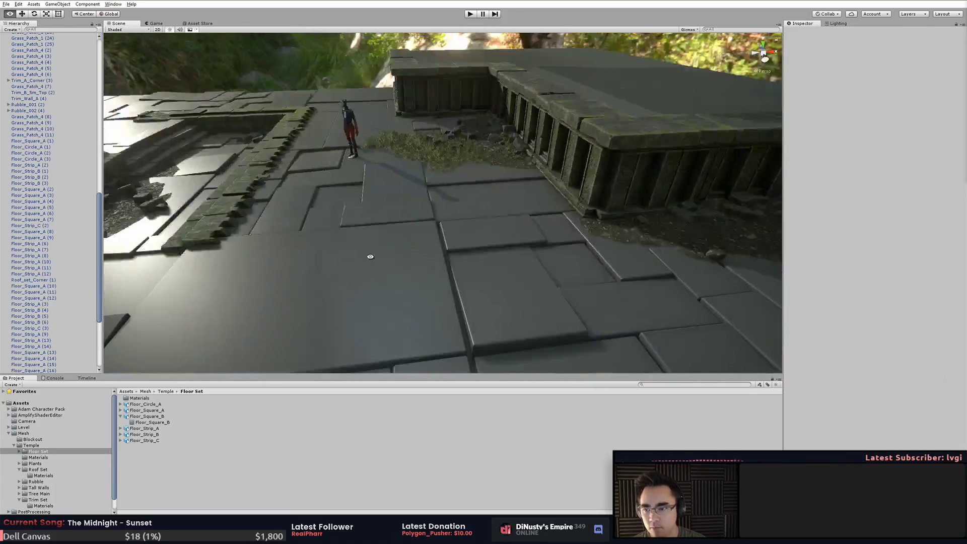
pyautogui.keyDown('alt'); pyautogui.moveTo(376, 252); pyautogui.dragTo(341, 247); pyautogui.keyUp('alt')
pyautogui.scroll(-3, 340, 247)
pyautogui.moveTo(340, 248); pyautogui.dragTo(494, 255, button='middle')
pyautogui.keyDown('alt'); pyautogui.moveTo(494, 255); pyautogui.dragTo(512, 223); pyautogui.keyUp('alt')
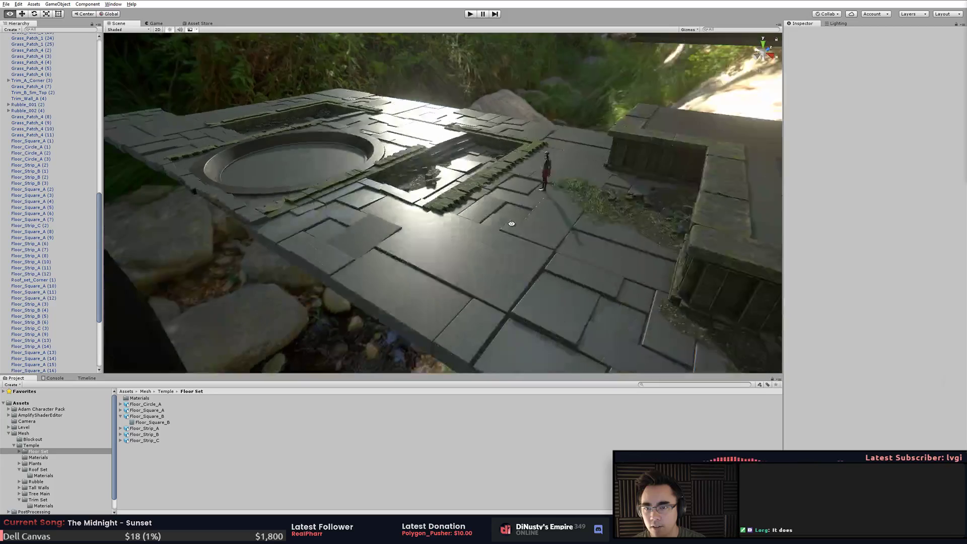
pyautogui.keyDown('alt'); pyautogui.moveTo(512, 222); pyautogui.dragTo(521, 230, button='right'); pyautogui.keyUp('alt')
pyautogui.keyDown('alt'); pyautogui.moveTo(520, 231); pyautogui.dragTo(598, 222); pyautogui.keyUp('alt')
pyautogui.moveTo(598, 222); pyautogui.dragTo(505, 210, button='middle')
pyautogui.keyDown('alt'); pyautogui.moveTo(432, 283); pyautogui.dragTo(496, 208); pyautogui.keyUp('alt')
# - Import Floor_Square_B.fbx from the Floor Set folder into Modo and fit it in view
pyautogui.hotkey('alt', 'Tab')
pyautogui.hotkey('alt', 'Tab')
pyautogui.press('Tab')
pyautogui.press('Tab')
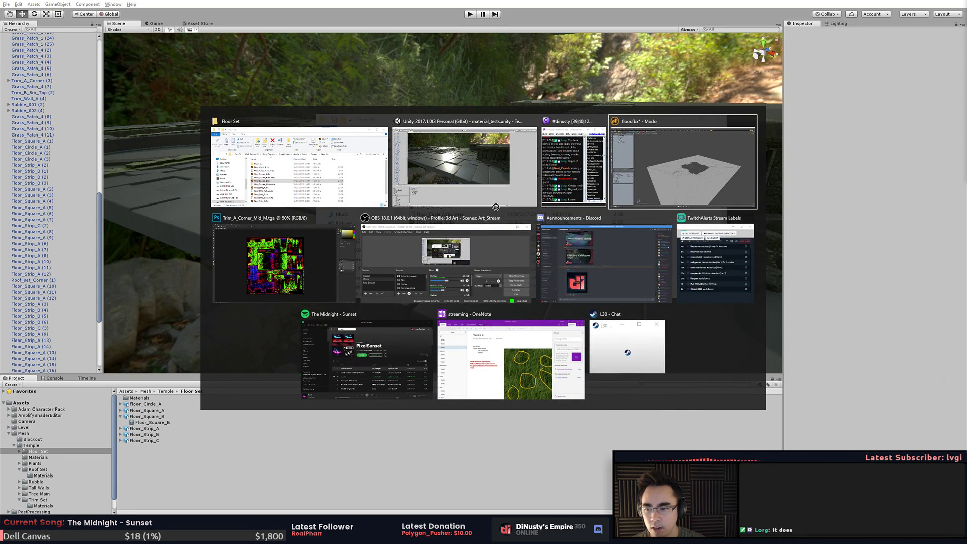
pyautogui.hotkey('alt', 'Tab')
pyautogui.hotkey('alt', 'Tab')
pyautogui.moveTo(496, 207); pyautogui.dragTo(678, 245)
pyautogui.click(129, 532)
pyautogui.hotkey('alt', 'Tab')
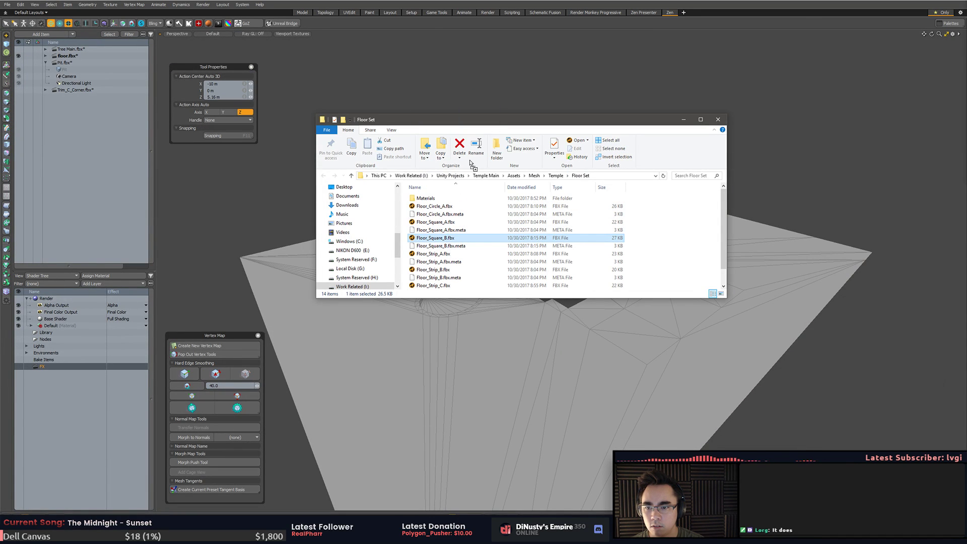
pyautogui.click(395, 315)
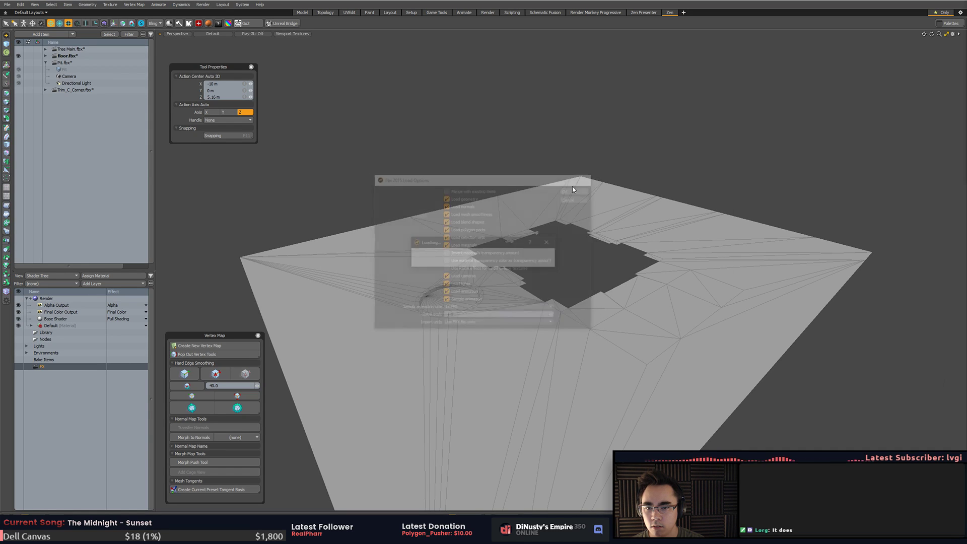
pyautogui.click(577, 189)
pyautogui.press('a')
# - Try rotating one complete stone of the Floor_Square_B tile
pyautogui.keyDown('alt'); pyautogui.moveTo(559, 212); pyautogui.dragTo(622, 252); pyautogui.keyUp('alt')
pyautogui.doubleClick(607, 236)
pyautogui.hotkey('shift', 'a')
pyautogui.press('e')
pyautogui.moveTo(577, 231); pyautogui.dragTo(576, 287)
pyautogui.hotkey('ctrl', 'z')
# - Rotate a stone of the Floor_Square_B tile slightly so that it sits out of level
pyautogui.press('w')
pyautogui.scroll(-5, 576, 282)
pyautogui.keyDown('alt'); pyautogui.moveTo(559, 207); pyautogui.dragTo(365, 222); pyautogui.keyUp('alt')
pyautogui.press('q')
pyautogui.hotkey('shift', 'a')
pyautogui.press('e')
pyautogui.moveTo(552, 243); pyautogui.dragTo(546, 246)
# - Select another complete stone in the tile and tilt it slightly
pyautogui.keyDown('alt'); pyautogui.keyDown('shift'); pyautogui.moveTo(489, 199); pyautogui.dragTo(605, 231); pyautogui.keyUp('shift'); pyautogui.keyUp('alt')
pyautogui.press('q')
pyautogui.doubleClick(543, 210)
pyautogui.hotkey('shift', 'a')
pyautogui.press('e')
pyautogui.moveTo(544, 242); pyautogui.dragTo(547, 246)
# - Select the stone at the tile's outer edge and rotate it slightly against its neighbours
pyautogui.keyDown('alt'); pyautogui.moveTo(587, 244); pyautogui.dragTo(665, 237); pyautogui.keyUp('alt')
pyautogui.click(600, 183)
pyautogui.press('q')
pyautogui.doubleClick(515, 234)
pyautogui.hotkey('shift', 'a')
pyautogui.scroll(-3, 661, 248)
pyautogui.press('e')
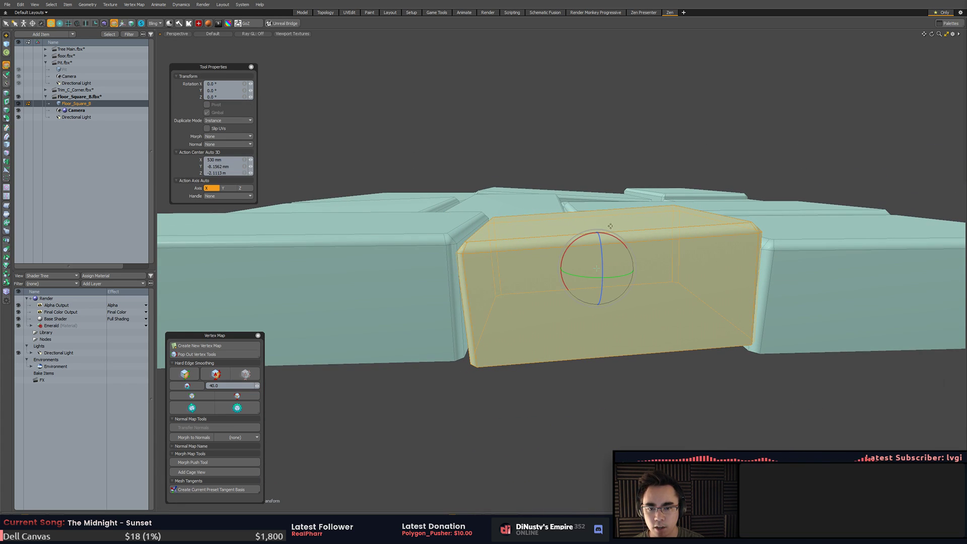
pyautogui.press('q')
# - Select one more complete stone of the tile and adjust its position
pyautogui.keyDown('alt'); pyautogui.moveTo(592, 239); pyautogui.dragTo(562, 257); pyautogui.keyUp('alt')
pyautogui.doubleClick(627, 202)
pyautogui.hotkey('shift', 'a')
pyautogui.press('w')
pyautogui.press('q')
# - Clear the stone selection, check the uneven tile from above and save Floor_Square_B.fbx
pyautogui.click(467, 183)
pyautogui.press('5')
pyautogui.keyDown('alt'); pyautogui.moveTo(466, 183); pyautogui.dragTo(513, 172); pyautogui.keyUp('alt')
pyautogui.press('3')
pyautogui.press('w')
pyautogui.press('q')
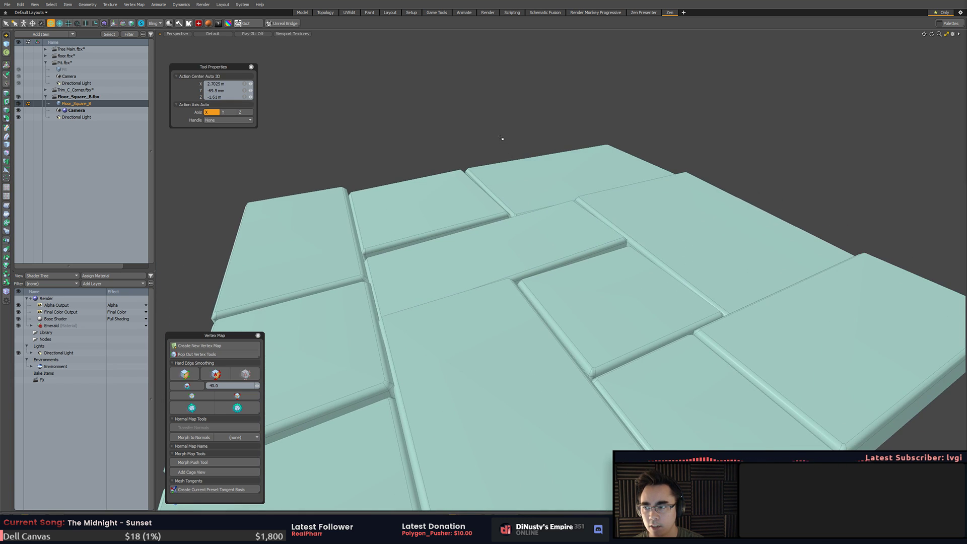
# - Return to Unity, inspect the updated edge tile and select the neighbouring Floor_Square_A tile
pyautogui.hotkey('alt', 'Tab')
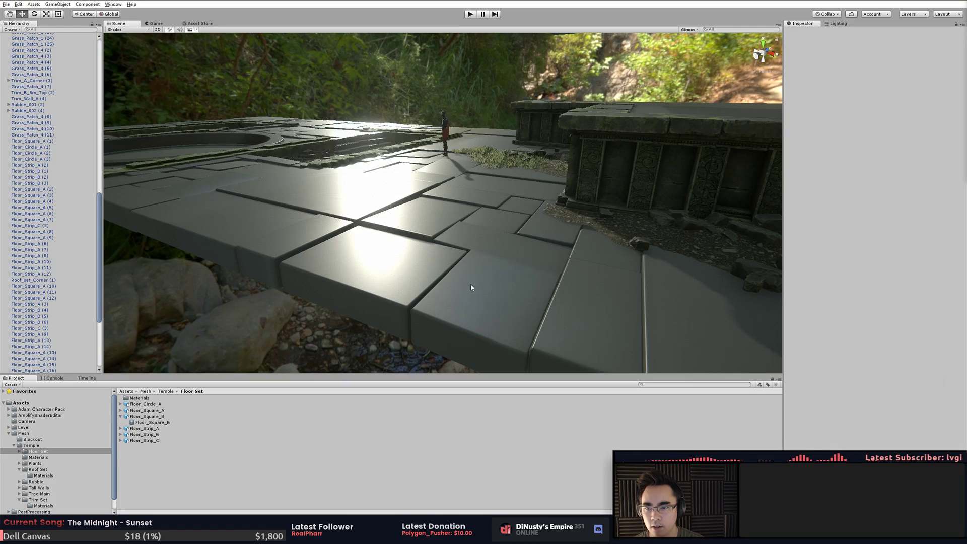
pyautogui.click(470, 303)
pyautogui.click(502, 106)
pyautogui.click(500, 210)
pyautogui.press('f')
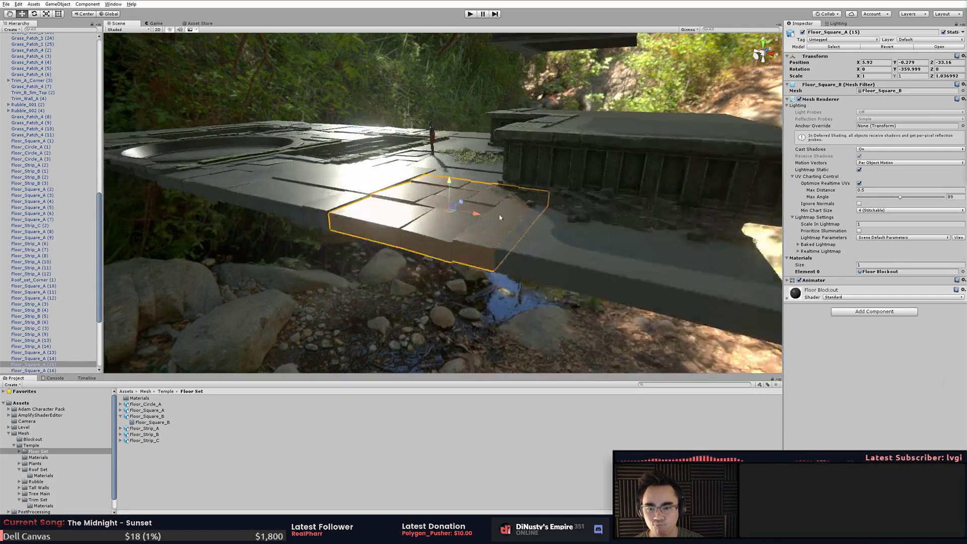
pyautogui.keyDown('alt'); pyautogui.moveTo(501, 210); pyautogui.dragTo(580, 231); pyautogui.keyUp('alt')
pyautogui.click(398, 272)
pyautogui.keyDown('alt'); pyautogui.moveTo(391, 237); pyautogui.dragTo(640, 262); pyautogui.keyUp('alt')
pyautogui.click(639, 265)
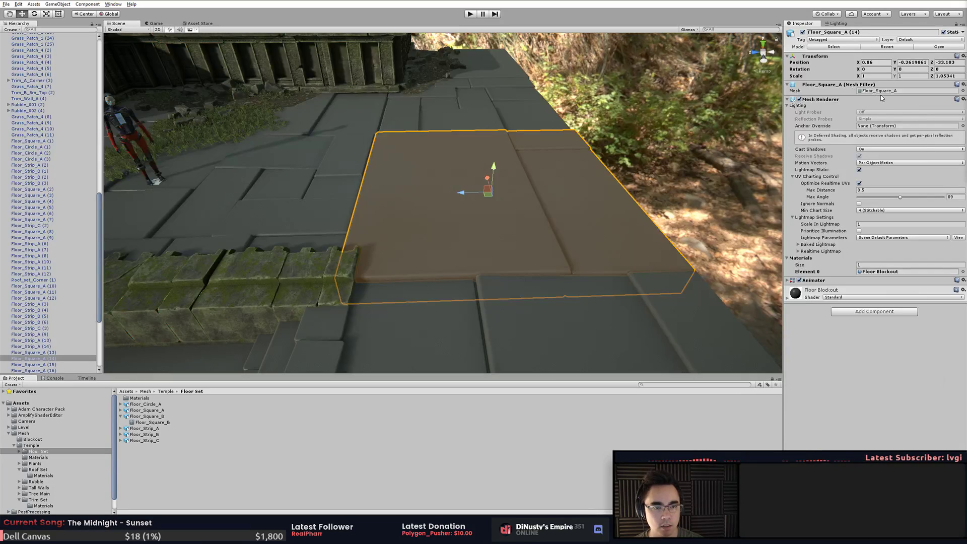
# - Locate the selected tile's mesh asset and import Floor_Square_A.fbx from the Floor Set folder into Modo
pyautogui.click(880, 93)
pyautogui.hotkey('alt', 'Tab')
pyautogui.hotkey('alt', 'Tab')
pyautogui.click(444, 229)
pyautogui.moveTo(436, 222); pyautogui.dragTo(501, 93)
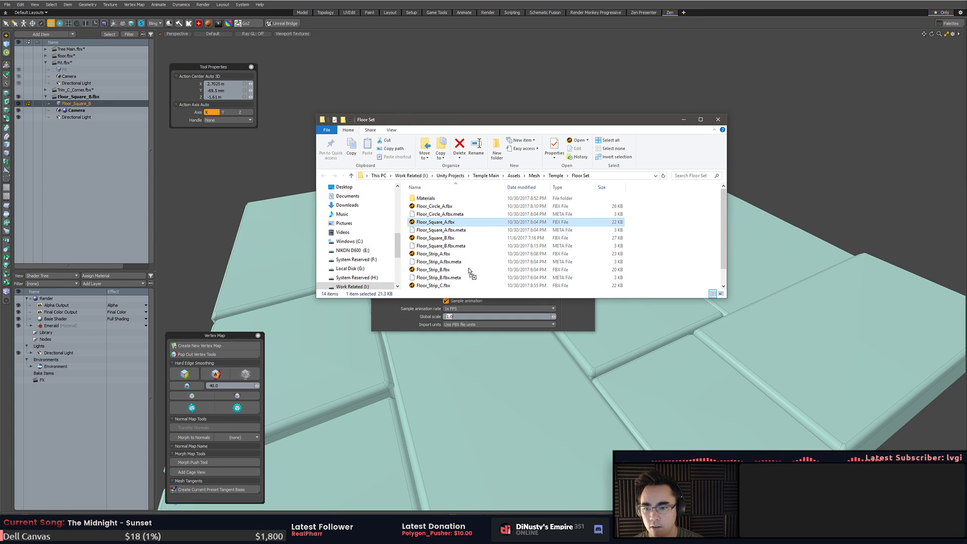
pyautogui.click(481, 305)
pyautogui.click(570, 190)
# - Rotate the rear stone of the Floor_Square_A tile slightly and save the file
pyautogui.press('a')
pyautogui.keyDown('alt'); pyautogui.moveTo(660, 179); pyautogui.dragTo(552, 244); pyautogui.keyUp('alt')
pyautogui.press('e')
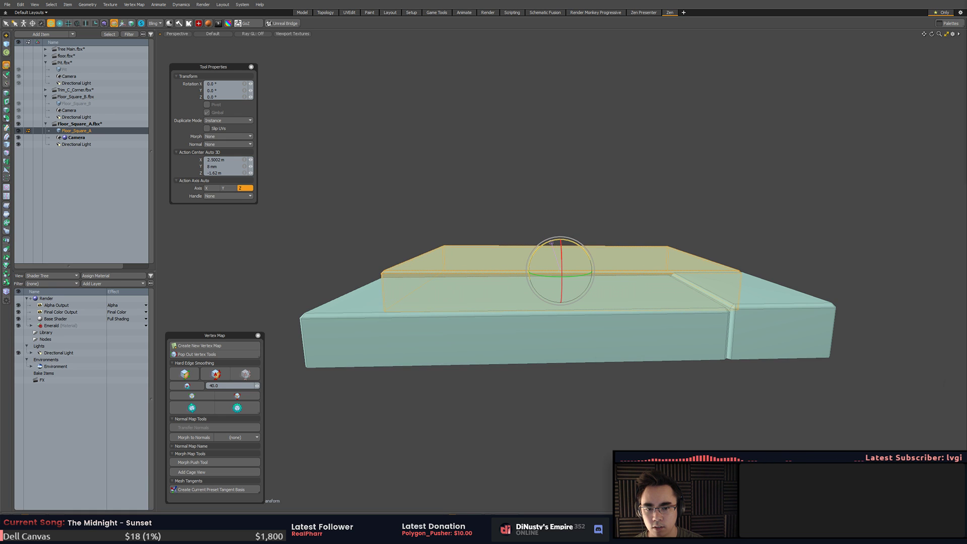
pyautogui.press('space')
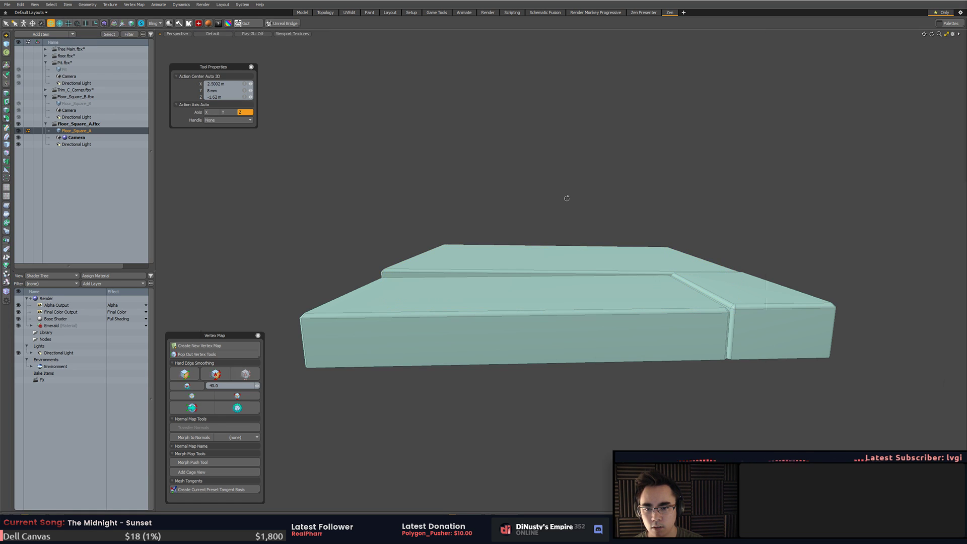
# - Switch to Unity and stretch the edge tile Floor_Square_A (15) slightly to an X scale of about 1.005
pyautogui.hotkey('alt', 'Tab')
pyautogui.hotkey('alt', 'Tab')
pyautogui.hotkey('alt', 'Tab')
pyautogui.click(617, 177)
pyautogui.keyDown('alt'); pyautogui.moveTo(617, 176); pyautogui.dragTo(513, 229); pyautogui.keyUp('alt')
pyautogui.click(498, 243)
pyautogui.click(643, 343)
pyautogui.keyDown('alt'); pyautogui.moveTo(643, 343); pyautogui.dragTo(541, 292); pyautogui.keyUp('alt')
pyautogui.click(527, 235)
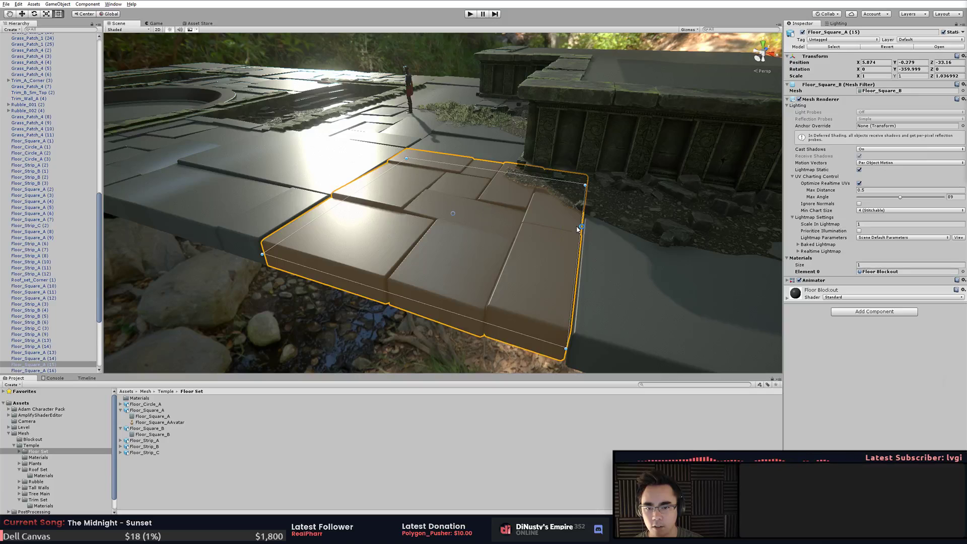
pyautogui.moveTo(580, 228); pyautogui.dragTo(582, 228)
pyautogui.click(425, 340)
pyautogui.keyDown('alt'); pyautogui.moveTo(426, 340); pyautogui.dragTo(561, 325); pyautogui.keyUp('alt')
pyautogui.click(525, 275)
pyautogui.click(539, 306)
pyautogui.click(431, 284)
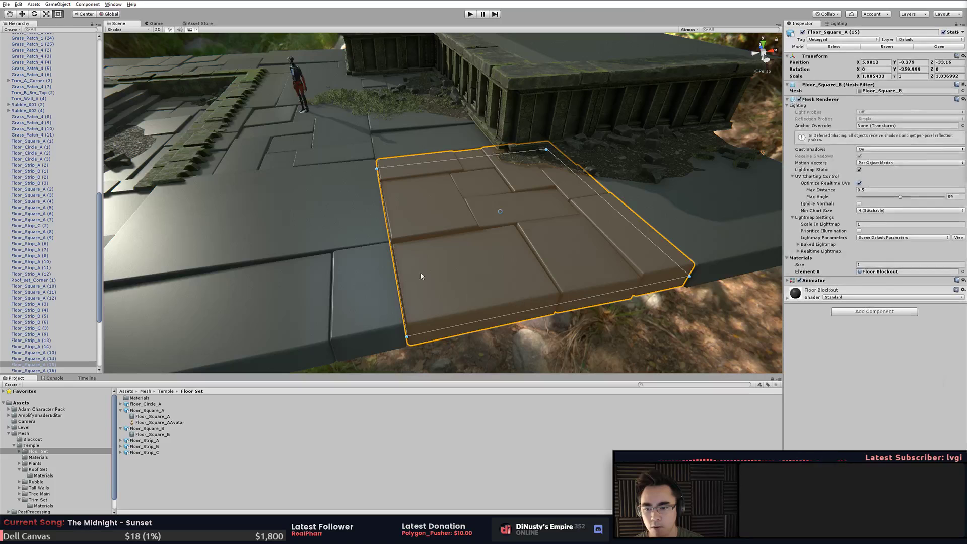
# - Examine the paved floor for unevenness and frame the neighbouring Floor_Square_A tile for a closer look
pyautogui.click(607, 337)
pyautogui.keyDown('alt'); pyautogui.moveTo(607, 338); pyautogui.dragTo(715, 311); pyautogui.keyUp('alt')
pyautogui.keyDown('alt'); pyautogui.moveTo(549, 264); pyautogui.dragTo(575, 274); pyautogui.keyUp('alt')
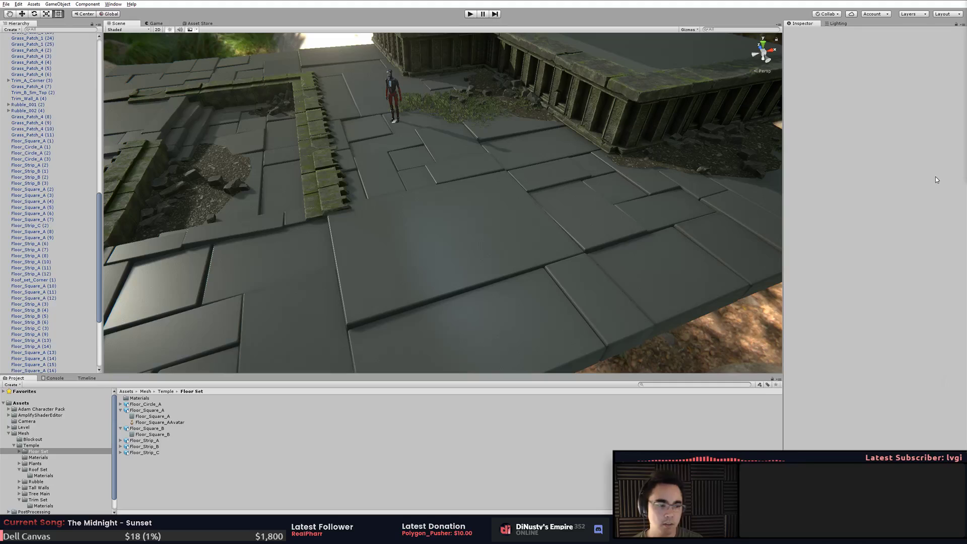
pyautogui.click(503, 212)
pyautogui.click(248, 283)
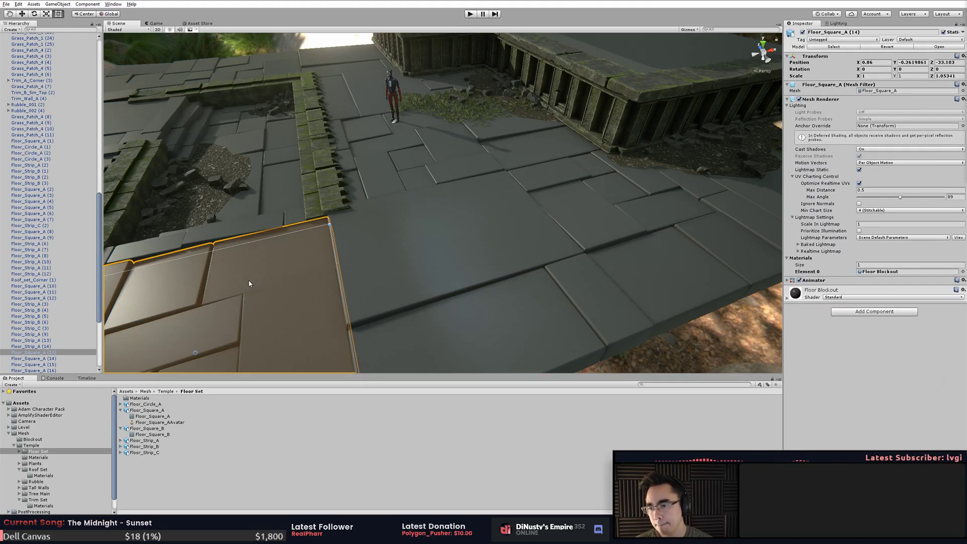
pyautogui.press('f')
pyautogui.keyDown('alt'); pyautogui.moveTo(433, 285); pyautogui.dragTo(554, 262); pyautogui.keyUp('alt')
pyautogui.press('w')
pyautogui.click(559, 261)
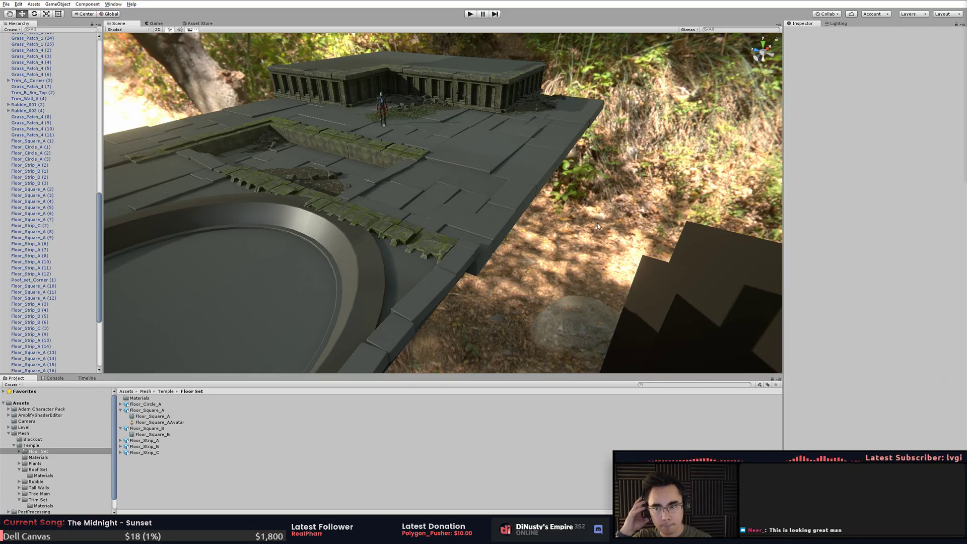
# - Frame the raised platform and examine its corner, selecting the Floor_Square_A tile beside the rubble
pyautogui.click(419, 105)
pyautogui.press('f')
pyautogui.keyDown('alt'); pyautogui.moveTo(419, 105); pyautogui.dragTo(428, 179); pyautogui.keyUp('alt')
pyautogui.click(427, 99)
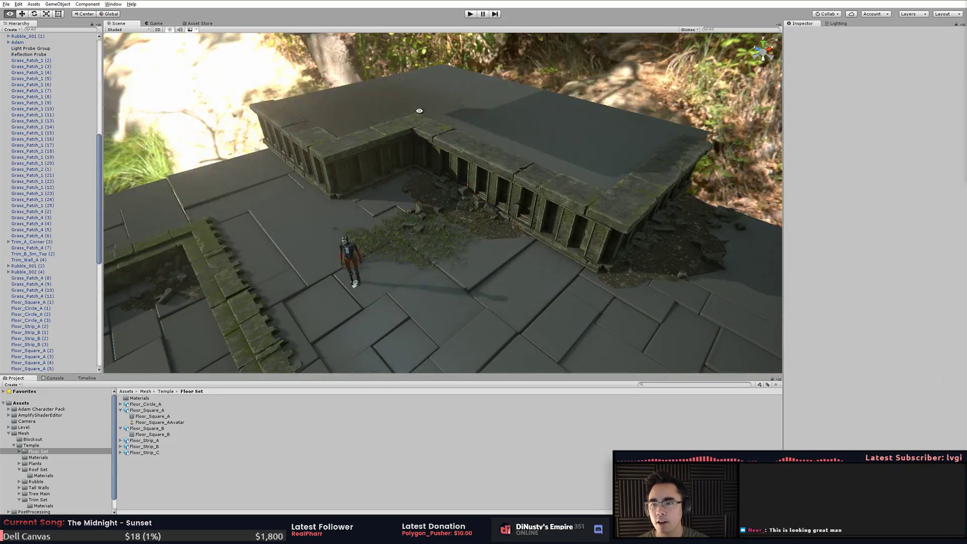
pyautogui.keyDown('alt'); pyautogui.moveTo(463, 167); pyautogui.dragTo(528, 231, button='right'); pyautogui.keyUp('alt')
pyautogui.keyDown('alt'); pyautogui.moveTo(528, 231); pyautogui.dragTo(484, 198); pyautogui.keyUp('alt')
pyautogui.scroll(4, 483, 211)
pyautogui.click(474, 214)
pyautogui.keyDown('alt'); pyautogui.moveTo(487, 240); pyautogui.dragTo(529, 272); pyautogui.keyUp('alt')
pyautogui.click(532, 275)
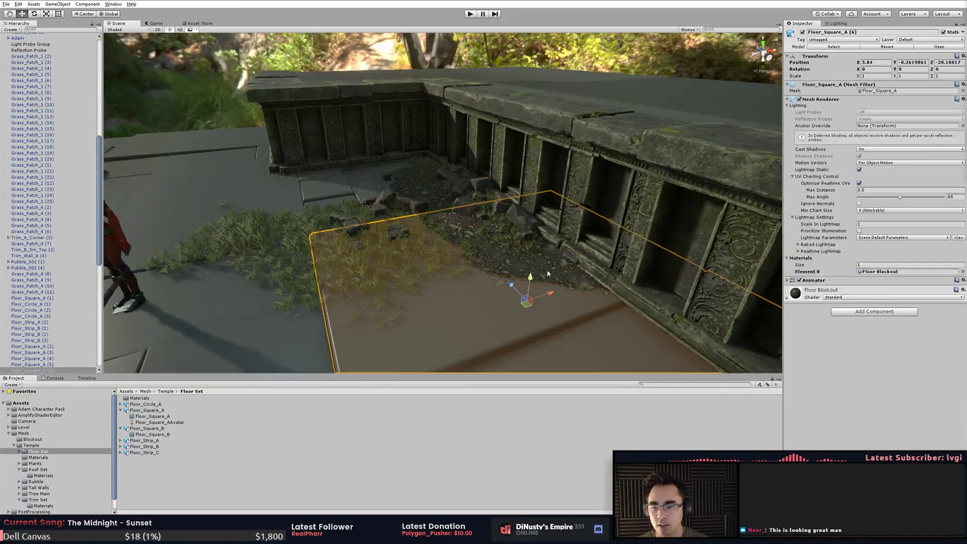
# - Select the rubble and a nearby grass patch, and review the lighting settings and the patch's object properties
pyautogui.click(450, 56)
pyautogui.click(464, 188)
pyautogui.keyDown('alt'); pyautogui.moveTo(463, 188); pyautogui.dragTo(575, 203); pyautogui.keyUp('alt')
pyautogui.click(838, 23)
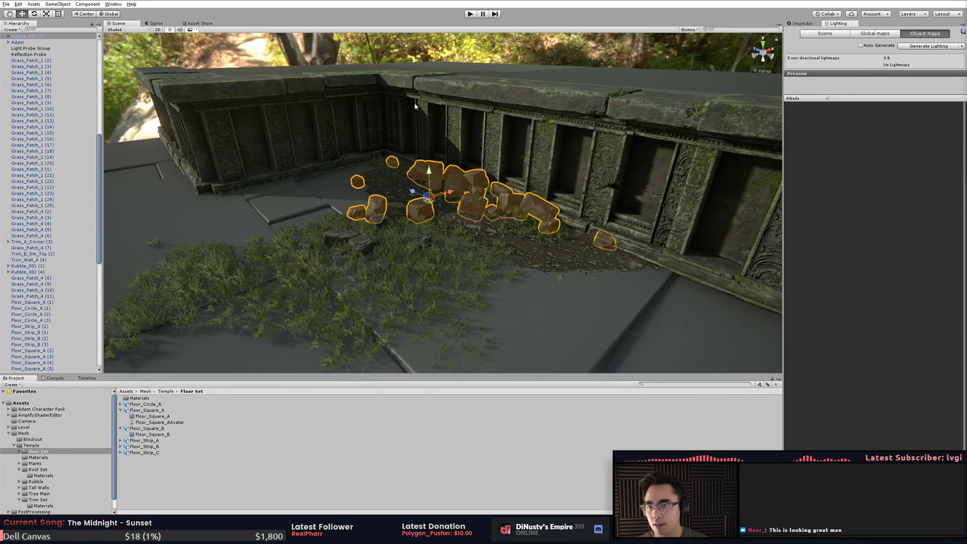
pyautogui.click(463, 185)
pyautogui.click(487, 196)
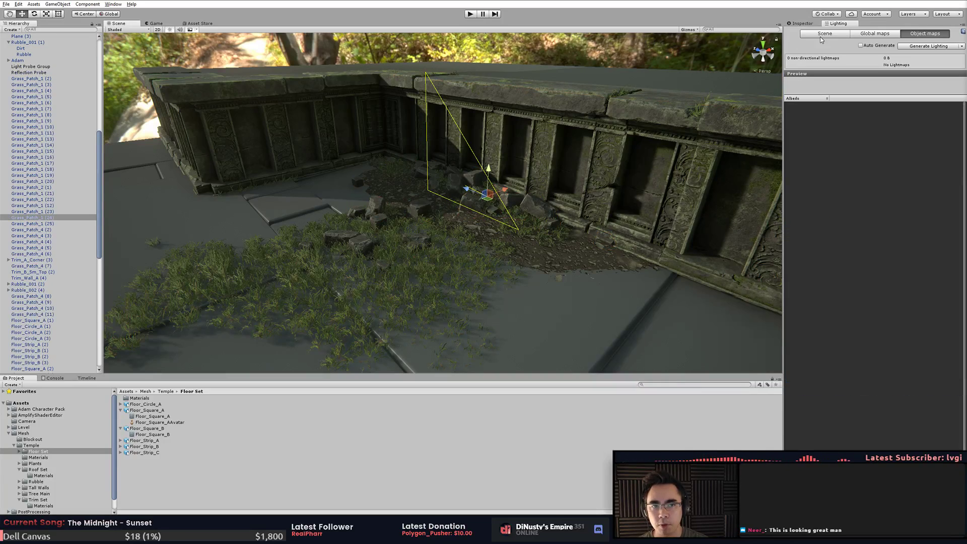
pyautogui.click(806, 24)
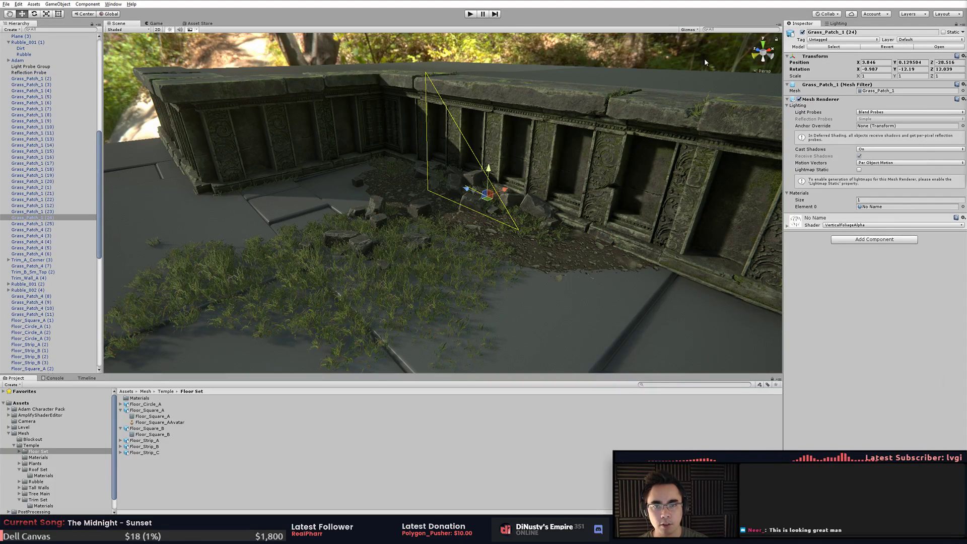
# - Enlarge the scene's 3D gizmo icons and select the Light Probe Group near the platform corner
pyautogui.click(535, 66)
pyautogui.click(536, 234)
pyautogui.moveTo(556, 253); pyautogui.dragTo(544, 226, button='right')
pyautogui.click(525, 178)
pyautogui.click(524, 177)
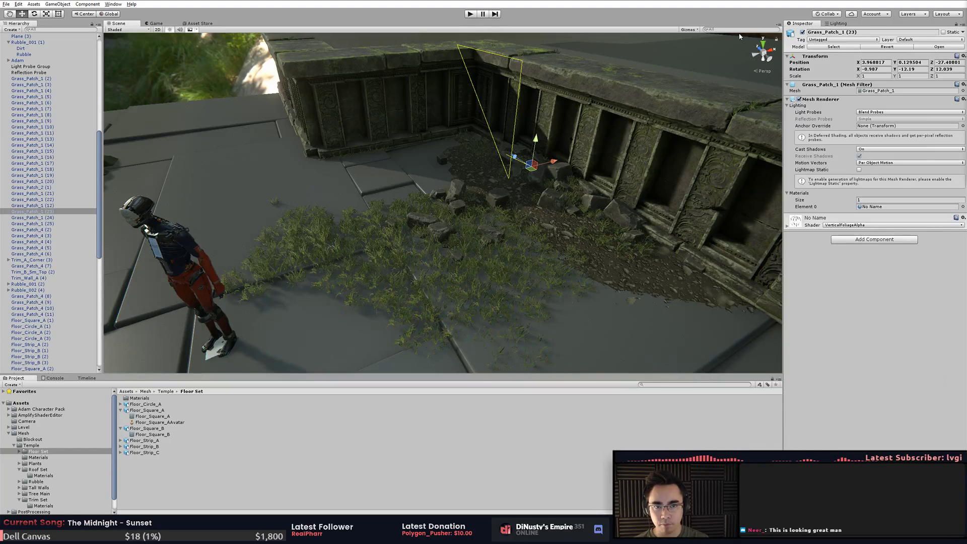
pyautogui.click(689, 30)
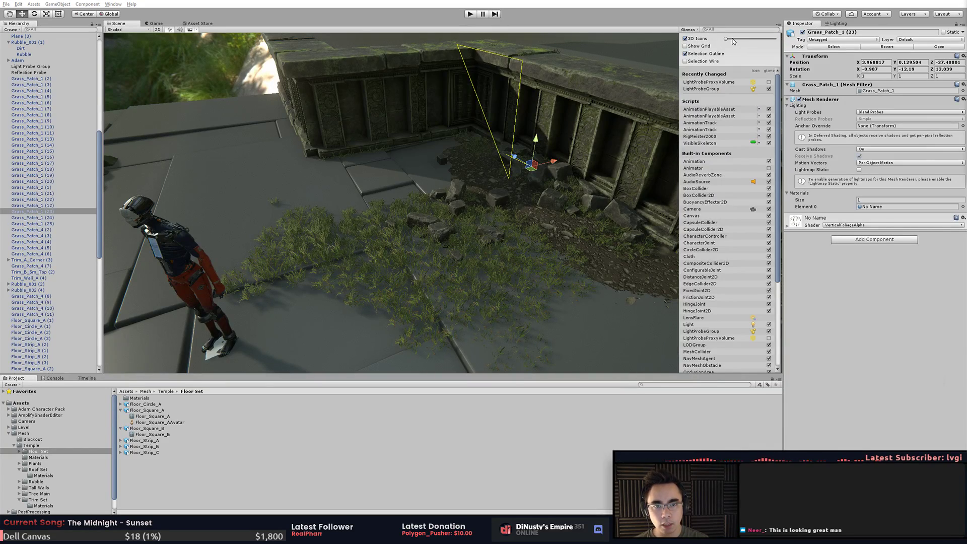
pyautogui.click(396, 124)
pyautogui.moveTo(396, 124); pyautogui.dragTo(364, 121, button='right')
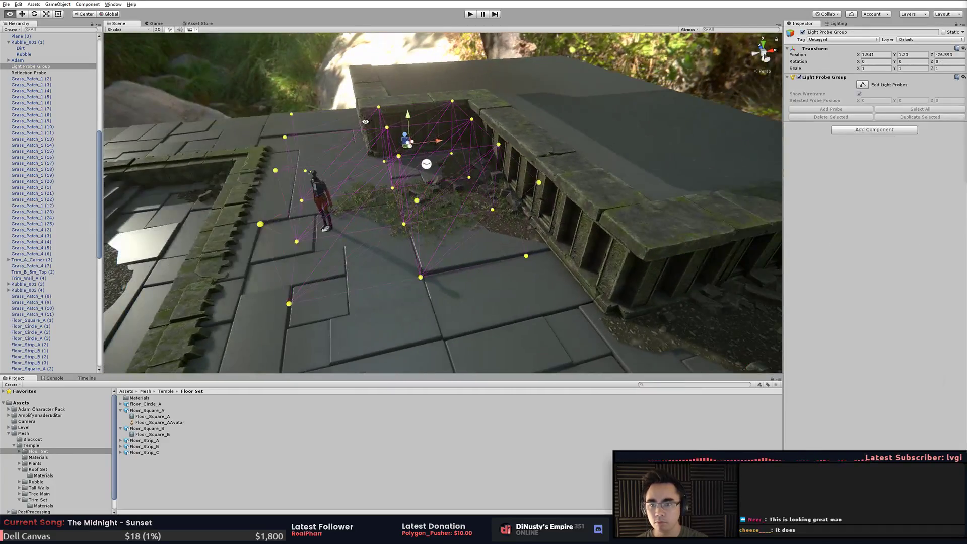
# - Select the floor tile beside the platform and examine the platform and mossy trim walls from several sides
pyautogui.click(510, 245)
pyautogui.moveTo(510, 246); pyautogui.dragTo(614, 301, button='right')
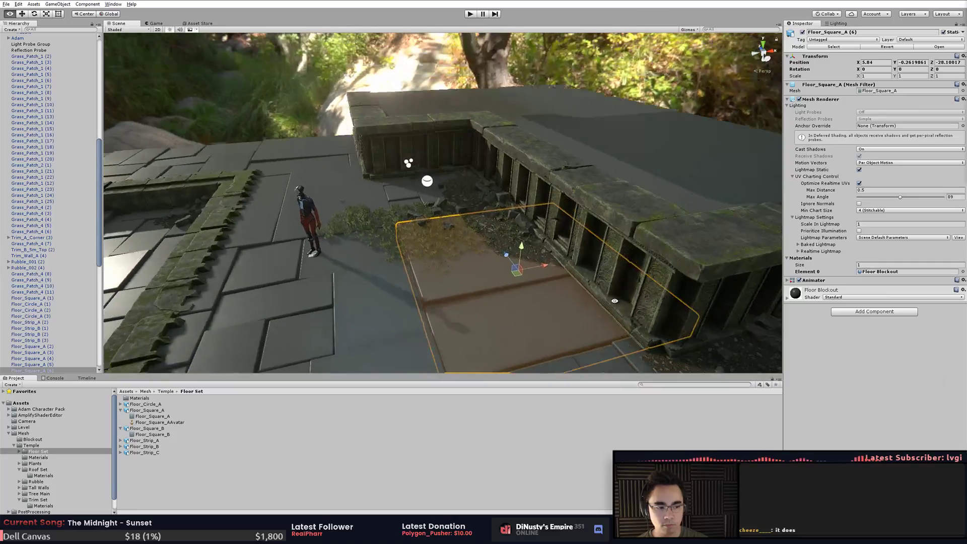
pyautogui.moveTo(466, 137); pyautogui.dragTo(604, 146, button='middle')
pyautogui.click(393, 121)
pyautogui.keyDown('alt'); pyautogui.moveTo(393, 151); pyautogui.dragTo(645, 188); pyautogui.keyUp('alt')
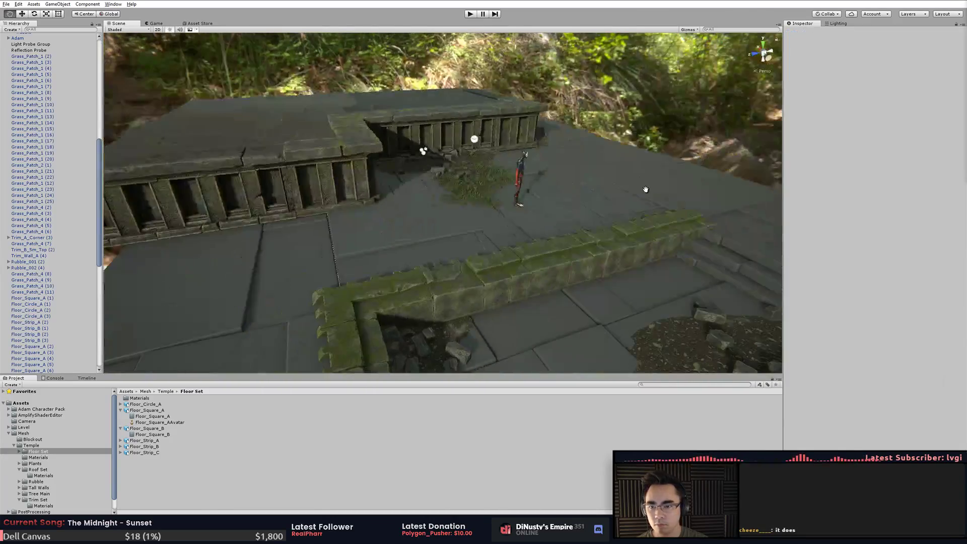
pyautogui.moveTo(646, 187); pyautogui.dragTo(509, 149, button='middle')
pyautogui.keyDown('alt'); pyautogui.moveTo(509, 148); pyautogui.dragTo(448, 148); pyautogui.keyUp('alt')
pyautogui.moveTo(448, 148); pyautogui.dragTo(432, 181, button='middle')
pyautogui.keyDown('alt'); pyautogui.moveTo(474, 195); pyautogui.dragTo(452, 231); pyautogui.keyUp('alt')
pyautogui.click(452, 232)
pyautogui.scroll(-3, 453, 231)
# - Examine the floor's uneven edges at a grazing angle and review the whole paved area from above
pyautogui.click(570, 166)
pyautogui.keyDown('alt'); pyautogui.moveTo(570, 166); pyautogui.dragTo(383, 136); pyautogui.keyUp('alt')
pyautogui.scroll(5, 403, 151)
pyautogui.moveTo(403, 152); pyautogui.dragTo(437, 180, button='middle')
pyautogui.keyDown('alt'); pyautogui.moveTo(437, 180); pyautogui.dragTo(494, 201); pyautogui.keyUp('alt')
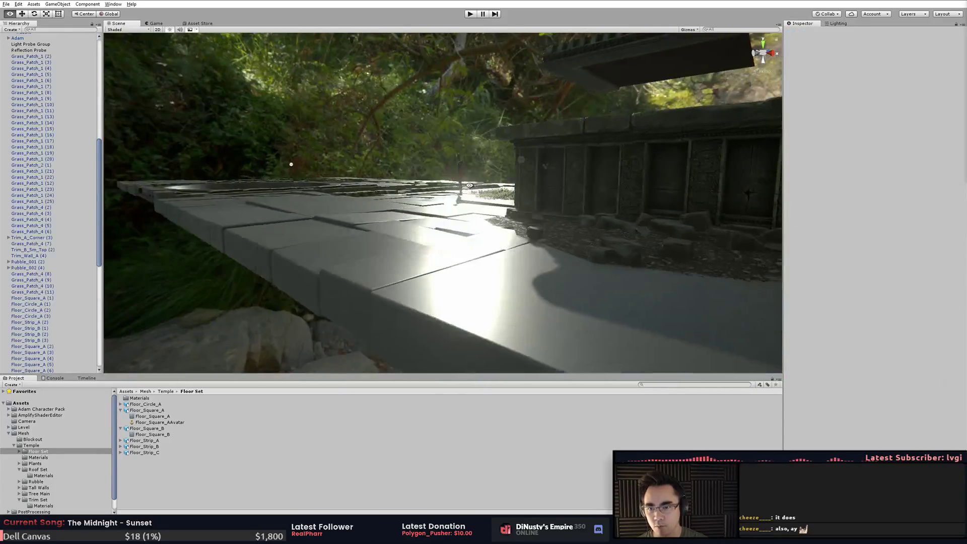
pyautogui.scroll(3, 499, 204)
pyautogui.moveTo(509, 214); pyautogui.dragTo(544, 230, button='middle')
pyautogui.keyDown('alt'); pyautogui.moveTo(544, 231); pyautogui.dragTo(606, 242); pyautogui.keyUp('alt')
pyautogui.moveTo(516, 157); pyautogui.dragTo(579, 244, button='right')
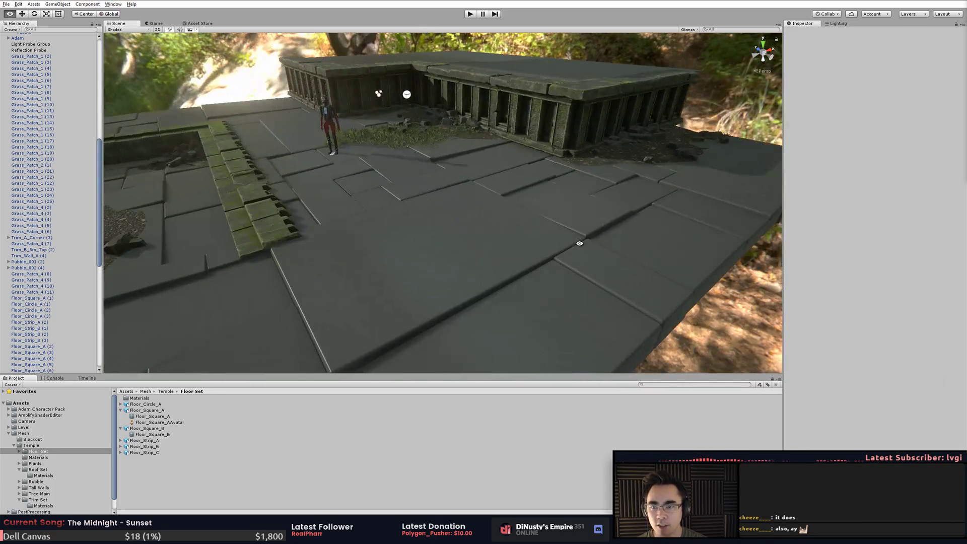
pyautogui.moveTo(490, 222); pyautogui.dragTo(521, 177, button='right')
pyautogui.click(593, 132)
pyautogui.click(630, 127)
pyautogui.moveTo(521, 177); pyautogui.dragTo(597, 177, button='middle')
pyautogui.moveTo(558, 182); pyautogui.dragTo(543, 160, button='right')
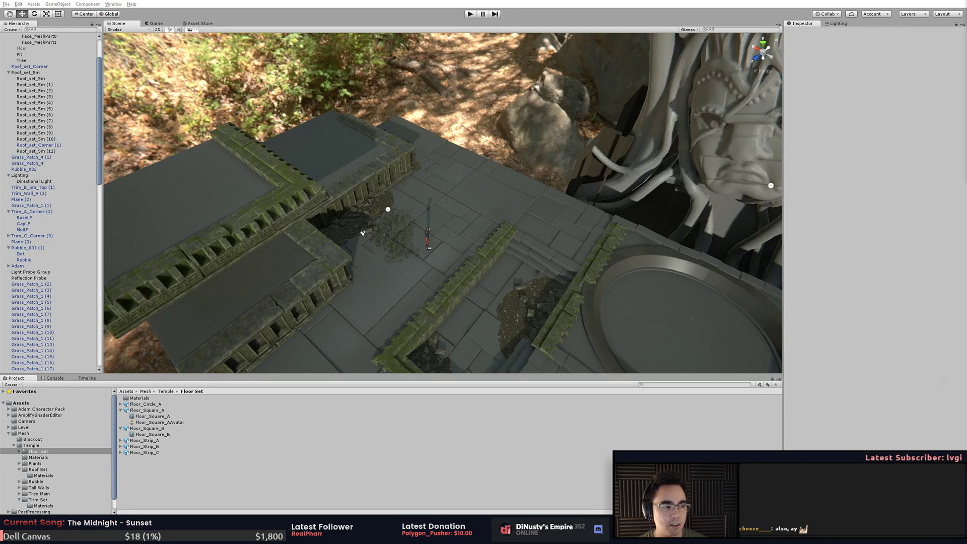
# - Switch to Modo and inspect the tilted stones of Floor_Square_A from several angles
pyautogui.hotkey('alt', 'Tab')
pyautogui.click(685, 163)
pyautogui.keyDown('alt'); pyautogui.moveTo(685, 164); pyautogui.dragTo(445, 199); pyautogui.keyUp('alt')
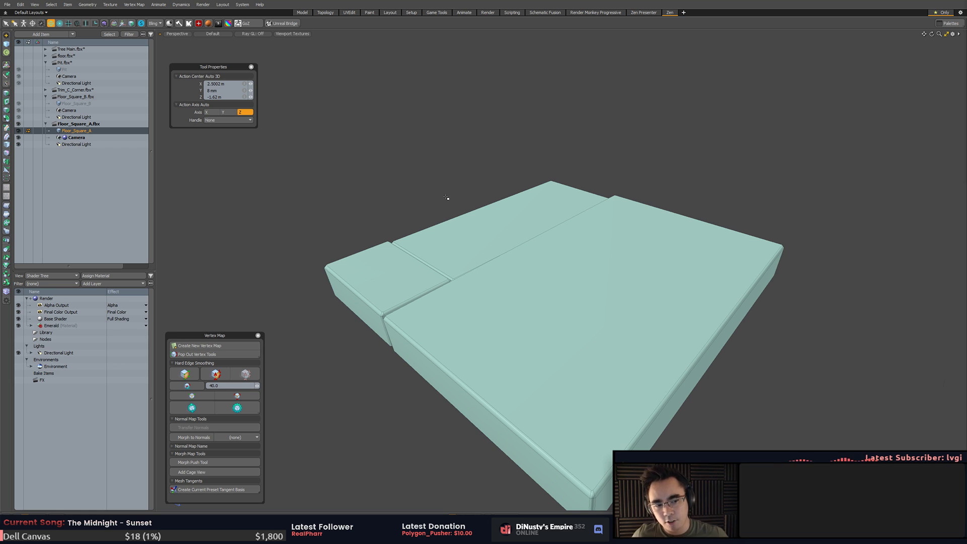
pyautogui.keyDown('alt'); pyautogui.moveTo(470, 217); pyautogui.dragTo(591, 218); pyautogui.keyUp('alt')
pyautogui.doubleClick(585, 168)
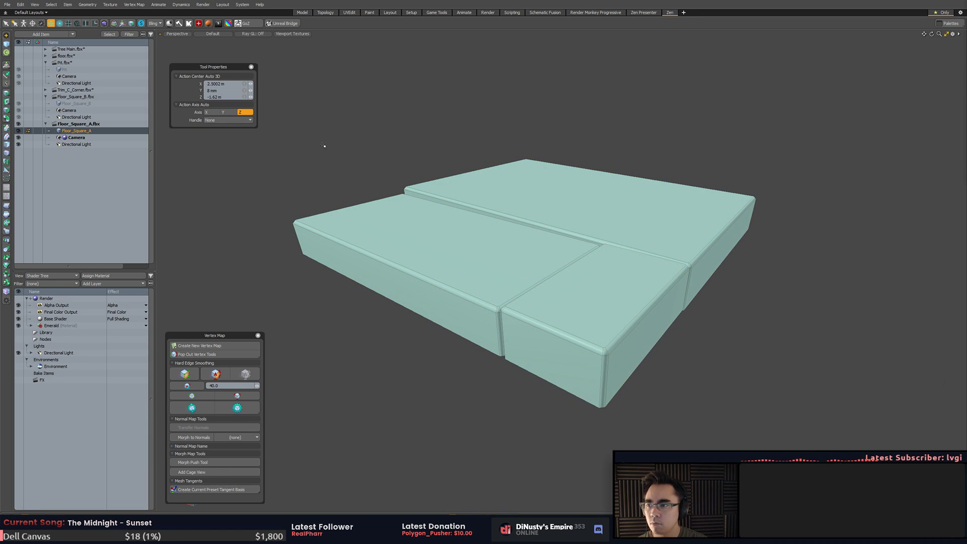
# - Return to Unity, duplicate a Floor_Square_B tile and place the copy on the raised platform at about X 1.63, Y 1.69, Z -23
pyautogui.hotkey('alt', 'Tab')
pyautogui.keyDown('alt'); pyautogui.moveTo(579, 216); pyautogui.dragTo(464, 190); pyautogui.keyUp('alt')
pyautogui.keyDown('alt'); pyautogui.moveTo(464, 190); pyautogui.dragTo(466, 198, button='middle'); pyautogui.keyUp('alt')
pyautogui.scroll(-2, 466, 199)
pyautogui.keyDown('alt'); pyautogui.moveTo(466, 199); pyautogui.dragTo(542, 222); pyautogui.keyUp('alt')
pyautogui.click(447, 256)
pyautogui.keyDown('alt'); pyautogui.moveTo(448, 256); pyautogui.dragTo(513, 282); pyautogui.keyUp('alt')
pyautogui.keyDown('alt'); pyautogui.moveTo(599, 277); pyautogui.dragTo(638, 283, button='middle'); pyautogui.keyUp('alt')
pyautogui.click(638, 282)
pyautogui.hotkey('ctrl', 'd')
pyautogui.moveTo(652, 267); pyautogui.dragTo(417, 191)
pyautogui.keyDown('alt'); pyautogui.moveTo(417, 191); pyautogui.dragTo(369, 191); pyautogui.keyUp('alt')
pyautogui.scroll(4, 384, 161)
pyautogui.moveTo(378, 140); pyautogui.dragTo(486, 156)
pyautogui.keyDown('alt'); pyautogui.moveTo(558, 213); pyautogui.dragTo(332, 127); pyautogui.keyUp('alt')
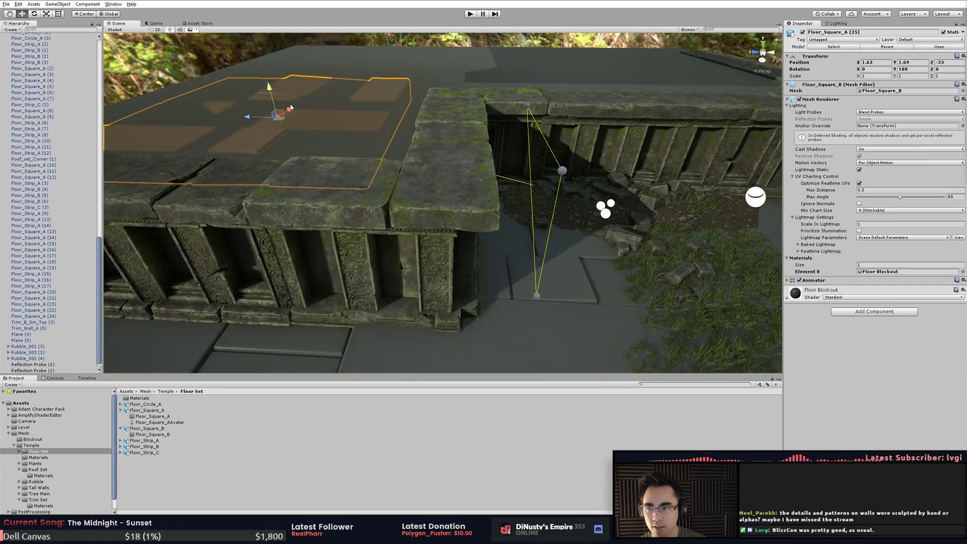
# - Shrink the platform's blockout Plane (2) to an X scale of about 0.66, pulling its edge back from the new tile
pyautogui.keyDown('alt'); pyautogui.moveTo(507, 247); pyautogui.dragTo(514, 164); pyautogui.keyUp('alt')
pyautogui.click(471, 160)
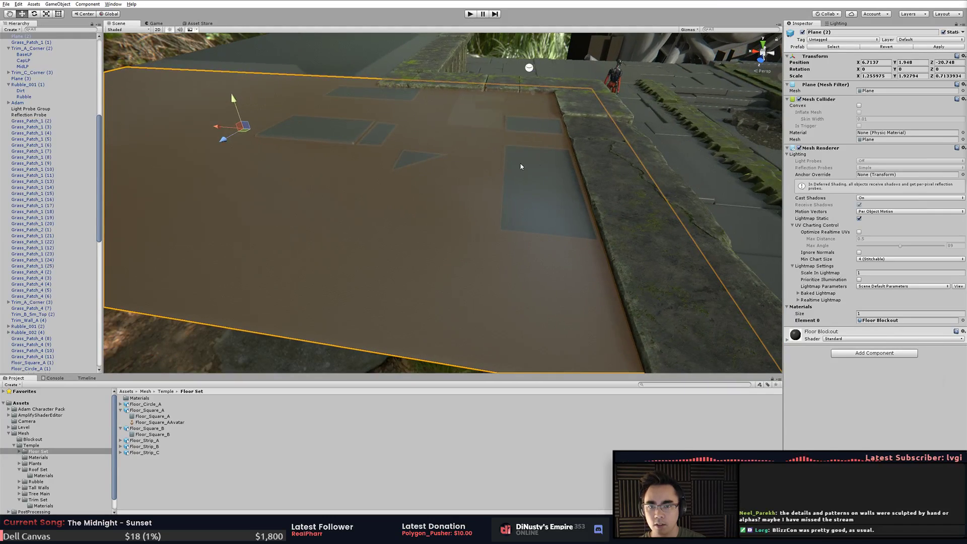
pyautogui.moveTo(639, 164); pyautogui.dragTo(232, 151)
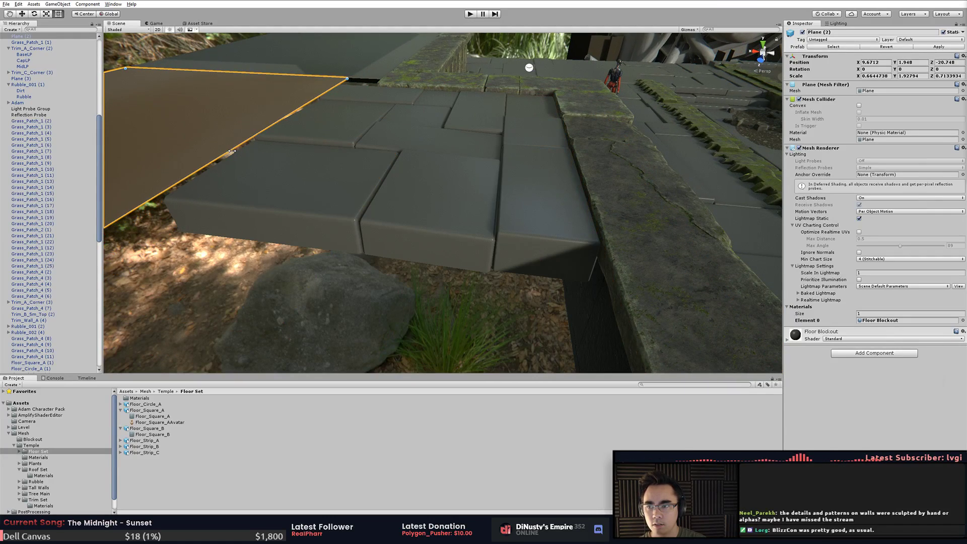
pyautogui.click(322, 162)
pyautogui.keyDown('alt'); pyautogui.moveTo(321, 163); pyautogui.dragTo(463, 187); pyautogui.keyUp('alt')
pyautogui.hotkey('ctrl', 'd')
pyautogui.press('w')
pyautogui.moveTo(448, 145); pyautogui.dragTo(232, 124)
pyautogui.press('Delete')
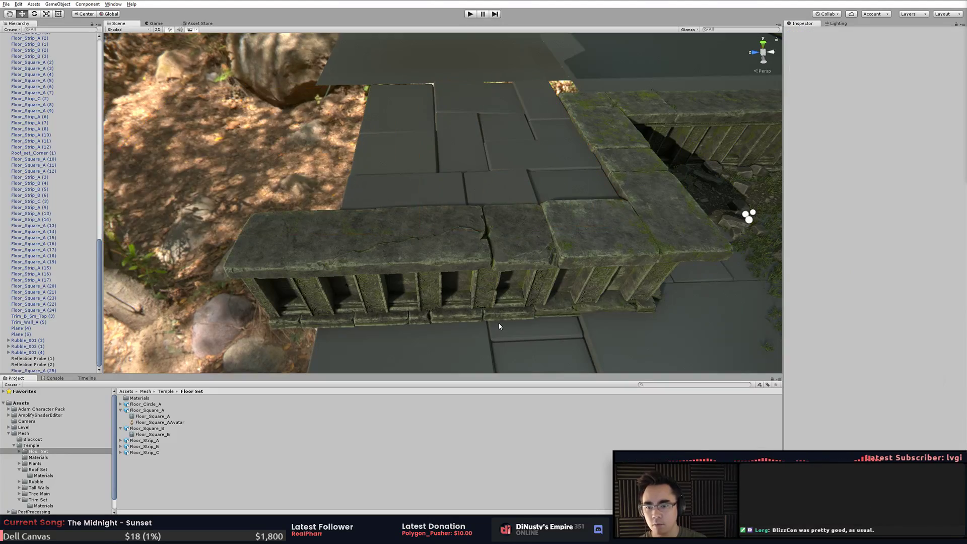
# - Duplicate a ground-level Floor_Square_A tile, snap the copy onto the platform beside the new tile and rotate it to -90° about Y
pyautogui.click(487, 353)
pyautogui.keyDown('alt'); pyautogui.moveTo(480, 314); pyautogui.dragTo(570, 275); pyautogui.keyUp('alt')
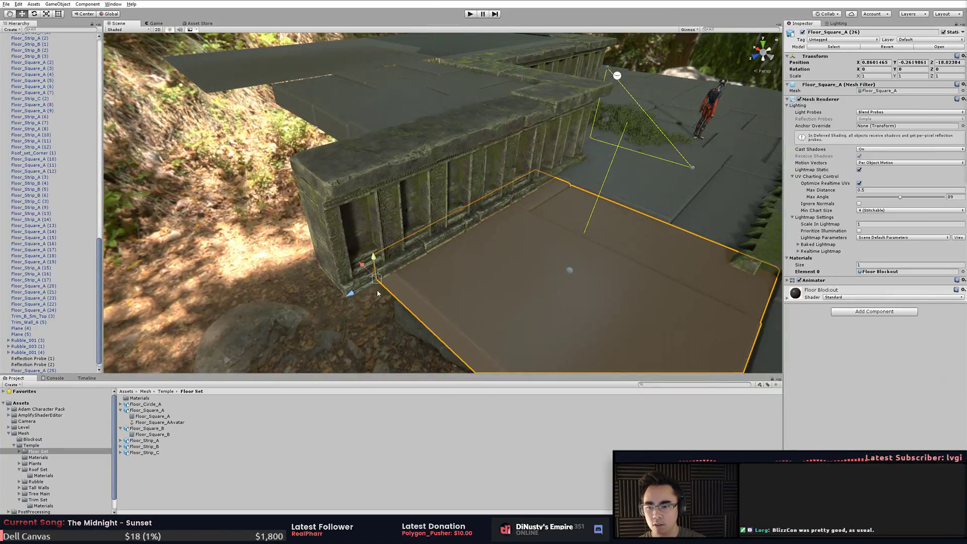
pyautogui.moveTo(381, 288); pyautogui.dragTo(265, 111)
pyautogui.click(453, 287)
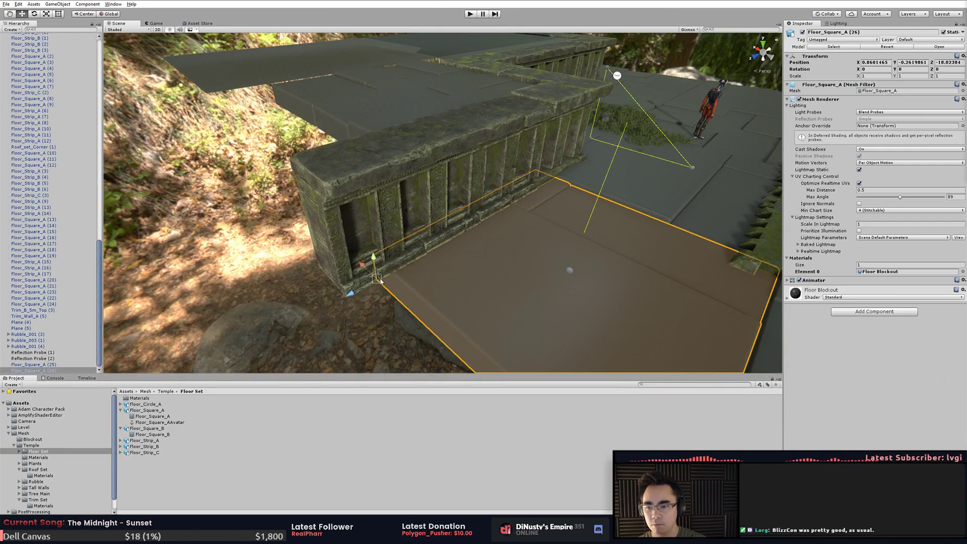
pyautogui.moveTo(380, 282); pyautogui.dragTo(280, 112)
pyautogui.moveTo(382, 87); pyautogui.dragTo(600, 207)
pyautogui.press('f')
pyautogui.press('e')
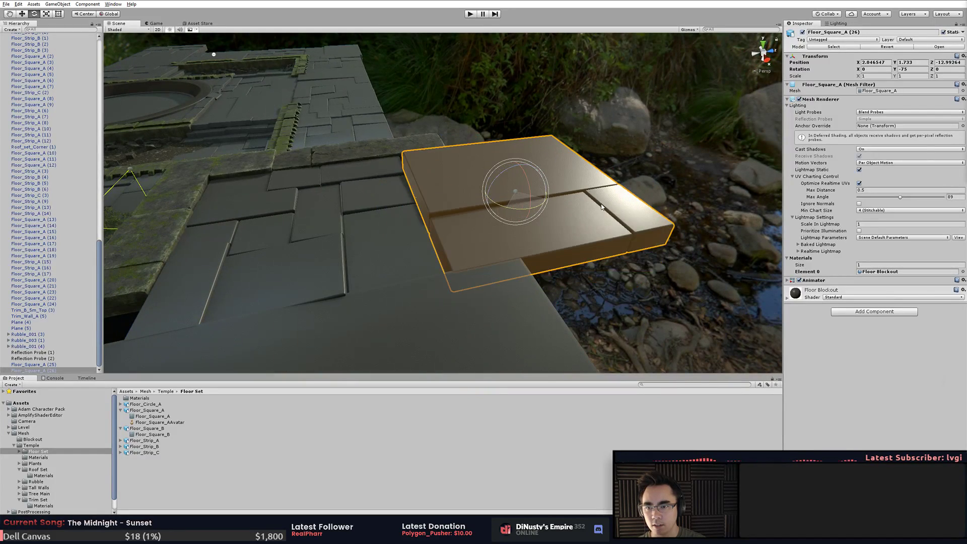
pyautogui.keyDown('alt'); pyautogui.moveTo(403, 200); pyautogui.dragTo(574, 217); pyautogui.keyUp('alt')
pyautogui.scroll(3, 574, 217)
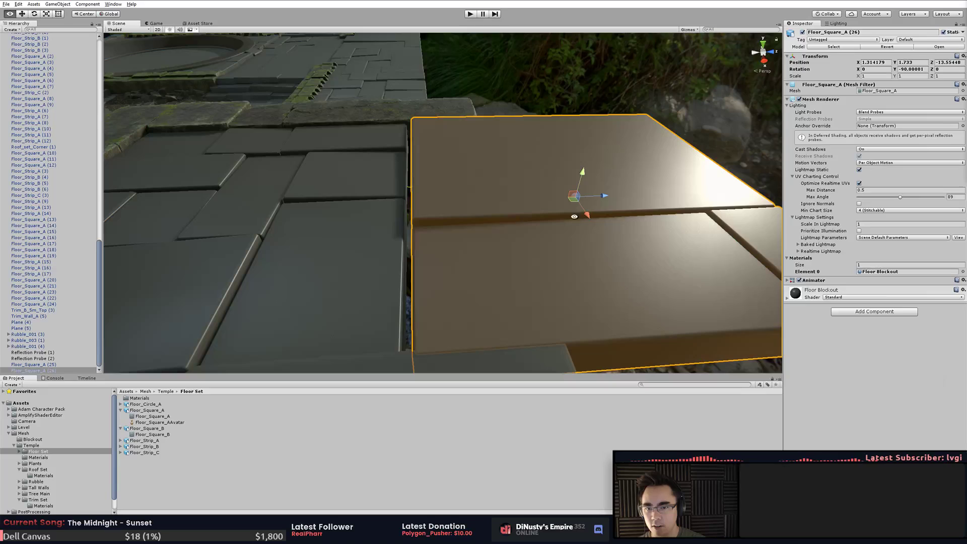
# - Examine the tiled platform from several sides, checking the new floor tile and the Trim_Wall_A piece along its front
pyautogui.click(688, 30)
pyautogui.keyDown('alt'); pyautogui.moveTo(512, 87); pyautogui.dragTo(577, 174); pyautogui.keyUp('alt')
pyautogui.click(509, 90)
pyautogui.keyDown('alt'); pyautogui.moveTo(509, 90); pyautogui.dragTo(438, 119); pyautogui.keyUp('alt')
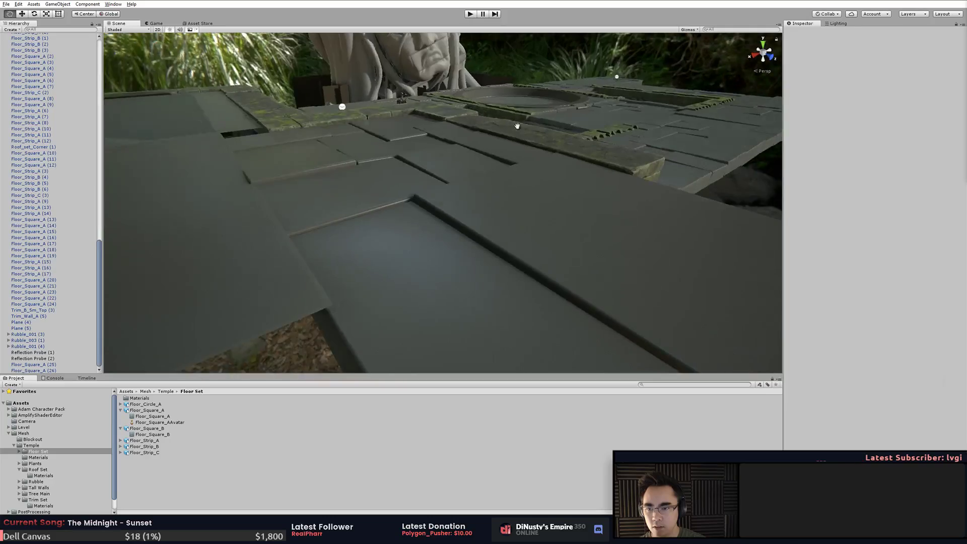
pyautogui.scroll(-3, 438, 126)
pyautogui.keyDown('alt'); pyautogui.moveTo(524, 166); pyautogui.dragTo(403, 187); pyautogui.keyUp('alt')
pyautogui.moveTo(403, 186); pyautogui.dragTo(446, 198, button='middle')
pyautogui.keyDown('alt'); pyautogui.moveTo(446, 198); pyautogui.dragTo(402, 186); pyautogui.keyUp('alt')
pyautogui.click(469, 174)
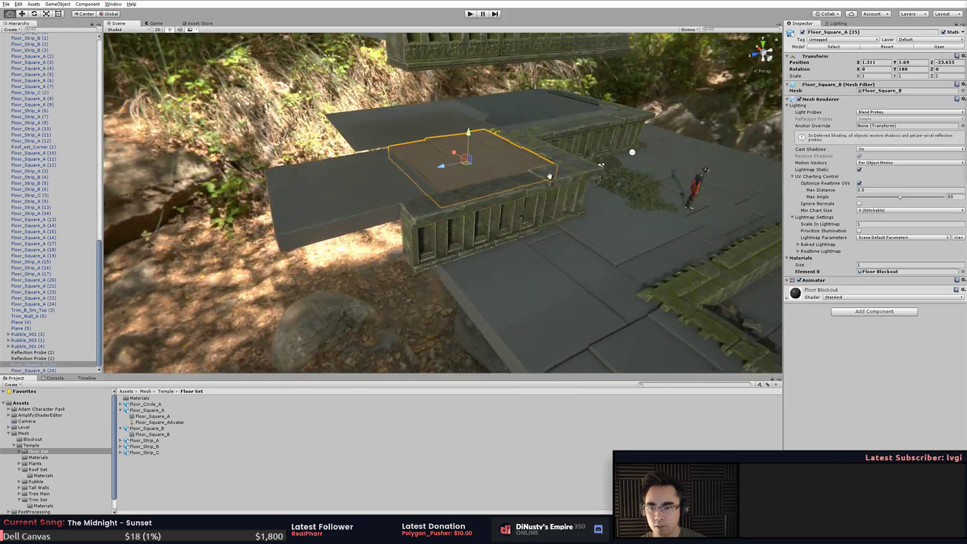
pyautogui.keyDown('alt'); pyautogui.moveTo(566, 181); pyautogui.dragTo(445, 198); pyautogui.keyUp('alt')
pyautogui.click(330, 221)
pyautogui.keyDown('alt'); pyautogui.moveTo(405, 265); pyautogui.dragTo(475, 185); pyautogui.keyUp('alt')
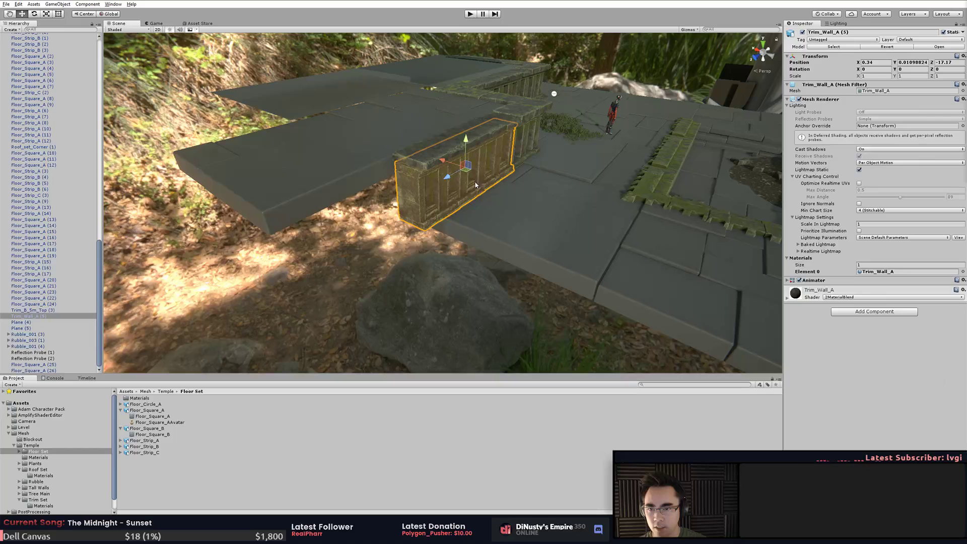
# - Duplicate the Trim_B_5m_Top slab twice and move the copies out in front of the platform wall
pyautogui.click(427, 159)
pyautogui.hotkey('ctrl', 'd')
pyautogui.moveTo(447, 135); pyautogui.dragTo(756, 211)
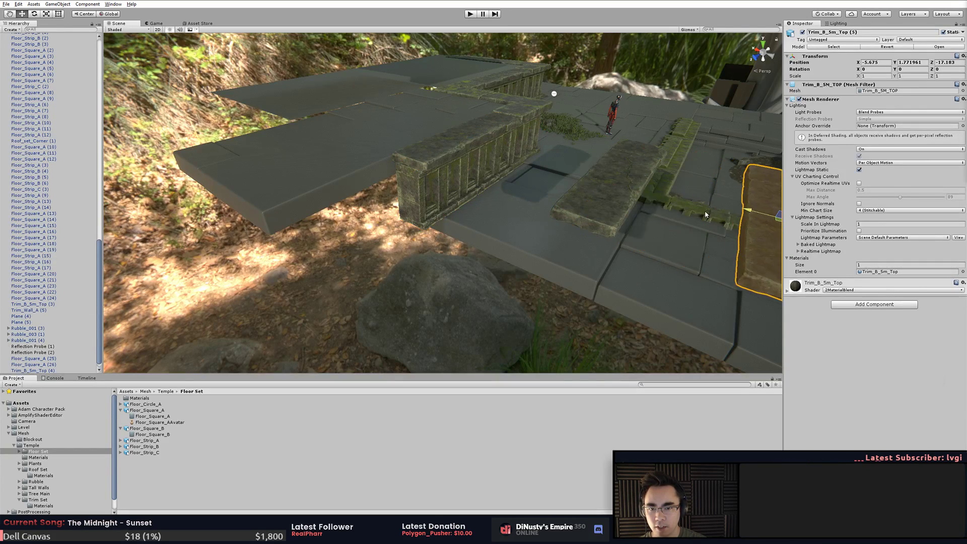
pyautogui.moveTo(755, 211); pyautogui.dragTo(557, 183, button='middle')
pyautogui.keyDown('alt'); pyautogui.moveTo(557, 183); pyautogui.dragTo(477, 237); pyautogui.keyUp('alt')
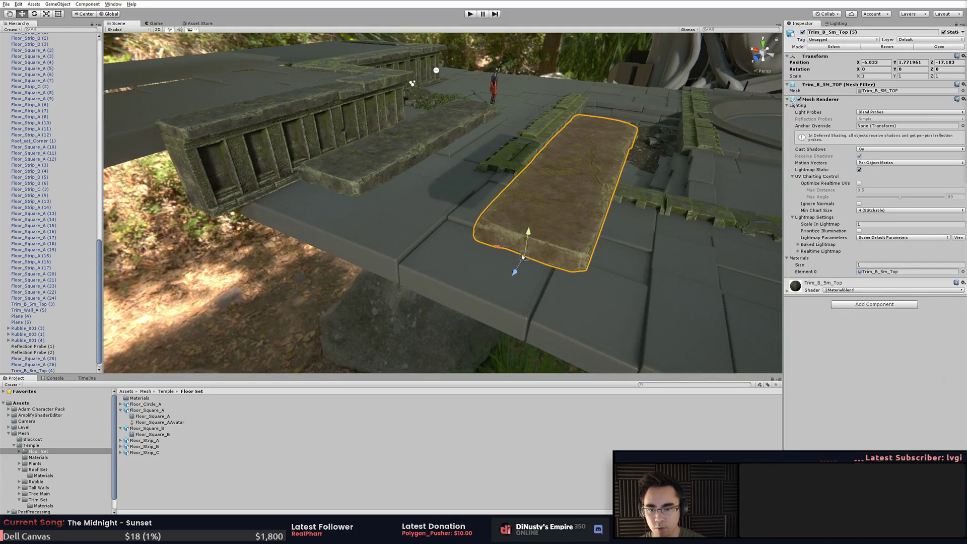
# - Rotate the outer slab copy to -180° about X and stack it above the other copy at a height of about 2.27
pyautogui.moveTo(496, 237); pyautogui.dragTo(443, 249)
pyautogui.keyDown('alt'); pyautogui.moveTo(443, 249); pyautogui.dragTo(574, 255, button='right'); pyautogui.keyUp('alt')
pyautogui.keyDown('alt'); pyautogui.moveTo(574, 254); pyautogui.dragTo(563, 258); pyautogui.keyUp('alt')
pyautogui.click(333, 272)
pyautogui.keyDown('alt'); pyautogui.moveTo(333, 282); pyautogui.dragTo(322, 311); pyautogui.keyUp('alt')
pyautogui.click(298, 308)
pyautogui.click(450, 217)
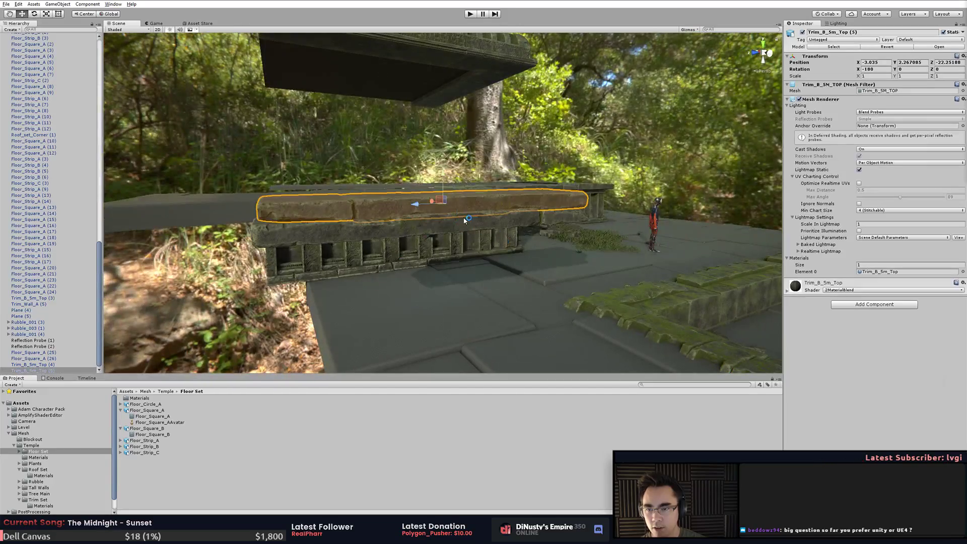
# - Frame the stacked slabs, check them from ground level and select the Floor_Strip_A (7) piece by the mossy trim
pyautogui.press('f')
pyautogui.keyDown('alt'); pyautogui.moveTo(417, 196); pyautogui.dragTo(460, 268); pyautogui.keyUp('alt')
pyautogui.click(455, 326)
pyautogui.moveTo(460, 269); pyautogui.dragTo(421, 261, button='middle')
pyautogui.click(664, 266)
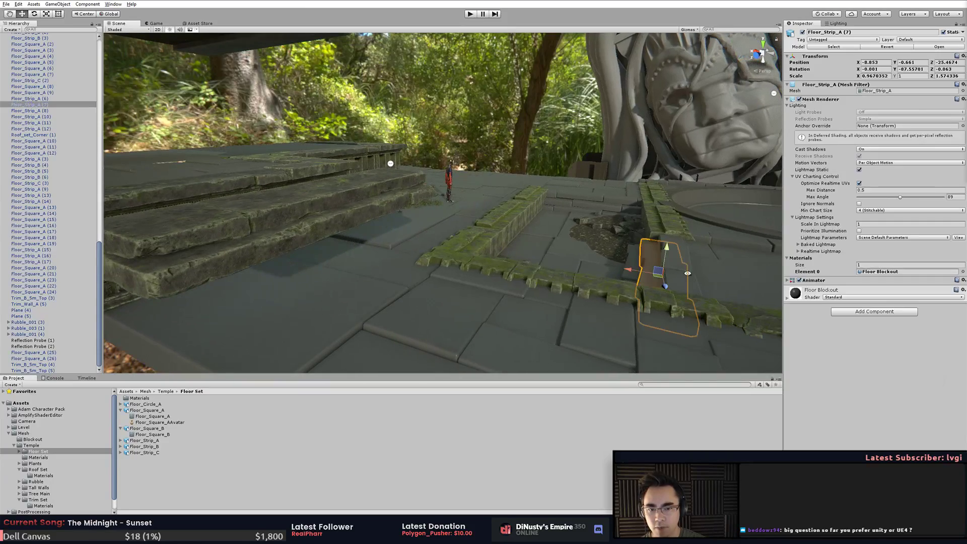
# - Delete the Floor_Strip_A pieces lying in the opening of the mossy trim beside the sunken floor area
pyautogui.keyDown('alt'); pyautogui.moveTo(664, 266); pyautogui.dragTo(682, 275); pyautogui.keyUp('alt')
pyautogui.moveTo(321, 220); pyautogui.dragTo(468, 214, button='middle')
pyautogui.click(294, 182)
pyautogui.click(303, 212)
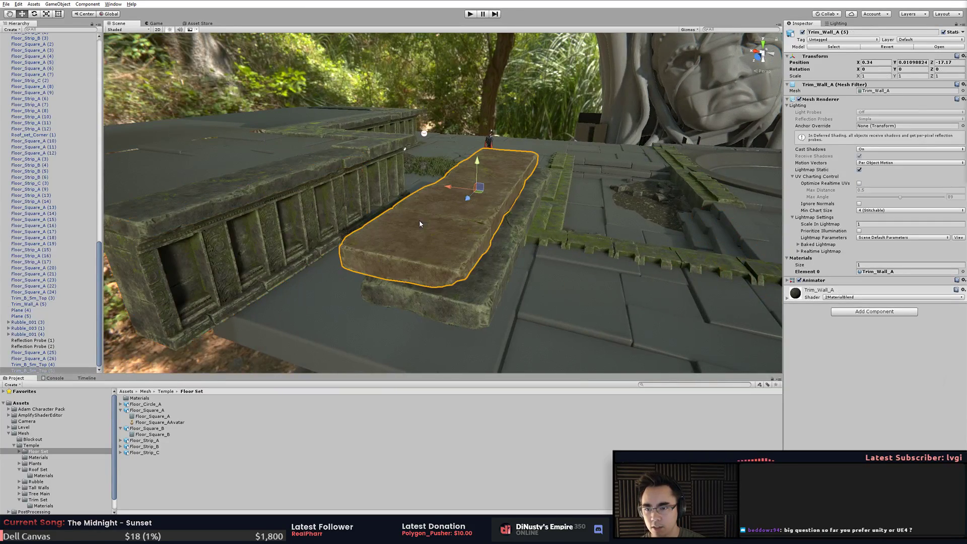
pyautogui.click(420, 220)
pyautogui.keyDown('alt'); pyautogui.moveTo(423, 222); pyautogui.dragTo(506, 259); pyautogui.keyUp('alt')
pyautogui.moveTo(551, 259); pyautogui.dragTo(514, 260, button='middle')
pyautogui.keyDown('alt'); pyautogui.moveTo(515, 260); pyautogui.dragTo(527, 215); pyautogui.keyUp('alt')
pyautogui.click(599, 219)
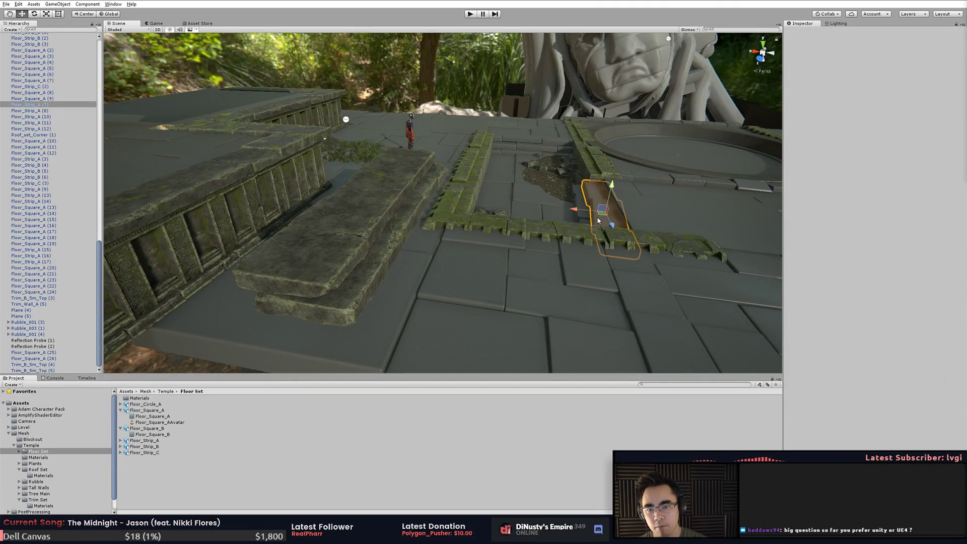
# - Select both stacked Trim_B_5m_Top slabs and rotate them 180° about the vertical axis
pyautogui.click(398, 222)
pyautogui.keyDown('shift'); pyautogui.click(408, 231); pyautogui.keyUp('shift')
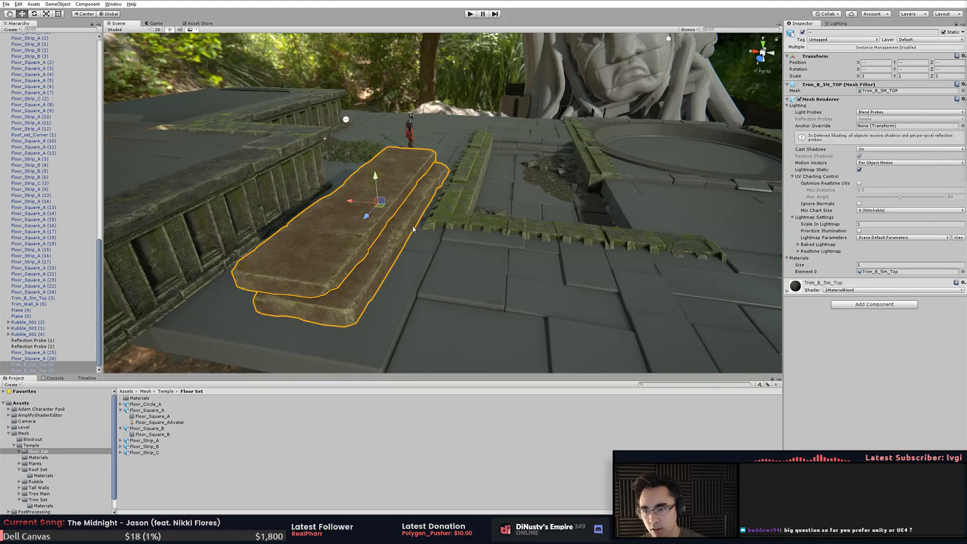
pyautogui.moveTo(391, 220); pyautogui.dragTo(192, 148)
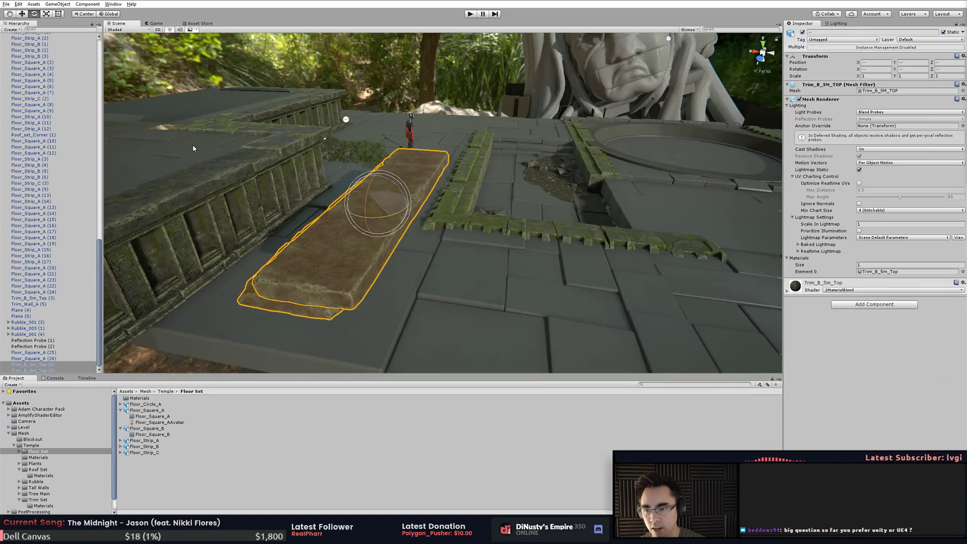
# - Move the two slabs into the opening in the mossy trim so they form steps between its walls
pyautogui.moveTo(383, 207); pyautogui.dragTo(644, 146)
pyautogui.press('f')
pyautogui.keyDown('alt'); pyautogui.moveTo(227, 189); pyautogui.dragTo(635, 194); pyautogui.keyUp('alt')
pyautogui.moveTo(635, 194); pyautogui.dragTo(647, 172, button='middle')
pyautogui.keyDown('alt'); pyautogui.moveTo(647, 173); pyautogui.dragTo(695, 196); pyautogui.keyUp('alt')
pyautogui.moveTo(460, 159); pyautogui.dragTo(385, 292)
pyautogui.keyDown('alt'); pyautogui.moveTo(622, 246); pyautogui.dragTo(462, 205); pyautogui.keyUp('alt')
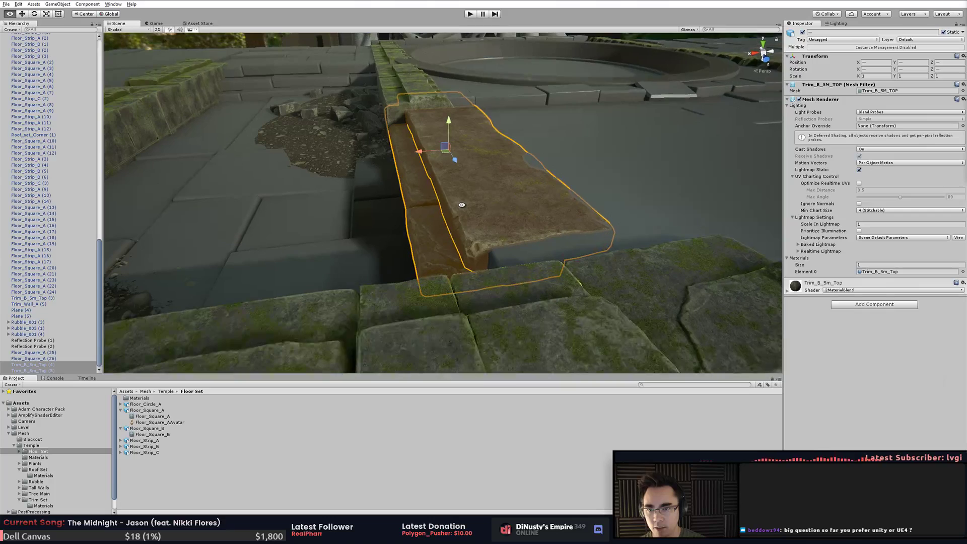
pyautogui.moveTo(455, 160); pyautogui.dragTo(651, 191)
# - Shorten both slabs to a Z scale of about 0.839 so they fit between the mossy walls
pyautogui.press('t')
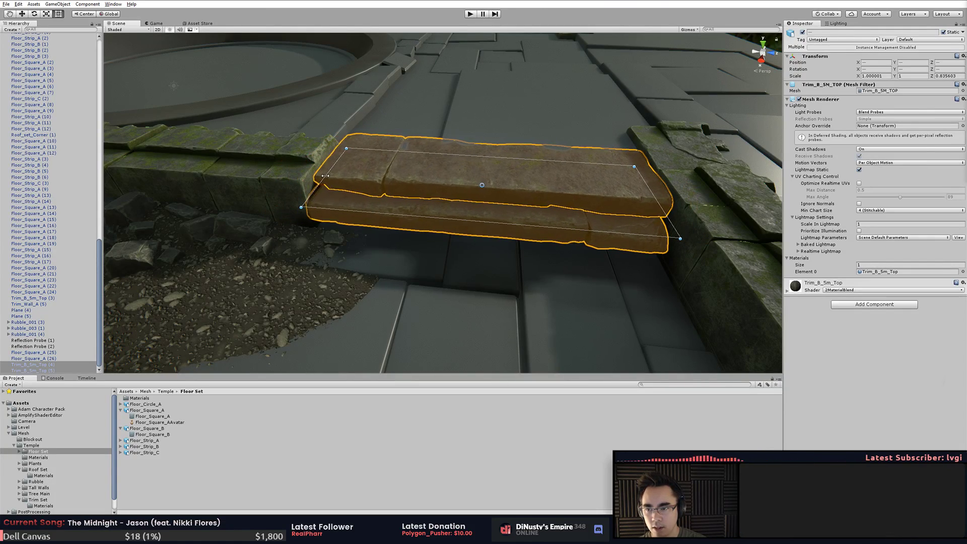
pyautogui.moveTo(324, 177); pyautogui.dragTo(321, 178)
pyautogui.keyDown('alt'); pyautogui.moveTo(322, 177); pyautogui.dragTo(259, 163); pyautogui.keyUp('alt')
pyautogui.keyDown('alt'); pyautogui.moveTo(463, 194); pyautogui.dragTo(530, 209); pyautogui.keyUp('alt')
pyautogui.keyDown('alt'); pyautogui.moveTo(531, 209); pyautogui.dragTo(476, 214); pyautogui.keyUp('alt')
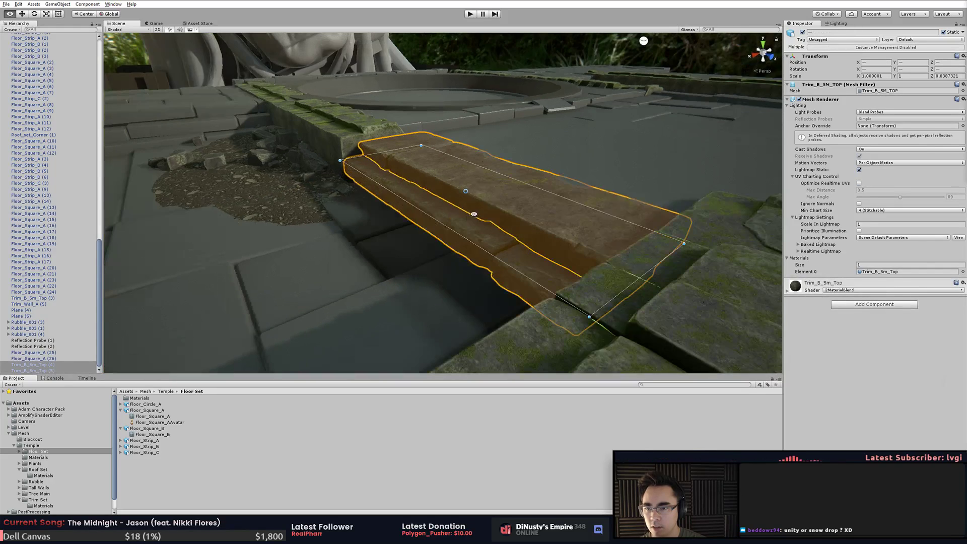
# - Duplicate the lower slab as a third step, move it down and outward, and scale it to about 0.865 in Z
pyautogui.click(433, 223)
pyautogui.press('w')
pyautogui.moveTo(443, 242); pyautogui.dragTo(640, 154)
pyautogui.press('w')
pyautogui.keyDown('alt'); pyautogui.moveTo(503, 176); pyautogui.dragTo(547, 242); pyautogui.keyUp('alt')
pyautogui.moveTo(464, 239); pyautogui.dragTo(605, 248)
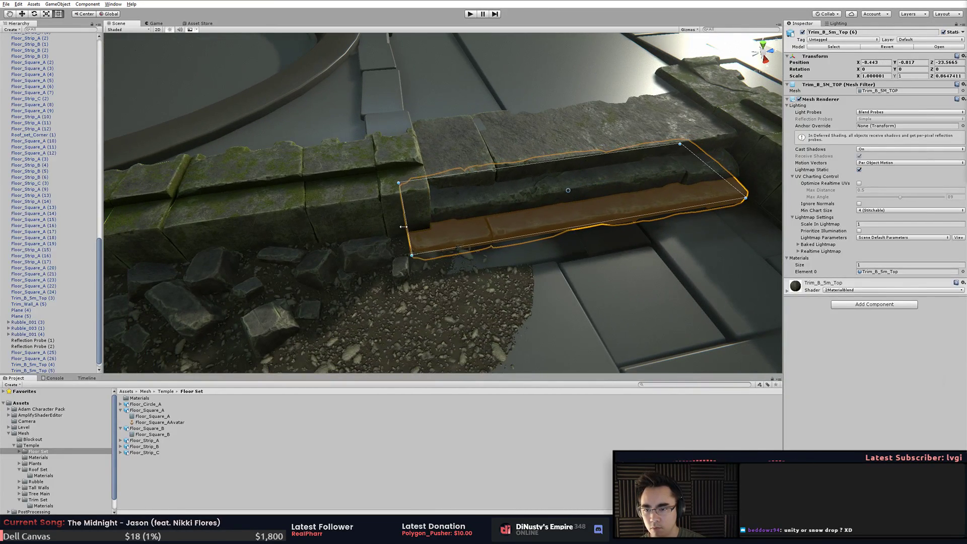
# - Flip the lowest step slab to 180° about X and seat it at a height of about -0.54
pyautogui.keyDown('alt'); pyautogui.moveTo(404, 229); pyautogui.dragTo(824, 217); pyautogui.keyUp('alt')
pyautogui.press('e')
pyautogui.press('w')
pyautogui.click(605, 282)
pyautogui.keyDown('alt'); pyautogui.moveTo(605, 282); pyautogui.dragTo(515, 248); pyautogui.keyUp('alt')
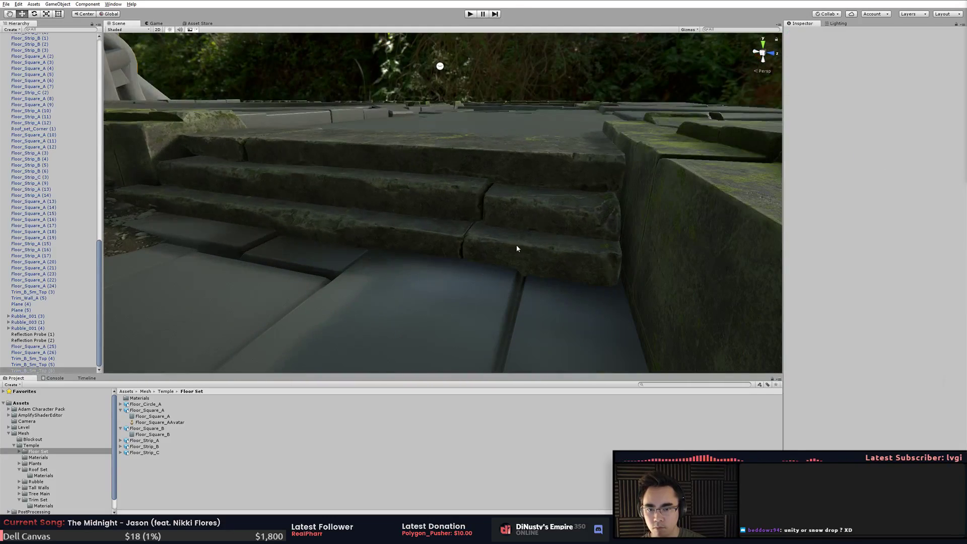
# - Examine the three-step staircase from several sides, checking how it meets the mossy walls and the sunken floor
pyautogui.click(374, 219)
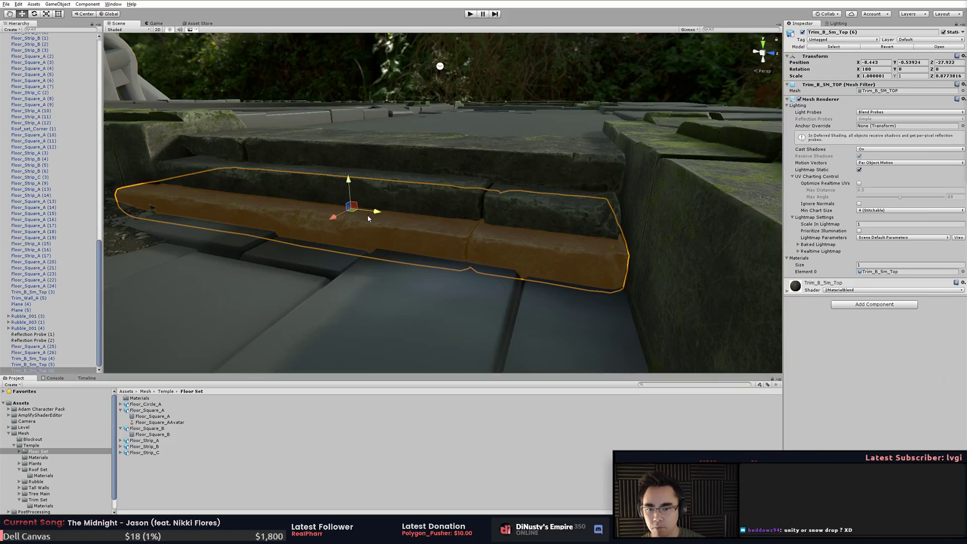
pyautogui.click(431, 300)
pyautogui.keyDown('alt'); pyautogui.moveTo(432, 300); pyautogui.dragTo(506, 272); pyautogui.keyUp('alt')
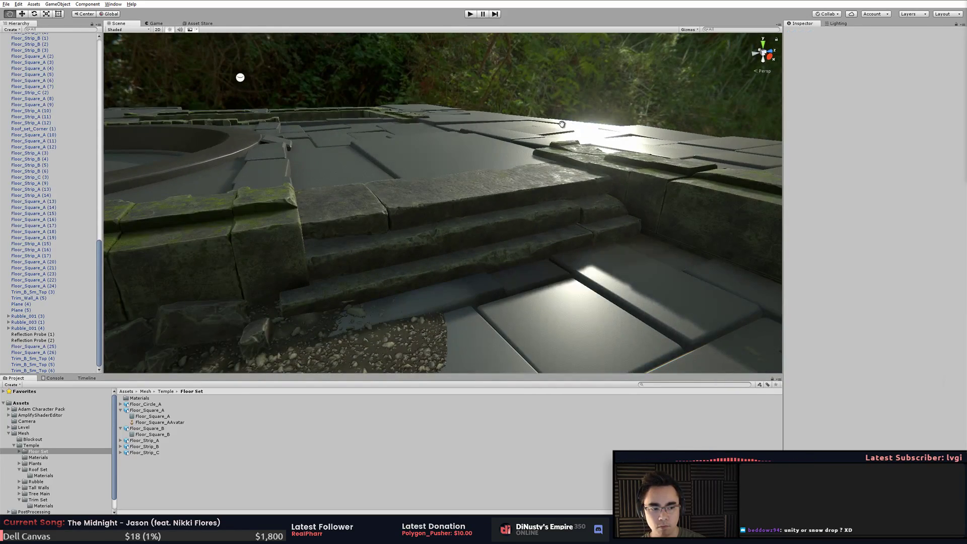
pyautogui.moveTo(561, 120); pyautogui.dragTo(576, 153, button='middle')
pyautogui.keyDown('alt'); pyautogui.moveTo(577, 154); pyautogui.dragTo(540, 171); pyautogui.keyUp('alt')
pyautogui.moveTo(541, 170)
pyautogui.mouseDown(button='middle')
pyautogui.moveTo(548, 201)
pyautogui.moveTo(582, 145)
pyautogui.moveTo(554, 160)
pyautogui.mouseUp(button='middle')
pyautogui.keyDown('alt'); pyautogui.moveTo(554, 161); pyautogui.dragTo(544, 161); pyautogui.keyUp('alt')
pyautogui.keyDown('alt'); pyautogui.moveTo(568, 174); pyautogui.dragTo(583, 146); pyautogui.keyUp('alt')
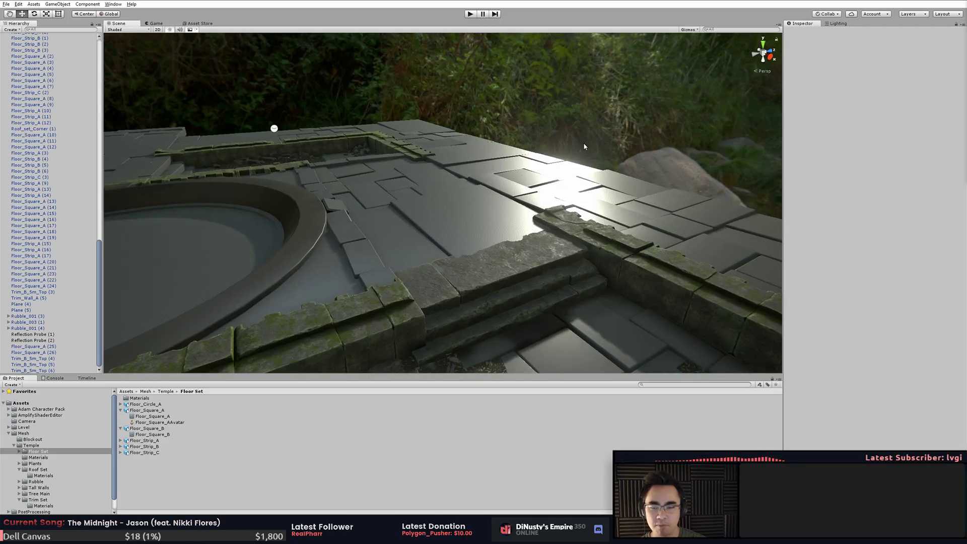
pyautogui.moveTo(593, 190); pyautogui.dragTo(590, 168, button='middle')
pyautogui.moveTo(510, 260); pyautogui.dragTo(364, 288)
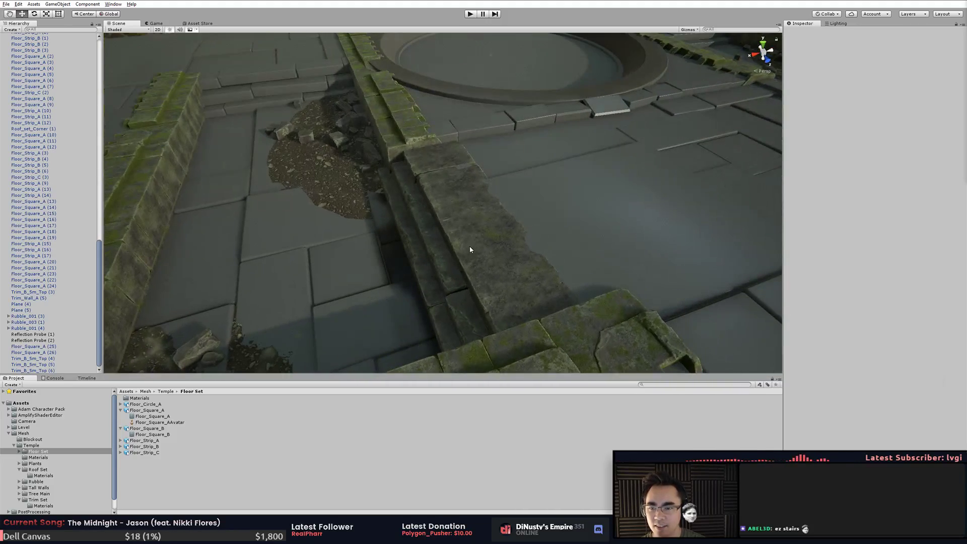
# - Narrow the top step slab, Trim_B_5m_Top (5), to an X scale of about 0.82
pyautogui.click(469, 246)
pyautogui.keyDown('alt'); pyautogui.moveTo(469, 246); pyautogui.dragTo(445, 287); pyautogui.keyUp('alt')
pyautogui.press('r')
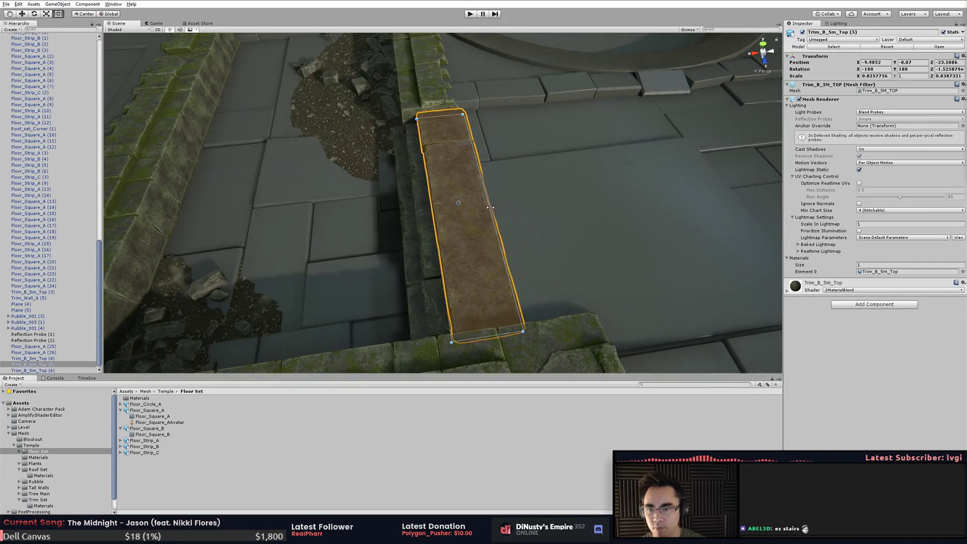
# - Stretch all three step slabs vertically to a Y scale of about 1.09
pyautogui.keyDown('alt'); pyautogui.moveTo(497, 208); pyautogui.dragTo(529, 184); pyautogui.keyUp('alt')
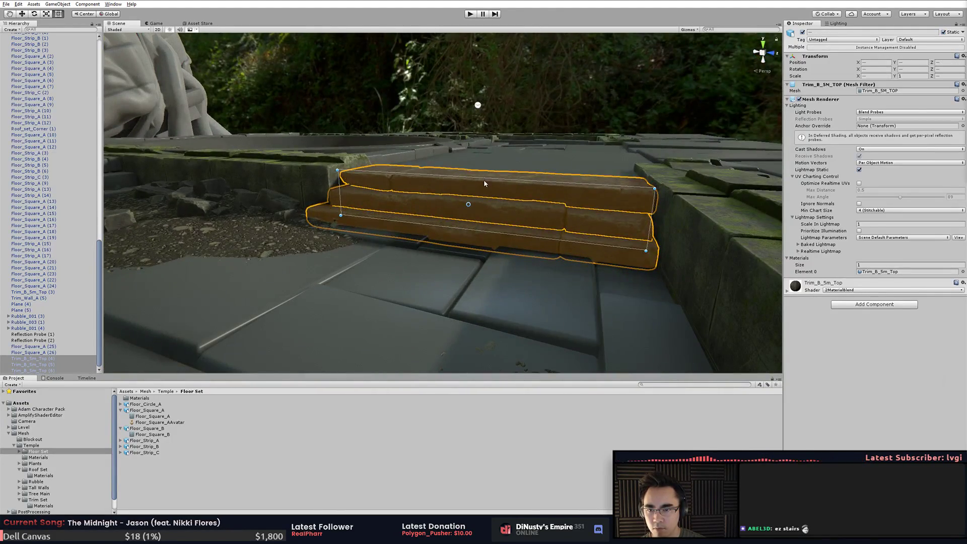
pyautogui.keyDown('alt'); pyautogui.moveTo(466, 126); pyautogui.dragTo(401, 184); pyautogui.keyUp('alt')
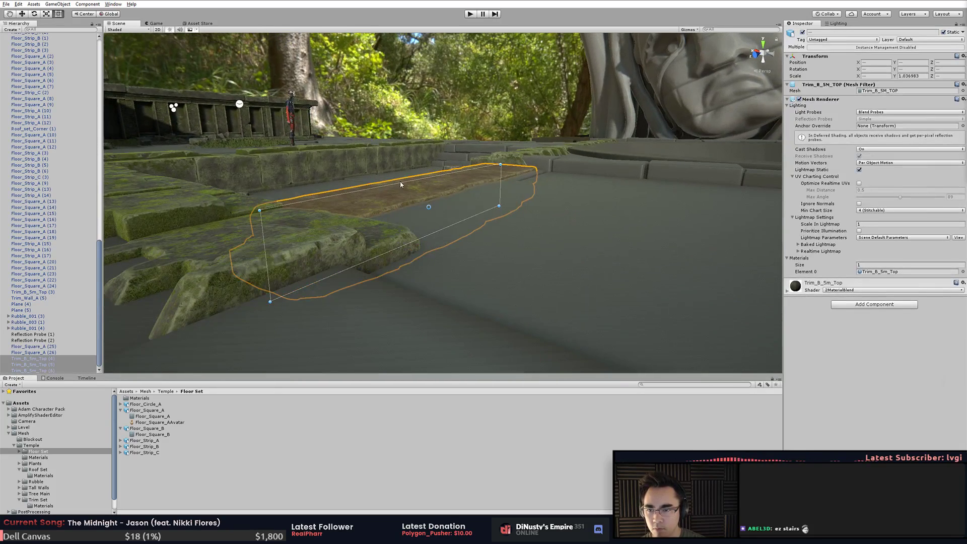
pyautogui.click(467, 127)
# - Move the Adam character onto the top step as a scale reference, at X -9.53, Y 0.007, Z -25.65
pyautogui.keyDown('alt'); pyautogui.moveTo(476, 169); pyautogui.dragTo(297, 167); pyautogui.keyUp('alt')
pyautogui.click(247, 140)
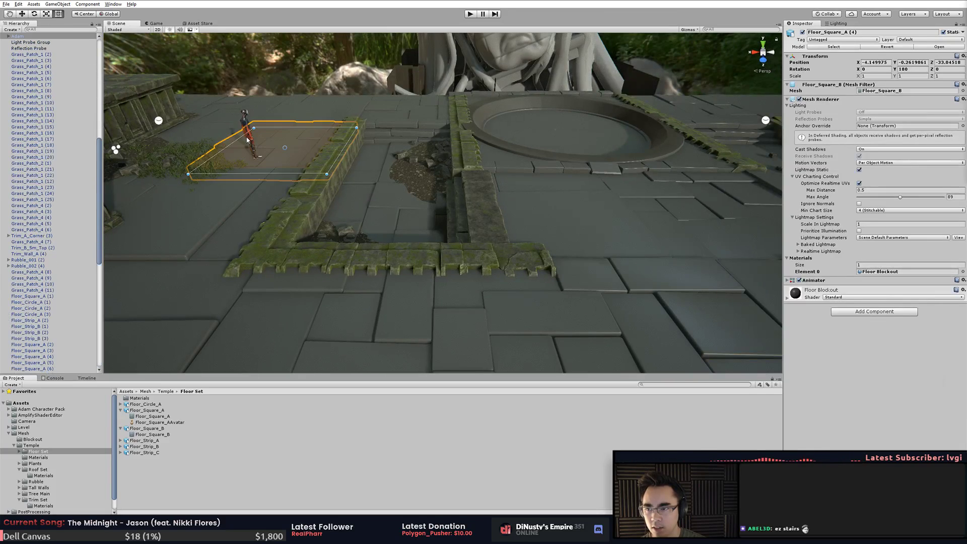
pyautogui.press('f')
pyautogui.moveTo(487, 170); pyautogui.dragTo(655, 166)
pyautogui.scroll(4, 579, 182)
pyautogui.keyDown('alt'); pyautogui.moveTo(534, 259); pyautogui.dragTo(521, 216, button='middle'); pyautogui.keyUp('alt')
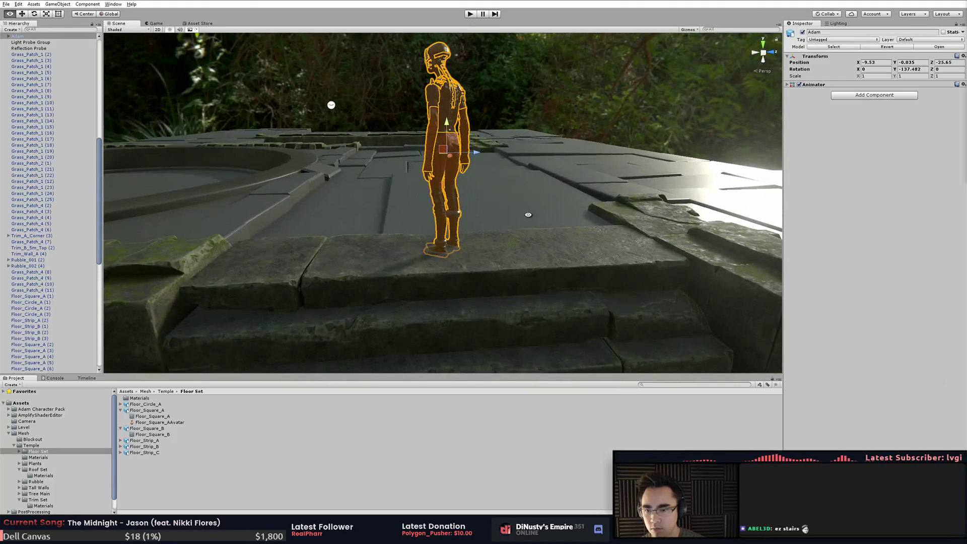
pyautogui.keyDown('alt'); pyautogui.moveTo(521, 216); pyautogui.dragTo(492, 210); pyautogui.keyUp('alt')
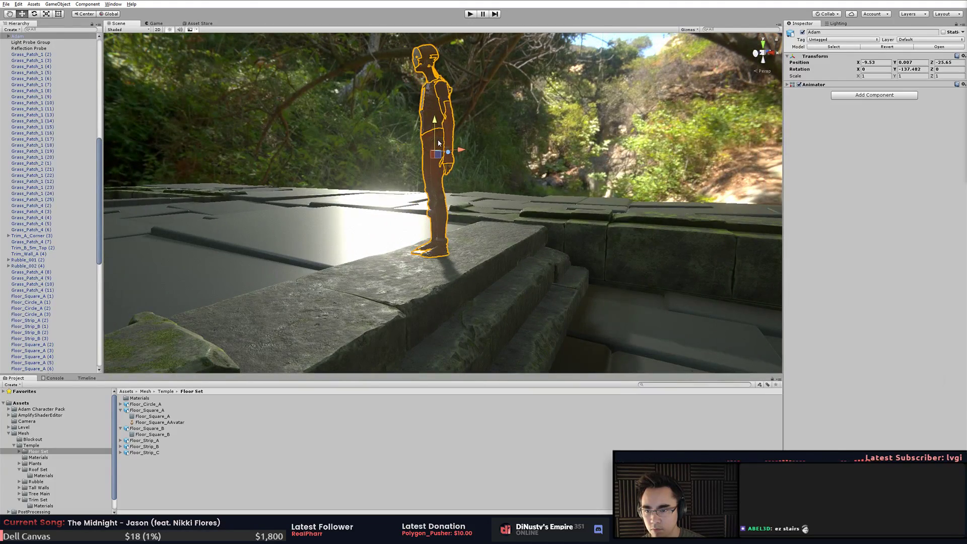
pyautogui.click(486, 148)
# - Shift the two lower step slabs outward from under the top slab to deepen the treads
pyautogui.keyDown('alt'); pyautogui.moveTo(486, 151); pyautogui.dragTo(612, 226); pyautogui.keyUp('alt')
pyautogui.keyDown('alt'); pyautogui.moveTo(524, 241); pyautogui.dragTo(498, 164, button='middle'); pyautogui.keyUp('alt')
pyautogui.keyDown('alt'); pyautogui.moveTo(499, 164); pyautogui.dragTo(396, 177); pyautogui.keyUp('alt')
pyautogui.moveTo(396, 177); pyautogui.dragTo(524, 150, button='right')
pyautogui.click(487, 156)
pyautogui.moveTo(524, 150); pyautogui.dragTo(461, 138, button='middle')
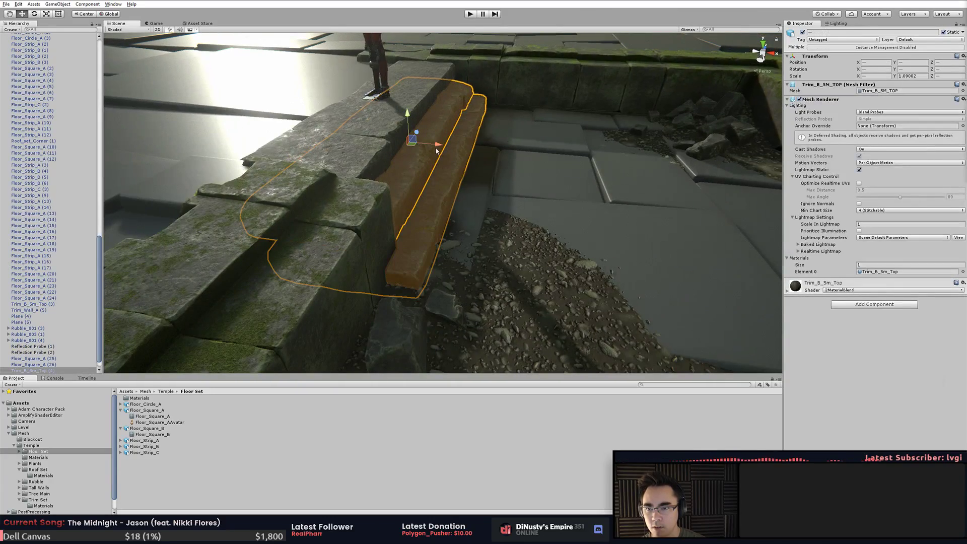
pyautogui.click(516, 161)
pyautogui.click(450, 209)
pyautogui.moveTo(454, 159); pyautogui.dragTo(473, 160)
pyautogui.moveTo(555, 170); pyautogui.dragTo(571, 174)
# - Nudge the middle step slab, Trim_B_5m_Top (4), to X -9.75
pyautogui.moveTo(571, 176); pyautogui.dragTo(437, 179, button='right')
pyautogui.click(438, 179)
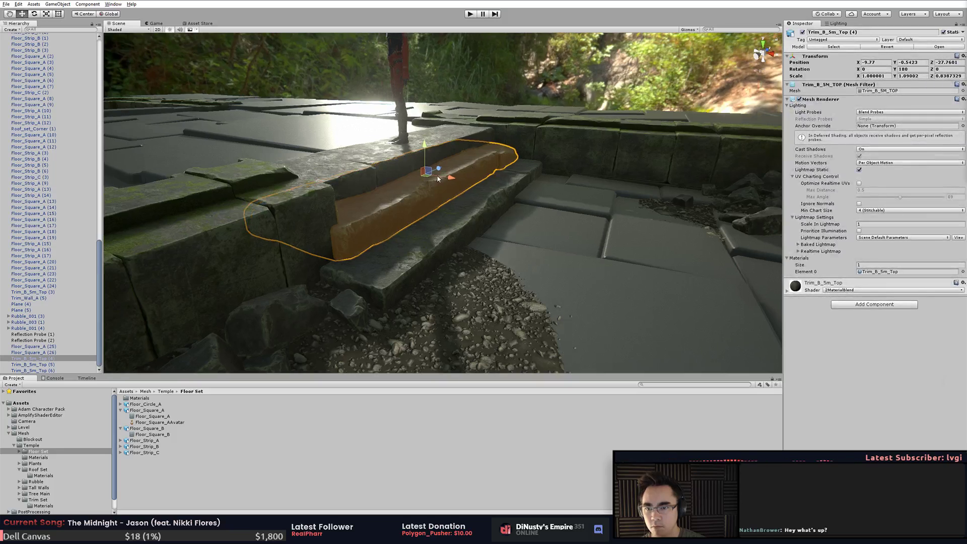
pyautogui.click(595, 86)
# - Duplicate the three step slabs and turn the copies 180° about the vertical axis
pyautogui.keyDown('alt'); pyautogui.moveTo(655, 146); pyautogui.dragTo(418, 228); pyautogui.keyUp('alt')
pyautogui.keyDown('shift'); pyautogui.click(514, 238); pyautogui.keyUp('shift')
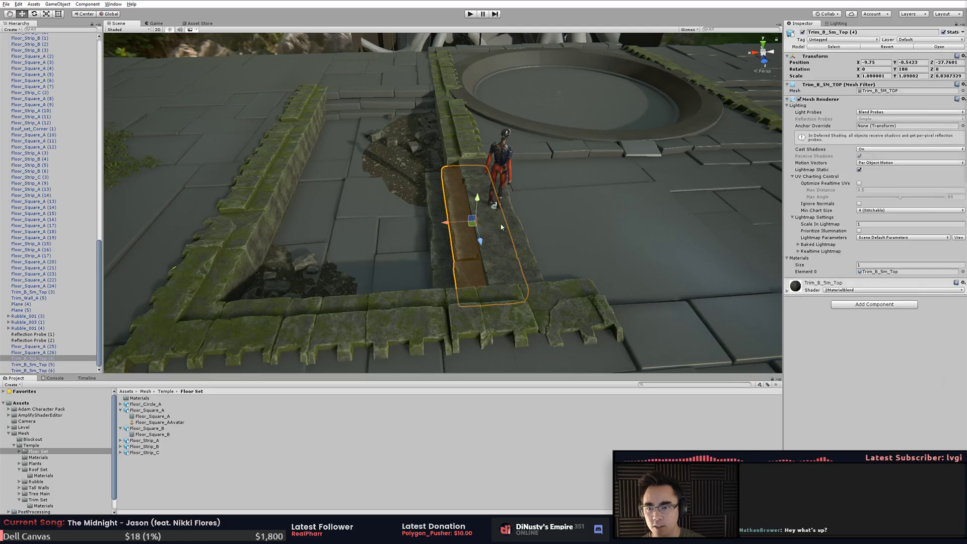
pyautogui.moveTo(514, 237); pyautogui.dragTo(463, 229, button='middle')
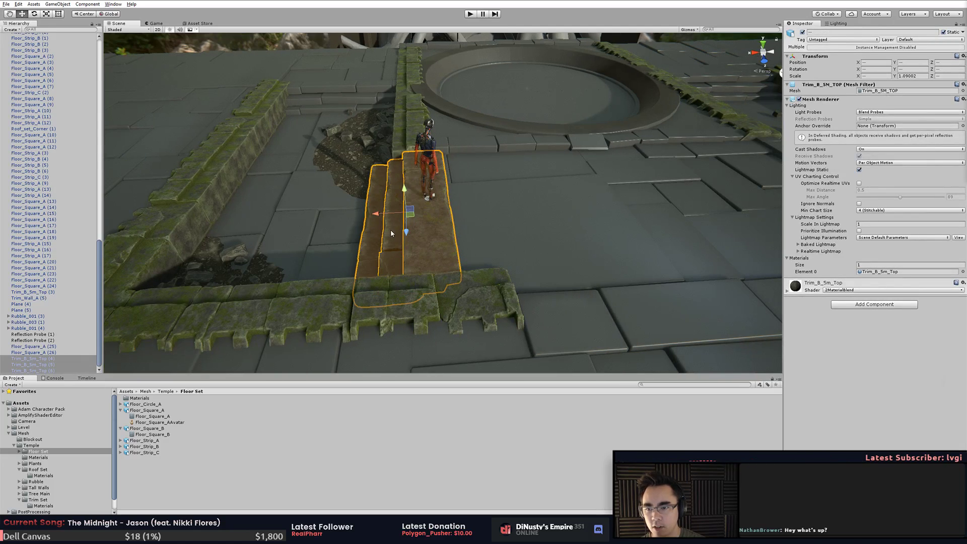
pyautogui.moveTo(389, 211); pyautogui.dragTo(297, 216)
pyautogui.hotkey('ctrl', 'z')
pyautogui.hotkey('ctrl', 'z')
pyautogui.keyDown('alt'); pyautogui.moveTo(413, 214); pyautogui.dragTo(514, 190); pyautogui.keyUp('alt')
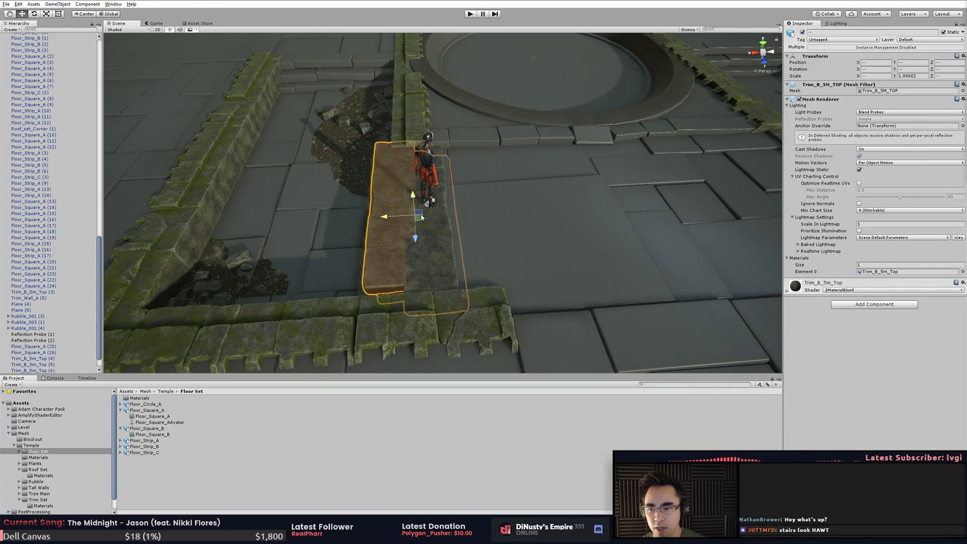
# - Move the three step copies across the floor into the matching opening of the opposite mossy trim
pyautogui.press('f')
pyautogui.moveTo(641, 192); pyautogui.dragTo(696, 179)
pyautogui.moveTo(695, 181); pyautogui.dragTo(702, 272, button='middle')
pyautogui.keyDown('alt'); pyautogui.moveTo(544, 342); pyautogui.dragTo(599, 300); pyautogui.keyUp('alt')
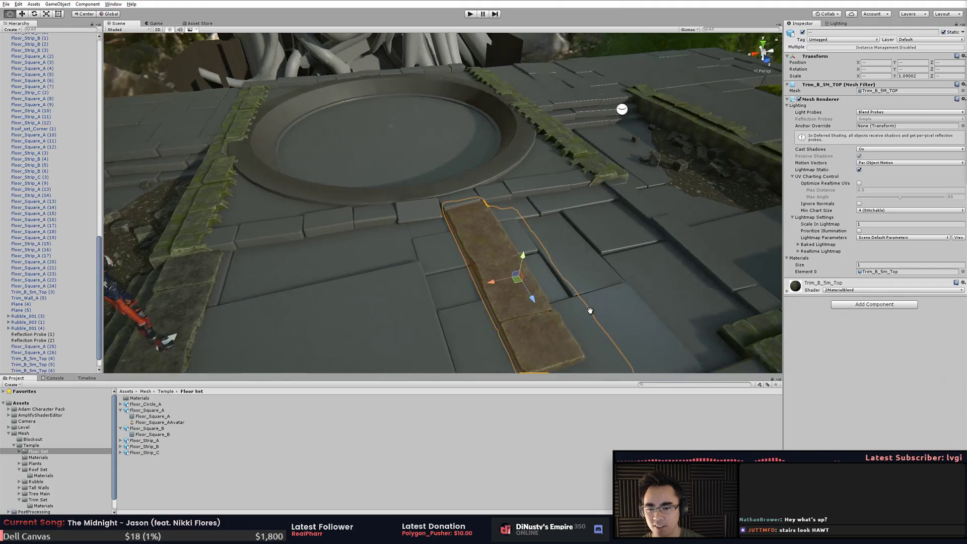
pyautogui.moveTo(598, 301); pyautogui.dragTo(524, 239, button='middle')
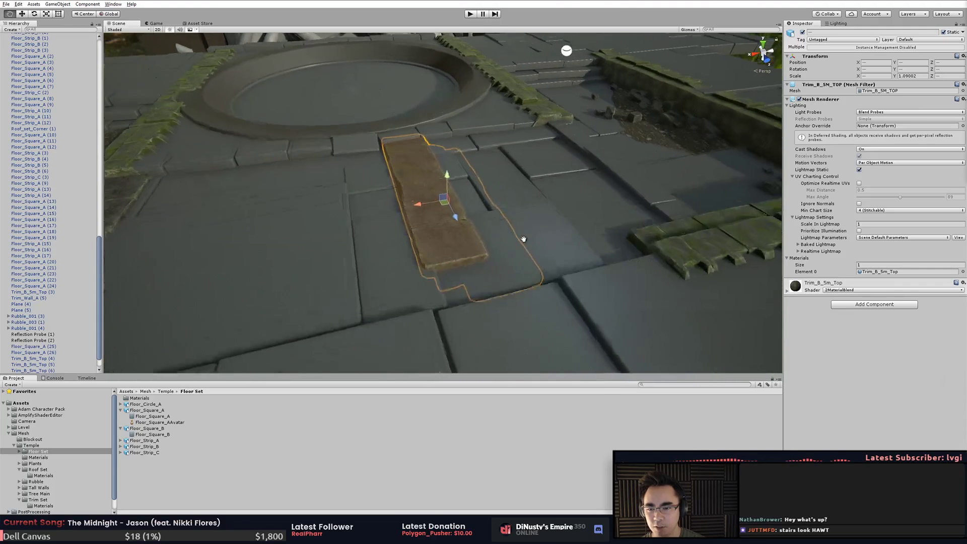
pyautogui.keyDown('alt'); pyautogui.moveTo(524, 238); pyautogui.dragTo(461, 254); pyautogui.keyUp('alt')
pyautogui.scroll(-2, 403, 199)
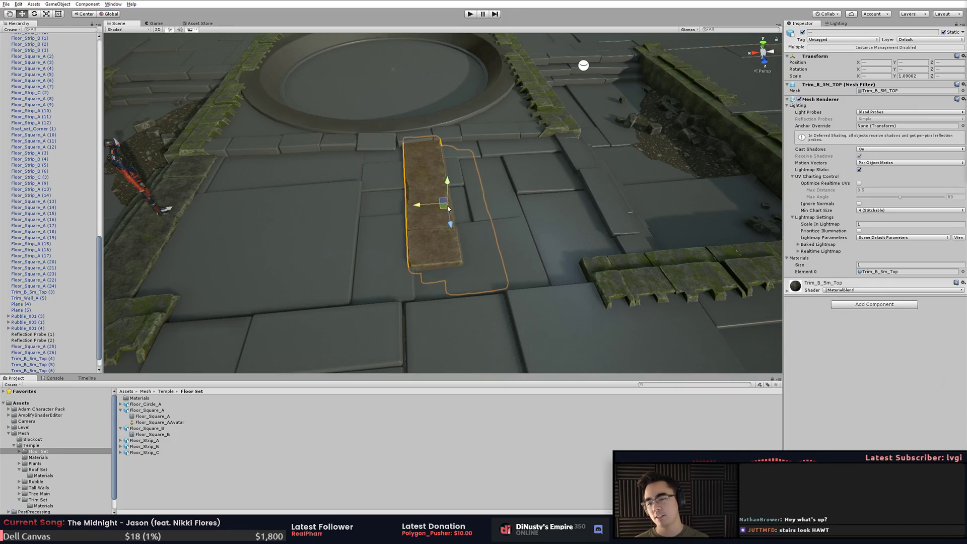
pyautogui.keyDown('alt'); pyautogui.moveTo(573, 206); pyautogui.dragTo(460, 304); pyautogui.keyUp('alt')
pyautogui.scroll(2, 353, 204)
pyautogui.hotkey('ctrl', 'z')
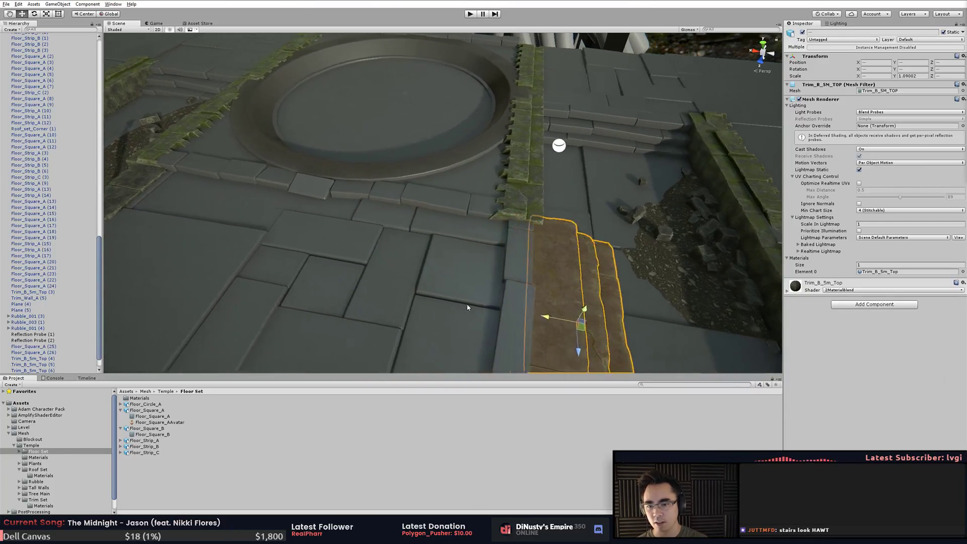
pyautogui.moveTo(459, 304); pyautogui.dragTo(401, 304, button='middle')
# - Delete Floor_Strip_A (9) and the other floor strip pieces overlapping the copied steps
pyautogui.keyDown('alt'); pyautogui.moveTo(401, 304); pyautogui.dragTo(454, 183); pyautogui.keyUp('alt')
pyautogui.click(455, 223)
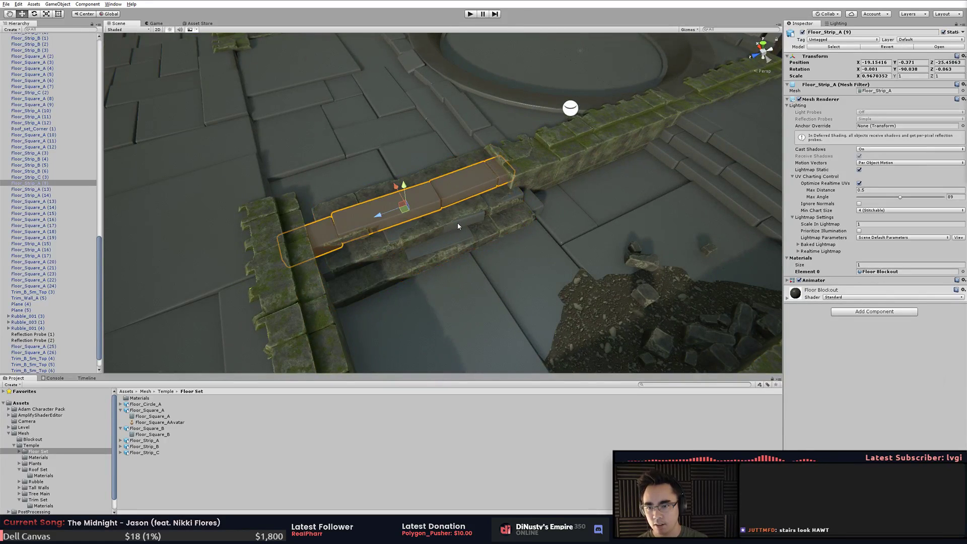
pyautogui.press('Delete')
pyautogui.click(456, 247)
pyautogui.press('Delete')
# - Select the three copied step slabs and fit them into the opening with a Y scale of about 1.17
pyautogui.click(475, 236)
pyautogui.keyDown('alt'); pyautogui.moveTo(475, 236); pyautogui.dragTo(492, 219); pyautogui.keyUp('alt')
pyautogui.keyDown('shift'); pyautogui.click(455, 249); pyautogui.keyUp('shift')
pyautogui.keyDown('shift'); pyautogui.click(464, 219); pyautogui.keyUp('shift')
pyautogui.moveTo(437, 246); pyautogui.dragTo(255, 202)
pyautogui.keyDown('alt'); pyautogui.moveTo(494, 242); pyautogui.dragTo(441, 232); pyautogui.keyUp('alt')
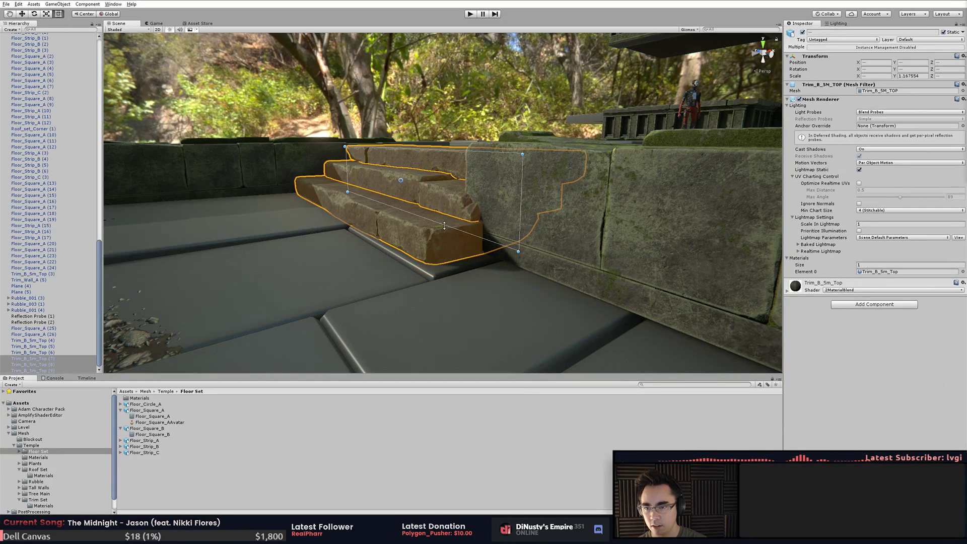
pyautogui.keyDown('alt'); pyautogui.moveTo(437, 107); pyautogui.dragTo(519, 216); pyautogui.keyUp('alt')
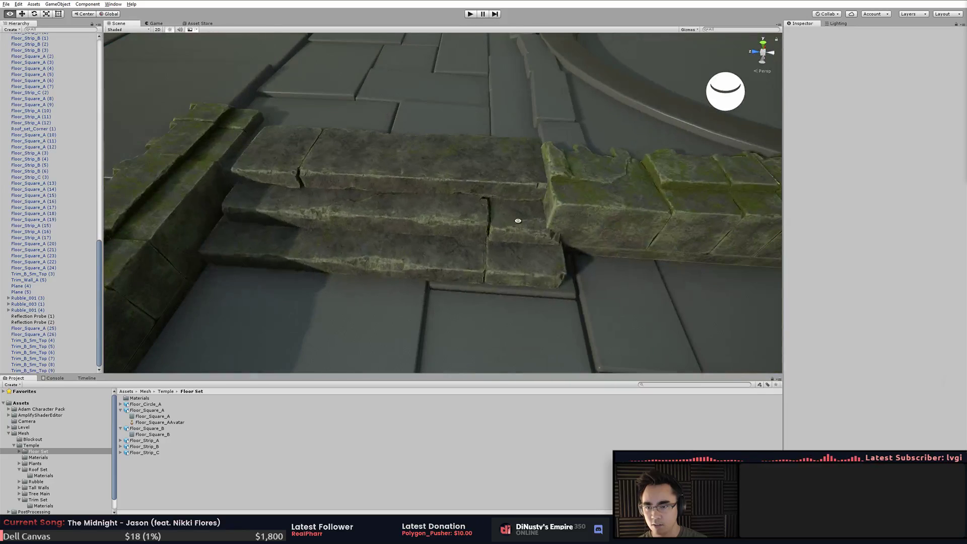
# - Rotate the middle copied slab, Trim_B_5m_Top (7), to -181.891° about Y and refit it between the mossy walls
pyautogui.click(443, 235)
pyautogui.keyDown('alt'); pyautogui.moveTo(444, 235); pyautogui.dragTo(551, 222, button='middle'); pyautogui.keyUp('alt')
pyautogui.click(511, 211)
pyautogui.press('e')
pyautogui.moveTo(505, 212); pyautogui.dragTo(703, 180)
pyautogui.keyDown('shift'); pyautogui.click(672, 188); pyautogui.keyUp('shift')
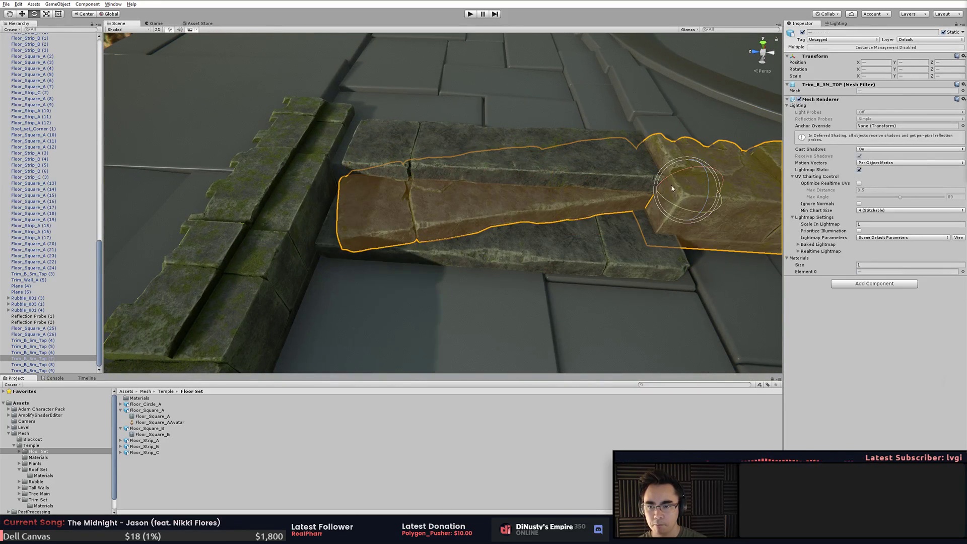
pyautogui.click(596, 200)
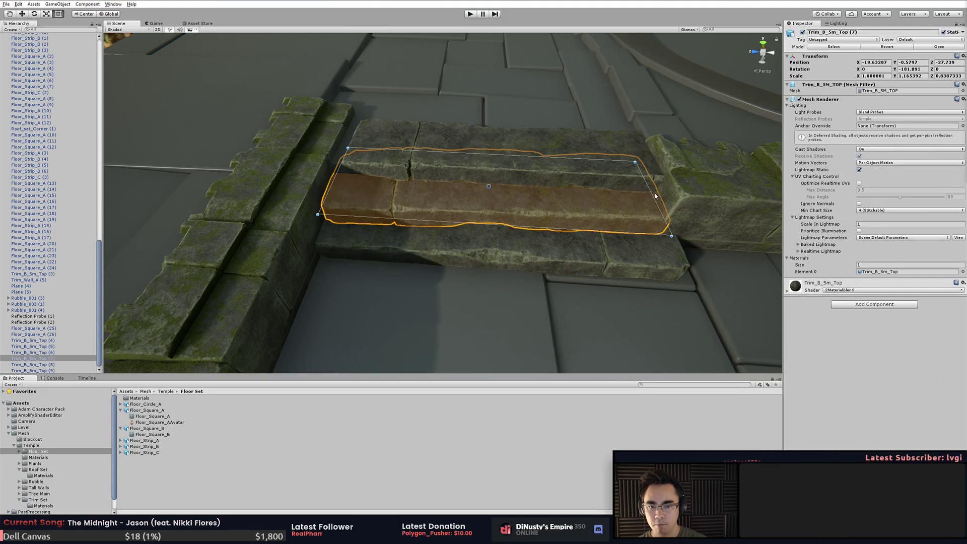
pyautogui.click(580, 329)
# - Move the top copied slab, Trim_B_5m_Top (8), along the opening to Z -27.699
pyautogui.keyDown('alt'); pyautogui.moveTo(579, 329); pyautogui.dragTo(550, 333); pyautogui.keyUp('alt')
pyautogui.moveTo(550, 333); pyautogui.dragTo(556, 211, button='right')
pyautogui.click(483, 151)
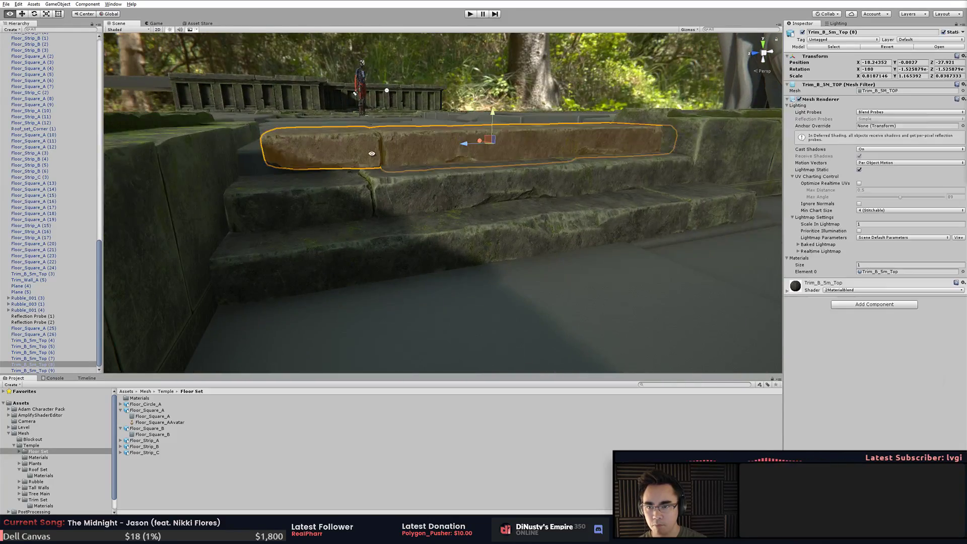
pyautogui.press('f')
pyautogui.moveTo(480, 160); pyautogui.dragTo(476, 158)
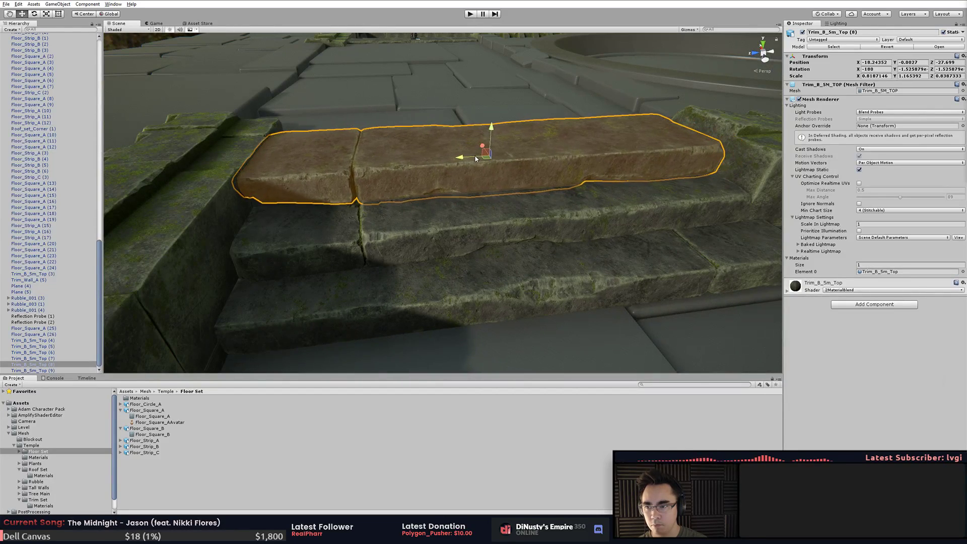
# - Narrow the top copied slab, Trim_B_5m_Top (8), to a Z scale of about 0.828 so it fits between the mossy walls
pyautogui.moveTo(599, 214); pyautogui.dragTo(565, 165, button='right')
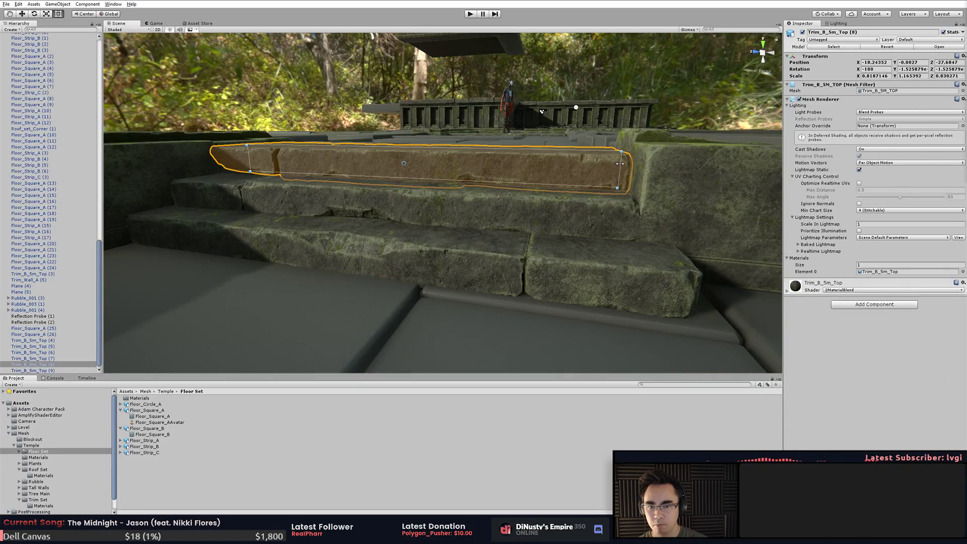
pyautogui.keyDown('alt'); pyautogui.moveTo(625, 201); pyautogui.dragTo(645, 272); pyautogui.keyUp('alt')
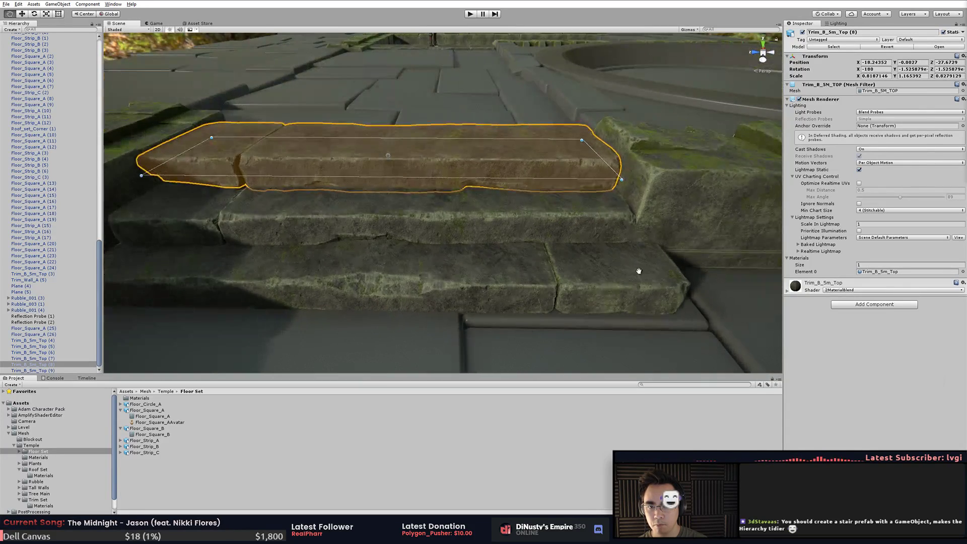
# - Select the bottom copied slab, Trim_B_5m_Top (9), and examine how its ends meet the mossy walls
pyautogui.keyDown('alt'); pyautogui.moveTo(645, 272); pyautogui.dragTo(570, 281, button='middle'); pyautogui.keyUp('alt')
pyautogui.click(570, 281)
pyautogui.keyDown('alt'); pyautogui.moveTo(569, 281); pyautogui.dragTo(542, 274); pyautogui.keyUp('alt')
pyautogui.click(538, 275)
pyautogui.keyDown('alt'); pyautogui.moveTo(541, 276); pyautogui.dragTo(584, 286, button='middle'); pyautogui.keyUp('alt')
pyautogui.keyDown('alt'); pyautogui.moveTo(585, 286); pyautogui.dragTo(504, 304); pyautogui.keyUp('alt')
pyautogui.keyDown('alt'); pyautogui.moveTo(504, 305); pyautogui.dragTo(524, 297, button='middle'); pyautogui.keyUp('alt')
pyautogui.press('t')
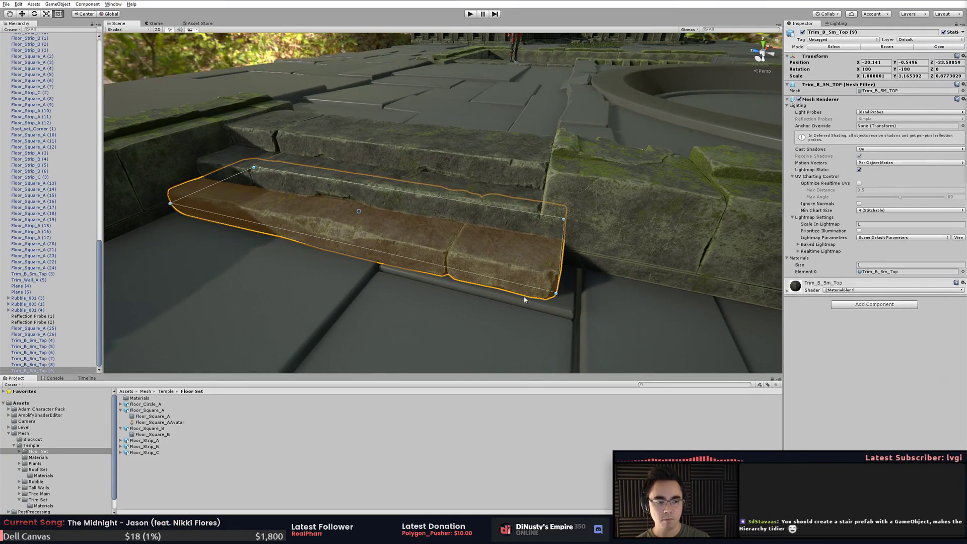
pyautogui.moveTo(549, 277)
pyautogui.keyDown('alt'); pyautogui.mouseDown()
pyautogui.moveTo(524, 292)
pyautogui.moveTo(468, 290)
pyautogui.moveTo(525, 274)
pyautogui.moveTo(562, 279)
pyautogui.mouseUp(); pyautogui.keyUp('alt')
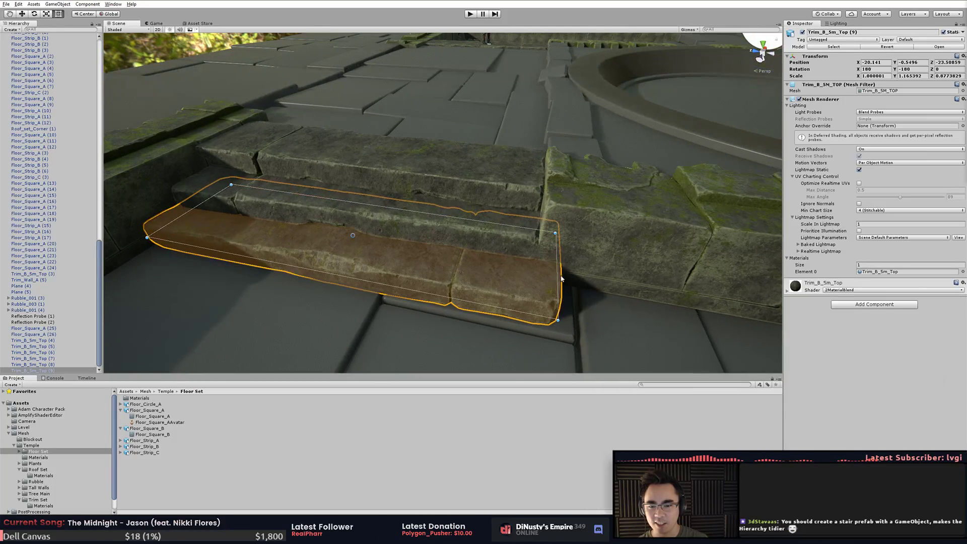
# - Select the middle copied slab, Trim_B_5m_Top (7), and examine how the three copied steps fit in the opening
pyautogui.keyDown('alt'); pyautogui.moveTo(413, 293); pyautogui.dragTo(518, 276); pyautogui.keyUp('alt')
pyautogui.click(473, 323)
pyautogui.keyDown('alt'); pyautogui.moveTo(470, 324); pyautogui.dragTo(664, 277); pyautogui.keyUp('alt')
pyautogui.click(504, 239)
pyautogui.keyDown('alt'); pyautogui.moveTo(504, 240); pyautogui.dragTo(352, 227); pyautogui.keyUp('alt')
pyautogui.click(510, 316)
pyautogui.click(554, 148)
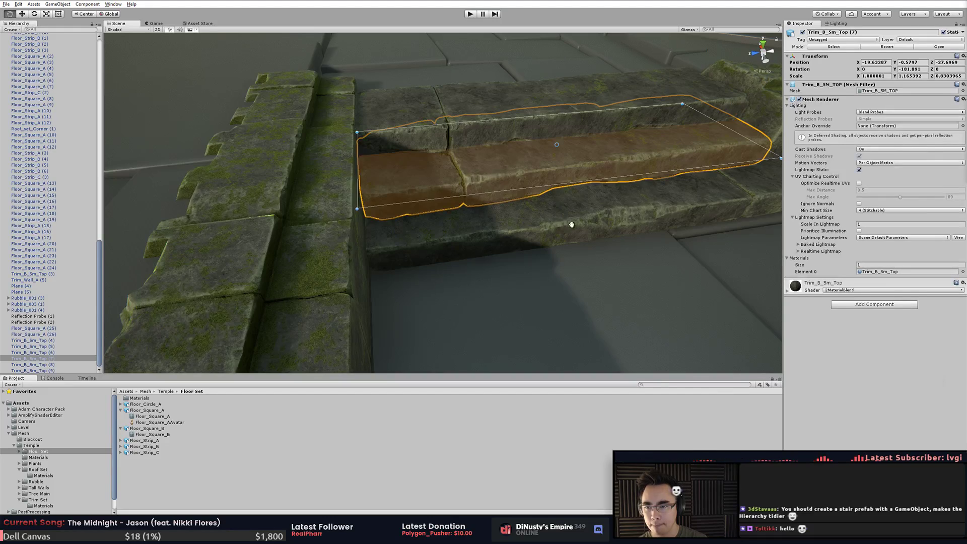
pyautogui.keyDown('alt'); pyautogui.moveTo(569, 224); pyautogui.dragTo(553, 230); pyautogui.keyUp('alt')
pyautogui.click(605, 286)
pyautogui.keyDown('alt'); pyautogui.moveTo(605, 286); pyautogui.dragTo(532, 278); pyautogui.keyUp('alt')
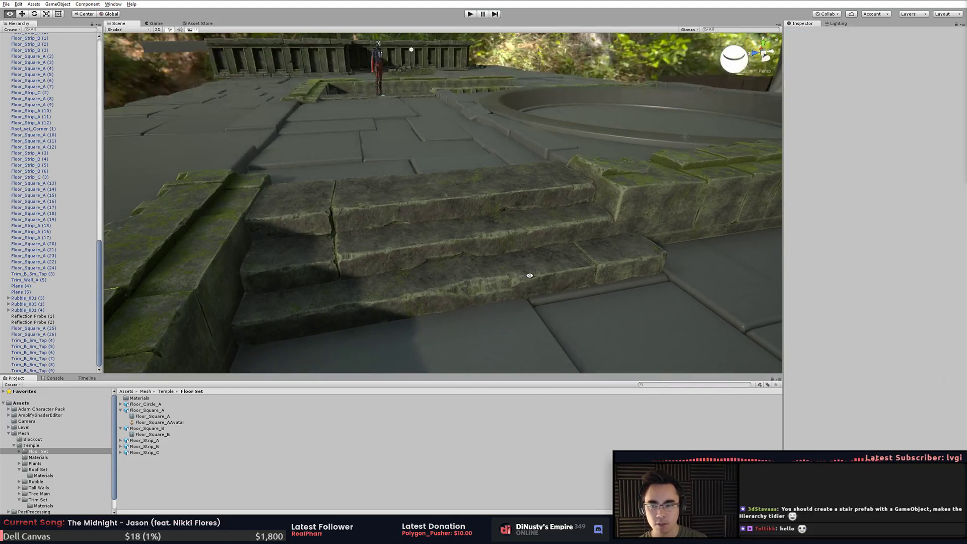
# - At the original steps beside the character, move the bottom slab, Trim_B_5m_Top (6), to X -8.105
pyautogui.keyDown('alt'); pyautogui.moveTo(609, 168); pyautogui.dragTo(421, 259); pyautogui.keyUp('alt')
pyautogui.keyDown('alt'); pyautogui.moveTo(421, 259); pyautogui.dragTo(380, 246, button='right'); pyautogui.keyUp('alt')
pyautogui.keyDown('alt'); pyautogui.moveTo(379, 246); pyautogui.dragTo(561, 216); pyautogui.keyUp('alt')
pyautogui.click(561, 216)
pyautogui.press('f')
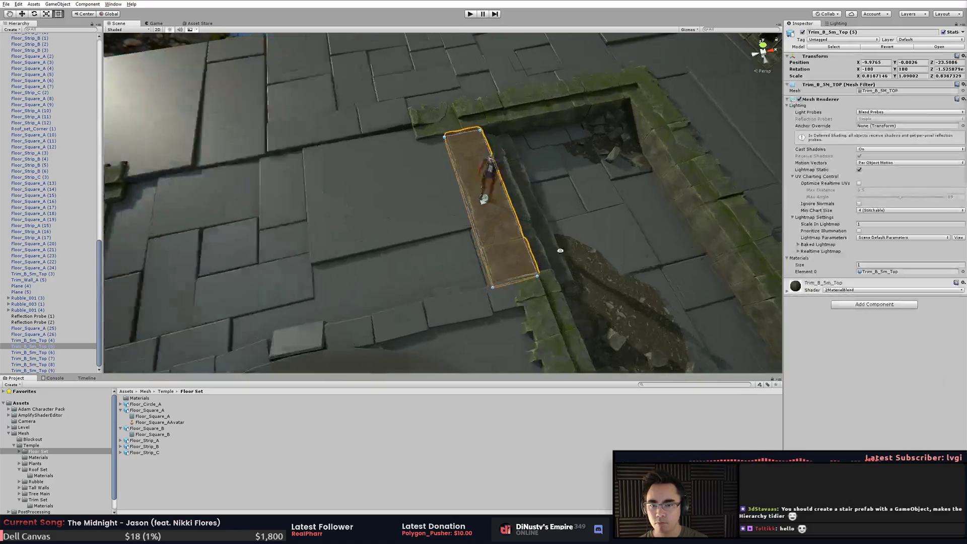
pyautogui.keyDown('alt'); pyautogui.moveTo(568, 255); pyautogui.dragTo(473, 231); pyautogui.keyUp('alt')
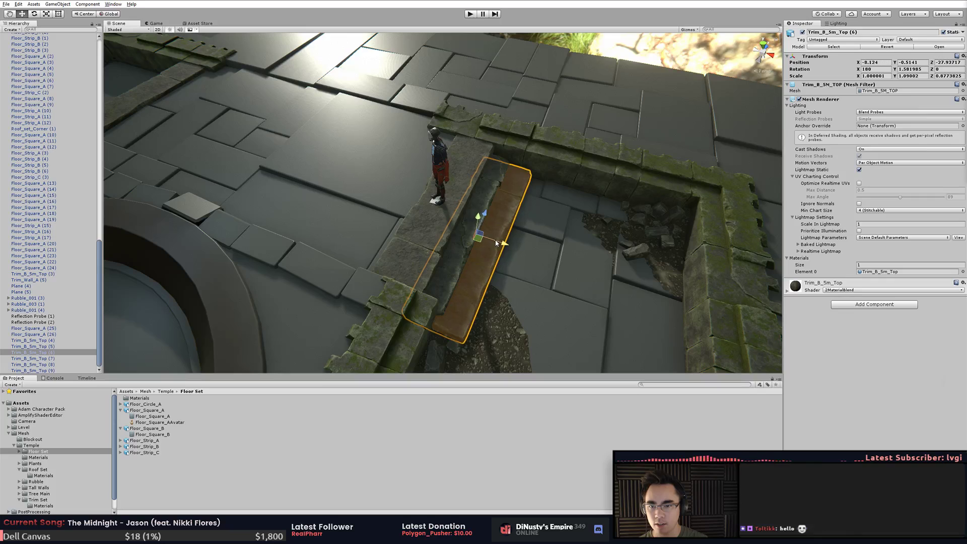
pyautogui.click(548, 276)
pyautogui.keyDown('alt'); pyautogui.moveTo(548, 276); pyautogui.dragTo(376, 221); pyautogui.keyUp('alt')
pyautogui.keyDown('alt'); pyautogui.moveTo(375, 220); pyautogui.dragTo(449, 301, button='right'); pyautogui.keyUp('alt')
pyautogui.keyDown('alt'); pyautogui.moveTo(449, 300); pyautogui.dragTo(504, 264); pyautogui.keyUp('alt')
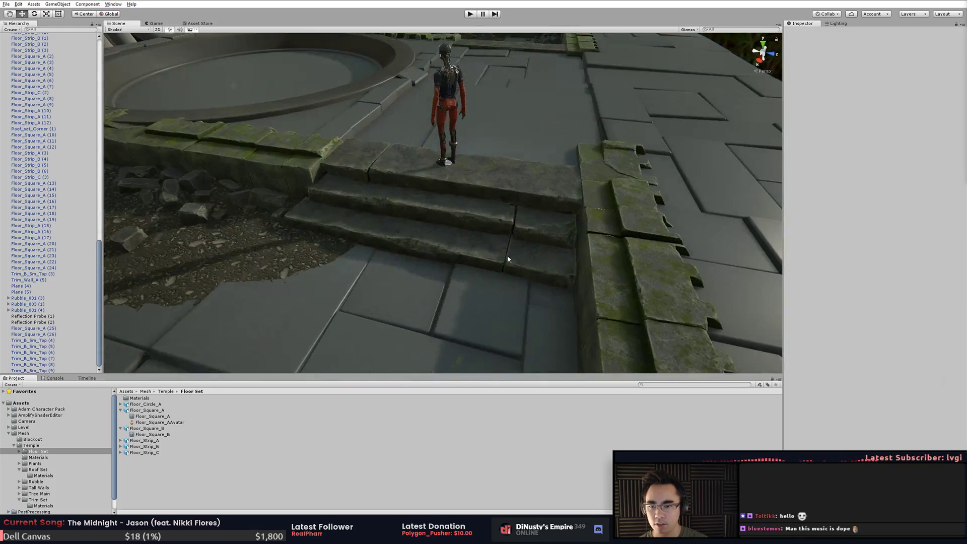
# - Flip the original bottom slab, Trim_B_5m_Top (6), to a rotation of 180, 183.746, 180 and refit it in the opening
pyautogui.click(505, 263)
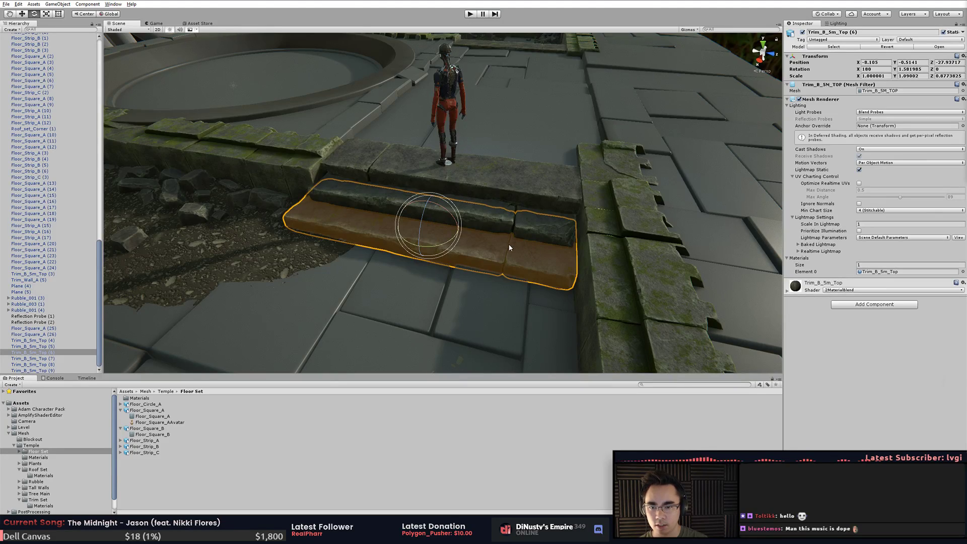
pyautogui.moveTo(446, 250); pyautogui.dragTo(619, 160)
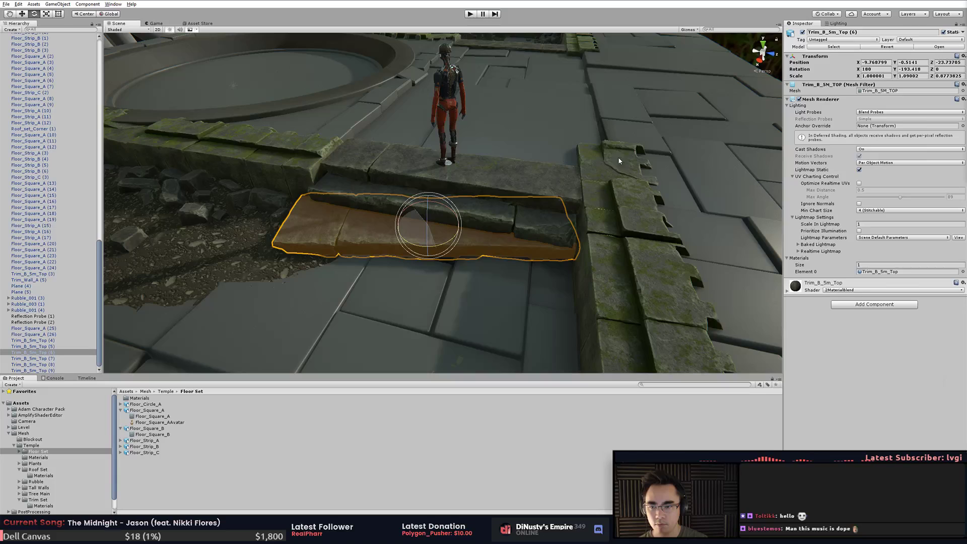
pyautogui.moveTo(455, 217); pyautogui.dragTo(616, 291)
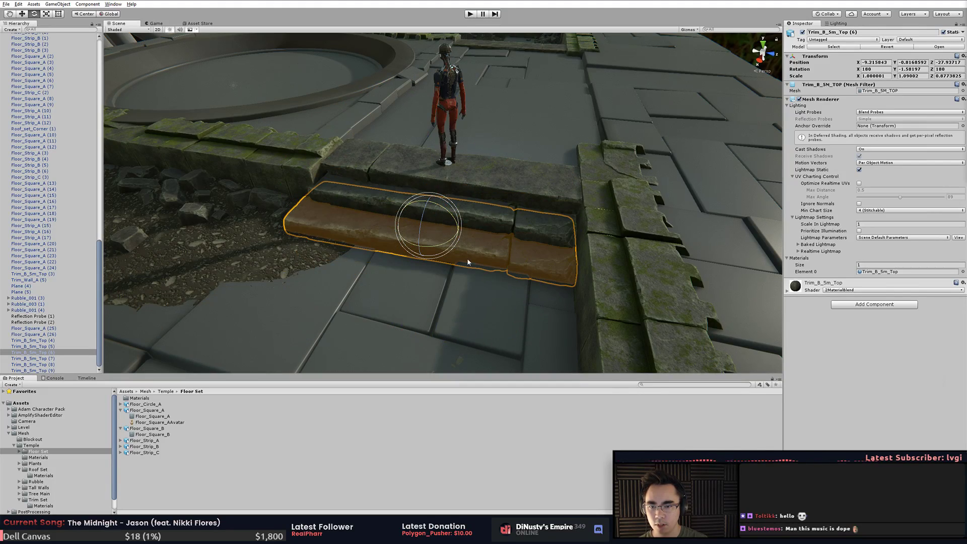
pyautogui.moveTo(432, 251); pyautogui.dragTo(453, 323)
pyautogui.click(259, 246)
pyautogui.click(458, 272)
pyautogui.click(491, 275)
pyautogui.moveTo(558, 249)
pyautogui.keyDown('alt'); pyautogui.mouseDown()
pyautogui.moveTo(500, 209)
pyautogui.moveTo(566, 190)
pyautogui.moveTo(407, 189)
pyautogui.moveTo(361, 218)
pyautogui.moveTo(149, 80)
pyautogui.moveTo(569, 253)
pyautogui.mouseUp(); pyautogui.keyUp('alt')
pyautogui.click(570, 253)
pyautogui.click(539, 56)
pyautogui.keyDown('alt'); pyautogui.moveTo(538, 56); pyautogui.dragTo(512, 277); pyautogui.keyUp('alt')
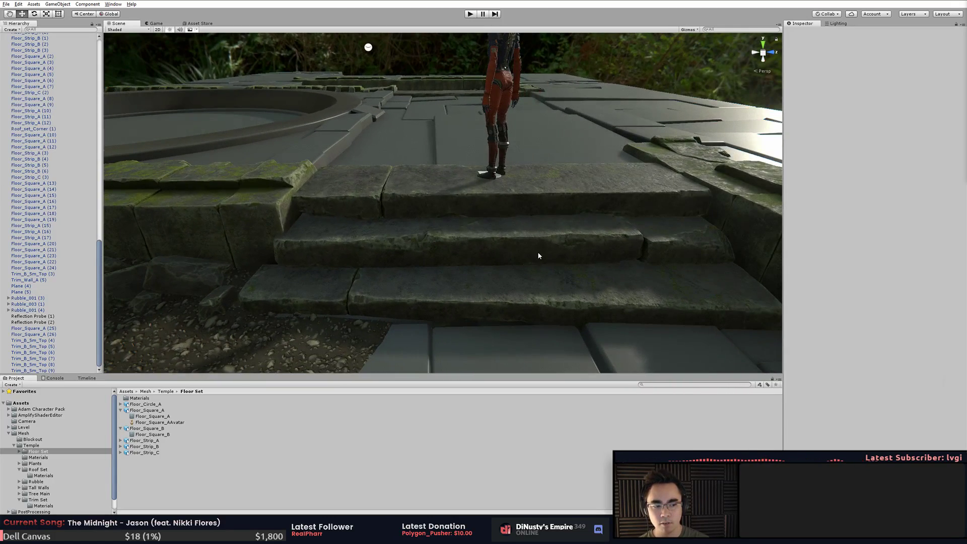
# - Examine the original steps from the front and compare how the cracks in the three slabs line up
pyautogui.click(502, 220)
pyautogui.click(501, 235)
pyautogui.click(647, 98)
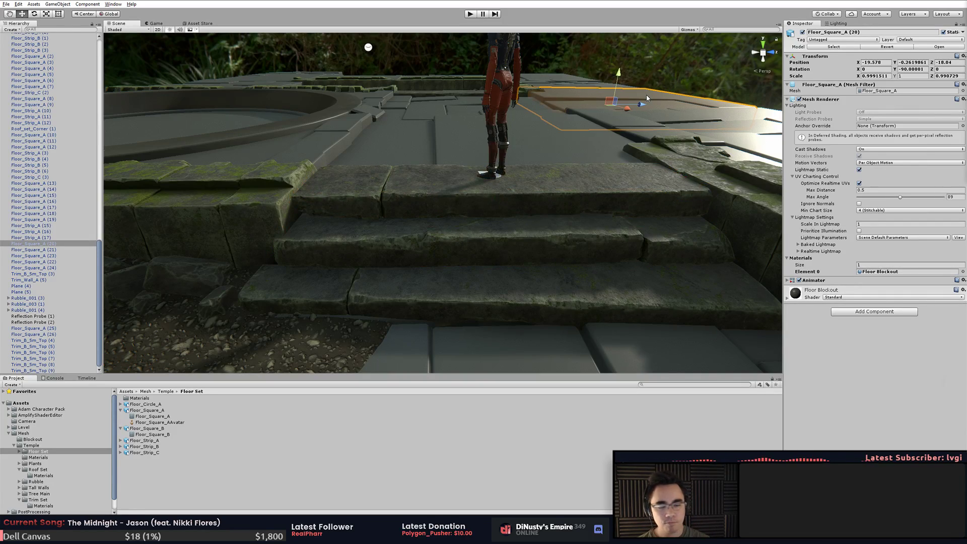
pyautogui.keyDown('alt'); pyautogui.moveTo(441, 145); pyautogui.dragTo(479, 171); pyautogui.keyUp('alt')
pyautogui.click(479, 58)
pyautogui.keyDown('alt'); pyautogui.moveTo(503, 121); pyautogui.dragTo(434, 151); pyautogui.keyUp('alt')
pyautogui.scroll(5, 485, 188)
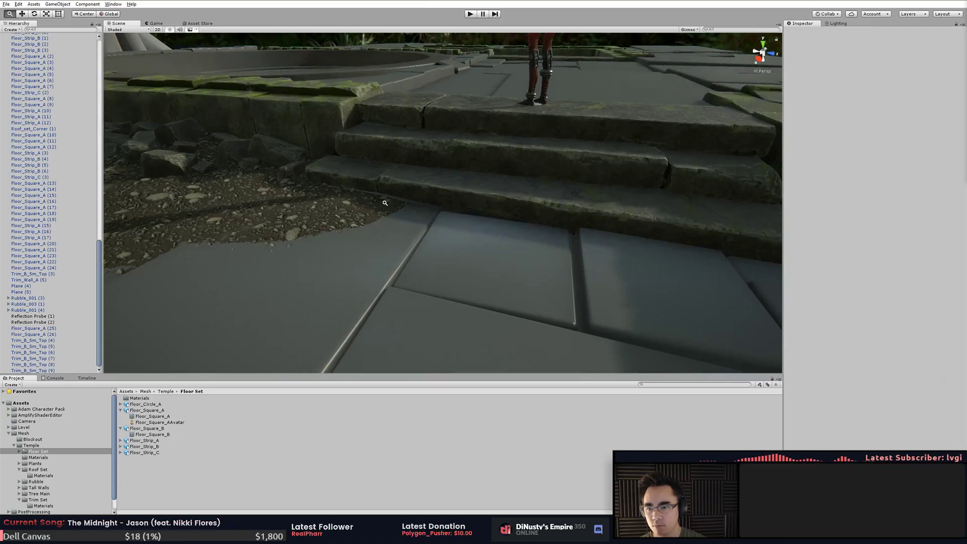
# - Move the flipped bottom slab, Trim_B_5m_Top (6), to X -7.89 and check its fit between the mossy walls
pyautogui.click(486, 188)
pyautogui.keyDown('alt'); pyautogui.moveTo(522, 177); pyautogui.dragTo(468, 265); pyautogui.keyUp('alt')
pyautogui.click(437, 185)
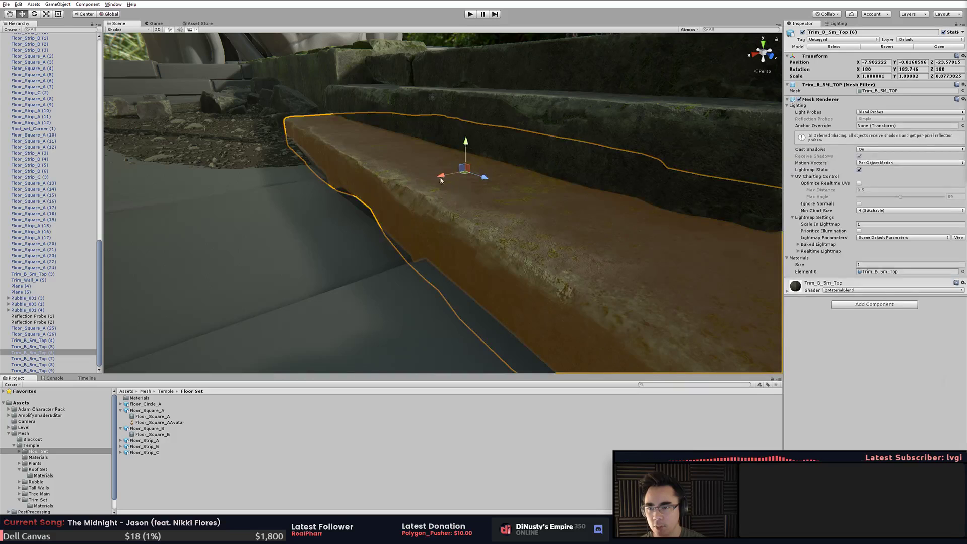
pyautogui.moveTo(467, 152); pyautogui.dragTo(441, 195)
pyautogui.hotkey('ctrl', 'z')
pyautogui.click(356, 272)
pyautogui.keyDown('alt'); pyautogui.moveTo(356, 272); pyautogui.dragTo(417, 276); pyautogui.keyUp('alt')
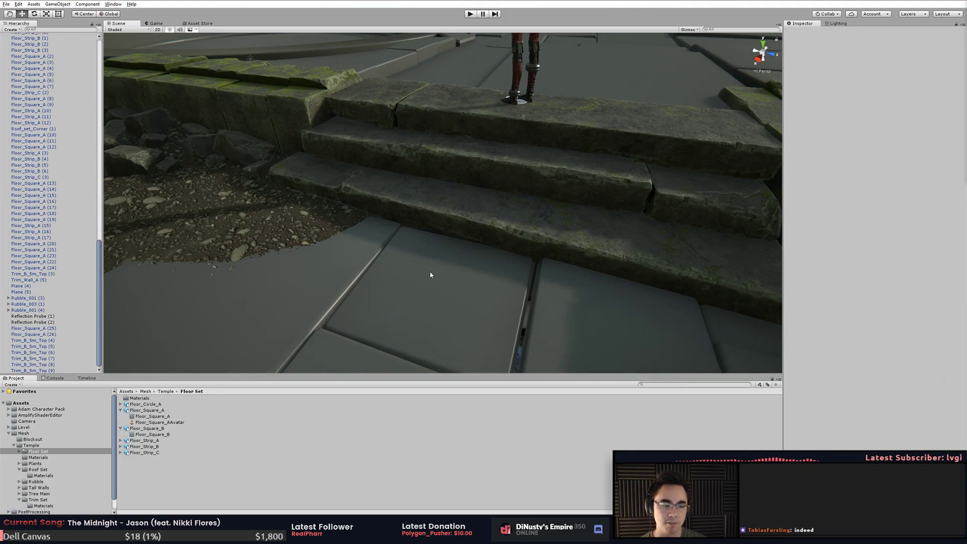
pyautogui.keyDown('alt'); pyautogui.moveTo(484, 285); pyautogui.dragTo(402, 265); pyautogui.keyUp('alt')
pyautogui.click(499, 189)
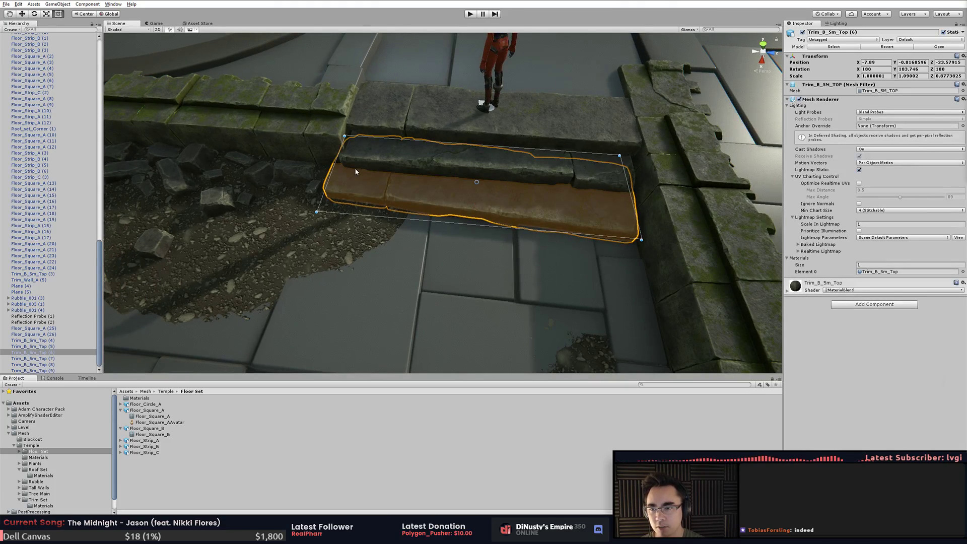
pyautogui.keyDown('alt'); pyautogui.moveTo(327, 168); pyautogui.dragTo(519, 133); pyautogui.keyUp('alt')
pyautogui.moveTo(442, 161); pyautogui.dragTo(375, 235, button='middle')
pyautogui.moveTo(375, 235); pyautogui.dragTo(344, 240)
# - Try rotating the mossy wall trim beside the original steps so that its notched side faces the sunken area
pyautogui.keyDown('alt'); pyautogui.moveTo(485, 264); pyautogui.dragTo(536, 224); pyautogui.keyUp('alt')
pyautogui.moveTo(558, 209); pyautogui.dragTo(566, 218, button='middle')
pyautogui.keyDown('alt'); pyautogui.moveTo(566, 218); pyautogui.dragTo(563, 211); pyautogui.keyUp('alt')
pyautogui.moveTo(562, 221); pyautogui.dragTo(579, 213, button='middle')
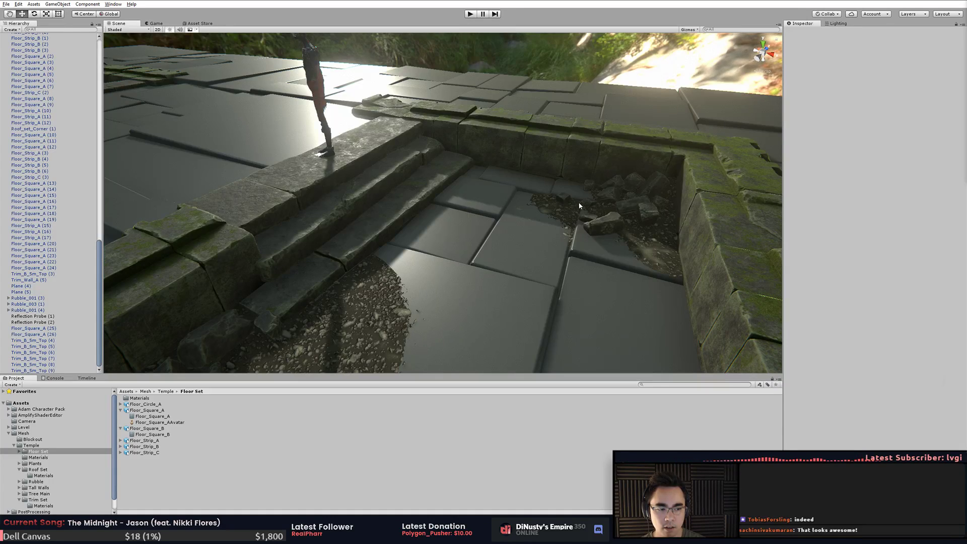
pyautogui.moveTo(579, 199)
pyautogui.keyDown('alt'); pyautogui.mouseDown()
pyautogui.moveTo(579, 188)
pyautogui.moveTo(559, 179)
pyautogui.moveTo(578, 182)
pyautogui.mouseUp(); pyautogui.keyUp('alt')
pyautogui.keyDown('alt'); pyautogui.moveTo(572, 220); pyautogui.dragTo(526, 206); pyautogui.keyUp('alt')
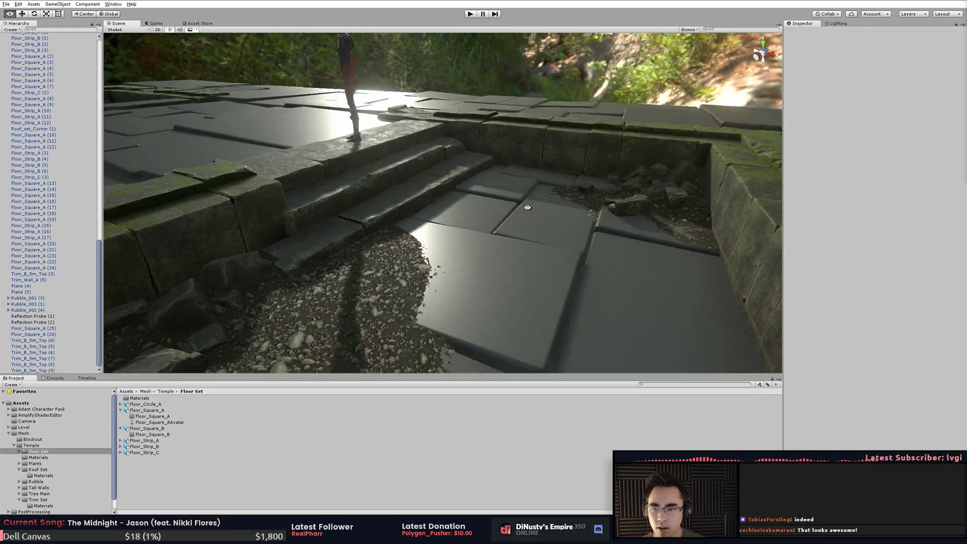
pyautogui.click(600, 161)
pyautogui.click(612, 83)
pyautogui.click(642, 149)
pyautogui.click(588, 152)
pyautogui.press('e')
pyautogui.keyDown('alt'); pyautogui.moveTo(579, 155); pyautogui.dragTo(636, 126); pyautogui.keyUp('alt')
pyautogui.keyDown('alt'); pyautogui.moveTo(516, 200); pyautogui.dragTo(514, 168); pyautogui.keyUp('alt')
pyautogui.keyDown('alt'); pyautogui.moveTo(514, 168); pyautogui.dragTo(663, 197, button='right'); pyautogui.keyUp('alt')
pyautogui.keyDown('alt'); pyautogui.moveTo(663, 197); pyautogui.dragTo(568, 166); pyautogui.keyUp('alt')
pyautogui.click(530, 84)
pyautogui.moveTo(568, 167); pyautogui.dragTo(553, 147, button='middle')
pyautogui.scroll(-3, 554, 146)
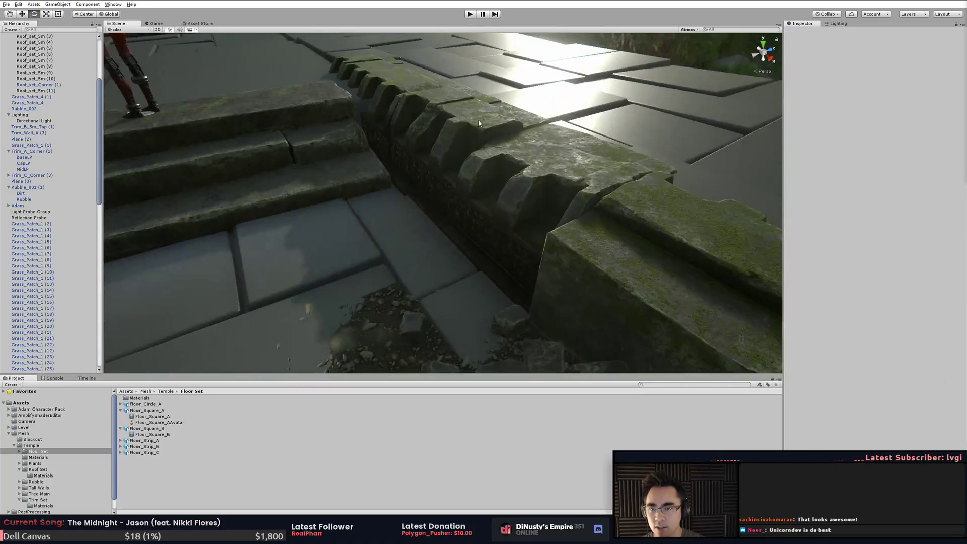
pyautogui.click(508, 143)
pyautogui.moveTo(434, 136); pyautogui.dragTo(422, 146)
pyautogui.click(466, 270)
pyautogui.keyDown('alt'); pyautogui.moveTo(466, 269); pyautogui.dragTo(581, 257); pyautogui.keyUp('alt')
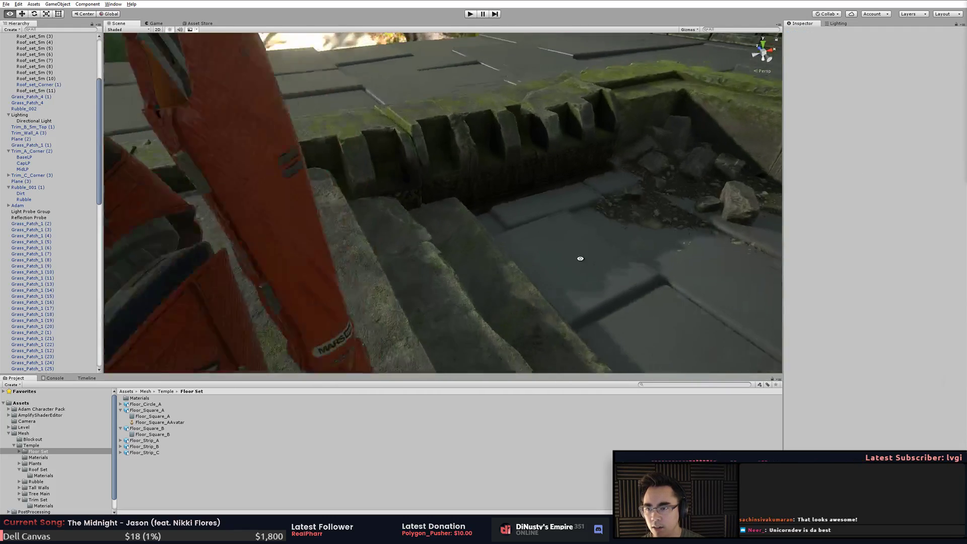
# - Try a copy of the top slab along the notched wall, rotated to 270° about Y with a Y scale of about 1.69
pyautogui.scroll(1, 581, 257)
pyautogui.keyDown('alt'); pyautogui.moveTo(358, 174); pyautogui.dragTo(218, 234); pyautogui.keyUp('alt')
pyautogui.click(357, 224)
pyautogui.press('r')
pyautogui.moveTo(316, 243); pyautogui.dragTo(404, 135)
pyautogui.press('w')
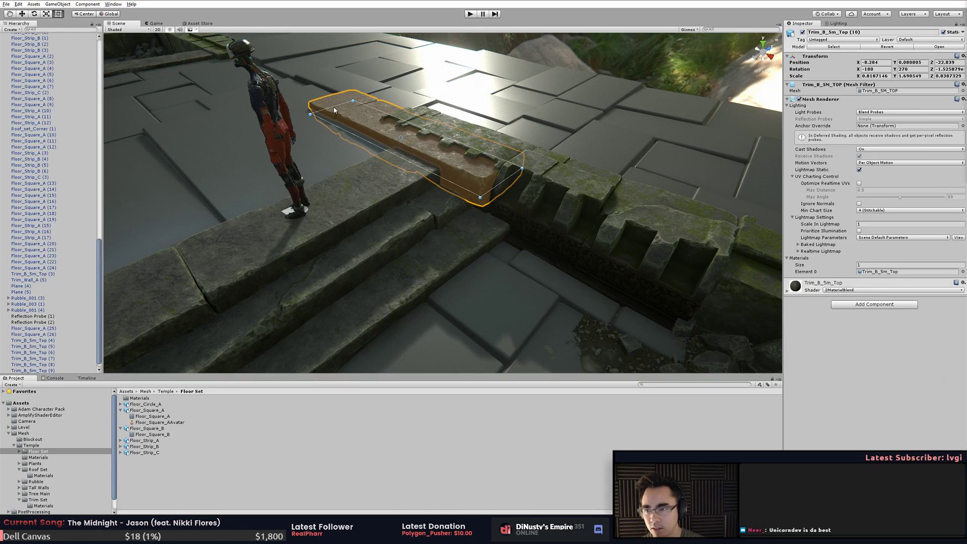
# - Raise the copied wall slab to Y 0.2082 and rescale it to about 2.876 in Y and 0.485 in Z
pyautogui.moveTo(471, 181)
pyautogui.keyDown('alt'); pyautogui.mouseDown()
pyautogui.moveTo(471, 171)
pyautogui.moveTo(476, 194)
pyautogui.mouseUp(); pyautogui.keyUp('alt')
pyautogui.moveTo(480, 147); pyautogui.dragTo(481, 136)
pyautogui.click(487, 115)
pyautogui.keyDown('alt'); pyautogui.moveTo(487, 115); pyautogui.dragTo(443, 151); pyautogui.keyUp('alt')
pyautogui.keyDown('alt'); pyautogui.moveTo(444, 151); pyautogui.dragTo(636, 167, button='right'); pyautogui.keyUp('alt')
pyautogui.keyDown('alt'); pyautogui.moveTo(637, 168); pyautogui.dragTo(590, 163); pyautogui.keyUp('alt')
pyautogui.click(418, 199)
pyautogui.click(560, 73)
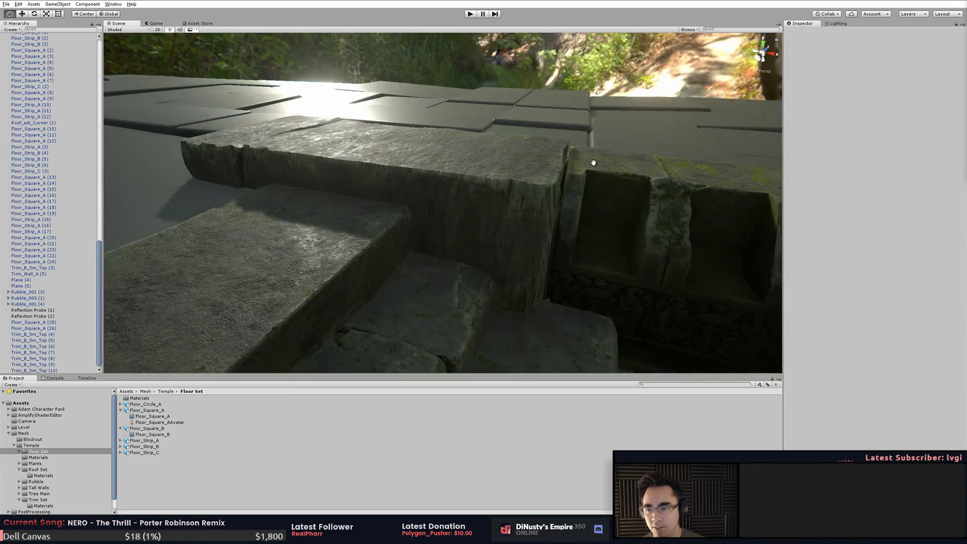
# - Inspect the copied slab on the notched wall from several angles and delete it
pyautogui.moveTo(589, 162); pyautogui.dragTo(617, 169, button='middle')
pyautogui.scroll(-3, 605, 169)
pyautogui.keyDown('alt'); pyautogui.moveTo(549, 183); pyautogui.dragTo(521, 194); pyautogui.keyUp('alt')
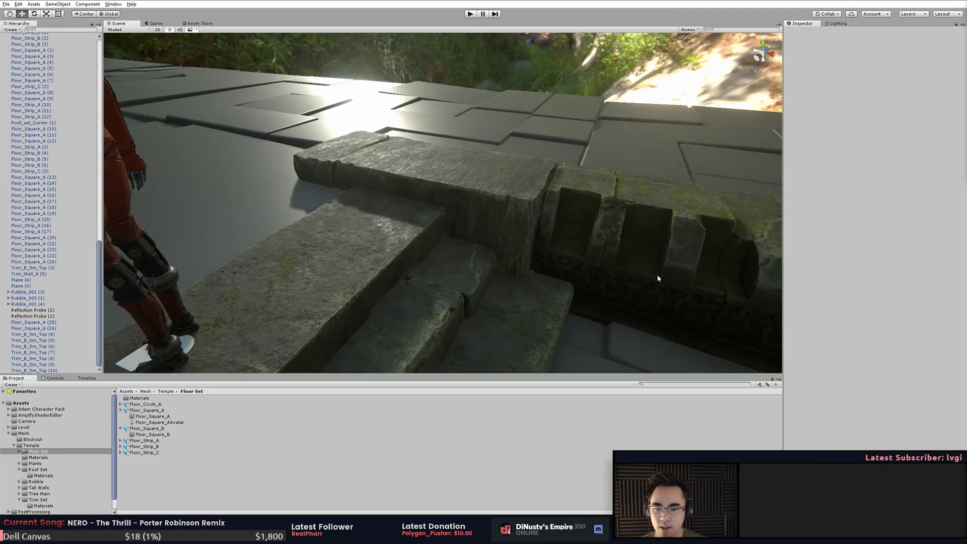
pyautogui.keyDown('alt'); pyautogui.moveTo(658, 275); pyautogui.dragTo(551, 220); pyautogui.keyUp('alt')
pyautogui.click(407, 192)
pyautogui.keyDown('alt'); pyautogui.moveTo(456, 221); pyautogui.dragTo(517, 232); pyautogui.keyUp('alt')
pyautogui.moveTo(516, 232); pyautogui.dragTo(508, 262, button='middle')
pyautogui.scroll(-3, 508, 261)
pyautogui.keyDown('alt'); pyautogui.moveTo(468, 264); pyautogui.dragTo(519, 219); pyautogui.keyUp('alt')
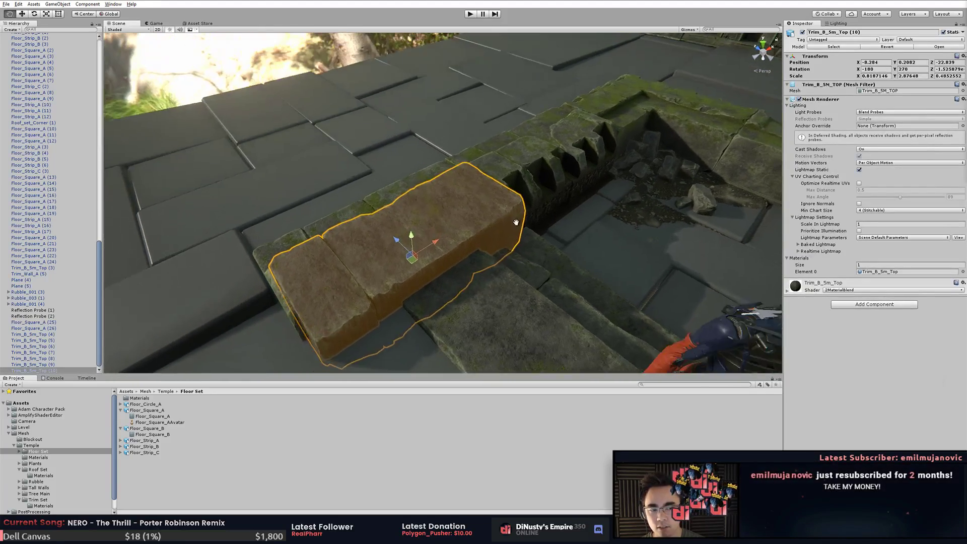
pyautogui.moveTo(518, 219); pyautogui.dragTo(498, 231, button='middle')
pyautogui.keyDown('alt'); pyautogui.moveTo(499, 231); pyautogui.dragTo(524, 235); pyautogui.keyUp('alt')
pyautogui.moveTo(525, 235); pyautogui.dragTo(508, 242, button='middle')
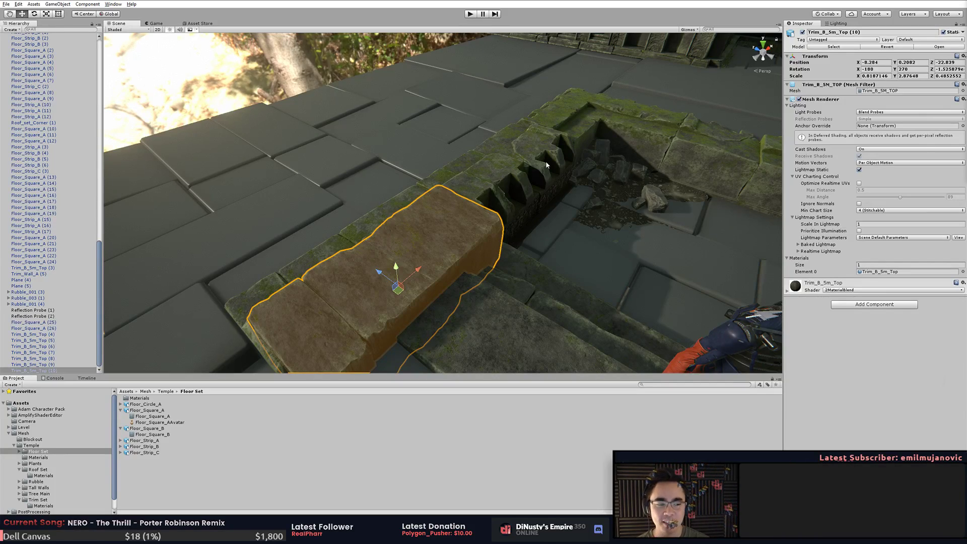
pyautogui.press('Delete')
pyautogui.moveTo(491, 219); pyautogui.dragTo(473, 207, button='middle')
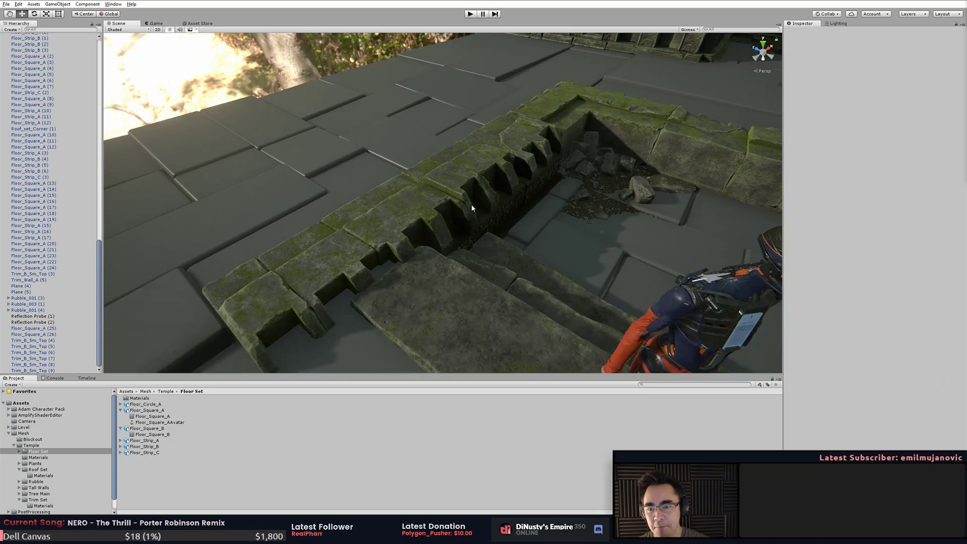
# - Undo the deletion, the copied wall slab and the rotation of the mossy wall trim
pyautogui.hotkey('ctrl', 'z')
pyautogui.hotkey('ctrl', 'z')
pyautogui.hotkey('ctrl', 'z')
pyautogui.hotkey('ctrl', 'z')
pyautogui.hotkey('ctrl', 'z')
pyautogui.hotkey('ctrl', 'z')
pyautogui.hotkey('ctrl', 'z')
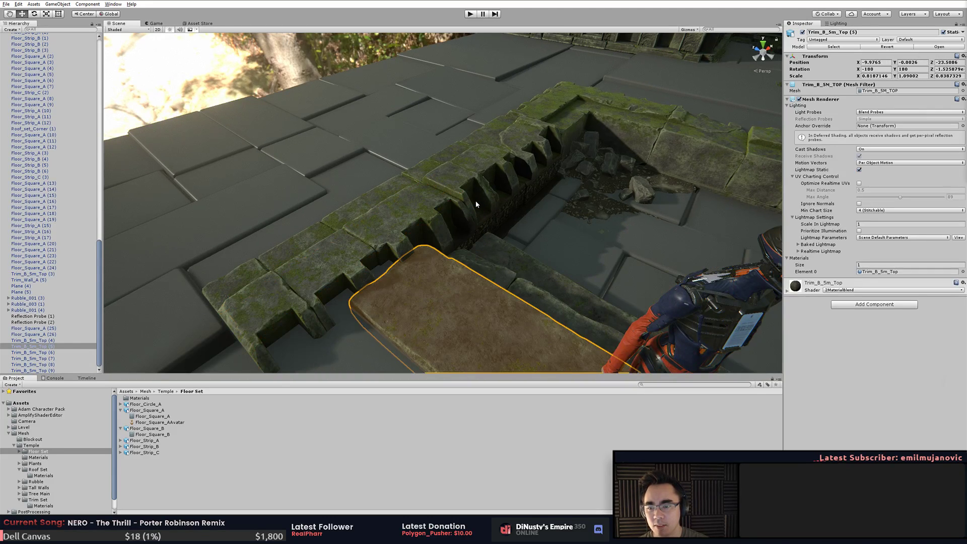
pyautogui.hotkey('ctrl', 'z')
pyautogui.hotkey('ctrl', 'z')
pyautogui.hotkey('ctrl', 'z')
pyautogui.hotkey('ctrl', 'z')
# - Widen the original middle slab, Trim_B_5m_Top (4), to a Z scale of about 0.86 and move it to X -9.678
pyautogui.keyDown('alt'); pyautogui.moveTo(645, 234); pyautogui.dragTo(378, 186); pyautogui.keyUp('alt')
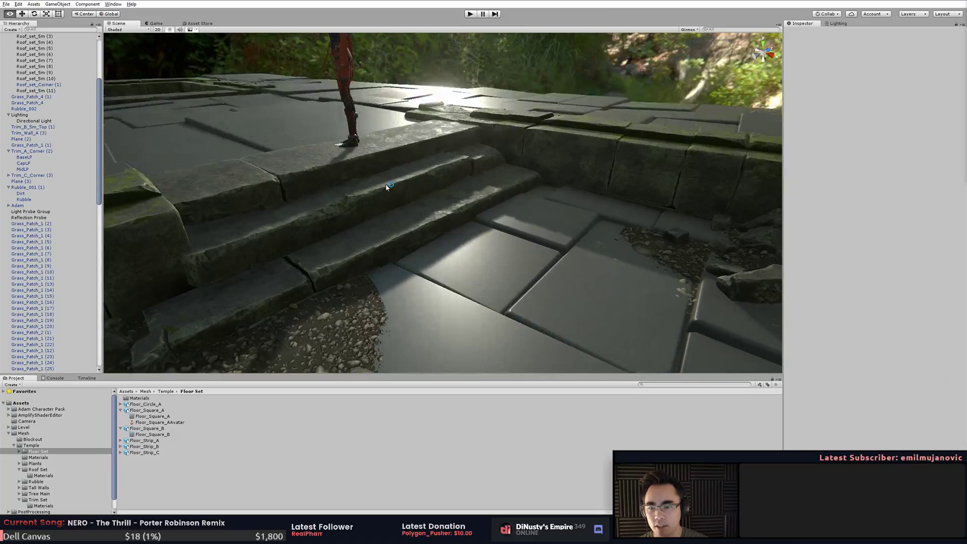
pyautogui.keyDown('alt'); pyautogui.moveTo(442, 187); pyautogui.dragTo(464, 215); pyautogui.keyUp('alt')
pyautogui.click(463, 215)
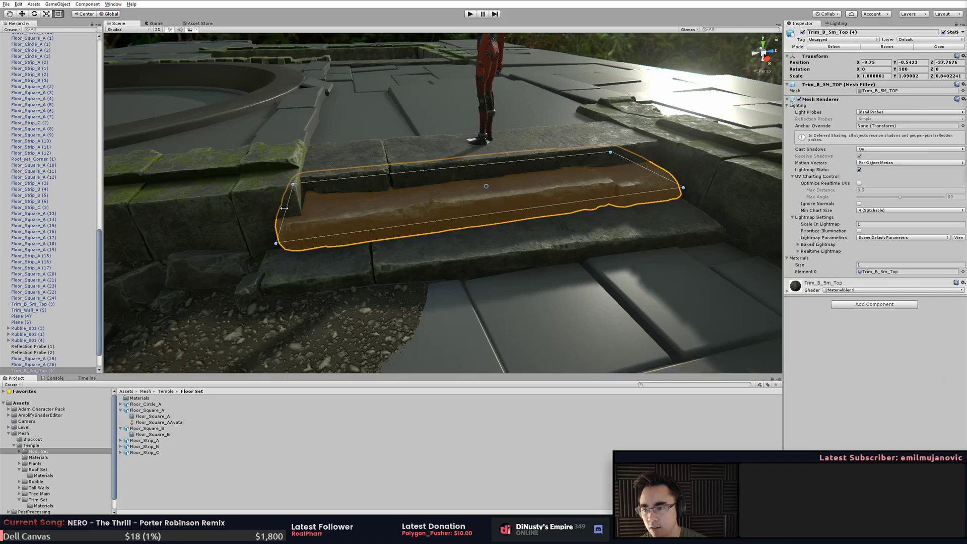
pyautogui.keyDown('alt'); pyautogui.moveTo(287, 211); pyautogui.dragTo(434, 185); pyautogui.keyUp('alt')
pyautogui.press('w')
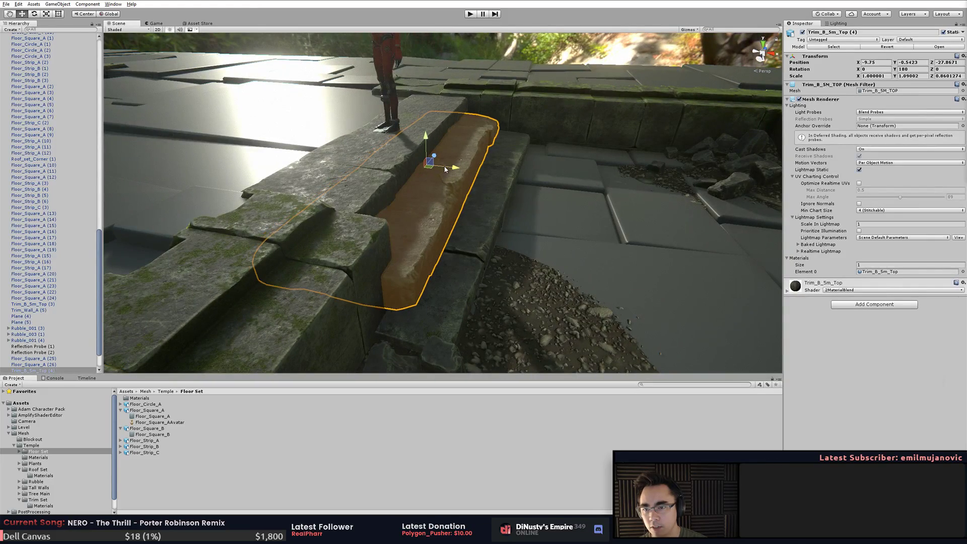
pyautogui.keyDown('alt'); pyautogui.moveTo(582, 214); pyautogui.dragTo(464, 192); pyautogui.keyUp('alt')
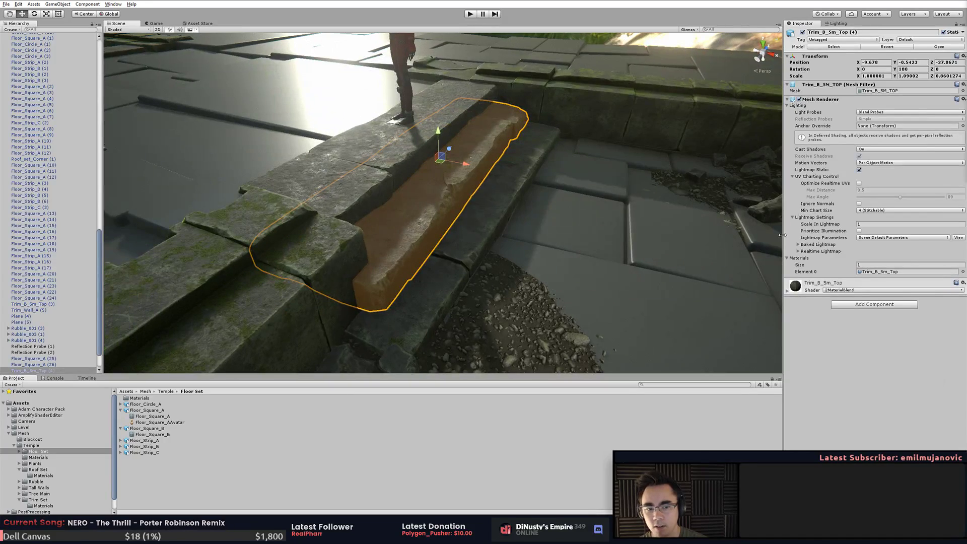
# - Undo a trial Y scale of 1 on the original middle slab and set its Z scale to 1
pyautogui.click(907, 76)
pyautogui.write('1')
pyautogui.keyDown('alt'); pyautogui.moveTo(665, 166); pyautogui.dragTo(715, 184); pyautogui.keyUp('alt')
pyautogui.hotkey('ctrl', 'z')
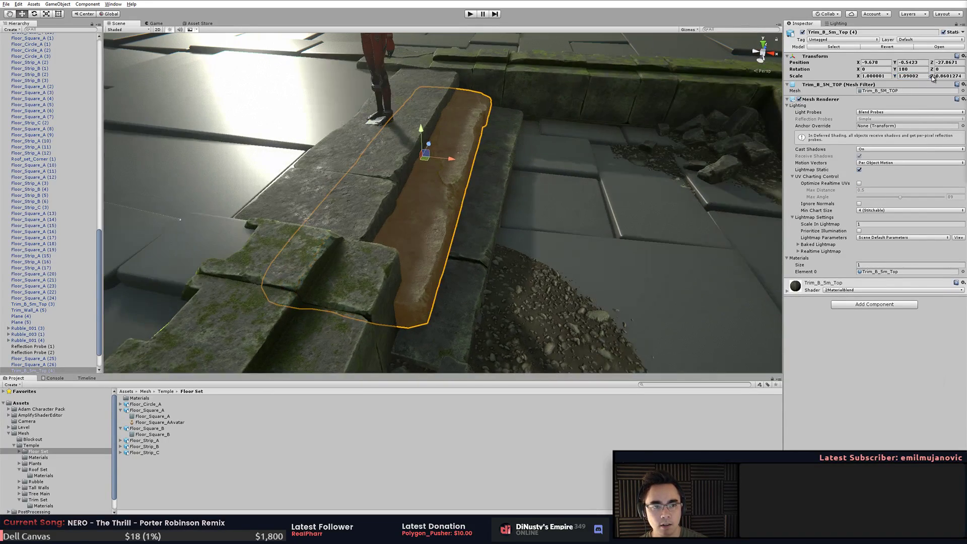
pyautogui.write('1')
pyautogui.click(650, 196)
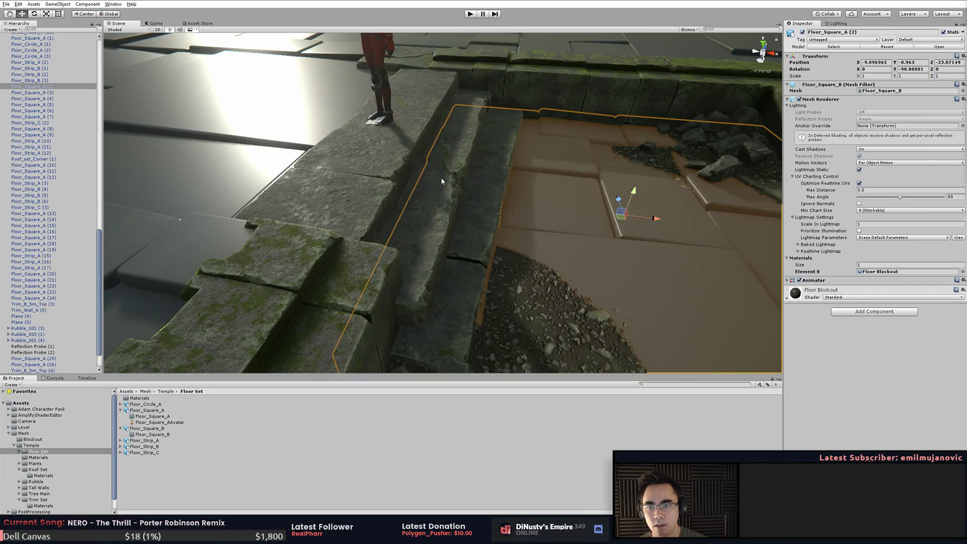
# - Undo the last scale edits on the middle slab, Trim_B_5m_Top (4), deselect it and check the stone steps
pyautogui.hotkey('ctrl', 'z')
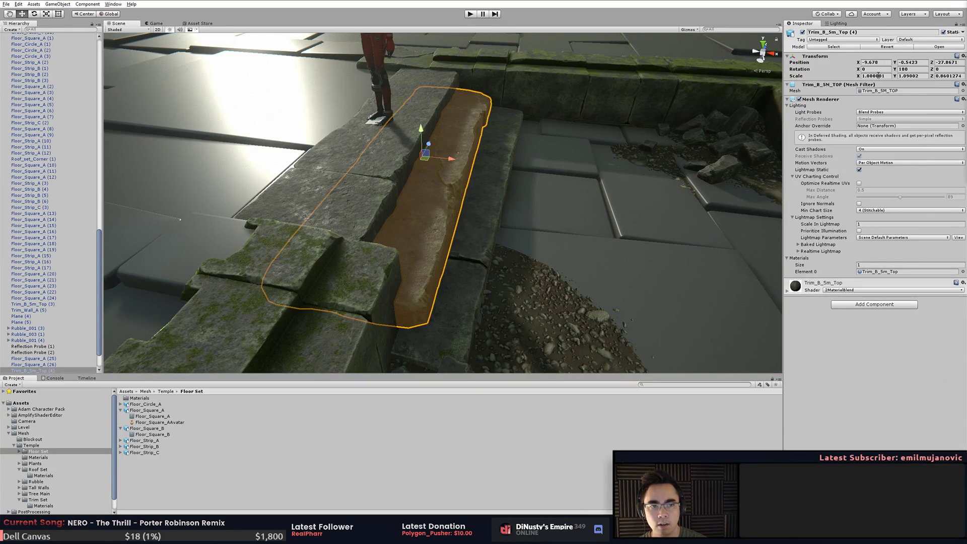
pyautogui.click(565, 195)
pyautogui.hotkey('ctrl', 'z')
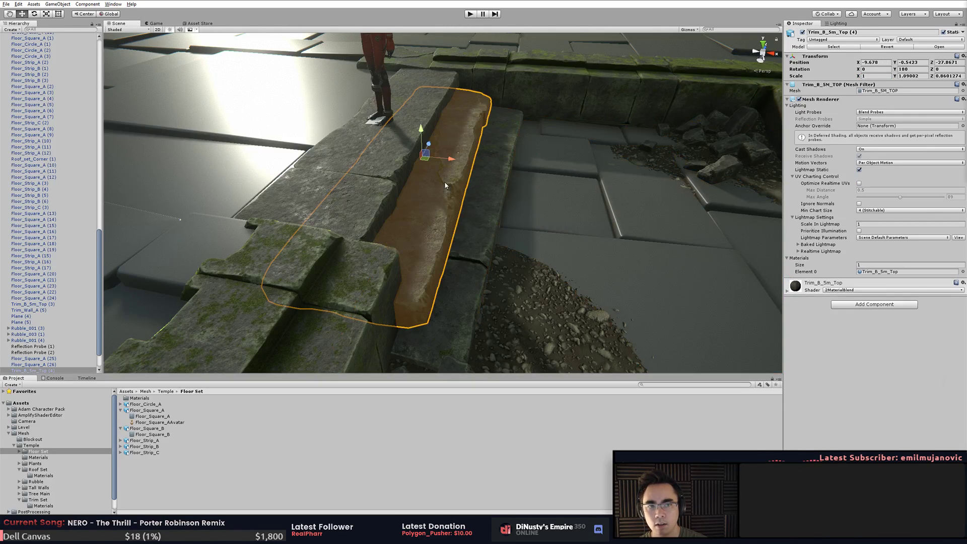
pyautogui.moveTo(449, 160); pyautogui.dragTo(478, 186)
pyautogui.click(499, 214)
pyautogui.click(497, 216)
pyautogui.click(566, 206)
pyautogui.keyDown('alt'); pyautogui.moveTo(566, 212); pyautogui.dragTo(336, 171); pyautogui.keyUp('alt')
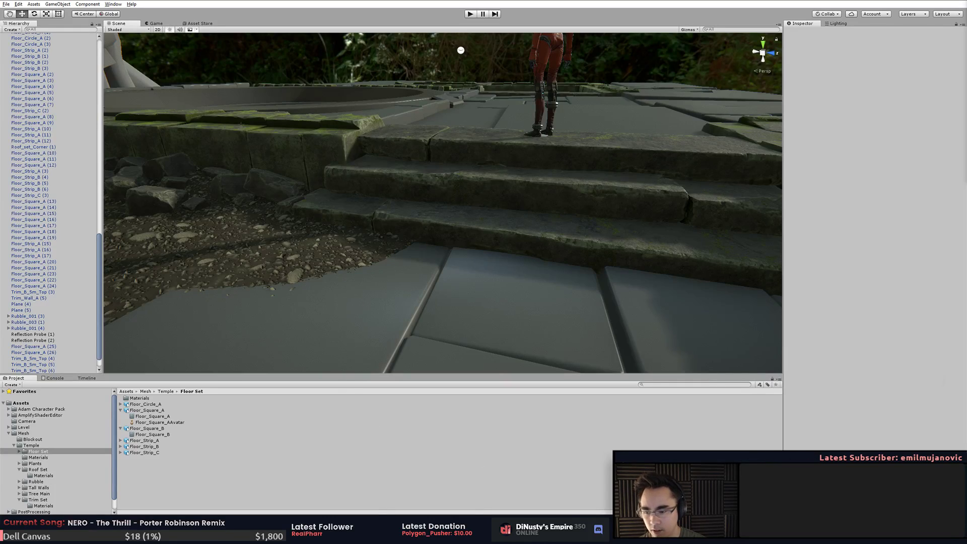
# - Check the Floor_Square_B mesh asset and the steps, switch to Modo and examine the Floor_Square_A tile mesh
pyautogui.click(143, 434)
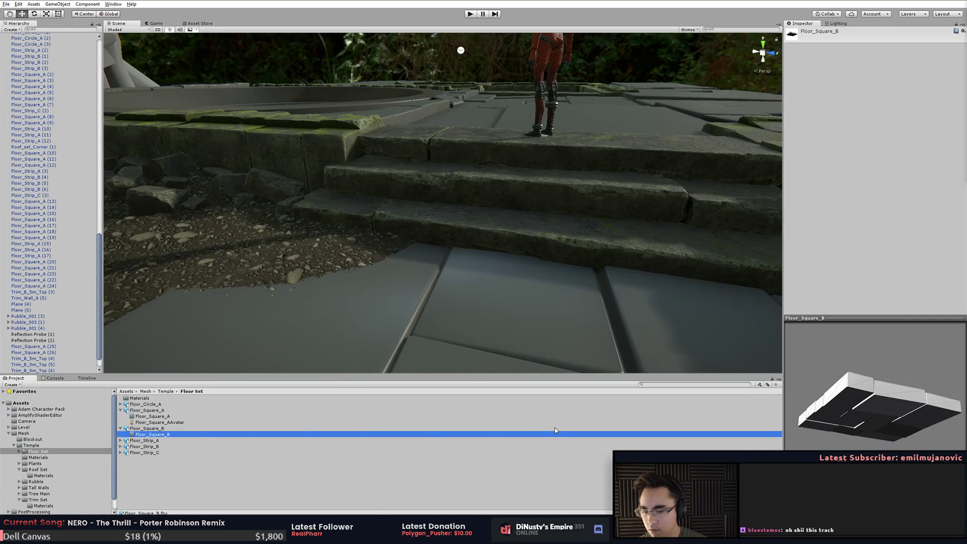
pyautogui.keyDown('alt'); pyautogui.moveTo(619, 363); pyautogui.dragTo(392, 177); pyautogui.keyUp('alt')
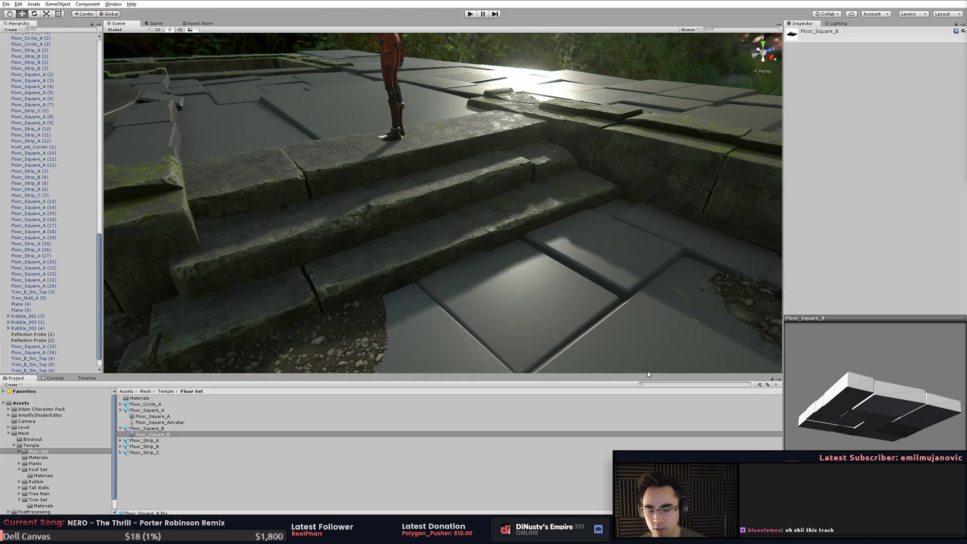
pyautogui.hotkey('alt', 'Tab')
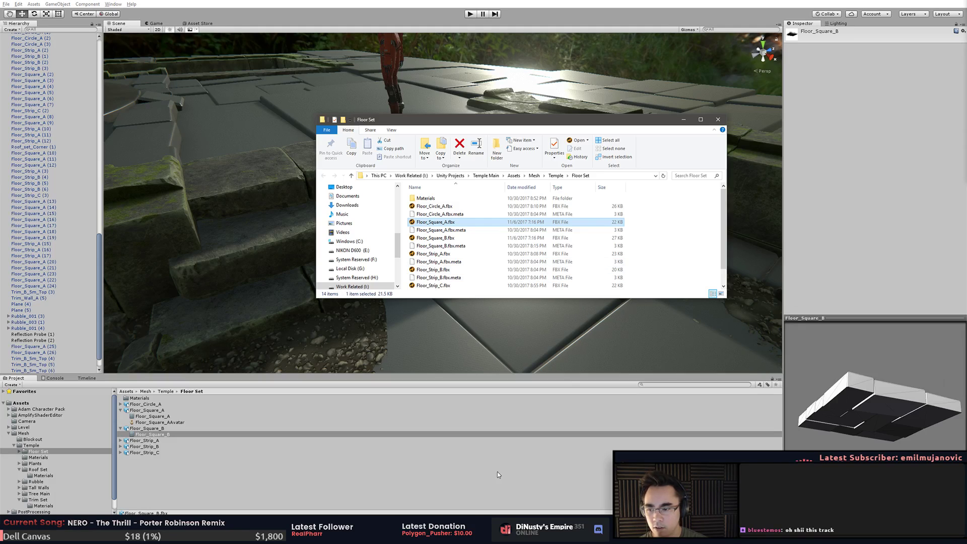
pyautogui.hotkey('alt', 'Tab')
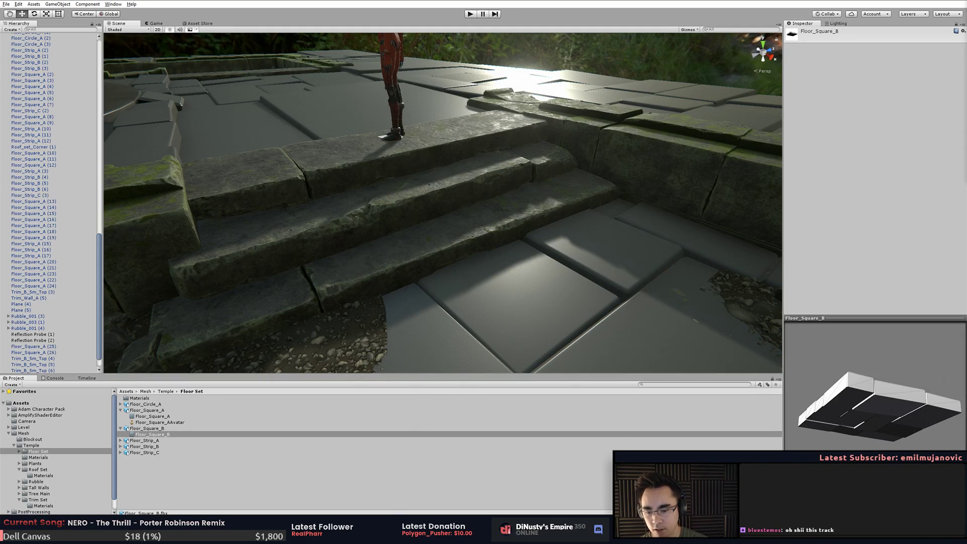
pyautogui.hotkey('alt', 'Tab')
pyautogui.click(427, 427)
pyautogui.keyDown('alt'); pyautogui.moveTo(428, 428); pyautogui.dragTo(442, 407); pyautogui.keyUp('alt')
pyautogui.keyDown('ctrl'); pyautogui.keyDown('alt'); pyautogui.moveTo(443, 407); pyautogui.dragTo(460, 395); pyautogui.keyUp('alt'); pyautogui.keyUp('ctrl')
pyautogui.scroll(3, 474, 418)
pyautogui.press('a')
pyautogui.scroll(2, 476, 415)
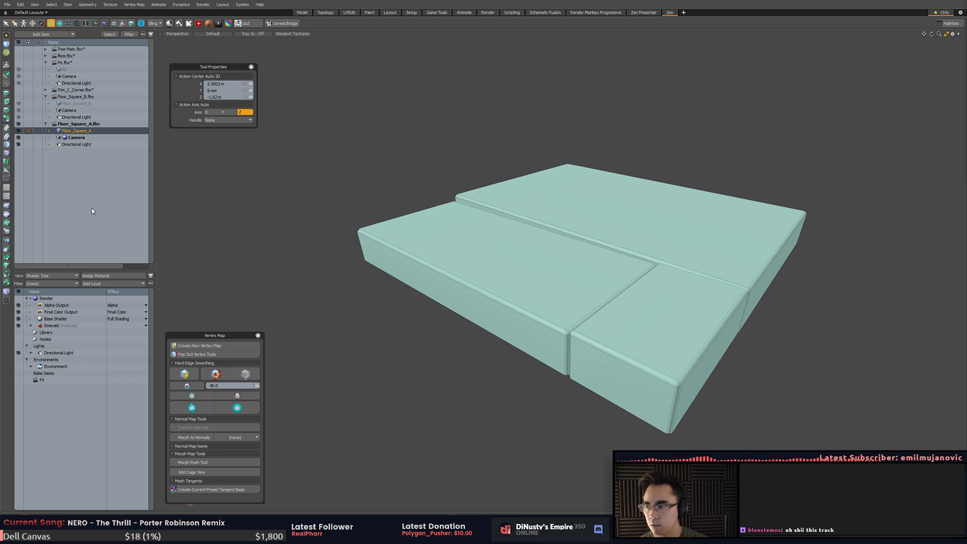
# - Create a new empty scene and add a sphere mesh to it
pyautogui.hotkey('ctrl', 'n')
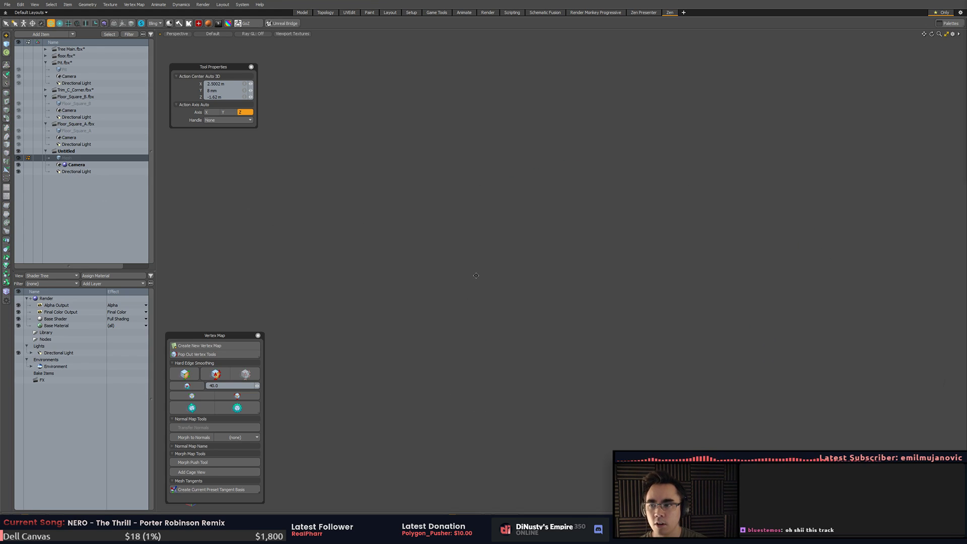
pyautogui.hotkey('ctrl', 'v')
pyautogui.click(521, 257)
pyautogui.hotkey('ctrl', '3')
pyautogui.click(523, 293)
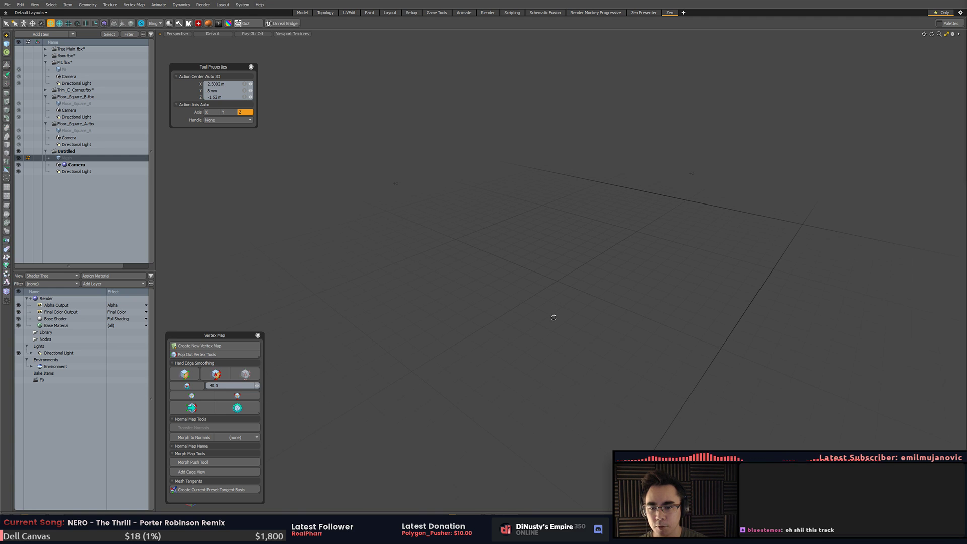
pyautogui.keyDown('ctrl'); pyautogui.keyDown('alt'); pyautogui.moveTo(587, 311); pyautogui.dragTo(601, 332); pyautogui.keyUp('alt'); pyautogui.keyUp('ctrl')
pyautogui.keyDown('alt'); pyautogui.keyDown('shift'); pyautogui.moveTo(601, 332); pyautogui.dragTo(600, 341); pyautogui.keyUp('shift'); pyautogui.keyUp('alt')
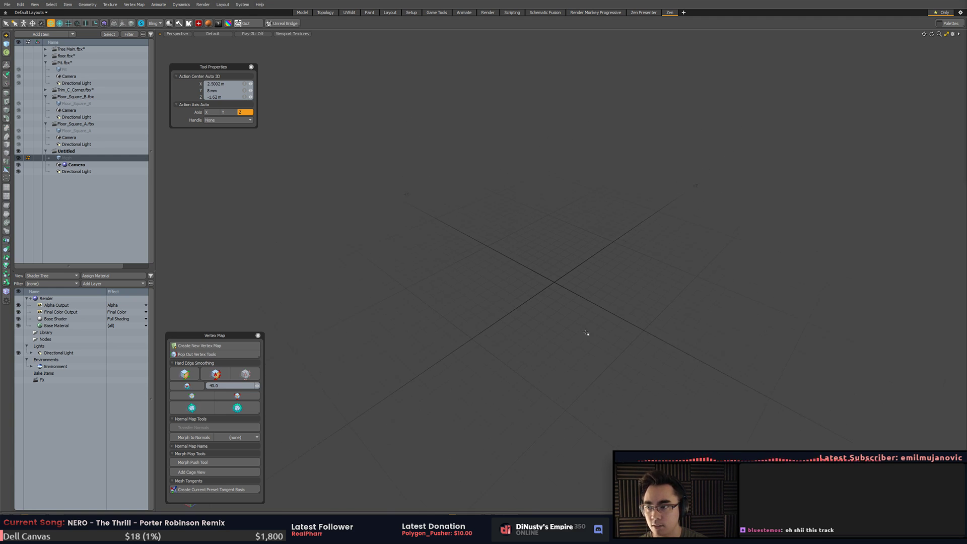
pyautogui.click(6, 46)
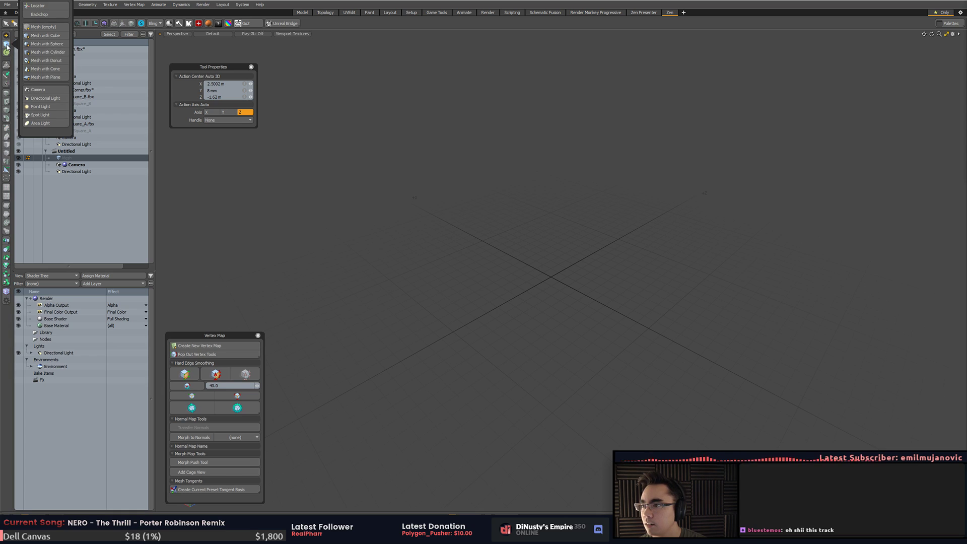
pyautogui.click(41, 44)
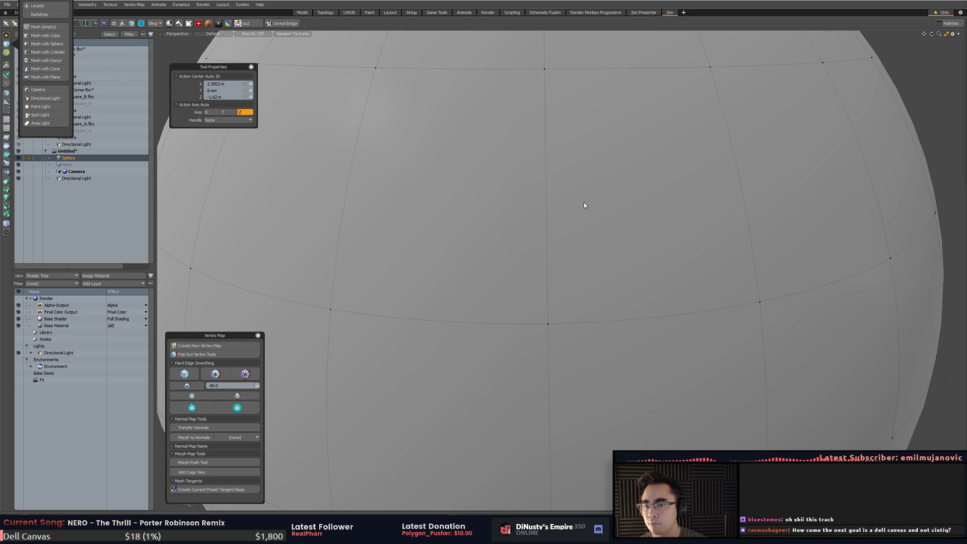
# - Fit the sphere in view and scale the whole mesh down
pyautogui.click(539, 191)
pyautogui.doubleClick(539, 191)
pyautogui.press('a')
pyautogui.press('Tab')
pyautogui.keyDown('alt'); pyautogui.moveTo(597, 207); pyautogui.dragTo(433, 288); pyautogui.keyUp('alt')
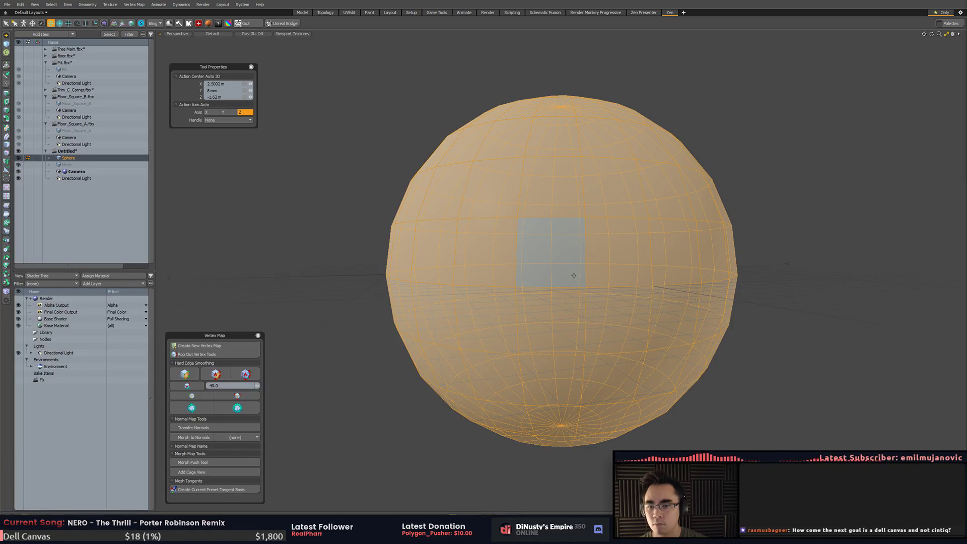
pyautogui.press('r')
pyautogui.moveTo(575, 274); pyautogui.dragTo(615, 363)
pyautogui.scroll(5, 544, 292)
pyautogui.press('q')
# - Select a polygon on the sphere's side and set up a Soft Selection falloff with a 319 mm radius
pyautogui.click(615, 363)
pyautogui.click(546, 260)
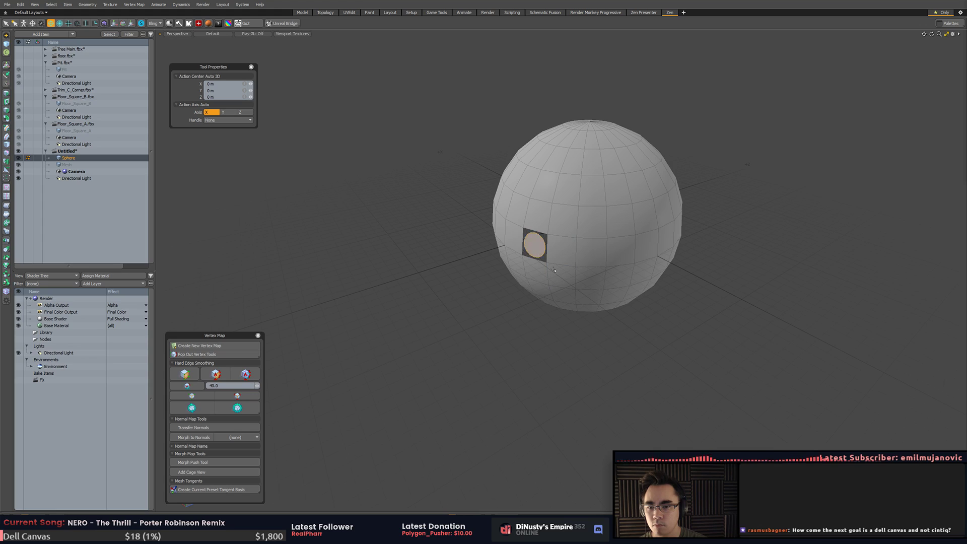
pyautogui.doubleClick(587, 277)
pyautogui.keyDown('alt'); pyautogui.moveTo(586, 277); pyautogui.dragTo(538, 257); pyautogui.keyUp('alt')
pyautogui.click(511, 229)
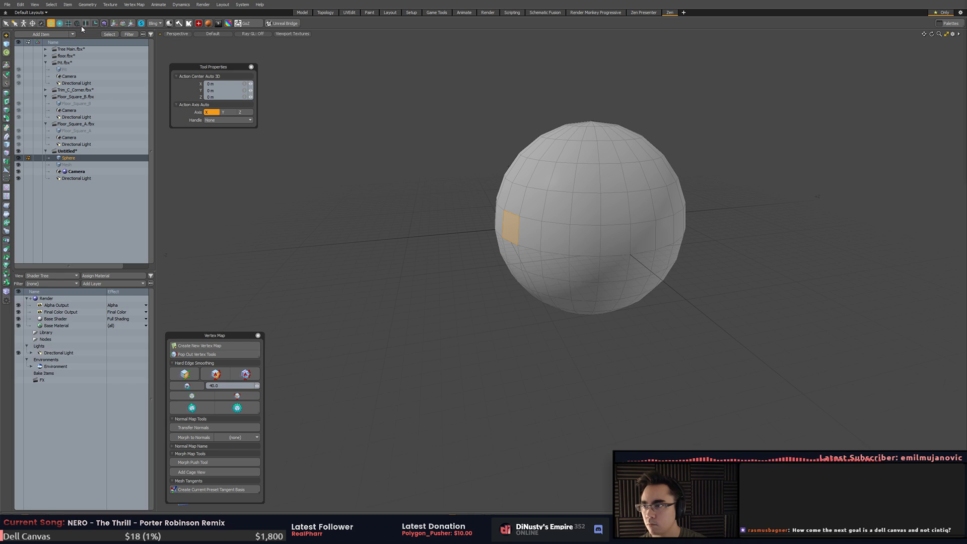
pyautogui.click(60, 23)
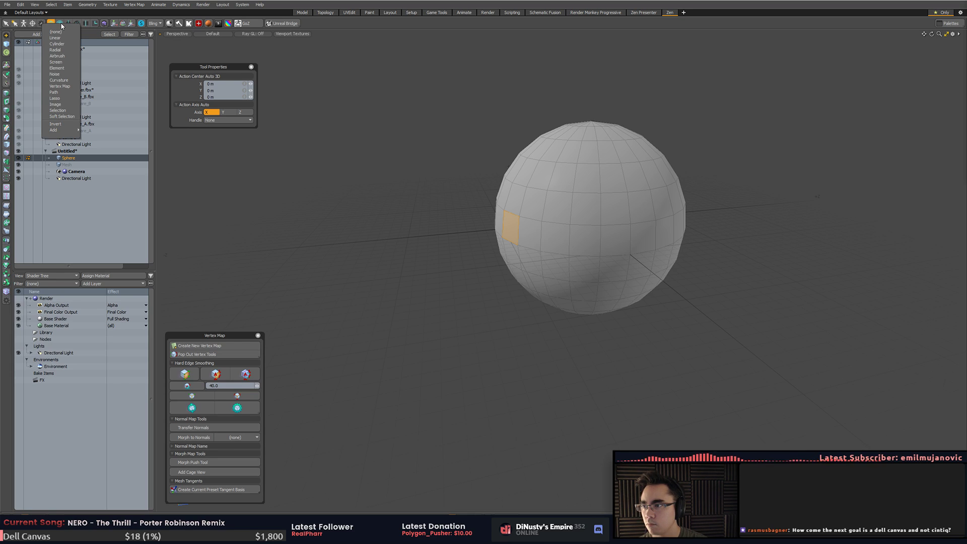
pyautogui.click(66, 116)
pyautogui.moveTo(251, 136); pyautogui.dragTo(254, 136)
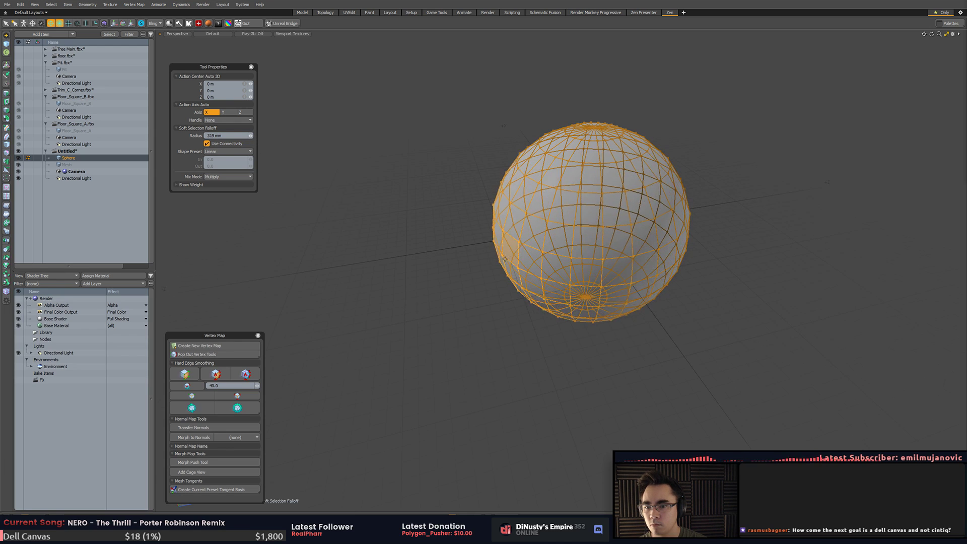
# - Move several side polygons of the sphere one after another with the soft falloff to deform it into an irregular stone
pyautogui.press('w')
pyautogui.moveTo(499, 210); pyautogui.dragTo(592, 292)
pyautogui.press('q')
pyautogui.click(616, 239)
pyautogui.click(513, 273)
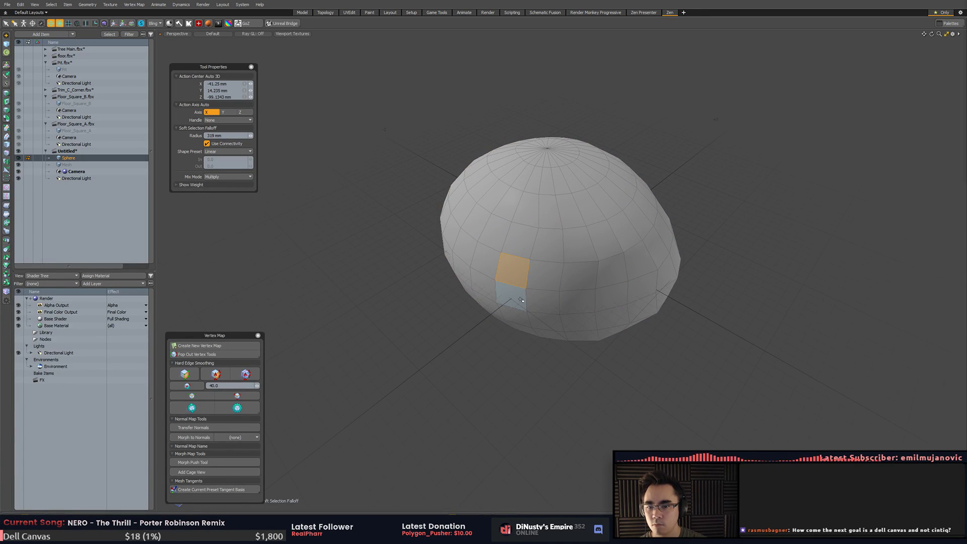
pyautogui.press('w')
pyautogui.moveTo(513, 271); pyautogui.dragTo(599, 206)
pyautogui.press('q')
pyautogui.click(636, 240)
pyautogui.press('w')
pyautogui.press('q')
pyautogui.keyDown('alt'); pyautogui.moveTo(654, 255); pyautogui.dragTo(570, 270); pyautogui.keyUp('alt')
# - Reduce the soft selection radius to 208 mm and reshape further areas of the stone
pyautogui.click(569, 220)
pyautogui.press('w')
pyautogui.press('space')
pyautogui.press('w')
pyautogui.moveTo(251, 221); pyautogui.dragTo(198, 221)
pyautogui.keyDown('alt'); pyautogui.moveTo(509, 194); pyautogui.dragTo(593, 220); pyautogui.keyUp('alt')
pyautogui.press('w')
pyautogui.press('q')
# - Select the whole stone, place a duplicate beside the original and rotate the copy
pyautogui.doubleClick(407, 185)
pyautogui.scroll(-3, 407, 186)
pyautogui.keyDown('alt'); pyautogui.moveTo(407, 185); pyautogui.dragTo(517, 216); pyautogui.keyUp('alt')
pyautogui.press('w')
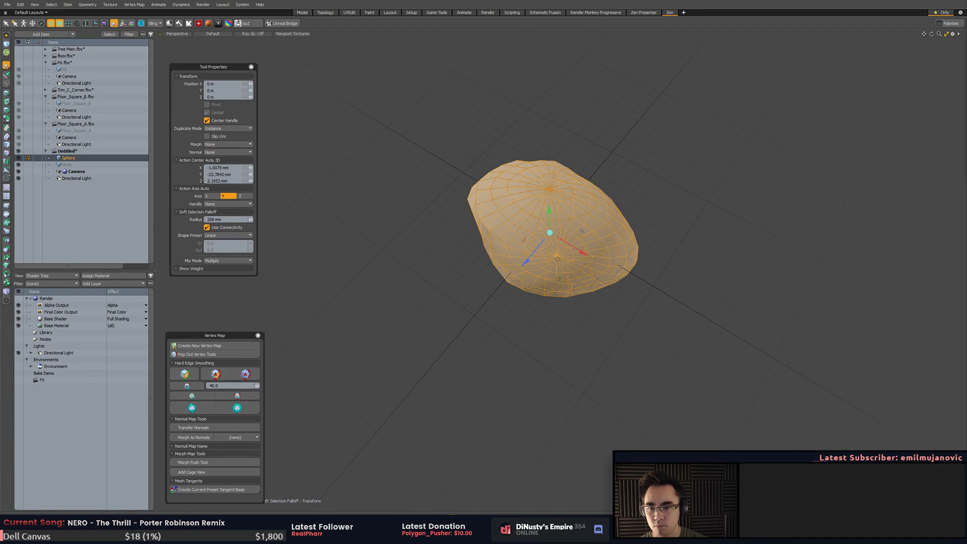
pyautogui.keyDown('alt'); pyautogui.moveTo(552, 246); pyautogui.dragTo(529, 272); pyautogui.keyUp('alt')
pyautogui.keyDown('shift'); pyautogui.moveTo(547, 316); pyautogui.dragTo(514, 385); pyautogui.keyUp('shift')
pyautogui.press('e')
pyautogui.keyDown('alt'); pyautogui.moveTo(513, 385); pyautogui.dragTo(472, 343); pyautogui.keyUp('alt')
# - Reshape the duplicate stone by moving its outer side vertices and lowering its top vertices about 41 mm
pyautogui.press('1')
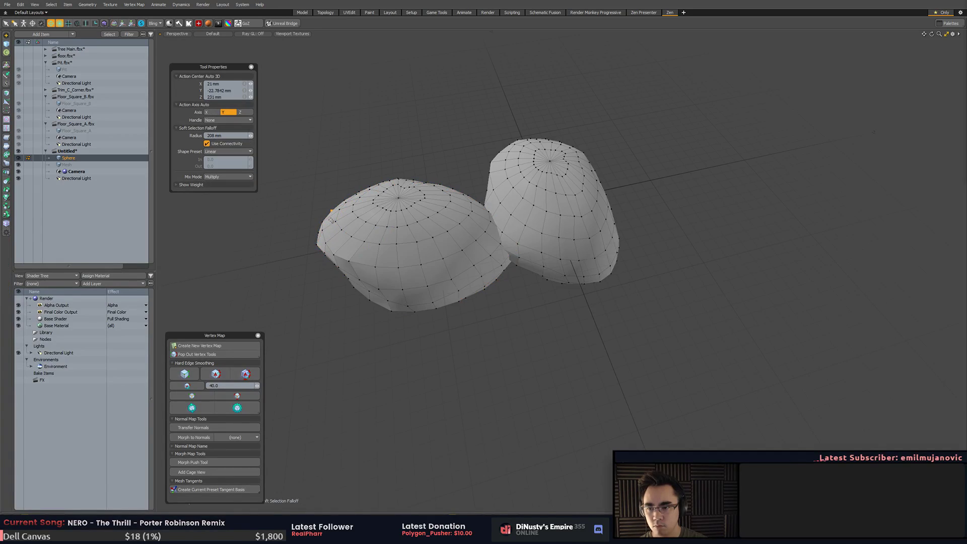
pyautogui.press('w')
pyautogui.keyDown('alt'); pyautogui.moveTo(348, 248); pyautogui.dragTo(333, 191); pyautogui.keyUp('alt')
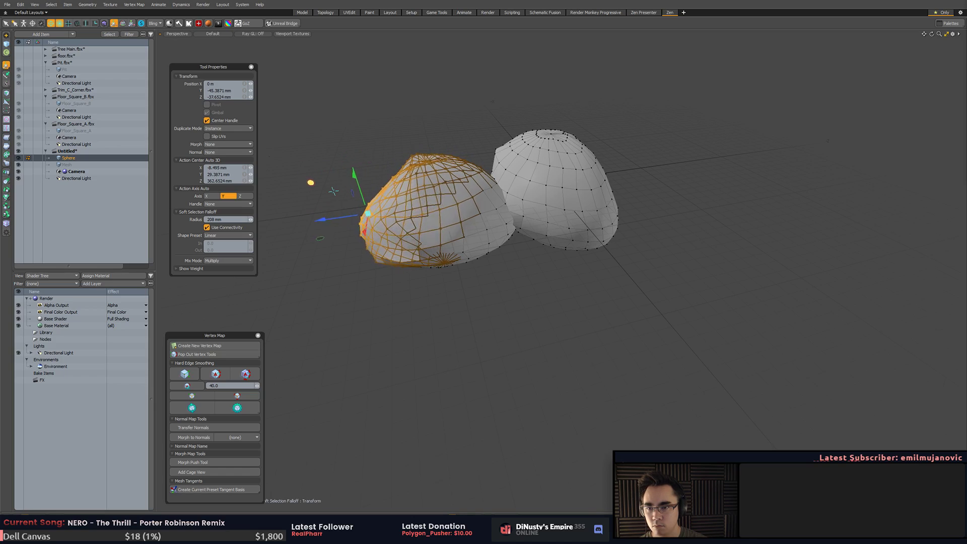
pyautogui.press('space')
pyautogui.click(436, 162)
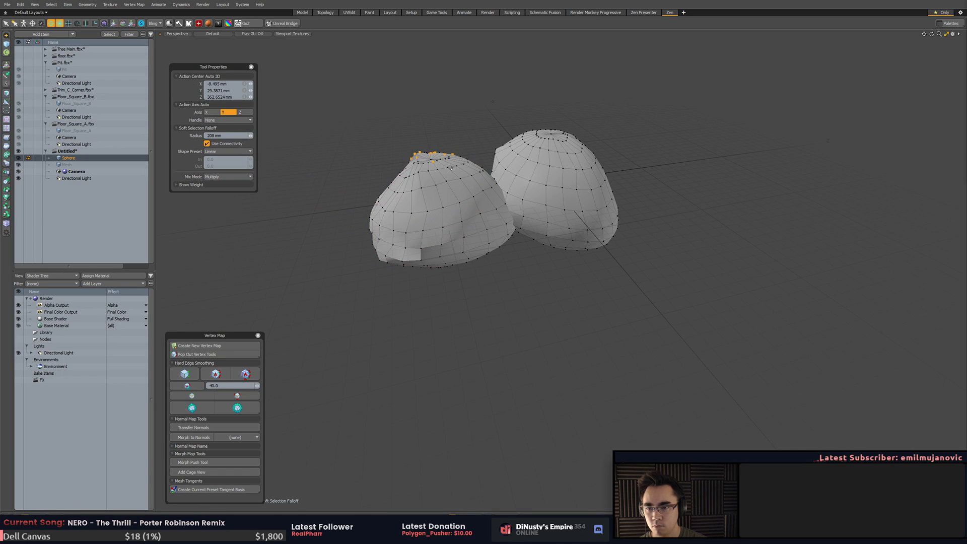
pyautogui.press('w')
pyautogui.keyDown('alt'); pyautogui.moveTo(433, 150); pyautogui.dragTo(440, 123); pyautogui.keyUp('alt')
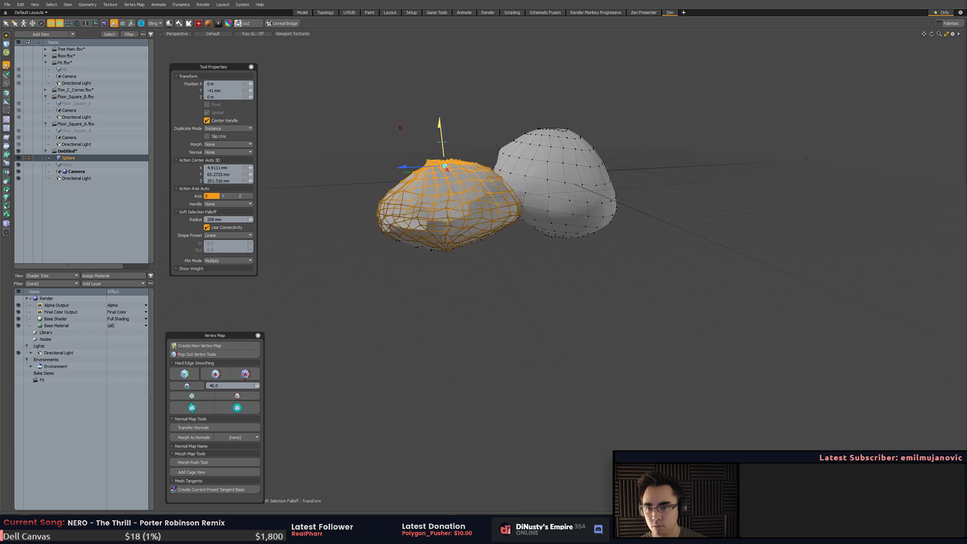
pyautogui.press('space')
# - Separate a single polygon from the second stone's side as its own piece, well away from both stones
pyautogui.press('3')
pyautogui.doubleClick(475, 239)
pyautogui.keyDown('alt'); pyautogui.moveTo(475, 240); pyautogui.dragTo(483, 272); pyautogui.keyUp('alt')
pyautogui.press('1')
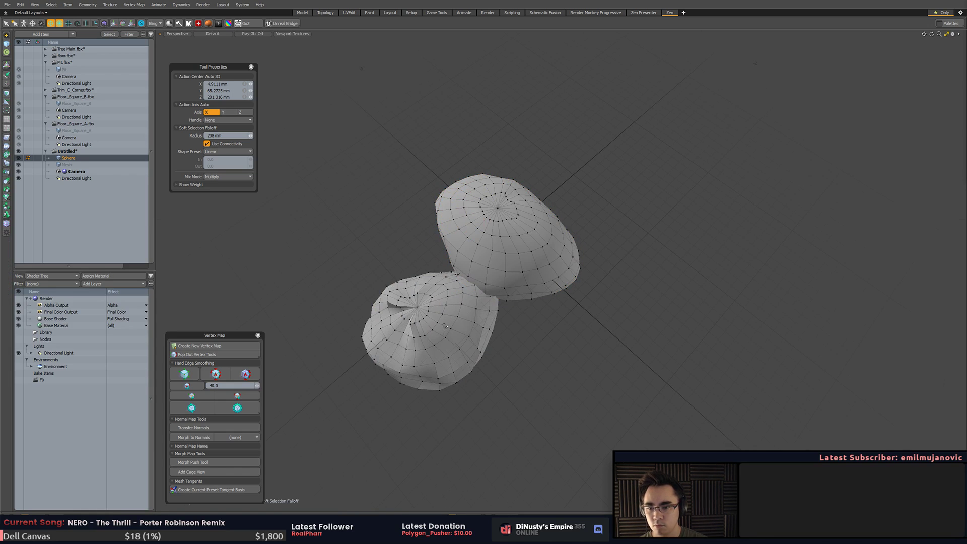
pyautogui.press('3')
pyautogui.doubleClick(499, 260)
pyautogui.keyDown('shift'); pyautogui.doubleClick(448, 320); pyautogui.keyUp('shift')
pyautogui.moveTo(447, 321); pyautogui.dragTo(416, 319)
pyautogui.press('w')
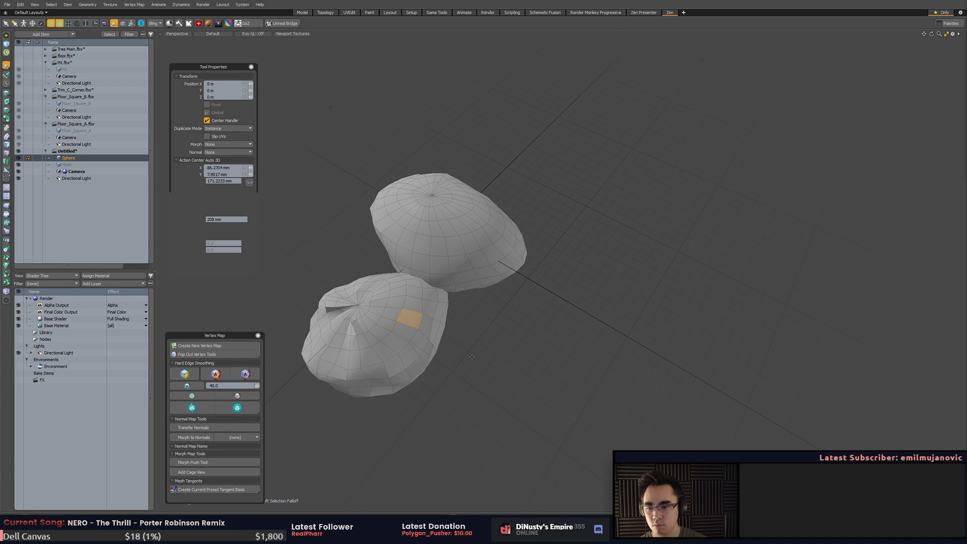
pyautogui.keyDown('alt'); pyautogui.moveTo(473, 328); pyautogui.dragTo(418, 288); pyautogui.keyUp('alt')
pyautogui.keyDown('alt'); pyautogui.moveTo(739, 180); pyautogui.dragTo(564, 179); pyautogui.keyUp('alt')
pyautogui.press('space')
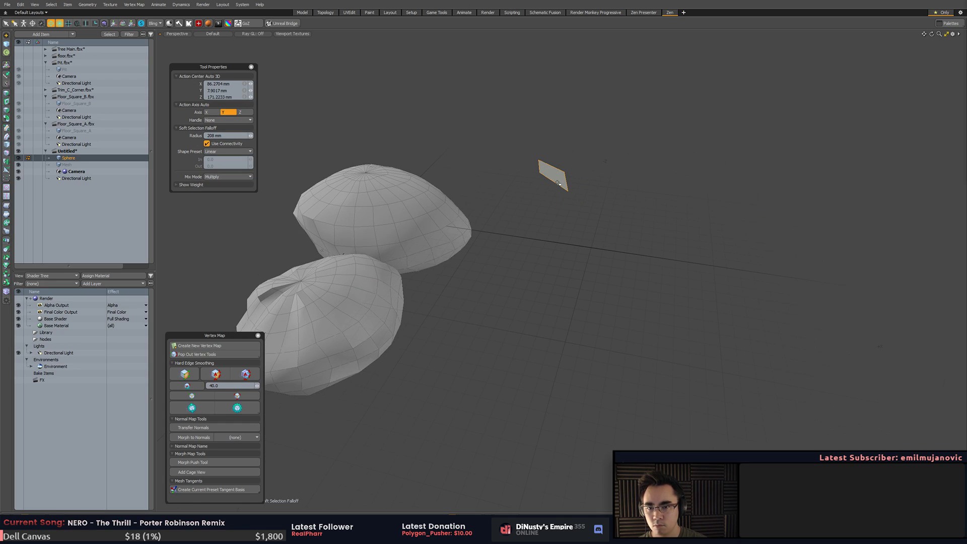
# - Clear the soft selection falloff, flip the separate polygon and frame it in view
pyautogui.press('Escape')
pyautogui.click(434, 153)
pyautogui.keyDown('alt'); pyautogui.moveTo(433, 153); pyautogui.dragTo(516, 191); pyautogui.keyUp('alt')
pyautogui.press('r')
pyautogui.press('b')
pyautogui.press('space')
pyautogui.press('f')
pyautogui.moveTo(516, 252)
pyautogui.keyDown('alt'); pyautogui.mouseDown()
pyautogui.moveTo(488, 102)
pyautogui.moveTo(511, 159)
pyautogui.mouseUp(); pyautogui.keyUp('alt')
pyautogui.hotkey('shift', 'a')
# - Select vertices of the separate polygon and move them to reshape the quad
pyautogui.press('1')
pyautogui.moveTo(449, 80)
pyautogui.mouseDown(button='right')
pyautogui.moveTo(379, 157)
pyautogui.moveTo(463, 114)
pyautogui.mouseUp(button='right')
pyautogui.press('w')
pyautogui.moveTo(441, 103); pyautogui.dragTo(450, 236)
pyautogui.scroll(-4, 495, 242)
pyautogui.press('space')
# - Flatten the quad, bevel it into a solid block and scale one face to taper the sides
pyautogui.press('3')
pyautogui.press('r')
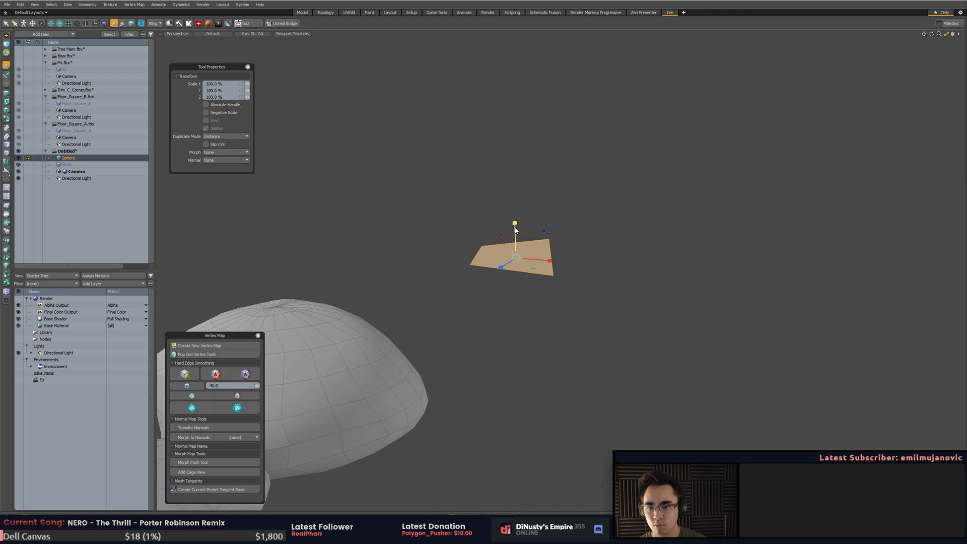
pyautogui.press('space')
pyautogui.keyDown('alt'); pyautogui.moveTo(521, 242); pyautogui.dragTo(537, 298); pyautogui.keyUp('alt')
pyautogui.press('b')
pyautogui.press('space')
pyautogui.click(533, 283)
pyautogui.press('r')
pyautogui.moveTo(515, 258); pyautogui.dragTo(555, 261)
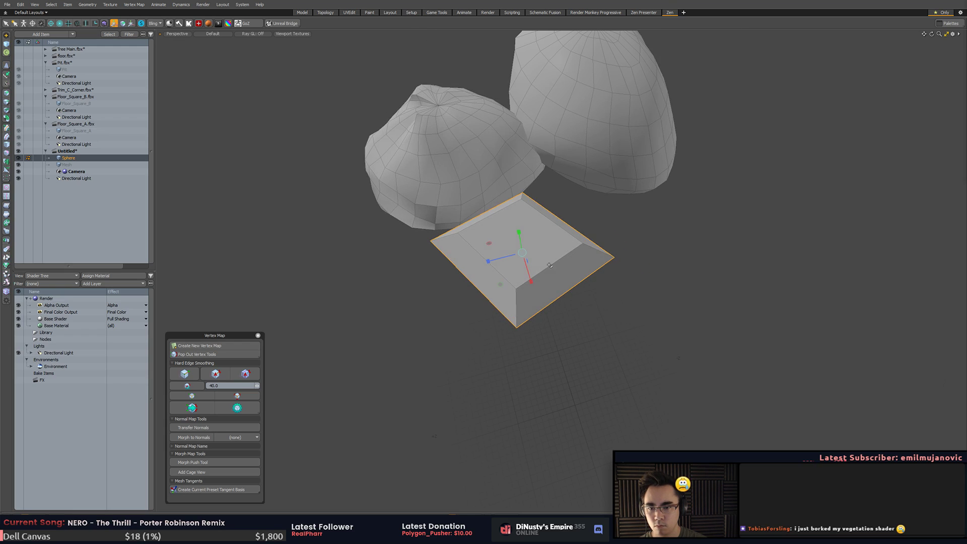
# - Loop Slice the tapered block at 50% and pull a corner polygon outward about 17 mm in X and 9 mm in Z
pyautogui.hotkey('alt', 'c')
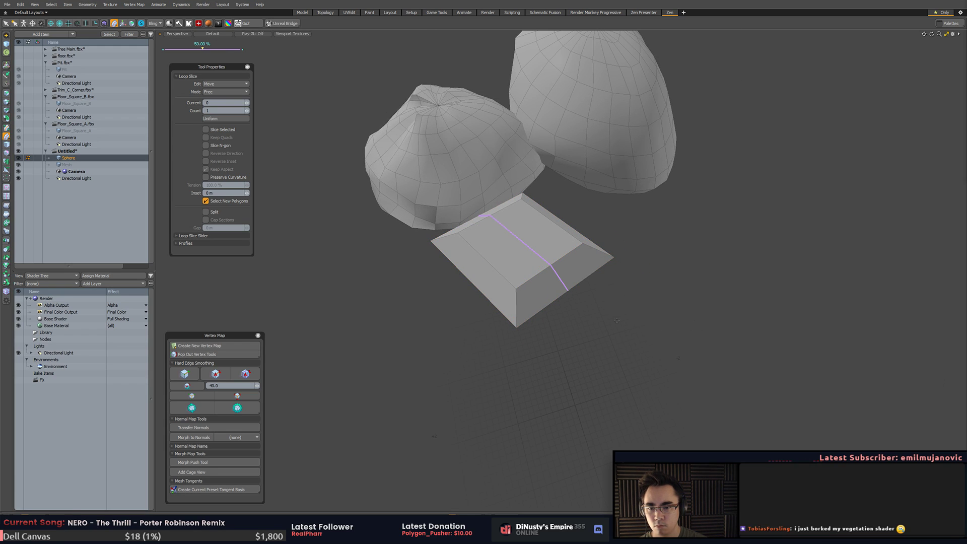
pyautogui.press('space')
pyautogui.click(538, 296)
pyautogui.press('w')
pyautogui.keyDown('alt'); pyautogui.moveTo(538, 299); pyautogui.dragTo(522, 406); pyautogui.keyUp('alt')
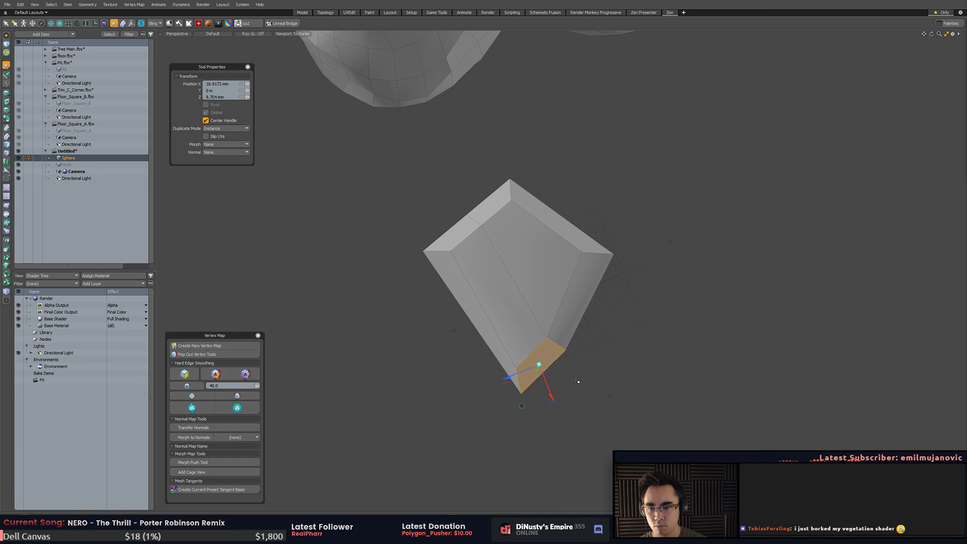
pyautogui.press('space')
# - Add a crosswise Loop Slice near the block's pulled-out end and adjust the large-face polygon beside that end
pyautogui.press('2')
pyautogui.click(455, 298)
pyautogui.hotkey('alt', 'c')
pyautogui.moveTo(473, 302); pyautogui.dragTo(491, 328)
pyautogui.press('space')
pyautogui.press('3')
pyautogui.click(517, 339)
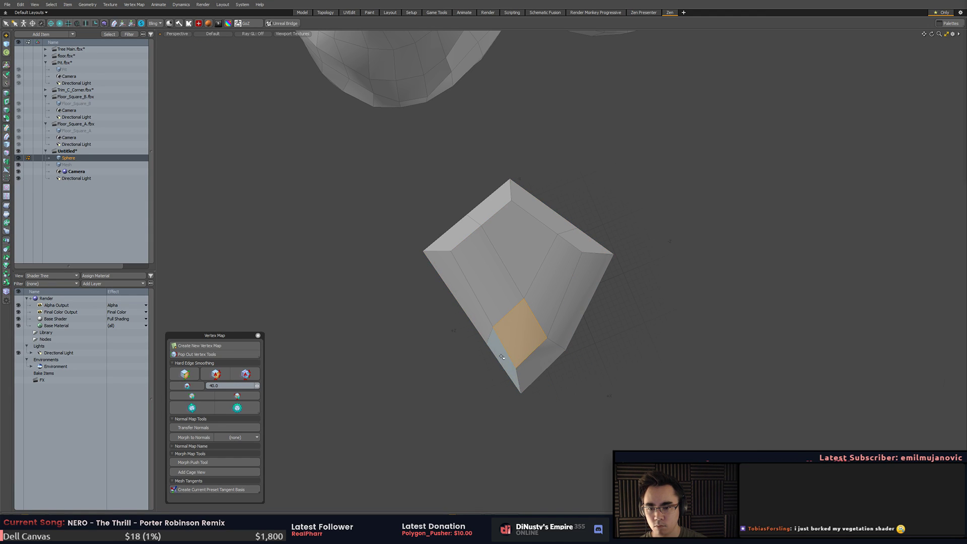
pyautogui.keyDown('alt'); pyautogui.moveTo(604, 388); pyautogui.dragTo(741, 324); pyautogui.keyUp('alt')
pyautogui.press('w')
pyautogui.press('space')
# - Adjust edges of the block to make its facets more uneven
pyautogui.press('2')
pyautogui.keyDown('alt'); pyautogui.moveTo(600, 312); pyautogui.dragTo(578, 188); pyautogui.keyUp('alt')
pyautogui.press('w')
pyautogui.press('space')
pyautogui.click(628, 138)
pyautogui.keyDown('alt'); pyautogui.moveTo(628, 138); pyautogui.dragTo(615, 248); pyautogui.keyUp('alt')
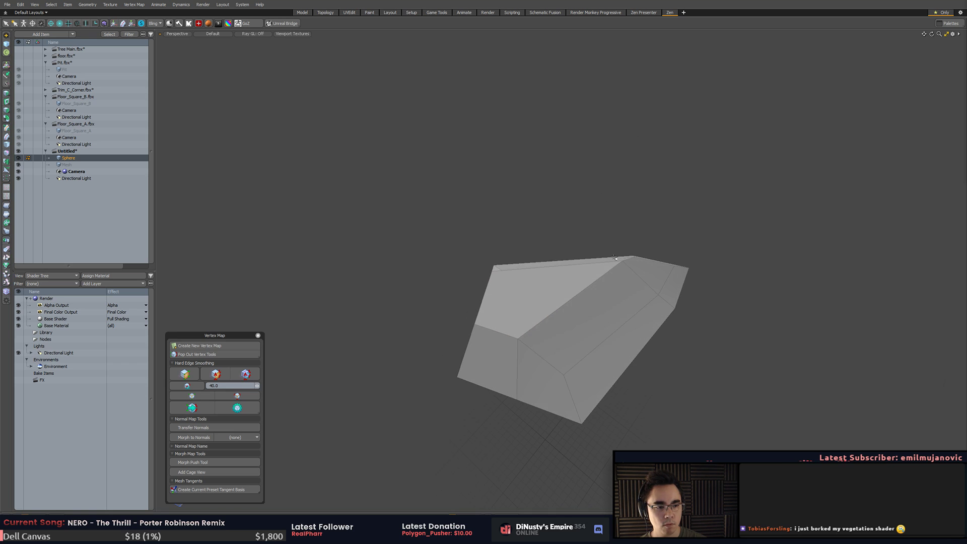
# - Inspect the faceted block's edge loops from several angles and fit the block in view
pyautogui.doubleClick(609, 322)
pyautogui.keyDown('alt'); pyautogui.moveTo(609, 322); pyautogui.dragTo(409, 261); pyautogui.keyUp('alt')
pyautogui.click(622, 253)
pyautogui.doubleClick(623, 253)
pyautogui.click(666, 257)
pyautogui.doubleClick(595, 295)
pyautogui.press('a')
pyautogui.hotkey('shift', 'a')
pyautogui.click(409, 262)
pyautogui.press('2')
# - Move the short edge at the block's lower corner to reshape the facet next to it
pyautogui.keyDown('alt'); pyautogui.moveTo(553, 287); pyautogui.dragTo(605, 368); pyautogui.keyUp('alt')
pyautogui.press('3')
pyautogui.click(628, 361)
pyautogui.press('2')
pyautogui.click(563, 331)
pyautogui.press('w')
pyautogui.keyDown('alt'); pyautogui.moveTo(566, 332); pyautogui.dragTo(582, 349); pyautogui.keyUp('alt')
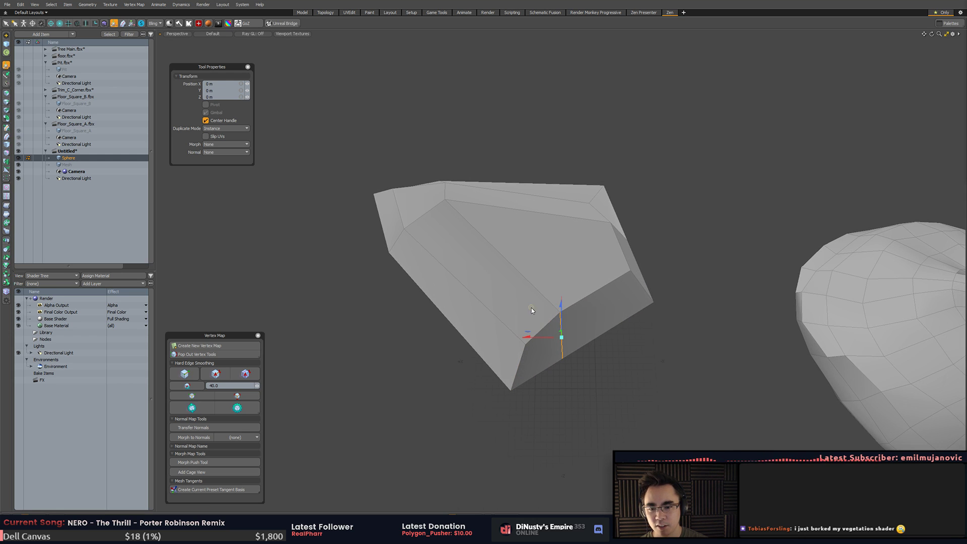
pyautogui.moveTo(531, 311); pyautogui.dragTo(542, 337)
# - Move the short edge at the wide end of the large face about 3.6 mm in X and 6 mm in Z
pyautogui.press('3')
pyautogui.click(571, 278)
pyautogui.keyDown('alt'); pyautogui.moveTo(571, 278); pyautogui.dragTo(580, 308); pyautogui.keyUp('alt')
pyautogui.press('2')
pyautogui.click(611, 220)
pyautogui.press('w')
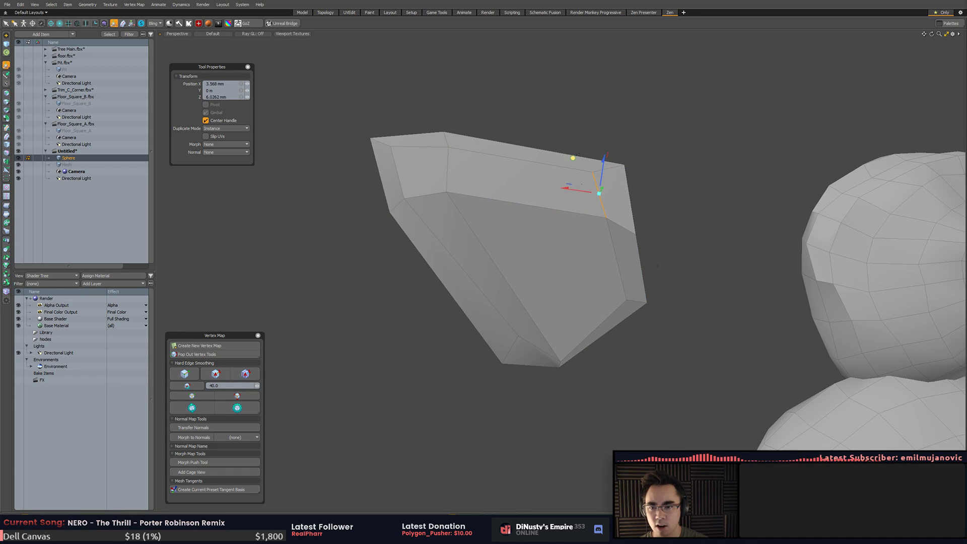
pyautogui.moveTo(573, 159); pyautogui.dragTo(571, 156)
# - Move the edge between the large face and the upper facet inward, enlarging the facet at the tapered end
pyautogui.press('3')
pyautogui.click(537, 244)
pyautogui.press('2')
pyautogui.click(514, 204)
pyautogui.press('w')
pyautogui.press('1')
pyautogui.press('2')
pyautogui.click(424, 186)
pyautogui.press('w')
pyautogui.moveTo(400, 165); pyautogui.dragTo(555, 243)
# - Move the outer corner vertex at the block's tapered end to break up its silhouette
pyautogui.press('space')
pyautogui.press('w')
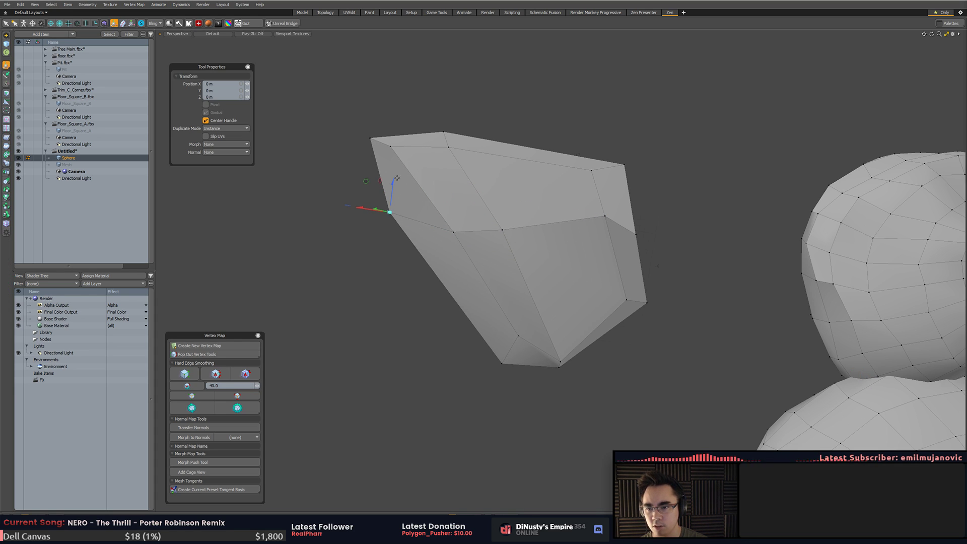
pyautogui.moveTo(390, 212); pyautogui.dragTo(406, 258)
pyautogui.keyDown('alt'); pyautogui.moveTo(413, 258); pyautogui.dragTo(425, 293); pyautogui.keyUp('alt')
# - Move the side edge on the opposite face of the block about 8 mm in X and 8 mm in Y
pyautogui.press('3')
pyautogui.keyDown('alt'); pyautogui.moveTo(522, 242); pyautogui.dragTo(698, 210); pyautogui.keyUp('alt')
pyautogui.click(642, 278)
pyautogui.press('w')
pyautogui.keyDown('alt'); pyautogui.moveTo(667, 244); pyautogui.dragTo(479, 262); pyautogui.keyUp('alt')
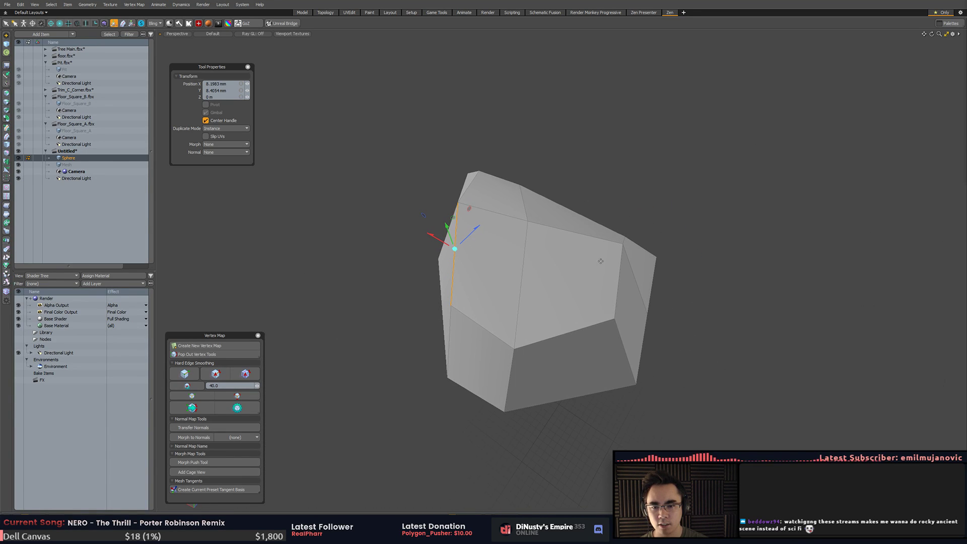
# - Adjust the edges around the lower facets on the block's far side
pyautogui.press('3')
pyautogui.click(619, 240)
pyautogui.keyDown('alt'); pyautogui.moveTo(619, 240); pyautogui.dragTo(594, 301); pyautogui.keyUp('alt')
pyautogui.press('1')
pyautogui.press('2')
pyautogui.click(628, 337)
pyautogui.keyDown('alt'); pyautogui.moveTo(628, 337); pyautogui.dragTo(688, 226); pyautogui.keyUp('alt')
pyautogui.click(641, 299)
pyautogui.press('w')
pyautogui.press('q')
# - Select the whole faceted block and compare it with the two rounded rocks in one view
pyautogui.keyDown('alt'); pyautogui.moveTo(688, 226); pyautogui.dragTo(728, 266); pyautogui.keyUp('alt')
pyautogui.press('3')
pyautogui.click(705, 264)
pyautogui.doubleClick(605, 257)
pyautogui.press('a')
pyautogui.keyDown('alt'); pyautogui.moveTo(605, 257); pyautogui.dragTo(681, 312); pyautogui.keyUp('alt')
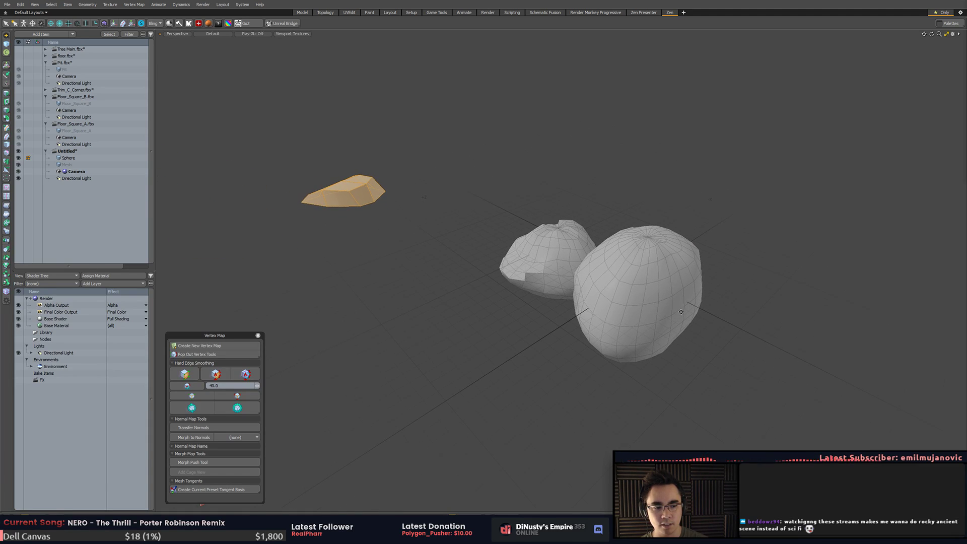
pyautogui.keyDown('alt'); pyautogui.moveTo(677, 345); pyautogui.dragTo(678, 327); pyautogui.keyUp('alt')
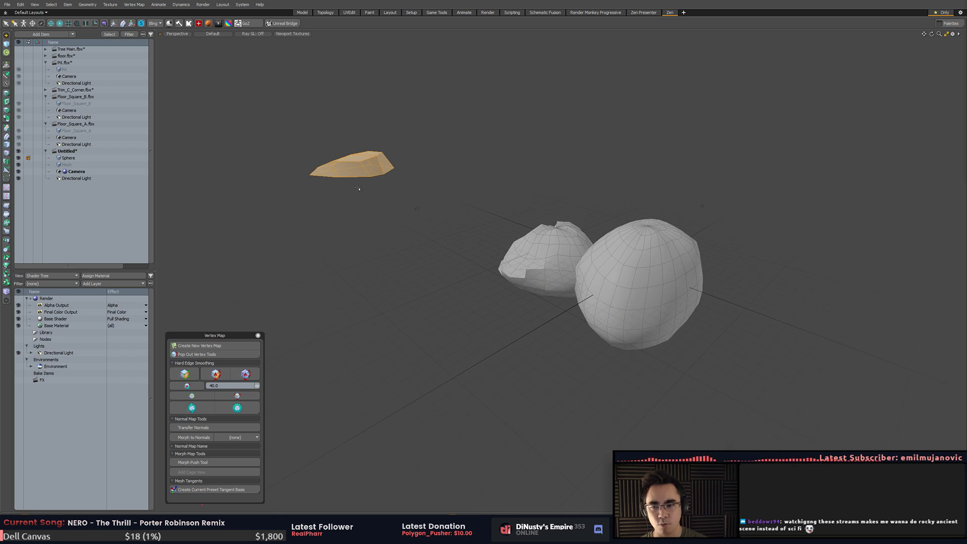
# - Select the open border edge loop under the block and cap it with a polygon
pyautogui.hotkey('shift', 'a')
pyautogui.keyDown('alt'); pyautogui.moveTo(485, 298); pyautogui.dragTo(488, 277); pyautogui.keyUp('alt')
pyautogui.scroll(-3, 487, 277)
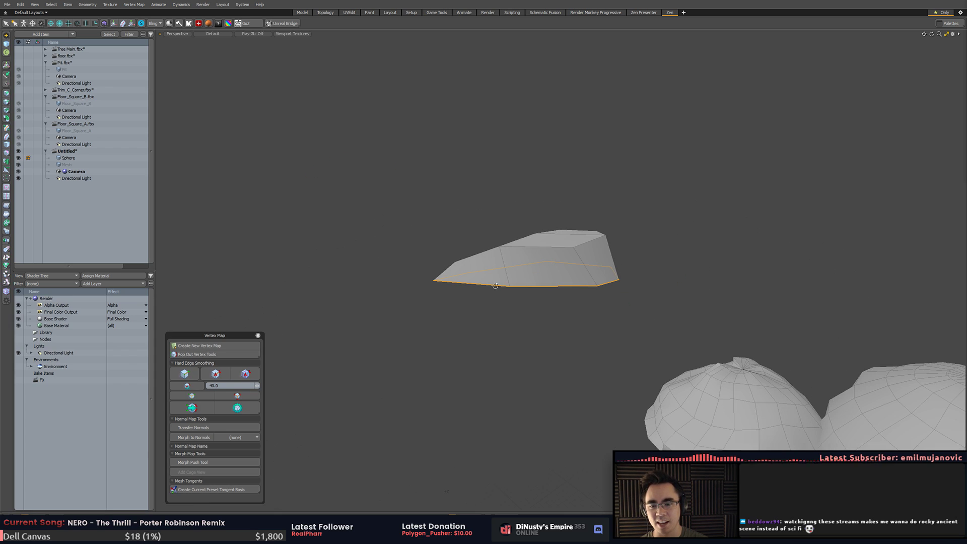
pyautogui.press('w')
pyautogui.moveTo(542, 264); pyautogui.dragTo(542, 266)
pyautogui.keyDown('alt'); pyautogui.moveTo(636, 264); pyautogui.dragTo(620, 329); pyautogui.keyUp('alt')
pyautogui.press('p')
pyautogui.press('u')
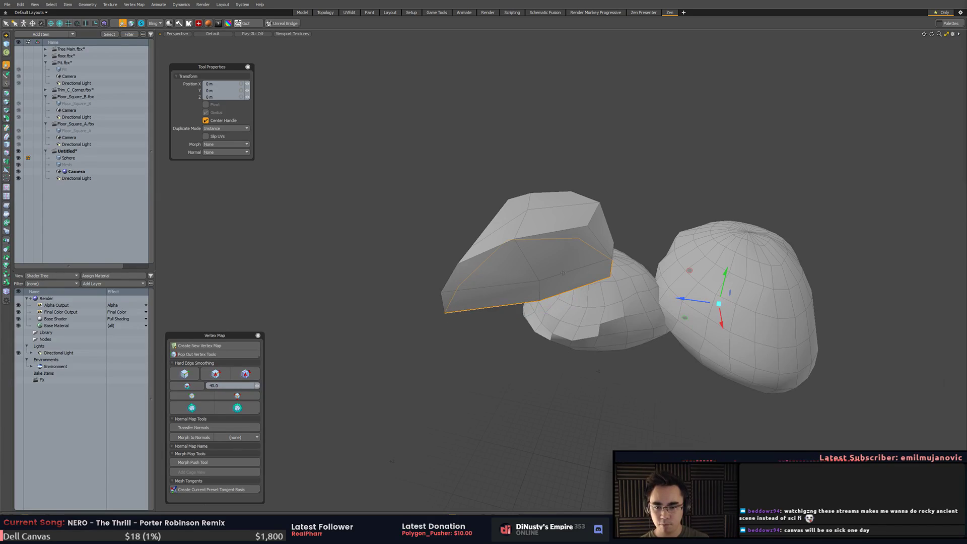
# - Turn on subdivision smoothing for the block and move the polygon on its lower side
pyautogui.press('q')
pyautogui.press('3')
pyautogui.press('Tab')
pyautogui.keyDown('alt'); pyautogui.moveTo(617, 209); pyautogui.dragTo(599, 299); pyautogui.keyUp('alt')
pyautogui.click(523, 324)
pyautogui.press('w')
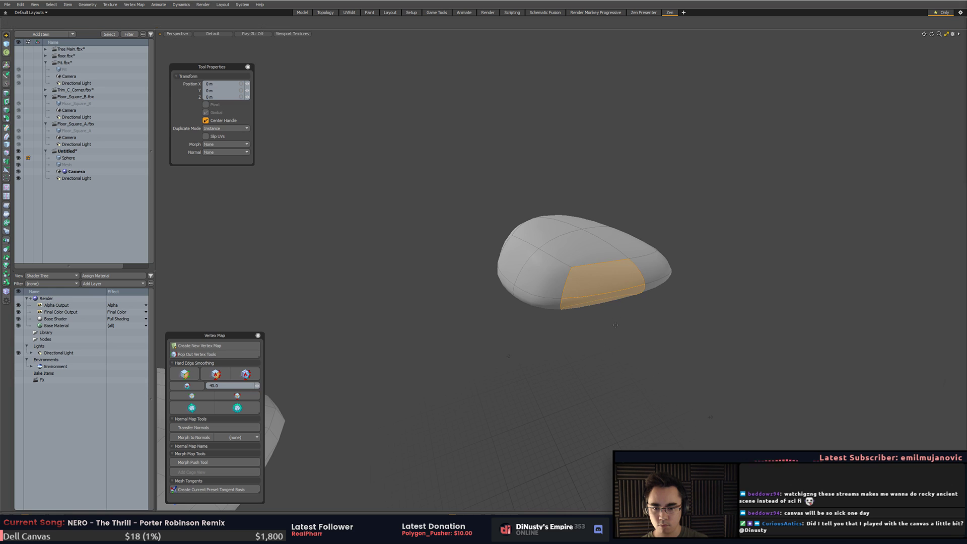
pyautogui.moveTo(649, 324); pyautogui.dragTo(594, 257)
# - Try a Bevel on the selected faces of the smoothed stone
pyautogui.press('space')
pyautogui.click(658, 376)
pyautogui.doubleClick(520, 237)
pyautogui.click(529, 242)
pyautogui.press('b')
pyautogui.press('space')
pyautogui.click(693, 257)
pyautogui.keyDown('alt'); pyautogui.moveTo(693, 258); pyautogui.dragTo(668, 300); pyautogui.keyUp('alt')
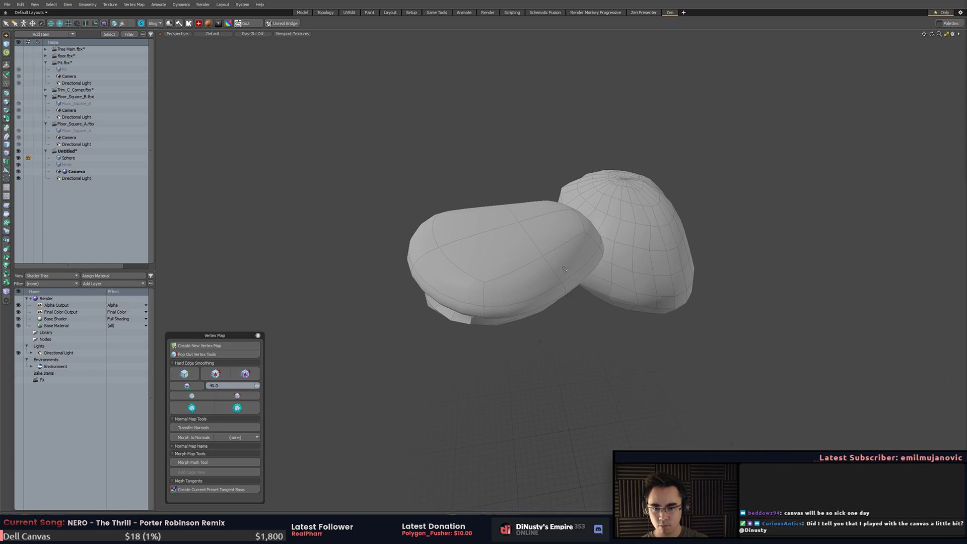
# - Try Loop Slices across the smoothed stone at 99.5% and 30%, and undo them
pyautogui.hotkey('alt', 'c')
pyautogui.click(578, 283)
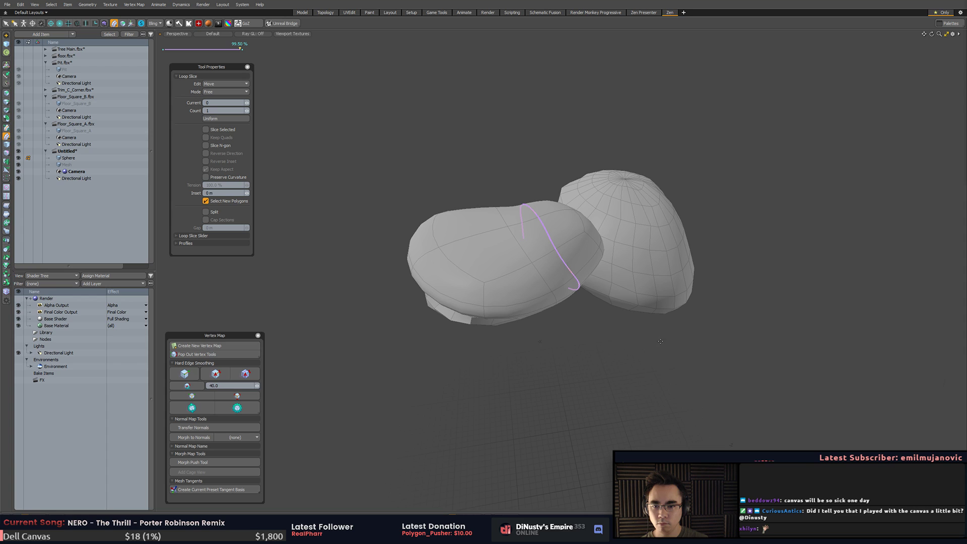
pyautogui.press('space')
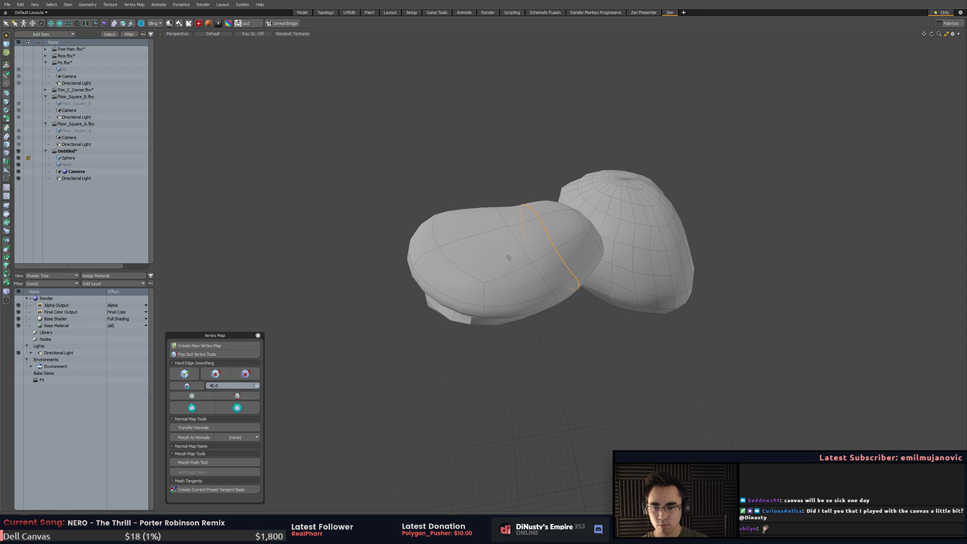
pyautogui.hotkey('ctrl', 'z')
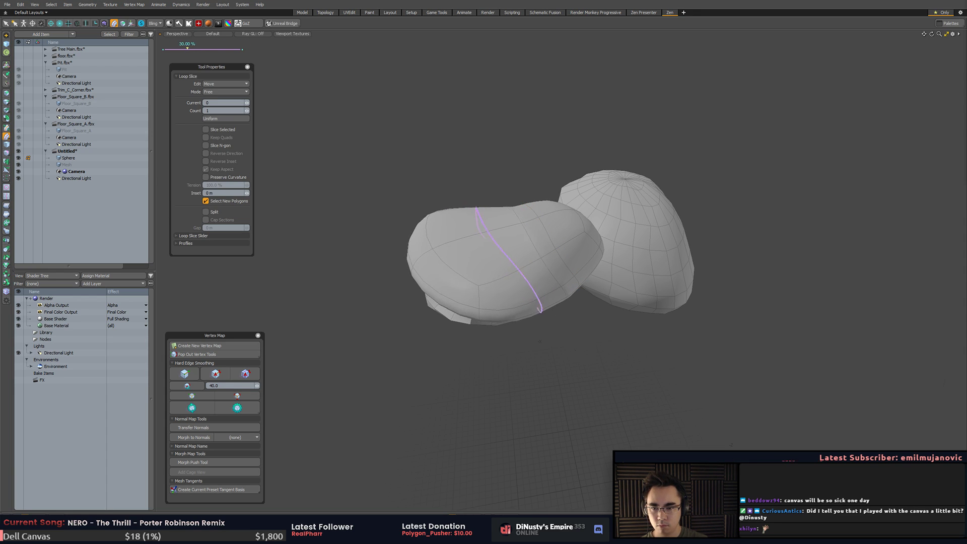
pyautogui.hotkey('ctrl', 'z')
# - Select the whole stone and compare its faceted form with its subdivision-smoothed form
pyautogui.keyDown('alt'); pyautogui.moveTo(587, 353); pyautogui.dragTo(630, 315); pyautogui.keyUp('alt')
pyautogui.press('3')
pyautogui.doubleClick(518, 261)
pyautogui.press('Tab')
pyautogui.press('Tab')
pyautogui.keyDown('alt'); pyautogui.moveTo(625, 273); pyautogui.dragTo(630, 286); pyautogui.keyUp('alt')
pyautogui.press('Tab')
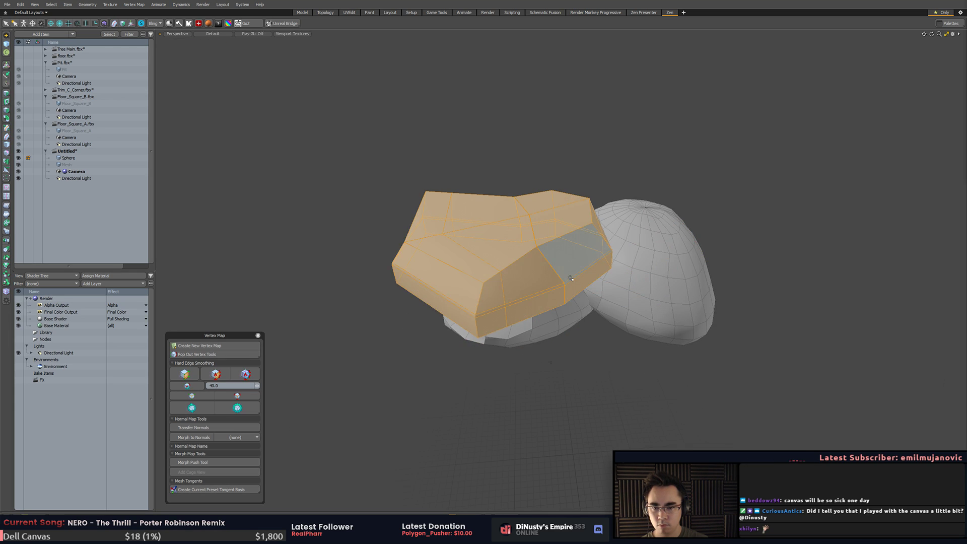
pyautogui.press('Tab')
pyautogui.press('1')
# - Select the whole smoothed stone and move it toward the other rocks
pyautogui.keyDown('alt'); pyautogui.moveTo(571, 277); pyautogui.dragTo(339, 237); pyautogui.keyUp('alt')
pyautogui.press('3')
pyautogui.doubleClick(535, 220)
pyautogui.press('w')
pyautogui.moveTo(384, 164); pyautogui.dragTo(602, 400)
pyautogui.press('space')
pyautogui.press('space')
# - Rotate the smoothed stone and reposition it beside the two larger rocks
pyautogui.doubleClick(557, 259)
pyautogui.press('w')
pyautogui.press('e')
pyautogui.moveTo(557, 260); pyautogui.dragTo(594, 259)
pyautogui.moveTo(521, 290); pyautogui.dragTo(422, 312)
pyautogui.press('q')
# - Lasso-select areas of the rocks along the grid axes as seen from above
pyautogui.scroll(-4, 534, 304)
pyautogui.keyDown('alt'); pyautogui.moveTo(534, 303); pyautogui.dragTo(544, 282); pyautogui.keyUp('alt')
pyautogui.click(560, 198)
pyautogui.keyDown('alt'); pyautogui.moveTo(560, 198); pyautogui.dragTo(409, 186); pyautogui.keyUp('alt')
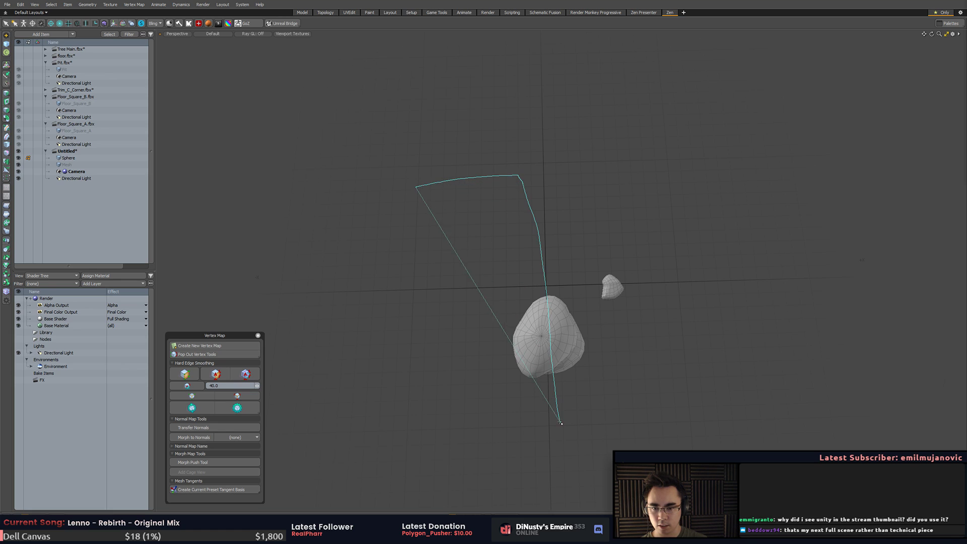
pyautogui.moveTo(405, 432); pyautogui.dragTo(403, 436, button='right')
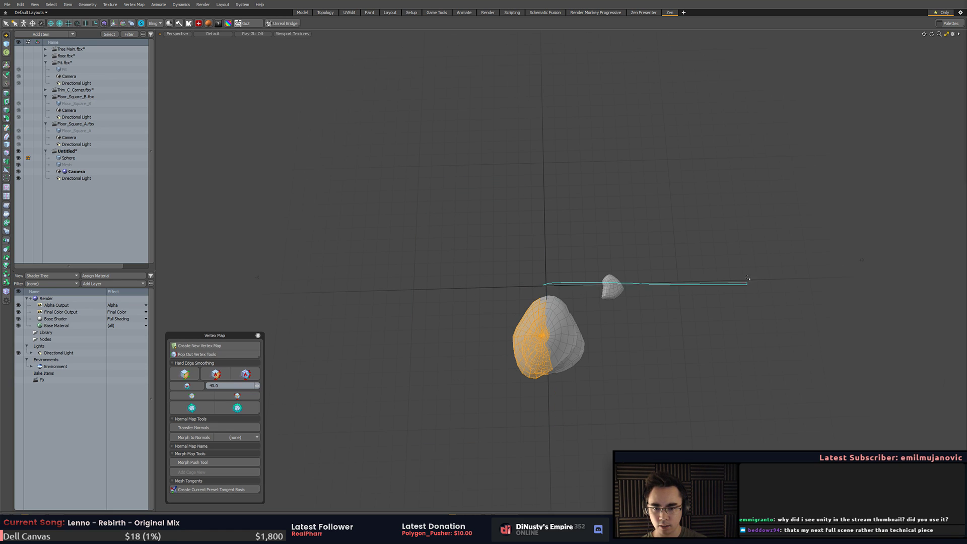
pyautogui.moveTo(546, 178); pyautogui.dragTo(545, 179, button='right')
pyautogui.moveTo(800, 267); pyautogui.dragTo(799, 267, button='right')
pyautogui.moveTo(695, 302)
pyautogui.keyDown('alt'); pyautogui.mouseDown()
pyautogui.moveTo(626, 319)
pyautogui.moveTo(579, 313)
pyautogui.moveTo(569, 330)
pyautogui.moveTo(637, 321)
pyautogui.mouseUp(); pyautogui.keyUp('alt')
# - Scale the smooth boulder uniformly to 62.5% and reposition it at the edge of the creased rock
pyautogui.doubleClick(527, 296)
pyautogui.press('w')
pyautogui.scroll(3, 532, 302)
pyautogui.press('r')
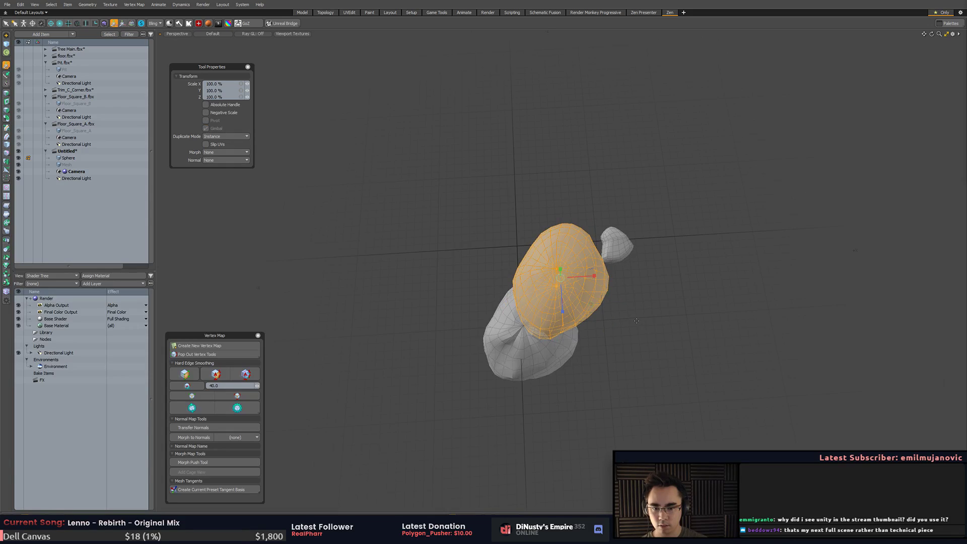
pyautogui.moveTo(560, 278); pyautogui.dragTo(525, 279)
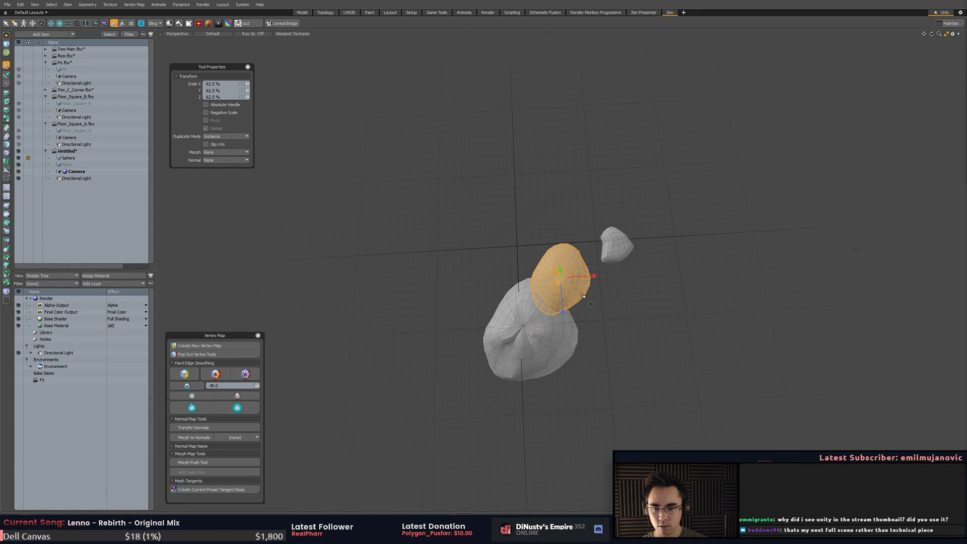
pyautogui.press('w')
pyautogui.moveTo(591, 304); pyautogui.dragTo(581, 300)
pyautogui.press('q')
# - Scale the creased rock to about half its size, rotate it, and move it clear of the smooth boulder
pyautogui.doubleClick(553, 346)
pyautogui.press('r')
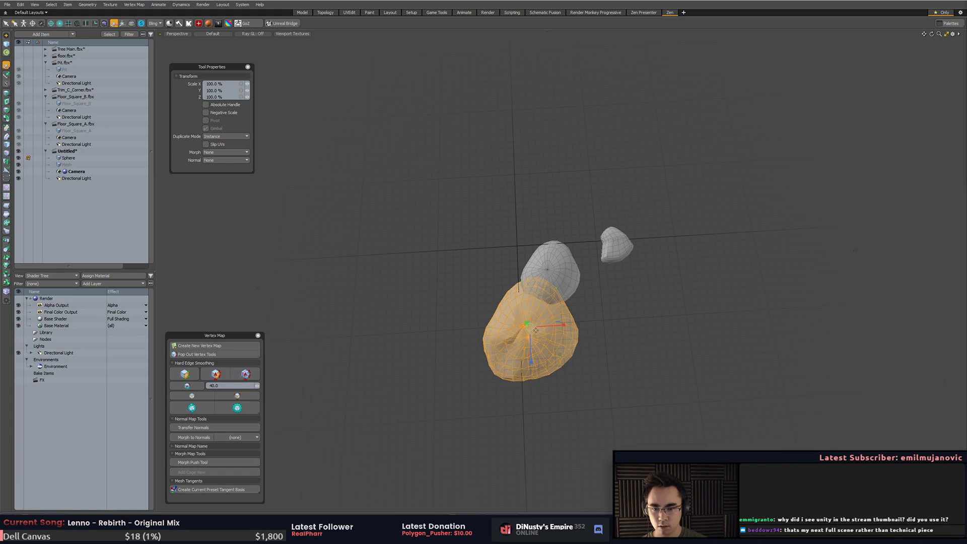
pyautogui.moveTo(600, 354); pyautogui.dragTo(560, 354)
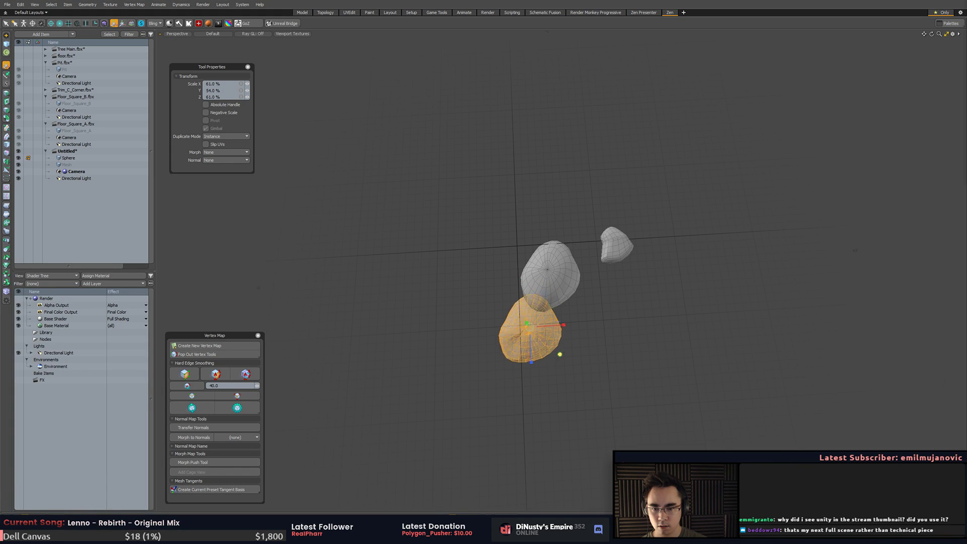
pyautogui.press('e')
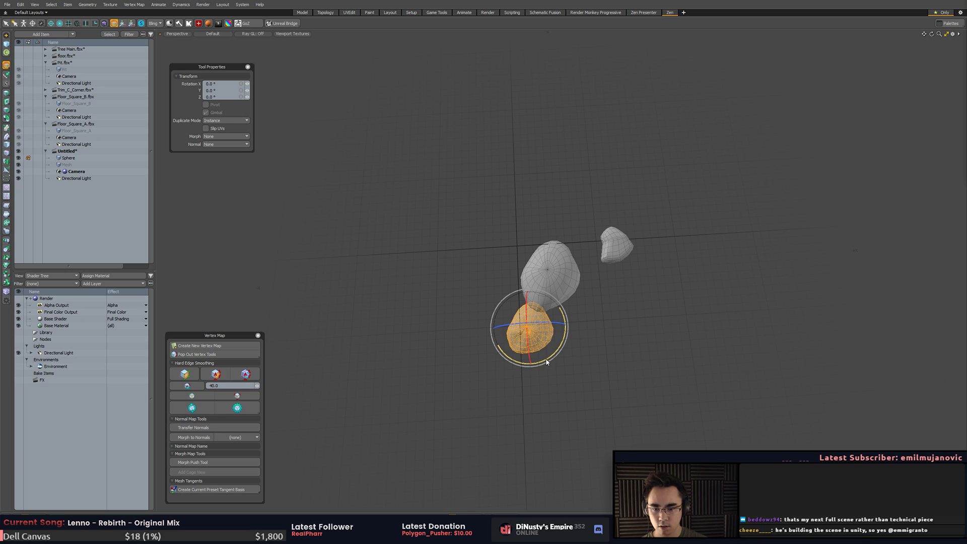
pyautogui.press('w')
pyautogui.moveTo(571, 356); pyautogui.dragTo(577, 366)
pyautogui.keyDown('alt'); pyautogui.moveTo(576, 365); pyautogui.dragTo(573, 374); pyautogui.keyUp('alt')
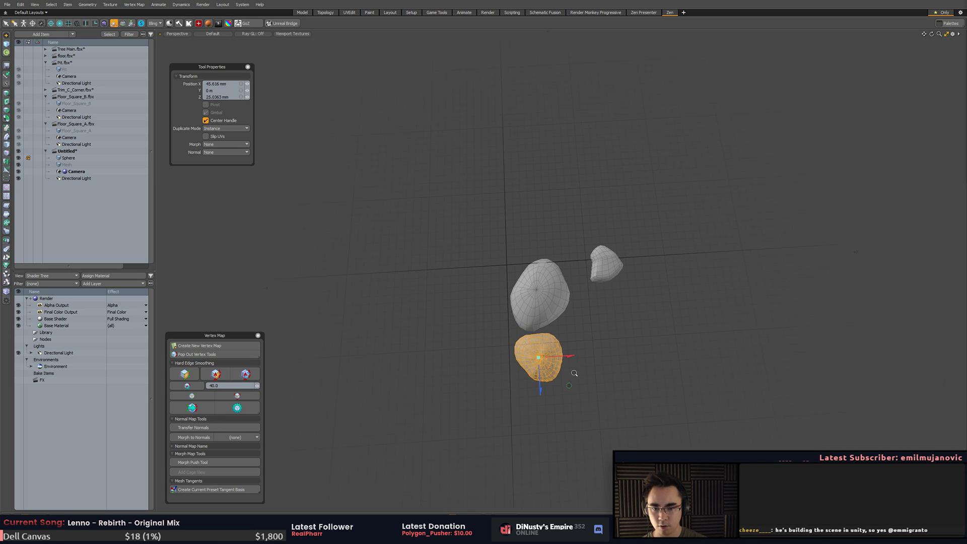
# - Examine the relative size and height of the three rocks from low and close angles
pyautogui.scroll(2, 574, 368)
pyautogui.press('q')
pyautogui.doubleClick(611, 250)
pyautogui.keyDown('alt'); pyautogui.moveTo(611, 257); pyautogui.dragTo(539, 235); pyautogui.keyUp('alt')
pyautogui.press('w')
pyautogui.press('q')
pyautogui.click(621, 333)
pyautogui.click(535, 284)
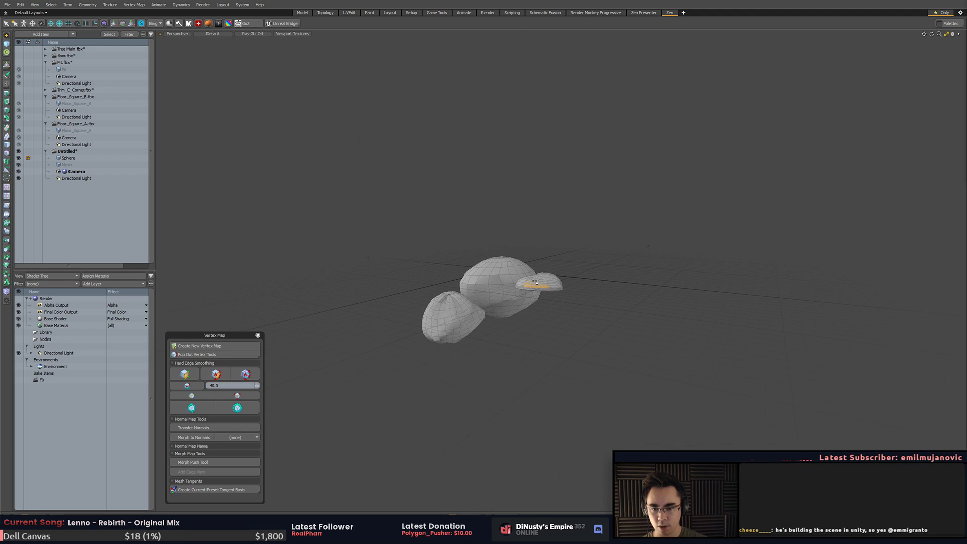
pyautogui.doubleClick(494, 295)
pyautogui.doubleClick(460, 316)
pyautogui.keyDown('alt'); pyautogui.keyDown('shift'); pyautogui.moveTo(508, 321); pyautogui.dragTo(485, 269); pyautogui.keyUp('shift'); pyautogui.keyUp('alt')
pyautogui.hotkey('shift', 'a')
pyautogui.scroll(-5, 506, 317)
pyautogui.press('w')
pyautogui.keyDown('alt'); pyautogui.moveTo(485, 270); pyautogui.dragTo(502, 301); pyautogui.keyUp('alt')
# - Move the small stone close against the side of the smooth boulder
pyautogui.press('q')
pyautogui.doubleClick(535, 270)
pyautogui.press('w')
pyautogui.moveTo(543, 273)
pyautogui.mouseDown()
pyautogui.moveTo(543, 251)
pyautogui.moveTo(577, 281)
pyautogui.moveTo(529, 329)
pyautogui.mouseUp()
# - Duplicate the small stone beside the large boulder, move the copy outward from the cluster, and rotate it to a different angle
pyautogui.press('q')
pyautogui.click(567, 244)
pyautogui.doubleClick(526, 266)
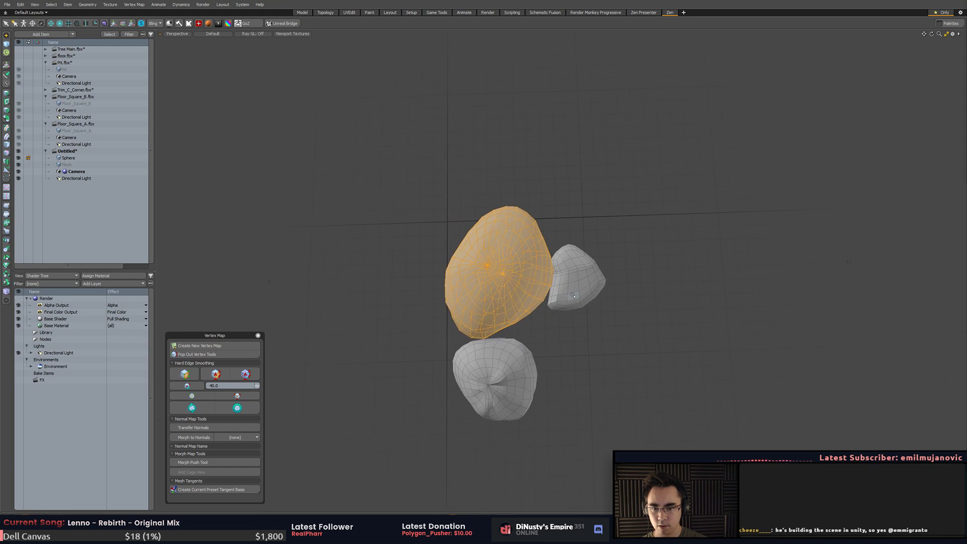
pyautogui.doubleClick(583, 289)
pyautogui.press('w')
pyautogui.keyDown('shift'); pyautogui.moveTo(607, 304); pyautogui.dragTo(692, 256); pyautogui.keyUp('shift')
pyautogui.press('e')
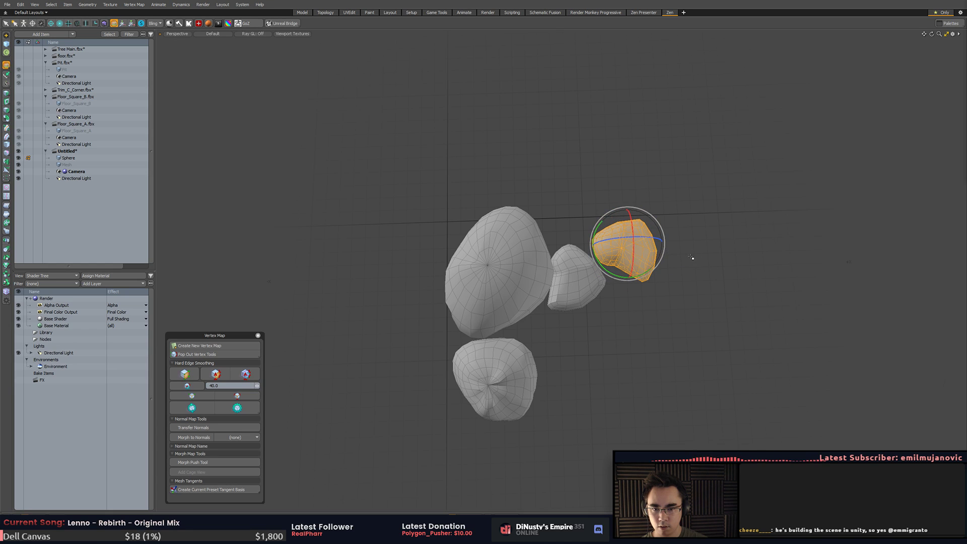
# - Scale the copied outer stone uniformly to 64%
pyautogui.keyDown('alt'); pyautogui.moveTo(672, 297); pyautogui.dragTo(666, 214); pyautogui.keyUp('alt')
pyautogui.click(623, 287)
pyautogui.keyDown('alt'); pyautogui.moveTo(624, 288); pyautogui.dragTo(612, 215); pyautogui.keyUp('alt')
pyautogui.click(633, 297)
pyautogui.press('r')
pyautogui.keyDown('alt'); pyautogui.moveTo(636, 252); pyautogui.dragTo(640, 292); pyautogui.keyUp('alt')
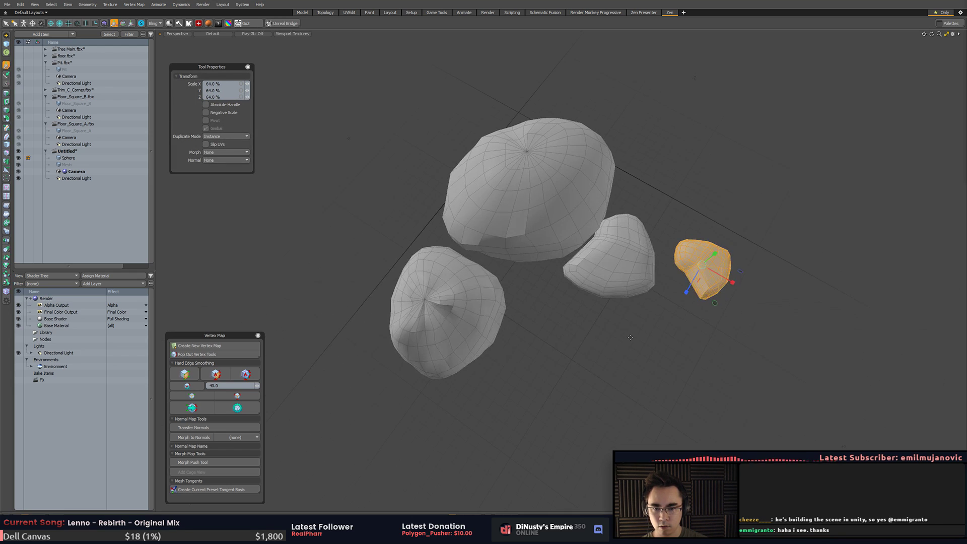
# - Duplicate the smallest stone, place the copy just beyond it, and rotate the copy
pyautogui.press('w')
pyautogui.moveTo(715, 303); pyautogui.dragTo(738, 316)
pyautogui.press('q')
pyautogui.press('e')
pyautogui.press('q')
pyautogui.click(736, 339)
# - Reduce all five rocks together with the Reduction Tool, using a target number of 250
pyautogui.keyDown('alt'); pyautogui.moveTo(690, 362); pyautogui.dragTo(654, 336); pyautogui.keyUp('alt')
pyautogui.doubleClick(664, 300)
pyautogui.keyDown('shift'); pyautogui.doubleClick(566, 300); pyautogui.keyUp('shift')
pyautogui.moveTo(528, 249)
pyautogui.keyDown('shift'); pyautogui.mouseDown()
pyautogui.moveTo(514, 242)
pyautogui.moveTo(743, 308)
pyautogui.moveTo(705, 323)
pyautogui.mouseUp(); pyautogui.keyUp('shift')
pyautogui.press(']')
pyautogui.keyDown('alt'); pyautogui.moveTo(684, 387); pyautogui.dragTo(703, 387); pyautogui.keyUp('alt')
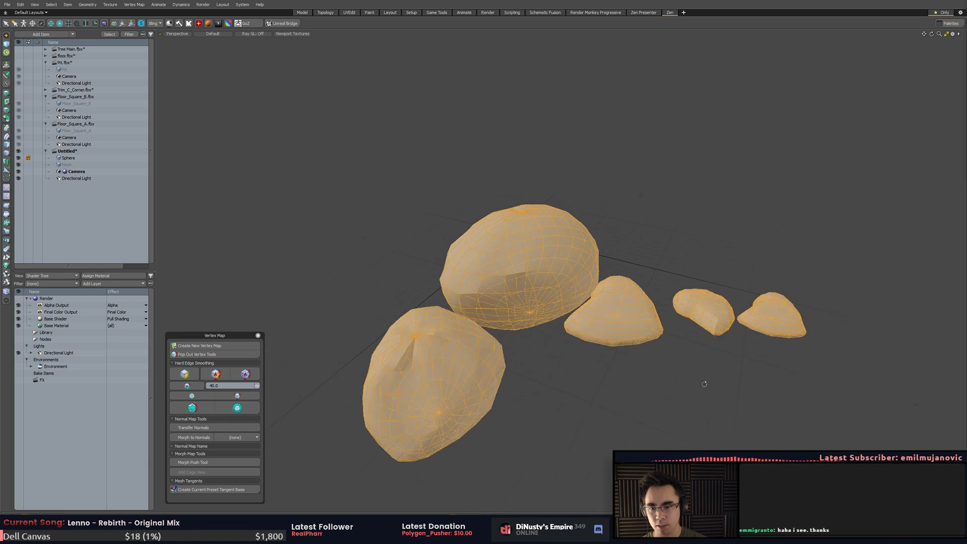
pyautogui.click(87, 4)
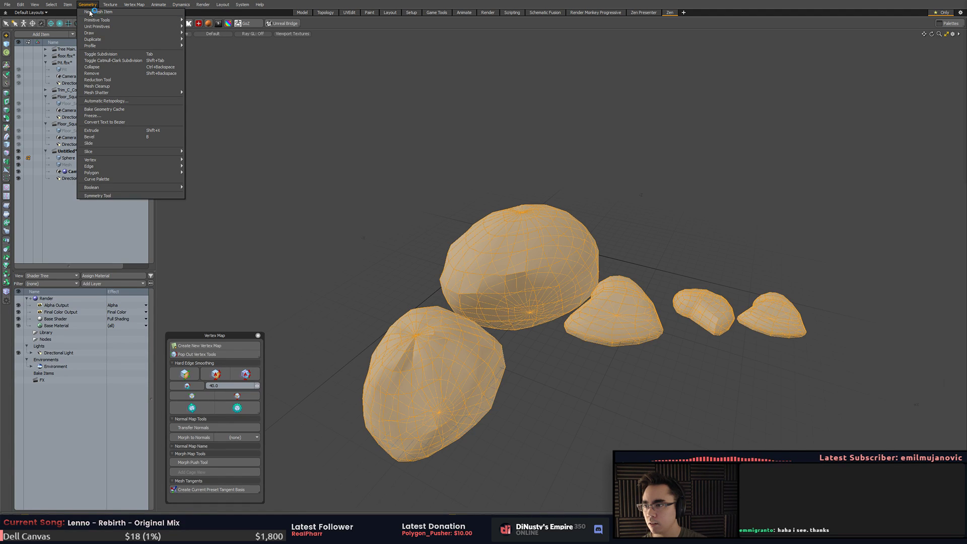
pyautogui.click(105, 79)
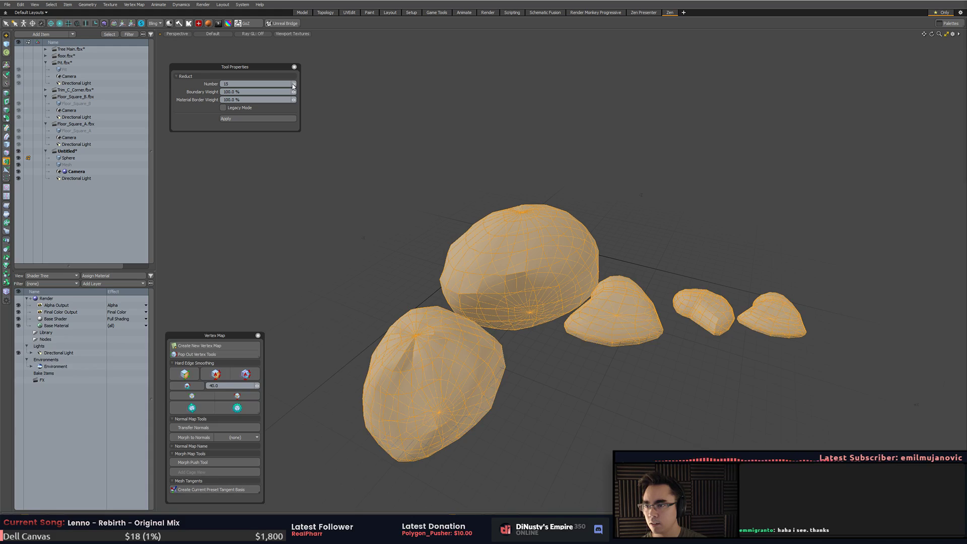
pyautogui.click(373, 130)
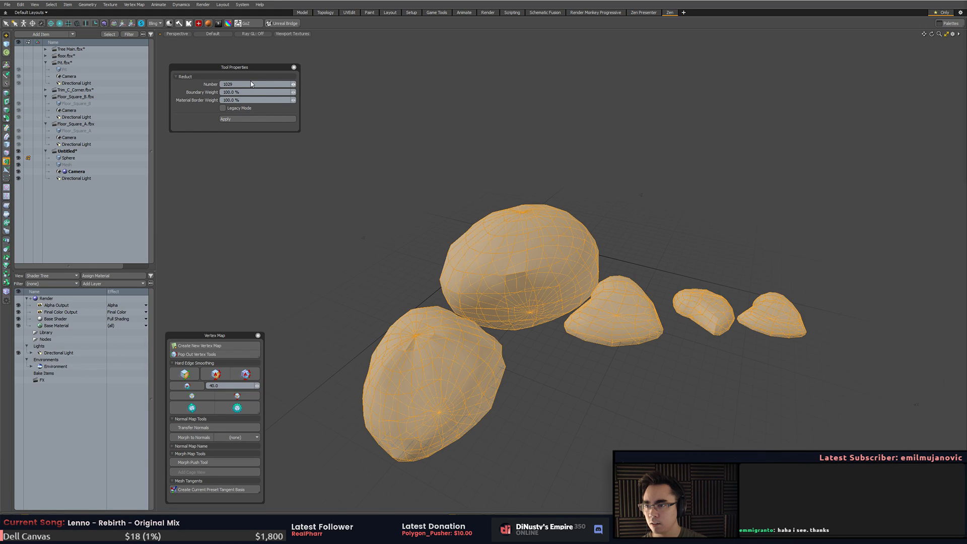
pyautogui.write('0')
pyautogui.press('Return')
pyautogui.click(263, 85)
pyautogui.write('250')
pyautogui.press('Return')
pyautogui.keyDown('alt'); pyautogui.moveTo(461, 195); pyautogui.dragTo(443, 169); pyautogui.keyUp('alt')
pyautogui.keyDown('alt'); pyautogui.moveTo(509, 256); pyautogui.dragTo(510, 242); pyautogui.keyUp('alt')
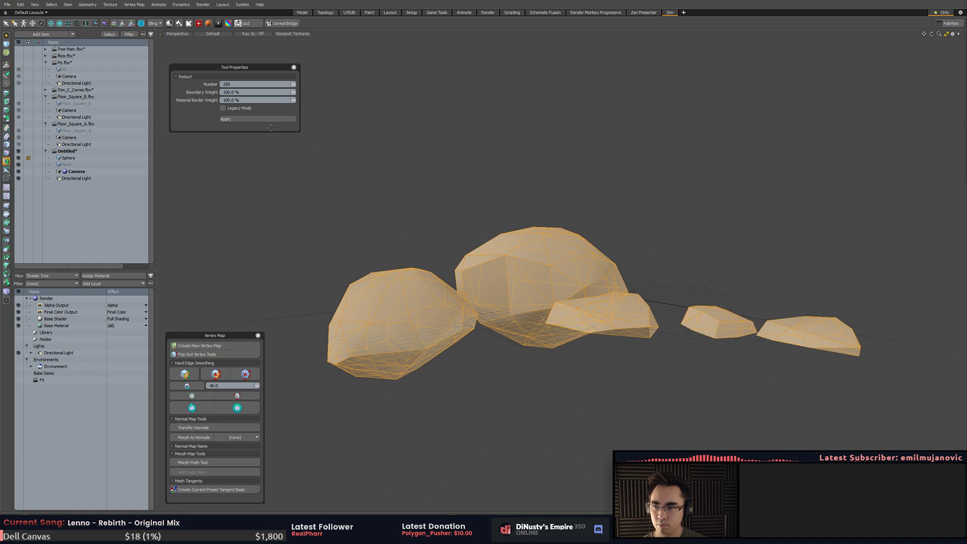
pyautogui.click(269, 120)
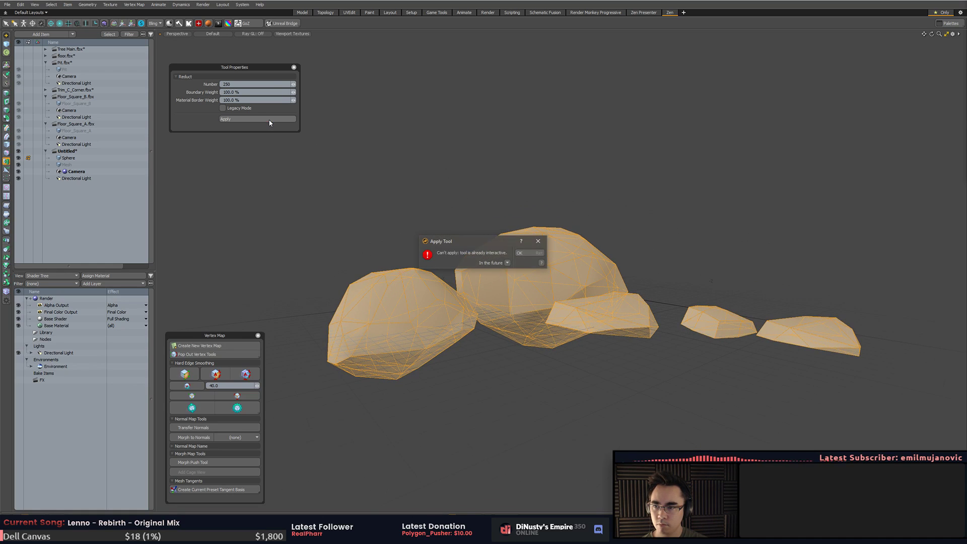
pyautogui.click(535, 255)
pyautogui.press('q')
pyautogui.click(507, 161)
pyautogui.keyDown('alt'); pyautogui.moveTo(526, 224); pyautogui.dragTo(548, 274); pyautogui.keyUp('alt')
pyautogui.doubleClick(533, 251)
pyautogui.doubleClick(536, 248)
pyautogui.click(543, 223)
pyautogui.keyDown('shift'); pyautogui.click(582, 225); pyautogui.keyUp('shift')
pyautogui.press('w')
pyautogui.press('q')
pyautogui.click(450, 262)
pyautogui.doubleClick(551, 242)
pyautogui.press('w')
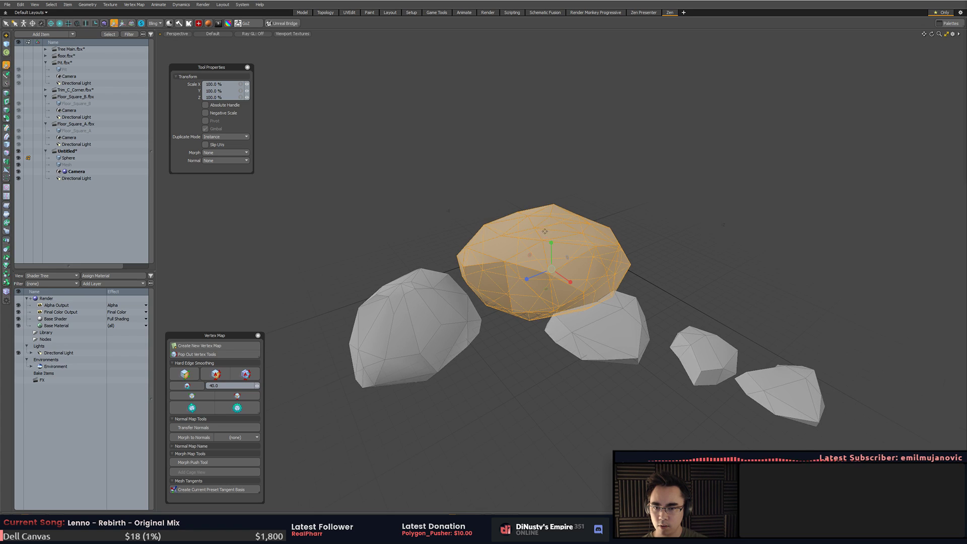
pyautogui.keyDown('alt'); pyautogui.moveTo(551, 241); pyautogui.dragTo(562, 308); pyautogui.keyUp('alt')
pyautogui.press('Escape')
# - Duplicate the large boulder, then rotate and scale the copy into an elongated rock placed beside the creased rock
pyautogui.doubleClick(543, 292)
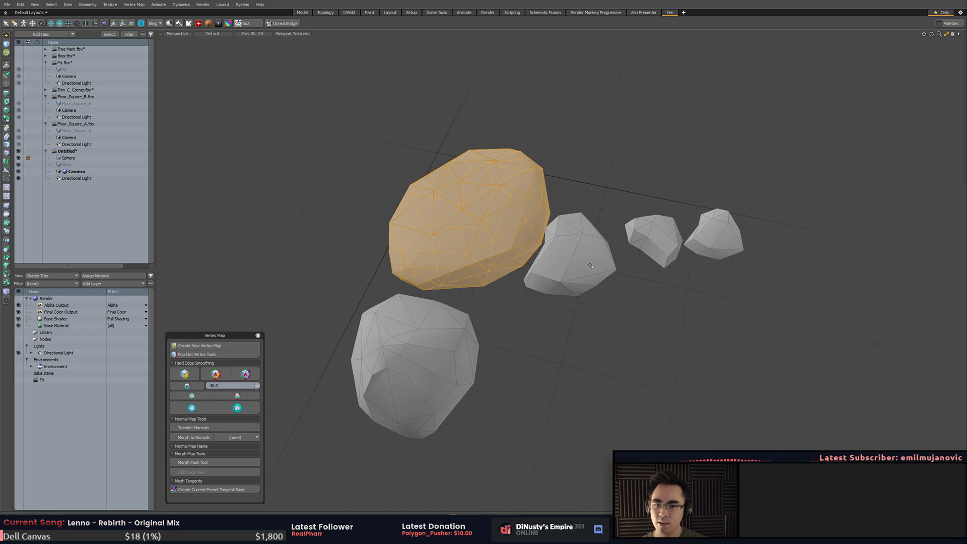
pyautogui.press('e')
pyautogui.keyDown('alt'); pyautogui.moveTo(594, 267); pyautogui.dragTo(579, 219); pyautogui.keyUp('alt')
pyautogui.moveTo(470, 228); pyautogui.dragTo(444, 301)
pyautogui.keyDown('alt'); pyautogui.moveTo(505, 136); pyautogui.dragTo(553, 314); pyautogui.keyUp('alt')
pyautogui.press('w')
pyautogui.press('r')
pyautogui.press('q')
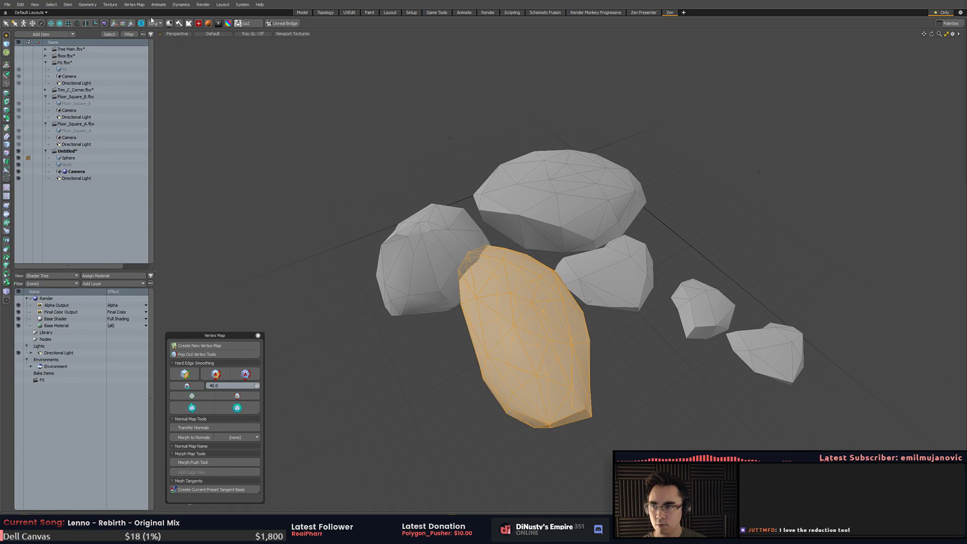
# - Simplify the elongated rock with the Reduction Tool, using a target number of 50
pyautogui.click(93, 7)
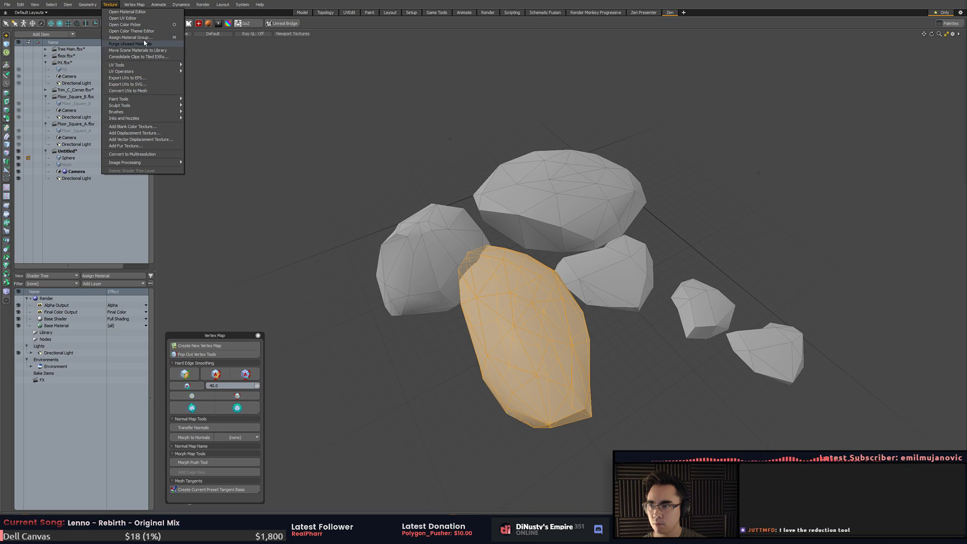
pyautogui.moveTo(86, 7)
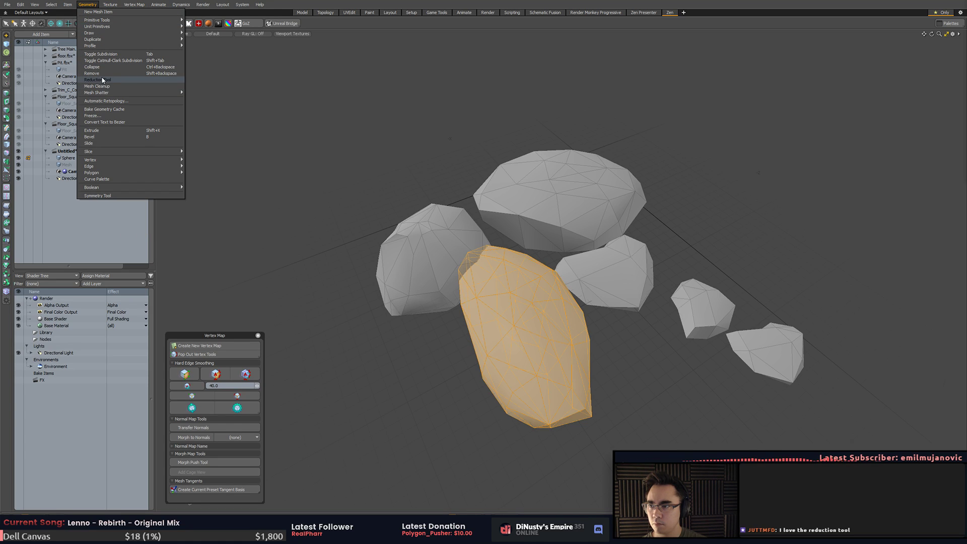
pyautogui.click(102, 80)
pyautogui.press('q')
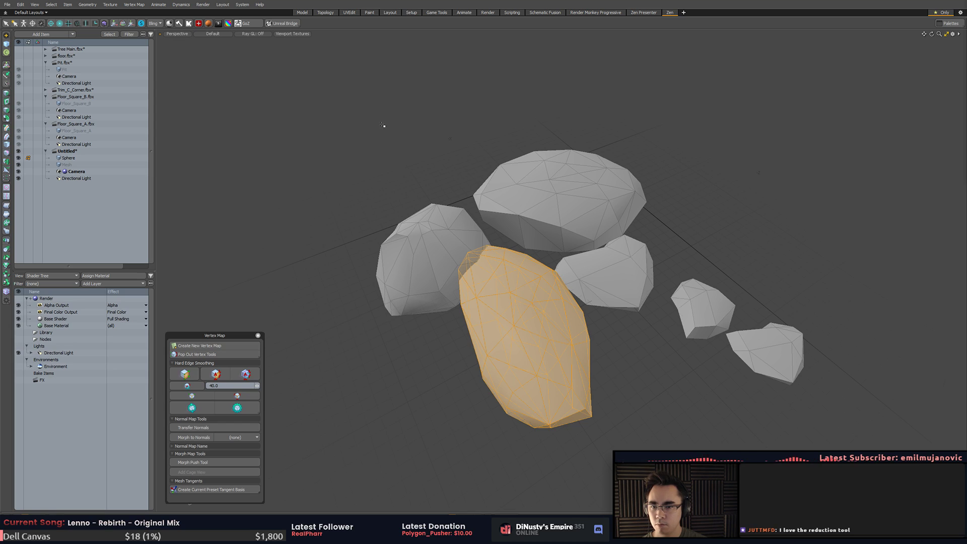
pyautogui.click(86, 5)
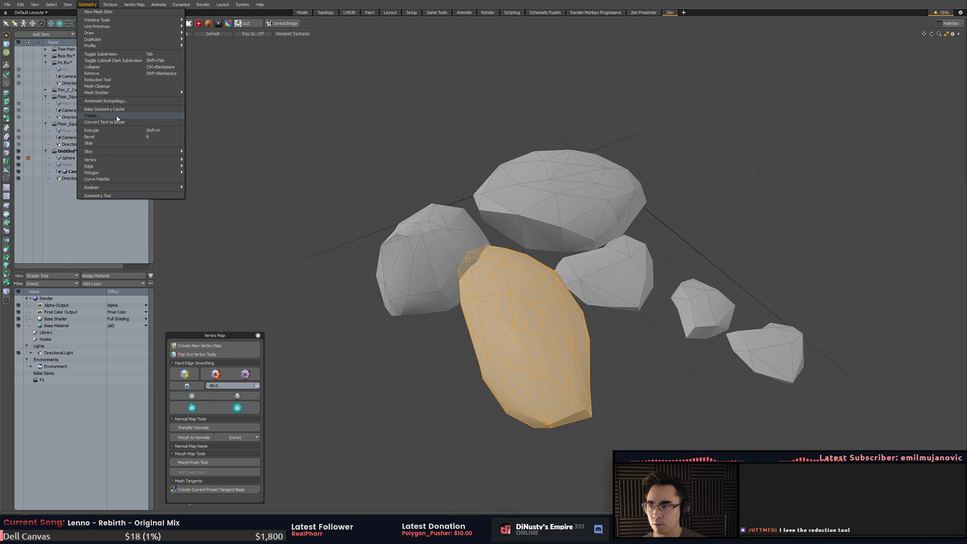
pyautogui.click(111, 79)
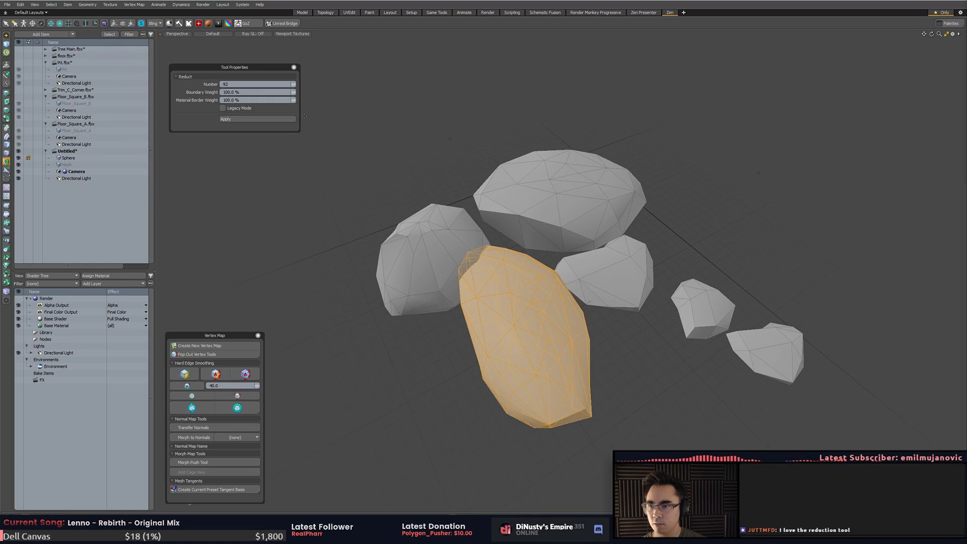
pyautogui.click(239, 83)
pyautogui.write('50')
pyautogui.press('Return')
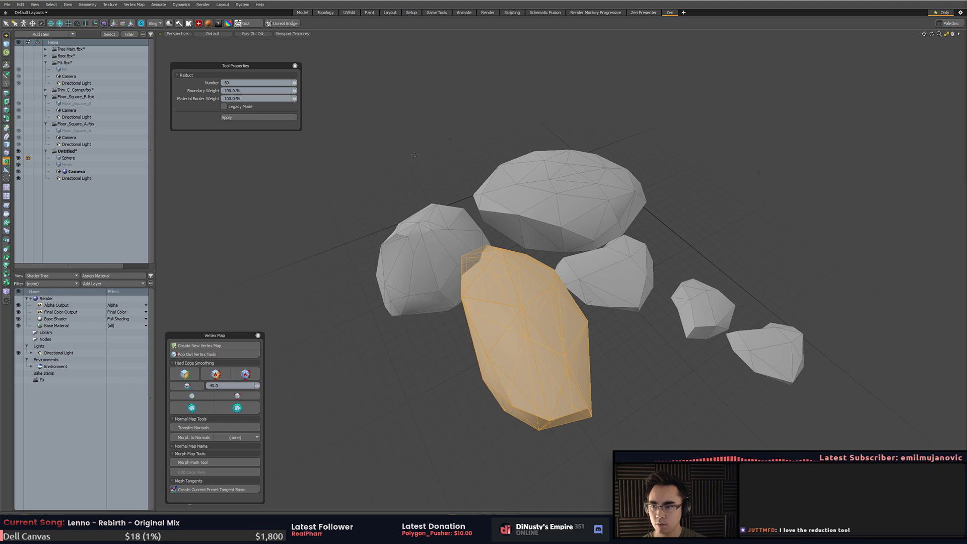
pyautogui.press('q')
pyautogui.click(429, 137)
# - Rotate the elongated rock about its vertical axis next to the creased rock
pyautogui.keyDown('alt'); pyautogui.moveTo(429, 137); pyautogui.dragTo(544, 156); pyautogui.keyUp('alt')
pyautogui.doubleClick(536, 278)
pyautogui.press('e')
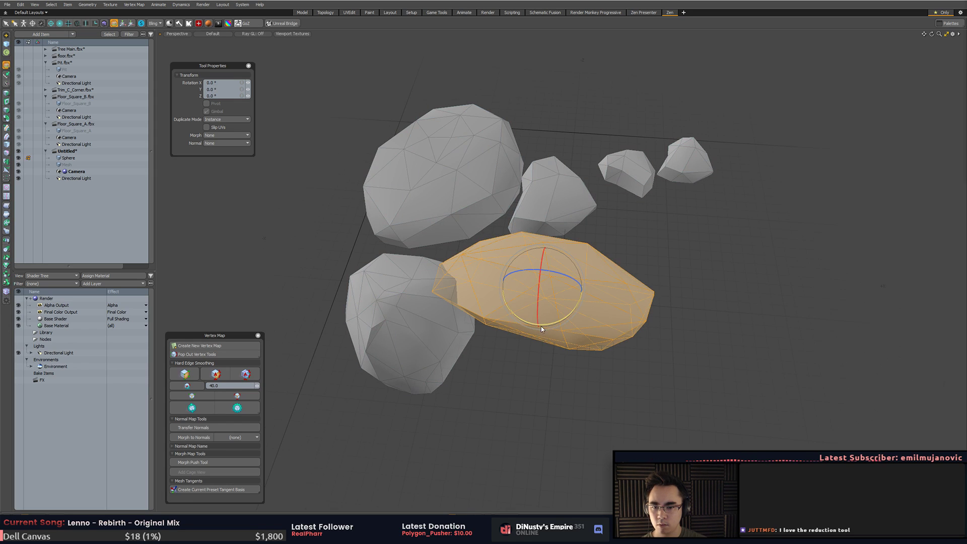
pyautogui.moveTo(540, 327); pyautogui.dragTo(563, 327)
pyautogui.press('q')
pyautogui.click(563, 328)
# - In the top view, scale the large boulder slightly narrower in X and clearly shorter in Z
pyautogui.doubleClick(428, 317)
pyautogui.keyDown('alt'); pyautogui.moveTo(428, 317); pyautogui.dragTo(470, 306); pyautogui.keyUp('alt')
pyautogui.press('KP_1')
pyautogui.scroll(-2, 470, 280)
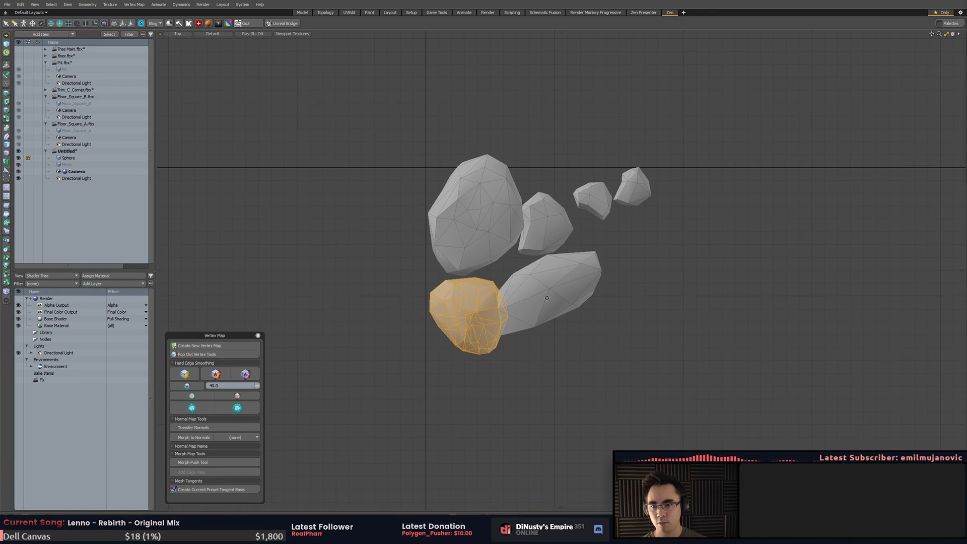
pyautogui.doubleClick(483, 201)
pyautogui.press('w')
pyautogui.press('r')
pyautogui.moveTo(520, 216); pyautogui.dragTo(515, 216)
pyautogui.moveTo(476, 258); pyautogui.dragTo(476, 244)
pyautogui.press('w')
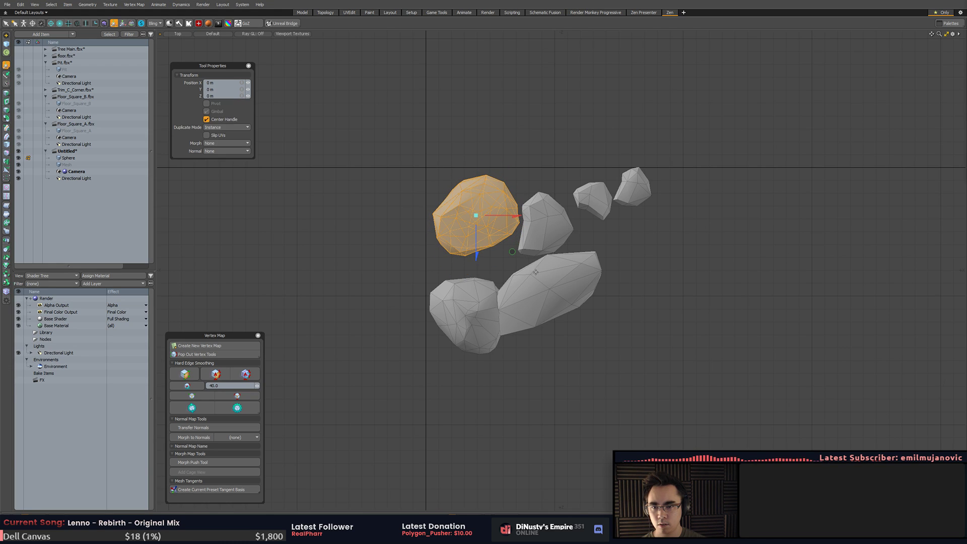
# - Duplicate the outermost small stone, shrink the copy to a pebble, and paste more pebble copies around the cluster
pyautogui.click(530, 266)
pyautogui.click(541, 216)
pyautogui.click(577, 216)
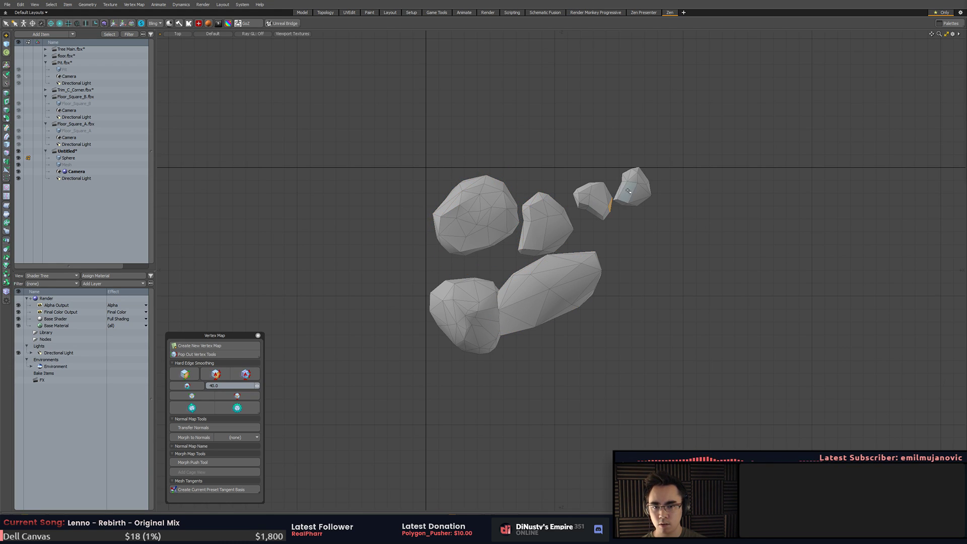
pyautogui.click(630, 191)
pyautogui.press('w')
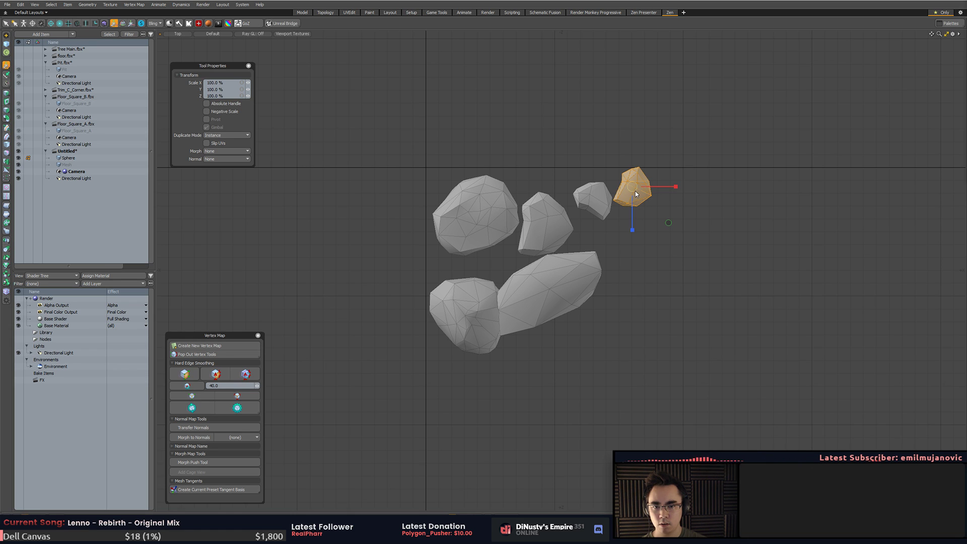
pyautogui.moveTo(668, 223); pyautogui.dragTo(467, 309)
pyautogui.hotkey('ctrl', 'c')
pyautogui.hotkey('ctrl', 'v')
pyautogui.hotkey('ctrl', 'c')
pyautogui.hotkey('ctrl', 'v')
pyautogui.hotkey('ctrl', 'c')
pyautogui.hotkey('ctrl', 'v')
# - Move the elongated rock closer to the cluster and shrink the creased rock into the gap between it and the large boulder
pyautogui.press('space')
pyautogui.doubleClick(562, 305)
pyautogui.press('w')
pyautogui.press('space')
pyautogui.doubleClick(453, 288)
pyautogui.press('w')
pyautogui.press('r')
# - Rotate the two loose pebbles on the open side of the cluster to vary their orientation
pyautogui.press('space')
pyautogui.click(615, 275)
pyautogui.press('e')
pyautogui.moveTo(655, 277); pyautogui.dragTo(697, 283)
pyautogui.press('space')
pyautogui.doubleClick(631, 232)
pyautogui.press('e')
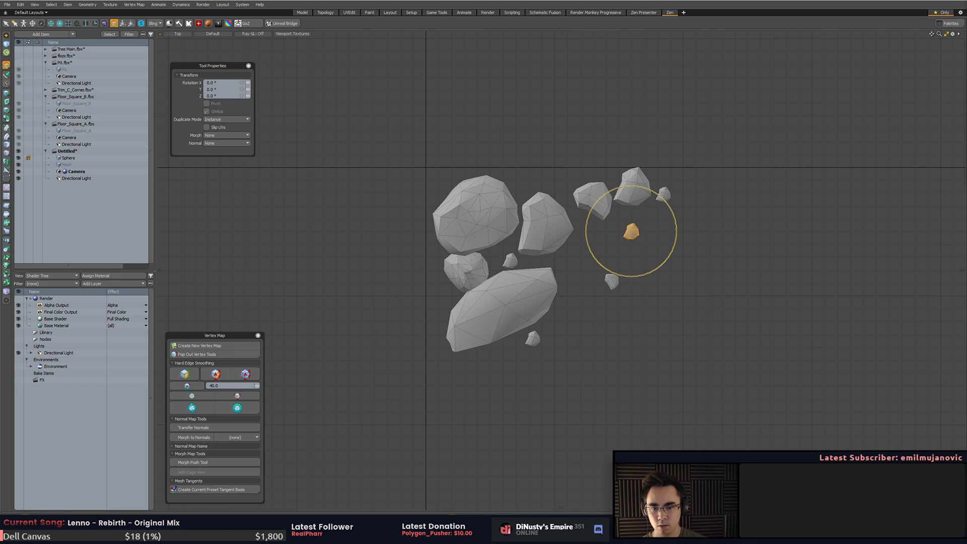
pyautogui.moveTo(639, 276); pyautogui.dragTo(598, 284)
# - Rotate the pebble lying between the large rocks, and scale the loose pebble below the outer stones to 78.5% in X and Z
pyautogui.press('space')
pyautogui.doubleClick(512, 262)
pyautogui.press('e')
pyautogui.click(634, 319)
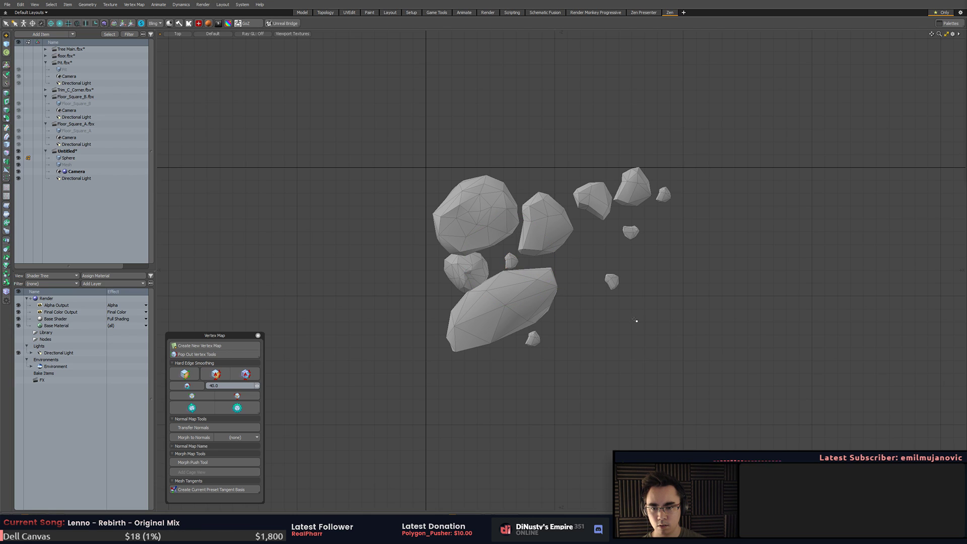
pyautogui.click(629, 226)
pyautogui.press('r')
pyautogui.press('space')
pyautogui.press('r')
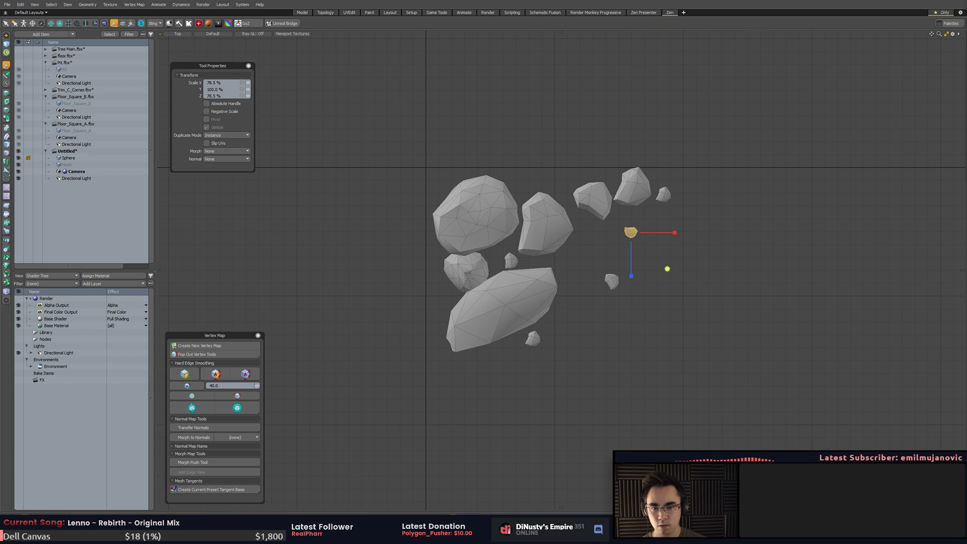
# - Duplicate the isolated pebble near the elongated rock, move the copy beside the smallest pebble, and rotate it
pyautogui.press('space')
pyautogui.click(613, 281)
pyautogui.hotkey('ctrl', 'c')
pyautogui.hotkey('ctrl', 'v')
pyautogui.press('w')
pyautogui.moveTo(651, 315); pyautogui.dragTo(660, 261)
pyautogui.press('e')
pyautogui.press('space')
# - Duplicate the outer rock beside the smallest outer pebble, and move and rotate the copy into place below the elongated rock
pyautogui.click(721, 257)
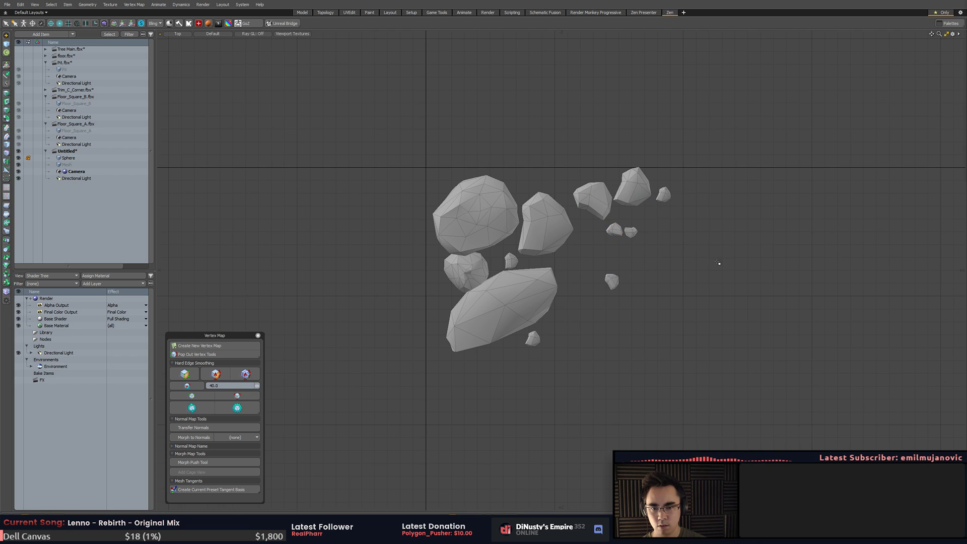
pyautogui.click(636, 187)
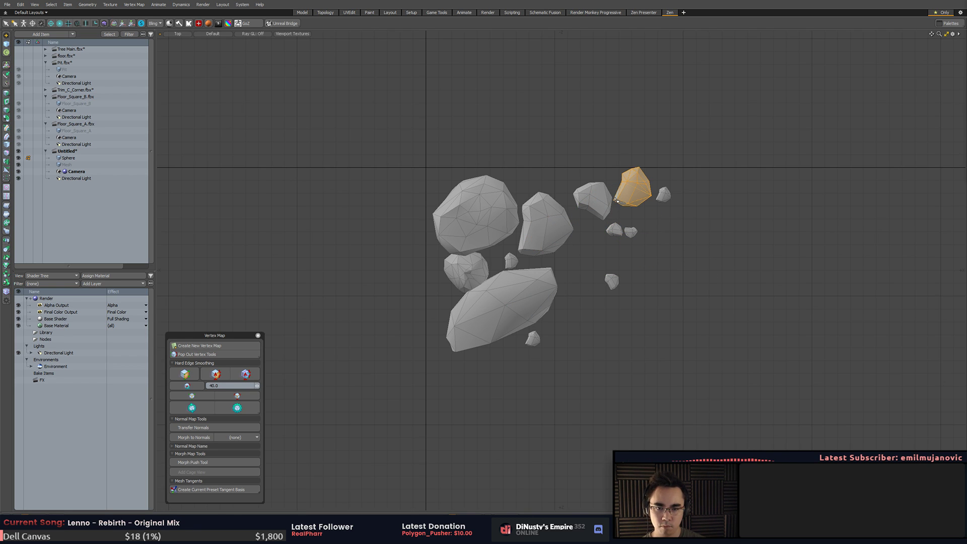
pyautogui.press('w')
pyautogui.hotkey('ctrl', 'c')
pyautogui.hotkey('ctrl', 'v')
pyautogui.moveTo(668, 222); pyautogui.dragTo(545, 376)
pyautogui.press('e')
pyautogui.press('w')
pyautogui.moveTo(511, 404); pyautogui.dragTo(612, 299)
pyautogui.press('space')
# - Duplicate the loose pebble below the elongated rock, and place and rotate the copy in the gap beside the new rock
pyautogui.doubleClick(537, 339)
pyautogui.hotkey('ctrl', 'c')
pyautogui.hotkey('ctrl', 'v')
pyautogui.press('w')
pyautogui.press('e')
pyautogui.press('space')
pyautogui.click(621, 296)
# - Scale down the height of the creased rock between the large boulder and the elongated rock in the perspective view
pyautogui.scroll(4, 626, 318)
pyautogui.moveTo(604, 350)
pyautogui.keyDown('alt'); pyautogui.keyDown('shift'); pyautogui.mouseDown()
pyautogui.moveTo(637, 365)
pyautogui.moveTo(665, 337)
pyautogui.moveTo(637, 344)
pyautogui.moveTo(607, 315)
pyautogui.moveTo(590, 332)
pyautogui.moveTo(600, 337)
pyautogui.mouseUp(); pyautogui.keyUp('shift'); pyautogui.keyUp('alt')
pyautogui.press('KP_Decimal')
pyautogui.press('.')
pyautogui.press('a')
pyautogui.press('.')
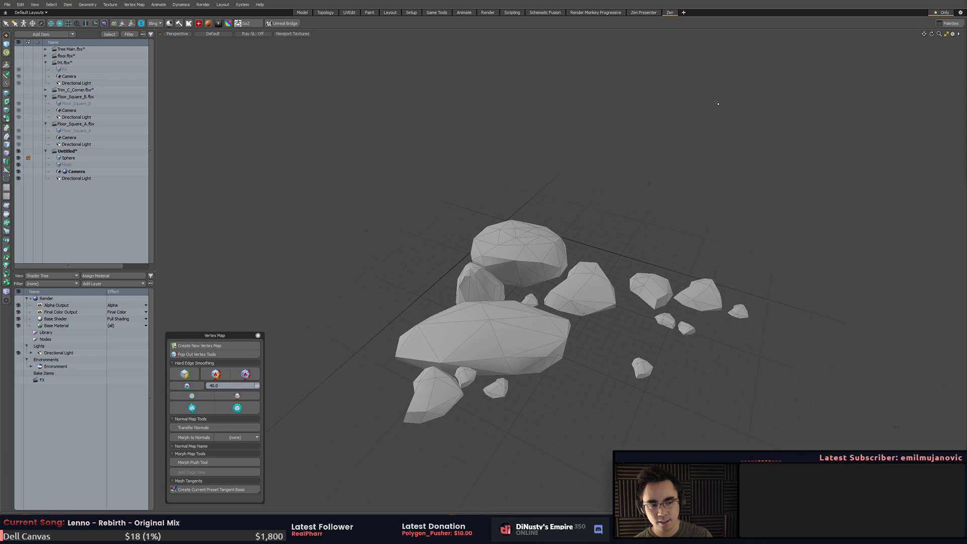
pyautogui.keyDown('alt'); pyautogui.moveTo(636, 160); pyautogui.dragTo(751, 132); pyautogui.keyUp('alt')
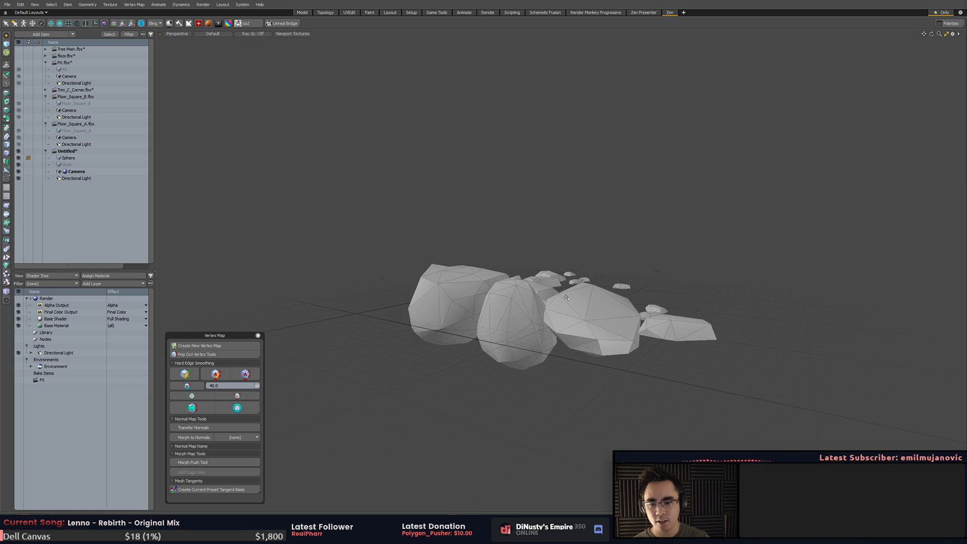
pyautogui.doubleClick(514, 307)
pyautogui.press('r')
pyautogui.moveTo(516, 284); pyautogui.dragTo(518, 299)
pyautogui.press('q')
pyautogui.click(623, 252)
pyautogui.keyDown('alt'); pyautogui.moveTo(622, 251); pyautogui.dragTo(524, 256); pyautogui.keyUp('alt')
pyautogui.doubleClick(522, 254)
pyautogui.doubleClick(571, 315)
pyautogui.keyDown('alt'); pyautogui.moveTo(571, 315); pyautogui.dragTo(702, 392); pyautogui.keyUp('alt')
pyautogui.click(642, 391)
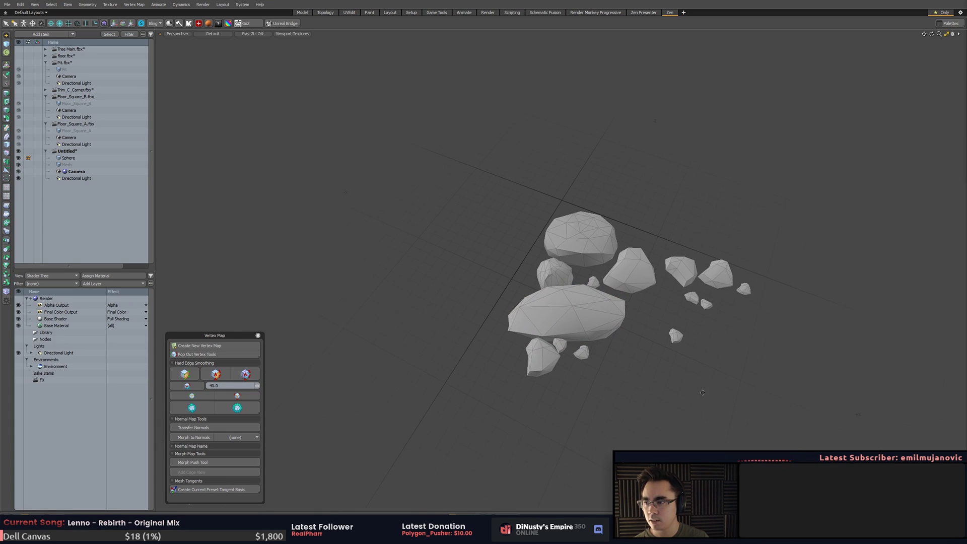
# - Rename the Sphere mesh item to Ground_Bits_A and delete the unused Mesh item from the untitled scene
pyautogui.click(98, 158)
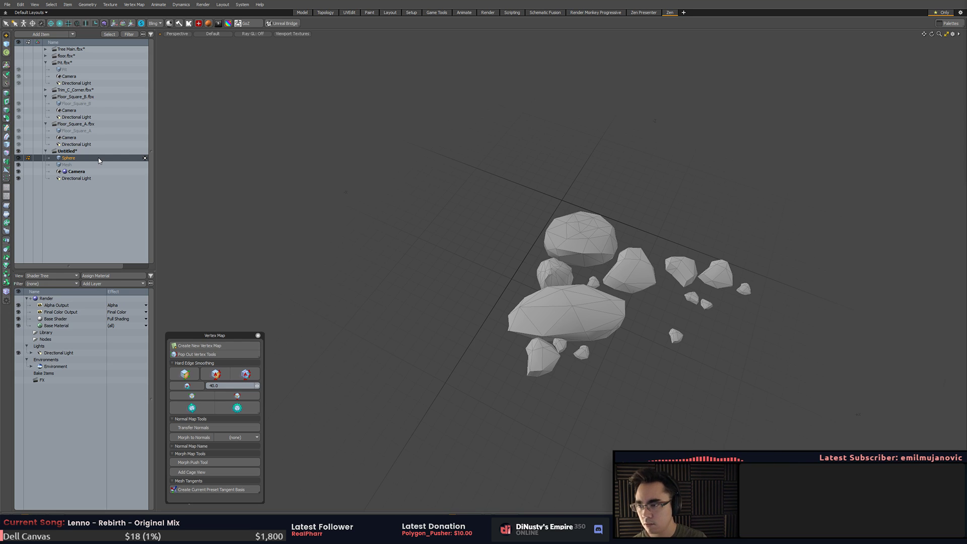
pyautogui.doubleClick(99, 158)
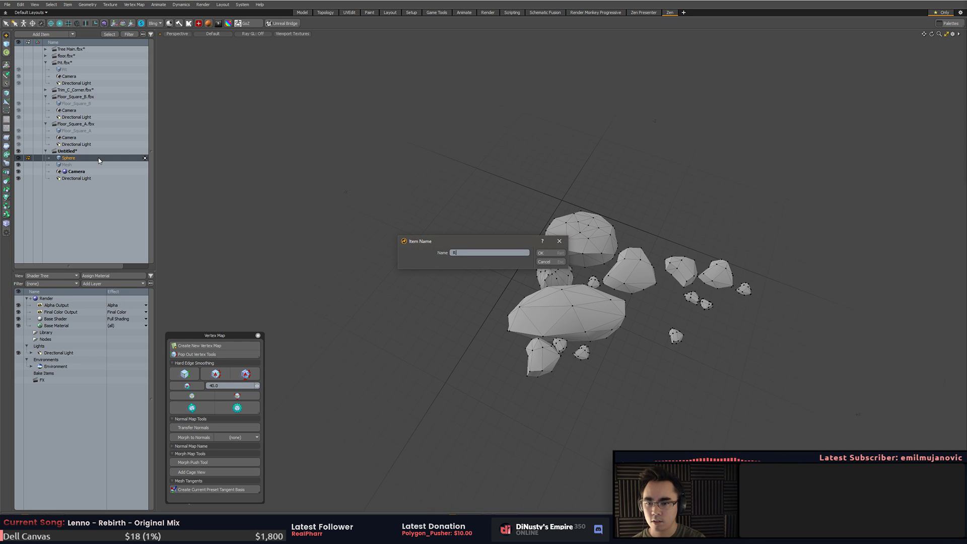
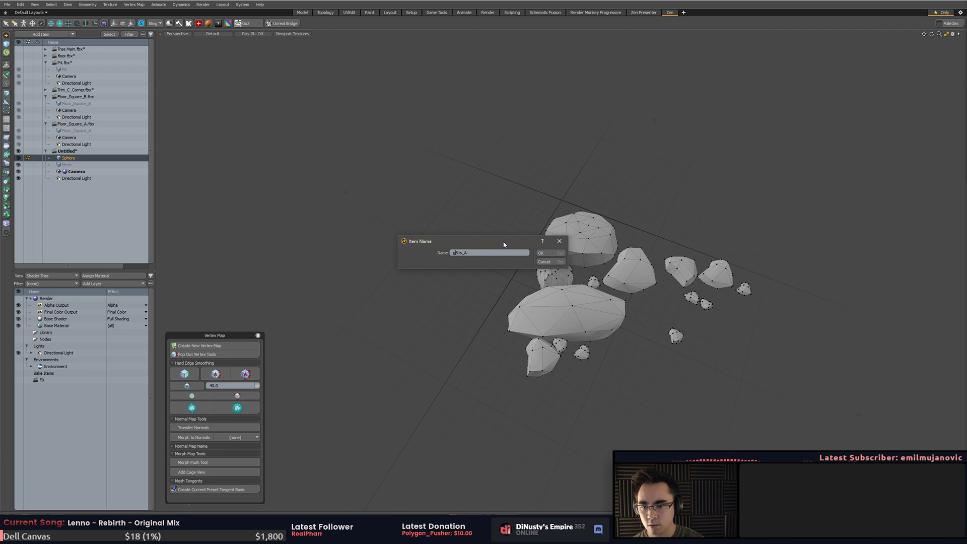
pyautogui.write('ound_')
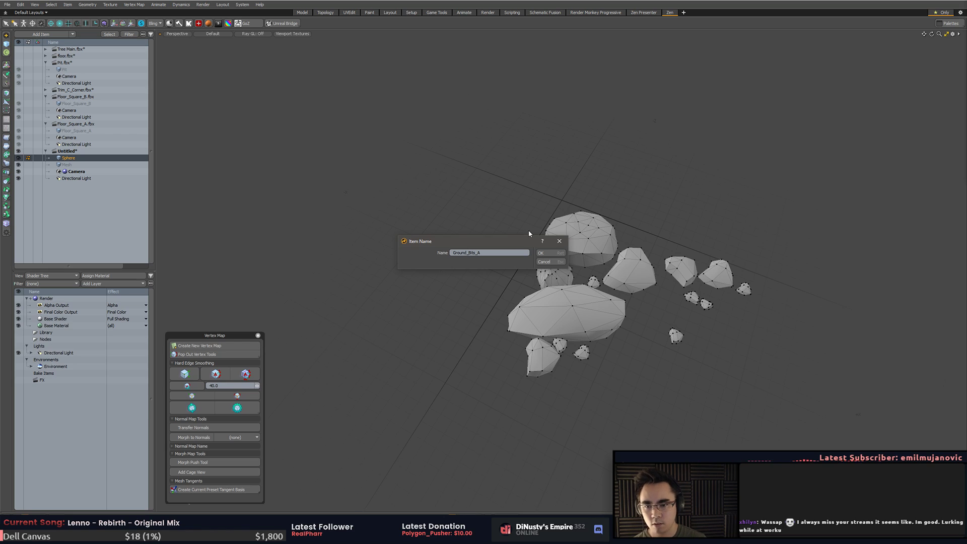
pyautogui.click(556, 253)
pyautogui.click(81, 166)
pyautogui.press('Delete')
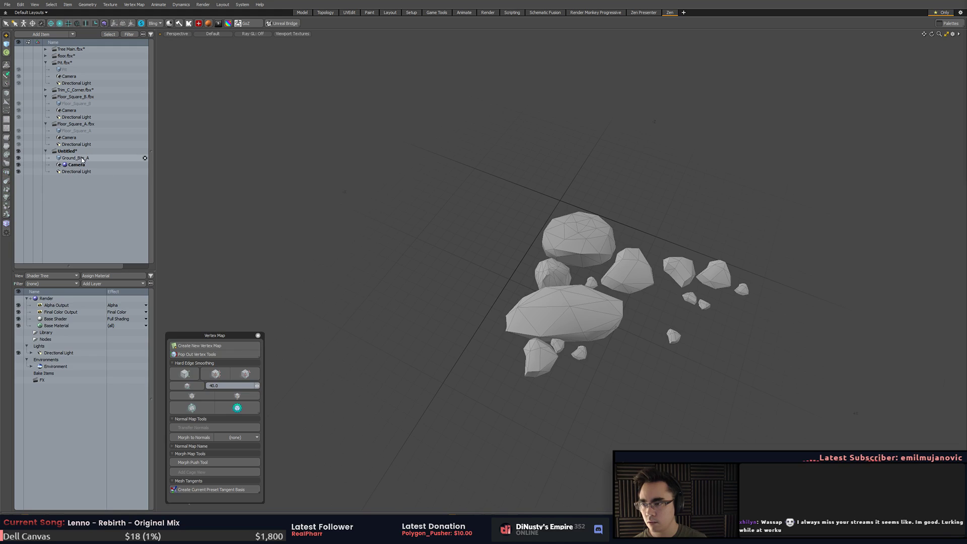
pyautogui.doubleClick(83, 160)
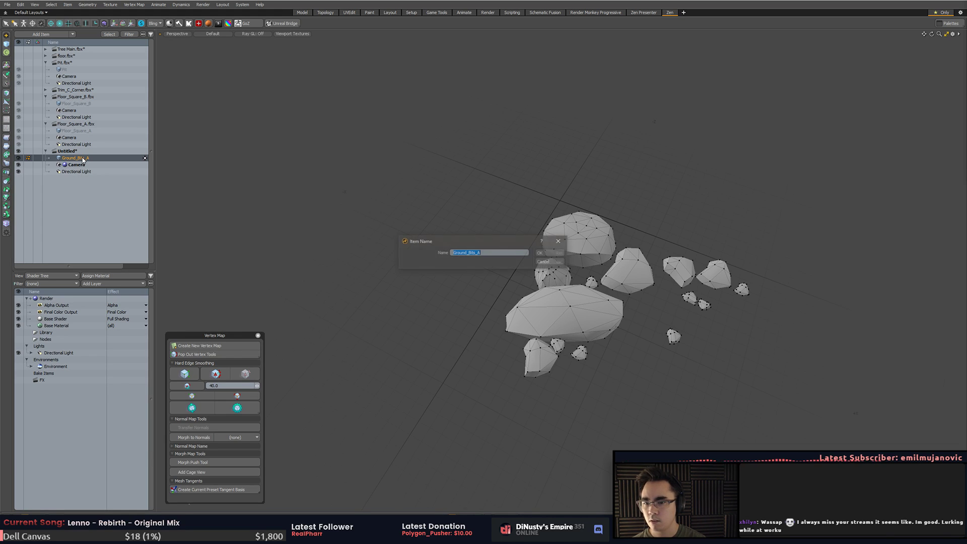
pyautogui.press('Escape')
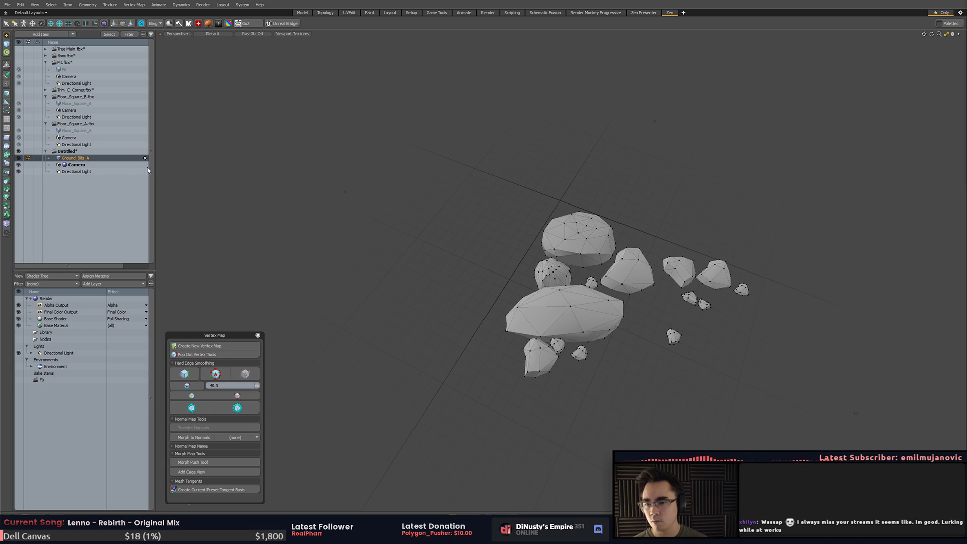
pyautogui.hotkey('ctrl', 's')
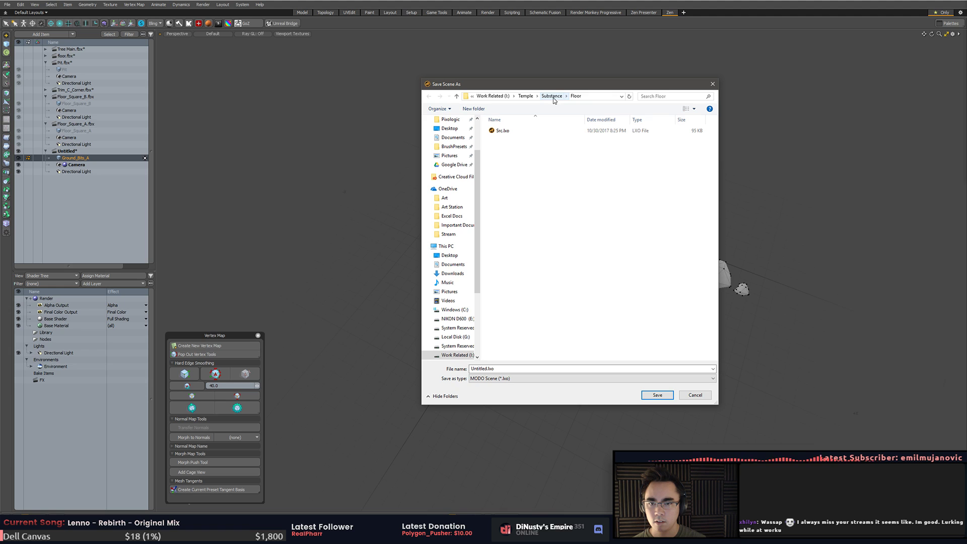
pyautogui.click(552, 96)
pyautogui.click(572, 155)
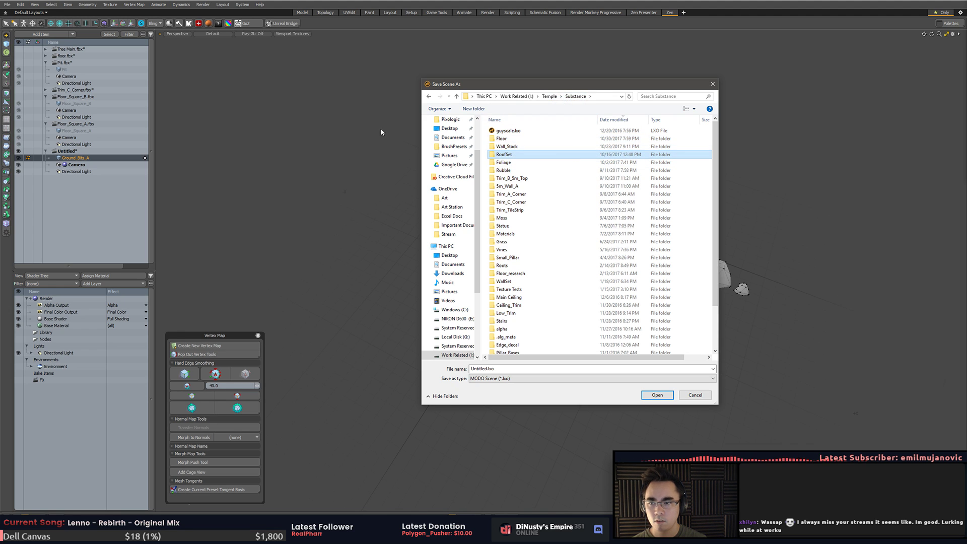
pyautogui.press('Escape')
# - Look up the Floor Set folder path in the Save As dialog of the Floor_Square_A.fbx scene
pyautogui.click(75, 125)
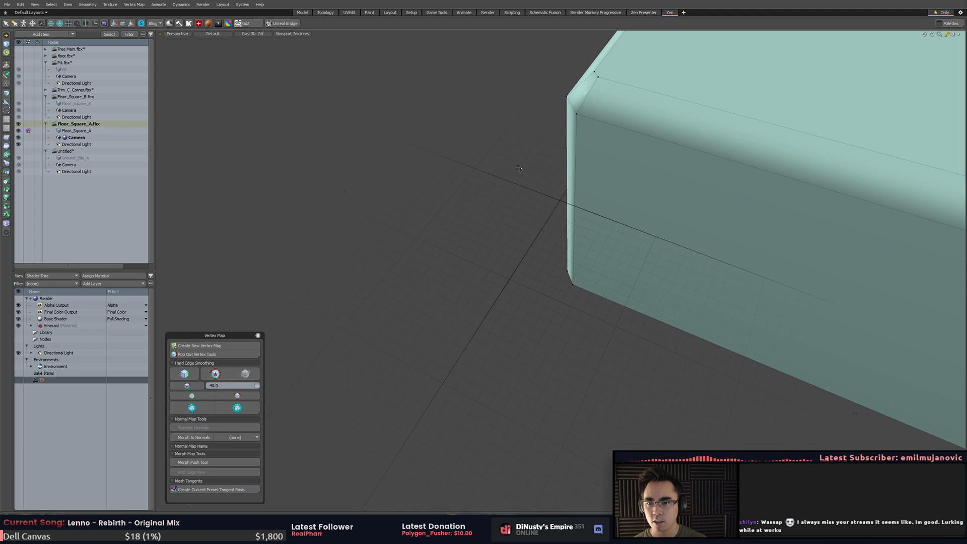
pyautogui.keyDown('alt'); pyautogui.moveTo(486, 207); pyautogui.dragTo(495, 221); pyautogui.keyUp('alt')
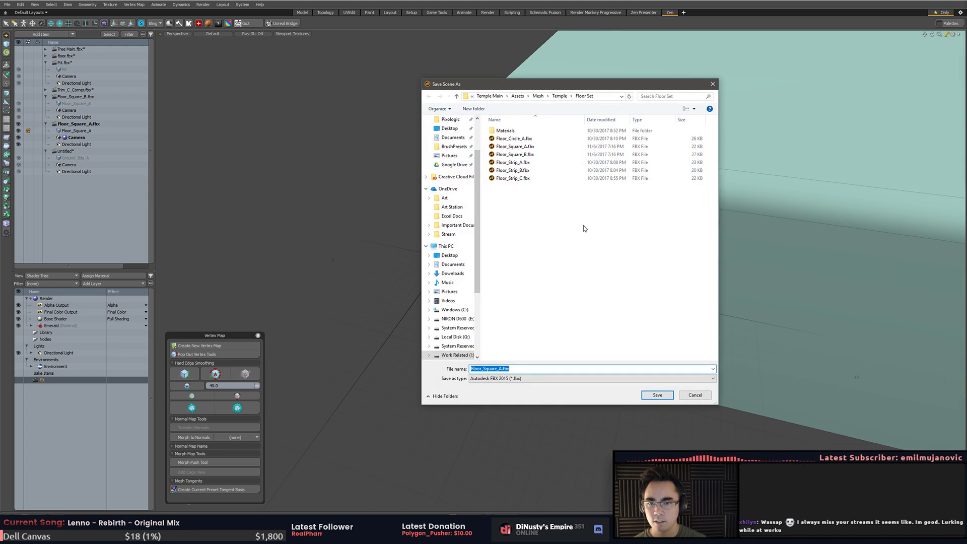
pyautogui.click(606, 96)
pyautogui.click(603, 244)
pyautogui.press('Escape')
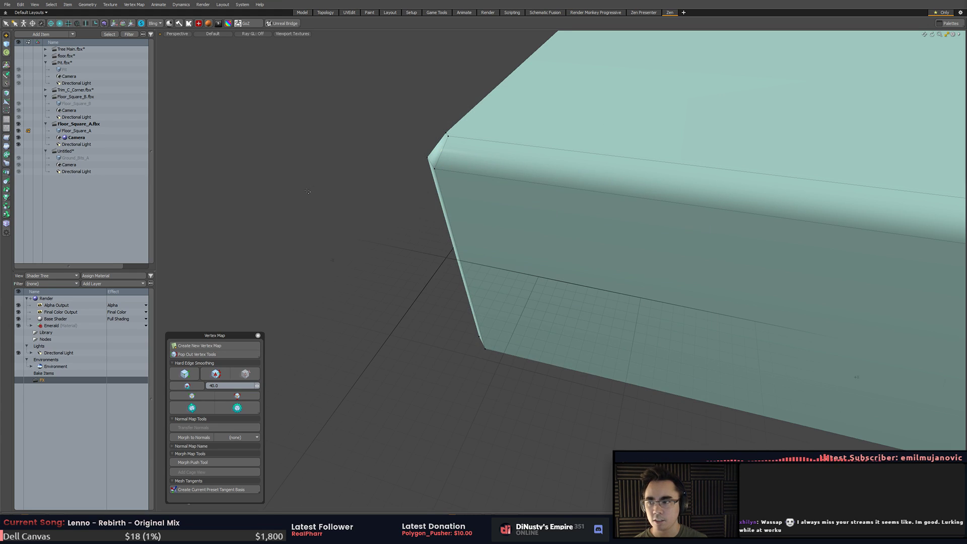
pyautogui.click(83, 151)
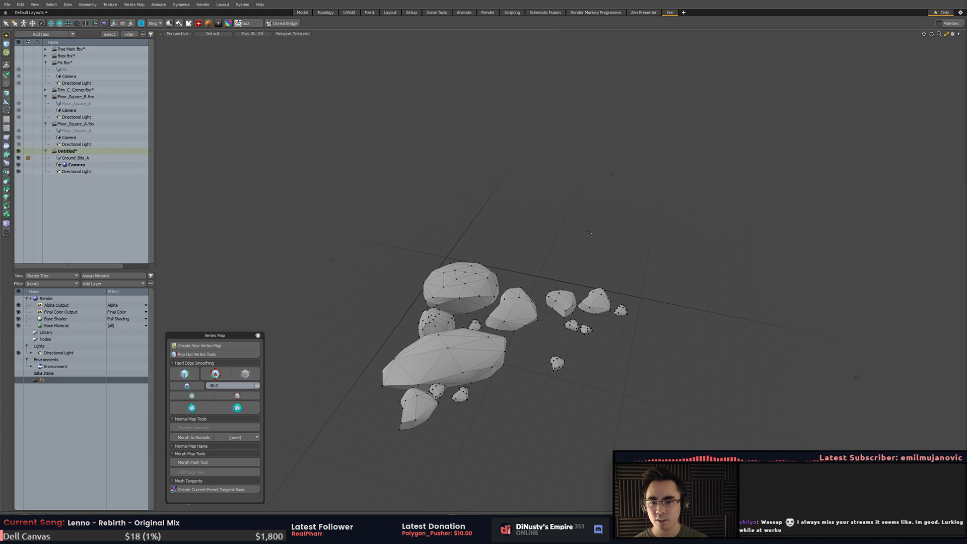
pyautogui.keyDown('alt'); pyautogui.moveTo(588, 225); pyautogui.dragTo(573, 241); pyautogui.keyUp('alt')
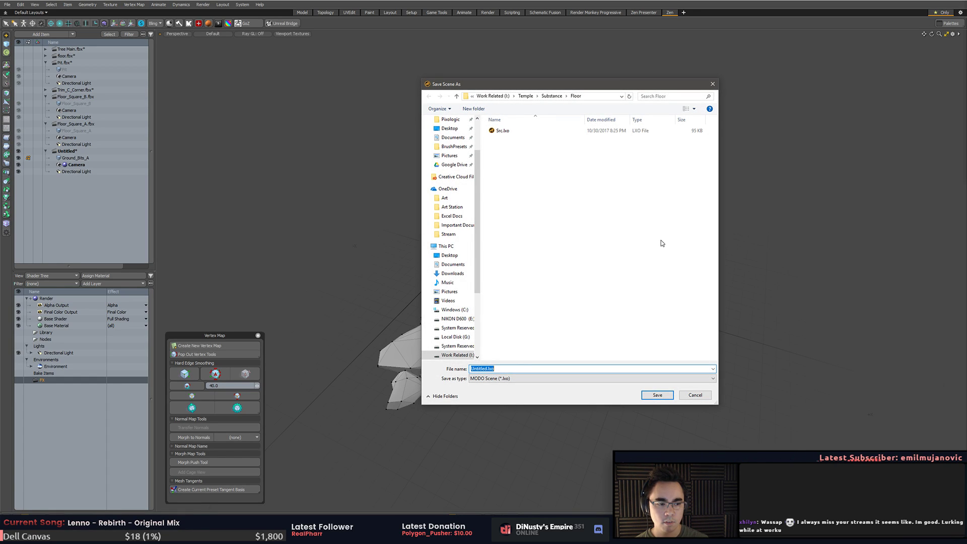
pyautogui.click(635, 223)
pyautogui.click(602, 97)
pyautogui.click(590, 213)
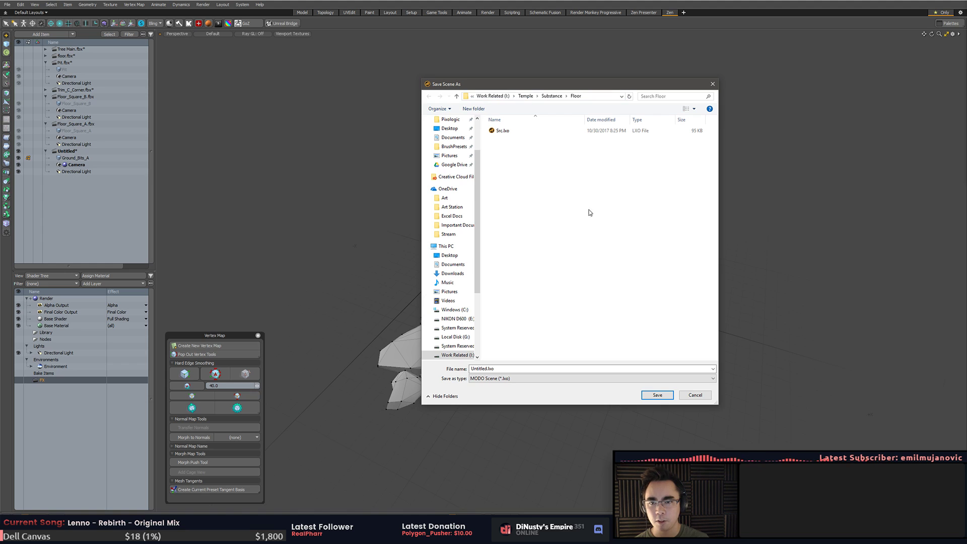
pyautogui.click(551, 96)
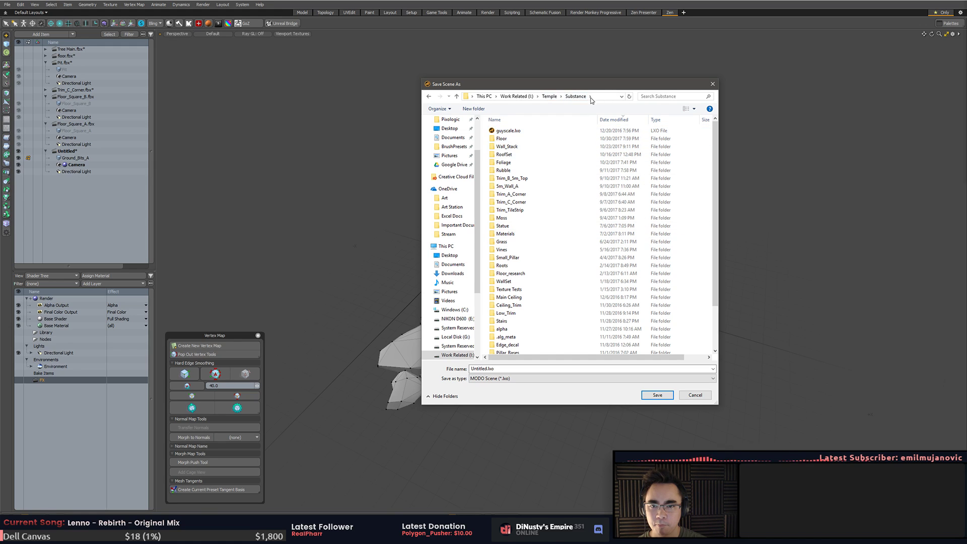
pyautogui.press('Escape')
# - Switch to the Floor Set window in File Explorer, copy its folder path, and return to Modo
pyautogui.click(92, 126)
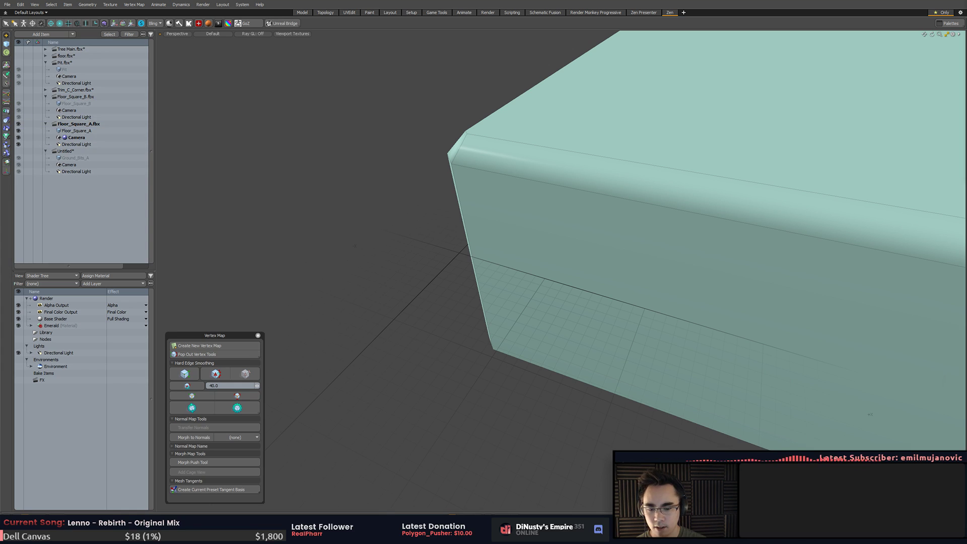
pyautogui.hotkey('alt', 'Tab')
pyautogui.click(613, 178)
pyautogui.click(455, 86)
pyautogui.hotkey('alt', 'Tab')
pyautogui.hotkey('alt', 'Tab')
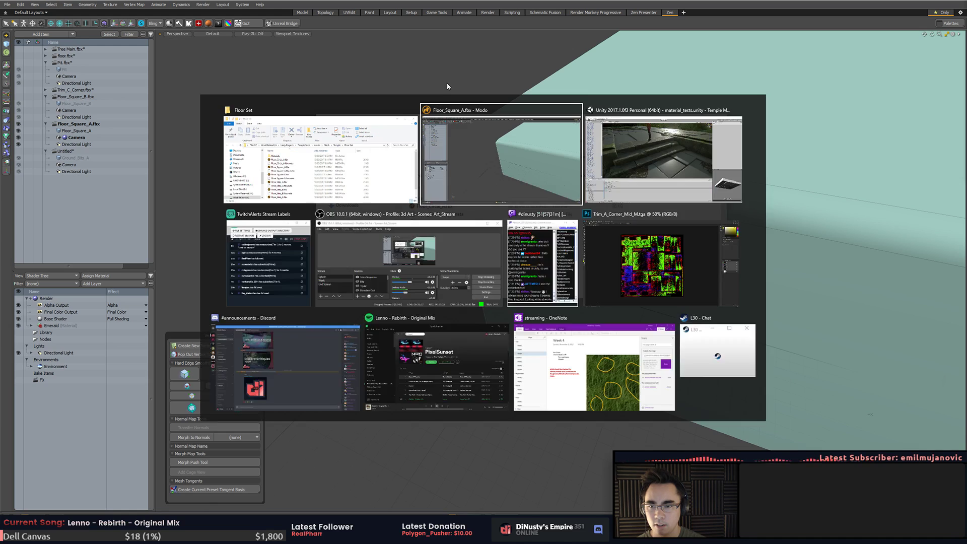
# - Save the untitled rock scene as Ground_Bits_A in MODO Scene format in the Temple mesh folder's Rubble subfolder
pyautogui.click(101, 151)
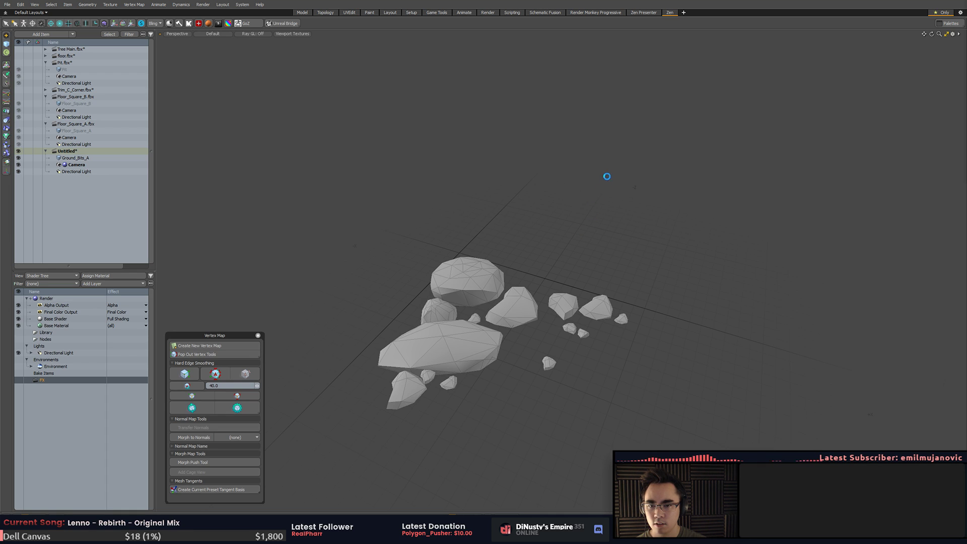
pyautogui.click(593, 98)
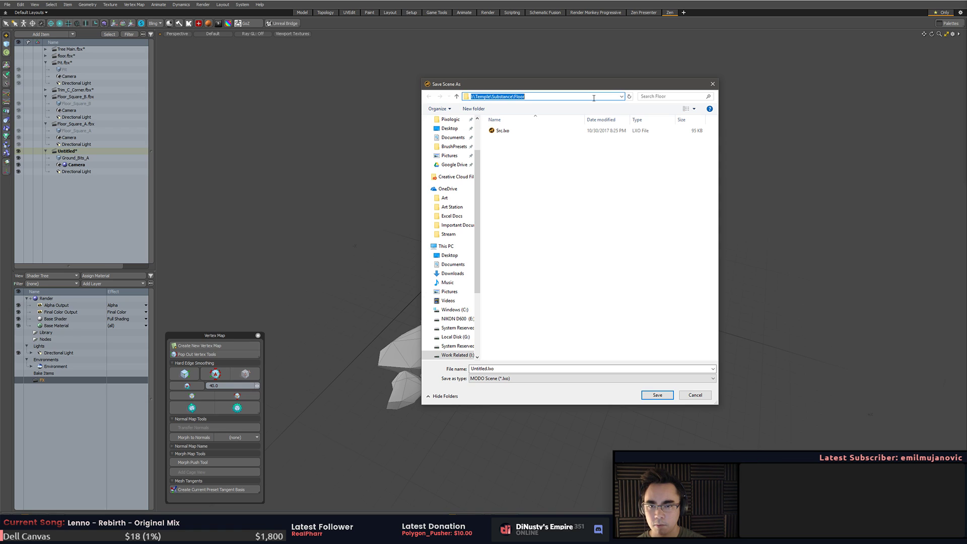
pyautogui.press('Return')
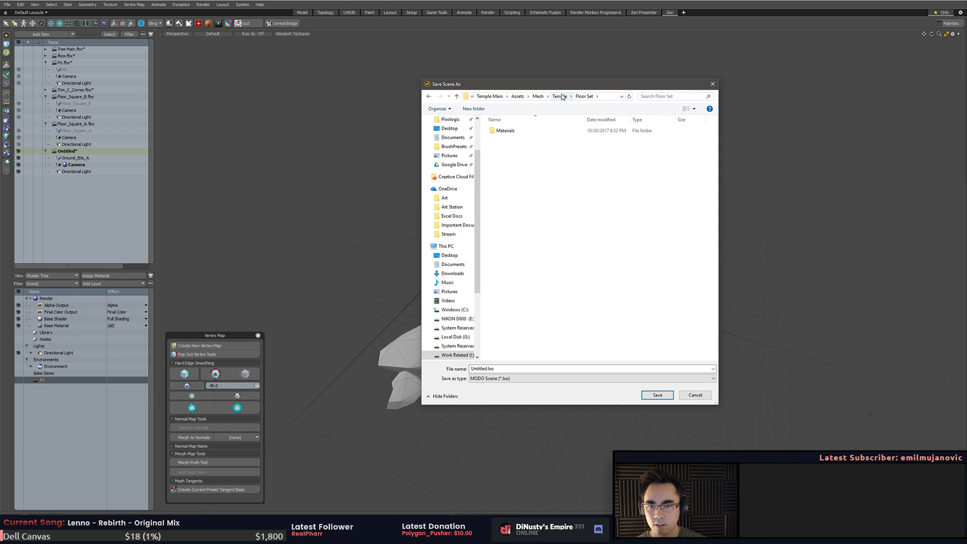
pyautogui.click(560, 96)
pyautogui.doubleClick(571, 162)
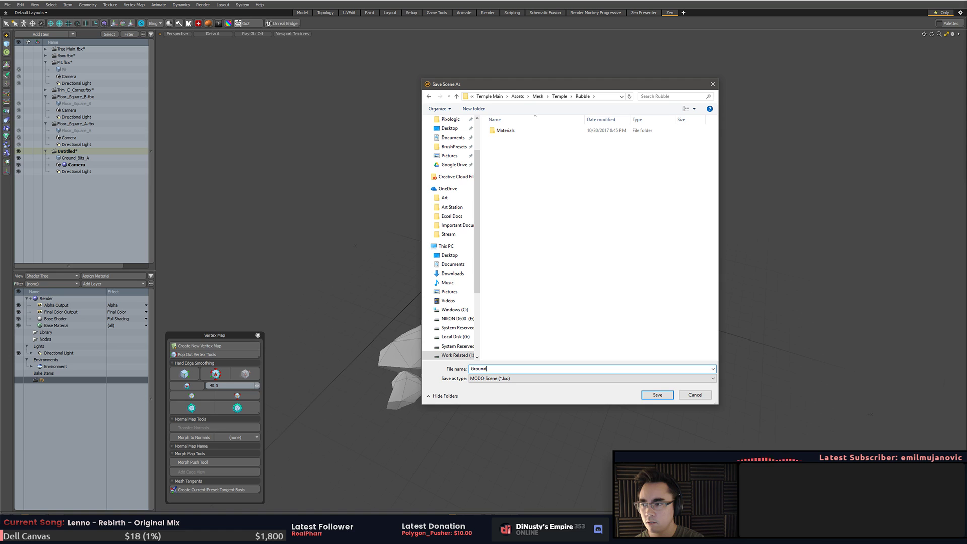
pyautogui.write('A')
pyautogui.press('Return')
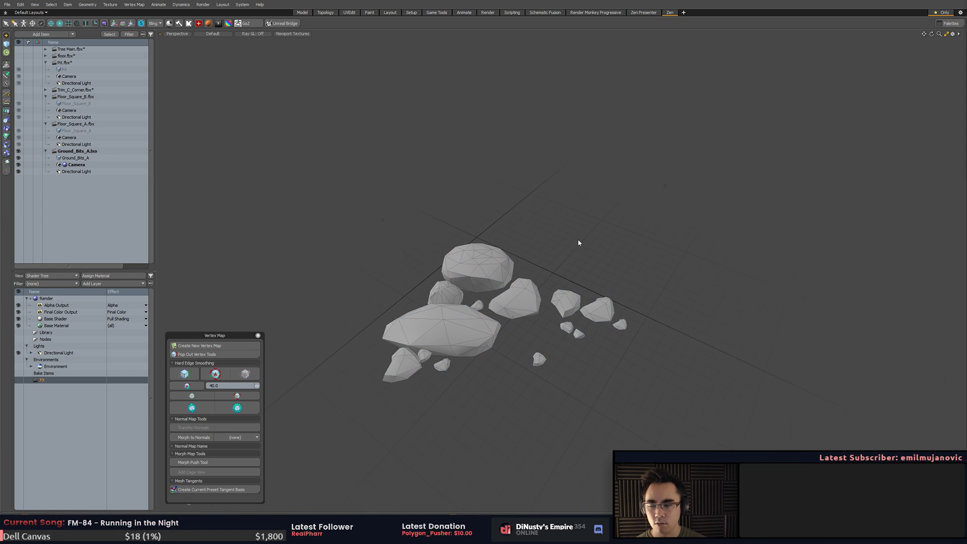
# - Delete Ground_Bits_A.lxo from the Rubble folder and save the scene there as Ground_Bits_A.fbx in Autodesk FBX 2015 format
pyautogui.keyDown('alt'); pyautogui.moveTo(603, 291); pyautogui.dragTo(602, 261); pyautogui.keyUp('alt')
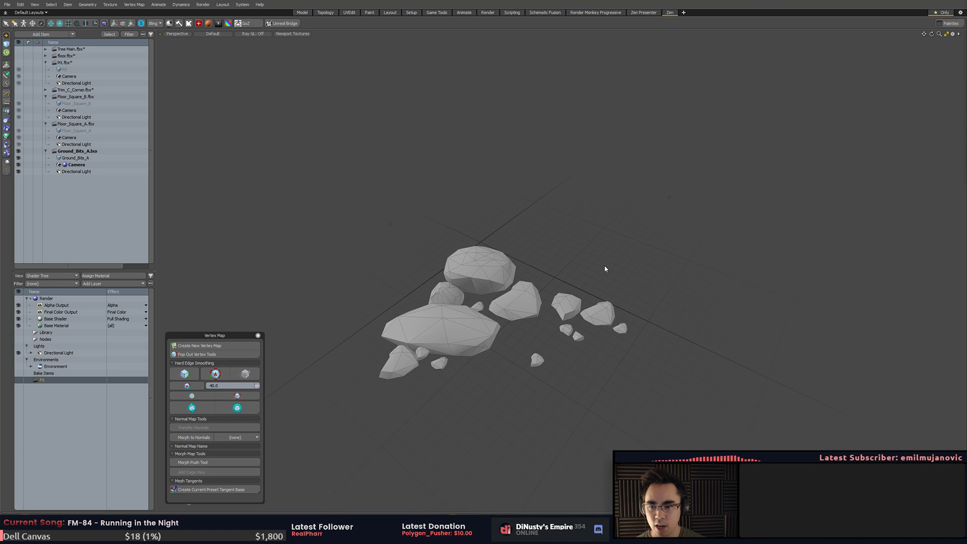
pyautogui.hotkey('ctrl', 'shift', 's')
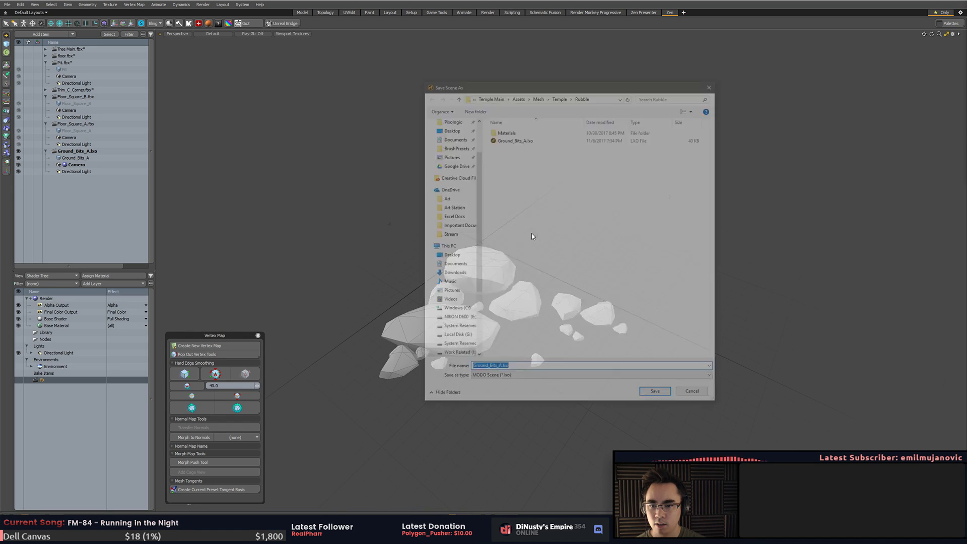
pyautogui.click(535, 144)
pyautogui.click(534, 140)
pyautogui.press('Delete')
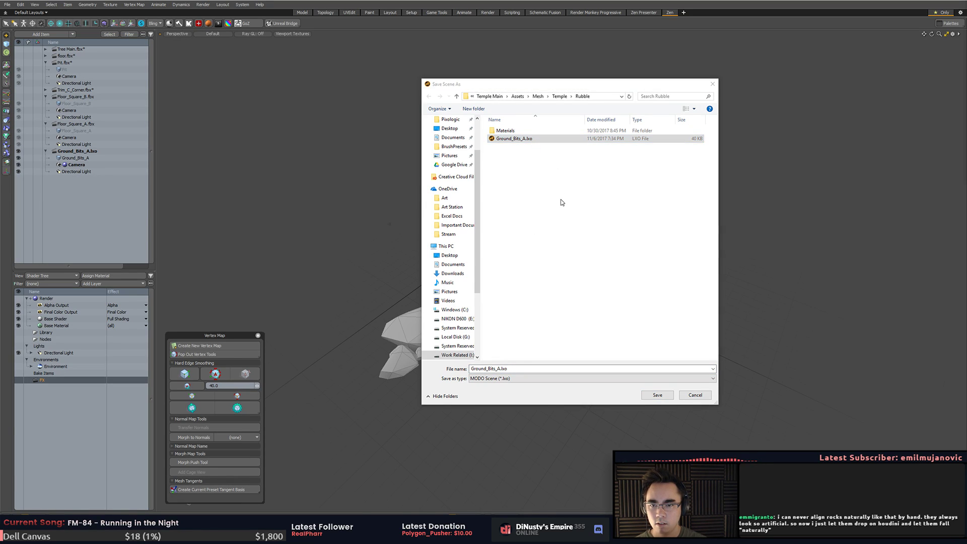
pyautogui.click(520, 379)
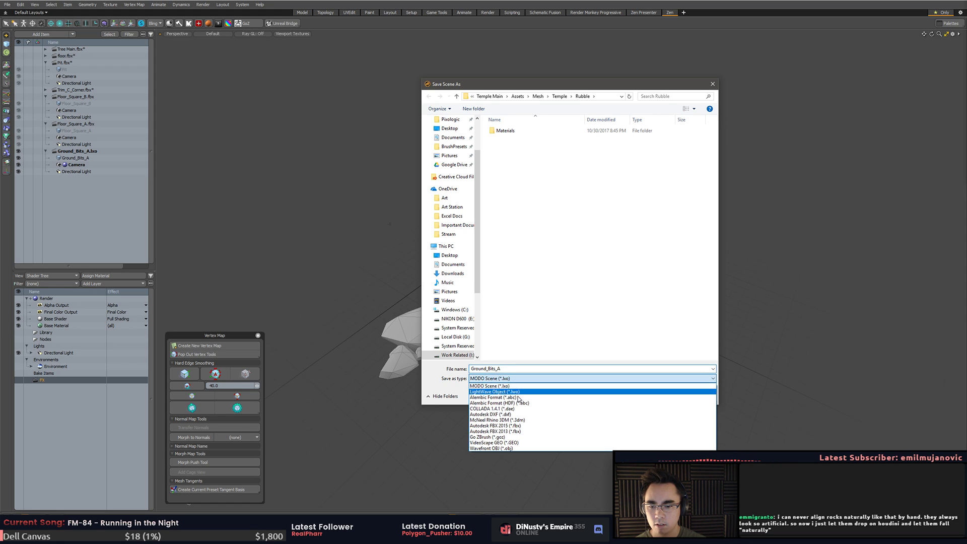
pyautogui.click(523, 425)
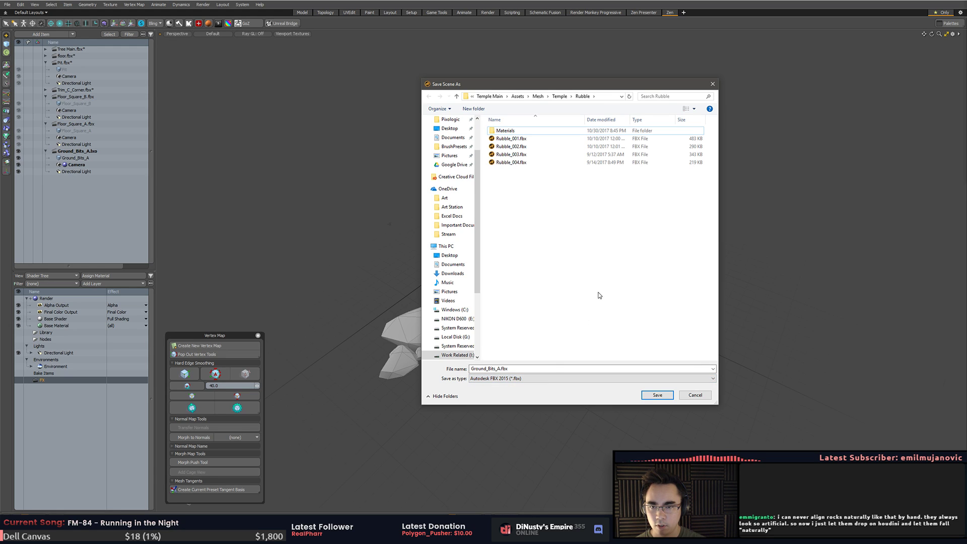
pyautogui.click(657, 396)
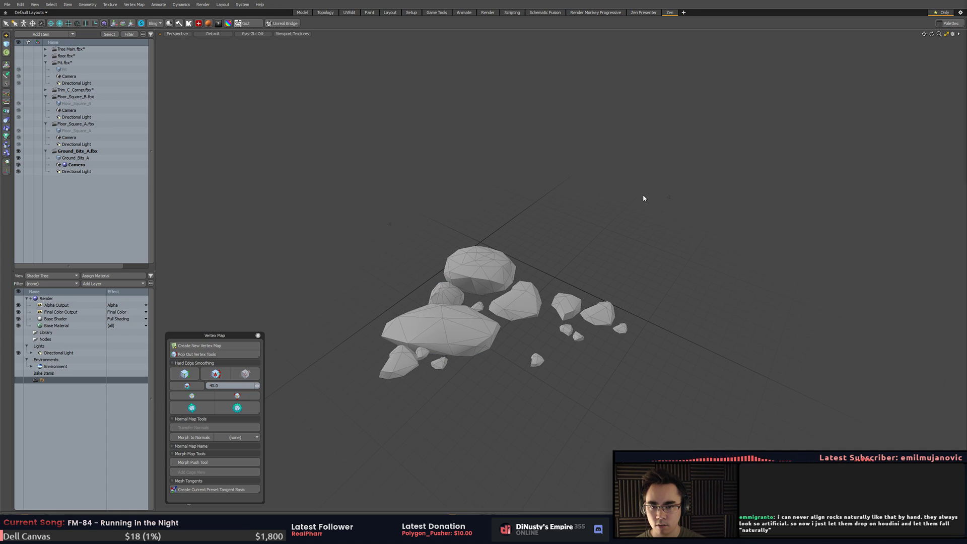
# - Move the protruding lower vertex of the notched outer rock inward to flatten the side facing the two small pebbles
pyautogui.keyDown('alt'); pyautogui.moveTo(680, 216); pyautogui.dragTo(730, 322); pyautogui.keyUp('alt')
pyautogui.keyDown('alt'); pyautogui.moveTo(731, 322); pyautogui.dragTo(680, 331); pyautogui.keyUp('alt')
pyautogui.moveTo(680, 332)
pyautogui.keyDown('alt'); pyautogui.keyDown('shift'); pyautogui.mouseDown()
pyautogui.moveTo(726, 326)
pyautogui.moveTo(696, 322)
pyautogui.mouseUp(); pyautogui.keyUp('shift'); pyautogui.keyUp('alt')
pyautogui.press('3')
pyautogui.press('1')
pyautogui.press('w')
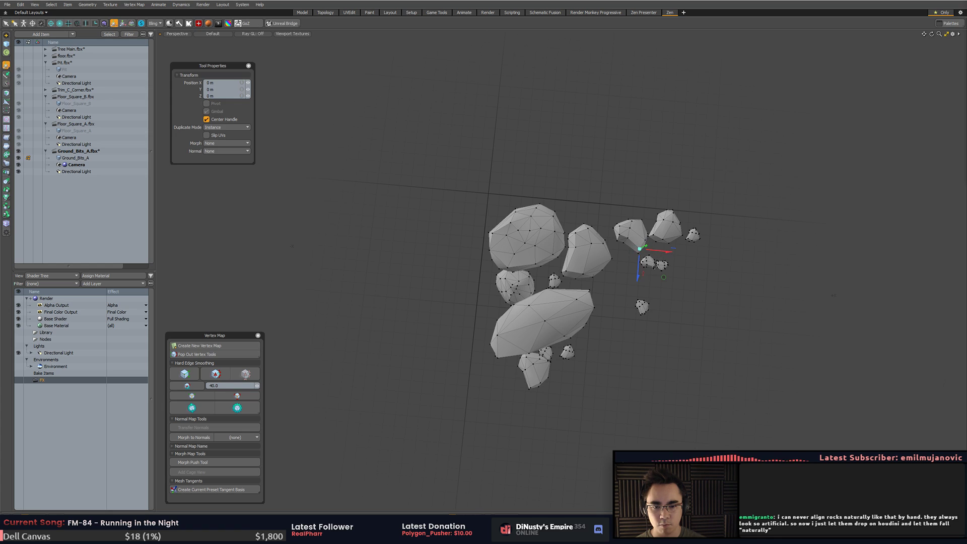
pyautogui.moveTo(663, 280)
pyautogui.mouseDown()
pyautogui.moveTo(639, 287)
pyautogui.moveTo(658, 292)
pyautogui.mouseUp()
pyautogui.press('q')
pyautogui.click(706, 281)
# - Move the outer-end vertices of the rock below the elongated rock inward and sideways to make it shorter and wider
pyautogui.click(535, 378)
pyautogui.press('w')
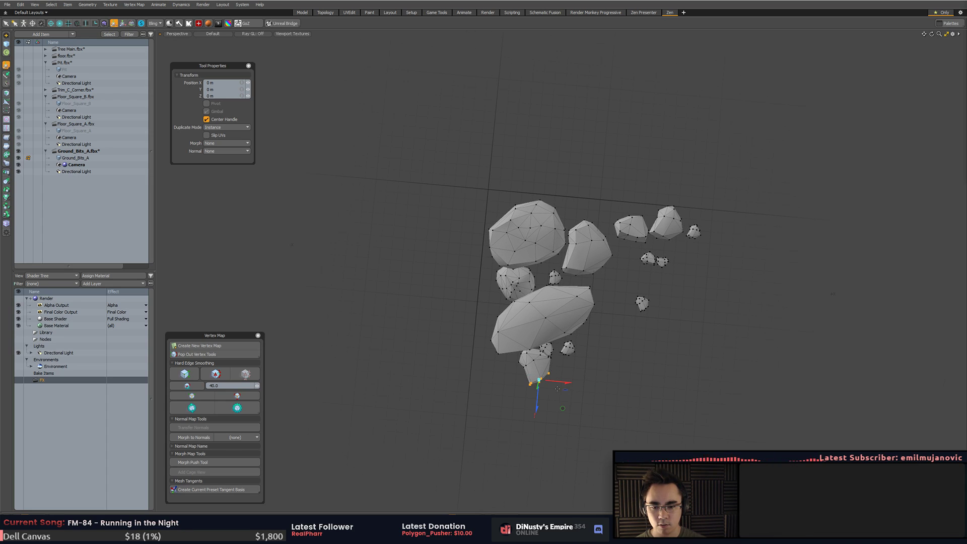
pyautogui.moveTo(563, 409); pyautogui.dragTo(619, 392)
pyautogui.press('q')
pyautogui.click(628, 393)
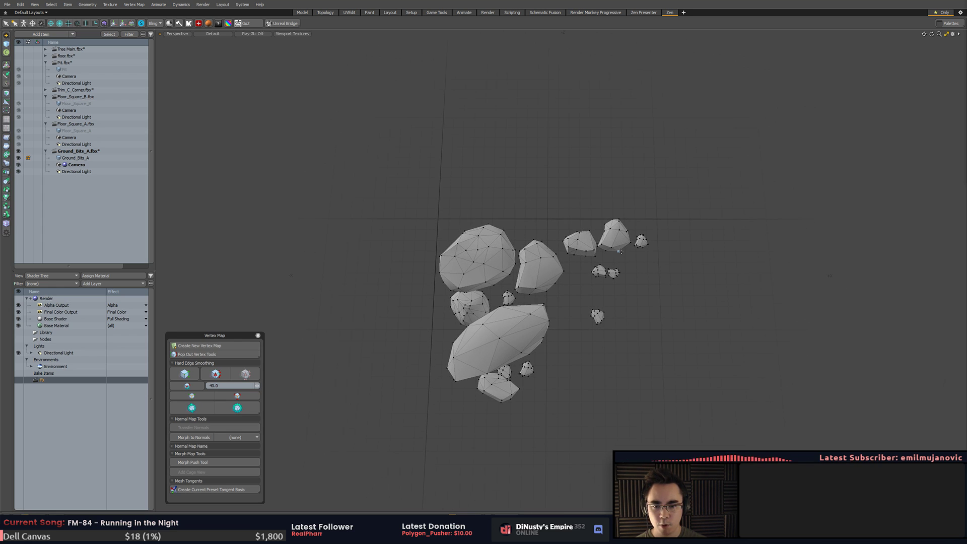
# - Switch to Unity, open the Temple mesh set's Rubble folder, and find the Ground_Bits_A rock cluster in the scene
pyautogui.hotkey('alt', 'Tab')
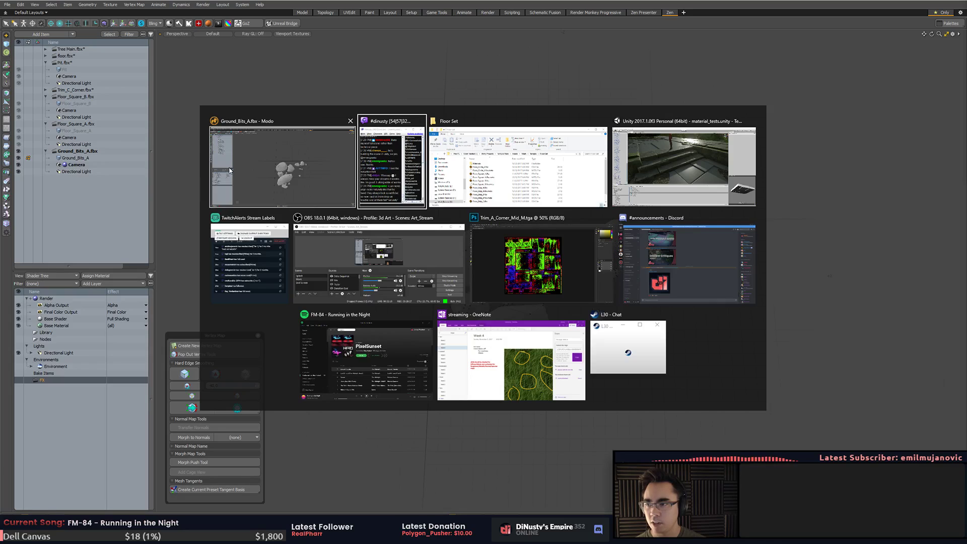
pyautogui.click(678, 154)
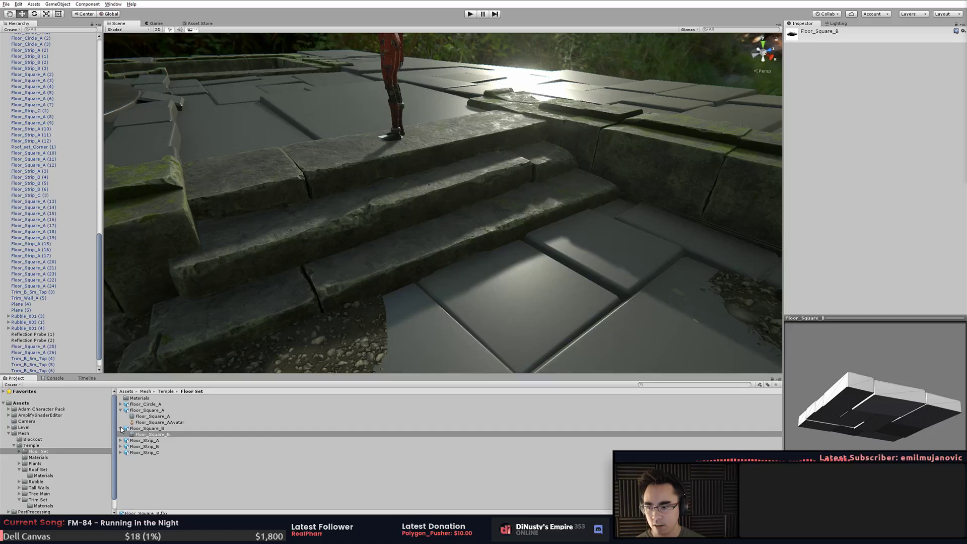
pyautogui.click(121, 429)
pyautogui.click(166, 391)
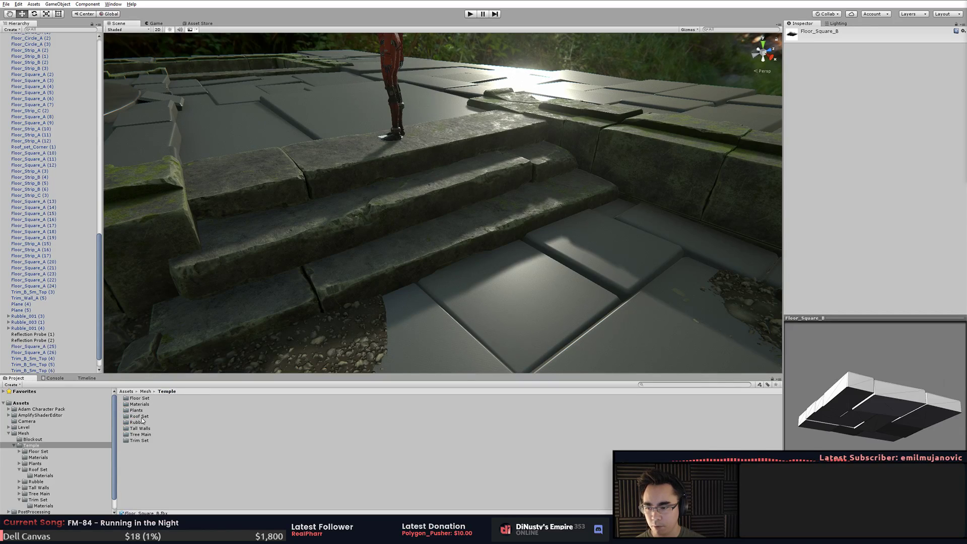
pyautogui.doubleClick(142, 421)
pyautogui.click(158, 405)
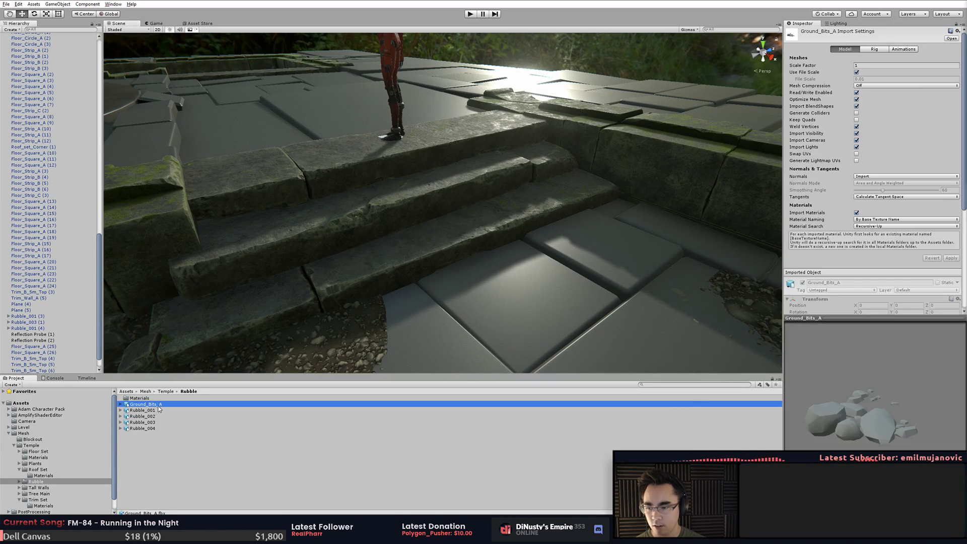
pyautogui.moveTo(383, 231); pyautogui.dragTo(356, 201)
pyautogui.press('f')
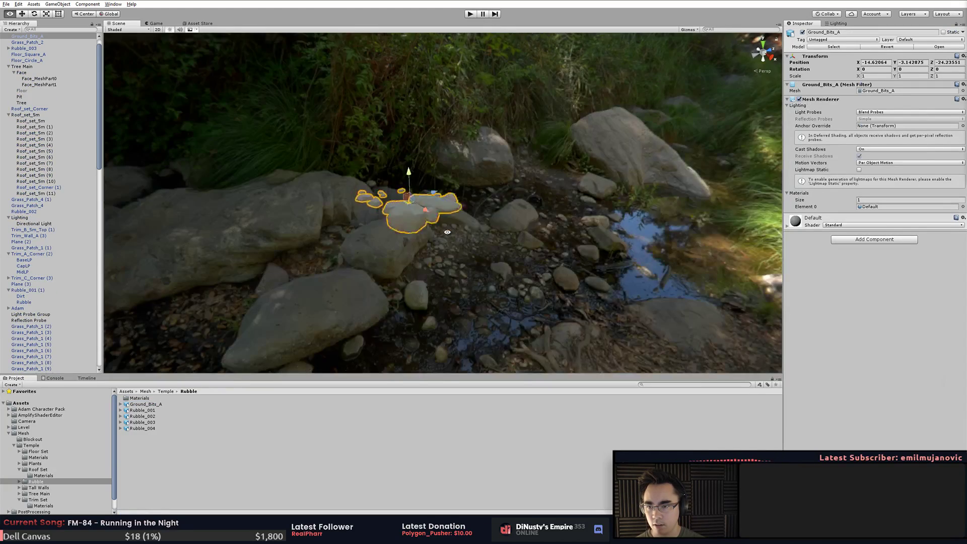
# - Move the Ground_Bits_A rock cluster from the stream bed area over to the mossy stone steps
pyautogui.keyDown('alt'); pyautogui.moveTo(468, 253); pyautogui.dragTo(252, 244, button='right'); pyautogui.keyUp('alt')
pyautogui.keyDown('alt'); pyautogui.moveTo(409, 251); pyautogui.dragTo(354, 253, button='right'); pyautogui.keyUp('alt')
pyautogui.keyDown('alt'); pyautogui.moveTo(354, 253); pyautogui.dragTo(354, 296); pyautogui.keyUp('alt')
pyautogui.keyDown('alt'); pyautogui.moveTo(354, 296); pyautogui.dragTo(432, 227, button='middle'); pyautogui.keyUp('alt')
pyautogui.keyDown('alt'); pyautogui.moveTo(432, 226); pyautogui.dragTo(403, 225); pyautogui.keyUp('alt')
pyautogui.moveTo(492, 157); pyautogui.dragTo(376, 208)
pyautogui.press('f')
pyautogui.moveTo(376, 208); pyautogui.dragTo(385, 228, button='middle')
pyautogui.keyDown('alt'); pyautogui.moveTo(385, 229); pyautogui.dragTo(390, 217); pyautogui.keyUp('alt')
# - Rotate the rock cluster to about 106 degrees around Y and slide it along the step toward the side wall
pyautogui.moveTo(448, 226); pyautogui.dragTo(404, 203)
pyautogui.press('e')
pyautogui.moveTo(404, 203)
pyautogui.keyDown('alt'); pyautogui.mouseDown()
pyautogui.moveTo(492, 231)
pyautogui.moveTo(475, 281)
pyautogui.moveTo(523, 253)
pyautogui.moveTo(358, 195)
pyautogui.moveTo(416, 214)
pyautogui.mouseUp(); pyautogui.keyUp('alt')
pyautogui.press('w')
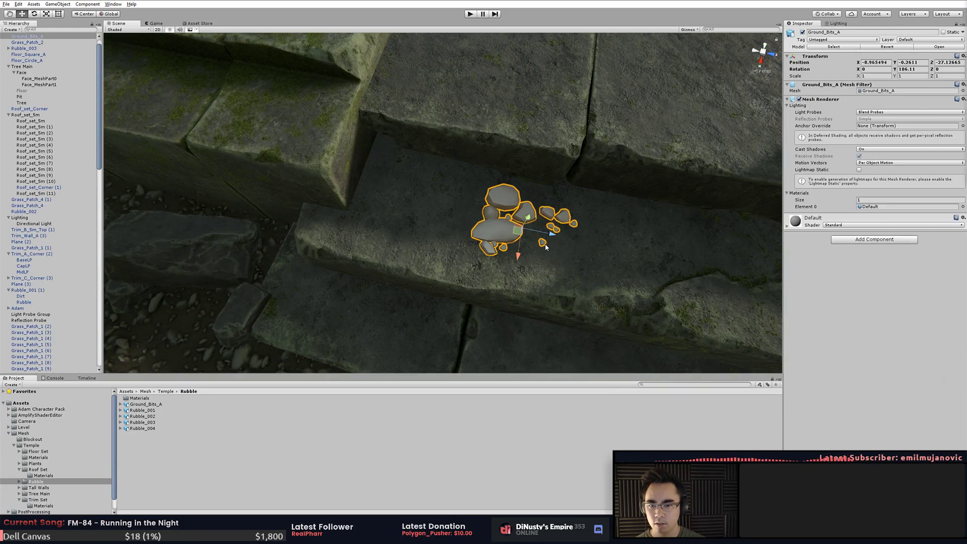
pyautogui.moveTo(514, 234)
pyautogui.mouseDown()
pyautogui.moveTo(398, 174)
pyautogui.moveTo(403, 216)
pyautogui.moveTo(490, 173)
pyautogui.moveTo(512, 107)
pyautogui.moveTo(509, 226)
pyautogui.mouseUp()
# - Switch to Modo, select all the ground rocks, and scale them uniformly to 131% with snapping on
pyautogui.hotkey('alt', 'Tab')
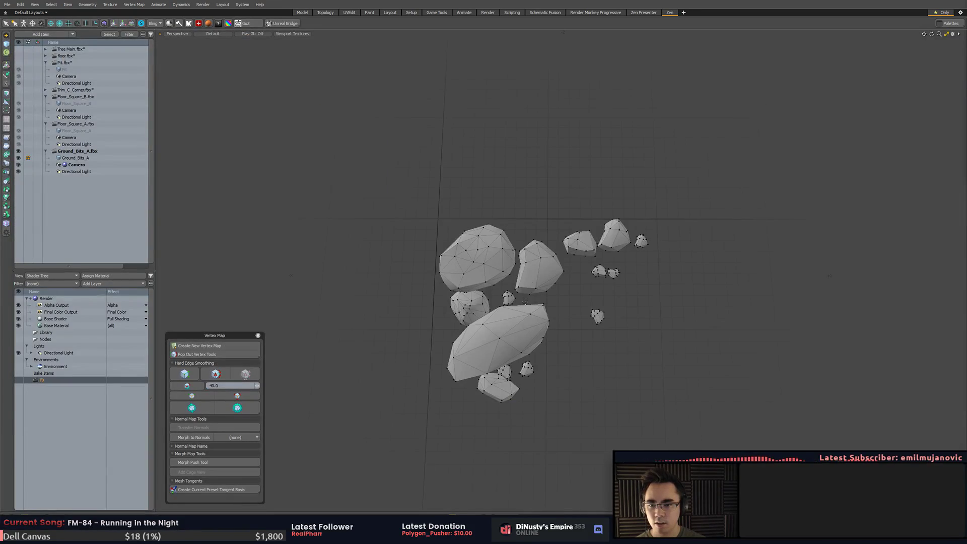
pyautogui.moveTo(357, 349); pyautogui.dragTo(660, 176, button='right')
pyautogui.press('r')
pyautogui.press('x')
pyautogui.hotkey('alt', 'x')
pyautogui.click(449, 230)
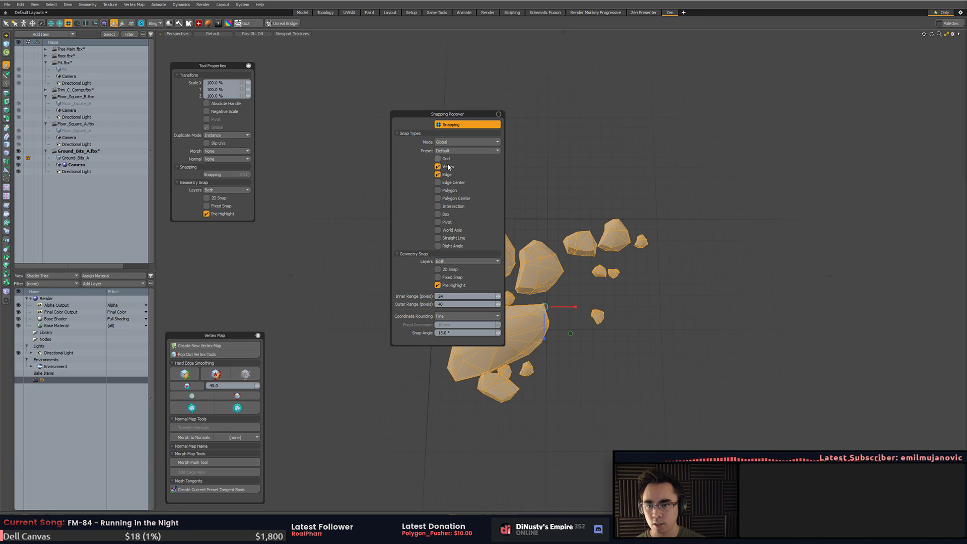
pyautogui.moveTo(442, 226); pyautogui.dragTo(450, 231)
# - Switch to Unity and fit the rock cluster into the step's wall corner, rotating it to about 96 degrees around Y
pyautogui.hotkey('alt', 'Tab')
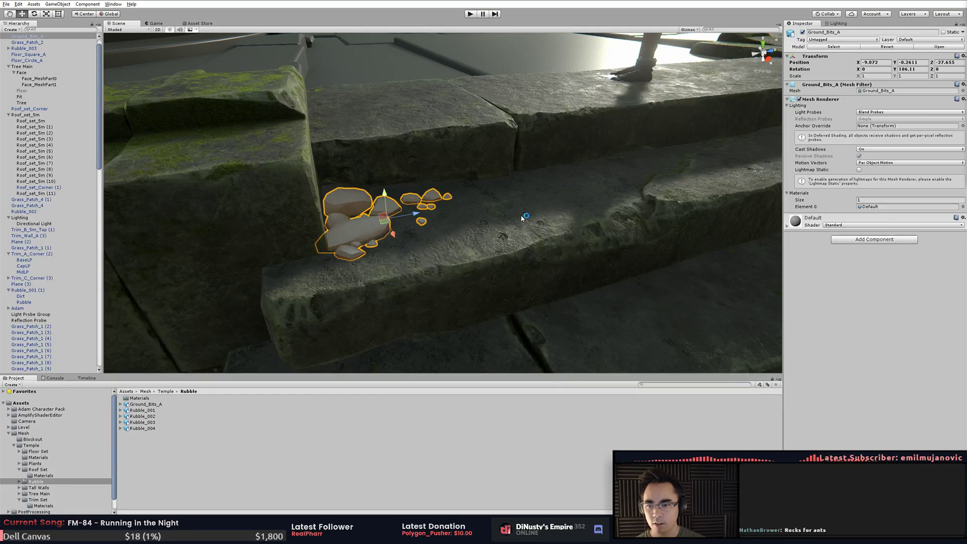
pyautogui.moveTo(407, 209); pyautogui.dragTo(418, 208)
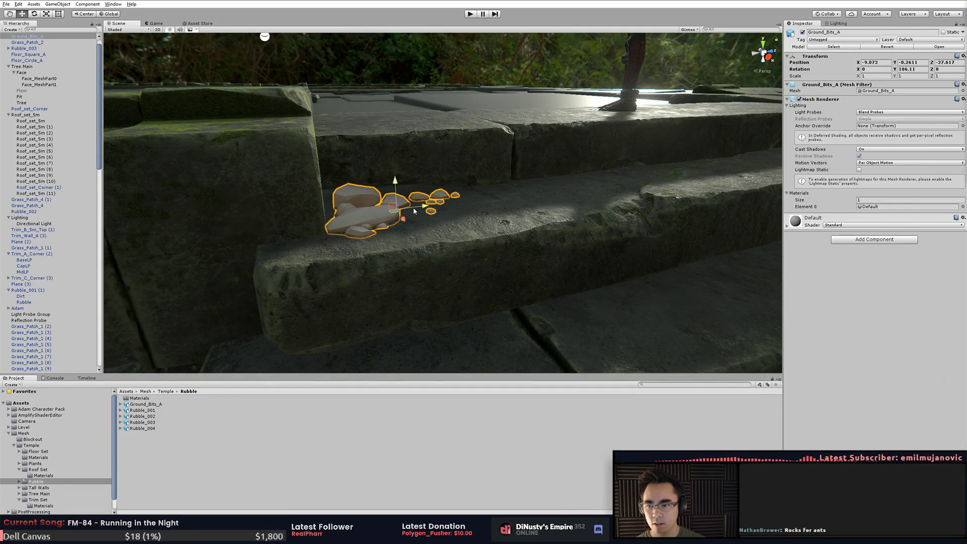
pyautogui.keyDown('alt'); pyautogui.moveTo(398, 262); pyautogui.dragTo(472, 330); pyautogui.keyUp('alt')
pyautogui.press('e')
pyautogui.moveTo(475, 248); pyautogui.dragTo(487, 243)
pyautogui.keyDown('alt'); pyautogui.moveTo(488, 244); pyautogui.dragTo(479, 273); pyautogui.keyUp('alt')
pyautogui.press('w')
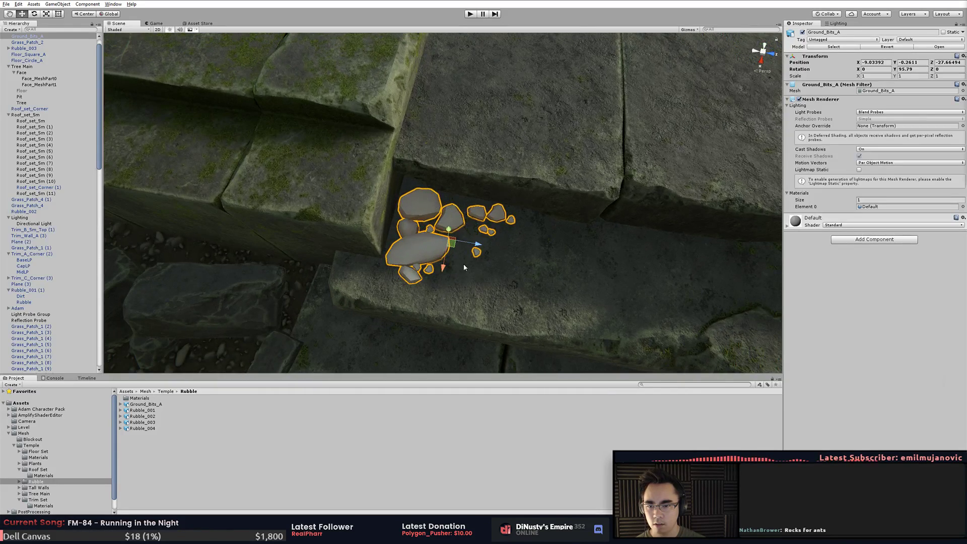
# - Duplicate the rock cluster and move the copy across the stairs to the floor by the opposite wall
pyautogui.keyDown('alt'); pyautogui.moveTo(572, 298); pyautogui.dragTo(520, 285); pyautogui.keyUp('alt')
pyautogui.scroll(-5, 534, 278)
pyautogui.moveTo(564, 264); pyautogui.dragTo(433, 249, button='middle')
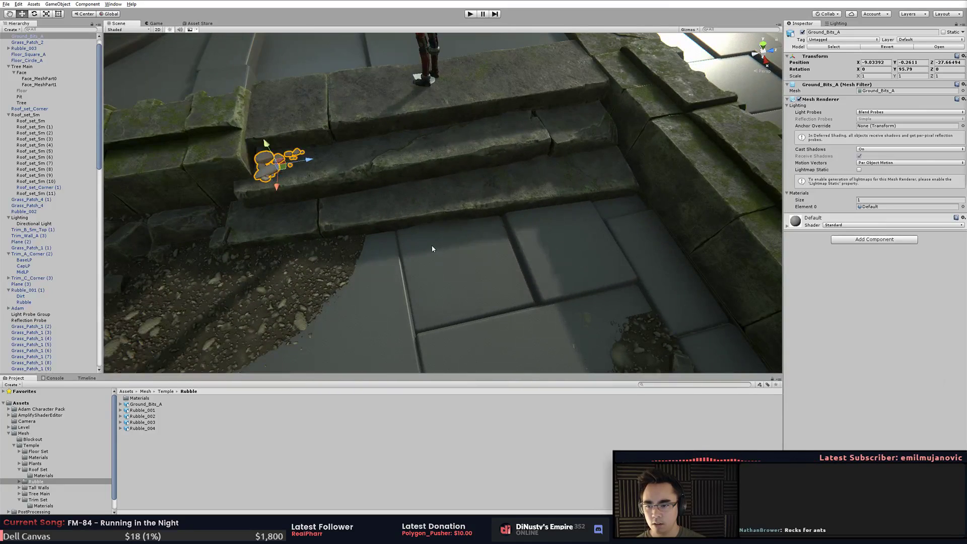
pyautogui.hotkey('ctrl', 'd')
pyautogui.moveTo(280, 165); pyautogui.dragTo(594, 211)
pyautogui.press('f')
pyautogui.moveTo(442, 206); pyautogui.dragTo(383, 202)
pyautogui.press('e')
pyautogui.press('w')
pyautogui.moveTo(447, 200); pyautogui.dragTo(505, 332)
# - Fit the copied cluster into the floor corner, rotated to about 186 degrees around Y and scaled to about 2.03
pyautogui.press('f')
pyautogui.keyDown('alt'); pyautogui.moveTo(390, 196); pyautogui.dragTo(439, 179); pyautogui.keyUp('alt')
pyautogui.scroll(3, 455, 206)
pyautogui.press('w')
pyautogui.keyDown('alt'); pyautogui.moveTo(440, 179); pyautogui.dragTo(468, 207); pyautogui.keyUp('alt')
pyautogui.press('e')
pyautogui.press('w')
pyautogui.press('e')
pyautogui.keyDown('alt'); pyautogui.moveTo(428, 165); pyautogui.dragTo(488, 205, button='middle'); pyautogui.keyUp('alt')
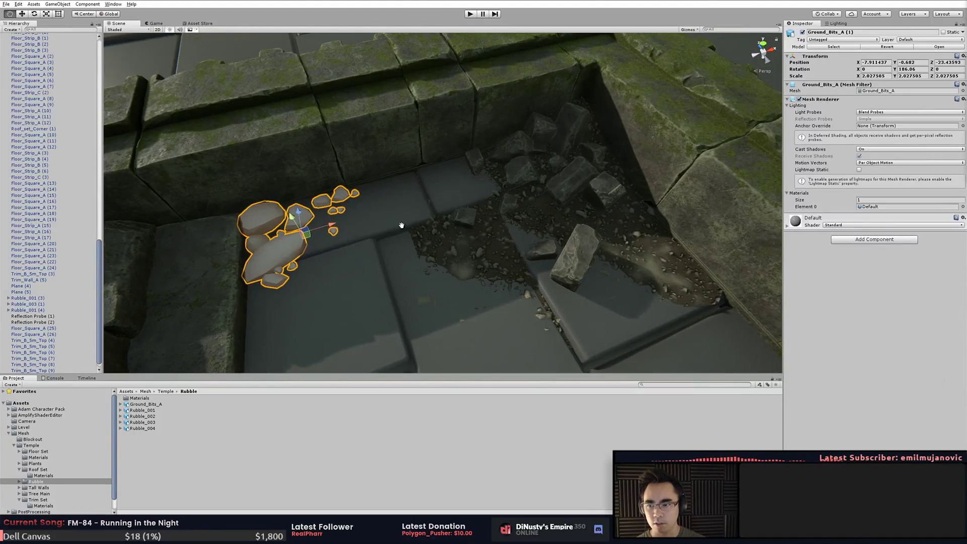
pyautogui.keyDown('alt'); pyautogui.moveTo(292, 234); pyautogui.dragTo(397, 197, button='middle'); pyautogui.keyUp('alt')
pyautogui.click(393, 216)
pyautogui.click(392, 215)
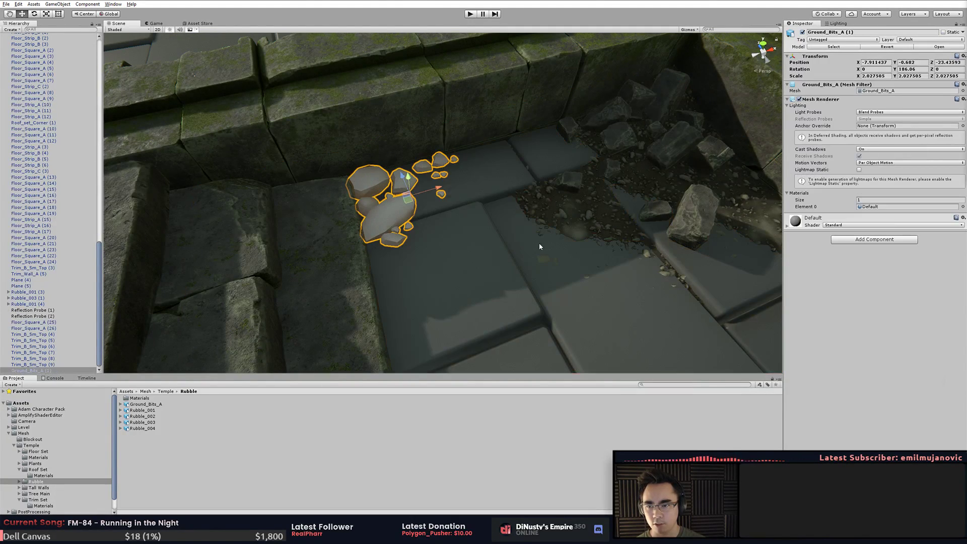
# - Examine the enlarged rock cluster against the floor tiles, rubble and stairs from several angles
pyautogui.click(564, 212)
pyautogui.keyDown('alt'); pyautogui.moveTo(564, 211); pyautogui.dragTo(545, 213); pyautogui.keyUp('alt')
pyautogui.keyDown('alt'); pyautogui.moveTo(545, 213); pyautogui.dragTo(821, 263, button='right'); pyautogui.keyUp('alt')
pyautogui.keyDown('alt'); pyautogui.moveTo(577, 222); pyautogui.dragTo(473, 194); pyautogui.keyUp('alt')
pyautogui.moveTo(472, 201); pyautogui.dragTo(613, 237, button='middle')
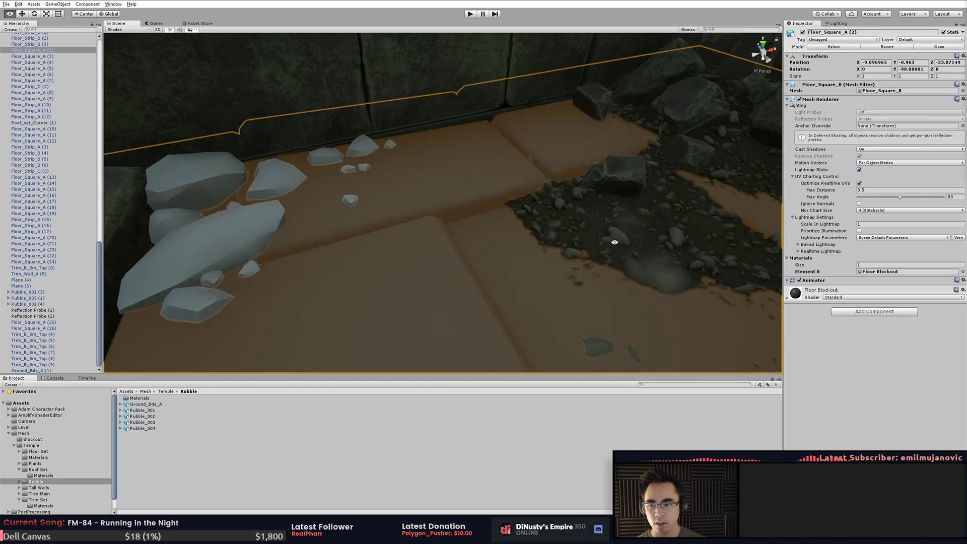
pyautogui.click(514, 272)
pyautogui.moveTo(385, 264); pyautogui.dragTo(518, 270, button='middle')
pyautogui.keyDown('alt'); pyautogui.moveTo(519, 270); pyautogui.dragTo(360, 239); pyautogui.keyUp('alt')
pyautogui.keyDown('alt'); pyautogui.moveTo(360, 239); pyautogui.dragTo(167, 221, button='right'); pyautogui.keyUp('alt')
pyautogui.moveTo(335, 235); pyautogui.dragTo(475, 255, button='middle')
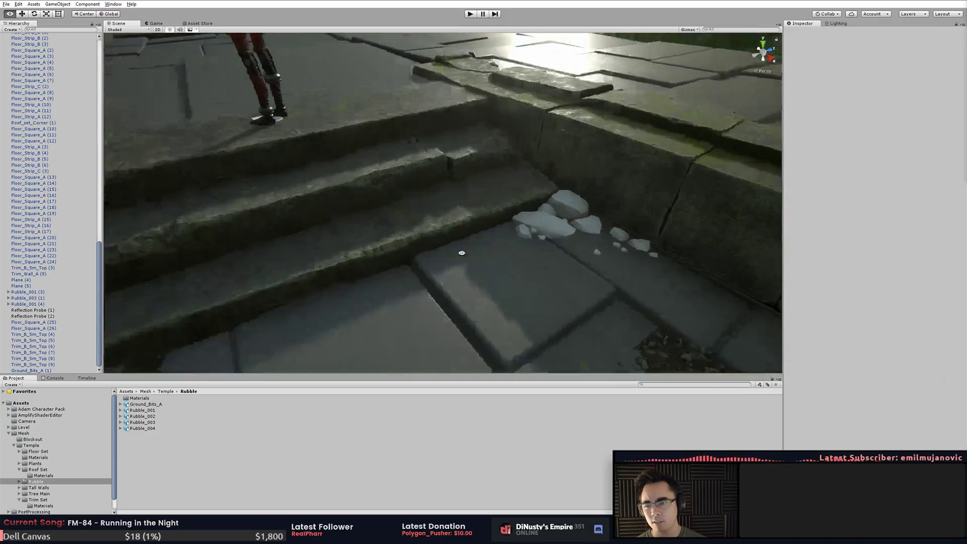
pyautogui.keyDown('alt'); pyautogui.moveTo(503, 258); pyautogui.dragTo(413, 259); pyautogui.keyUp('alt')
pyautogui.moveTo(423, 261); pyautogui.dragTo(572, 268, button='middle')
pyautogui.keyDown('alt'); pyautogui.moveTo(572, 267); pyautogui.dragTo(504, 268, button='right'); pyautogui.keyUp('alt')
pyautogui.moveTo(503, 267)
pyautogui.keyDown('alt'); pyautogui.mouseDown()
pyautogui.moveTo(444, 267)
pyautogui.moveTo(486, 272)
pyautogui.mouseUp(); pyautogui.keyUp('alt')
pyautogui.moveTo(434, 272); pyautogui.dragTo(442, 280, button='middle')
pyautogui.moveTo(443, 281)
pyautogui.keyDown('alt'); pyautogui.mouseDown()
pyautogui.moveTo(501, 276)
pyautogui.moveTo(512, 216)
pyautogui.moveTo(448, 281)
pyautogui.mouseUp(); pyautogui.keyUp('alt')
# - Switch to Modo and copy the eight complete rocks forming the cluster's smaller group, without the two largest ones
pyautogui.hotkey('alt', 'Tab')
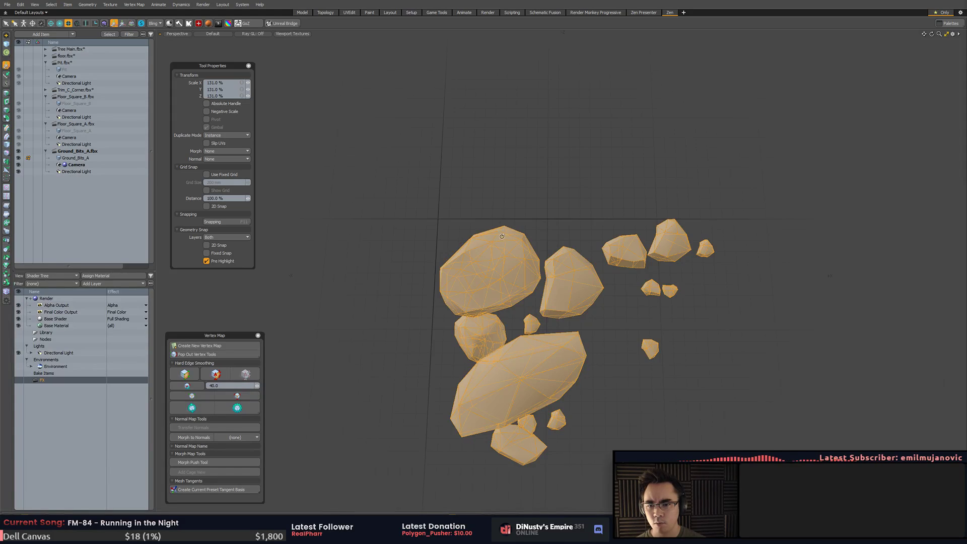
pyautogui.keyDown('alt'); pyautogui.moveTo(500, 236); pyautogui.dragTo(505, 257); pyautogui.keyUp('alt')
pyautogui.press('q')
pyautogui.moveTo(569, 251); pyautogui.dragTo(617, 211)
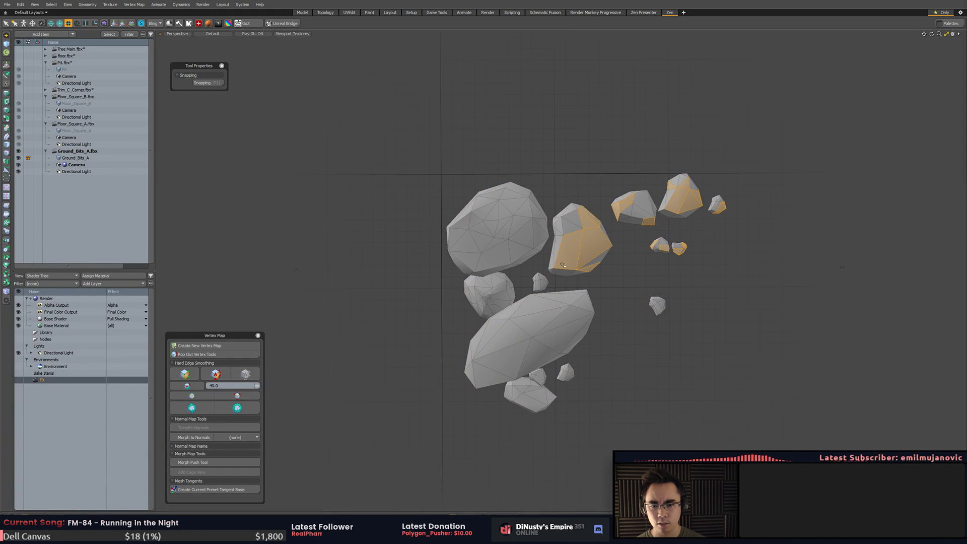
pyautogui.moveTo(467, 295); pyautogui.dragTo(584, 273)
pyautogui.press(']')
pyautogui.keyDown('alt'); pyautogui.keyDown('shift'); pyautogui.moveTo(777, 238); pyautogui.dragTo(772, 252); pyautogui.keyUp('shift'); pyautogui.keyUp('alt')
pyautogui.click(522, 116)
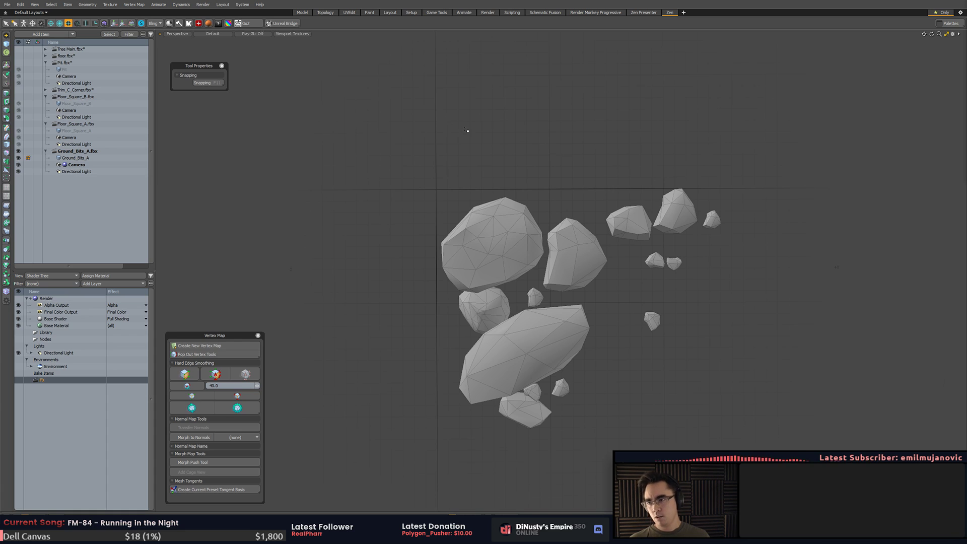
# - Save the scene as a new FBX named Ground_Bits_B.fbx in the Rubble folder
pyautogui.hotkey('ctrl', 'shift', 's')
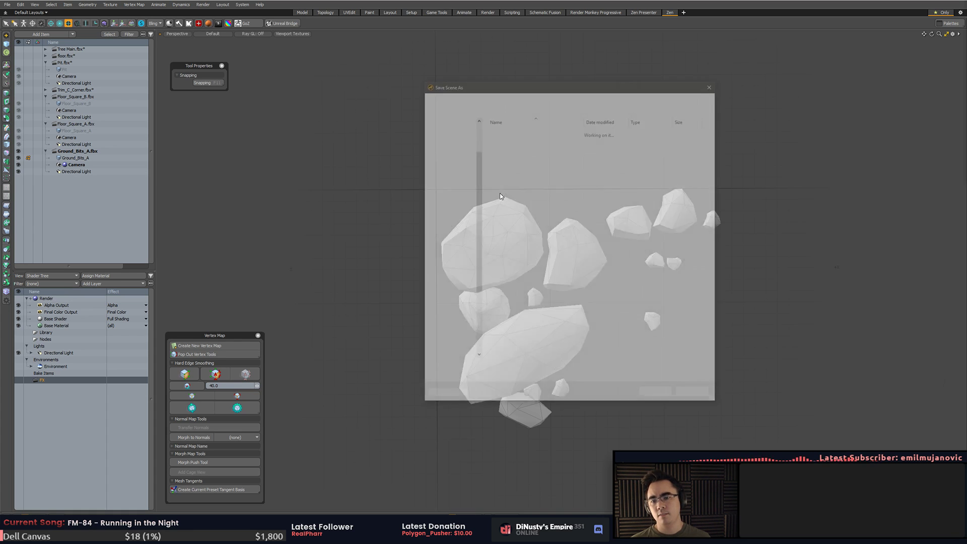
pyautogui.click(514, 138)
pyautogui.click(570, 301)
pyautogui.click(498, 369)
pyautogui.click(498, 369)
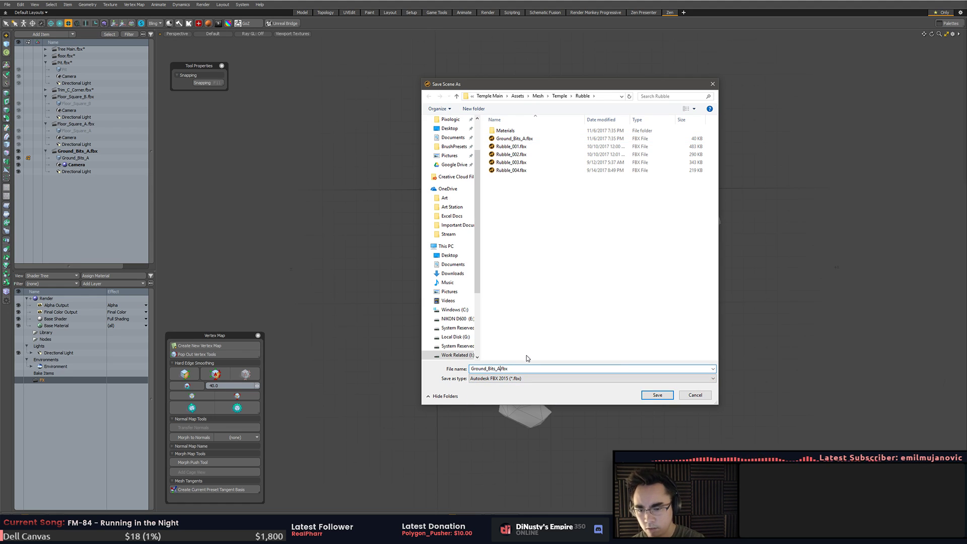
pyautogui.write('B')
pyautogui.press('Return')
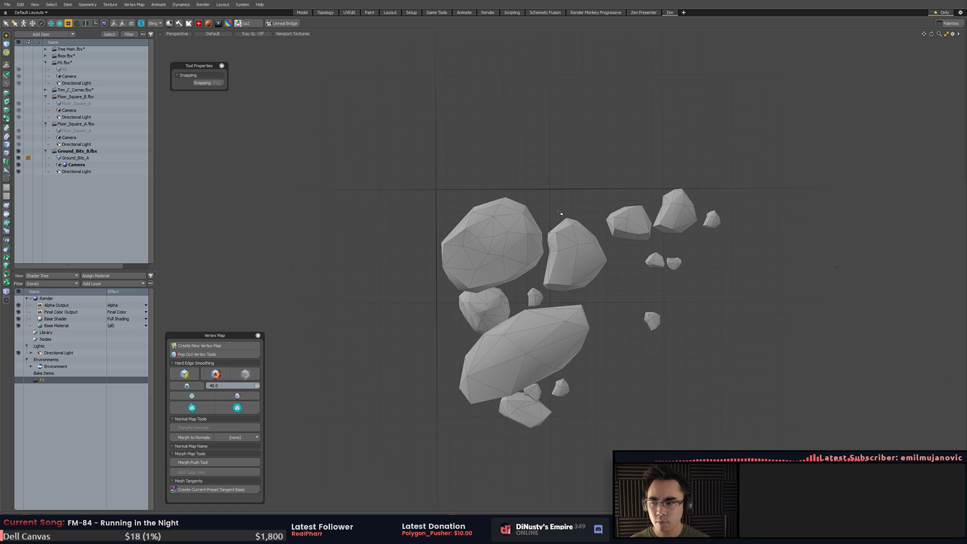
# - Rename the Ground_Bits_A mesh item to Ground_Bits_B
pyautogui.click(94, 159)
pyautogui.doubleClick(96, 160)
pyautogui.press('Return')
# - Delete all the rocks in the mesh and paste the copied group of eight in their place
pyautogui.keyDown('alt'); pyautogui.moveTo(438, 153); pyautogui.dragTo(396, 180); pyautogui.keyUp('alt')
pyautogui.moveTo(460, 96); pyautogui.dragTo(456, 96, button='right')
pyautogui.press('Delete')
pyautogui.hotkey('ctrl', 'v')
# - In the top view, rotate the pasted rocks into a horizontal row and move them just below the X axis
pyautogui.keyDown('alt'); pyautogui.moveTo(661, 154); pyautogui.dragTo(717, 203); pyautogui.keyUp('alt')
pyautogui.press('KP_1')
pyautogui.press('e')
pyautogui.moveTo(645, 278); pyautogui.dragTo(627, 272)
pyautogui.press('w')
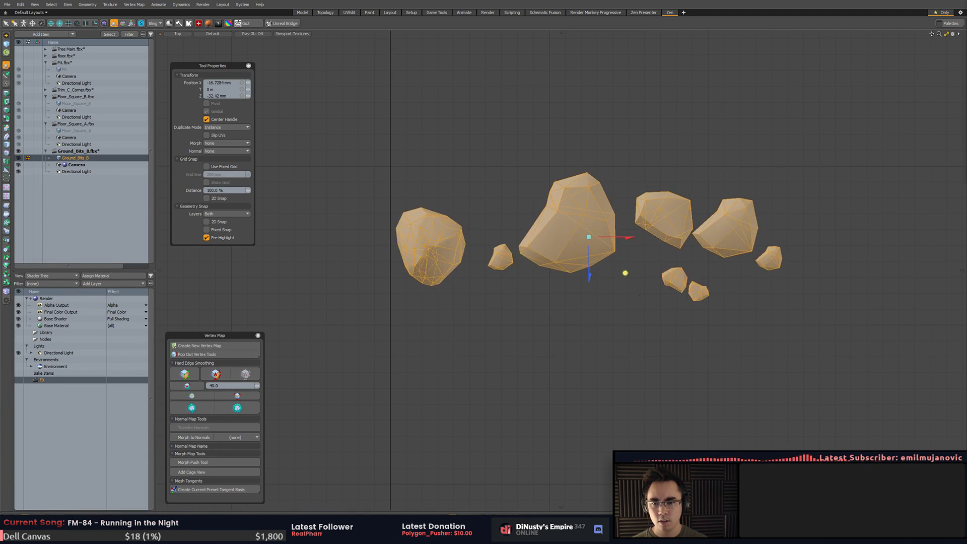
# - Move the small rock beside the leftmost rock, and the leftmost rock itself, up to the X axis
pyautogui.press('q')
pyautogui.click(593, 282)
pyautogui.press('w')
pyautogui.moveTo(539, 293); pyautogui.dragTo(533, 227)
pyautogui.press('q')
pyautogui.doubleClick(455, 254)
pyautogui.press('w')
pyautogui.moveTo(469, 279); pyautogui.dragTo(463, 244)
# - Duplicate the small rock near the row's left end and place the copy just right of the largest rock
pyautogui.press('q')
pyautogui.click(508, 193)
pyautogui.hotkey('ctrl', 'c')
pyautogui.hotkey('ctrl', 'v')
pyautogui.press('w')
pyautogui.moveTo(531, 223); pyautogui.dragTo(657, 214)
# - Duplicate one of the two small rocks below the row and place the copy above the gap between the medium rocks
pyautogui.press('space')
pyautogui.click(694, 225)
pyautogui.doubleClick(695, 226)
pyautogui.press('w')
pyautogui.press('space')
pyautogui.doubleClick(680, 281)
pyautogui.press('w')
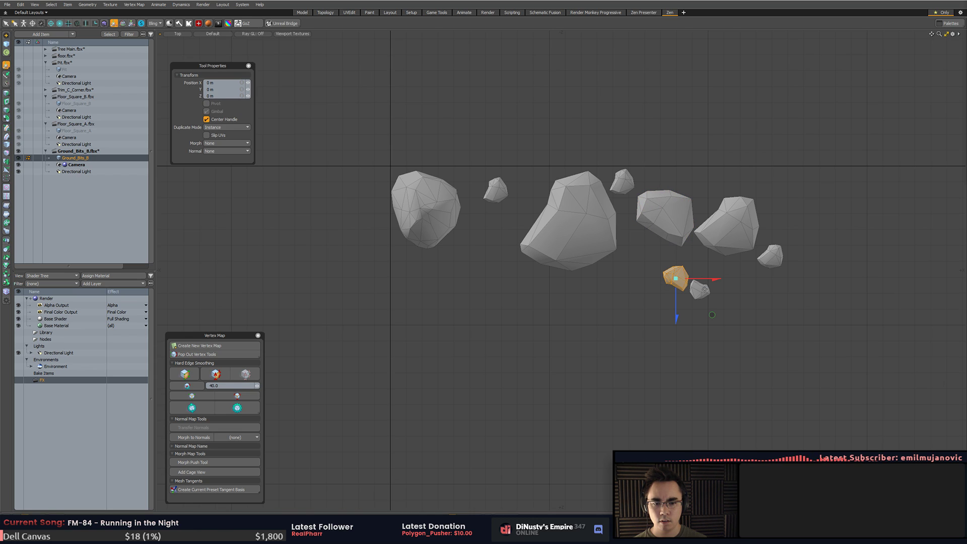
pyautogui.moveTo(711, 319)
pyautogui.mouseDown()
pyautogui.moveTo(728, 235)
pyautogui.moveTo(719, 222)
pyautogui.mouseUp()
# - Duplicate the two medium rocks with two small ones, then rotate and move the copies to extend the row's right end
pyautogui.press('space')
pyautogui.moveTo(626, 186); pyautogui.dragTo(674, 181)
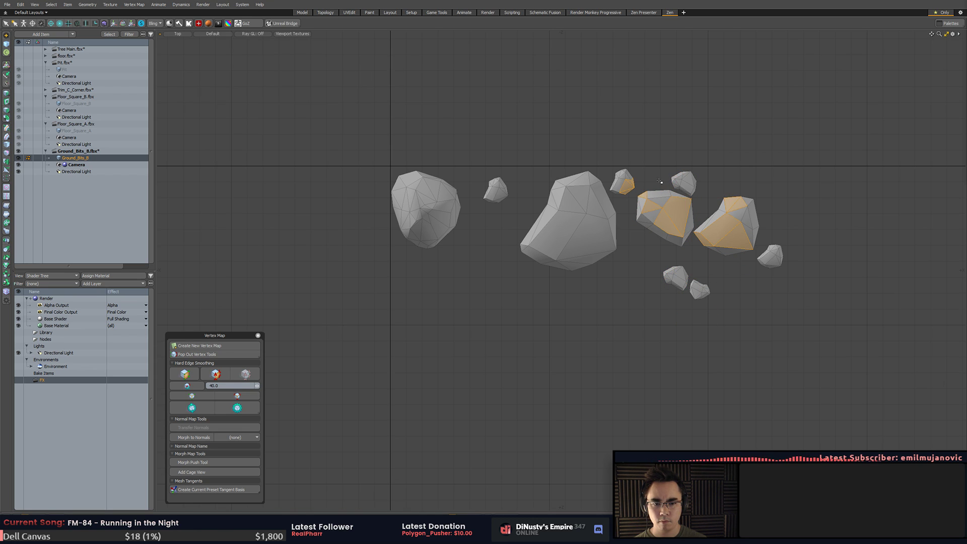
pyautogui.press(']')
pyautogui.press('w')
pyautogui.moveTo(720, 250); pyautogui.dragTo(604, 115)
pyautogui.press('e')
pyautogui.press('w')
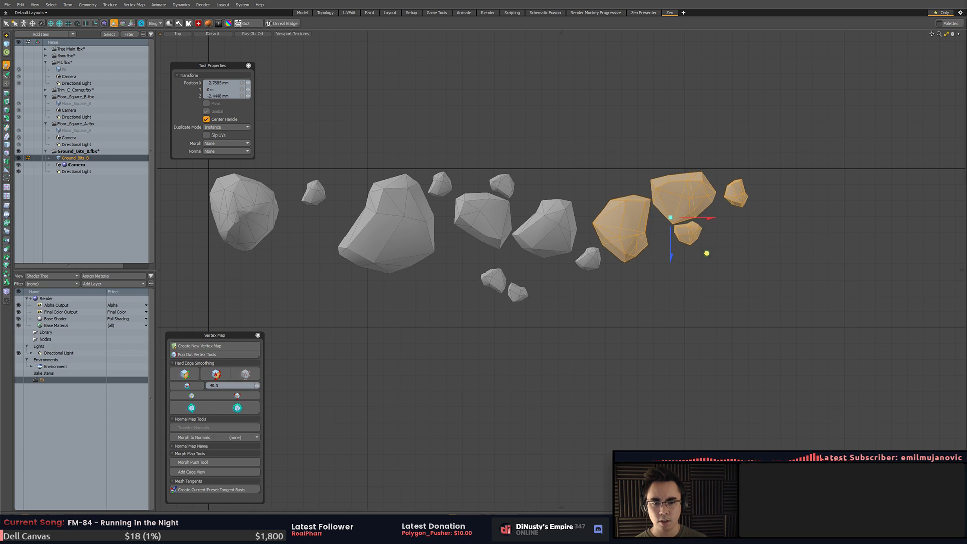
# - Duplicate the entire row of rocks, rotate the copy half a turn, and line it up after the original row
pyautogui.scroll(-5, 609, 243)
pyautogui.keyDown('ctrl'); pyautogui.keyDown('alt'); pyautogui.moveTo(547, 232); pyautogui.dragTo(473, 224); pyautogui.keyUp('alt'); pyautogui.keyUp('ctrl')
pyautogui.keyDown('alt'); pyautogui.keyDown('shift'); pyautogui.moveTo(640, 256); pyautogui.dragTo(690, 264); pyautogui.keyUp('shift'); pyautogui.keyUp('alt')
pyautogui.keyDown('alt'); pyautogui.keyDown('shift'); pyautogui.moveTo(519, 237); pyautogui.dragTo(585, 258); pyautogui.keyUp('shift'); pyautogui.keyUp('alt')
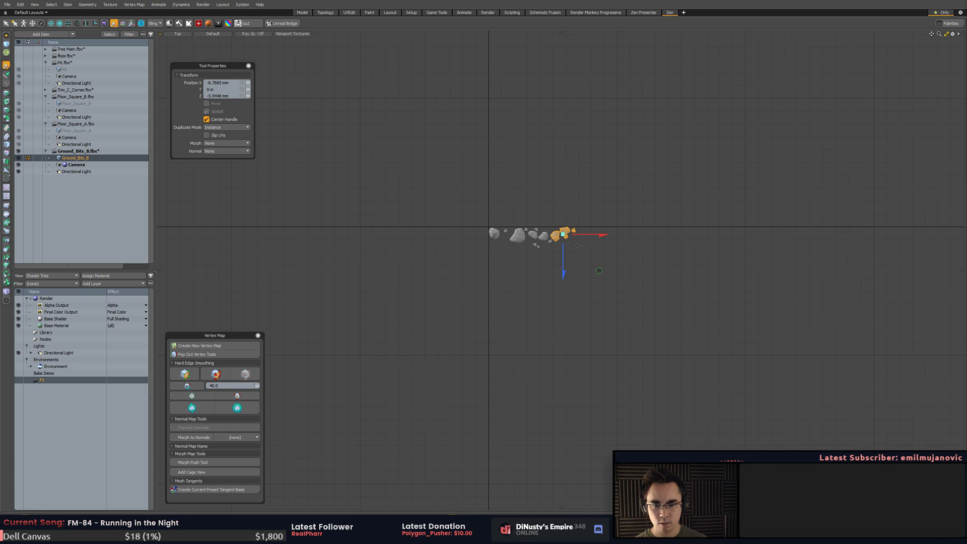
pyautogui.moveTo(513, 196); pyautogui.dragTo(556, 271, button='right')
pyautogui.hotkey('ctrl', 'c')
pyautogui.hotkey('ctrl', 'v')
pyautogui.press('w')
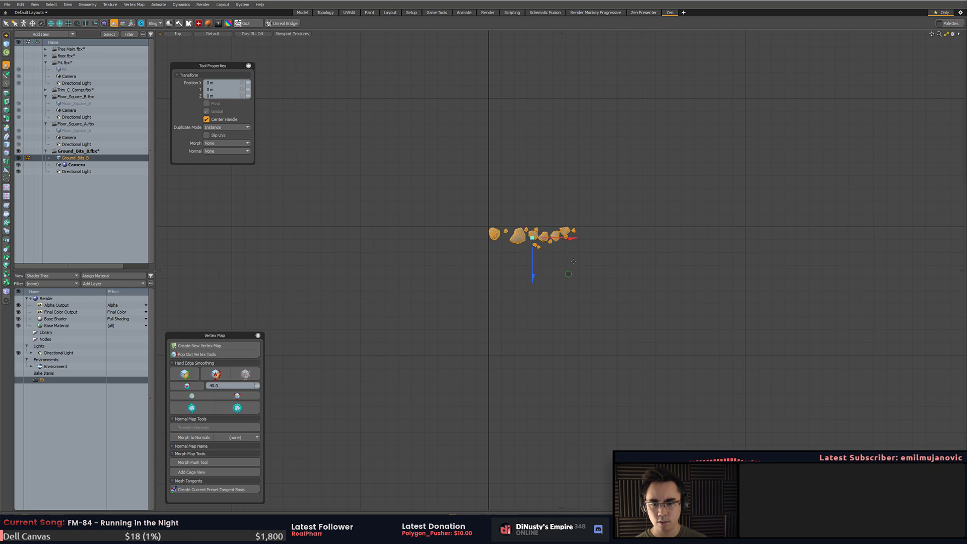
pyautogui.moveTo(570, 273); pyautogui.dragTo(544, 122)
pyautogui.press('e')
pyautogui.press('w')
pyautogui.moveTo(625, 275); pyautogui.dragTo(651, 268)
# - Move the two small rocks above the X axis down to just below the copied row
pyautogui.press('q')
pyautogui.click(641, 255)
pyautogui.keyDown('ctrl'); pyautogui.keyDown('alt'); pyautogui.moveTo(625, 235); pyautogui.dragTo(700, 263); pyautogui.keyUp('alt'); pyautogui.keyUp('ctrl')
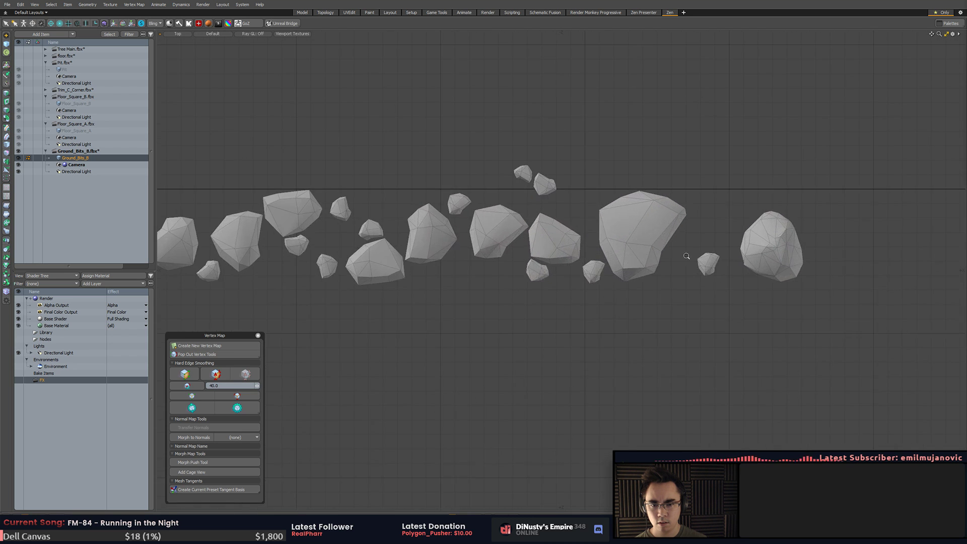
pyautogui.press('w')
pyautogui.moveTo(573, 218); pyautogui.dragTo(531, 332)
pyautogui.press('q')
pyautogui.click(597, 315)
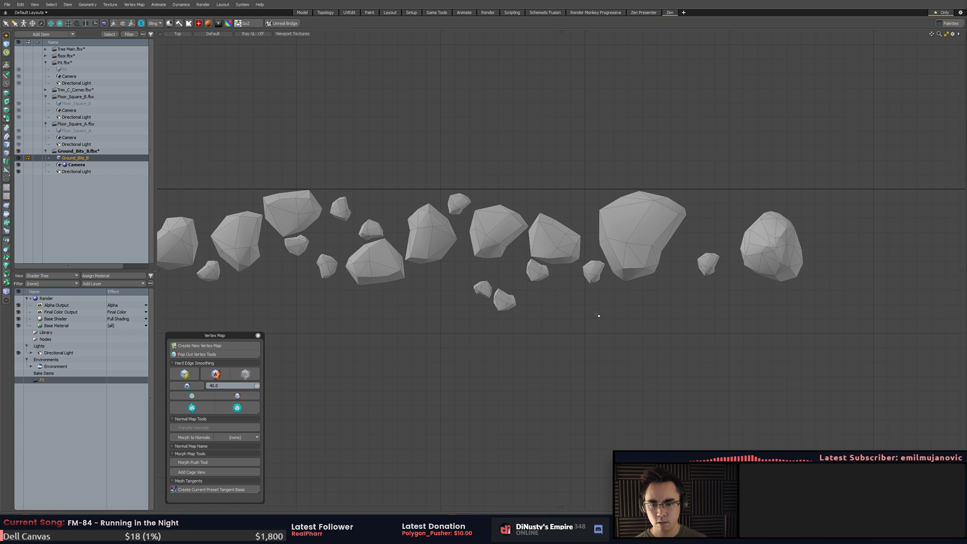
# - Delete the last four rocks at the copied row's right end, including the big rock and the round one
pyautogui.moveTo(724, 274); pyautogui.dragTo(835, 265)
pyautogui.press(']')
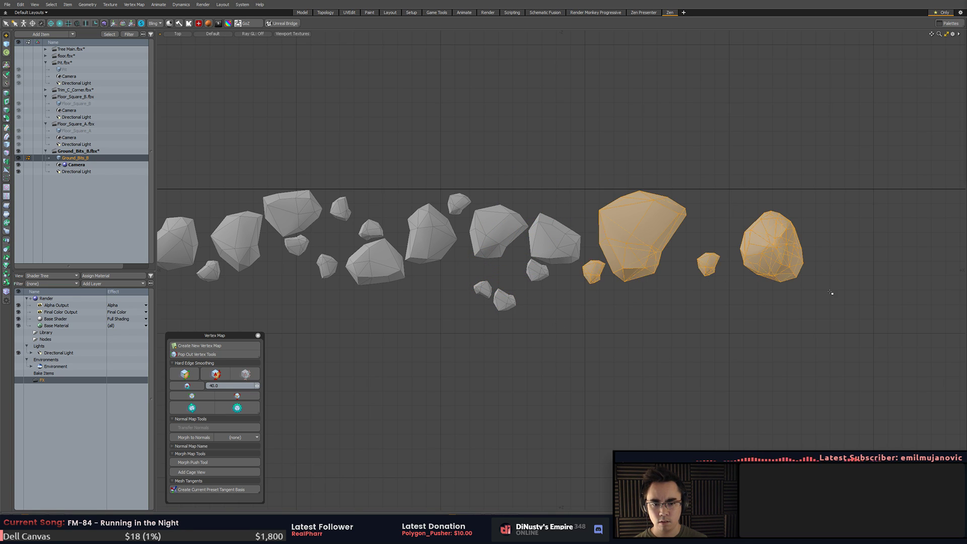
pyautogui.press('Delete')
# - Move the medium rock in the original half of the row slightly up toward the X axis
pyautogui.keyDown('alt'); pyautogui.keyDown('shift'); pyautogui.moveTo(594, 263); pyautogui.dragTo(762, 277); pyautogui.keyUp('shift'); pyautogui.keyUp('alt')
pyautogui.doubleClick(599, 256)
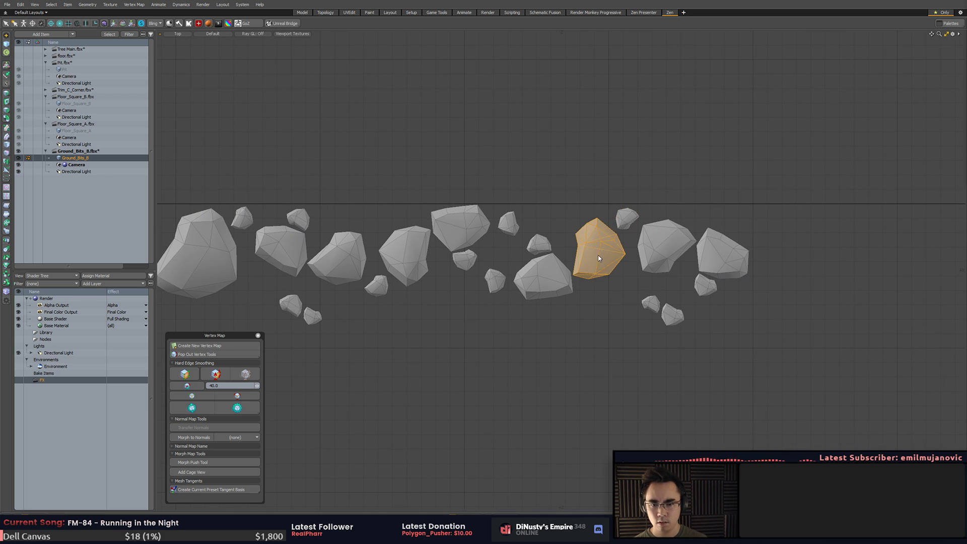
pyautogui.press('w')
pyautogui.moveTo(633, 283); pyautogui.dragTo(794, 245)
pyautogui.press('q')
pyautogui.click(632, 292)
# - Delete one medium rock midway along the row and move the adjacent medium rock with its small neighbour slightly up toward the axis
pyautogui.doubleClick(501, 212)
pyautogui.press('Delete')
pyautogui.click(558, 215)
pyautogui.doubleClick(557, 215)
pyautogui.keyDown('shift'); pyautogui.doubleClick(540, 238); pyautogui.keyUp('shift')
pyautogui.press('w')
pyautogui.moveTo(596, 250); pyautogui.dragTo(588, 236)
pyautogui.press('q')
# - Shrink the medium rock nearest the X axis in mid-row and enlarge the medium rock second from the row's right end
pyautogui.doubleClick(622, 180)
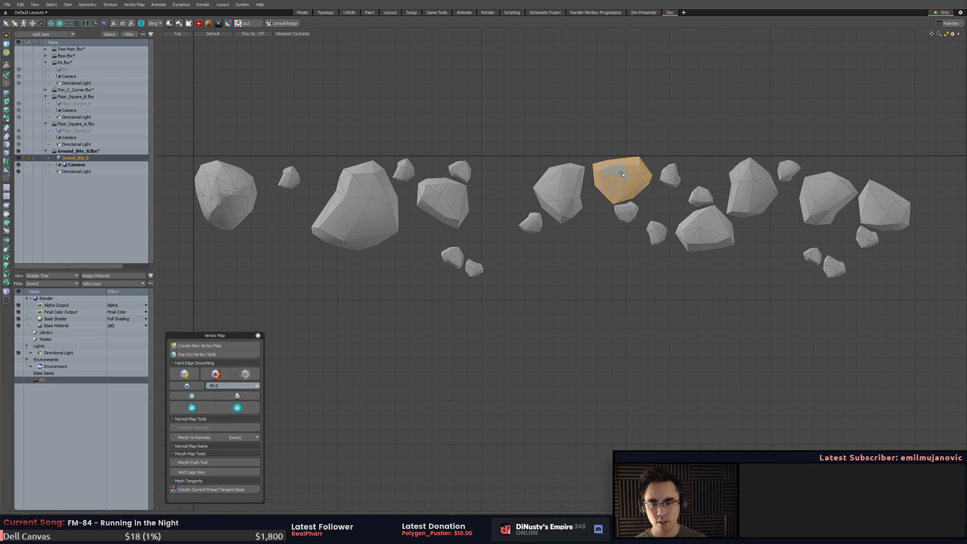
pyautogui.press('r')
pyautogui.moveTo(658, 216); pyautogui.dragTo(655, 234)
pyautogui.press('q')
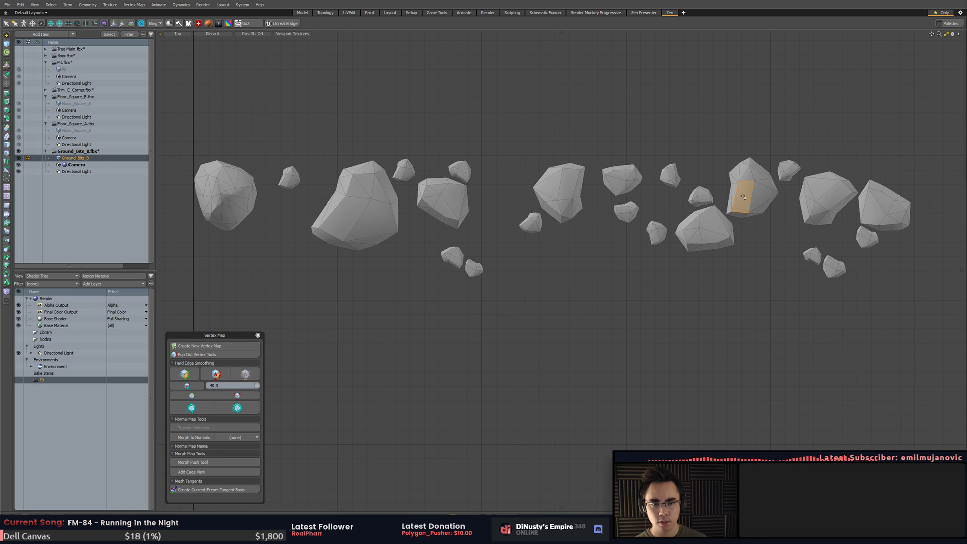
pyautogui.doubleClick(828, 202)
pyautogui.press('r')
pyautogui.moveTo(869, 239); pyautogui.dragTo(886, 232)
pyautogui.press('q')
# - Tuck the small upper rock against the enlarged rock's side and shrink the medium rock next to it
pyautogui.doubleClick(789, 173)
pyautogui.press('w')
pyautogui.moveTo(825, 207); pyautogui.dragTo(762, 226)
pyautogui.press('q')
pyautogui.press('5')
pyautogui.click(761, 189)
pyautogui.press('w')
pyautogui.press('r')
pyautogui.press('q')
pyautogui.click(776, 225)
# - Move the big rock near the row's start and its small neighbour down, away from the X axis
pyautogui.keyDown('alt'); pyautogui.moveTo(685, 255); pyautogui.dragTo(760, 231); pyautogui.keyUp('alt')
pyautogui.click(510, 185)
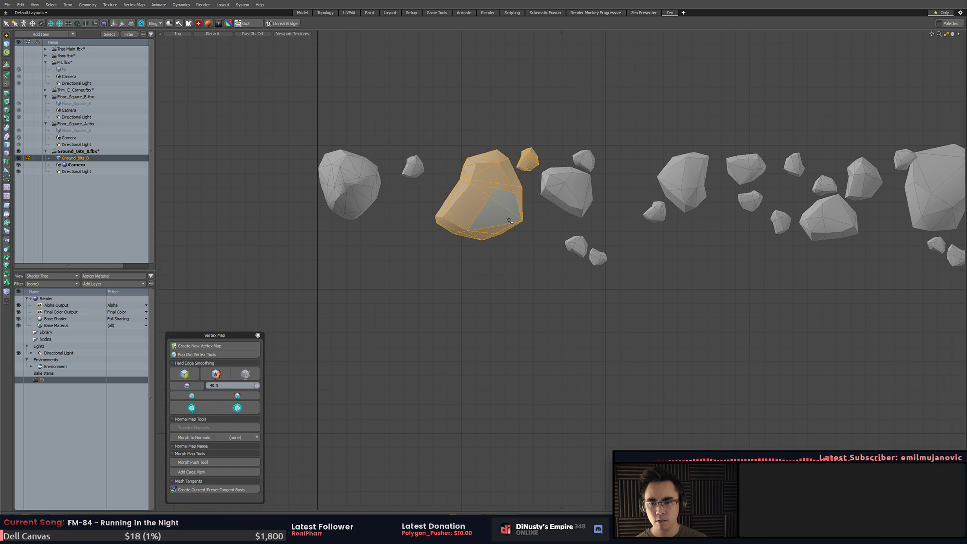
pyautogui.press('w')
pyautogui.moveTo(525, 231); pyautogui.dragTo(529, 249)
pyautogui.press('q')
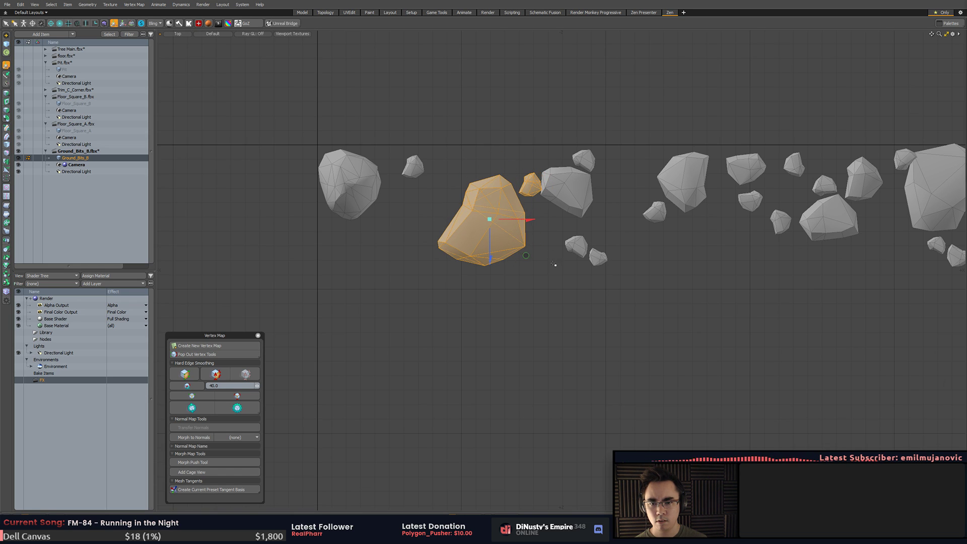
# - Move the small rock from the big rock's right side to its upper left
pyautogui.click(564, 190)
pyautogui.click(529, 189)
pyautogui.press('r')
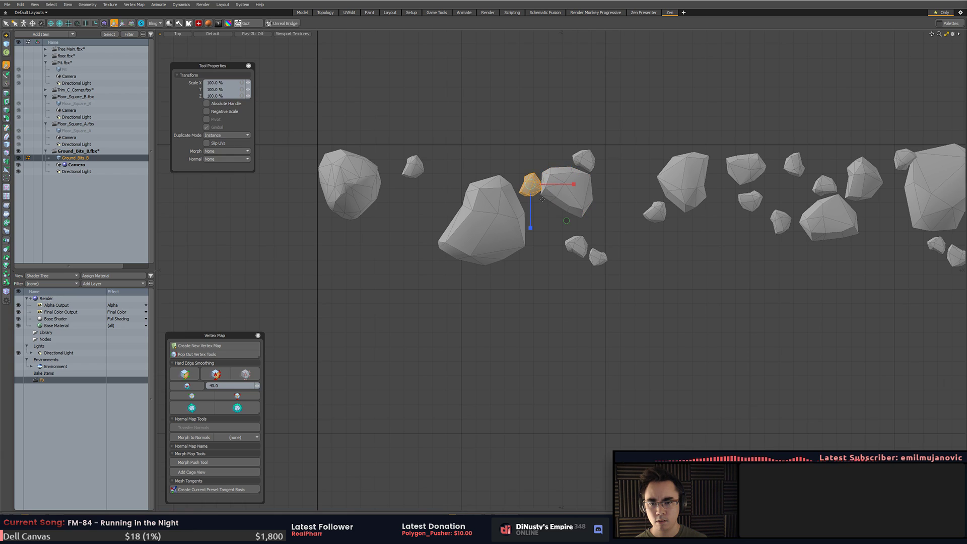
pyautogui.press('w')
pyautogui.moveTo(566, 221); pyautogui.dragTo(464, 199)
pyautogui.press('r')
pyautogui.press('w')
pyautogui.press('space')
# - Reposition the two small rocks below the row, one between the big and medium rocks and one under the round rock
pyautogui.doubleClick(581, 251)
pyautogui.press('w')
pyautogui.press('space')
pyautogui.press('w')
pyautogui.moveTo(597, 261); pyautogui.dragTo(584, 282)
pyautogui.press('space')
# - Select all rocks and nudge the strip so it sits against the X and Z axes
pyautogui.scroll(-10, 544, 240)
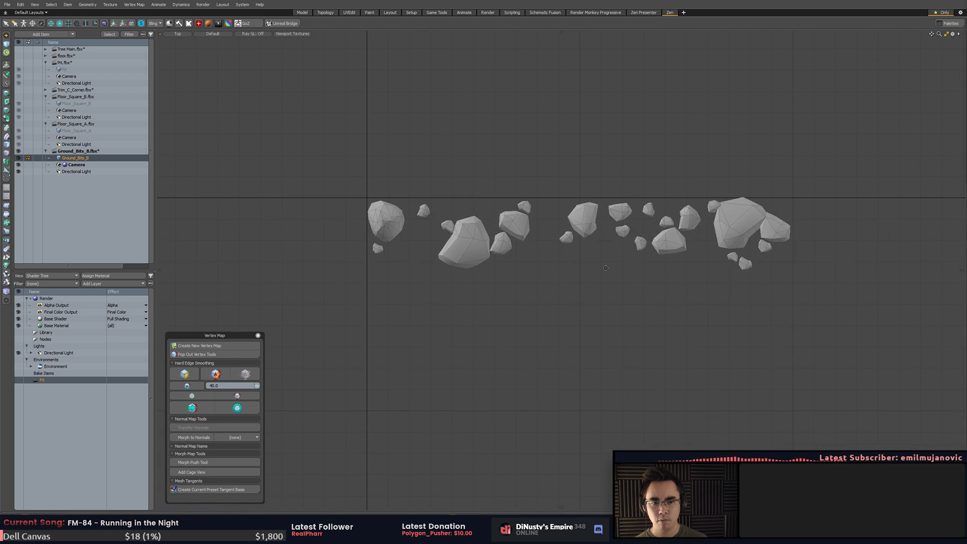
pyautogui.scroll(-5, 545, 240)
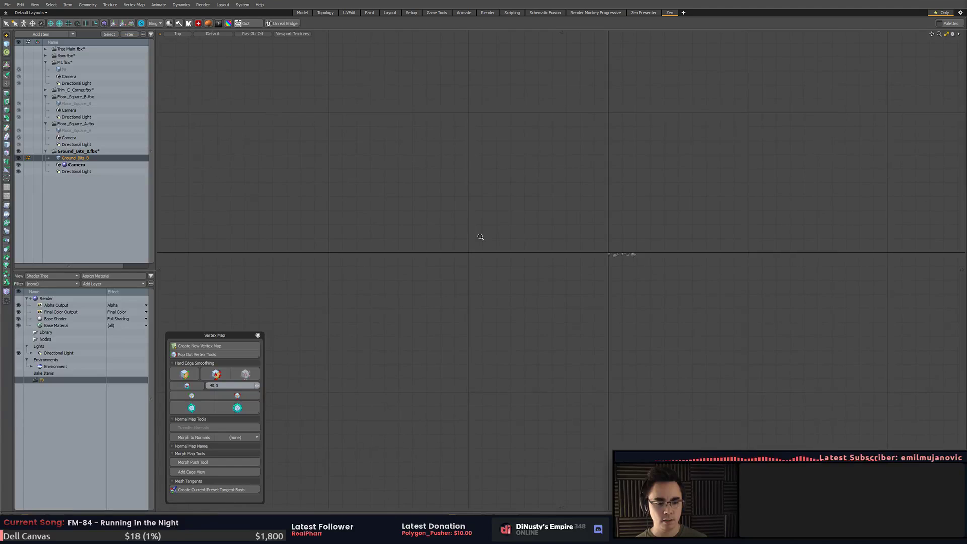
pyautogui.press('a')
pyautogui.keyDown('alt'); pyautogui.keyDown('shift'); pyautogui.moveTo(485, 241); pyautogui.dragTo(534, 262); pyautogui.keyUp('shift'); pyautogui.keyUp('alt')
pyautogui.moveTo(533, 143)
pyautogui.mouseDown(button='middle')
pyautogui.moveTo(775, 337)
pyautogui.moveTo(726, 215)
pyautogui.mouseUp(button='middle')
pyautogui.press('w')
pyautogui.moveTo(560, 288); pyautogui.dragTo(561, 289)
pyautogui.press('q')
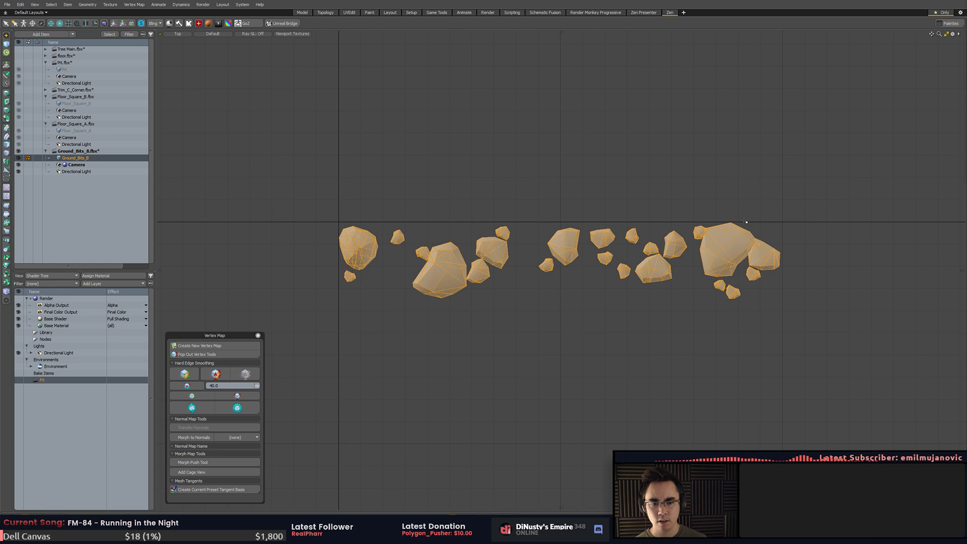
pyautogui.press('w')
pyautogui.moveTo(560, 295); pyautogui.dragTo(559, 296)
pyautogui.press('q')
pyautogui.click(536, 303)
# - Shift the round rock and the small one below it slightly inward, away from the Z axis
pyautogui.moveTo(329, 201)
pyautogui.mouseDown(button='middle')
pyautogui.moveTo(307, 255)
pyautogui.moveTo(386, 200)
pyautogui.mouseUp(button='middle')
pyautogui.keyDown('alt'); pyautogui.keyDown('shift'); pyautogui.moveTo(437, 227); pyautogui.dragTo(515, 216); pyautogui.keyUp('shift'); pyautogui.keyUp('alt')
pyautogui.press('w')
pyautogui.moveTo(220, 336); pyautogui.dragTo(216, 261)
pyautogui.keyDown('alt'); pyautogui.keyDown('shift'); pyautogui.moveTo(475, 249); pyautogui.dragTo(465, 298); pyautogui.keyUp('shift'); pyautogui.keyUp('alt')
pyautogui.press('q')
pyautogui.click(655, 323)
pyautogui.keyDown('alt'); pyautogui.keyDown('shift'); pyautogui.moveTo(662, 323); pyautogui.dragTo(599, 325); pyautogui.keyUp('shift'); pyautogui.keyUp('alt')
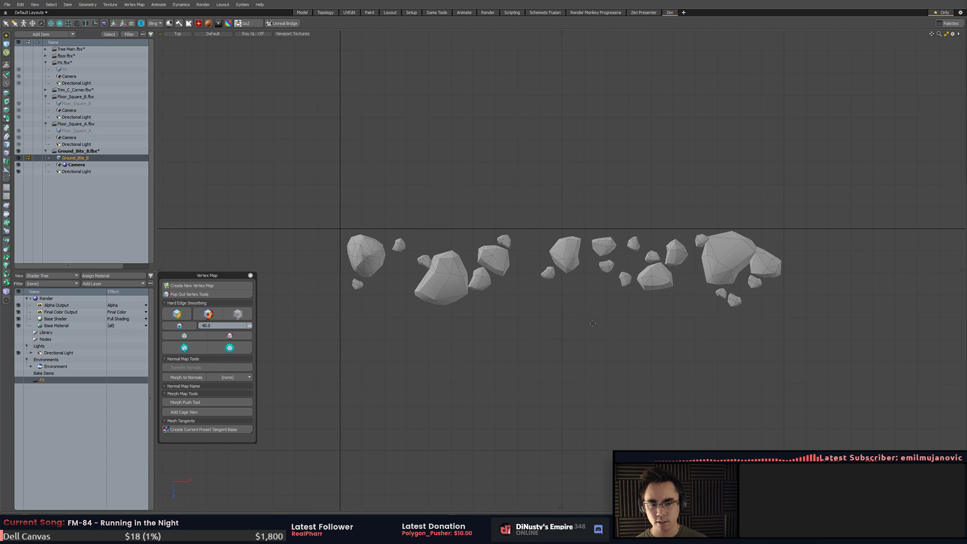
# - Shift the end cluster around the enlarged rock slightly inward and up, and save the Ground_Bits_B file
pyautogui.moveTo(689, 207); pyautogui.dragTo(827, 335, button='middle')
pyautogui.scroll(5, 784, 258)
pyautogui.press('w')
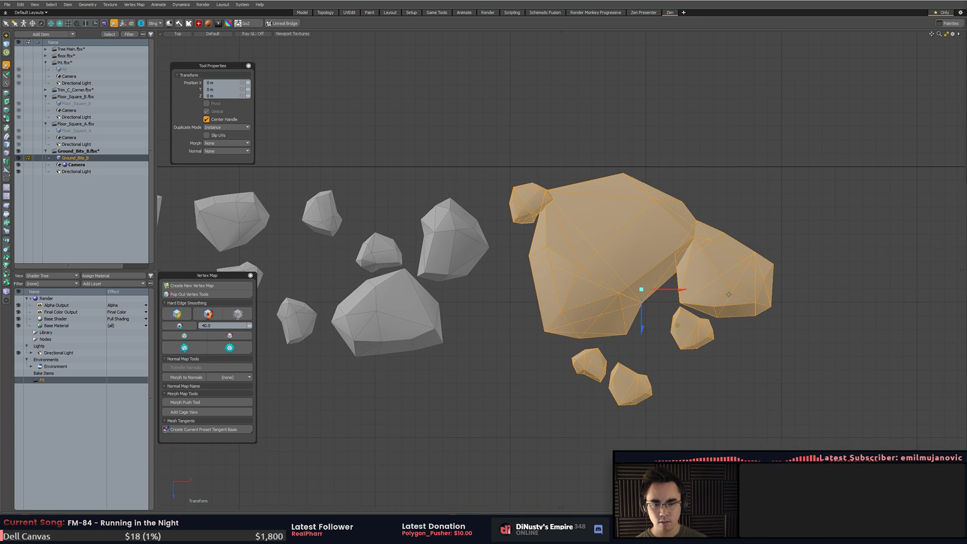
pyautogui.moveTo(641, 289)
pyautogui.mouseDown()
pyautogui.moveTo(631, 293)
pyautogui.moveTo(627, 280)
pyautogui.mouseUp()
pyautogui.press('q')
pyautogui.click(743, 363)
pyautogui.scroll(-10, 725, 322)
pyautogui.hotkey('ctrl', 's')
# - Switch to Unity, place Ground_Bits_B on the temple stairs, and rotate it to about 89.4° around Y
pyautogui.hotkey('alt', 'Tab')
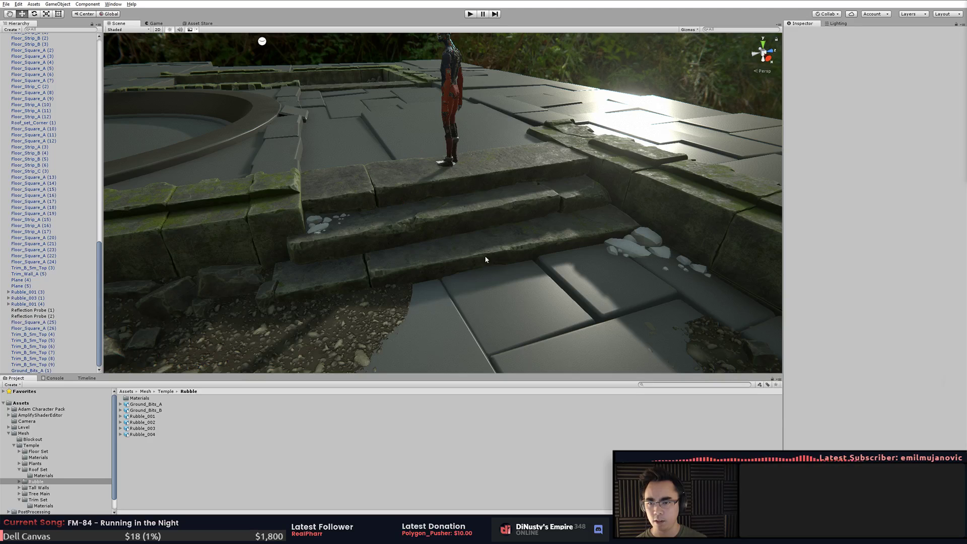
pyautogui.moveTo(143, 410); pyautogui.dragTo(464, 204)
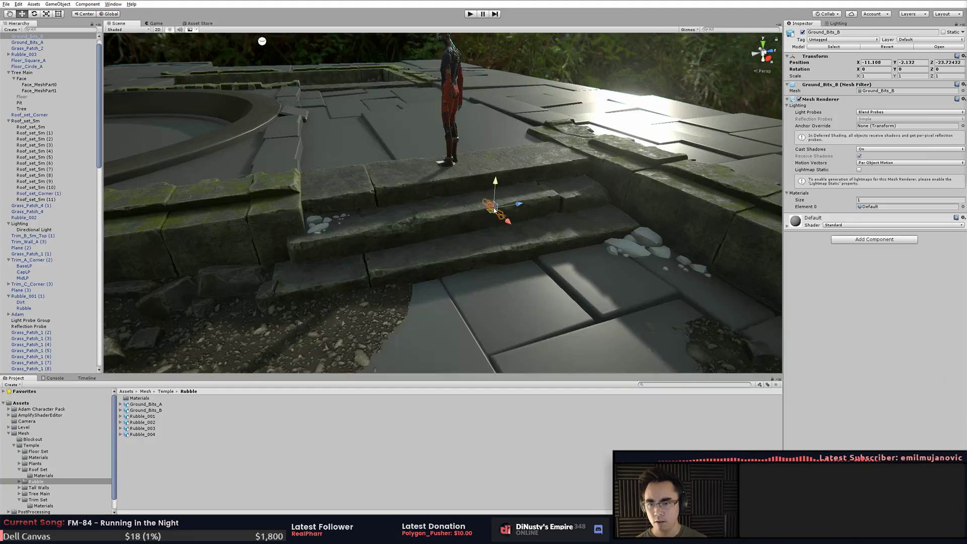
pyautogui.keyDown('ctrl'); pyautogui.keyDown('shift'); pyautogui.moveTo(421, 217); pyautogui.dragTo(323, 231); pyautogui.keyUp('shift'); pyautogui.keyUp('ctrl')
pyautogui.keyDown('alt'); pyautogui.moveTo(323, 231); pyautogui.dragTo(354, 301); pyautogui.keyUp('alt')
pyautogui.press('e')
pyautogui.moveTo(394, 225); pyautogui.dragTo(300, 219)
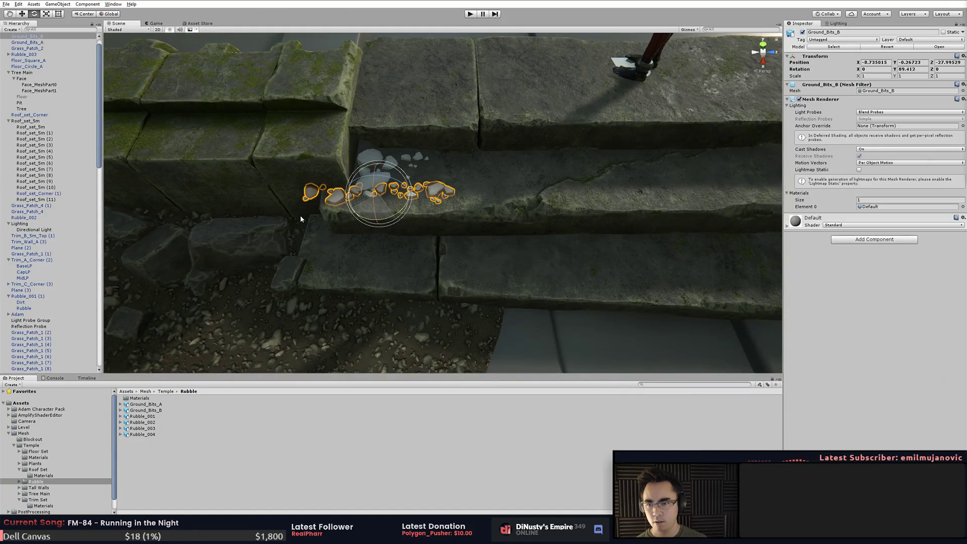
# - Move the Ground_Bits_B strip along the upper step to about X -9.0, Y -0.26, Z -26.56
pyautogui.hotkey('alt', 'Tab')
pyautogui.hotkey('alt', 'Tab')
pyautogui.keyDown('alt'); pyautogui.moveTo(389, 253); pyautogui.dragTo(529, 189); pyautogui.keyUp('alt')
pyautogui.press('w')
pyautogui.hotkey('ctrl', 'z')
pyautogui.keyDown('alt'); pyautogui.moveTo(609, 189); pyautogui.dragTo(494, 254); pyautogui.keyUp('alt')
pyautogui.click(495, 254)
pyautogui.scroll(-3, 421, 248)
pyautogui.scroll(-8, 236, 196)
pyautogui.keyDown('alt'); pyautogui.moveTo(339, 214); pyautogui.dragTo(453, 216); pyautogui.keyUp('alt')
pyautogui.click(452, 217)
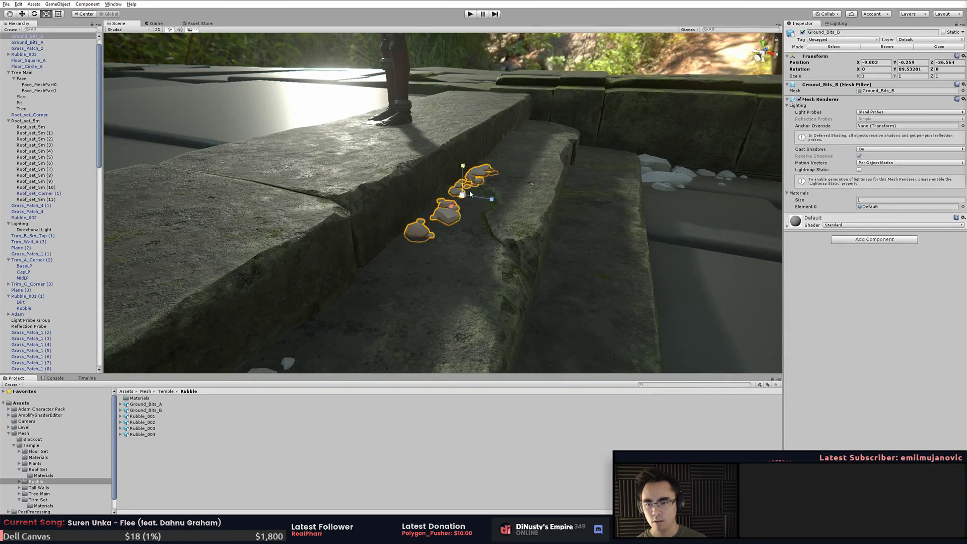
# - Switch to Modo and scale the whole Ground_Bits_B rock strip up uniformly to about 150%
pyautogui.hotkey('alt', 'Tab')
pyautogui.moveTo(613, 335); pyautogui.dragTo(701, 257, button='right')
pyautogui.scroll(5, 702, 254)
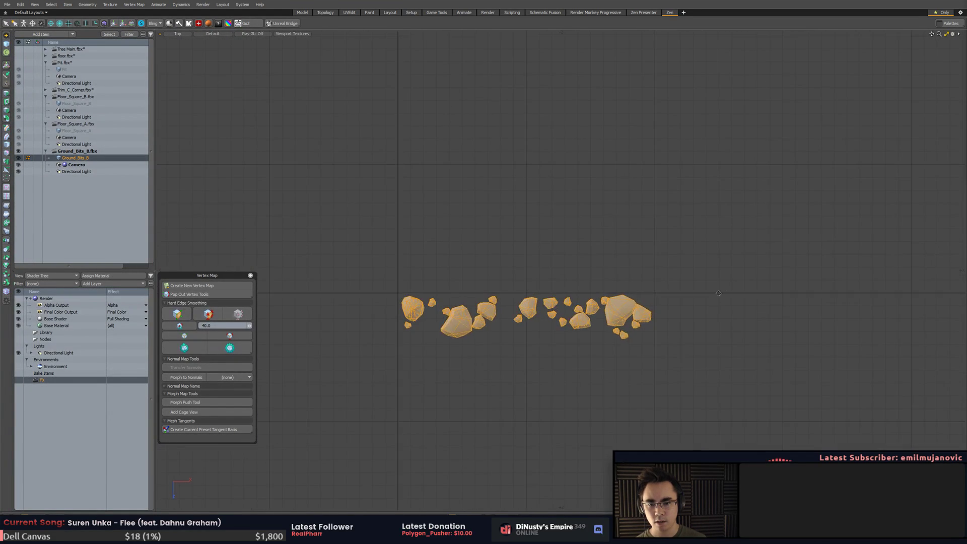
pyautogui.scroll(-9, 728, 206)
pyautogui.scroll(-8, 544, 261)
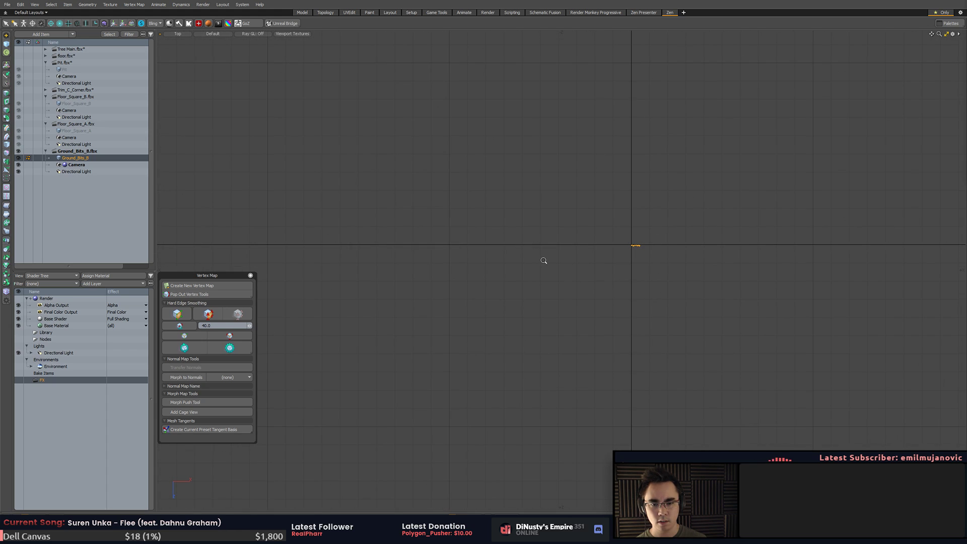
pyautogui.press('r')
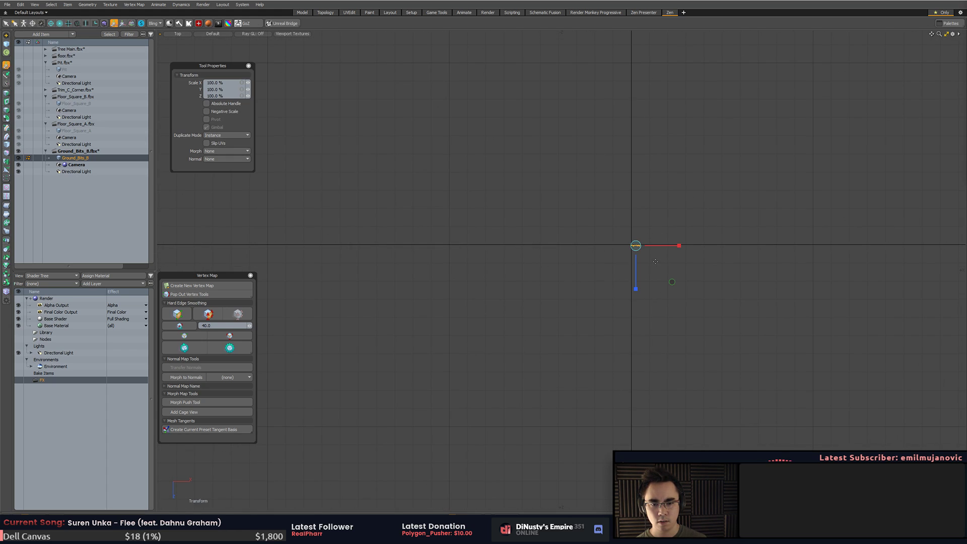
pyautogui.moveTo(642, 250); pyautogui.dragTo(662, 251)
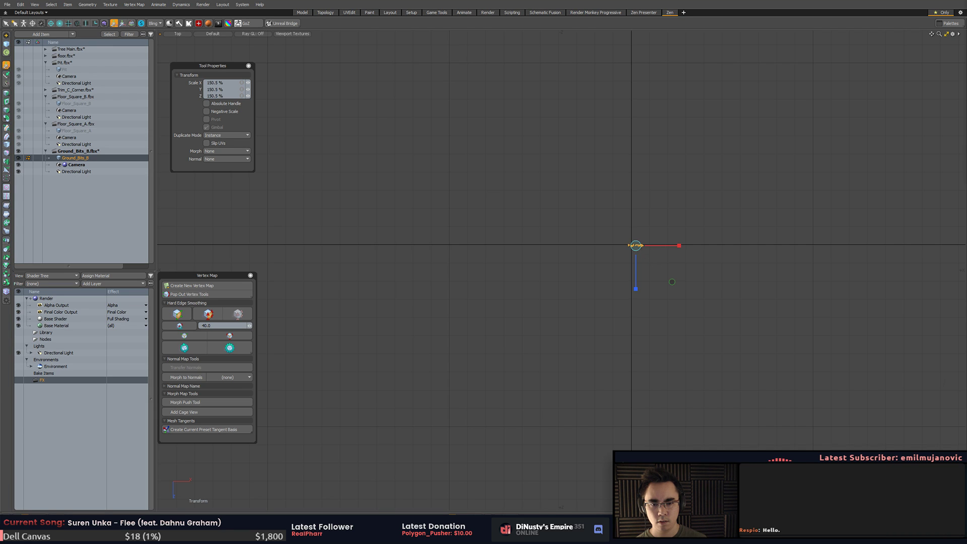
# - Move the enlarged strip 500 mm in X and 150 mm in Z, placing it just below the X axis near the origin
pyautogui.press('w')
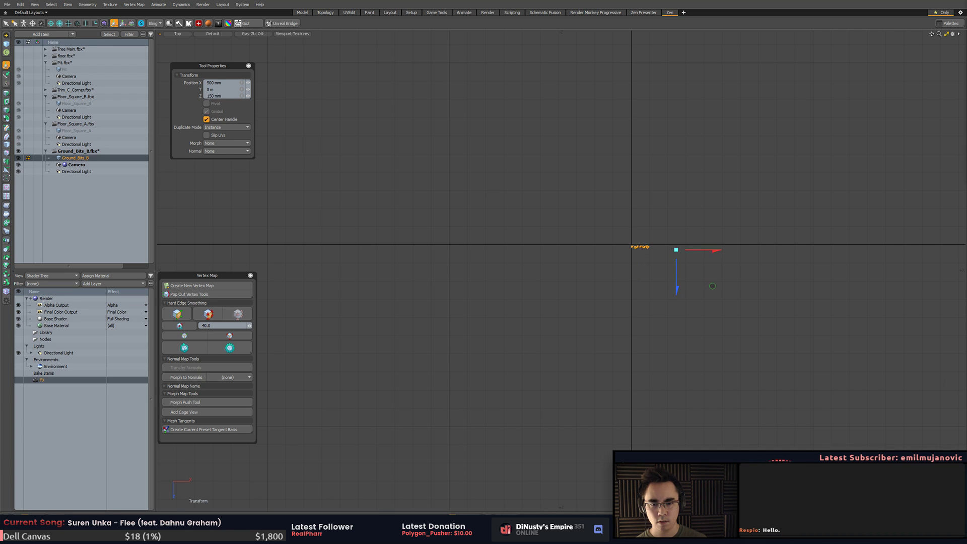
pyautogui.press('a')
pyautogui.keyDown('ctrl'); pyautogui.keyDown('alt'); pyautogui.moveTo(665, 251); pyautogui.dragTo(645, 252); pyautogui.keyUp('alt'); pyautogui.keyUp('ctrl')
pyautogui.keyDown('alt'); pyautogui.keyDown('shift'); pyautogui.moveTo(645, 251); pyautogui.dragTo(648, 257); pyautogui.keyUp('shift'); pyautogui.keyUp('alt')
pyautogui.press('q')
pyautogui.press('w')
pyautogui.moveTo(627, 311); pyautogui.dragTo(630, 298)
pyautogui.press('q')
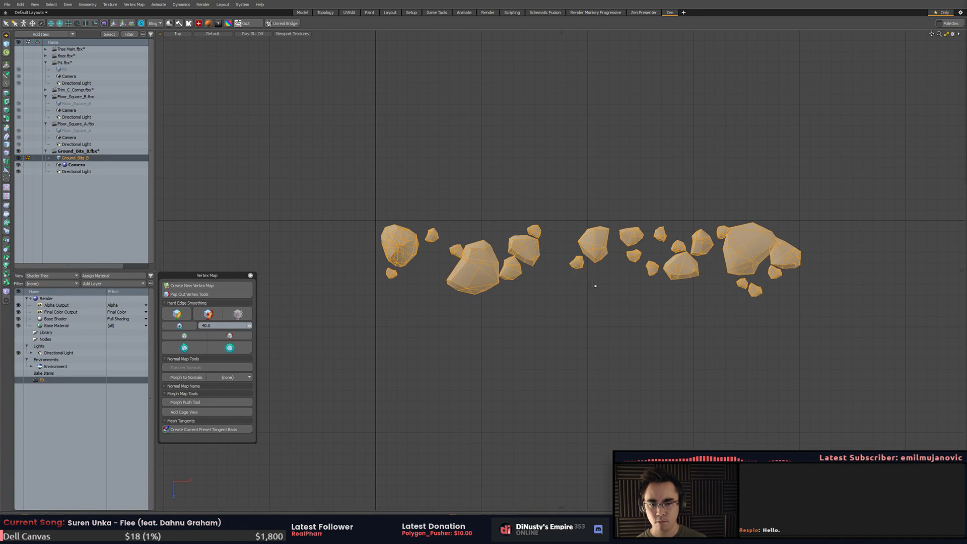
# - Nudge the strip slightly closer to the Z axis and save the Ground_Bits_B file
pyautogui.keyDown('ctrl'); pyautogui.moveTo(391, 298); pyautogui.dragTo(389, 298, button='right'); pyautogui.keyUp('ctrl')
pyautogui.press('w')
pyautogui.moveTo(663, 296); pyautogui.dragTo(651, 298)
pyautogui.press('q')
pyautogui.click(656, 325)
pyautogui.hotkey('ctrl', 's')
# - Switch to Unity and reposition the enlarged Ground_Bits_B strip along the back of the upper step
pyautogui.hotkey('alt', 'Tab')
pyautogui.keyDown('alt'); pyautogui.moveTo(616, 264); pyautogui.dragTo(612, 241); pyautogui.keyUp('alt')
pyautogui.press('w')
pyautogui.moveTo(506, 149); pyautogui.dragTo(515, 212)
pyautogui.click(576, 233)
pyautogui.click(512, 195)
pyautogui.click(617, 256)
# - Examine the stairs with the placed rocks and the pebble-covered dirt patch beside them
pyautogui.keyDown('alt'); pyautogui.moveTo(617, 257); pyautogui.dragTo(532, 218); pyautogui.keyUp('alt')
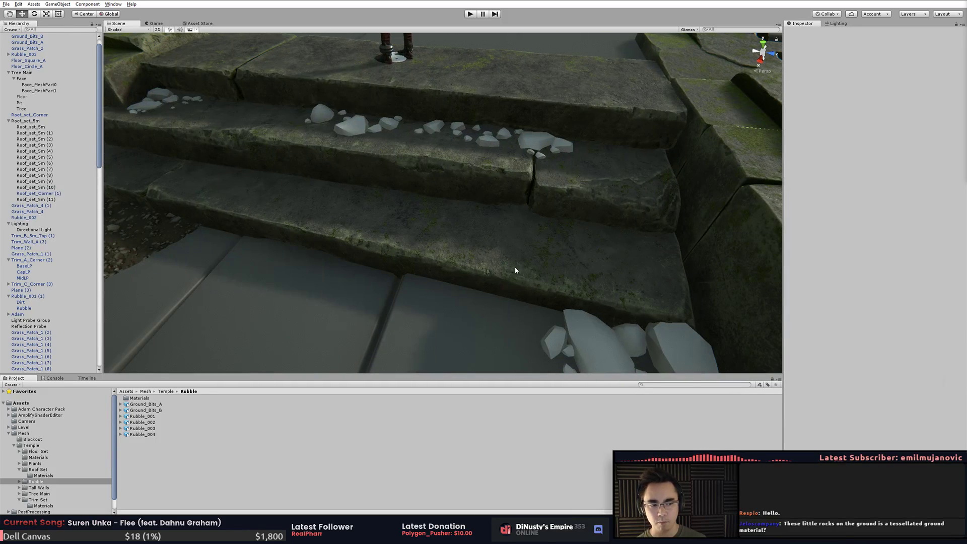
pyautogui.moveTo(514, 271); pyautogui.dragTo(561, 279, button='middle')
pyautogui.scroll(-5, 561, 279)
pyautogui.keyDown('alt'); pyautogui.moveTo(561, 279); pyautogui.dragTo(466, 224); pyautogui.keyUp('alt')
pyautogui.moveTo(466, 225); pyautogui.dragTo(489, 244, button='middle')
pyautogui.keyDown('alt'); pyautogui.moveTo(506, 208); pyautogui.dragTo(502, 268); pyautogui.keyUp('alt')
pyautogui.moveTo(502, 267); pyautogui.dragTo(610, 224, button='middle')
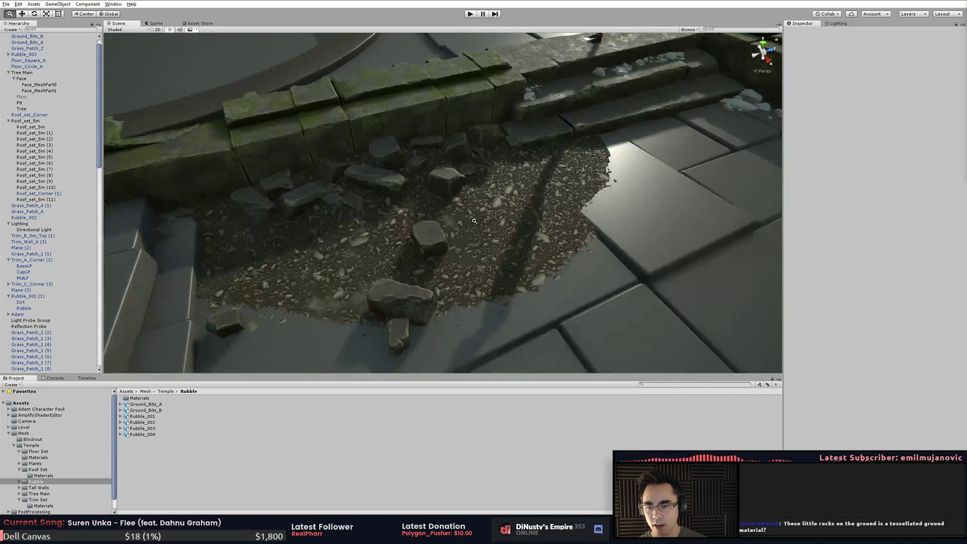
pyautogui.scroll(5, 610, 225)
pyautogui.keyDown('alt'); pyautogui.moveTo(609, 224); pyautogui.dragTo(672, 71); pyautogui.keyUp('alt')
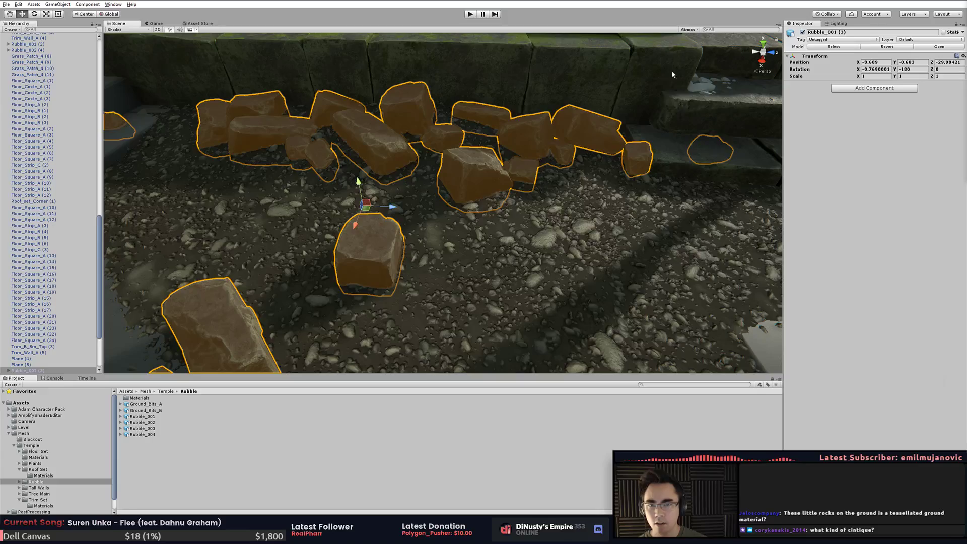
# - Turn on the selection wireframe display in the scene view and select an object in the pebble area
pyautogui.click(689, 29)
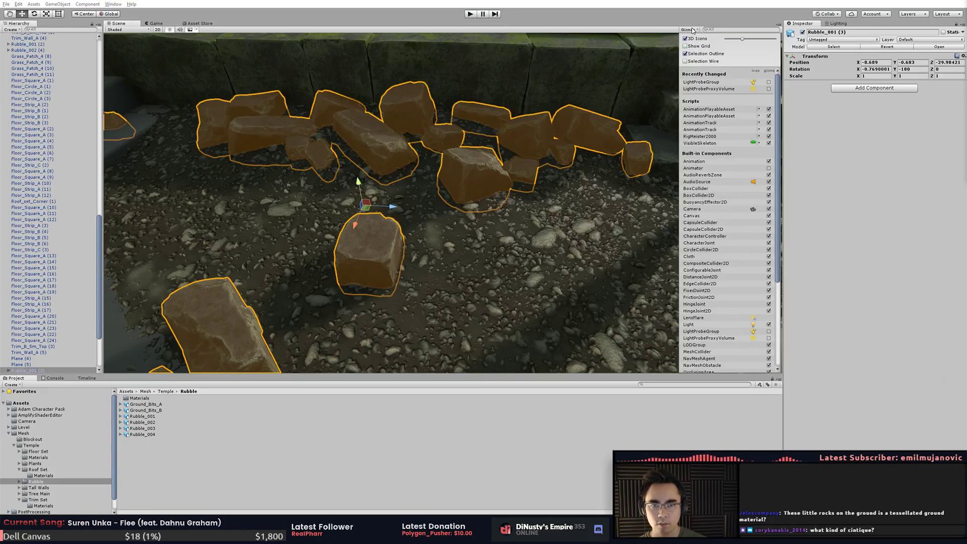
pyautogui.click(697, 64)
pyautogui.click(583, 160)
# - Inspect the pebble ground's surface relief up close from several low angles
pyautogui.keyDown('alt'); pyautogui.moveTo(584, 160); pyautogui.dragTo(616, 208); pyautogui.keyUp('alt')
pyautogui.click(615, 208)
pyautogui.moveTo(615, 208); pyautogui.dragTo(519, 186, button='middle')
pyautogui.keyDown('alt'); pyautogui.moveTo(519, 187); pyautogui.dragTo(803, 194, button='right'); pyautogui.keyUp('alt')
pyautogui.keyDown('alt'); pyautogui.moveTo(803, 194); pyautogui.dragTo(481, 216); pyautogui.keyUp('alt')
pyautogui.click(664, 150)
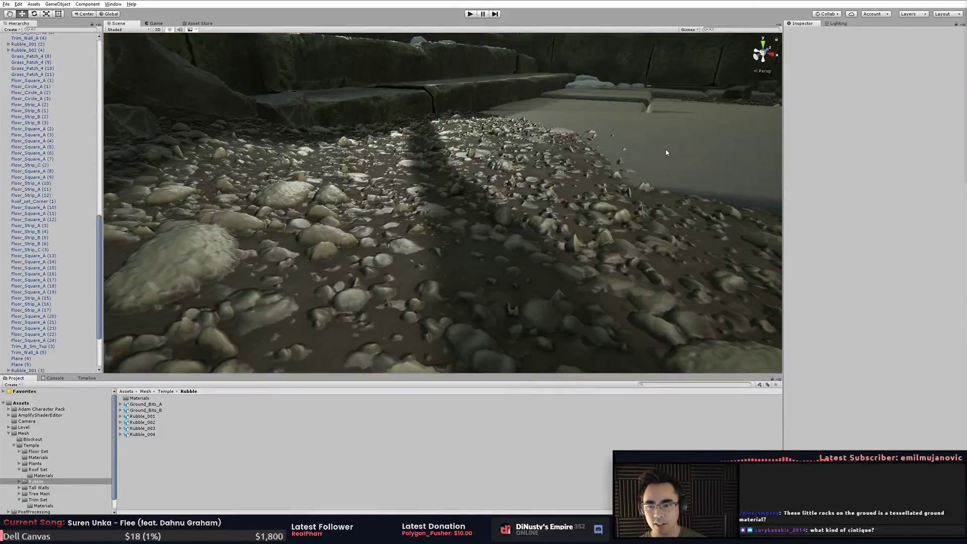
pyautogui.keyDown('alt'); pyautogui.moveTo(560, 167); pyautogui.dragTo(291, 160); pyautogui.keyUp('alt')
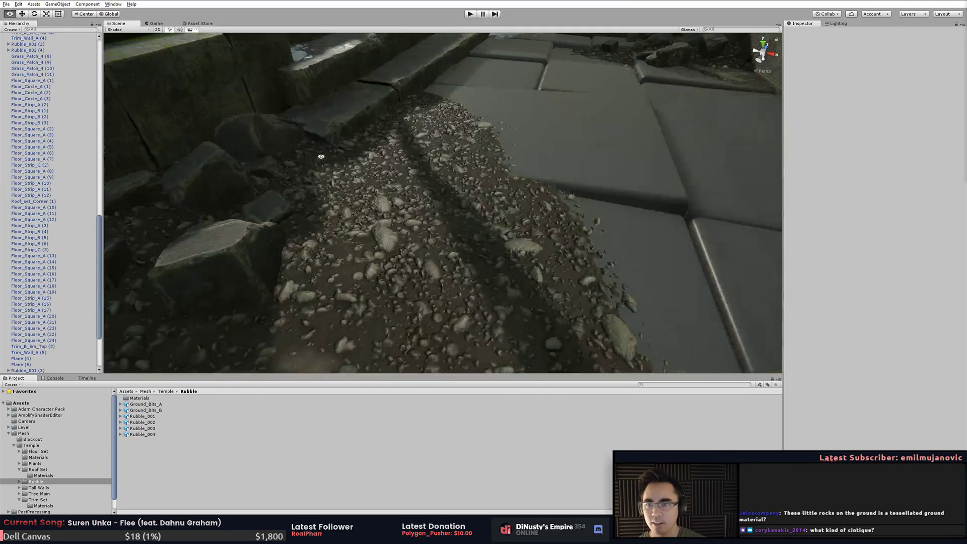
# - Return to the stairs and inspect the wireframes of the two Ground_Bits_A clusters, one on the step and one on the floor
pyautogui.scroll(-8, 291, 160)
pyautogui.click(446, 102)
pyautogui.press('f')
pyautogui.keyDown('alt'); pyautogui.moveTo(483, 165); pyautogui.dragTo(309, 227); pyautogui.keyUp('alt')
pyautogui.click(230, 252)
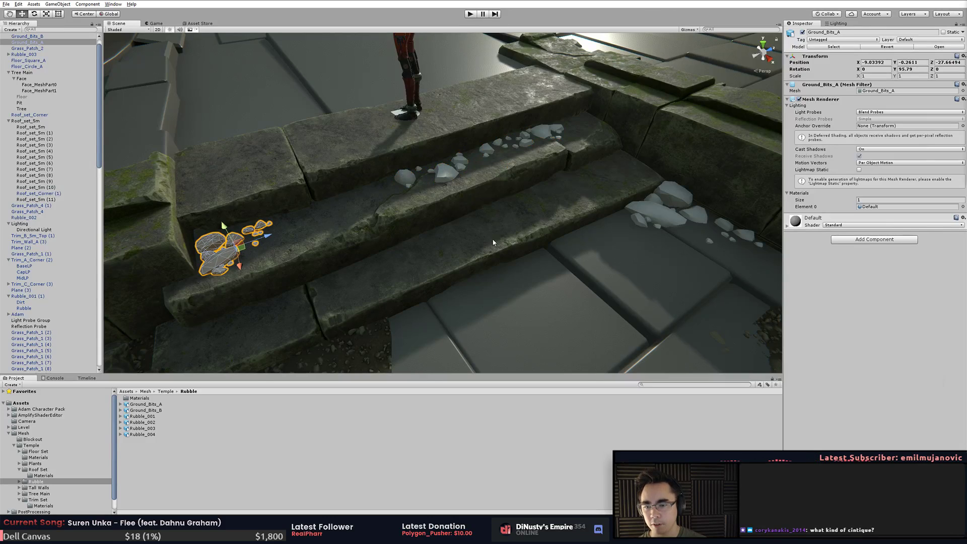
pyautogui.click(645, 225)
pyautogui.moveTo(645, 229); pyautogui.dragTo(528, 253, button='middle')
pyautogui.click(521, 261)
pyautogui.hotkey('ctrl', 'z')
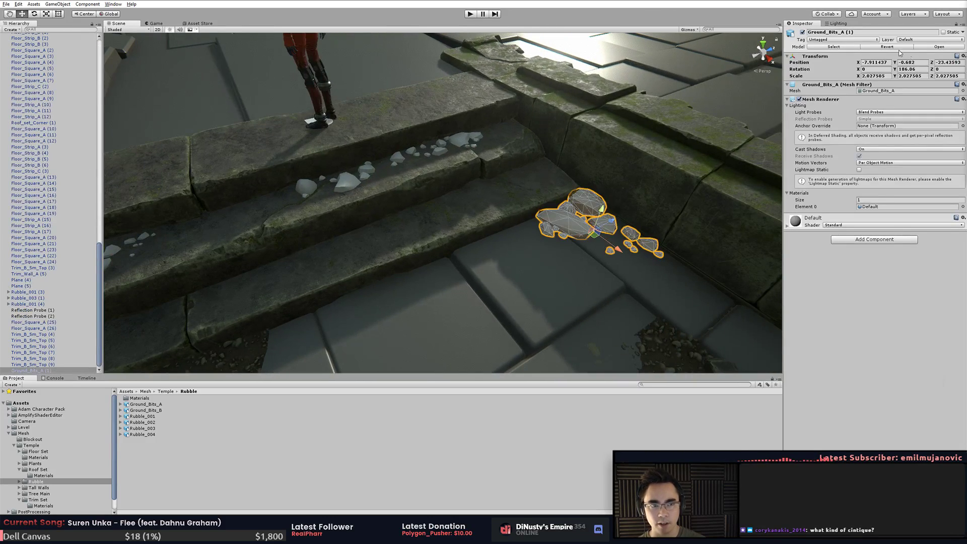
# - Deselect the floor cluster and review the rock placement on the stairs from several angles
pyautogui.keyDown('alt'); pyautogui.moveTo(625, 118); pyautogui.dragTo(529, 151); pyautogui.keyUp('alt')
pyautogui.click(551, 90)
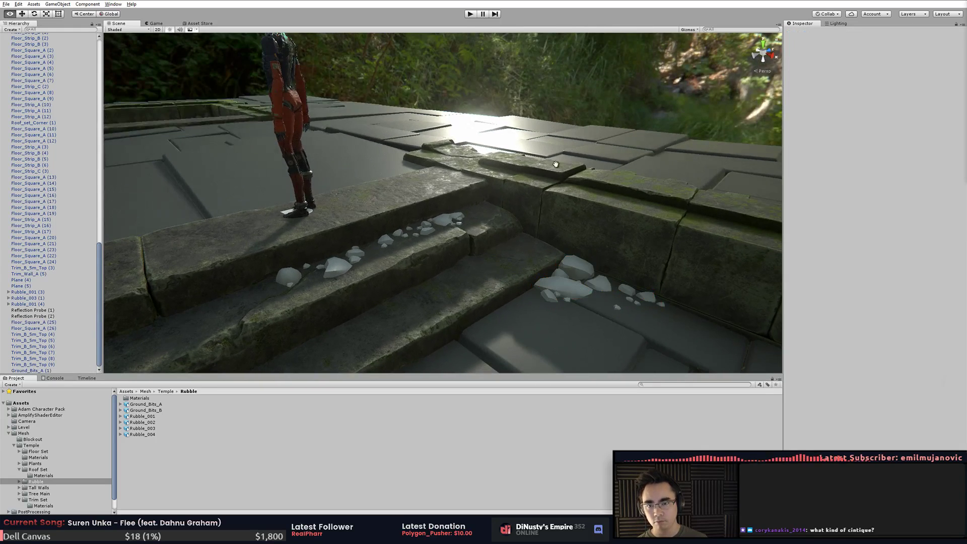
pyautogui.keyDown('alt'); pyautogui.moveTo(552, 100); pyautogui.dragTo(556, 153); pyautogui.keyUp('alt')
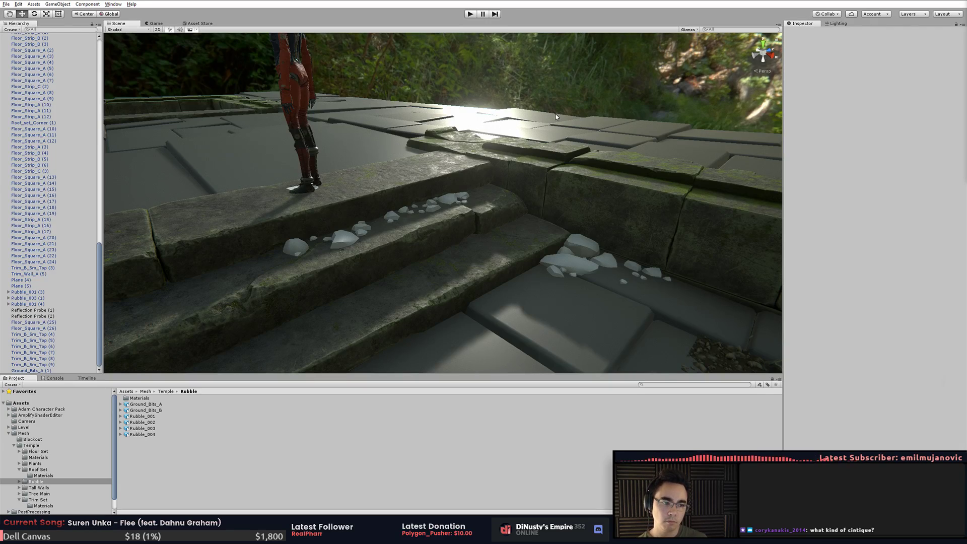
pyautogui.moveTo(537, 184); pyautogui.dragTo(617, 166, button='middle')
pyautogui.keyDown('alt'); pyautogui.moveTo(480, 191); pyautogui.dragTo(583, 194); pyautogui.keyUp('alt')
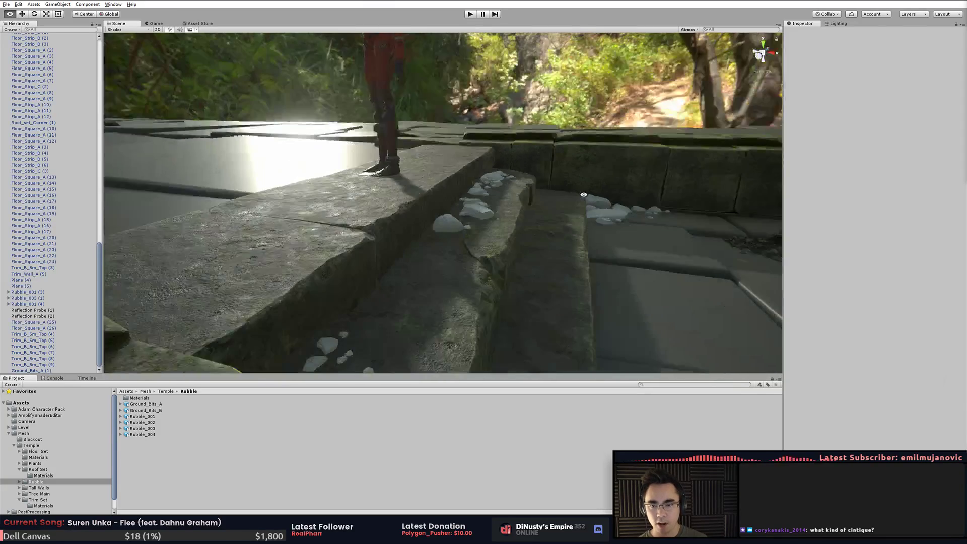
pyautogui.moveTo(583, 195); pyautogui.dragTo(531, 222, button='middle')
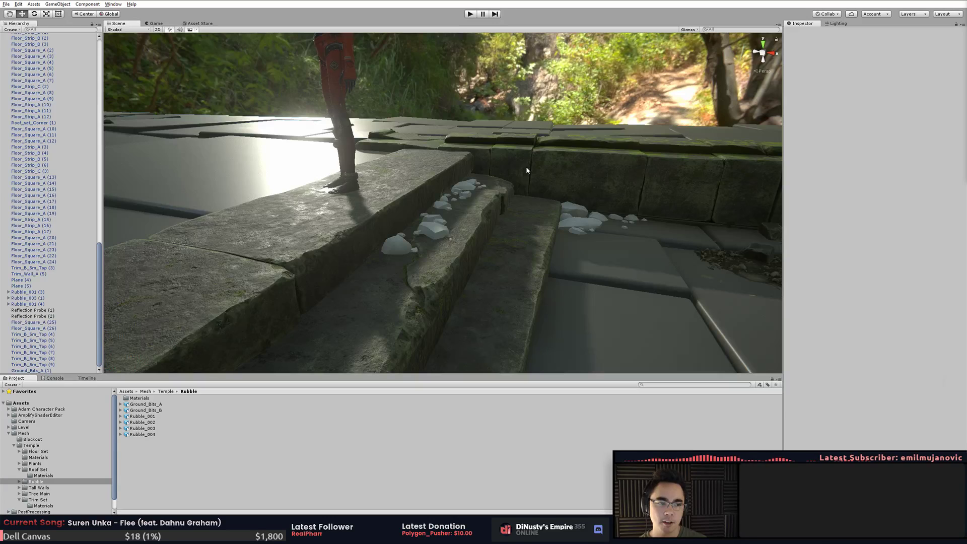
pyautogui.keyDown('alt'); pyautogui.moveTo(524, 222); pyautogui.dragTo(450, 236); pyautogui.keyUp('alt')
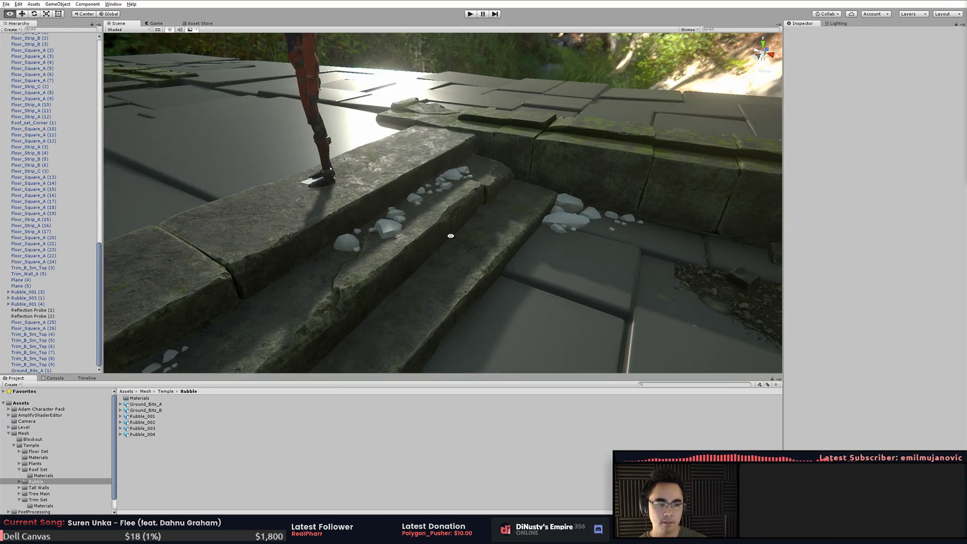
# - Switch to Modo and move the second rock group of the Ground_Bits_B strip out of line, below the other rocks
pyautogui.keyDown('alt'); pyautogui.moveTo(521, 238); pyautogui.dragTo(470, 177); pyautogui.keyUp('alt')
pyautogui.hotkey('alt', 'Tab')
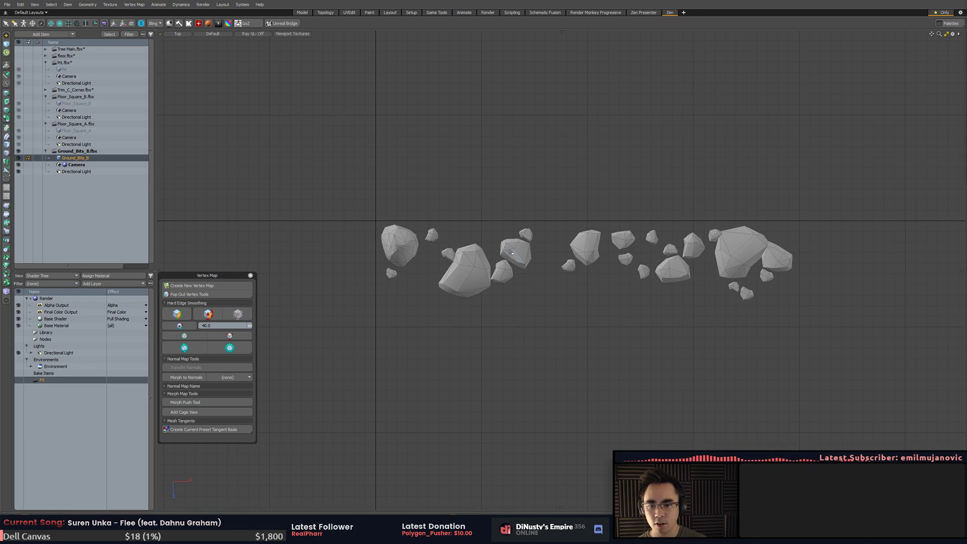
pyautogui.moveTo(530, 218); pyautogui.dragTo(522, 209, button='right')
pyautogui.scroll(-3, 521, 201)
pyautogui.moveTo(499, 222)
pyautogui.keyDown('alt'); pyautogui.mouseDown()
pyautogui.moveTo(503, 206)
pyautogui.moveTo(507, 227)
pyautogui.mouseUp(); pyautogui.keyUp('alt')
pyautogui.press('Escape')
pyautogui.moveTo(505, 256); pyautogui.dragTo(550, 196, button='right')
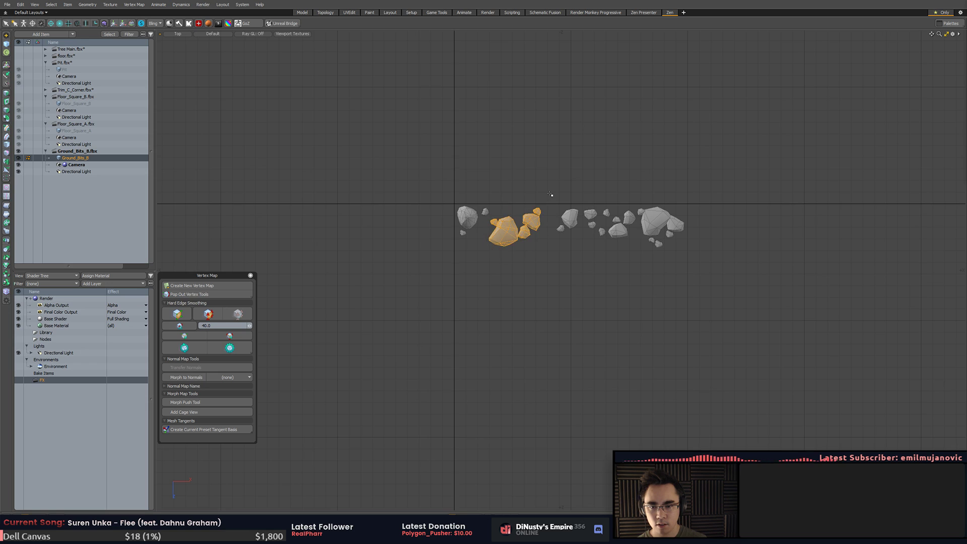
pyautogui.press('w')
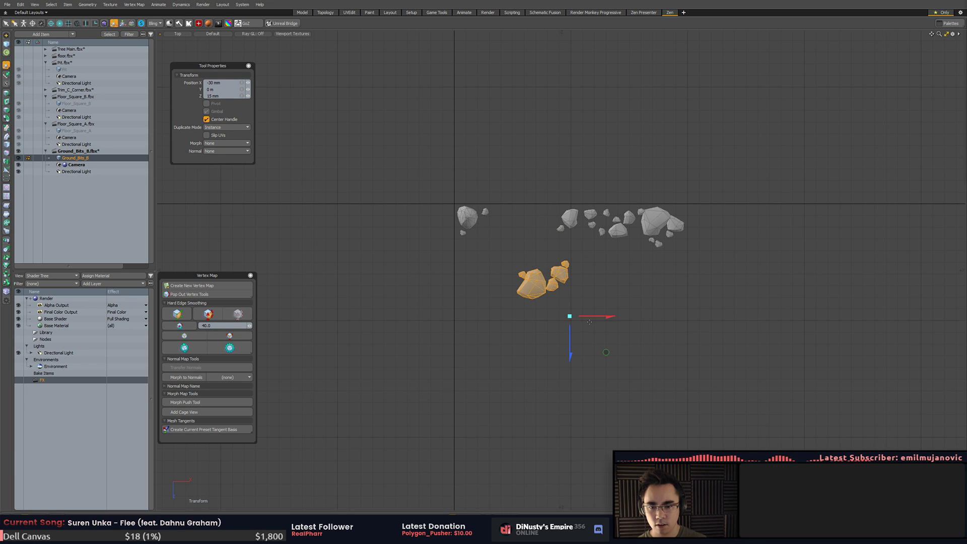
pyautogui.moveTo(606, 352); pyautogui.dragTo(585, 340)
pyautogui.press('space')
pyautogui.click(640, 337)
# - Move the first rock group closer to the relocated rocks and set its small lower pebble farther down on its own
pyautogui.moveTo(513, 249); pyautogui.dragTo(514, 250, button='right')
pyautogui.press('w')
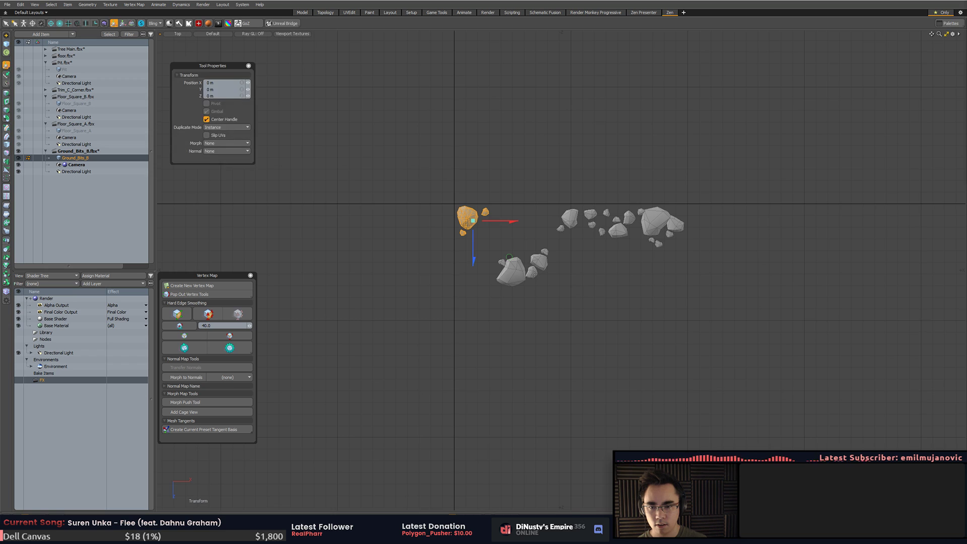
pyautogui.moveTo(510, 263); pyautogui.dragTo(526, 275)
pyautogui.press('Escape')
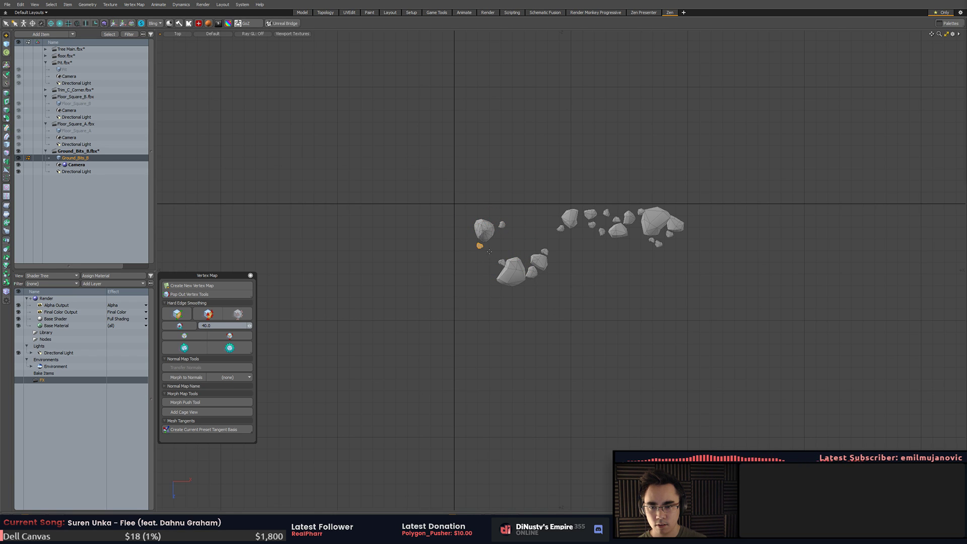
pyautogui.press('w')
pyautogui.moveTo(487, 250); pyautogui.dragTo(489, 309)
pyautogui.press('space')
pyautogui.press('space')
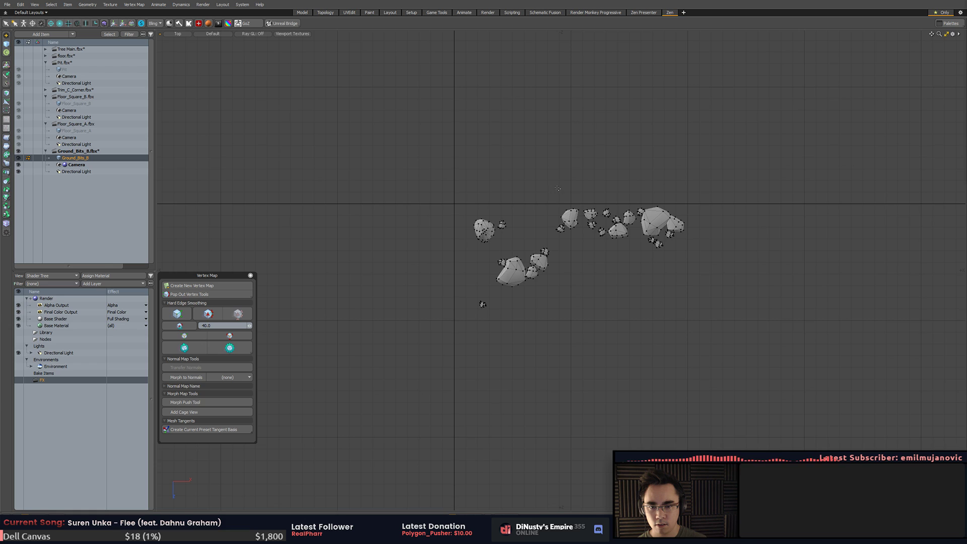
# - Move the next rock and its small companion below the relocated group and rotate the pair
pyautogui.press('w')
pyautogui.moveTo(605, 257); pyautogui.dragTo(611, 315)
pyautogui.press('e')
pyautogui.press('space')
# - Rotate and reposition the large central rock with its pebble, and move the small neighbouring pebble slightly away from the group
pyautogui.click(528, 263)
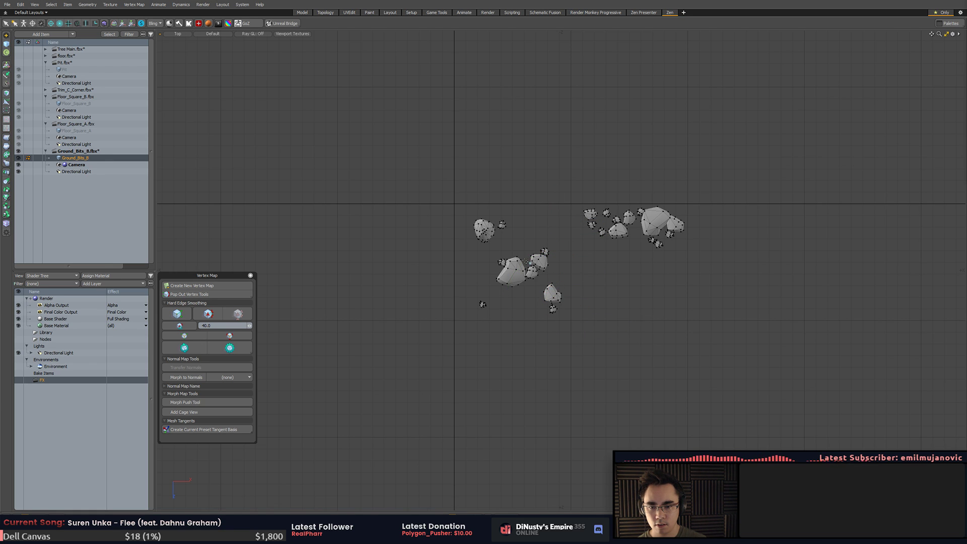
pyautogui.press('e')
pyautogui.moveTo(531, 312)
pyautogui.mouseDown()
pyautogui.moveTo(501, 315)
pyautogui.moveTo(530, 311)
pyautogui.mouseUp()
pyautogui.press('w')
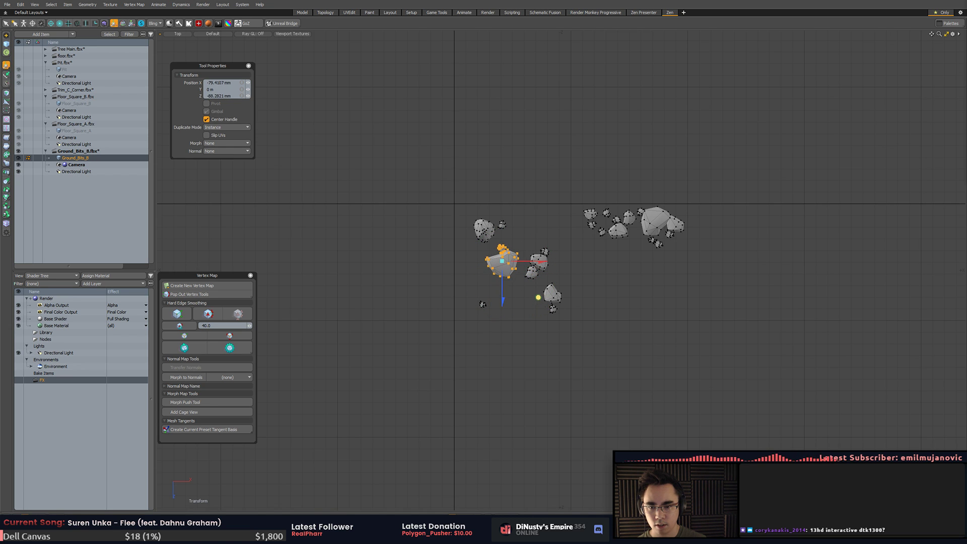
pyautogui.press('Escape')
pyautogui.click(584, 263)
pyautogui.press('w')
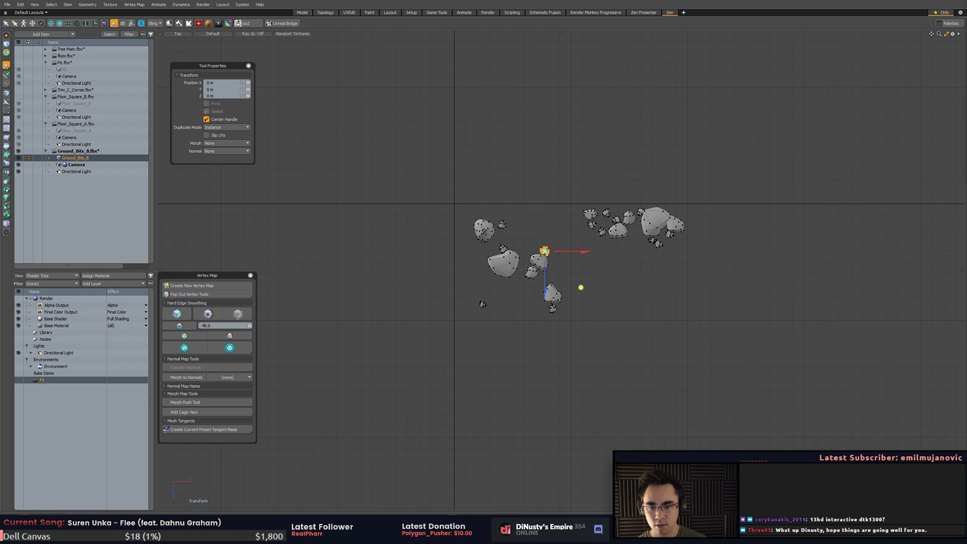
pyautogui.press('Escape')
# - Delete the unused rocks at the far end of the old strip and rename the mesh Ground_Bits_C
pyautogui.moveTo(730, 137); pyautogui.dragTo(731, 138, button='right')
pyautogui.press('Delete')
pyautogui.doubleClick(99, 159)
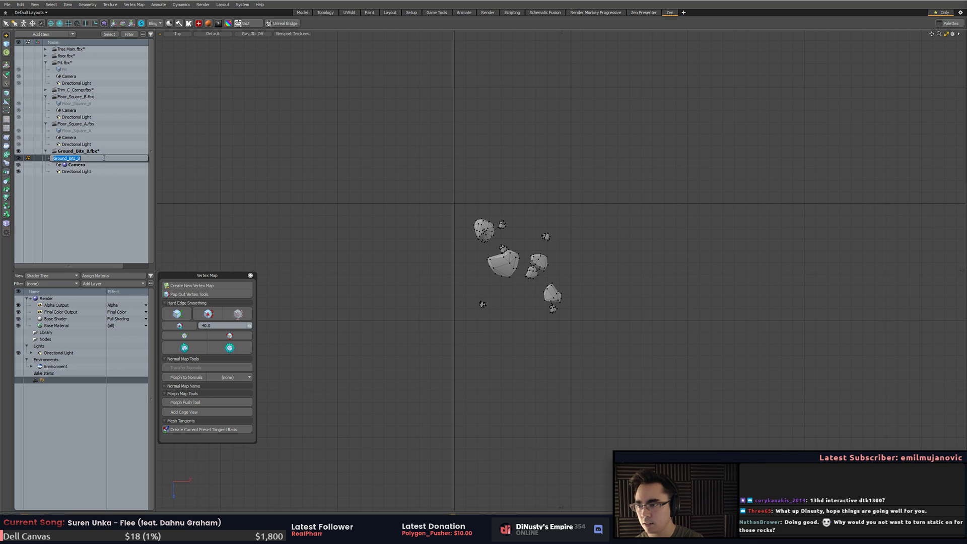
pyautogui.press('Return')
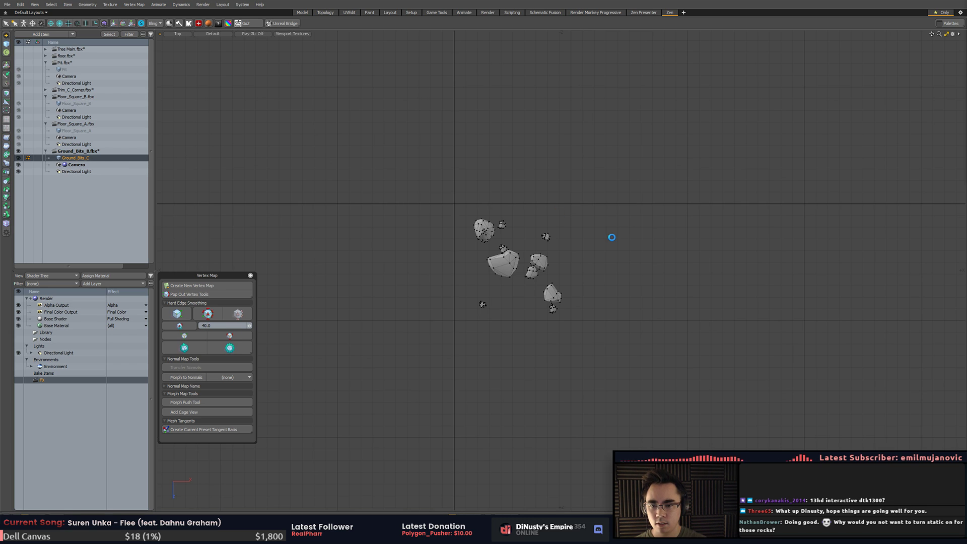
# - Save the scene as a new FBX named Ground_Bits_C in the Rubble folder and switch to Unity
pyautogui.hotkey('ctrl', 'shift', 's')
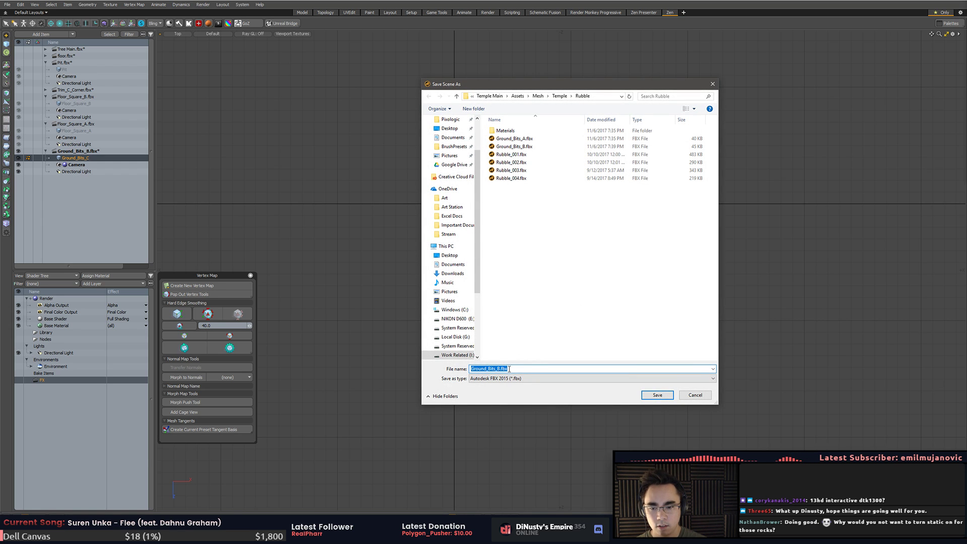
pyautogui.click(644, 397)
pyautogui.hotkey('alt', 'Tab')
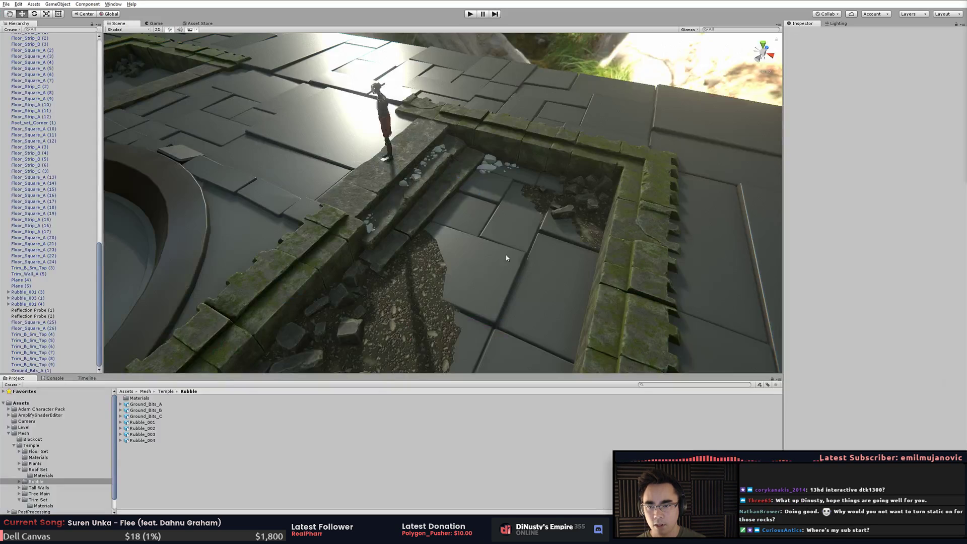
# - Place the Ground_Bits_C cluster in the temple scene and move it onto the floor tiles beside the stairs
pyautogui.moveTo(151, 417); pyautogui.dragTo(411, 220)
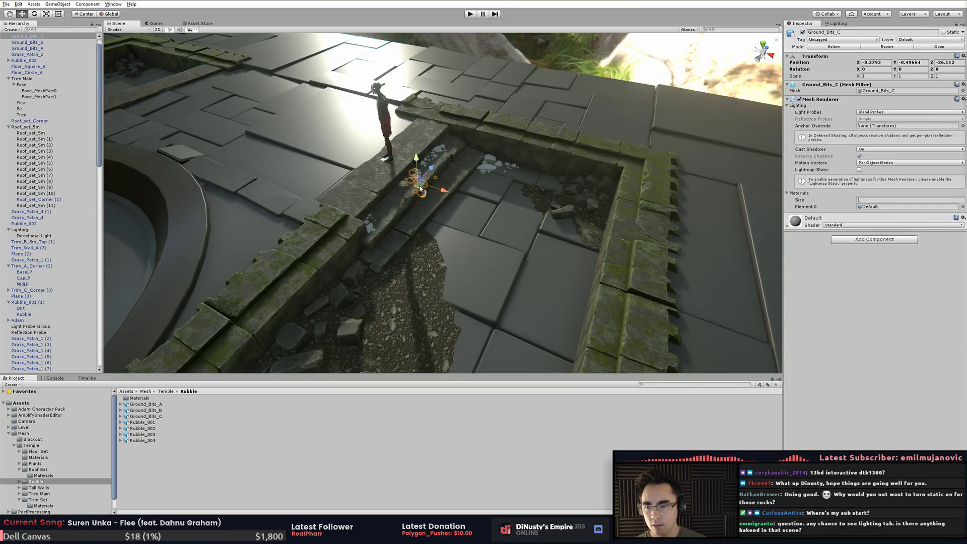
pyautogui.press('f')
pyautogui.moveTo(365, 171); pyautogui.dragTo(579, 174)
pyautogui.keyDown('alt'); pyautogui.moveTo(579, 174); pyautogui.dragTo(507, 249); pyautogui.keyUp('alt')
pyautogui.scroll(-4, 507, 249)
pyautogui.moveTo(507, 248); pyautogui.dragTo(406, 237, button='middle')
# - Duplicate the Ground_Bits_C cluster onto the pebble ground, turned about -97 degrees on Y and tilted to follow the slope
pyautogui.hotkey('ctrl', 'd')
pyautogui.moveTo(372, 223); pyautogui.dragTo(659, 323)
pyautogui.press('w')
pyautogui.press('f')
pyautogui.keyDown('alt'); pyautogui.moveTo(521, 198); pyautogui.dragTo(564, 176); pyautogui.keyUp('alt')
pyautogui.scroll(3, 504, 191)
pyautogui.moveTo(448, 191); pyautogui.dragTo(430, 212)
pyautogui.press('e')
pyautogui.keyDown('alt'); pyautogui.moveTo(430, 213); pyautogui.dragTo(396, 187); pyautogui.keyUp('alt')
pyautogui.press('w')
pyautogui.scroll(2, 401, 176)
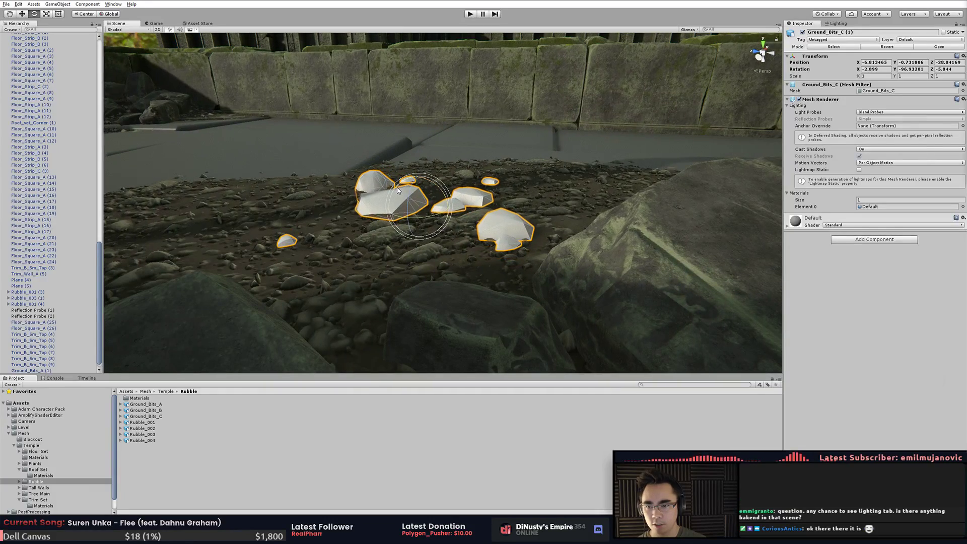
pyautogui.click(333, 186)
# - Duplicate the Ground_Bits_C cluster from the floor to the tiles near the far wall, turned about -181.5 degrees on Y
pyautogui.scroll(-5, 325, 179)
pyautogui.keyDown('alt'); pyautogui.moveTo(324, 179); pyautogui.dragTo(689, 249); pyautogui.keyUp('alt')
pyautogui.click(498, 210)
pyautogui.keyDown('alt'); pyautogui.moveTo(688, 248); pyautogui.dragTo(554, 201, button='middle'); pyautogui.keyUp('alt')
pyautogui.click(594, 127)
pyautogui.click(595, 127)
pyautogui.keyDown('alt'); pyautogui.moveTo(595, 127); pyautogui.dragTo(473, 226); pyautogui.keyUp('alt')
pyautogui.click(537, 303)
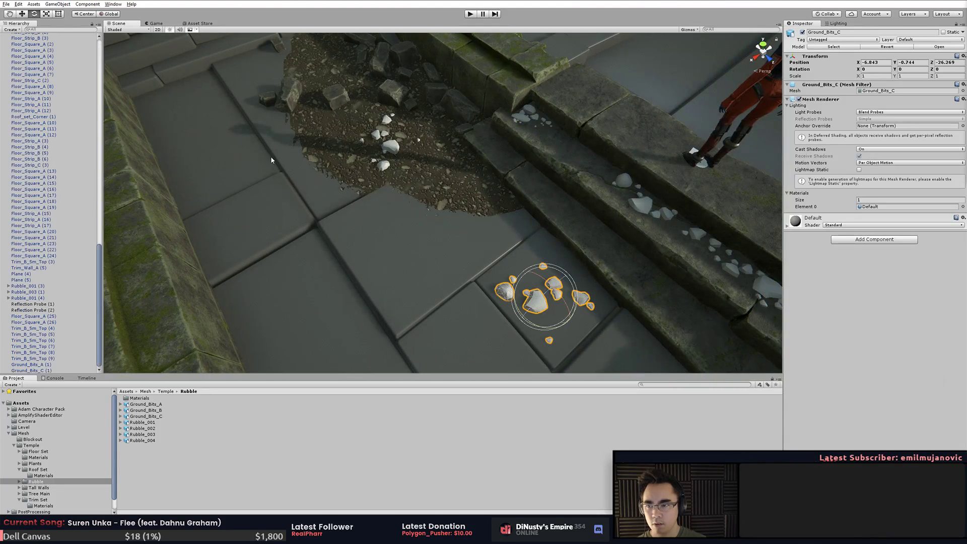
pyautogui.moveTo(541, 313); pyautogui.dragTo(424, 67)
pyautogui.press('f')
pyautogui.keyDown('alt'); pyautogui.moveTo(491, 182); pyautogui.dragTo(513, 198); pyautogui.keyUp('alt')
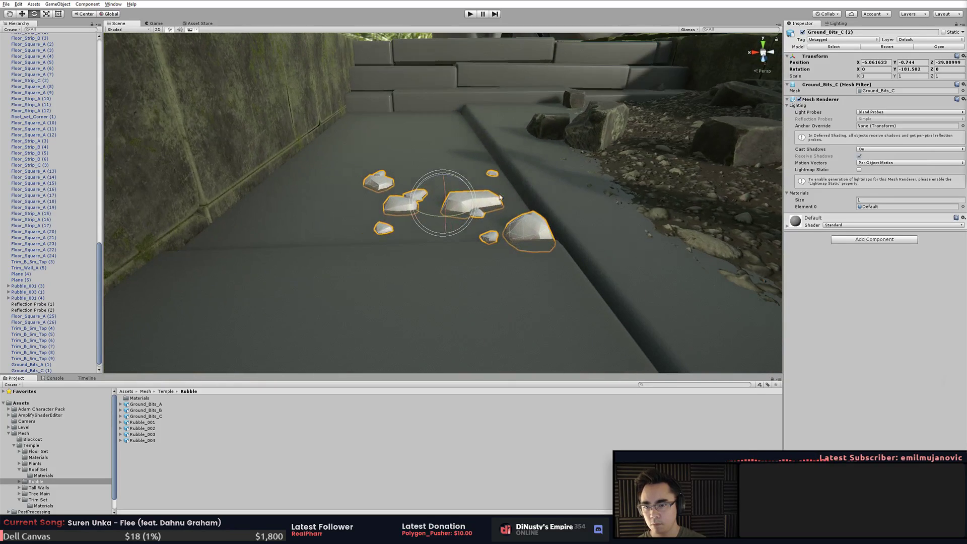
pyautogui.moveTo(449, 191); pyautogui.dragTo(437, 228)
pyautogui.click(454, 196)
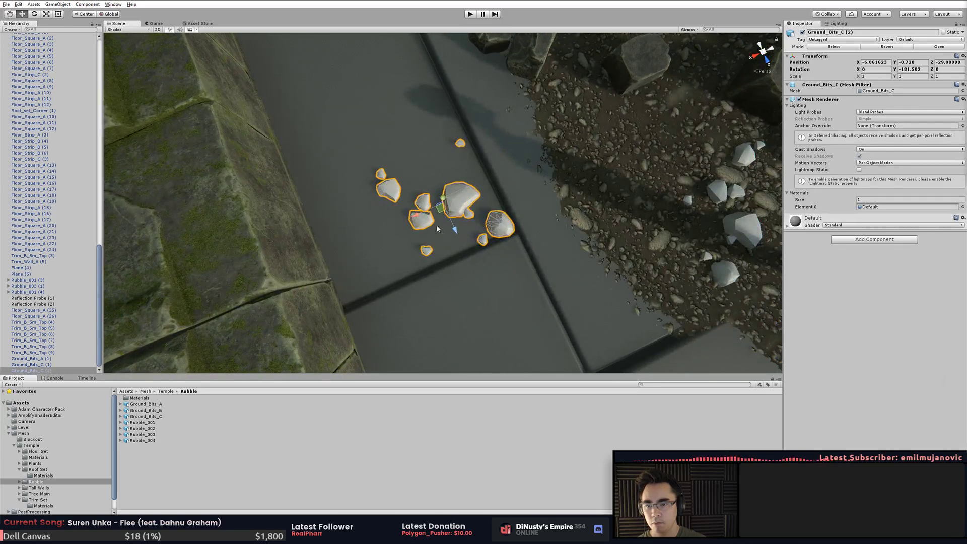
pyautogui.click(530, 272)
# - Duplicate the Ground_Bits_B strip from the stairs and rotate it to run parallel to the mossy wall of the sunken floor
pyautogui.moveTo(568, 267); pyautogui.dragTo(458, 244, button='middle')
pyautogui.scroll(-5, 458, 244)
pyautogui.keyDown('alt'); pyautogui.moveTo(458, 244); pyautogui.dragTo(584, 197); pyautogui.keyUp('alt')
pyautogui.click(686, 146)
pyautogui.hotkey('ctrl', 'd')
pyautogui.keyDown('alt'); pyautogui.moveTo(686, 146); pyautogui.dragTo(204, 313); pyautogui.keyUp('alt')
pyautogui.keyDown('alt'); pyautogui.moveTo(204, 313); pyautogui.dragTo(546, 277); pyautogui.keyUp('alt')
pyautogui.moveTo(514, 228); pyautogui.dragTo(725, 123)
pyautogui.press('w')
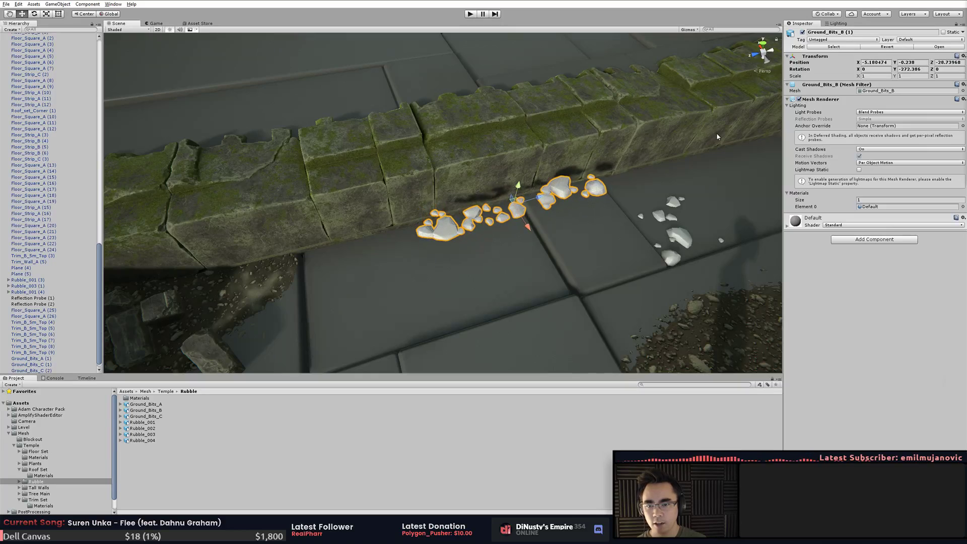
# - Lower the duplicated strip onto the floor against the wall's base, turned to about -92.3 degrees on Y
pyautogui.moveTo(669, 182); pyautogui.dragTo(642, 229)
pyautogui.keyDown('alt'); pyautogui.moveTo(643, 229); pyautogui.dragTo(652, 233, button='right'); pyautogui.keyUp('alt')
pyautogui.keyDown('alt'); pyautogui.moveTo(651, 234); pyautogui.dragTo(641, 191); pyautogui.keyUp('alt')
pyautogui.scroll(5, 625, 196)
pyautogui.moveTo(421, 205); pyautogui.dragTo(477, 180)
pyautogui.click(606, 216)
pyautogui.keyDown('alt'); pyautogui.moveTo(606, 217); pyautogui.dragTo(458, 195); pyautogui.keyUp('alt')
pyautogui.click(450, 204)
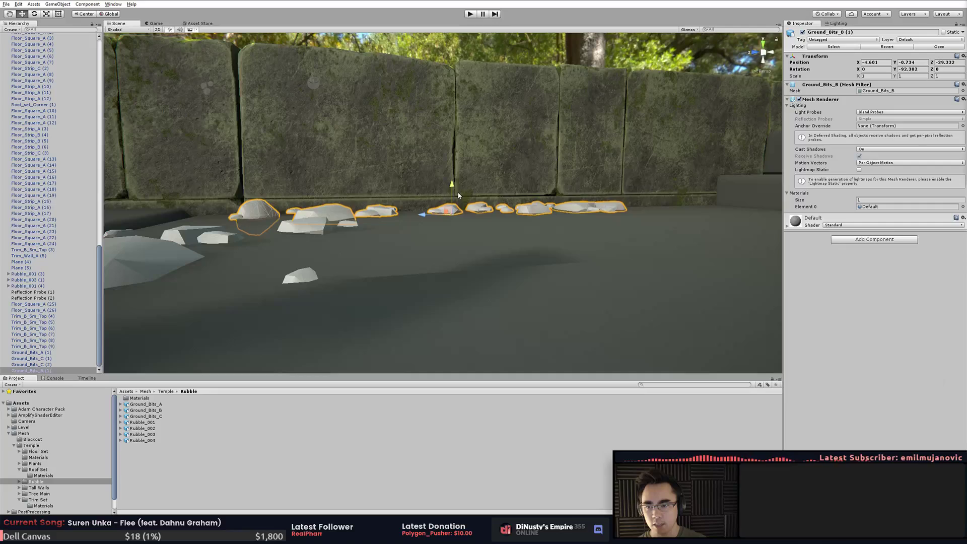
pyautogui.click(639, 215)
# - Duplicate the wall-side Ground_Bits_B strip and move the copy along the same wall toward the corner rubble
pyautogui.keyDown('alt'); pyautogui.moveTo(639, 216); pyautogui.dragTo(308, 254); pyautogui.keyUp('alt')
pyautogui.scroll(-6, 308, 254)
pyautogui.scroll(3, 459, 201)
pyautogui.keyDown('alt'); pyautogui.moveTo(620, 227); pyautogui.dragTo(512, 191); pyautogui.keyUp('alt')
pyautogui.click(509, 185)
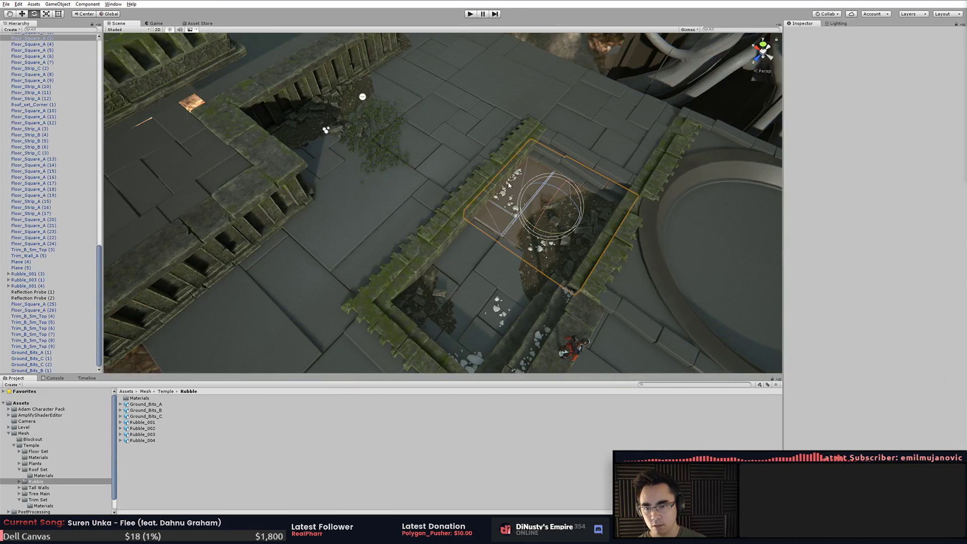
pyautogui.hotkey('ctrl', 'd')
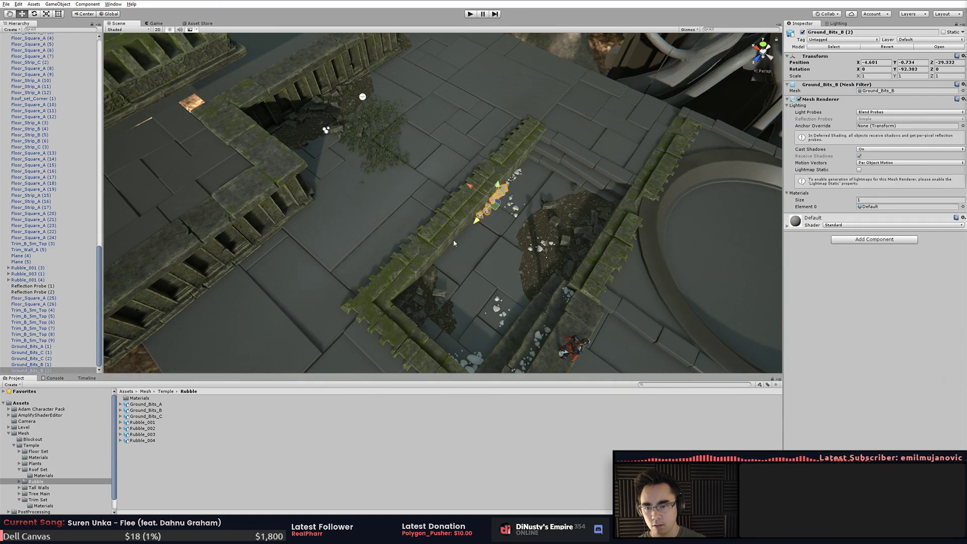
pyautogui.press('f')
pyautogui.moveTo(456, 257); pyautogui.dragTo(461, 220)
pyautogui.click(470, 213)
pyautogui.scroll(-3, 335, 264)
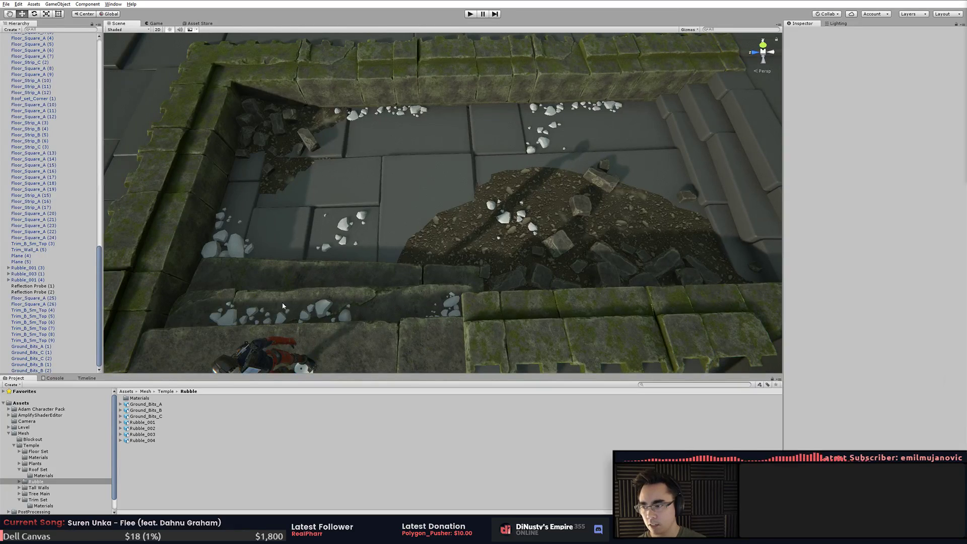
# - Filter the hierarchy by "ground", select all Ground_Bits clusters and clear the filter while keeping them selected
pyautogui.click(491, 212)
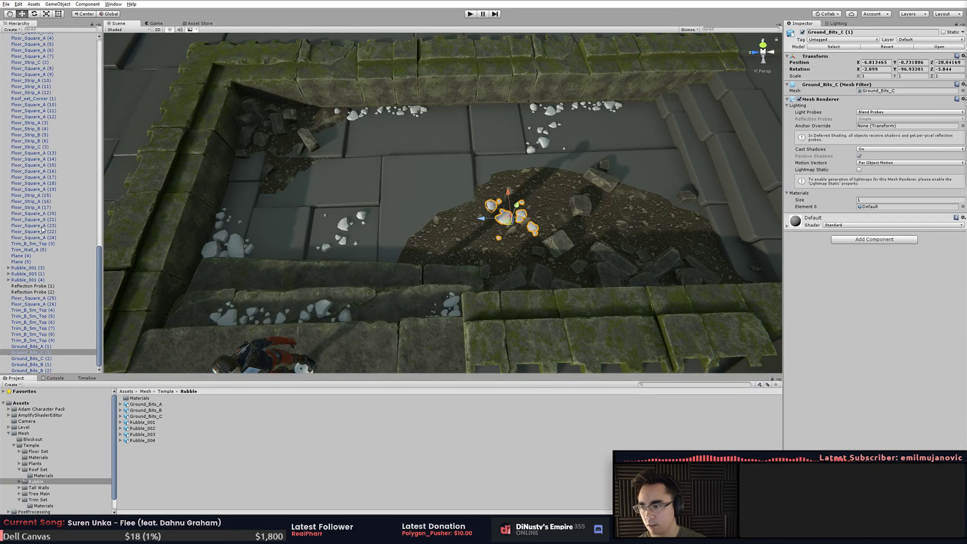
pyautogui.click(60, 33)
pyautogui.write('ground')
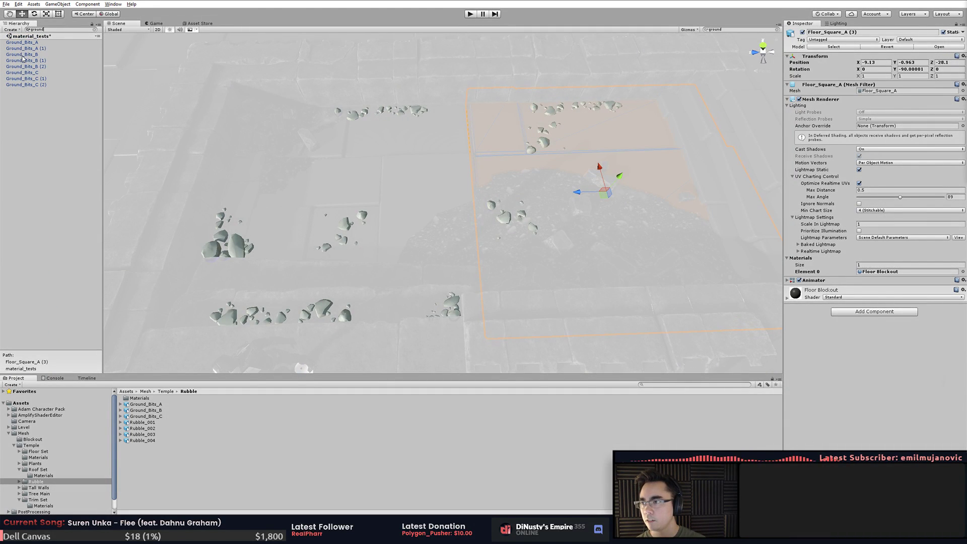
pyautogui.keyDown('shift'); pyautogui.click(30, 85); pyautogui.keyUp('shift')
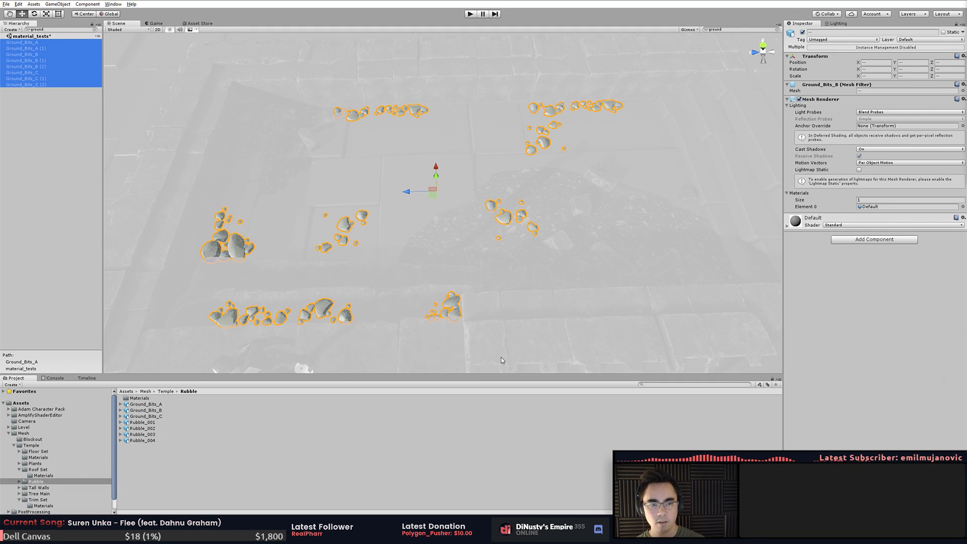
pyautogui.keyDown('alt'); pyautogui.moveTo(523, 300); pyautogui.dragTo(649, 149); pyautogui.keyUp('alt')
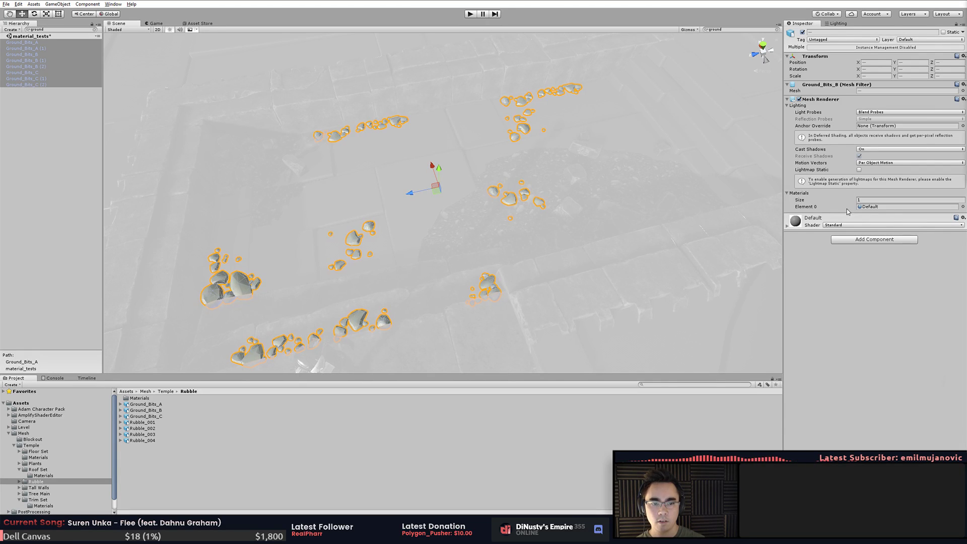
pyautogui.click(94, 29)
pyautogui.keyDown('alt'); pyautogui.moveTo(398, 191); pyautogui.dragTo(146, 177); pyautogui.keyUp('alt')
pyautogui.keyDown('alt'); pyautogui.moveTo(274, 247); pyautogui.dragTo(209, 231); pyautogui.keyUp('alt')
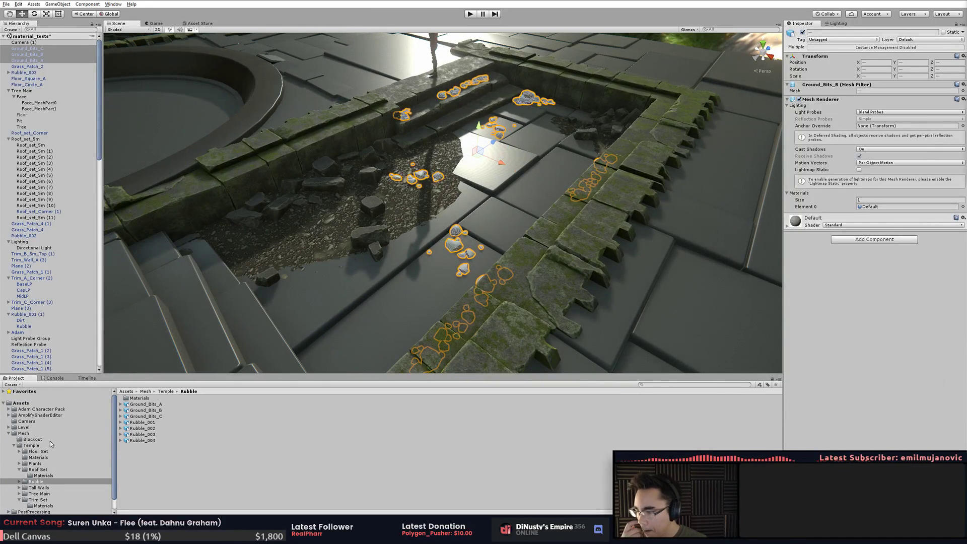
# - Assign the Grey material from the Temple Materials folder to all selected Ground_Bits clusters
pyautogui.click(42, 475)
pyautogui.click(42, 458)
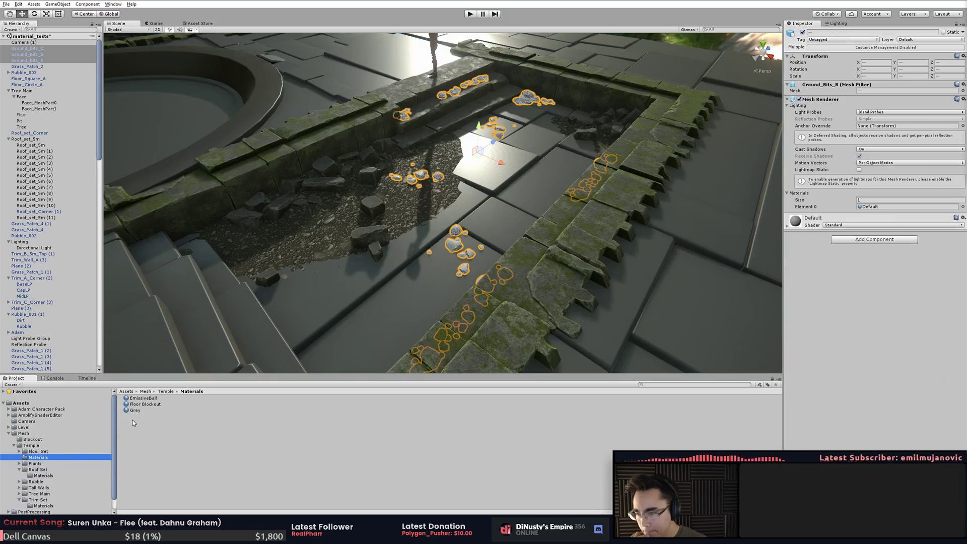
pyautogui.moveTo(135, 410); pyautogui.dragTo(454, 245)
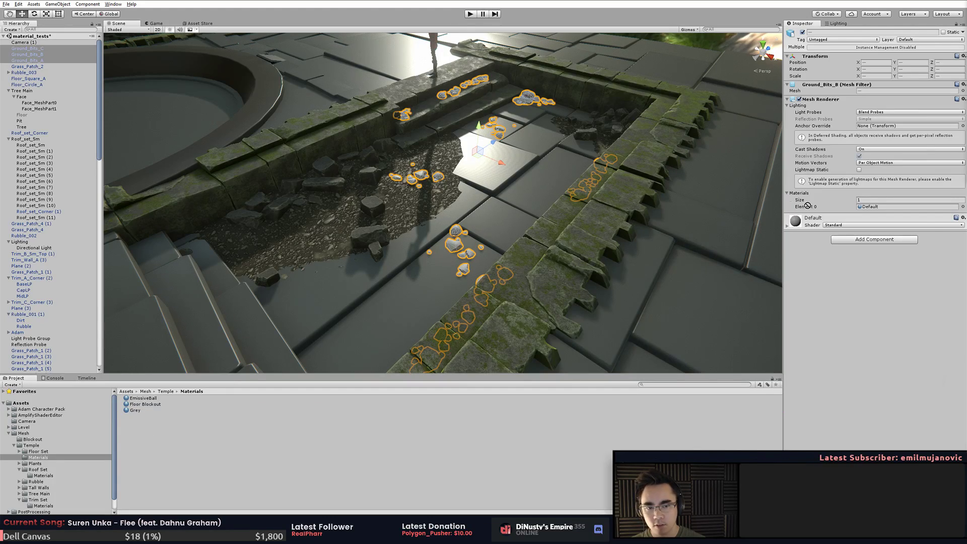
pyautogui.click(803, 221)
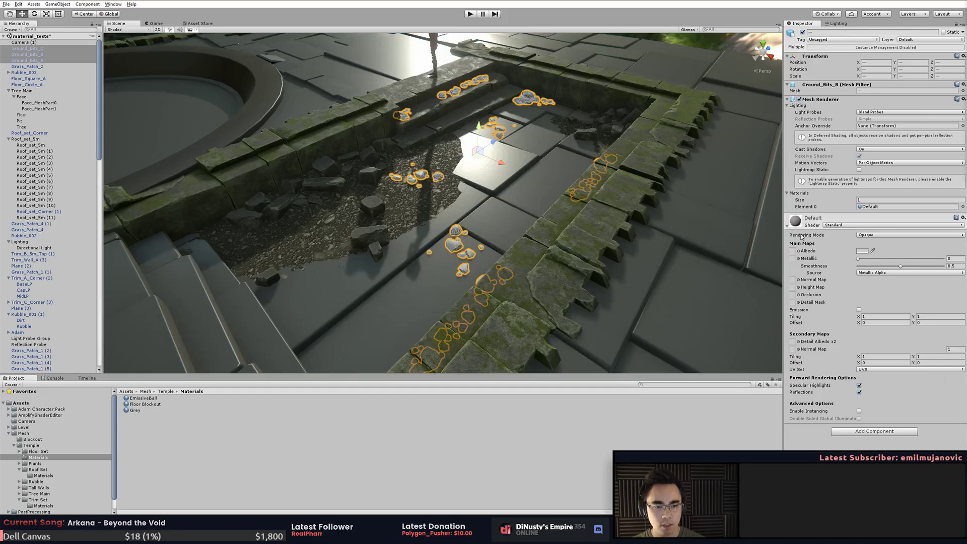
pyautogui.keyDown('alt'); pyautogui.moveTo(760, 232); pyautogui.dragTo(773, 236); pyautogui.keyUp('alt')
pyautogui.keyDown('alt'); pyautogui.moveTo(469, 249); pyautogui.dragTo(656, 268); pyautogui.keyUp('alt')
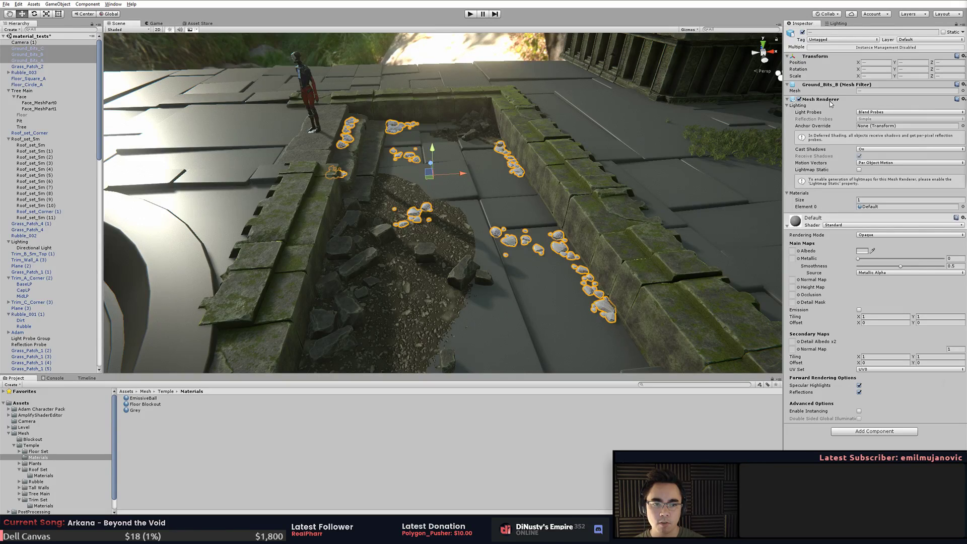
pyautogui.click(788, 106)
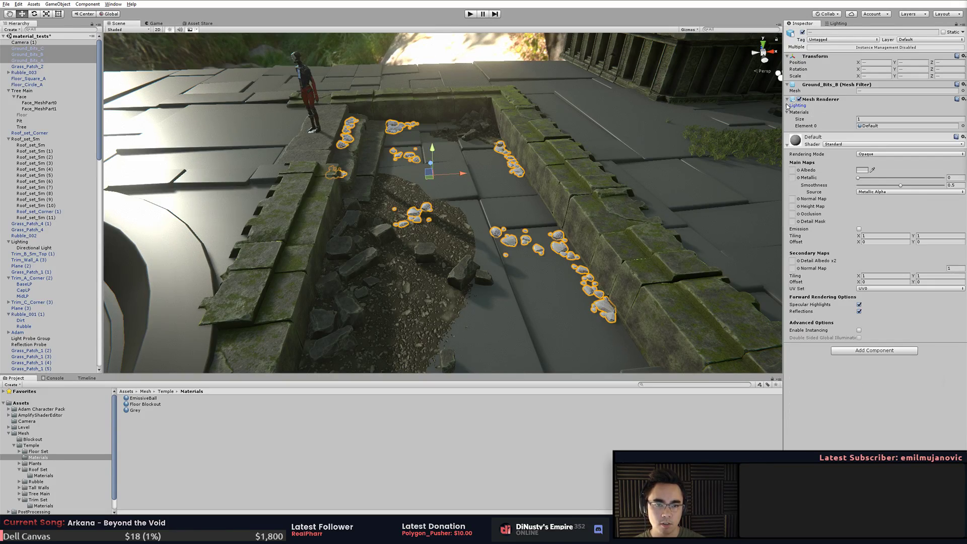
pyautogui.moveTo(146, 413); pyautogui.dragTo(887, 129)
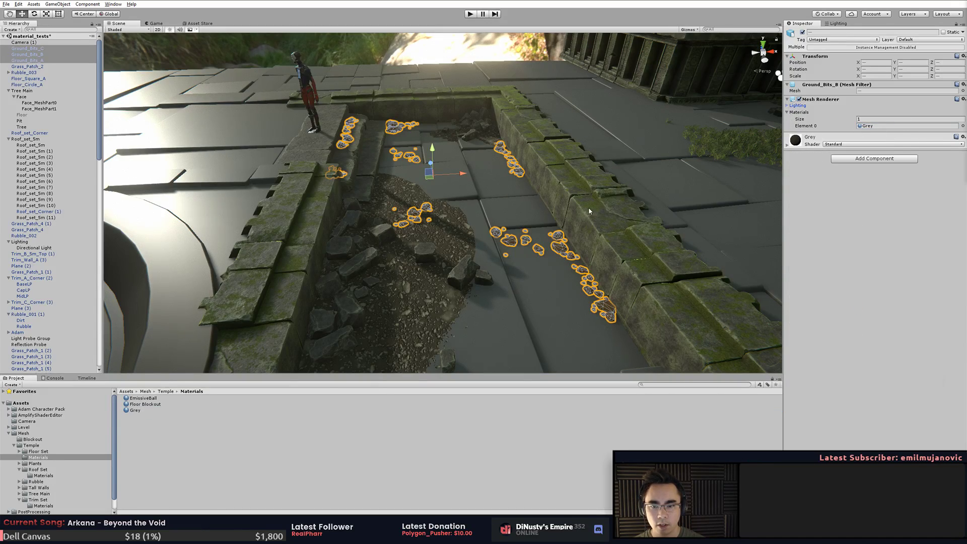
# - Deselect the clusters to examine their grey material up close, and undo the deselection
pyautogui.click(713, 173)
pyautogui.keyDown('alt'); pyautogui.moveTo(580, 207); pyautogui.dragTo(525, 159); pyautogui.keyUp('alt')
pyautogui.hotkey('ctrl', 'z')
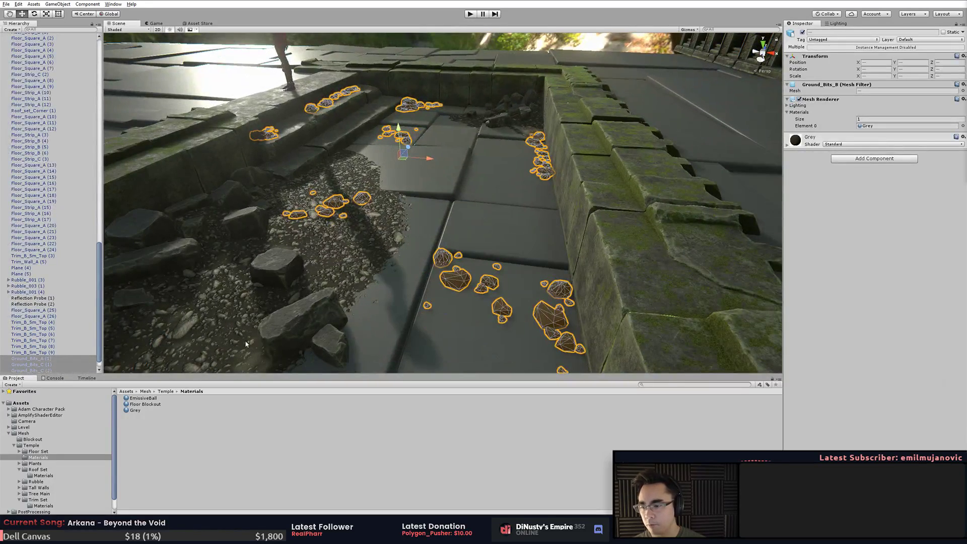
# - Assign the Floor Blockout material to all selected Ground_Bits clusters and deselect them
pyautogui.moveTo(145, 404); pyautogui.dragTo(712, 260)
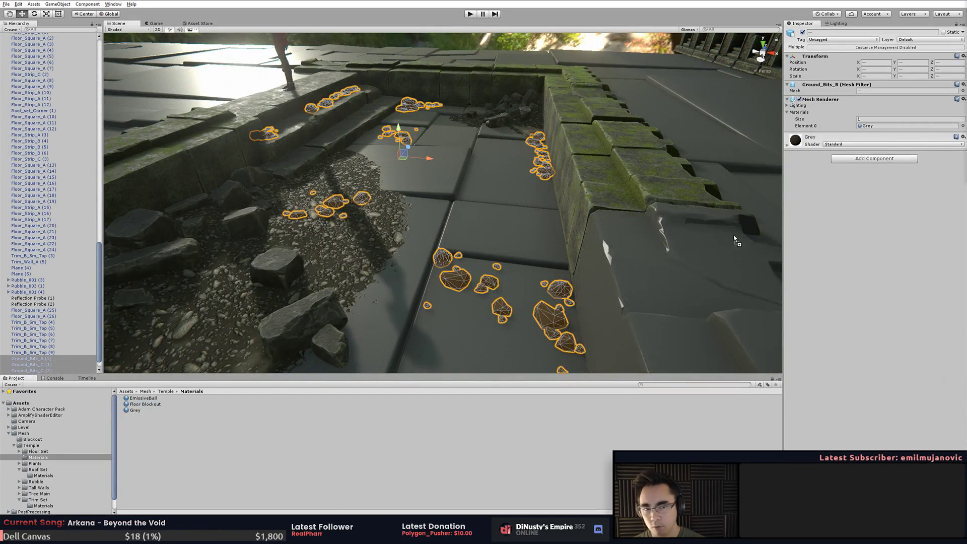
pyautogui.click(705, 176)
# - Examine the rock clusters with their Floor Blockout material around the existing stairs, sunken floor and corner rubble
pyautogui.keyDown('alt'); pyautogui.moveTo(496, 229); pyautogui.dragTo(627, 245); pyautogui.keyUp('alt')
pyautogui.moveTo(627, 244); pyautogui.dragTo(529, 244, button='right')
pyautogui.click(582, 195)
pyautogui.press('f')
pyautogui.keyDown('alt'); pyautogui.moveTo(582, 195); pyautogui.dragTo(623, 212); pyautogui.keyUp('alt')
pyautogui.click(615, 261)
pyautogui.moveTo(623, 212); pyautogui.dragTo(451, 297, button='right')
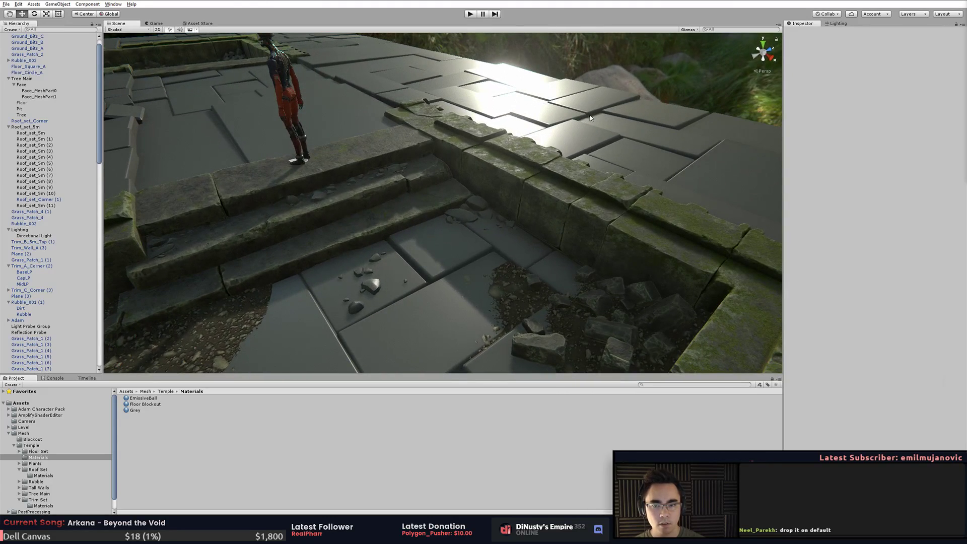
pyautogui.moveTo(554, 180); pyautogui.dragTo(499, 254, button='right')
pyautogui.keyDown('alt'); pyautogui.moveTo(499, 253); pyautogui.dragTo(402, 184); pyautogui.keyUp('alt')
pyautogui.moveTo(402, 184); pyautogui.dragTo(321, 220, button='right')
pyautogui.keyDown('alt'); pyautogui.moveTo(588, 190); pyautogui.dragTo(404, 220, button='right'); pyautogui.keyUp('alt')
pyautogui.keyDown('alt'); pyautogui.moveTo(404, 220); pyautogui.dragTo(456, 332); pyautogui.keyUp('alt')
pyautogui.moveTo(456, 331); pyautogui.dragTo(492, 238, button='right')
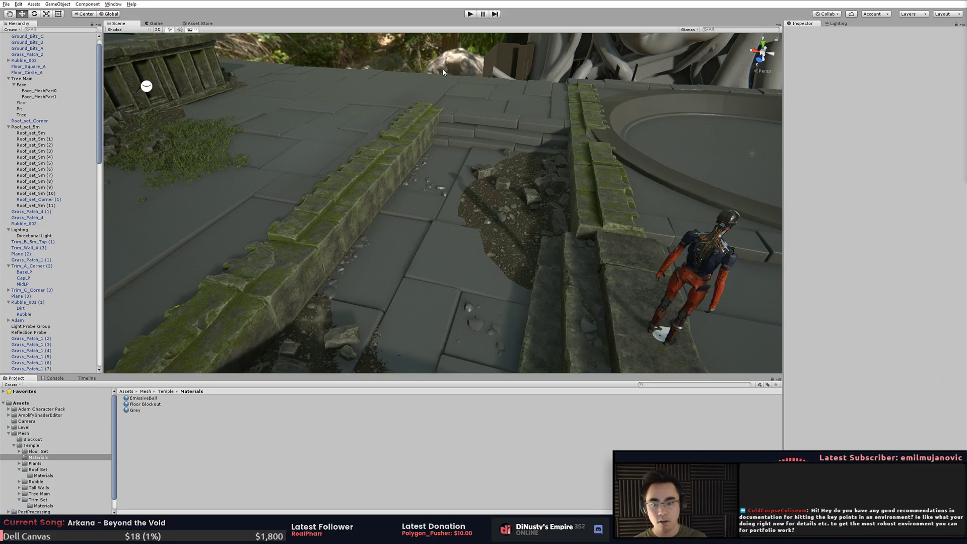
# - Duplicate the three stone trims forming the stairs beside the character and place the copies over the blockout stairs at the opposite end
pyautogui.click(617, 319)
pyautogui.keyDown('shift'); pyautogui.click(583, 289); pyautogui.keyUp('shift')
pyautogui.keyDown('shift'); pyautogui.click(549, 267); pyautogui.keyUp('shift')
pyautogui.moveTo(548, 237); pyautogui.dragTo(592, 262, button='right')
pyautogui.hotkey('ctrl', 'd')
pyautogui.moveTo(577, 245); pyautogui.dragTo(422, 84)
pyautogui.moveTo(448, 216); pyautogui.dragTo(557, 348, button='right')
pyautogui.moveTo(445, 235); pyautogui.dragTo(541, 238)
pyautogui.moveTo(441, 204); pyautogui.dragTo(458, 195)
# - Delete the old Floor_Strip blockout steps underneath the copied stone stairs
pyautogui.click(445, 239)
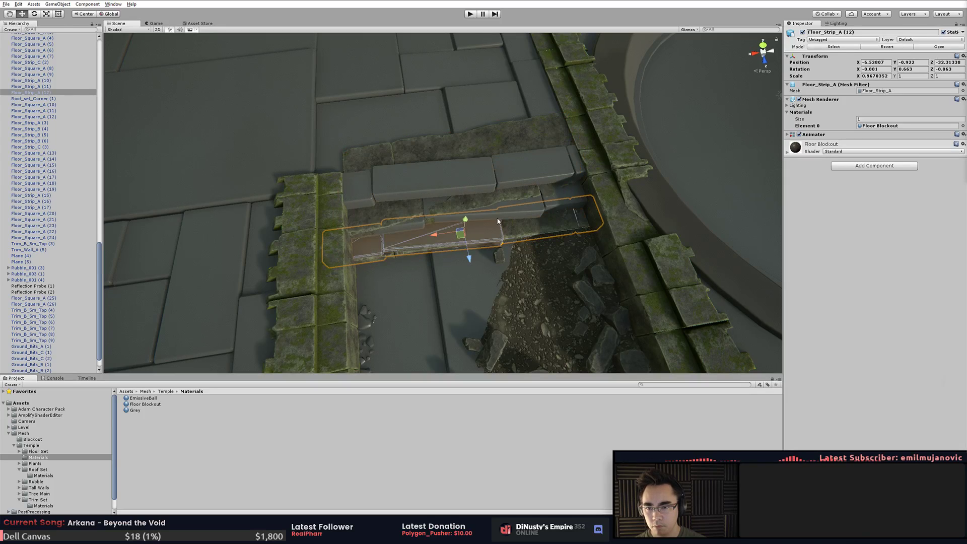
pyautogui.press('Delete')
pyautogui.click(500, 212)
pyautogui.press('Delete')
pyautogui.click(510, 181)
pyautogui.press('Delete')
# - Adjust the size and placement of the copied stone steps so they fit between the two mossy side walls
pyautogui.click(502, 195)
pyautogui.click(448, 170)
pyautogui.keyDown('alt'); pyautogui.moveTo(448, 171); pyautogui.dragTo(423, 207); pyautogui.keyUp('alt')
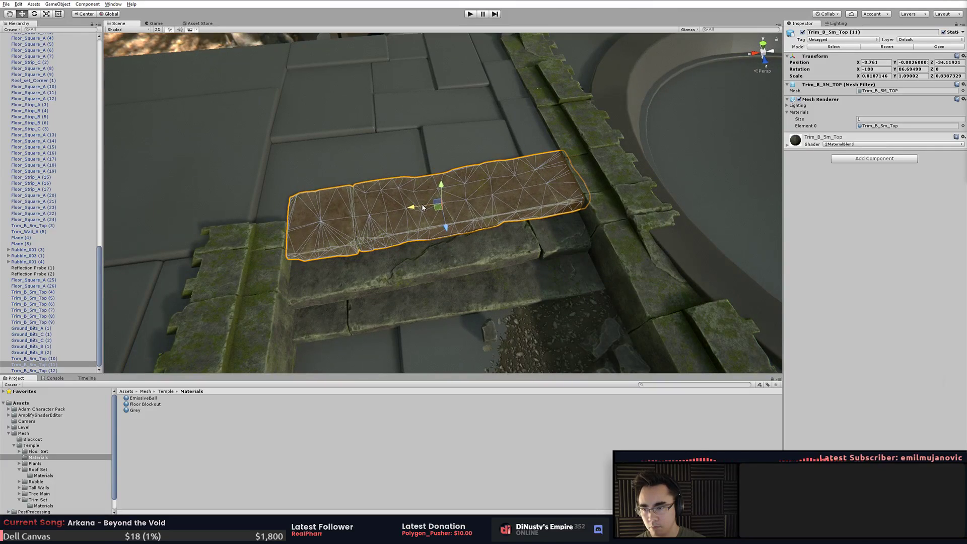
pyautogui.moveTo(574, 180); pyautogui.dragTo(545, 165)
pyautogui.click(459, 259)
pyautogui.keyDown('alt'); pyautogui.moveTo(460, 259); pyautogui.dragTo(283, 244); pyautogui.keyUp('alt')
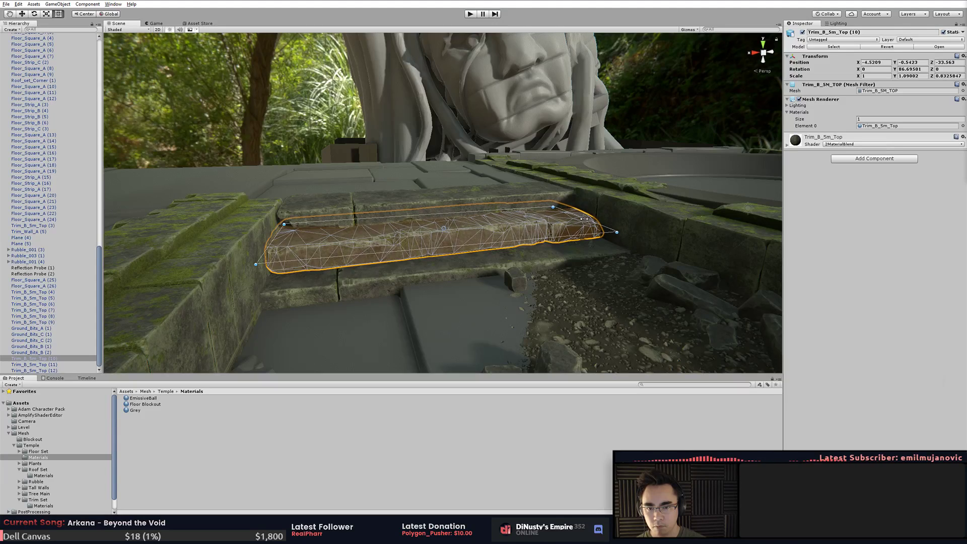
pyautogui.click(463, 271)
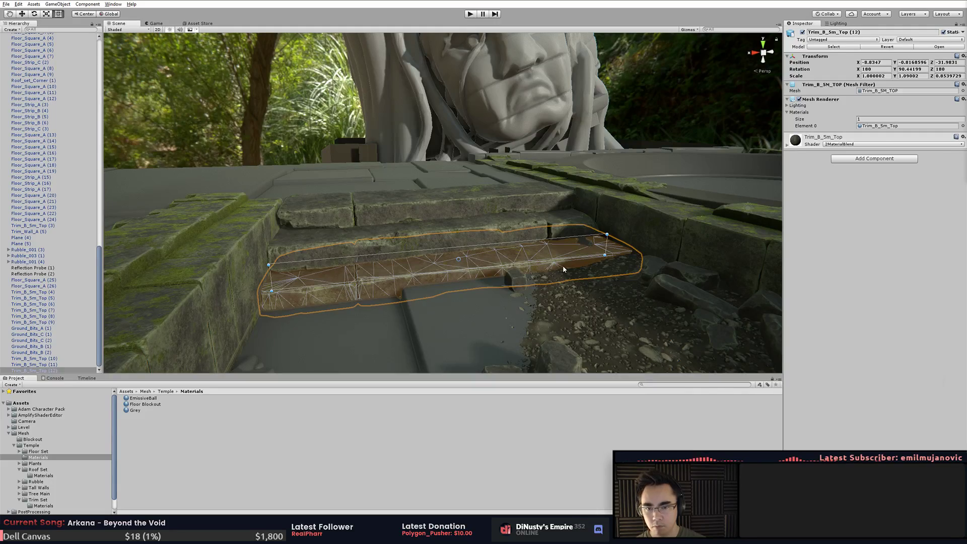
pyautogui.keyDown('alt'); pyautogui.moveTo(603, 251); pyautogui.dragTo(565, 236); pyautogui.keyUp('alt')
# - Examine the corner where the new stone stairs meet the side wall and the rubble patch
pyautogui.click(482, 211)
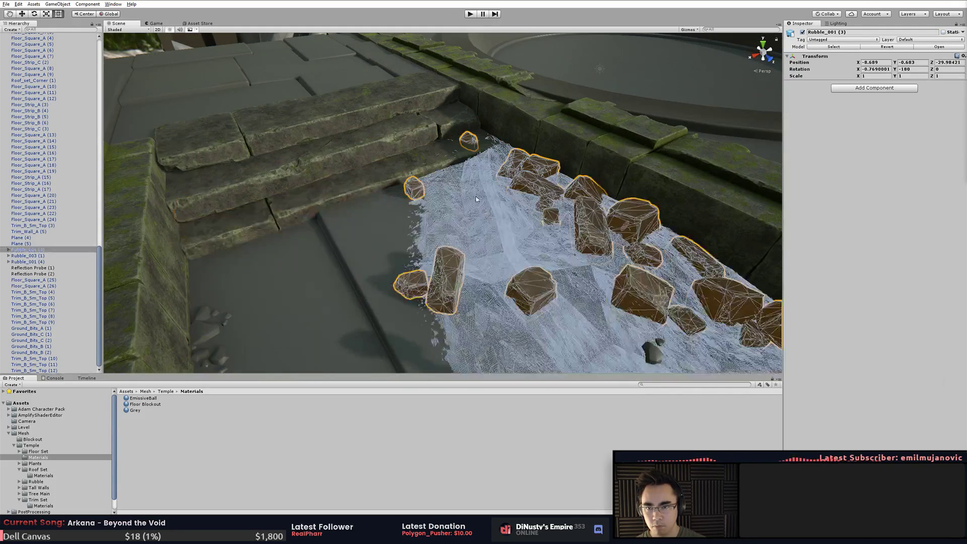
pyautogui.keyDown('alt'); pyautogui.moveTo(482, 211); pyautogui.dragTo(483, 183); pyautogui.keyUp('alt')
pyautogui.click(476, 174)
pyautogui.click(512, 245)
pyautogui.moveTo(498, 126); pyautogui.dragTo(506, 214, button='middle')
pyautogui.scroll(10, 505, 214)
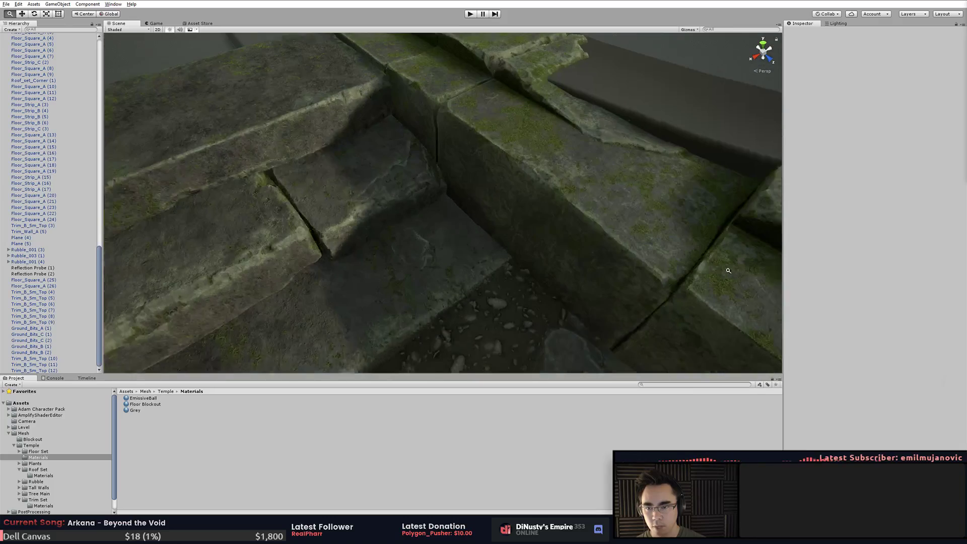
pyautogui.keyDown('alt'); pyautogui.moveTo(507, 276); pyautogui.dragTo(590, 244); pyautogui.keyUp('alt')
pyautogui.moveTo(590, 243); pyautogui.dragTo(242, 211, button='middle')
pyautogui.keyDown('alt'); pyautogui.moveTo(242, 211); pyautogui.dragTo(566, 182); pyautogui.keyUp('alt')
pyautogui.moveTo(566, 182); pyautogui.dragTo(451, 190, button='middle')
pyautogui.scroll(-3, 452, 191)
# - Duplicate the large Ground_Bits_A cluster and move the copy to the new stairs' lowest step beside the wall
pyautogui.click(493, 292)
pyautogui.moveTo(493, 293); pyautogui.dragTo(602, 237, button='middle')
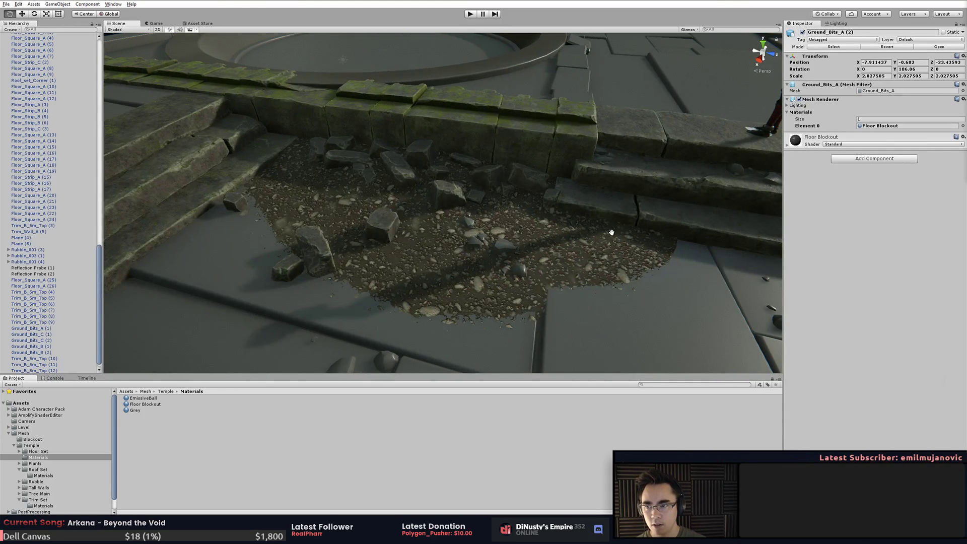
pyautogui.scroll(-6, 603, 231)
pyautogui.keyDown('alt'); pyautogui.moveTo(489, 207); pyautogui.dragTo(586, 202); pyautogui.keyUp('alt')
pyautogui.press('w')
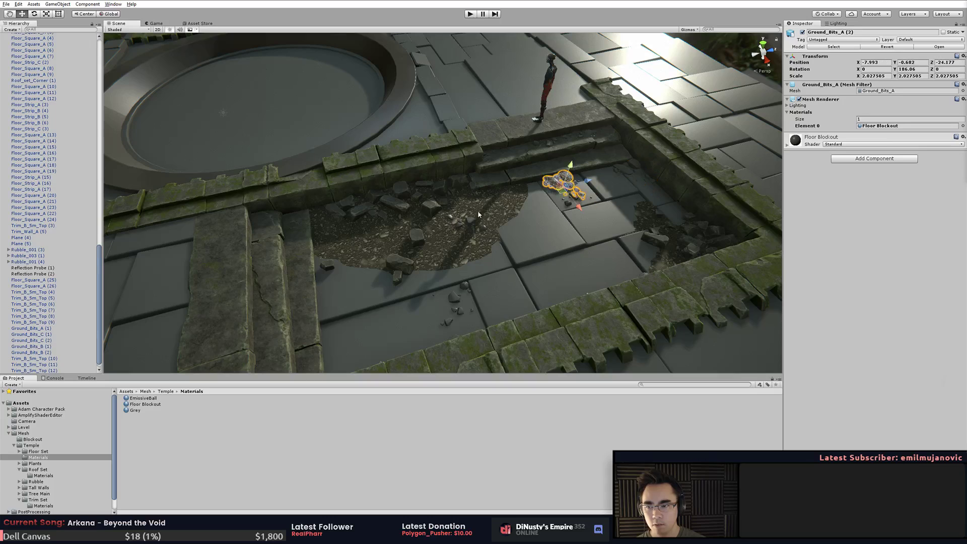
pyautogui.moveTo(269, 253); pyautogui.dragTo(263, 254)
pyautogui.press('f')
pyautogui.keyDown('alt'); pyautogui.moveTo(579, 267); pyautogui.dragTo(418, 220); pyautogui.keyUp('alt')
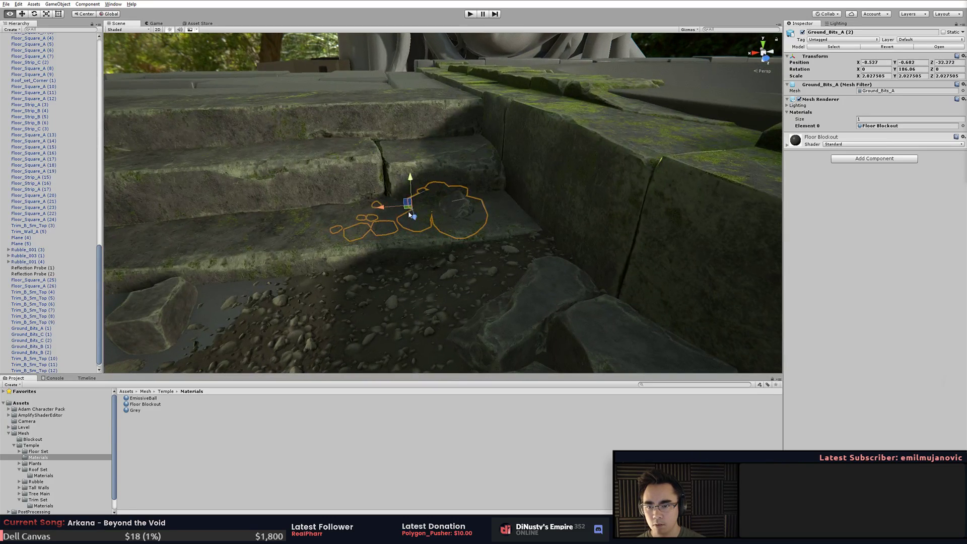
# - Rotate and position the large Ground_Bits_A copy so its rocks settle into the corner of the lowest step
pyautogui.keyDown('alt'); pyautogui.moveTo(412, 183); pyautogui.dragTo(440, 210); pyautogui.keyUp('alt')
pyautogui.press('e')
pyautogui.keyDown('alt'); pyautogui.moveTo(539, 235); pyautogui.dragTo(588, 245, button='right'); pyautogui.keyUp('alt')
pyautogui.keyDown('alt'); pyautogui.moveTo(587, 245); pyautogui.dragTo(566, 148); pyautogui.keyUp('alt')
pyautogui.click(511, 255)
pyautogui.click(479, 143)
pyautogui.keyDown('alt'); pyautogui.moveTo(468, 122); pyautogui.dragTo(496, 143); pyautogui.keyUp('alt')
pyautogui.press('e')
pyautogui.press('w')
pyautogui.click(531, 221)
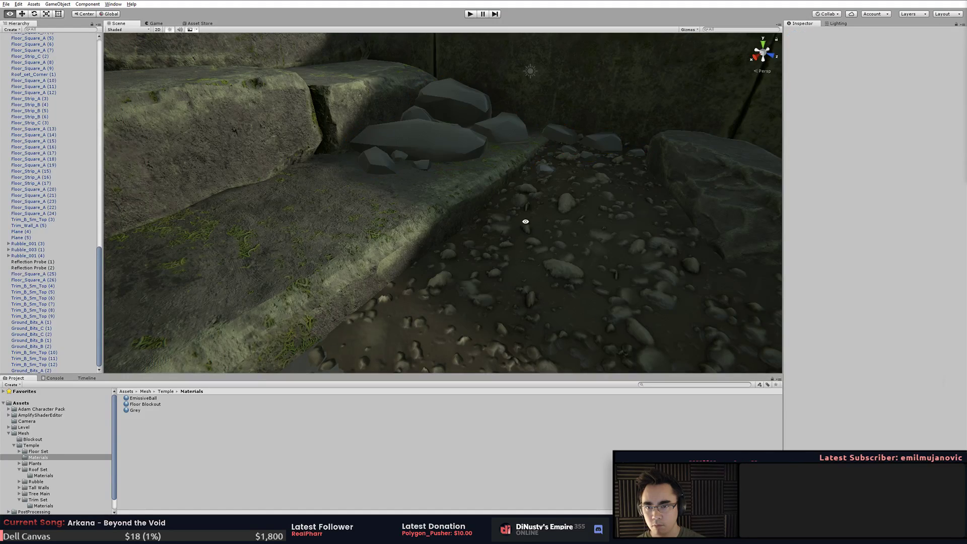
# - Duplicate the Ground_Bits_B strip from the stairs near the character and move the copy to the new stairs
pyautogui.keyDown('alt'); pyautogui.moveTo(531, 220); pyautogui.dragTo(468, 213); pyautogui.keyUp('alt')
pyautogui.keyDown('alt'); pyautogui.moveTo(468, 213); pyautogui.dragTo(398, 207, button='right'); pyautogui.keyUp('alt')
pyautogui.keyDown('alt'); pyautogui.moveTo(398, 206); pyautogui.dragTo(492, 258); pyautogui.keyUp('alt')
pyautogui.keyDown('alt'); pyautogui.moveTo(493, 259); pyautogui.dragTo(255, 207, button='right'); pyautogui.keyUp('alt')
pyautogui.keyDown('alt'); pyautogui.moveTo(255, 207); pyautogui.dragTo(468, 237); pyautogui.keyUp('alt')
pyautogui.keyDown('alt'); pyautogui.moveTo(468, 237); pyautogui.dragTo(332, 191, button='middle'); pyautogui.keyUp('alt')
pyautogui.click(545, 176)
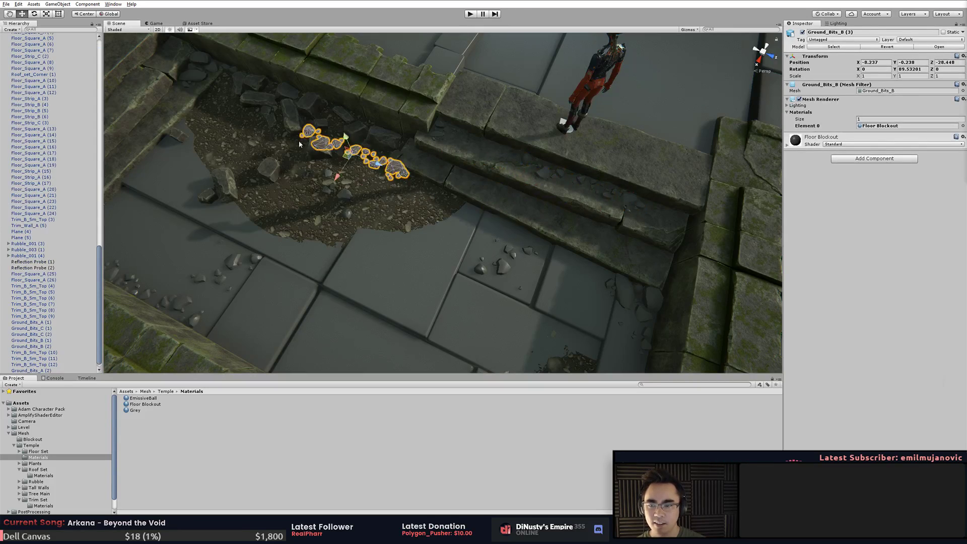
pyautogui.moveTo(335, 153); pyautogui.dragTo(131, 118)
pyautogui.press('f')
pyautogui.keyDown('alt'); pyautogui.moveTo(413, 171); pyautogui.dragTo(252, 130); pyautogui.keyUp('alt')
pyautogui.keyDown('alt'); pyautogui.moveTo(252, 129); pyautogui.dragTo(437, 243, button='right'); pyautogui.keyUp('alt')
# - Rotate the Ground_Bits_B copy to about -11.6 degrees and seat it along the new stairs' middle step
pyautogui.moveTo(434, 232); pyautogui.dragTo(579, 214)
pyautogui.press('w')
pyautogui.moveTo(451, 220); pyautogui.dragTo(275, 166)
pyautogui.press('f')
pyautogui.scroll(10, 302, 181)
pyautogui.moveTo(443, 182); pyautogui.dragTo(470, 257)
pyautogui.moveTo(441, 229); pyautogui.dragTo(441, 240)
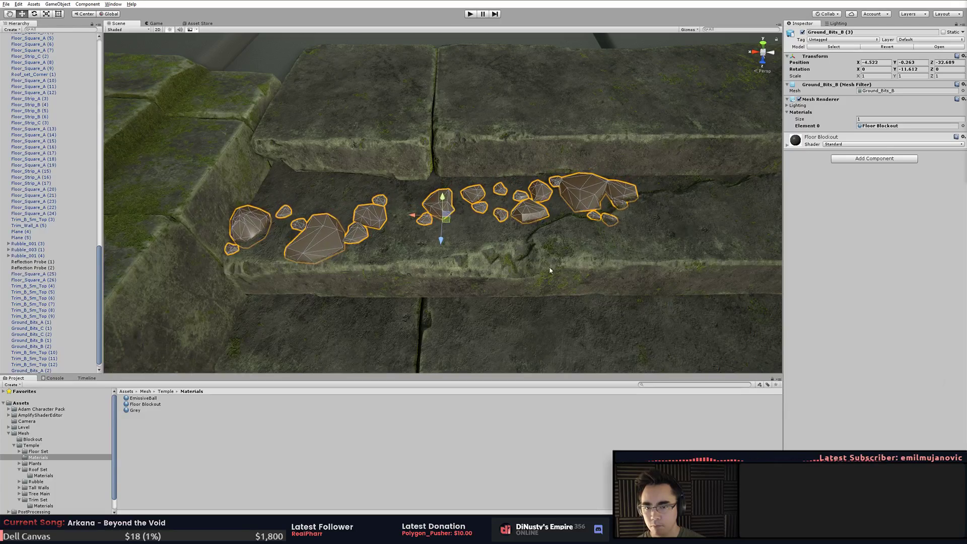
pyautogui.click(532, 265)
# - Duplicate the Ground_Bits_A cluster on the stairs near the character and move the copy to the new stairs' top step
pyautogui.keyDown('alt'); pyautogui.moveTo(534, 264); pyautogui.dragTo(654, 259); pyautogui.keyUp('alt')
pyautogui.moveTo(654, 259); pyautogui.dragTo(500, 231, button='middle')
pyautogui.scroll(-5, 500, 231)
pyautogui.keyDown('alt'); pyautogui.moveTo(500, 232); pyautogui.dragTo(368, 180); pyautogui.keyUp('alt')
pyautogui.click(601, 194)
pyautogui.moveTo(471, 168); pyautogui.dragTo(685, 230, button='middle')
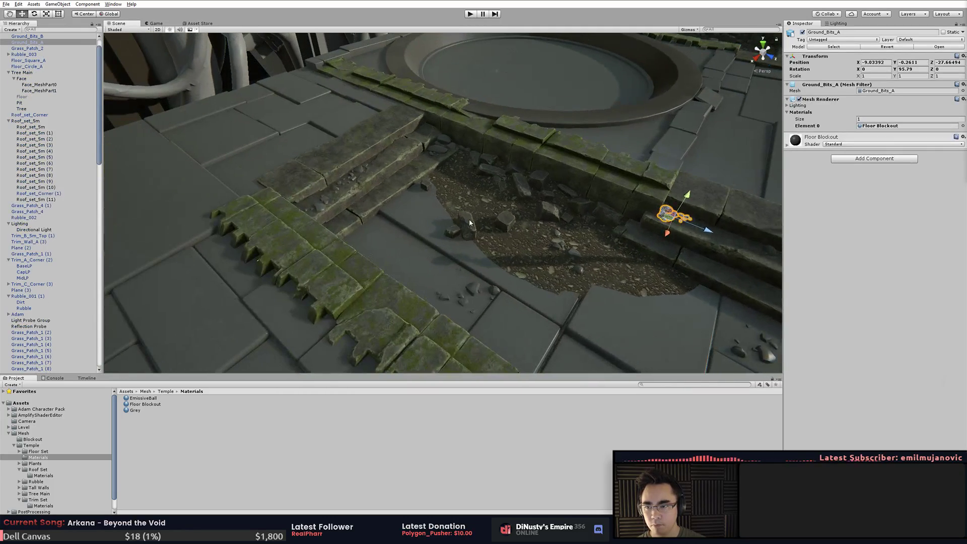
pyautogui.hotkey('ctrl', 'd')
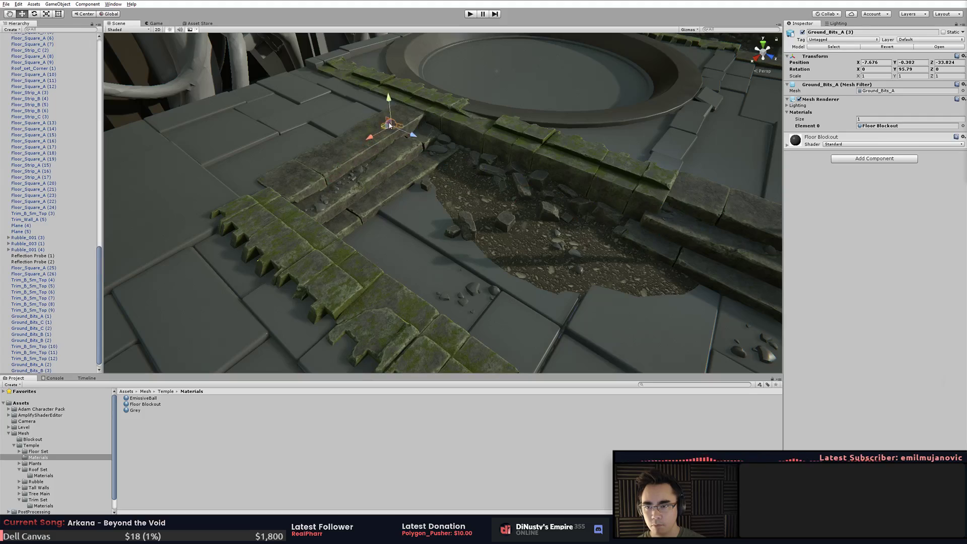
pyautogui.moveTo(389, 126); pyautogui.dragTo(404, 110)
pyautogui.press('f')
# - Shift the Ground_Bits_A copy into the corner of the top step beside the mossy wall
pyautogui.keyDown('alt'); pyautogui.moveTo(467, 139); pyautogui.dragTo(373, 177); pyautogui.keyUp('alt')
pyautogui.scroll(-5, 383, 194)
pyautogui.moveTo(396, 204); pyautogui.dragTo(392, 153, button='middle')
pyautogui.keyDown('alt'); pyautogui.moveTo(392, 153); pyautogui.dragTo(370, 181); pyautogui.keyUp('alt')
pyautogui.keyDown('alt'); pyautogui.moveTo(442, 235); pyautogui.dragTo(431, 173); pyautogui.keyUp('alt')
pyautogui.moveTo(442, 131); pyautogui.dragTo(442, 130)
pyautogui.keyDown('alt'); pyautogui.moveTo(442, 130); pyautogui.dragTo(587, 231); pyautogui.keyUp('alt')
pyautogui.moveTo(503, 222); pyautogui.dragTo(404, 209)
pyautogui.click(541, 263)
pyautogui.keyDown('alt'); pyautogui.moveTo(541, 264); pyautogui.dragTo(121, 76); pyautogui.keyUp('alt')
pyautogui.moveTo(322, 161); pyautogui.dragTo(424, 205, button='middle')
pyautogui.scroll(-4, 424, 205)
pyautogui.keyDown('alt'); pyautogui.moveTo(424, 205); pyautogui.dragTo(529, 192); pyautogui.keyUp('alt')
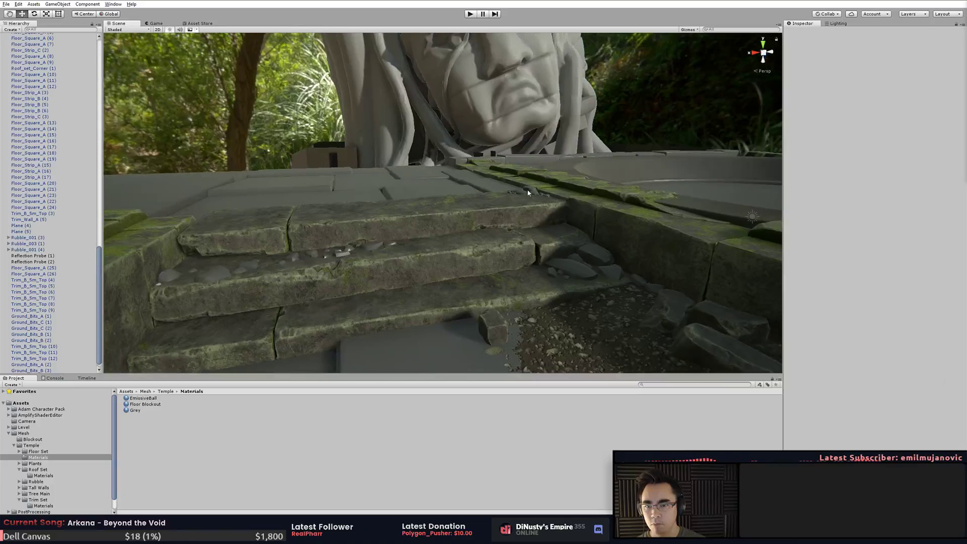
# - Try stretching the top-step rock cluster vertically, and set it on the surface at a uniform scale of about 1.15
pyautogui.click(528, 193)
pyautogui.moveTo(534, 103); pyautogui.dragTo(534, 106)
pyautogui.press('f')
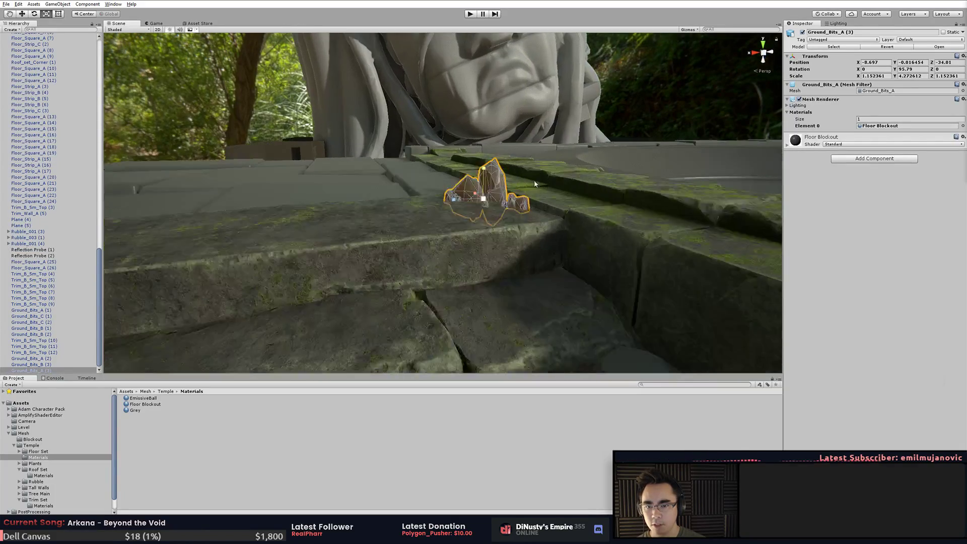
pyautogui.keyDown('alt'); pyautogui.moveTo(533, 180); pyautogui.dragTo(639, 182); pyautogui.keyUp('alt')
pyautogui.click(413, 109)
pyautogui.keyDown('alt'); pyautogui.moveTo(413, 108); pyautogui.dragTo(463, 186); pyautogui.keyUp('alt')
pyautogui.click(452, 191)
pyautogui.scroll(3, 463, 186)
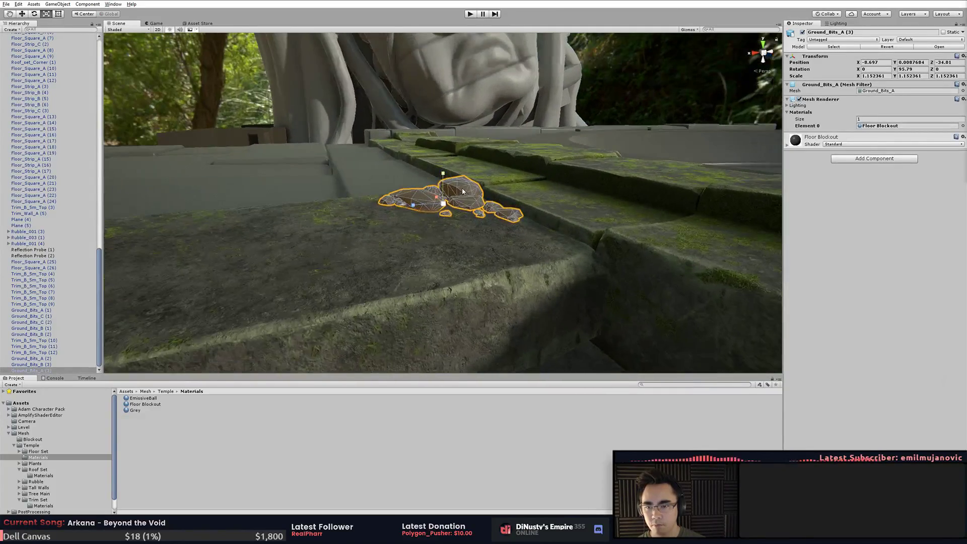
pyautogui.click(537, 205)
pyautogui.keyDown('alt'); pyautogui.moveTo(537, 205); pyautogui.dragTo(800, 244); pyautogui.keyUp('alt')
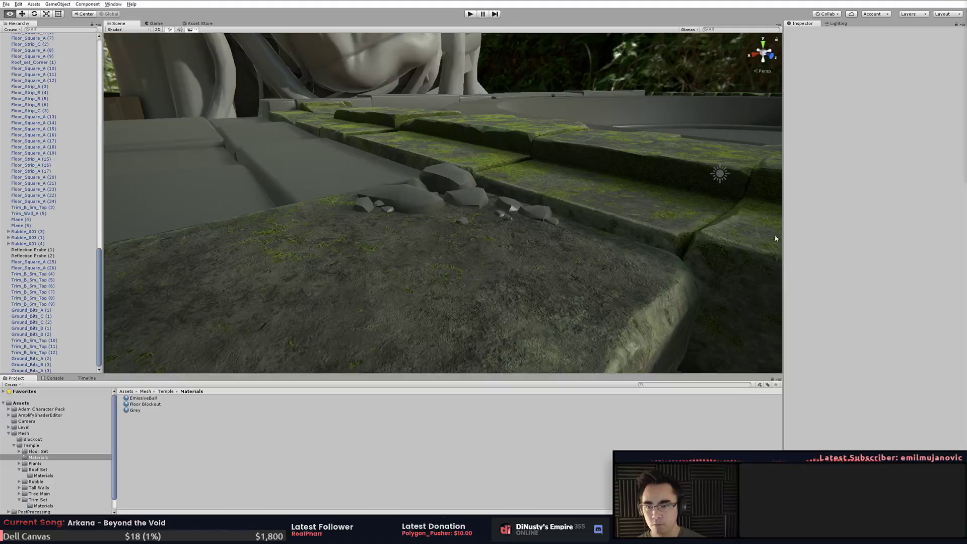
# - Tilt the top-step rock cluster to about 2.3, 91.1 and 3.6 degrees, adjust its height and review the decorated stairs
pyautogui.click(457, 187)
pyautogui.press('f')
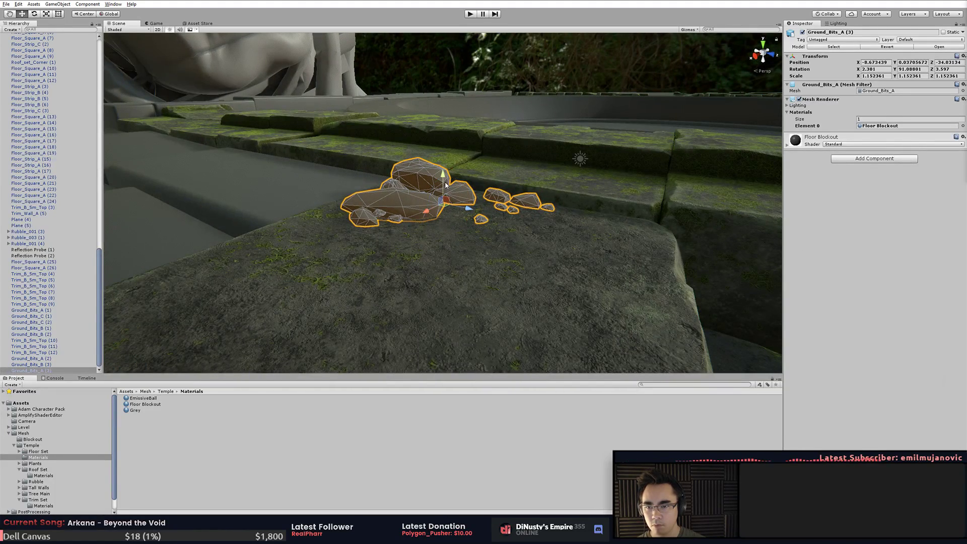
pyautogui.click(460, 206)
pyautogui.click(444, 192)
pyautogui.click(530, 253)
pyautogui.keyDown('alt'); pyautogui.moveTo(531, 256); pyautogui.dragTo(355, 269); pyautogui.keyUp('alt')
pyautogui.keyDown('alt'); pyautogui.moveTo(356, 269); pyautogui.dragTo(325, 256, button='right'); pyautogui.keyUp('alt')
pyautogui.keyDown('alt'); pyautogui.moveTo(325, 257); pyautogui.dragTo(430, 220); pyautogui.keyUp('alt')
pyautogui.click(430, 163)
pyautogui.click(433, 100)
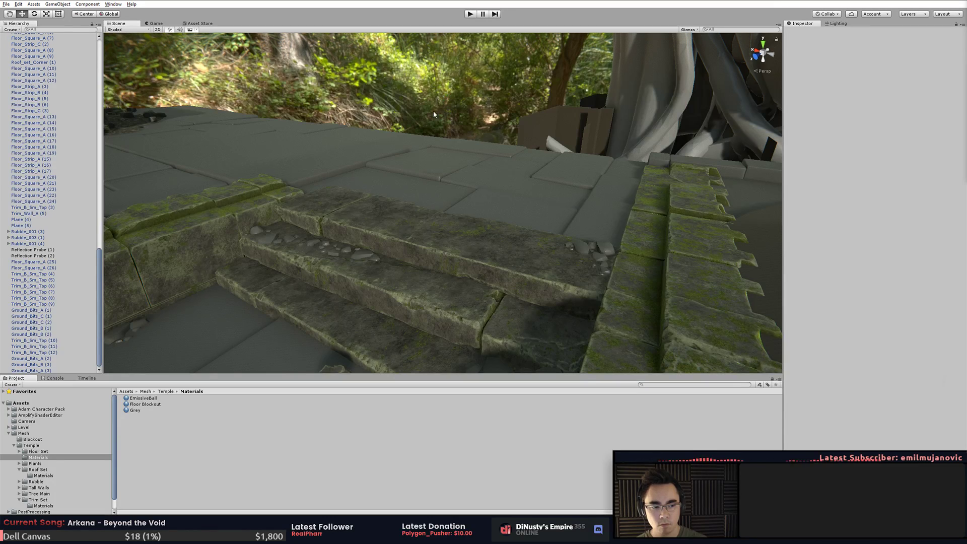
pyautogui.keyDown('alt'); pyautogui.moveTo(423, 157); pyautogui.dragTo(439, 103); pyautogui.keyUp('alt')
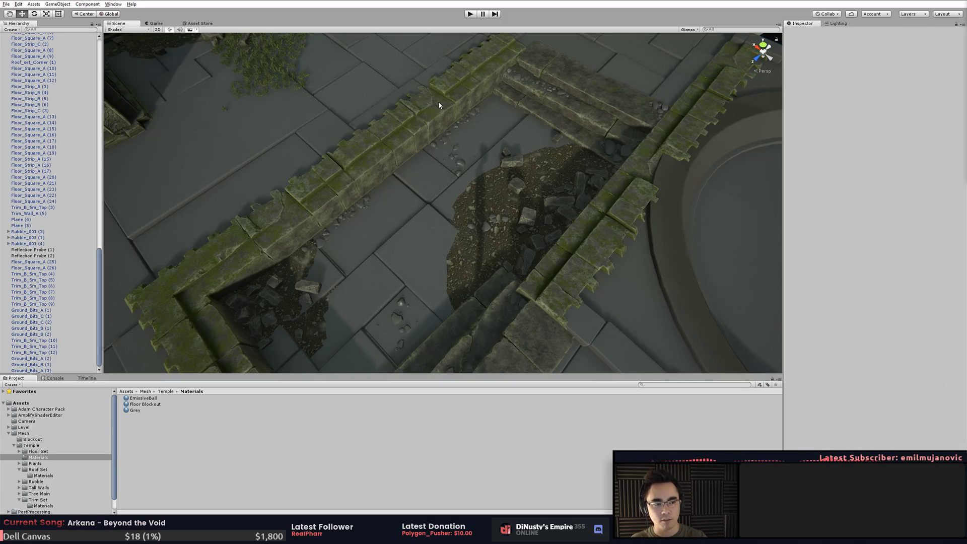
# - Examine how the raised roof is assembled from the Roof_set_5m and Roof_set_Corner modules
pyautogui.click(434, 108)
pyautogui.press('f')
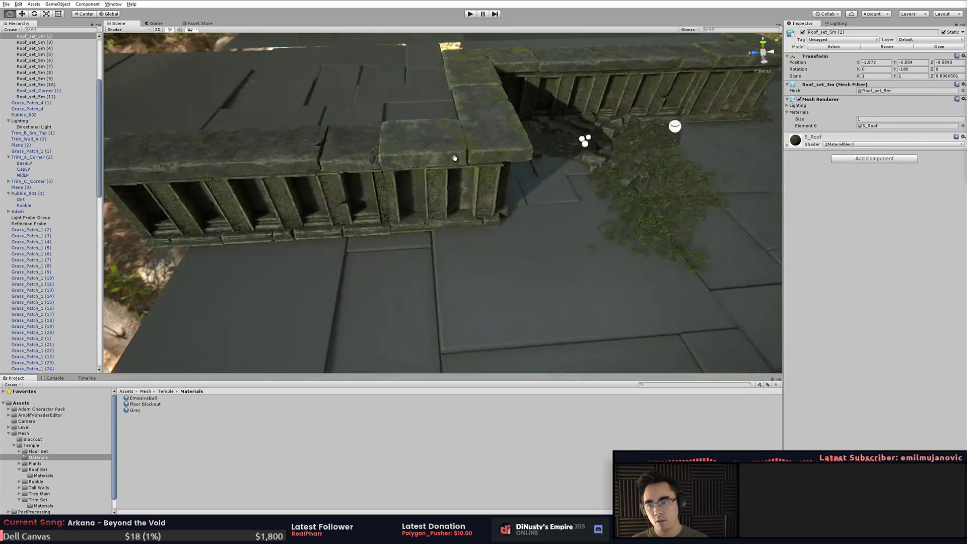
pyautogui.moveTo(460, 163); pyautogui.dragTo(386, 283, button='middle')
pyautogui.scroll(-5, 387, 283)
pyautogui.keyDown('alt'); pyautogui.moveTo(386, 283); pyautogui.dragTo(332, 254); pyautogui.keyUp('alt')
pyautogui.click(458, 180)
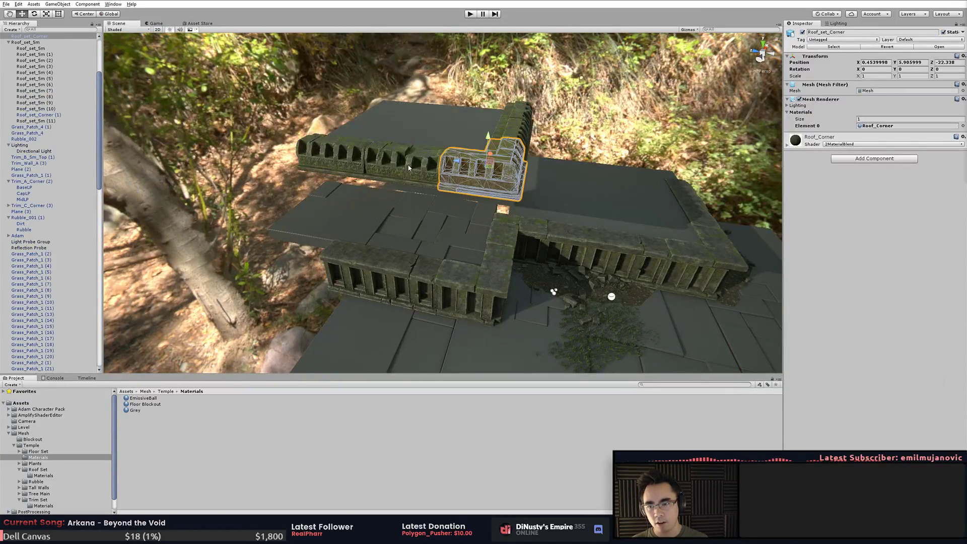
pyautogui.click(408, 168)
pyautogui.keyDown('alt'); pyautogui.moveTo(408, 168); pyautogui.dragTo(518, 150); pyautogui.keyUp('alt')
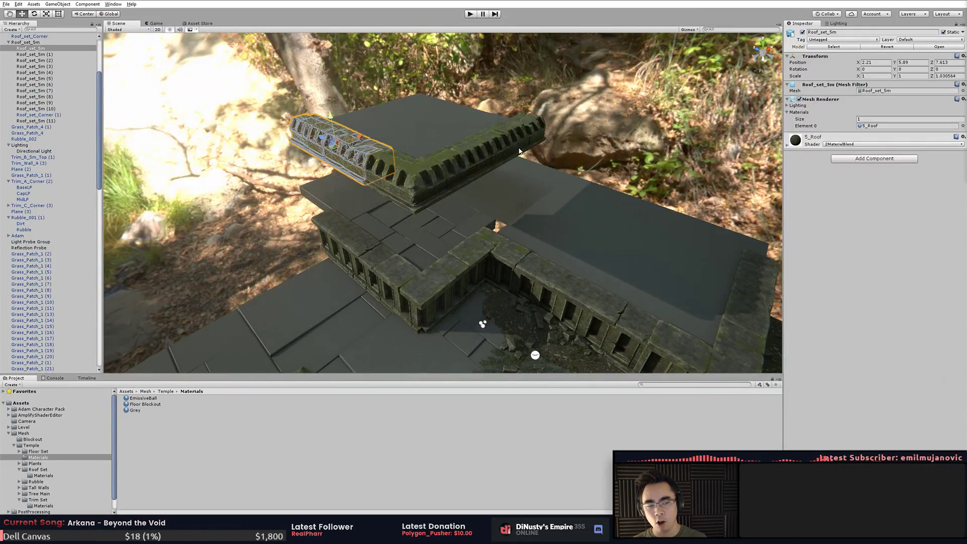
pyautogui.click(520, 150)
pyautogui.click(398, 286)
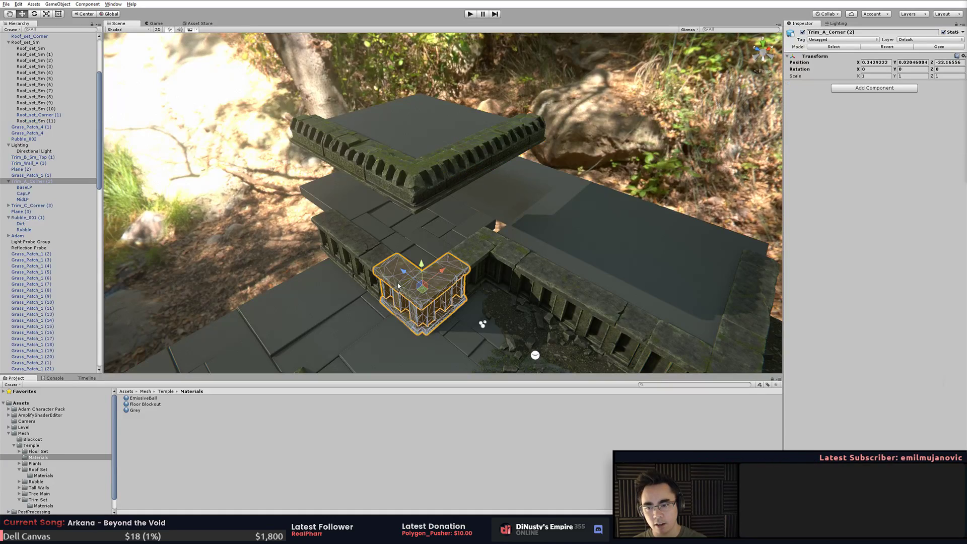
pyautogui.click(339, 140)
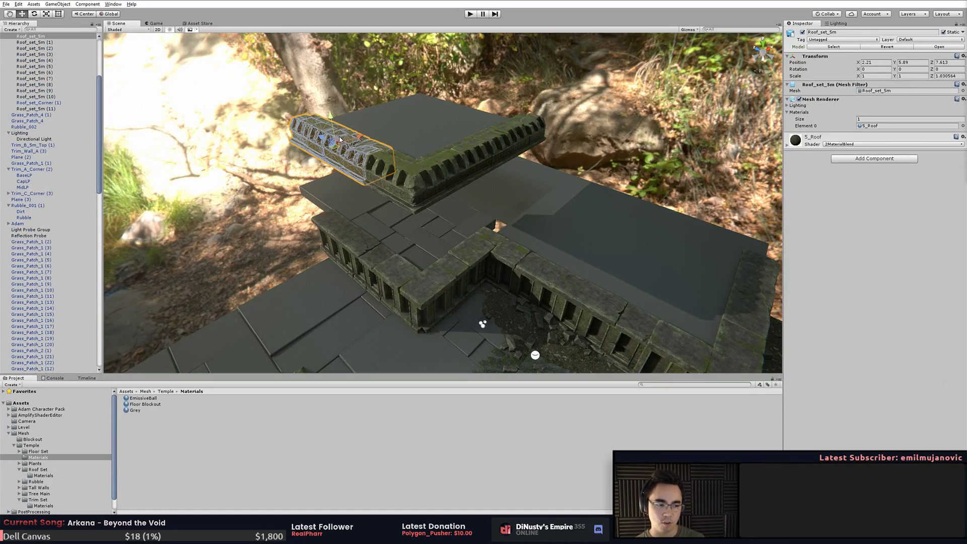
pyautogui.keyDown('alt'); pyautogui.moveTo(369, 167); pyautogui.dragTo(433, 163); pyautogui.keyUp('alt')
pyautogui.keyDown('alt'); pyautogui.moveTo(433, 164); pyautogui.dragTo(450, 172, button='middle'); pyautogui.keyUp('alt')
pyautogui.keyDown('alt'); pyautogui.moveTo(450, 171); pyautogui.dragTo(469, 180, button='right'); pyautogui.keyUp('alt')
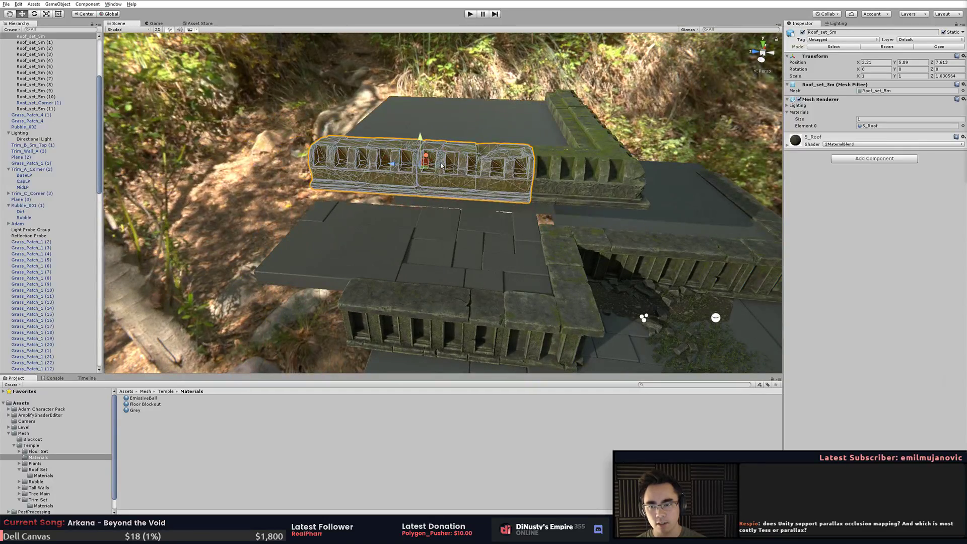
pyautogui.click(458, 161)
pyautogui.keyDown('alt'); pyautogui.moveTo(474, 163); pyautogui.dragTo(448, 176); pyautogui.keyUp('alt')
# - Examine the modular corner, wall and top trim pieces that make up the temple wall below the roof
pyautogui.click(591, 189)
pyautogui.click(572, 247)
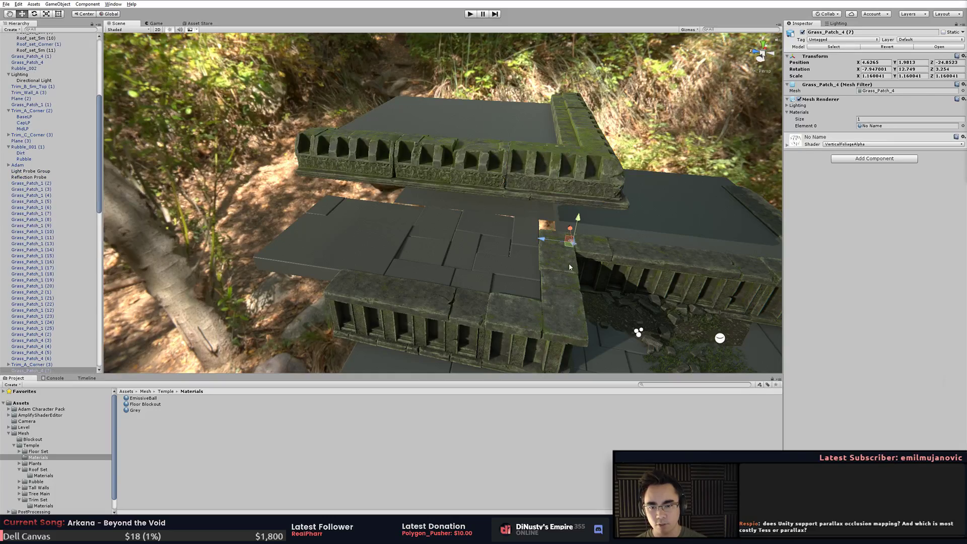
pyautogui.press('f')
pyautogui.click(413, 170)
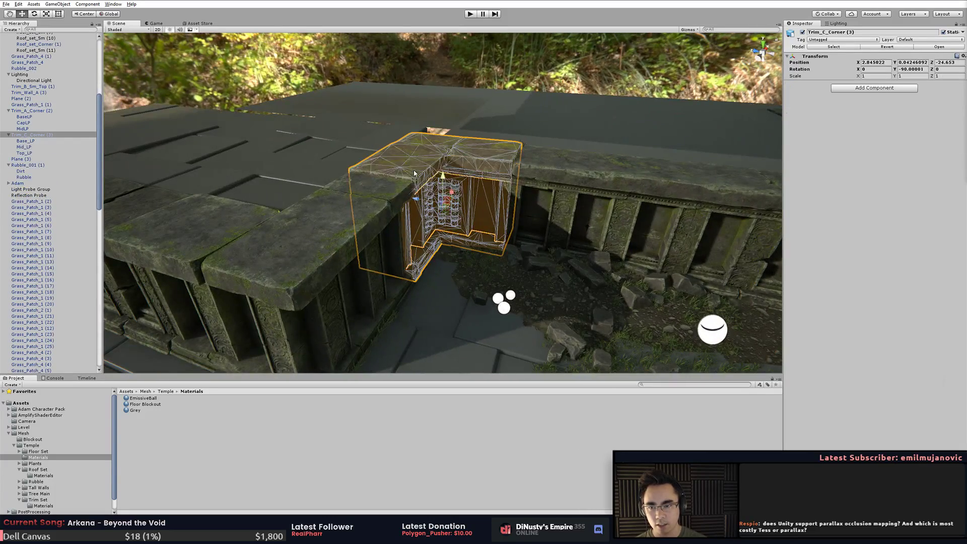
pyautogui.keyDown('alt'); pyautogui.moveTo(429, 195); pyautogui.dragTo(431, 222); pyautogui.keyUp('alt')
pyautogui.moveTo(432, 222); pyautogui.dragTo(464, 174, button='middle')
pyautogui.scroll(-4, 453, 176)
pyautogui.click(303, 195)
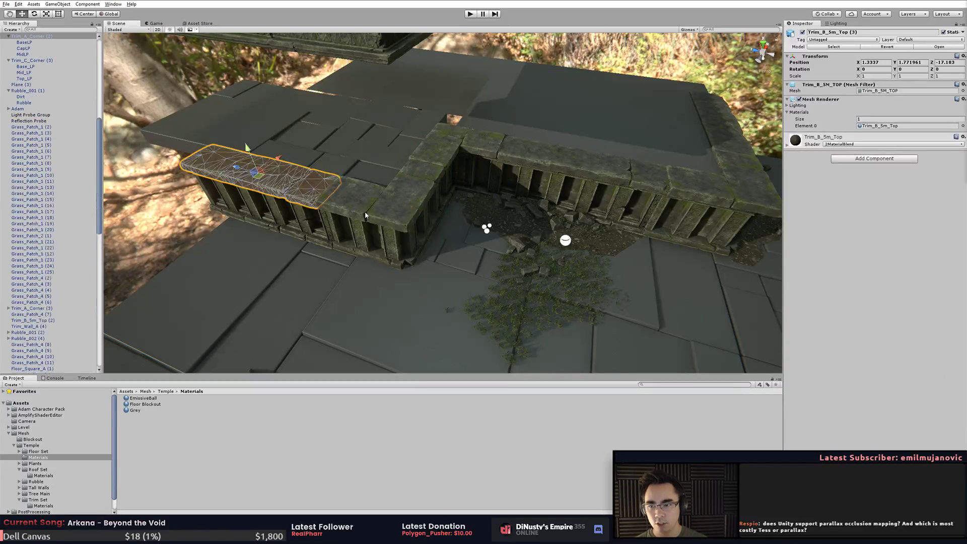
pyautogui.click(403, 220)
pyautogui.click(455, 159)
pyautogui.keyDown('shift'); pyautogui.click(528, 162); pyautogui.keyUp('shift')
pyautogui.keyDown('shift'); pyautogui.click(534, 198); pyautogui.keyUp('shift')
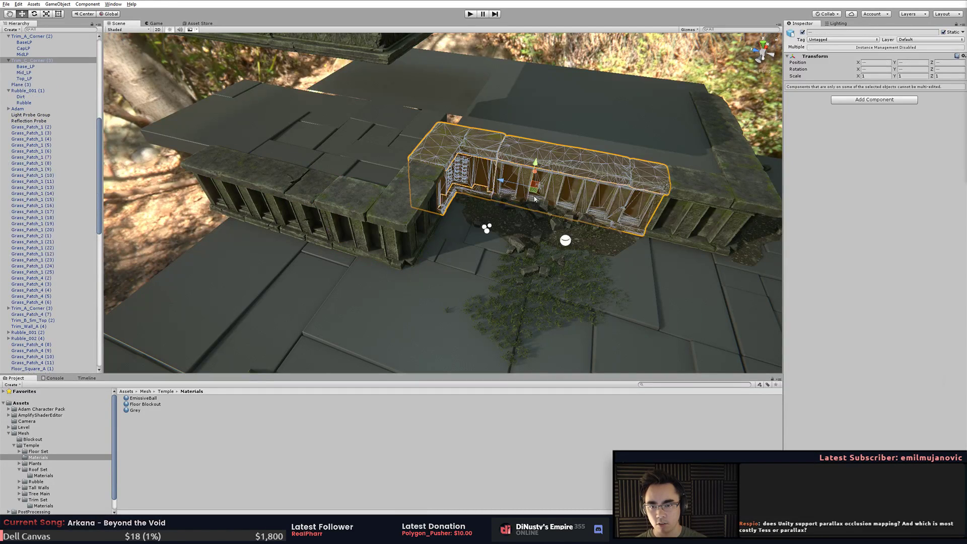
pyautogui.keyDown('shift'); pyautogui.click(325, 224); pyautogui.keyUp('shift')
pyautogui.keyDown('shift'); pyautogui.click(369, 207); pyautogui.keyUp('shift')
pyautogui.click(453, 272)
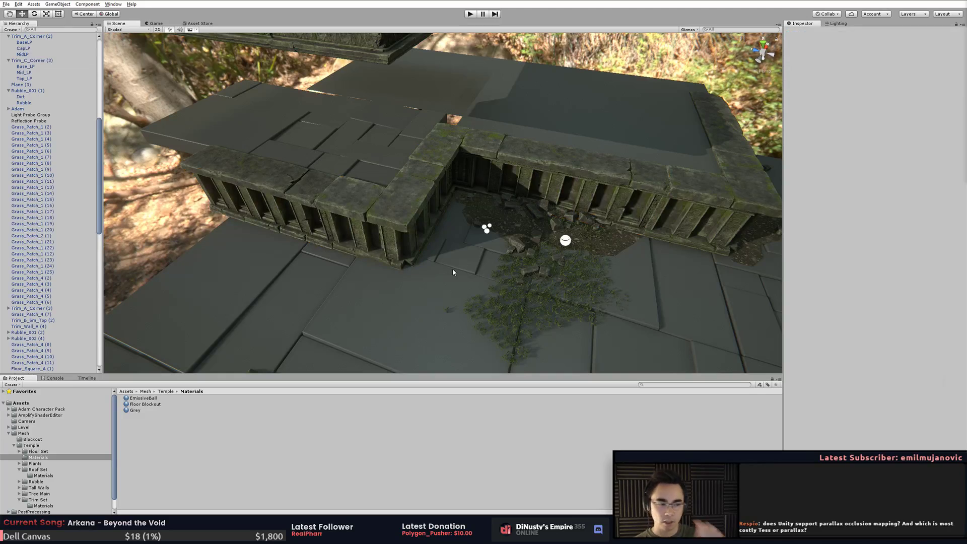
# - Examine the columned temple wall and the mossy trim around the sunken area from several angles
pyautogui.moveTo(453, 273); pyautogui.dragTo(355, 284, button='middle')
pyautogui.keyDown('alt'); pyautogui.moveTo(355, 284); pyautogui.dragTo(497, 257); pyautogui.keyUp('alt')
pyautogui.moveTo(496, 257); pyautogui.dragTo(444, 253, button='middle')
pyautogui.keyDown('alt'); pyautogui.moveTo(532, 117); pyautogui.dragTo(559, 123); pyautogui.keyUp('alt')
pyautogui.moveTo(559, 123); pyautogui.dragTo(577, 131, button='middle')
pyautogui.keyDown('alt'); pyautogui.moveTo(582, 123); pyautogui.dragTo(623, 100); pyautogui.keyUp('alt')
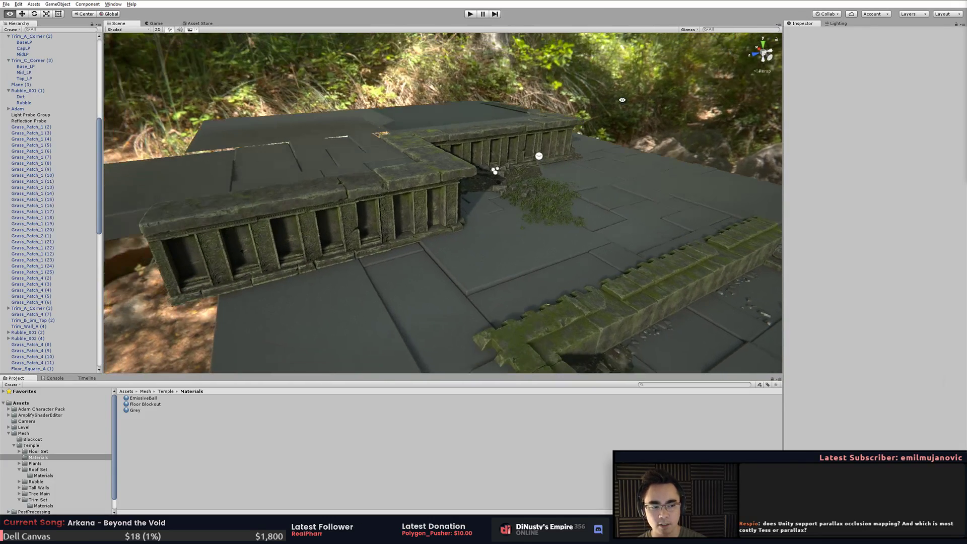
pyautogui.click(543, 199)
pyautogui.press('f')
pyautogui.click(655, 103)
pyautogui.keyDown('alt'); pyautogui.moveTo(655, 103); pyautogui.dragTo(702, 149); pyautogui.keyUp('alt')
pyautogui.keyDown('alt'); pyautogui.moveTo(702, 149); pyautogui.dragTo(567, 152, button='right'); pyautogui.keyUp('alt')
pyautogui.keyDown('alt'); pyautogui.moveTo(567, 153); pyautogui.dragTo(446, 130); pyautogui.keyUp('alt')
pyautogui.keyDown('alt'); pyautogui.moveTo(446, 130); pyautogui.dragTo(424, 141, button='middle'); pyautogui.keyUp('alt')
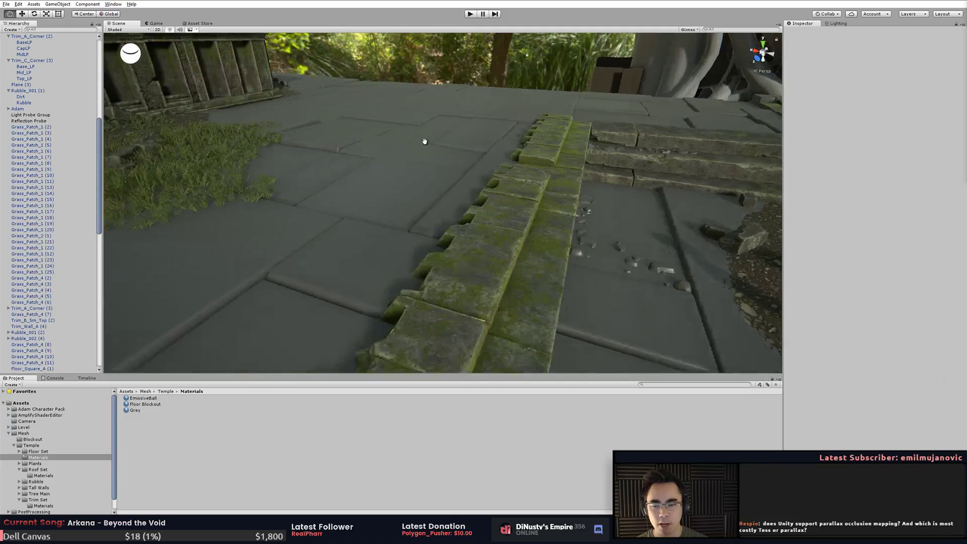
pyautogui.keyDown('alt'); pyautogui.moveTo(425, 141); pyautogui.dragTo(307, 120); pyautogui.keyUp('alt')
pyautogui.keyDown('alt'); pyautogui.moveTo(308, 120); pyautogui.dragTo(418, 137, button='middle'); pyautogui.keyUp('alt')
pyautogui.keyDown('alt'); pyautogui.moveTo(418, 137); pyautogui.dragTo(372, 153); pyautogui.keyUp('alt')
pyautogui.keyDown('alt'); pyautogui.moveTo(372, 153); pyautogui.dragTo(404, 44, button='middle'); pyautogui.keyUp('alt')
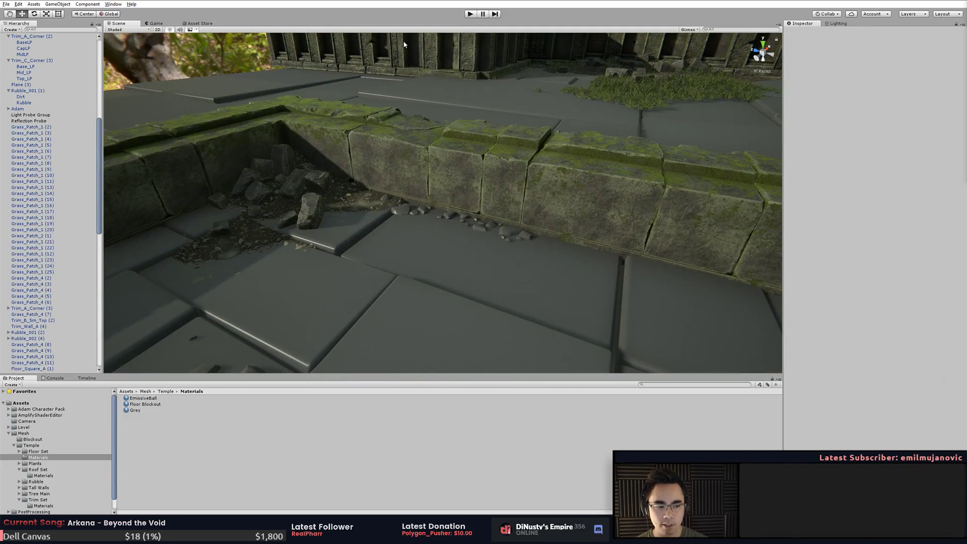
# - Move the Ground_Bits_B cluster along the mossy border wall to Z -25.484 and scale it uniformly
pyautogui.click(398, 204)
pyautogui.press('f')
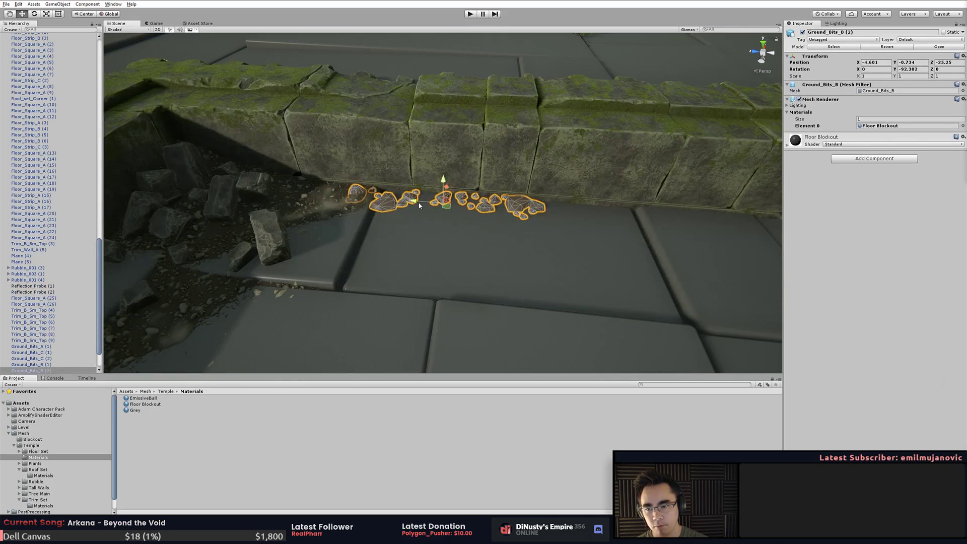
pyautogui.click(533, 259)
pyautogui.keyDown('alt'); pyautogui.moveTo(534, 259); pyautogui.dragTo(701, 216); pyautogui.keyUp('alt')
pyautogui.keyDown('alt'); pyautogui.moveTo(542, 218); pyautogui.dragTo(392, 215, button='right'); pyautogui.keyUp('alt')
pyautogui.click(392, 216)
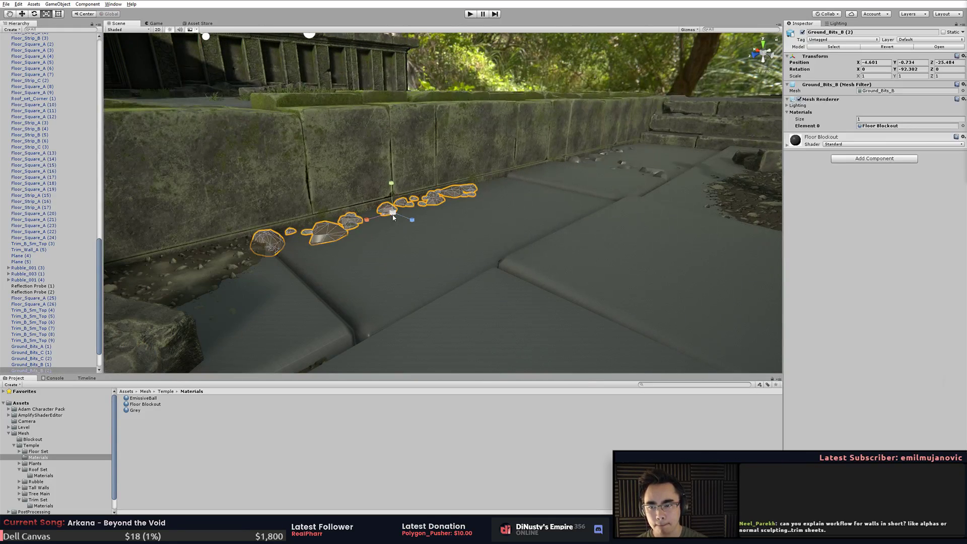
pyautogui.moveTo(396, 214); pyautogui.dragTo(456, 201)
pyautogui.click(534, 239)
# - Examine the scattered rocks and rubble along the sunken floor's walls, from close up and from farther away
pyautogui.keyDown('alt'); pyautogui.moveTo(533, 239); pyautogui.dragTo(626, 286); pyautogui.keyUp('alt')
pyautogui.keyDown('alt'); pyautogui.moveTo(625, 286); pyautogui.dragTo(685, 255, button='middle'); pyautogui.keyUp('alt')
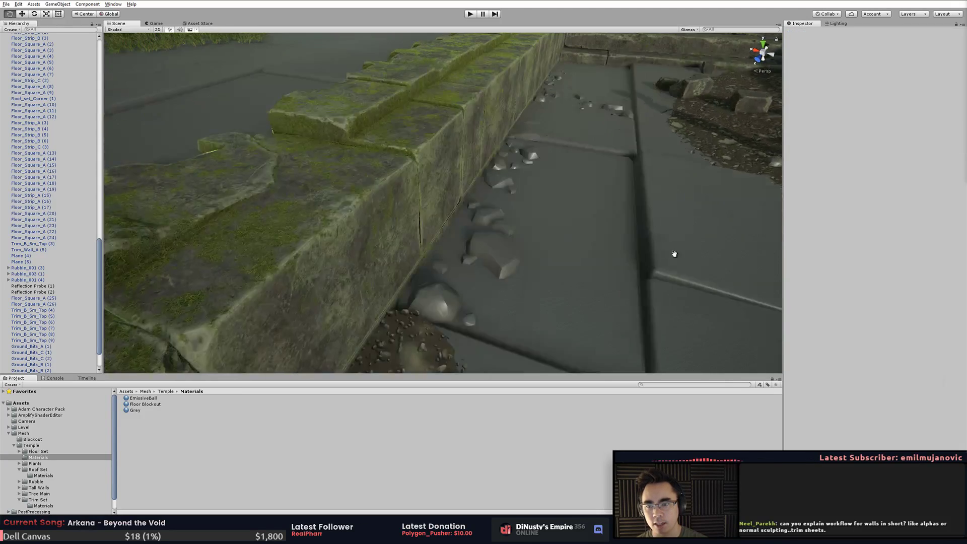
pyautogui.keyDown('alt'); pyautogui.moveTo(685, 256); pyautogui.dragTo(746, 216); pyautogui.keyUp('alt')
pyautogui.keyDown('alt'); pyautogui.moveTo(745, 216); pyautogui.dragTo(652, 207, button='middle'); pyautogui.keyUp('alt')
pyautogui.keyDown('alt'); pyautogui.moveTo(652, 207); pyautogui.dragTo(587, 205); pyautogui.keyUp('alt')
pyautogui.keyDown('alt'); pyautogui.moveTo(588, 205); pyautogui.dragTo(413, 207, button='middle'); pyautogui.keyUp('alt')
pyautogui.keyDown('alt'); pyautogui.moveTo(413, 207); pyautogui.dragTo(362, 263); pyautogui.keyUp('alt')
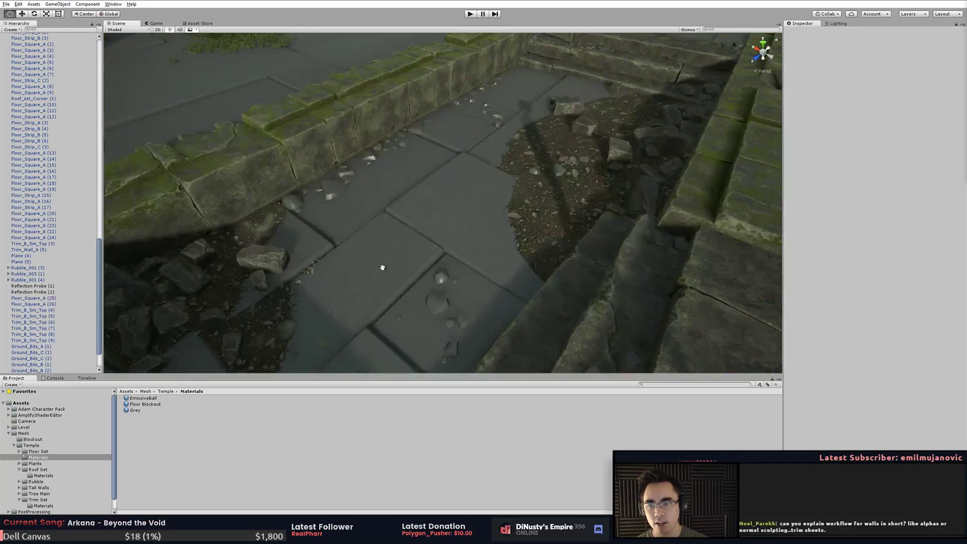
pyautogui.keyDown('alt'); pyautogui.moveTo(362, 262); pyautogui.dragTo(379, 266, button='middle'); pyautogui.keyUp('alt')
pyautogui.keyDown('alt'); pyautogui.moveTo(379, 267); pyautogui.dragTo(298, 210, button='right'); pyautogui.keyUp('alt')
pyautogui.keyDown('alt'); pyautogui.moveTo(298, 210); pyautogui.dragTo(339, 193); pyautogui.keyUp('alt')
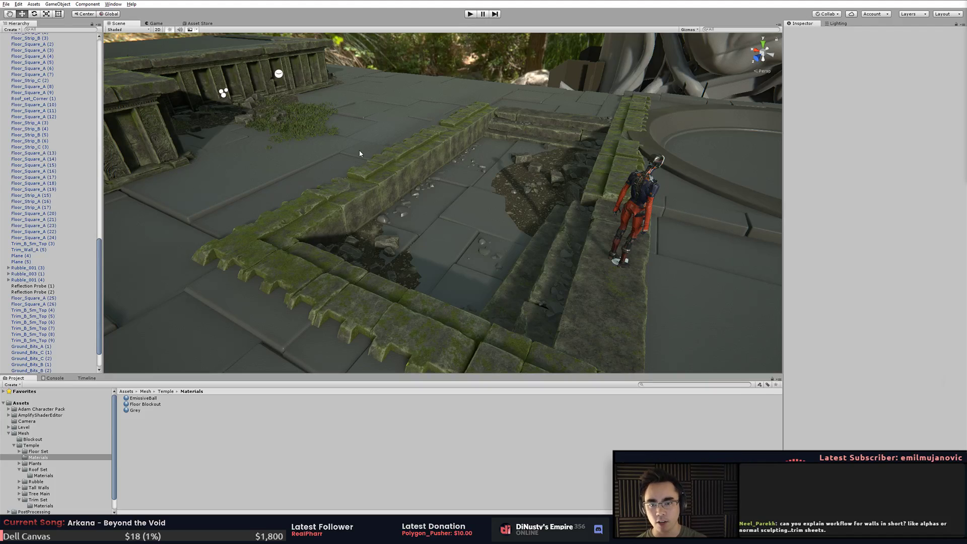
# - Examine how the Trim_B_5m_Top and Roof_set_5m modules are reused for the stairs, the sunken area's border and the raised roof
pyautogui.click(569, 150)
pyautogui.click(566, 133)
pyautogui.click(563, 124)
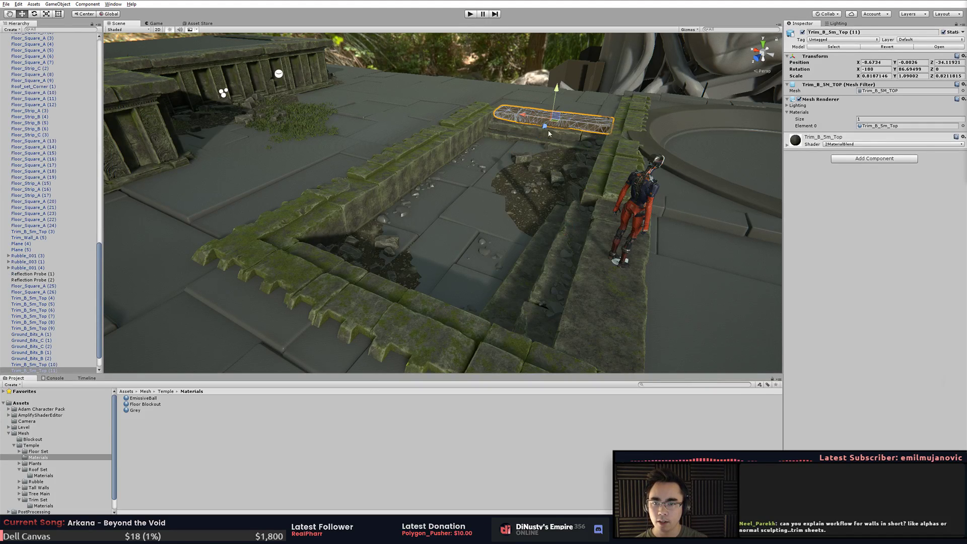
pyautogui.click(446, 126)
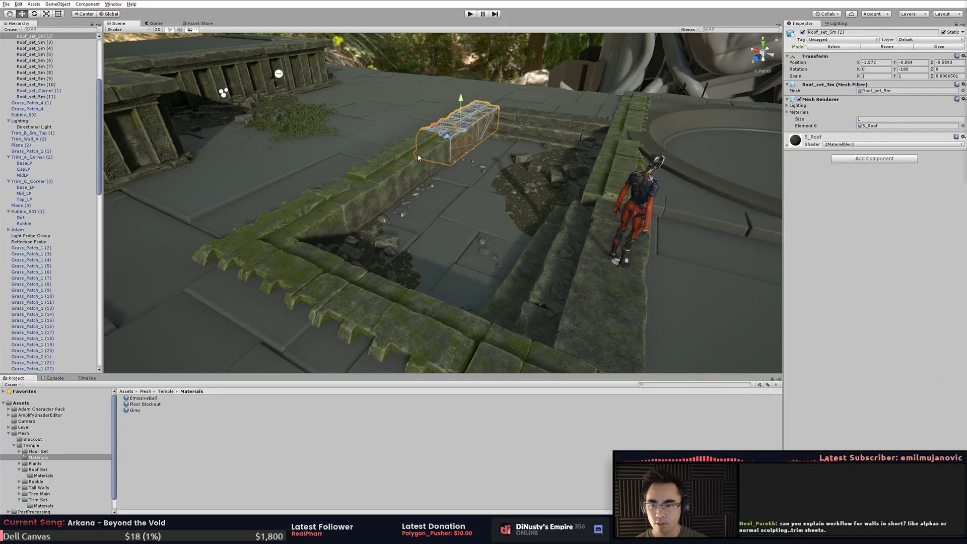
pyautogui.click(352, 195)
pyautogui.keyDown('alt'); pyautogui.moveTo(353, 195); pyautogui.dragTo(403, 198, button='middle'); pyautogui.keyUp('alt')
pyautogui.keyDown('alt'); pyautogui.moveTo(403, 198); pyautogui.dragTo(363, 198); pyautogui.keyUp('alt')
pyautogui.click(537, 139)
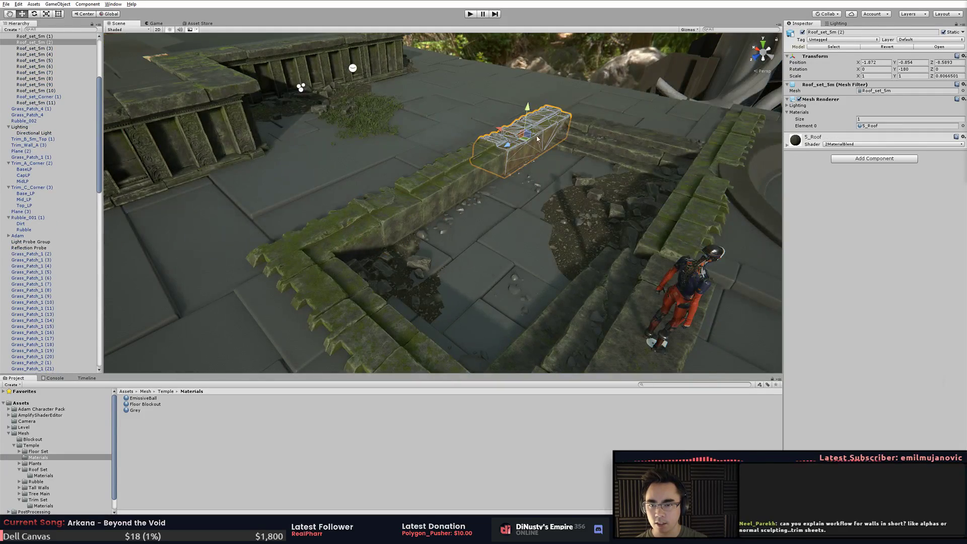
pyautogui.keyDown('alt'); pyautogui.moveTo(537, 139); pyautogui.dragTo(474, 209); pyautogui.keyUp('alt')
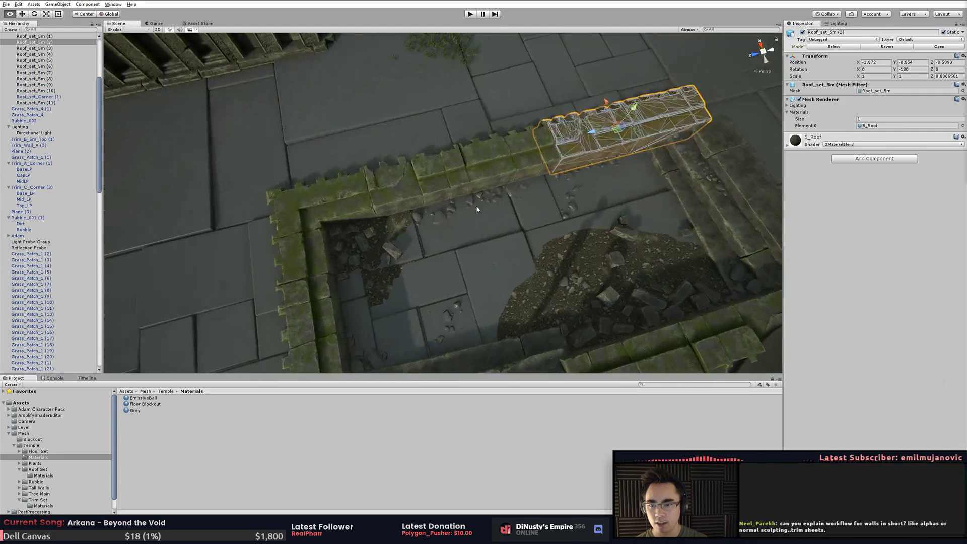
pyautogui.keyDown('alt'); pyautogui.moveTo(554, 164); pyautogui.dragTo(483, 250); pyautogui.keyUp('alt')
pyautogui.keyDown('alt'); pyautogui.moveTo(617, 235); pyautogui.dragTo(470, 293); pyautogui.keyUp('alt')
pyautogui.click(422, 73)
pyautogui.click(382, 82)
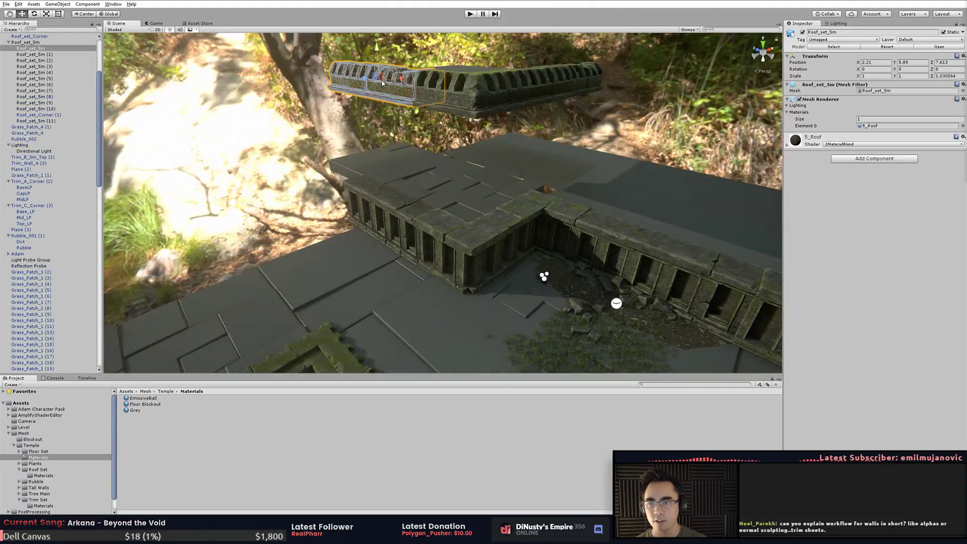
pyautogui.click(521, 83)
pyautogui.keyDown('alt'); pyautogui.moveTo(543, 172); pyautogui.dragTo(524, 201); pyautogui.keyUp('alt')
# - Examine the individual Floor_Square tiles that surround the sunken area
pyautogui.click(403, 138)
pyautogui.keyDown('alt'); pyautogui.moveTo(393, 237); pyautogui.dragTo(499, 333); pyautogui.keyUp('alt')
pyautogui.keyDown('alt'); pyautogui.moveTo(498, 332); pyautogui.dragTo(506, 126, button='middle'); pyautogui.keyUp('alt')
pyautogui.keyDown('alt'); pyautogui.moveTo(505, 125); pyautogui.dragTo(345, 177, button='right'); pyautogui.keyUp('alt')
pyautogui.click(345, 178)
pyautogui.moveTo(414, 259); pyautogui.dragTo(418, 202, button='middle')
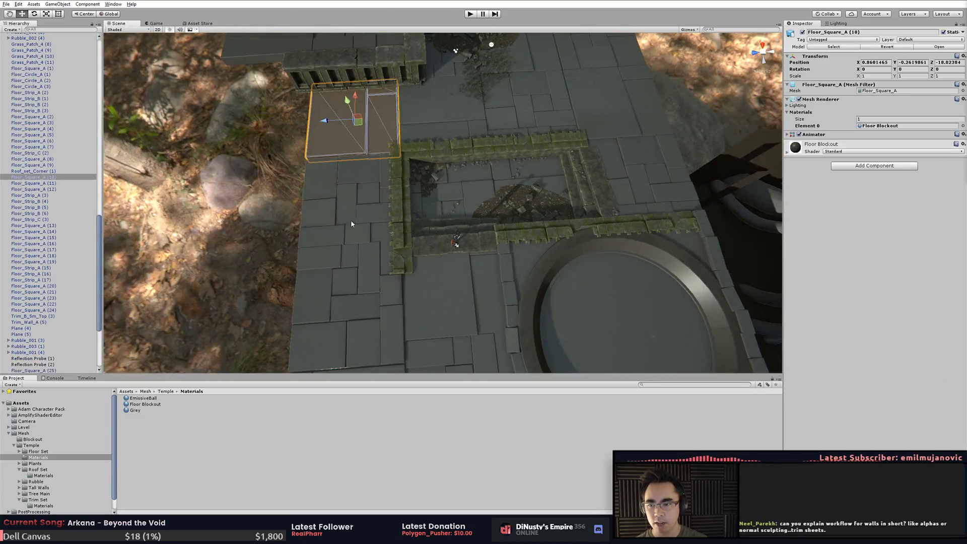
pyautogui.click(361, 241)
pyautogui.click(374, 289)
pyautogui.click(439, 311)
pyautogui.click(378, 298)
pyautogui.click(363, 222)
pyautogui.click(372, 132)
pyautogui.click(446, 113)
pyautogui.click(405, 130)
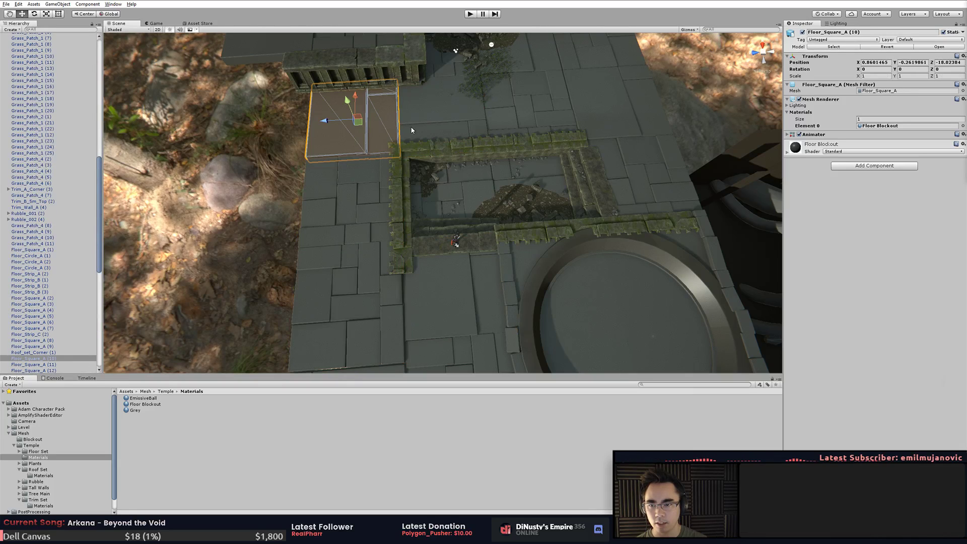
# - Highlight the repeated Floor_Square tiles across the whole temple floor together to examine how it is assembled
pyautogui.keyDown('shift'); pyautogui.click(452, 307); pyautogui.keyUp('shift')
pyautogui.keyDown('shift'); pyautogui.click(351, 266); pyautogui.keyUp('shift')
pyautogui.keyDown('shift'); pyautogui.click(346, 212); pyautogui.keyUp('shift')
pyautogui.keyDown('shift'); pyautogui.click(575, 97); pyautogui.keyUp('shift')
pyautogui.keyDown('shift'); pyautogui.click(624, 175); pyautogui.keyUp('shift')
pyautogui.keyDown('shift'); pyautogui.click(545, 58); pyautogui.keyUp('shift')
pyautogui.keyDown('alt'); pyautogui.moveTo(438, 65); pyautogui.dragTo(475, 212); pyautogui.keyUp('alt')
pyautogui.keyDown('shift'); pyautogui.click(487, 254); pyautogui.keyUp('shift')
pyautogui.keyDown('shift'); pyautogui.click(413, 313); pyautogui.keyUp('shift')
pyautogui.scroll(-3, 416, 311)
pyautogui.moveTo(423, 309); pyautogui.dragTo(438, 227, button='middle')
pyautogui.keyDown('shift'); pyautogui.click(499, 233); pyautogui.keyUp('shift')
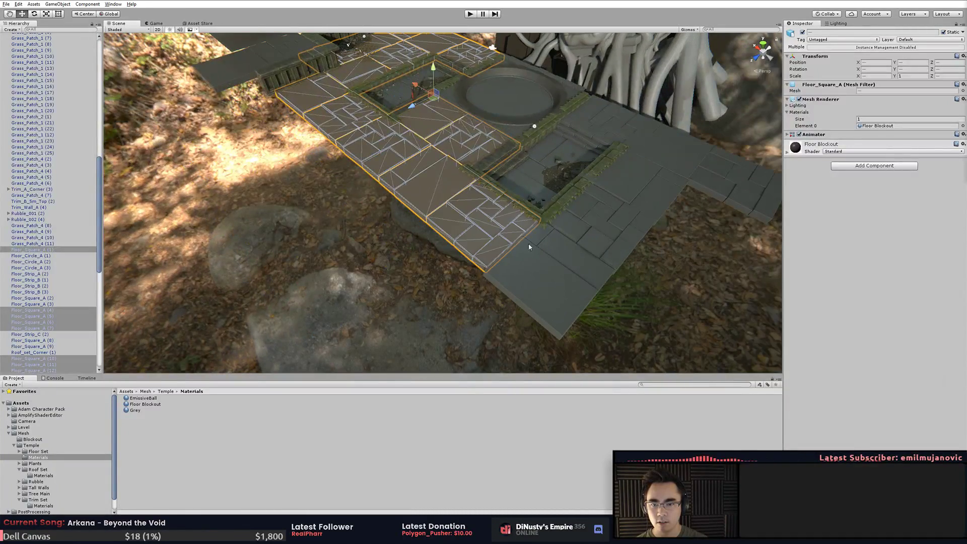
pyautogui.keyDown('shift'); pyautogui.click(534, 262); pyautogui.keyUp('shift')
pyautogui.keyDown('shift'); pyautogui.click(602, 237); pyautogui.keyUp('shift')
pyautogui.keyDown('shift'); pyautogui.click(640, 177); pyautogui.keyUp('shift')
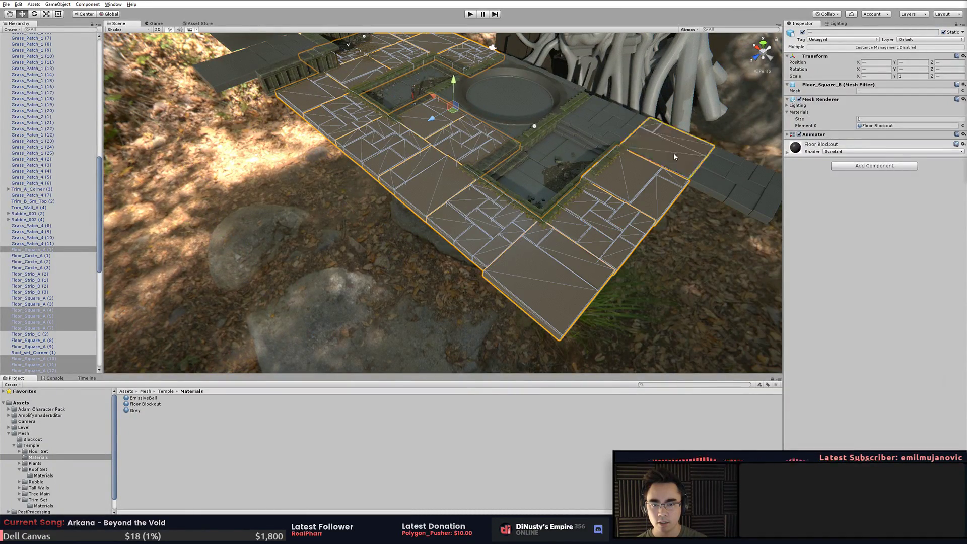
pyautogui.keyDown('shift'); pyautogui.click(714, 174); pyautogui.keyUp('shift')
pyautogui.keyDown('shift'); pyautogui.click(607, 116); pyautogui.keyUp('shift')
pyautogui.keyDown('alt'); pyautogui.moveTo(607, 118); pyautogui.dragTo(585, 216); pyautogui.keyUp('alt')
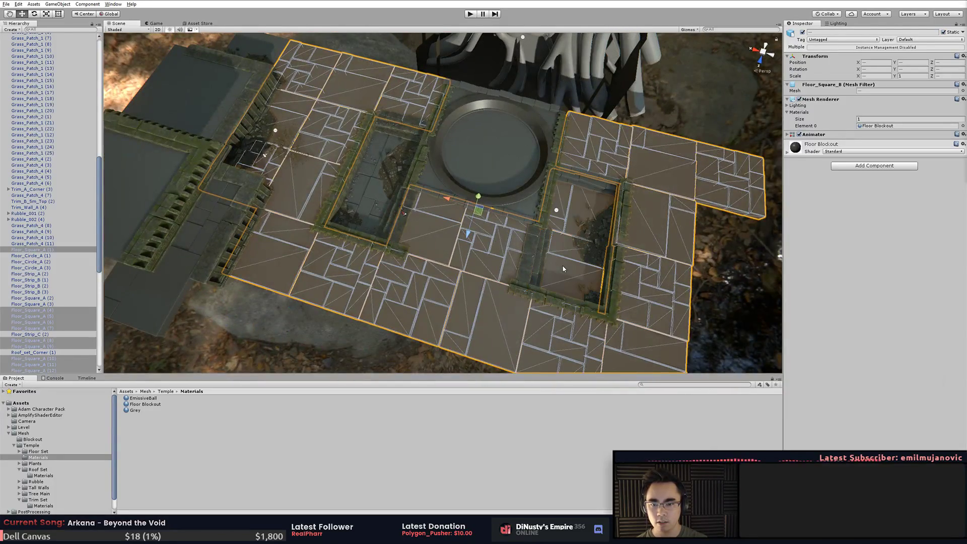
# - Examine the sunken floor tile and the Floor_Strip pieces lining the edge of the circular basin
pyautogui.click(393, 149)
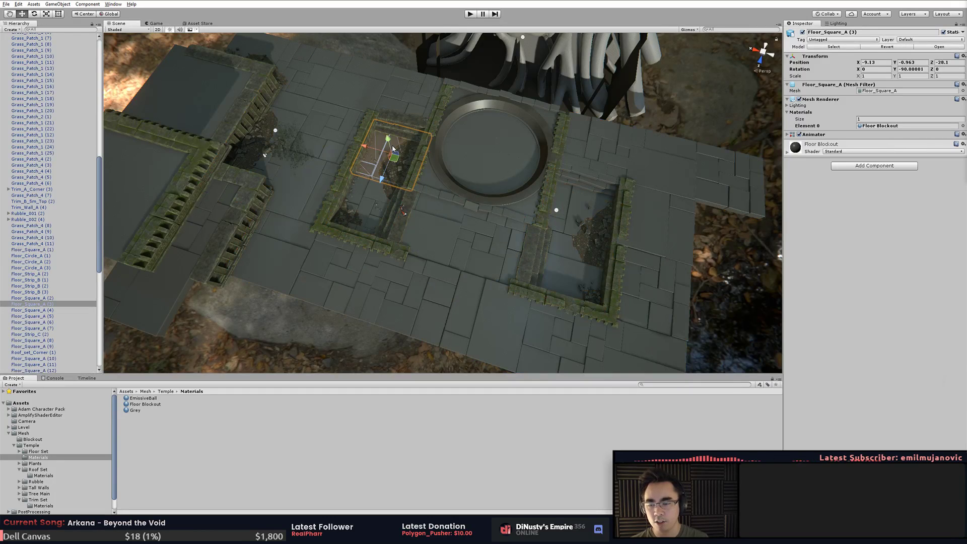
pyautogui.click(379, 75)
pyautogui.keyDown('alt'); pyautogui.moveTo(456, 151); pyautogui.dragTo(451, 112); pyautogui.keyUp('alt')
pyautogui.click(439, 50)
pyautogui.scroll(4, 669, 198)
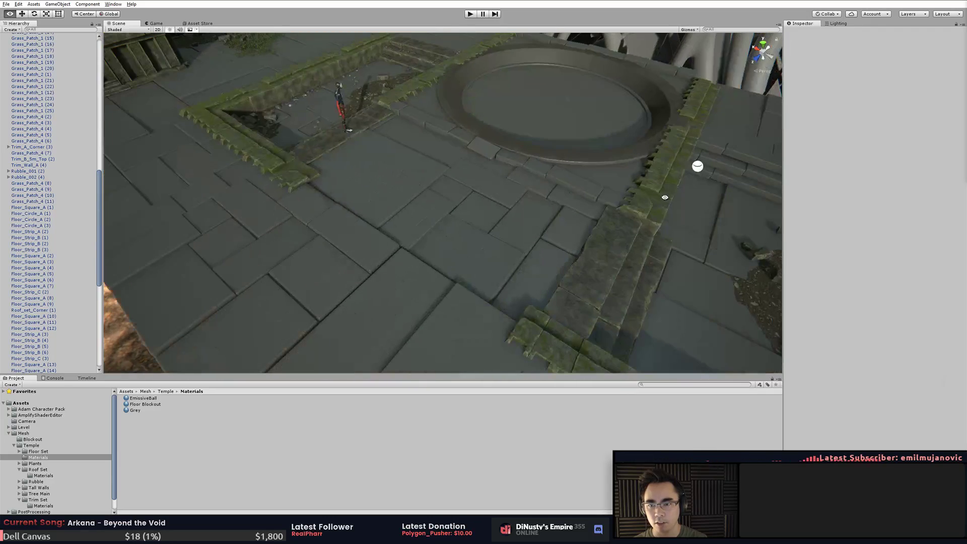
pyautogui.click(507, 157)
pyautogui.keyDown('alt'); pyautogui.moveTo(468, 187); pyautogui.dragTo(589, 183); pyautogui.keyUp('alt')
pyautogui.press('f')
pyautogui.moveTo(590, 183); pyautogui.dragTo(761, 225, button='middle')
pyautogui.scroll(-5, 503, 168)
pyautogui.click(465, 171)
pyautogui.click(376, 199)
pyautogui.moveTo(557, 220); pyautogui.dragTo(386, 197, button='middle')
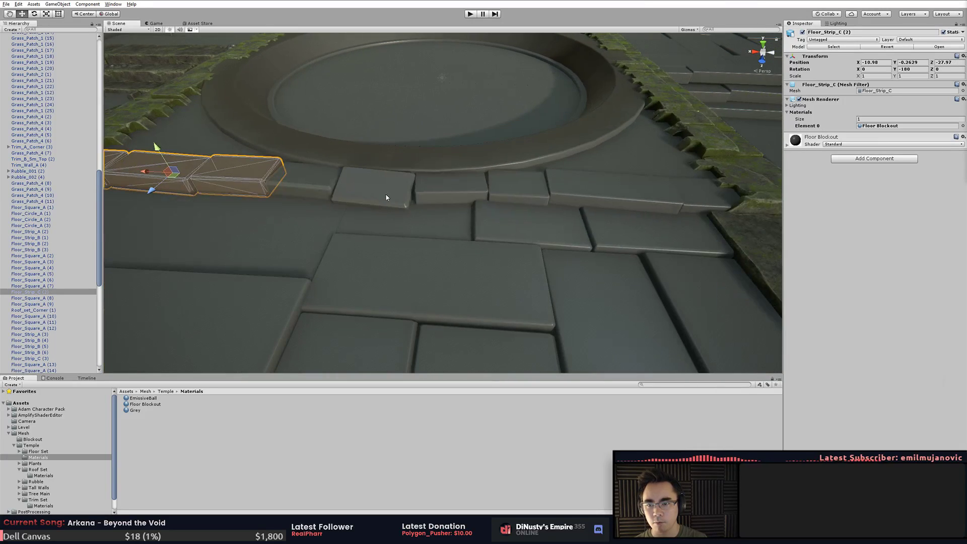
pyautogui.click(445, 192)
pyautogui.click(377, 190)
pyautogui.click(389, 232)
pyautogui.keyDown('alt'); pyautogui.moveTo(570, 226); pyautogui.dragTo(449, 225); pyautogui.keyUp('alt')
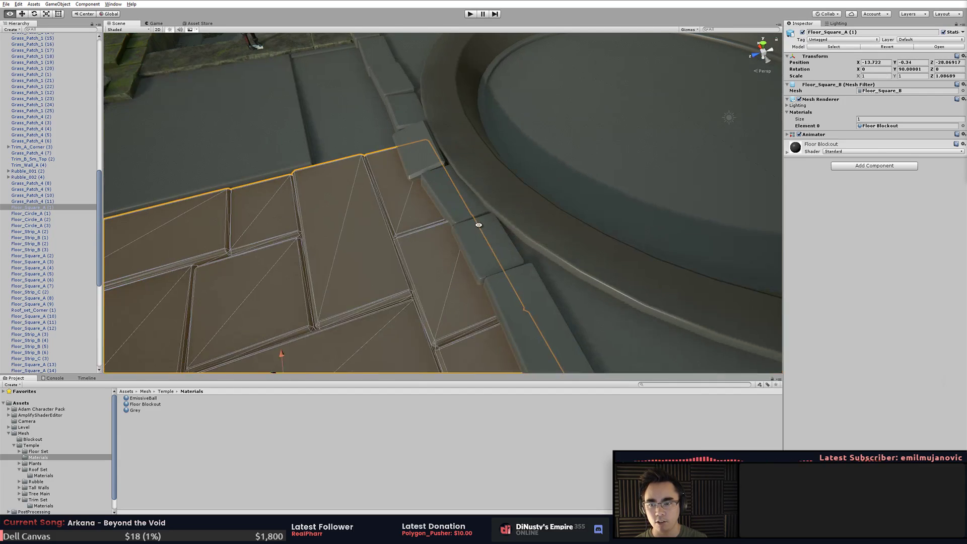
pyautogui.scroll(-10, 449, 226)
pyautogui.moveTo(446, 217); pyautogui.dragTo(424, 227, button='middle')
pyautogui.click(546, 149)
pyautogui.moveTo(546, 149); pyautogui.dragTo(483, 137, button='middle')
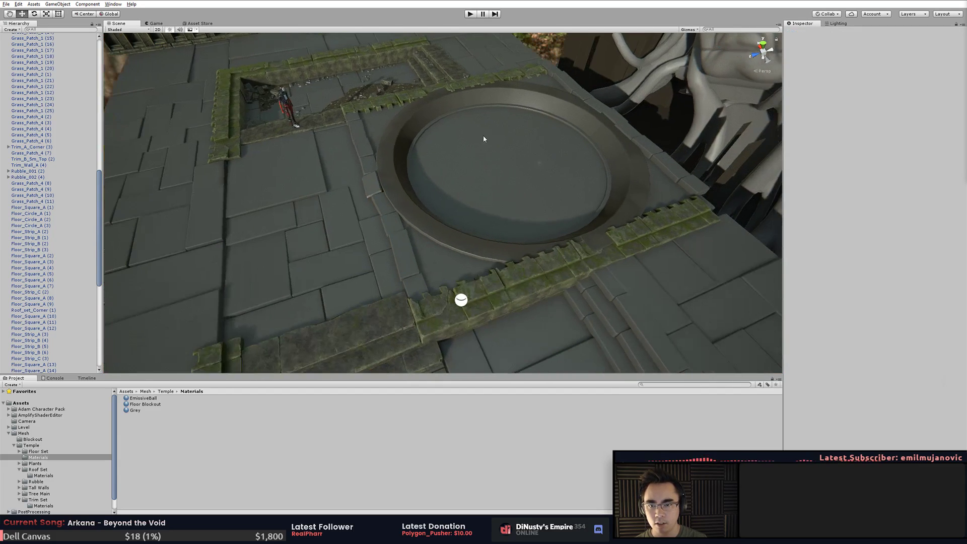
# - Examine the construction of the circular basin between the two sunken areas
pyautogui.click(484, 139)
pyautogui.click(522, 113)
pyautogui.click(551, 191)
pyautogui.click(493, 204)
pyautogui.click(472, 147)
pyautogui.click(541, 140)
pyautogui.click(570, 201)
pyautogui.click(521, 218)
pyautogui.keyDown('alt'); pyautogui.moveTo(522, 217); pyautogui.dragTo(616, 206); pyautogui.keyUp('alt')
pyautogui.click(669, 104)
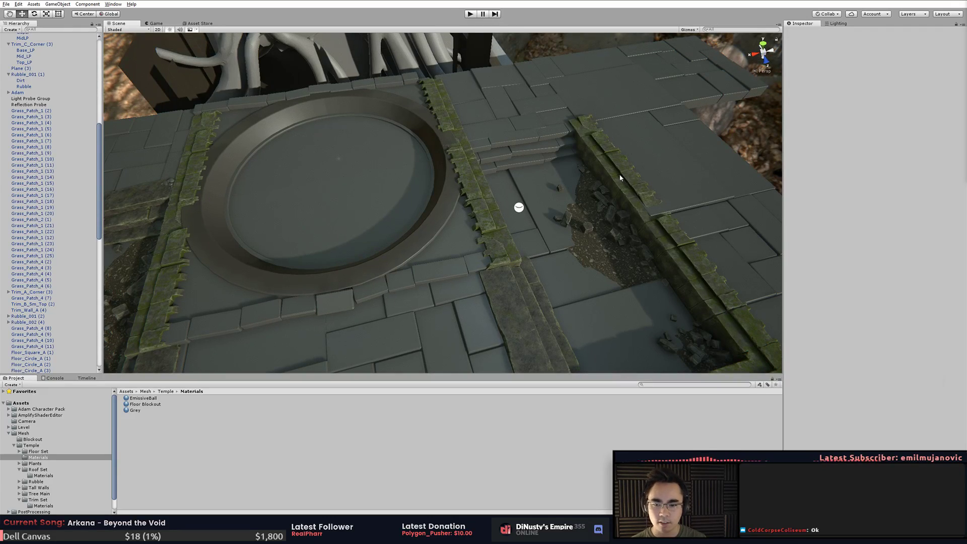
# - Duplicate the three Trim_B_5m_Top stone steps and move the copies onto the blockout stairs in the other sunken area
pyautogui.click(530, 144)
pyautogui.keyDown('alt'); pyautogui.moveTo(360, 220); pyautogui.dragTo(542, 213); pyautogui.keyUp('alt')
pyautogui.click(320, 190)
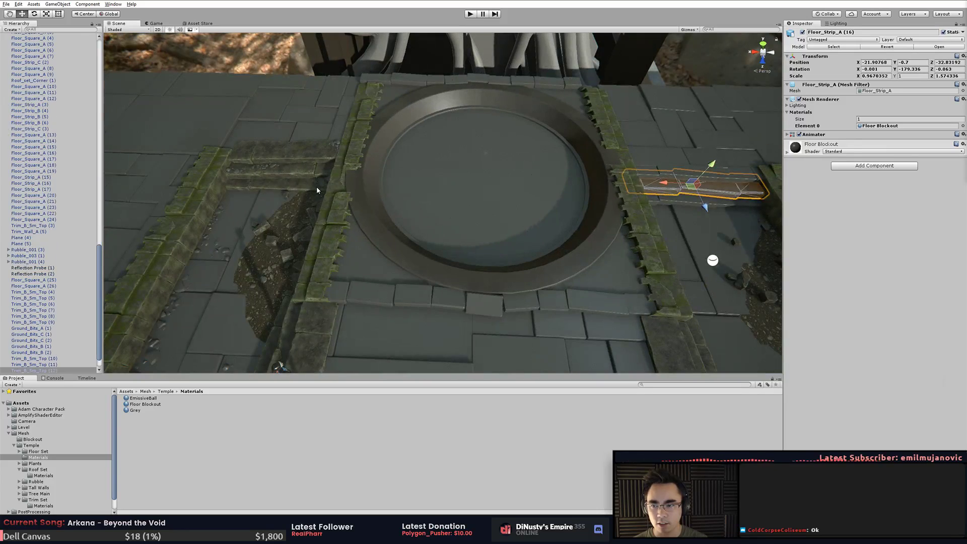
pyautogui.keyDown('shift'); pyautogui.click(299, 173); pyautogui.keyUp('shift')
pyautogui.hotkey('ctrl', 'd')
pyautogui.moveTo(259, 164); pyautogui.dragTo(661, 176)
pyautogui.press('f')
pyautogui.moveTo(553, 248); pyautogui.dragTo(650, 209, button='middle')
pyautogui.scroll(5, 604, 227)
# - Delete the grey Floor_Strip_A blockout stairs overlapping the copied stone steps
pyautogui.click(582, 152)
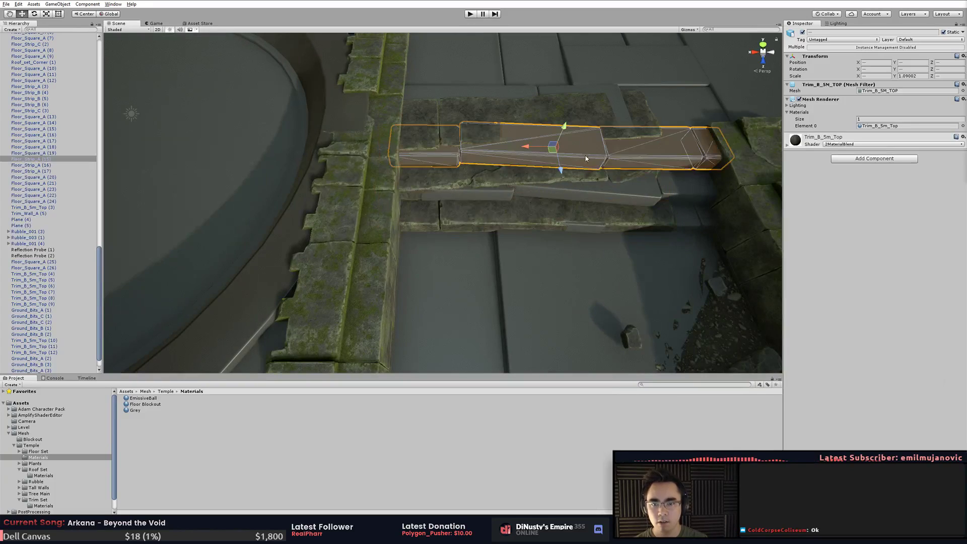
pyautogui.press('Delete')
pyautogui.click(658, 196)
pyautogui.press('Delete')
# - Shift the three copied stone steps sideways between the two mossy border walls
pyautogui.moveTo(658, 197); pyautogui.dragTo(606, 135)
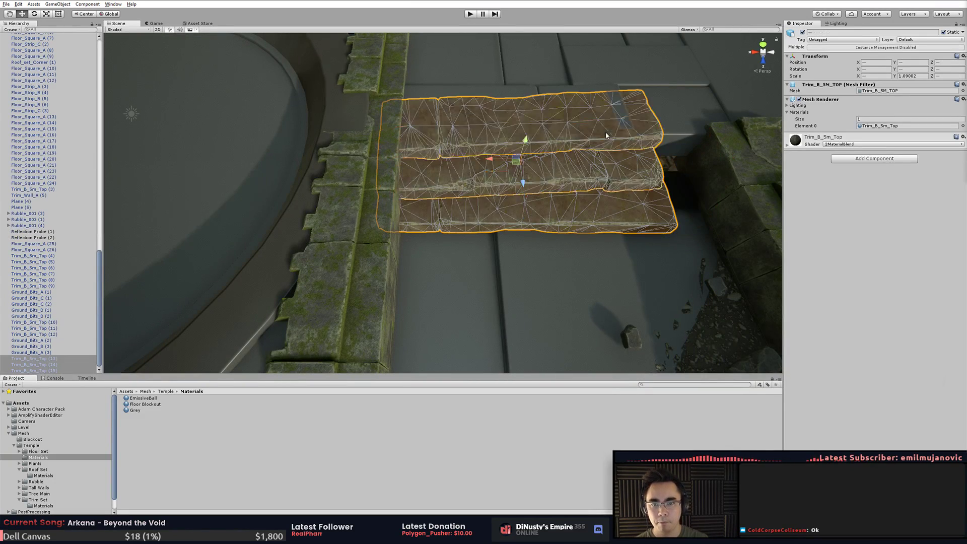
pyautogui.moveTo(502, 160); pyautogui.dragTo(526, 161)
pyautogui.keyDown('alt'); pyautogui.moveTo(525, 161); pyautogui.dragTo(429, 123); pyautogui.keyUp('alt')
# - Stretch the copied stone steps toward the far mossy border, with the middle step at a Z scale of about 0.893
pyautogui.click(487, 147)
pyautogui.keyDown('alt'); pyautogui.moveTo(599, 170); pyautogui.dragTo(517, 169); pyautogui.keyUp('alt')
pyautogui.click(482, 176)
pyautogui.keyDown('shift'); pyautogui.click(481, 210); pyautogui.keyUp('shift')
pyautogui.click(509, 166)
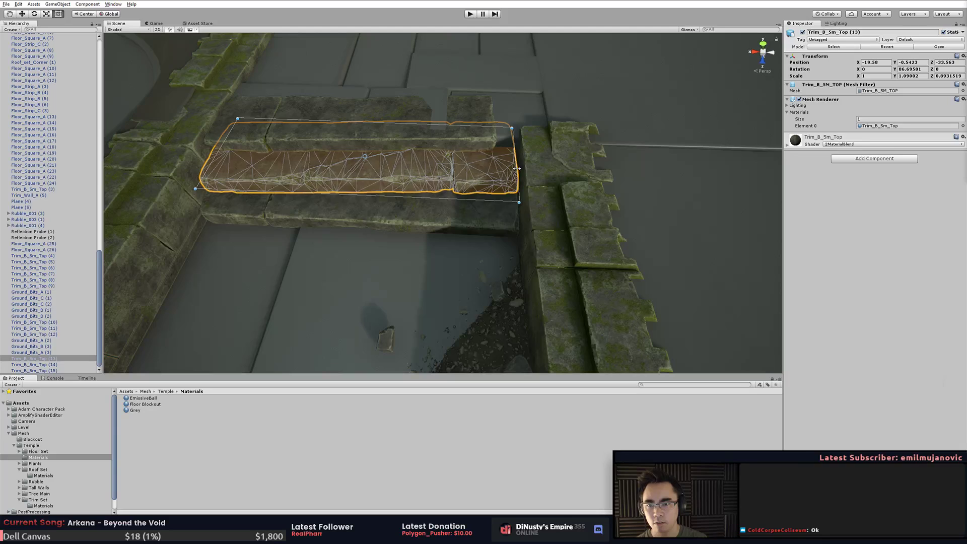
pyautogui.click(489, 122)
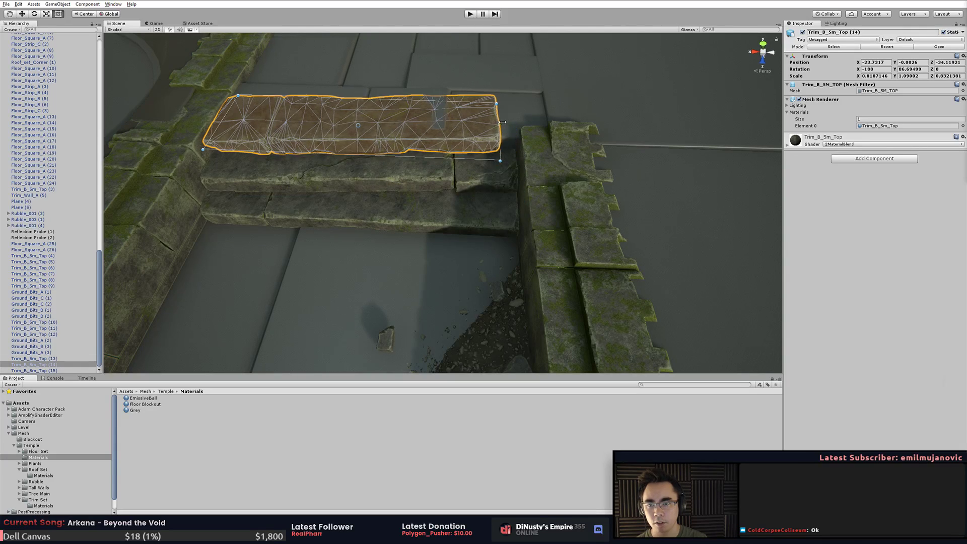
pyautogui.moveTo(500, 122); pyautogui.dragTo(516, 124)
# - Fine-tune the fit of the copied stone stairs and review the surrounding sunken area
pyautogui.moveTo(516, 125); pyautogui.dragTo(521, 164, button='middle')
pyautogui.keyDown('alt'); pyautogui.moveTo(521, 165); pyautogui.dragTo(384, 174); pyautogui.keyUp('alt')
pyautogui.click(567, 86)
pyautogui.click(381, 173)
pyautogui.moveTo(324, 185); pyautogui.dragTo(316, 189)
pyautogui.click(366, 64)
pyautogui.keyDown('alt'); pyautogui.moveTo(367, 71); pyautogui.dragTo(461, 96); pyautogui.keyUp('alt')
pyautogui.keyDown('alt'); pyautogui.moveTo(460, 154); pyautogui.dragTo(399, 321); pyautogui.keyUp('alt')
pyautogui.keyDown('alt'); pyautogui.moveTo(399, 322); pyautogui.dragTo(235, 310, button='middle'); pyautogui.keyUp('alt')
# - Resize the Roof_set_5m border piece beside the stone slab to a Z scale of about 0.895
pyautogui.click(569, 159)
pyautogui.keyDown('alt'); pyautogui.moveTo(612, 169); pyautogui.dragTo(416, 146); pyautogui.keyUp('alt')
pyautogui.click(454, 166)
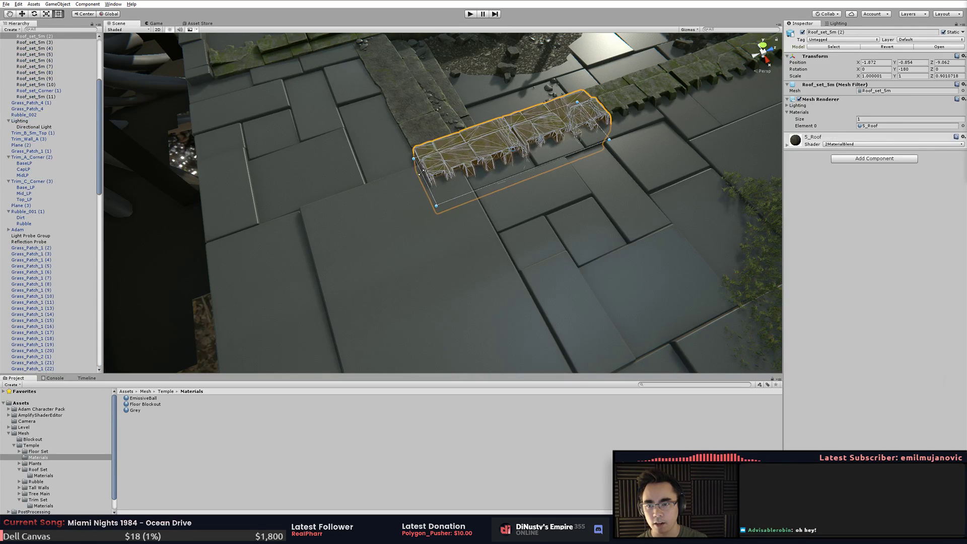
pyautogui.click(472, 184)
pyautogui.keyDown('alt'); pyautogui.moveTo(473, 183); pyautogui.dragTo(762, 207, button='right'); pyautogui.keyUp('alt')
pyautogui.keyDown('alt'); pyautogui.moveTo(571, 136); pyautogui.dragTo(573, 298, button='middle'); pyautogui.keyUp('alt')
pyautogui.keyDown('alt'); pyautogui.moveTo(572, 299); pyautogui.dragTo(416, 209); pyautogui.keyUp('alt')
pyautogui.click(417, 211)
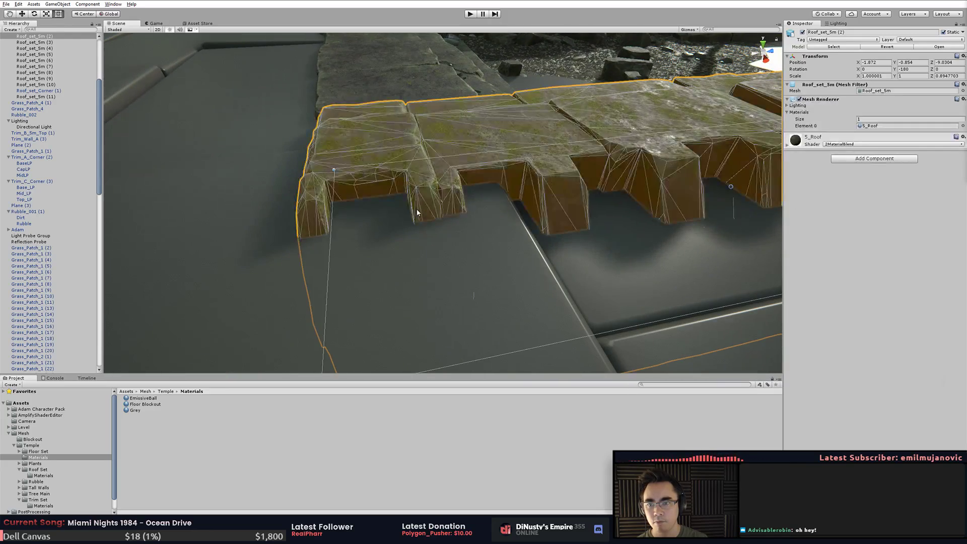
pyautogui.click(381, 242)
pyautogui.keyDown('alt'); pyautogui.moveTo(381, 242); pyautogui.dragTo(391, 273); pyautogui.keyUp('alt')
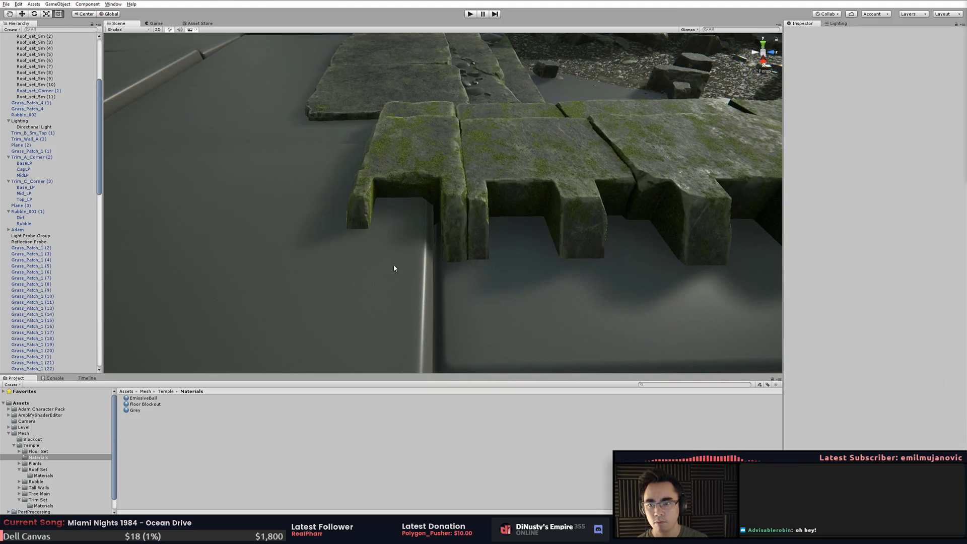
# - Check how the resized border piece and the top stone step meet around the copied stairs
pyautogui.click(433, 197)
pyautogui.moveTo(383, 207); pyautogui.dragTo(428, 305)
pyautogui.click(424, 302)
pyautogui.scroll(-5, 428, 305)
pyautogui.moveTo(372, 264); pyautogui.dragTo(437, 227, button='middle')
pyautogui.scroll(5, 473, 188)
pyautogui.click(437, 228)
pyautogui.moveTo(465, 279); pyautogui.dragTo(468, 284)
pyautogui.click(585, 317)
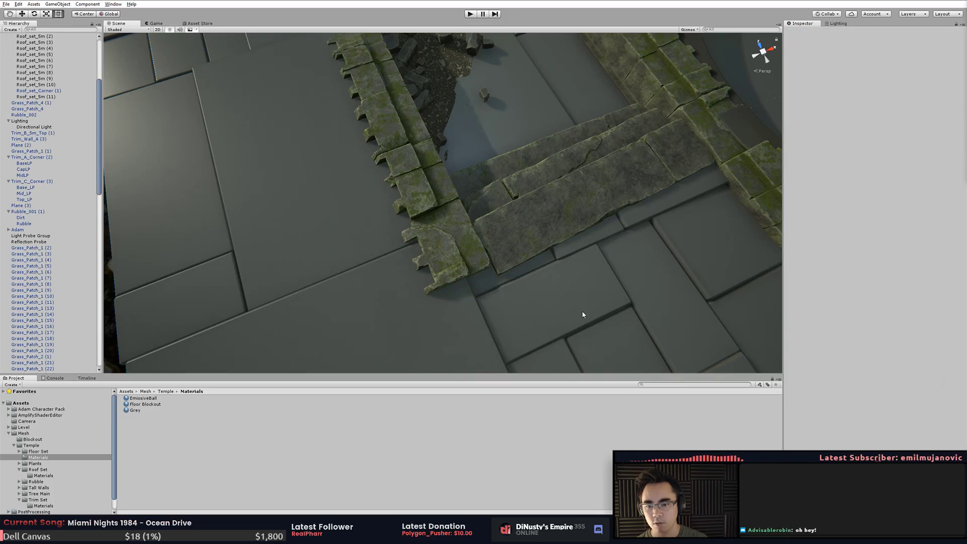
pyautogui.scroll(-3, 604, 220)
pyautogui.moveTo(627, 99); pyautogui.dragTo(529, 157, button='middle')
pyautogui.scroll(3, 514, 182)
pyautogui.click(497, 203)
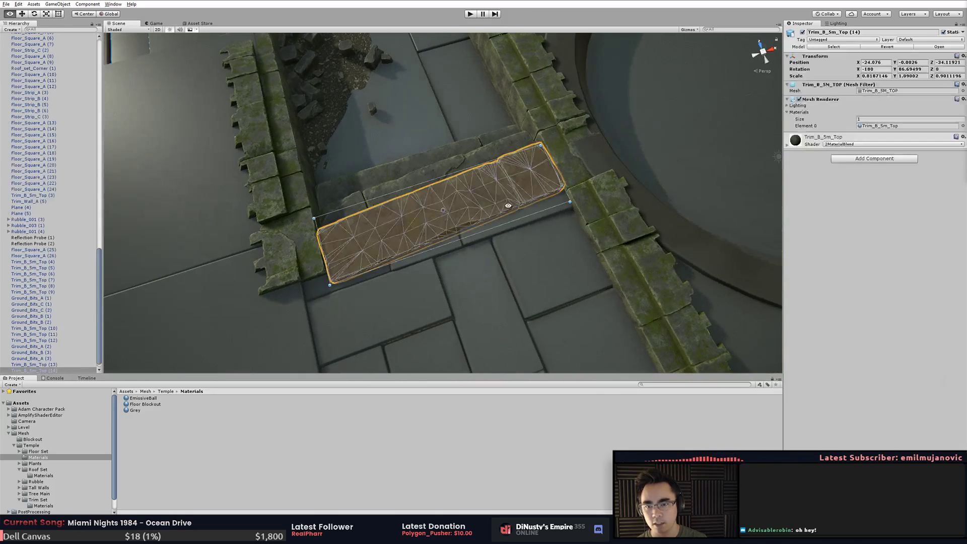
pyautogui.keyDown('alt'); pyautogui.moveTo(498, 202); pyautogui.dragTo(521, 250); pyautogui.keyUp('alt')
pyautogui.click(551, 338)
# - Duplicate the Ground_Bits_A and Ground_Bits_B rock clusters from the original stairs and bring the copies to the copied stairs
pyautogui.keyDown('alt'); pyautogui.moveTo(328, 297); pyautogui.dragTo(732, 240); pyautogui.keyUp('alt')
pyautogui.keyDown('alt'); pyautogui.moveTo(732, 239); pyautogui.dragTo(464, 239, button='right'); pyautogui.keyUp('alt')
pyautogui.keyDown('alt'); pyautogui.moveTo(464, 239); pyautogui.dragTo(596, 166); pyautogui.keyUp('alt')
pyautogui.moveTo(596, 166); pyautogui.dragTo(670, 209, button='middle')
pyautogui.keyDown('alt'); pyautogui.moveTo(670, 209); pyautogui.dragTo(552, 183, button='right'); pyautogui.keyUp('alt')
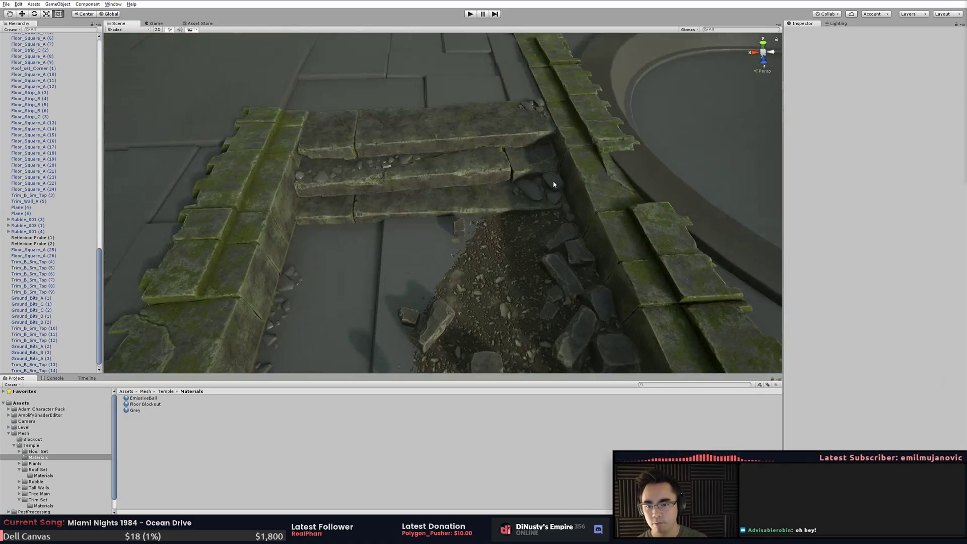
pyautogui.click(551, 184)
pyautogui.keyDown('shift'); pyautogui.click(387, 168); pyautogui.keyUp('shift')
pyautogui.click(391, 168)
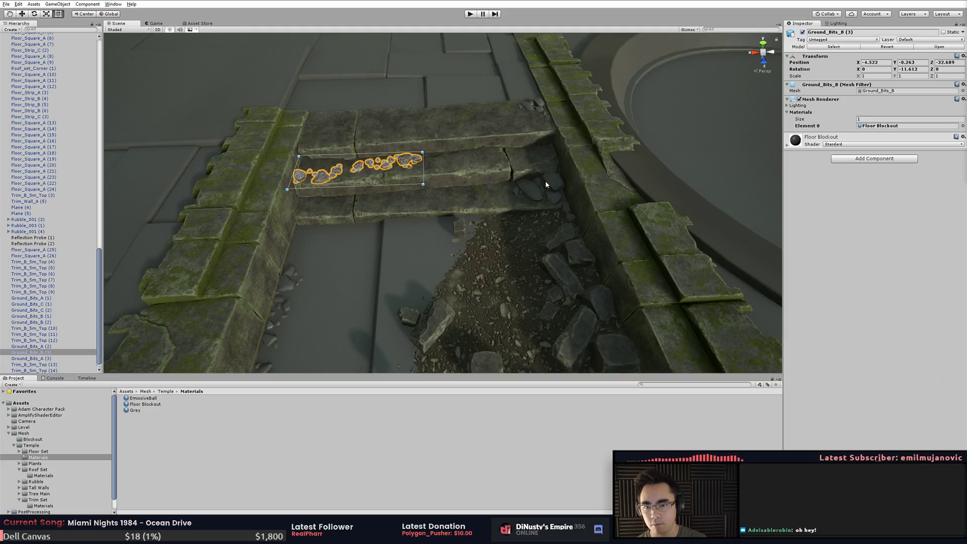
pyautogui.click(534, 113)
pyautogui.keyDown('shift'); pyautogui.click(559, 185); pyautogui.keyUp('shift')
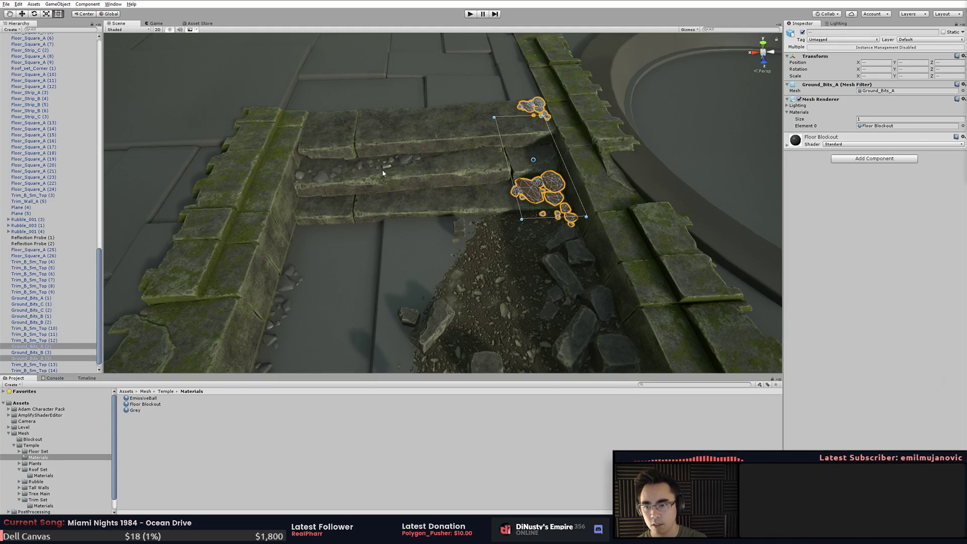
pyautogui.moveTo(409, 167); pyautogui.dragTo(717, 153)
pyautogui.press('f')
pyautogui.moveTo(422, 207); pyautogui.dragTo(547, 206)
pyautogui.press('f')
pyautogui.hotkey('ctrl', 'd')
pyautogui.press('f')
pyautogui.keyDown('alt'); pyautogui.moveTo(462, 219); pyautogui.dragTo(524, 253); pyautogui.keyUp('alt')
# - Fit the Ground_Bits_B copy onto the middle stone step with a Y scale of about 1.316 and a Z rotation of 1.13
pyautogui.scroll(5, 429, 220)
pyautogui.click(412, 202)
pyautogui.click(412, 201)
pyautogui.moveTo(330, 276); pyautogui.dragTo(519, 141)
pyautogui.press('w')
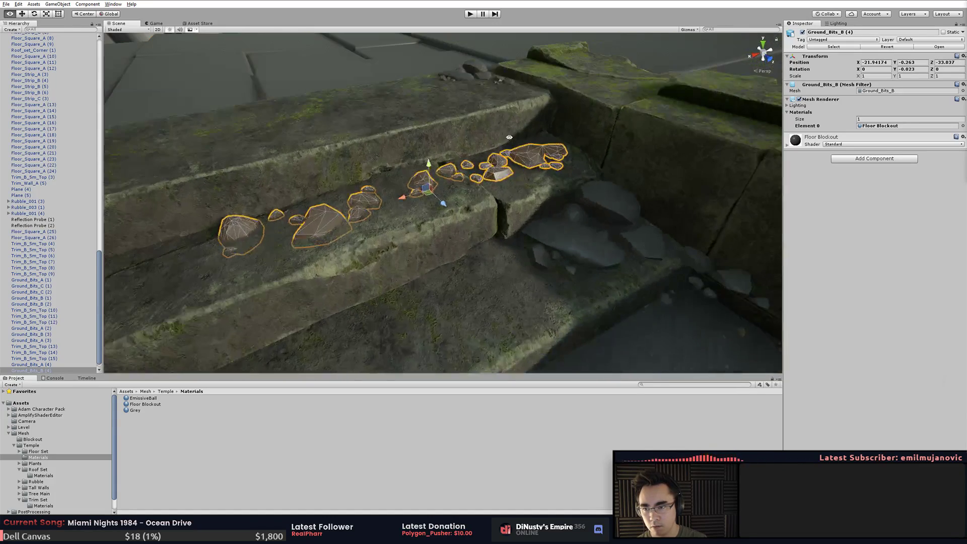
pyautogui.moveTo(427, 172); pyautogui.dragTo(491, 157)
pyautogui.click(471, 189)
pyautogui.click(516, 186)
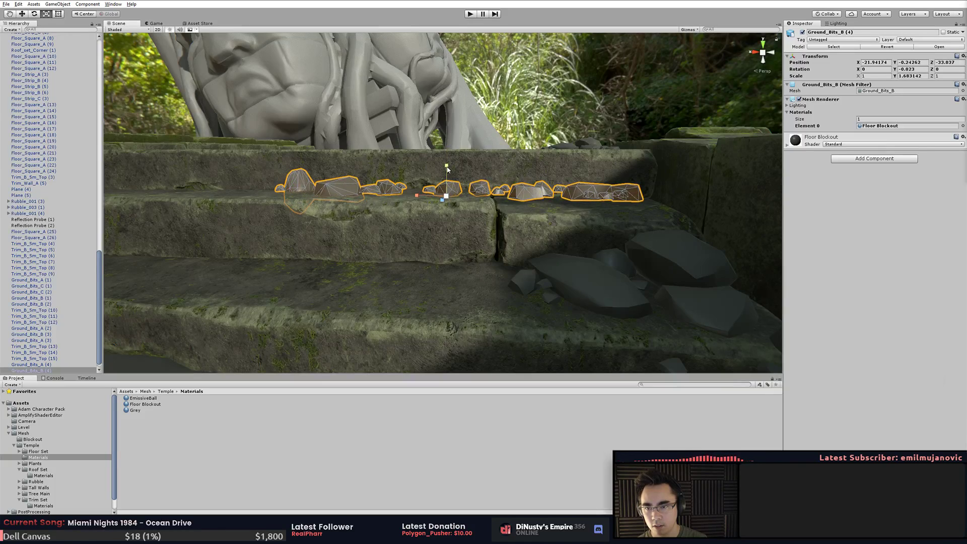
pyautogui.moveTo(448, 173); pyautogui.dragTo(464, 185)
pyautogui.press('e')
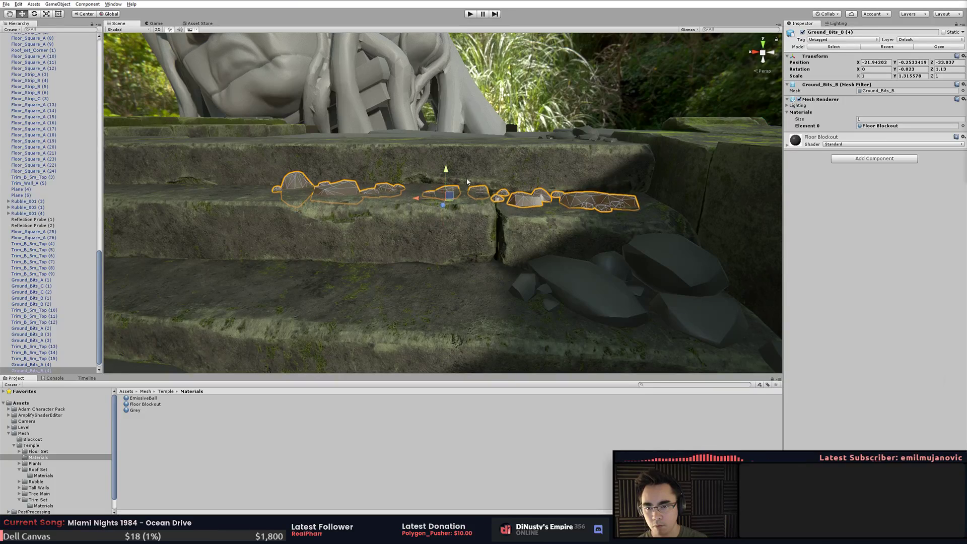
pyautogui.keyDown('alt'); pyautogui.moveTo(442, 193); pyautogui.dragTo(450, 239); pyautogui.keyUp('alt')
pyautogui.press('w')
# - Duplicate the Ground_Bits_A cluster on the top step and move the copy toward the step's other end
pyautogui.click(616, 93)
pyautogui.hotkey('ctrl', 'd')
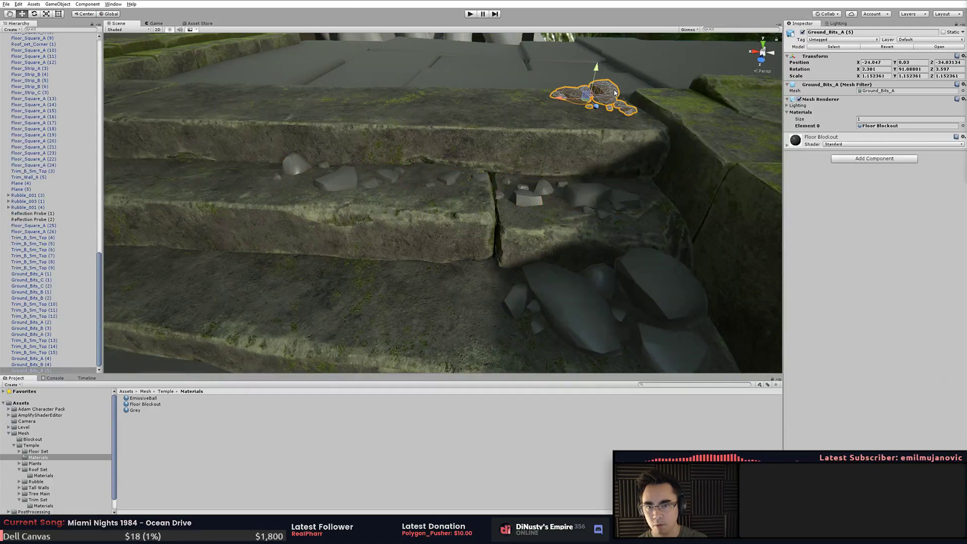
pyautogui.click(596, 300)
pyautogui.keyDown('alt'); pyautogui.moveTo(596, 300); pyautogui.dragTo(560, 213); pyautogui.keyUp('alt')
pyautogui.moveTo(539, 178); pyautogui.dragTo(90, 329)
# - Duplicate the larger Ground_Bits_A cluster and place the copy in the floor corner between the bottom step and the mossy border wall
pyautogui.click(594, 228)
pyautogui.click(597, 209)
pyautogui.press('w')
pyautogui.press('f')
pyautogui.keyDown('alt'); pyautogui.moveTo(242, 311); pyautogui.dragTo(326, 289); pyautogui.keyUp('alt')
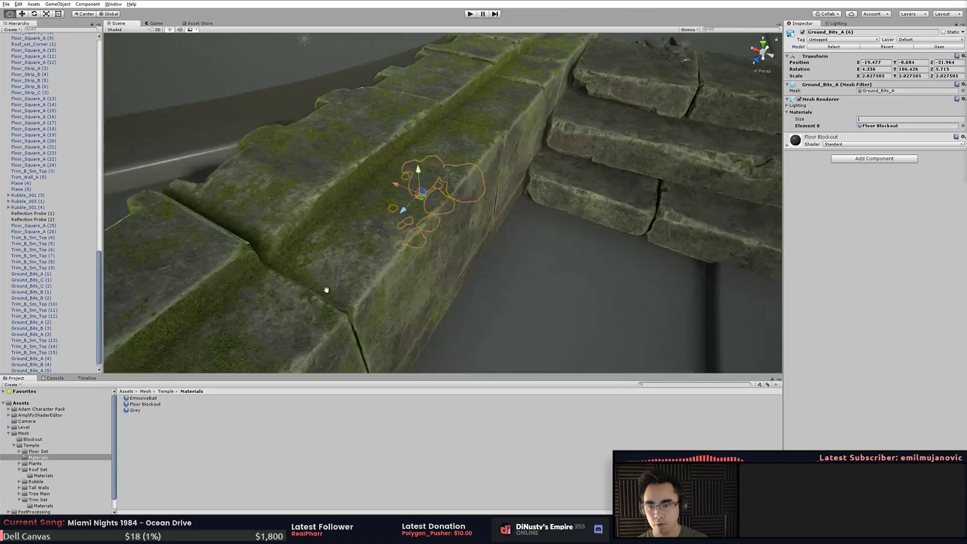
pyautogui.moveTo(326, 289); pyautogui.dragTo(272, 280, button='middle')
pyautogui.moveTo(371, 195); pyautogui.dragTo(583, 236)
pyautogui.press('e')
pyautogui.press('w')
pyautogui.keyDown('alt'); pyautogui.moveTo(519, 235); pyautogui.dragTo(497, 254); pyautogui.keyUp('alt')
pyautogui.keyDown('alt'); pyautogui.moveTo(497, 254); pyautogui.dragTo(534, 196); pyautogui.keyUp('alt')
# - Copy the Ground_Bits_B cluster to the floor along the border wall with a Y rotation of -90 and scale of about 1.35, 1.77, 1.35
pyautogui.click(580, 175)
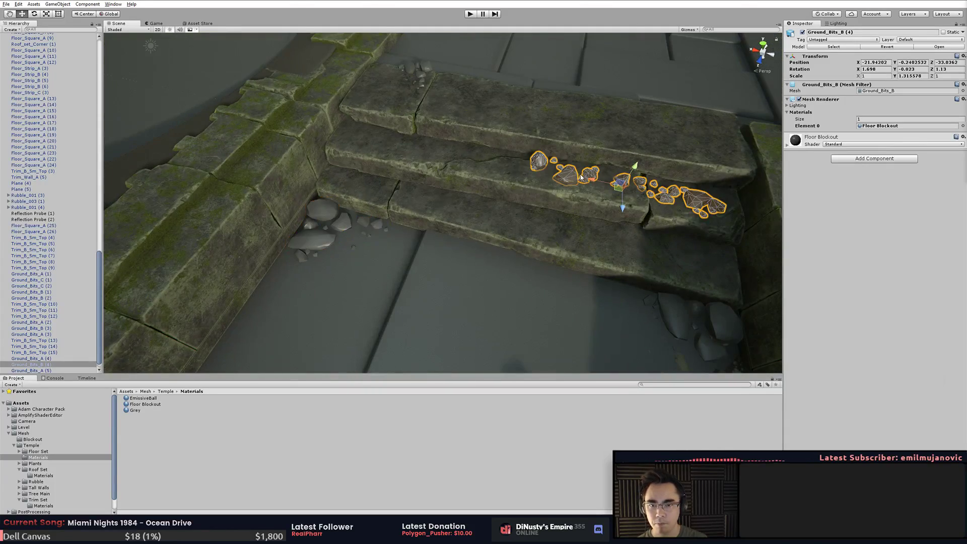
pyautogui.moveTo(617, 192); pyautogui.dragTo(352, 298)
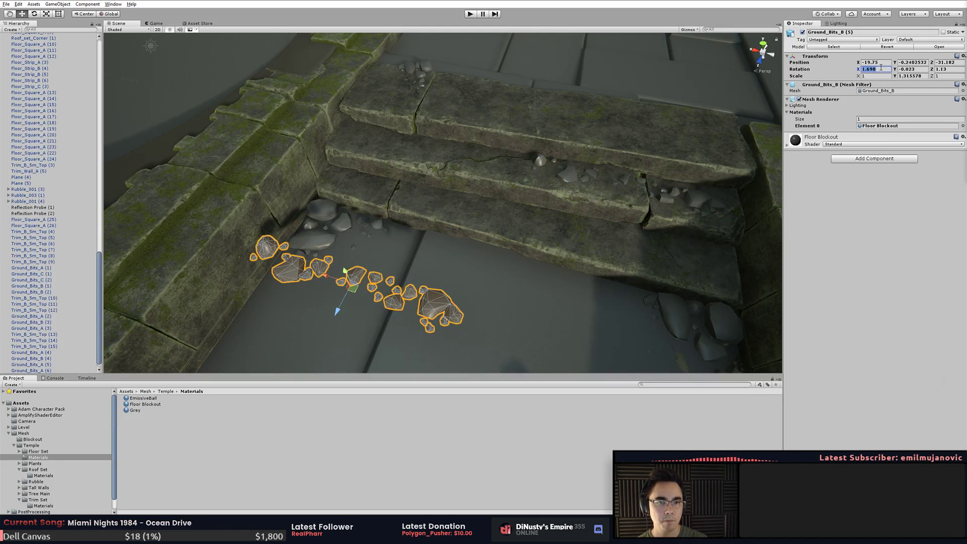
pyautogui.keyDown('alt'); pyautogui.moveTo(515, 137); pyautogui.dragTo(523, 142); pyautogui.keyUp('alt')
pyautogui.keyDown('ctrl'); pyautogui.moveTo(531, 196); pyautogui.dragTo(600, 142); pyautogui.keyUp('ctrl')
pyautogui.press('w')
pyautogui.moveTo(527, 139); pyautogui.dragTo(401, 249)
pyautogui.click(424, 256)
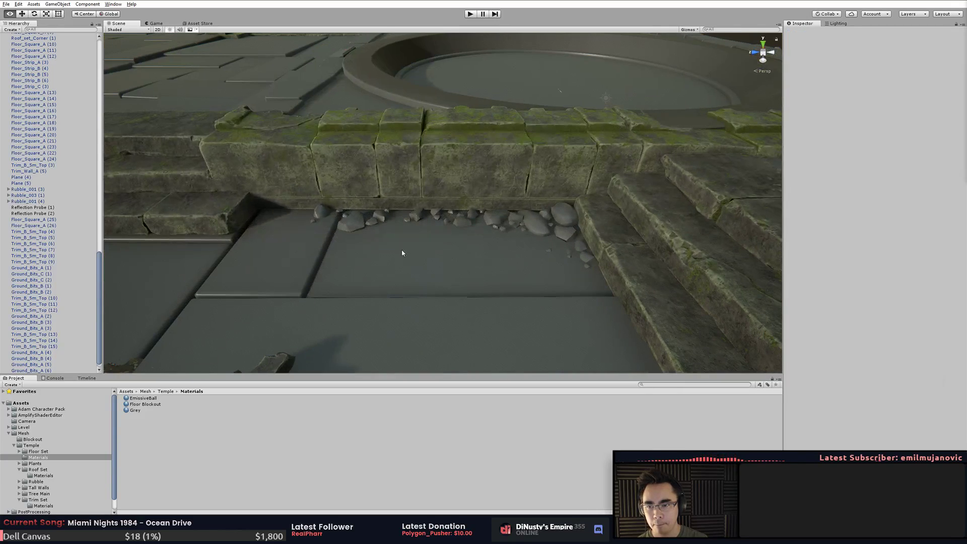
pyautogui.click(370, 220)
pyautogui.click(375, 220)
pyautogui.keyDown('alt'); pyautogui.moveTo(375, 220); pyautogui.dragTo(436, 240); pyautogui.keyUp('alt')
pyautogui.press('r')
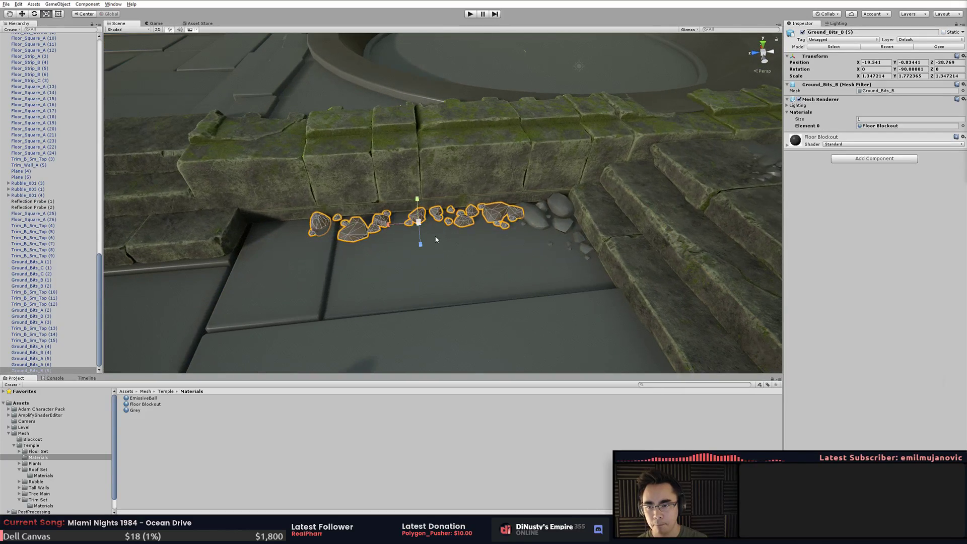
# - Duplicate the corner Ground_Bits_A cluster and move the copy toward the far end of the border wall
pyautogui.click(553, 207)
pyautogui.keyDown('alt'); pyautogui.moveTo(553, 208); pyautogui.dragTo(161, 317); pyautogui.keyUp('alt')
pyautogui.click(595, 164)
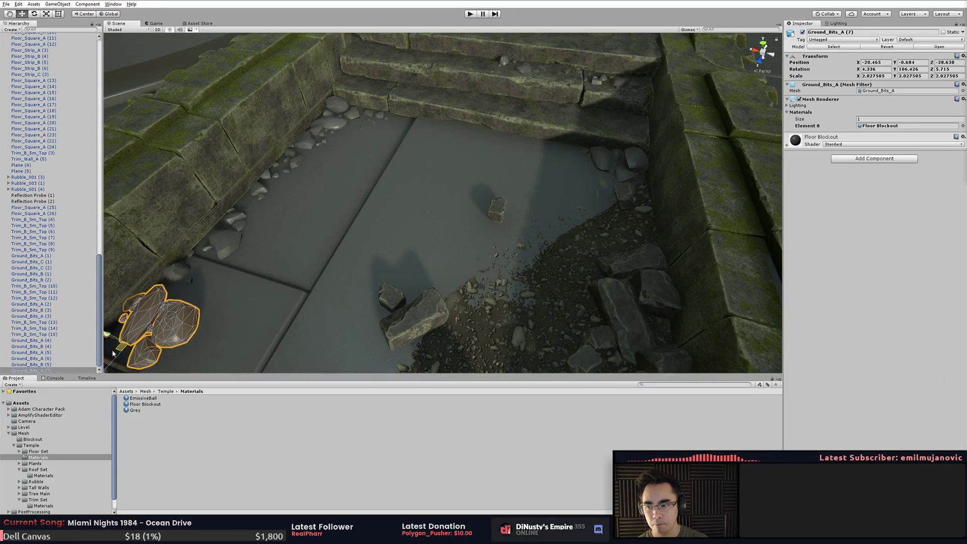
pyautogui.press('f')
pyautogui.moveTo(445, 230); pyautogui.dragTo(583, 136)
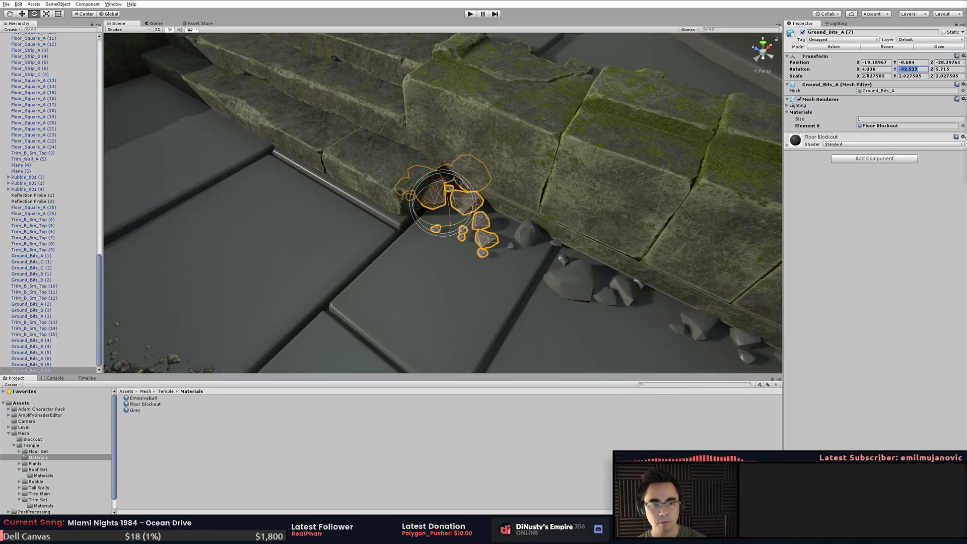
# - Zero the rock copy's X and Z rotation, turn it to about -85 in Y, and tuck it into the wall corner
pyautogui.write('0')
pyautogui.press('Tab')
pyautogui.write('0')
pyautogui.press('Tab')
pyautogui.write('0')
pyautogui.moveTo(526, 151)
pyautogui.keyDown('alt'); pyautogui.mouseDown()
pyautogui.moveTo(549, 164)
pyautogui.moveTo(534, 168)
pyautogui.mouseUp(); pyautogui.keyUp('alt')
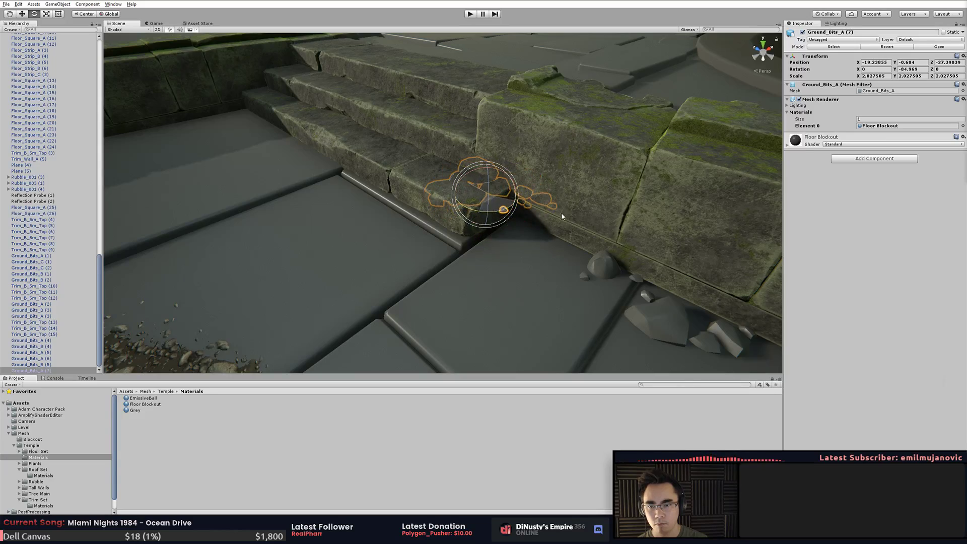
pyautogui.keyDown('alt'); pyautogui.moveTo(562, 216); pyautogui.dragTo(512, 240); pyautogui.keyUp('alt')
pyautogui.keyDown('alt'); pyautogui.moveTo(530, 267); pyautogui.dragTo(645, 322); pyautogui.keyUp('alt')
# - Review the rock clusters across the sunken floors for another reusable piece
pyautogui.click(645, 321)
pyautogui.moveTo(645, 322); pyautogui.dragTo(485, 265, button='middle')
pyautogui.scroll(-5, 380, 270)
pyautogui.scroll(-3, 379, 270)
pyautogui.keyDown('alt'); pyautogui.moveTo(380, 270); pyautogui.dragTo(486, 330); pyautogui.keyUp('alt')
pyautogui.scroll(4, 529, 323)
pyautogui.moveTo(536, 322); pyautogui.dragTo(544, 248, button='middle')
pyautogui.keyDown('alt'); pyautogui.moveTo(544, 249); pyautogui.dragTo(569, 229); pyautogui.keyUp('alt')
pyautogui.moveTo(570, 229); pyautogui.dragTo(667, 145, button='middle')
pyautogui.moveTo(432, 181)
pyautogui.mouseDown(button='middle')
pyautogui.moveTo(559, 162)
pyautogui.moveTo(600, 304)
pyautogui.moveTo(625, 342)
pyautogui.mouseUp(button='middle')
pyautogui.keyDown('alt'); pyautogui.moveTo(625, 343); pyautogui.dragTo(493, 266, button='right'); pyautogui.keyUp('alt')
pyautogui.keyDown('alt'); pyautogui.moveTo(552, 277); pyautogui.dragTo(498, 282, button='right'); pyautogui.keyUp('alt')
pyautogui.moveTo(499, 282); pyautogui.dragTo(531, 372, button='middle')
# - Duplicate a Ground_Bits_C pebble cluster and move the copy onto the sunken floor by the copied stairs
pyautogui.click(471, 107)
pyautogui.keyDown('alt'); pyautogui.moveTo(626, 285); pyautogui.dragTo(612, 302); pyautogui.keyUp('alt')
pyautogui.moveTo(612, 302); pyautogui.dragTo(529, 158, button='middle')
pyautogui.hotkey('ctrl', 'd')
pyautogui.moveTo(363, 55); pyautogui.dragTo(546, 291)
pyautogui.press('f')
# - Fine-tune the Ground_Bits_C copy's position beside the row of rocks at the border wall
pyautogui.moveTo(443, 197)
pyautogui.mouseDown()
pyautogui.moveTo(450, 208)
pyautogui.moveTo(451, 200)
pyautogui.mouseUp()
pyautogui.keyDown('alt'); pyautogui.moveTo(509, 234); pyautogui.dragTo(432, 266); pyautogui.keyUp('alt')
pyautogui.scroll(-3, 479, 202)
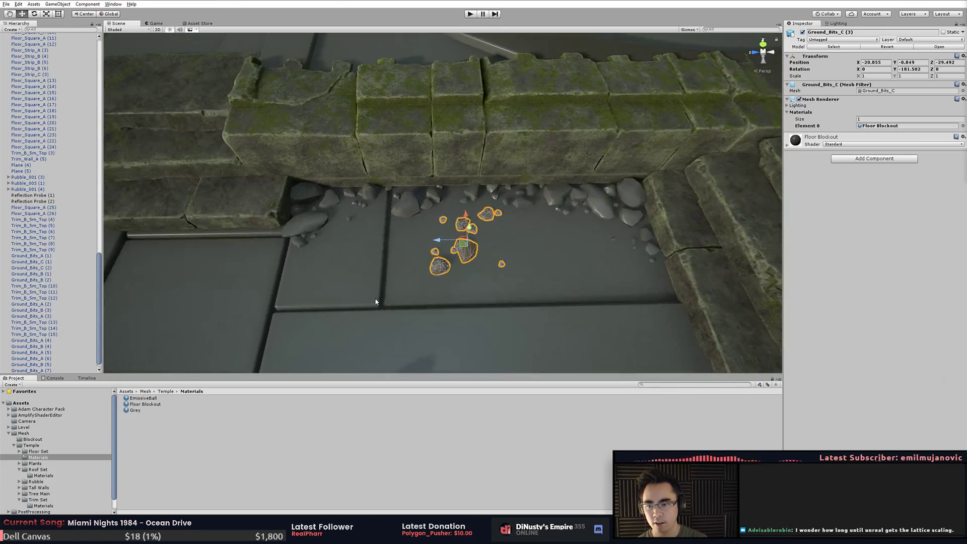
pyautogui.click(296, 252)
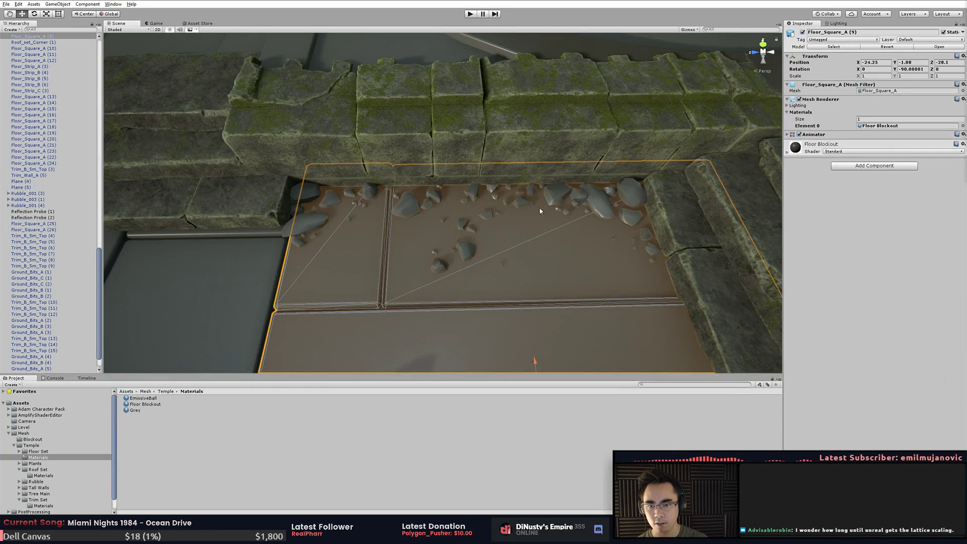
pyautogui.click(469, 255)
pyautogui.moveTo(459, 245); pyautogui.dragTo(483, 246)
pyautogui.click(556, 266)
# - Review the newly dressed sunken floor and stairs from several angles
pyautogui.keyDown('alt'); pyautogui.moveTo(556, 266); pyautogui.dragTo(609, 298); pyautogui.keyUp('alt')
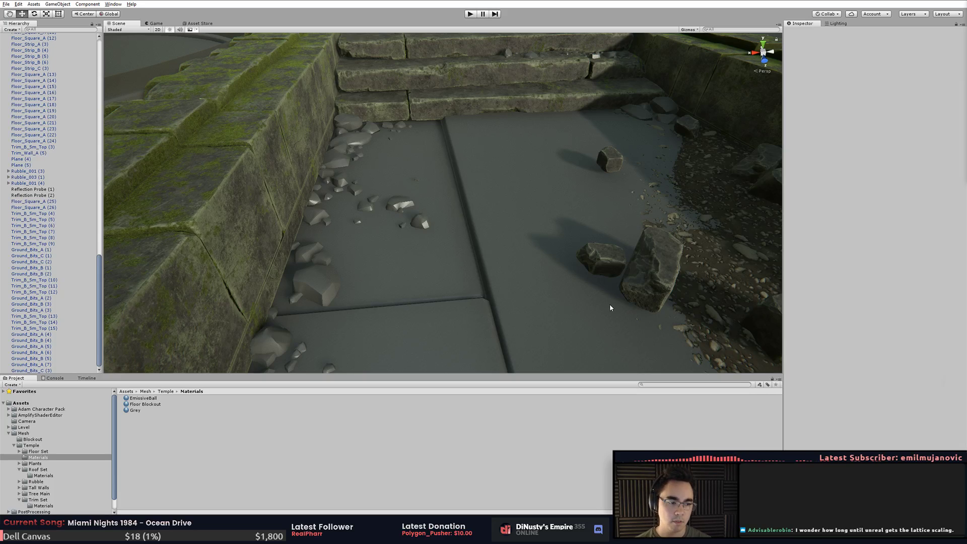
pyautogui.keyDown('alt'); pyautogui.moveTo(546, 278); pyautogui.dragTo(471, 287); pyautogui.keyUp('alt')
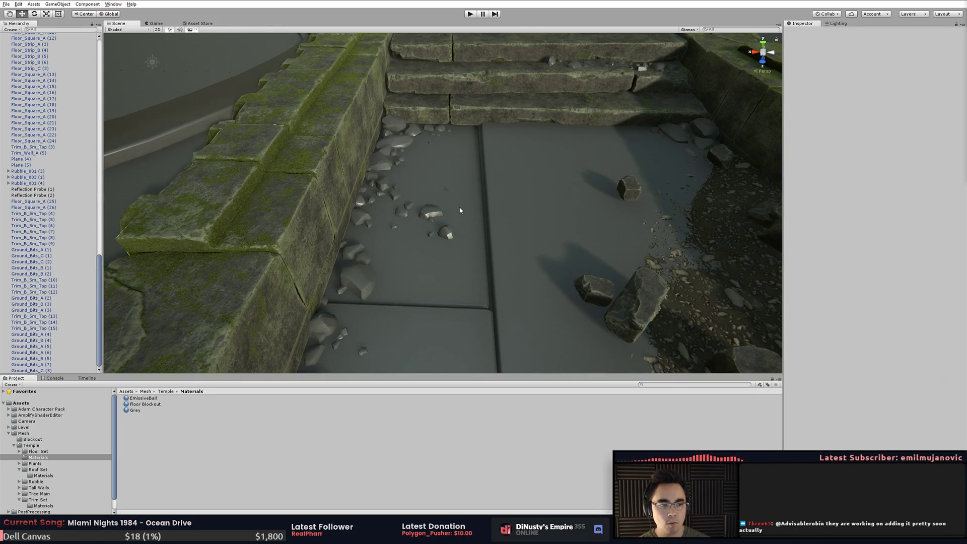
pyautogui.keyDown('alt'); pyautogui.moveTo(497, 191); pyautogui.dragTo(283, 240, button='right'); pyautogui.keyUp('alt')
pyautogui.keyDown('alt'); pyautogui.moveTo(544, 247); pyautogui.dragTo(368, 264); pyautogui.keyUp('alt')
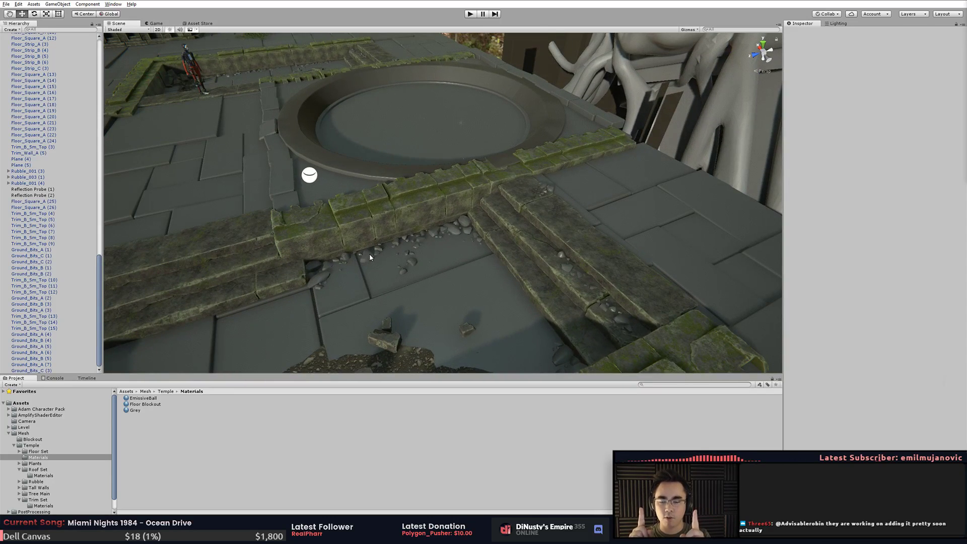
pyautogui.moveTo(414, 222); pyautogui.dragTo(388, 106, button='right')
# - Examine the raised wall's modular pieces, including the Trim_A_Corner and Trim_C_Corner sections
pyautogui.click(388, 107)
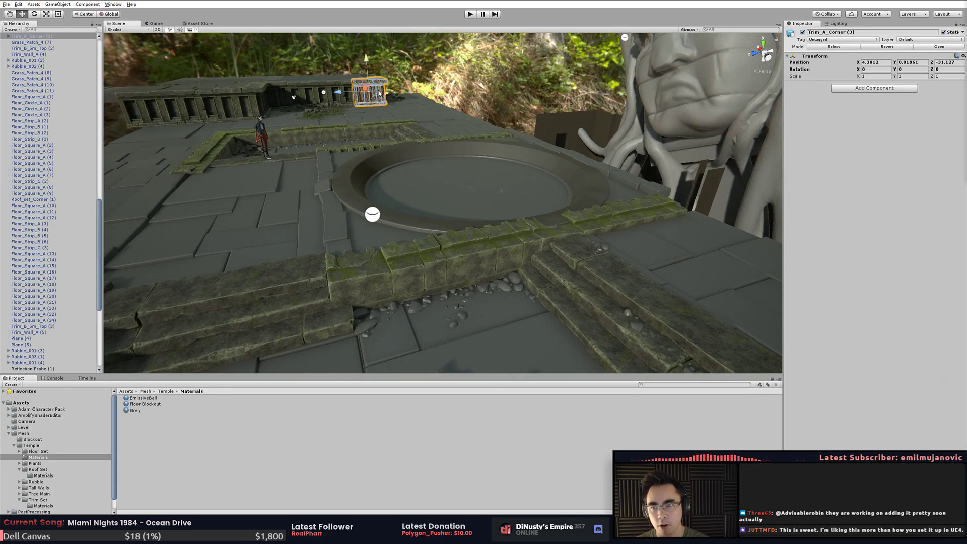
pyautogui.press('f')
pyautogui.click(590, 131)
pyautogui.keyDown('alt'); pyautogui.moveTo(590, 130); pyautogui.dragTo(492, 208); pyautogui.keyUp('alt')
pyautogui.keyDown('alt'); pyautogui.moveTo(434, 178); pyautogui.dragTo(567, 256); pyautogui.keyUp('alt')
pyautogui.scroll(-4, 438, 249)
pyautogui.keyDown('alt'); pyautogui.moveTo(439, 248); pyautogui.dragTo(470, 287); pyautogui.keyUp('alt')
pyautogui.click(450, 195)
pyautogui.click(370, 237)
pyautogui.keyDown('alt'); pyautogui.moveTo(369, 237); pyautogui.dragTo(483, 255, button='middle'); pyautogui.keyUp('alt')
pyautogui.keyDown('alt'); pyautogui.moveTo(484, 255); pyautogui.dragTo(481, 172); pyautogui.keyUp('alt')
pyautogui.click(469, 229)
pyautogui.keyDown('alt'); pyautogui.moveTo(469, 229); pyautogui.dragTo(373, 222); pyautogui.keyUp('alt')
pyautogui.click(483, 98)
pyautogui.click(473, 183)
pyautogui.click(298, 222)
pyautogui.keyDown('alt'); pyautogui.moveTo(298, 222); pyautogui.dragTo(418, 205); pyautogui.keyUp('alt')
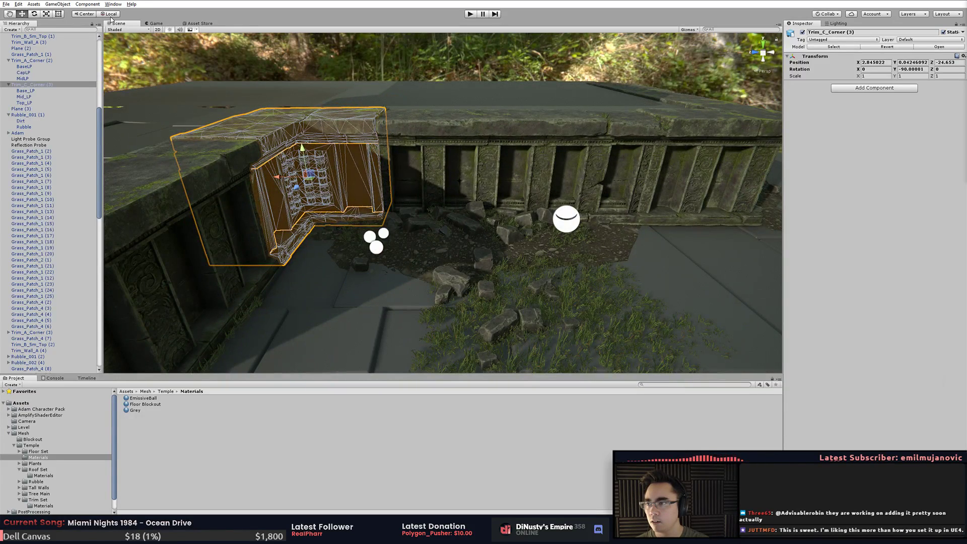
# - Switch the transform handle to pivot mode and check the pivot of the Trim_Wall_A section
pyautogui.click(85, 14)
pyautogui.keyDown('alt'); pyautogui.moveTo(456, 169); pyautogui.dragTo(383, 191); pyautogui.keyUp('alt')
pyautogui.click(570, 170)
pyautogui.moveTo(574, 173); pyautogui.dragTo(428, 159, button='middle')
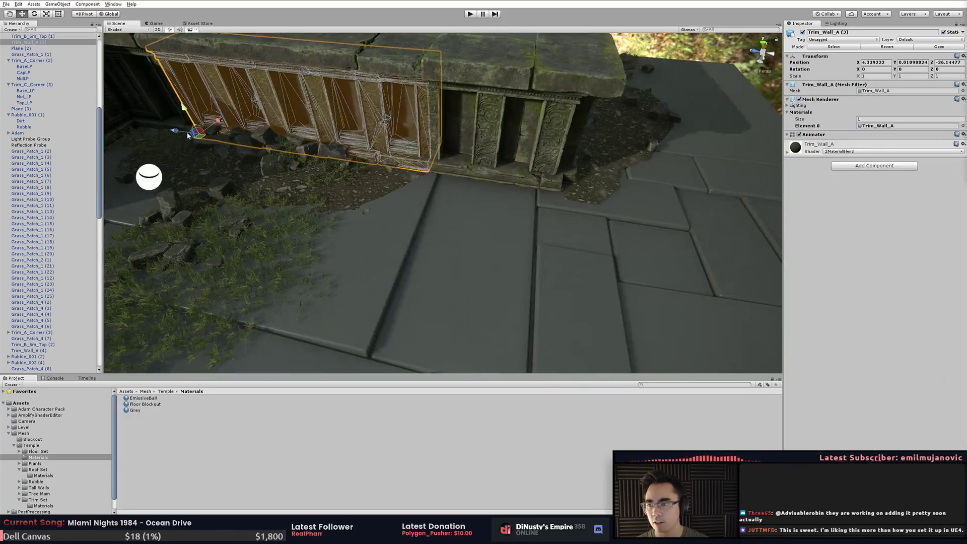
pyautogui.click(491, 162)
pyautogui.keyDown('alt'); pyautogui.moveTo(491, 162); pyautogui.dragTo(607, 136); pyautogui.keyUp('alt')
# - Inspect the pivots and joins of the raised wall's trim pieces around the Trim_A_Corner section
pyautogui.click(600, 148)
pyautogui.click(398, 198)
pyautogui.click(246, 139)
pyautogui.keyDown('alt'); pyautogui.moveTo(242, 136); pyautogui.dragTo(271, 158); pyautogui.keyUp('alt')
pyautogui.click(447, 181)
pyautogui.moveTo(447, 181)
pyautogui.keyDown('alt'); pyautogui.mouseDown()
pyautogui.moveTo(499, 156)
pyautogui.moveTo(459, 186)
pyautogui.mouseUp(); pyautogui.keyUp('alt')
pyautogui.moveTo(531, 185); pyautogui.dragTo(445, 198, button='middle')
pyautogui.keyDown('alt'); pyautogui.moveTo(444, 198); pyautogui.dragTo(422, 204); pyautogui.keyUp('alt')
pyautogui.click(424, 205)
pyautogui.keyDown('alt'); pyautogui.moveTo(533, 223); pyautogui.dragTo(511, 185); pyautogui.keyUp('alt')
pyautogui.keyDown('alt'); pyautogui.moveTo(585, 222); pyautogui.dragTo(542, 244); pyautogui.keyUp('alt')
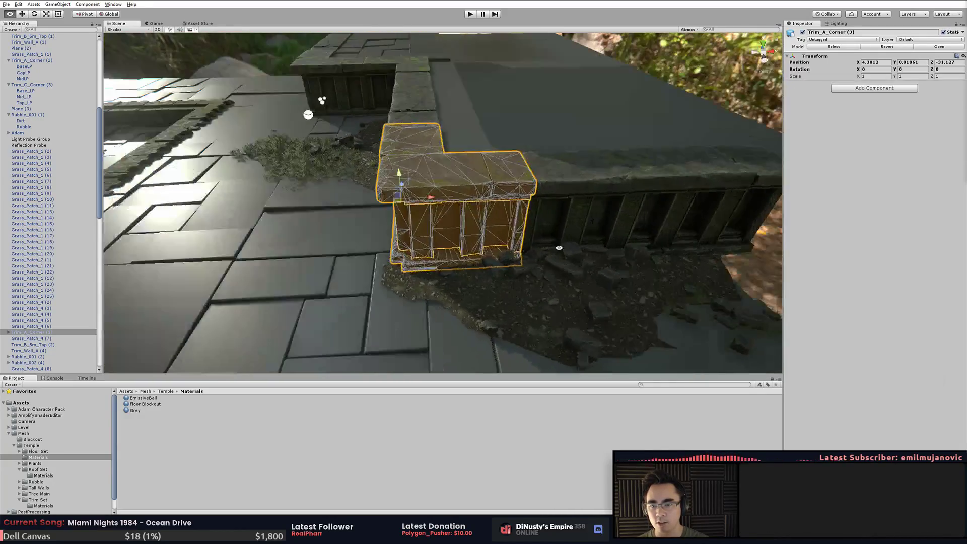
# - Examine the modular pieces around the raised wall and the adjoining Floor_Square_A floor tile
pyautogui.moveTo(606, 267); pyautogui.dragTo(477, 209, button='middle')
pyautogui.click(477, 210)
pyautogui.keyDown('alt'); pyautogui.moveTo(323, 203); pyautogui.dragTo(423, 259); pyautogui.keyUp('alt')
pyautogui.moveTo(423, 259); pyautogui.dragTo(604, 241, button='middle')
pyautogui.keyDown('alt'); pyautogui.moveTo(474, 222); pyautogui.dragTo(453, 211); pyautogui.keyUp('alt')
pyautogui.click(443, 212)
pyautogui.moveTo(443, 217); pyautogui.dragTo(511, 217, button='middle')
pyautogui.keyDown('alt'); pyautogui.moveTo(511, 217); pyautogui.dragTo(371, 198); pyautogui.keyUp('alt')
pyautogui.keyDown('alt'); pyautogui.moveTo(453, 130); pyautogui.dragTo(304, 218); pyautogui.keyUp('alt')
pyautogui.click(338, 174)
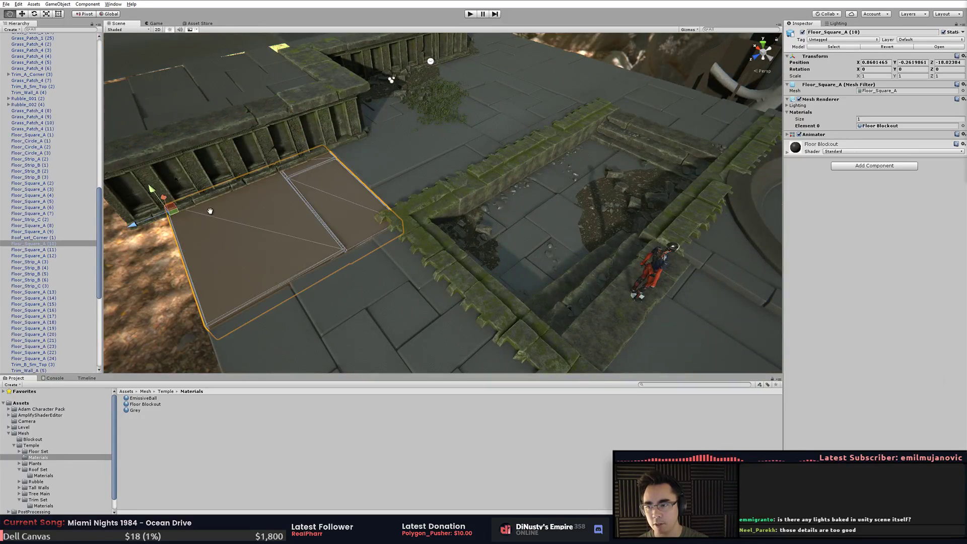
# - Try moving the Floor_Square_A tile beside the raised wall, and undo the moves
pyautogui.moveTo(208, 211); pyautogui.dragTo(370, 200, button='middle')
pyautogui.moveTo(276, 214); pyautogui.dragTo(249, 228)
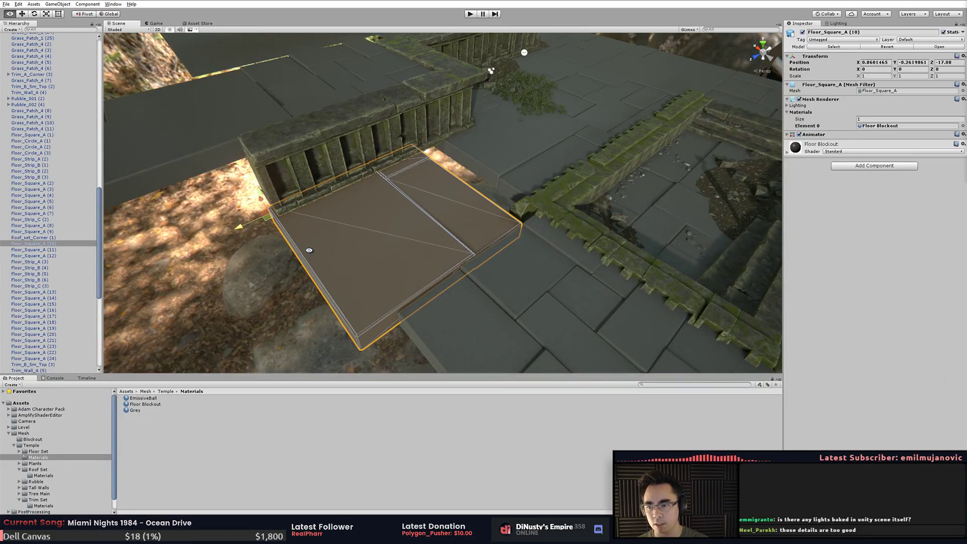
pyautogui.keyDown('alt'); pyautogui.moveTo(310, 251); pyautogui.dragTo(258, 231); pyautogui.keyUp('alt')
pyautogui.moveTo(274, 179); pyautogui.dragTo(280, 179)
pyautogui.keyDown('alt'); pyautogui.moveTo(257, 246); pyautogui.dragTo(251, 237); pyautogui.keyUp('alt')
pyautogui.hotkey('ctrl', 'z')
pyautogui.hotkey('ctrl', 'z')
pyautogui.hotkey('ctrl', 'z')
# - Examine the temple platform's layout around the circular basin, the sunken floors and the raised wall
pyautogui.moveTo(312, 237)
pyautogui.keyDown('alt'); pyautogui.mouseDown()
pyautogui.moveTo(262, 211)
pyautogui.moveTo(322, 252)
pyautogui.mouseUp(); pyautogui.keyUp('alt')
pyautogui.moveTo(322, 252); pyautogui.dragTo(371, 194, button='middle')
pyautogui.scroll(-5, 371, 194)
pyautogui.keyDown('alt'); pyautogui.moveTo(375, 194); pyautogui.dragTo(335, 196); pyautogui.keyUp('alt')
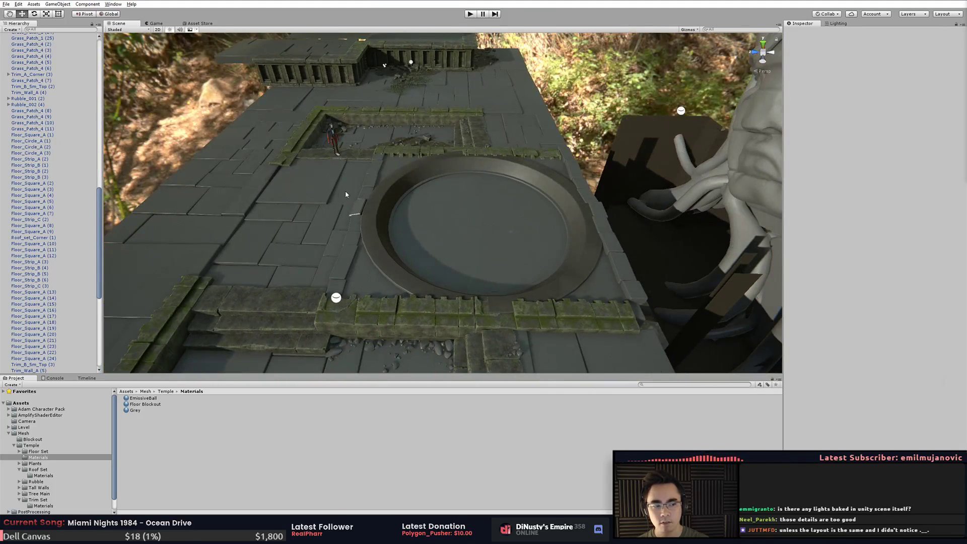
pyautogui.moveTo(513, 175)
pyautogui.keyDown('alt'); pyautogui.mouseDown()
pyautogui.moveTo(528, 205)
pyautogui.moveTo(512, 172)
pyautogui.moveTo(503, 187)
pyautogui.mouseUp(); pyautogui.keyUp('alt')
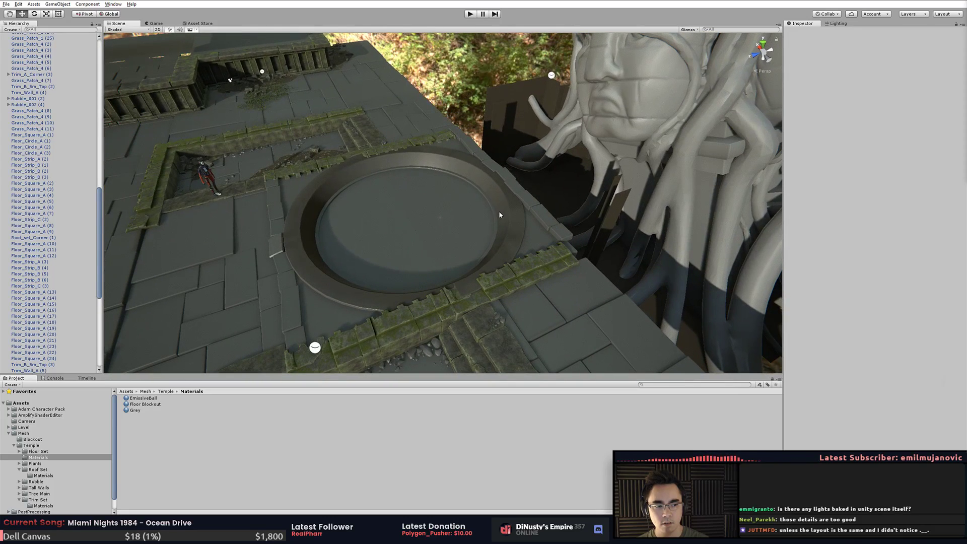
pyautogui.moveTo(499, 211); pyautogui.dragTo(498, 220, button='middle')
pyautogui.keyDown('alt'); pyautogui.moveTo(498, 221); pyautogui.dragTo(565, 194); pyautogui.keyUp('alt')
pyautogui.moveTo(565, 194); pyautogui.dragTo(632, 224, button='middle')
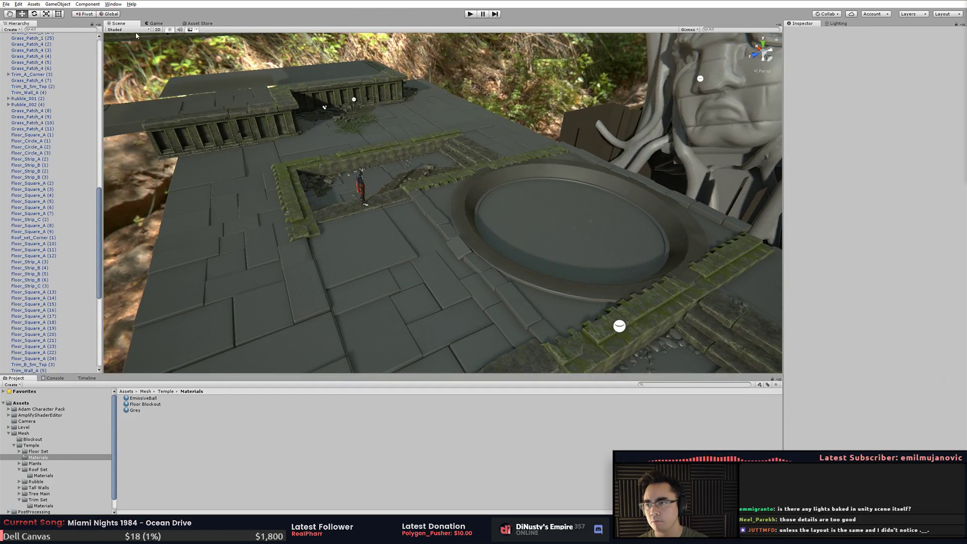
# - Switch the scene view to the Indirect lighting display and inspect the sunken floors, borders and circular basin
pyautogui.click(135, 30)
pyautogui.click(170, 171)
pyautogui.moveTo(618, 323)
pyautogui.keyDown('alt'); pyautogui.mouseDown()
pyautogui.moveTo(676, 255)
pyautogui.moveTo(579, 270)
pyautogui.moveTo(419, 188)
pyautogui.mouseUp(); pyautogui.keyUp('alt')
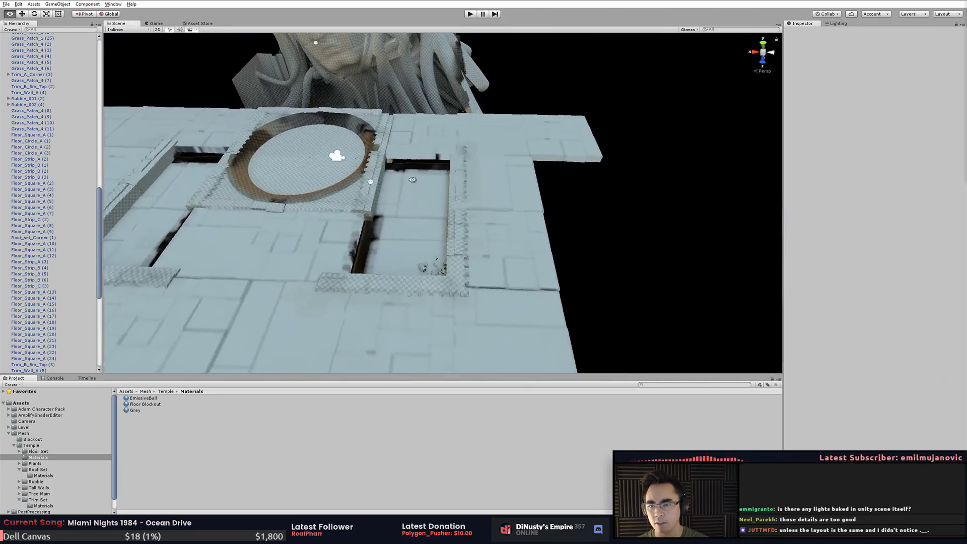
pyautogui.scroll(5, 423, 167)
pyautogui.keyDown('alt'); pyautogui.moveTo(428, 130); pyautogui.dragTo(446, 207); pyautogui.keyUp('alt')
pyautogui.scroll(5, 436, 199)
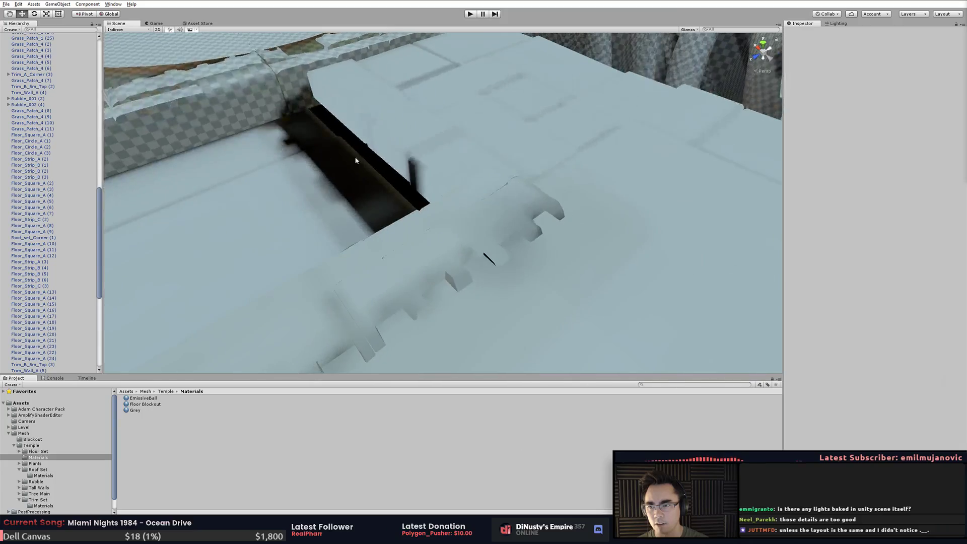
pyautogui.keyDown('alt'); pyautogui.moveTo(342, 155); pyautogui.dragTo(474, 186, button='middle'); pyautogui.keyUp('alt')
pyautogui.keyDown('alt'); pyautogui.moveTo(474, 186); pyautogui.dragTo(306, 177); pyautogui.keyUp('alt')
pyautogui.keyDown('alt'); pyautogui.moveTo(306, 177); pyautogui.dragTo(461, 210, button='middle'); pyautogui.keyUp('alt')
pyautogui.keyDown('alt'); pyautogui.moveTo(461, 209); pyautogui.dragTo(398, 206, button='right'); pyautogui.keyUp('alt')
pyautogui.keyDown('alt'); pyautogui.moveTo(398, 206); pyautogui.dragTo(463, 229); pyautogui.keyUp('alt')
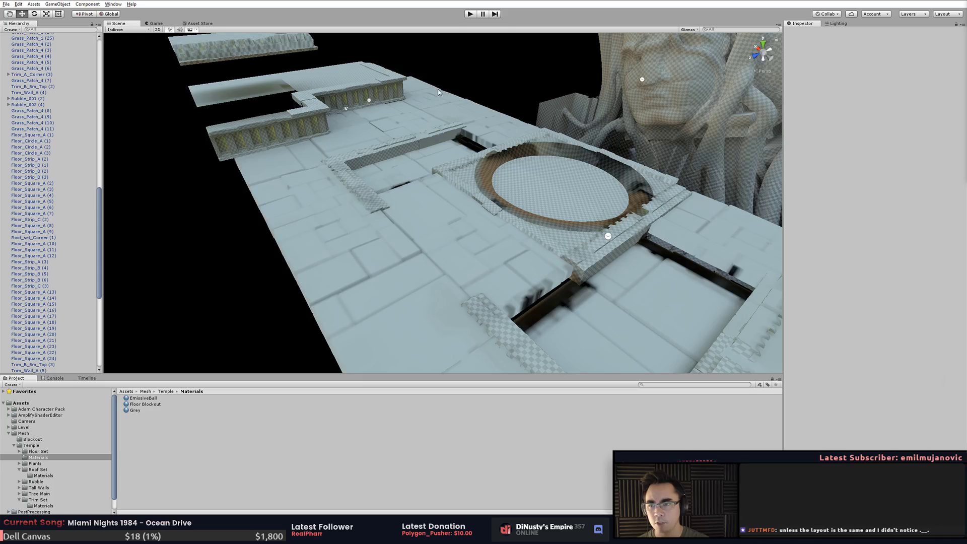
pyautogui.keyDown('alt'); pyautogui.moveTo(347, 115); pyautogui.dragTo(356, 130, button='middle'); pyautogui.keyUp('alt')
# - Return the scene view to Shaded and examine the sunken floor's stairs, rubble and mossy border up close
pyautogui.click(126, 30)
pyautogui.click(124, 43)
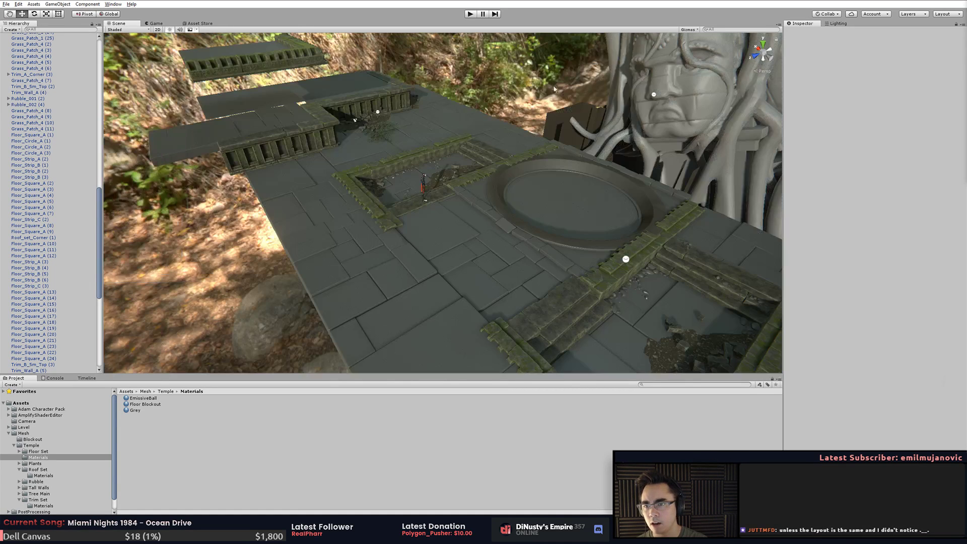
pyautogui.keyDown('alt'); pyautogui.moveTo(483, 133); pyautogui.dragTo(390, 94, button='middle'); pyautogui.keyUp('alt')
pyautogui.click(319, 100)
pyautogui.click(463, 119)
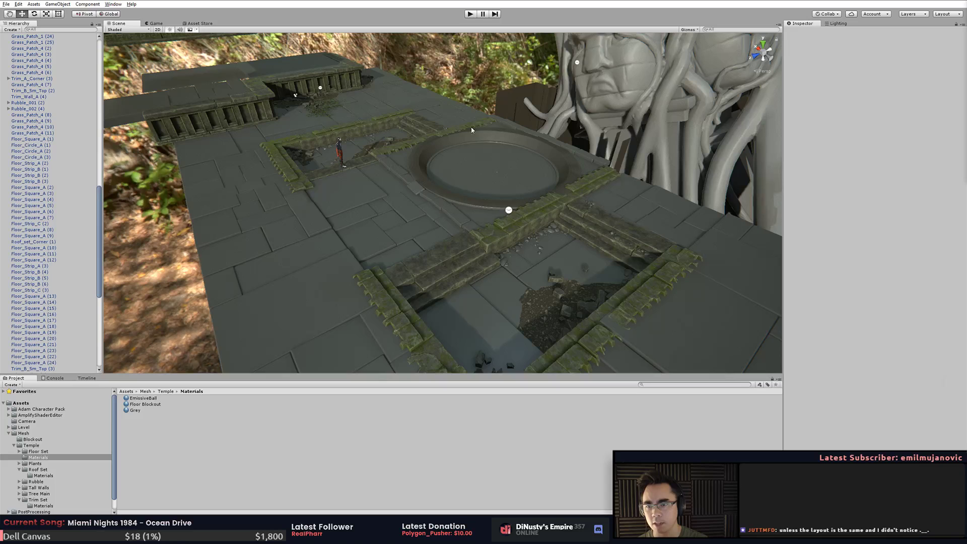
pyautogui.click(505, 167)
pyautogui.keyDown('alt'); pyautogui.moveTo(562, 165); pyautogui.dragTo(467, 98); pyautogui.keyUp('alt')
pyautogui.click(542, 198)
pyautogui.click(467, 97)
pyautogui.keyDown('alt'); pyautogui.moveTo(580, 135); pyautogui.dragTo(412, 233); pyautogui.keyUp('alt')
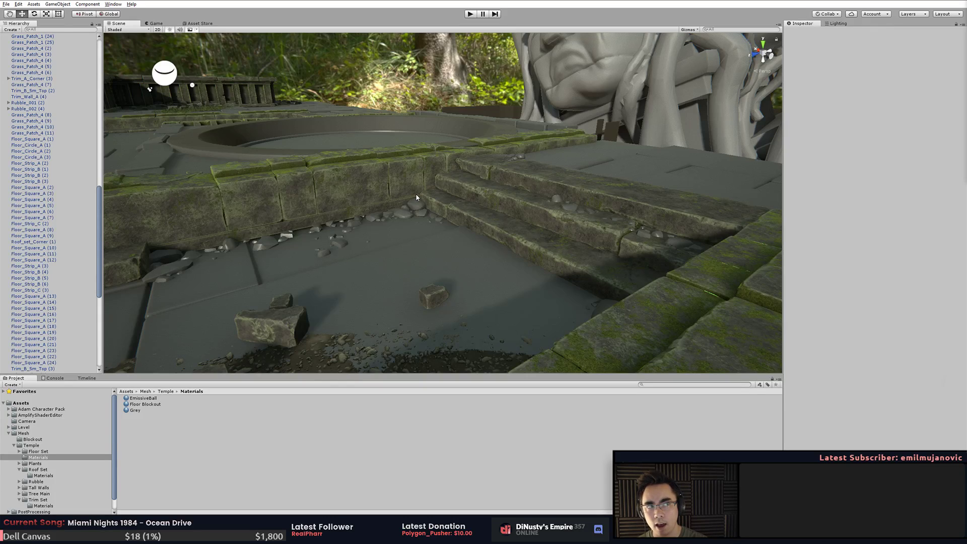
# - Check the lighting object maps of the sunken floor's steps and border wall, and open the scene lighting settings
pyautogui.click(836, 23)
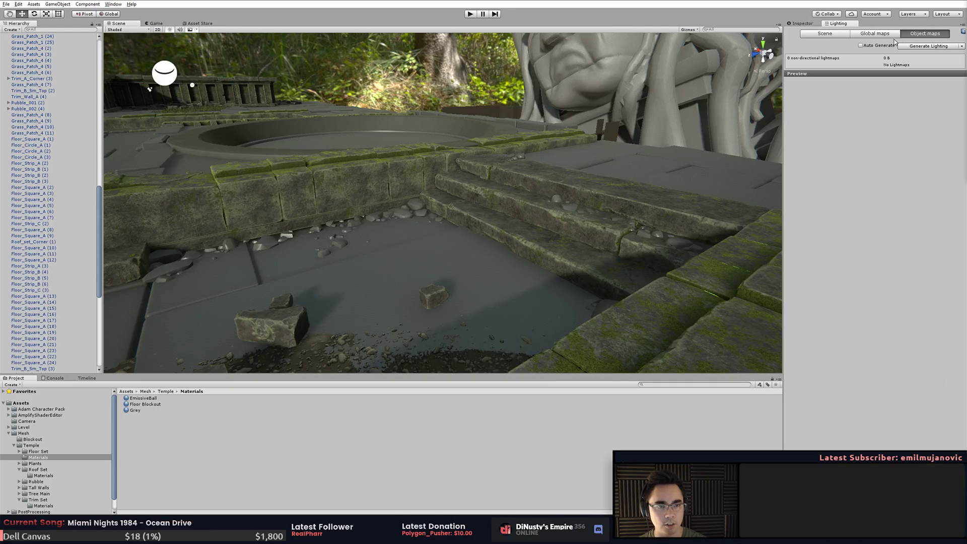
pyautogui.click(564, 231)
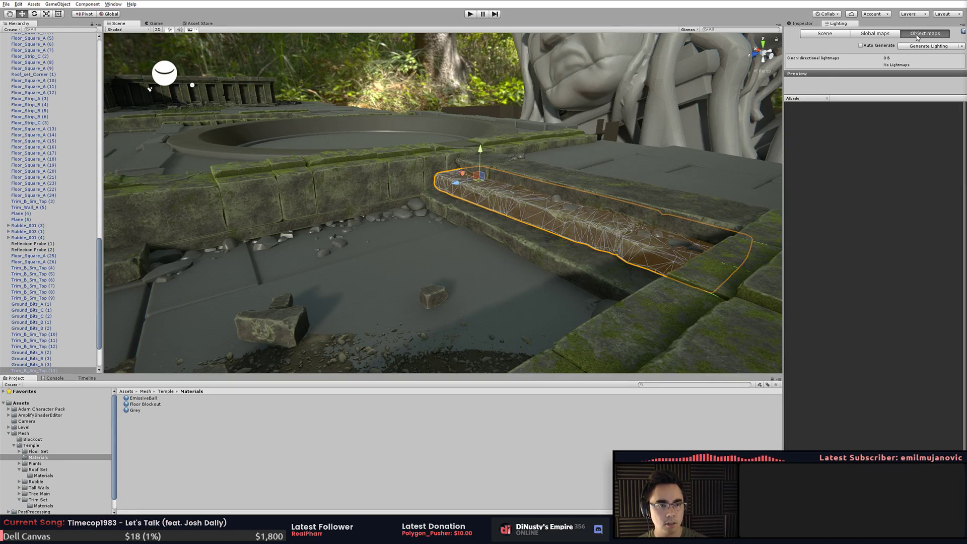
pyautogui.click(661, 258)
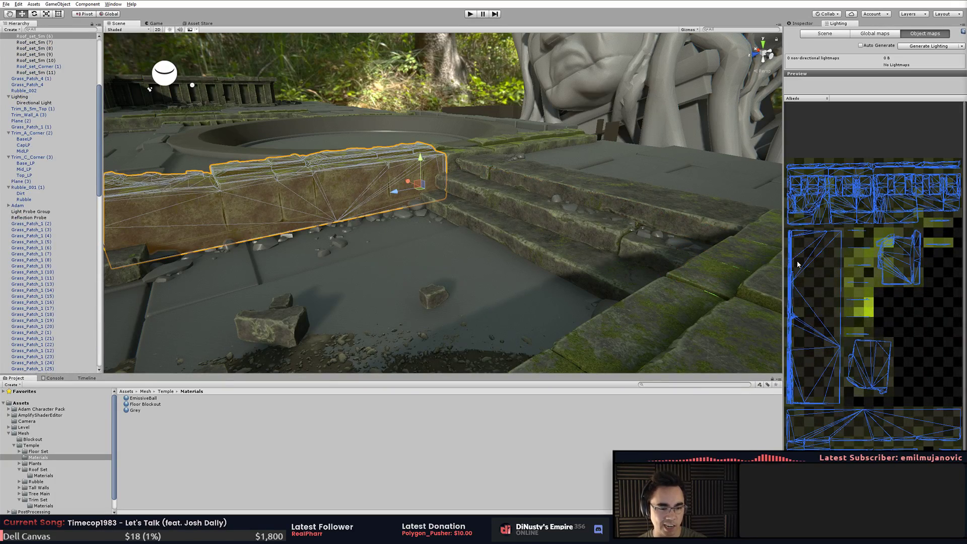
pyautogui.click(456, 111)
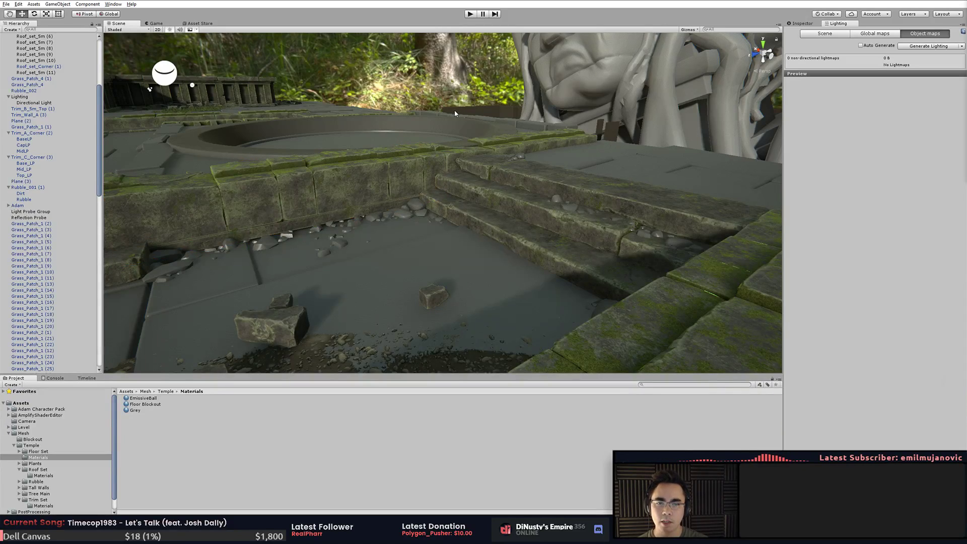
pyautogui.click(830, 34)
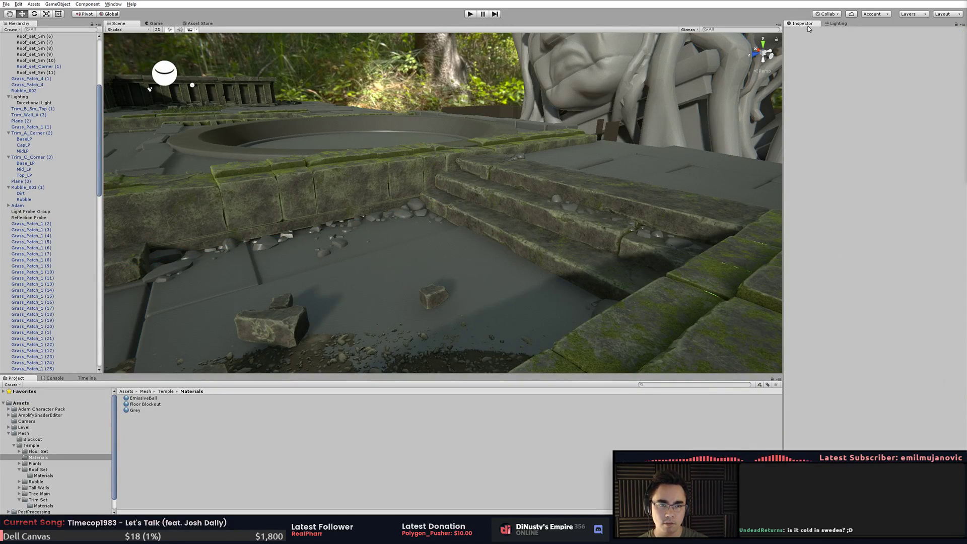
# - Examine the square floor tiles at the platform's edge between the raised wall and the sunken floor
pyautogui.moveTo(607, 156); pyautogui.dragTo(627, 283, button='right')
pyautogui.keyDown('alt'); pyautogui.moveTo(627, 283); pyautogui.dragTo(626, 268); pyautogui.keyUp('alt')
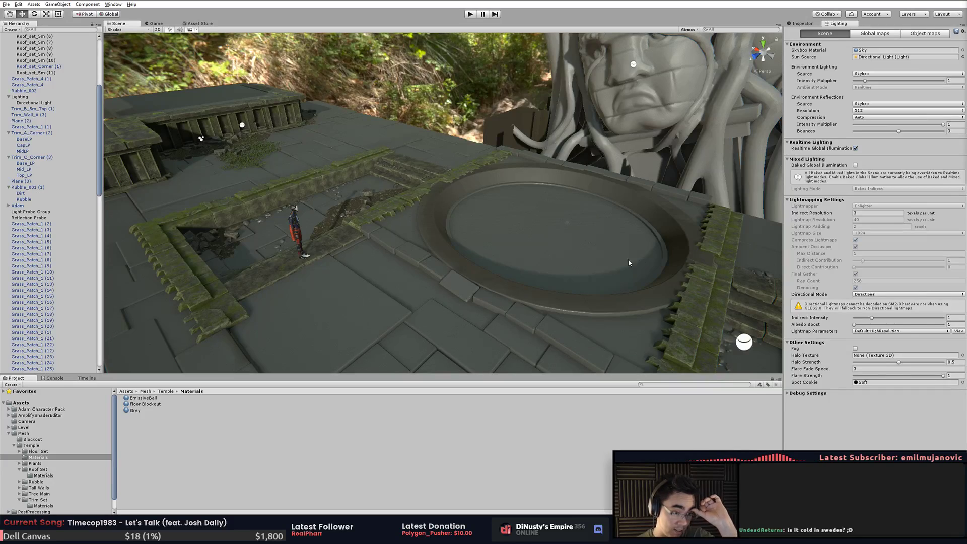
pyautogui.click(407, 128)
pyautogui.press('Delete')
pyautogui.click(355, 114)
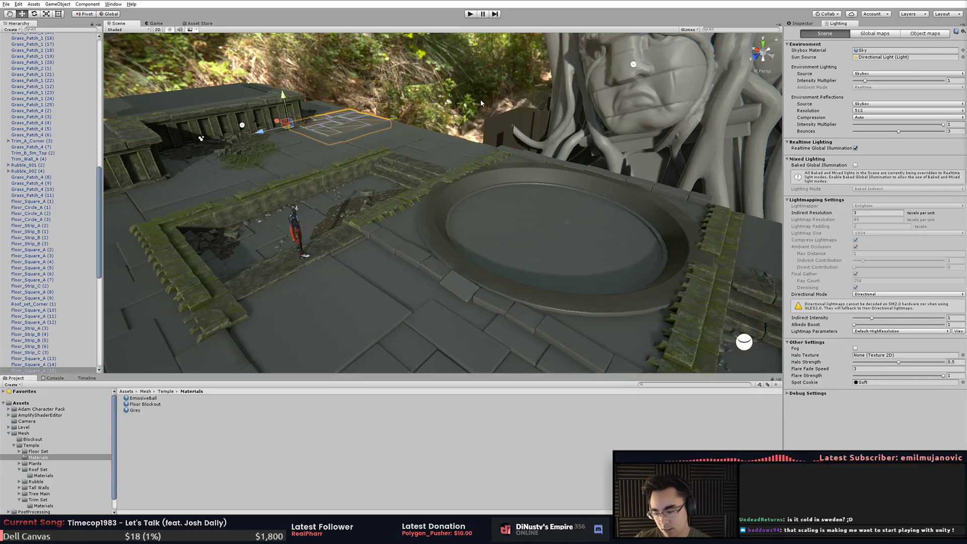
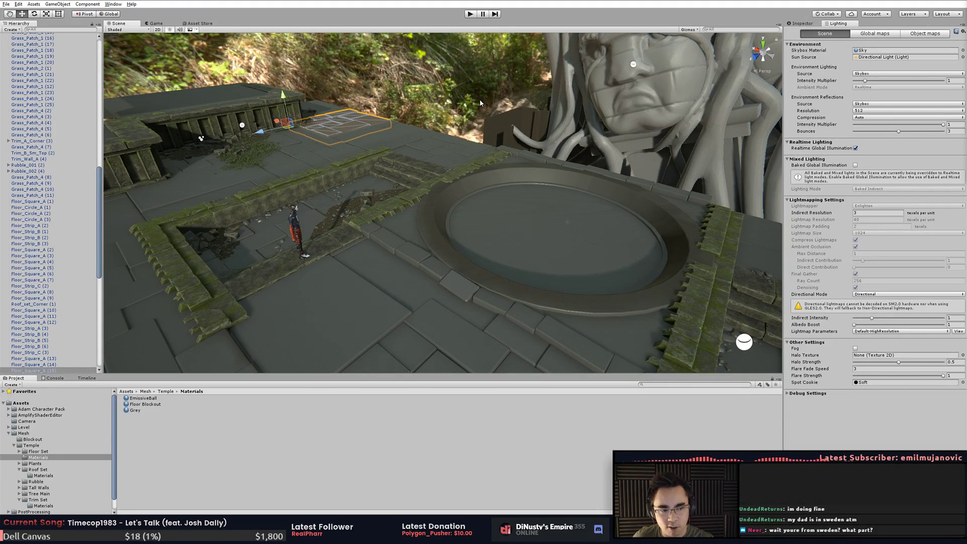
pyautogui.click(369, 159)
pyautogui.click(368, 160)
pyautogui.click(403, 141)
# - Try adjusting the square floor tile beside the mossy border with the Rect tool, and undo the change
pyautogui.moveTo(469, 108); pyautogui.dragTo(460, 127, button='right')
pyautogui.press('w')
pyautogui.click(460, 127)
pyautogui.moveTo(320, 201); pyautogui.dragTo(482, 171, button='middle')
pyautogui.keyDown('alt'); pyautogui.moveTo(482, 171); pyautogui.dragTo(435, 264); pyautogui.keyUp('alt')
pyautogui.moveTo(434, 265); pyautogui.dragTo(431, 281, button='middle')
pyautogui.keyDown('alt'); pyautogui.moveTo(431, 281); pyautogui.dragTo(441, 305); pyautogui.keyUp('alt')
pyautogui.click(453, 259)
pyautogui.press('t')
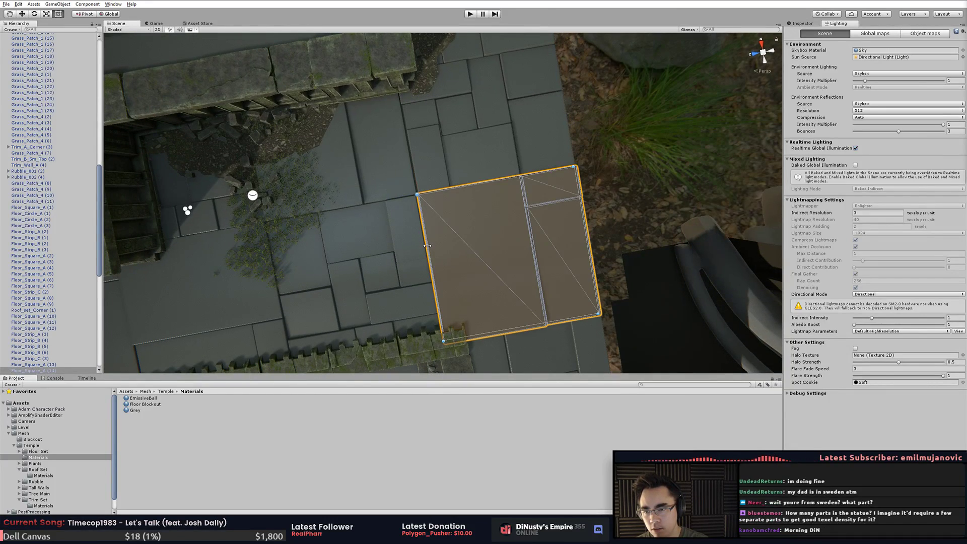
pyautogui.moveTo(428, 247); pyautogui.dragTo(456, 189)
pyautogui.hotkey('ctrl', 'z')
pyautogui.click(671, 171)
# - Examine the edge stones between the circular basin and the statue
pyautogui.moveTo(456, 189); pyautogui.dragTo(429, 166, button='middle')
pyautogui.keyDown('alt'); pyautogui.moveTo(429, 167); pyautogui.dragTo(404, 175); pyautogui.keyUp('alt')
pyautogui.keyDown('alt'); pyautogui.moveTo(403, 175); pyautogui.dragTo(579, 196, button='right'); pyautogui.keyUp('alt')
pyautogui.keyDown('alt'); pyautogui.moveTo(579, 197); pyautogui.dragTo(565, 218); pyautogui.keyUp('alt')
pyautogui.keyDown('alt'); pyautogui.moveTo(565, 218); pyautogui.dragTo(483, 243, button='right'); pyautogui.keyUp('alt')
pyautogui.moveTo(483, 242); pyautogui.dragTo(683, 213, button='middle')
pyautogui.keyDown('alt'); pyautogui.moveTo(682, 213); pyautogui.dragTo(600, 237, button='right'); pyautogui.keyUp('alt')
pyautogui.moveTo(600, 237); pyautogui.dragTo(546, 268, button='middle')
pyautogui.click(491, 195)
pyautogui.keyDown('alt'); pyautogui.moveTo(572, 217); pyautogui.dragTo(537, 192); pyautogui.keyUp('alt')
pyautogui.keyDown('alt'); pyautogui.moveTo(608, 178); pyautogui.dragTo(580, 194); pyautogui.keyUp('alt')
# - Place a duplicate Floor_Strip_B block at the mossy border's end near the statue, and nudge the adjoining Floor_Strip_C section against it
pyautogui.click(451, 197)
pyautogui.press('w')
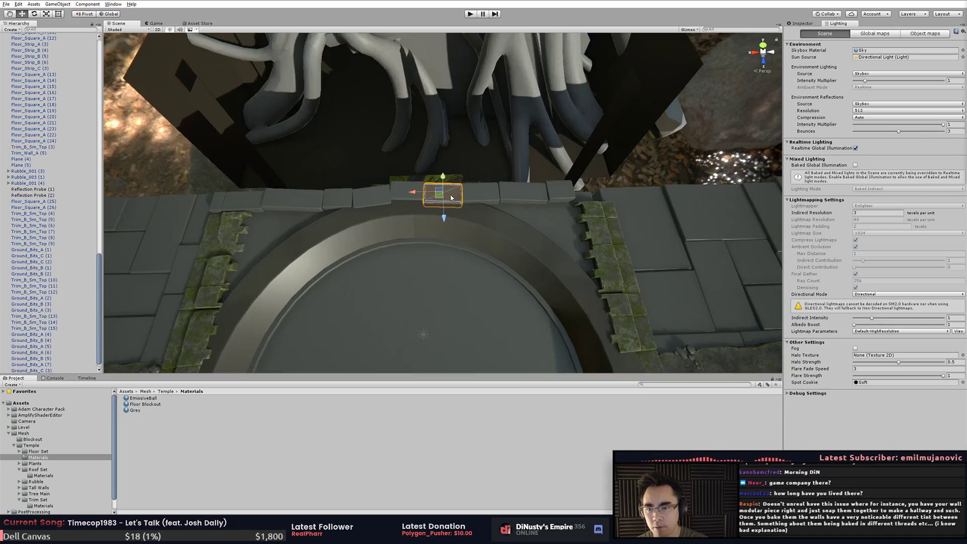
pyautogui.press('f')
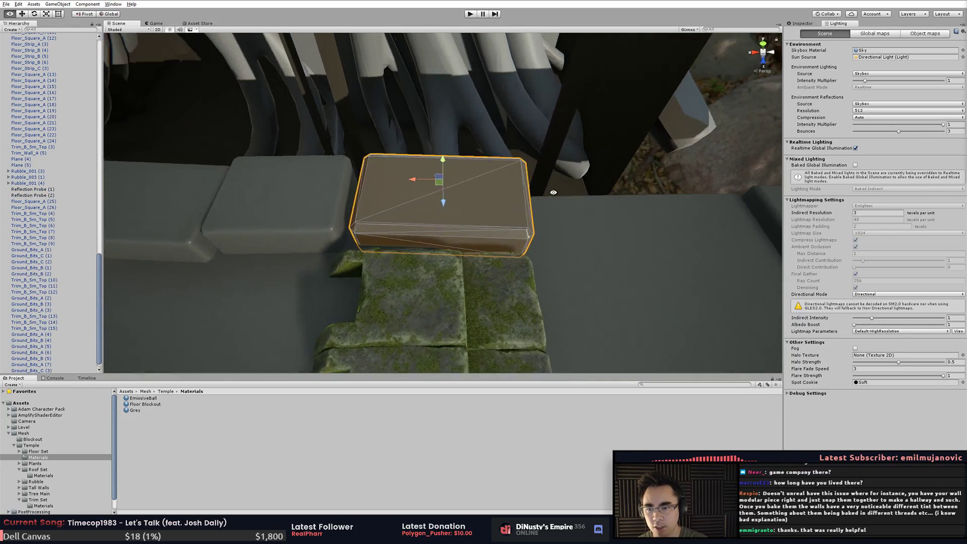
pyautogui.keyDown('alt'); pyautogui.moveTo(446, 201); pyautogui.dragTo(476, 201); pyautogui.keyUp('alt')
pyautogui.moveTo(422, 178); pyautogui.dragTo(443, 283)
pyautogui.click(428, 181)
pyautogui.moveTo(470, 191); pyautogui.dragTo(471, 209)
pyautogui.click(377, 211)
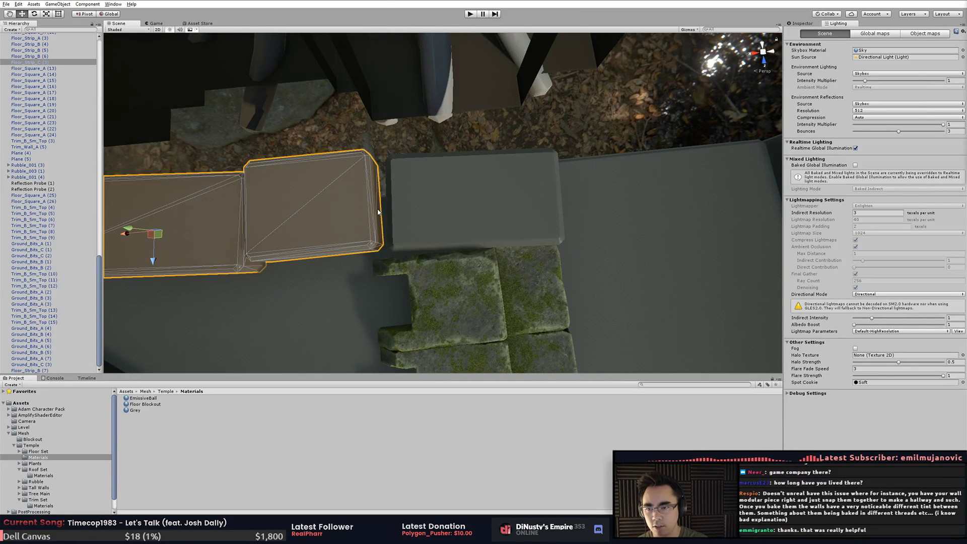
pyautogui.moveTo(381, 205); pyautogui.dragTo(392, 207)
pyautogui.click(436, 98)
# - Examine the floor tiles beyond the sunken floor with the stairs, including the outermost square tile
pyautogui.keyDown('alt'); pyautogui.moveTo(436, 98); pyautogui.dragTo(373, 201); pyautogui.keyUp('alt')
pyautogui.click(539, 83)
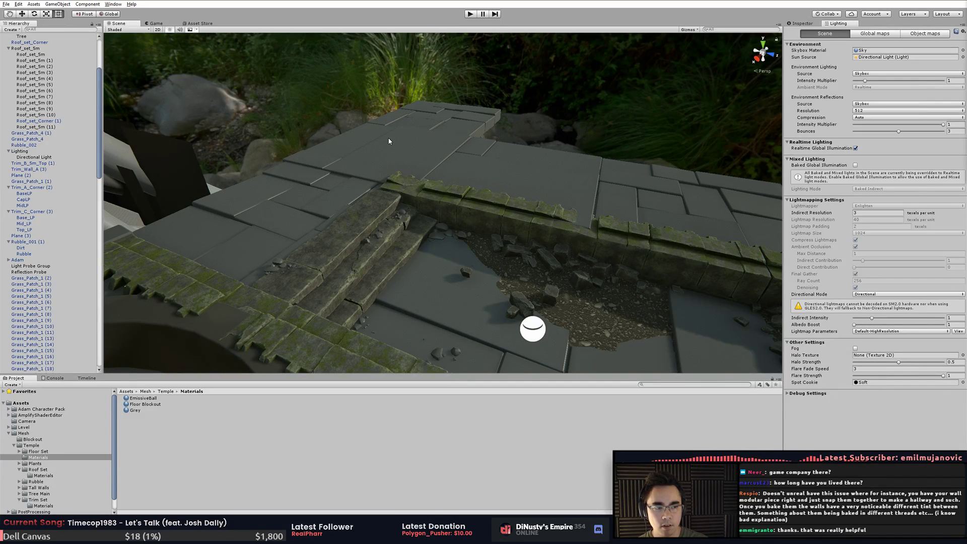
pyautogui.moveTo(426, 160); pyautogui.dragTo(453, 201, button='middle')
pyautogui.keyDown('alt'); pyautogui.moveTo(453, 201); pyautogui.dragTo(507, 199); pyautogui.keyUp('alt')
pyautogui.moveTo(518, 147); pyautogui.dragTo(478, 155, button='middle')
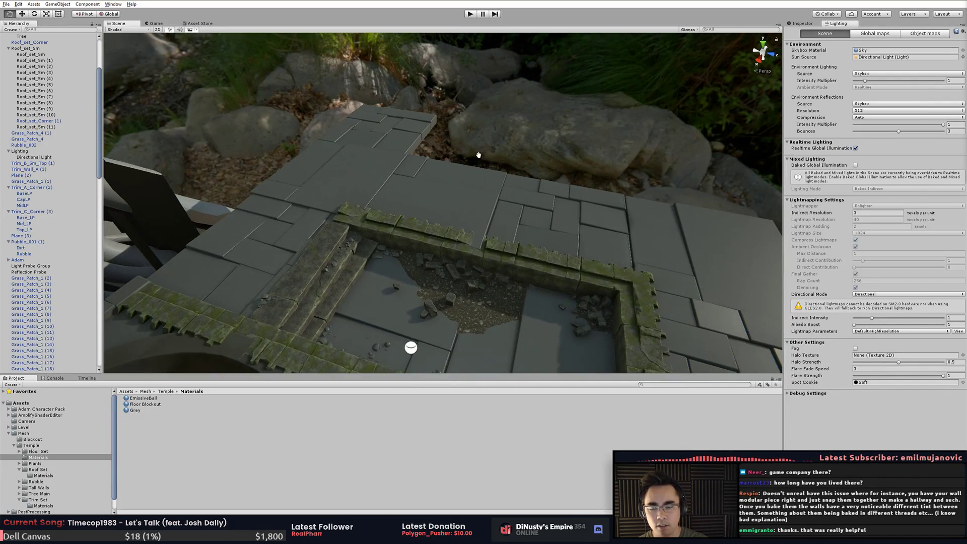
pyautogui.click(402, 138)
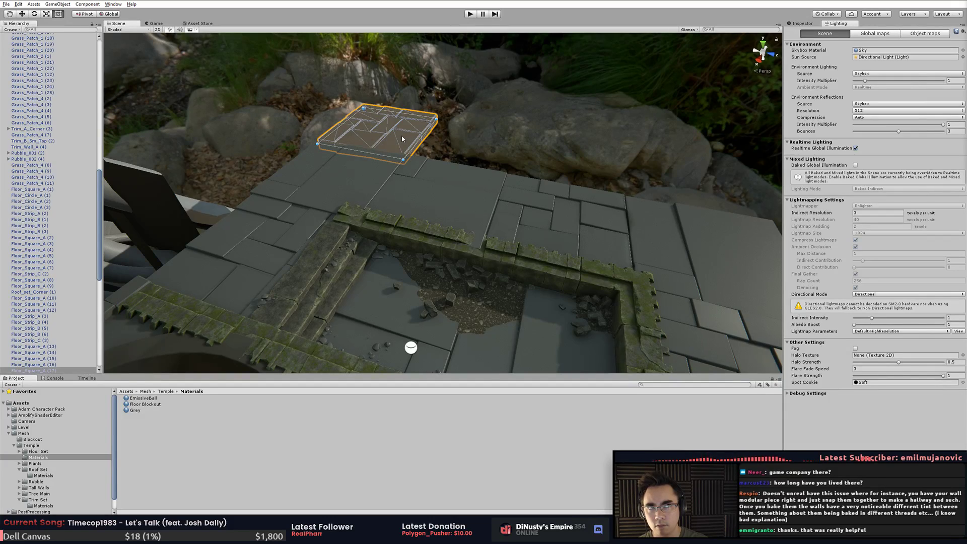
pyautogui.press('f')
pyautogui.keyDown('alt'); pyautogui.moveTo(705, 171); pyautogui.dragTo(300, 210); pyautogui.keyUp('alt')
pyautogui.click(594, 227)
# - Select the raised wall's straight trim sections and corner pieces together
pyautogui.scroll(-5, 300, 210)
pyautogui.keyDown('alt'); pyautogui.moveTo(418, 276); pyautogui.dragTo(603, 246); pyautogui.keyUp('alt')
pyautogui.moveTo(602, 246); pyautogui.dragTo(650, 196, button='middle')
pyautogui.keyDown('alt'); pyautogui.moveTo(650, 196); pyautogui.dragTo(505, 212); pyautogui.keyUp('alt')
pyautogui.moveTo(506, 211); pyautogui.dragTo(549, 175, button='middle')
pyautogui.keyDown('alt'); pyautogui.moveTo(549, 175); pyautogui.dragTo(479, 212); pyautogui.keyUp('alt')
pyautogui.click(376, 146)
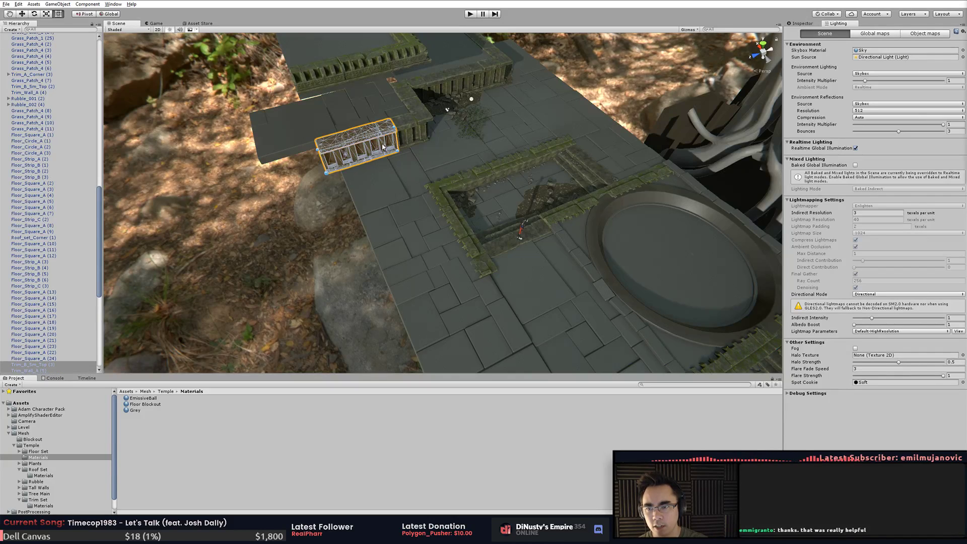
pyautogui.keyDown('alt'); pyautogui.moveTo(510, 87); pyautogui.dragTo(409, 107); pyautogui.keyUp('alt')
pyautogui.keyDown('shift'); pyautogui.click(413, 124); pyautogui.keyUp('shift')
pyautogui.click(416, 103)
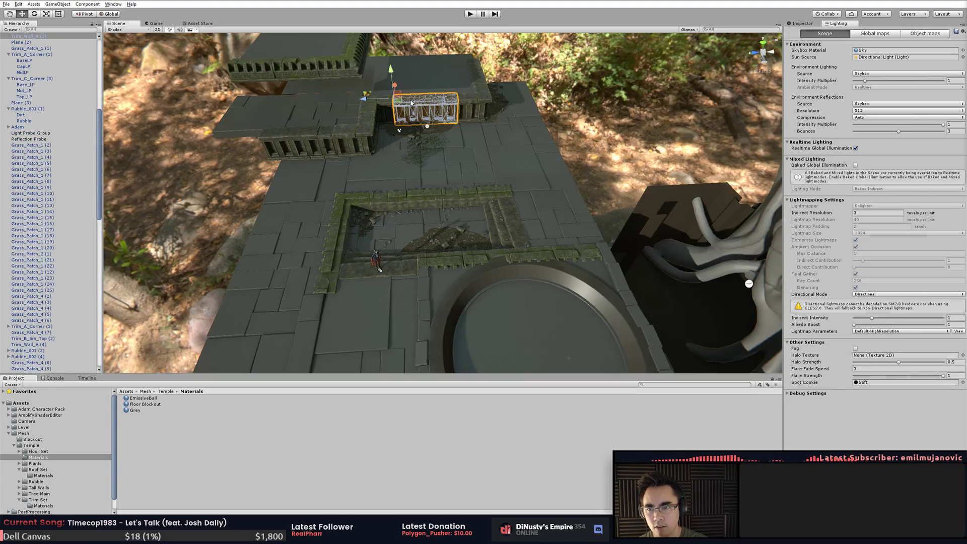
pyautogui.keyDown('shift'); pyautogui.click(306, 141); pyautogui.keyUp('shift')
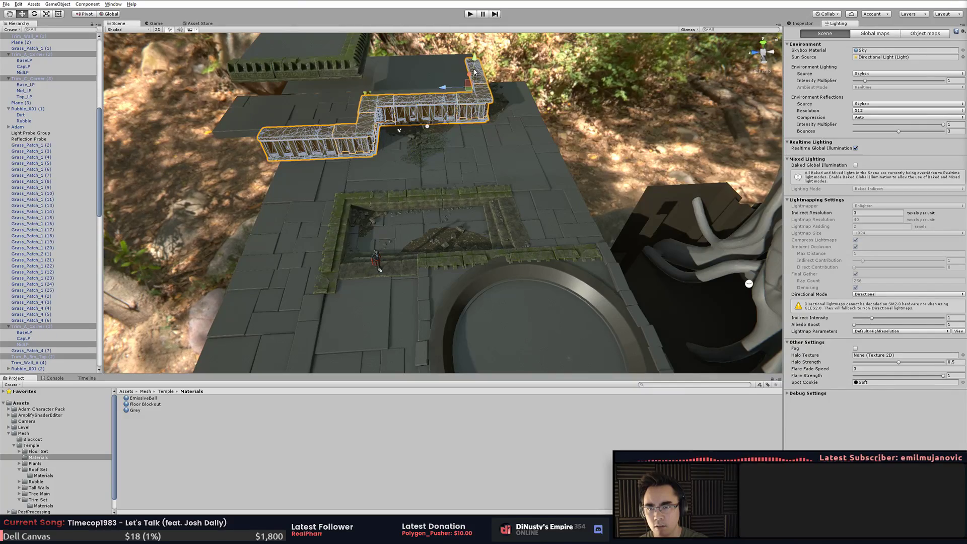
pyautogui.keyDown('alt'); pyautogui.moveTo(508, 116); pyautogui.dragTo(657, 67); pyautogui.keyUp('alt')
pyautogui.hotkey('ctrl', 'z')
# - Add the remaining wall section and upper floor pieces to the selection, and move a duplicate to the platform's opposite end
pyautogui.keyDown('alt'); pyautogui.moveTo(705, 214); pyautogui.dragTo(639, 188); pyautogui.keyUp('alt')
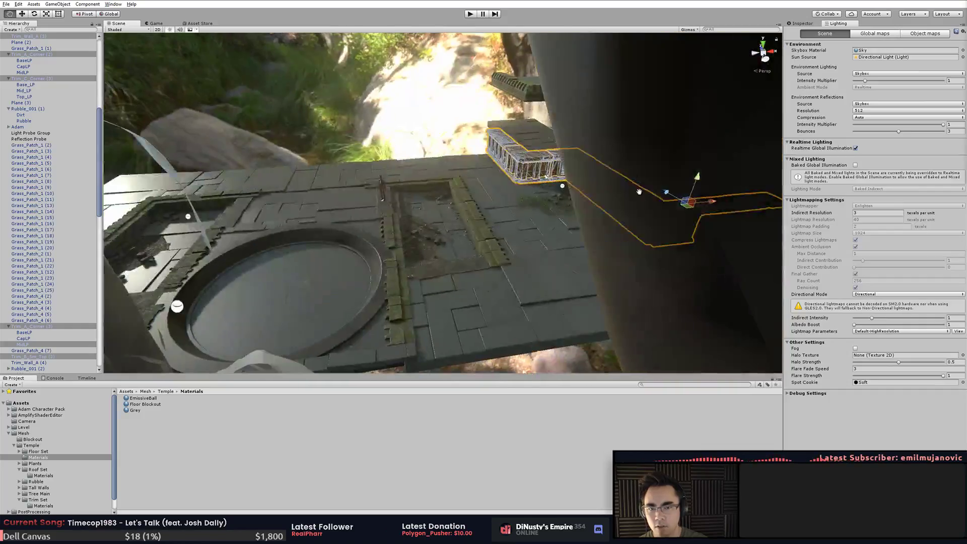
pyautogui.moveTo(639, 188); pyautogui.dragTo(517, 143, button='middle')
pyautogui.keyDown('shift'); pyautogui.click(569, 177); pyautogui.keyUp('shift')
pyautogui.keyDown('alt'); pyautogui.moveTo(575, 195); pyautogui.dragTo(571, 99); pyautogui.keyUp('alt')
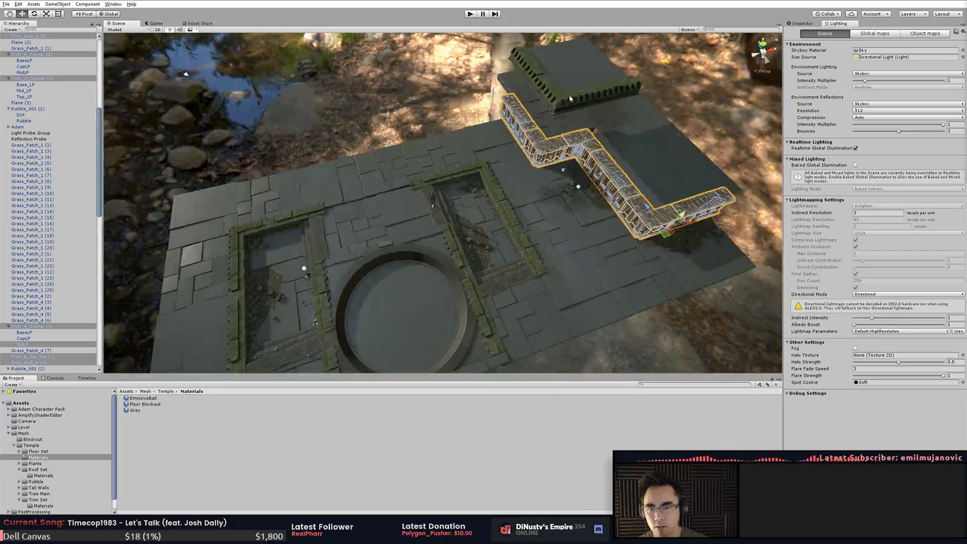
pyautogui.keyDown('shift'); pyautogui.click(614, 133); pyautogui.keyUp('shift')
pyautogui.keyDown('shift'); pyautogui.click(606, 126); pyautogui.keyUp('shift')
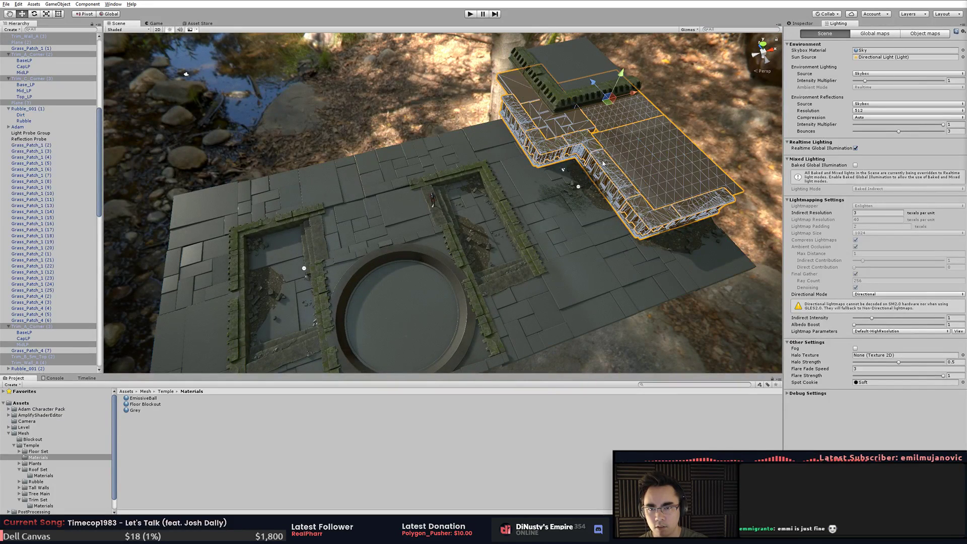
pyautogui.keyDown('shift'); pyautogui.click(672, 155); pyautogui.keyUp('shift')
pyautogui.moveTo(680, 159); pyautogui.dragTo(249, 226)
pyautogui.press('f')
pyautogui.keyDown('alt'); pyautogui.moveTo(371, 198); pyautogui.dragTo(470, 191); pyautogui.keyUp('alt')
# - Try rotating the copied wall and floor section, and undo both rotations
pyautogui.moveTo(416, 246); pyautogui.dragTo(500, 186)
pyautogui.hotkey('ctrl', 'z')
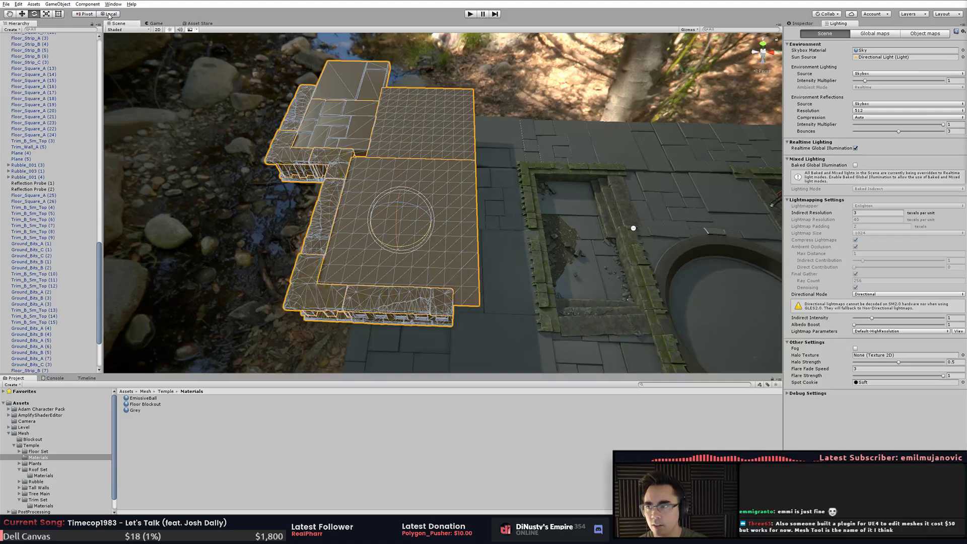
pyautogui.moveTo(411, 246); pyautogui.dragTo(323, 158)
pyautogui.hotkey('ctrl', 'z')
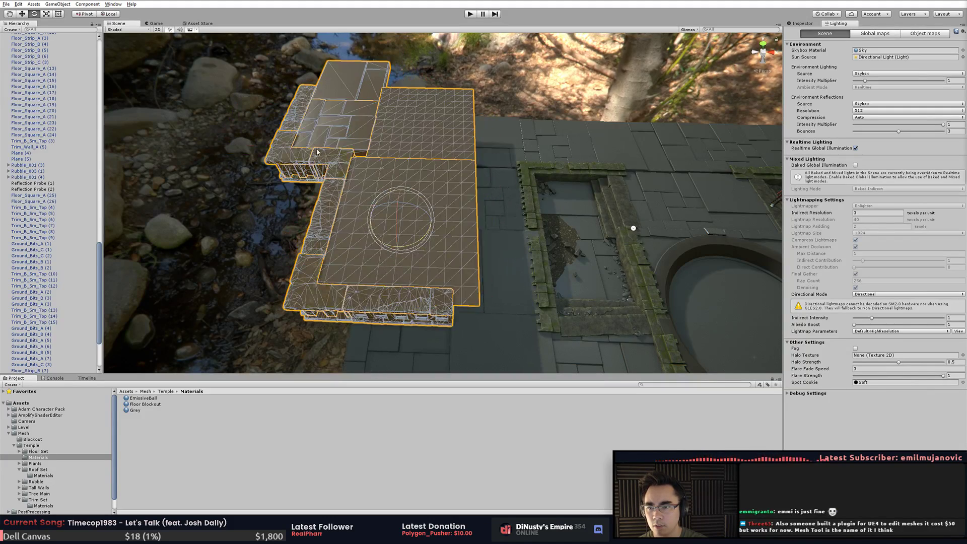
# - Move the copied wall and floor section across the platform, handling it from its center in global orientation
pyautogui.keyDown('alt'); pyautogui.moveTo(445, 165); pyautogui.dragTo(357, 147); pyautogui.keyUp('alt')
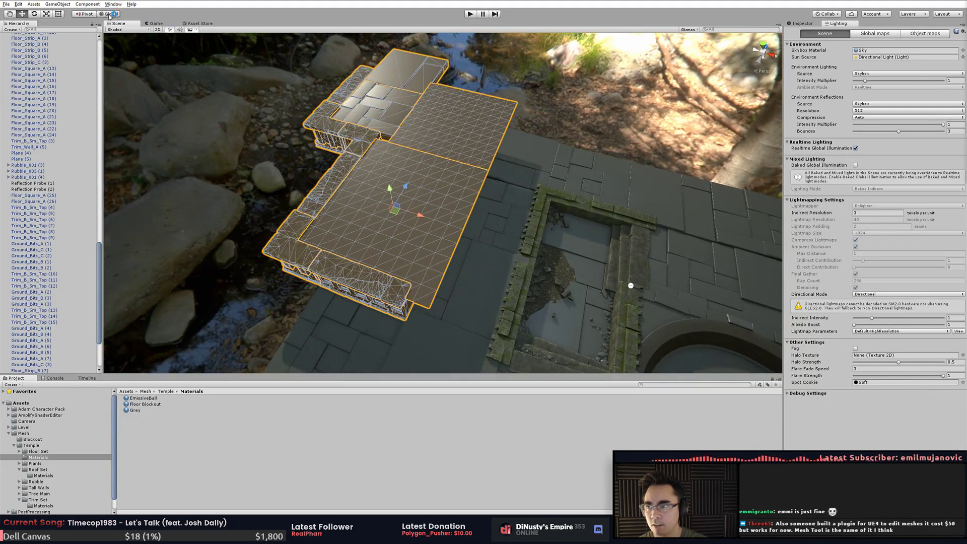
pyautogui.moveTo(411, 171); pyautogui.dragTo(506, 154)
pyautogui.moveTo(505, 154); pyautogui.dragTo(309, 142, button='right')
pyautogui.keyDown('alt'); pyautogui.moveTo(309, 142); pyautogui.dragTo(374, 140); pyautogui.keyUp('alt')
pyautogui.moveTo(201, 153); pyautogui.dragTo(568, 196)
pyautogui.press('f')
pyautogui.scroll(5, 539, 178)
pyautogui.moveTo(567, 196); pyautogui.dragTo(460, 298, button='middle')
pyautogui.keyDown('alt'); pyautogui.moveTo(459, 298); pyautogui.dragTo(443, 172); pyautogui.keyUp('alt')
pyautogui.moveTo(443, 171); pyautogui.dragTo(490, 236, button='middle')
pyautogui.keyDown('alt'); pyautogui.moveTo(491, 236); pyautogui.dragTo(412, 122); pyautogui.keyUp('alt')
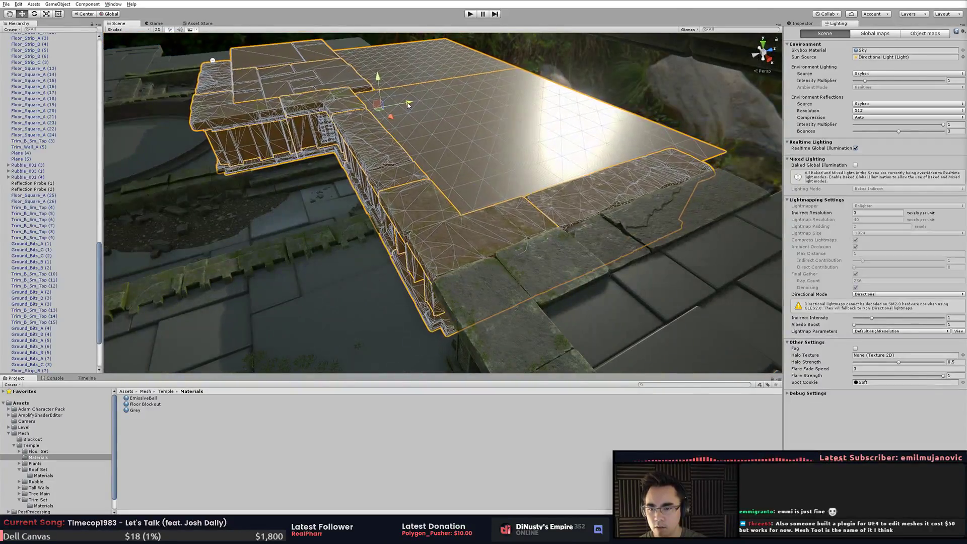
# - Reposition the copied wall and floor section at the platform's outer edge, beyond the sunken floor with the stairs
pyautogui.keyDown('alt'); pyautogui.moveTo(408, 104); pyautogui.dragTo(512, 94); pyautogui.keyUp('alt')
pyautogui.moveTo(503, 164); pyautogui.dragTo(256, 161)
pyautogui.moveTo(257, 162); pyautogui.dragTo(236, 160, button='middle')
pyautogui.click(563, 151)
pyautogui.keyDown('alt'); pyautogui.moveTo(565, 151); pyautogui.dragTo(507, 188); pyautogui.keyUp('alt')
pyautogui.hotkey('ctrl', 'z')
pyautogui.moveTo(454, 198); pyautogui.dragTo(314, 198, button='right')
pyautogui.moveTo(317, 189); pyautogui.dragTo(333, 190)
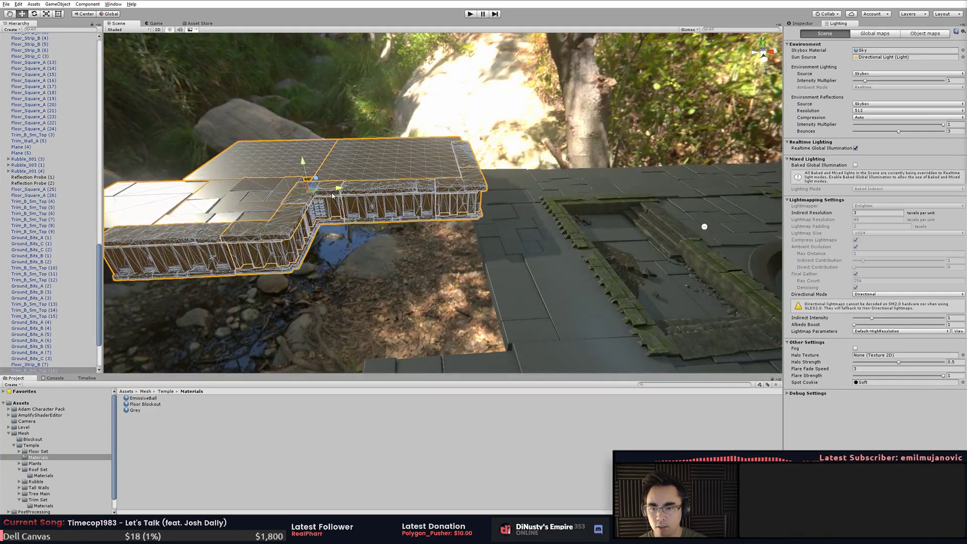
# - Examine how the copied wall section meets the platform, checking its individual trim and corner pieces
pyautogui.moveTo(403, 204); pyautogui.dragTo(358, 187, button='middle')
pyautogui.keyDown('alt'); pyautogui.moveTo(357, 186); pyautogui.dragTo(245, 158); pyautogui.keyUp('alt')
pyautogui.click(242, 230)
pyautogui.keyDown('alt'); pyautogui.moveTo(242, 229); pyautogui.dragTo(397, 233); pyautogui.keyUp('alt')
pyautogui.click(345, 111)
pyautogui.click(455, 123)
pyautogui.click(452, 100)
pyautogui.click(496, 162)
pyautogui.moveTo(496, 227); pyautogui.dragTo(524, 174, button='middle')
pyautogui.keyDown('alt'); pyautogui.moveTo(524, 173); pyautogui.dragTo(640, 149); pyautogui.keyUp('alt')
pyautogui.moveTo(640, 149); pyautogui.dragTo(454, 152, button='middle')
pyautogui.keyDown('alt'); pyautogui.moveTo(454, 152); pyautogui.dragTo(602, 222); pyautogui.keyUp('alt')
pyautogui.moveTo(601, 222); pyautogui.dragTo(482, 207, button='middle')
# - Delete the middle straight wall trim and its top piece from the copied wall section
pyautogui.click(570, 104)
pyautogui.press('f')
pyautogui.keyDown('alt'); pyautogui.moveTo(570, 103); pyautogui.dragTo(498, 191); pyautogui.keyUp('alt')
pyautogui.click(480, 211)
pyautogui.click(561, 170)
pyautogui.keyDown('alt'); pyautogui.moveTo(554, 177); pyautogui.dragTo(433, 201); pyautogui.keyUp('alt')
pyautogui.moveTo(433, 201); pyautogui.dragTo(952, 176, button='middle')
pyautogui.click(535, 186)
pyautogui.click(354, 186)
pyautogui.keyDown('alt'); pyautogui.moveTo(354, 186); pyautogui.dragTo(312, 206); pyautogui.keyUp('alt')
pyautogui.moveTo(312, 207); pyautogui.dragTo(461, 212, button='middle')
pyautogui.keyDown('shift'); pyautogui.click(489, 147); pyautogui.keyUp('shift')
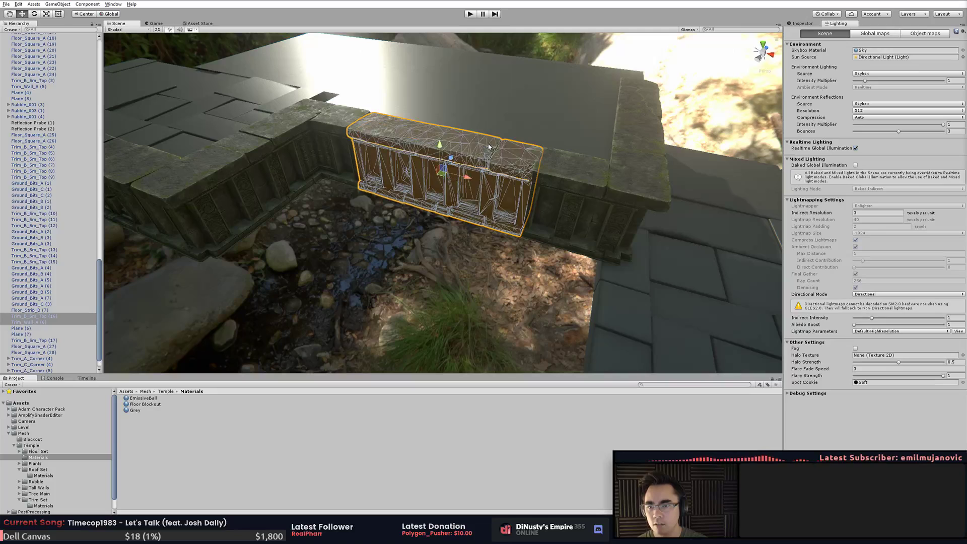
pyautogui.press('Delete')
# - Move the inner corner piece across the gap toward the wall trim nearest the platform
pyautogui.click(331, 121)
pyautogui.click(328, 168)
pyautogui.moveTo(328, 157); pyautogui.dragTo(497, 197)
pyautogui.click(330, 148)
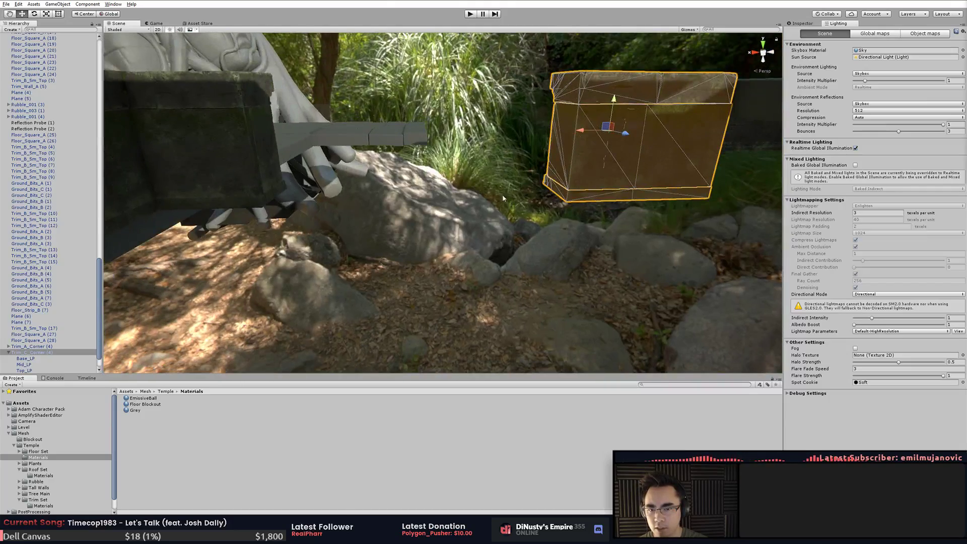
pyautogui.moveTo(562, 205); pyautogui.dragTo(264, 210)
pyautogui.moveTo(370, 245)
pyautogui.keyDown('alt'); pyautogui.mouseDown()
pyautogui.moveTo(518, 259)
pyautogui.moveTo(364, 249)
pyautogui.mouseUp(); pyautogui.keyUp('alt')
# - Bring the outer corner piece over and vertex-snap it to the relocated inner corner
pyautogui.keyDown('alt'); pyautogui.scroll(-8, 363, 249); pyautogui.keyUp('alt')
pyautogui.click(347, 158)
pyautogui.moveTo(371, 163); pyautogui.dragTo(458, 234)
pyautogui.click(443, 273)
pyautogui.keyDown('alt'); pyautogui.moveTo(298, 170); pyautogui.dragTo(426, 240); pyautogui.keyUp('alt')
pyautogui.moveTo(464, 200)
pyautogui.mouseDown()
pyautogui.moveTo(441, 258)
pyautogui.moveTo(391, 254)
pyautogui.moveTo(421, 283)
pyautogui.moveTo(457, 203)
pyautogui.moveTo(600, 267)
pyautogui.moveTo(517, 184)
pyautogui.mouseUp()
pyautogui.press('v')
pyautogui.click(414, 280)
pyautogui.click(455, 204)
pyautogui.click(485, 135)
# - Vertex-snap the remaining straight wall trim and its top piece to the end of the outer corner
pyautogui.keyDown('alt'); pyautogui.moveTo(485, 135); pyautogui.dragTo(403, 164); pyautogui.keyUp('alt')
pyautogui.click(406, 224)
pyautogui.keyDown('shift'); pyautogui.click(414, 168); pyautogui.keyUp('shift')
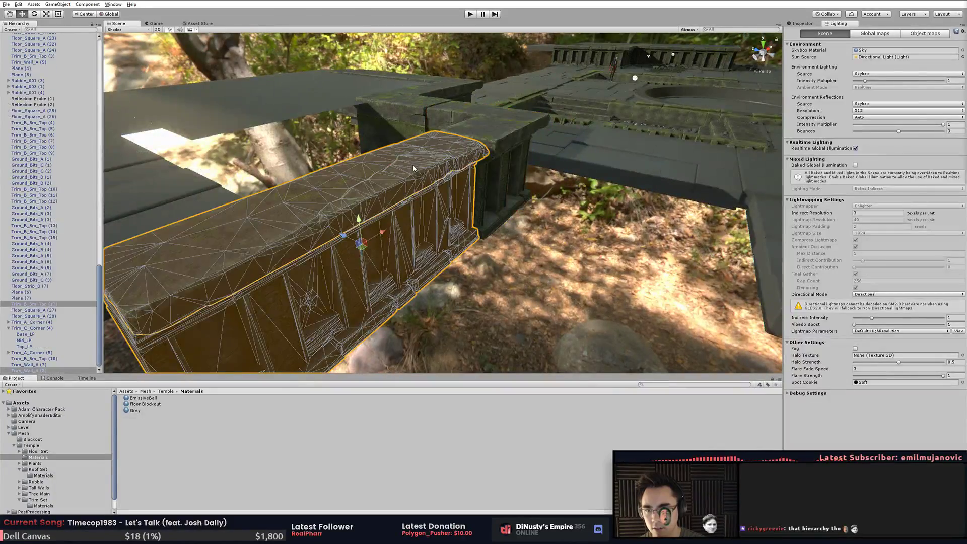
pyautogui.keyDown('alt'); pyautogui.moveTo(460, 237); pyautogui.dragTo(515, 274); pyautogui.keyUp('alt')
pyautogui.scroll(5, 448, 217)
pyautogui.press('v')
pyautogui.click(508, 254)
pyautogui.moveTo(515, 274); pyautogui.dragTo(534, 258, button='middle')
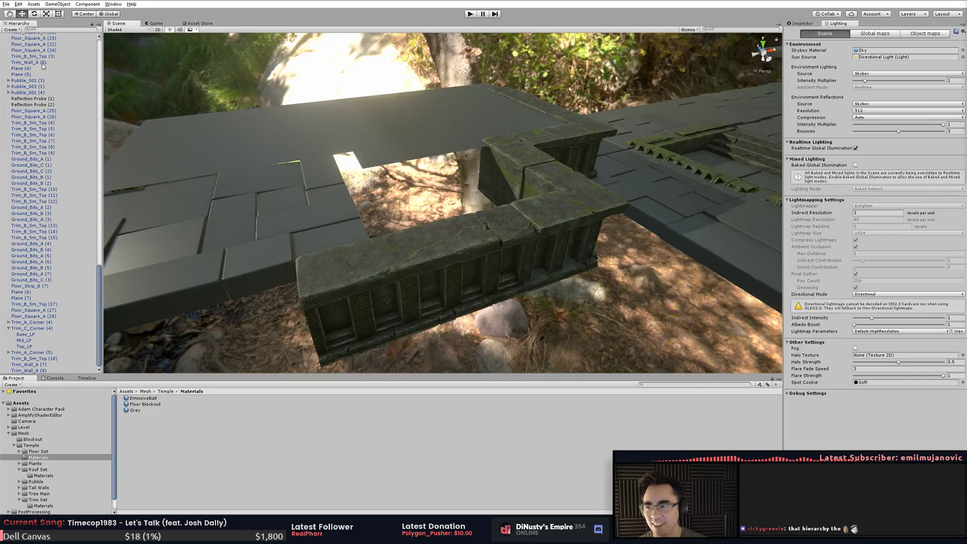
# - Collapse the Tree Main group in the hierarchy, and move the multi-slab floor tile inside the shortened wall's corner
pyautogui.moveTo(98, 268); pyautogui.dragTo(103, 43)
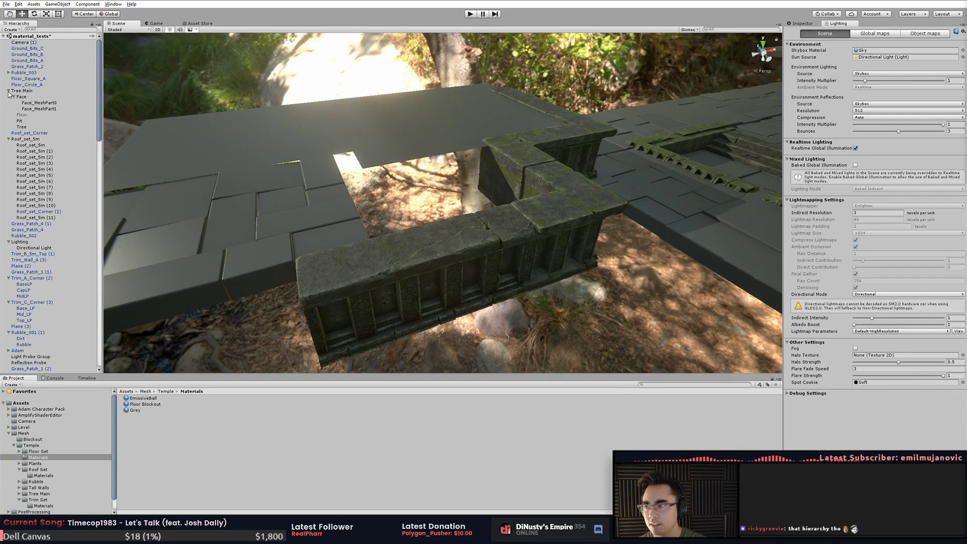
pyautogui.click(8, 91)
pyautogui.keyDown('alt'); pyautogui.moveTo(428, 166); pyautogui.dragTo(449, 230); pyautogui.keyUp('alt')
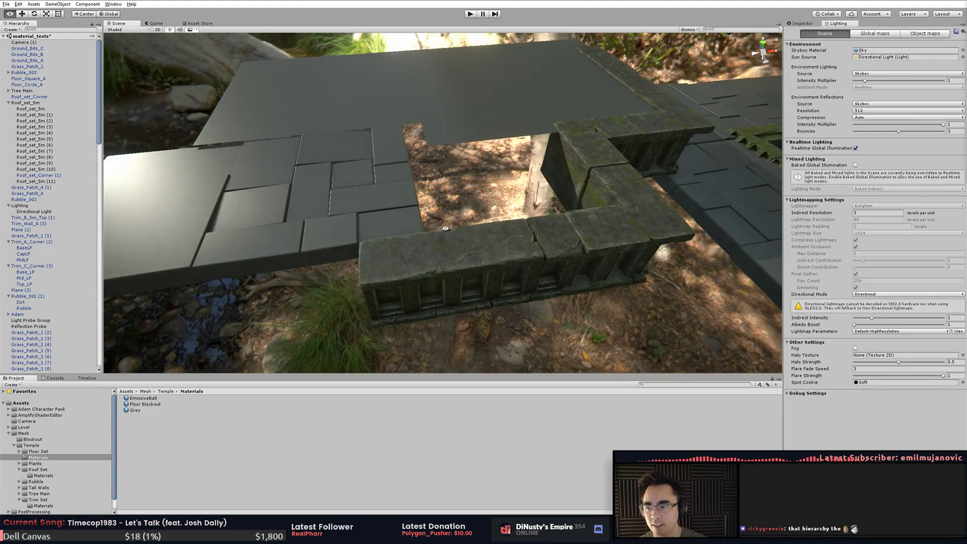
pyautogui.moveTo(381, 167); pyautogui.dragTo(370, 201, button='middle')
pyautogui.keyDown('alt'); pyautogui.moveTo(433, 232); pyautogui.dragTo(486, 194); pyautogui.keyUp('alt')
pyautogui.click(379, 226)
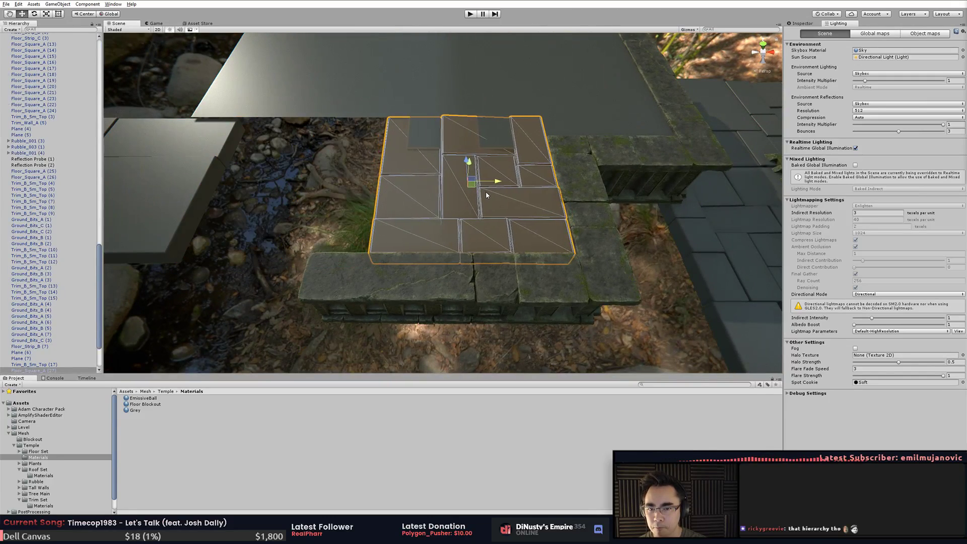
pyautogui.moveTo(365, 176); pyautogui.dragTo(417, 185, button='middle')
pyautogui.click(298, 195)
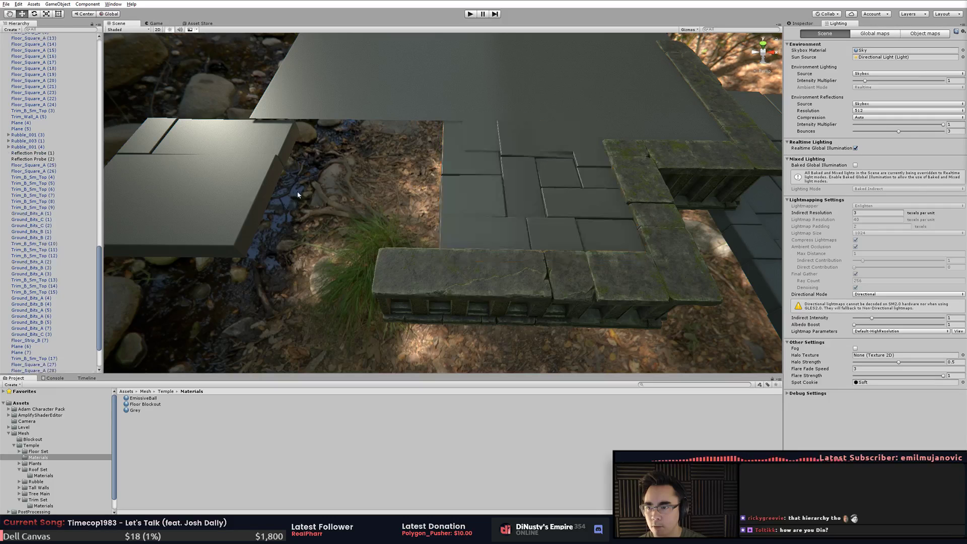
# - Move the second floor tile flush against the multi-slab tile behind the wall
pyautogui.click(238, 197)
pyautogui.moveTo(211, 180); pyautogui.dragTo(371, 208)
pyautogui.click(225, 187)
pyautogui.moveTo(224, 180); pyautogui.dragTo(379, 198)
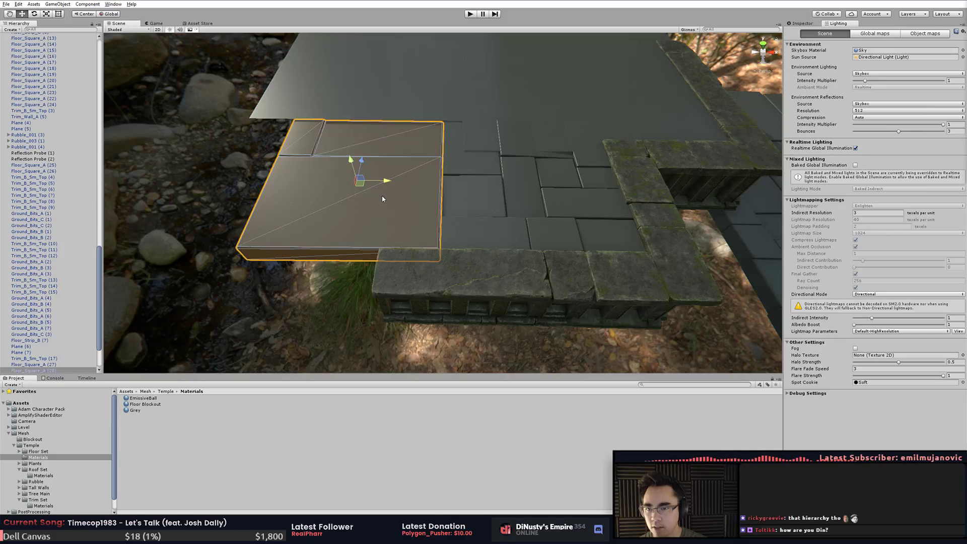
pyautogui.click(321, 181)
pyautogui.keyDown('alt'); pyautogui.moveTo(321, 181); pyautogui.dragTo(403, 202); pyautogui.keyUp('alt')
pyautogui.moveTo(403, 202); pyautogui.dragTo(500, 208, button='middle')
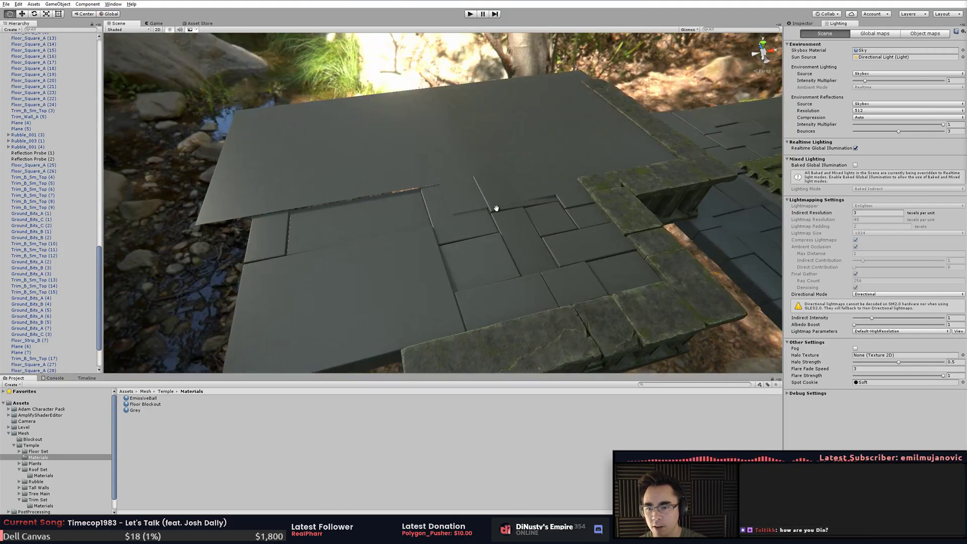
# - Delete the large flat plane that fills the wall corner nearest the platform
pyautogui.click(602, 172)
pyautogui.keyDown('alt'); pyautogui.moveTo(583, 208); pyautogui.dragTo(271, 179); pyautogui.keyUp('alt')
pyautogui.moveTo(271, 180); pyautogui.dragTo(474, 172, button='right')
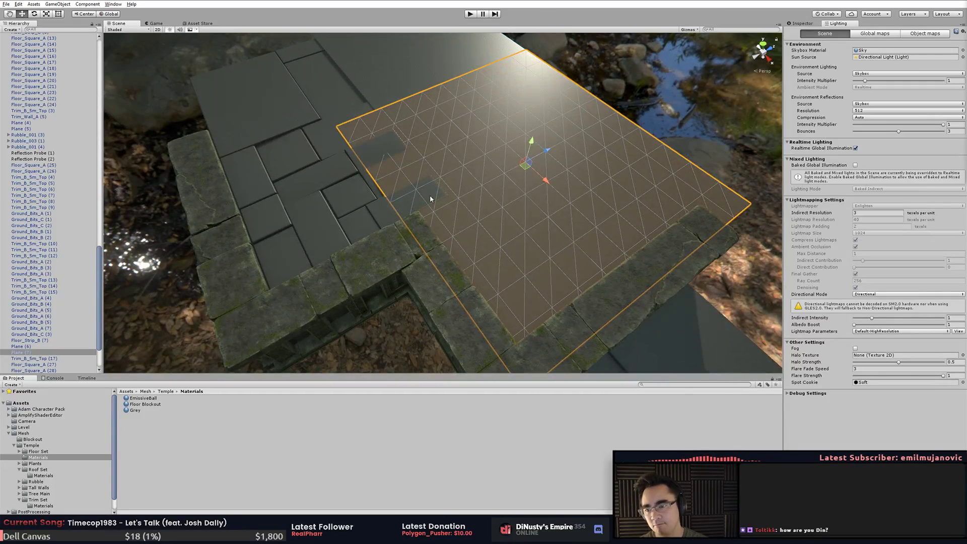
pyautogui.press('Delete')
pyautogui.click(375, 95)
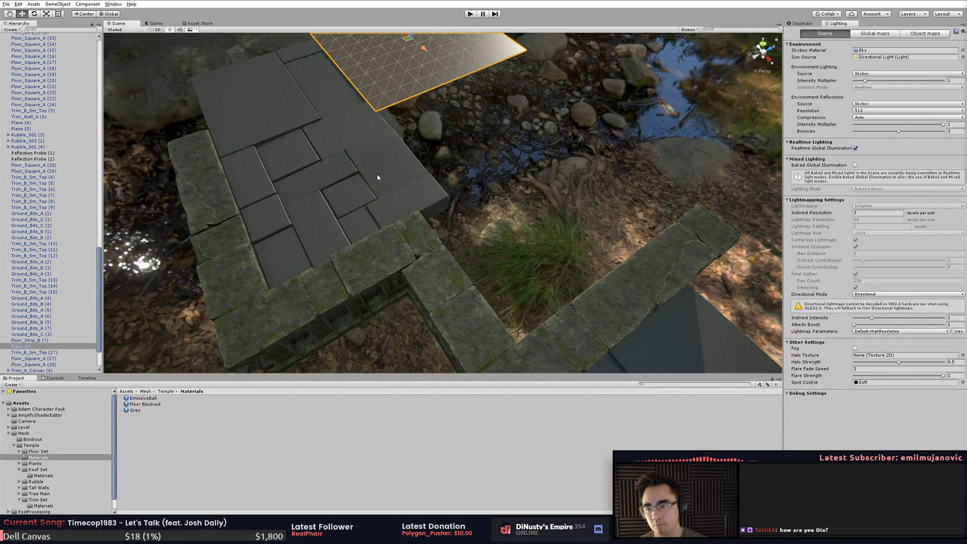
pyautogui.click(378, 175)
# - Duplicate a floor tile into the emptied wall corner and resize it to fit against the trims
pyautogui.click(304, 103)
pyautogui.hotkey('ctrl', 'd')
pyautogui.moveTo(368, 98); pyautogui.dragTo(519, 212)
pyautogui.click(296, 99)
pyautogui.moveTo(276, 102); pyautogui.dragTo(521, 222)
pyautogui.moveTo(522, 222); pyautogui.dragTo(474, 166, button='right')
pyautogui.moveTo(385, 160); pyautogui.dragTo(348, 174)
pyautogui.moveTo(543, 242); pyautogui.dragTo(291, 112)
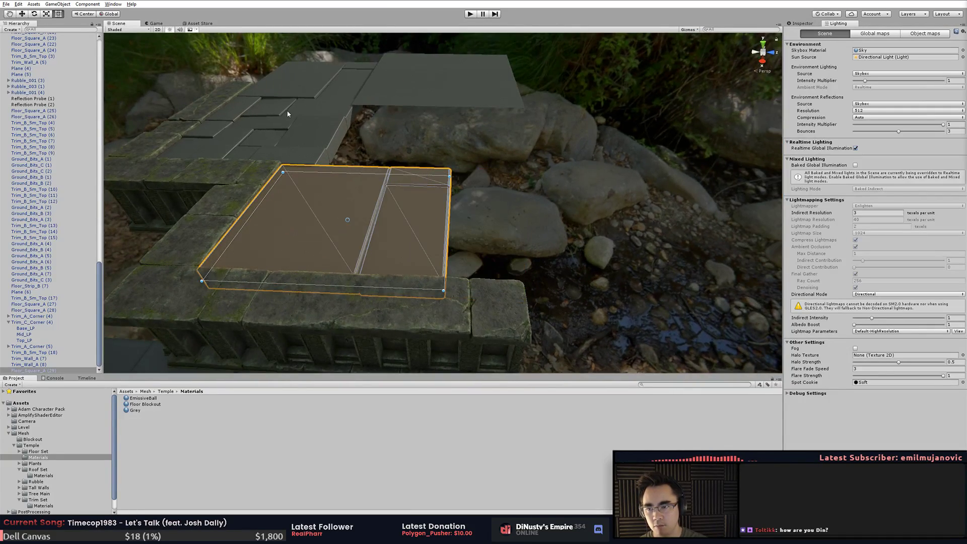
# - Place a duplicate of the resized tile next to it, set its X scale to 1, and align it along the wall
pyautogui.press('w')
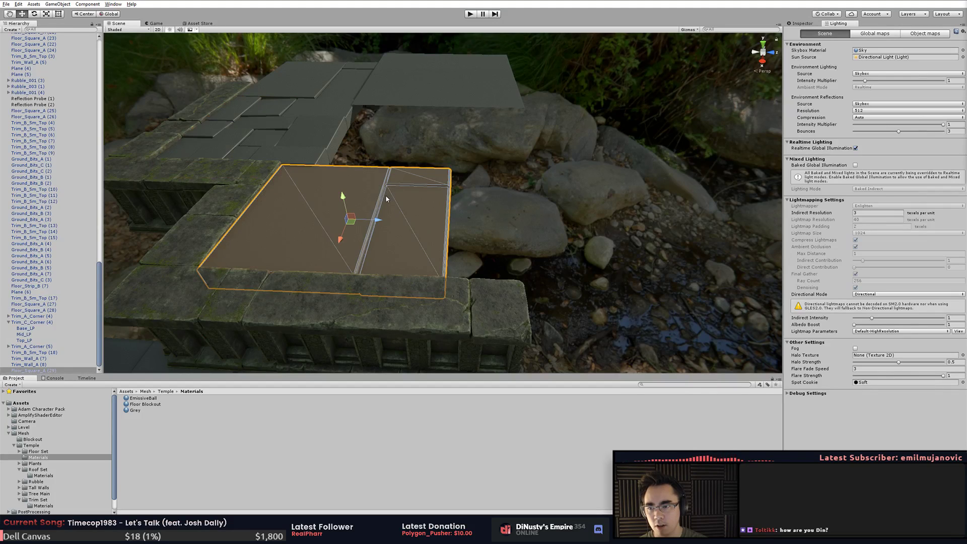
pyautogui.moveTo(354, 228); pyautogui.dragTo(570, 302)
pyautogui.click(802, 23)
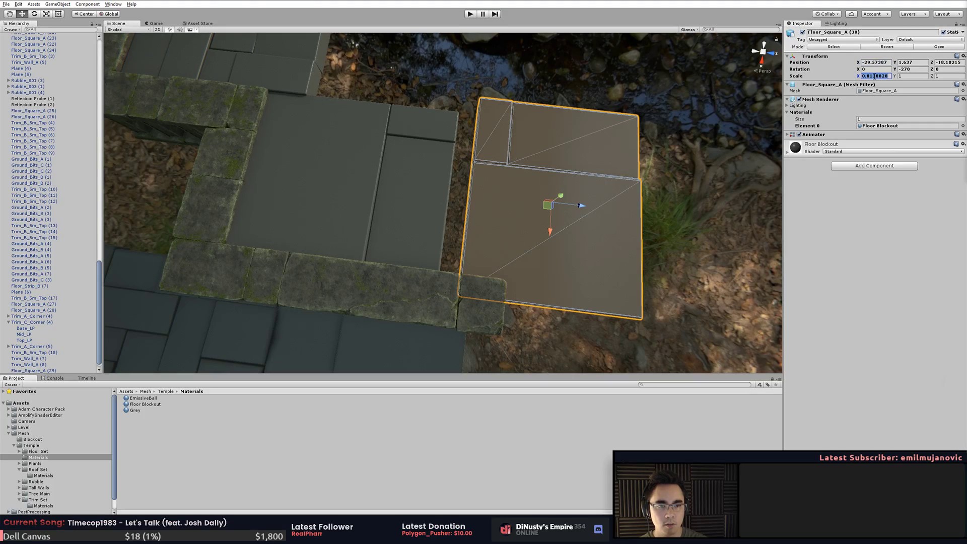
pyautogui.write('1')
pyautogui.keyDown('alt'); pyautogui.moveTo(574, 136); pyautogui.dragTo(558, 201); pyautogui.keyUp('alt')
pyautogui.keyDown('alt'); pyautogui.moveTo(450, 220); pyautogui.dragTo(525, 147); pyautogui.keyUp('alt')
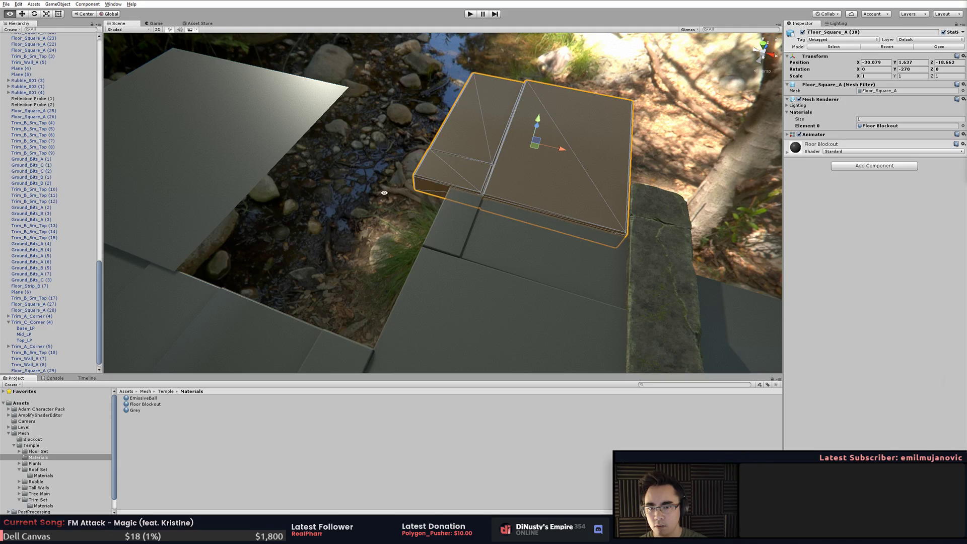
pyautogui.click(435, 240)
pyautogui.click(398, 229)
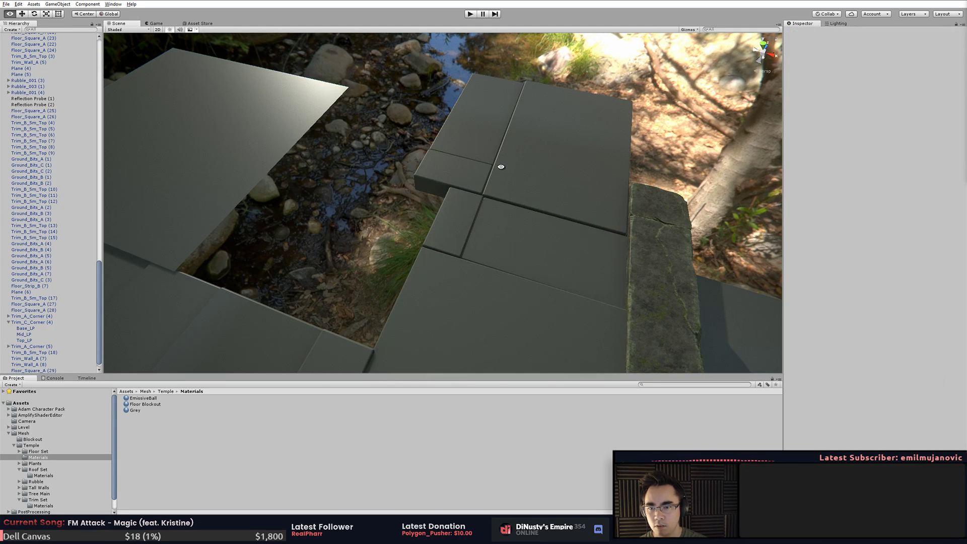
# - Try shifting the newest floor tile sideways, and undo the move
pyautogui.keyDown('alt'); pyautogui.moveTo(500, 164); pyautogui.dragTo(537, 189); pyautogui.keyUp('alt')
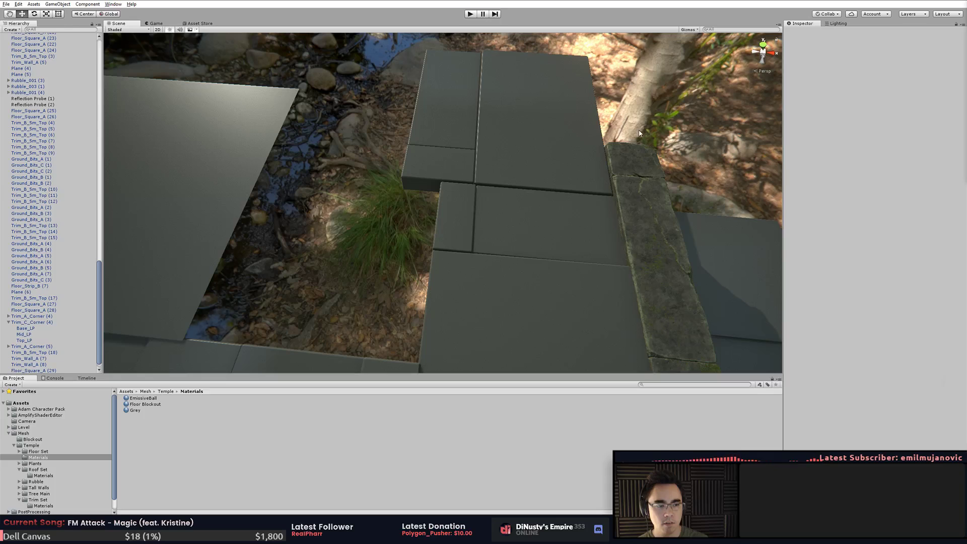
pyautogui.moveTo(573, 163); pyautogui.dragTo(535, 205, button='middle')
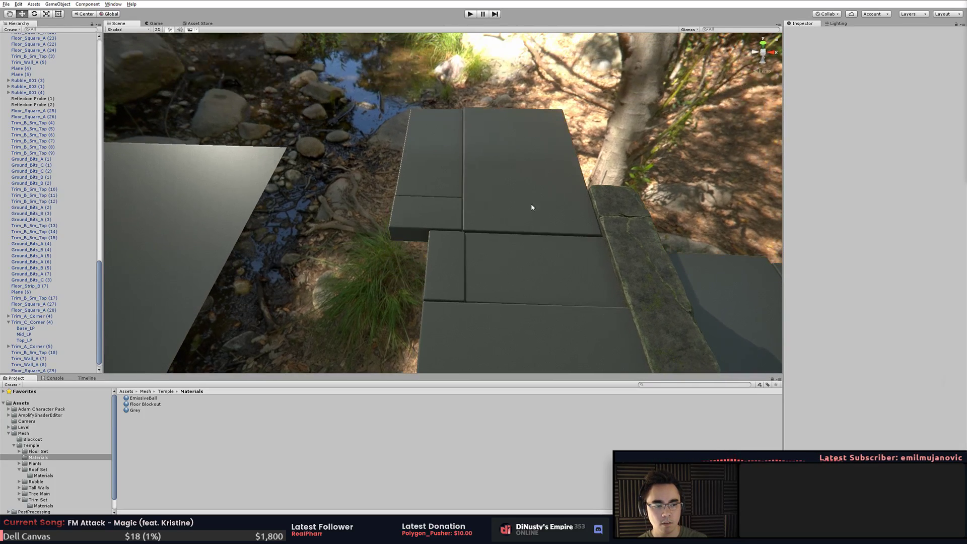
pyautogui.click(536, 205)
pyautogui.moveTo(400, 173); pyautogui.dragTo(436, 175)
pyautogui.hotkey('ctrl', 'z')
pyautogui.click(361, 218)
# - Resize the remaining flat plane with the Rect tool to cover the open area behind the raised floor tiles
pyautogui.keyDown('alt'); pyautogui.moveTo(418, 218); pyautogui.dragTo(252, 143); pyautogui.keyUp('alt')
pyautogui.click(457, 151)
pyautogui.moveTo(252, 144); pyautogui.dragTo(479, 178, button='middle')
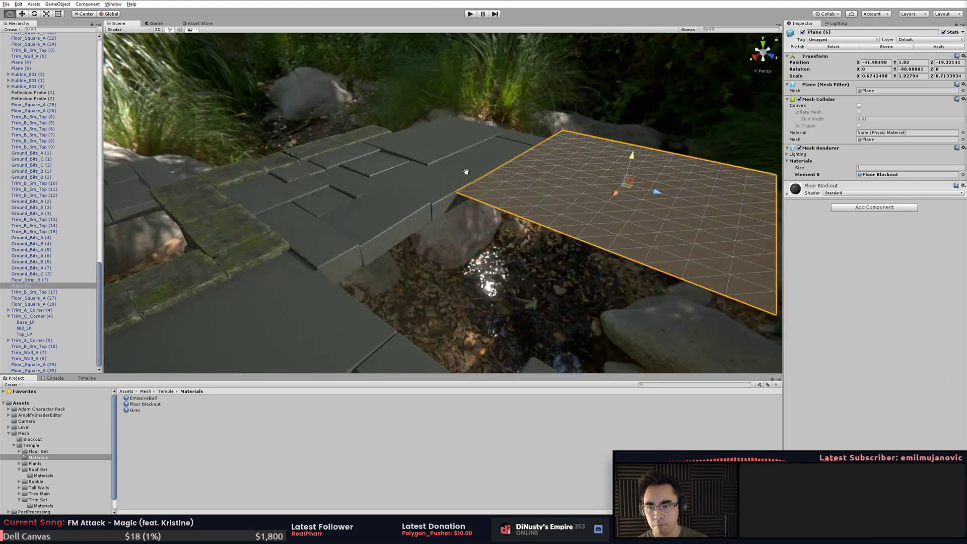
pyautogui.keyDown('alt'); pyautogui.moveTo(492, 212); pyautogui.dragTo(231, 270); pyautogui.keyUp('alt')
pyautogui.press('t')
pyautogui.keyDown('alt'); pyautogui.moveTo(292, 257); pyautogui.dragTo(463, 282); pyautogui.keyUp('alt')
pyautogui.moveTo(463, 282); pyautogui.dragTo(407, 284, button='middle')
pyautogui.keyDown('alt'); pyautogui.moveTo(407, 284); pyautogui.dragTo(339, 127); pyautogui.keyUp('alt')
pyautogui.moveTo(417, 164); pyautogui.dragTo(468, 162)
# - Duplicate the two floor tiles beside the sunken stair area, rotate the copies, and move them into the gap below the raised wall
pyautogui.press('w')
pyautogui.click(536, 186)
pyautogui.keyDown('alt'); pyautogui.moveTo(536, 186); pyautogui.dragTo(558, 186); pyautogui.keyUp('alt')
pyautogui.keyDown('alt'); pyautogui.moveTo(558, 186); pyautogui.dragTo(546, 211, button='right'); pyautogui.keyUp('alt')
pyautogui.keyDown('alt'); pyautogui.moveTo(546, 211); pyautogui.dragTo(560, 194); pyautogui.keyUp('alt')
pyautogui.keyDown('alt'); pyautogui.moveTo(560, 194); pyautogui.dragTo(607, 177, button='middle'); pyautogui.keyUp('alt')
pyautogui.click(479, 172)
pyautogui.click(480, 229)
pyautogui.keyDown('shift'); pyautogui.click(498, 184); pyautogui.keyUp('shift')
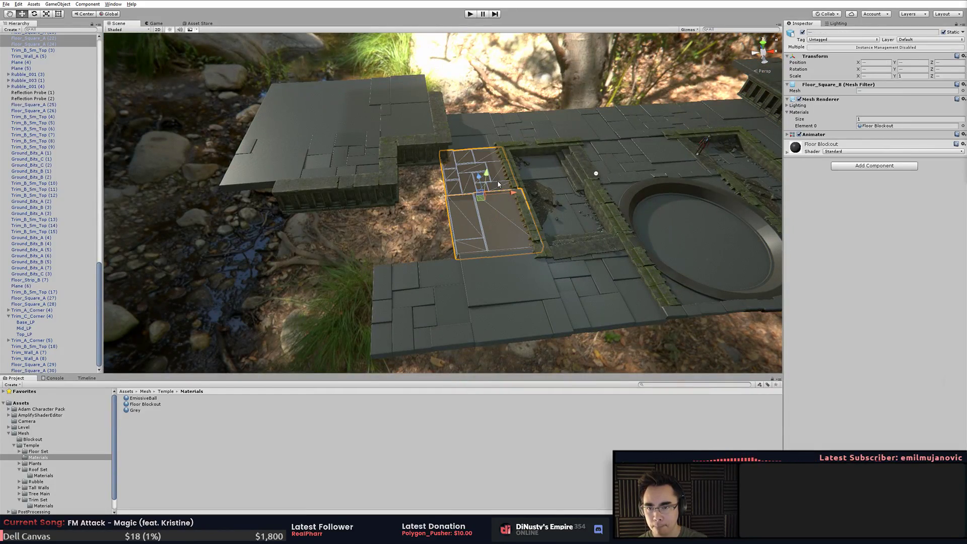
pyautogui.press('e')
pyautogui.moveTo(498, 184); pyautogui.dragTo(670, 173)
pyautogui.press('w')
pyautogui.moveTo(498, 200); pyautogui.dragTo(426, 205)
pyautogui.press('f')
pyautogui.keyDown('alt'); pyautogui.moveTo(492, 227); pyautogui.dragTo(471, 234); pyautogui.keyUp('alt')
pyautogui.keyDown('alt'); pyautogui.moveTo(471, 234); pyautogui.dragTo(603, 321, button='right'); pyautogui.keyUp('alt')
pyautogui.keyDown('alt'); pyautogui.moveTo(602, 321); pyautogui.dragTo(523, 172); pyautogui.keyUp('alt')
# - Switch the handle to local orientation and rotate the copied multi-slab tile in place to vary its pattern
pyautogui.click(85, 14)
pyautogui.keyDown('alt'); pyautogui.moveTo(429, 144); pyautogui.dragTo(485, 184); pyautogui.keyUp('alt')
pyautogui.click(85, 15)
pyautogui.click(104, 16)
pyautogui.press('e')
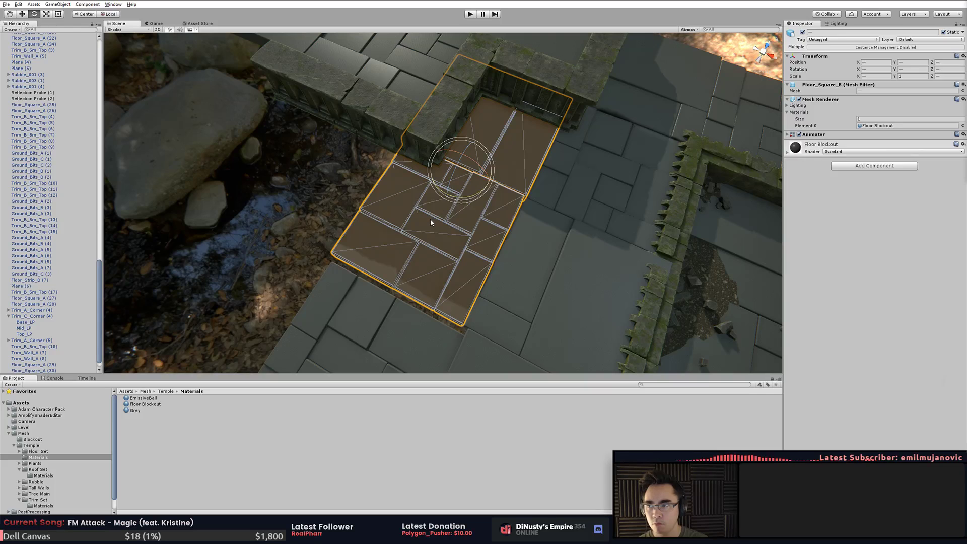
pyautogui.click(446, 228)
pyautogui.moveTo(417, 252); pyautogui.dragTo(543, 243)
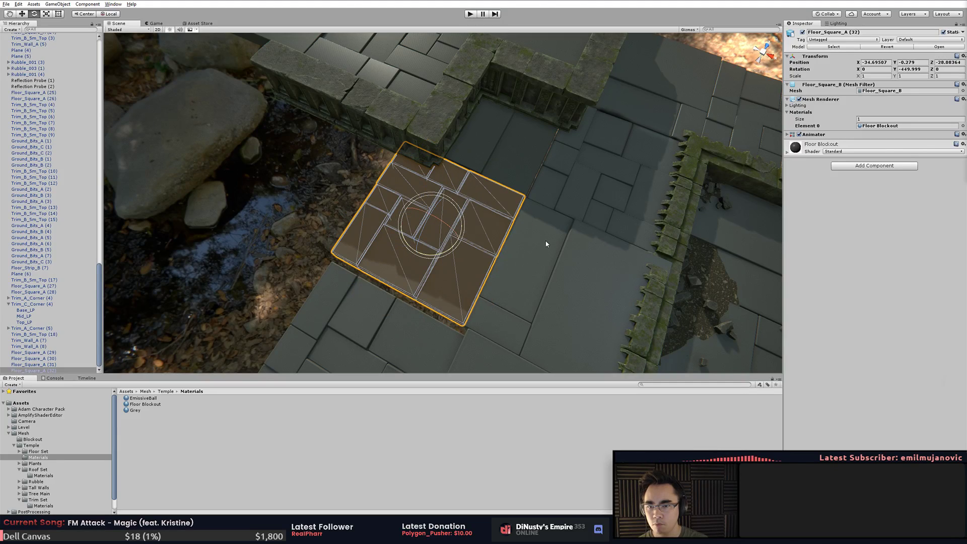
# - Rotate the large-slab floor tile in the inner corner of the raised wall to change its pattern's direction
pyautogui.click(564, 155)
pyautogui.click(550, 107)
pyautogui.click(455, 230)
pyautogui.click(530, 181)
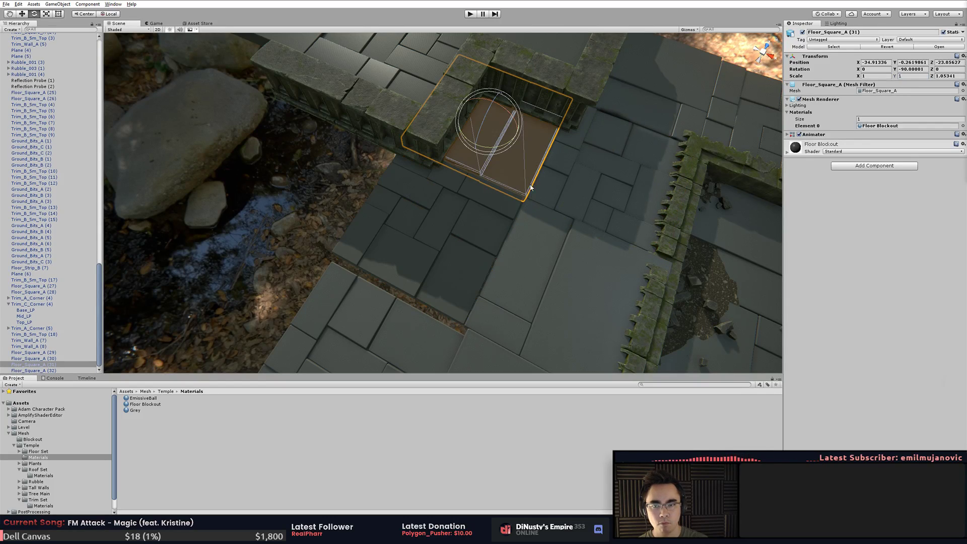
pyautogui.moveTo(497, 149); pyautogui.dragTo(755, 49)
# - Reset the rotated tile's Z scale to 1 and move it into place in the corner below the raised wall
pyautogui.press('w')
pyautogui.moveTo(550, 157); pyautogui.dragTo(507, 227, button='middle')
pyautogui.keyDown('alt'); pyautogui.moveTo(508, 227); pyautogui.dragTo(556, 173); pyautogui.keyUp('alt')
pyautogui.click(943, 76)
pyautogui.write('1')
pyautogui.press('Return')
pyautogui.keyDown('alt'); pyautogui.moveTo(472, 231); pyautogui.dragTo(485, 255); pyautogui.keyUp('alt')
pyautogui.keyDown('alt'); pyautogui.moveTo(484, 255); pyautogui.dragTo(526, 282, button='right'); pyautogui.keyUp('alt')
pyautogui.moveTo(481, 171); pyautogui.dragTo(579, 197)
pyautogui.moveTo(579, 196); pyautogui.dragTo(564, 165, button='middle')
# - Try resizing the rotated corner tile with the Rect tool, and undo the resize
pyautogui.press('t')
pyautogui.moveTo(534, 207); pyautogui.dragTo(535, 217)
pyautogui.hotkey('ctrl', 'z')
# - Nudge the rotated tile into alignment with the tiles around it
pyautogui.press('w')
pyautogui.moveTo(437, 157); pyautogui.dragTo(445, 163)
pyautogui.click(539, 217)
# - Examine the seams between the floor tiles near the platform's outer corner for gaps and overlaps
pyautogui.keyDown('alt'); pyautogui.moveTo(539, 218); pyautogui.dragTo(406, 198); pyautogui.keyUp('alt')
pyautogui.click(394, 200)
pyautogui.moveTo(302, 163); pyautogui.dragTo(430, 232)
pyautogui.click(343, 174)
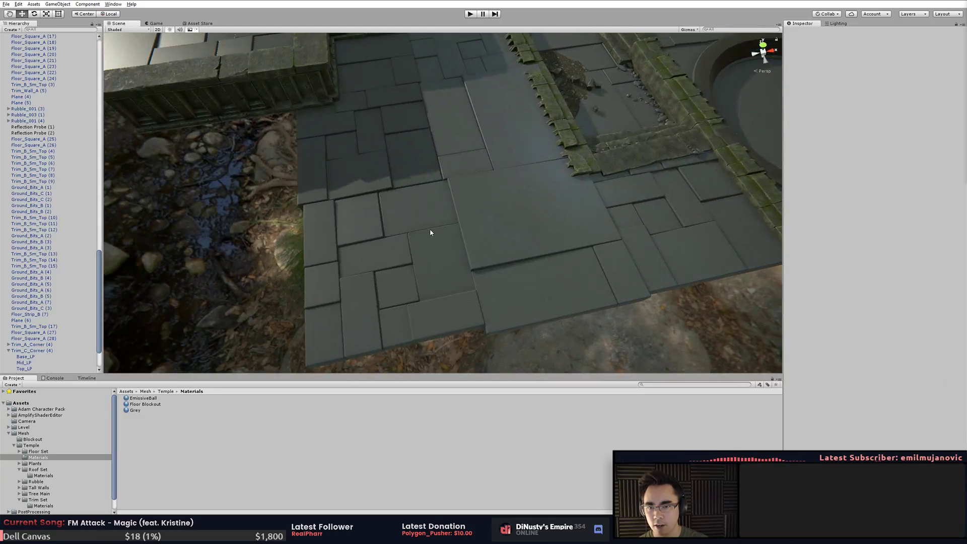
pyautogui.click(431, 232)
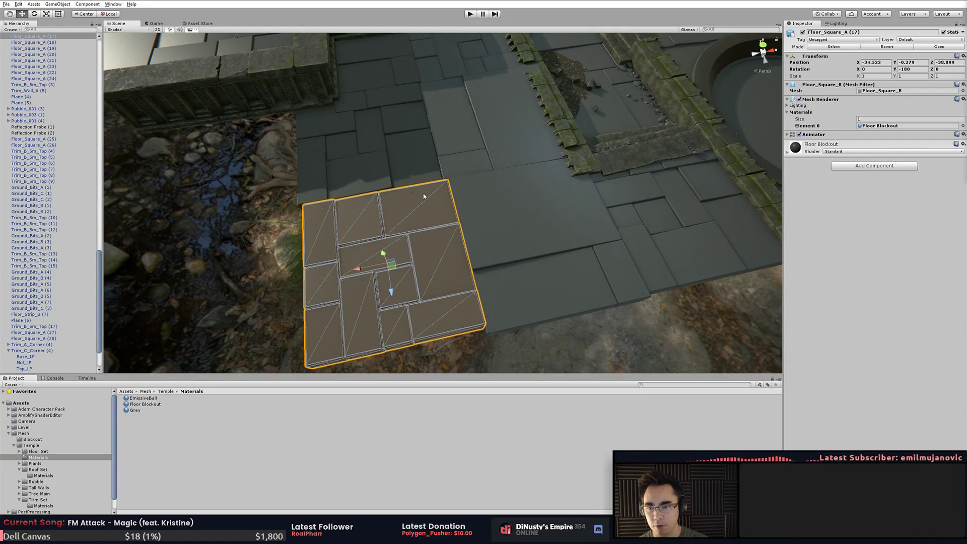
pyautogui.click(527, 214)
pyautogui.keyDown('alt'); pyautogui.moveTo(527, 213); pyautogui.dragTo(501, 179); pyautogui.keyUp('alt')
pyautogui.keyDown('alt'); pyautogui.moveTo(500, 180); pyautogui.dragTo(490, 214, button='middle'); pyautogui.keyUp('alt')
pyautogui.click(466, 137)
pyautogui.click(379, 164)
pyautogui.press('Delete')
# - With the Rect tool, trim the large-slab tile at the platform edge to a Z scale of about 1.03 and widen it toward its multi-slab neighbour
pyautogui.click(481, 209)
pyautogui.keyDown('alt'); pyautogui.moveTo(480, 209); pyautogui.dragTo(474, 264); pyautogui.keyUp('alt')
pyautogui.moveTo(474, 265)
pyautogui.mouseDown(button='middle')
pyautogui.moveTo(480, 281)
pyautogui.moveTo(468, 258)
pyautogui.mouseUp(button='middle')
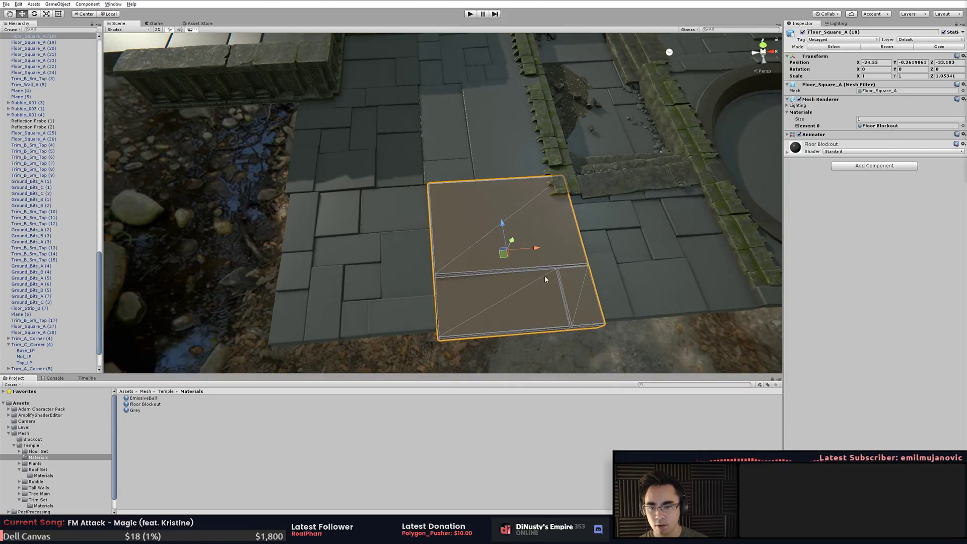
pyautogui.press('t')
pyautogui.moveTo(542, 335); pyautogui.dragTo(514, 315)
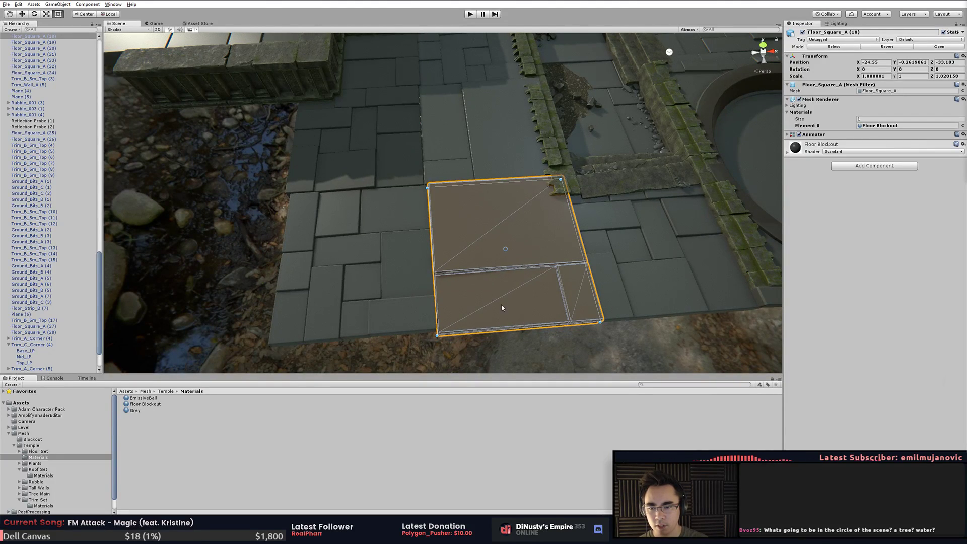
pyautogui.moveTo(432, 244); pyautogui.dragTo(414, 244)
# - Stretch the rotated multi-slab tile below the raised wall with the Rect tool to a Z scale of about 1.09
pyautogui.click(426, 142)
pyautogui.moveTo(422, 137); pyautogui.dragTo(431, 134)
pyautogui.click(412, 143)
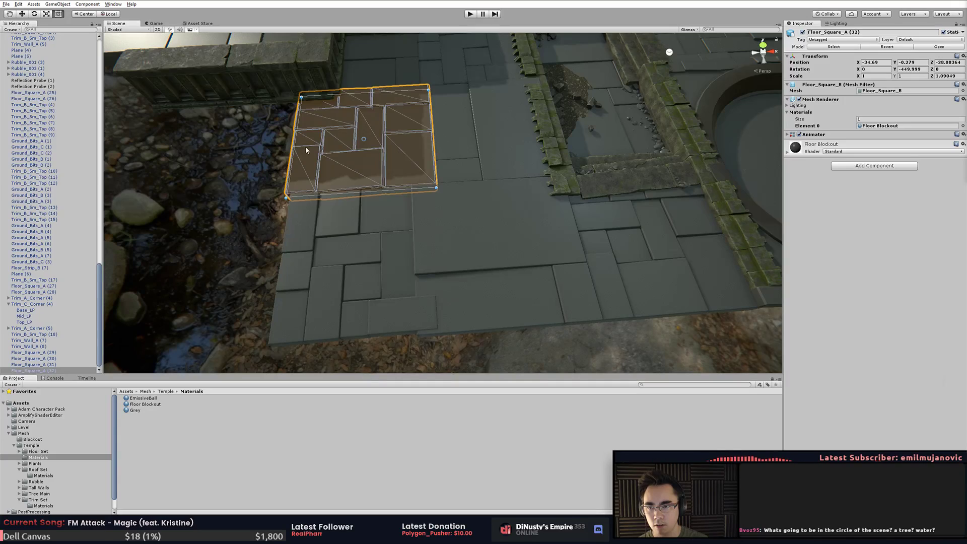
# - Try resizing the multi-slab tile at the platform corner, undo that, and shift the tile outward to about X -35.21
pyautogui.click(395, 252)
pyautogui.moveTo(431, 206); pyautogui.dragTo(413, 211)
pyautogui.press('w')
pyautogui.hotkey('ctrl', 'z')
pyautogui.moveTo(320, 261); pyautogui.dragTo(325, 260)
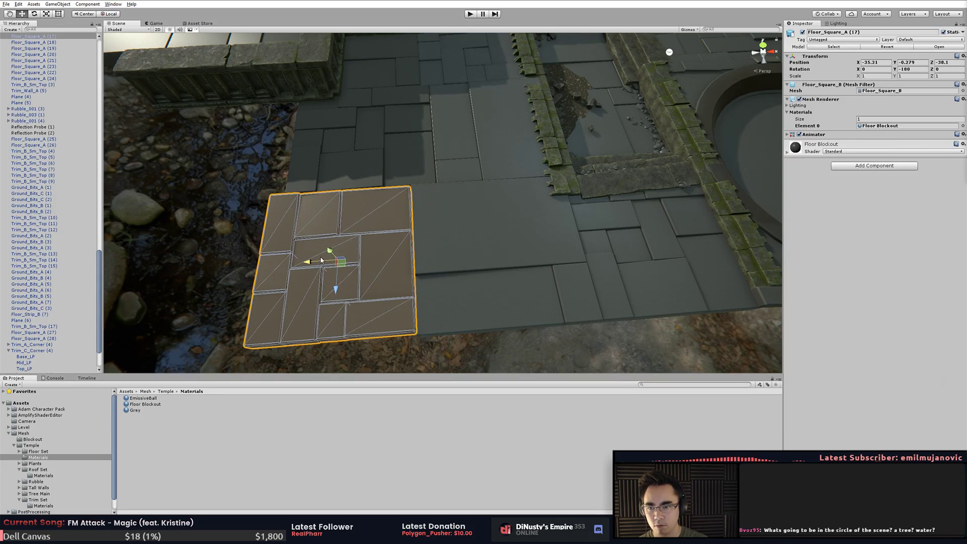
# - Widen the multi-slab tile between the raised wall corner and the sunken stair area to an X scale of about 1.09 with the Rect tool
pyautogui.click(449, 220)
pyautogui.keyDown('alt'); pyautogui.moveTo(448, 220); pyautogui.dragTo(419, 297); pyautogui.keyUp('alt')
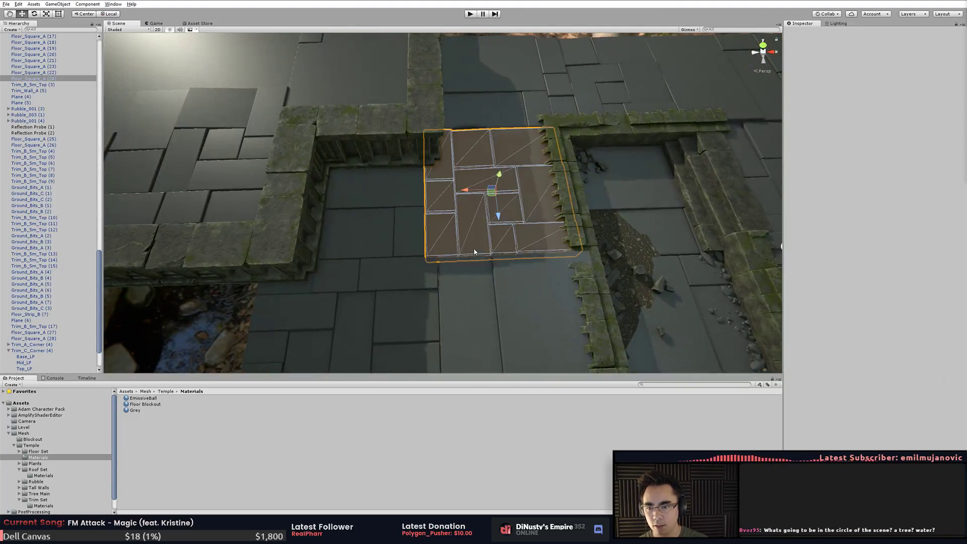
pyautogui.click(473, 248)
pyautogui.moveTo(473, 248); pyautogui.dragTo(500, 218, button='middle')
pyautogui.click(451, 208)
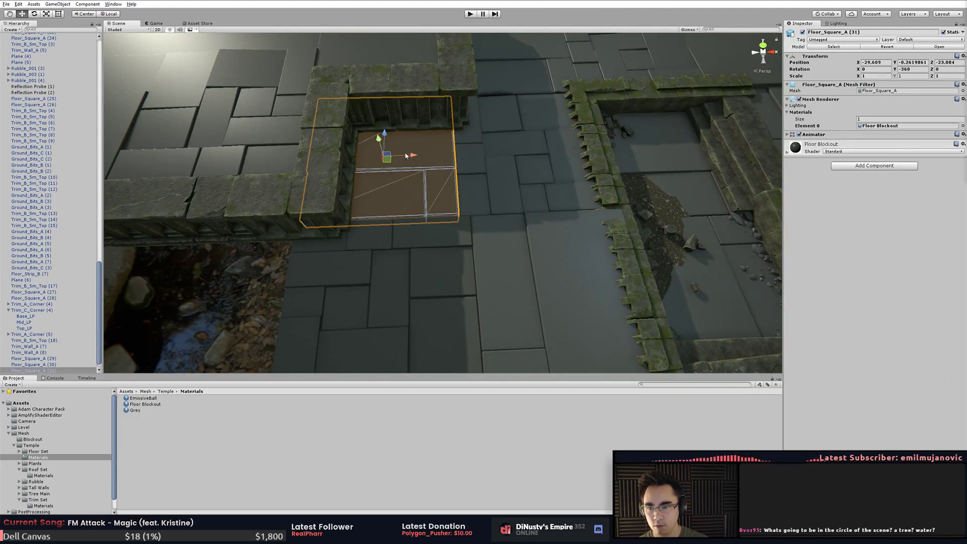
pyautogui.press('t')
pyautogui.click(458, 162)
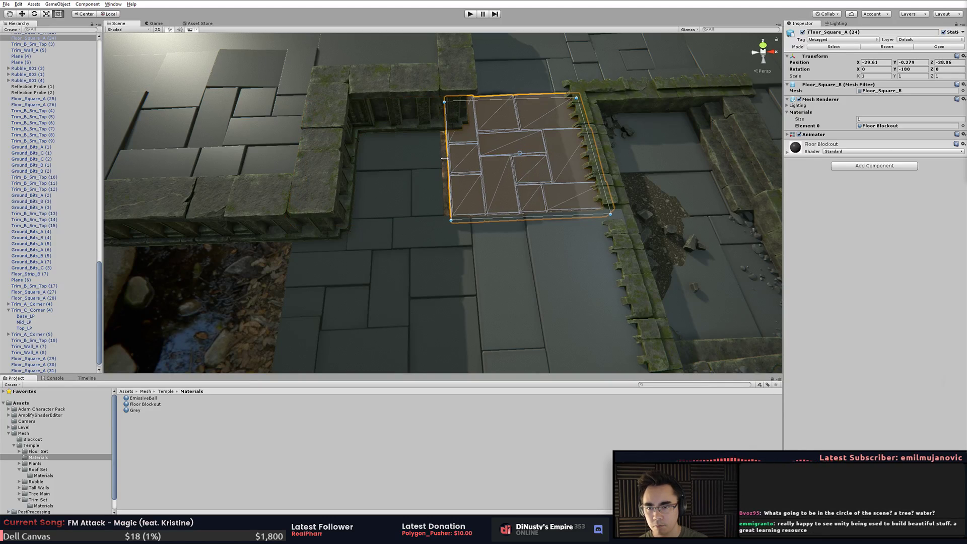
pyautogui.moveTo(447, 161); pyautogui.dragTo(442, 164)
# - Examine the seams around the widened tile at the raised wall corner up close
pyautogui.click(322, 253)
pyautogui.keyDown('alt'); pyautogui.moveTo(324, 253); pyautogui.dragTo(433, 160); pyautogui.keyUp('alt')
pyautogui.keyDown('alt'); pyautogui.moveTo(434, 159); pyautogui.dragTo(578, 239, button='middle'); pyautogui.keyUp('alt')
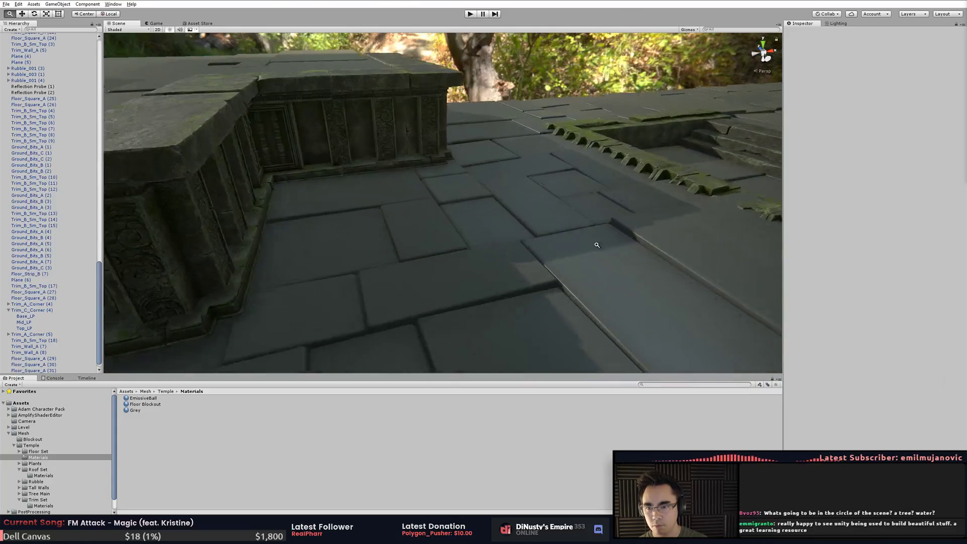
pyautogui.keyDown('alt'); pyautogui.moveTo(579, 240); pyautogui.dragTo(475, 213); pyautogui.keyUp('alt')
pyautogui.click(474, 213)
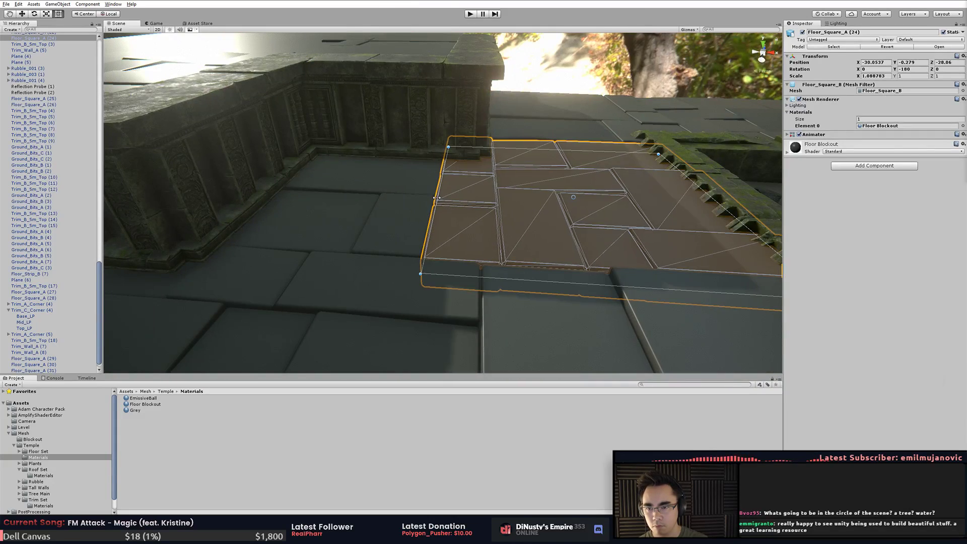
pyautogui.click(511, 110)
pyautogui.keyDown('alt'); pyautogui.moveTo(511, 111); pyautogui.dragTo(436, 114, button='right'); pyautogui.keyUp('alt')
pyautogui.keyDown('alt'); pyautogui.moveTo(436, 114); pyautogui.dragTo(282, 246); pyautogui.keyUp('alt')
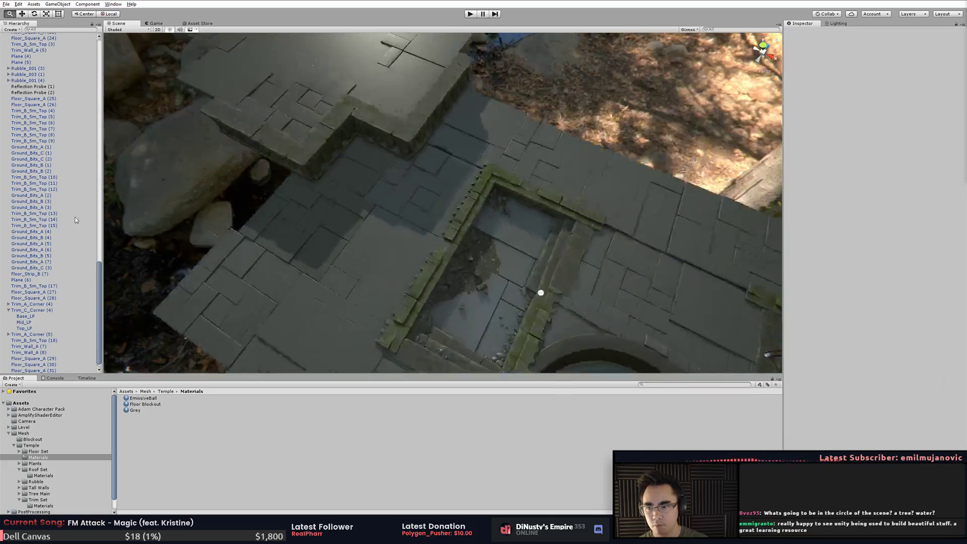
# - Examine the floor tiling on the opposite side of the temple, beside the rubble-strewn raised wall
pyautogui.moveTo(529, 257); pyautogui.dragTo(528, 226, button='middle')
pyautogui.keyDown('alt'); pyautogui.moveTo(528, 226); pyautogui.dragTo(548, 102); pyautogui.keyUp('alt')
pyautogui.moveTo(548, 102); pyautogui.dragTo(337, 116, button='middle')
pyautogui.keyDown('alt'); pyautogui.moveTo(508, 167); pyautogui.dragTo(461, 177); pyautogui.keyUp('alt')
pyautogui.keyDown('alt'); pyautogui.moveTo(461, 176); pyautogui.dragTo(500, 197, button='right'); pyautogui.keyUp('alt')
pyautogui.keyDown('alt'); pyautogui.moveTo(500, 197); pyautogui.dragTo(505, 237); pyautogui.keyUp('alt')
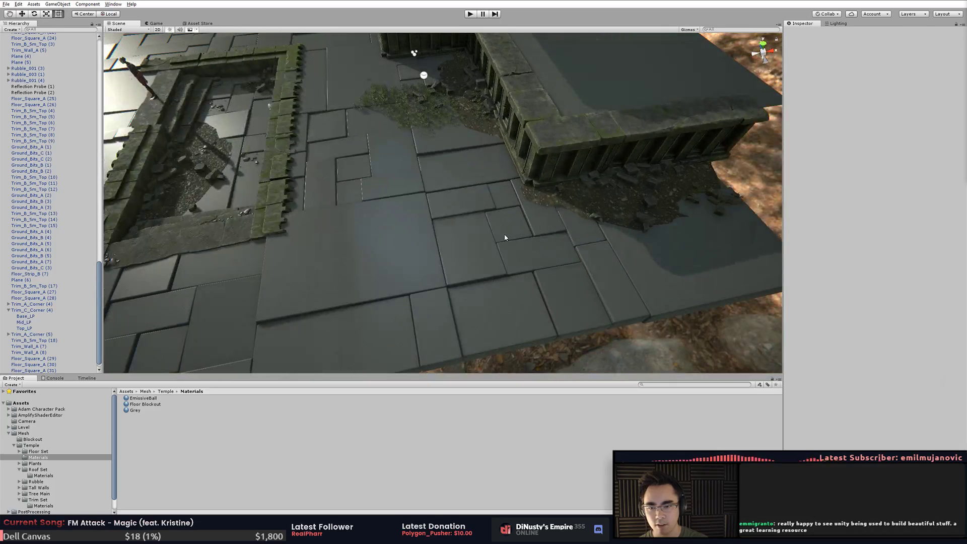
pyautogui.click(523, 232)
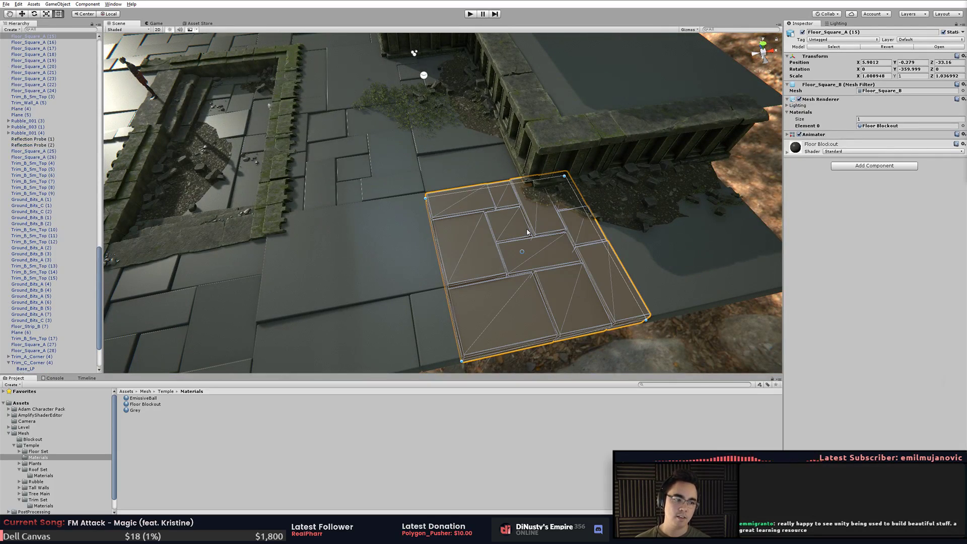
pyautogui.keyDown('alt'); pyautogui.moveTo(497, 276); pyautogui.dragTo(520, 237); pyautogui.keyUp('alt')
pyautogui.moveTo(518, 222); pyautogui.dragTo(638, 335, button='middle')
pyautogui.click(667, 349)
pyautogui.keyDown('alt'); pyautogui.moveTo(637, 335); pyautogui.dragTo(330, 90); pyautogui.keyUp('alt')
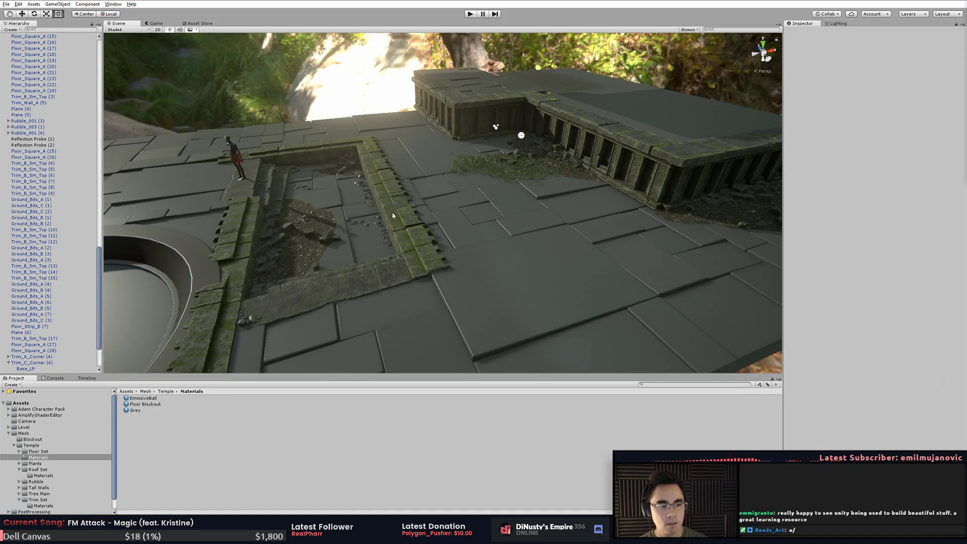
# - Examine the circular basin in front of the carved stone face
pyautogui.keyDown('alt'); pyautogui.moveTo(432, 228); pyautogui.dragTo(486, 205, button='middle'); pyautogui.keyUp('alt')
pyautogui.keyDown('alt'); pyautogui.moveTo(486, 205); pyautogui.dragTo(605, 218); pyautogui.keyUp('alt')
pyautogui.keyDown('alt'); pyautogui.moveTo(605, 219); pyautogui.dragTo(428, 224, button='middle'); pyautogui.keyUp('alt')
pyautogui.keyDown('alt'); pyautogui.moveTo(428, 224); pyautogui.dragTo(452, 227, button='right'); pyautogui.keyUp('alt')
pyautogui.keyDown('alt'); pyautogui.moveTo(452, 227); pyautogui.dragTo(630, 209); pyautogui.keyUp('alt')
pyautogui.keyDown('alt'); pyautogui.moveTo(630, 209); pyautogui.dragTo(585, 176, button='middle'); pyautogui.keyUp('alt')
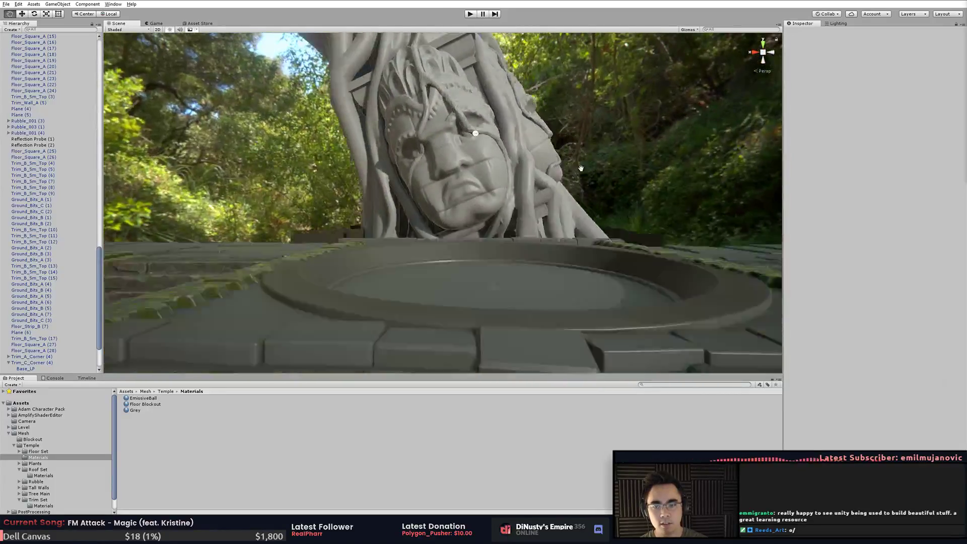
pyautogui.keyDown('alt'); pyautogui.moveTo(586, 176); pyautogui.dragTo(569, 262); pyautogui.keyUp('alt')
pyautogui.keyDown('alt'); pyautogui.moveTo(570, 261); pyautogui.dragTo(563, 151, button='middle'); pyautogui.keyUp('alt')
pyautogui.keyDown('alt'); pyautogui.moveTo(455, 209); pyautogui.dragTo(470, 211); pyautogui.keyUp('alt')
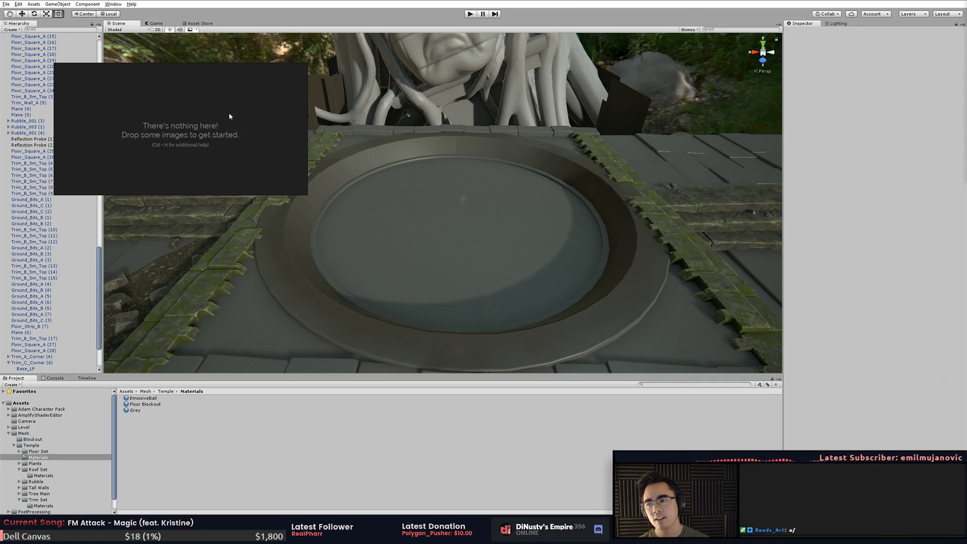
# - Switch to PureRef, load the recent board Temple Set.pur, and bring its reference images into view
pyautogui.rightClick(219, 120)
pyautogui.moveTo(246, 246)
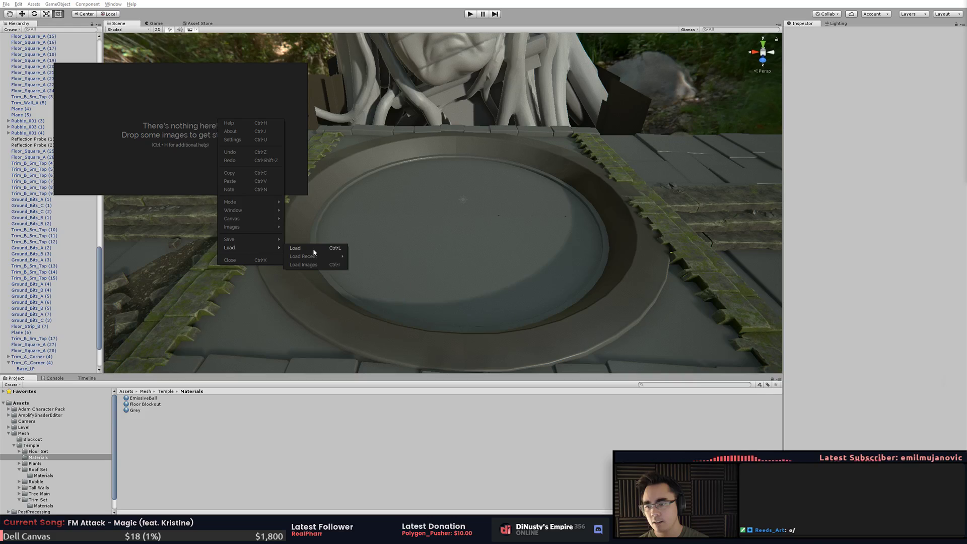
pyautogui.moveTo(313, 259)
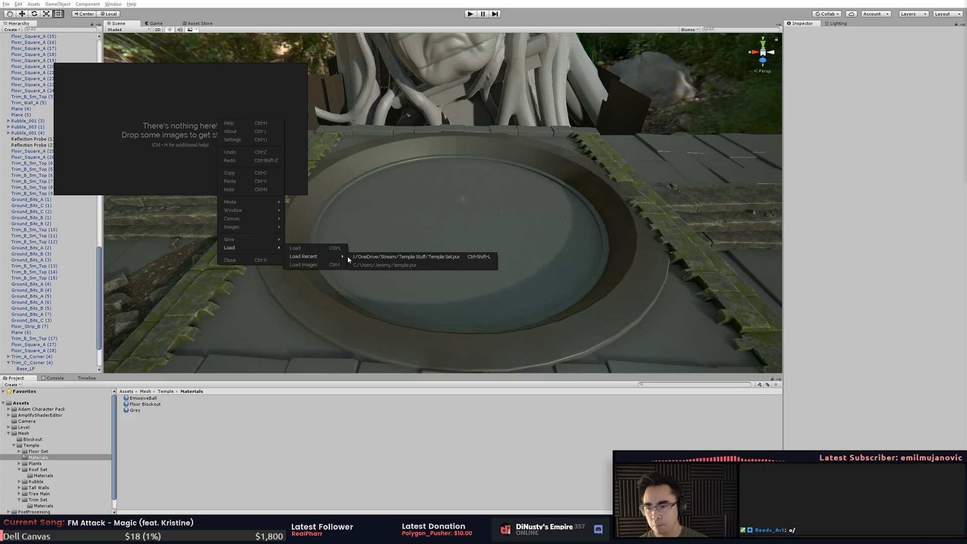
pyautogui.click(364, 257)
pyautogui.moveTo(193, 131); pyautogui.dragTo(167, 147, button='middle')
pyautogui.scroll(-10, 170, 130)
# - Place the reference window over the scene hierarchy and resize it into a tall, narrow column
pyautogui.moveTo(84, 119); pyautogui.dragTo(966, 177, button='right')
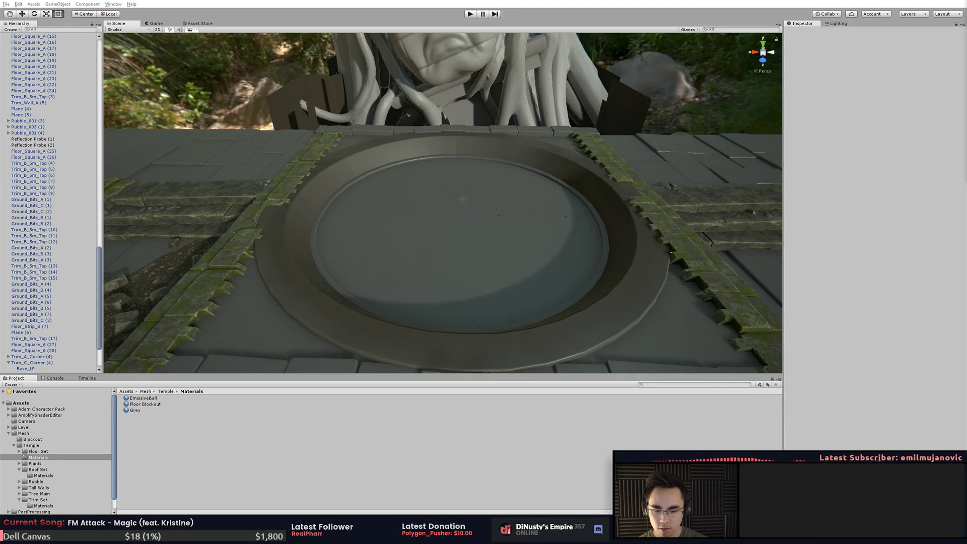
pyautogui.hotkey('alt', 'Tab')
pyautogui.moveTo(581, 120); pyautogui.dragTo(966, 123)
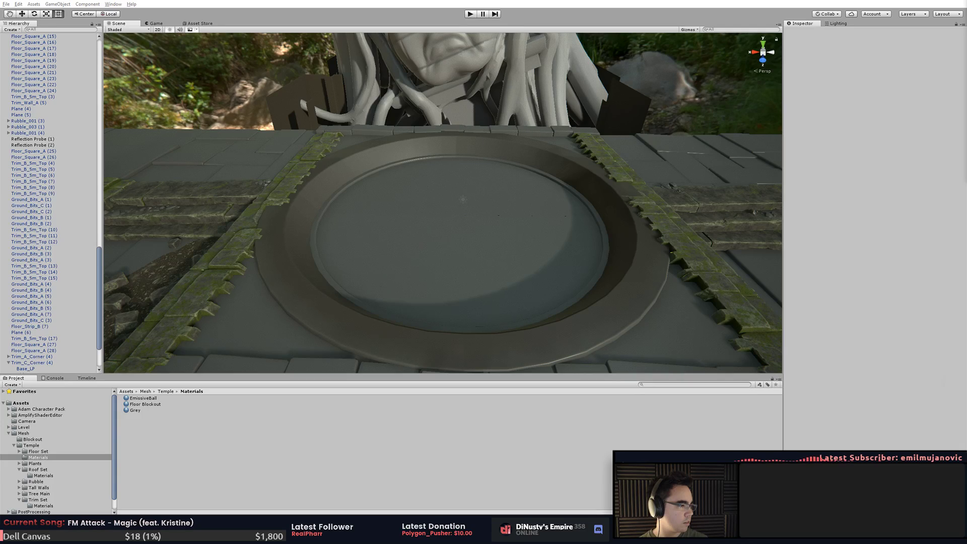
pyautogui.moveTo(966, 50); pyautogui.dragTo(217, 60, button='right')
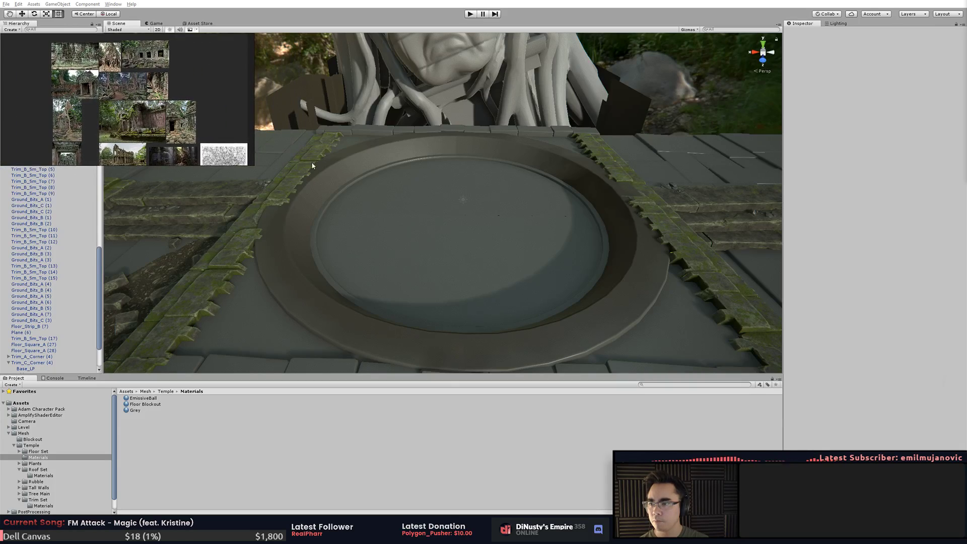
pyautogui.moveTo(253, 164); pyautogui.dragTo(146, 373)
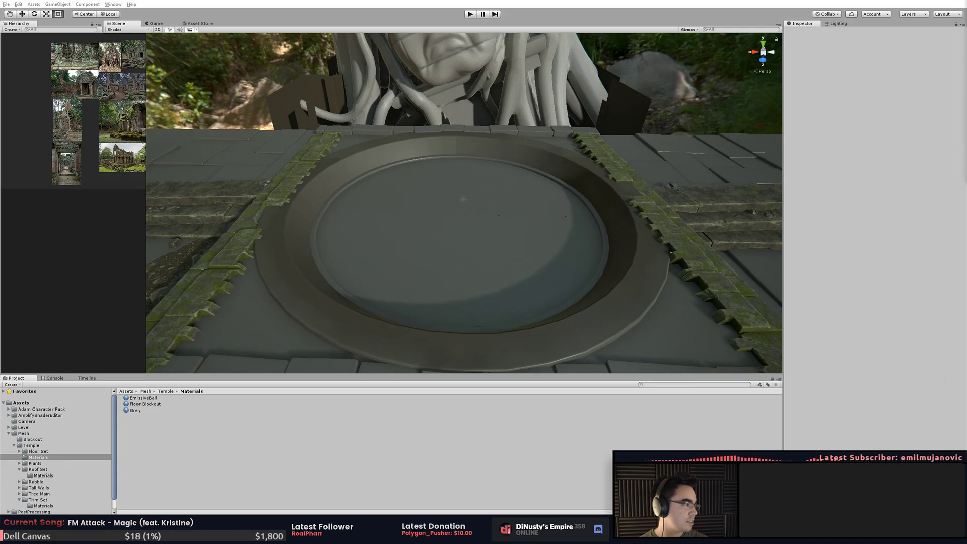
# - Frame the jungle ruin concept painting on the reference board, widen the window, and move it over the scene view
pyautogui.moveTo(102, 171); pyautogui.dragTo(45, 206, button='middle')
pyautogui.scroll(3, 87, 228)
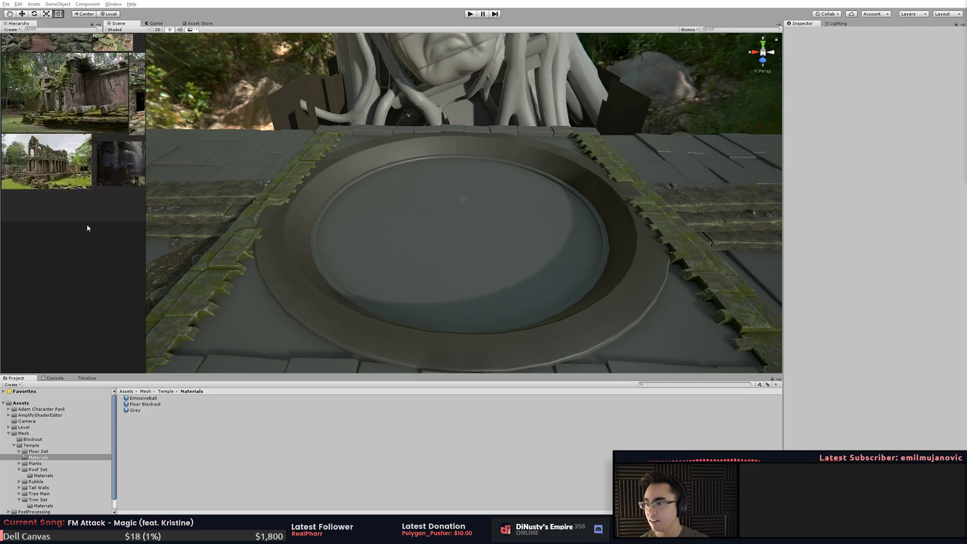
pyautogui.moveTo(86, 229); pyautogui.dragTo(2, 218, button='middle')
pyautogui.scroll(3, 60, 228)
pyautogui.moveTo(61, 230); pyautogui.dragTo(138, 237, button='middle')
pyautogui.moveTo(146, 232); pyautogui.dragTo(245, 227)
pyautogui.moveTo(114, 158); pyautogui.dragTo(588, 162)
# - Dock the Console as a separate pane beside the Project browser, and show the Project browser again
pyautogui.click(86, 378)
pyautogui.click(56, 377)
pyautogui.moveTo(56, 378); pyautogui.dragTo(616, 425)
pyautogui.moveTo(521, 405); pyautogui.dragTo(435, 408)
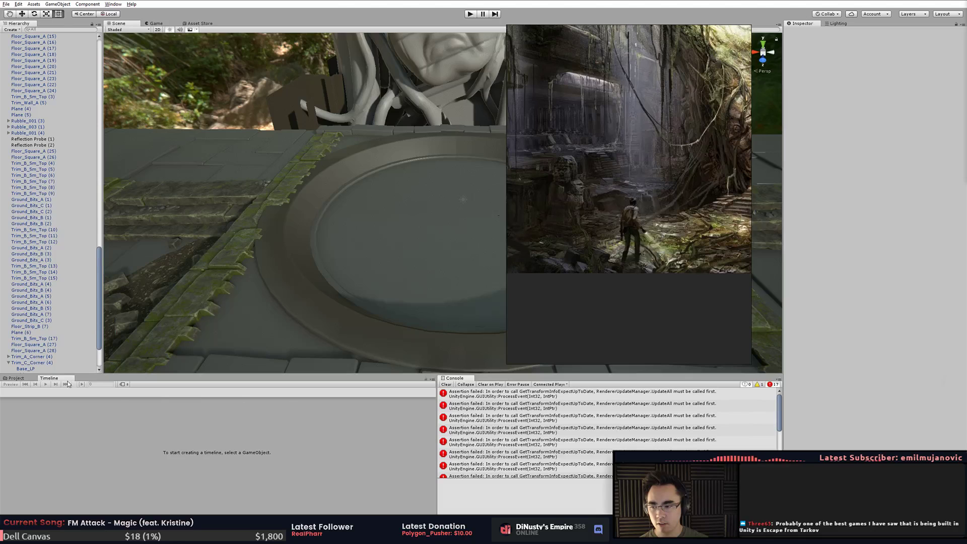
pyautogui.click(14, 377)
# - Move the reference window over the Console pane and align it below the scene view
pyautogui.moveTo(574, 199); pyautogui.dragTo(604, 348)
pyautogui.moveTo(603, 345); pyautogui.dragTo(603, 347, button='right')
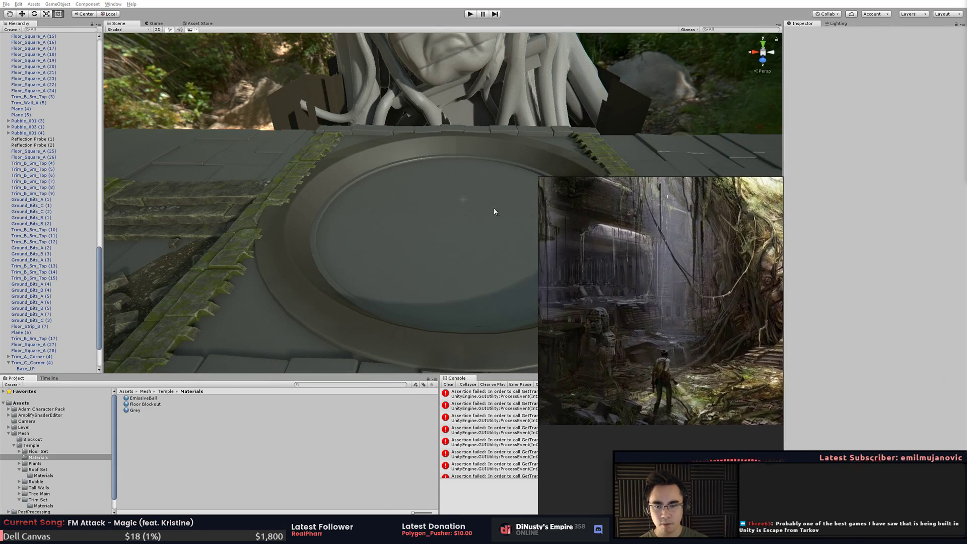
pyautogui.moveTo(541, 180); pyautogui.dragTo(442, 373)
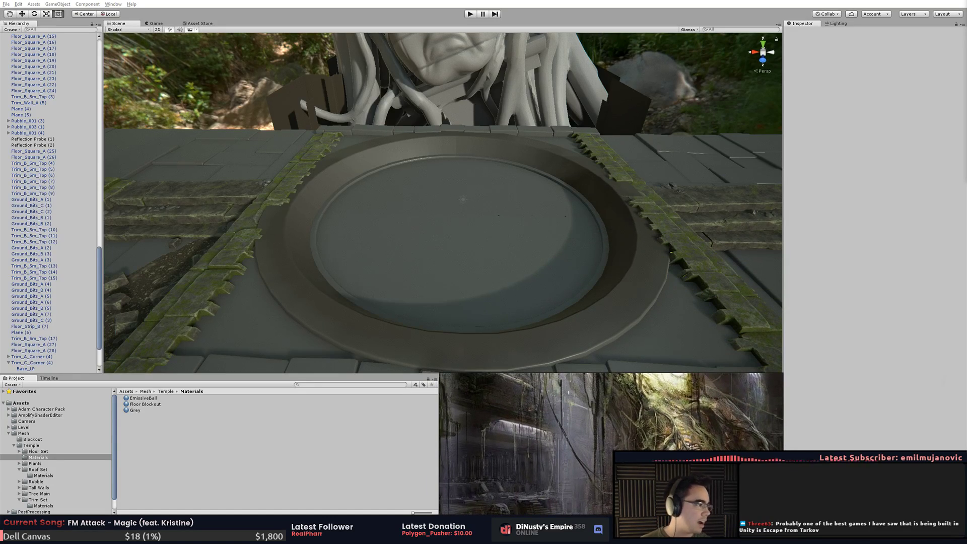
# - Narrow the Project browser and resize the reference window to fill the enlarged Console pane area
pyautogui.moveTo(437, 393); pyautogui.dragTo(363, 387)
pyautogui.moveTo(487, 398); pyautogui.dragTo(315, 395)
pyautogui.moveTo(267, 373); pyautogui.dragTo(369, 375)
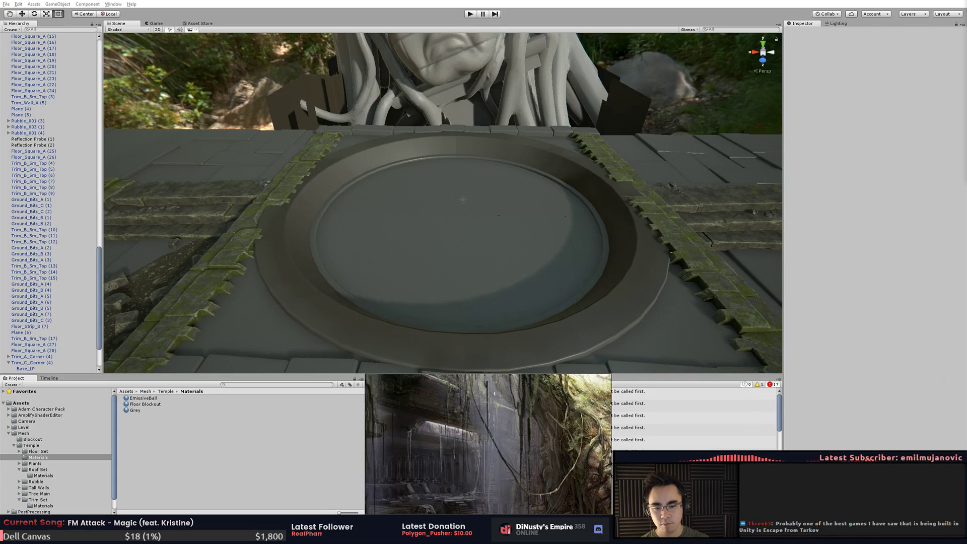
pyautogui.moveTo(611, 411); pyautogui.dragTo(782, 410)
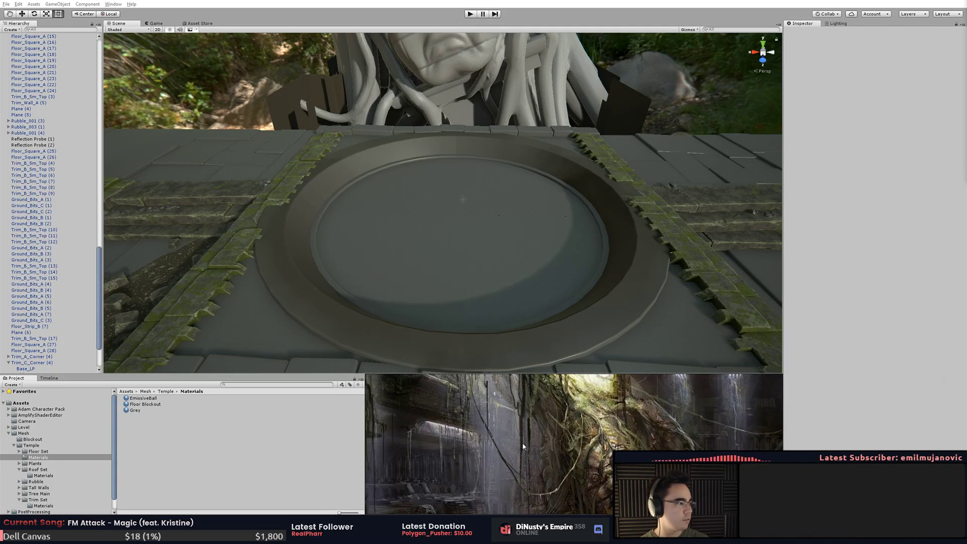
# - Examine the jungle temple concept painting and the neighbouring line sketch on the reference board for ideas for the basin
pyautogui.scroll(-3, 522, 446)
pyautogui.moveTo(509, 425); pyautogui.dragTo(495, 376, button='middle')
pyautogui.moveTo(511, 483); pyautogui.dragTo(541, 472, button='middle')
pyautogui.scroll(3, 532, 474)
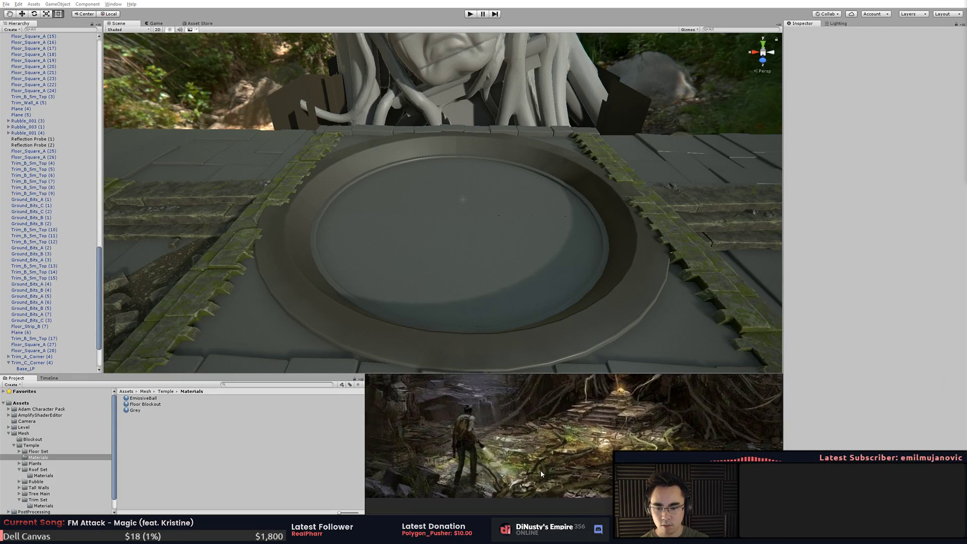
pyautogui.scroll(1, 544, 468)
pyautogui.moveTo(584, 446); pyautogui.dragTo(554, 422, button='middle')
pyautogui.scroll(-3, 546, 428)
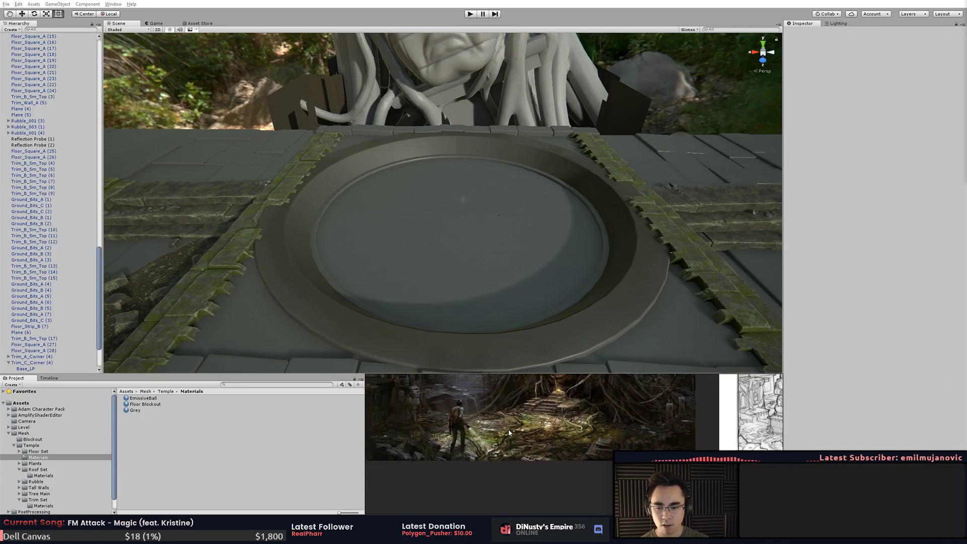
pyautogui.scroll(4, 604, 433)
pyautogui.scroll(-3, 610, 468)
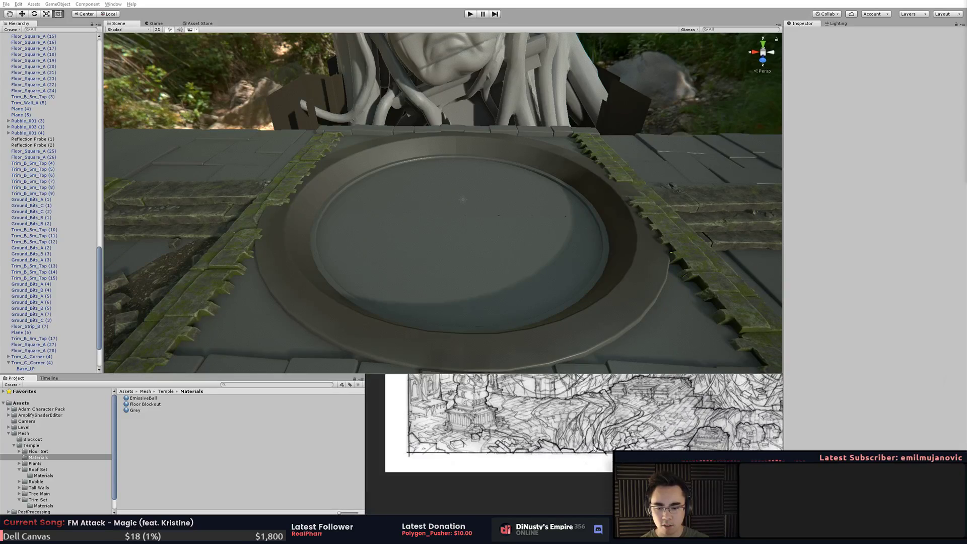
pyautogui.scroll(3, 489, 472)
pyautogui.scroll(-1, 494, 461)
pyautogui.moveTo(494, 462); pyautogui.dragTo(492, 474, button='middle')
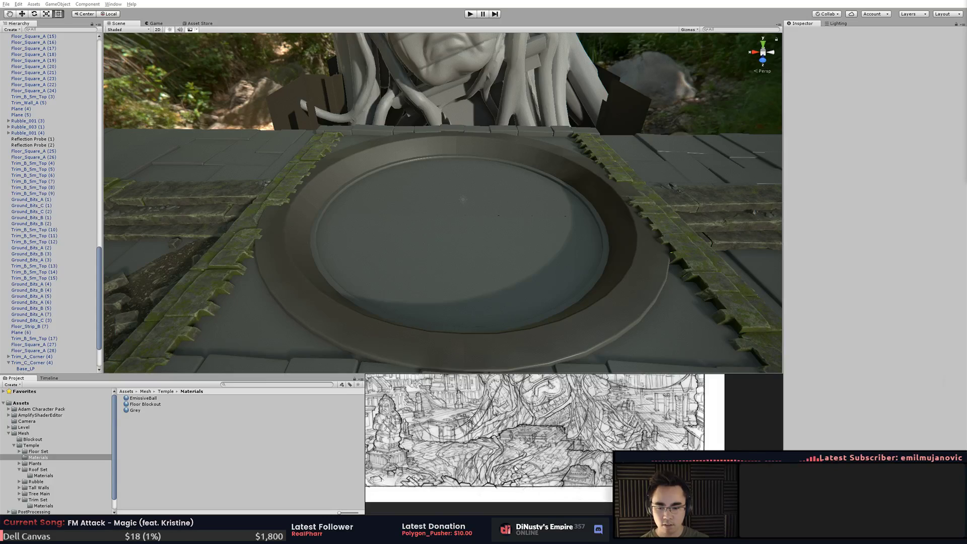
# - Examine the circular basin and its quarter piece from several angles, and compare it with the jungle temple concept painting
pyautogui.click(478, 200)
pyautogui.click(435, 218)
pyautogui.click(504, 248)
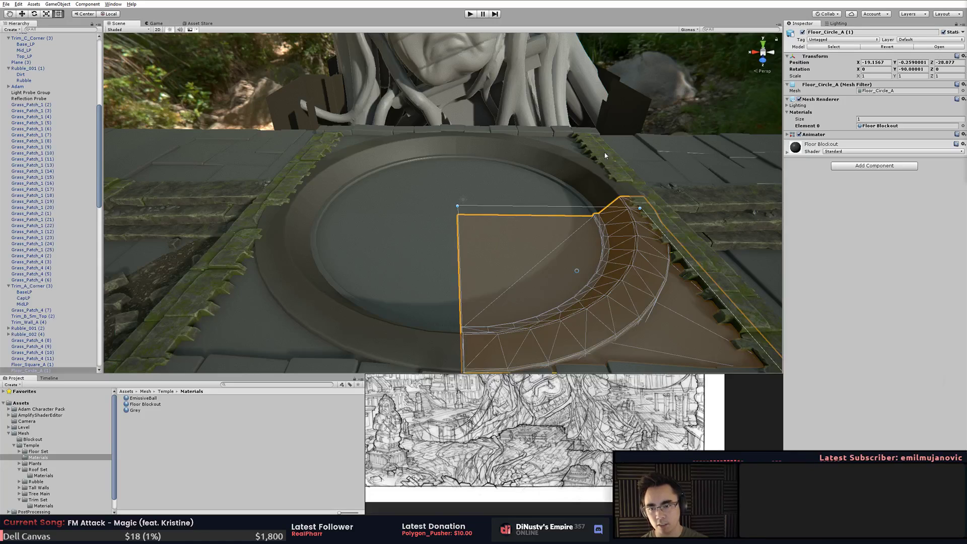
pyautogui.click(628, 135)
pyautogui.click(587, 171)
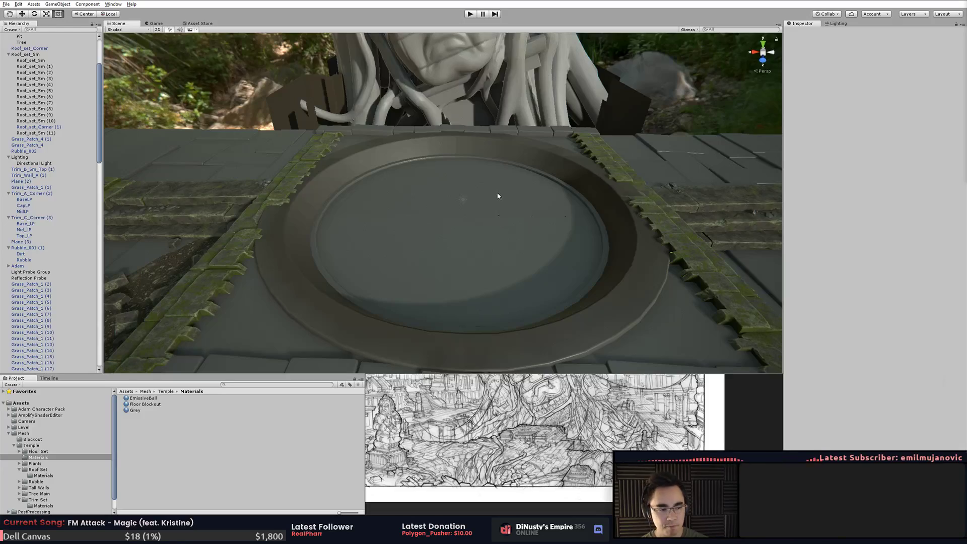
pyautogui.moveTo(497, 273); pyautogui.dragTo(494, 299, button='right')
pyautogui.keyDown('alt'); pyautogui.moveTo(495, 298); pyautogui.dragTo(411, 284); pyautogui.keyUp('alt')
pyautogui.keyDown('alt'); pyautogui.moveTo(412, 180); pyautogui.dragTo(448, 219); pyautogui.keyUp('alt')
pyautogui.keyDown('alt'); pyautogui.moveTo(464, 163); pyautogui.dragTo(476, 252); pyautogui.keyUp('alt')
pyautogui.moveTo(454, 421); pyautogui.dragTo(574, 447, button='middle')
pyautogui.scroll(-8, 564, 441)
pyautogui.moveTo(437, 403); pyautogui.dragTo(463, 407, button='middle')
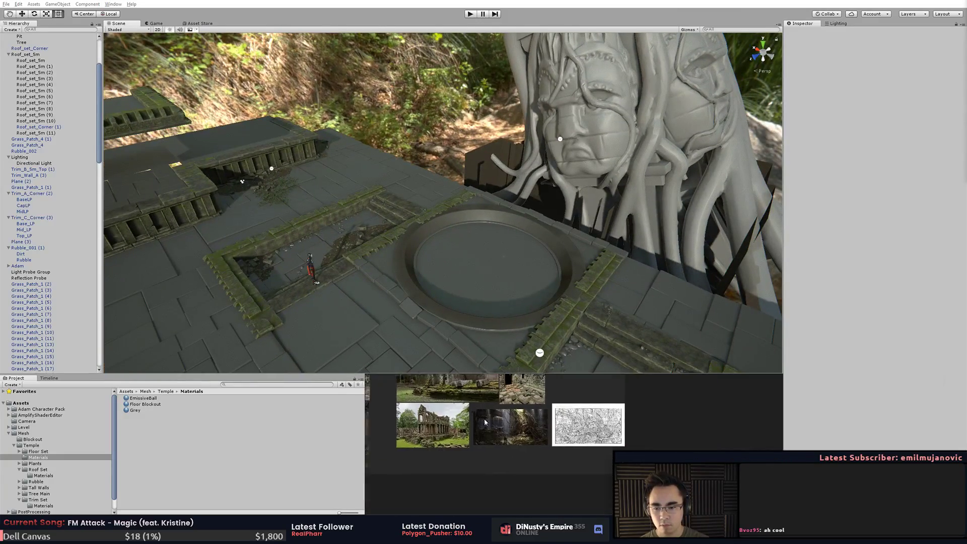
pyautogui.scroll(8, 506, 432)
pyautogui.moveTo(549, 444)
pyautogui.mouseDown(button='middle')
pyautogui.moveTo(505, 476)
pyautogui.moveTo(545, 461)
pyautogui.moveTo(567, 469)
pyautogui.mouseUp(button='middle')
pyautogui.keyDown('alt'); pyautogui.moveTo(434, 275); pyautogui.dragTo(468, 295); pyautogui.keyUp('alt')
pyautogui.click(495, 229)
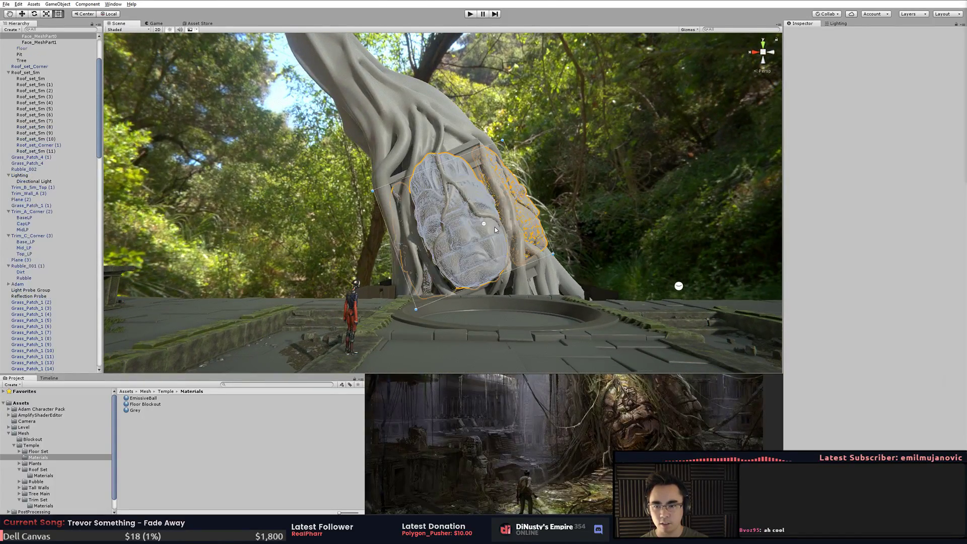
pyautogui.moveTo(438, 164); pyautogui.dragTo(443, 176)
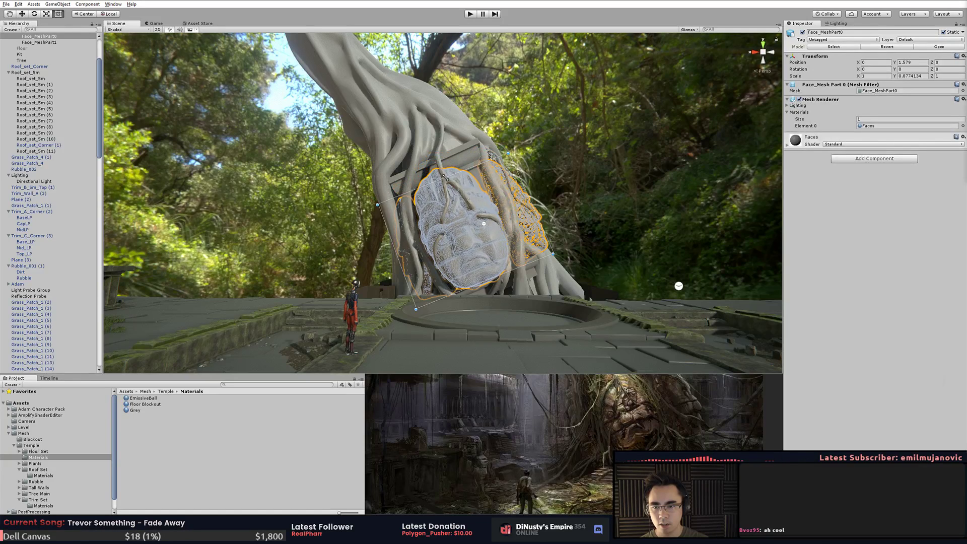
pyautogui.hotkey('ctrl', 'z')
# - Examine the tree mesh and the two carved stone faces beneath its roots
pyautogui.click(595, 222)
pyautogui.keyDown('alt'); pyautogui.moveTo(595, 222); pyautogui.dragTo(443, 269); pyautogui.keyUp('alt')
pyautogui.click(516, 141)
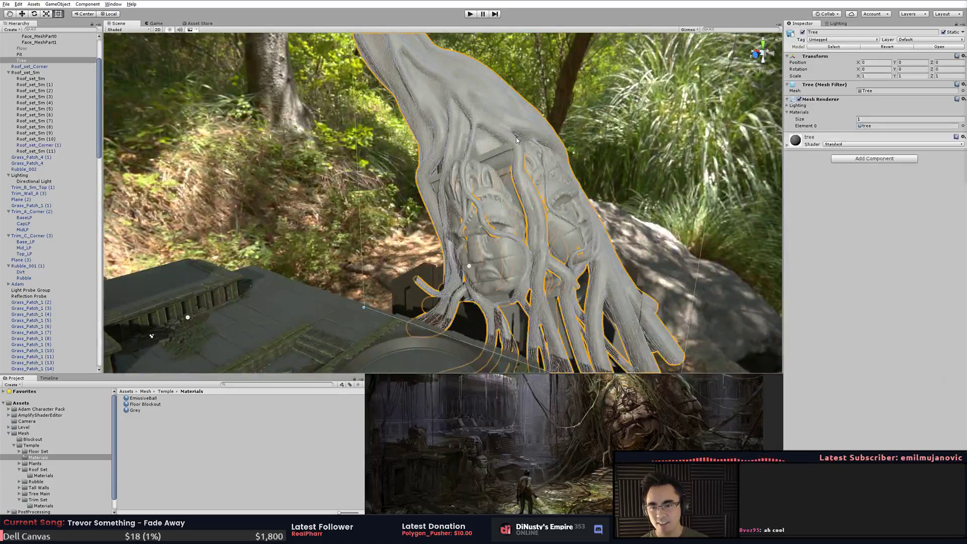
pyautogui.click(567, 107)
pyautogui.keyDown('alt'); pyautogui.moveTo(566, 108); pyautogui.dragTo(433, 250); pyautogui.keyUp('alt')
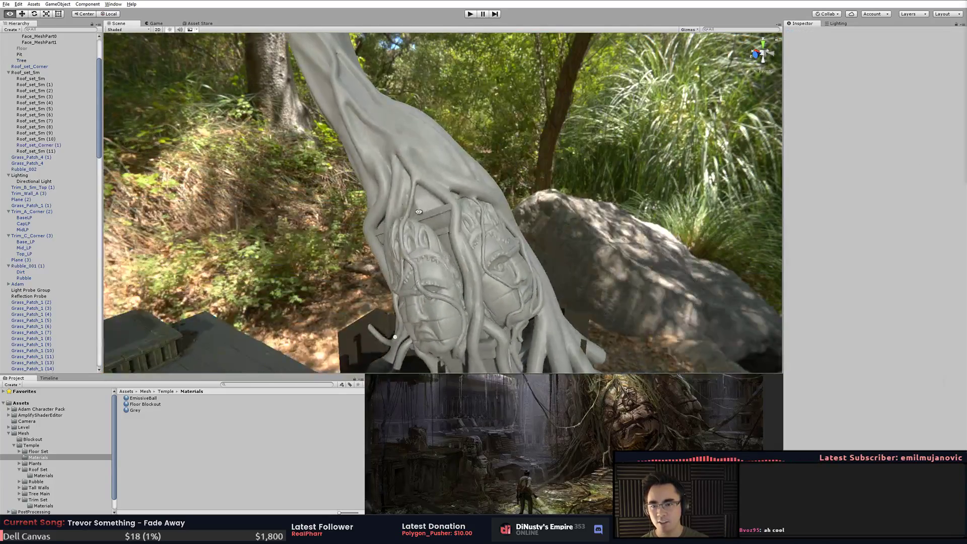
pyautogui.click(431, 255)
pyautogui.moveTo(432, 254); pyautogui.dragTo(434, 222, button='middle')
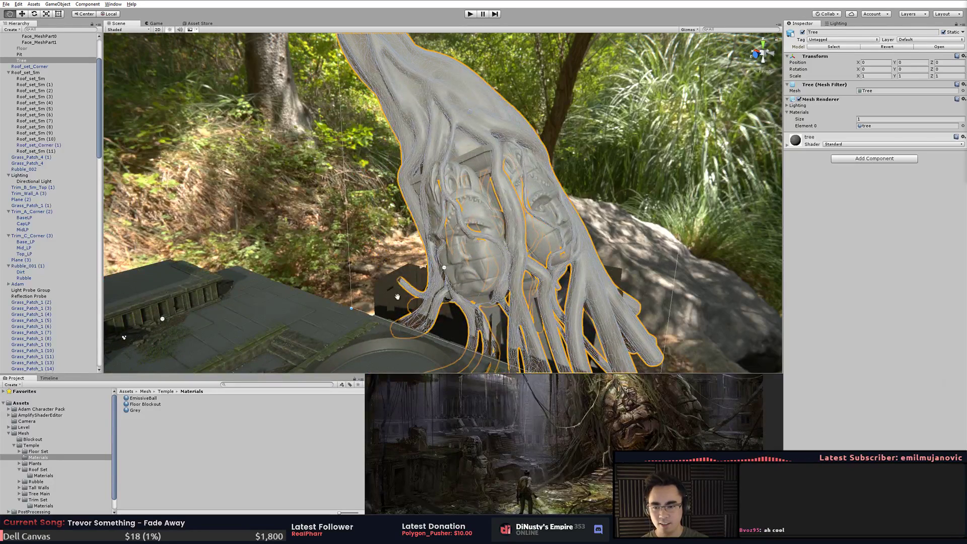
pyautogui.click(356, 240)
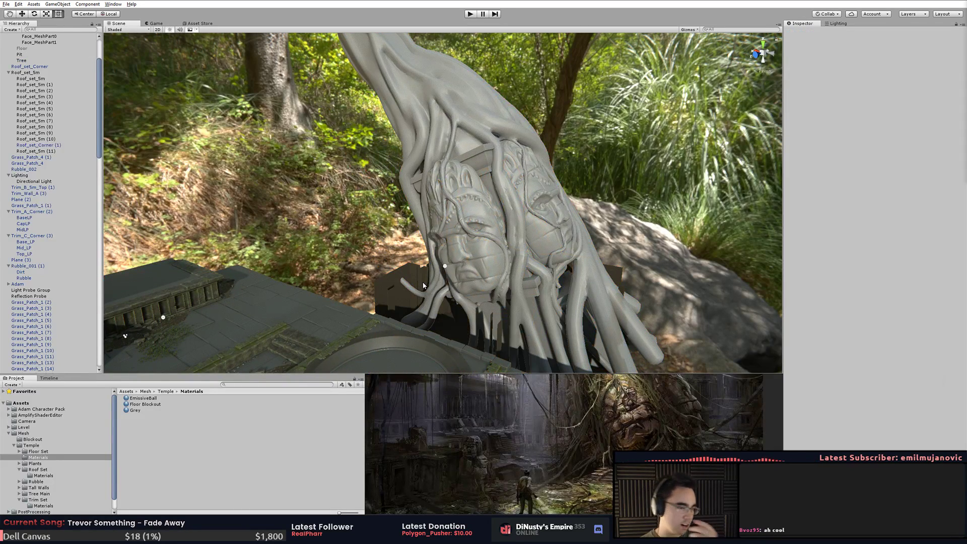
# - Inspect the raised platform's square floor tiles and the large plane beside them
pyautogui.keyDown('alt'); pyautogui.moveTo(202, 357); pyautogui.dragTo(460, 282); pyautogui.keyUp('alt')
pyautogui.moveTo(460, 283); pyautogui.dragTo(479, 221, button='middle')
pyautogui.click(408, 228)
pyautogui.keyDown('alt'); pyautogui.moveTo(427, 279); pyautogui.dragTo(429, 255); pyautogui.keyUp('alt')
pyautogui.keyDown('alt'); pyautogui.moveTo(420, 146); pyautogui.dragTo(430, 264); pyautogui.keyUp('alt')
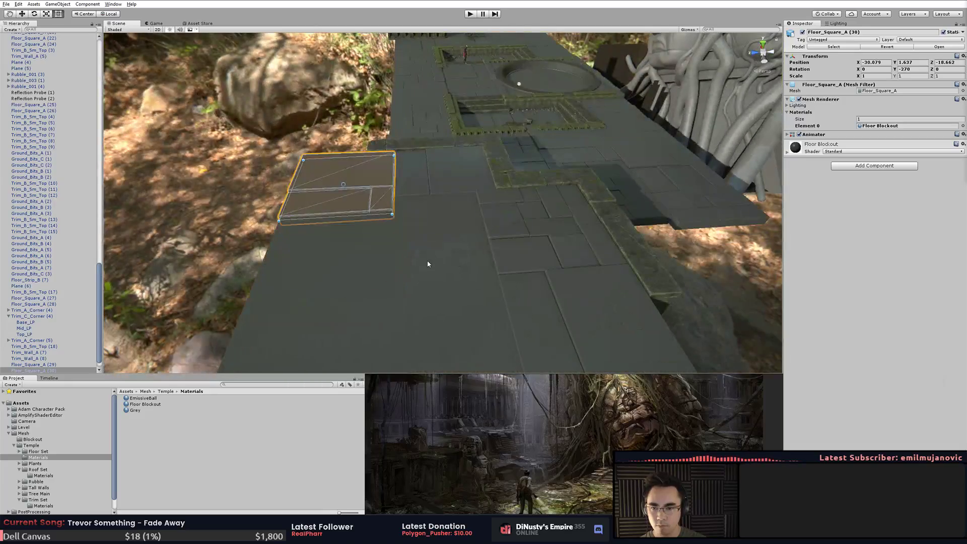
pyautogui.click(414, 322)
pyautogui.keyDown('alt'); pyautogui.moveTo(417, 213); pyautogui.dragTo(370, 209); pyautogui.keyUp('alt')
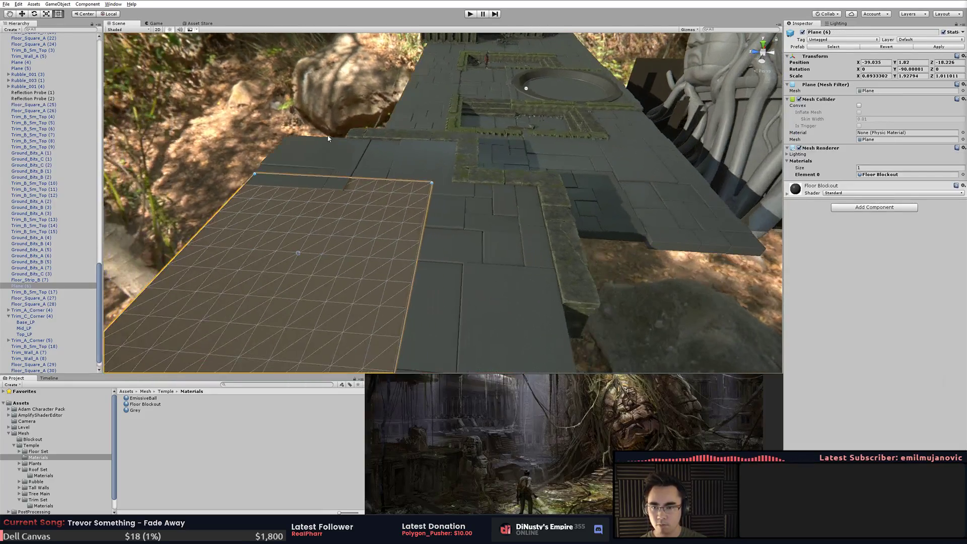
pyautogui.click(328, 138)
pyautogui.moveTo(352, 133); pyautogui.dragTo(337, 201, button='middle')
# - Compare the temple courtyard layout with the explorer and carved tree face in the concept painting
pyautogui.keyDown('alt'); pyautogui.moveTo(433, 206); pyautogui.dragTo(411, 257); pyautogui.keyUp('alt')
pyautogui.scroll(3, 337, 218)
pyautogui.scroll(-5, 593, 458)
pyautogui.moveTo(594, 457)
pyautogui.mouseDown(button='middle')
pyautogui.moveTo(486, 450)
pyautogui.moveTo(484, 441)
pyautogui.mouseUp(button='middle')
pyautogui.scroll(6, 524, 454)
pyautogui.moveTo(529, 472); pyautogui.dragTo(590, 488, button='middle')
pyautogui.moveTo(475, 437); pyautogui.dragTo(575, 433, button='middle')
pyautogui.scroll(-1, 468, 320)
pyautogui.scroll(-2, 497, 427)
pyautogui.scroll(-2, 498, 431)
pyautogui.moveTo(428, 424)
pyautogui.mouseDown(button='middle')
pyautogui.moveTo(582, 436)
pyautogui.moveTo(612, 448)
pyautogui.mouseUp(button='middle')
pyautogui.scroll(5, 518, 455)
pyautogui.moveTo(518, 456); pyautogui.dragTo(508, 434, button='middle')
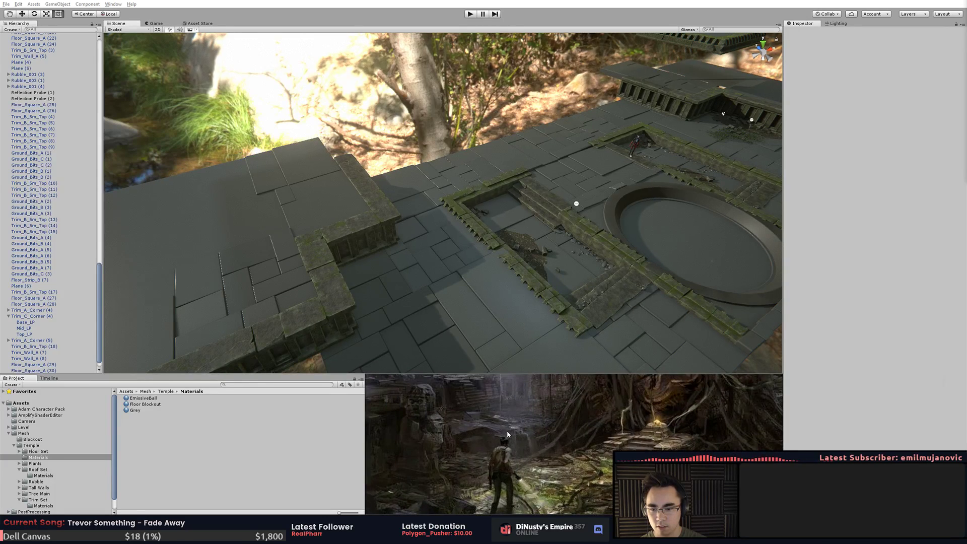
pyautogui.scroll(-2, 499, 421)
pyautogui.keyDown('alt'); pyautogui.moveTo(573, 227); pyautogui.dragTo(523, 235); pyautogui.keyUp('alt')
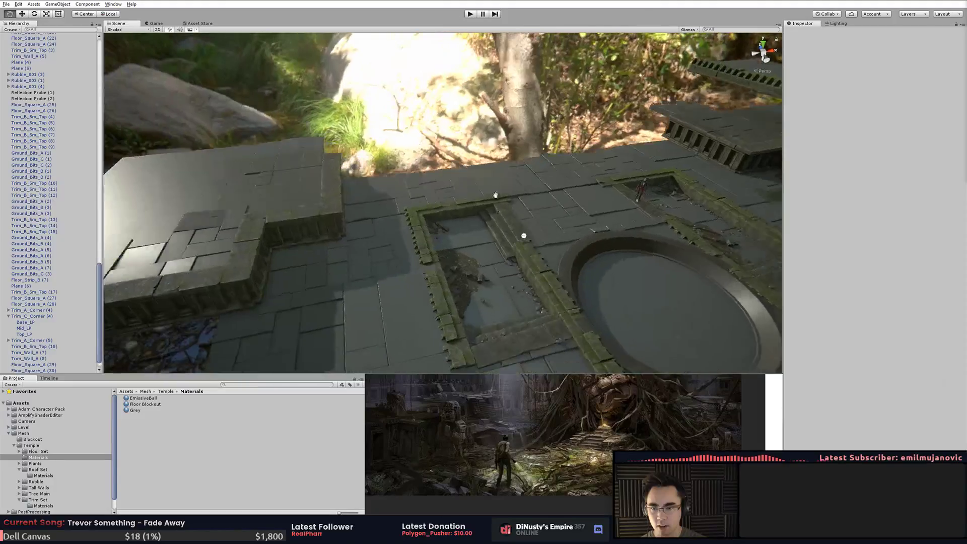
pyautogui.moveTo(522, 236); pyautogui.dragTo(472, 155, button='middle')
pyautogui.keyDown('alt'); pyautogui.moveTo(439, 236); pyautogui.dragTo(527, 268); pyautogui.keyUp('alt')
# - Set the Z scale to 1 for the floor tile between the sunken pit and the tree roots
pyautogui.click(480, 272)
pyautogui.click(940, 77)
pyautogui.write('1')
pyautogui.click(548, 218)
pyautogui.click(495, 261)
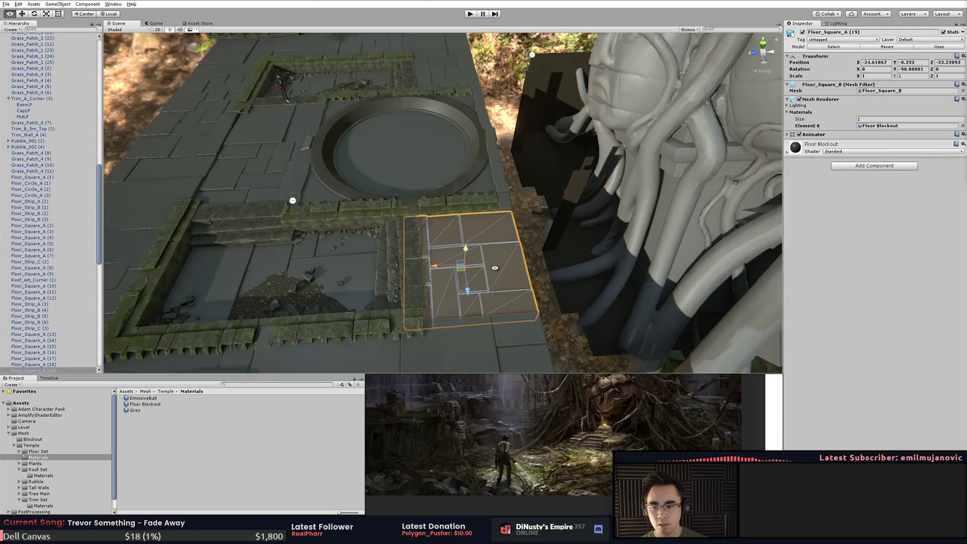
pyautogui.keyDown('alt'); pyautogui.moveTo(495, 266); pyautogui.dragTo(500, 273); pyautogui.keyUp('alt')
pyautogui.click(552, 214)
# - Turn off 3D Icons in the scene view's gizmo settings
pyautogui.moveTo(537, 113); pyautogui.dragTo(514, 179, button='middle')
pyautogui.click(514, 179)
pyautogui.keyDown('alt'); pyautogui.moveTo(514, 180); pyautogui.dragTo(670, 171); pyautogui.keyUp('alt')
pyautogui.moveTo(670, 171); pyautogui.dragTo(601, 161, button='middle')
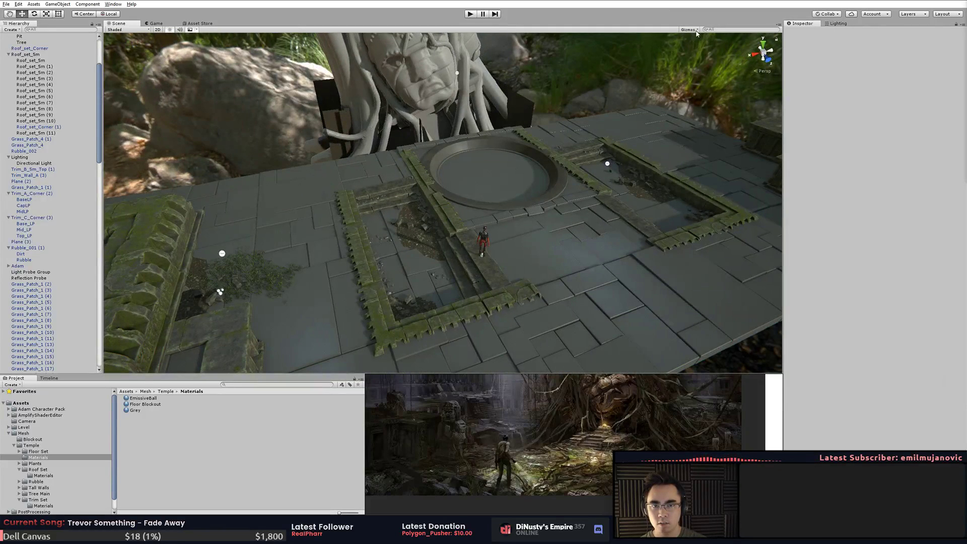
pyautogui.click(688, 29)
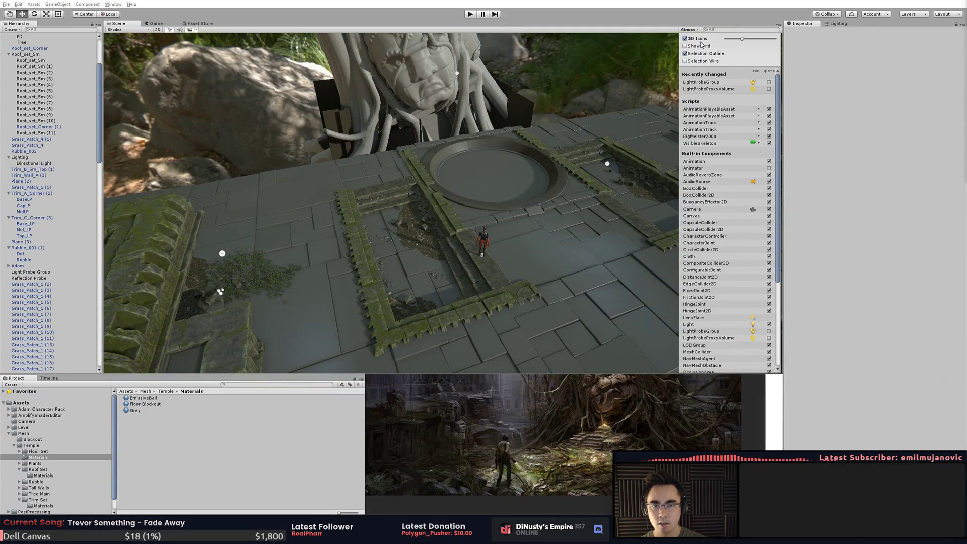
pyautogui.click(674, 45)
pyautogui.click(691, 29)
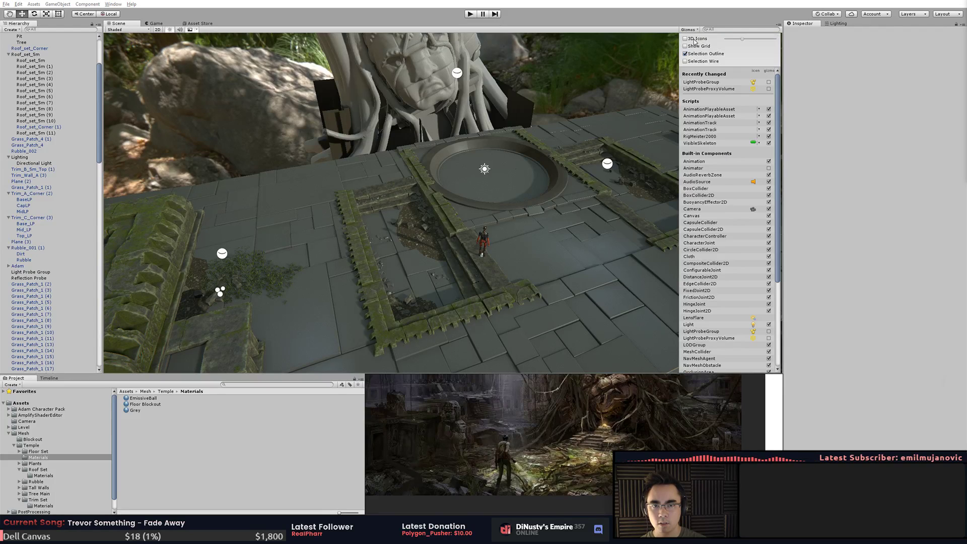
# - Inspect the sunken pit's mossy border, rubble, steps and floor tiles from several angles
pyautogui.click(575, 107)
pyautogui.keyDown('alt'); pyautogui.moveTo(575, 107); pyautogui.dragTo(489, 153); pyautogui.keyUp('alt')
pyautogui.keyDown('alt'); pyautogui.moveTo(489, 153); pyautogui.dragTo(522, 188, button='right'); pyautogui.keyUp('alt')
pyautogui.click(382, 167)
pyautogui.click(329, 157)
pyautogui.press('f')
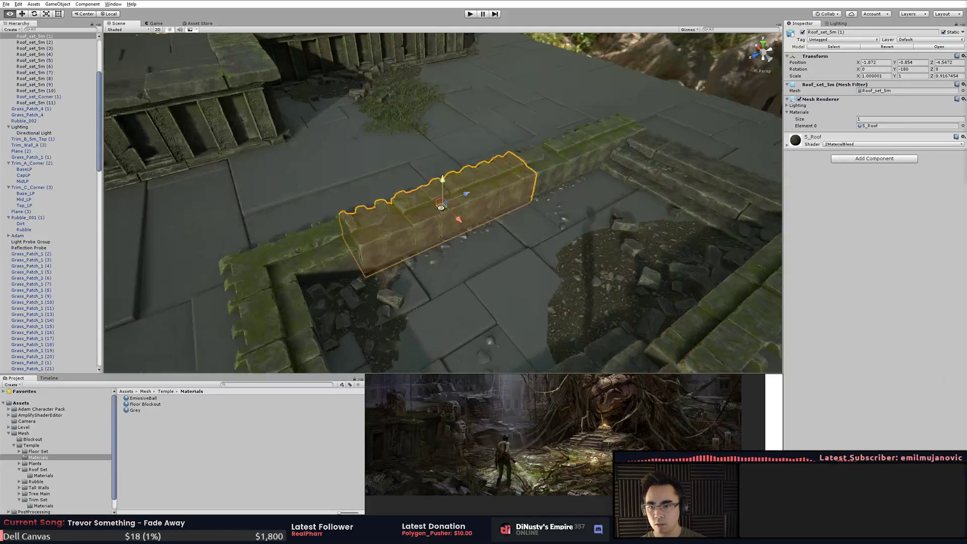
pyautogui.click(530, 265)
pyautogui.keyDown('alt'); pyautogui.moveTo(530, 265); pyautogui.dragTo(549, 189); pyautogui.keyUp('alt')
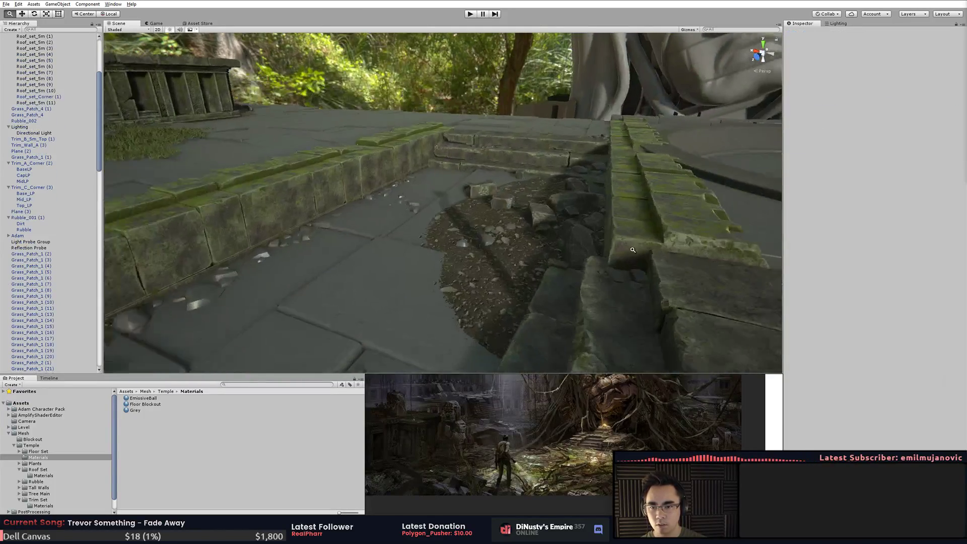
pyautogui.keyDown('alt'); pyautogui.moveTo(549, 189); pyautogui.dragTo(816, 258, button='right'); pyautogui.keyUp('alt')
pyautogui.keyDown('alt'); pyautogui.moveTo(588, 220); pyautogui.dragTo(592, 218, button='right'); pyautogui.keyUp('alt')
pyautogui.keyDown('alt'); pyautogui.moveTo(592, 219); pyautogui.dragTo(657, 205); pyautogui.keyUp('alt')
pyautogui.moveTo(656, 205)
pyautogui.keyDown('alt'); pyautogui.mouseDown(button='middle')
pyautogui.moveTo(648, 208)
pyautogui.moveTo(658, 210)
pyautogui.mouseUp(button='middle'); pyautogui.keyUp('alt')
pyautogui.keyDown('alt'); pyautogui.moveTo(658, 209); pyautogui.dragTo(541, 332); pyautogui.keyUp('alt')
pyautogui.moveTo(541, 333); pyautogui.dragTo(510, 294, button='middle')
pyautogui.click(471, 125)
pyautogui.keyDown('alt'); pyautogui.moveTo(471, 125); pyautogui.dragTo(632, 141); pyautogui.keyUp('alt')
pyautogui.click(379, 107)
pyautogui.click(360, 145)
pyautogui.click(573, 235)
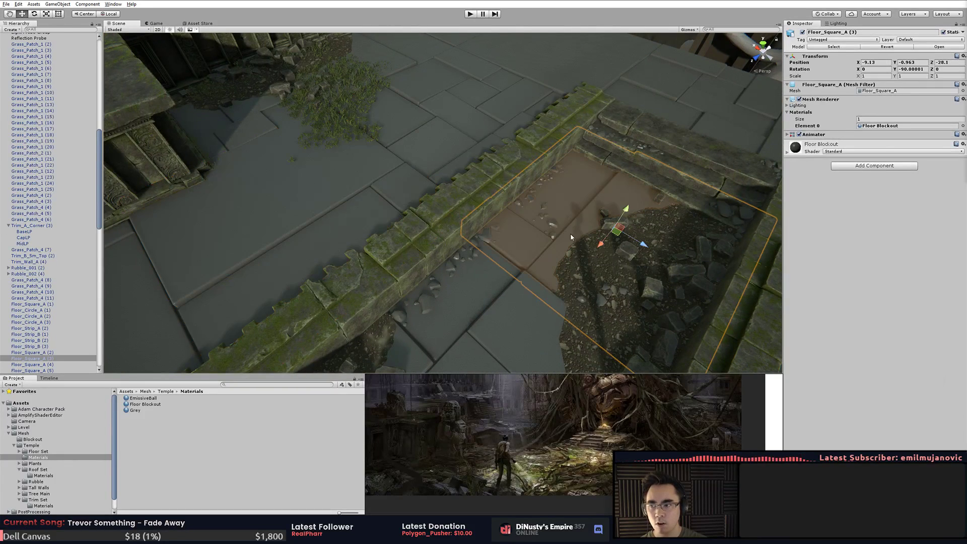
# - Create an empty object from the pit's three stair blocks, move it out to the top level and name it Stairs
pyautogui.click(673, 158)
pyautogui.press('f')
pyautogui.keyDown('alt'); pyautogui.moveTo(673, 159); pyautogui.dragTo(749, 240); pyautogui.keyUp('alt')
pyautogui.moveTo(749, 239); pyautogui.dragTo(553, 195, button='middle')
pyautogui.keyDown('alt'); pyautogui.moveTo(553, 195); pyautogui.dragTo(439, 186, button='right'); pyautogui.keyUp('alt')
pyautogui.keyDown('shift'); pyautogui.click(437, 187); pyautogui.keyUp('shift')
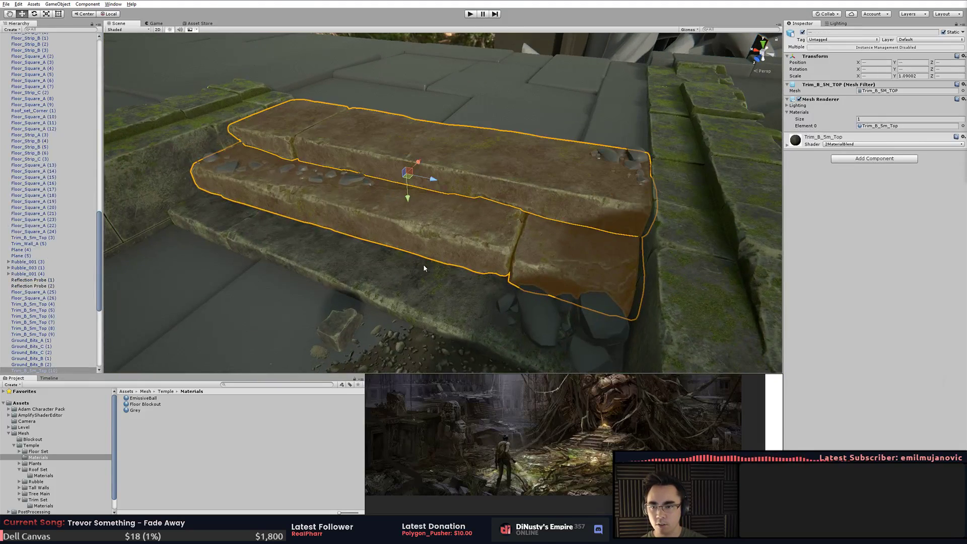
pyautogui.keyDown('shift'); pyautogui.click(463, 302); pyautogui.keyUp('shift')
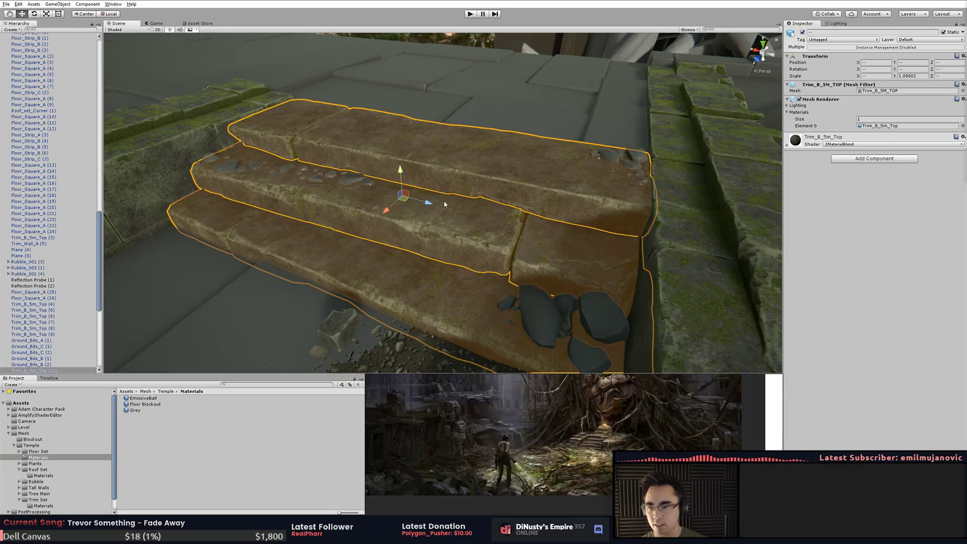
pyautogui.moveTo(101, 276); pyautogui.dragTo(103, 312)
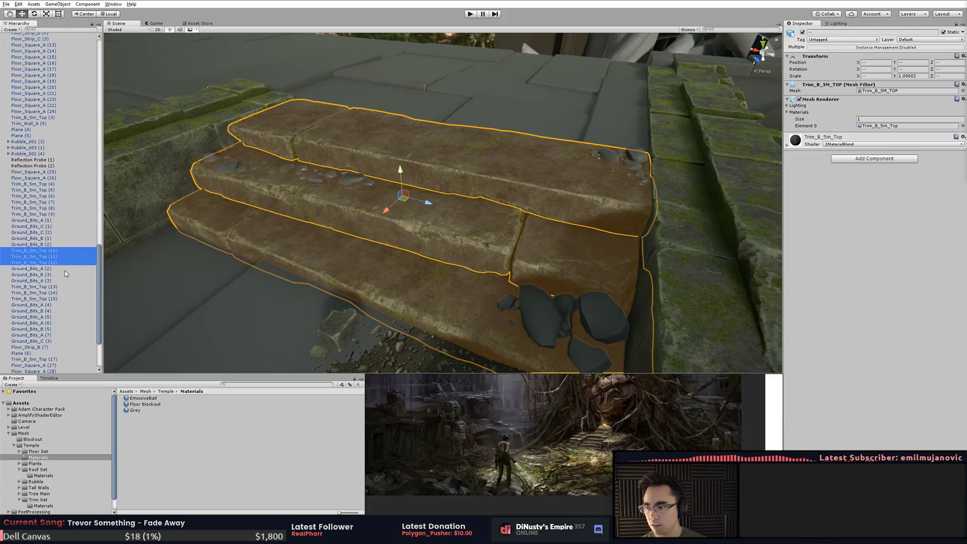
pyautogui.rightClick(55, 252)
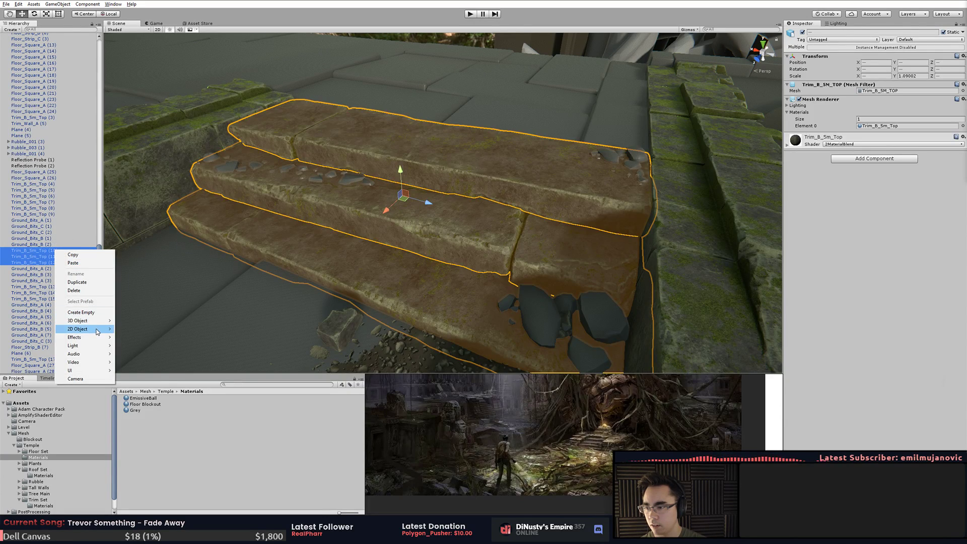
pyautogui.click(96, 312)
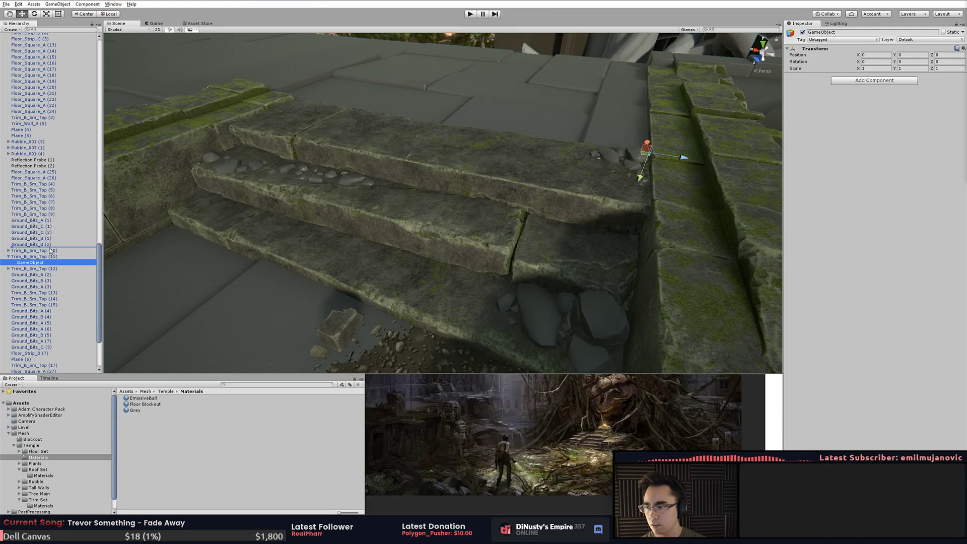
pyautogui.moveTo(49, 249); pyautogui.dragTo(50, 249)
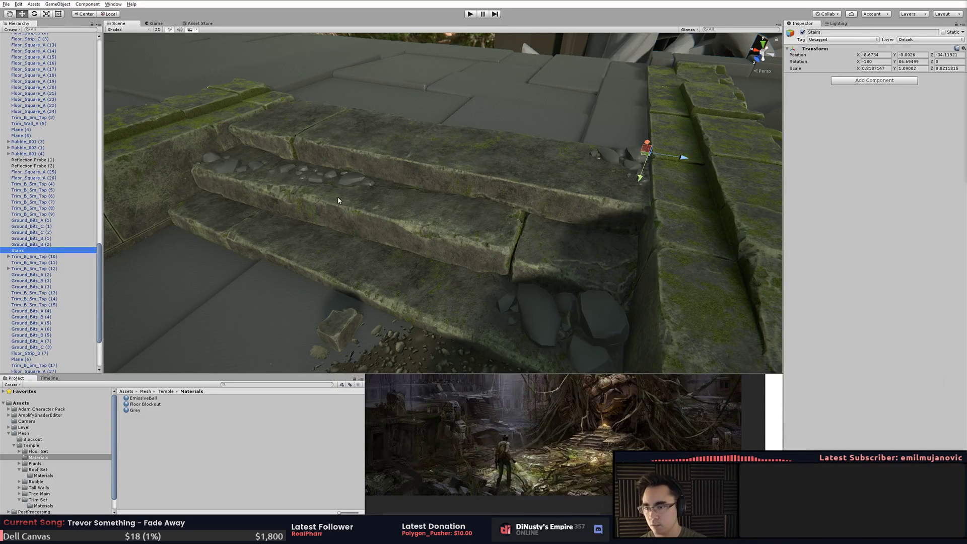
# - Delete the leftover empty child objects under Trim_B_5m_Top (10) and Trim_B_5m_Top (12)
pyautogui.click(378, 267)
pyautogui.keyDown('shift'); pyautogui.click(405, 221); pyautogui.keyUp('shift')
pyautogui.keyDown('shift'); pyautogui.click(441, 169); pyautogui.keyUp('shift')
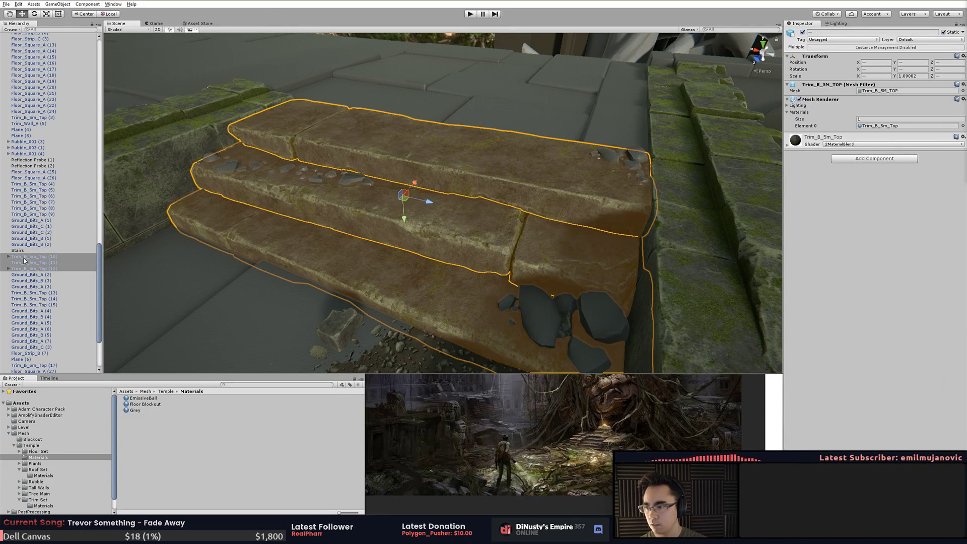
pyautogui.click(8, 257)
pyautogui.click(30, 263)
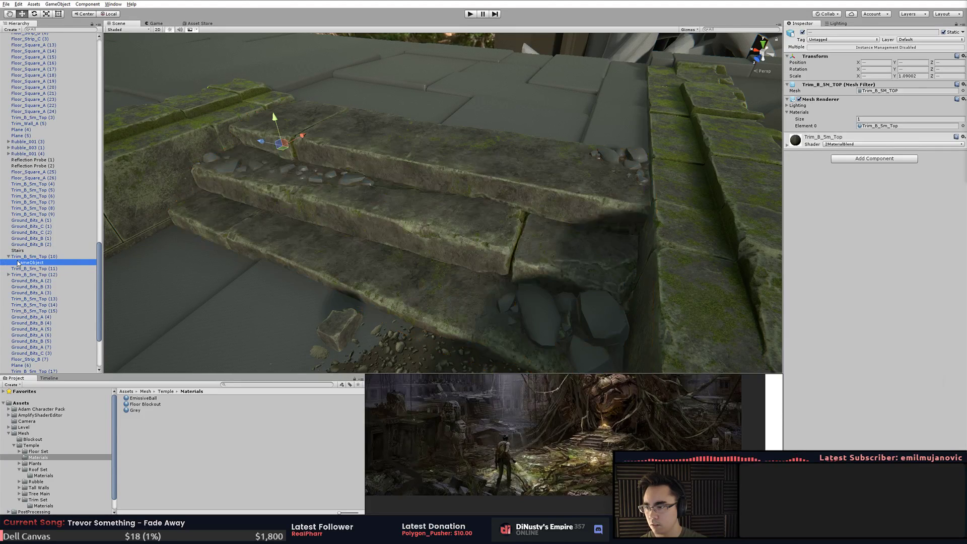
pyautogui.moveTo(43, 257); pyautogui.dragTo(43, 255)
pyautogui.click(24, 251)
pyautogui.click(24, 256)
pyautogui.press('Delete')
pyautogui.click(24, 263)
pyautogui.click(8, 269)
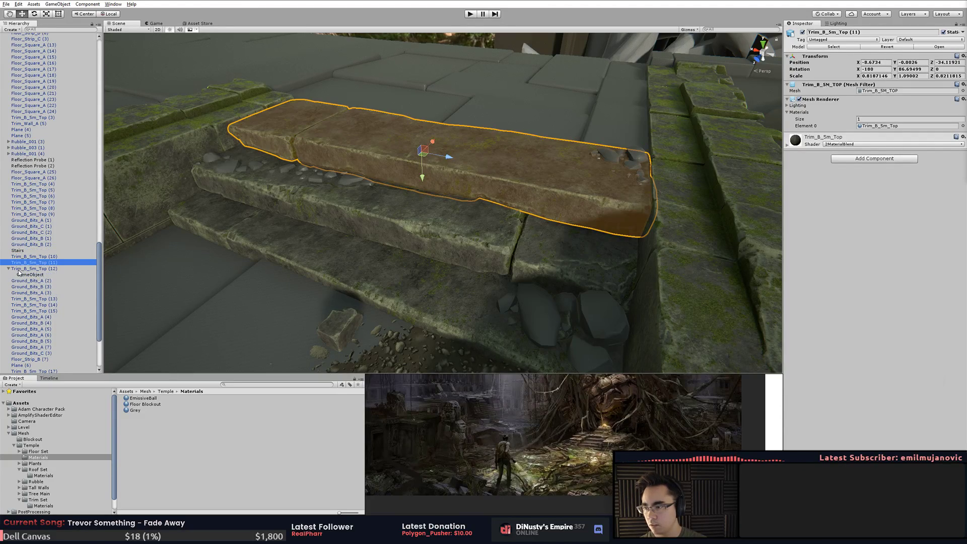
pyautogui.click(32, 275)
pyautogui.press('Delete')
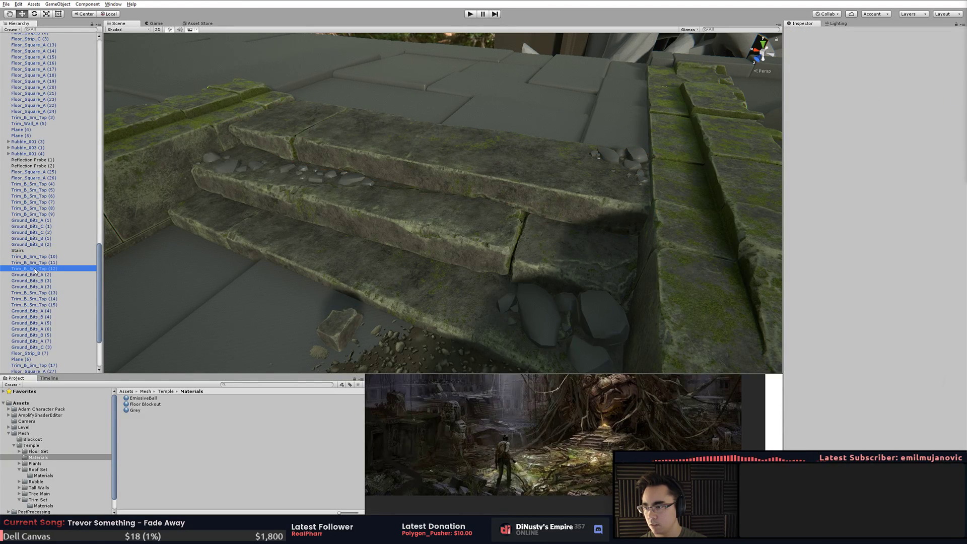
# - Parent the stair blocks Trim_B_5m_Top (10), (11) and (12) to the Stairs object
pyautogui.click(33, 268)
pyautogui.keyDown('shift'); pyautogui.click(35, 257); pyautogui.keyUp('shift')
pyautogui.moveTo(27, 262); pyautogui.dragTo(18, 251)
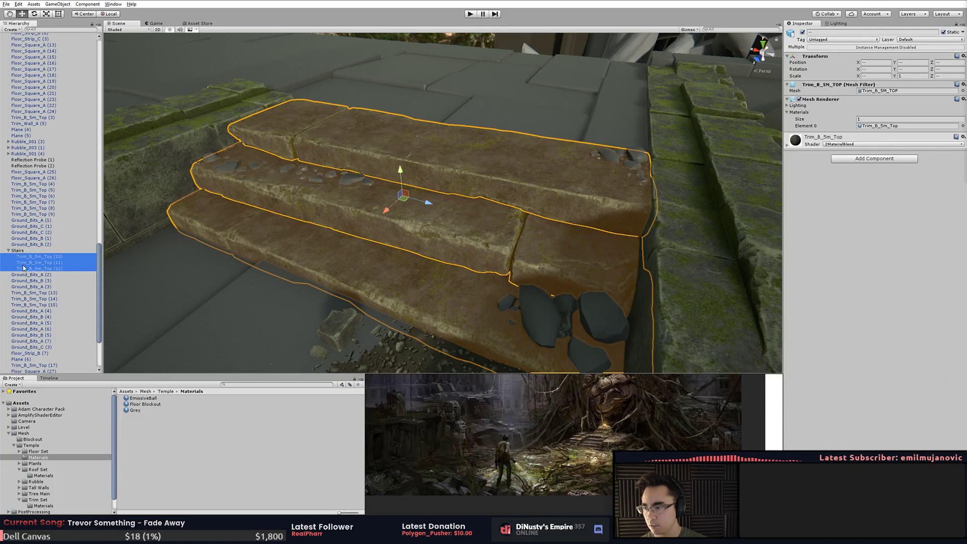
pyautogui.click(17, 250)
# - Parent the stair debris Ground_Bits_A (2), Ground_Bits_B (3) and Ground_Bits_A (3) to the Stairs object
pyautogui.click(341, 181)
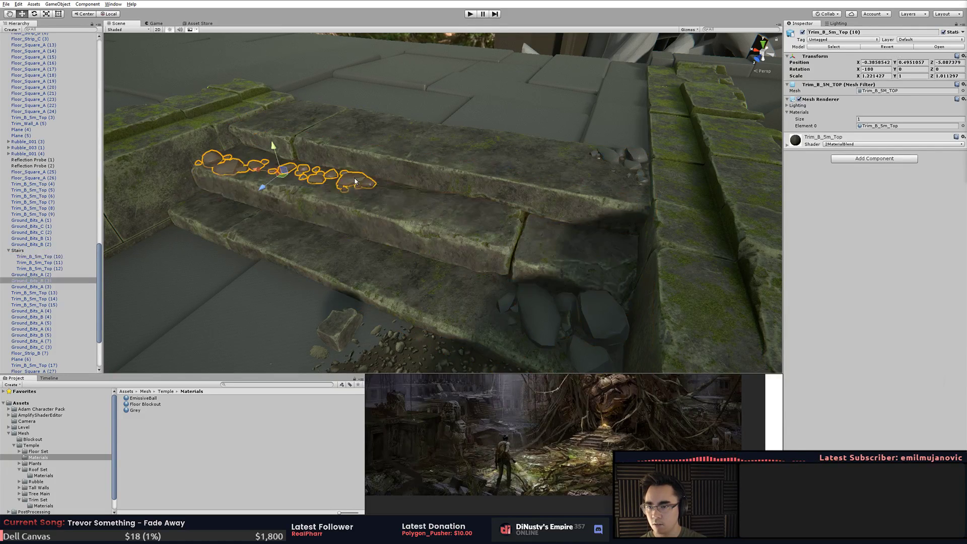
pyautogui.keyDown('shift'); pyautogui.click(537, 299); pyautogui.keyUp('shift')
pyautogui.moveTo(44, 276); pyautogui.dragTo(46, 285)
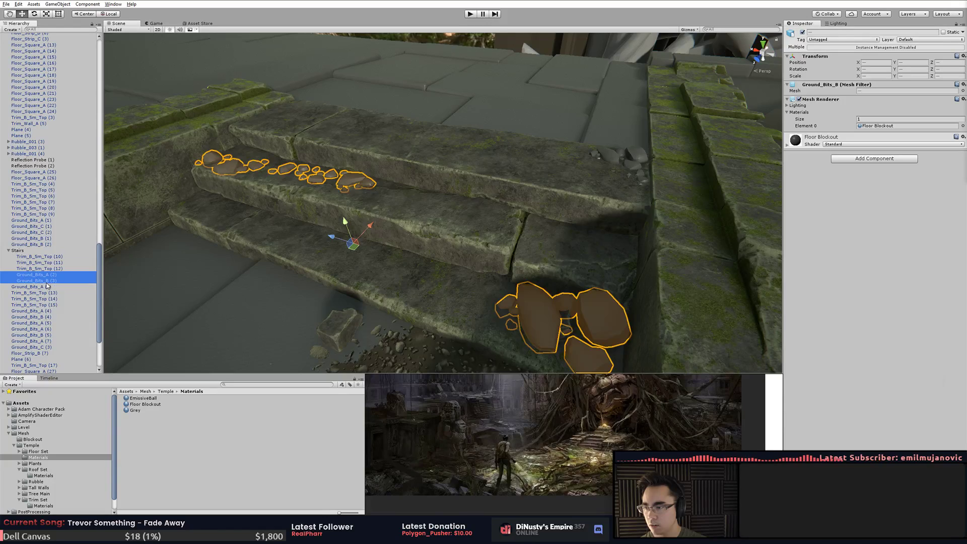
pyautogui.click(19, 250)
pyautogui.click(623, 171)
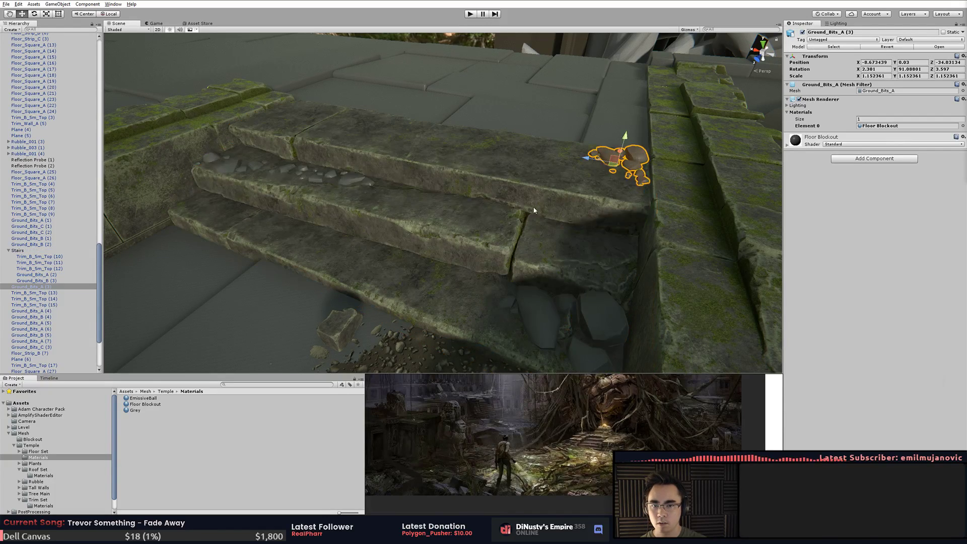
pyautogui.moveTo(36, 289); pyautogui.dragTo(52, 287)
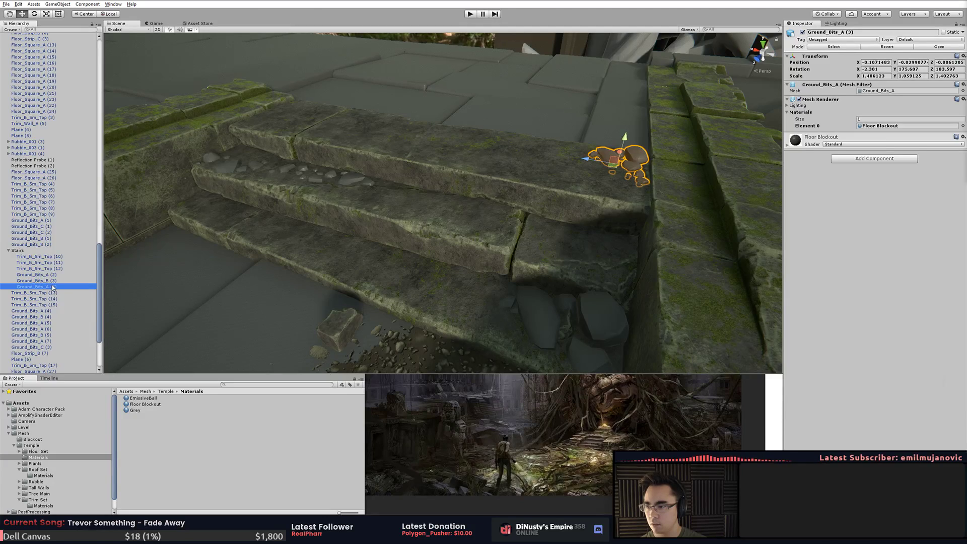
pyautogui.click(17, 250)
pyautogui.click(459, 130)
# - Add a Grass_Patch_2 model from the temple's Plants folder to the scene
pyautogui.keyDown('alt'); pyautogui.moveTo(345, 203); pyautogui.dragTo(396, 201); pyautogui.keyUp('alt')
pyautogui.moveTo(398, 206); pyautogui.dragTo(362, 188, button='right')
pyautogui.click(246, 171)
pyautogui.hotkey('ctrl', 'z')
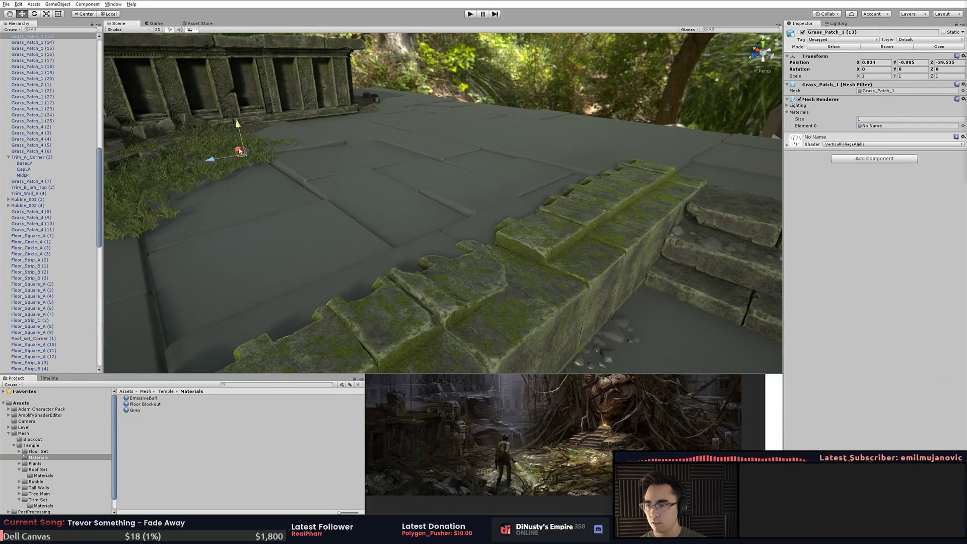
pyautogui.moveTo(269, 206); pyautogui.dragTo(386, 171, button='right')
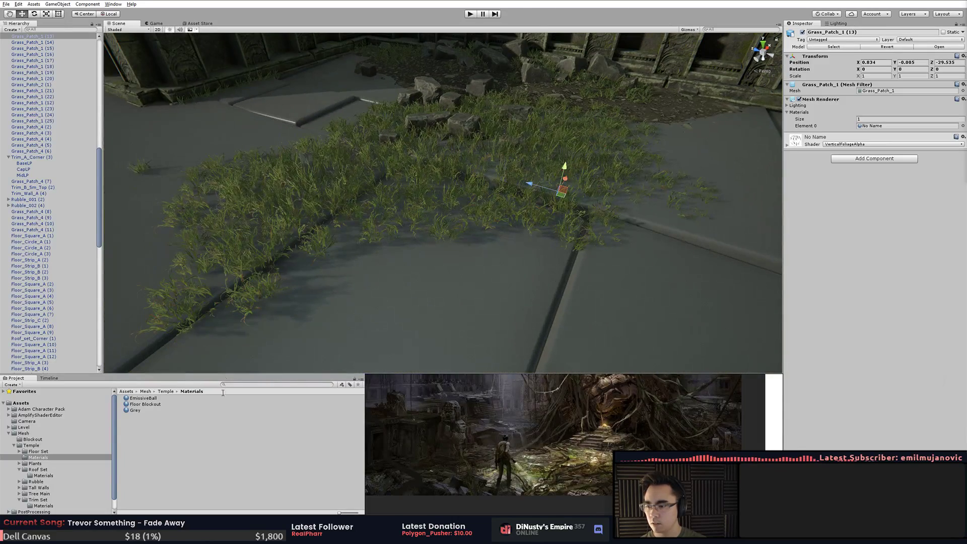
pyautogui.click(154, 445)
pyautogui.click(80, 463)
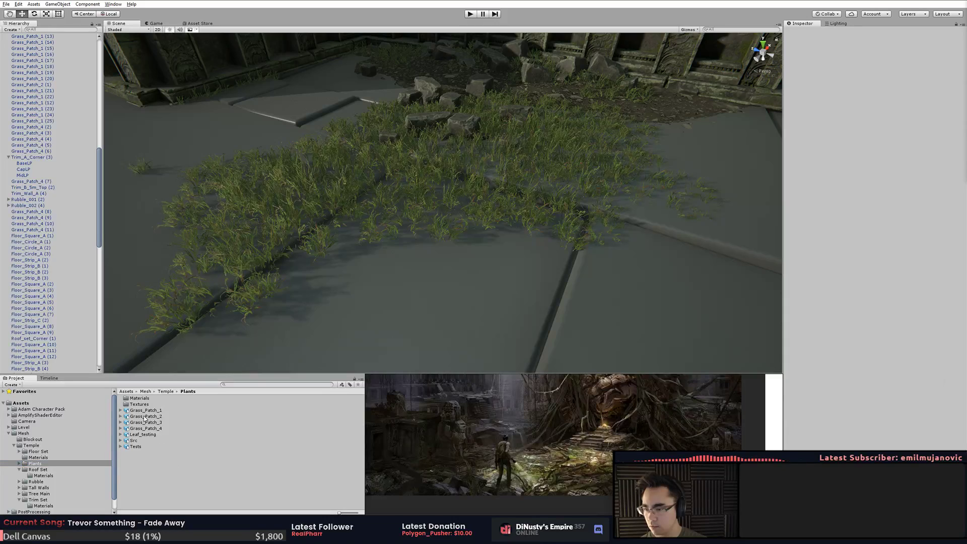
pyautogui.click(145, 417)
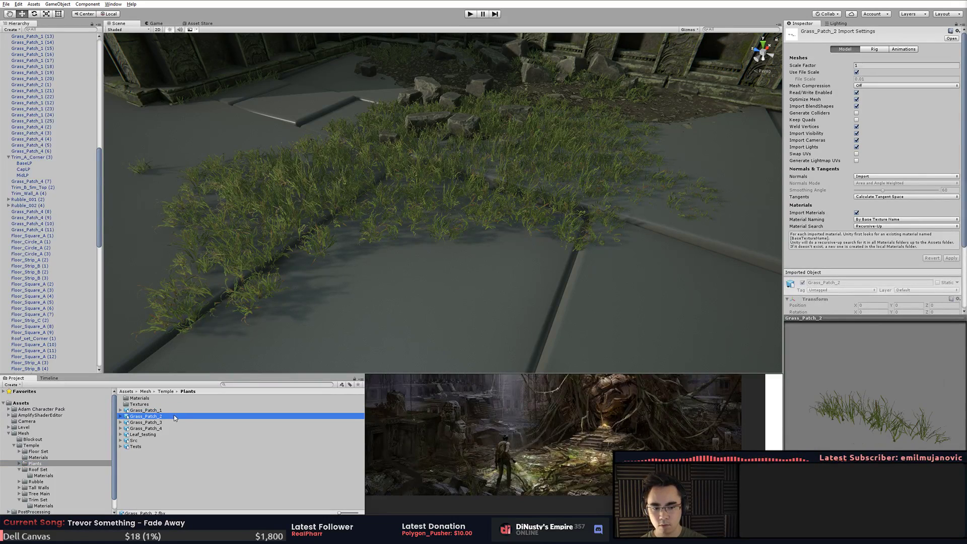
pyautogui.moveTo(156, 417); pyautogui.dragTo(596, 326)
pyautogui.keyDown('alt'); pyautogui.moveTo(596, 326); pyautogui.dragTo(354, 298, button='right'); pyautogui.keyUp('alt')
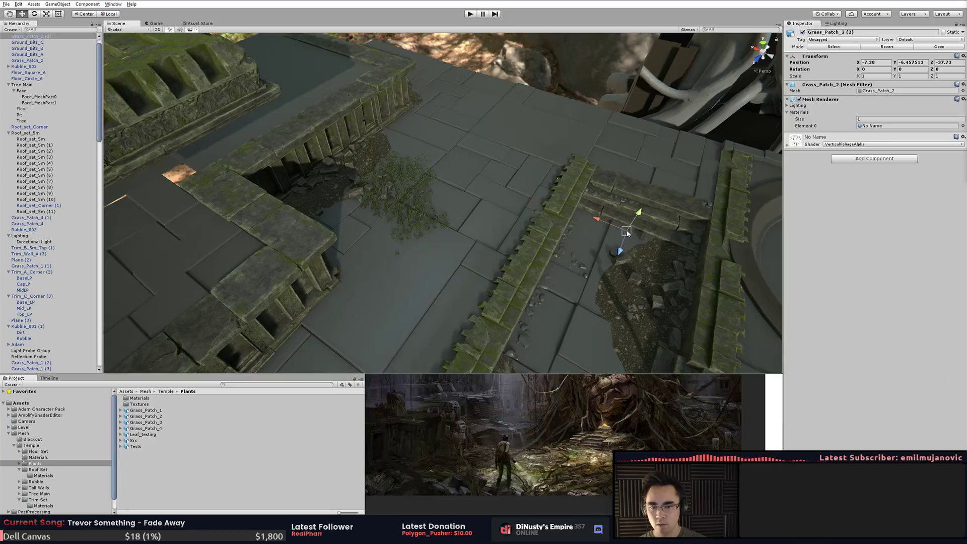
# - Move the selected grass patch to the foot of the lowest stair step, near the side wall
pyautogui.press('f')
pyautogui.keyDown('alt'); pyautogui.moveTo(529, 255); pyautogui.dragTo(588, 216); pyautogui.keyUp('alt')
pyautogui.moveTo(277, 351); pyautogui.dragTo(262, 347)
pyautogui.keyDown('alt'); pyautogui.moveTo(457, 247); pyautogui.dragTo(365, 265); pyautogui.keyUp('alt')
pyautogui.moveTo(365, 265); pyautogui.dragTo(429, 249, button='middle')
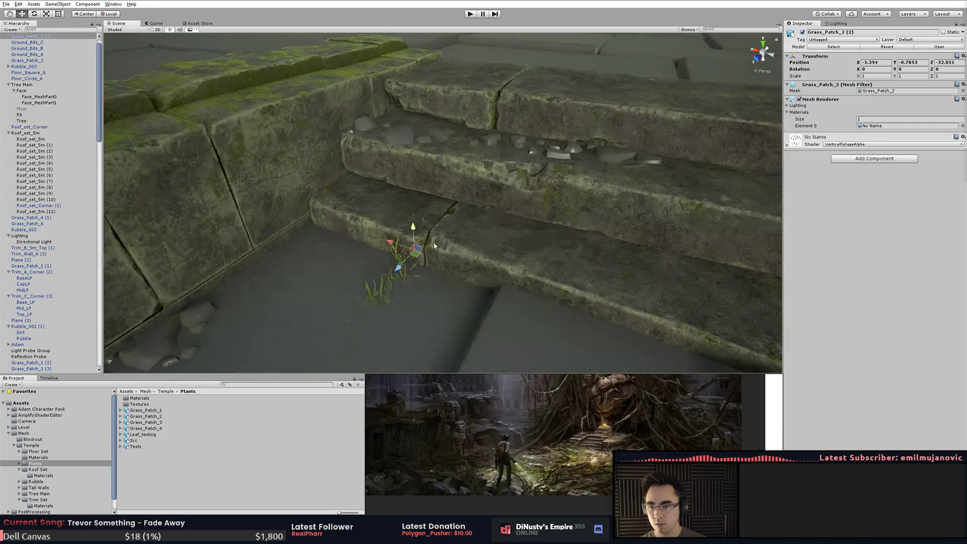
pyautogui.moveTo(415, 230); pyautogui.dragTo(414, 217)
# - Rotate the grass patch to about 90° around Y and 24° around Z so it leans along the stair step
pyautogui.press('e')
pyautogui.moveTo(385, 249); pyautogui.dragTo(319, 248)
pyautogui.keyDown('alt'); pyautogui.moveTo(407, 283); pyautogui.dragTo(488, 220); pyautogui.keyUp('alt')
pyautogui.moveTo(424, 185); pyautogui.dragTo(384, 221)
pyautogui.press('w')
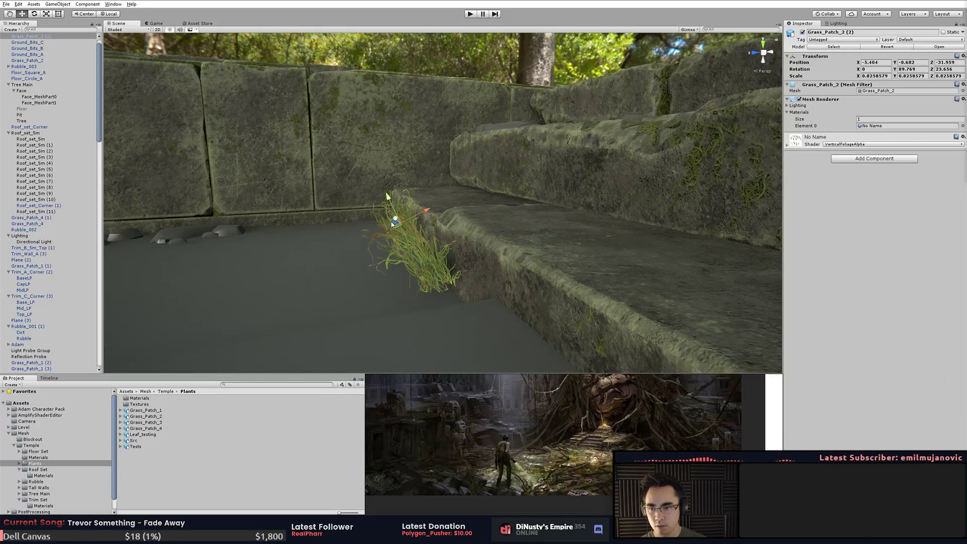
pyautogui.keyDown('alt'); pyautogui.moveTo(393, 222); pyautogui.dragTo(396, 275); pyautogui.keyUp('alt')
# - Duplicate the grass patch, reset the copy's rotation to 0, and move it onto the lowest stair step
pyautogui.hotkey('ctrl', 'd')
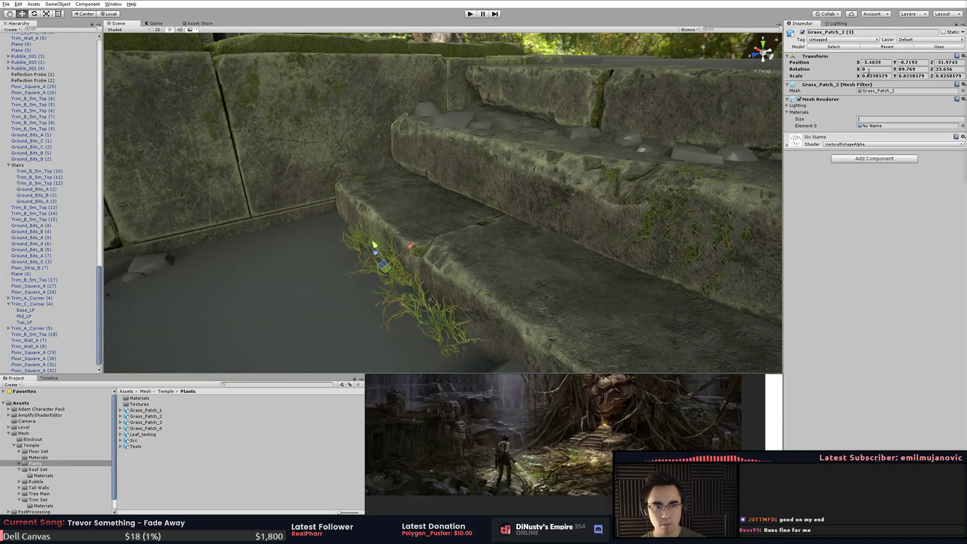
pyautogui.write('0')
pyautogui.press('Tab')
pyautogui.write('0')
pyautogui.keyDown('alt'); pyautogui.moveTo(396, 262); pyautogui.dragTo(337, 242); pyautogui.keyUp('alt')
pyautogui.moveTo(398, 261); pyautogui.dragTo(489, 210)
pyautogui.keyDown('alt'); pyautogui.moveTo(488, 210); pyautogui.dragTo(554, 220); pyautogui.keyUp('alt')
pyautogui.keyDown('alt'); pyautogui.moveTo(554, 221); pyautogui.dragTo(565, 225, button='right'); pyautogui.keyUp('alt')
pyautogui.keyDown('alt'); pyautogui.moveTo(416, 212); pyautogui.dragTo(402, 228, button='right'); pyautogui.keyUp('alt')
pyautogui.moveTo(389, 195); pyautogui.dragTo(297, 166)
# - Tilt the copied grass patch about 10.7° around X and reduce its X scale to about 0.61
pyautogui.press('e')
pyautogui.moveTo(514, 214); pyautogui.dragTo(736, 233)
pyautogui.press('w')
pyautogui.press('r')
pyautogui.moveTo(414, 222); pyautogui.dragTo(415, 291)
pyautogui.press('w')
# - Duplicate the grass patch again and place the copy higher up on the stairs
pyautogui.hotkey('ctrl', 'd')
pyautogui.keyDown('alt'); pyautogui.moveTo(483, 295); pyautogui.dragTo(423, 242); pyautogui.keyUp('alt')
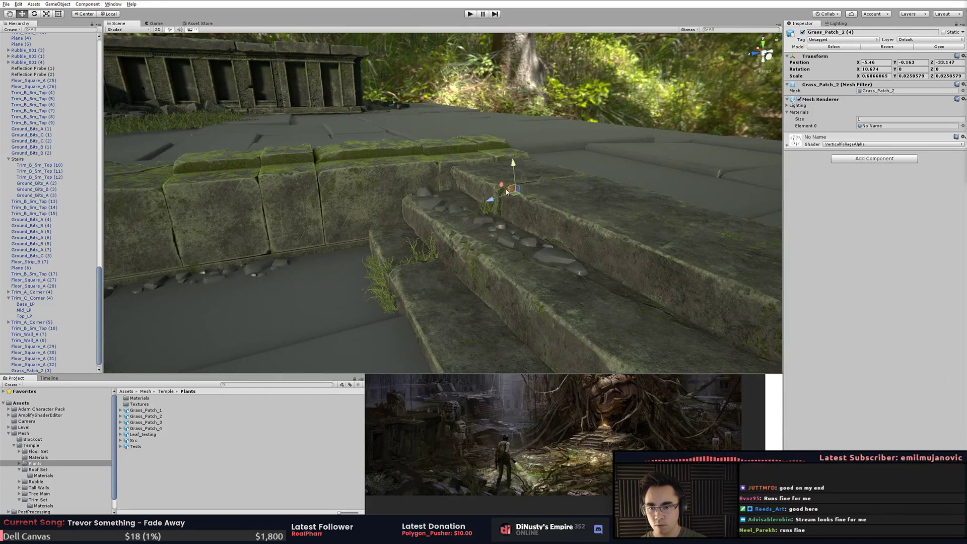
pyautogui.moveTo(481, 203); pyautogui.dragTo(487, 209)
pyautogui.press('f')
pyautogui.keyDown('alt'); pyautogui.moveTo(488, 208); pyautogui.dragTo(633, 110); pyautogui.keyUp('alt')
pyautogui.press('e')
pyautogui.keyDown('alt'); pyautogui.moveTo(542, 141); pyautogui.dragTo(725, 121); pyautogui.keyUp('alt')
# - Select a grass patch on the stairs, duplicate it, and reposition the copy along the steps
pyautogui.click(524, 160)
pyautogui.keyDown('alt'); pyautogui.moveTo(524, 159); pyautogui.dragTo(537, 198); pyautogui.keyUp('alt')
pyautogui.click(308, 210)
pyautogui.hotkey('ctrl', 'd')
pyautogui.press('w')
pyautogui.press('f')
pyautogui.press('e')
pyautogui.press('w')
pyautogui.keyDown('alt'); pyautogui.moveTo(538, 198); pyautogui.dragTo(569, 165); pyautogui.keyUp('alt')
pyautogui.moveTo(448, 205)
pyautogui.mouseDown()
pyautogui.moveTo(476, 216)
pyautogui.moveTo(463, 217)
pyautogui.moveTo(457, 236)
pyautogui.moveTo(438, 203)
pyautogui.moveTo(469, 183)
pyautogui.moveTo(471, 192)
pyautogui.moveTo(448, 196)
pyautogui.mouseUp()
pyautogui.press('w')
pyautogui.click(527, 256)
# - Turn on the scene gizmos to show the reflection probes across the temple floor
pyautogui.keyDown('alt'); pyautogui.moveTo(528, 256); pyautogui.dragTo(519, 318); pyautogui.keyUp('alt')
pyautogui.keyDown('alt'); pyautogui.moveTo(519, 317); pyautogui.dragTo(216, 241, button='right'); pyautogui.keyUp('alt')
pyautogui.keyDown('alt'); pyautogui.moveTo(450, 231); pyautogui.dragTo(442, 262, button='middle'); pyautogui.keyUp('alt')
pyautogui.keyDown('alt'); pyautogui.moveTo(442, 261); pyautogui.dragTo(306, 251, button='right'); pyautogui.keyUp('alt')
pyautogui.keyDown('alt'); pyautogui.moveTo(306, 250); pyautogui.dragTo(684, 34); pyautogui.keyUp('alt')
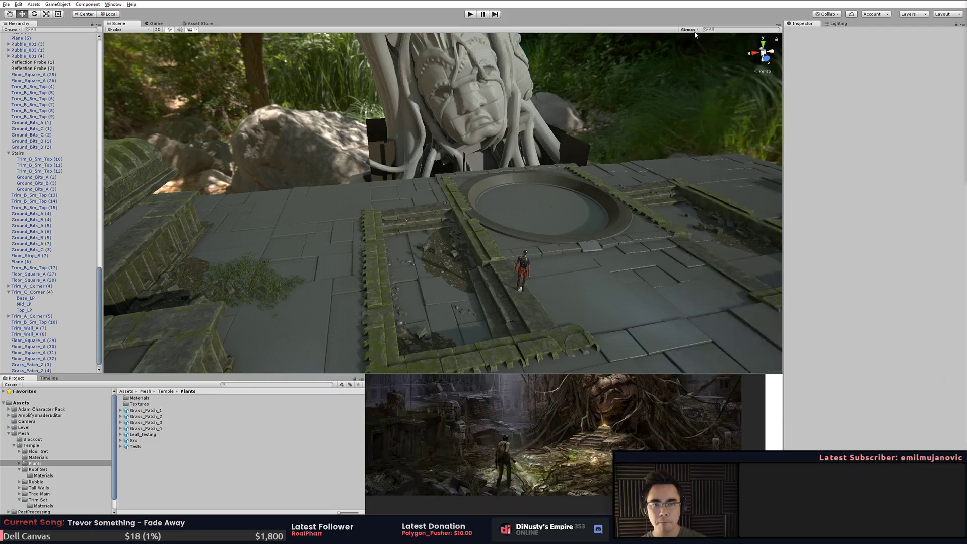
pyautogui.click(689, 29)
pyautogui.keyDown('alt'); pyautogui.moveTo(496, 120); pyautogui.dragTo(499, 120); pyautogui.keyUp('alt')
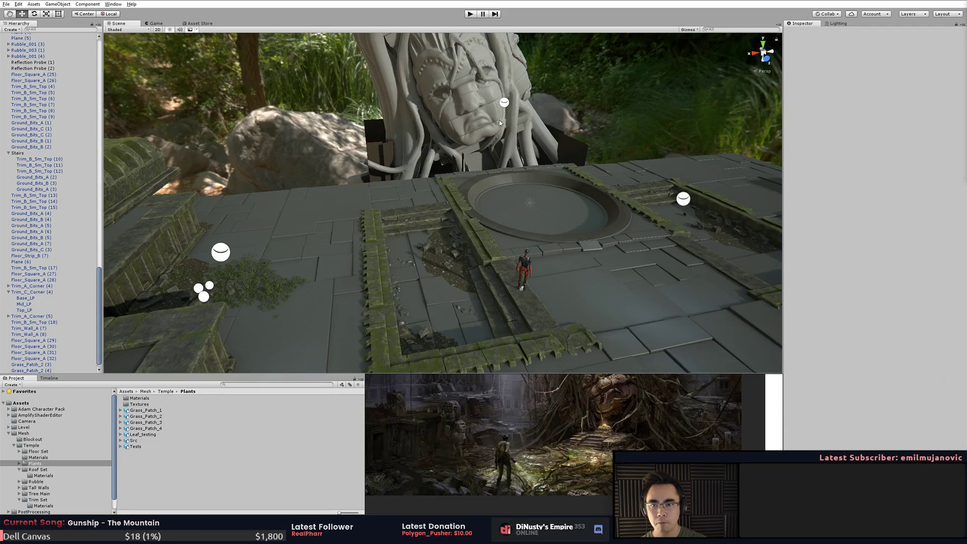
# - Examine the settings of the three existing reflection probes and the box projection bounds of Reflection Probe (1)
pyautogui.click(504, 109)
pyautogui.click(506, 104)
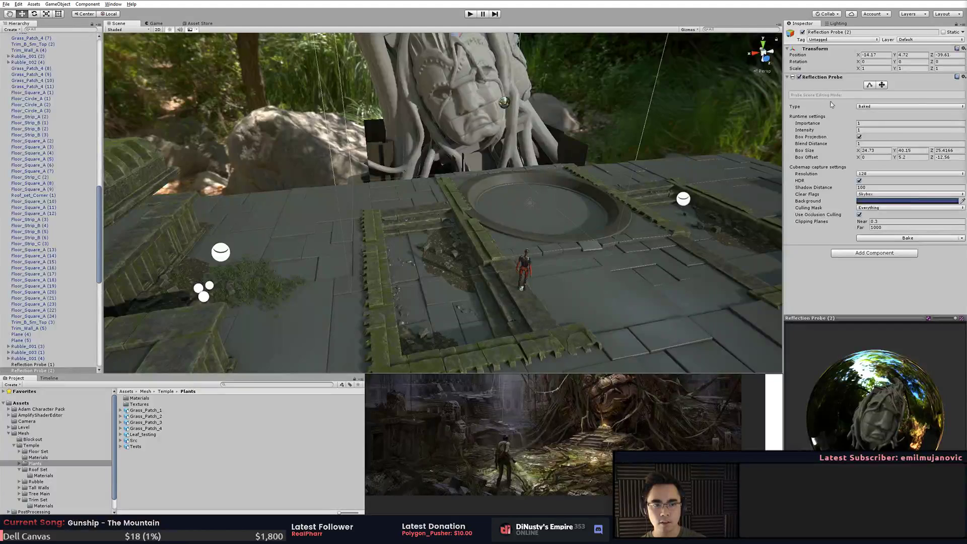
pyautogui.click(684, 200)
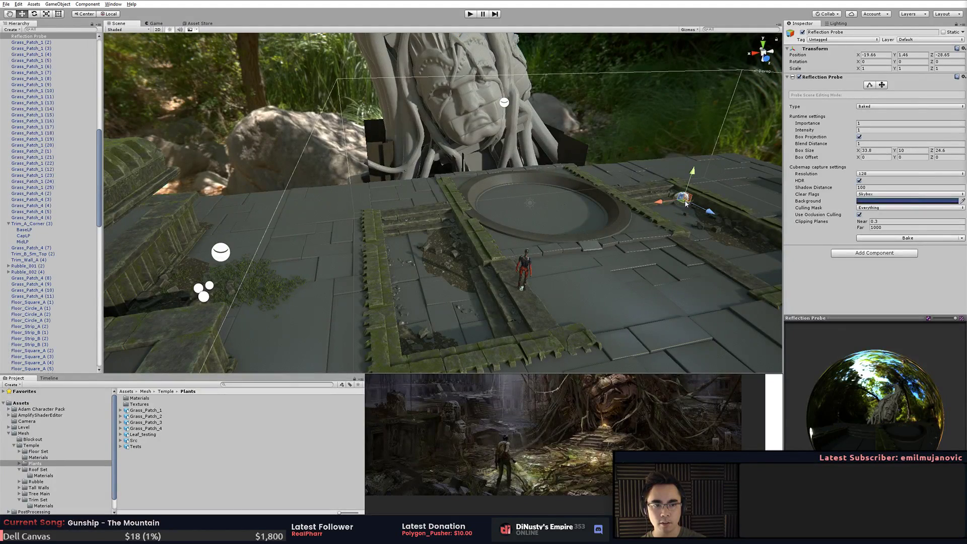
pyautogui.click(221, 258)
pyautogui.keyDown('alt'); pyautogui.moveTo(526, 254); pyautogui.dragTo(457, 207); pyautogui.keyUp('alt')
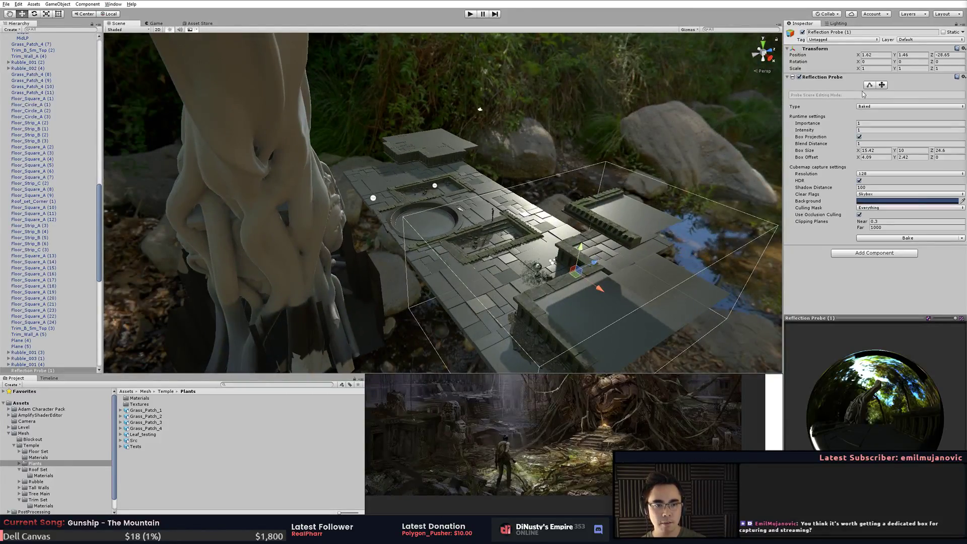
pyautogui.click(870, 85)
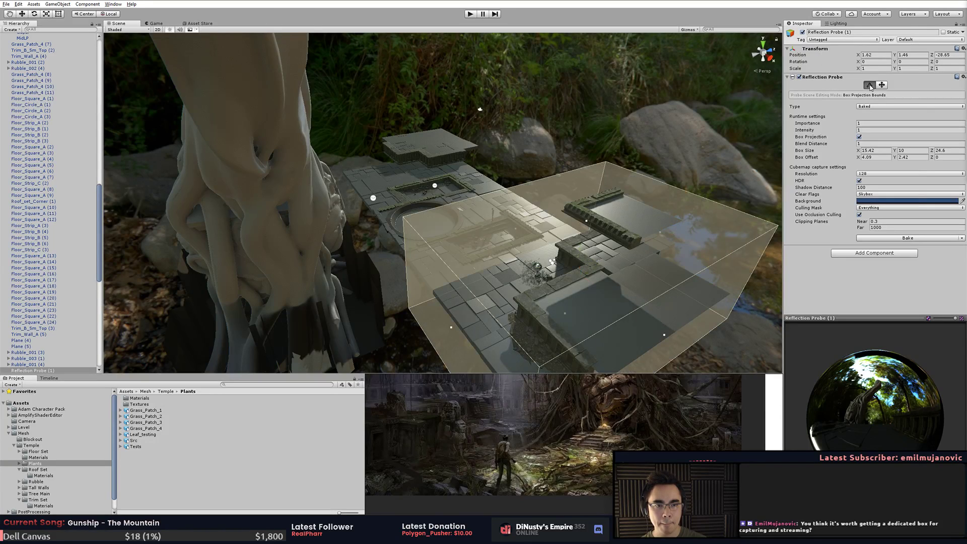
pyautogui.keyDown('alt'); pyautogui.moveTo(715, 212); pyautogui.dragTo(507, 173); pyautogui.keyUp('alt')
pyautogui.click(457, 127)
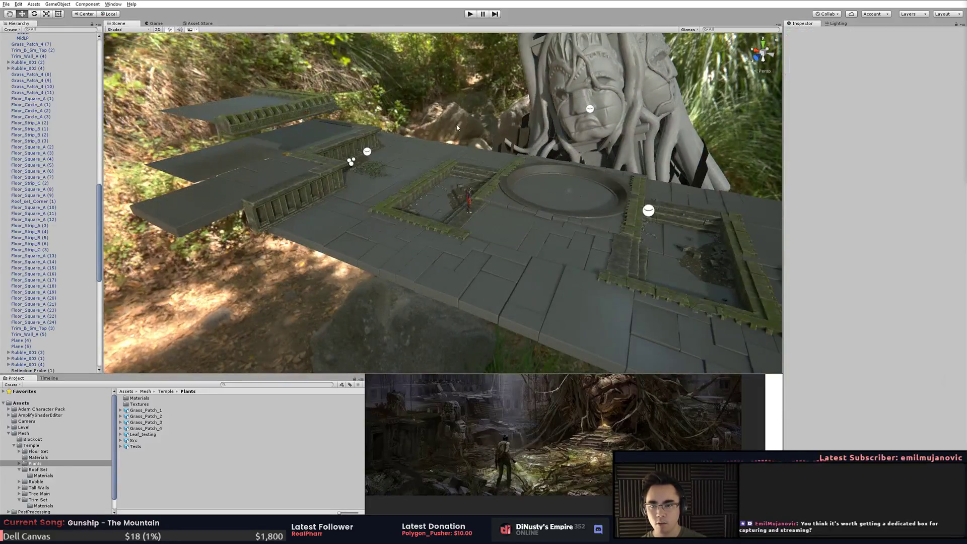
pyautogui.keyDown('alt'); pyautogui.moveTo(419, 156); pyautogui.dragTo(359, 122); pyautogui.keyUp('alt')
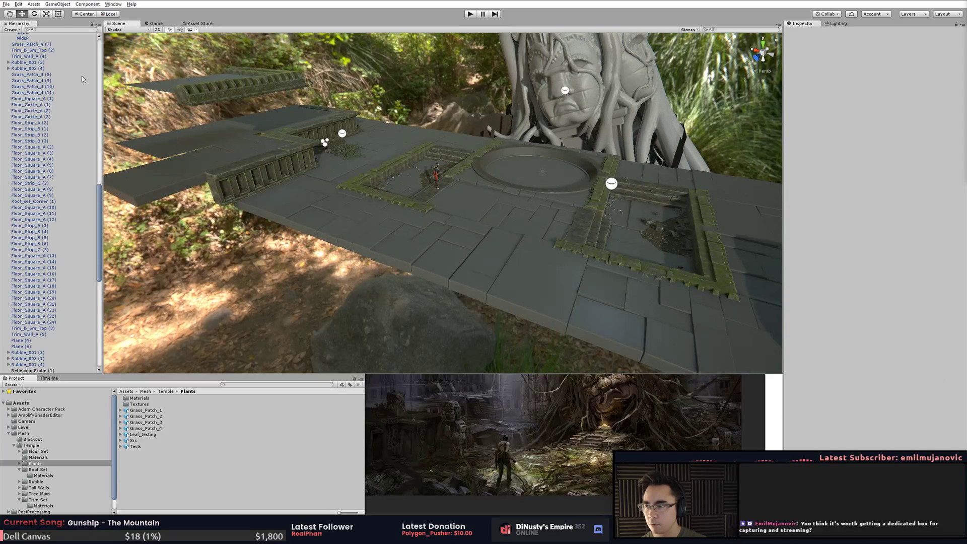
# - Duplicate Reflection Probe (1) and move the copy onto the open floor in front of the circular basin
pyautogui.click(342, 134)
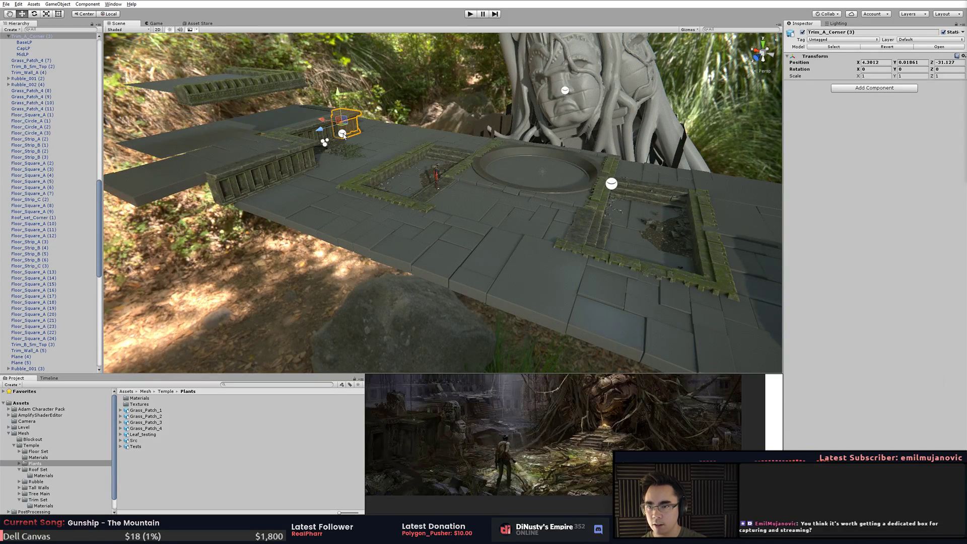
pyautogui.click(342, 134)
pyautogui.moveTo(373, 92); pyautogui.dragTo(466, 202)
pyautogui.moveTo(465, 202); pyautogui.dragTo(418, 195, button='middle')
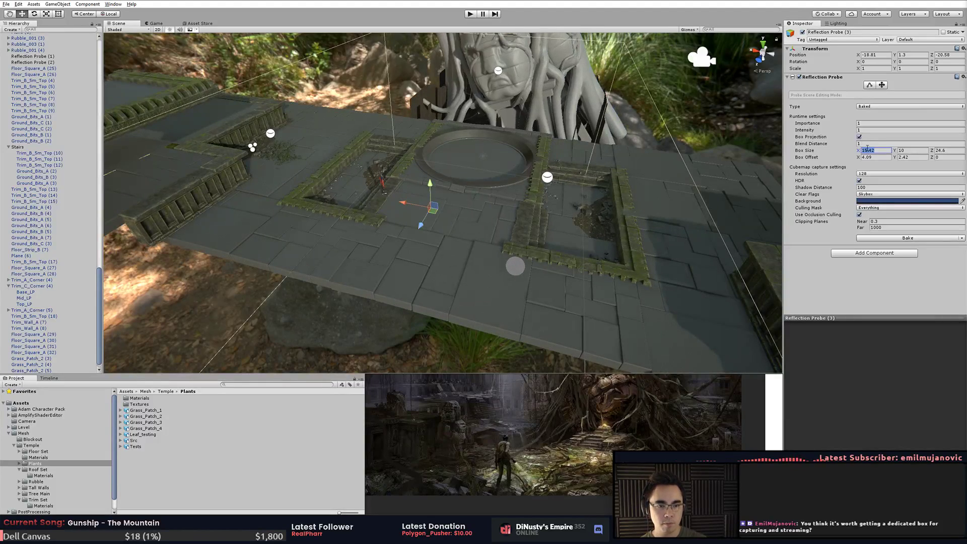
# - Set the copied reflection probe's box size to 5 on all axes and its X and Y box offsets to 0
pyautogui.write('1')
pyautogui.press('Tab')
pyautogui.write('1')
pyautogui.press('Tab')
pyautogui.write('1')
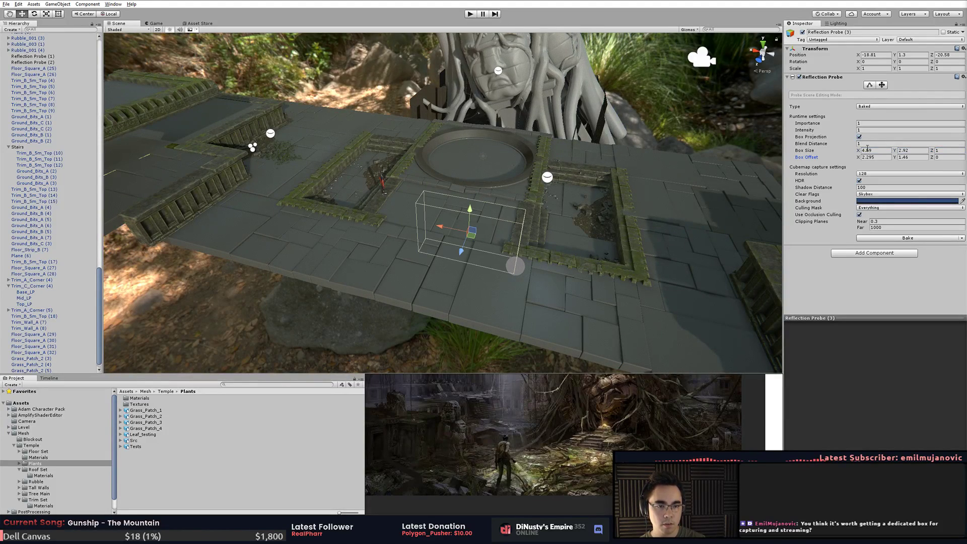
pyautogui.write('5')
pyautogui.press('Tab')
pyautogui.write('5')
pyautogui.press('Tab')
pyautogui.write('5')
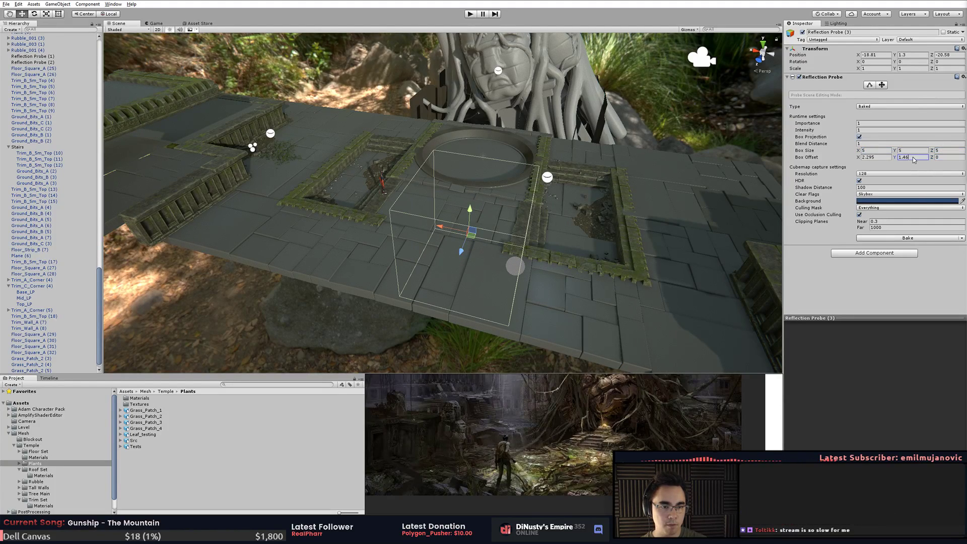
pyautogui.write('0')
pyautogui.hotkey('shift', 'Tab')
pyautogui.write('0')
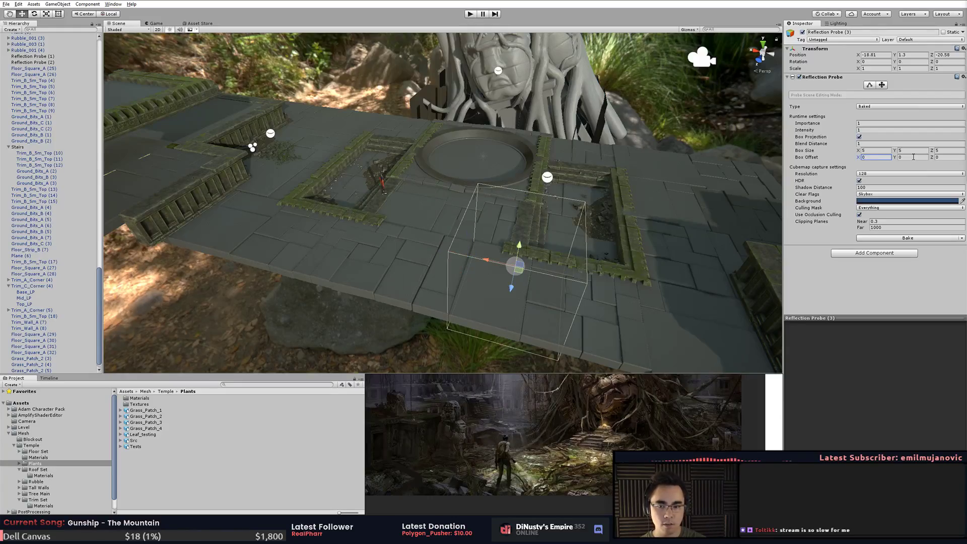
# - Move the copied reflection probe above the floor beside the circular basin, to about X -14, Y 2.47, Z -22.26
pyautogui.keyDown('alt'); pyautogui.moveTo(423, 261); pyautogui.dragTo(380, 202); pyautogui.keyUp('alt')
pyautogui.press('f')
pyautogui.keyDown('alt'); pyautogui.moveTo(544, 237); pyautogui.dragTo(453, 203); pyautogui.keyUp('alt')
pyautogui.moveTo(452, 203); pyautogui.dragTo(433, 136)
pyautogui.click(432, 180)
pyautogui.click(431, 190)
pyautogui.hotkey('ctrl', 'z')
pyautogui.hotkey('ctrl', 'z')
pyautogui.click(429, 179)
pyautogui.keyDown('alt'); pyautogui.moveTo(373, 186); pyautogui.dragTo(564, 217); pyautogui.keyUp('alt')
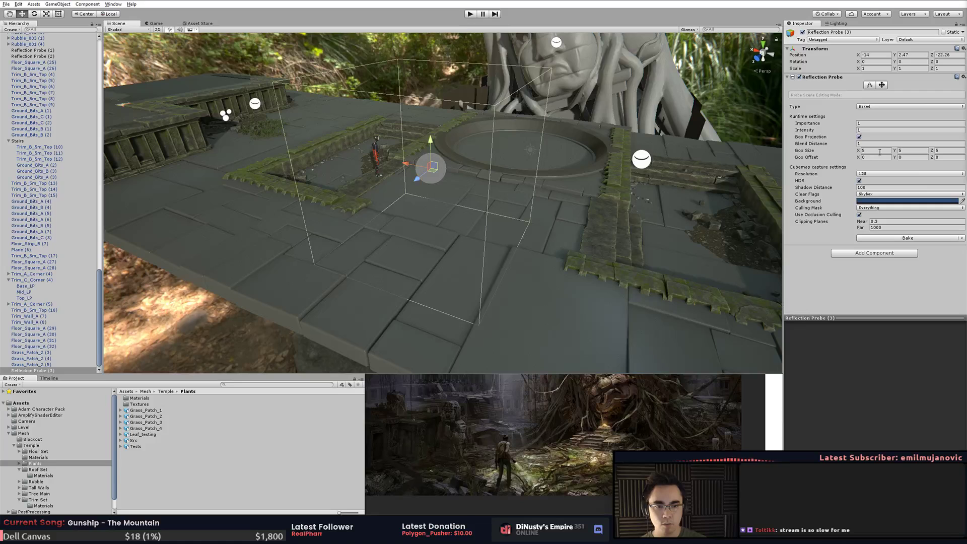
# - Enlarge the copied reflection probe's box size to 9.78 in X and 6.6 in Y
pyautogui.moveTo(859, 152); pyautogui.dragTo(886, 151)
pyautogui.keyDown('alt'); pyautogui.moveTo(646, 172); pyautogui.dragTo(496, 201); pyautogui.keyUp('alt')
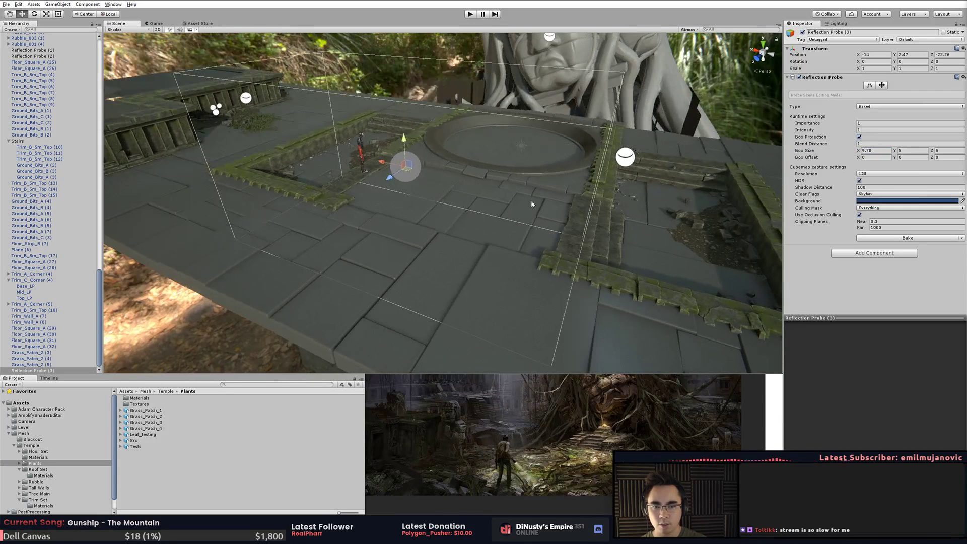
pyautogui.moveTo(895, 152); pyautogui.dragTo(902, 151)
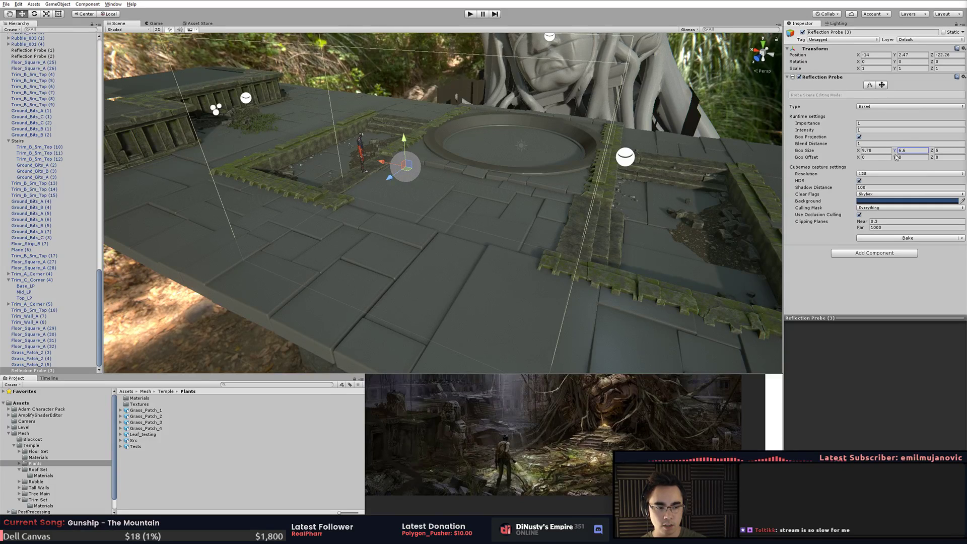
pyautogui.keyDown('alt'); pyautogui.moveTo(632, 197); pyautogui.dragTo(608, 212); pyautogui.keyUp('alt')
pyautogui.moveTo(609, 212); pyautogui.dragTo(620, 205, button='middle')
pyautogui.keyDown('alt'); pyautogui.moveTo(629, 203); pyautogui.dragTo(570, 218); pyautogui.keyUp('alt')
pyautogui.moveTo(571, 218); pyautogui.dragTo(598, 202, button='middle')
pyautogui.keyDown('alt'); pyautogui.moveTo(589, 207); pyautogui.dragTo(538, 199); pyautogui.keyUp('alt')
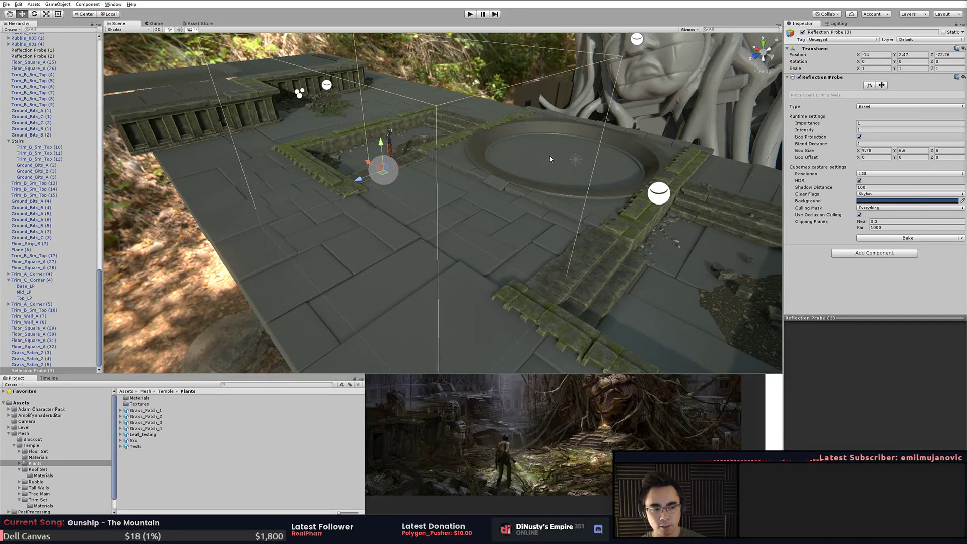
# - Try a different Z box size on the copied reflection probe and undo the recent box size changes
pyautogui.keyDown('alt'); pyautogui.moveTo(573, 198); pyautogui.dragTo(521, 208); pyautogui.keyUp('alt')
pyautogui.moveTo(933, 150); pyautogui.dragTo(941, 152)
pyautogui.hotkey('ctrl', 'z')
pyautogui.hotkey('ctrl', 'z')
pyautogui.hotkey('ctrl', 'z')
pyautogui.hotkey('ctrl', 'z')
# - Reposition the copied probe closer to the basin and resize its projection bounds to about 6.28 × 4.56 × 5
pyautogui.keyDown('alt'); pyautogui.moveTo(609, 186); pyautogui.dragTo(587, 177); pyautogui.keyUp('alt')
pyautogui.moveTo(373, 211); pyautogui.dragTo(544, 199)
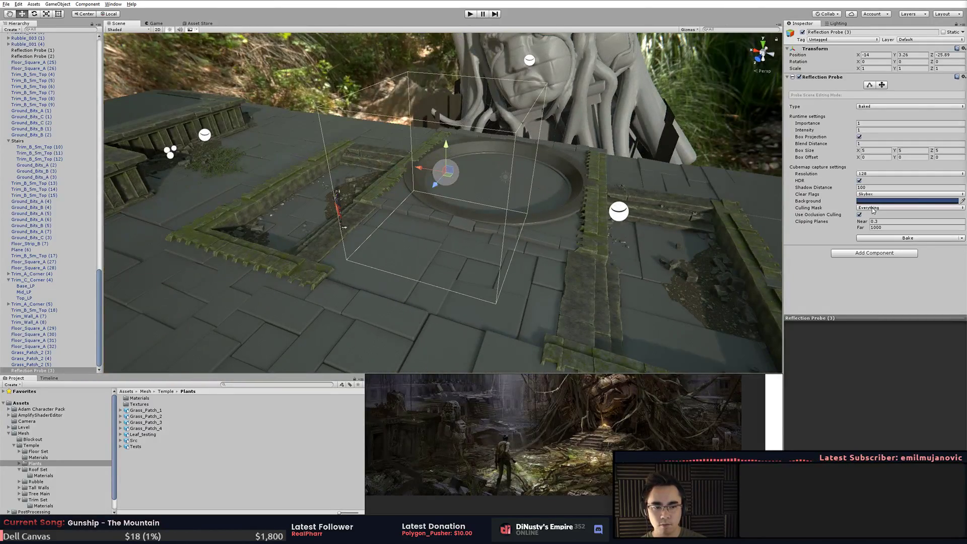
pyautogui.click(870, 85)
pyautogui.moveTo(524, 186); pyautogui.dragTo(527, 178)
pyautogui.moveTo(448, 96)
pyautogui.mouseDown()
pyautogui.moveTo(452, 159)
pyautogui.moveTo(454, 111)
pyautogui.mouseUp()
pyautogui.moveTo(526, 198); pyautogui.dragTo(481, 186)
pyautogui.keyDown('alt'); pyautogui.moveTo(319, 159); pyautogui.dragTo(415, 218); pyautogui.keyUp('alt')
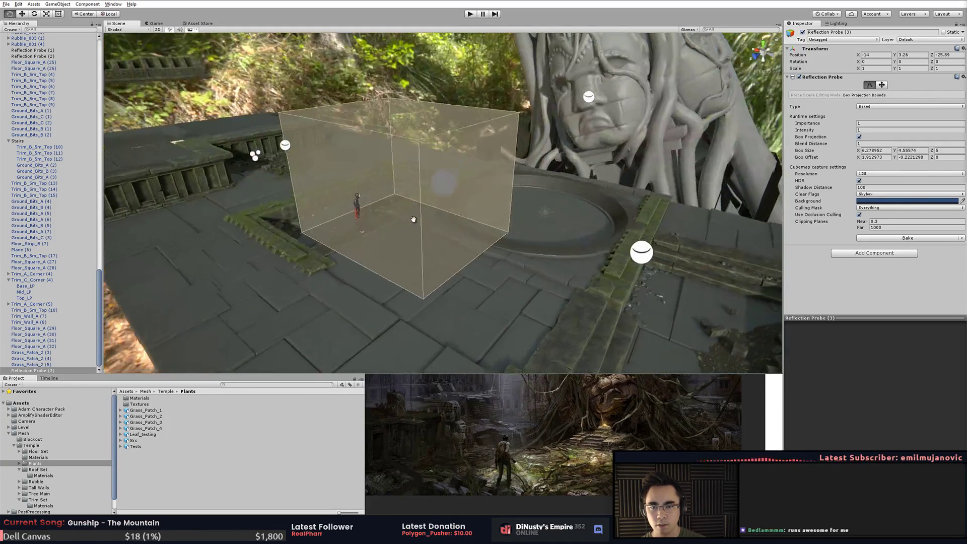
# - Move the copied probe's origin close to the character, to about X -9.12, Y 0.76, Z -28.39
pyautogui.click(884, 85)
pyautogui.keyDown('alt'); pyautogui.moveTo(514, 166); pyautogui.dragTo(529, 140); pyautogui.keyUp('alt')
pyautogui.moveTo(445, 172); pyautogui.dragTo(450, 214)
pyautogui.keyDown('alt'); pyautogui.moveTo(451, 214); pyautogui.dragTo(400, 239); pyautogui.keyUp('alt')
pyautogui.moveTo(339, 205); pyautogui.dragTo(336, 185)
pyautogui.keyDown('alt'); pyautogui.moveTo(387, 202); pyautogui.dragTo(431, 114); pyautogui.keyUp('alt')
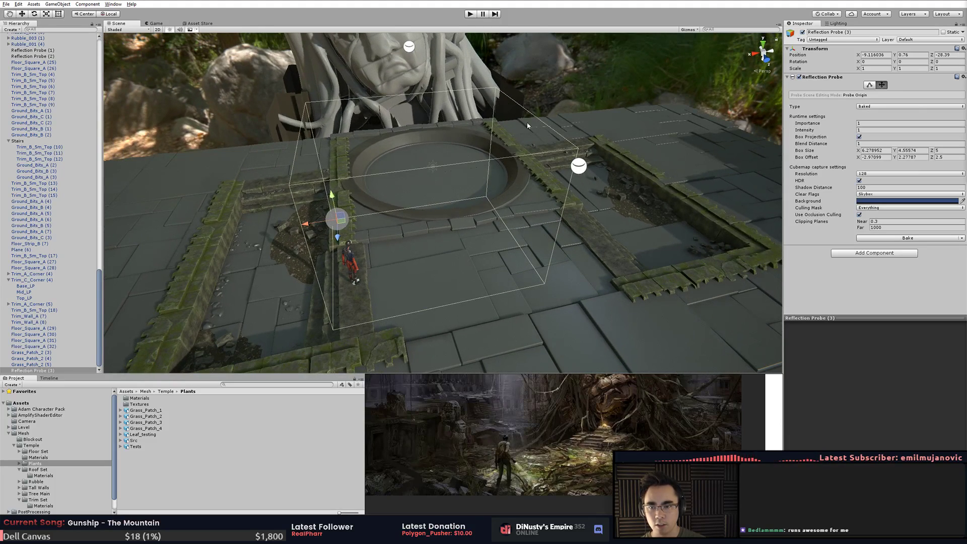
pyautogui.keyDown('alt'); pyautogui.moveTo(359, 228); pyautogui.dragTo(431, 200); pyautogui.keyUp('alt')
pyautogui.keyDown('alt'); pyautogui.moveTo(514, 166); pyautogui.dragTo(457, 176); pyautogui.keyUp('alt')
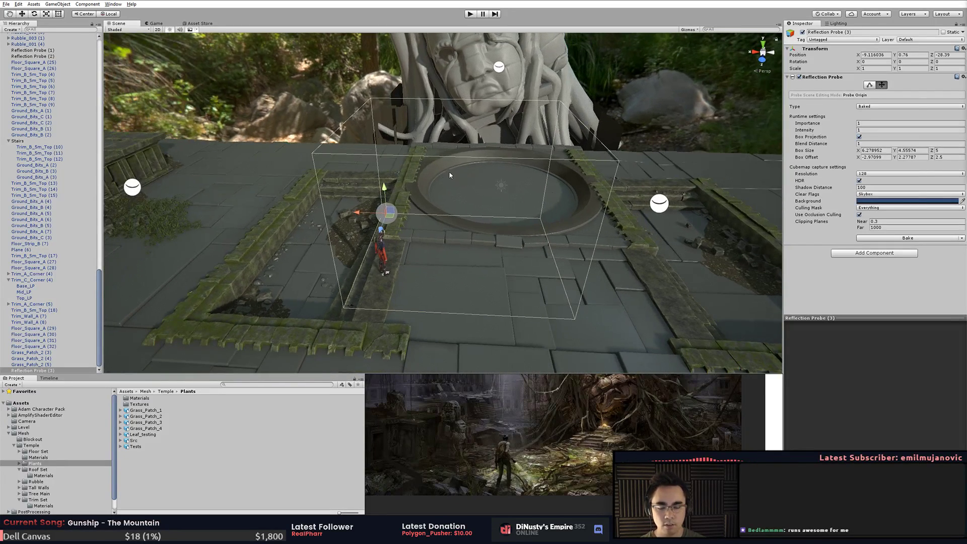
# - Stop editing the probe origin and delete the copied reflection probe
pyautogui.click(885, 86)
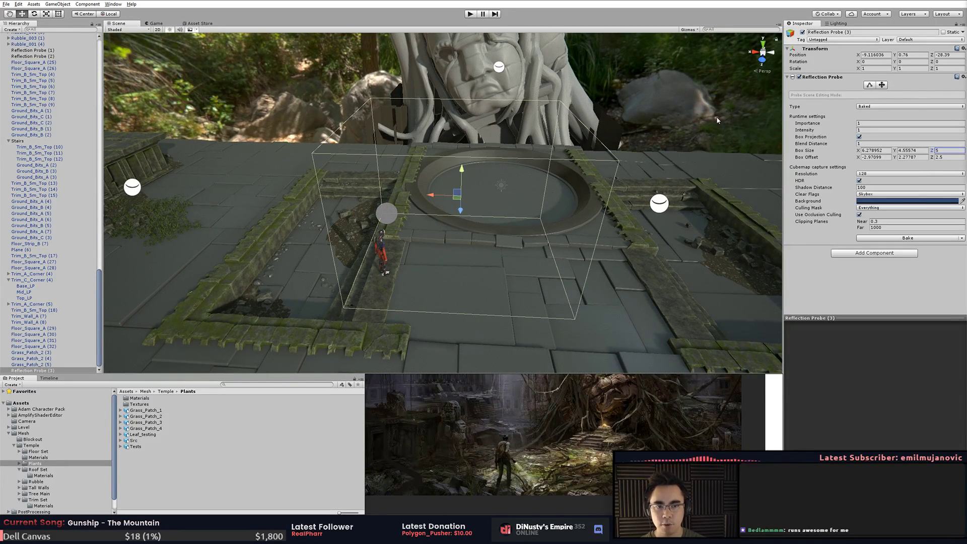
pyautogui.click(626, 154)
pyautogui.click(381, 215)
pyautogui.press('Delete')
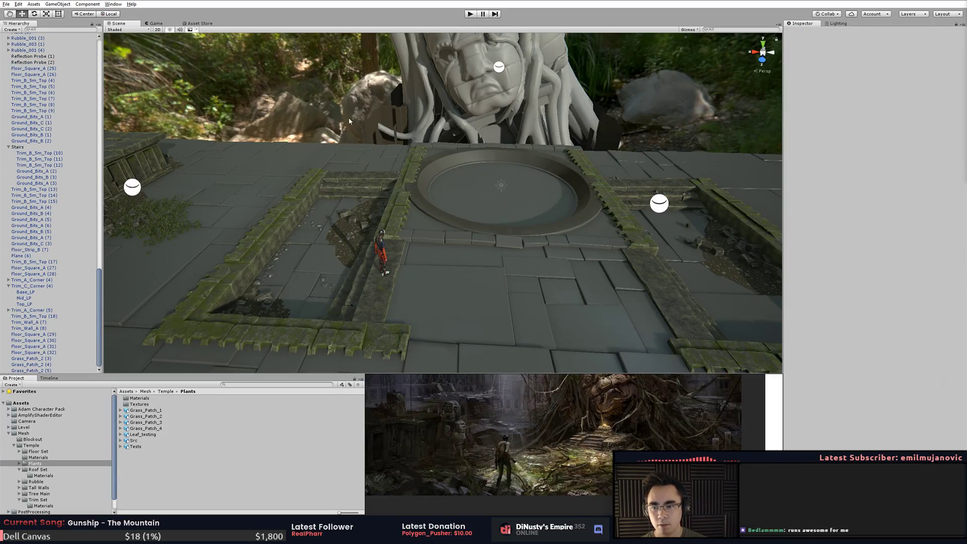
# - Review the scene, global maps and object maps pages of the lighting settings
pyautogui.keyDown('alt'); pyautogui.moveTo(549, 214); pyautogui.dragTo(373, 179); pyautogui.keyUp('alt')
pyautogui.click(838, 23)
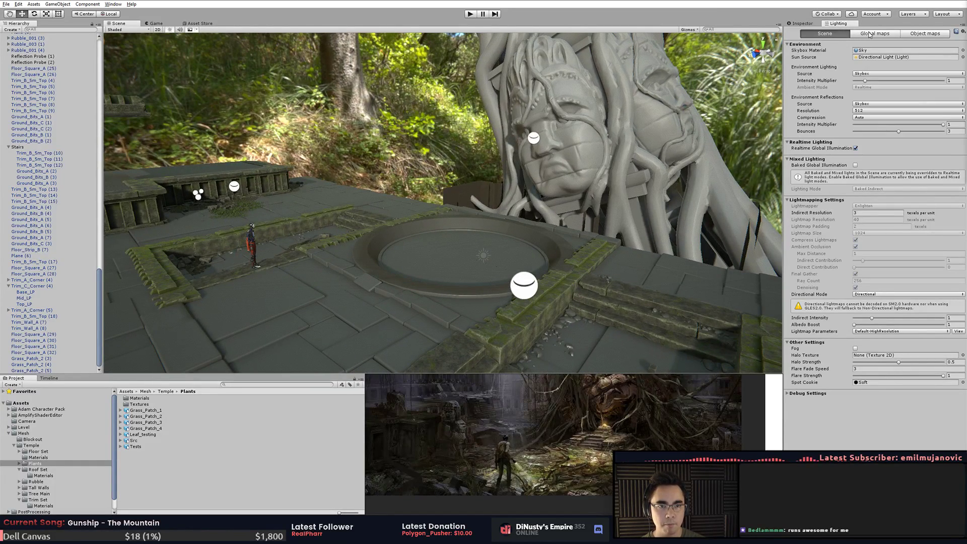
pyautogui.click(903, 35)
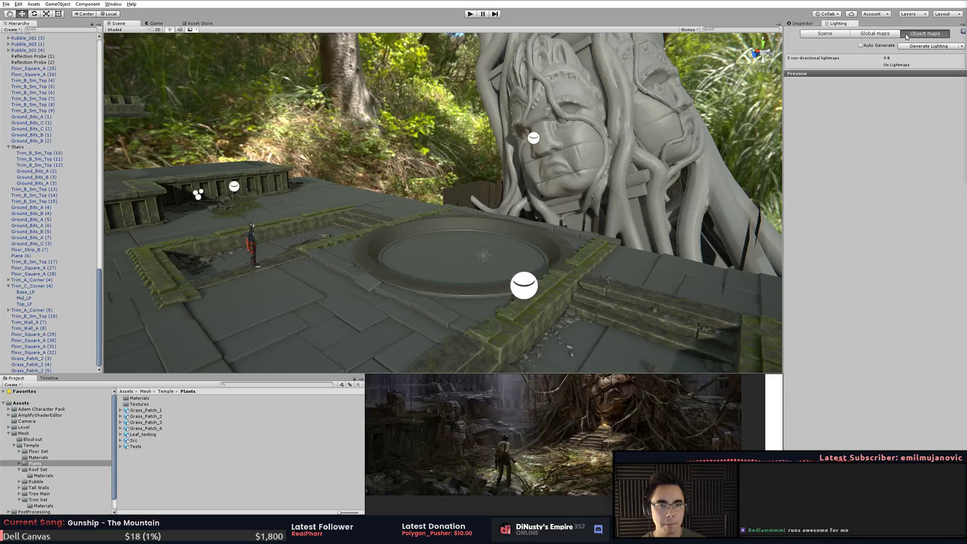
pyautogui.click(867, 35)
pyautogui.click(825, 33)
pyautogui.click(801, 23)
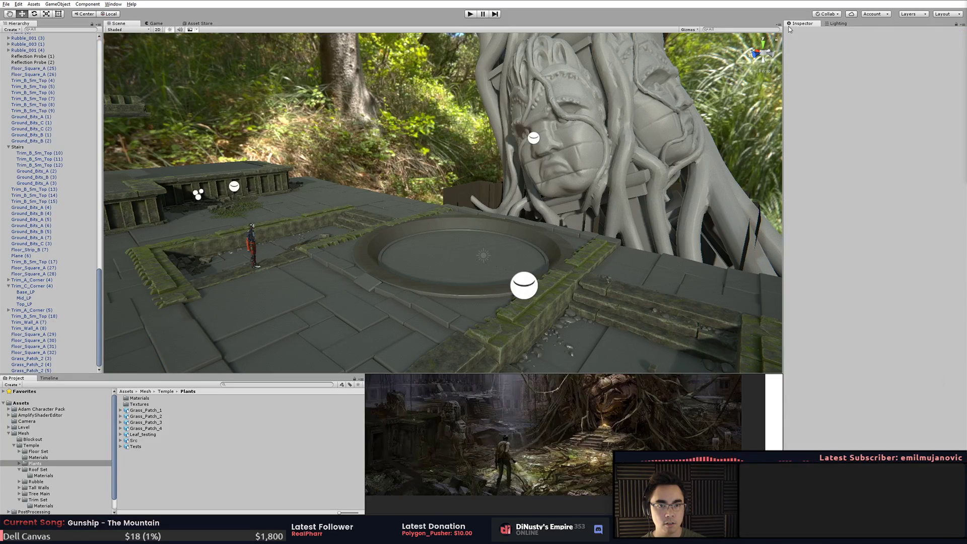
# - Locate the Stairs group and examine the grass patch placed on its lower steps
pyautogui.keyDown('alt'); pyautogui.moveTo(409, 163); pyautogui.dragTo(379, 143); pyautogui.keyUp('alt')
pyautogui.moveTo(100, 284)
pyautogui.mouseDown()
pyautogui.moveTo(104, 177)
pyautogui.moveTo(95, 278)
pyautogui.mouseUp()
pyautogui.click(24, 171)
pyautogui.press('f')
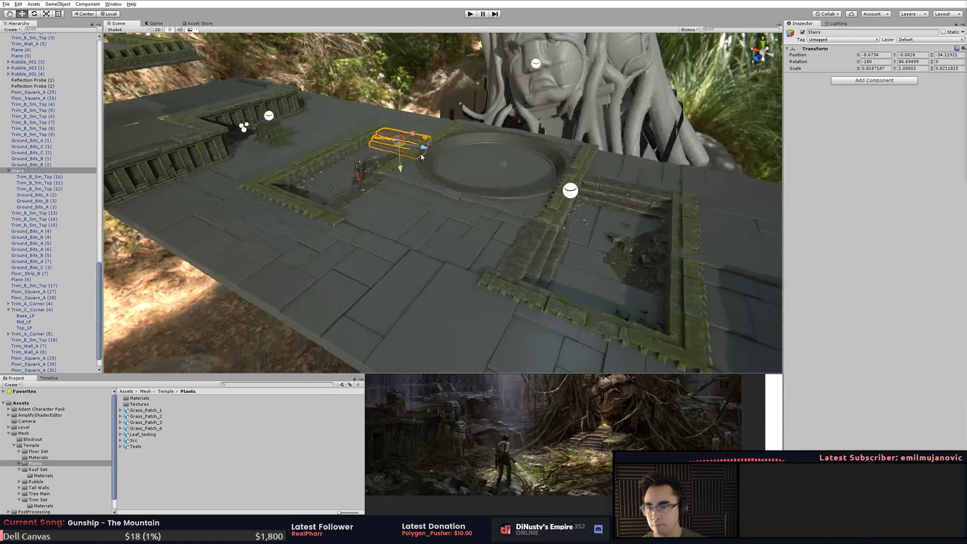
pyautogui.moveTo(521, 249); pyautogui.dragTo(428, 287, button='right')
pyautogui.click(454, 261)
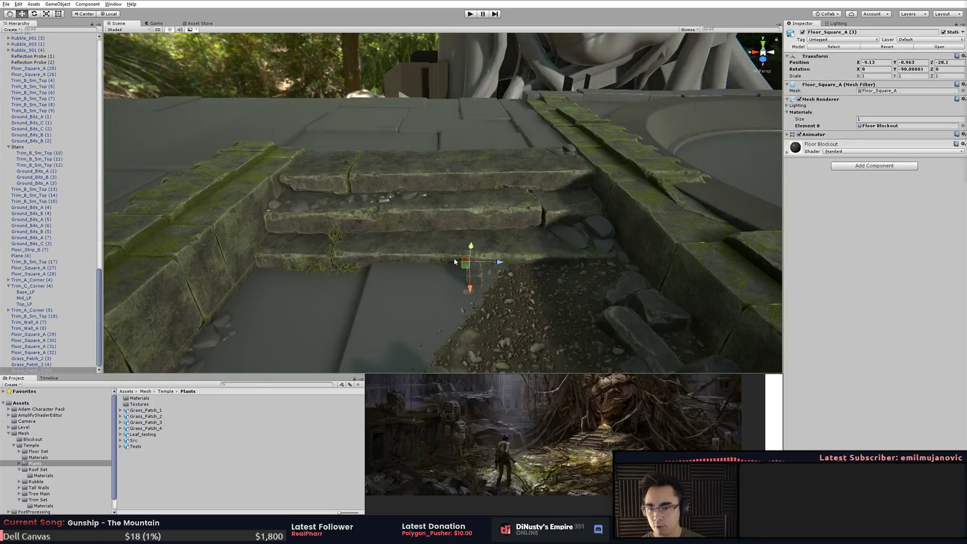
pyautogui.click(454, 259)
pyautogui.press('f')
pyautogui.keyDown('alt'); pyautogui.moveTo(454, 259); pyautogui.dragTo(334, 255); pyautogui.keyUp('alt')
pyautogui.click(327, 255)
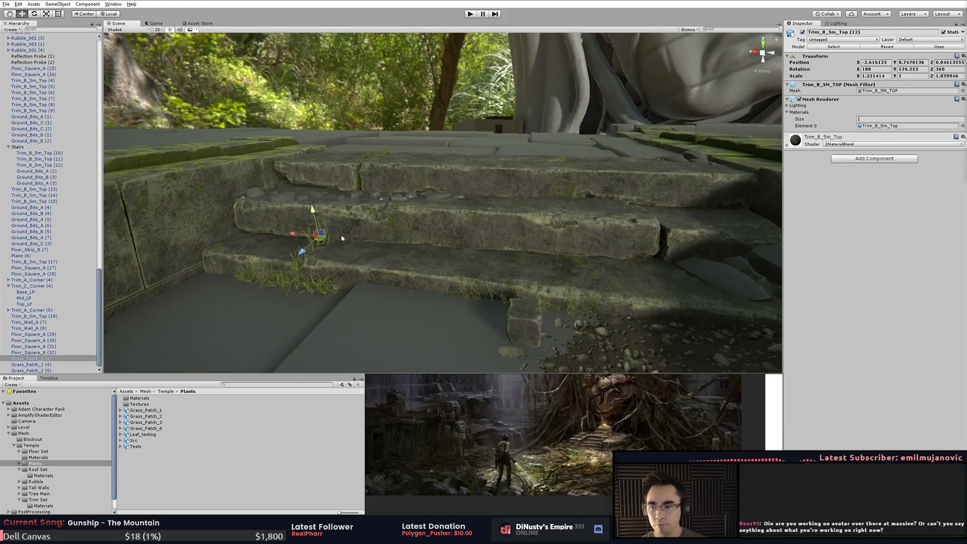
# - Compare the Grass_Patch_1 and Grass_Patch_4 models with the grass patch placed beside the loose block at the stairs
pyautogui.click(160, 412)
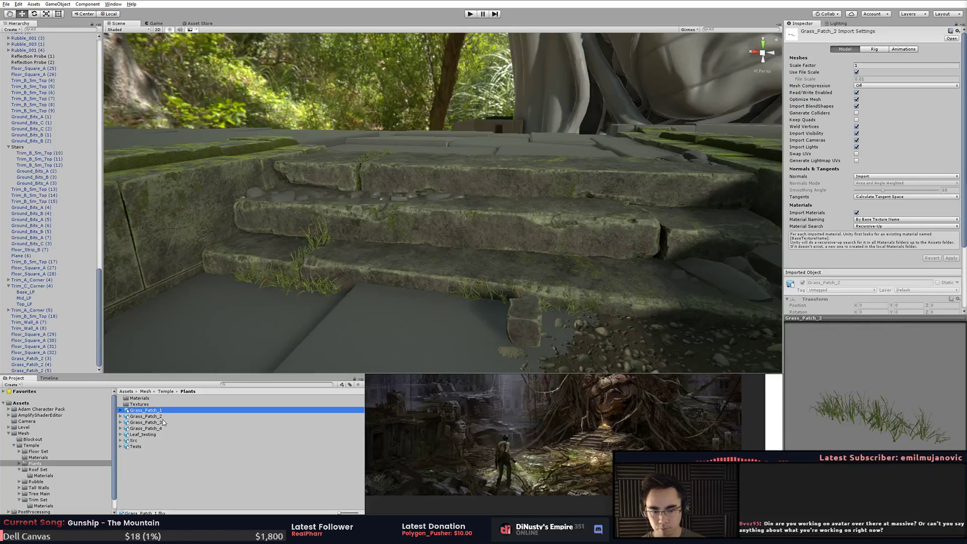
pyautogui.click(164, 428)
pyautogui.click(164, 428)
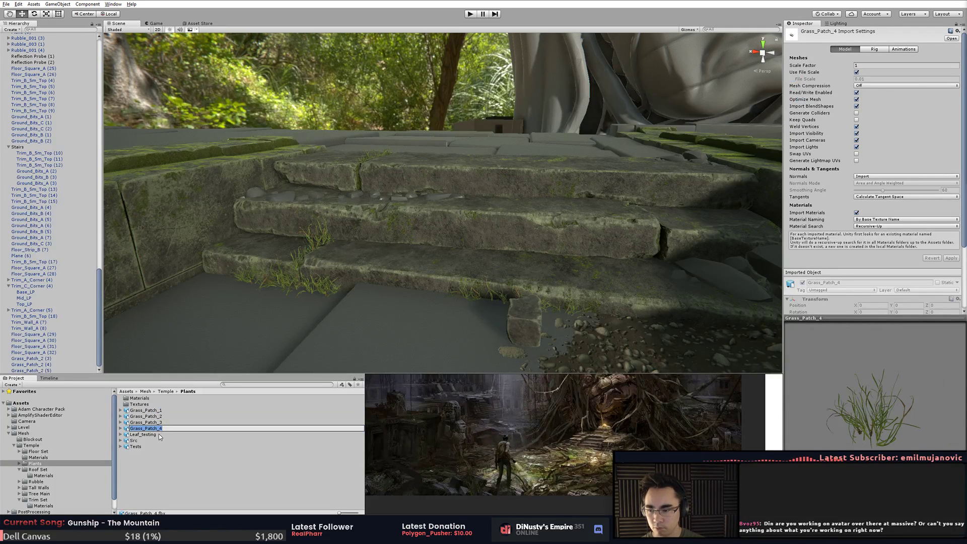
pyautogui.press('Return')
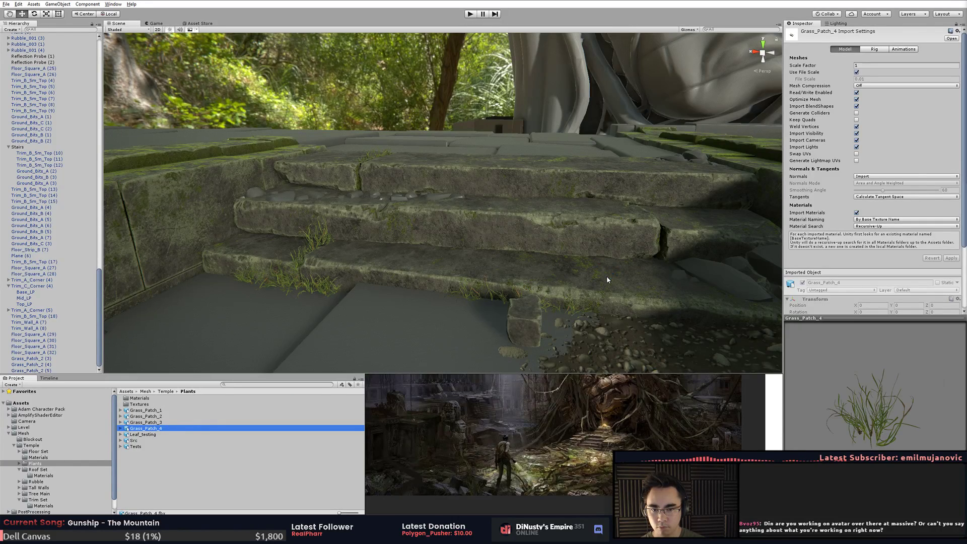
pyautogui.keyDown('alt'); pyautogui.moveTo(486, 301); pyautogui.dragTo(496, 316); pyautogui.keyUp('alt')
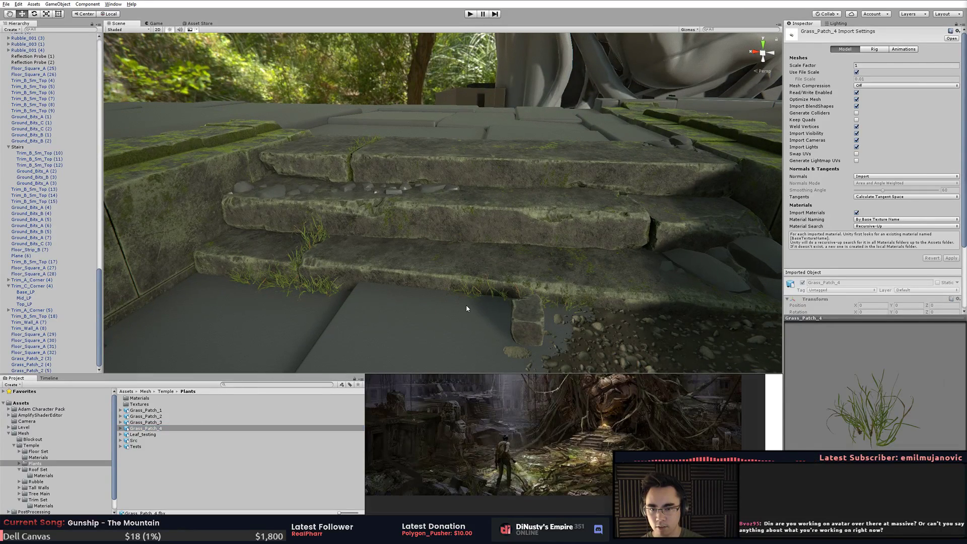
pyautogui.click(510, 287)
pyautogui.click(501, 291)
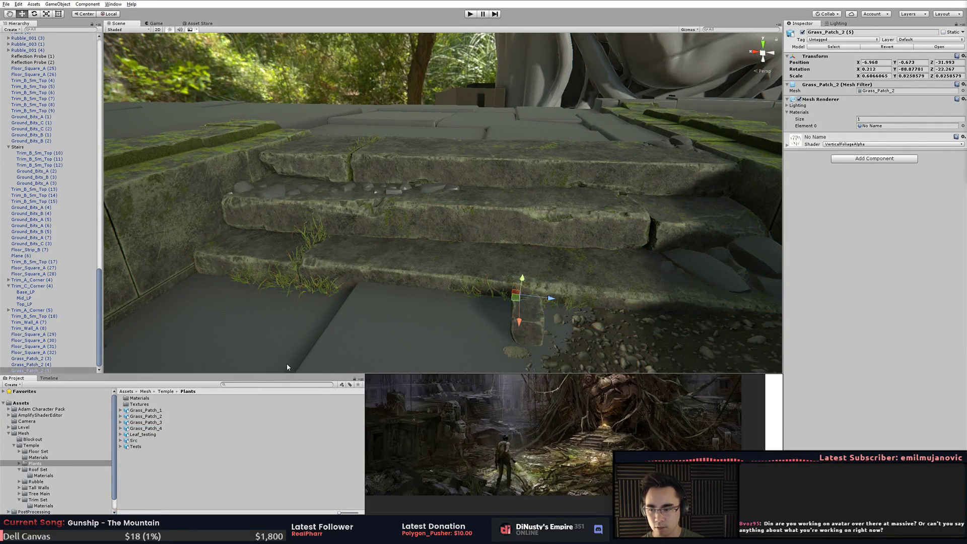
# - Place Grass_Patch_4 over the crack in the middle step, tilted to X 22.82, at about X -7.89, Y -0.33, Z -32.58
pyautogui.click(161, 429)
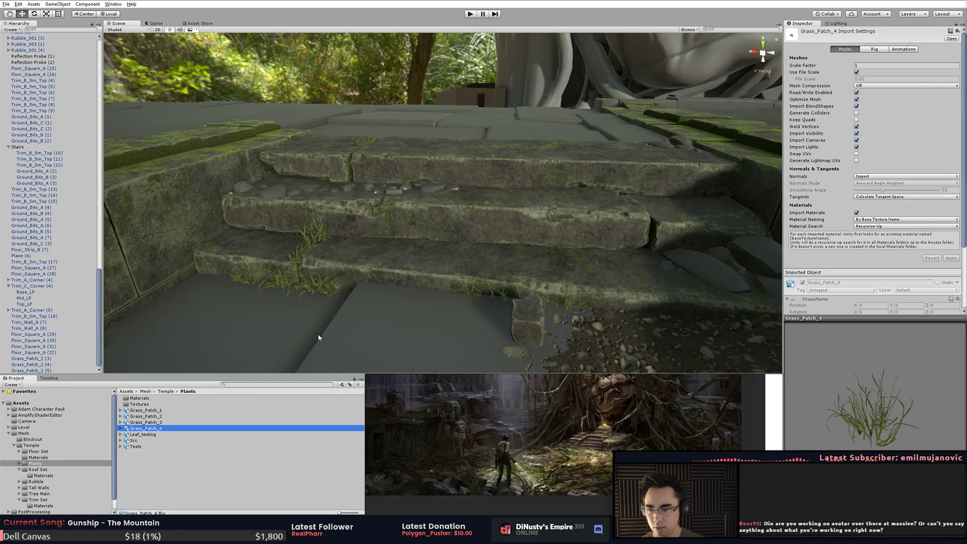
pyautogui.moveTo(162, 425); pyautogui.dragTo(650, 221)
pyautogui.press('f')
pyautogui.keyDown('alt'); pyautogui.moveTo(559, 224); pyautogui.dragTo(591, 207); pyautogui.keyUp('alt')
pyautogui.press('e')
pyautogui.moveTo(463, 190); pyautogui.dragTo(490, 228)
pyautogui.press('w')
pyautogui.keyDown('alt'); pyautogui.moveTo(428, 219); pyautogui.dragTo(136, 197); pyautogui.keyUp('alt')
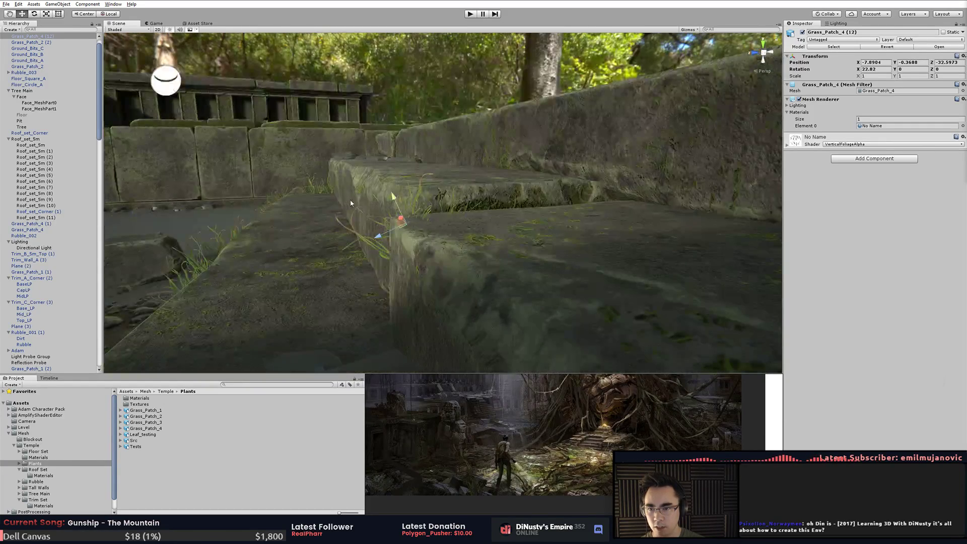
pyautogui.moveTo(391, 199); pyautogui.dragTo(385, 178)
pyautogui.keyDown('alt'); pyautogui.moveTo(352, 244); pyautogui.dragTo(406, 293); pyautogui.keyUp('alt')
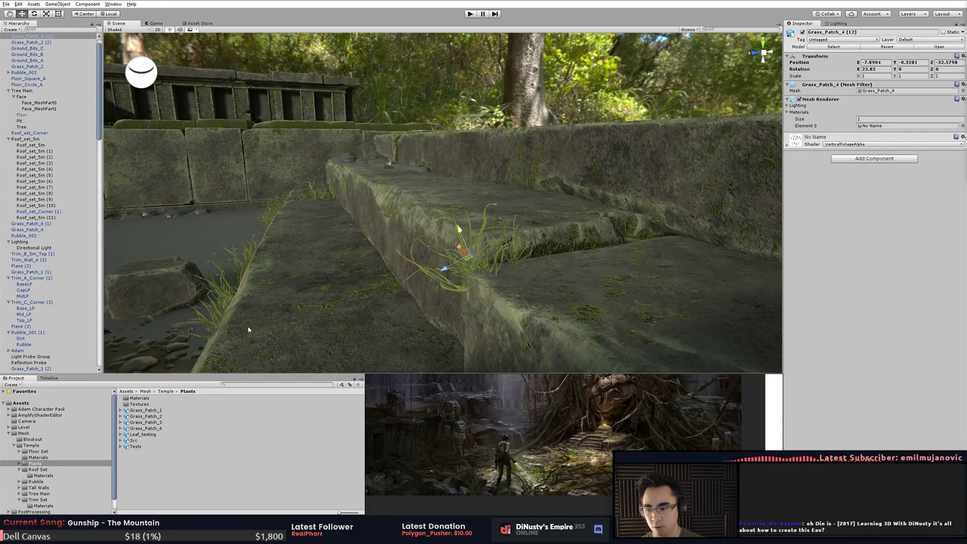
pyautogui.hotkey('alt', 'Tab')
pyautogui.click(580, 200)
pyautogui.click(567, 252)
pyautogui.click(955, 2)
# - Duplicate the Grass_Patch_4 instance and place the copy lower in the crack of the middle step
pyautogui.keyDown('alt'); pyautogui.moveTo(428, 262); pyautogui.dragTo(289, 247); pyautogui.keyUp('alt')
pyautogui.moveTo(290, 248); pyautogui.dragTo(94, 230, button='middle')
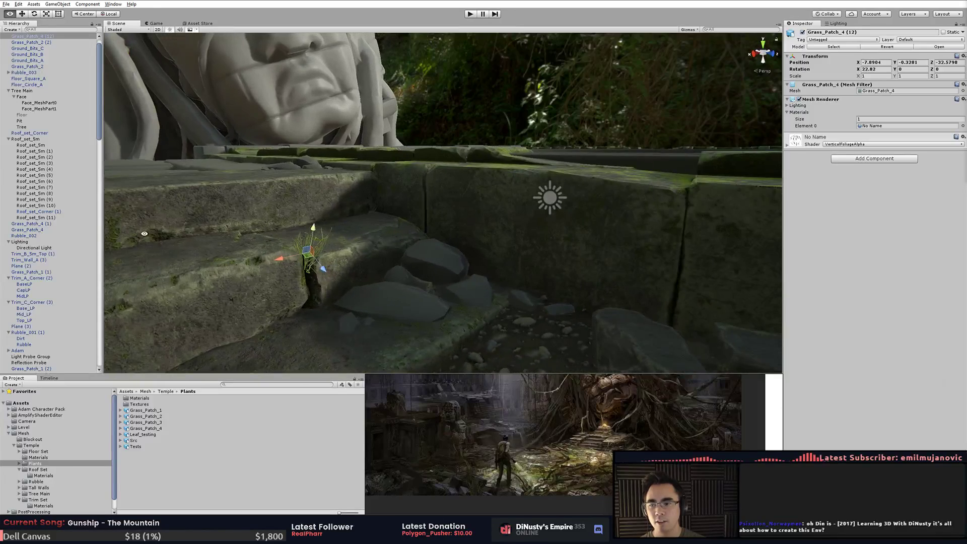
pyautogui.keyDown('alt'); pyautogui.moveTo(94, 230); pyautogui.dragTo(156, 242); pyautogui.keyUp('alt')
pyautogui.moveTo(156, 242); pyautogui.dragTo(282, 220, button='middle')
pyautogui.click(530, 243)
pyautogui.click(426, 229)
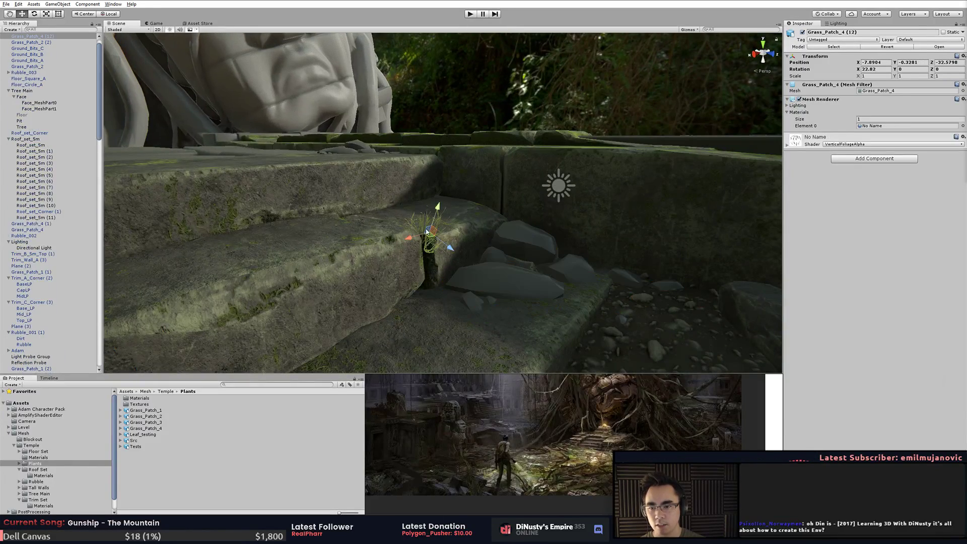
pyautogui.moveTo(432, 239); pyautogui.dragTo(466, 297)
pyautogui.click(464, 254)
pyautogui.click(438, 225)
pyautogui.hotkey('ctrl', 'd')
pyautogui.press('e')
pyautogui.press('w')
pyautogui.click(555, 296)
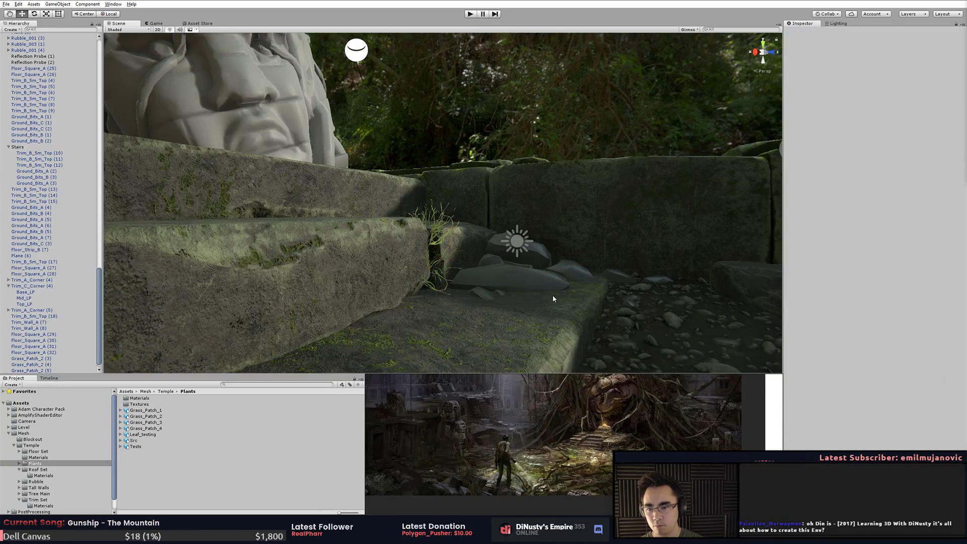
# - Duplicate the upper Grass_Patch_4 and place the copy at the back of the crack near the top step's riser, turned to about Y 158
pyautogui.keyDown('alt'); pyautogui.moveTo(555, 296); pyautogui.dragTo(377, 285); pyautogui.keyUp('alt')
pyautogui.keyDown('alt'); pyautogui.moveTo(377, 286); pyautogui.dragTo(481, 315, button='middle'); pyautogui.keyUp('alt')
pyautogui.keyDown('alt'); pyautogui.moveTo(482, 315); pyautogui.dragTo(376, 271); pyautogui.keyUp('alt')
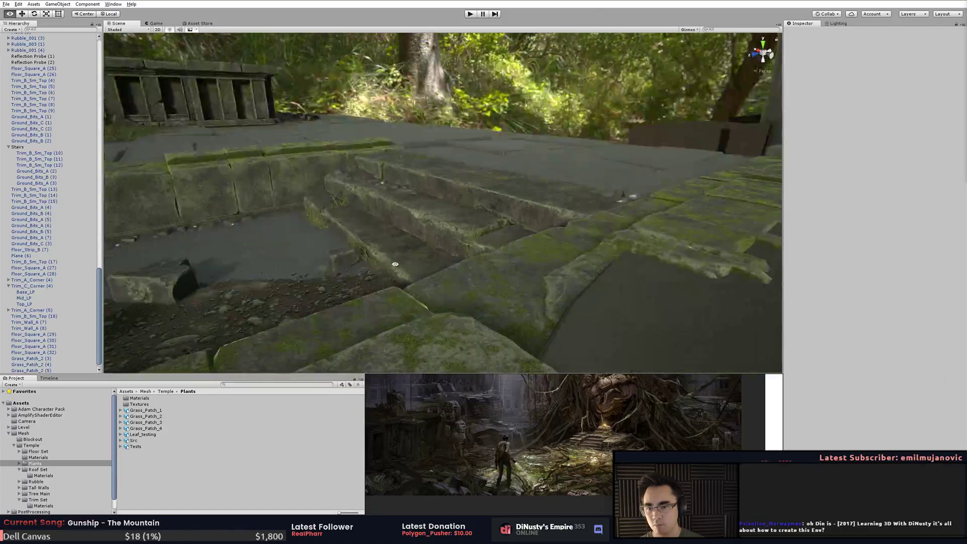
pyautogui.click(473, 242)
pyautogui.press('f')
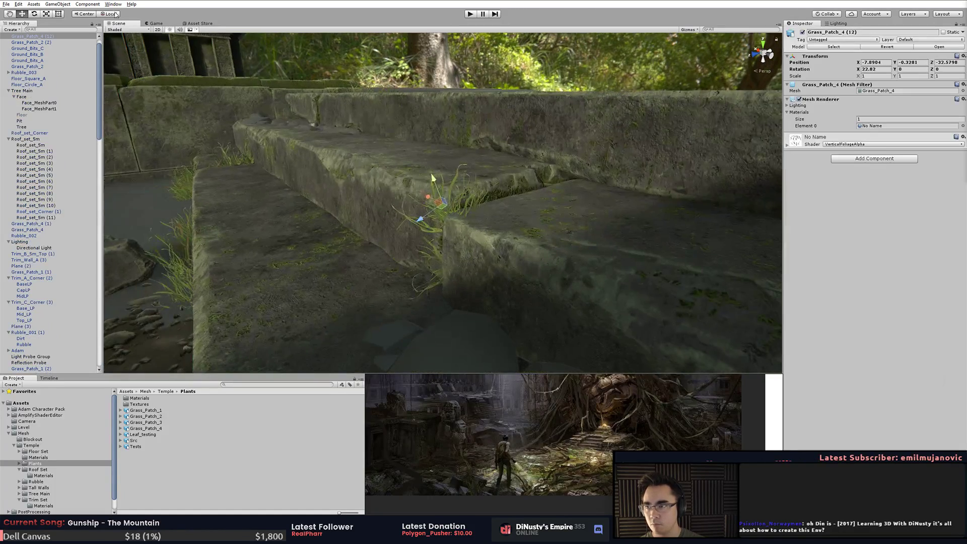
pyautogui.click(113, 15)
pyautogui.keyDown('alt'); pyautogui.moveTo(478, 214); pyautogui.dragTo(464, 192); pyautogui.keyUp('alt')
pyautogui.hotkey('ctrl', 'd')
pyautogui.press('e')
pyautogui.moveTo(545, 185); pyautogui.dragTo(500, 191, button='middle')
pyautogui.press('f')
pyautogui.keyDown('alt'); pyautogui.moveTo(501, 192); pyautogui.dragTo(589, 272); pyautogui.keyUp('alt')
pyautogui.moveTo(454, 218); pyautogui.dragTo(393, 136)
pyautogui.press('r')
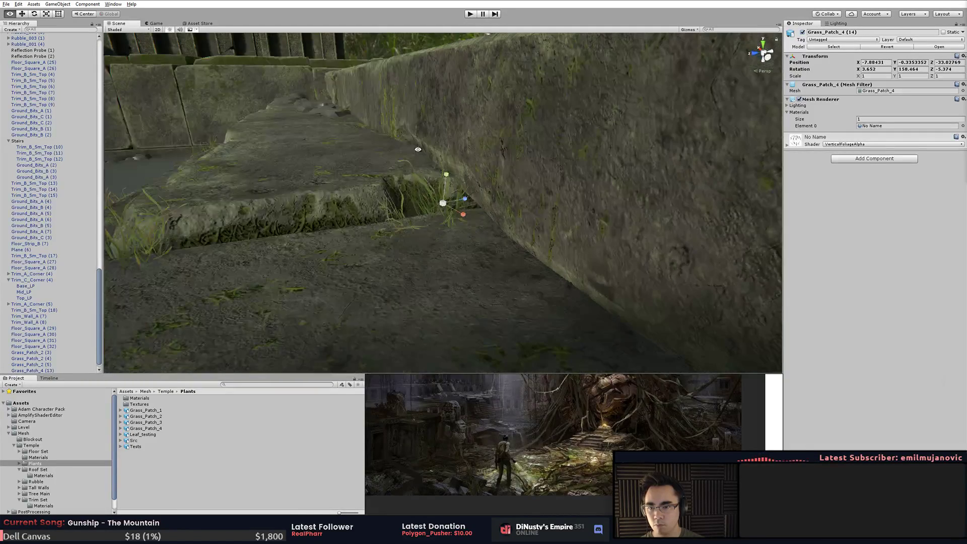
# - Stretch that copy to about 1.48 in Y scale, tilt it to about X -11.4 and move it to about X -7.83, Y -0.32, Z -33.01
pyautogui.keyDown('alt'); pyautogui.moveTo(289, 101); pyautogui.dragTo(242, 72); pyautogui.keyUp('alt')
pyautogui.press('w')
pyautogui.click(110, 17)
pyautogui.press('r')
pyautogui.moveTo(444, 189); pyautogui.dragTo(557, 282)
pyautogui.press('e')
pyautogui.press('w')
pyautogui.moveTo(441, 199); pyautogui.dragTo(409, 146)
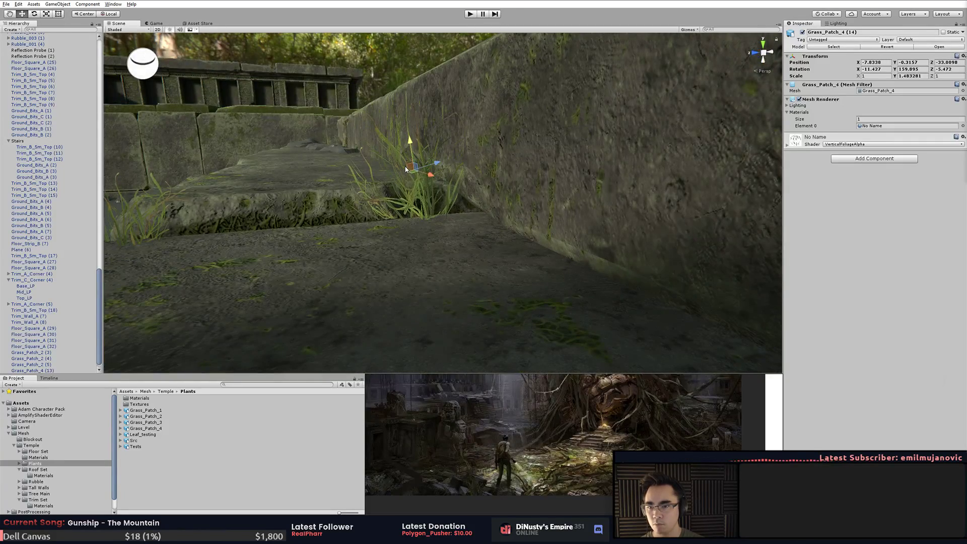
pyautogui.click(393, 201)
# - Select the grass patches at the crack in the middle step and turn on the selection wireframe display
pyautogui.keyDown('alt'); pyautogui.moveTo(397, 237); pyautogui.dragTo(237, 213, button='right'); pyautogui.keyUp('alt')
pyautogui.keyDown('alt'); pyautogui.moveTo(237, 212); pyautogui.dragTo(428, 237); pyautogui.keyUp('alt')
pyautogui.keyDown('alt'); pyautogui.moveTo(428, 237); pyautogui.dragTo(363, 226, button='right'); pyautogui.keyUp('alt')
pyautogui.keyDown('alt'); pyautogui.moveTo(363, 226); pyautogui.dragTo(278, 242); pyautogui.keyUp('alt')
pyautogui.moveTo(278, 242); pyautogui.dragTo(492, 223, button='right')
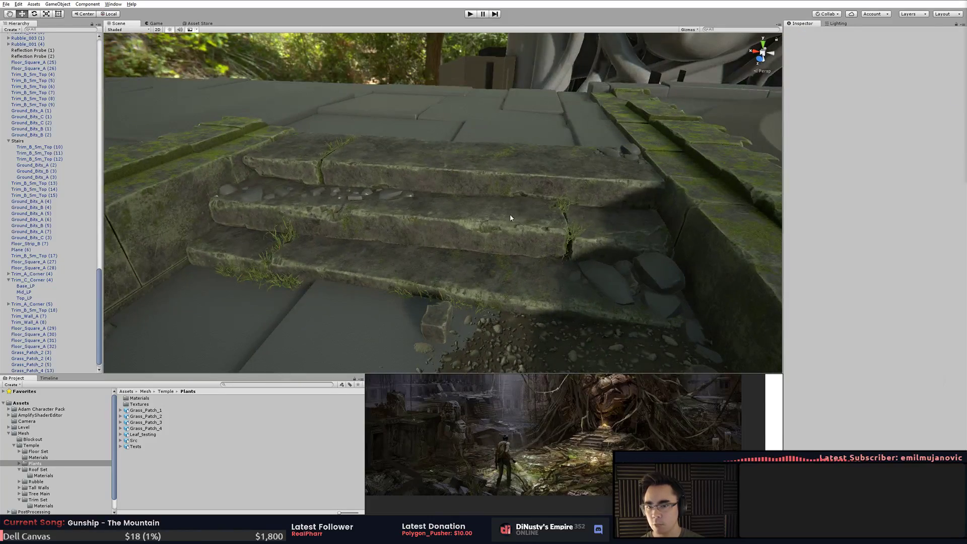
pyautogui.click(563, 209)
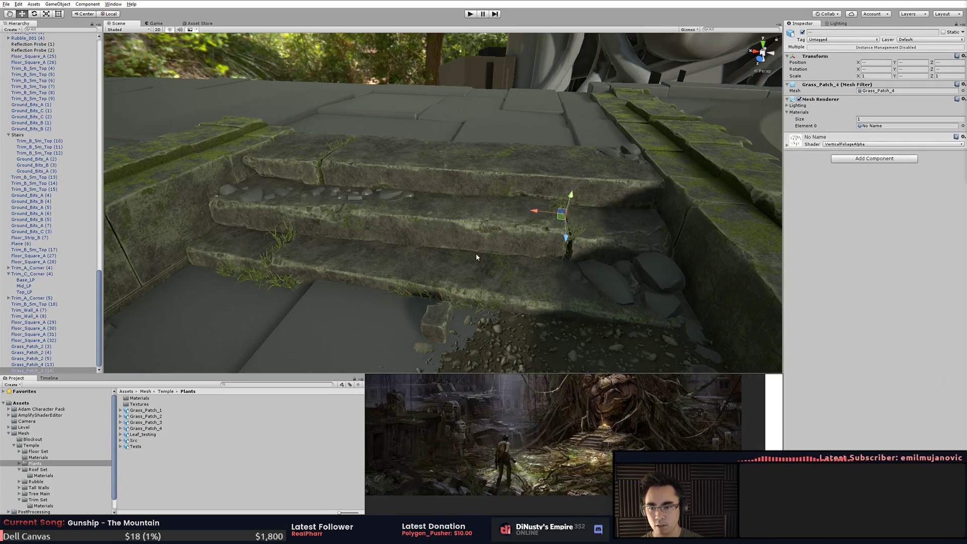
pyautogui.click(474, 307)
pyautogui.keyDown('shift'); pyautogui.click(463, 306); pyautogui.keyUp('shift')
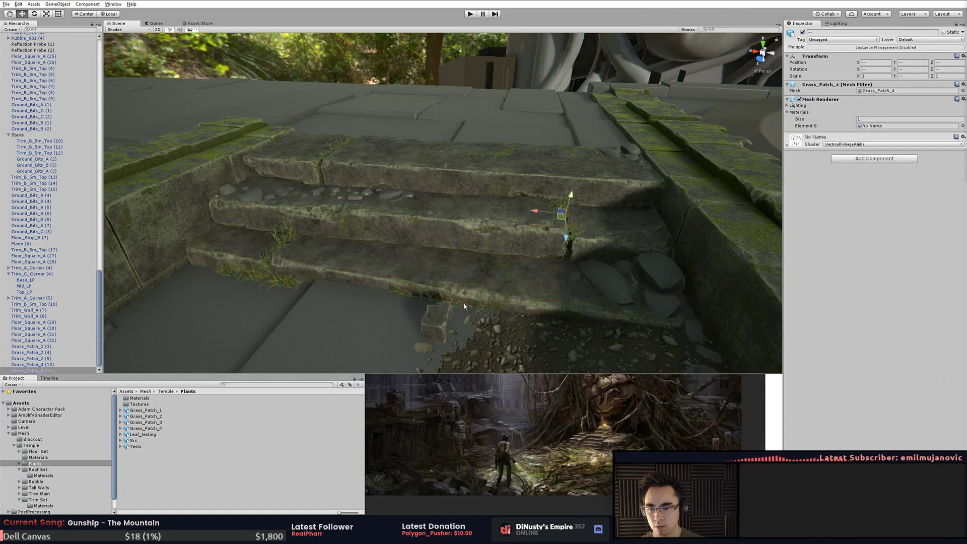
pyautogui.click(695, 29)
pyautogui.click(702, 61)
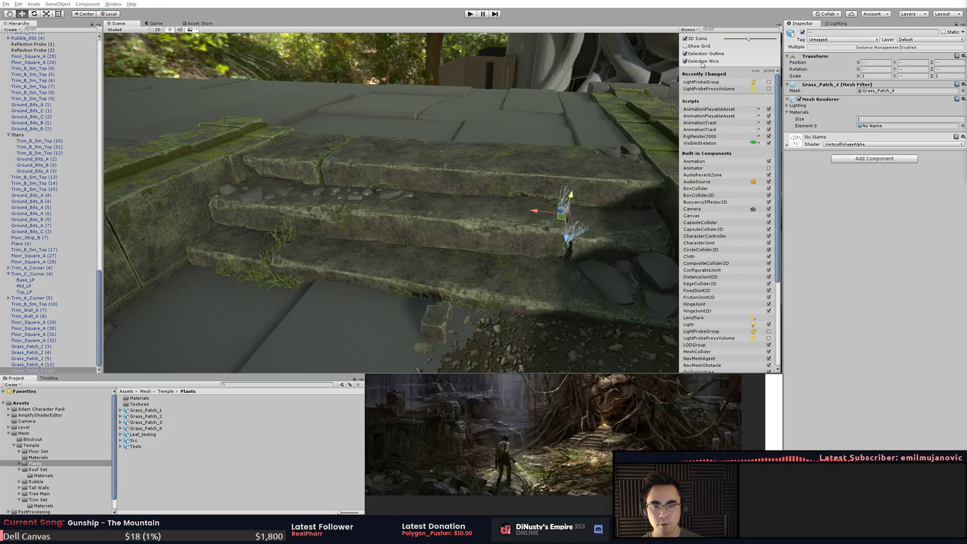
# - Add the remaining grass patches on the stairs to the selection
pyautogui.keyDown('shift'); pyautogui.click(452, 301); pyautogui.keyUp('shift')
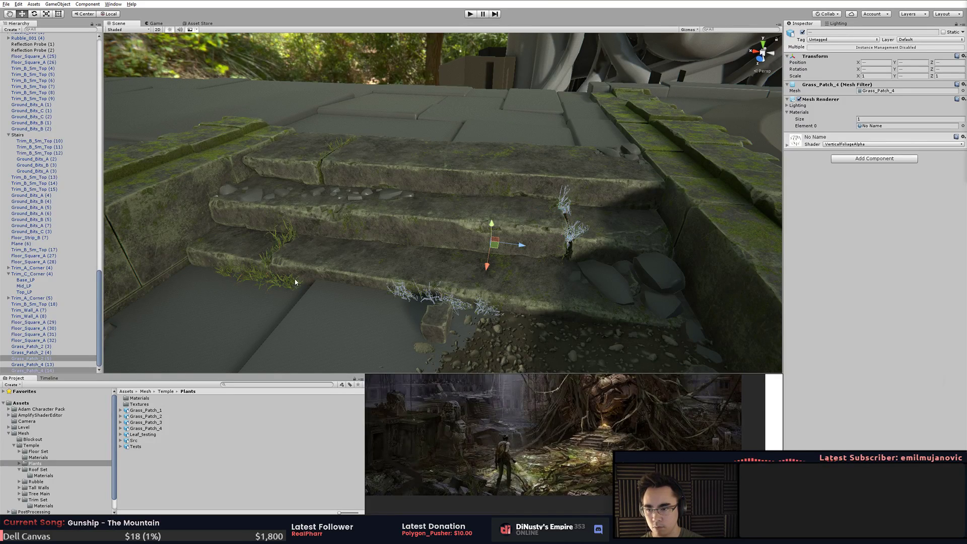
pyautogui.keyDown('shift'); pyautogui.click(295, 282); pyautogui.keyUp('shift')
pyautogui.keyDown('shift'); pyautogui.click(286, 246); pyautogui.keyUp('shift')
pyautogui.keyDown('shift'); pyautogui.click(331, 151); pyautogui.keyUp('shift')
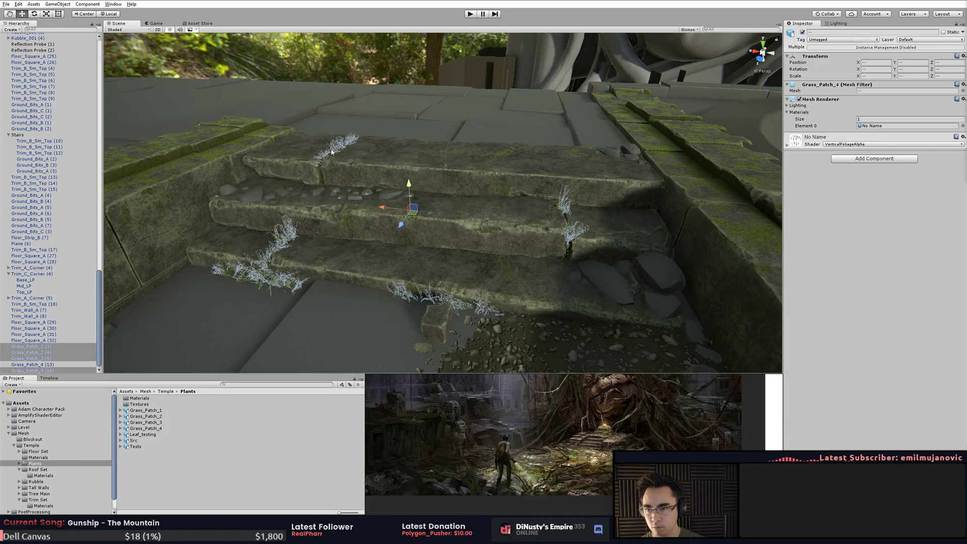
pyautogui.keyDown('alt'); pyautogui.moveTo(403, 229); pyautogui.dragTo(513, 191); pyautogui.keyUp('alt')
pyautogui.scroll(4, 515, 176)
pyautogui.moveTo(478, 157); pyautogui.dragTo(603, 158)
pyautogui.hotkey('ctrl', 'z')
pyautogui.keyDown('shift'); pyautogui.click(698, 167); pyautogui.keyUp('shift')
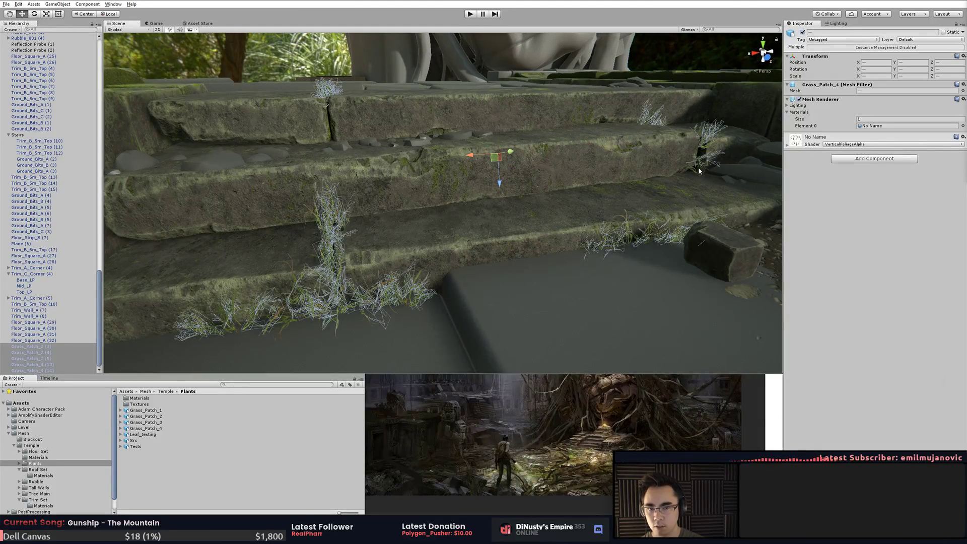
pyautogui.keyDown('shift'); pyautogui.click(696, 174); pyautogui.keyUp('shift')
pyautogui.keyDown('shift'); pyautogui.click(696, 174); pyautogui.keyUp('shift')
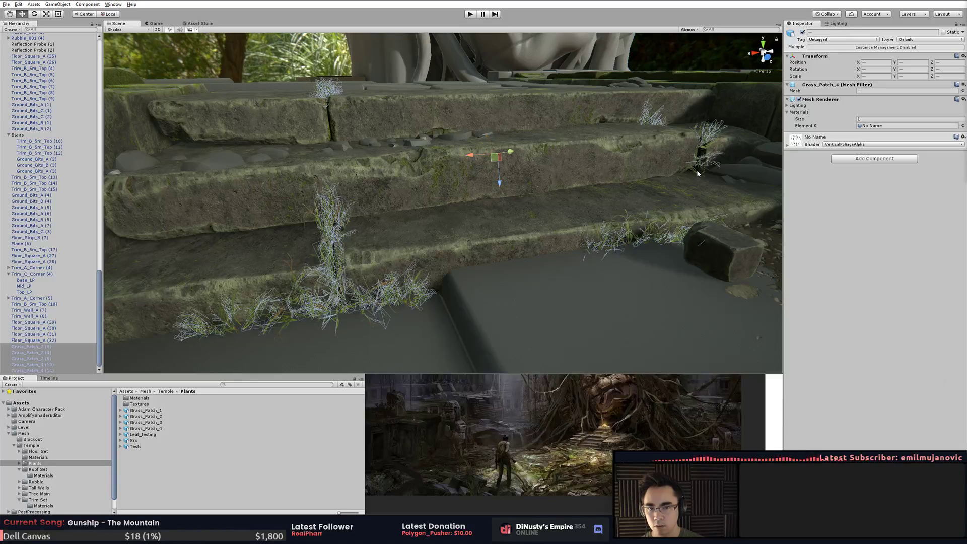
# - Move all the selected grass patches into the Stairs group, keeping their original positions in the scene
pyautogui.moveTo(505, 155); pyautogui.dragTo(483, 163)
pyautogui.press('z')
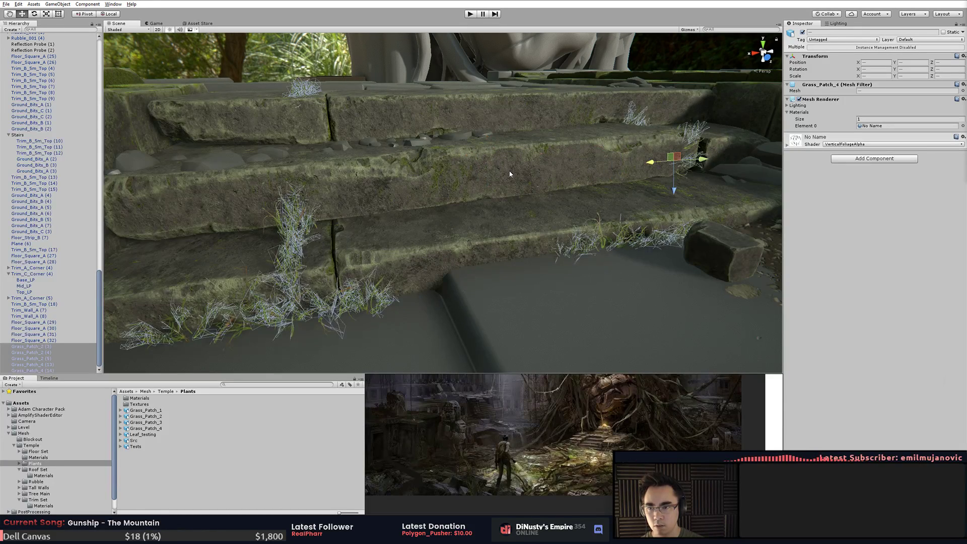
pyautogui.hotkey('ctrl', 'z')
pyautogui.moveTo(48, 348); pyautogui.dragTo(36, 139)
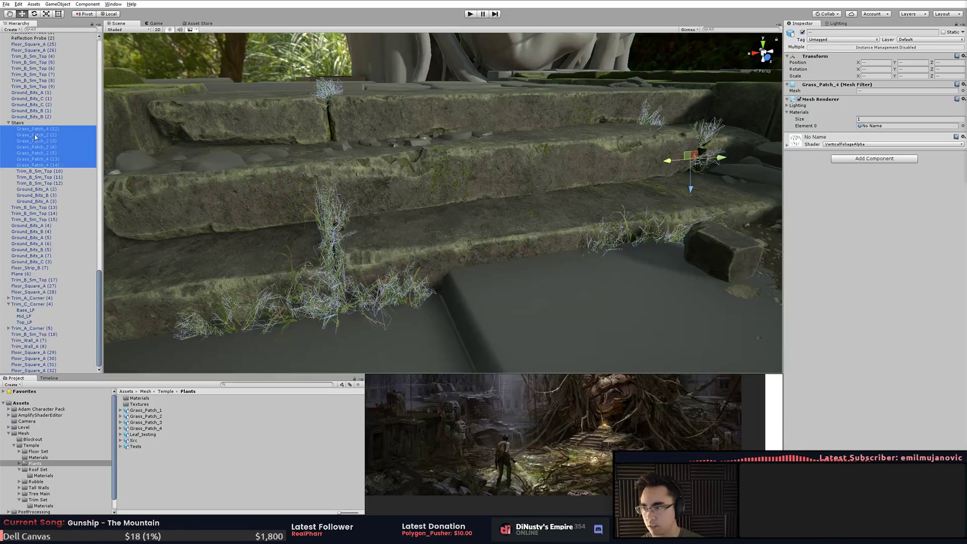
# - Try to create an empty object from all the selected grass patches at once
pyautogui.rightClick(32, 129)
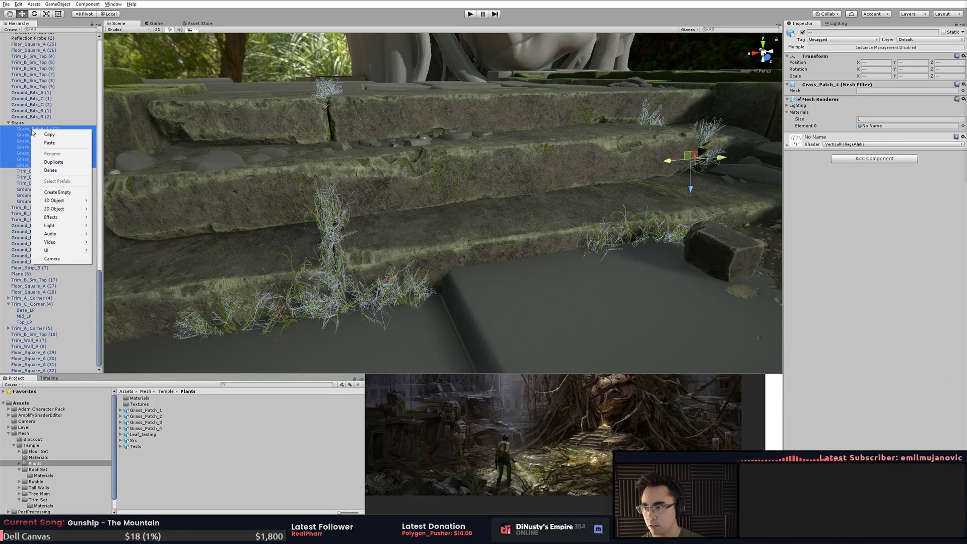
pyautogui.moveTo(69, 219)
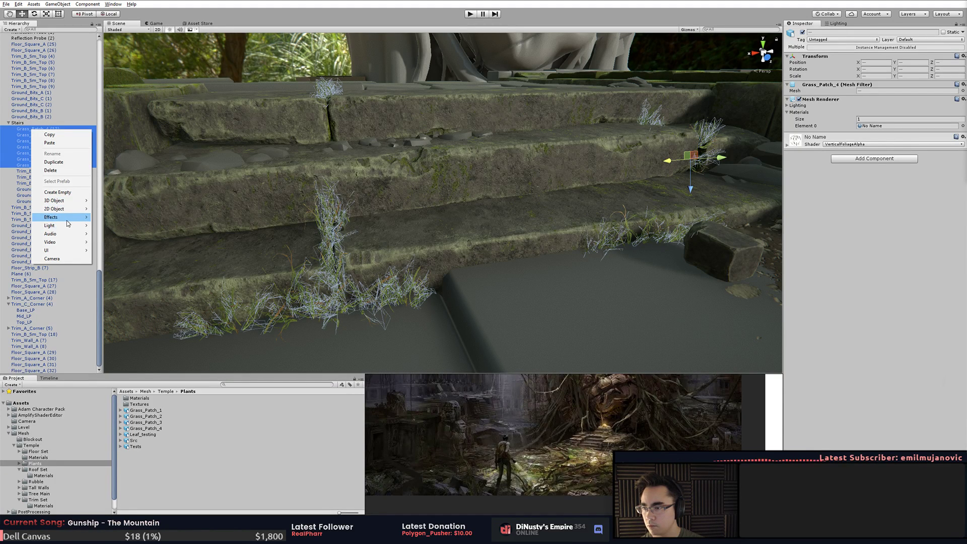
pyautogui.click(69, 192)
pyautogui.hotkey('ctrl', 'z')
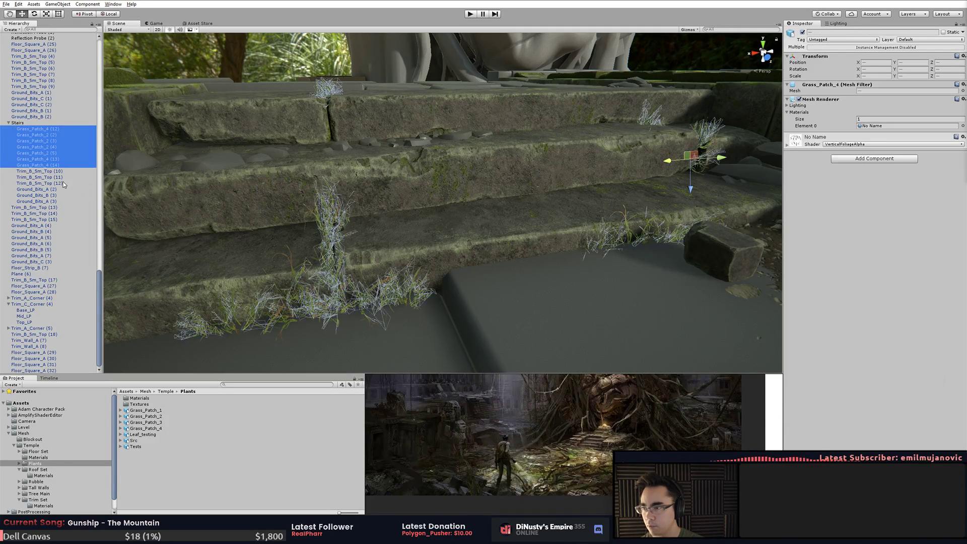
# - Create one empty object inside the Stairs group and make all seven grass patches its children
pyautogui.click(49, 129)
pyautogui.rightClick(56, 129)
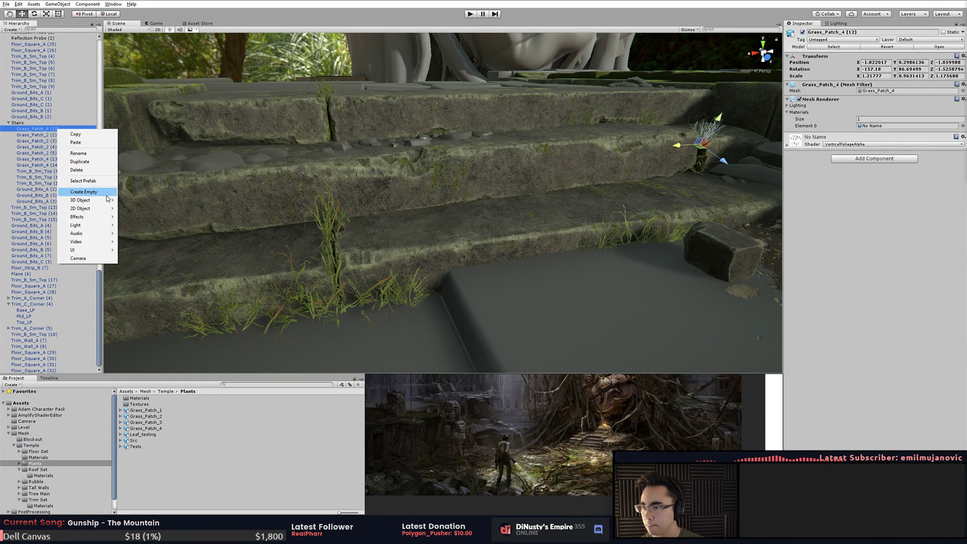
pyautogui.click(99, 192)
pyautogui.moveTo(43, 137)
pyautogui.mouseDown()
pyautogui.moveTo(57, 129)
pyautogui.moveTo(36, 132)
pyautogui.mouseUp()
pyautogui.click(51, 171)
pyautogui.keyDown('shift'); pyautogui.click(44, 135); pyautogui.keyUp('shift')
# - Rename the new parent object Grass, and collapse it and the Stairs group in the hierarchy
pyautogui.click(34, 130)
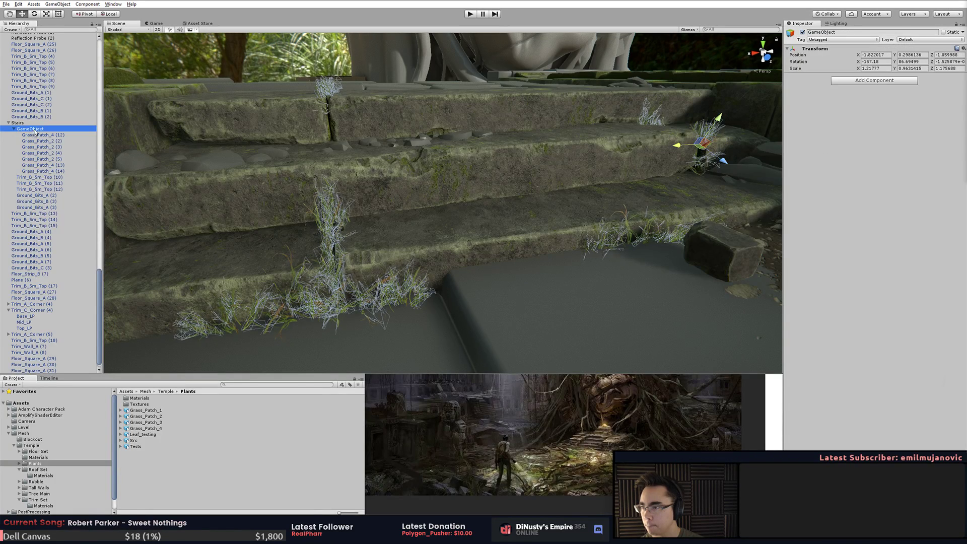
pyautogui.click(36, 130)
pyautogui.write('Gras')
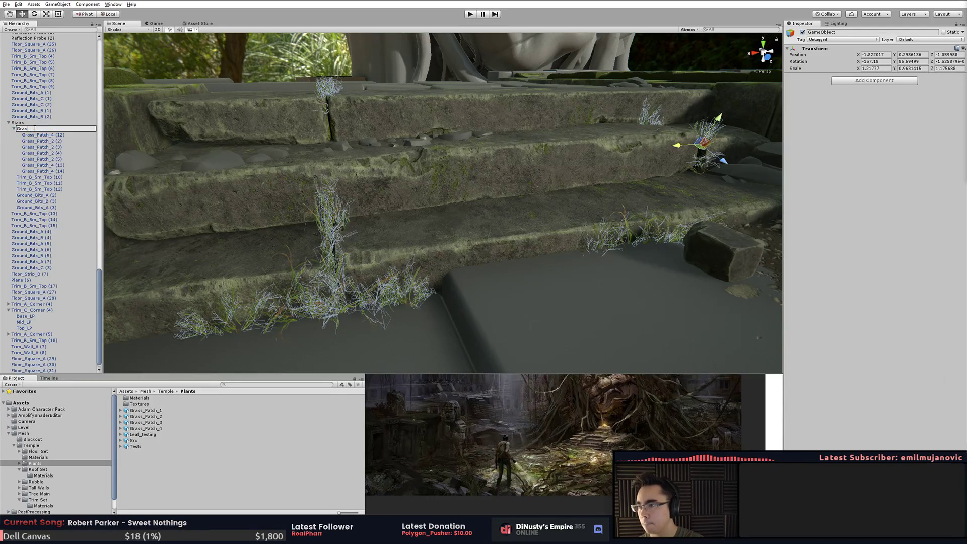
pyautogui.write('s')
pyautogui.press('Return')
pyautogui.click(14, 129)
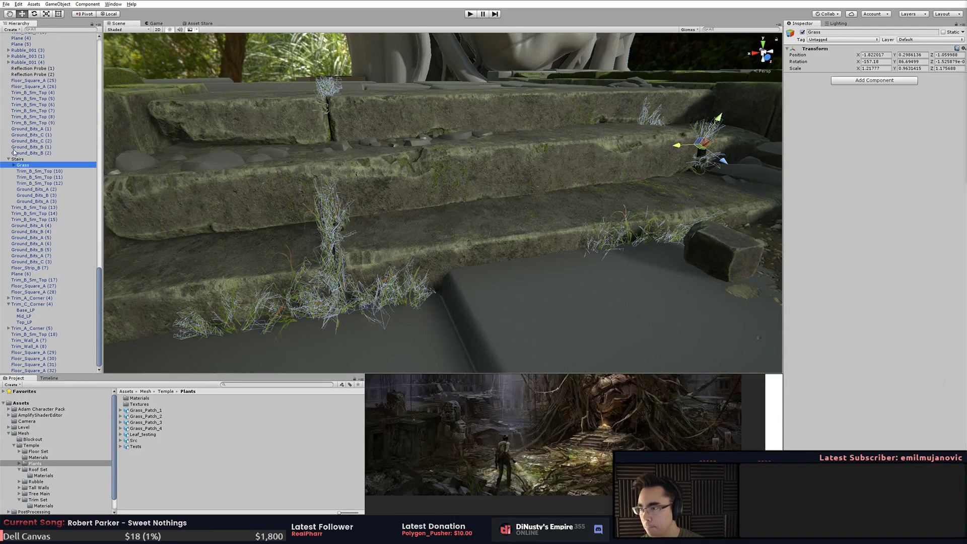
pyautogui.click(9, 160)
pyautogui.click(17, 201)
# - Select the Stairs group, switch the transform handle orientation from local to global, and clear the selection
pyautogui.keyDown('alt'); pyautogui.moveTo(302, 151); pyautogui.dragTo(218, 126); pyautogui.keyUp('alt')
pyautogui.scroll(-5, 330, 162)
pyautogui.click(220, 91)
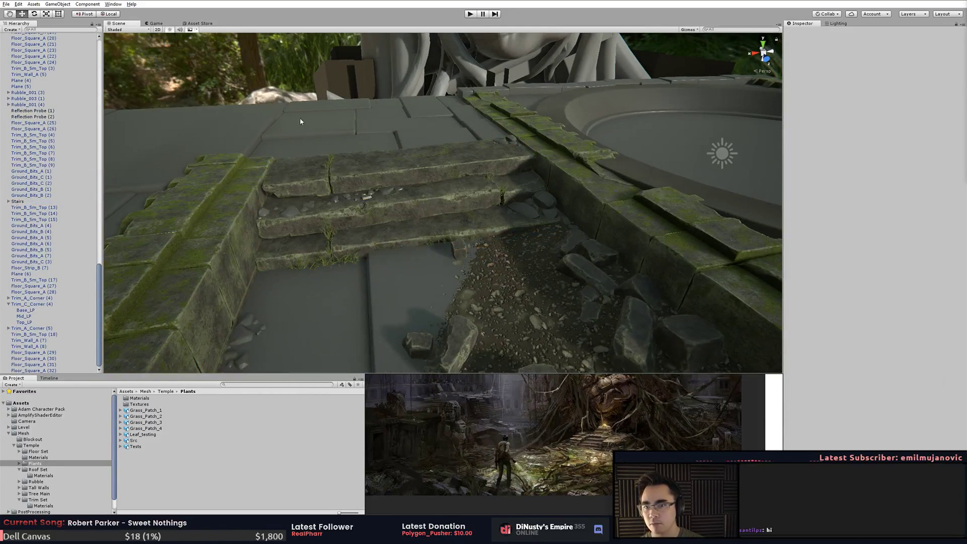
pyautogui.click(416, 209)
pyautogui.keyDown('alt'); pyautogui.moveTo(430, 247); pyautogui.dragTo(366, 231); pyautogui.keyUp('alt')
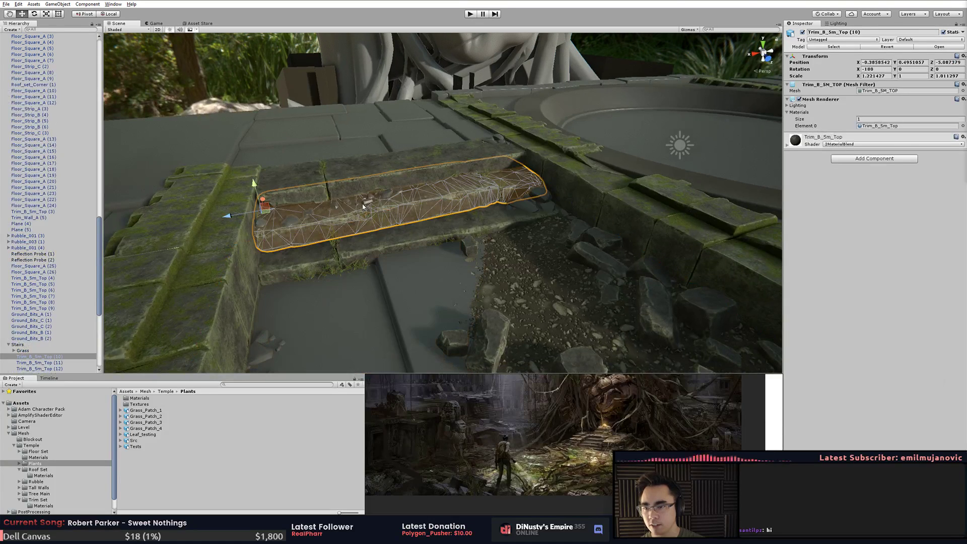
pyautogui.click(353, 185)
pyautogui.click(24, 249)
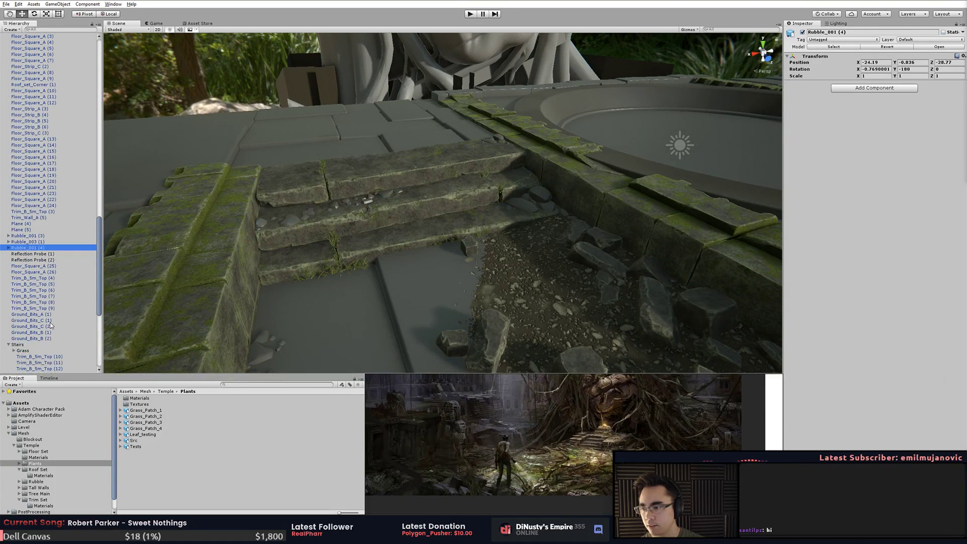
pyautogui.click(36, 357)
pyautogui.click(22, 346)
pyautogui.keyDown('alt'); pyautogui.moveTo(316, 245); pyautogui.dragTo(338, 206); pyautogui.keyUp('alt')
pyautogui.click(107, 16)
pyautogui.click(247, 85)
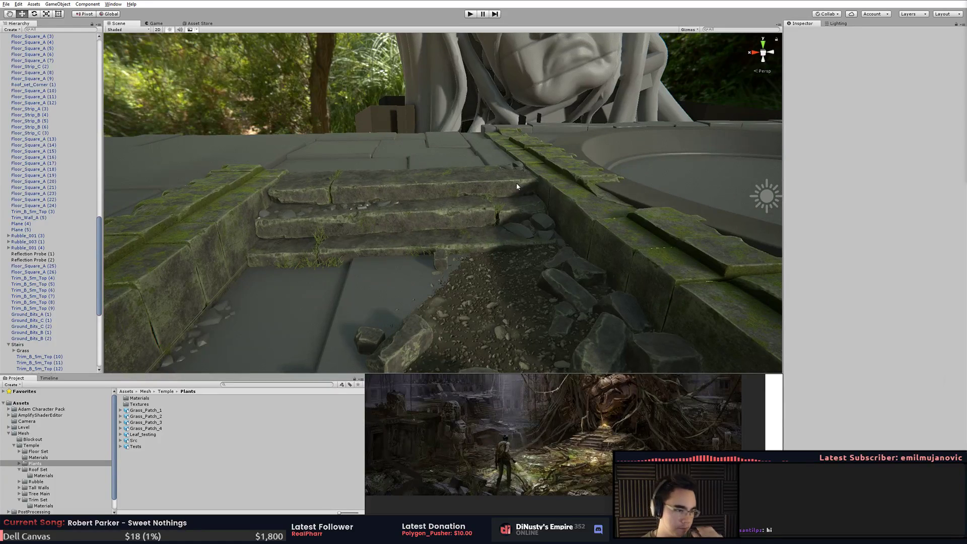
# - Examine the mossy roof trim, the circular basin and the floor pieces around it from several angles
pyautogui.keyDown('alt'); pyautogui.moveTo(517, 186); pyautogui.dragTo(443, 261); pyautogui.keyUp('alt')
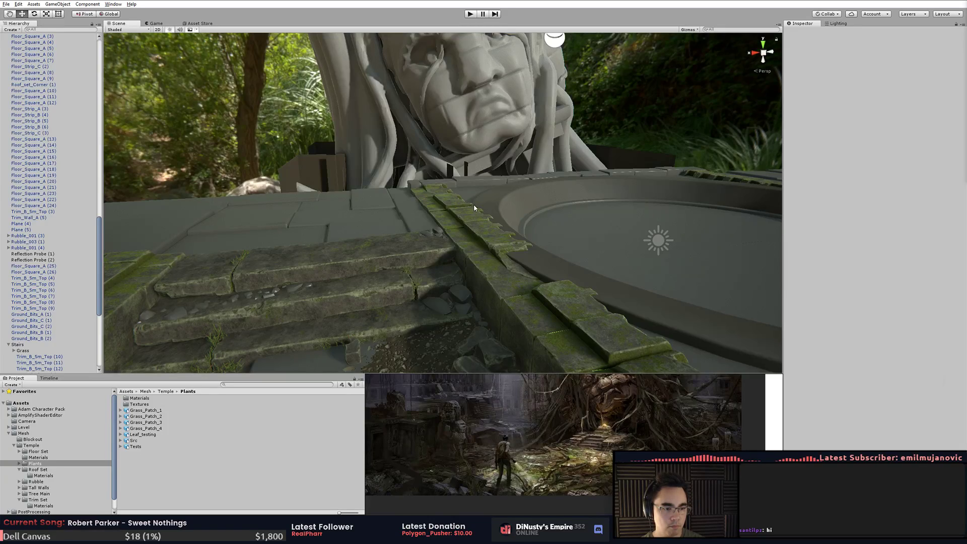
pyautogui.keyDown('alt'); pyautogui.moveTo(532, 242); pyautogui.dragTo(566, 200); pyautogui.keyUp('alt')
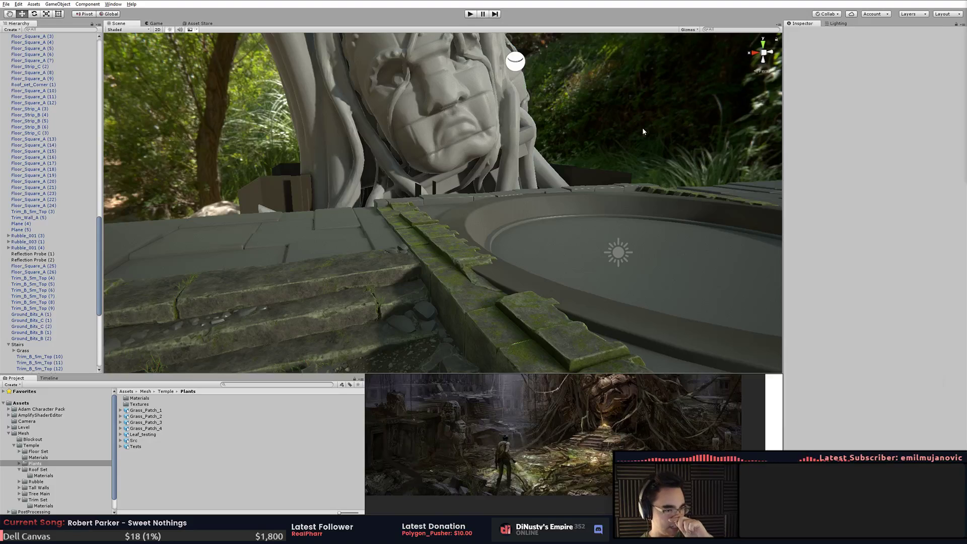
pyautogui.click(438, 225)
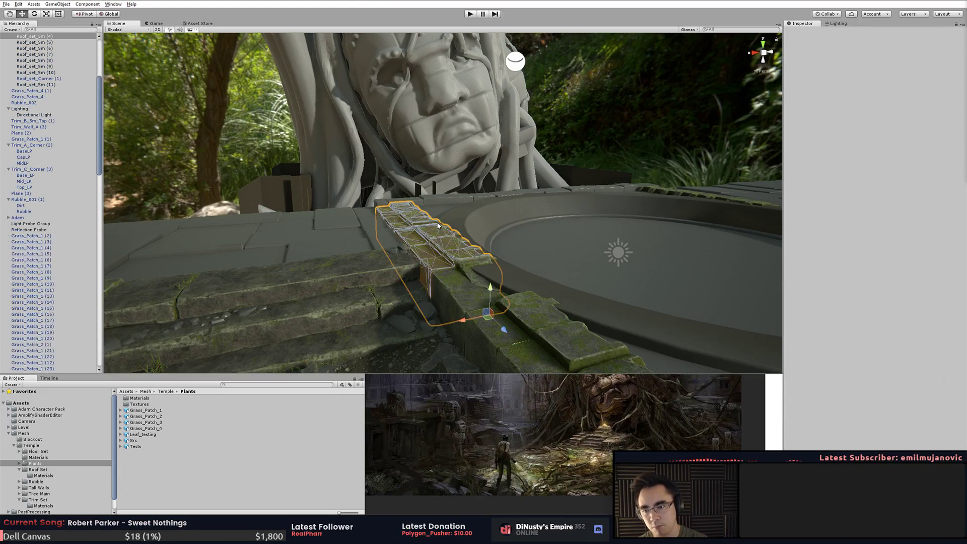
pyautogui.click(465, 203)
pyautogui.click(534, 193)
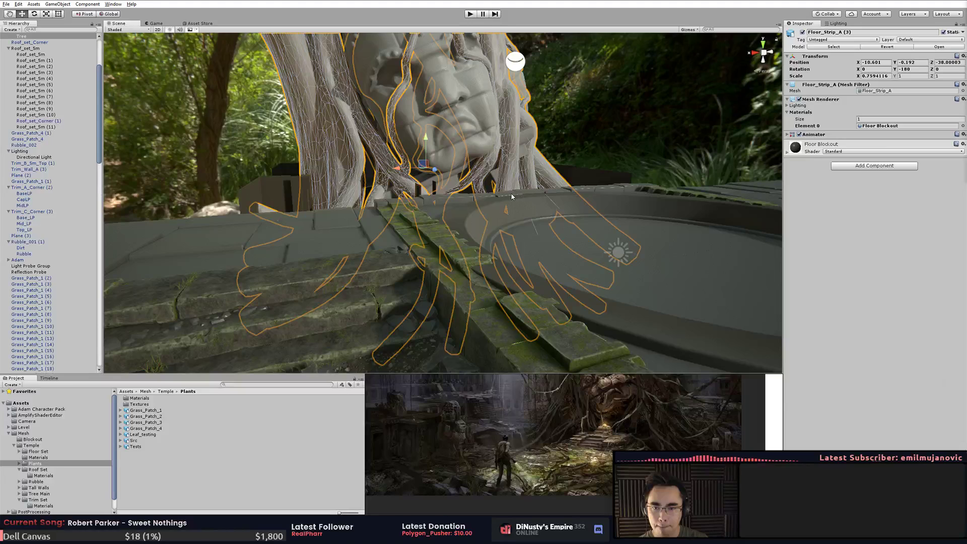
pyautogui.click(527, 196)
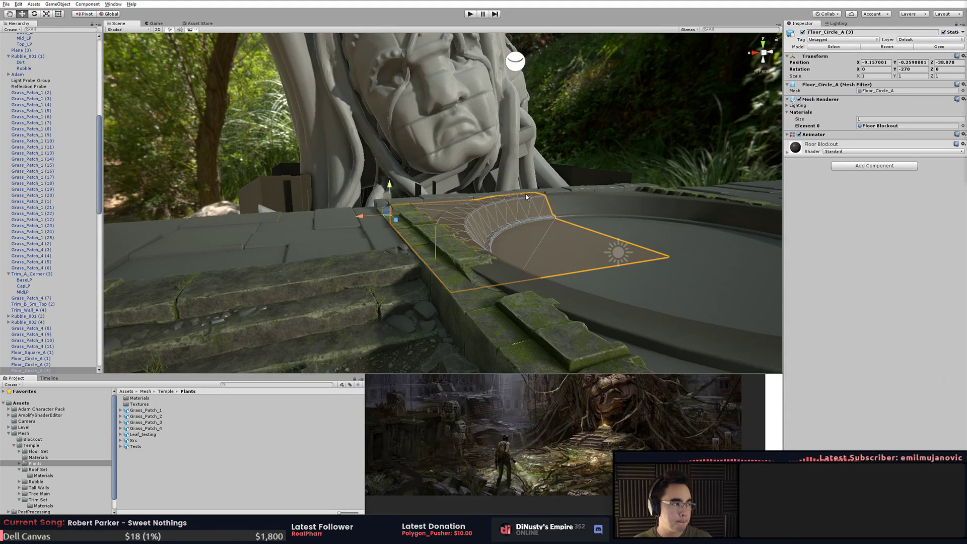
pyautogui.click(593, 146)
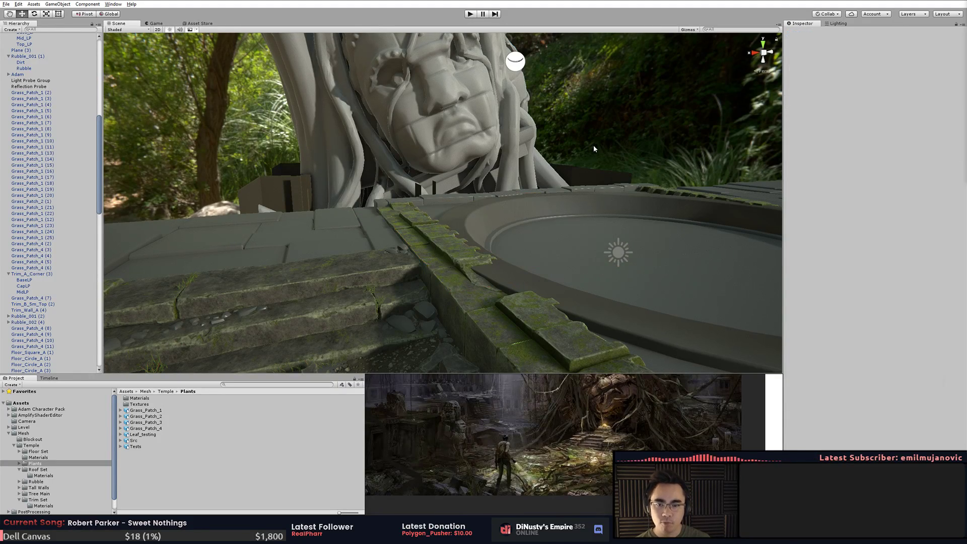
pyautogui.keyDown('alt'); pyautogui.moveTo(559, 232); pyautogui.dragTo(530, 248); pyautogui.keyUp('alt')
pyautogui.moveTo(530, 248); pyautogui.dragTo(436, 287, button='middle')
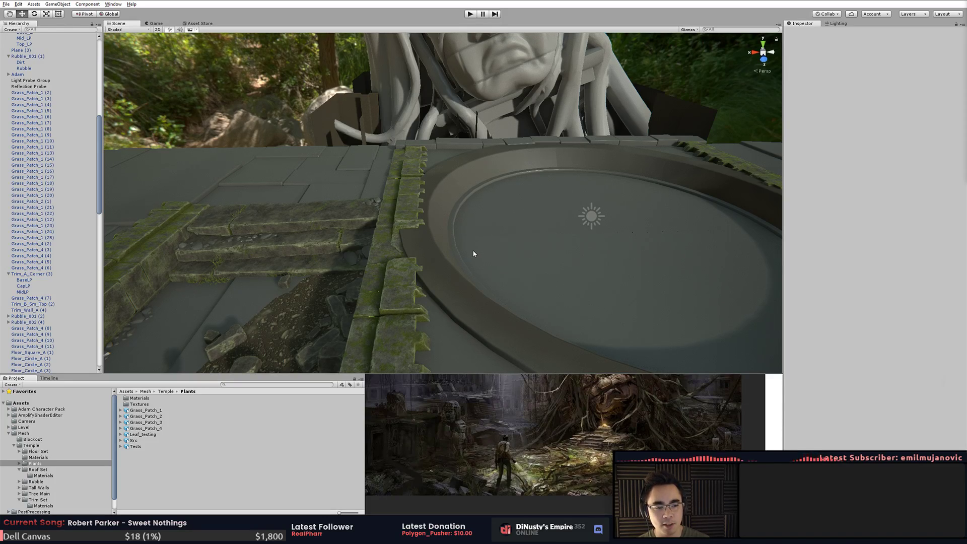
pyautogui.moveTo(540, 263); pyautogui.dragTo(563, 265, button='middle')
pyautogui.keyDown('alt'); pyautogui.moveTo(563, 266); pyautogui.dragTo(548, 266); pyautogui.keyUp('alt')
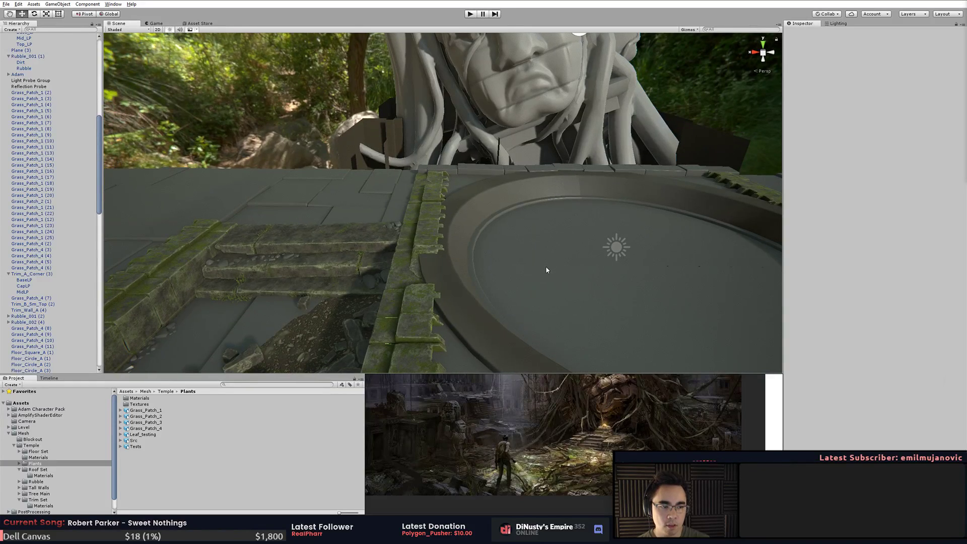
pyautogui.keyDown('alt'); pyautogui.moveTo(619, 302); pyautogui.dragTo(519, 308); pyautogui.keyUp('alt')
pyautogui.keyDown('alt'); pyautogui.moveTo(519, 309); pyautogui.dragTo(544, 285, button='right'); pyautogui.keyUp('alt')
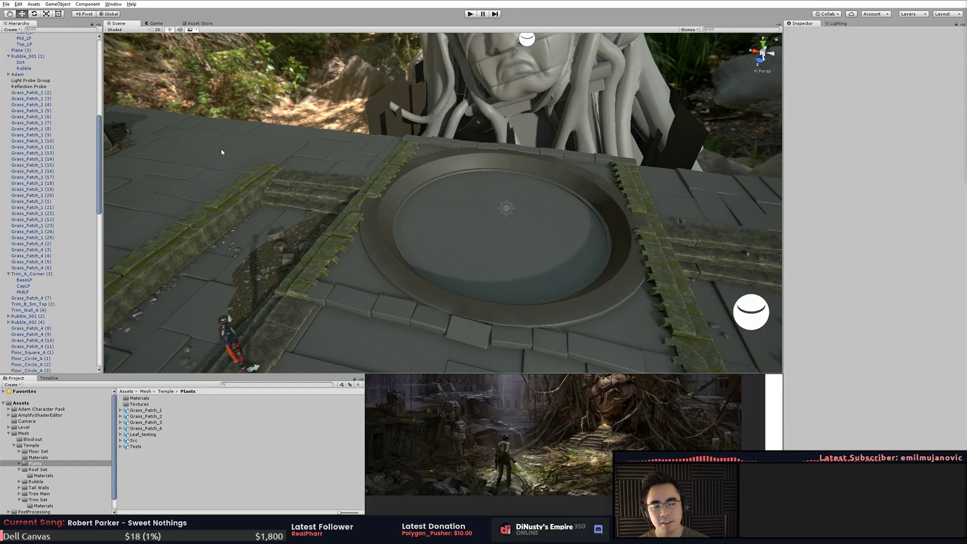
# - Examine the grass patches on the stone stairs up close and from above
pyautogui.click(301, 189)
pyautogui.click(298, 93)
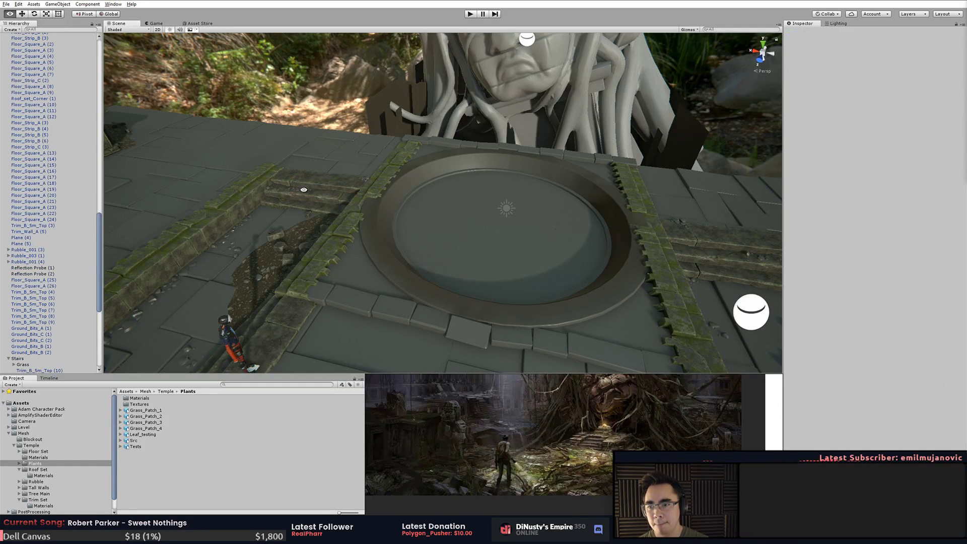
pyautogui.keyDown('alt'); pyautogui.moveTo(304, 184); pyautogui.dragTo(414, 134); pyautogui.keyUp('alt')
pyautogui.keyDown('alt'); pyautogui.moveTo(415, 134); pyautogui.dragTo(426, 192, button='middle'); pyautogui.keyUp('alt')
pyautogui.keyDown('alt'); pyautogui.moveTo(425, 193); pyautogui.dragTo(576, 179); pyautogui.keyUp('alt')
pyautogui.keyDown('alt'); pyautogui.moveTo(576, 179); pyautogui.dragTo(562, 195, button='middle'); pyautogui.keyUp('alt')
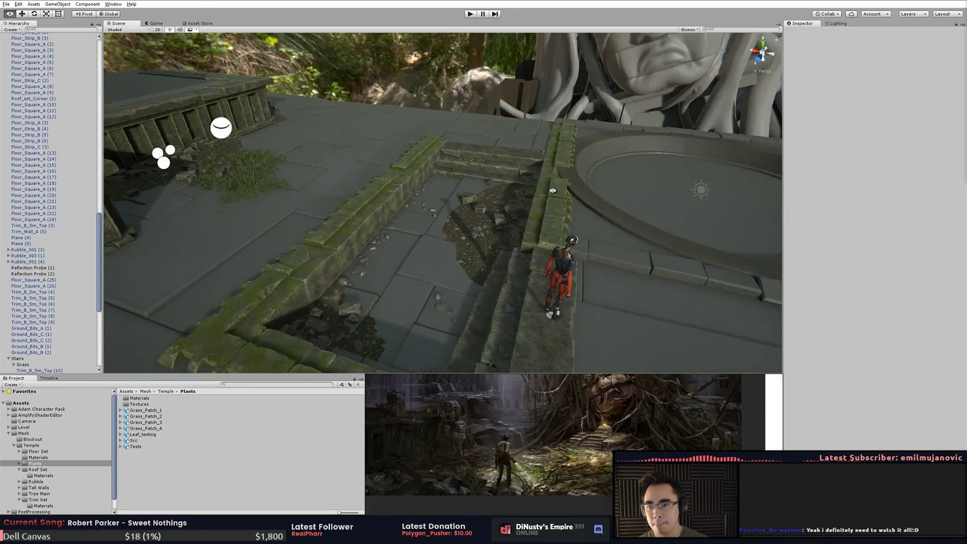
pyautogui.click(473, 163)
pyautogui.press('f')
pyautogui.keyDown('alt'); pyautogui.moveTo(352, 209); pyautogui.dragTo(400, 176); pyautogui.keyUp('alt')
pyautogui.scroll(6, 400, 176)
pyautogui.click(355, 129)
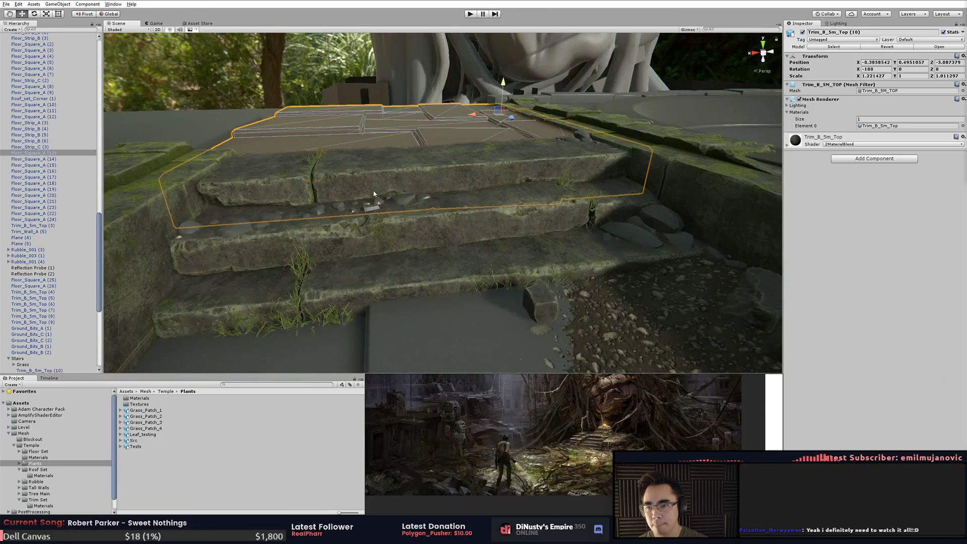
pyautogui.click(436, 179)
pyautogui.keyDown('alt'); pyautogui.moveTo(483, 191); pyautogui.dragTo(533, 230); pyautogui.keyUp('alt')
pyautogui.click(526, 218)
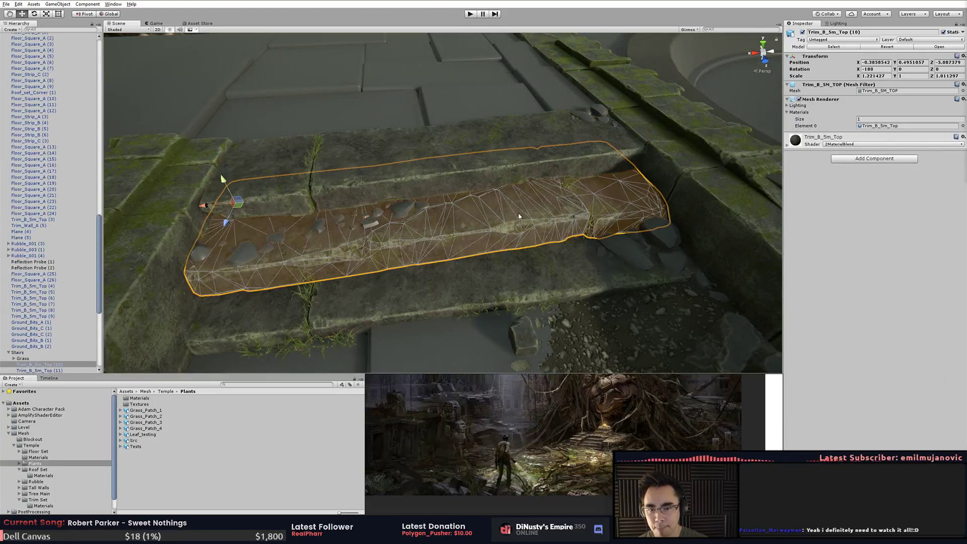
pyautogui.keyDown('alt'); pyautogui.moveTo(418, 192); pyautogui.dragTo(386, 134); pyautogui.keyUp('alt')
pyautogui.click(344, 92)
pyautogui.keyDown('alt'); pyautogui.moveTo(344, 93); pyautogui.dragTo(212, 101); pyautogui.keyUp('alt')
pyautogui.keyDown('alt'); pyautogui.moveTo(403, 120); pyautogui.dragTo(471, 205); pyautogui.keyUp('alt')
pyautogui.scroll(2, 396, 95)
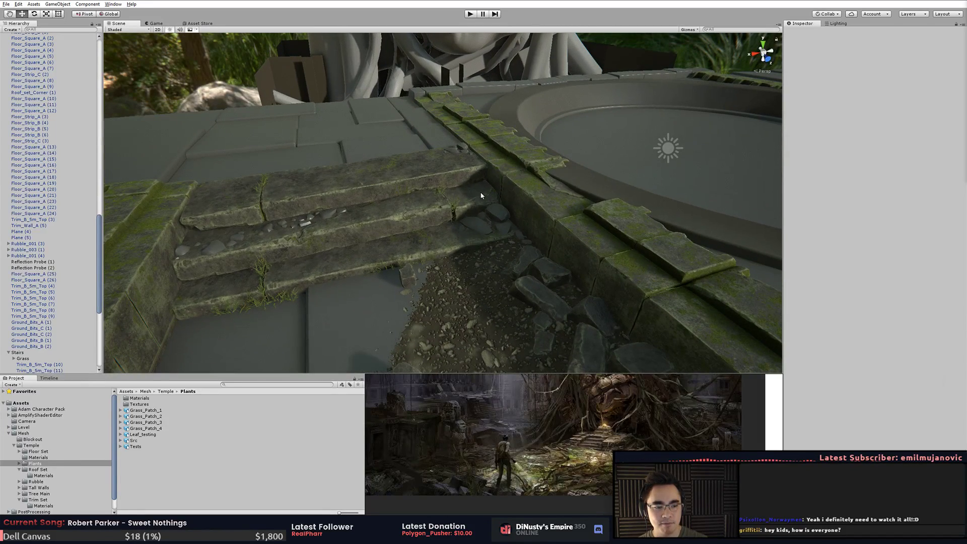
pyautogui.keyDown('alt'); pyautogui.moveTo(546, 160); pyautogui.dragTo(448, 164, button='middle'); pyautogui.keyUp('alt')
# - Try to resize the mossy roof trim segment between the stairs and the basin with the Rect tool
pyautogui.click(445, 164)
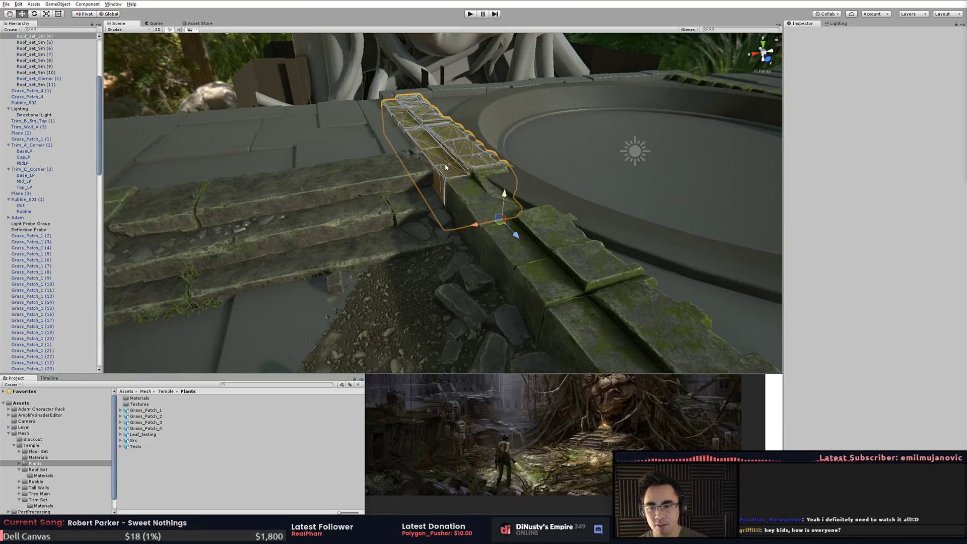
pyautogui.click(484, 191)
pyautogui.keyDown('alt'); pyautogui.moveTo(484, 191); pyautogui.dragTo(591, 288); pyautogui.keyUp('alt')
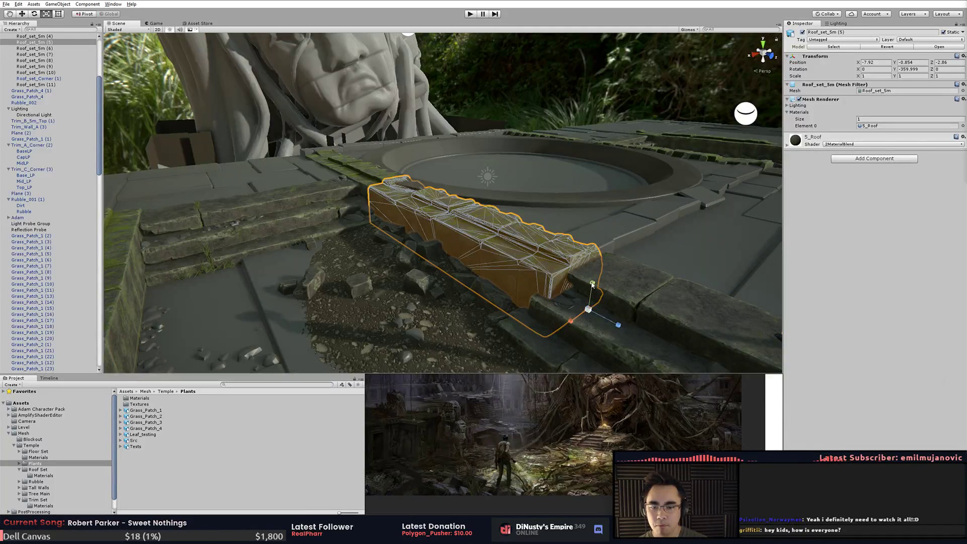
pyautogui.press('t')
pyautogui.moveTo(495, 209); pyautogui.dragTo(604, 198)
pyautogui.hotkey('ctrl', 'z')
pyautogui.hotkey('ctrl', 'z')
pyautogui.click(517, 195)
pyautogui.hotkey('ctrl', 'z')
pyautogui.hotkey('ctrl', 'z')
# - Inspect the sunken rubble area and frame the mossy roof corner piece at its edge
pyautogui.moveTo(604, 198); pyautogui.dragTo(562, 195, button='right')
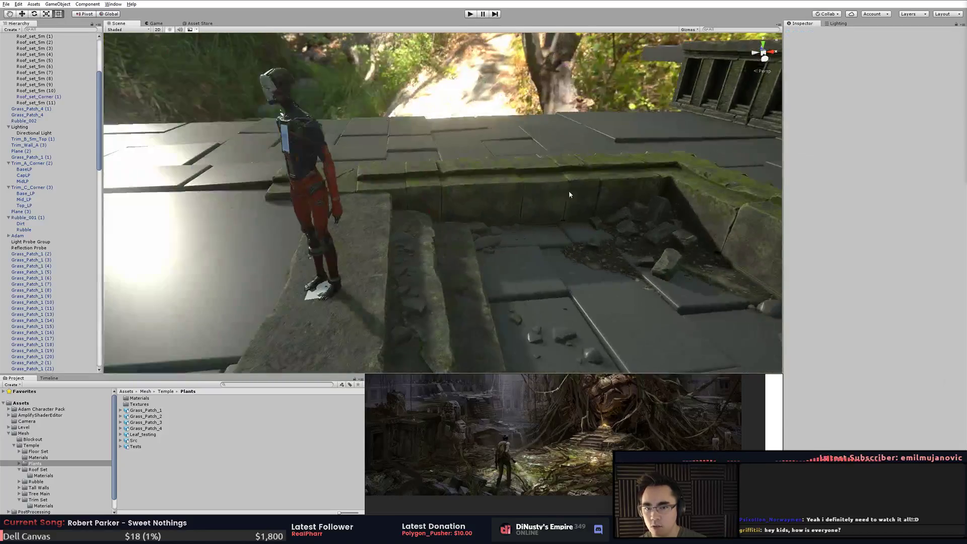
pyautogui.click(561, 194)
pyautogui.keyDown('alt'); pyautogui.moveTo(540, 190); pyautogui.dragTo(451, 190); pyautogui.keyUp('alt')
pyautogui.hotkey('ctrl', 'z')
pyautogui.click(328, 126)
pyautogui.press('f')
pyautogui.click(419, 170)
pyautogui.press('f')
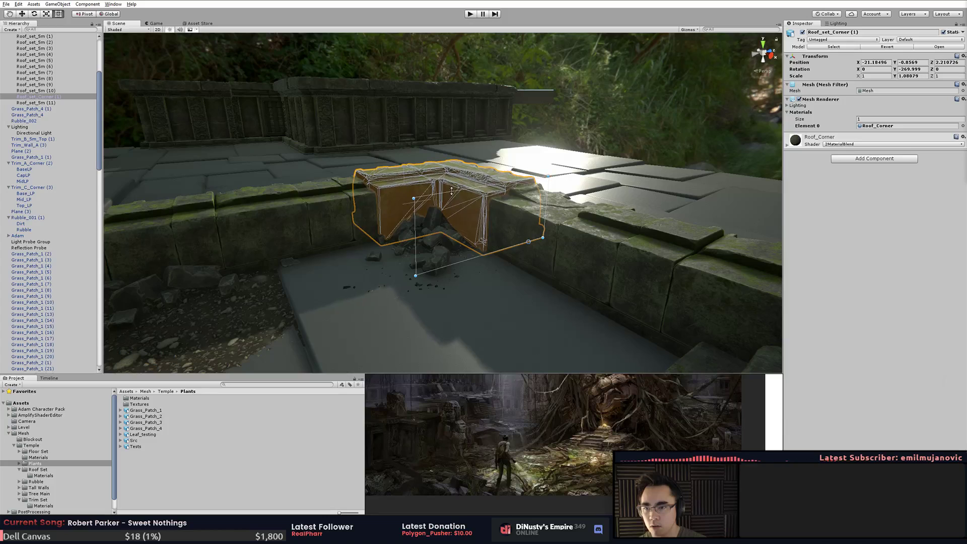
# - Slightly resize the straight mossy wall segment next to the roof corner with the Rect tool
pyautogui.click(352, 83)
pyautogui.press('a')
pyautogui.moveTo(406, 144); pyautogui.dragTo(492, 162, button='right')
pyautogui.click(368, 197)
pyautogui.press('r')
pyautogui.click(486, 212)
pyautogui.keyDown('alt'); pyautogui.moveTo(487, 212); pyautogui.dragTo(575, 214); pyautogui.keyUp('alt')
pyautogui.press('t')
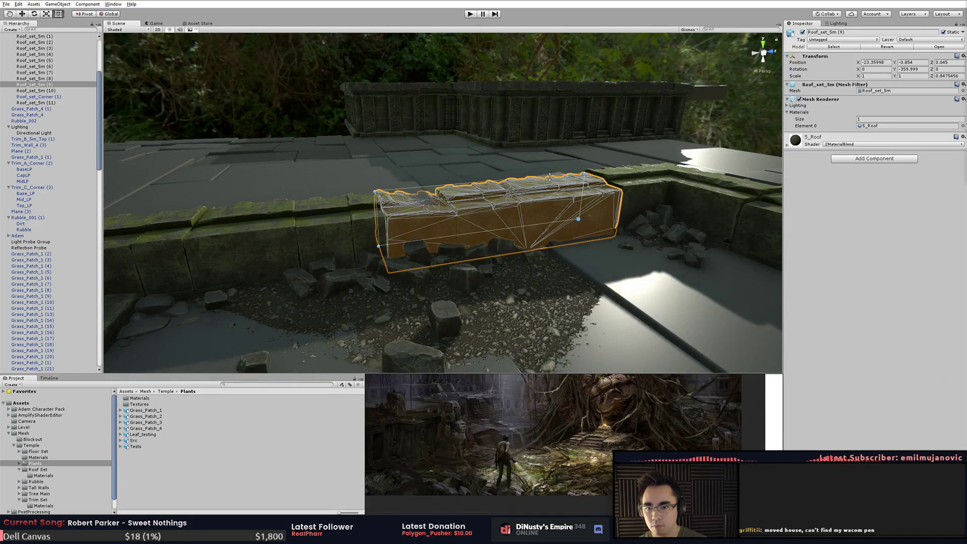
pyautogui.moveTo(549, 177); pyautogui.dragTo(553, 173)
# - Frame the neighbouring mossy wall segment, Roof_set_5m (8), and slightly adjust its top edge with the Rect tool
pyautogui.click(344, 217)
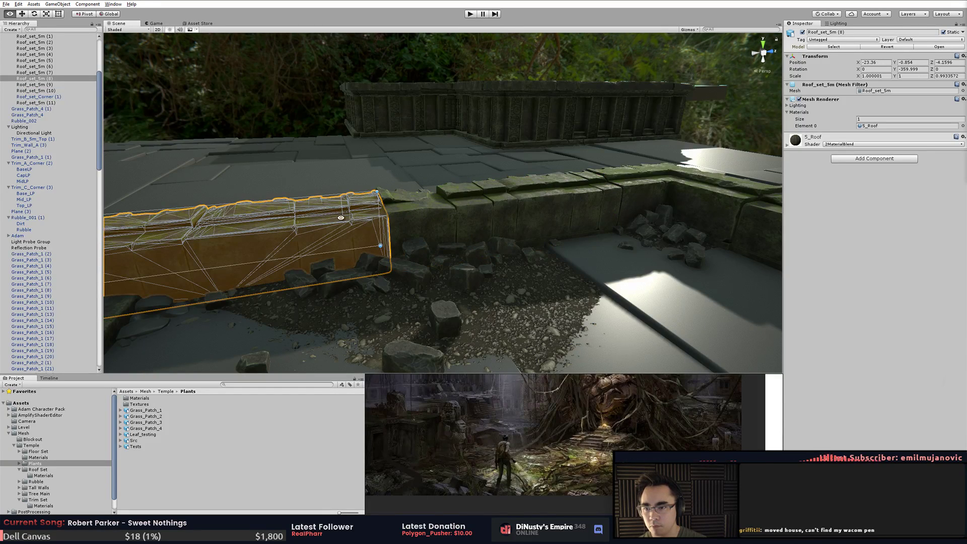
pyautogui.press('f')
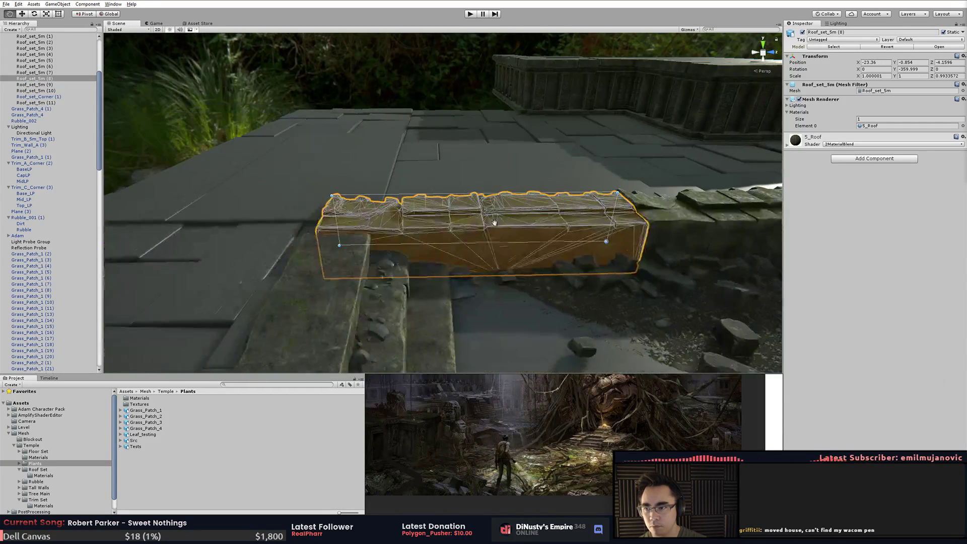
pyautogui.moveTo(463, 190); pyautogui.dragTo(464, 199)
# - Select a piece along the mossy wall and shift it slightly with the Move tool
pyautogui.click(336, 192)
pyautogui.click(421, 184)
pyautogui.press('w')
pyautogui.moveTo(387, 221); pyautogui.dragTo(380, 227)
pyautogui.click(337, 96)
# - Select a piece near the mossy wall and delete it
pyautogui.click(427, 141)
pyautogui.click(421, 143)
pyautogui.keyDown('alt'); pyautogui.moveTo(421, 143); pyautogui.dragTo(770, 154); pyautogui.keyUp('alt')
pyautogui.press('Delete')
pyautogui.keyDown('alt'); pyautogui.moveTo(544, 152); pyautogui.dragTo(410, 143); pyautogui.keyUp('alt')
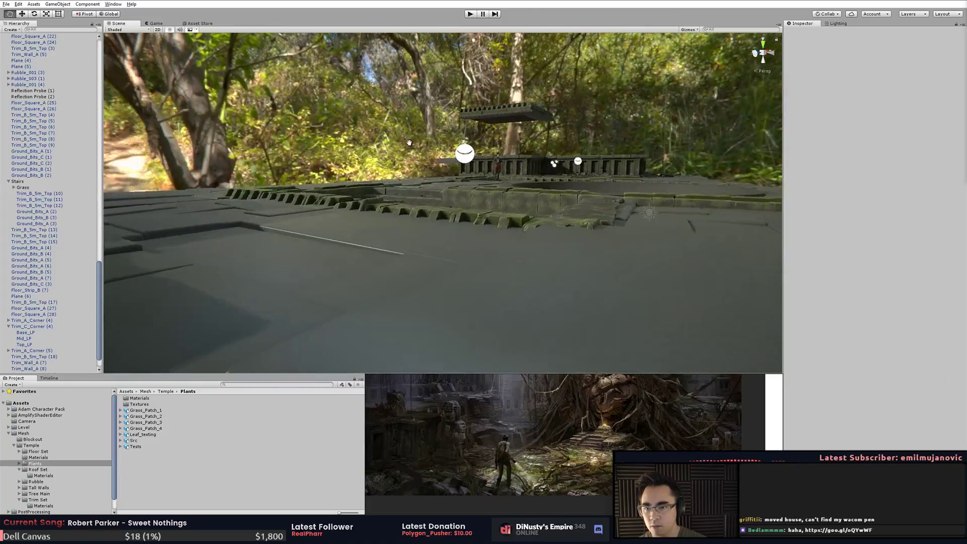
# - Examine the mossy wall, its corner and the rubble in the sunken area from several angles
pyautogui.press('w')
pyautogui.moveTo(427, 208)
pyautogui.mouseDown(button='right')
pyautogui.moveTo(479, 227)
pyautogui.moveTo(531, 212)
pyautogui.moveTo(615, 228)
pyautogui.moveTo(641, 222)
pyautogui.moveTo(627, 188)
pyautogui.moveTo(686, 196)
pyautogui.moveTo(650, 214)
pyautogui.moveTo(423, 247)
pyautogui.moveTo(503, 226)
pyautogui.moveTo(438, 196)
pyautogui.mouseUp(button='right')
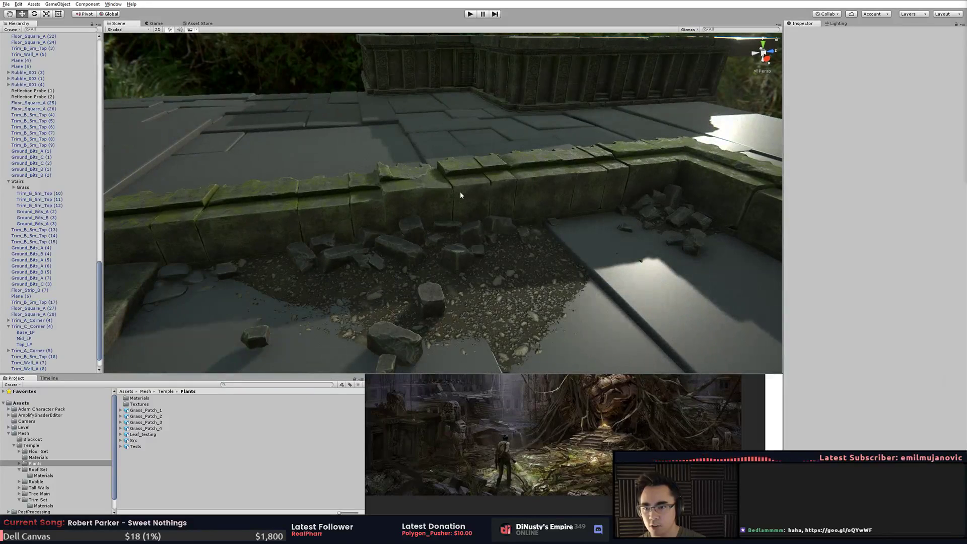
pyautogui.moveTo(525, 169); pyautogui.dragTo(479, 177, button='middle')
pyautogui.keyDown('alt'); pyautogui.moveTo(479, 177); pyautogui.dragTo(530, 208); pyautogui.keyUp('alt')
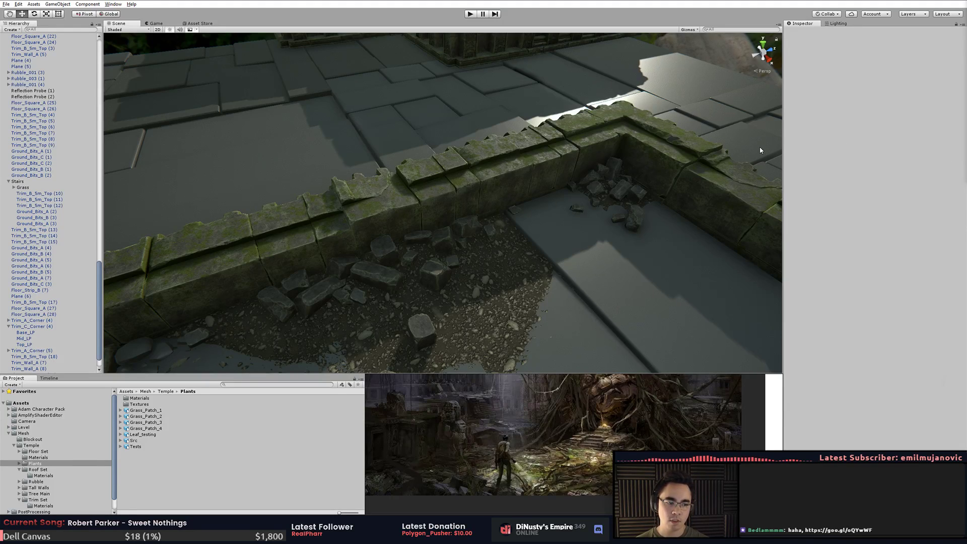
pyautogui.moveTo(667, 165); pyautogui.dragTo(541, 222, button='middle')
pyautogui.keyDown('alt'); pyautogui.moveTo(541, 221); pyautogui.dragTo(575, 192); pyautogui.keyUp('alt')
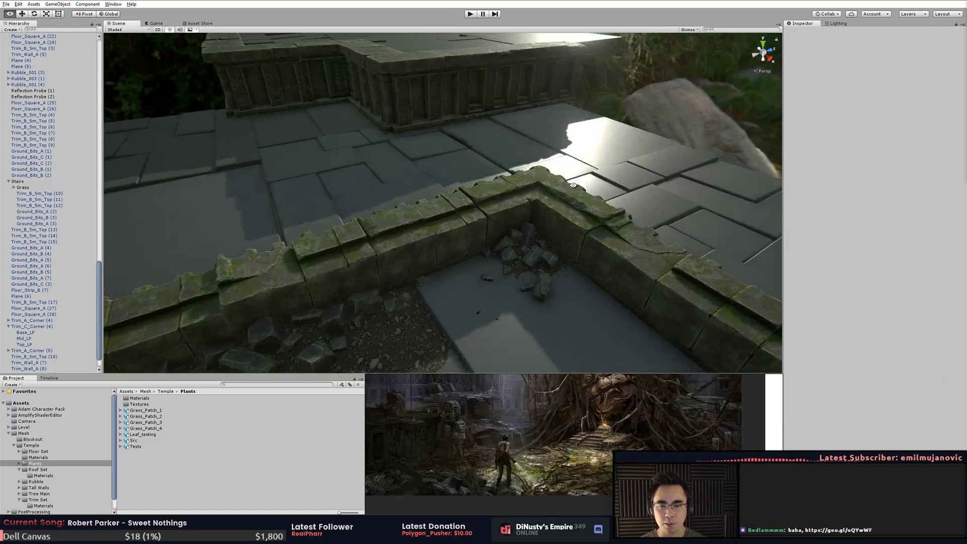
pyautogui.keyDown('alt'); pyautogui.moveTo(577, 106); pyautogui.dragTo(576, 187); pyautogui.keyUp('alt')
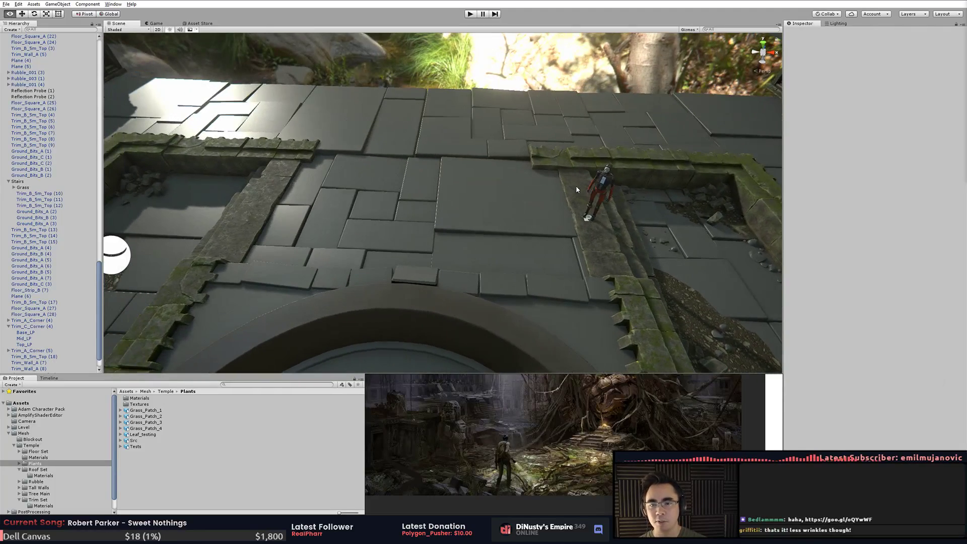
pyautogui.moveTo(647, 167); pyautogui.dragTo(512, 162, button='middle')
pyautogui.keyDown('alt'); pyautogui.moveTo(495, 139); pyautogui.dragTo(507, 161); pyautogui.keyUp('alt')
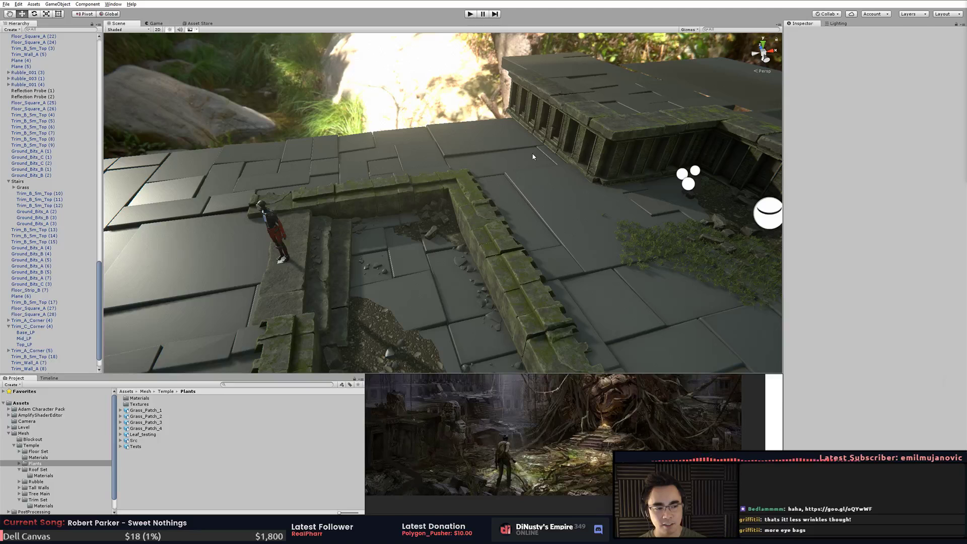
pyautogui.moveTo(411, 187); pyautogui.dragTo(540, 173, button='middle')
# - Inspect the wall trim of the raised platform beyond the sunken area, framing Trim_Wall_A (5)
pyautogui.click(543, 172)
pyautogui.click(491, 177)
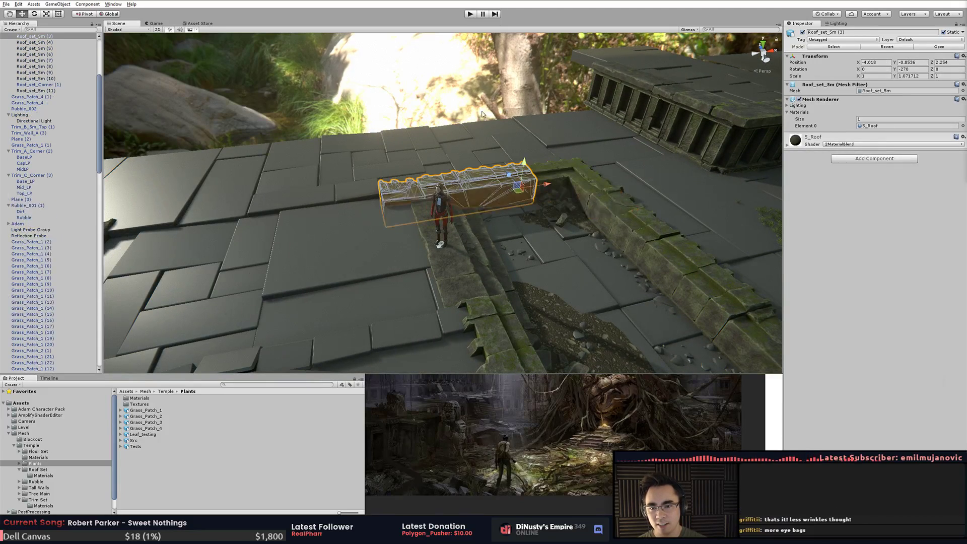
pyautogui.click(476, 94)
pyautogui.click(659, 120)
pyautogui.press('f')
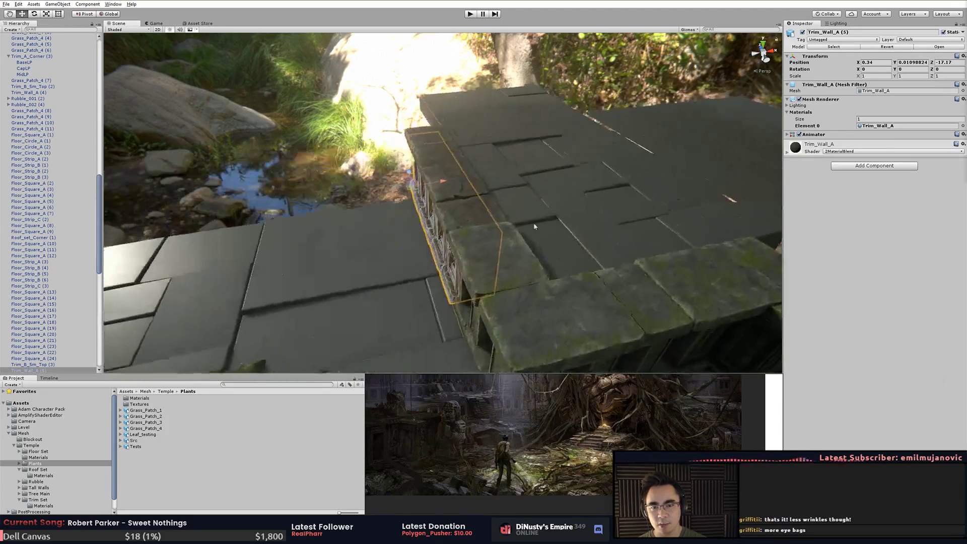
pyautogui.click(503, 237)
pyautogui.click(466, 115)
pyautogui.click(364, 176)
# - Resize the floor plane Plane (2) on the raised platform with the Rect tool to a scale of about 0.78 in X and 1.04 in Z
pyautogui.keyDown('alt'); pyautogui.moveTo(364, 177); pyautogui.dragTo(459, 217); pyautogui.keyUp('alt')
pyautogui.moveTo(459, 217); pyautogui.dragTo(344, 205, button='middle')
pyautogui.click(566, 152)
pyautogui.keyDown('alt'); pyautogui.moveTo(565, 152); pyautogui.dragTo(519, 140); pyautogui.keyUp('alt')
pyautogui.keyDown('alt'); pyautogui.moveTo(458, 180); pyautogui.dragTo(330, 177); pyautogui.keyUp('alt')
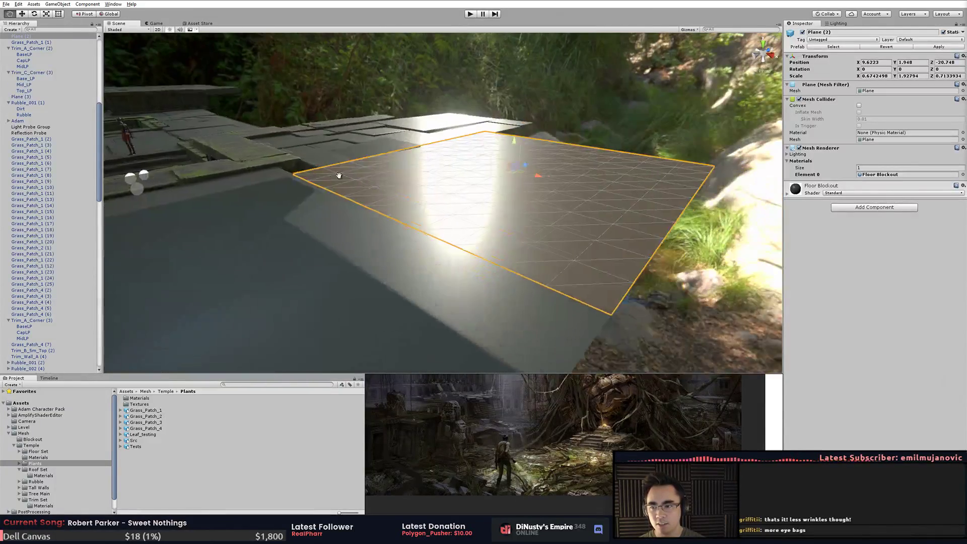
pyautogui.moveTo(331, 177); pyautogui.dragTo(333, 196, button='middle')
pyautogui.keyDown('shift'); pyautogui.click(336, 200); pyautogui.keyUp('shift')
pyautogui.moveTo(340, 205); pyautogui.dragTo(388, 225, button='right')
pyautogui.click(577, 166)
pyautogui.keyDown('alt'); pyautogui.moveTo(578, 166); pyautogui.dragTo(575, 194); pyautogui.keyUp('alt')
pyautogui.press('t')
pyautogui.moveTo(504, 120); pyautogui.dragTo(478, 116)
pyautogui.moveTo(651, 107); pyautogui.dragTo(486, 87)
pyautogui.hotkey('ctrl', 'z')
# - Move the floor plane Plane (2) to about X 9.09, Y 1.02, Z -19.13
pyautogui.keyDown('alt'); pyautogui.moveTo(487, 87); pyautogui.dragTo(446, 73, button='middle'); pyautogui.keyUp('alt')
pyautogui.moveTo(442, 86); pyautogui.dragTo(334, 103, button='right')
pyautogui.keyDown('shift'); pyautogui.click(335, 102); pyautogui.keyUp('shift')
pyautogui.press('w')
pyautogui.moveTo(278, 80); pyautogui.dragTo(276, 81)
pyautogui.click(508, 237)
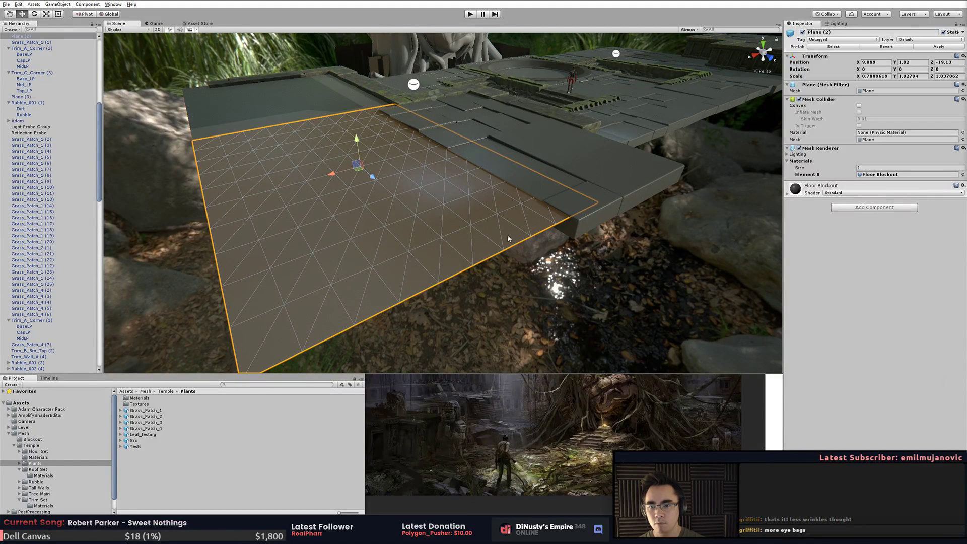
# - Resize the floor plane Plane (2) on the raised platform with the Rect tool, pulling its outer edge in toward the stone trim
pyautogui.press('t')
pyautogui.moveTo(508, 249); pyautogui.dragTo(636, 204)
pyautogui.click(549, 282)
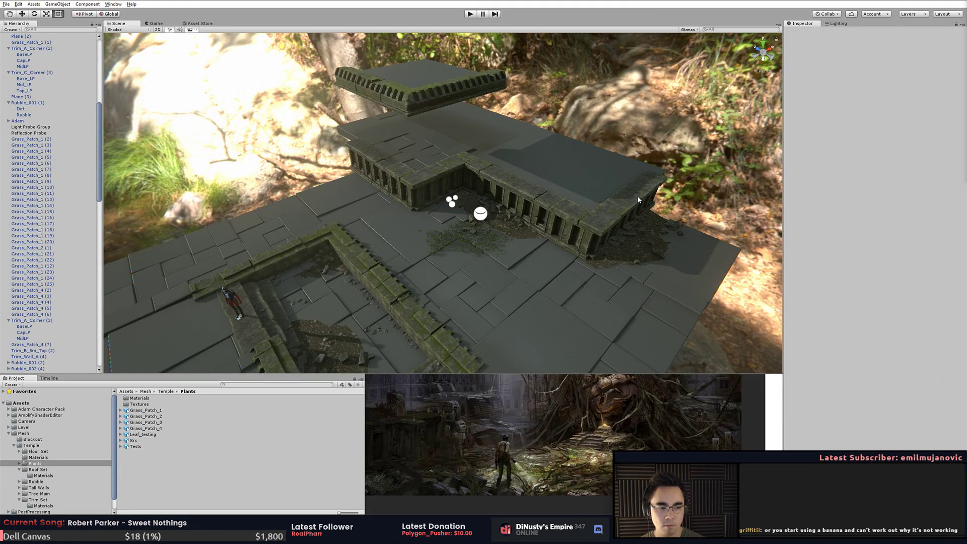
# - Examine the floor tiles and rubble inside the sunken area nearest the raised platform
pyautogui.keyDown('alt'); pyautogui.moveTo(635, 256); pyautogui.dragTo(652, 214); pyautogui.keyUp('alt')
pyautogui.keyDown('alt'); pyautogui.moveTo(651, 214); pyautogui.dragTo(567, 136, button='middle'); pyautogui.keyUp('alt')
pyautogui.keyDown('alt'); pyautogui.moveTo(566, 137); pyautogui.dragTo(712, 141); pyautogui.keyUp('alt')
pyautogui.moveTo(712, 142); pyautogui.dragTo(515, 234, button='right')
pyautogui.click(545, 228)
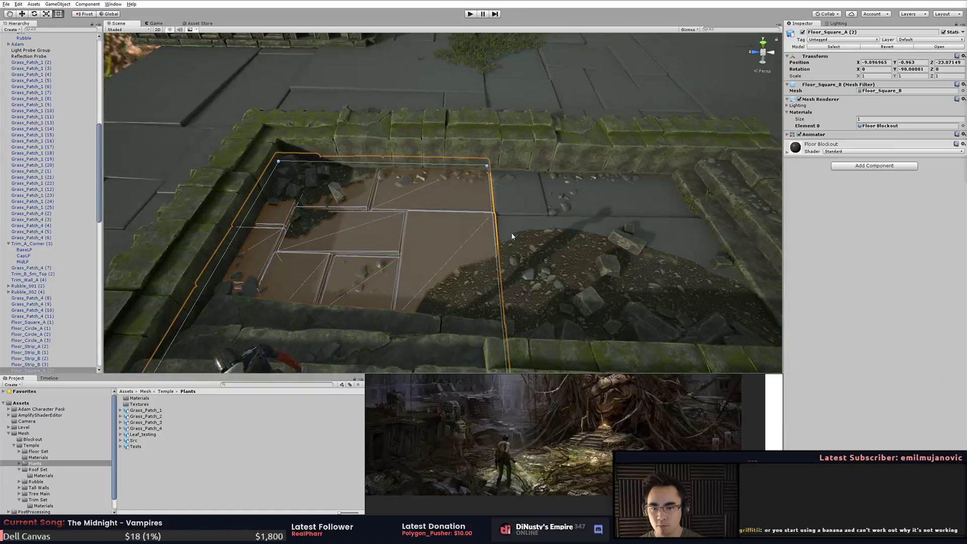
pyautogui.hotkey('ctrl', 'z')
pyautogui.keyDown('alt'); pyautogui.moveTo(373, 202); pyautogui.dragTo(557, 226); pyautogui.keyUp('alt')
pyautogui.moveTo(557, 227); pyautogui.dragTo(389, 277, button='middle')
pyautogui.keyDown('alt'); pyautogui.moveTo(389, 277); pyautogui.dragTo(326, 263); pyautogui.keyUp('alt')
# - Frame Floor_Square_A (8) in the other sunken area and inspect the surrounding floor tiles, mossy walls and rubble
pyautogui.click(421, 263)
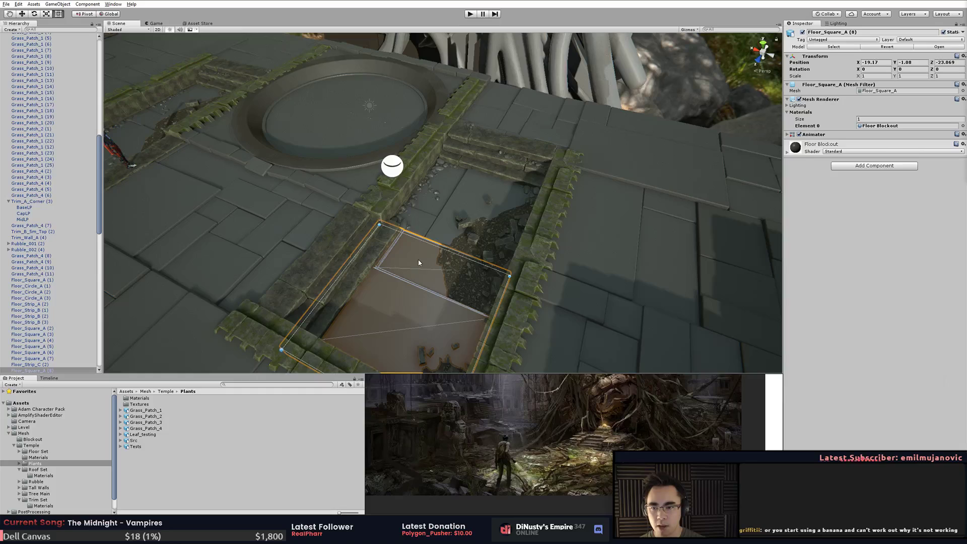
pyautogui.press('f')
pyautogui.moveTo(388, 252); pyautogui.dragTo(425, 198, button='middle')
pyautogui.keyDown('alt'); pyautogui.moveTo(425, 199); pyautogui.dragTo(630, 173, button='right'); pyautogui.keyUp('alt')
pyautogui.keyDown('alt'); pyautogui.moveTo(630, 173); pyautogui.dragTo(323, 217); pyautogui.keyUp('alt')
pyautogui.keyDown('alt'); pyautogui.moveTo(323, 217); pyautogui.dragTo(482, 197, button='right'); pyautogui.keyUp('alt')
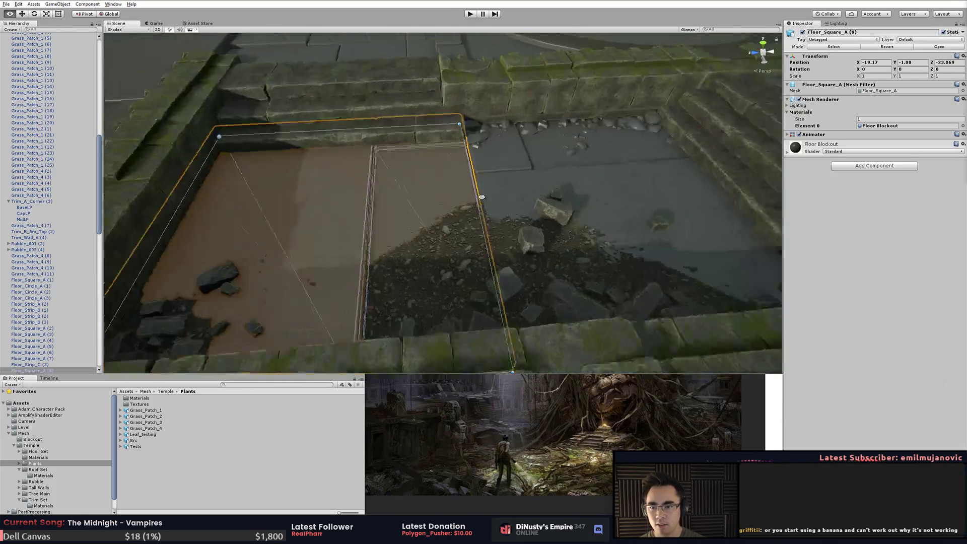
pyautogui.keyDown('alt'); pyautogui.moveTo(482, 197); pyautogui.dragTo(456, 217); pyautogui.keyUp('alt')
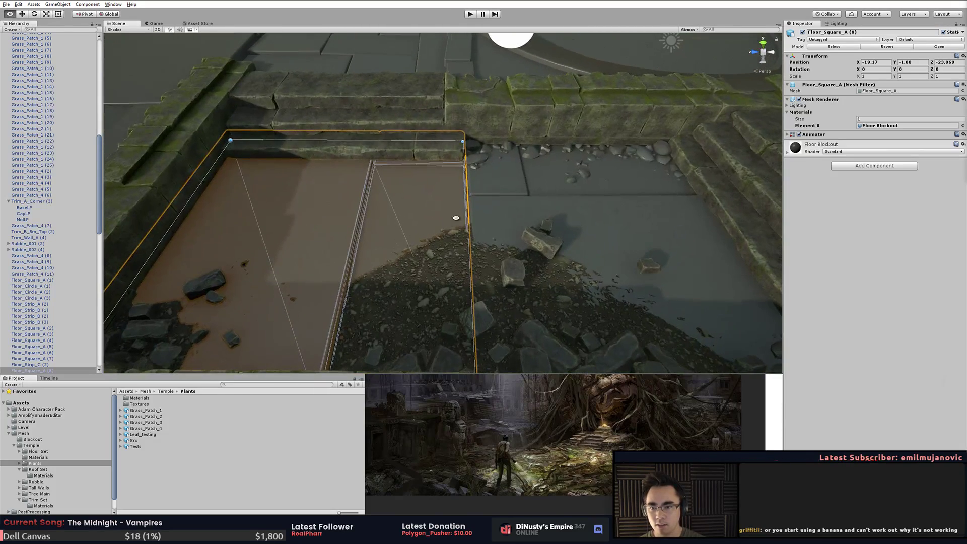
pyautogui.click(481, 202)
pyautogui.keyDown('alt'); pyautogui.moveTo(513, 233); pyautogui.dragTo(403, 149); pyautogui.keyUp('alt')
pyautogui.click(482, 215)
pyautogui.click(452, 243)
pyautogui.click(402, 148)
pyautogui.click(403, 149)
pyautogui.click(488, 140)
pyautogui.click(392, 129)
pyautogui.click(391, 128)
pyautogui.click(444, 147)
pyautogui.click(461, 143)
pyautogui.keyDown('alt'); pyautogui.moveTo(461, 143); pyautogui.dragTo(517, 219); pyautogui.keyUp('alt')
pyautogui.moveTo(517, 220); pyautogui.dragTo(434, 217, button='middle')
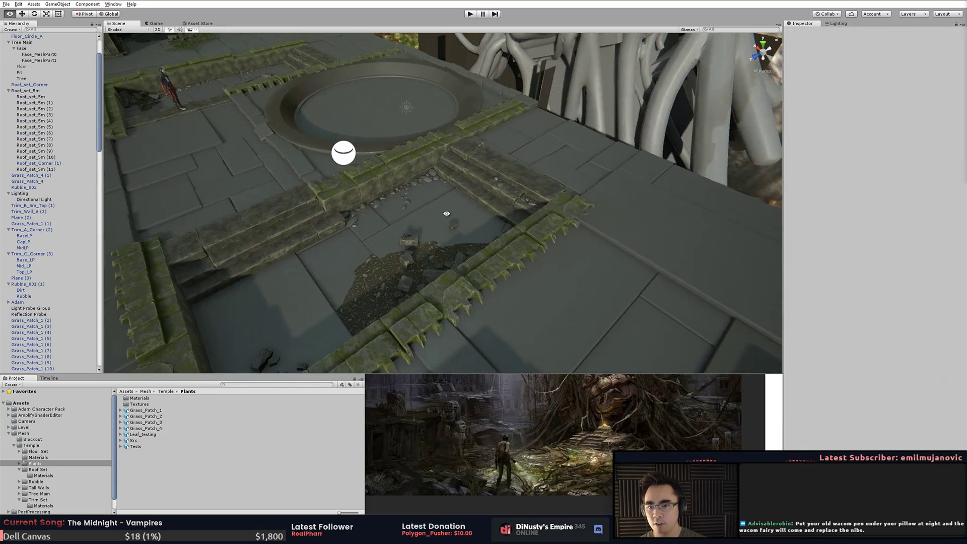
# - Lower the floor tile Floor_Square_A (18) slightly beside the mossy wall of the sunken area
pyautogui.click(487, 193)
pyautogui.press('f')
pyautogui.keyDown('alt'); pyautogui.moveTo(486, 188); pyautogui.dragTo(559, 186); pyautogui.keyUp('alt')
pyautogui.click(630, 191)
pyautogui.click(536, 168)
pyautogui.keyDown('alt'); pyautogui.moveTo(536, 167); pyautogui.dragTo(606, 187, button='right'); pyautogui.keyUp('alt')
pyautogui.keyDown('alt'); pyautogui.moveTo(606, 186); pyautogui.dragTo(543, 153); pyautogui.keyUp('alt')
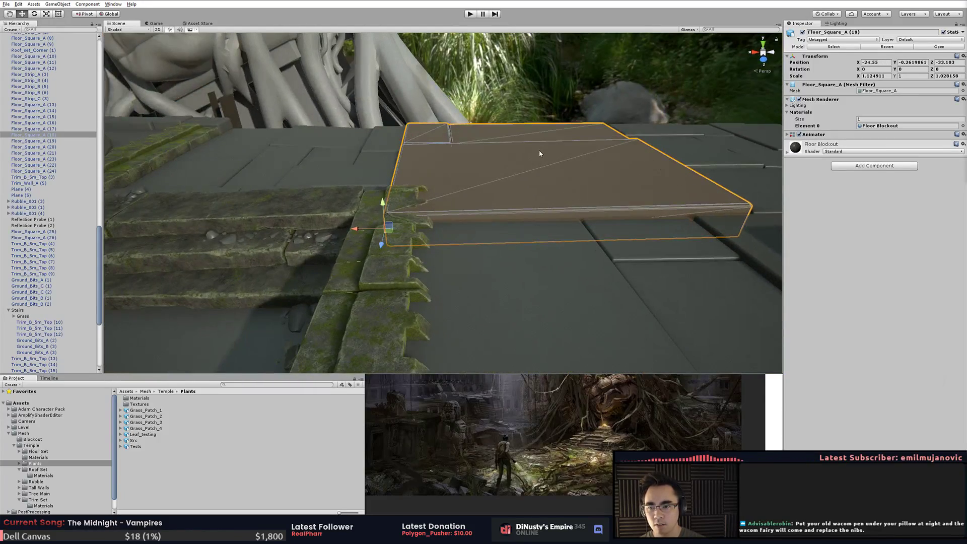
pyautogui.moveTo(383, 207); pyautogui.dragTo(378, 213)
pyautogui.click(520, 109)
# - Stretch the floor tile Floor_Square_A (19) at the platform's outer edge with the Rect tool to a Z scale of about 1.012
pyautogui.scroll(-2, 493, 147)
pyautogui.click(473, 155)
pyautogui.keyDown('alt'); pyautogui.moveTo(492, 146); pyautogui.dragTo(370, 187); pyautogui.keyUp('alt')
pyautogui.click(445, 98)
pyautogui.click(464, 91)
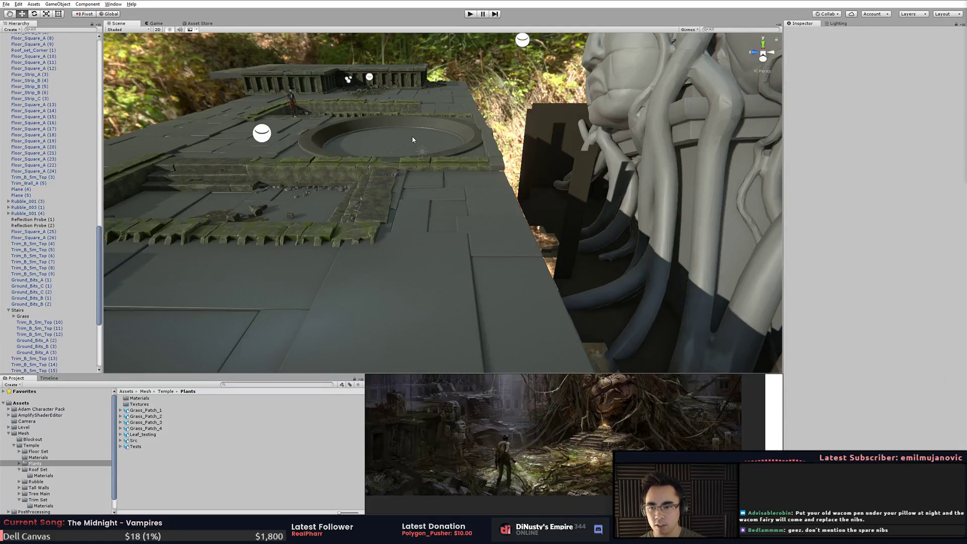
pyautogui.keyDown('alt'); pyautogui.moveTo(456, 146); pyautogui.dragTo(434, 204); pyautogui.keyUp('alt')
pyautogui.click(509, 189)
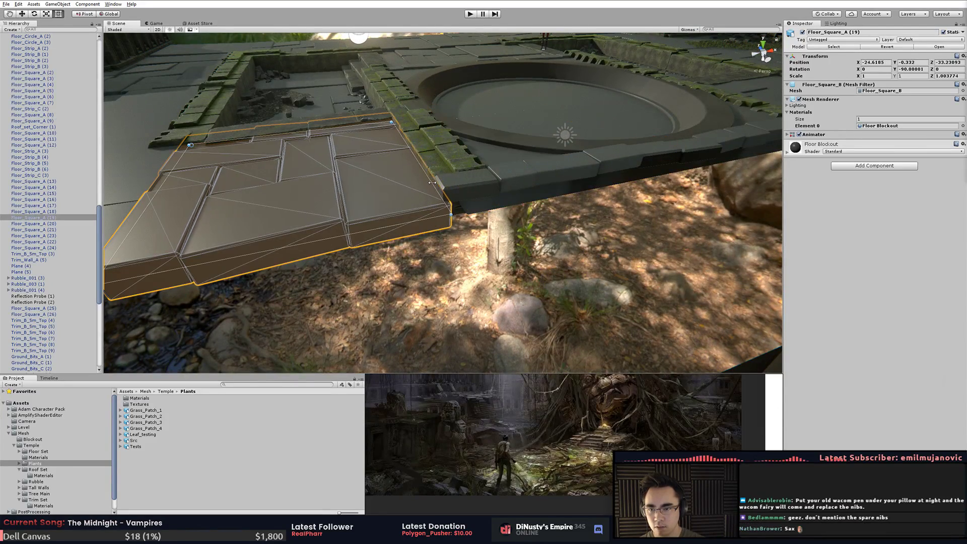
pyautogui.click(431, 183)
pyautogui.keyDown('alt'); pyautogui.moveTo(431, 183); pyautogui.dragTo(374, 210); pyautogui.keyUp('alt')
pyautogui.click(375, 210)
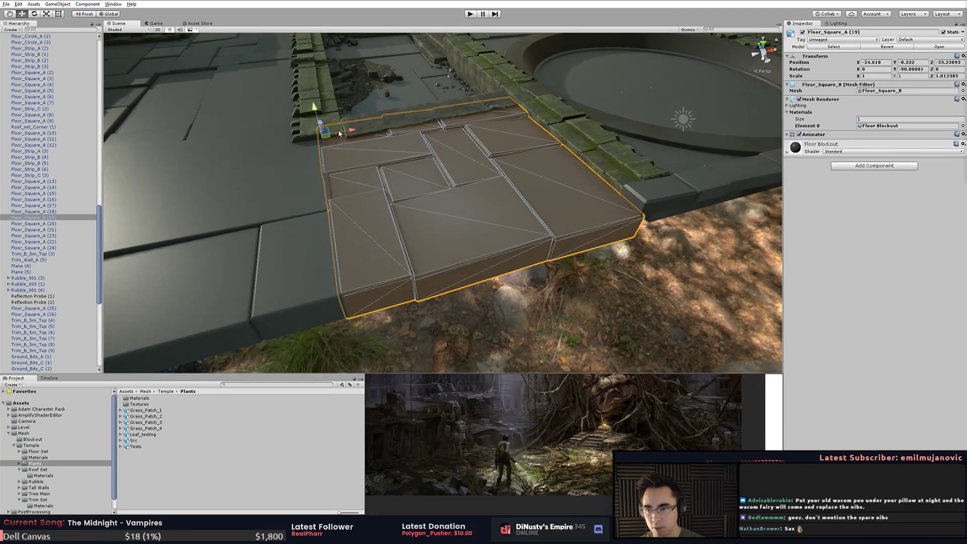
pyautogui.moveTo(512, 261); pyautogui.dragTo(622, 289)
# - Try to move the Stairs group at the end of the sunken area
pyautogui.keyDown('alt'); pyautogui.moveTo(496, 282); pyautogui.dragTo(480, 133); pyautogui.keyUp('alt')
pyautogui.scroll(-5, 480, 134)
pyautogui.keyDown('alt'); pyautogui.moveTo(408, 132); pyautogui.dragTo(370, 173); pyautogui.keyUp('alt')
pyautogui.moveTo(370, 172); pyautogui.dragTo(573, 183, button='middle')
pyautogui.scroll(4, 569, 160)
pyautogui.keyDown('alt'); pyautogui.moveTo(572, 184); pyautogui.dragTo(455, 208); pyautogui.keyUp('alt')
pyautogui.scroll(4, 623, 203)
pyautogui.moveTo(454, 207); pyautogui.dragTo(425, 176, button='middle')
pyautogui.click(435, 202)
pyautogui.click(448, 199)
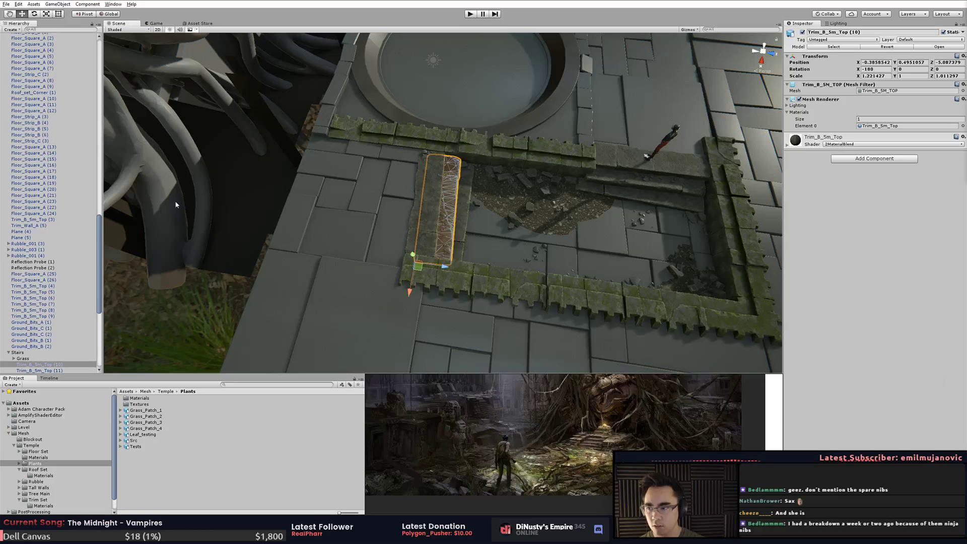
pyautogui.click(34, 353)
pyautogui.moveTo(440, 154); pyautogui.dragTo(414, 146)
pyautogui.keyDown('alt'); pyautogui.moveTo(480, 235); pyautogui.dragTo(494, 280); pyautogui.keyUp('alt')
pyautogui.hotkey('ctrl', 'z')
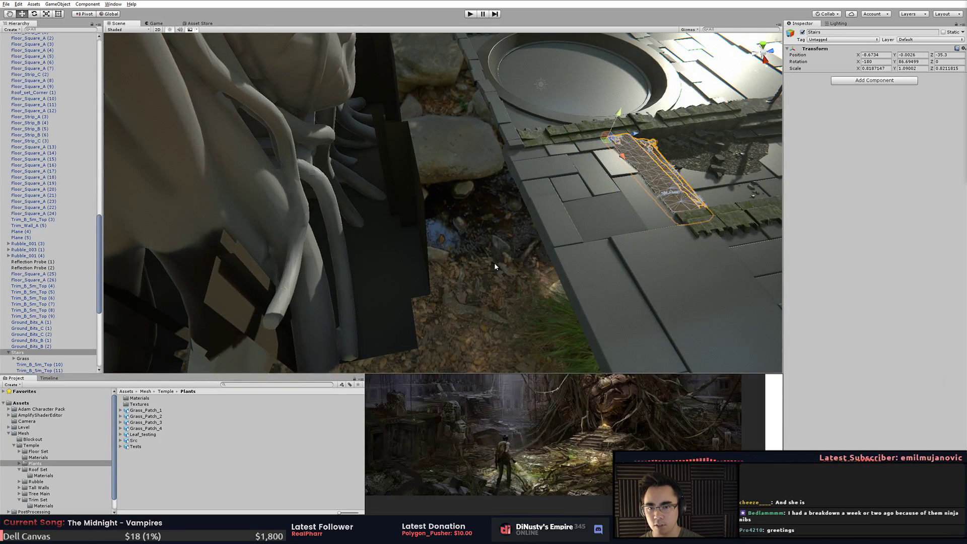
# - Examine the steps, mossy walls and rubble of the sunken areas and the floor around them from several angles
pyautogui.click(600, 216)
pyautogui.keyDown('alt'); pyautogui.moveTo(599, 217); pyautogui.dragTo(377, 227); pyautogui.keyUp('alt')
pyautogui.click(427, 211)
pyautogui.click(261, 243)
pyautogui.keyDown('alt'); pyautogui.moveTo(261, 242); pyautogui.dragTo(244, 143); pyautogui.keyUp('alt')
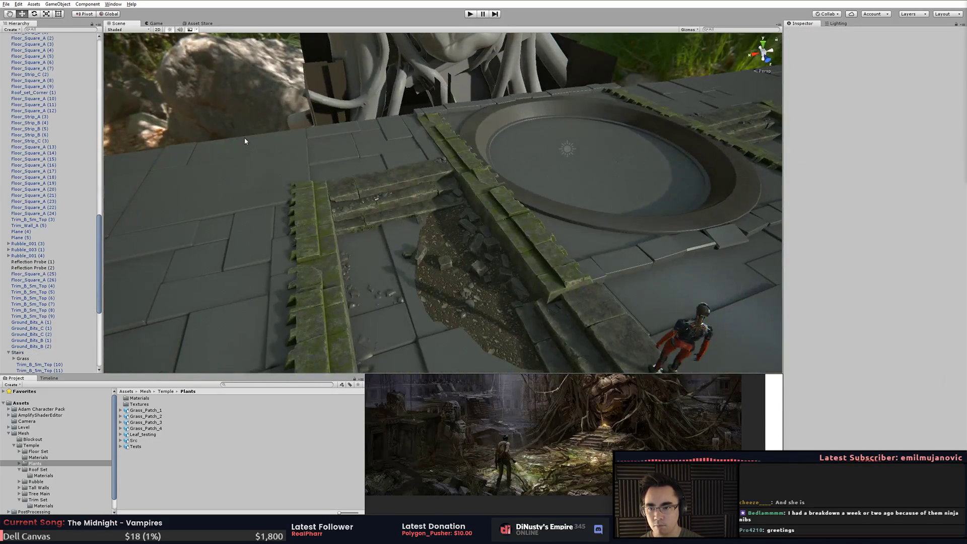
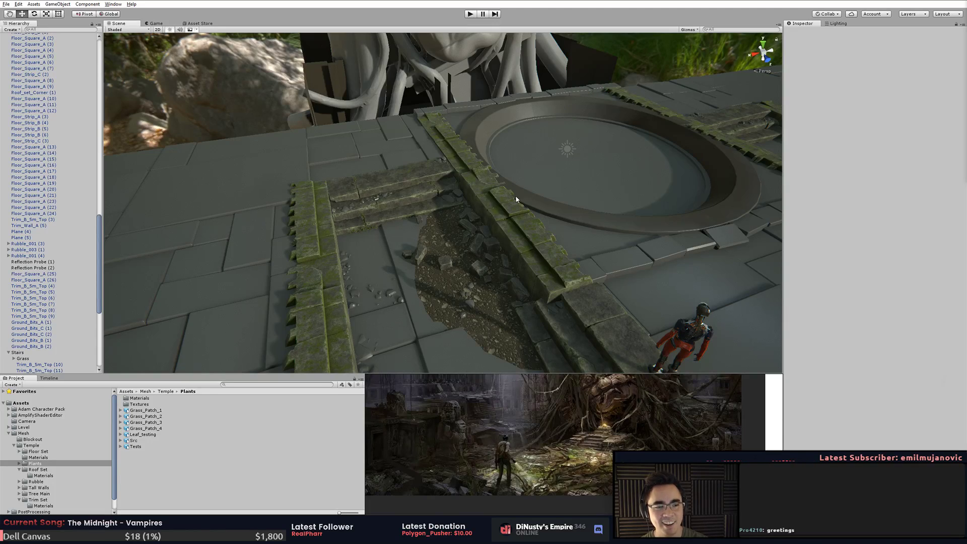
pyautogui.moveTo(462, 200); pyautogui.dragTo(470, 237, button='middle')
pyautogui.keyDown('alt'); pyautogui.moveTo(470, 237); pyautogui.dragTo(539, 290); pyautogui.keyUp('alt')
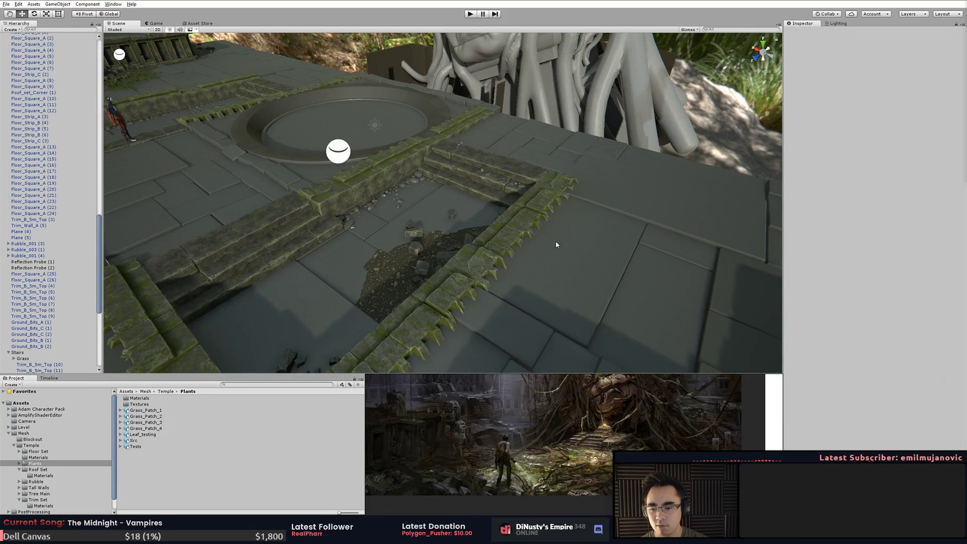
pyautogui.keyDown('alt'); pyautogui.moveTo(344, 246); pyautogui.dragTo(430, 187); pyautogui.keyUp('alt')
pyautogui.click(456, 160)
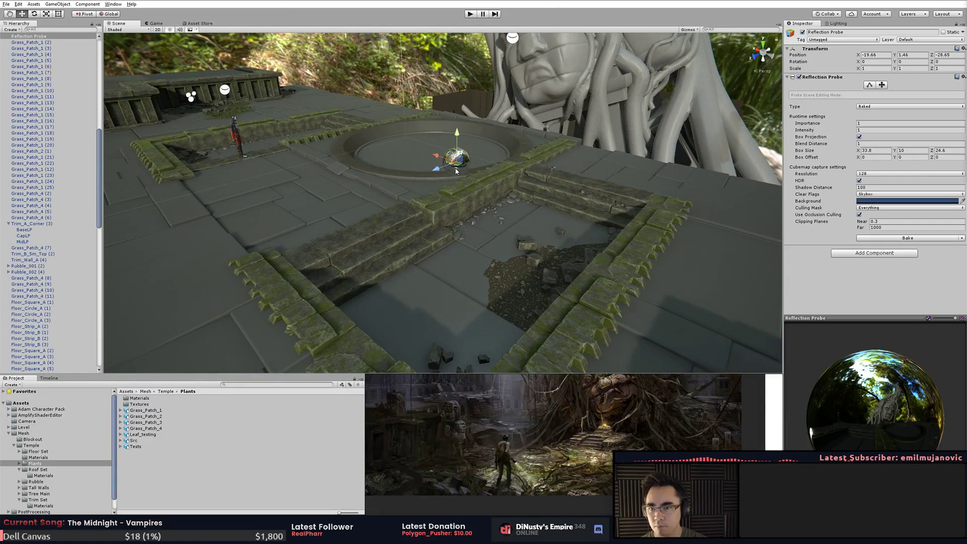
pyautogui.click(411, 89)
pyautogui.keyDown('alt'); pyautogui.moveTo(411, 88); pyautogui.dragTo(341, 41); pyautogui.keyUp('alt')
# - Turn off the skybox display in the Scene view
pyautogui.click(197, 29)
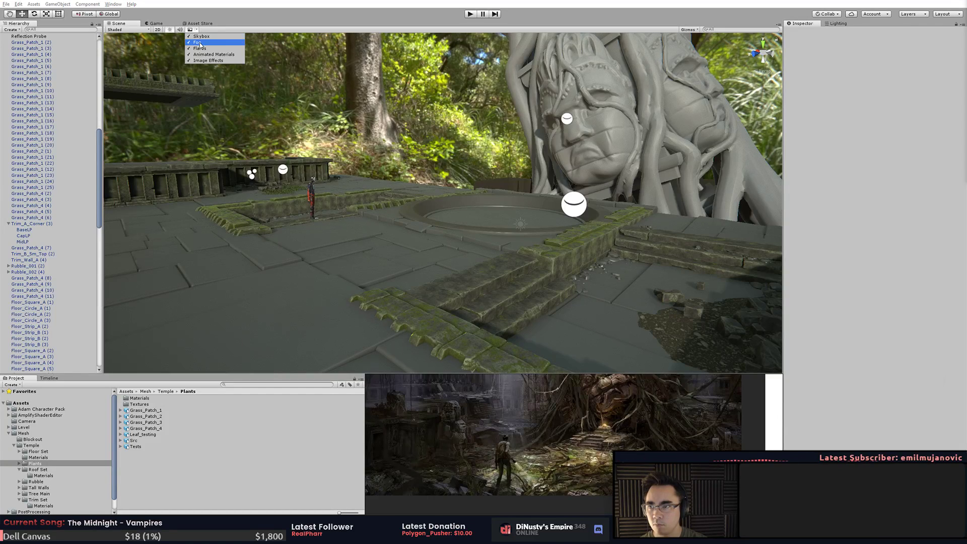
pyautogui.click(201, 36)
pyautogui.keyDown('alt'); pyautogui.moveTo(206, 48); pyautogui.dragTo(322, 104); pyautogui.keyUp('alt')
pyautogui.keyDown('alt'); pyautogui.moveTo(398, 172); pyautogui.dragTo(451, 142); pyautogui.keyUp('alt')
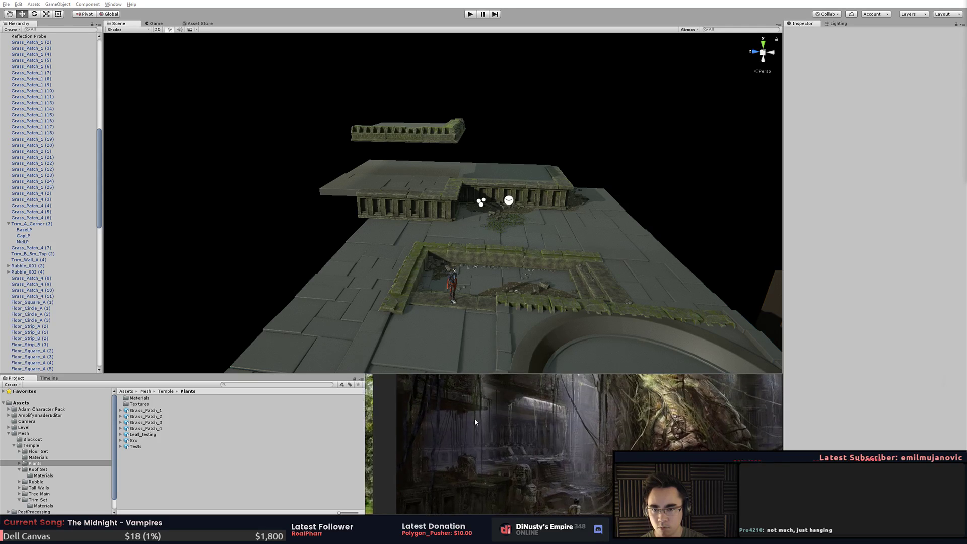
# - Duplicate the inner wall corner Trim_C_Corner (3) and place the copy at the far wall end, about X 11.66, Z -33.79
pyautogui.click(462, 214)
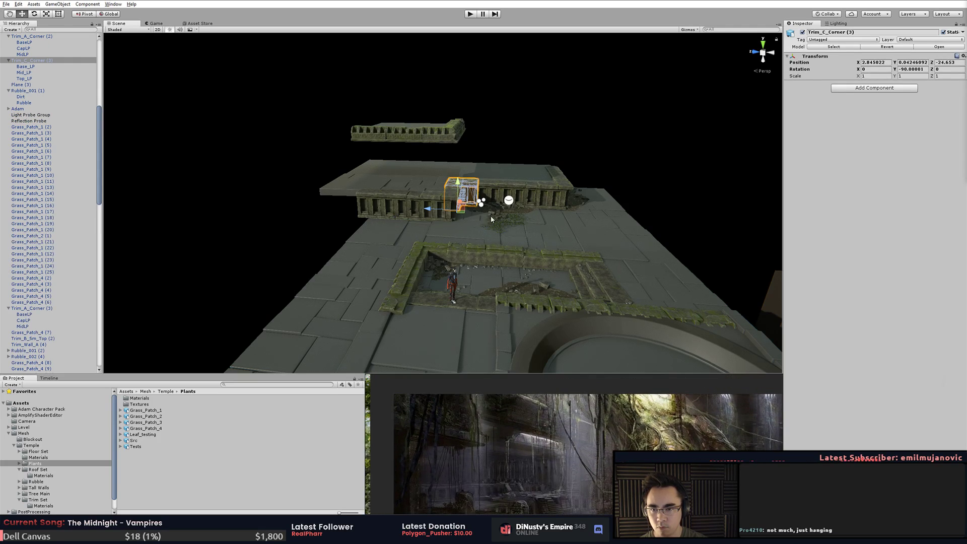
pyautogui.press('f')
pyautogui.keyDown('alt'); pyautogui.moveTo(349, 261); pyautogui.dragTo(297, 257); pyautogui.keyUp('alt')
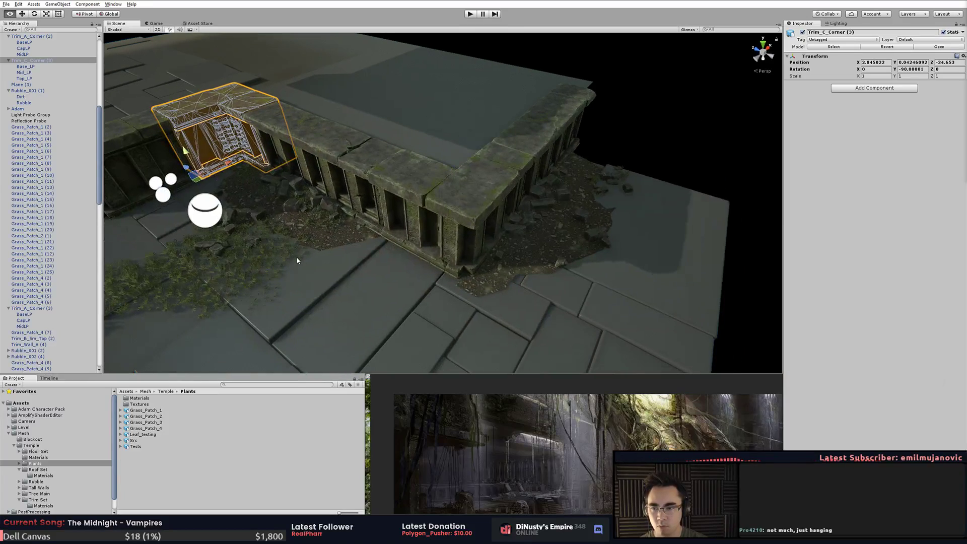
pyautogui.hotkey('ctrl', 'd')
pyautogui.moveTo(208, 179); pyautogui.dragTo(584, 159)
pyautogui.press('f')
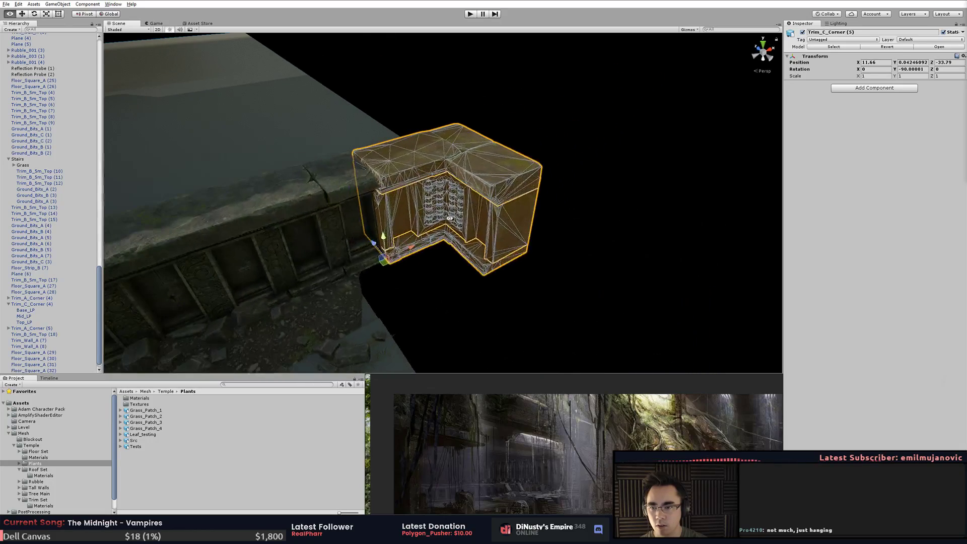
pyautogui.keyDown('alt'); pyautogui.moveTo(437, 206); pyautogui.dragTo(477, 202); pyautogui.keyUp('alt')
# - Delete the straight 5 m wall section between the outer corner and the copied corner, including its cap Trim_B_5m_Top (2)
pyautogui.click(491, 175)
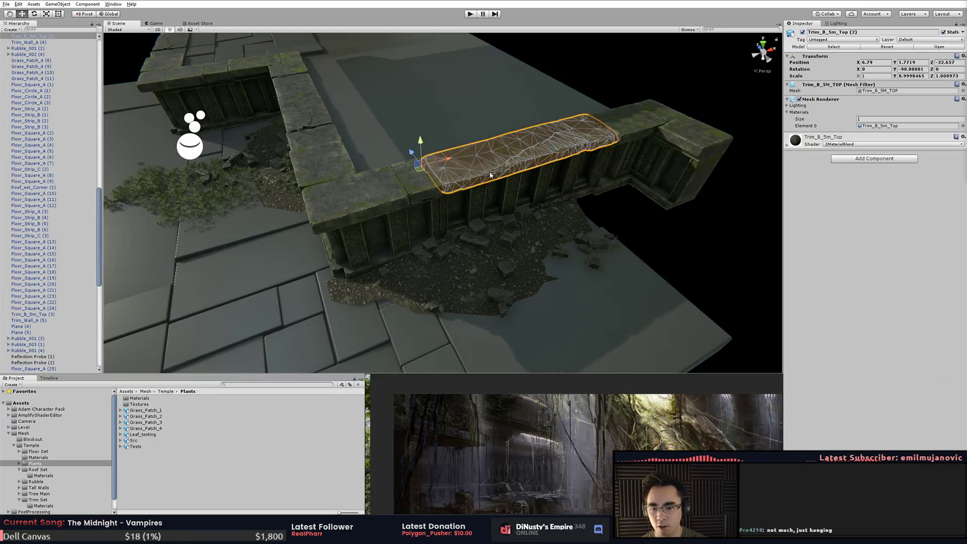
pyautogui.moveTo(595, 440); pyautogui.dragTo(605, 416, button='middle')
pyautogui.scroll(-1, 605, 416)
pyautogui.moveTo(563, 484); pyautogui.dragTo(564, 454, button='middle')
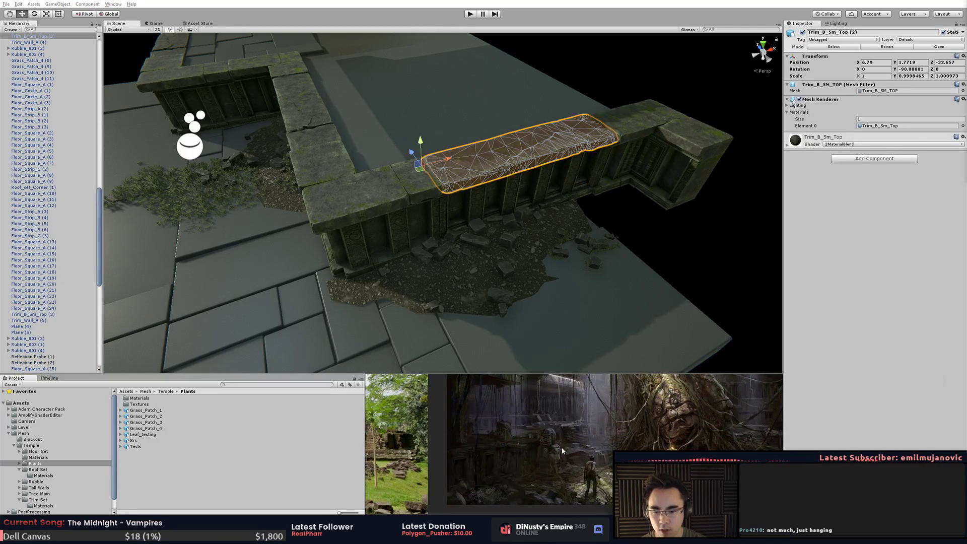
pyautogui.click(512, 198)
pyautogui.click(536, 160)
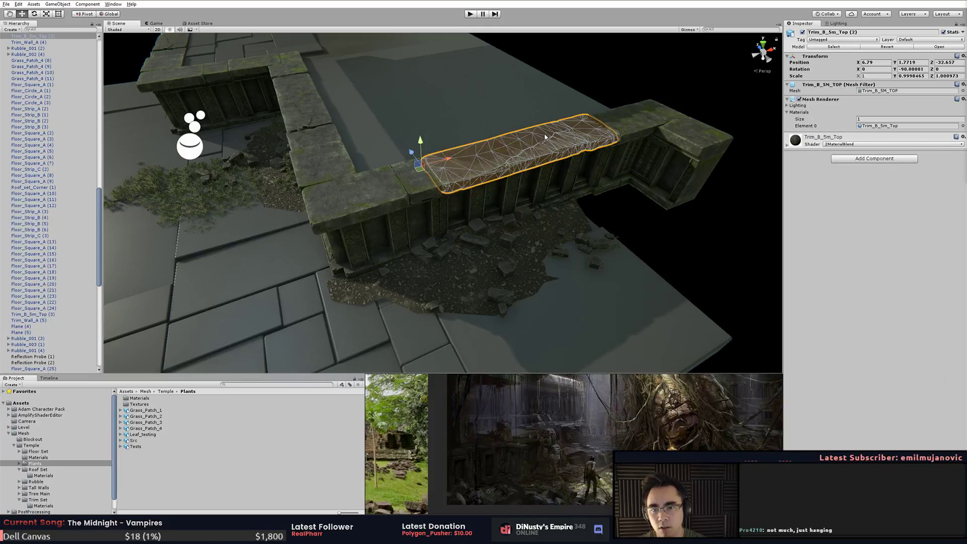
pyautogui.click(556, 176)
pyautogui.press('Delete')
# - Slide the copied corner Trim_C_Corner (5) back against the outer corner, to about X 6.76
pyautogui.click(639, 137)
pyautogui.moveTo(603, 189); pyautogui.dragTo(466, 236)
pyautogui.scroll(3, 453, 241)
pyautogui.moveTo(440, 246)
pyautogui.keyDown('alt'); pyautogui.mouseDown(button='middle')
pyautogui.moveTo(382, 229)
pyautogui.moveTo(447, 251)
pyautogui.mouseUp(button='middle'); pyautogui.keyUp('alt')
pyautogui.keyDown('alt'); pyautogui.moveTo(447, 250); pyautogui.dragTo(488, 337); pyautogui.keyUp('alt')
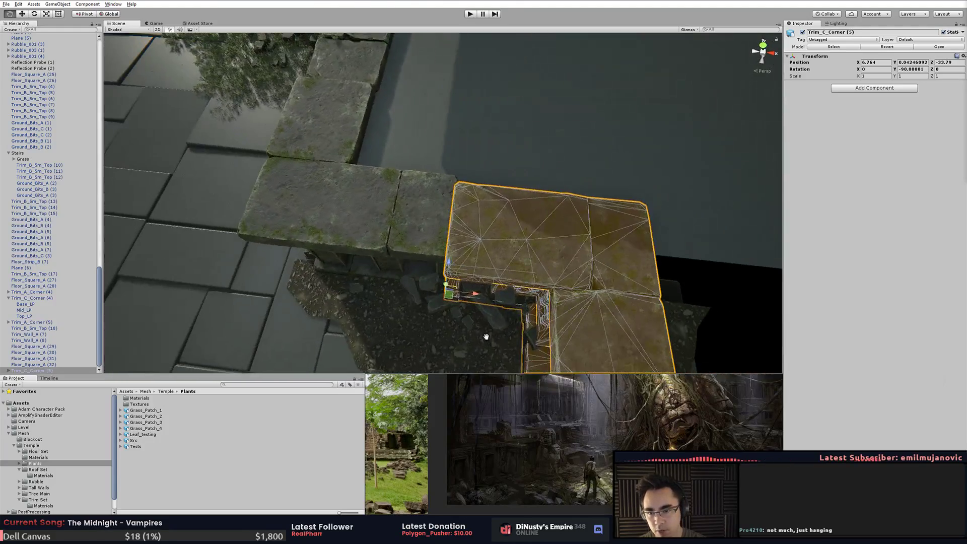
# - Align Trim_C_Corner (5) with the adjoining wall at about X 6.786, Z -33.598
pyautogui.keyDown('alt'); pyautogui.moveTo(487, 336); pyautogui.dragTo(514, 303, button='right'); pyautogui.keyUp('alt')
pyautogui.keyDown('alt'); pyautogui.moveTo(515, 302); pyautogui.dragTo(539, 214); pyautogui.keyUp('alt')
pyautogui.click(449, 296)
pyautogui.click(525, 152)
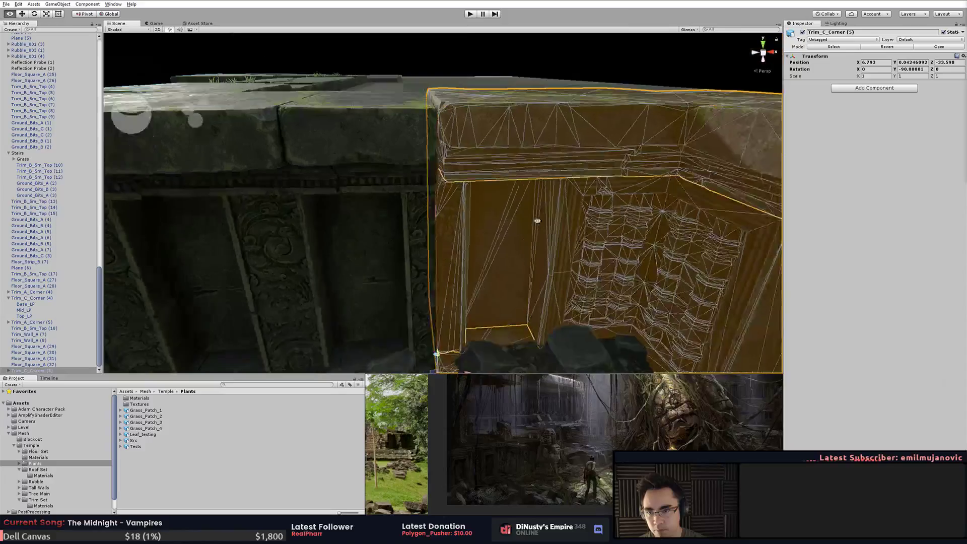
pyautogui.moveTo(539, 213); pyautogui.dragTo(480, 181, button='middle')
pyautogui.moveTo(445, 305); pyautogui.dragTo(440, 304)
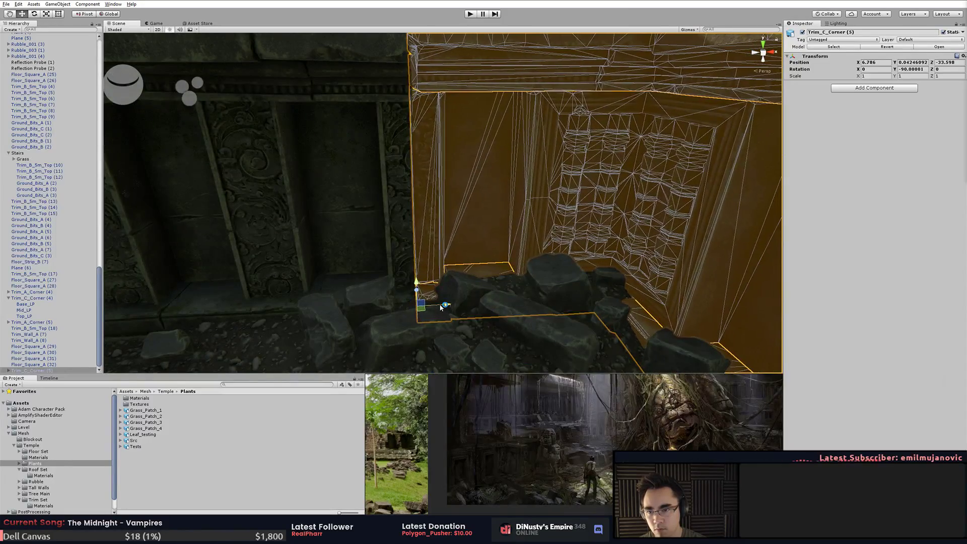
# - Nudge Trim_C_Corner (5) to about Z -33.614 so its cap and base line up with the neighbouring wall
pyautogui.click(474, 330)
pyautogui.click(459, 222)
pyautogui.keyDown('alt'); pyautogui.moveTo(503, 330); pyautogui.dragTo(470, 305); pyautogui.keyUp('alt')
pyautogui.click(376, 307)
pyautogui.keyDown('alt'); pyautogui.moveTo(375, 307); pyautogui.dragTo(435, 240); pyautogui.keyUp('alt')
pyautogui.moveTo(458, 179)
pyautogui.keyDown('alt'); pyautogui.mouseDown()
pyautogui.moveTo(477, 317)
pyautogui.moveTo(520, 274)
pyautogui.moveTo(462, 197)
pyautogui.mouseUp(); pyautogui.keyUp('alt')
pyautogui.click(516, 267)
pyautogui.keyDown('alt'); pyautogui.moveTo(462, 196); pyautogui.dragTo(490, 298, button='right'); pyautogui.keyUp('alt')
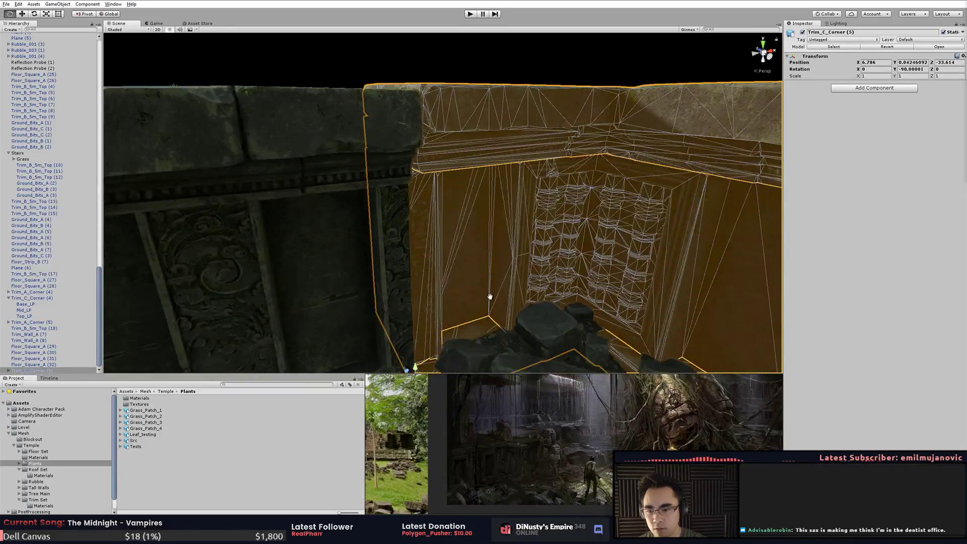
pyautogui.keyDown('alt'); pyautogui.moveTo(491, 298); pyautogui.dragTo(485, 229, button='middle'); pyautogui.keyUp('alt')
pyautogui.keyDown('alt'); pyautogui.moveTo(436, 242); pyautogui.dragTo(471, 324); pyautogui.keyUp('alt')
pyautogui.keyDown('alt'); pyautogui.moveTo(524, 263); pyautogui.dragTo(603, 112); pyautogui.keyUp('alt')
pyautogui.click(602, 112)
# - Move the rubble pile Rubble_002 (4) from behind the new corner onto the open floor at about X 2.54, Z -31.95
pyautogui.keyDown('alt'); pyautogui.moveTo(665, 127); pyautogui.dragTo(324, 188, button='right'); pyautogui.keyUp('alt')
pyautogui.keyDown('alt'); pyautogui.moveTo(324, 188); pyautogui.dragTo(402, 186); pyautogui.keyUp('alt')
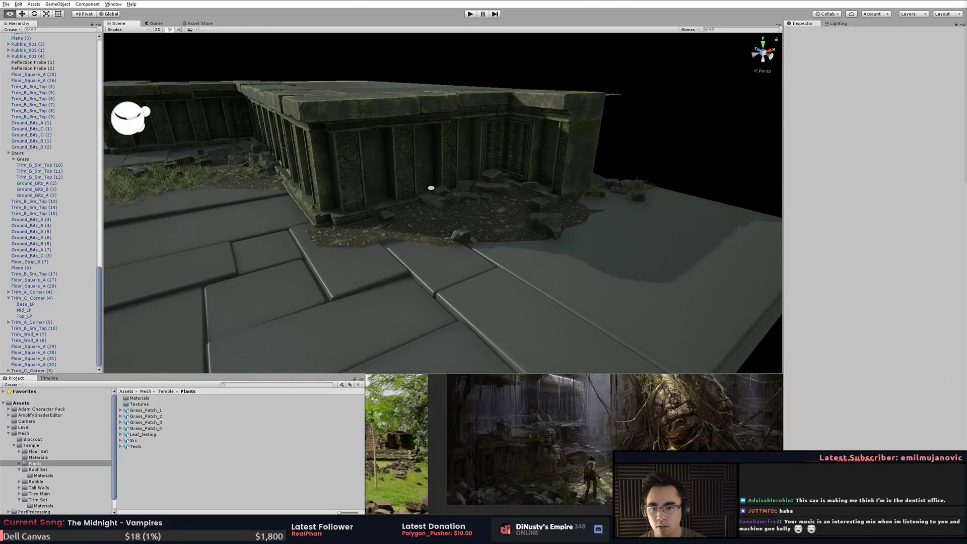
pyautogui.click(620, 185)
pyautogui.moveTo(616, 197); pyautogui.dragTo(620, 243)
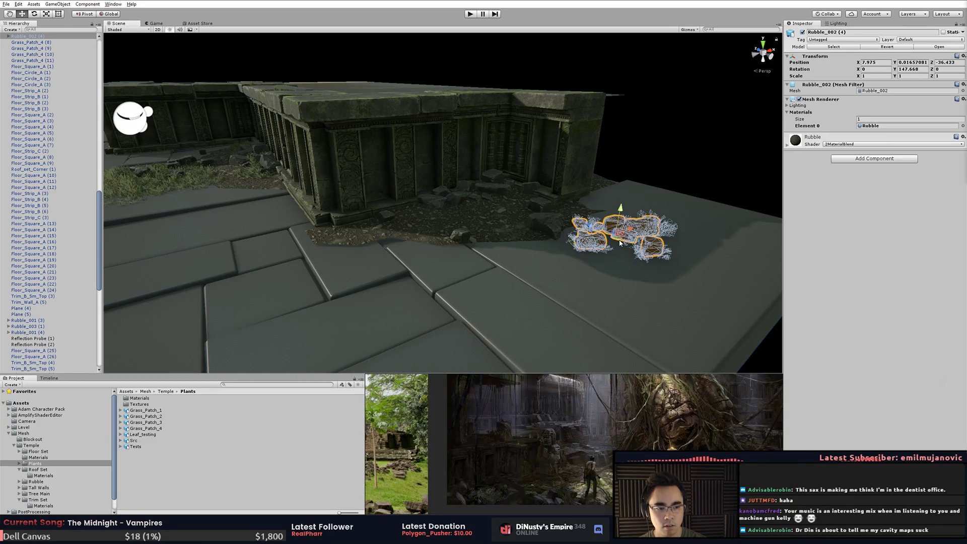
pyautogui.moveTo(620, 243); pyautogui.dragTo(622, 235)
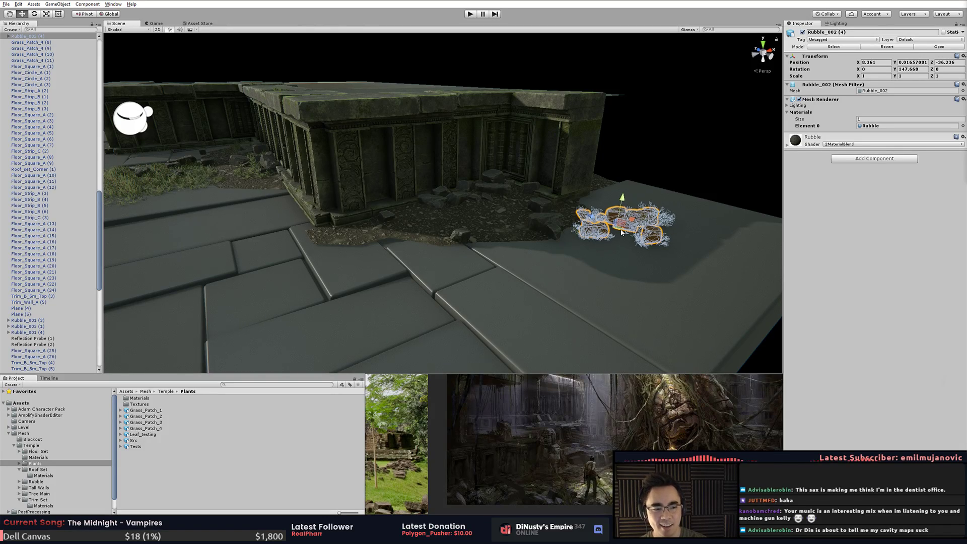
pyautogui.moveTo(621, 232); pyautogui.dragTo(561, 221)
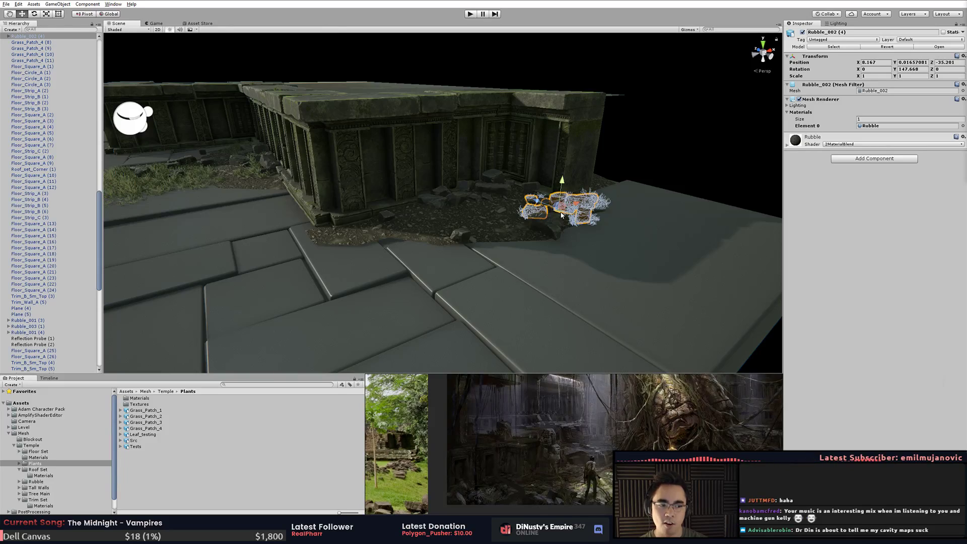
pyautogui.moveTo(561, 215); pyautogui.dragTo(213, 233)
pyautogui.press('f')
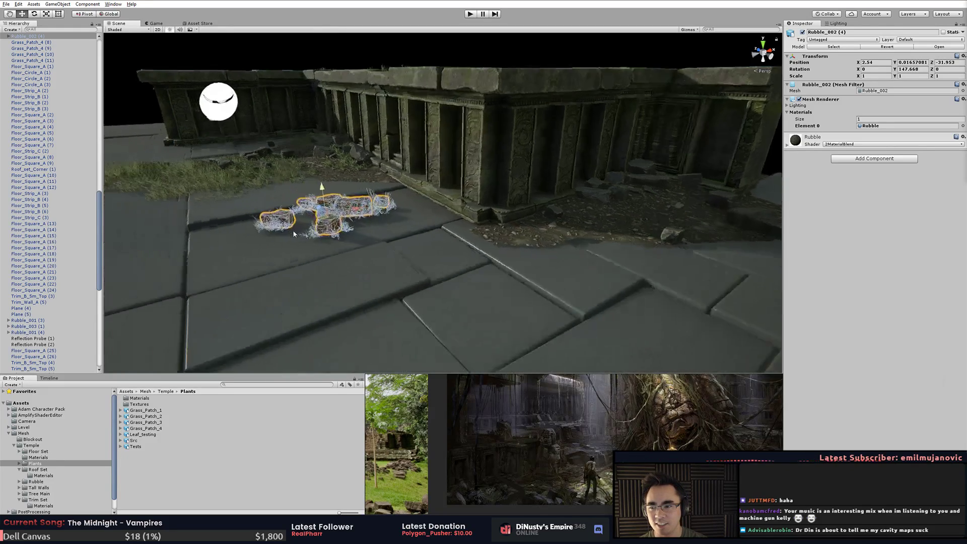
# - Lower the rubble pile Rubble_002 (4) into the floor to about Y -0.056
pyautogui.keyDown('alt'); pyautogui.moveTo(418, 208); pyautogui.dragTo(472, 241); pyautogui.keyUp('alt')
pyautogui.moveTo(442, 197); pyautogui.dragTo(751, 252)
pyautogui.click(496, 221)
pyautogui.keyDown('alt'); pyautogui.moveTo(751, 252); pyautogui.dragTo(390, 222, button='right'); pyautogui.keyUp('alt')
pyautogui.keyDown('alt'); pyautogui.moveTo(429, 222); pyautogui.dragTo(151, 225); pyautogui.keyUp('alt')
pyautogui.keyDown('alt'); pyautogui.moveTo(430, 239); pyautogui.dragTo(265, 224, button='right'); pyautogui.keyUp('alt')
pyautogui.keyDown('alt'); pyautogui.moveTo(574, 207); pyautogui.dragTo(360, 233, button='middle'); pyautogui.keyUp('alt')
# - Move Rubble_002 (4) to the foot of the outer wall corner, at about X 3.84, Z -33.54, and frame it
pyautogui.click(289, 208)
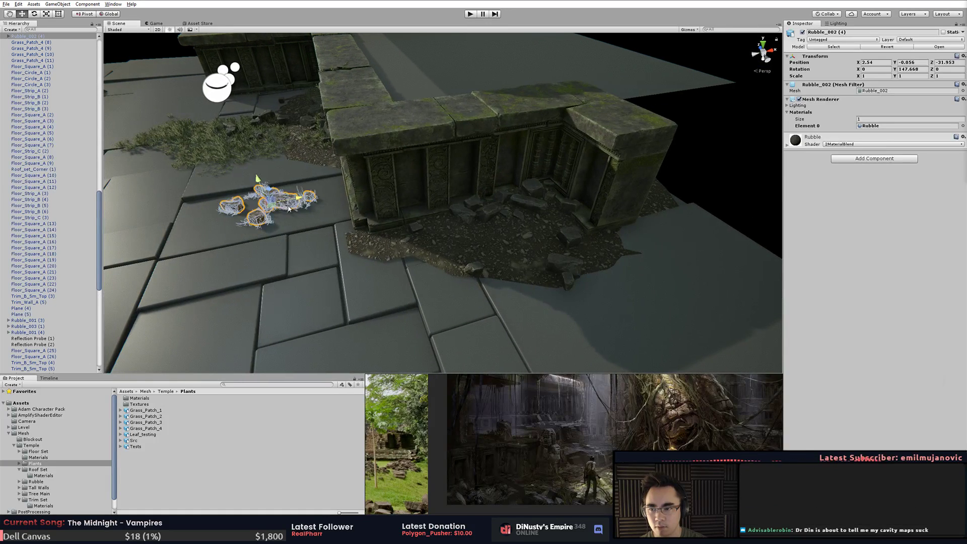
pyautogui.moveTo(349, 243); pyautogui.dragTo(347, 244)
pyautogui.press('f')
pyautogui.keyDown('alt'); pyautogui.moveTo(347, 244); pyautogui.dragTo(378, 257); pyautogui.keyUp('alt')
pyautogui.keyDown('alt'); pyautogui.moveTo(377, 257); pyautogui.dragTo(439, 199, button='right'); pyautogui.keyUp('alt')
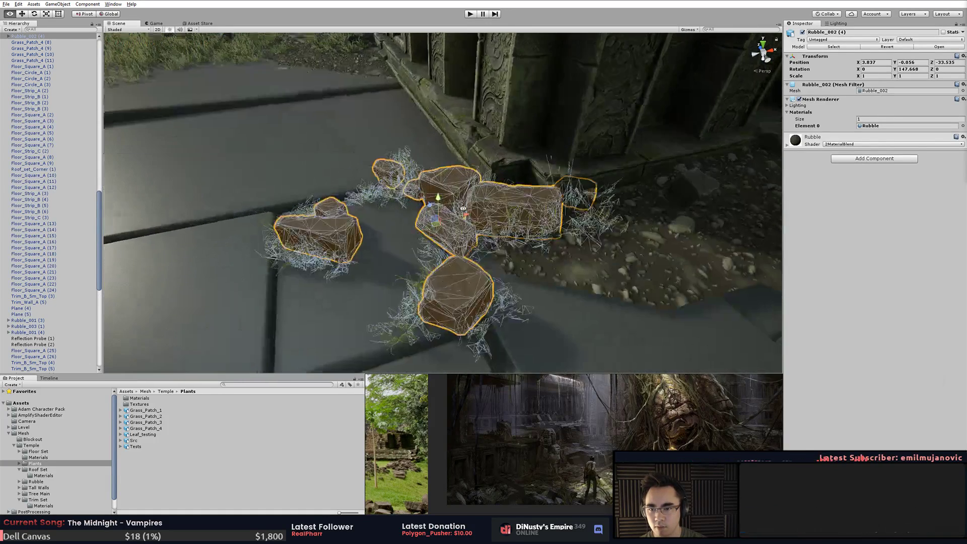
# - Shift Rubble_002 (4) along the outer wall corner to about X 3.995, Z -33.653 and turn it to about 168.4° on Y
pyautogui.keyDown('alt'); pyautogui.moveTo(439, 200); pyautogui.dragTo(527, 211); pyautogui.keyUp('alt')
pyautogui.moveTo(464, 237); pyautogui.dragTo(485, 246)
pyautogui.press('e')
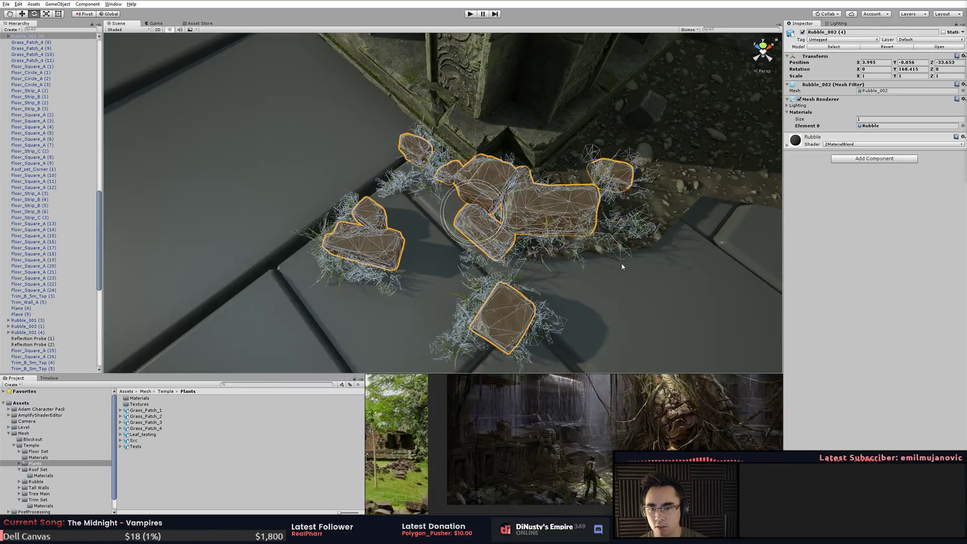
pyautogui.click(609, 263)
# - Examine the rubble at the foot of the outer corner and around the inner wall corner from several angles
pyautogui.keyDown('alt'); pyautogui.moveTo(609, 263); pyautogui.dragTo(587, 266, button='middle'); pyautogui.keyUp('alt')
pyautogui.keyDown('alt'); pyautogui.moveTo(587, 266); pyautogui.dragTo(613, 146); pyautogui.keyUp('alt')
pyautogui.keyDown('alt'); pyautogui.moveTo(613, 146); pyautogui.dragTo(521, 214, button='middle'); pyautogui.keyUp('alt')
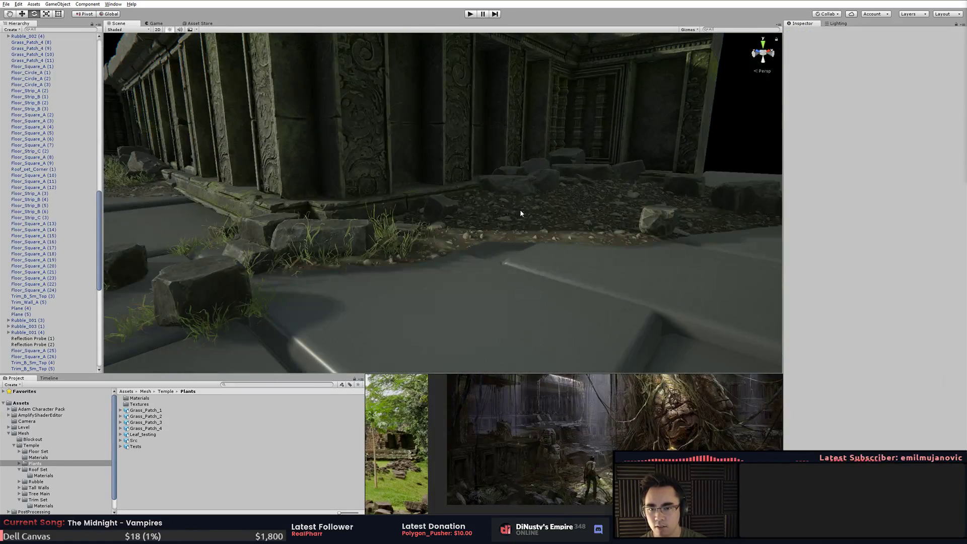
pyautogui.click(521, 213)
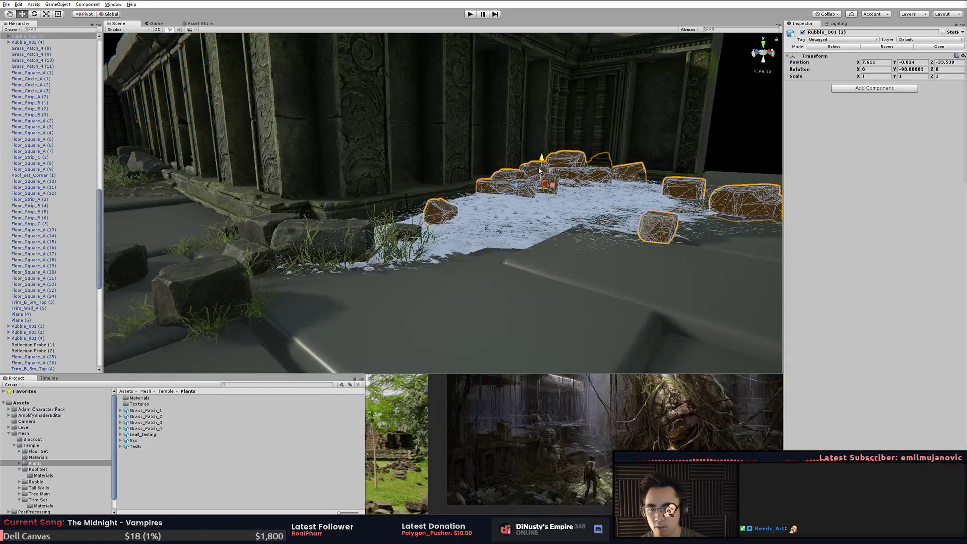
pyautogui.click(611, 266)
pyautogui.scroll(-1, 576, 251)
pyautogui.keyDown('alt'); pyautogui.moveTo(577, 251); pyautogui.dragTo(427, 255, button='middle'); pyautogui.keyUp('alt')
pyautogui.keyDown('alt'); pyautogui.moveTo(428, 255); pyautogui.dragTo(498, 253); pyautogui.keyUp('alt')
pyautogui.moveTo(497, 252); pyautogui.dragTo(488, 278, button='right')
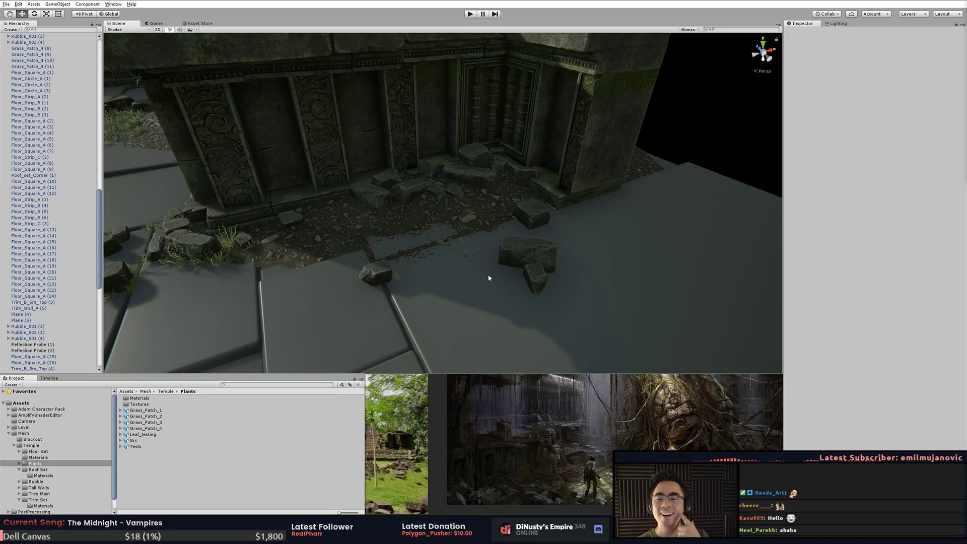
# - Duplicate a straight wall section with its cap and move the copies to the far end of the wall, past the inner corner
pyautogui.moveTo(580, 178); pyautogui.dragTo(639, 189, button='right')
pyautogui.click(578, 190)
pyautogui.click(406, 145)
pyautogui.click(509, 132)
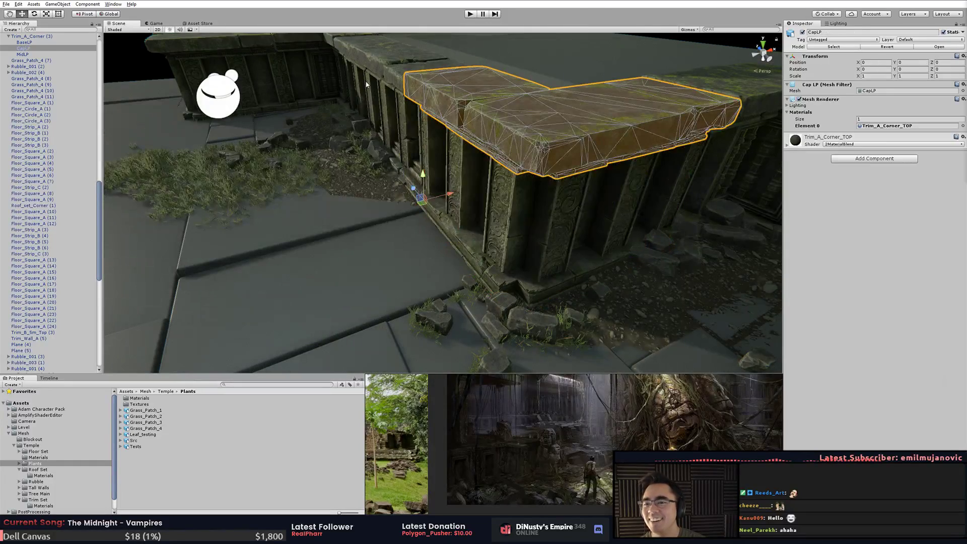
pyautogui.click(401, 118)
pyautogui.keyDown('shift'); pyautogui.click(397, 71); pyautogui.keyUp('shift')
pyautogui.keyDown('alt'); pyautogui.moveTo(479, 144); pyautogui.dragTo(600, 234); pyautogui.keyUp('alt')
pyautogui.keyDown('alt'); pyautogui.moveTo(599, 234); pyautogui.dragTo(526, 226, button='middle'); pyautogui.keyUp('alt')
pyautogui.moveTo(460, 239); pyautogui.dragTo(442, 257, button='right')
pyautogui.hotkey('ctrl', 'd')
pyautogui.moveTo(232, 126); pyautogui.dragTo(628, 92)
pyautogui.press('f')
# - Align the duplicated wall section and cap flush with the inner corner piece, placing the cap at about X 9.268, Z -35.123
pyautogui.moveTo(627, 90); pyautogui.dragTo(438, 245, button='right')
pyautogui.moveTo(429, 251); pyautogui.dragTo(442, 260)
pyautogui.click(429, 291)
pyautogui.moveTo(429, 290); pyautogui.dragTo(490, 238, button='right')
pyautogui.hotkey('ctrl', 'z')
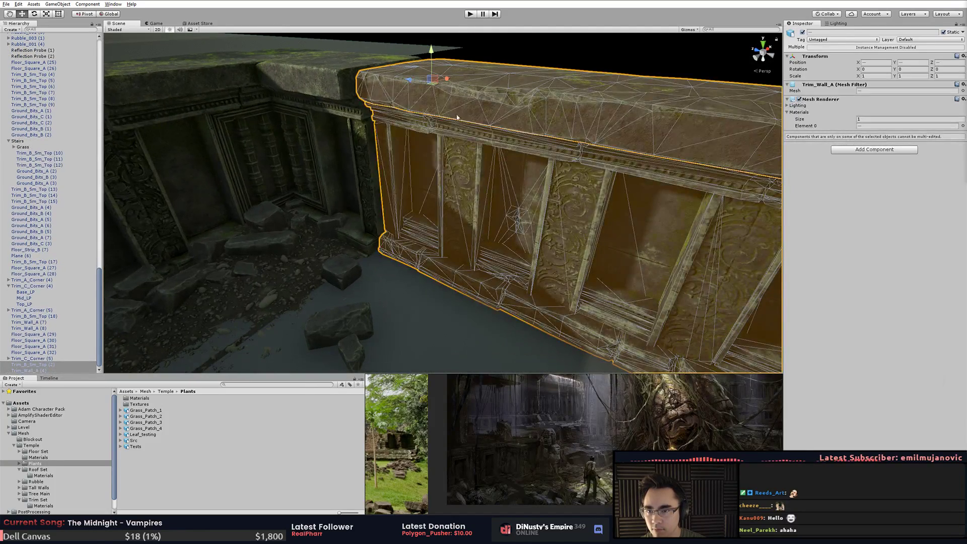
pyautogui.moveTo(446, 82); pyautogui.dragTo(438, 82)
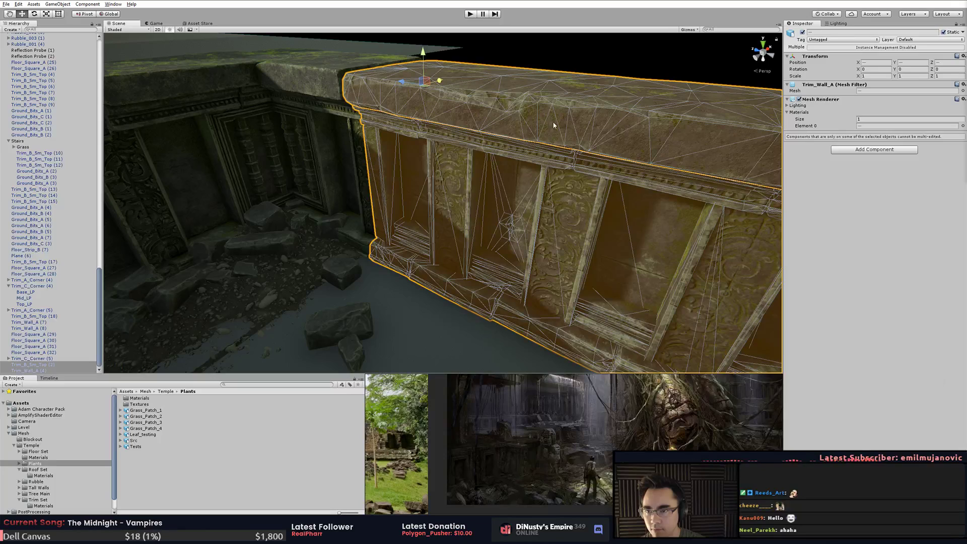
pyautogui.keyDown('alt'); pyautogui.moveTo(553, 126); pyautogui.dragTo(554, 89); pyautogui.keyUp('alt')
pyautogui.click(517, 50)
pyautogui.keyDown('alt'); pyautogui.moveTo(517, 50); pyautogui.dragTo(567, 63); pyautogui.keyUp('alt')
pyautogui.click(534, 103)
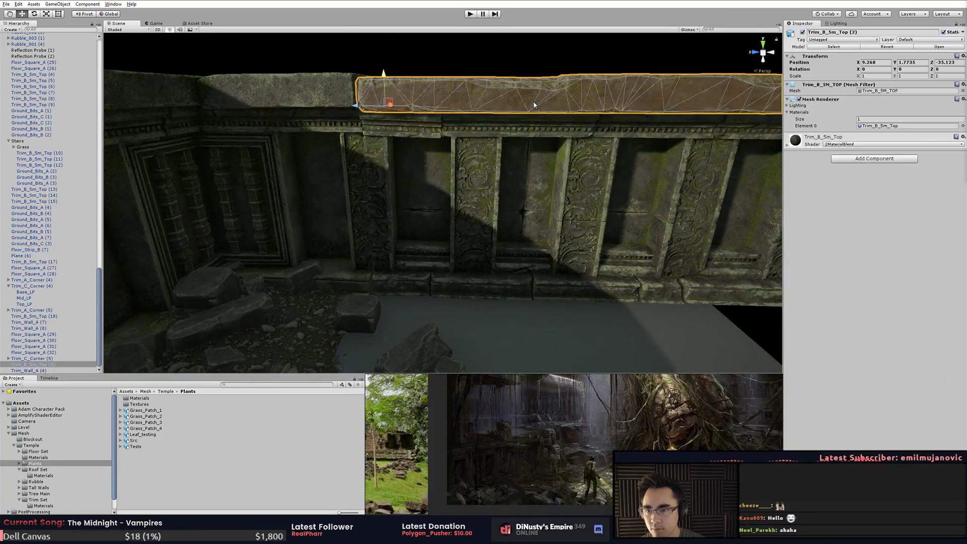
pyautogui.keyDown('shift'); pyautogui.click(377, 275); pyautogui.keyUp('shift')
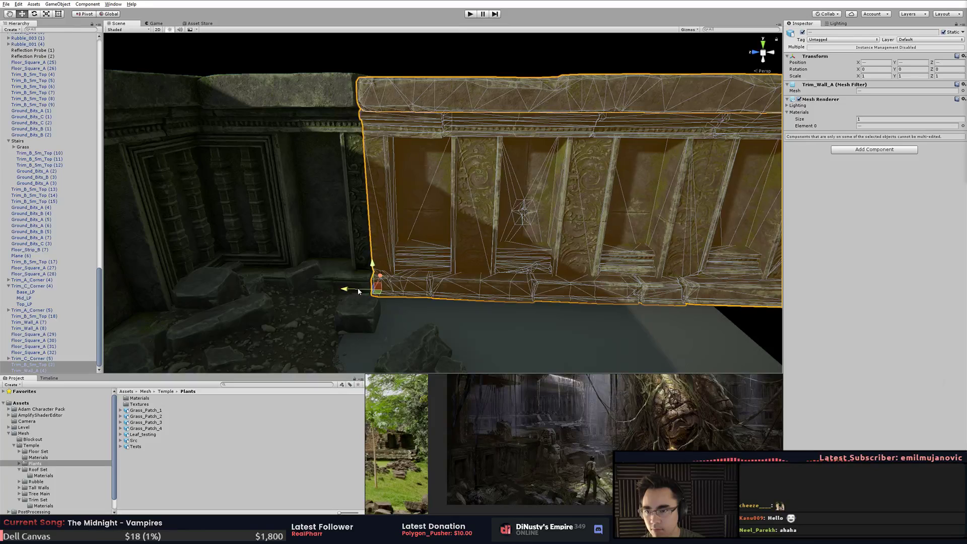
pyautogui.click(533, 332)
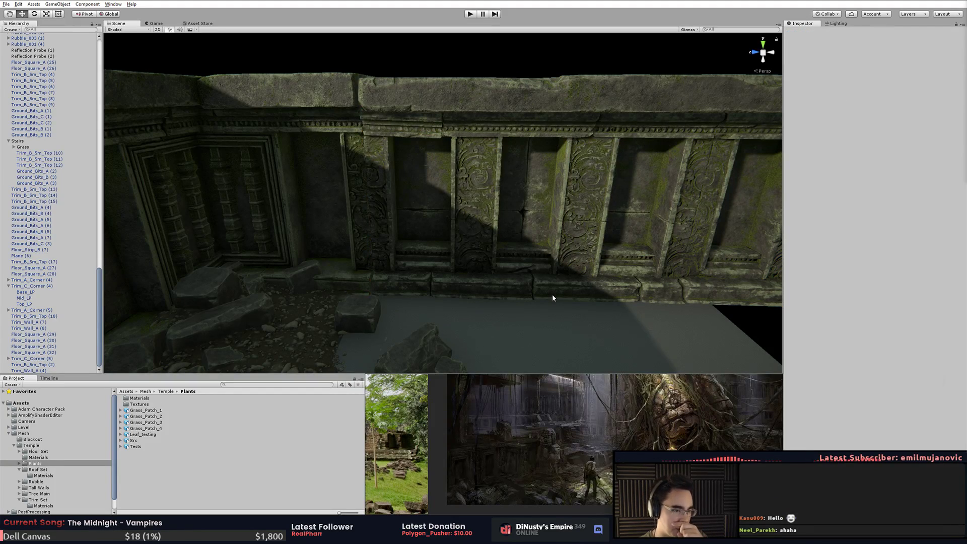
# - Duplicate the Stairs group from the sunken area and move the copy beside the main floor, to about X -6.84, Y 2.71, Z -39.18
pyautogui.moveTo(552, 294); pyautogui.dragTo(345, 269, button='right')
pyautogui.keyDown('alt'); pyautogui.moveTo(345, 269); pyautogui.dragTo(457, 252); pyautogui.keyUp('alt')
pyautogui.moveTo(456, 252); pyautogui.dragTo(403, 251, button='right')
pyautogui.moveTo(447, 230); pyautogui.dragTo(461, 223, button='middle')
pyautogui.moveTo(462, 223); pyautogui.dragTo(306, 226, button='right')
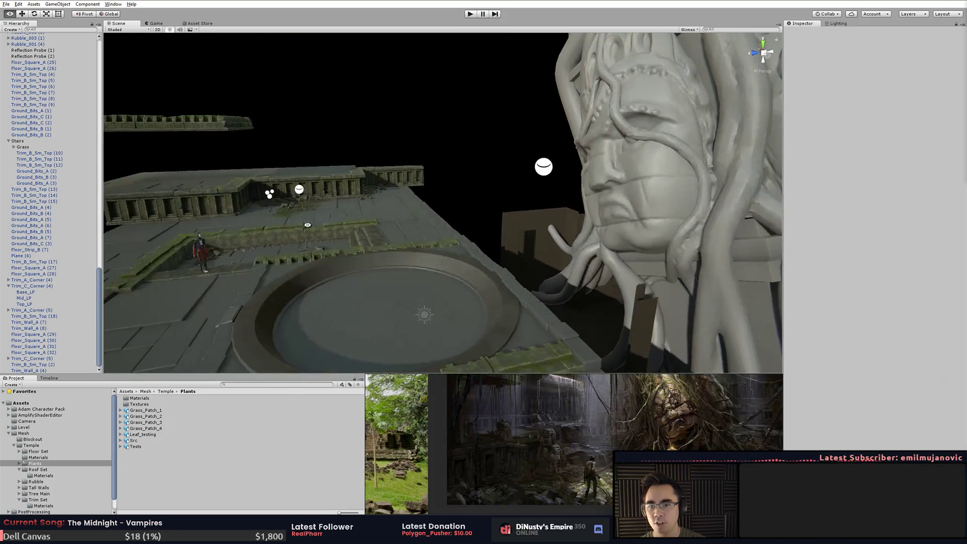
pyautogui.moveTo(531, 167); pyautogui.dragTo(455, 240, button='right')
pyautogui.moveTo(383, 247); pyautogui.dragTo(383, 252, button='right')
pyautogui.click(383, 253)
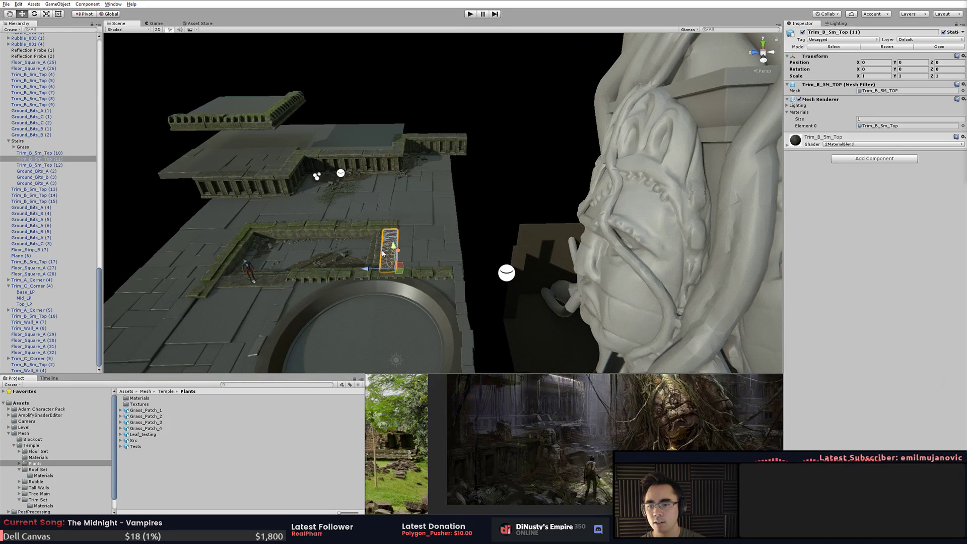
pyautogui.click(24, 146)
pyautogui.click(506, 165)
pyautogui.click(17, 140)
pyautogui.keyDown('alt'); pyautogui.moveTo(427, 174); pyautogui.dragTo(443, 236); pyautogui.keyUp('alt')
pyautogui.moveTo(429, 272); pyautogui.dragTo(522, 210)
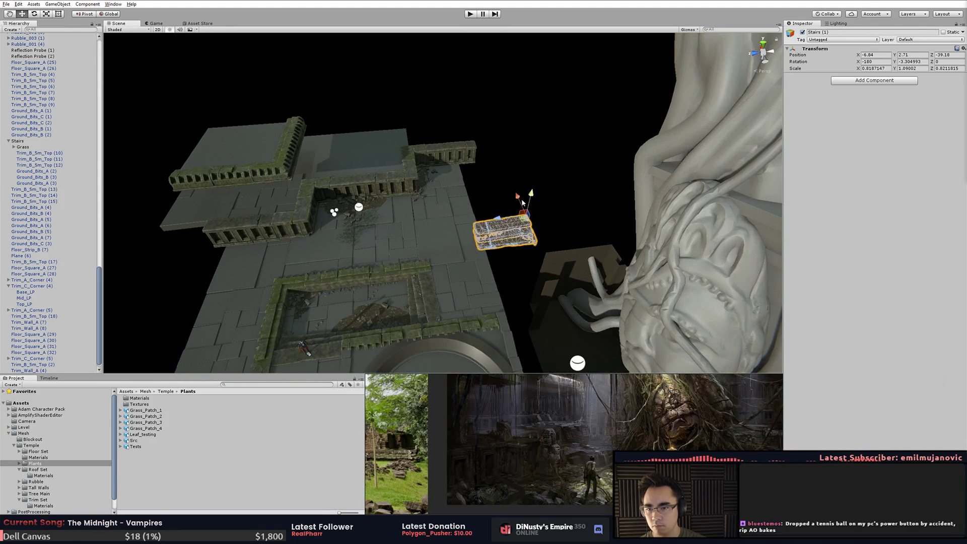
# - Bring Stairs (1) in front of the new wall section, to about X 8.14, Y 1.02, Z -40.61
pyautogui.press('f')
pyautogui.moveTo(512, 141); pyautogui.dragTo(549, 134)
pyautogui.moveTo(608, 122); pyautogui.dragTo(473, 209)
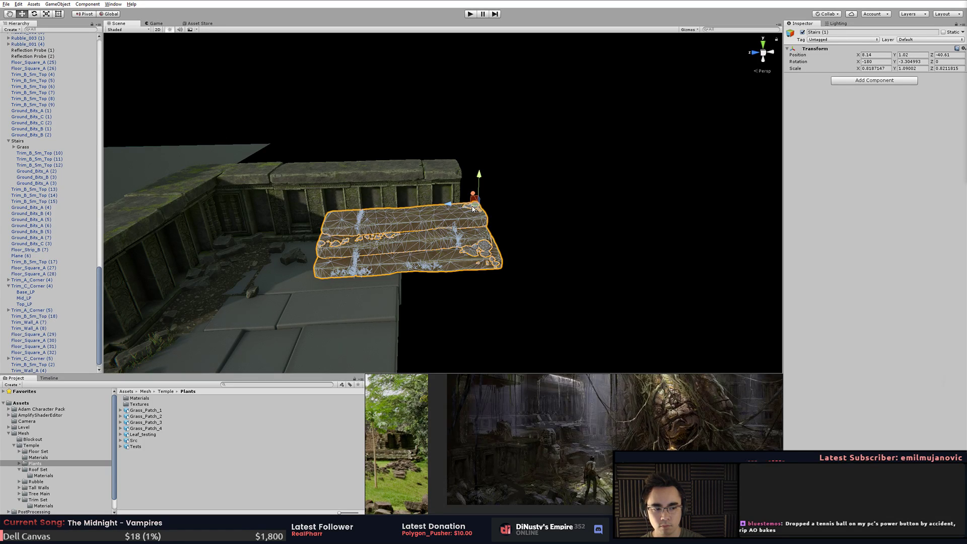
pyautogui.moveTo(475, 206); pyautogui.dragTo(508, 176, button='middle')
pyautogui.scroll(3, 449, 249)
pyautogui.keyDown('alt'); pyautogui.moveTo(449, 249); pyautogui.dragTo(531, 189); pyautogui.keyUp('alt')
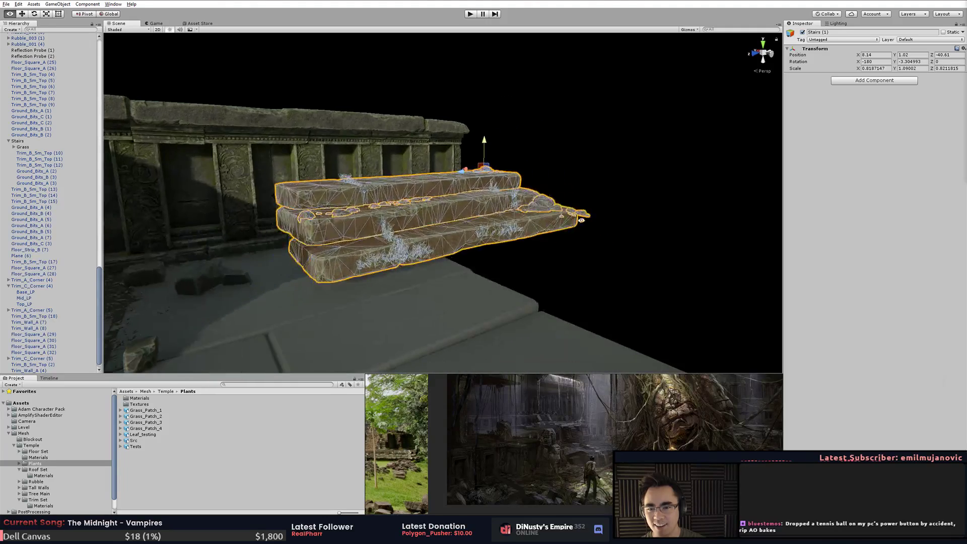
pyautogui.scroll(5, 531, 189)
pyautogui.click(495, 153)
pyautogui.hotkey('ctrl', 'z')
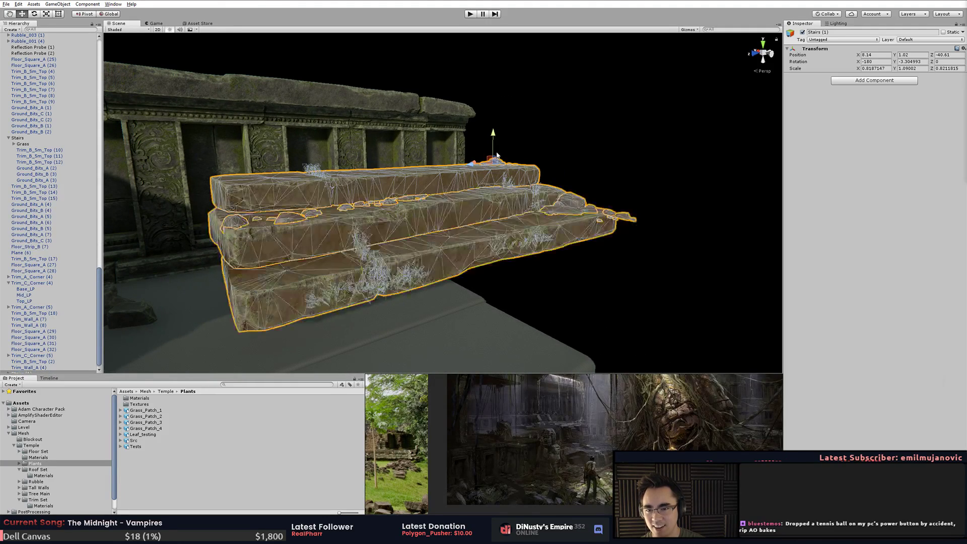
# - Lower and slide Stairs (1) to the open end of the new wall, at about X 9.959, Y 0.71, Z -44.236
pyautogui.moveTo(495, 151); pyautogui.dragTo(407, 251)
pyautogui.moveTo(494, 162); pyautogui.dragTo(635, 94)
pyautogui.press('f')
pyautogui.scroll(4, 463, 233)
pyautogui.keyDown('alt'); pyautogui.moveTo(463, 233); pyautogui.dragTo(480, 214); pyautogui.keyUp('alt')
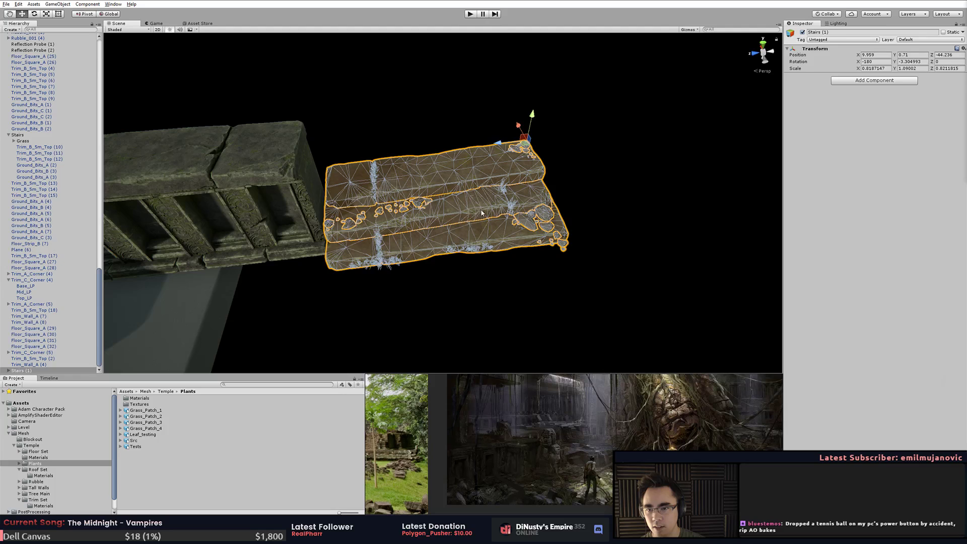
pyautogui.keyDown('alt'); pyautogui.moveTo(474, 301); pyautogui.dragTo(373, 305); pyautogui.keyUp('alt')
pyautogui.click(485, 248)
pyautogui.click(477, 288)
pyautogui.moveTo(373, 305); pyautogui.dragTo(447, 283, button='middle')
# - Duplicate Floor_Square_A (15) and (16) next to the floor's edge and turn the copies 180° about their shared centre
pyautogui.click(306, 188)
pyautogui.keyDown('alt'); pyautogui.moveTo(306, 188); pyautogui.dragTo(353, 227); pyautogui.keyUp('alt')
pyautogui.moveTo(352, 226); pyautogui.dragTo(328, 172, button='middle')
pyautogui.click(339, 165)
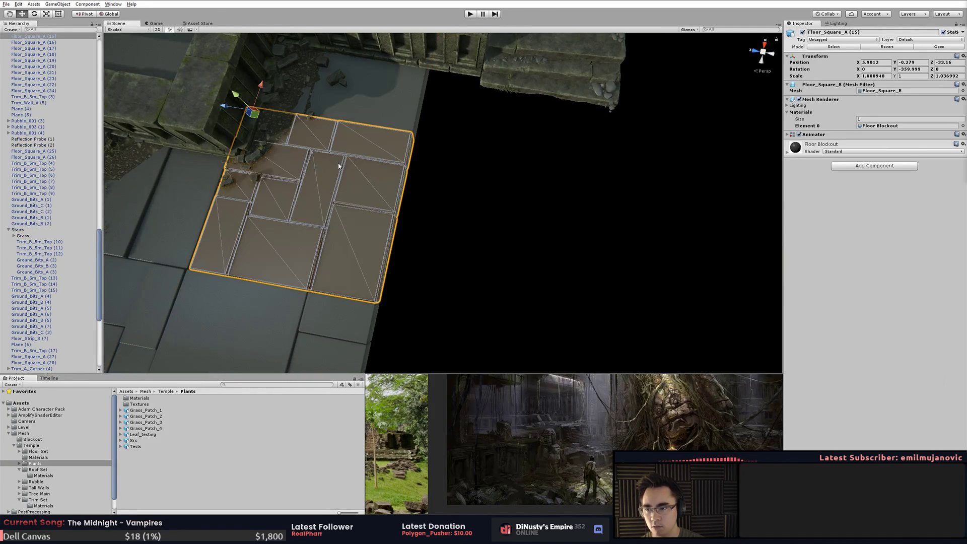
pyautogui.keyDown('shift'); pyautogui.click(352, 94); pyautogui.keyUp('shift')
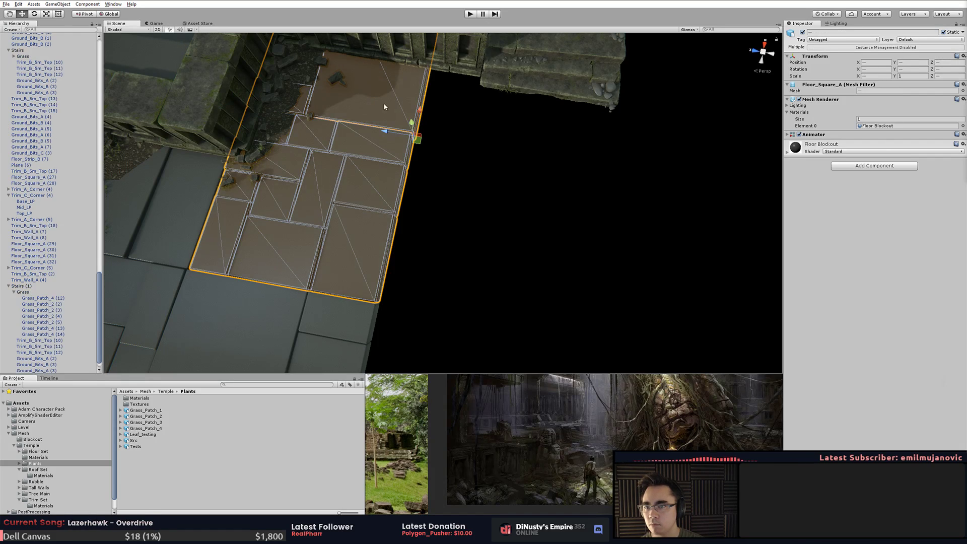
pyautogui.moveTo(427, 164); pyautogui.dragTo(554, 121)
pyautogui.hotkey('ctrl', 'z')
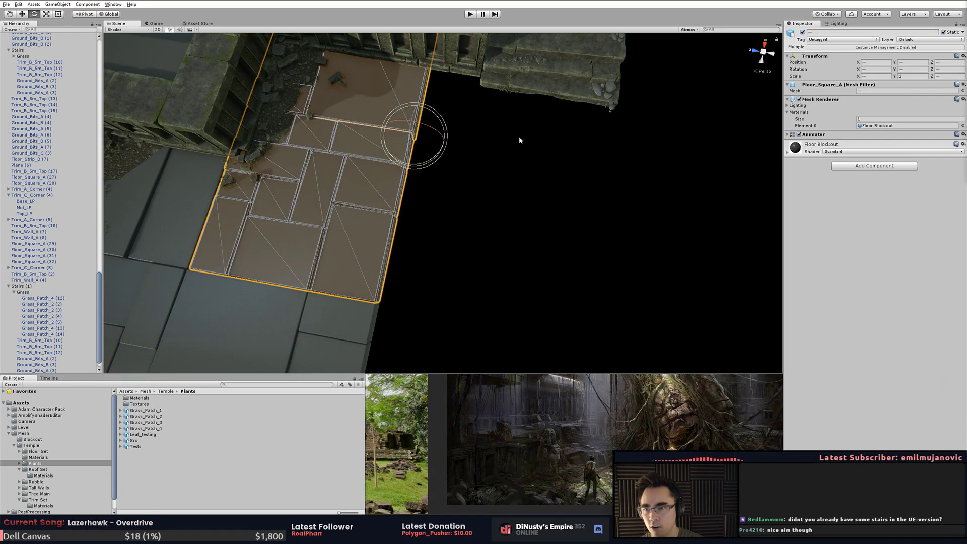
pyautogui.moveTo(429, 162); pyautogui.dragTo(860, 115)
pyautogui.hotkey('ctrl', 'z')
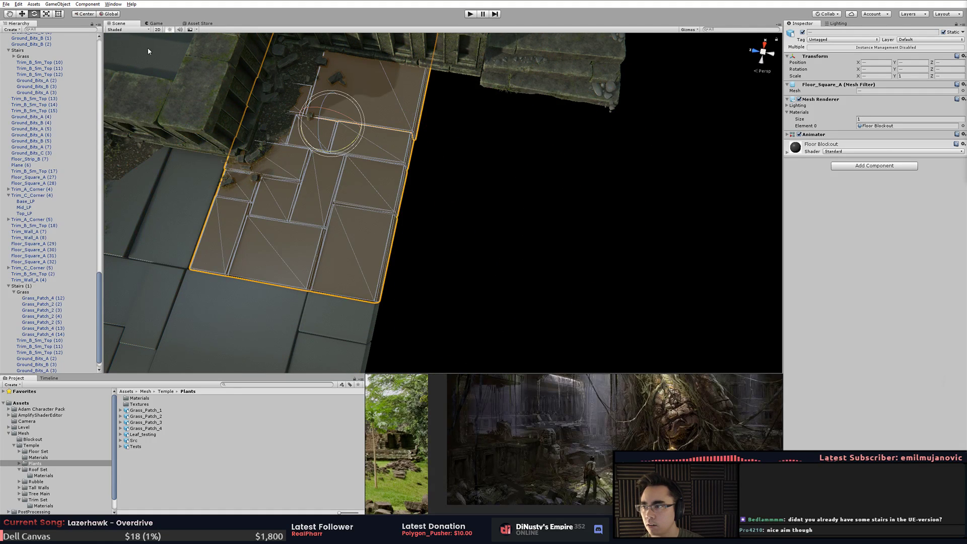
pyautogui.moveTo(351, 133); pyautogui.dragTo(702, 154)
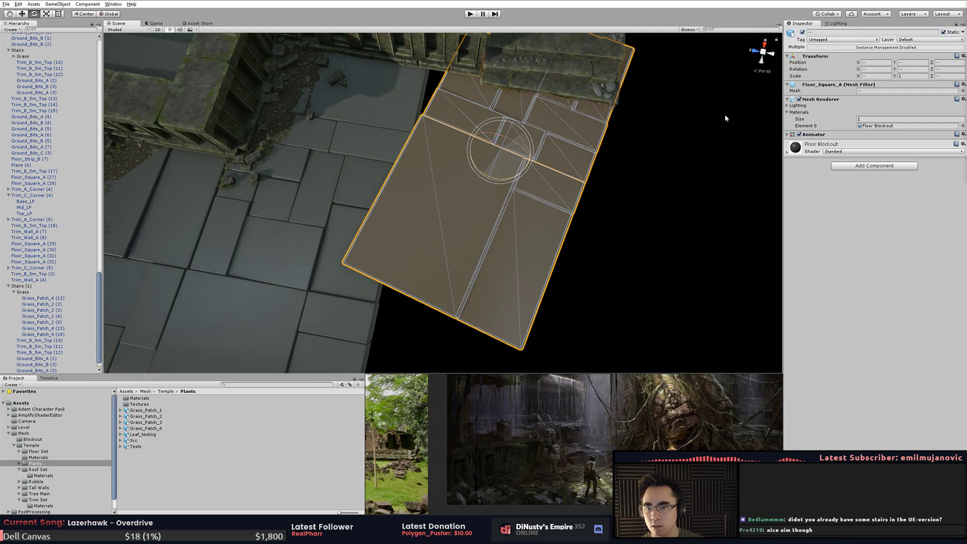
pyautogui.moveTo(722, 119); pyautogui.dragTo(749, 115)
pyautogui.moveTo(484, 150); pyautogui.dragTo(503, 152)
# - Stretch Floor_Square_A (34) and Floor_Square_A (16) to close the gap between them, to Z scales of about 1.101 and 1.154
pyautogui.click(470, 167)
pyautogui.moveTo(418, 211); pyautogui.dragTo(401, 207)
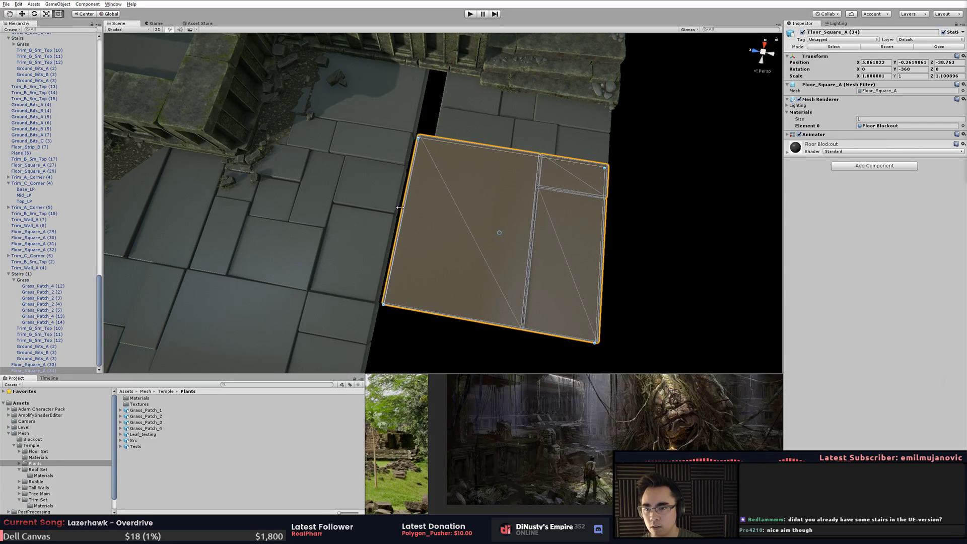
pyautogui.click(426, 109)
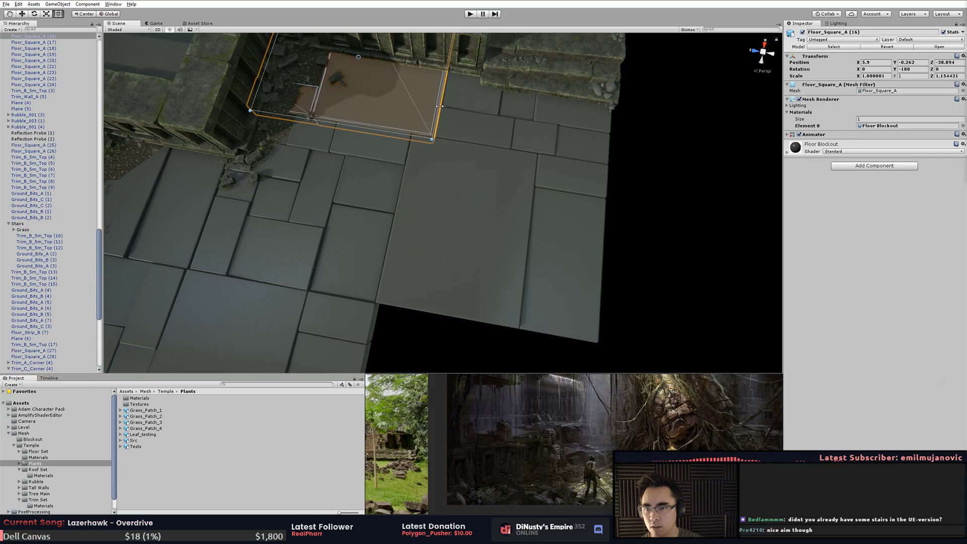
pyautogui.click(623, 175)
pyautogui.press('q')
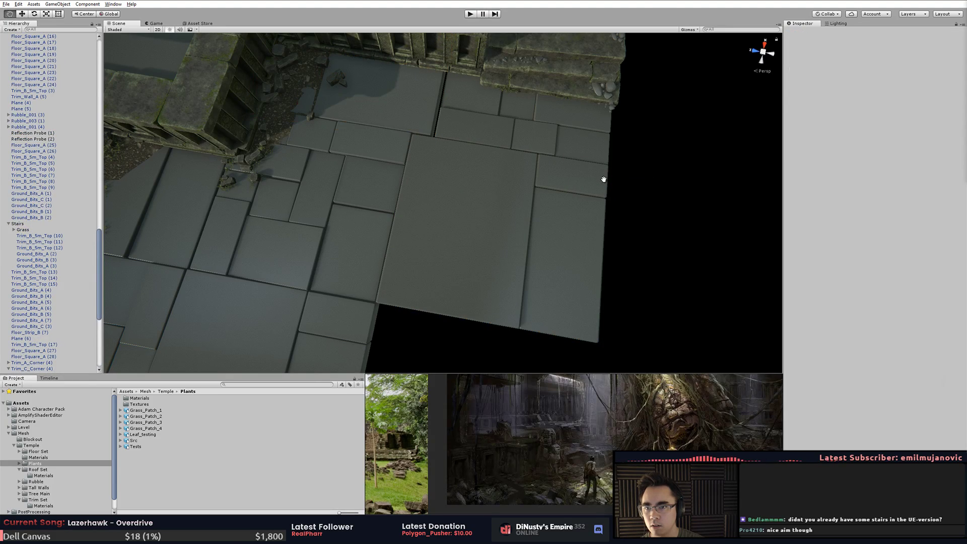
pyautogui.click(427, 120)
pyautogui.click(623, 171)
# - Examine how the steps and grass patches of Stairs (1) sit against the wall and the extended floor
pyautogui.keyDown('alt'); pyautogui.moveTo(623, 172); pyautogui.dragTo(395, 200); pyautogui.keyUp('alt')
pyautogui.click(390, 188)
pyautogui.moveTo(530, 324); pyautogui.dragTo(489, 171)
pyautogui.click(490, 171)
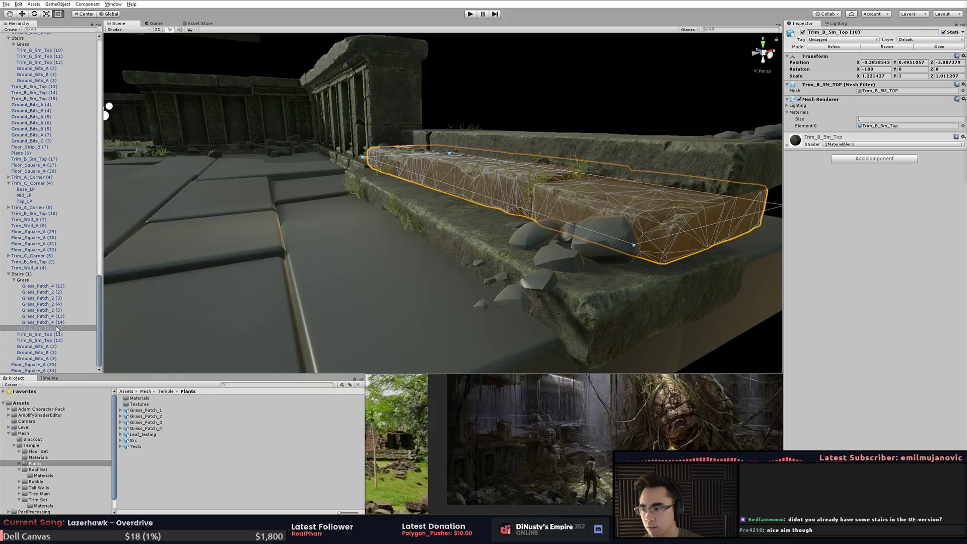
pyautogui.click(403, 218)
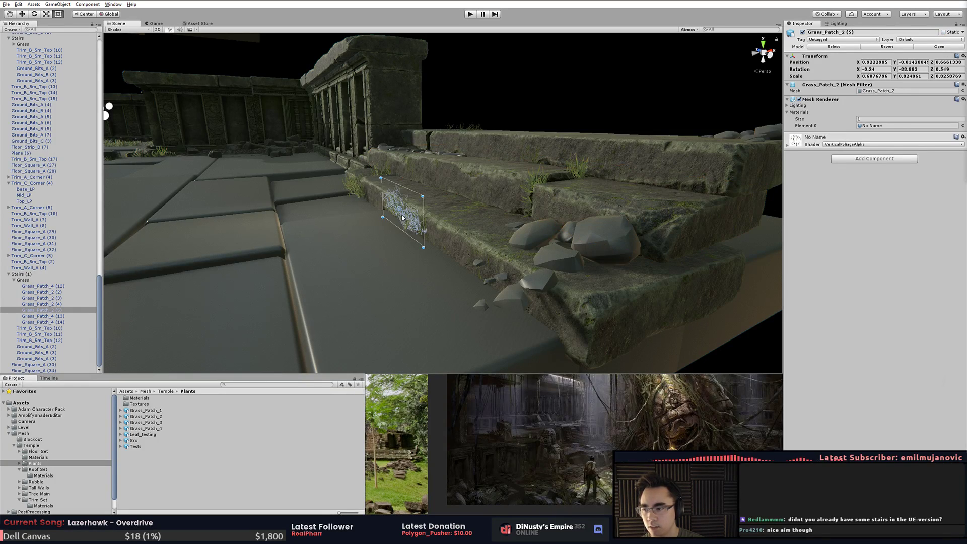
pyautogui.click(23, 275)
pyautogui.keyDown('alt'); pyautogui.moveTo(448, 164); pyautogui.dragTo(355, 136); pyautogui.keyUp('alt')
pyautogui.click(476, 97)
pyautogui.click(338, 203)
pyautogui.click(351, 196)
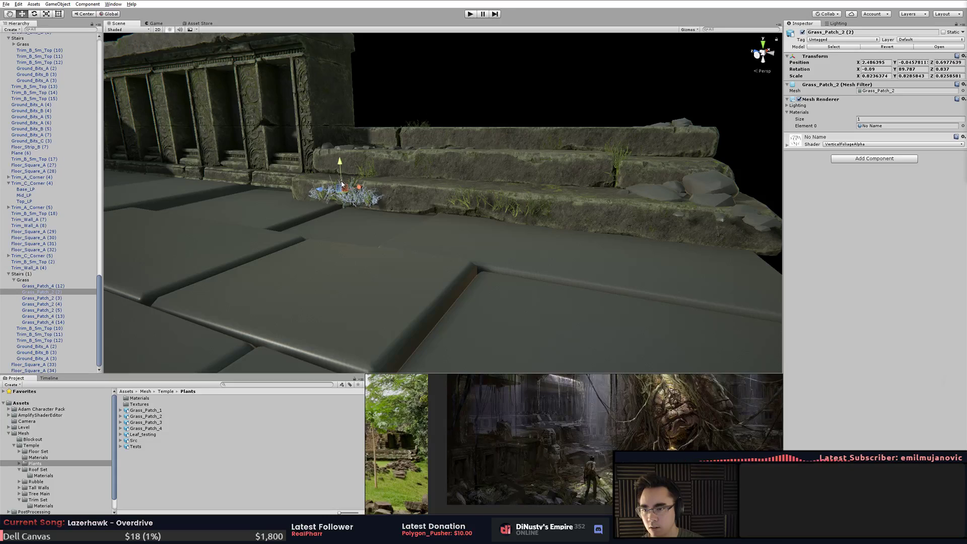
# - Try deleting a grass patch at the foot of the new staircase
pyautogui.click(513, 205)
pyautogui.click(499, 193)
pyautogui.press('Delete')
pyautogui.hotkey('ctrl', 'z')
pyautogui.click(522, 109)
# - Duplicate a Grass_Patch_4 within Stairs (1) and place the copy on the lowest step at about X 2.515, Y 0.398, Z 0.775
pyautogui.keyDown('alt'); pyautogui.moveTo(521, 113); pyautogui.dragTo(619, 159); pyautogui.keyUp('alt')
pyautogui.moveTo(619, 158); pyautogui.dragTo(584, 185, button='middle')
pyautogui.keyDown('alt'); pyautogui.moveTo(584, 186); pyautogui.dragTo(514, 207); pyautogui.keyUp('alt')
pyautogui.click(445, 215)
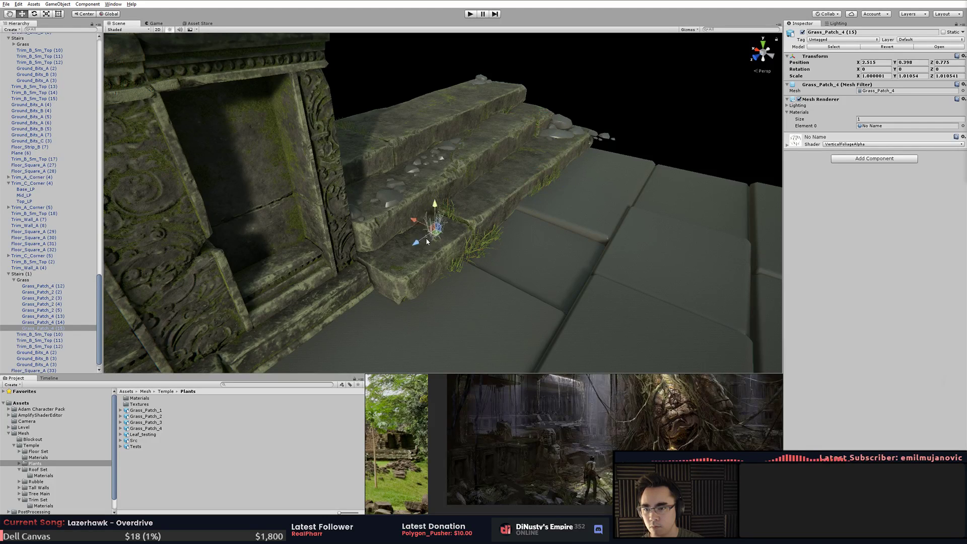
pyautogui.press('f')
# - Move Grass_Patch_4 (15) down into the corner where the lowest step meets the wall base
pyautogui.keyDown('alt'); pyautogui.moveTo(364, 261); pyautogui.dragTo(400, 167); pyautogui.keyUp('alt')
pyautogui.press('f')
pyautogui.press('w')
pyautogui.moveTo(441, 196); pyautogui.dragTo(440, 202)
pyautogui.keyDown('alt'); pyautogui.moveTo(440, 202); pyautogui.dragTo(502, 115); pyautogui.keyUp('alt')
pyautogui.moveTo(485, 169); pyautogui.dragTo(228, 240)
pyautogui.click(494, 195)
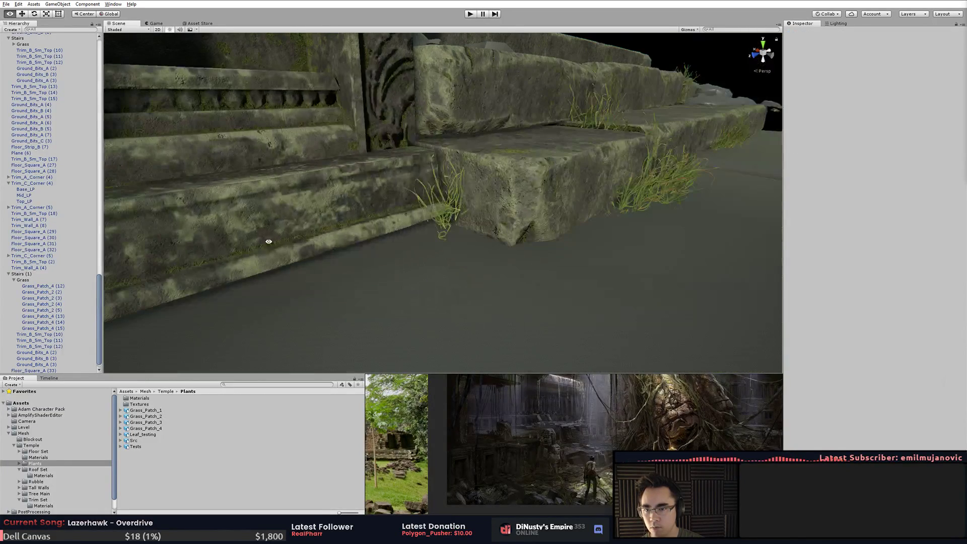
# - Examine the new staircase, the extended wall and the surrounding floor from above and from across the courtyard
pyautogui.keyDown('alt'); pyautogui.moveTo(502, 251); pyautogui.dragTo(500, 125); pyautogui.keyUp('alt')
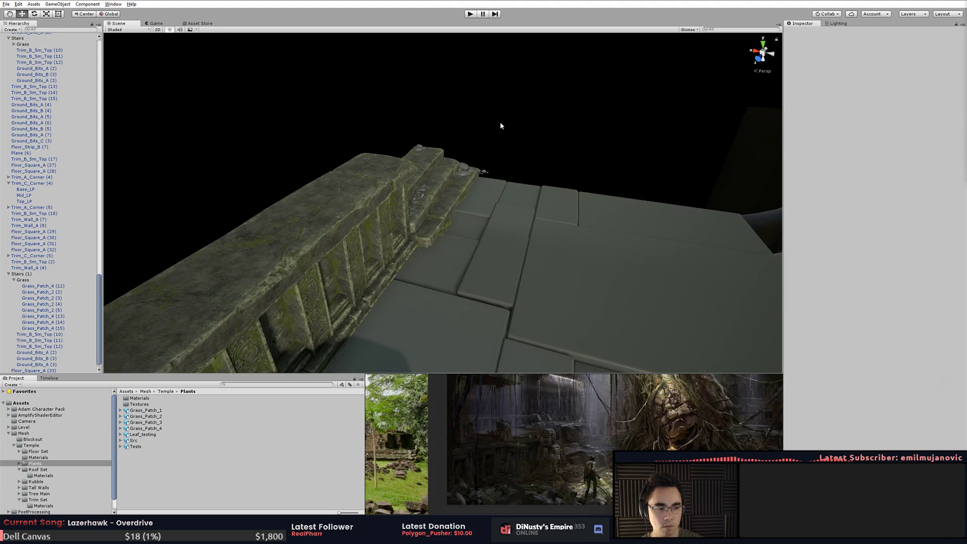
pyautogui.keyDown('alt'); pyautogui.moveTo(500, 122); pyautogui.dragTo(459, 228); pyautogui.keyUp('alt')
pyautogui.click(460, 228)
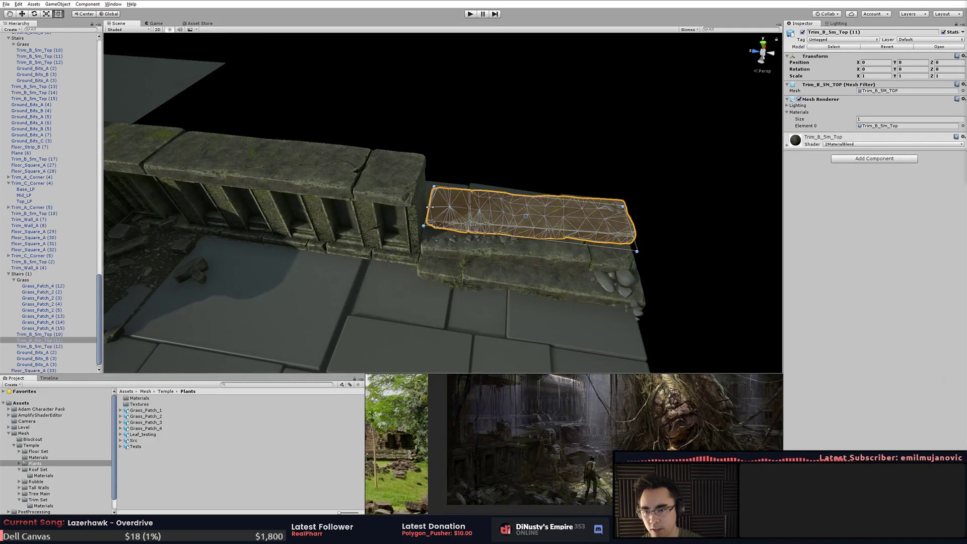
pyautogui.click(488, 167)
pyautogui.keyDown('alt'); pyautogui.moveTo(488, 167); pyautogui.dragTo(450, 204); pyautogui.keyUp('alt')
pyautogui.keyDown('alt'); pyautogui.moveTo(352, 205); pyautogui.dragTo(600, 142); pyautogui.keyUp('alt')
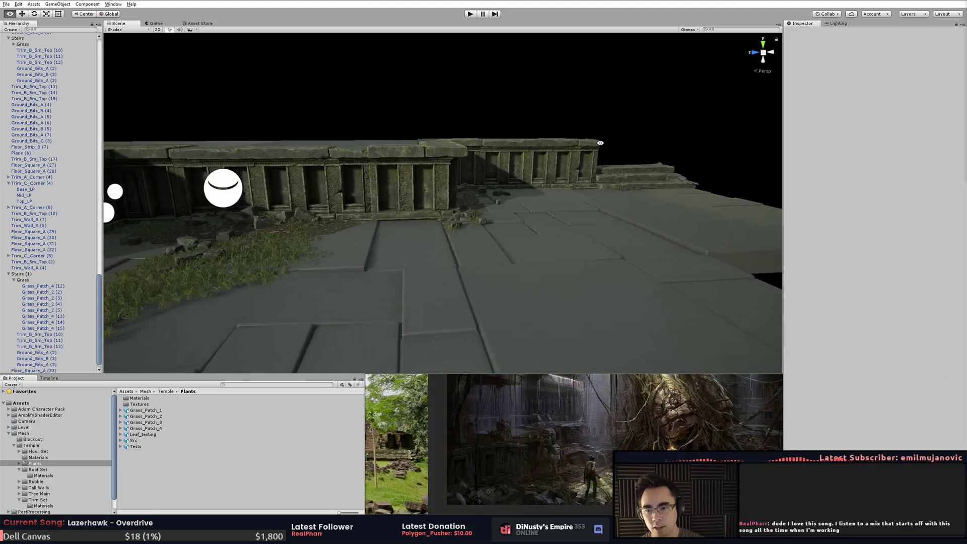
pyautogui.click(397, 242)
pyautogui.moveTo(464, 218); pyautogui.dragTo(482, 209, button='middle')
pyautogui.click(398, 104)
pyautogui.click(425, 196)
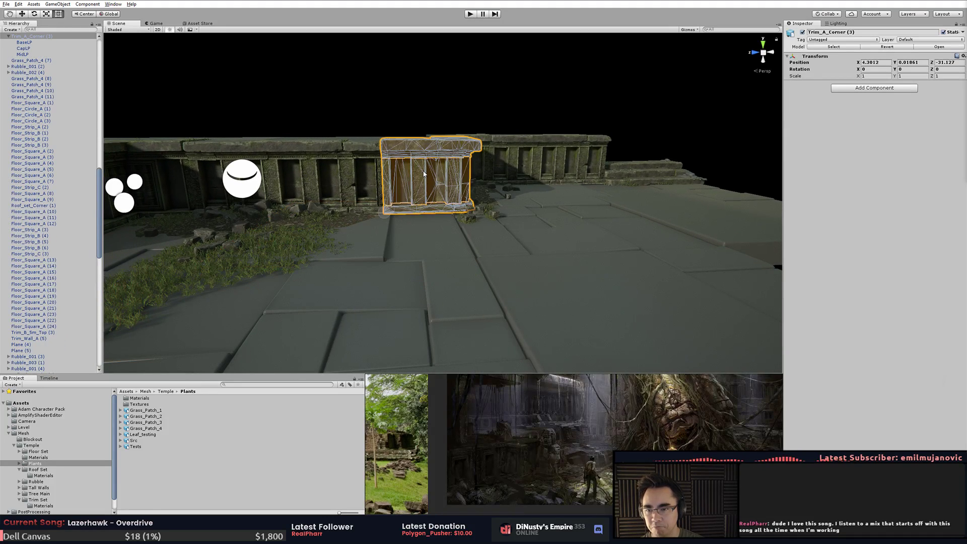
pyautogui.click(410, 114)
pyautogui.keyDown('alt'); pyautogui.moveTo(518, 123); pyautogui.dragTo(379, 173); pyautogui.keyUp('alt')
pyautogui.keyDown('alt'); pyautogui.moveTo(363, 132); pyautogui.dragTo(480, 221); pyautogui.keyUp('alt')
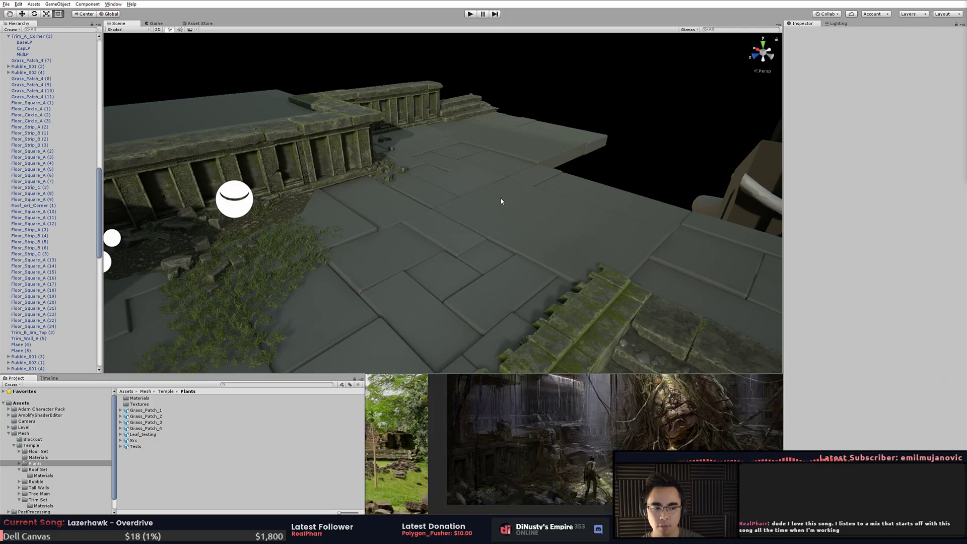
# - Examine the extended wall, the floor and the outer end of the new staircase
pyautogui.moveTo(508, 170); pyautogui.dragTo(502, 218, button='middle')
pyautogui.keyDown('alt'); pyautogui.moveTo(501, 218); pyautogui.dragTo(413, 225); pyautogui.keyUp('alt')
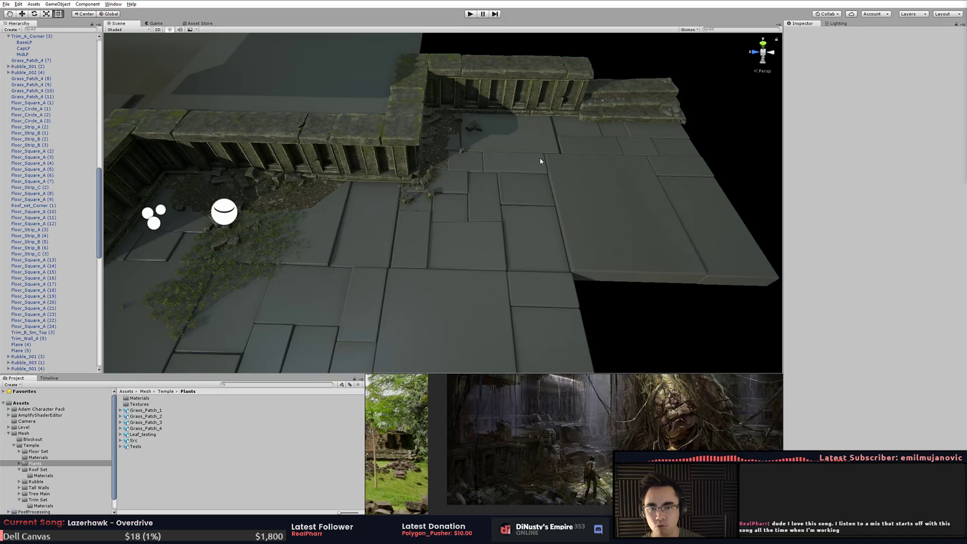
pyautogui.moveTo(539, 162); pyautogui.dragTo(517, 195, button='middle')
pyautogui.click(597, 134)
pyautogui.press('f')
pyautogui.click(609, 192)
pyautogui.keyDown('alt'); pyautogui.moveTo(609, 192); pyautogui.dragTo(442, 257); pyautogui.keyUp('alt')
pyautogui.keyDown('alt'); pyautogui.moveTo(576, 256); pyautogui.dragTo(559, 262); pyautogui.keyUp('alt')
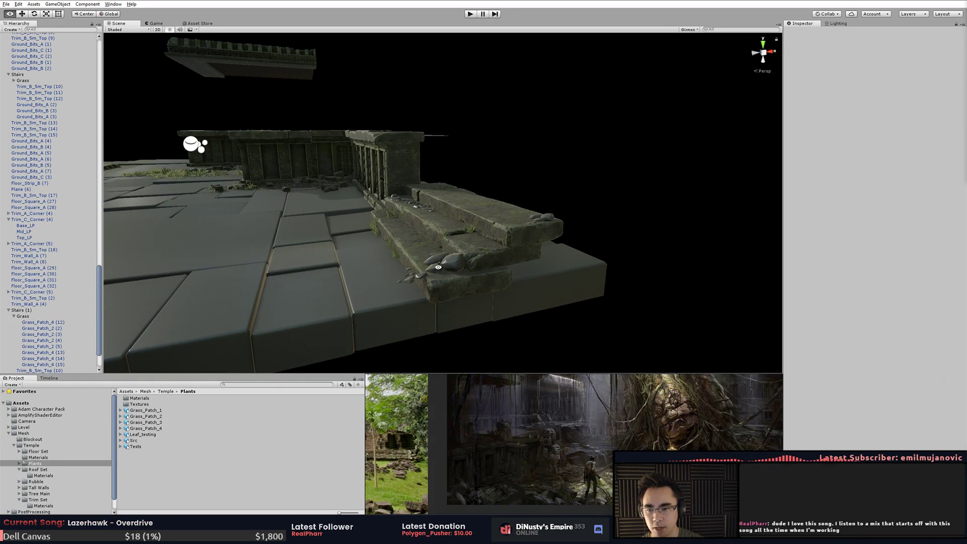
# - Set the X and Z rotation of the stone cluster Ground_Bits_A (2) at the end of the lowest step to 0
pyautogui.click(444, 272)
pyautogui.press('f')
pyautogui.press('w')
pyautogui.moveTo(430, 225)
pyautogui.keyDown('alt'); pyautogui.mouseDown()
pyautogui.moveTo(432, 196)
pyautogui.moveTo(358, 207)
pyautogui.moveTo(426, 220)
pyautogui.mouseUp(); pyautogui.keyUp('alt')
pyautogui.keyDown('alt'); pyautogui.moveTo(437, 216); pyautogui.dragTo(405, 225); pyautogui.keyUp('alt')
pyautogui.click(863, 69)
pyautogui.write('0')
pyautogui.press('Tab')
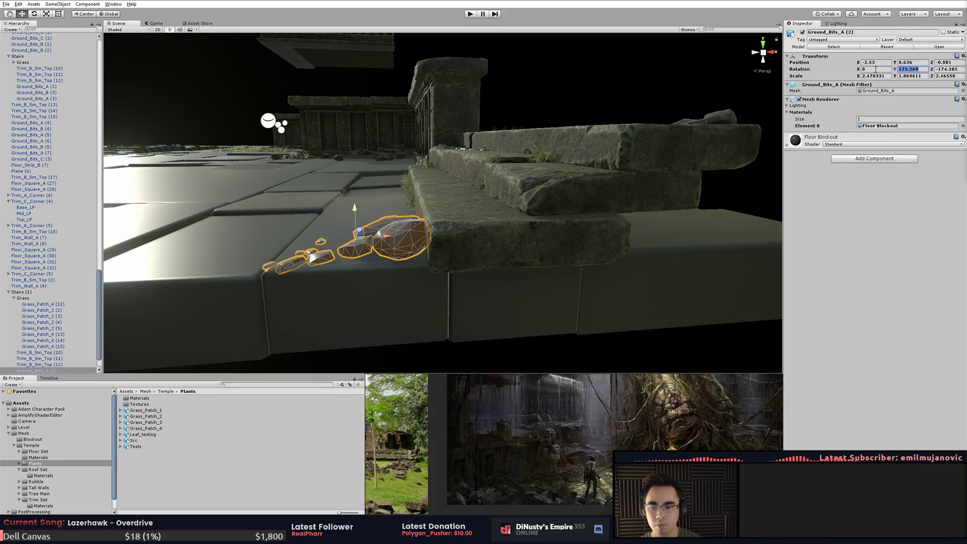
pyautogui.write('0')
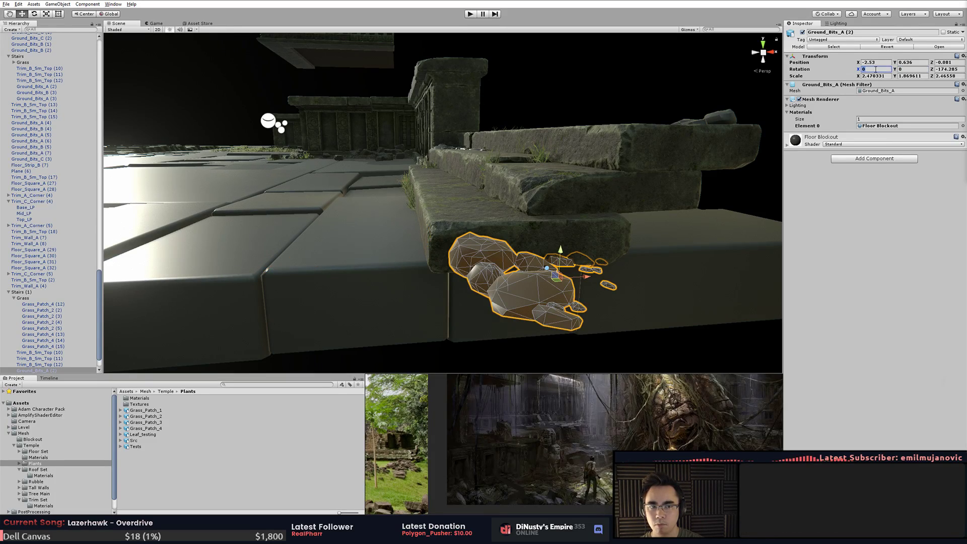
pyautogui.hotkey('ctrl', 'z')
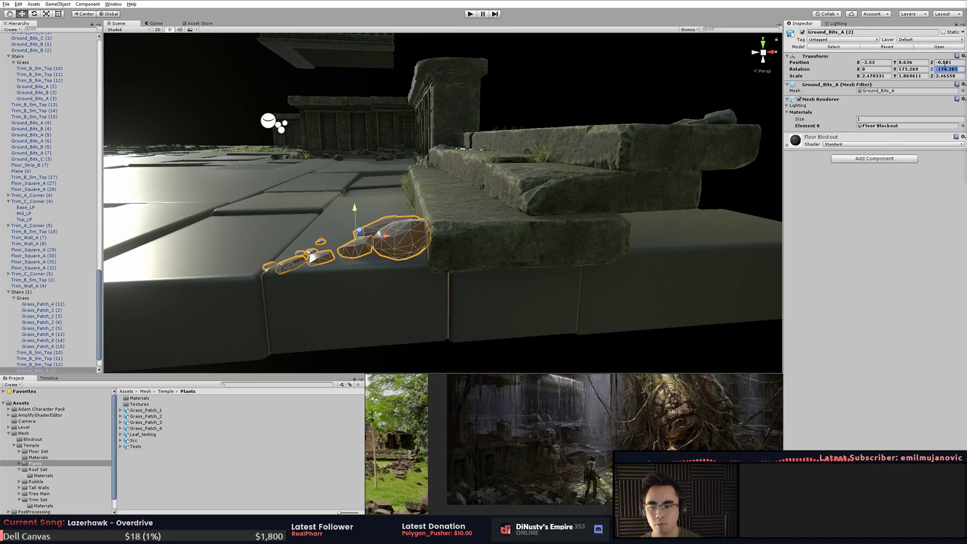
pyautogui.write('0')
# - Rotate Ground_Bits_A (2) to about 280.269 around Y and shift it sideways along the end of the lowest step
pyautogui.keyDown('alt'); pyautogui.moveTo(520, 167); pyautogui.dragTo(517, 201); pyautogui.keyUp('alt')
pyautogui.press('e')
pyautogui.keyDown('ctrl'); pyautogui.moveTo(495, 238); pyautogui.dragTo(598, 245); pyautogui.keyUp('ctrl')
pyautogui.press('w')
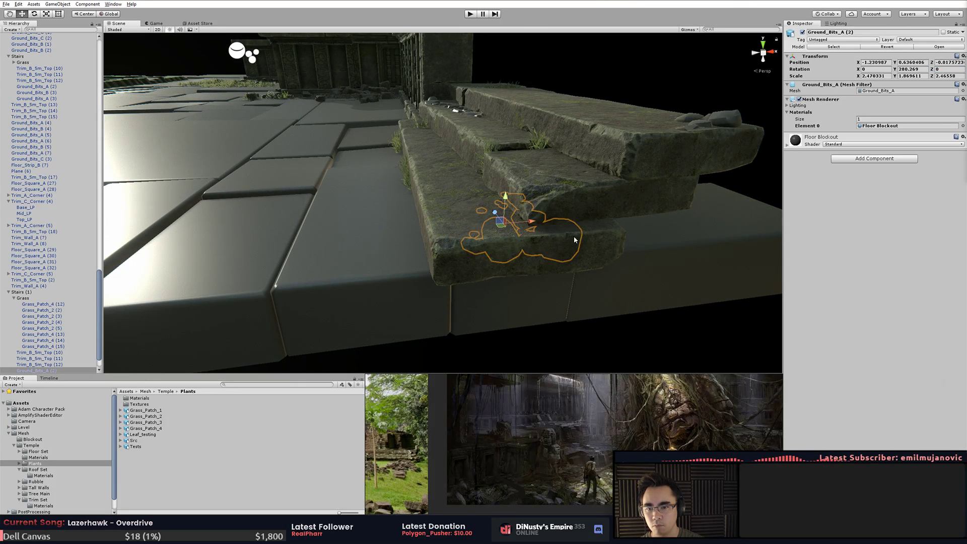
pyautogui.keyDown('alt'); pyautogui.moveTo(455, 99); pyautogui.dragTo(466, 156); pyautogui.keyUp('alt')
pyautogui.moveTo(504, 219); pyautogui.dragTo(635, 210)
pyautogui.click(643, 213)
# - Settle Ground_Bits_A (2) on the floor against the lowest step's outer corner at about X -2.328, Y 0.694, Z -0.061, adjusting its Y scale
pyautogui.moveTo(544, 199)
pyautogui.keyDown('alt'); pyautogui.mouseDown()
pyautogui.moveTo(442, 181)
pyautogui.moveTo(543, 169)
pyautogui.moveTo(557, 195)
pyautogui.mouseUp(); pyautogui.keyUp('alt')
pyautogui.click(474, 220)
pyautogui.moveTo(453, 198); pyautogui.dragTo(453, 218)
pyautogui.keyDown('alt'); pyautogui.moveTo(453, 218); pyautogui.dragTo(647, 201, button='right'); pyautogui.keyUp('alt')
pyautogui.keyDown('alt'); pyautogui.moveTo(412, 145); pyautogui.dragTo(425, 172, button='middle'); pyautogui.keyUp('alt')
pyautogui.keyDown('alt'); pyautogui.moveTo(425, 172); pyautogui.dragTo(453, 187); pyautogui.keyUp('alt')
pyautogui.keyDown('alt'); pyautogui.moveTo(454, 186); pyautogui.dragTo(475, 198, button='right'); pyautogui.keyUp('alt')
pyautogui.moveTo(463, 238); pyautogui.dragTo(463, 231)
pyautogui.click(498, 186)
pyautogui.keyDown('alt'); pyautogui.moveTo(500, 188); pyautogui.dragTo(342, 224); pyautogui.keyUp('alt')
pyautogui.keyDown('alt'); pyautogui.moveTo(343, 224); pyautogui.dragTo(486, 235, button='right'); pyautogui.keyUp('alt')
pyautogui.click(491, 234)
pyautogui.click(506, 260)
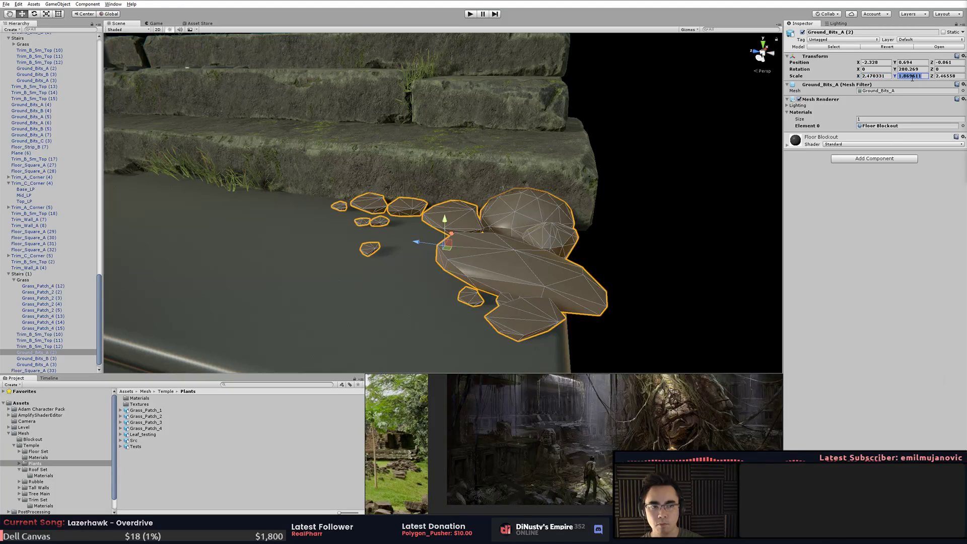
pyautogui.moveTo(896, 78); pyautogui.dragTo(904, 80)
pyautogui.click(729, 179)
# - Delete Grass_Patch_4 (15) from the corner where the new staircase meets the wall base
pyautogui.keyDown('alt'); pyautogui.moveTo(730, 179); pyautogui.dragTo(553, 202); pyautogui.keyUp('alt')
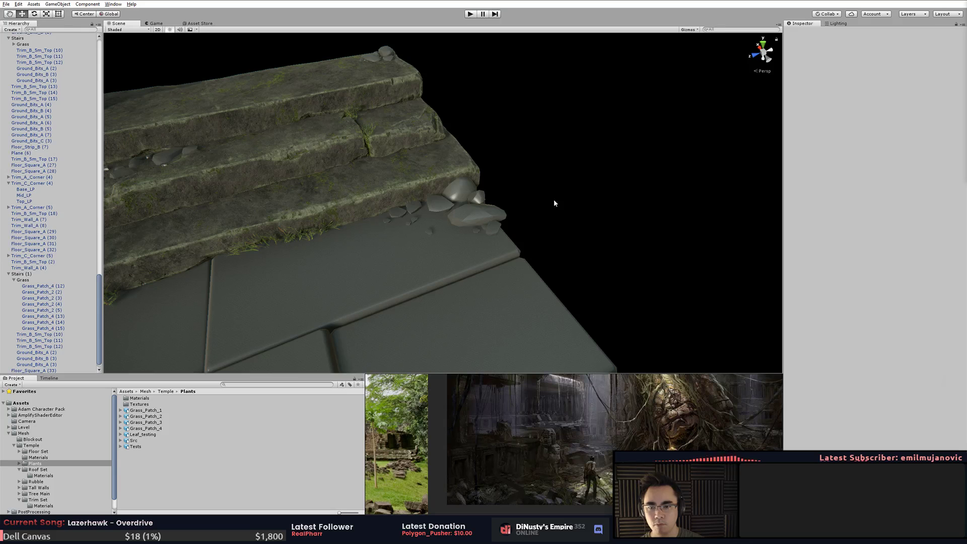
pyautogui.keyDown('alt'); pyautogui.moveTo(623, 172); pyautogui.dragTo(675, 196); pyautogui.keyUp('alt')
pyautogui.scroll(-8, 610, 177)
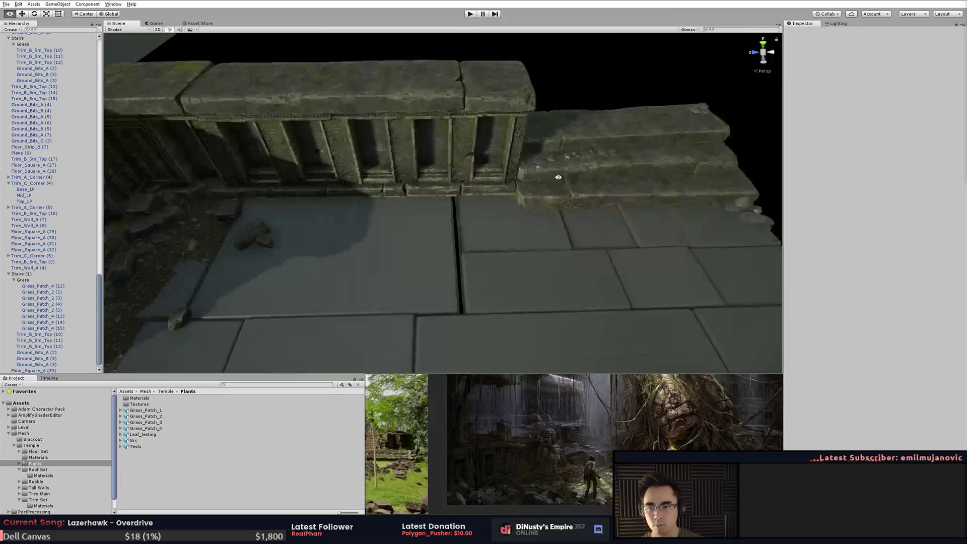
pyautogui.keyDown('alt'); pyautogui.moveTo(561, 177); pyautogui.dragTo(481, 181); pyautogui.keyUp('alt')
pyautogui.moveTo(481, 181); pyautogui.dragTo(736, 173, button='middle')
pyautogui.scroll(6, 529, 143)
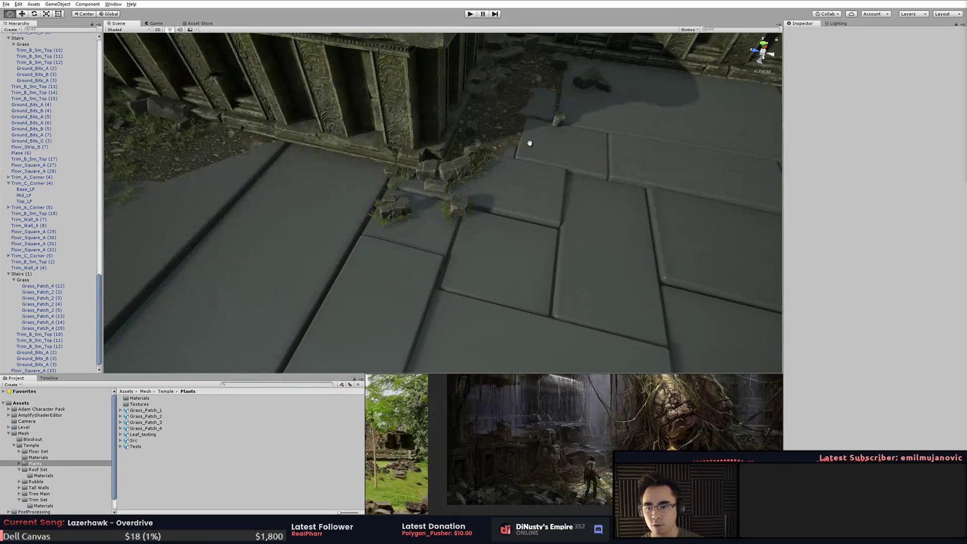
pyautogui.click(437, 194)
pyautogui.moveTo(625, 186); pyautogui.dragTo(514, 182, button='middle')
pyautogui.scroll(3, 539, 208)
pyautogui.moveTo(666, 169); pyautogui.dragTo(569, 194, button='middle')
pyautogui.click(671, 87)
pyautogui.click(671, 85)
pyautogui.press('Delete')
pyautogui.click(717, 113)
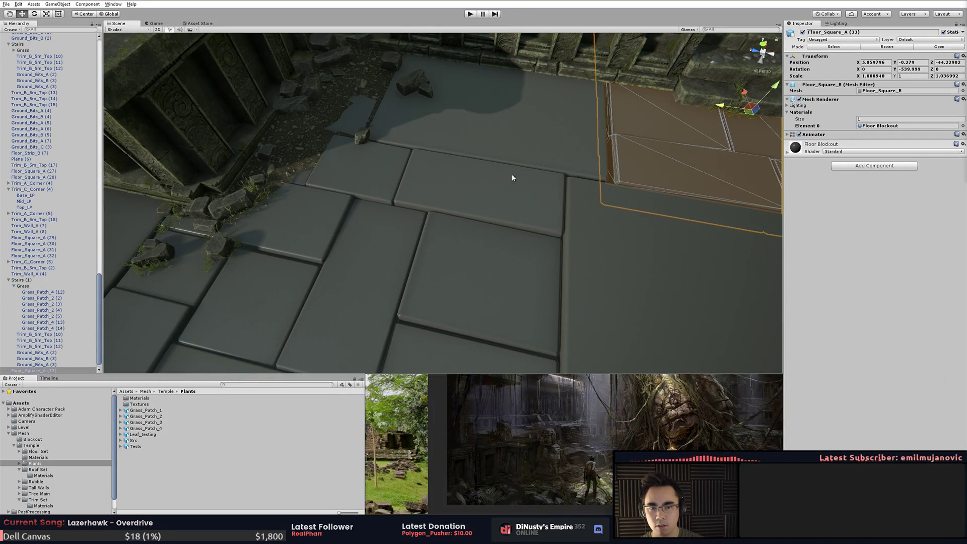
# - Duplicate the grassy Rubble_002 pile to the foot of the new staircase near X 7.76, Z -39.87 and rotate it to about 226.474 around Y
pyautogui.click(212, 236)
pyautogui.hotkey('ctrl', 'd')
pyautogui.moveTo(230, 220); pyautogui.dragTo(731, 267)
pyautogui.press('f')
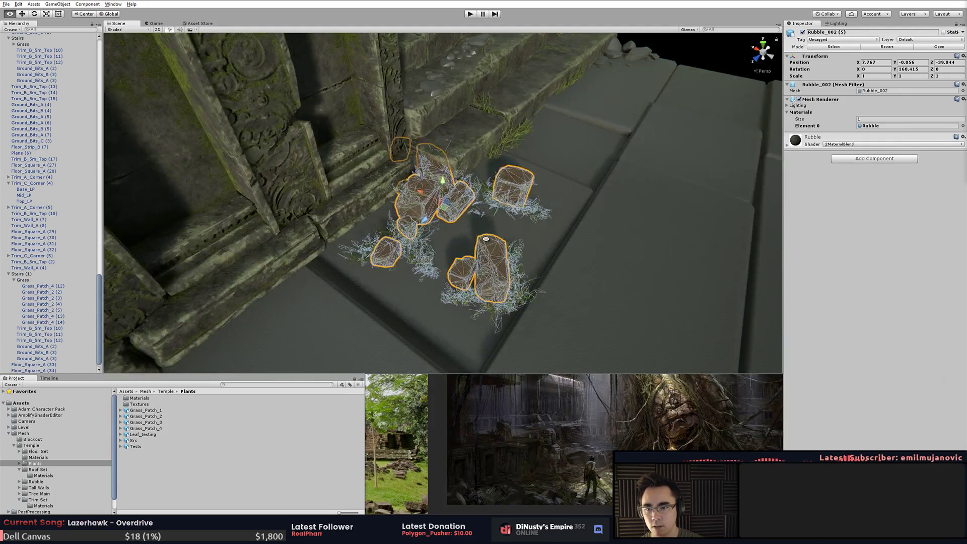
pyautogui.press('e')
pyautogui.moveTo(451, 229); pyautogui.dragTo(398, 214)
pyautogui.keyDown('alt'); pyautogui.moveTo(398, 213); pyautogui.dragTo(371, 264); pyautogui.keyUp('alt')
pyautogui.press('w')
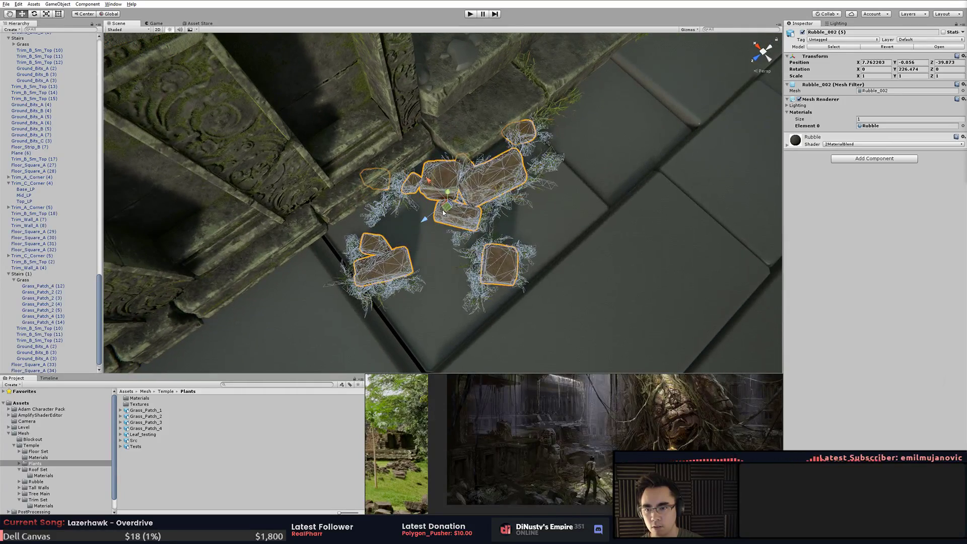
# - Fine-tune the rotation and position of the copied rubble so it sits in the corner between the wall base and lowest step
pyautogui.click(584, 142)
pyautogui.keyDown('alt'); pyautogui.moveTo(559, 137); pyautogui.dragTo(498, 192); pyautogui.keyUp('alt')
pyautogui.click(453, 246)
pyautogui.keyDown('alt'); pyautogui.moveTo(452, 246); pyautogui.dragTo(456, 310); pyautogui.keyUp('alt')
pyautogui.click(661, 221)
pyautogui.click(492, 201)
pyautogui.press('e')
pyautogui.moveTo(473, 214); pyautogui.dragTo(658, 182)
pyautogui.press('w')
pyautogui.keyDown('alt'); pyautogui.moveTo(482, 176); pyautogui.dragTo(503, 175); pyautogui.keyUp('alt')
pyautogui.press('e')
pyautogui.press('w')
pyautogui.moveTo(497, 180); pyautogui.dragTo(477, 202, button='middle')
pyautogui.keyDown('alt'); pyautogui.moveTo(477, 201); pyautogui.dragTo(642, 133); pyautogui.keyUp('alt')
# - Delete a stray grass patch from the copied rubble pile and reposition another piece beside its stones
pyautogui.moveTo(441, 216)
pyautogui.keyDown('alt'); pyautogui.mouseDown()
pyautogui.moveTo(516, 195)
pyautogui.moveTo(475, 169)
pyautogui.moveTo(560, 178)
pyautogui.moveTo(466, 206)
pyautogui.moveTo(561, 203)
pyautogui.moveTo(392, 207)
pyautogui.moveTo(464, 143)
pyautogui.moveTo(684, 126)
pyautogui.moveTo(820, 150)
pyautogui.moveTo(408, 133)
pyautogui.moveTo(295, 199)
pyautogui.moveTo(534, 247)
pyautogui.moveTo(481, 278)
pyautogui.moveTo(508, 215)
pyautogui.moveTo(453, 196)
pyautogui.moveTo(442, 223)
pyautogui.mouseUp(); pyautogui.keyUp('alt')
pyautogui.click(392, 207)
pyautogui.press('Delete')
pyautogui.click(294, 201)
pyautogui.click(509, 205)
pyautogui.click(505, 206)
pyautogui.click(570, 195)
pyautogui.click(587, 190)
pyautogui.click(461, 198)
pyautogui.moveTo(463, 196); pyautogui.dragTo(599, 188)
# - Examine the rubble pile, grass and staircase beside the wall from low and raised viewpoints
pyautogui.keyDown('alt'); pyautogui.moveTo(599, 257); pyautogui.dragTo(663, 177); pyautogui.keyUp('alt')
pyautogui.click(669, 223)
pyautogui.keyDown('alt'); pyautogui.moveTo(663, 177); pyautogui.dragTo(525, 156, button='right'); pyautogui.keyUp('alt')
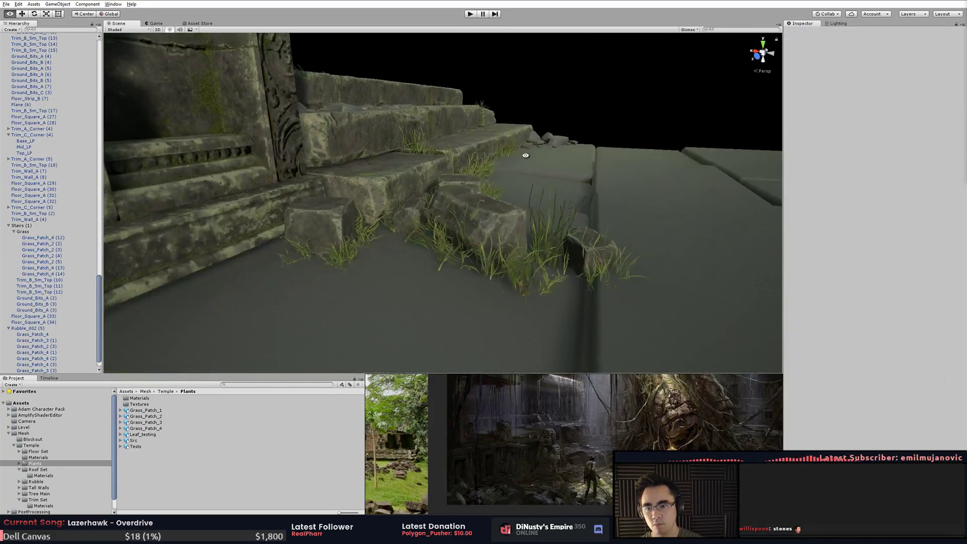
pyautogui.keyDown('alt'); pyautogui.moveTo(525, 156); pyautogui.dragTo(492, 176, button='middle'); pyautogui.keyUp('alt')
pyautogui.keyDown('alt'); pyautogui.moveTo(492, 176); pyautogui.dragTo(414, 191); pyautogui.keyUp('alt')
pyautogui.keyDown('alt'); pyautogui.moveTo(414, 191); pyautogui.dragTo(323, 188, button='right'); pyautogui.keyUp('alt')
pyautogui.keyDown('alt'); pyautogui.moveTo(322, 188); pyautogui.dragTo(595, 249); pyautogui.keyUp('alt')
pyautogui.moveTo(595, 248); pyautogui.dragTo(561, 230, button='right')
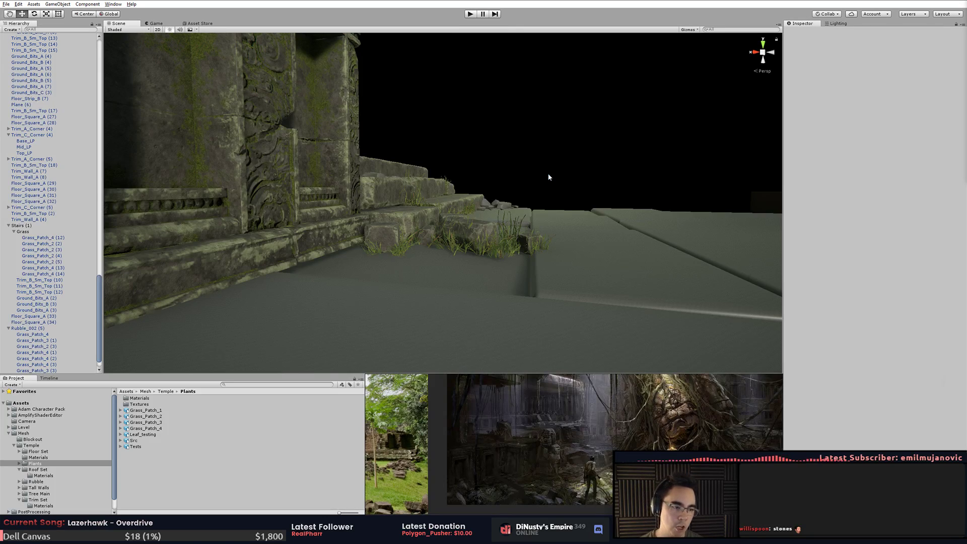
pyautogui.moveTo(556, 185); pyautogui.dragTo(484, 240, button='right')
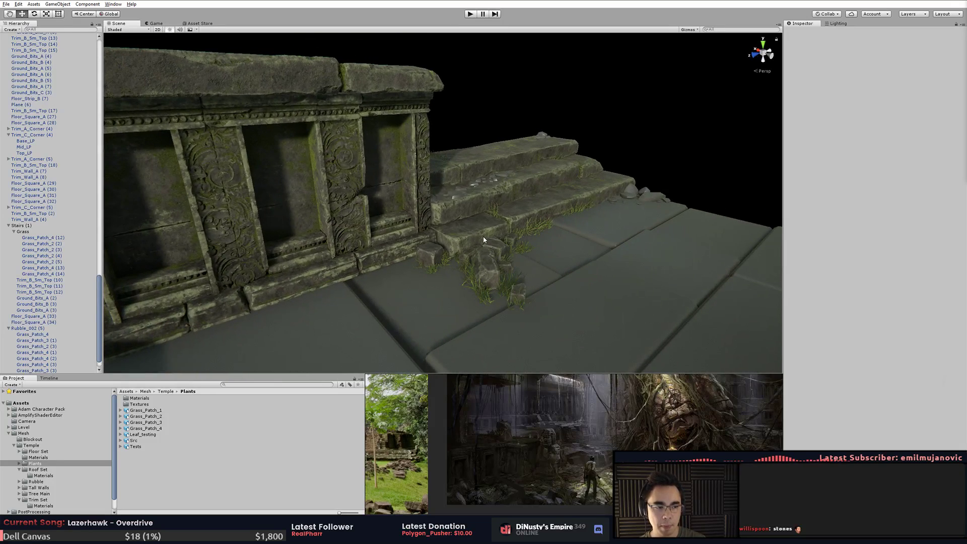
pyautogui.moveTo(559, 235); pyautogui.dragTo(552, 260, button='right')
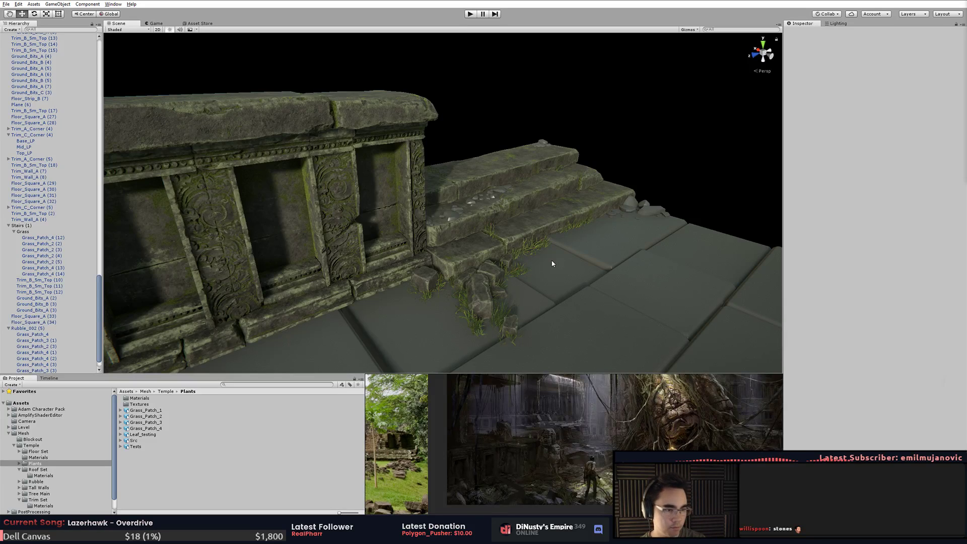
pyautogui.moveTo(612, 245); pyautogui.dragTo(604, 256, button='middle')
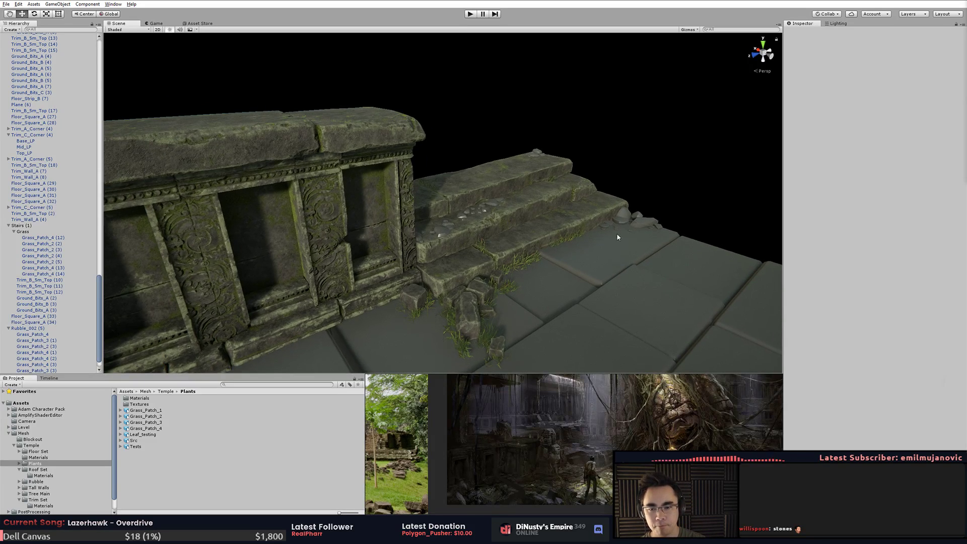
pyautogui.keyDown('alt'); pyautogui.moveTo(617, 251); pyautogui.dragTo(335, 220); pyautogui.keyUp('alt')
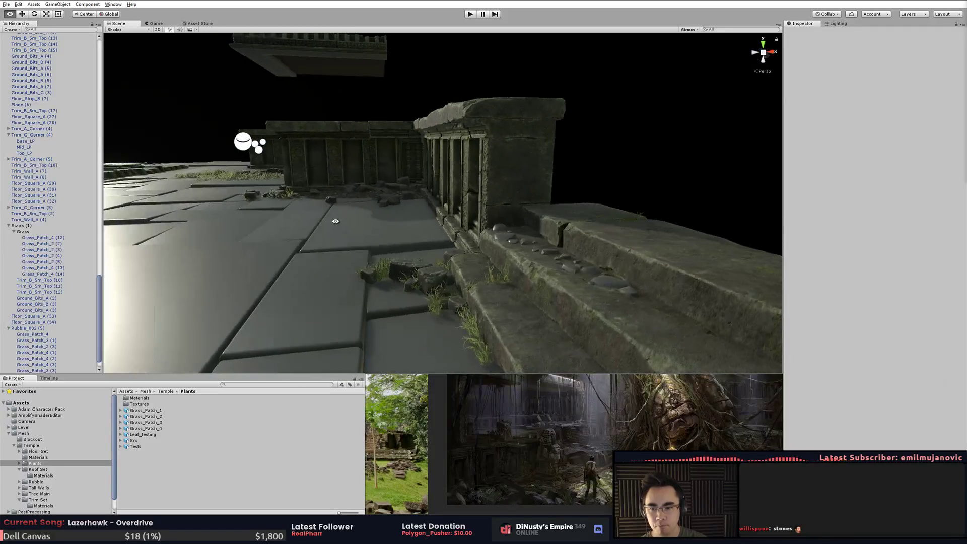
# - Review the whole temple layout, including the sunken pit, the circular basin and the tree with the stone faces
pyautogui.moveTo(335, 220); pyautogui.dragTo(706, 254, button='middle')
pyautogui.scroll(-8, 486, 239)
pyautogui.keyDown('alt'); pyautogui.moveTo(486, 240); pyautogui.dragTo(564, 302); pyautogui.keyUp('alt')
pyautogui.moveTo(564, 302); pyautogui.dragTo(580, 305, button='middle')
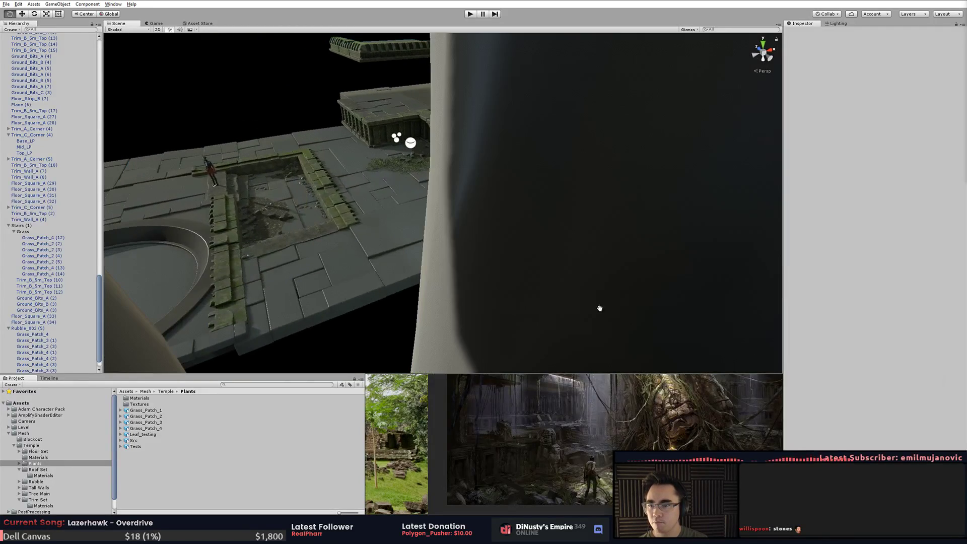
pyautogui.moveTo(373, 283); pyautogui.dragTo(397, 288, button='middle')
pyautogui.keyDown('alt'); pyautogui.moveTo(391, 291); pyautogui.dragTo(598, 278); pyautogui.keyUp('alt')
pyautogui.moveTo(598, 279); pyautogui.dragTo(356, 199, button='middle')
pyautogui.keyDown('alt'); pyautogui.moveTo(356, 199); pyautogui.dragTo(504, 242); pyautogui.keyUp('alt')
pyautogui.moveTo(504, 241); pyautogui.dragTo(290, 221, button='middle')
pyautogui.scroll(4, 442, 259)
pyautogui.keyDown('alt'); pyautogui.moveTo(564, 278); pyautogui.dragTo(428, 253); pyautogui.keyUp('alt')
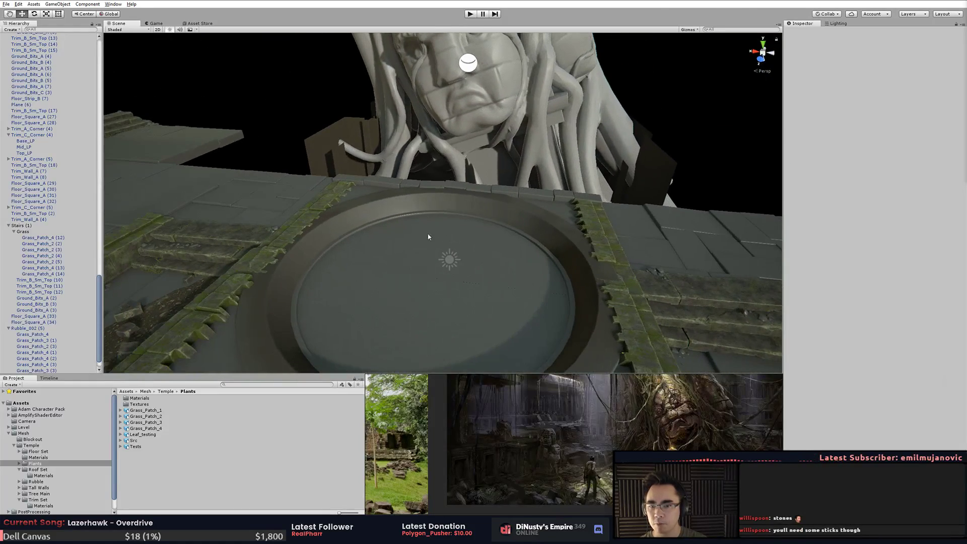
pyautogui.keyDown('alt'); pyautogui.moveTo(395, 163); pyautogui.dragTo(417, 147); pyautogui.keyUp('alt')
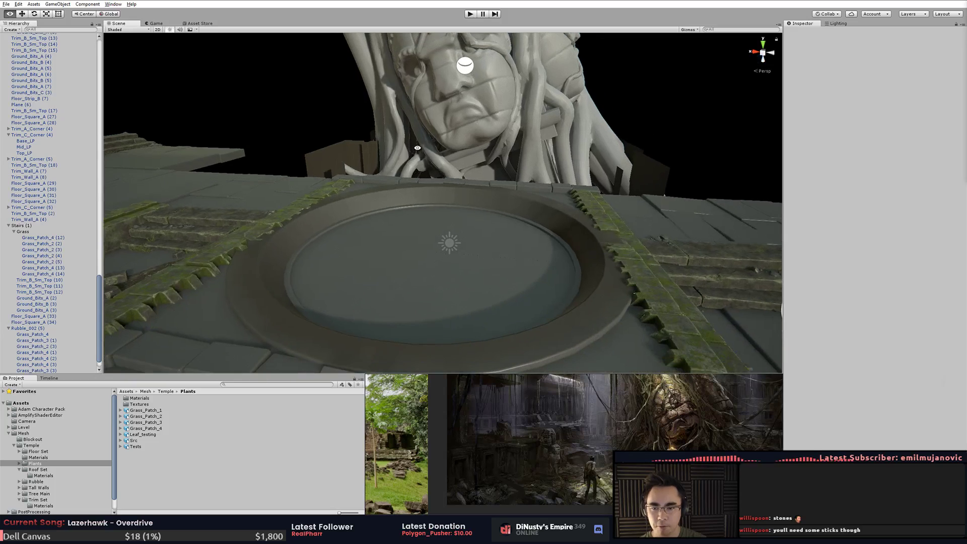
pyautogui.keyDown('alt'); pyautogui.moveTo(439, 203); pyautogui.dragTo(403, 237); pyautogui.keyUp('alt')
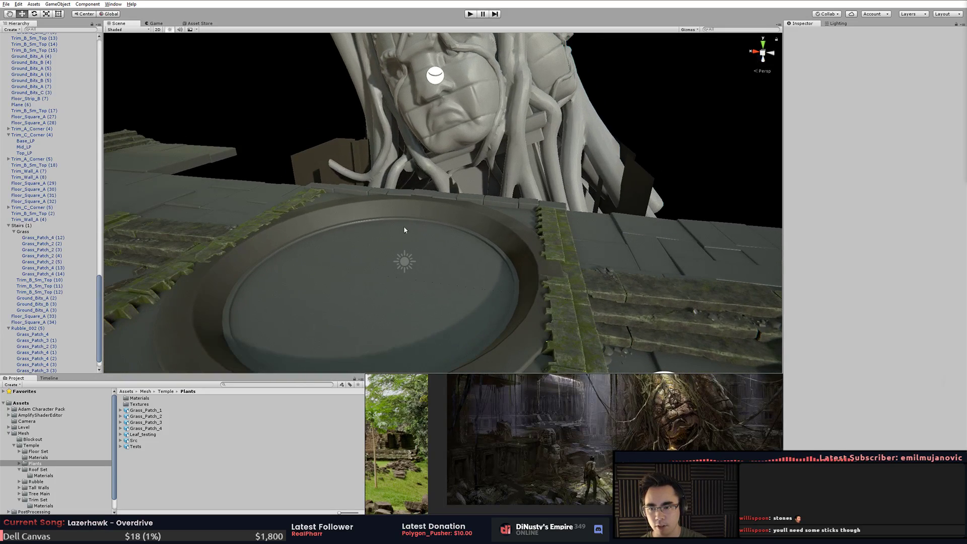
pyautogui.keyDown('alt'); pyautogui.moveTo(352, 185); pyautogui.dragTo(341, 108); pyautogui.keyUp('alt')
pyautogui.keyDown('alt'); pyautogui.moveTo(306, 195); pyautogui.dragTo(376, 117); pyautogui.keyUp('alt')
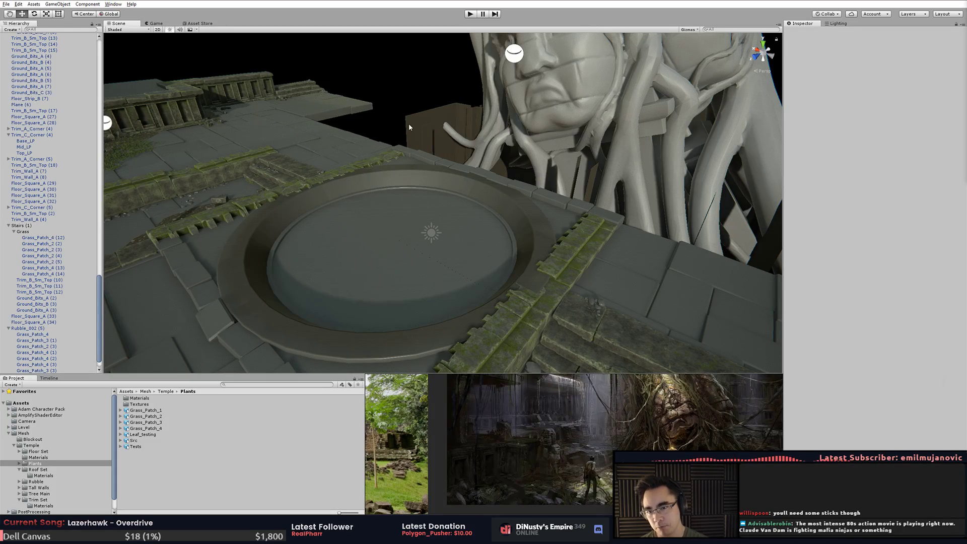
# - Switch to Modo and display the Tree Main.fbx scene fitted in the perspective view
pyautogui.hotkey('alt', 'Tab')
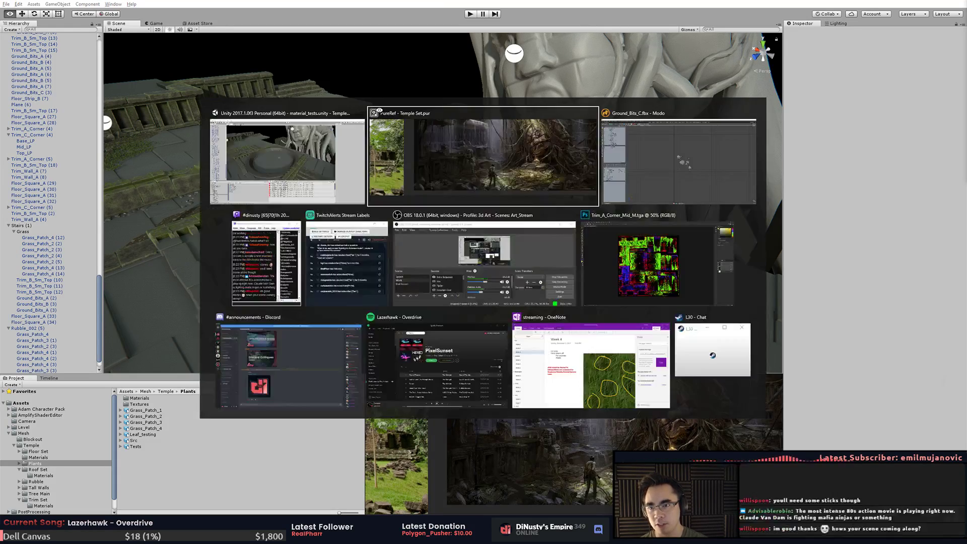
pyautogui.click(674, 153)
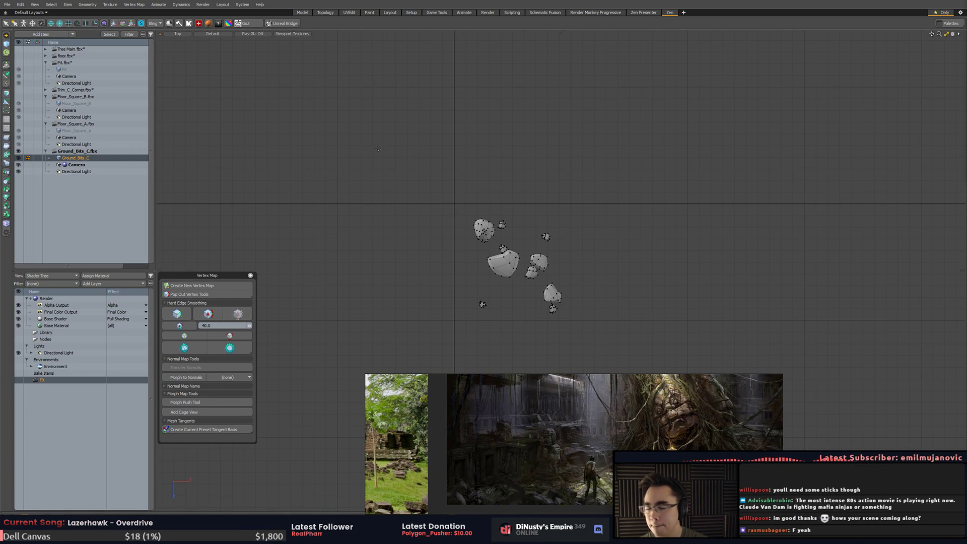
pyautogui.keyDown('ctrl'); pyautogui.keyDown('alt'); pyautogui.moveTo(384, 157); pyautogui.dragTo(368, 144); pyautogui.keyUp('alt'); pyautogui.keyUp('ctrl')
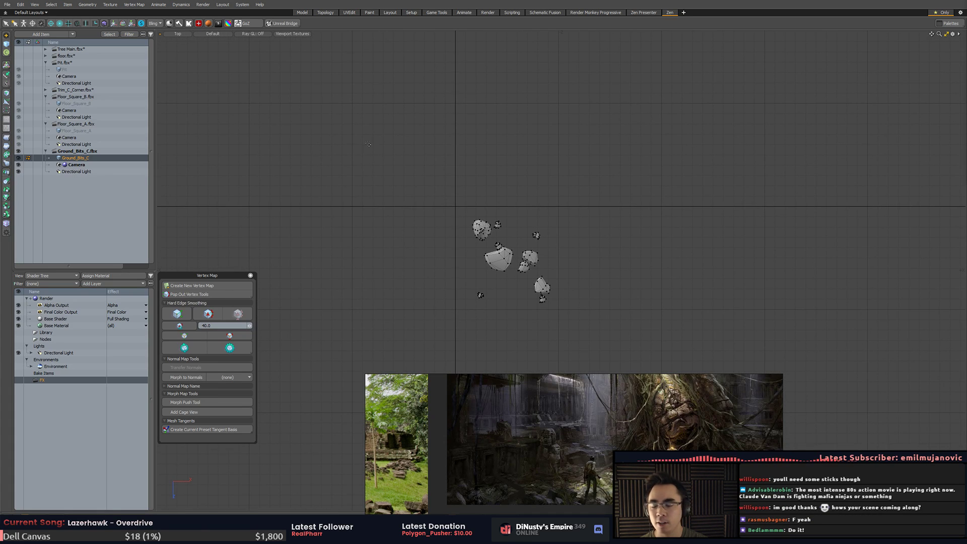
pyautogui.click(84, 63)
pyautogui.click(86, 49)
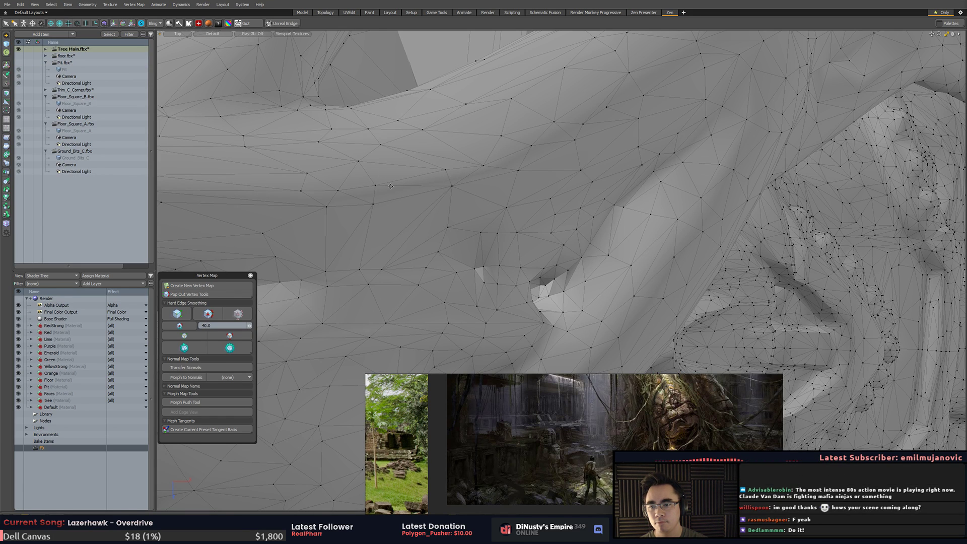
pyautogui.press('a')
pyautogui.press('KP_Decimal')
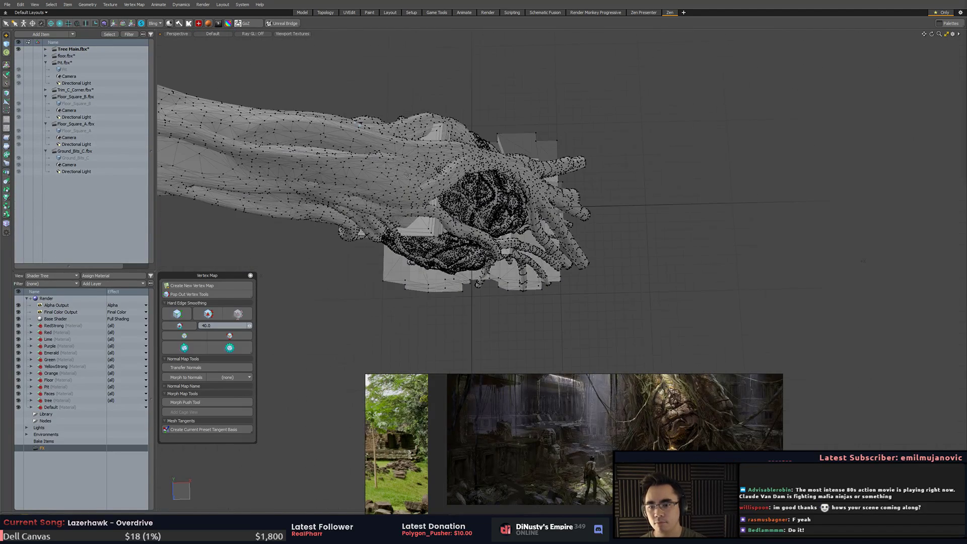
# - Turn off the vertex display in the viewport and view the tree and stone faces from the front
pyautogui.keyDown('alt'); pyautogui.moveTo(407, 174); pyautogui.dragTo(604, 215); pyautogui.keyUp('alt')
pyautogui.hotkey('ctrl', '3')
pyautogui.click(650, 215)
pyautogui.hotkey('ctrl', '3')
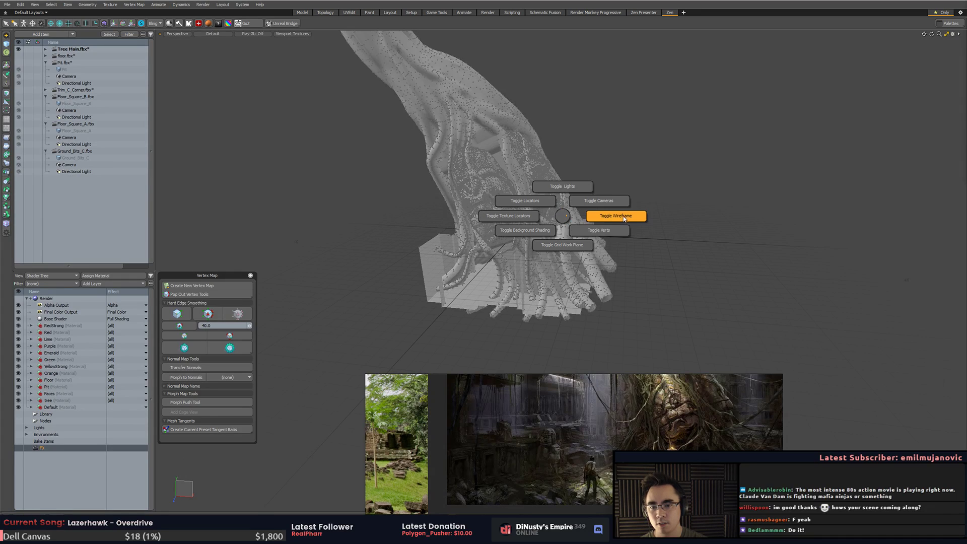
pyautogui.click(622, 216)
pyautogui.hotkey('ctrl', '3')
pyautogui.click(644, 235)
pyautogui.keyDown('alt'); pyautogui.moveTo(645, 236); pyautogui.dragTo(698, 250); pyautogui.keyUp('alt')
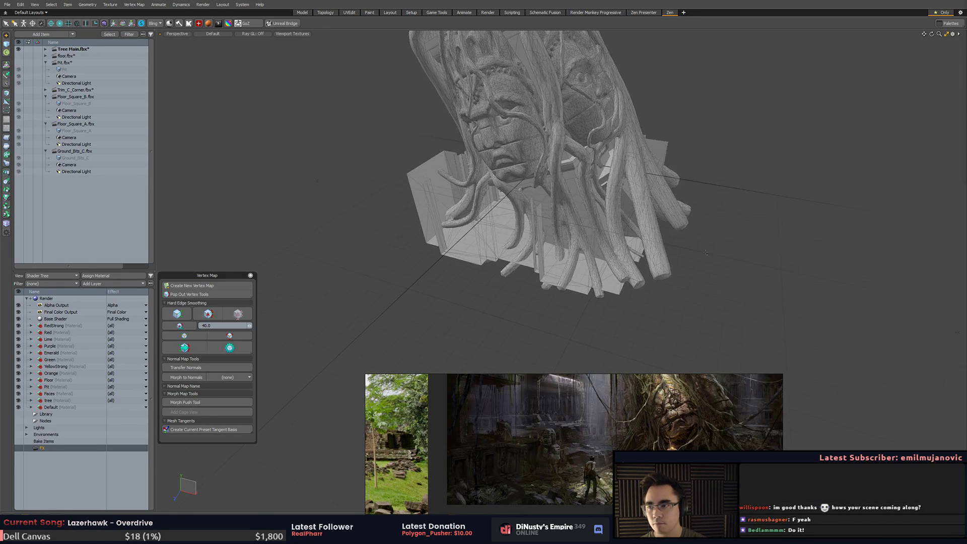
# - Inspect the Pit and Floor_Square_B scenes in the item list
pyautogui.click(84, 69)
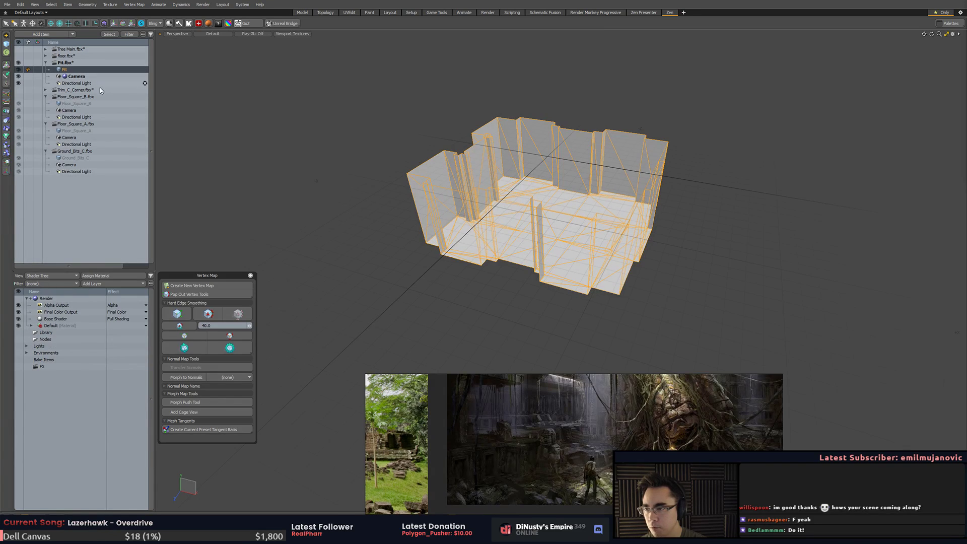
pyautogui.click(99, 90)
pyautogui.click(99, 85)
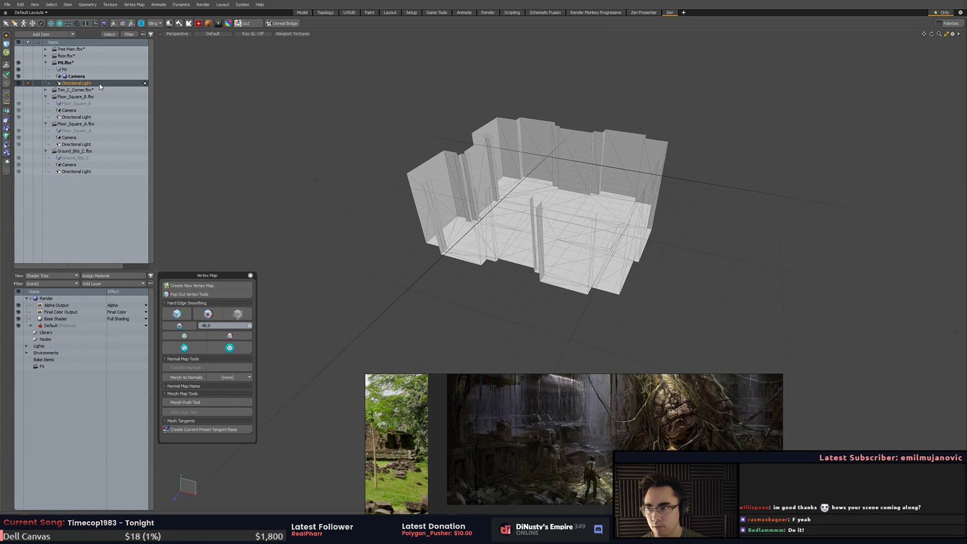
pyautogui.click(95, 118)
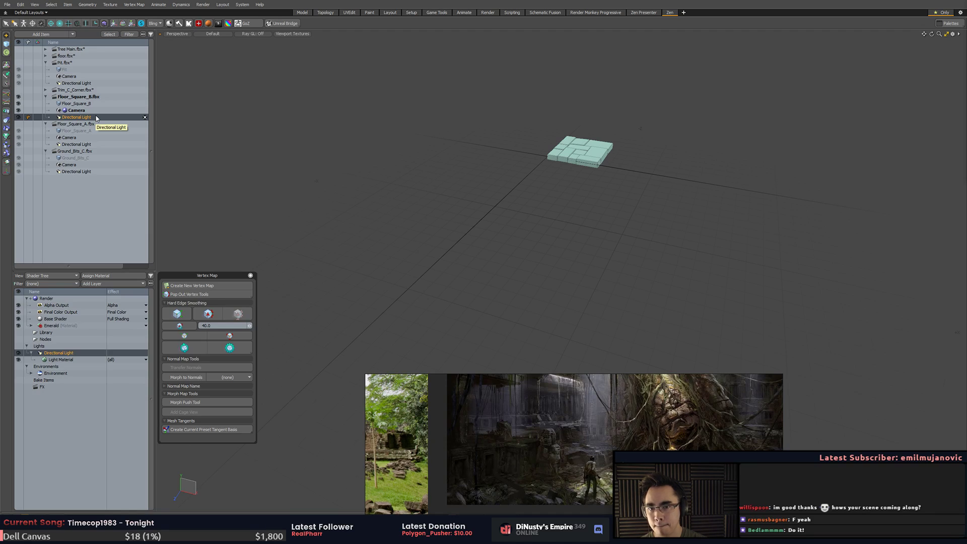
pyautogui.click(100, 112)
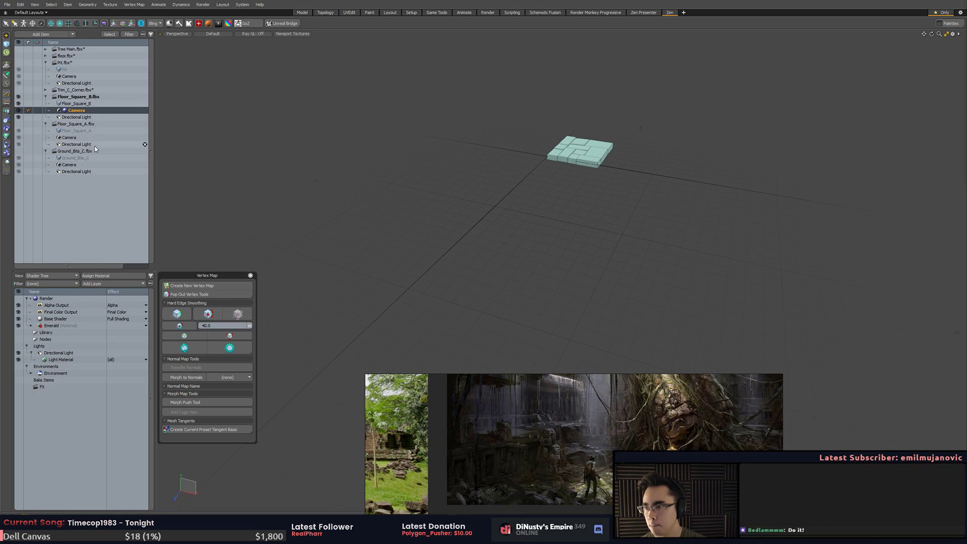
# - Close the Ground_Bits_C, Floor_Square_A, Floor_Square_B and Trim_C_Corner scenes, discarding the unsaved changes in Trim_C_Corner
pyautogui.click(96, 126)
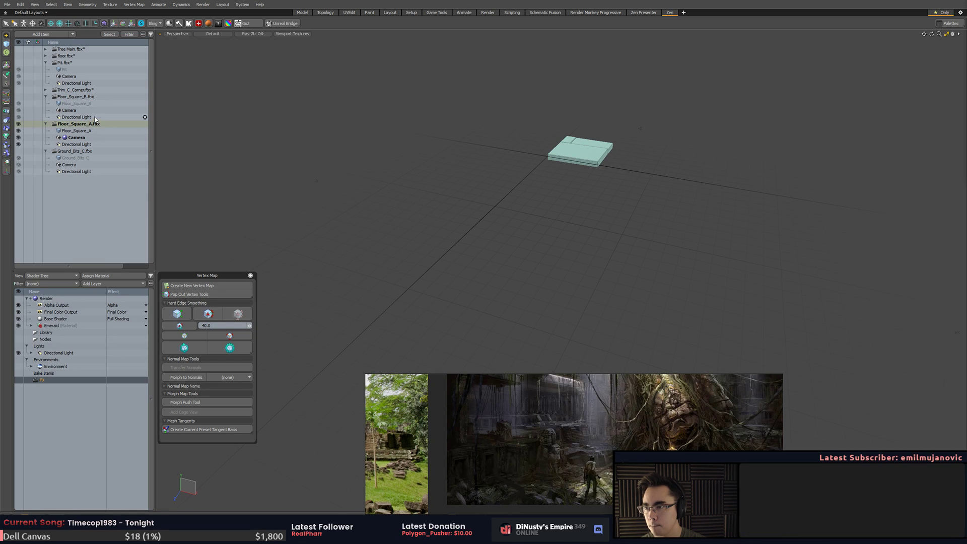
pyautogui.click(91, 150)
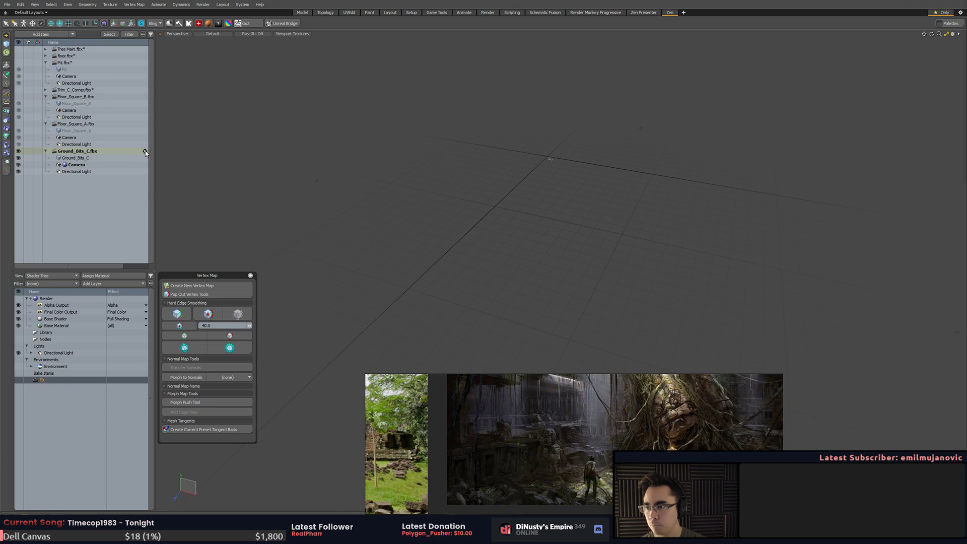
pyautogui.click(145, 151)
pyautogui.click(144, 125)
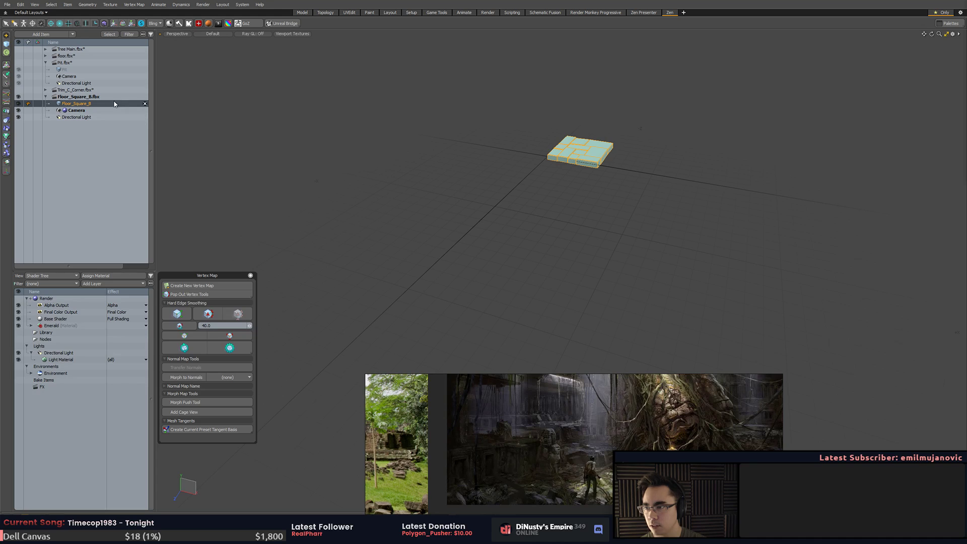
pyautogui.click(145, 97)
pyautogui.click(240, 99)
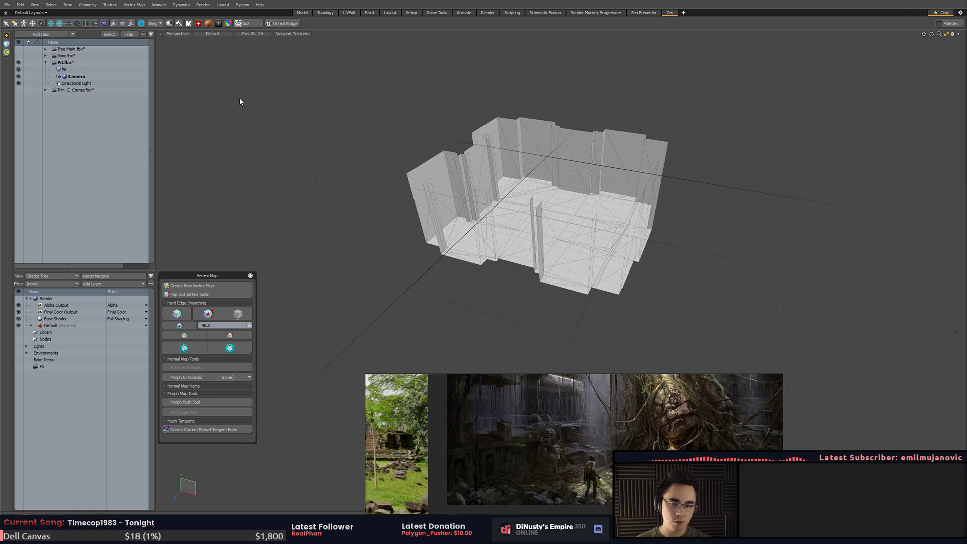
pyautogui.click(71, 93)
pyautogui.click(143, 92)
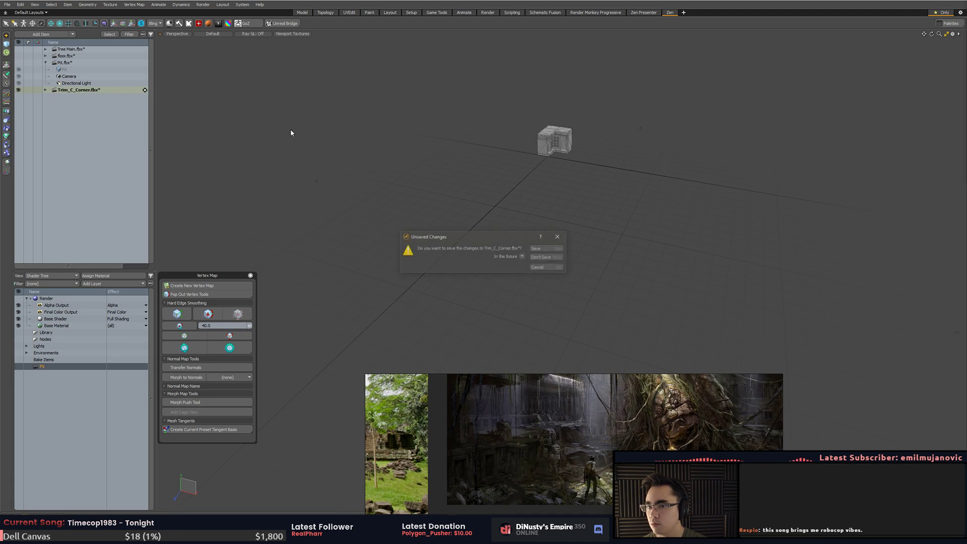
pyautogui.click(533, 257)
# - Switch to Unity and locate the source file of the Floor_Circle_A mesh used by the circular basin
pyautogui.hotkey('alt', 'Tab')
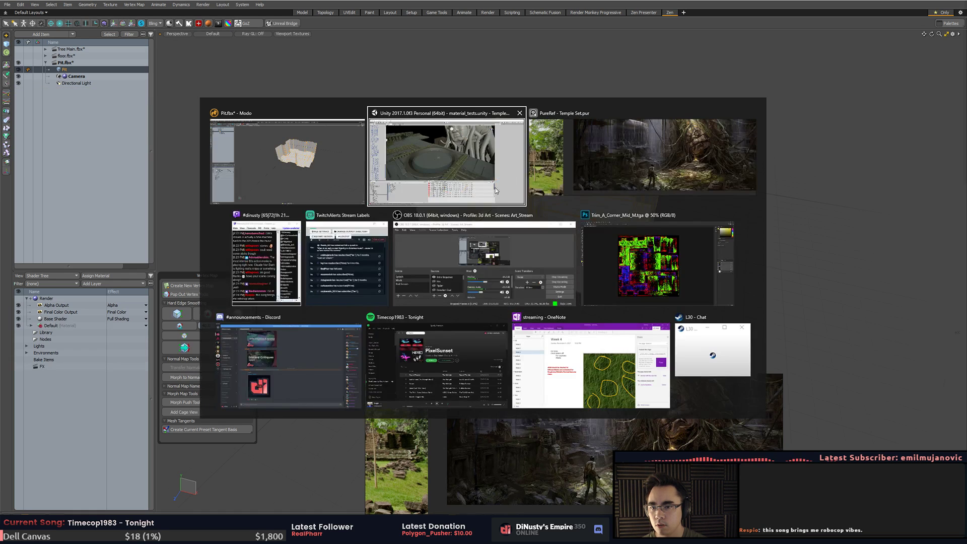
pyautogui.click(364, 247)
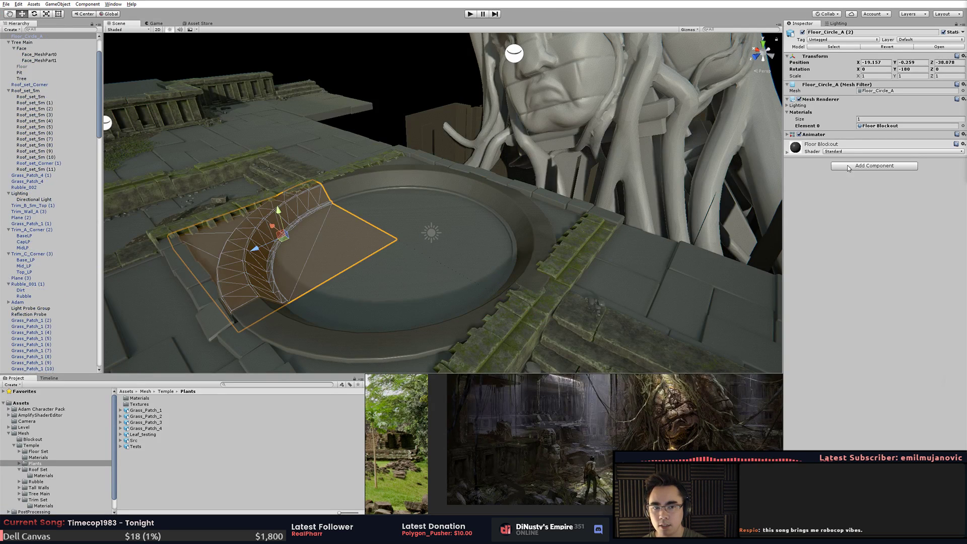
pyautogui.click(896, 92)
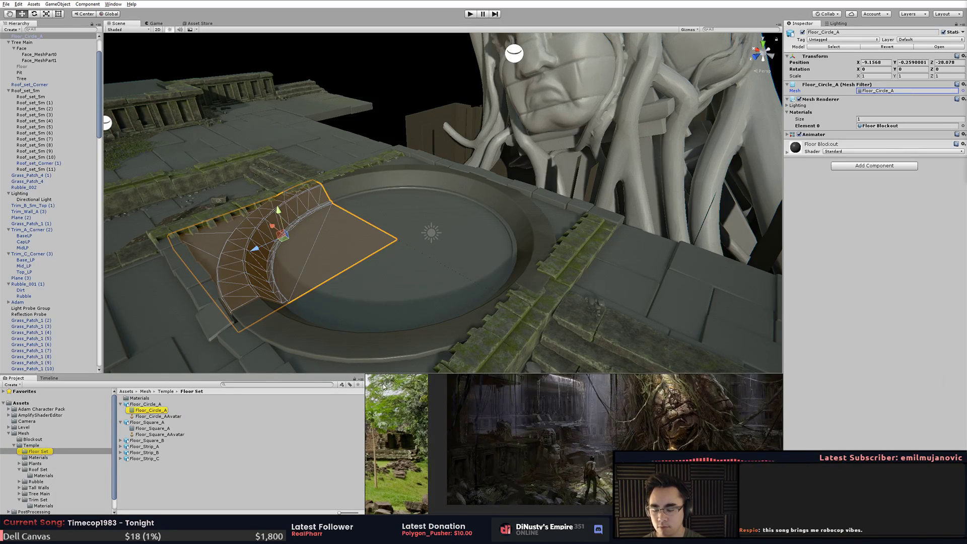
pyautogui.rightClick(145, 412)
pyautogui.click(192, 281)
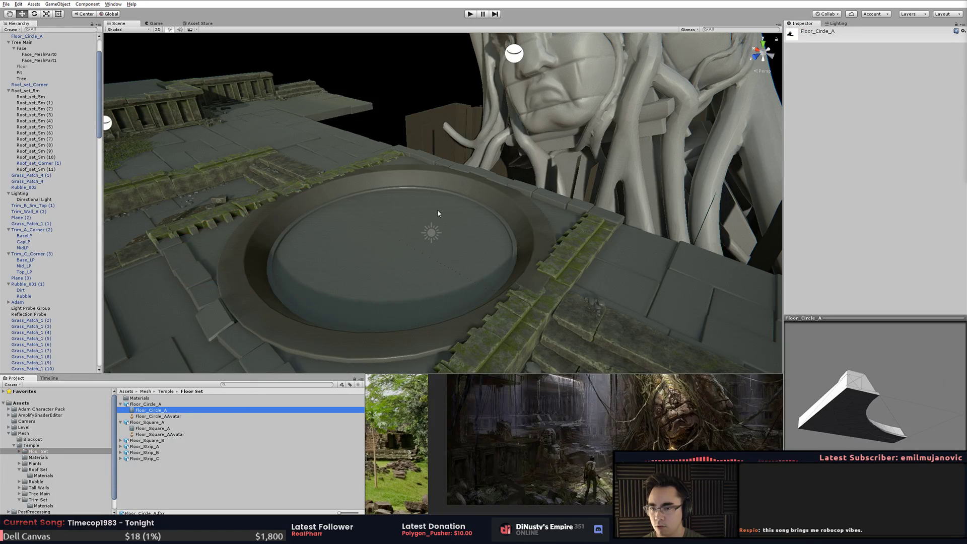
# - Switch back to Modo and import Floor_Circle_A.fbx with the default FBX load options
pyautogui.hotkey('alt', 'Tab')
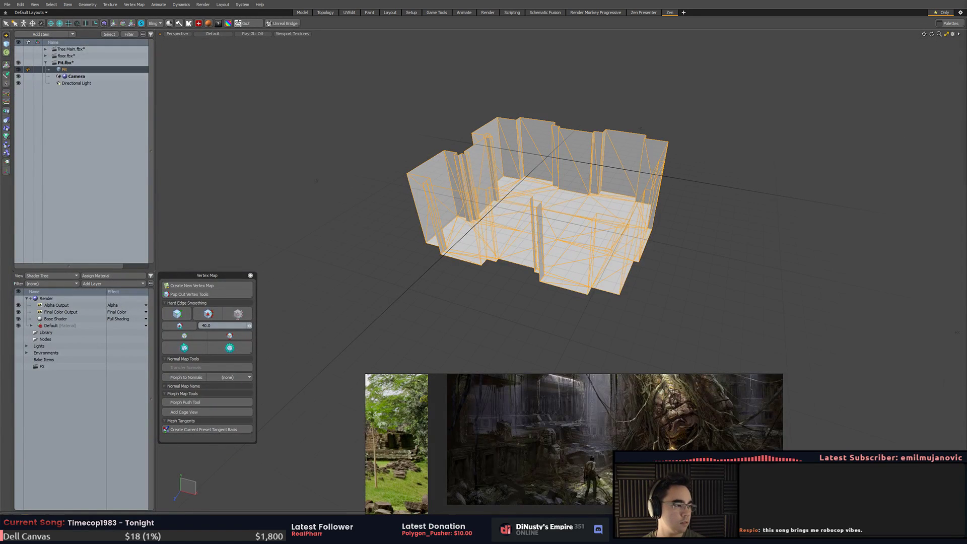
pyautogui.moveTo(759, 119); pyautogui.dragTo(745, 129)
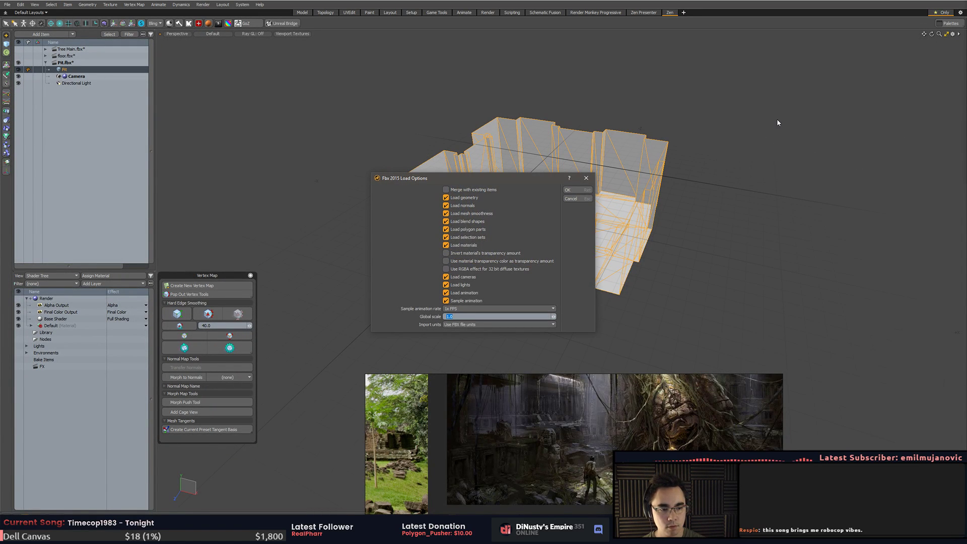
pyautogui.click(568, 190)
# - Select all connected parts of the quarter-circle floor mesh
pyautogui.scroll(5, 571, 195)
pyautogui.scroll(-3, 571, 196)
pyautogui.keyDown('alt'); pyautogui.moveTo(571, 195); pyautogui.dragTo(484, 168); pyautogui.keyUp('alt')
pyautogui.click(504, 209)
pyautogui.click(484, 167)
pyautogui.doubleClick(467, 210)
pyautogui.keyDown('shift'); pyautogui.click(529, 222); pyautogui.keyUp('shift')
pyautogui.keyDown('alt'); pyautogui.moveTo(528, 225); pyautogui.dragTo(520, 249); pyautogui.keyUp('alt')
pyautogui.keyDown('shift'); pyautogui.doubleClick(395, 234); pyautogui.keyUp('shift')
# - Mirror the quarter-circle floor piece across its open edge to form a half circle
pyautogui.keyDown('alt'); pyautogui.moveTo(567, 136); pyautogui.dragTo(592, 201); pyautogui.keyUp('alt')
pyautogui.press('w')
pyautogui.press('e')
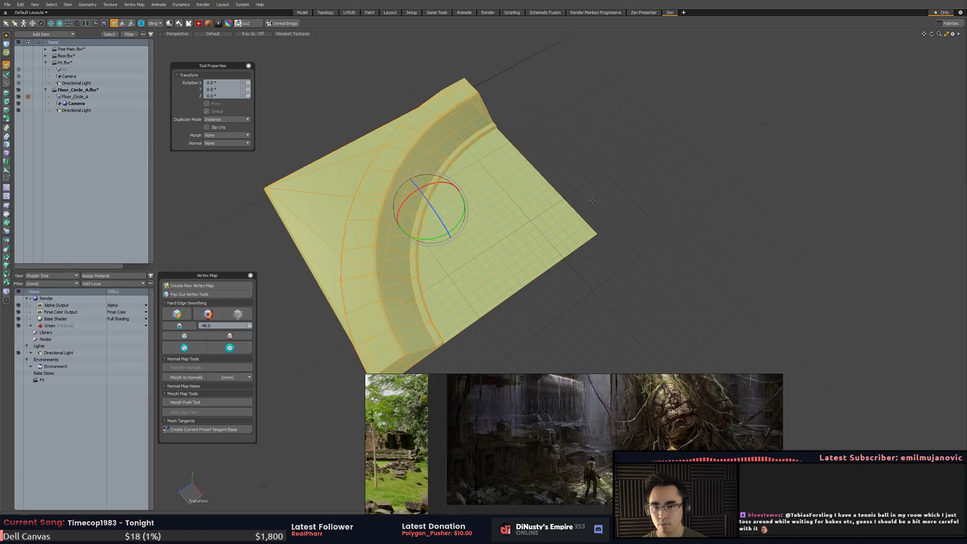
pyautogui.press('x')
pyautogui.click(602, 245)
pyautogui.moveTo(602, 245); pyautogui.dragTo(488, 245)
pyautogui.press('space')
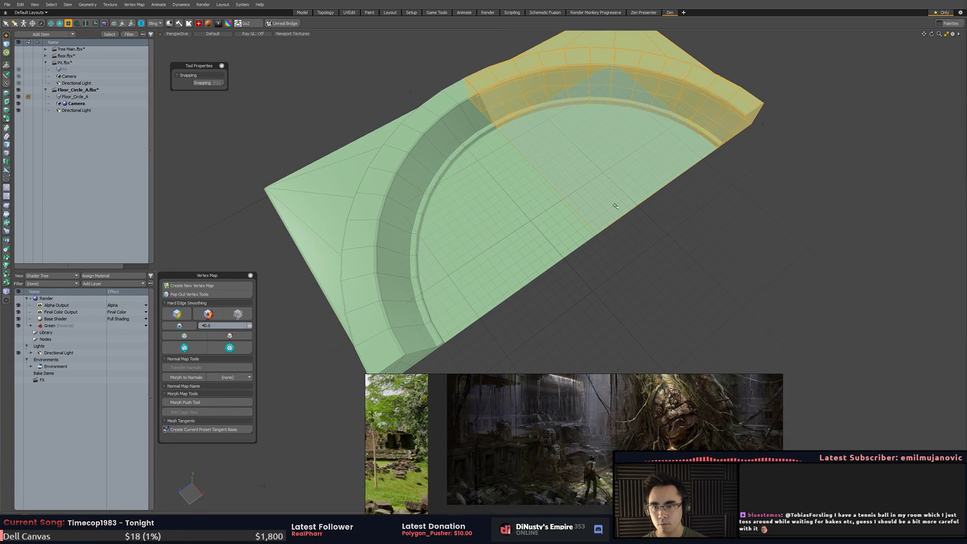
pyautogui.press('Escape')
# - Try to mirror the half circle across the X axis along its straight edge to complete the basin
pyautogui.scroll(-5, 627, 247)
pyautogui.keyDown('alt'); pyautogui.moveTo(627, 247); pyautogui.dragTo(611, 274); pyautogui.keyUp('alt')
pyautogui.moveTo(637, 120)
pyautogui.mouseDown(button='right')
pyautogui.moveTo(740, 306)
pyautogui.moveTo(746, 282)
pyautogui.mouseUp(button='right')
pyautogui.keyDown('alt'); pyautogui.moveTo(604, 222); pyautogui.dragTo(674, 207); pyautogui.keyUp('alt')
pyautogui.hotkey('shift', 'v')
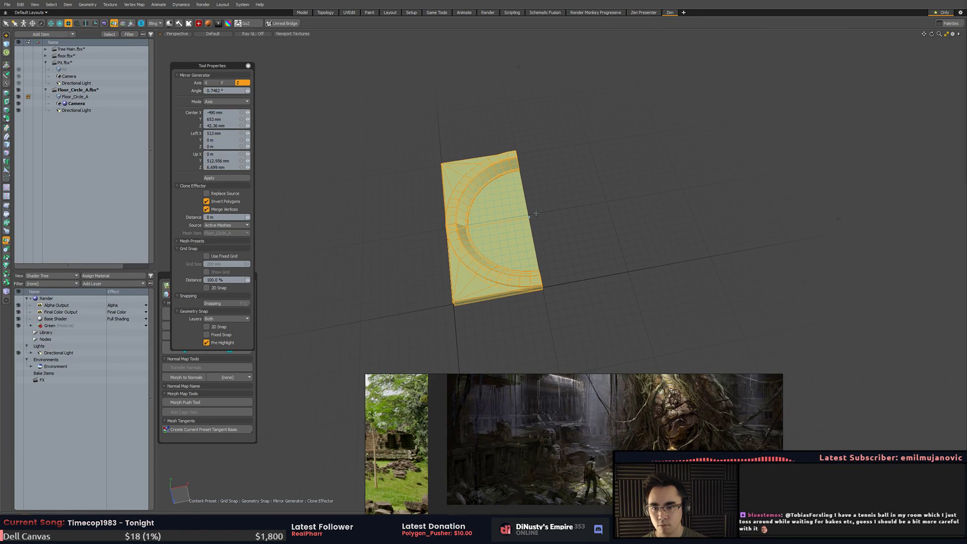
pyautogui.click(536, 214)
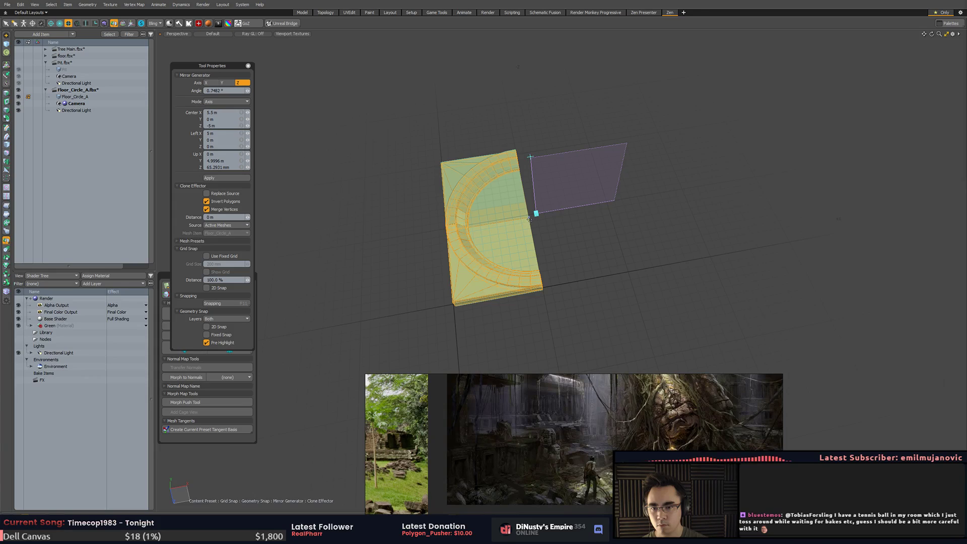
pyautogui.click(207, 83)
pyautogui.moveTo(537, 216); pyautogui.dragTo(527, 214)
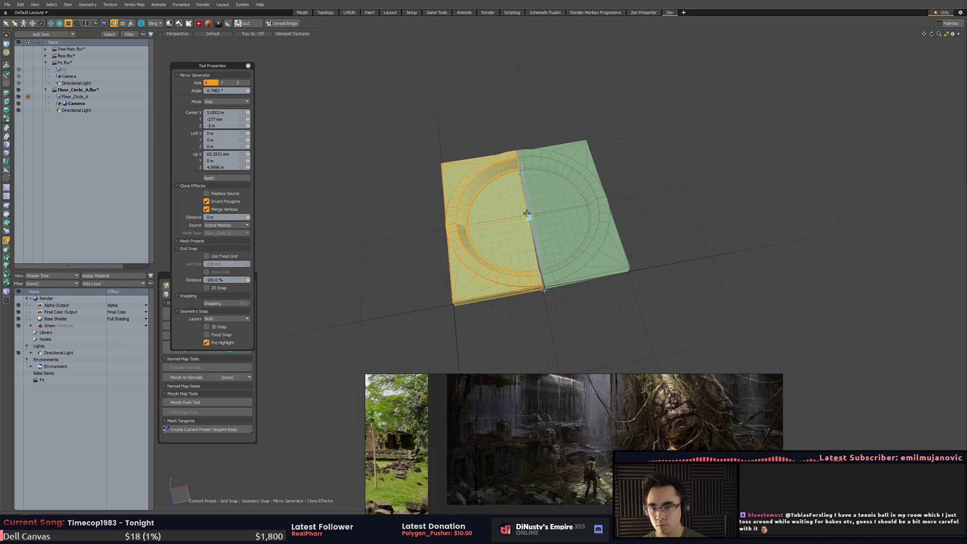
pyautogui.press('space')
pyautogui.click(644, 208)
pyautogui.keyDown('alt'); pyautogui.moveTo(578, 242); pyautogui.dragTo(587, 267); pyautogui.keyUp('alt')
pyautogui.hotkey('ctrl', 'z')
pyautogui.hotkey('ctrl', 'z')
# - Mirror the half circle across the X axis with the centre at X 5 m, adjusting the mirror angle, to form the full basin
pyautogui.press('x')
pyautogui.hotkey('shift', 'v')
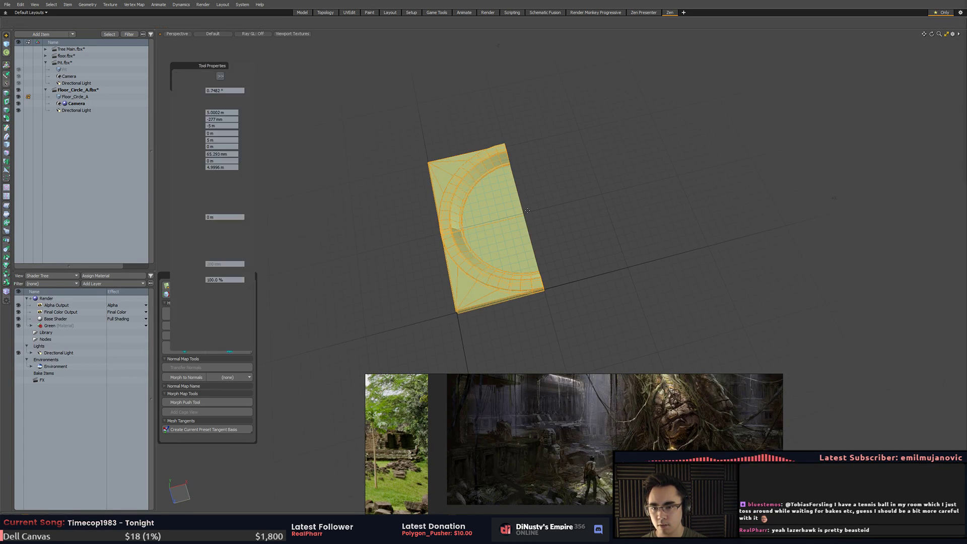
pyautogui.click(523, 214)
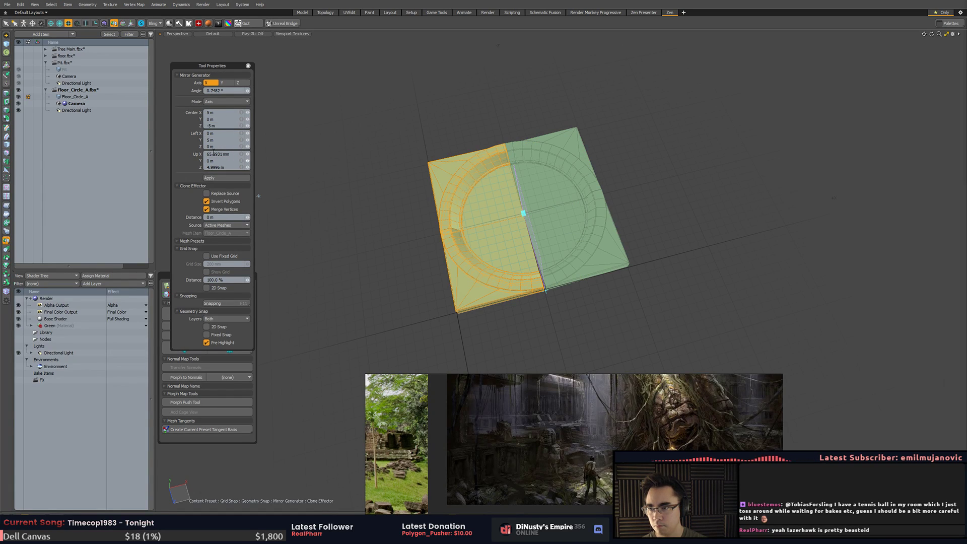
pyautogui.moveTo(236, 91); pyautogui.dragTo(265, 80)
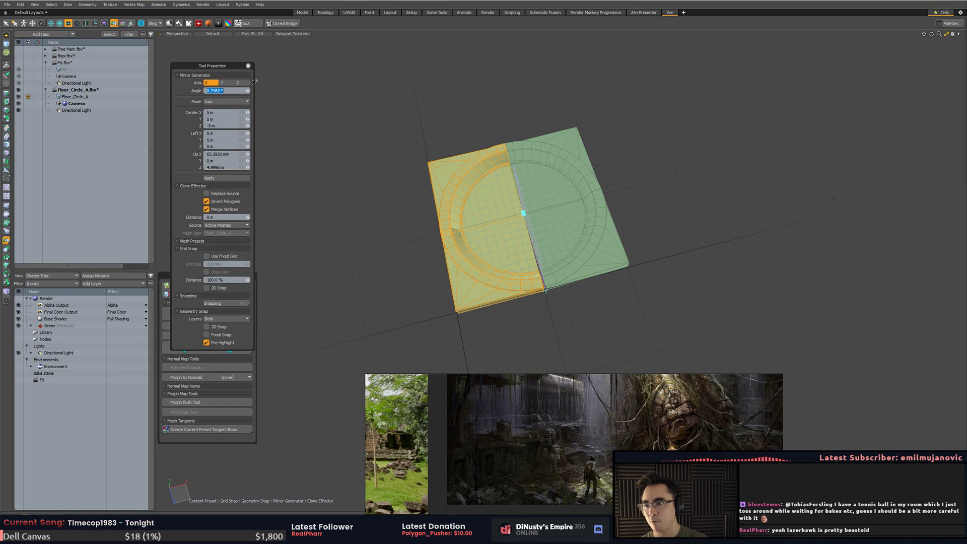
pyautogui.press('Return')
pyautogui.keyDown('alt'); pyautogui.moveTo(468, 130); pyautogui.dragTo(420, 116); pyautogui.keyUp('alt')
pyautogui.click(231, 210)
pyautogui.press('space')
pyautogui.scroll(4, 505, 194)
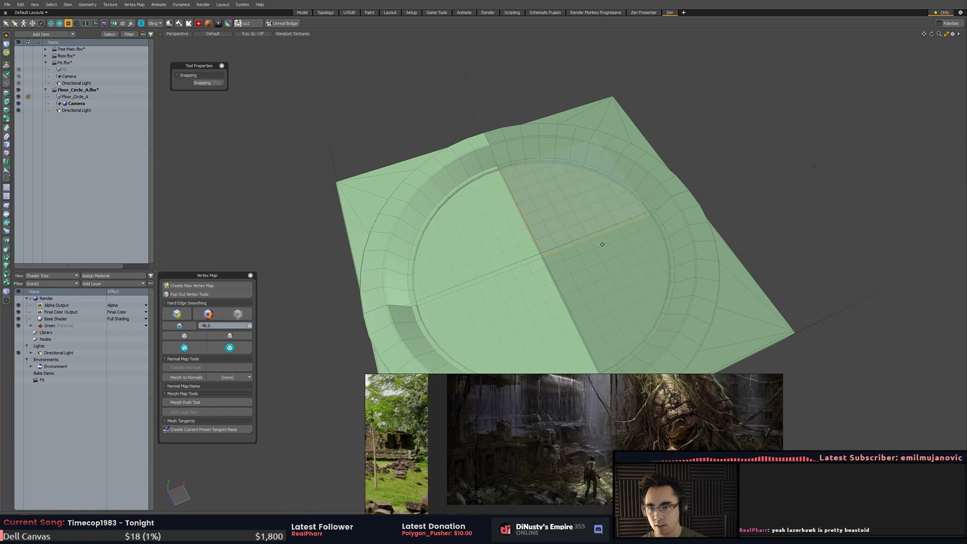
# - Select the mirrored half of the basin and snap it against the original half along the seam
pyautogui.keyDown('alt'); pyautogui.moveTo(590, 237); pyautogui.dragTo(566, 197); pyautogui.keyUp('alt')
pyautogui.moveTo(511, 67); pyautogui.dragTo(773, 205)
pyautogui.press(']')
pyautogui.press('w')
pyautogui.press('space')
pyautogui.press('w')
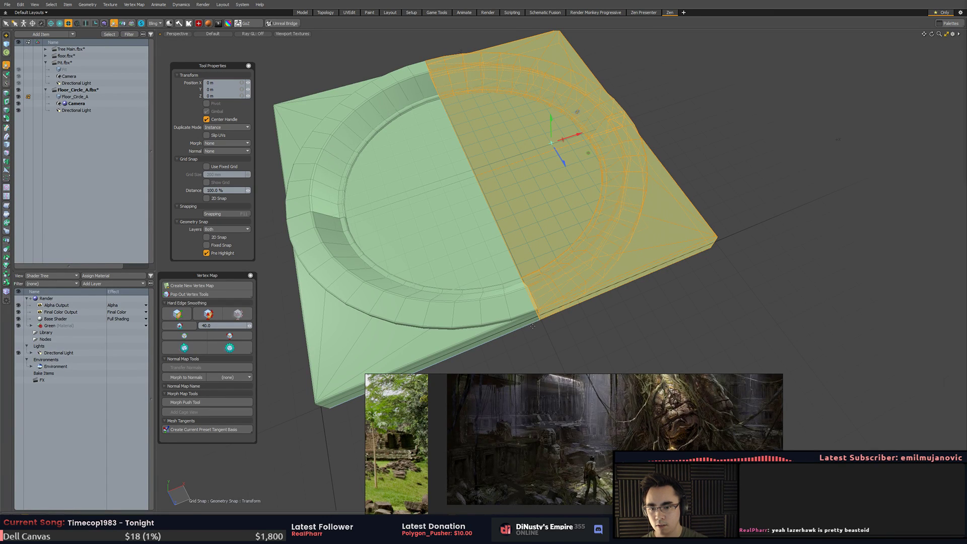
pyautogui.scroll(5, 489, 258)
pyautogui.click(480, 234)
pyautogui.moveTo(485, 232); pyautogui.dragTo(560, 299)
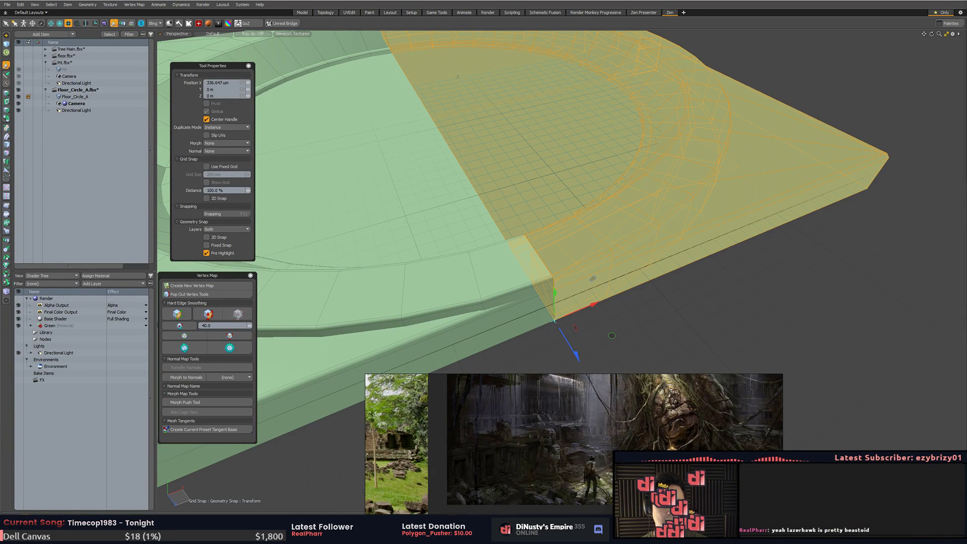
pyautogui.keyDown('alt'); pyautogui.moveTo(654, 204); pyautogui.dragTo(769, 190); pyautogui.keyUp('alt')
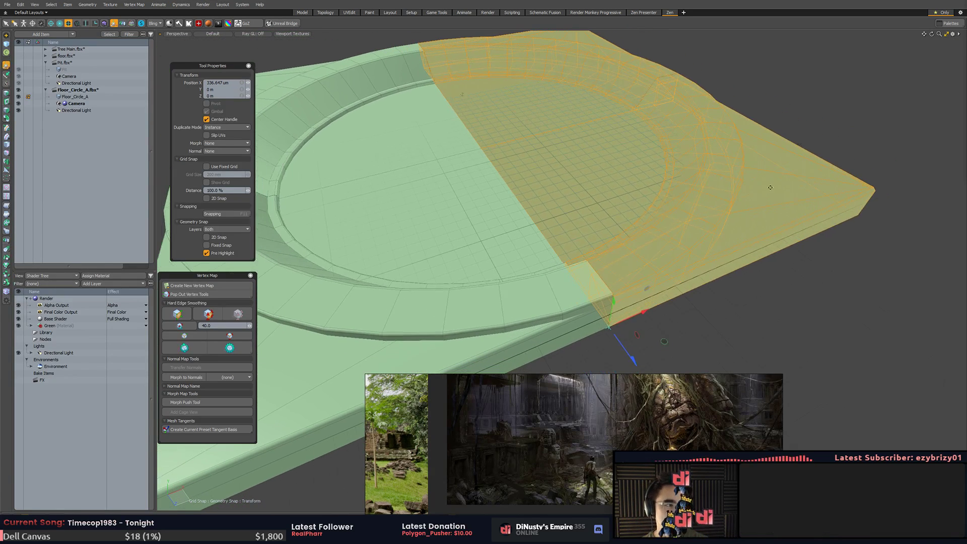
pyautogui.press('q')
pyautogui.click(814, 93)
# - Update the hard-edge smoothing on the full basin mesh to even out its shading
pyautogui.keyDown('alt'); pyautogui.moveTo(814, 93); pyautogui.dragTo(823, 156); pyautogui.keyUp('alt')
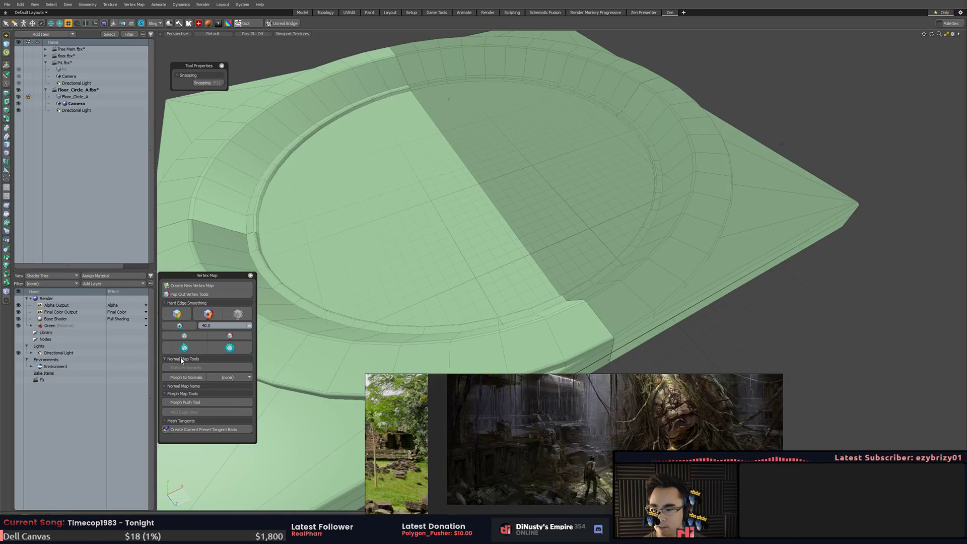
pyautogui.click(185, 348)
pyautogui.click(580, 212)
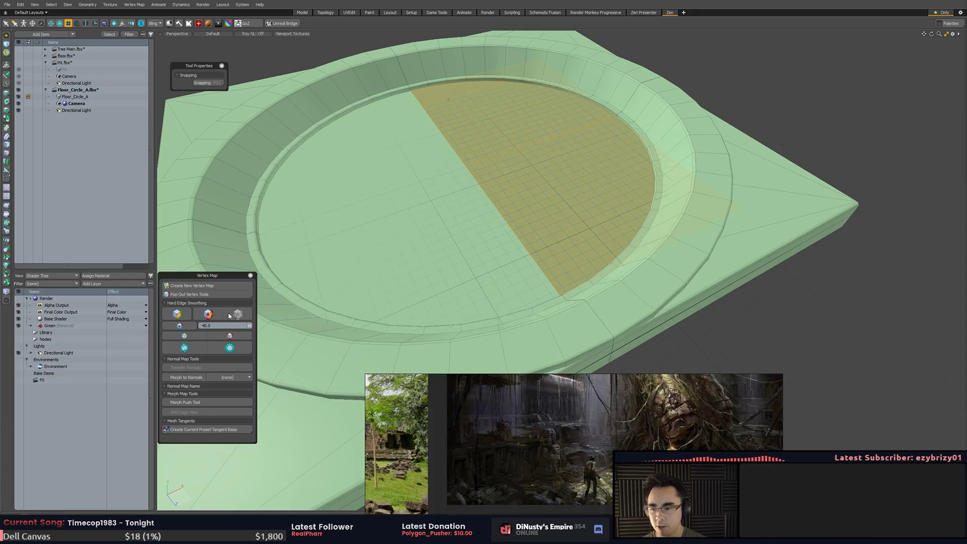
pyautogui.click(736, 311)
pyautogui.moveTo(578, 229)
pyautogui.mouseDown()
pyautogui.moveTo(494, 160)
pyautogui.moveTo(563, 119)
pyautogui.moveTo(513, 202)
pyautogui.moveTo(346, 337)
pyautogui.mouseUp()
pyautogui.click(208, 318)
pyautogui.click(795, 216)
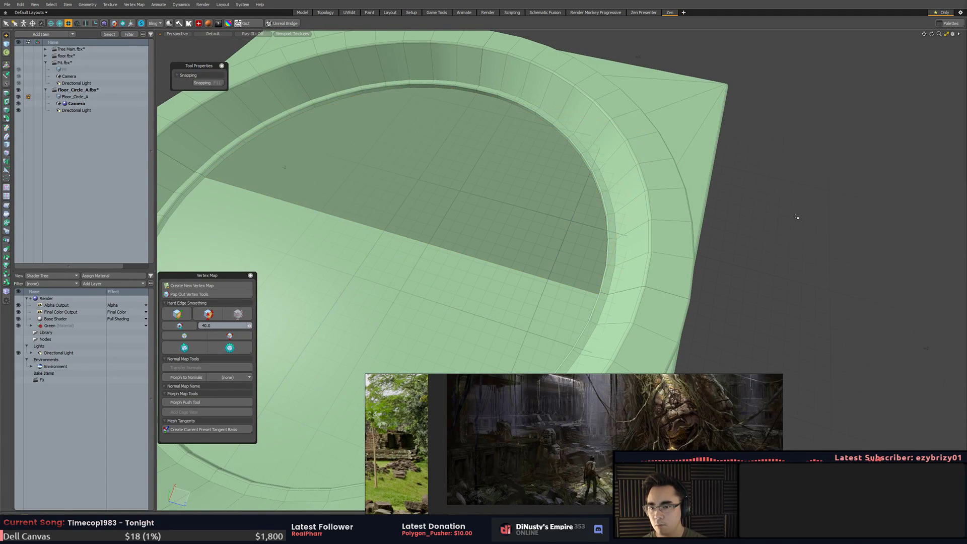
# - Delete the two inner floor faces in the darker half of the basin
pyautogui.keyDown('alt'); pyautogui.moveTo(794, 216); pyautogui.dragTo(690, 202); pyautogui.keyUp('alt')
pyautogui.click(486, 227)
pyautogui.press('Delete')
pyautogui.click(443, 190)
pyautogui.press('Delete')
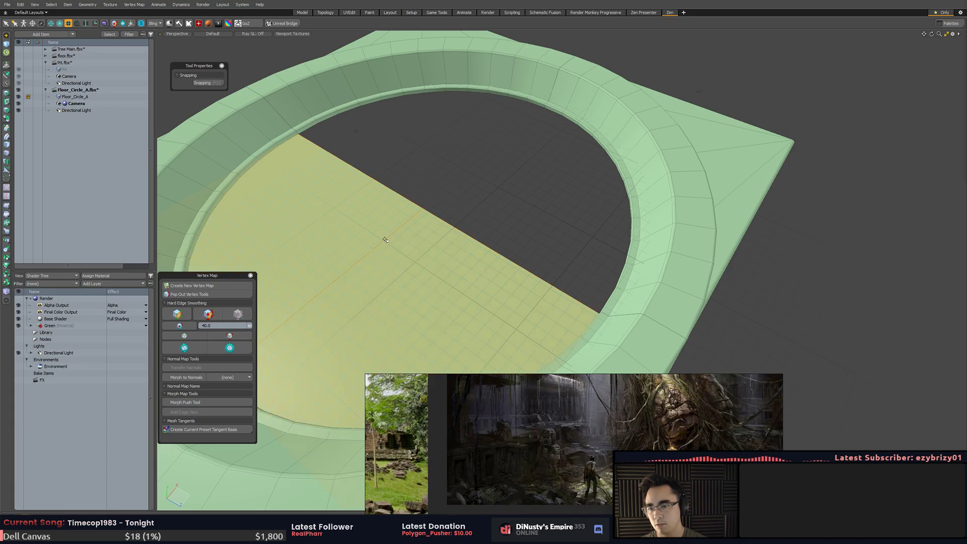
# - Fill the open half of the basin with the remaining floor faces and shift the selected half with snapping
pyautogui.keyDown('alt'); pyautogui.moveTo(485, 204); pyautogui.dragTo(590, 197); pyautogui.keyUp('alt')
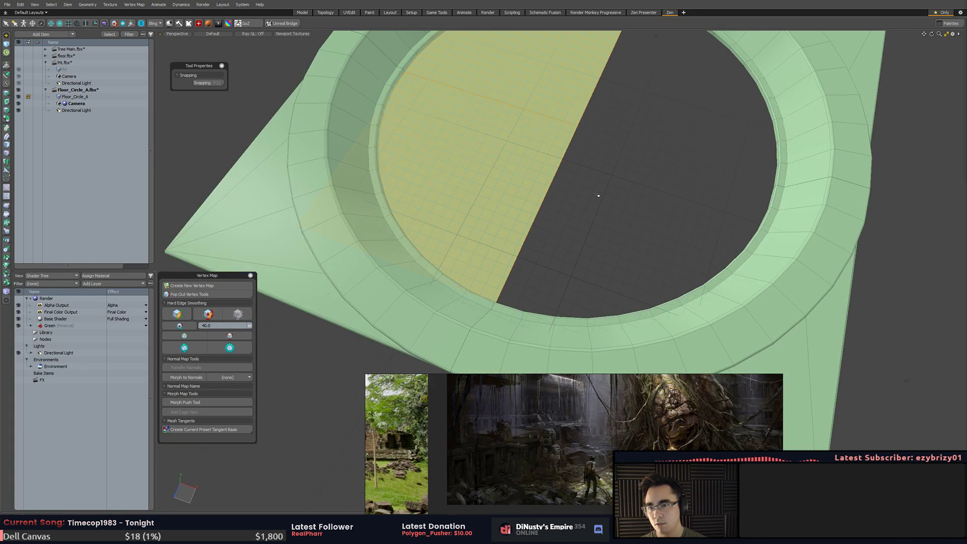
pyautogui.press('w')
pyautogui.moveTo(509, 105); pyautogui.dragTo(713, 169)
pyautogui.press('x')
pyautogui.moveTo(605, 135); pyautogui.dragTo(598, 161)
pyautogui.scroll(-4, 613, 141)
pyautogui.scroll(4, 598, 163)
pyautogui.keyDown('alt'); pyautogui.moveTo(624, 291); pyautogui.dragTo(619, 277); pyautogui.keyUp('alt')
pyautogui.press('F11')
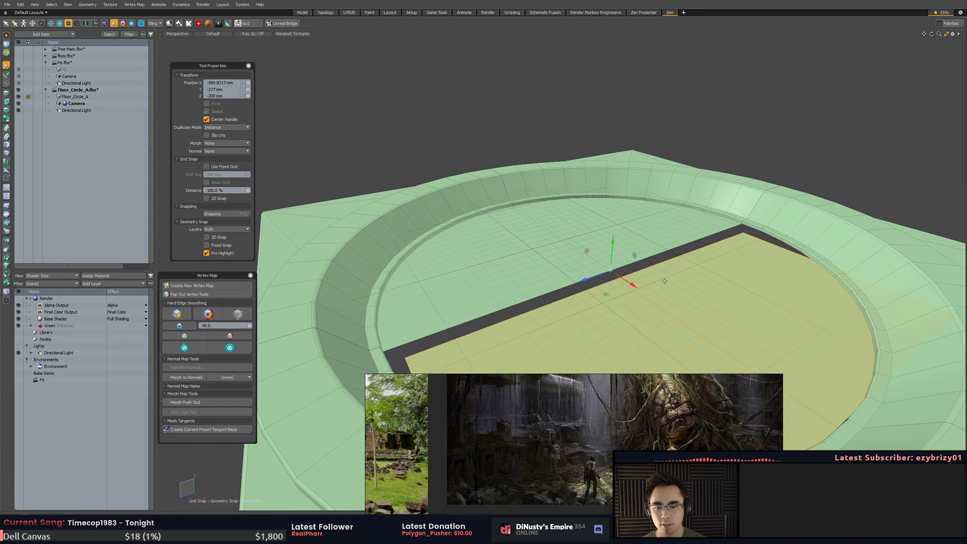
# - Close the gap between the two floor halves so that they meet along the basin's centre line
pyautogui.rightClick(665, 263)
pyautogui.click(593, 69)
pyautogui.keyDown('alt'); pyautogui.moveTo(593, 69); pyautogui.dragTo(600, 77); pyautogui.keyUp('alt')
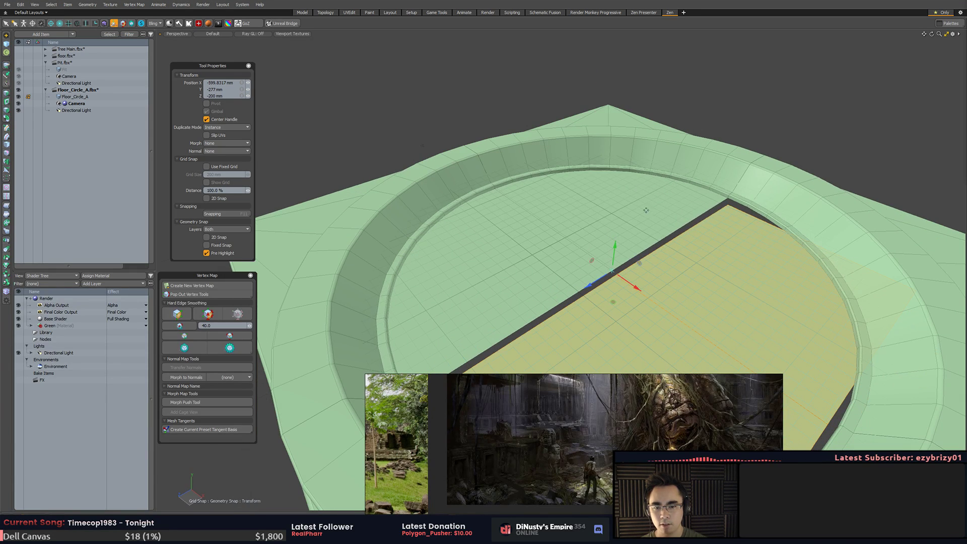
pyautogui.hotkey('ctrl', '3')
pyautogui.click(647, 242)
pyautogui.keyDown('alt'); pyautogui.moveTo(646, 255); pyautogui.dragTo(643, 240); pyautogui.keyUp('alt')
pyautogui.press('space')
pyautogui.click(619, 278)
pyautogui.press('w')
pyautogui.press('q')
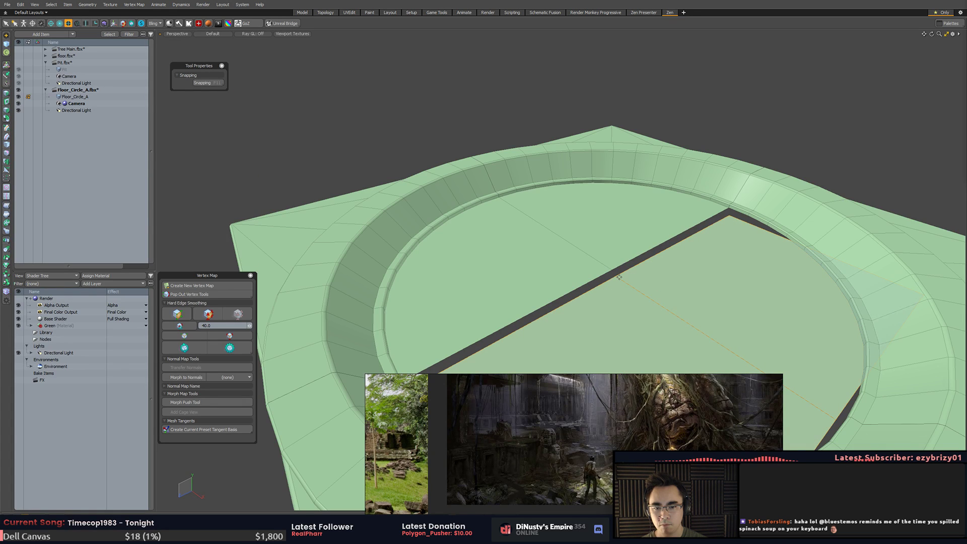
pyautogui.press('w')
pyautogui.press('q')
pyautogui.keyDown('alt'); pyautogui.moveTo(618, 276); pyautogui.dragTo(568, 218); pyautogui.keyUp('alt')
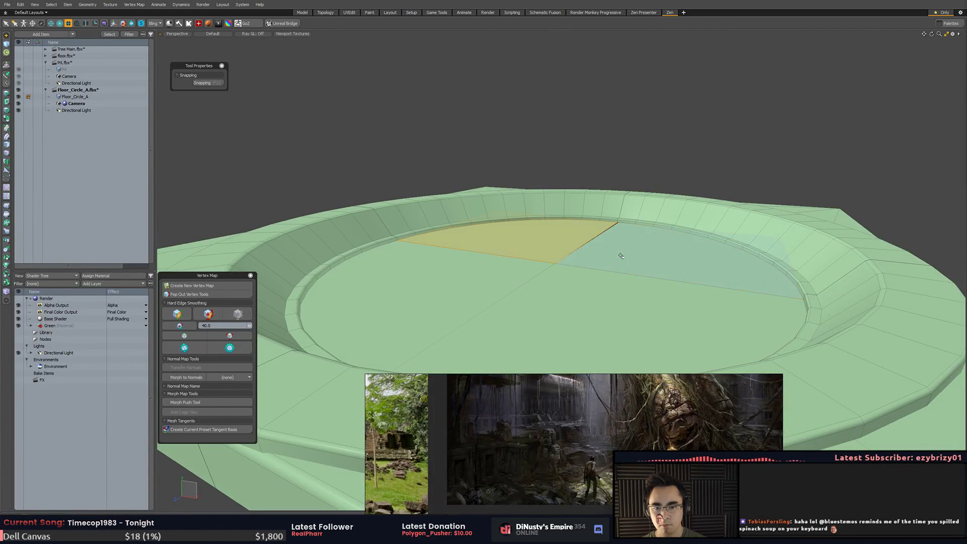
# - Examine the completed circular basin mesh from several angles and from directly above
pyautogui.keyDown('alt'); pyautogui.moveTo(632, 255); pyautogui.dragTo(604, 282); pyautogui.keyUp('alt')
pyautogui.scroll(-5, 642, 270)
pyautogui.scroll(-3, 604, 282)
pyautogui.hotkey('ctrl', '3')
pyautogui.click(536, 318)
pyautogui.keyDown('alt'); pyautogui.moveTo(536, 317); pyautogui.dragTo(524, 294); pyautogui.keyUp('alt')
pyautogui.scroll(-3, 507, 279)
pyautogui.moveTo(546, 156); pyautogui.dragTo(646, 153, button='right')
pyautogui.click(646, 152)
pyautogui.scroll(3, 512, 357)
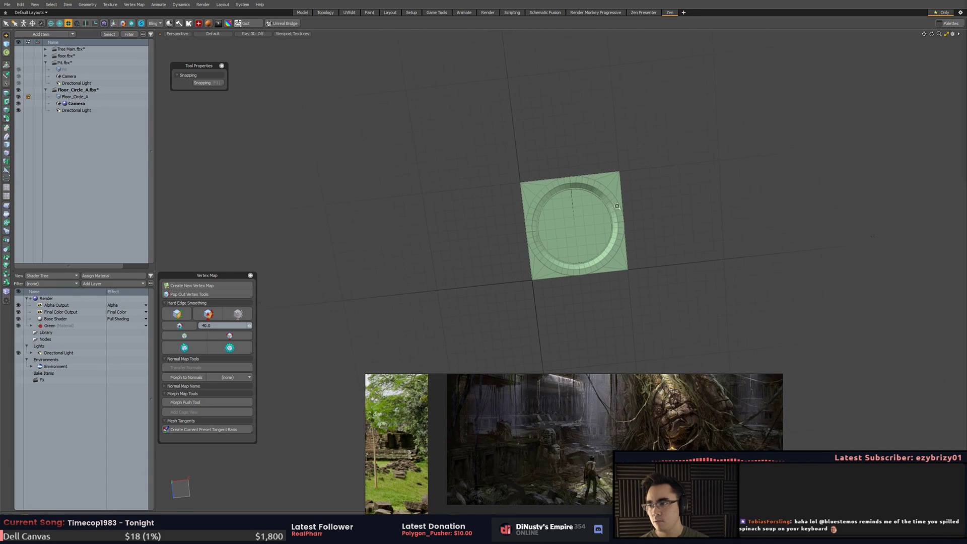
pyautogui.keyDown('alt'); pyautogui.moveTo(313, 146); pyautogui.dragTo(391, 131); pyautogui.keyUp('alt')
pyautogui.keyDown('alt'); pyautogui.moveTo(518, 154); pyautogui.dragTo(506, 248); pyautogui.keyUp('alt')
pyautogui.scroll(1, 543, 192)
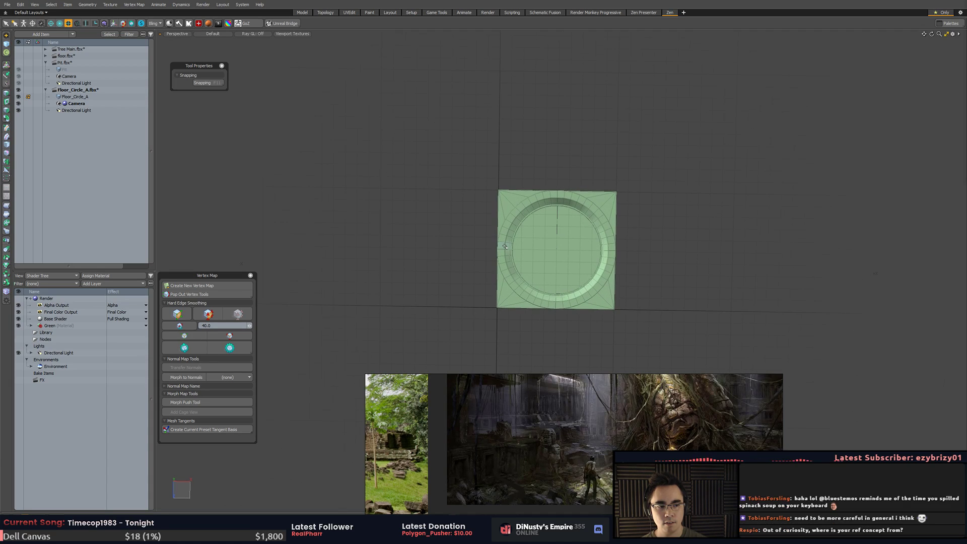
pyautogui.keyDown('alt'); pyautogui.keyDown('shift'); pyautogui.moveTo(508, 236); pyautogui.dragTo(531, 224); pyautogui.keyUp('shift'); pyautogui.keyUp('alt')
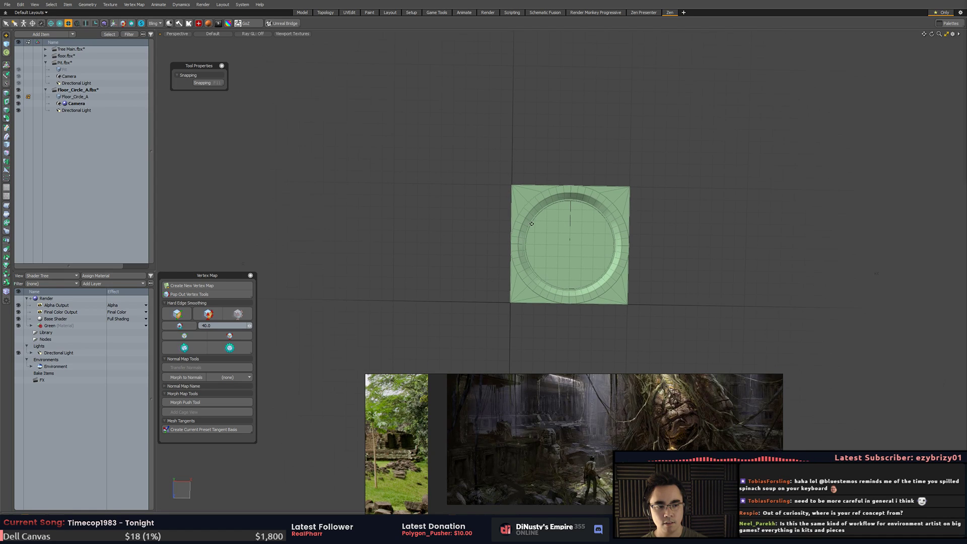
# - Move the entire basin mesh so its centre snaps onto the world origin, offsetting X by -5.0002 m and Y by -50 mm
pyautogui.keyDown('alt'); pyautogui.keyDown('shift'); pyautogui.moveTo(532, 224); pyautogui.dragTo(538, 218); pyautogui.keyUp('shift'); pyautogui.keyUp('alt')
pyautogui.click(587, 452)
pyautogui.scroll(-4, 588, 452)
pyautogui.scroll(5, 574, 405)
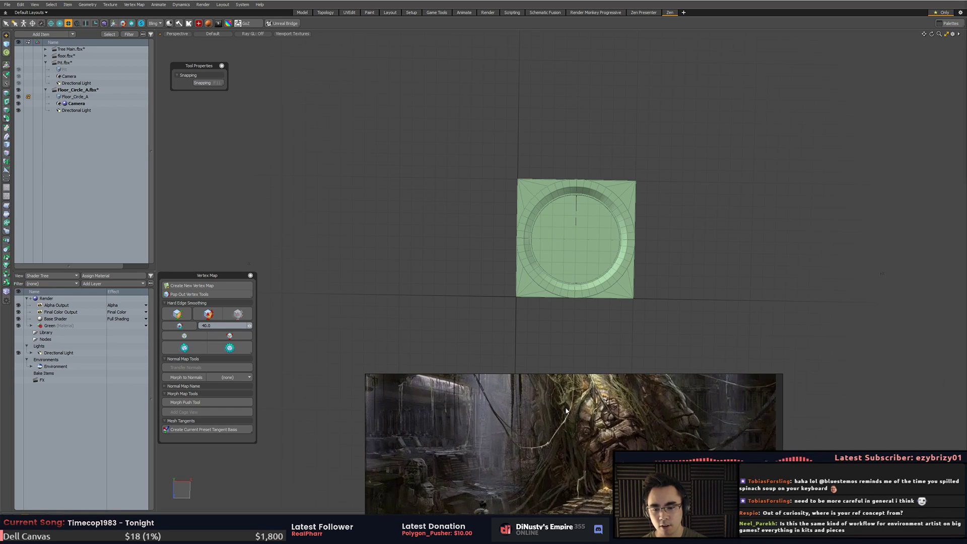
pyautogui.moveTo(498, 142)
pyautogui.mouseDown(button='right')
pyautogui.moveTo(492, 297)
pyautogui.moveTo(685, 149)
pyautogui.mouseUp(button='right')
pyautogui.press('w')
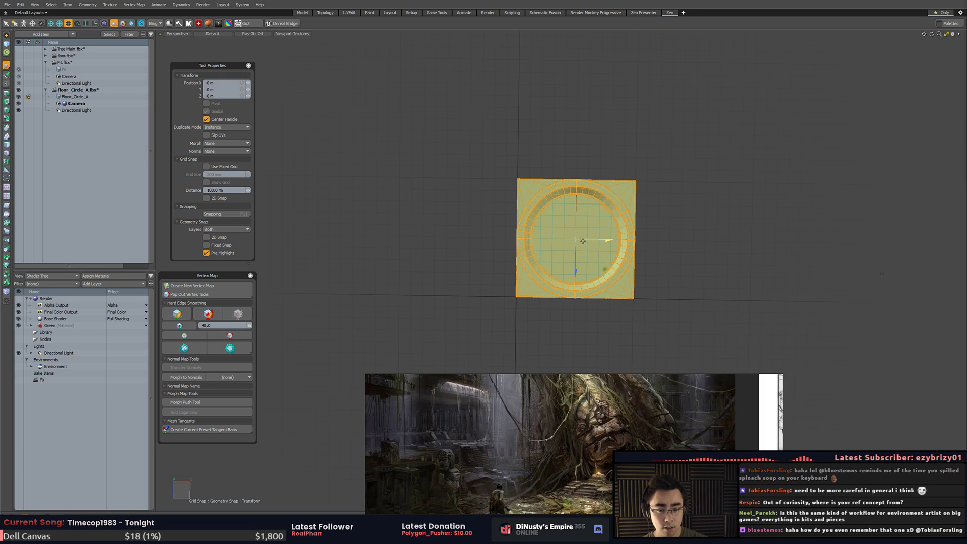
pyautogui.moveTo(605, 270); pyautogui.dragTo(570, 252)
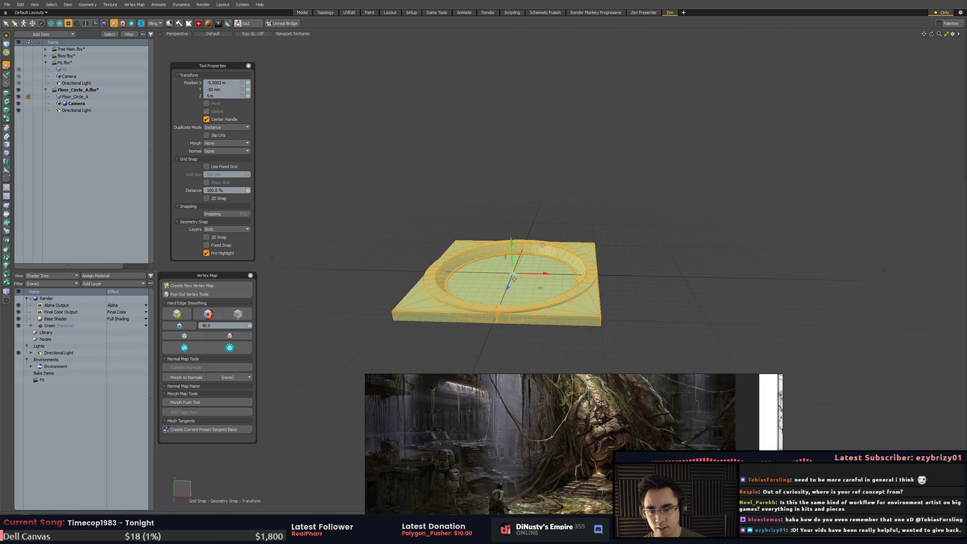
pyautogui.keyDown('ctrl'); pyautogui.keyDown('alt'); pyautogui.moveTo(514, 279); pyautogui.dragTo(514, 340); pyautogui.keyUp('alt'); pyautogui.keyUp('ctrl')
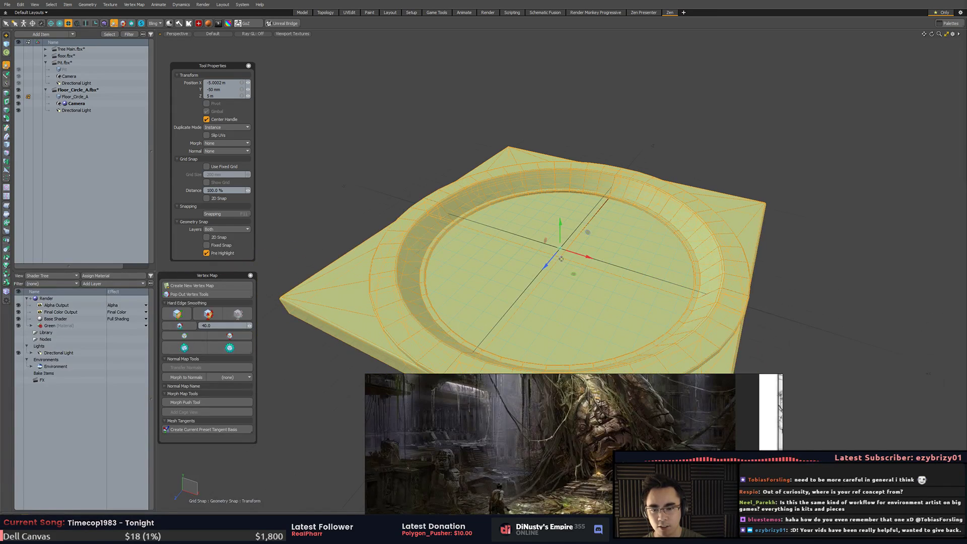
pyautogui.press('space')
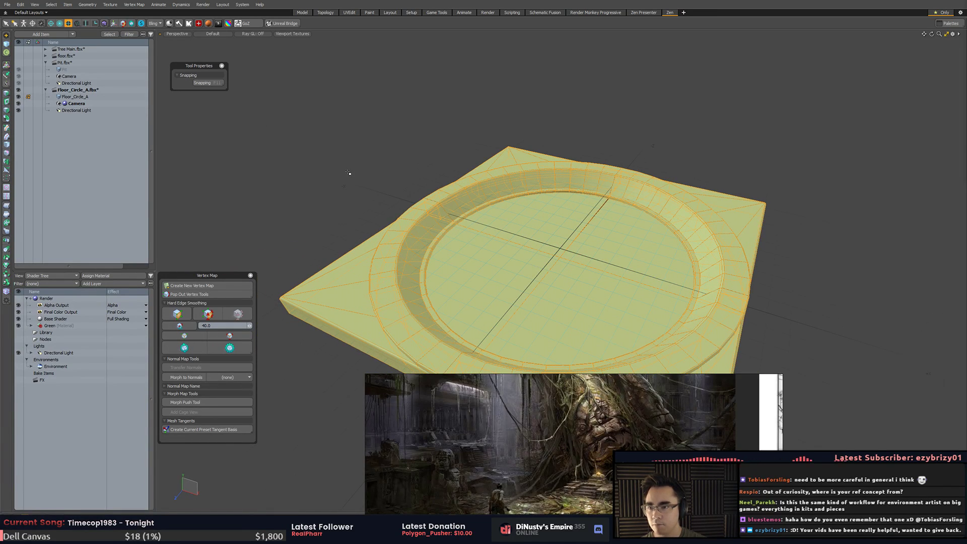
pyautogui.keyDown('alt'); pyautogui.moveTo(405, 144); pyautogui.dragTo(415, 168); pyautogui.keyUp('alt')
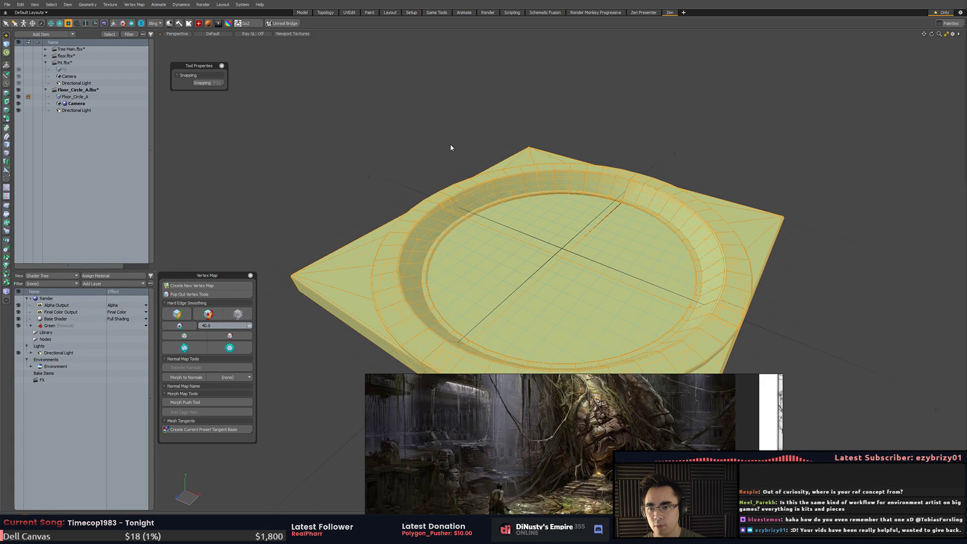
# - Save the scene as Floor_Roots in FBX 2015 format inside the Floor Set folder
pyautogui.hotkey('ctrl', 'shift', 's')
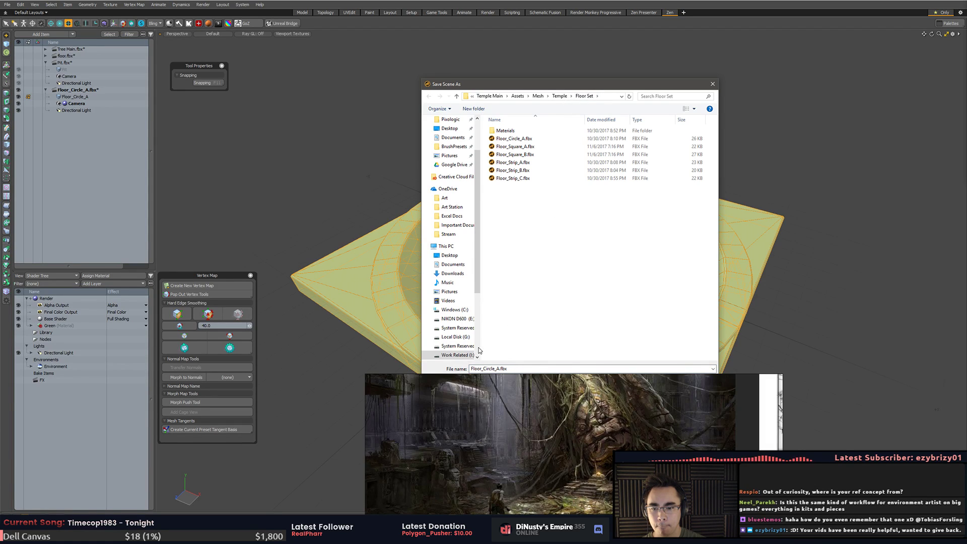
pyautogui.write('Roots')
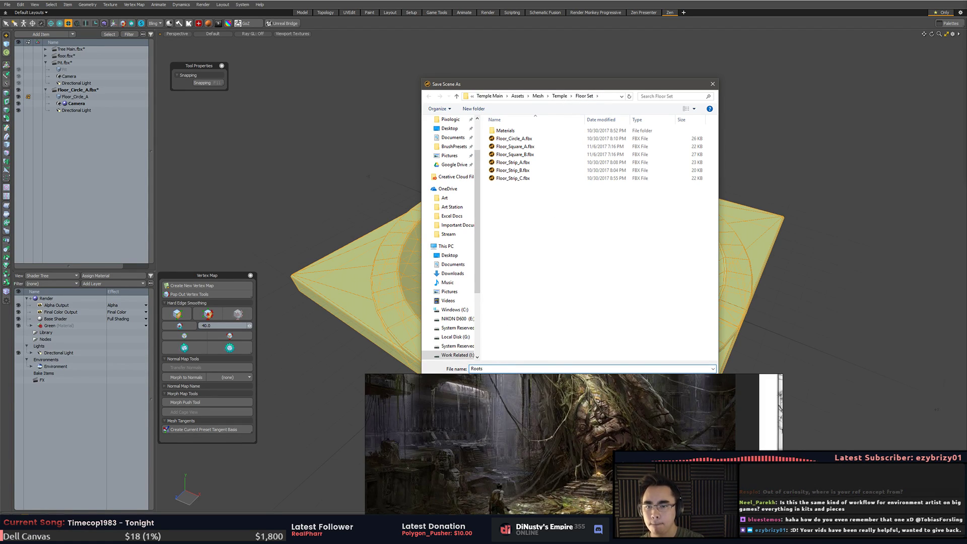
pyautogui.doubleClick(485, 371)
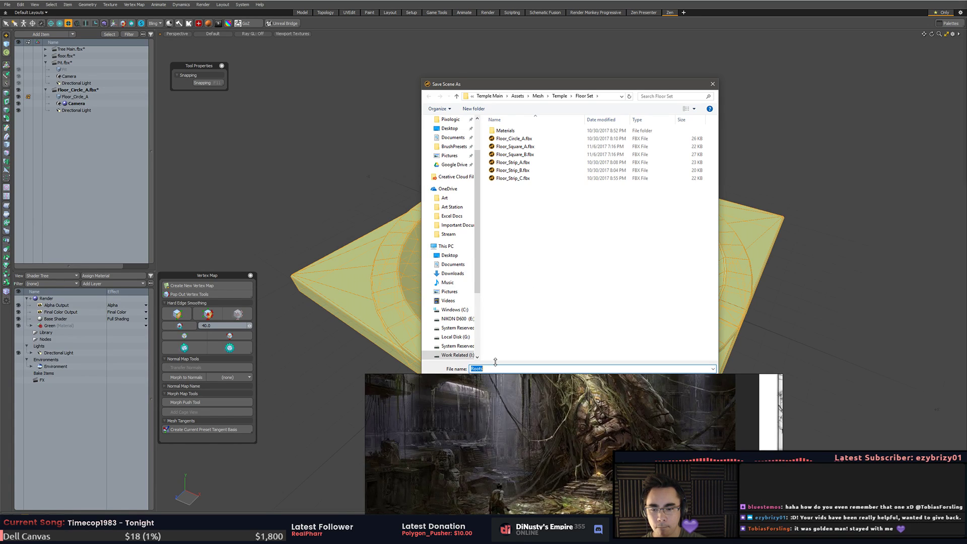
pyautogui.write('Floor_R')
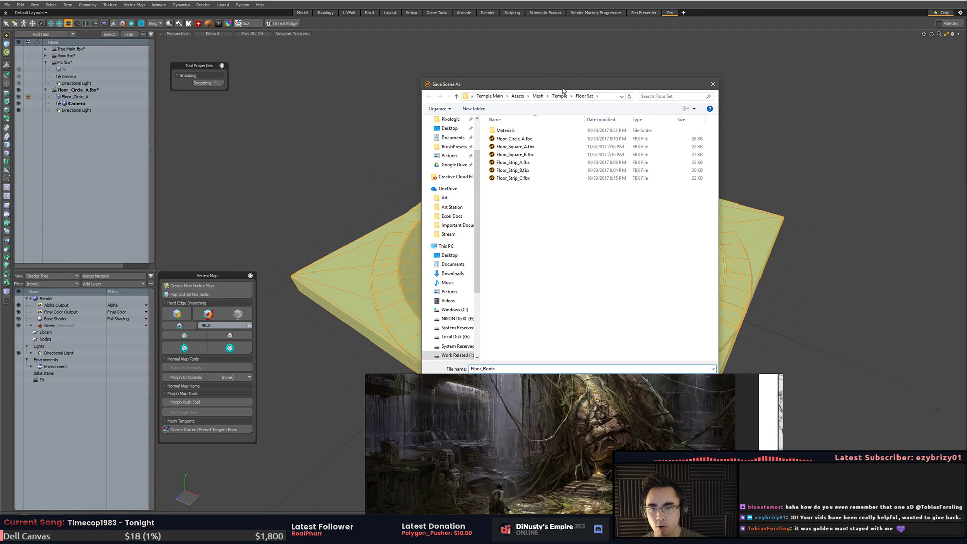
pyautogui.moveTo(562, 88); pyautogui.dragTo(571, 32)
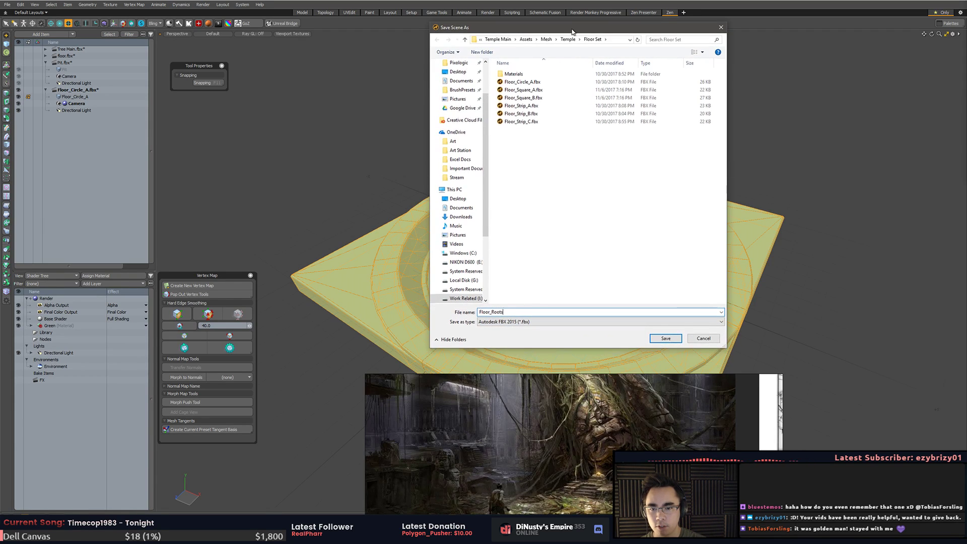
pyautogui.click(664, 339)
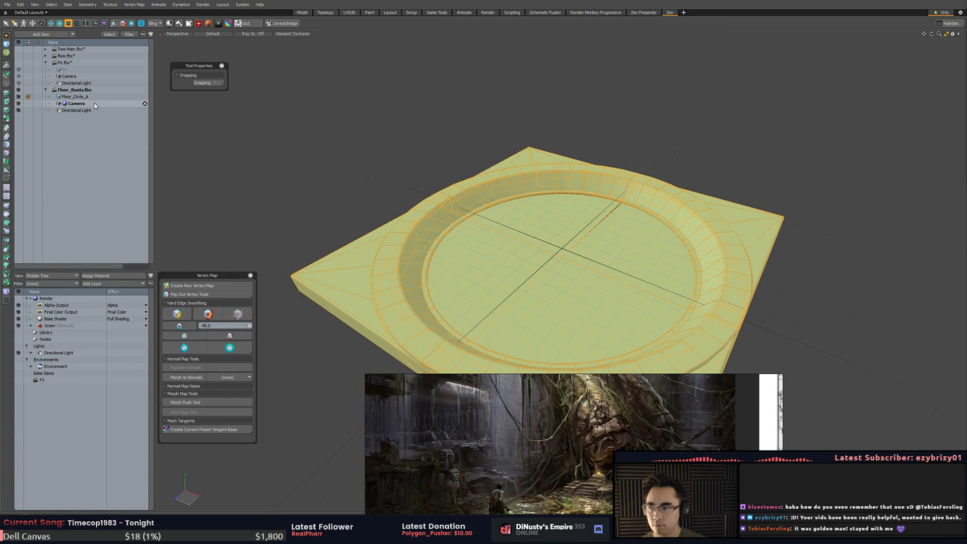
# - Rename the Floor_Circle_A mesh item as Floor_Roots, clear the polygon selection and save the scene
pyautogui.click(79, 96)
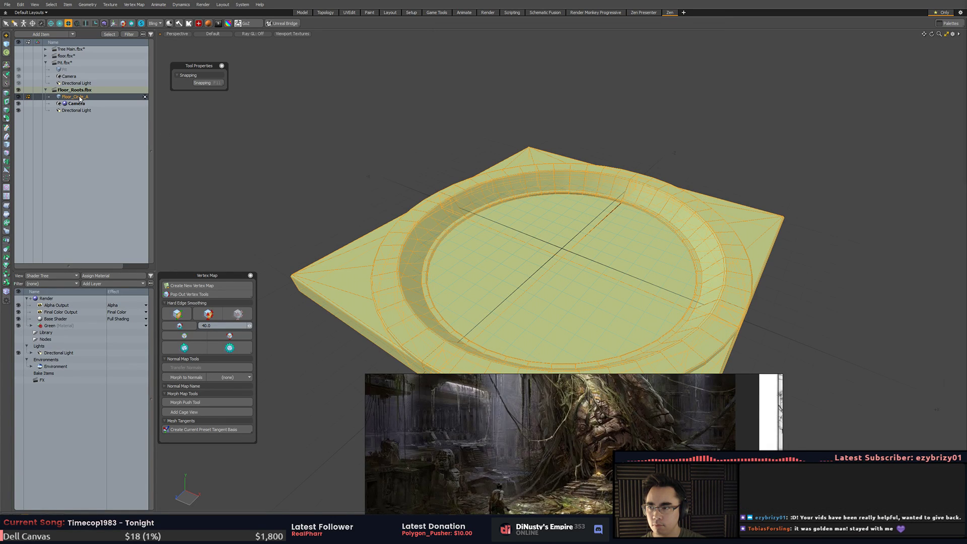
pyautogui.doubleClick(79, 97)
pyautogui.write('Floor_Roots')
pyautogui.press('Return')
pyautogui.keyDown('alt'); pyautogui.moveTo(411, 114); pyautogui.dragTo(396, 157); pyautogui.keyUp('alt')
pyautogui.press('3')
pyautogui.hotkey('ctrl', 's')
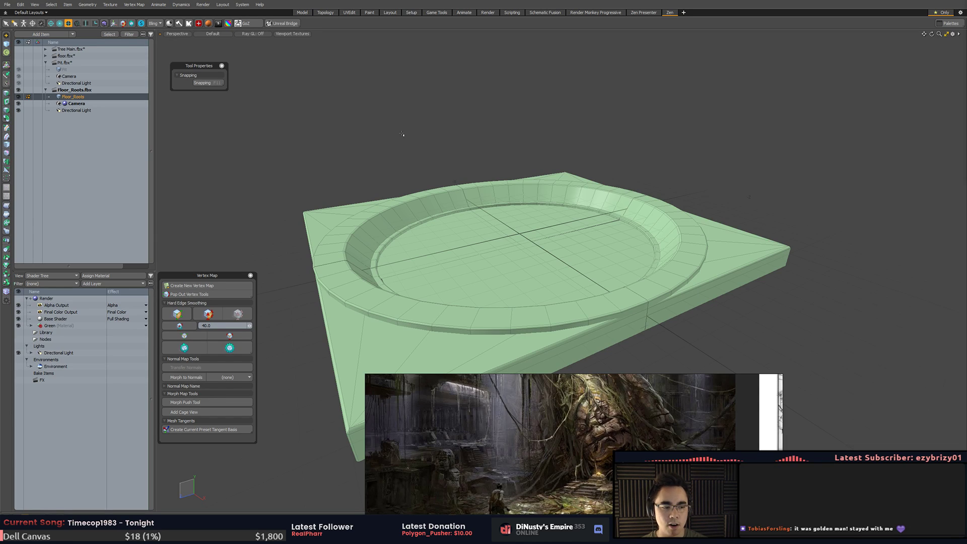
pyautogui.keyDown('alt'); pyautogui.moveTo(520, 239); pyautogui.dragTo(481, 233); pyautogui.keyUp('alt')
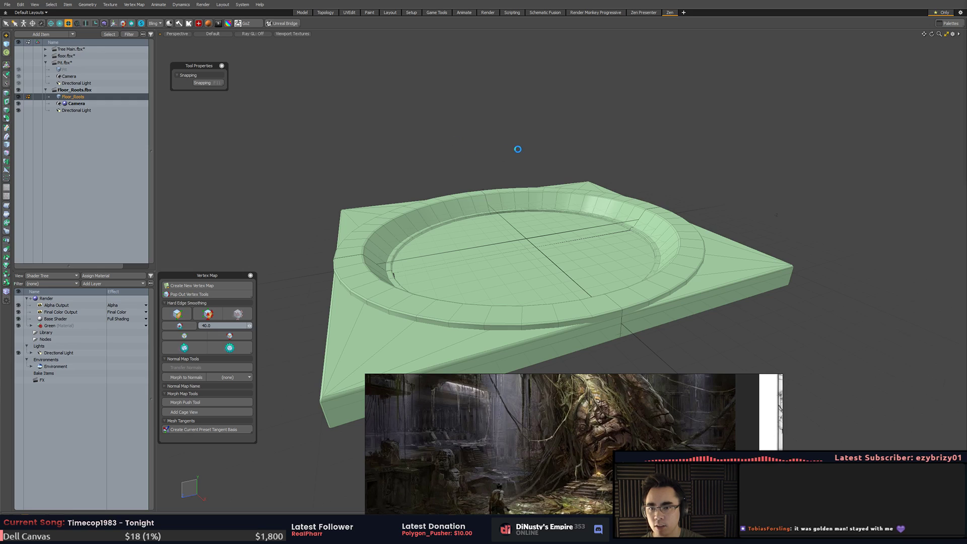
pyautogui.hotkey('ctrl', 'shift', 's')
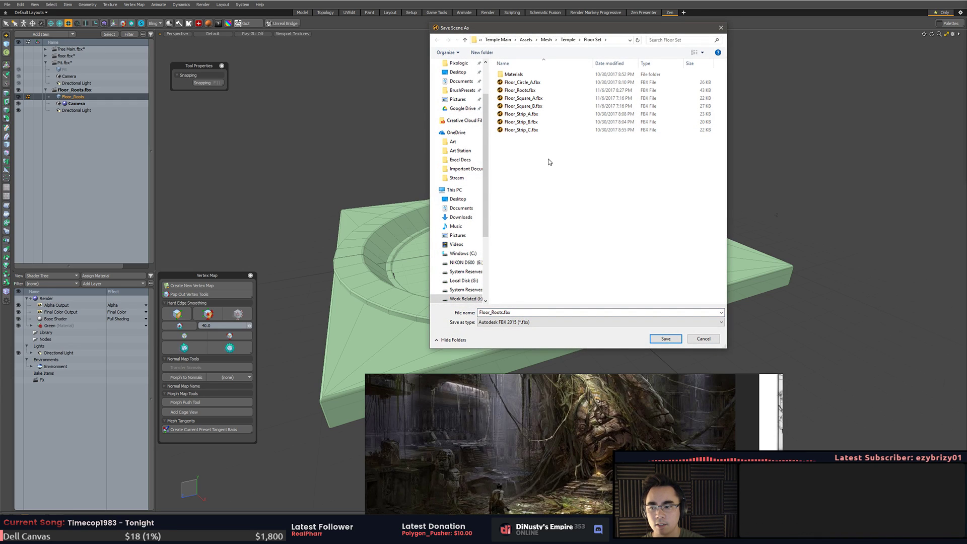
pyautogui.click(721, 29)
pyautogui.keyDown('alt'); pyautogui.moveTo(673, 120); pyautogui.dragTo(619, 153); pyautogui.keyUp('alt')
pyautogui.keyDown('ctrl'); pyautogui.keyDown('alt'); pyautogui.moveTo(619, 153); pyautogui.dragTo(655, 157); pyautogui.keyUp('alt'); pyautogui.keyUp('ctrl')
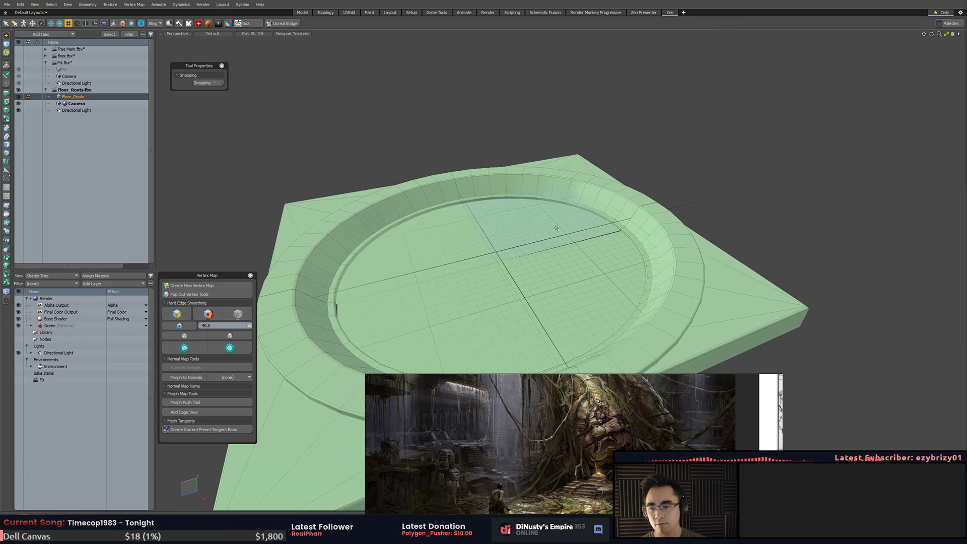
# - Adjust the inner floor section along the seam at the basin's centre, and clear the selection
pyautogui.press('Escape')
pyautogui.keyDown('alt'); pyautogui.moveTo(554, 189); pyautogui.dragTo(546, 275); pyautogui.keyUp('alt')
pyautogui.keyDown('ctrl'); pyautogui.keyDown('alt'); pyautogui.moveTo(546, 275); pyautogui.dragTo(752, 196); pyautogui.keyUp('alt'); pyautogui.keyUp('ctrl')
pyautogui.press('e')
pyautogui.click(544, 246)
pyautogui.moveTo(546, 276); pyautogui.dragTo(543, 250)
pyautogui.keyDown('alt'); pyautogui.moveTo(680, 257); pyautogui.dragTo(628, 178); pyautogui.keyUp('alt')
pyautogui.press('space')
pyautogui.press('space')
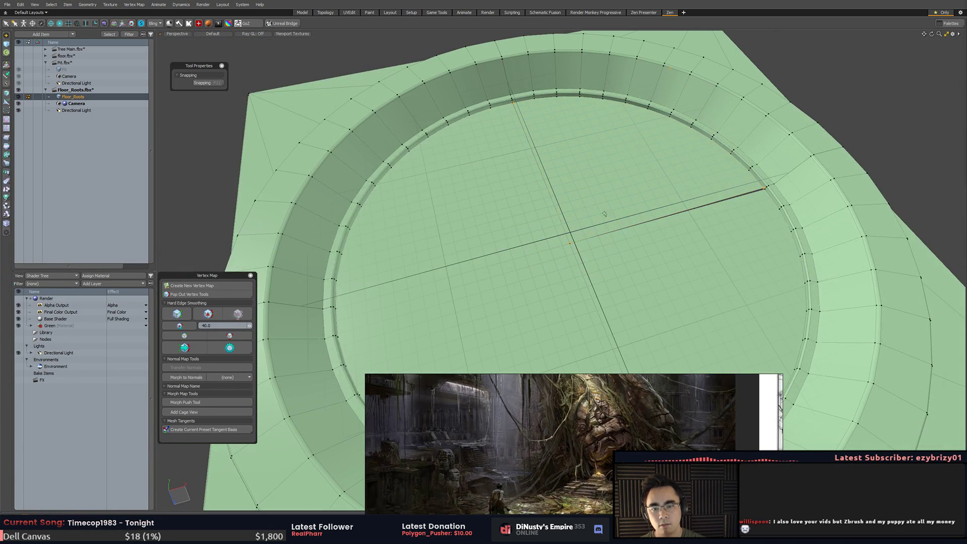
pyautogui.keyDown('alt'); pyautogui.moveTo(667, 222); pyautogui.dragTo(450, 173); pyautogui.keyUp('alt')
pyautogui.press('3')
pyautogui.hotkey('ctrl', '3')
pyautogui.click(645, 193)
pyautogui.press('x')
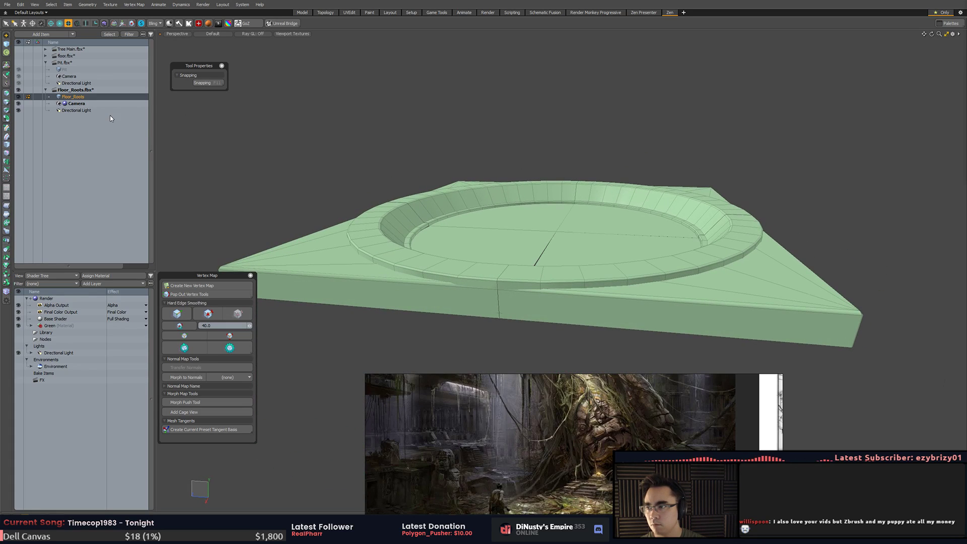
# - Show the mesh operations list and add a new empty Mesh item to the Floor_Roots scene
pyautogui.click(8, 46)
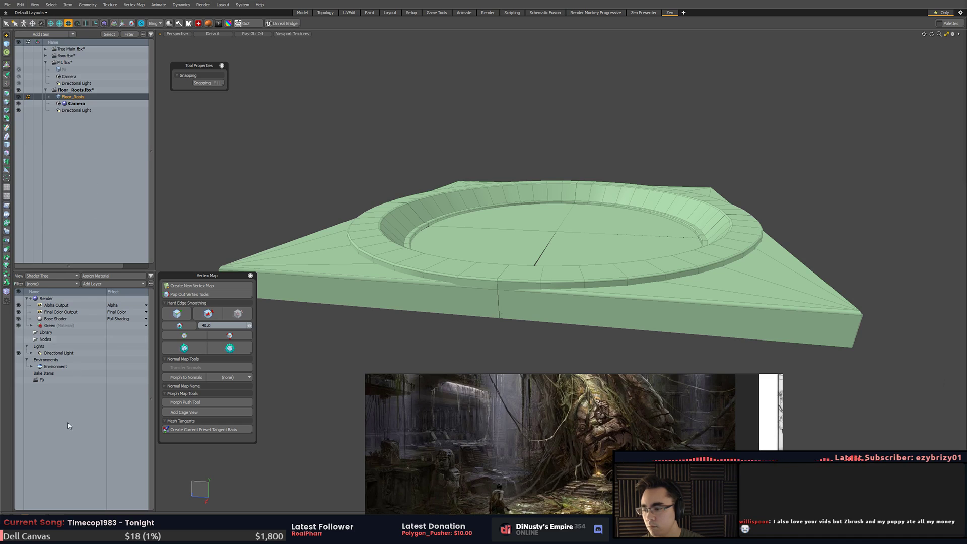
pyautogui.click(39, 518)
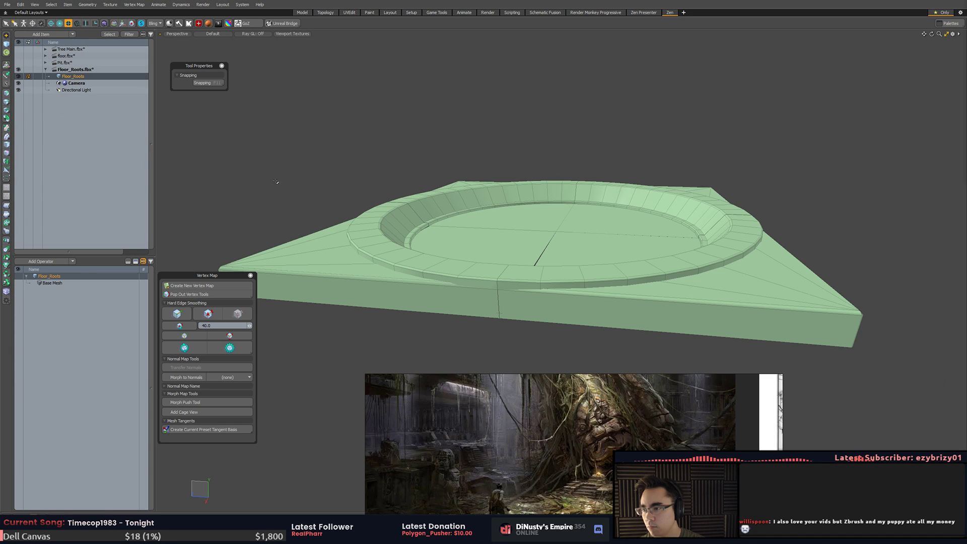
pyautogui.press('n')
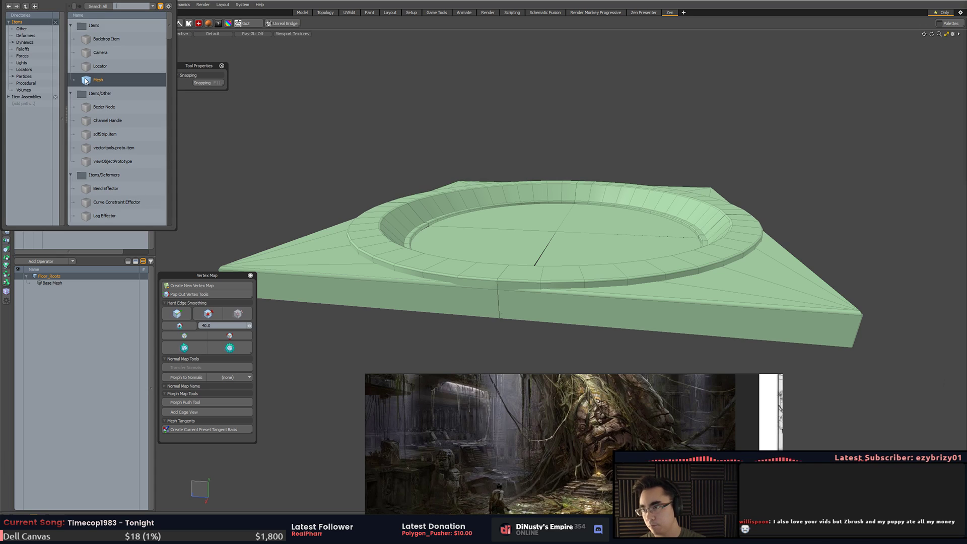
pyautogui.doubleClick(104, 75)
pyautogui.keyDown('alt'); pyautogui.moveTo(268, 117); pyautogui.dragTo(410, 145); pyautogui.keyUp('alt')
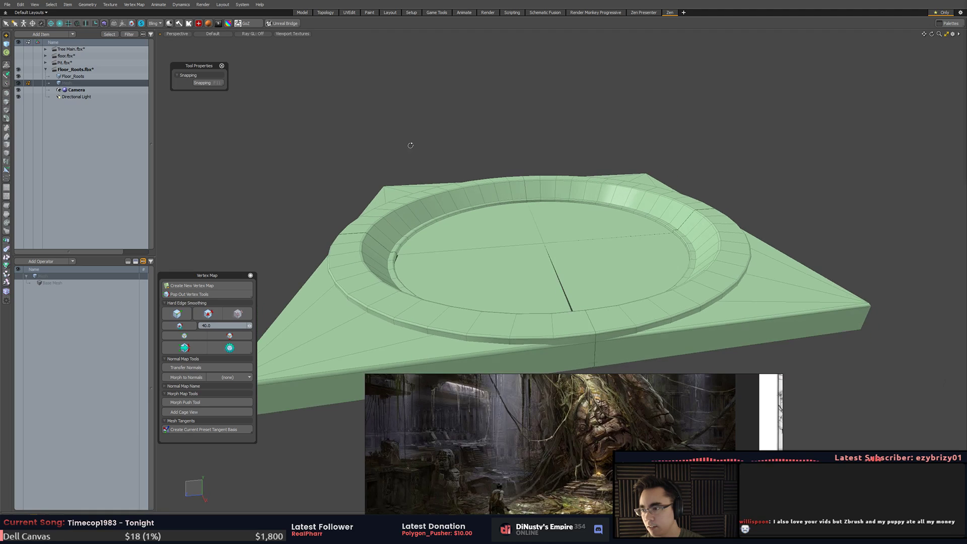
# - Add a procedural Cylinder primitive operation to the new mesh
pyautogui.click(48, 262)
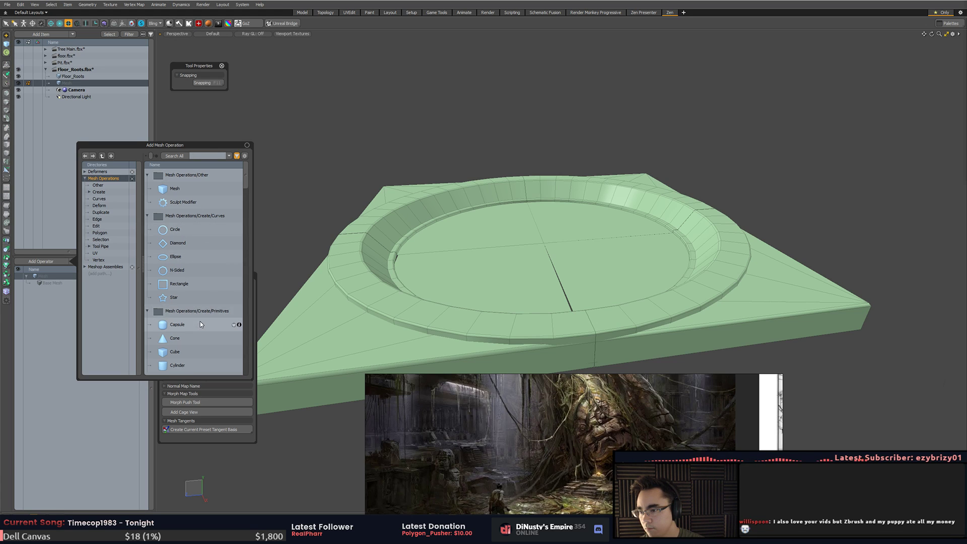
pyautogui.scroll(-3, 200, 320)
pyautogui.scroll(-1, 204, 313)
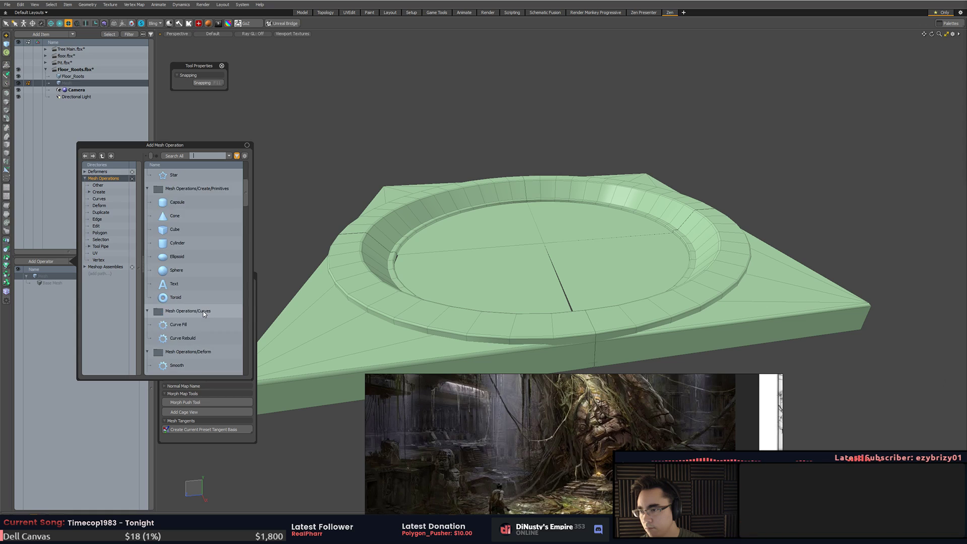
pyautogui.click(197, 156)
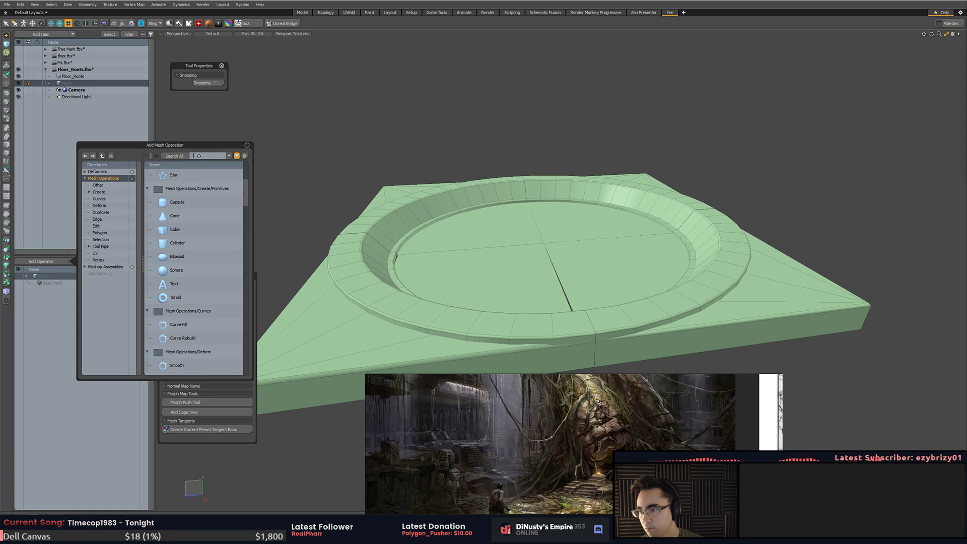
pyautogui.click(99, 192)
pyautogui.scroll(-1, 196, 224)
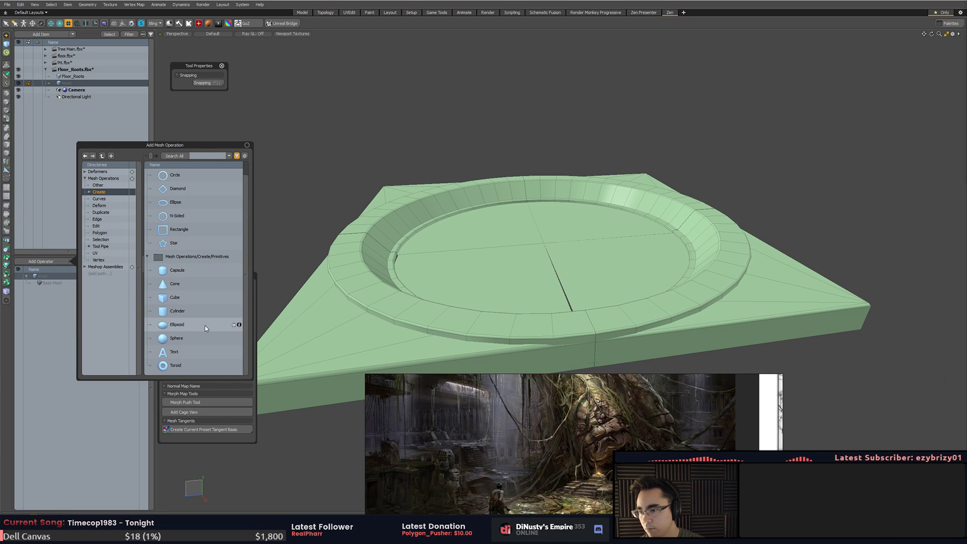
pyautogui.click(194, 308)
pyautogui.doubleClick(194, 308)
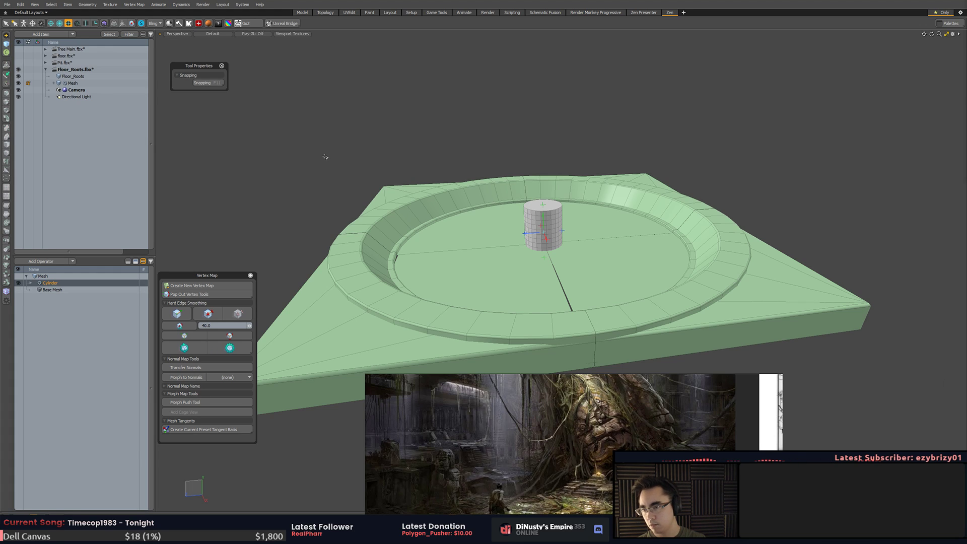
# - Expand the Cylinder operation in the operations list and switch to the Model layout to reach its properties
pyautogui.click(31, 282)
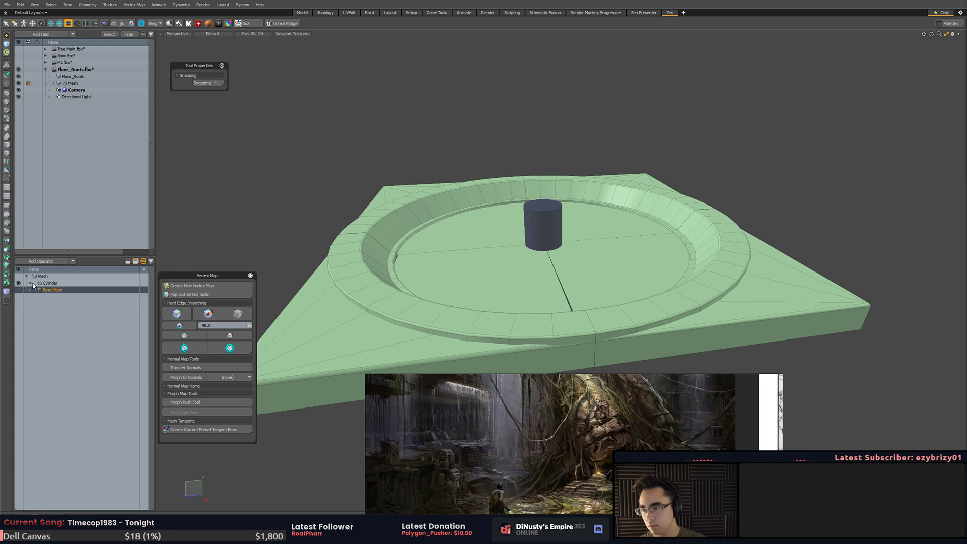
pyautogui.click(35, 290)
pyautogui.keyDown('alt'); pyautogui.moveTo(230, 217); pyautogui.dragTo(321, 158); pyautogui.keyUp('alt')
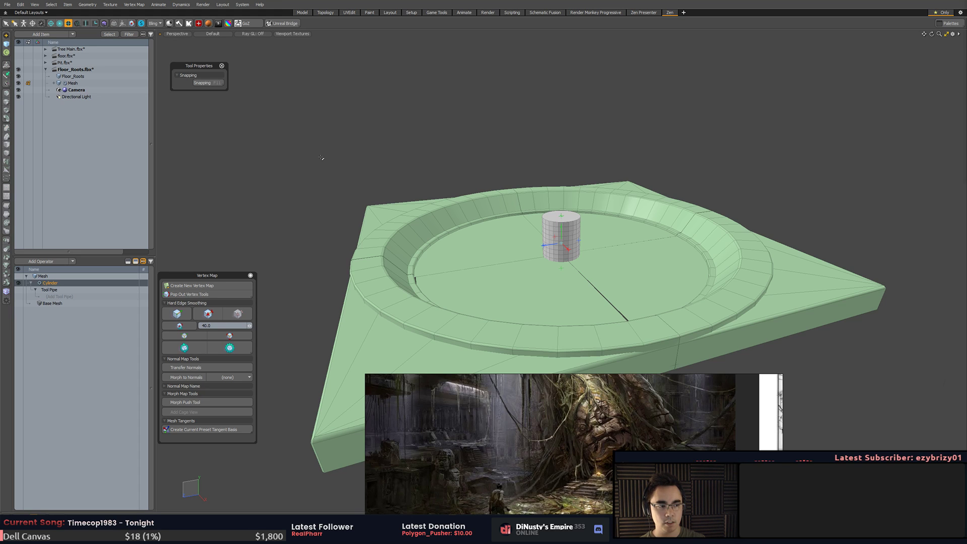
pyautogui.keyDown('alt'); pyautogui.moveTo(380, 159); pyautogui.dragTo(332, 163); pyautogui.keyUp('alt')
pyautogui.click(221, 66)
pyautogui.click(302, 13)
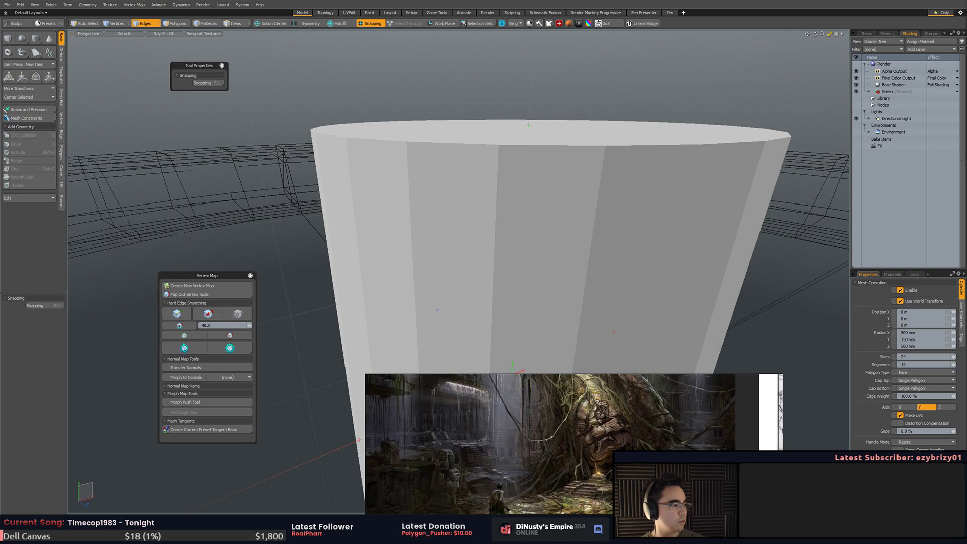
# - Reduce the procedural cylinder to 1 segment and 19 sides
pyautogui.scroll(-5, 569, 195)
pyautogui.keyDown('alt'); pyautogui.moveTo(559, 194); pyautogui.dragTo(465, 194); pyautogui.keyUp('alt')
pyautogui.scroll(-3, 465, 193)
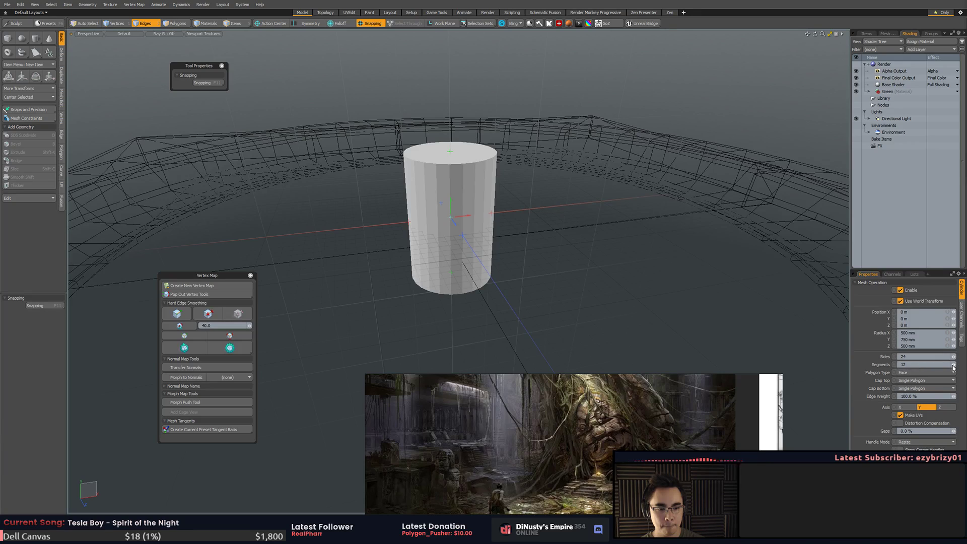
pyautogui.keyDown('alt'); pyautogui.moveTo(672, 284); pyautogui.dragTo(683, 291); pyautogui.keyUp('alt')
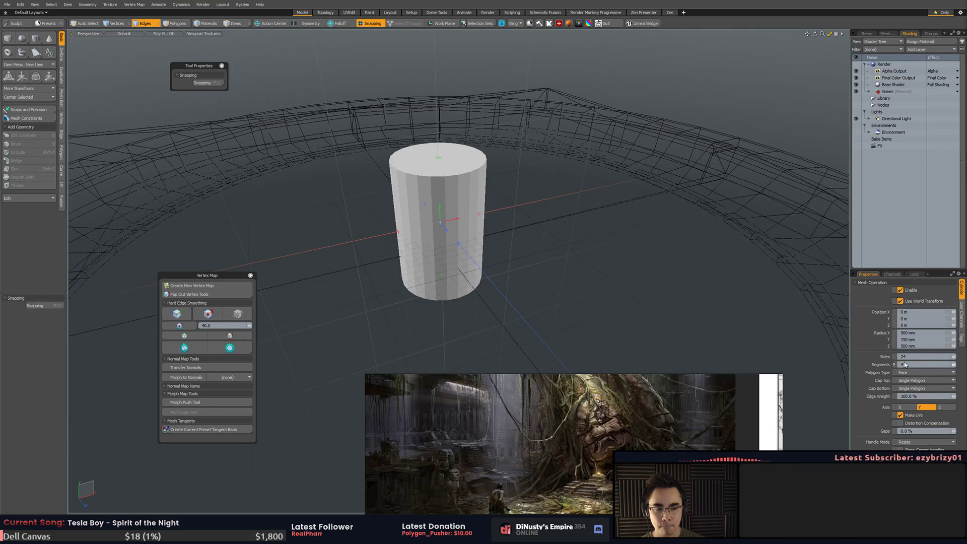
pyautogui.keyDown('alt'); pyautogui.moveTo(516, 221); pyautogui.dragTo(506, 223); pyautogui.keyUp('alt')
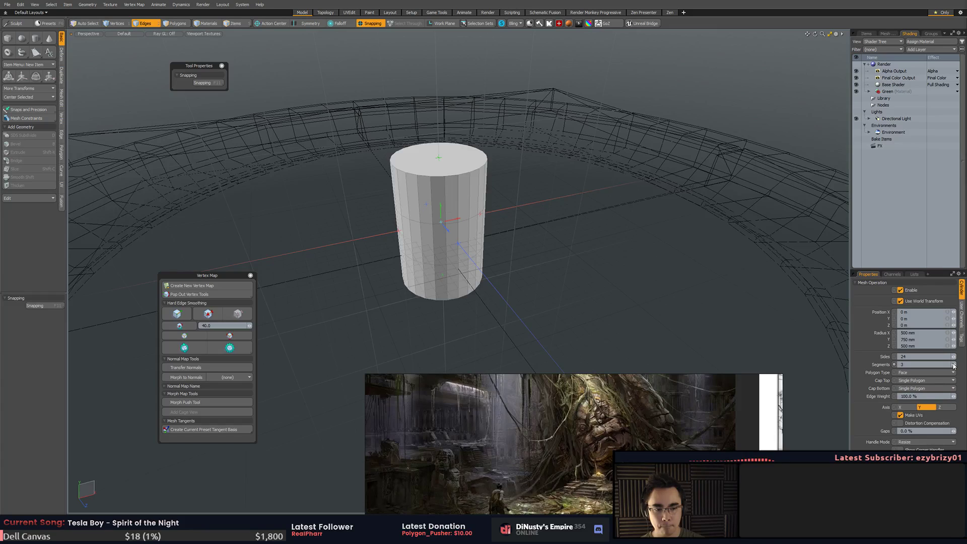
pyautogui.moveTo(953, 357); pyautogui.dragTo(941, 357)
pyautogui.keyDown('alt'); pyautogui.moveTo(708, 297); pyautogui.dragTo(653, 289); pyautogui.keyUp('alt')
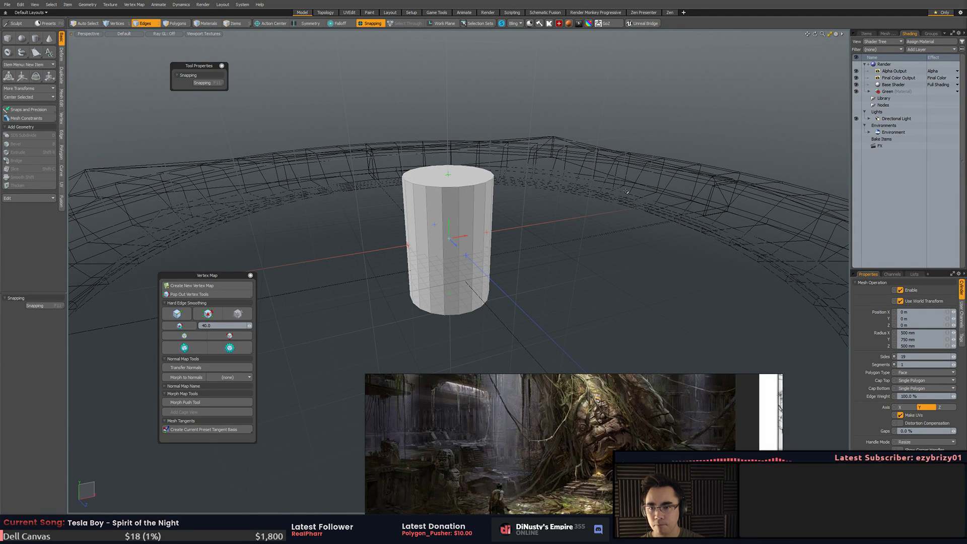
# - Save the scene under the name Floor_Roots.lxo as a MODO Scene file in the Floor Set folder
pyautogui.hotkey('ctrl', 'shift', 's')
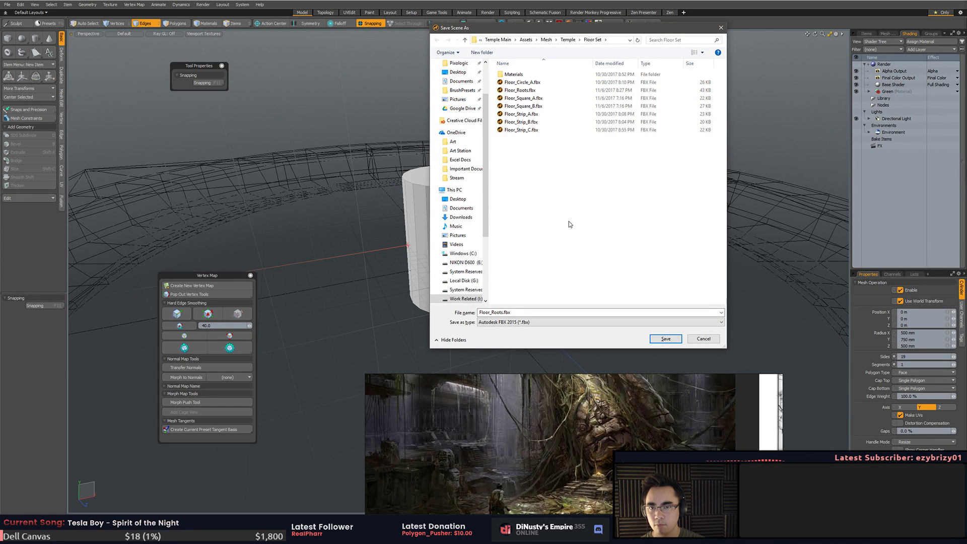
pyautogui.click(545, 322)
pyautogui.click(550, 334)
pyautogui.click(652, 340)
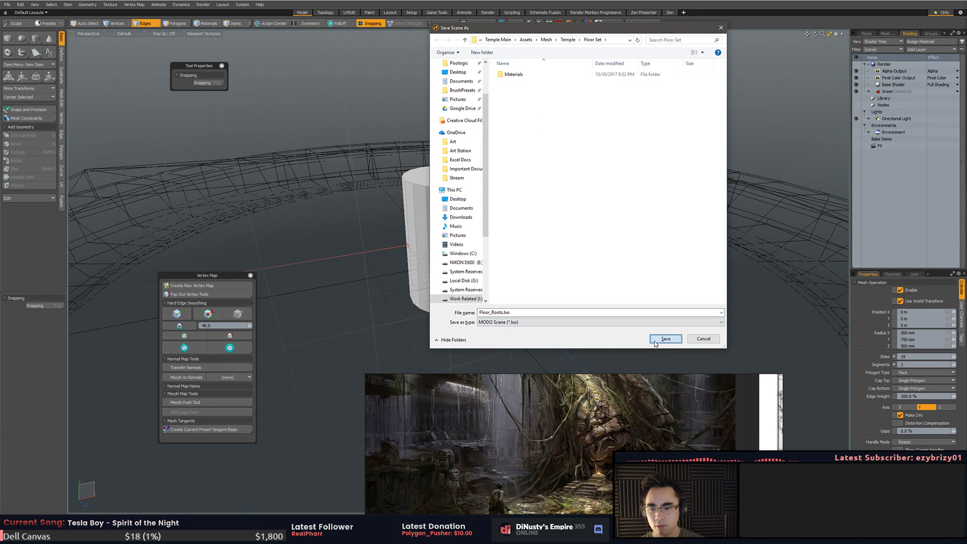
pyautogui.keyDown('alt'); pyautogui.moveTo(624, 242); pyautogui.dragTo(623, 220); pyautogui.keyUp('alt')
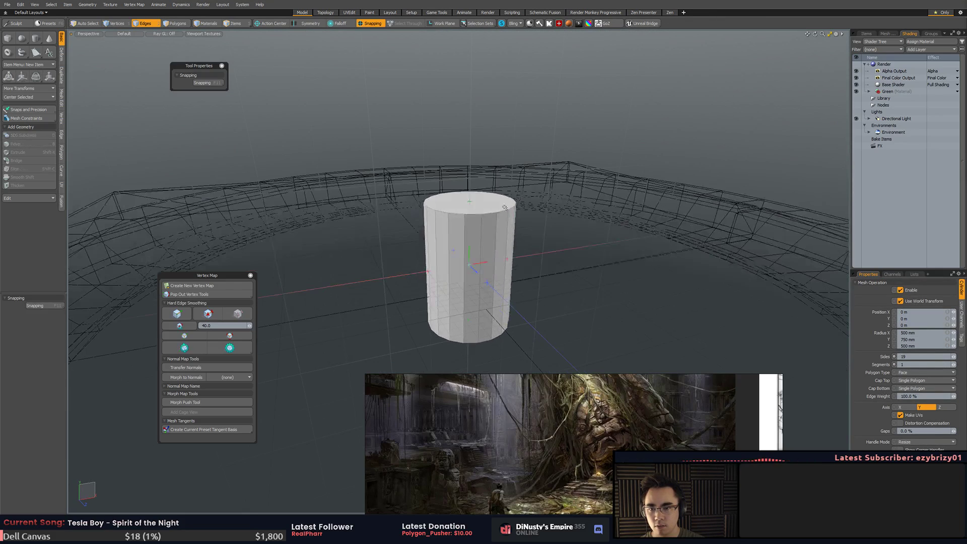
# - Shorten the cylinder to a Y radius of about 147.5 mm and set its Y position to 1 m
pyautogui.moveTo(472, 202); pyautogui.dragTo(470, 296)
pyautogui.keyDown('alt'); pyautogui.moveTo(520, 198); pyautogui.dragTo(780, 291); pyautogui.keyUp('alt')
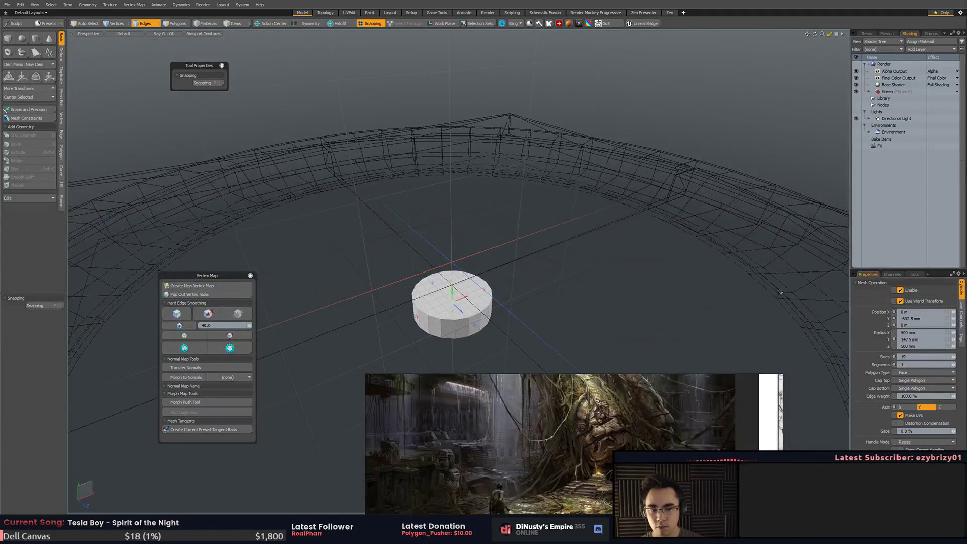
pyautogui.click(929, 319)
pyautogui.write('1')
pyautogui.press('Return')
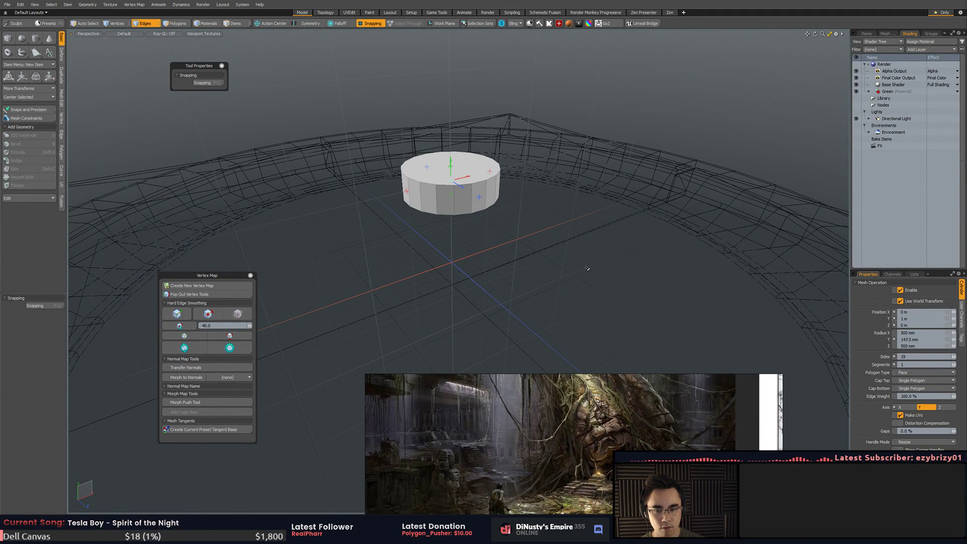
# - Flatten the cylinder into a disc by setting its Y radius to 0 m
pyautogui.click(921, 333)
pyautogui.click(924, 339)
pyautogui.write('1')
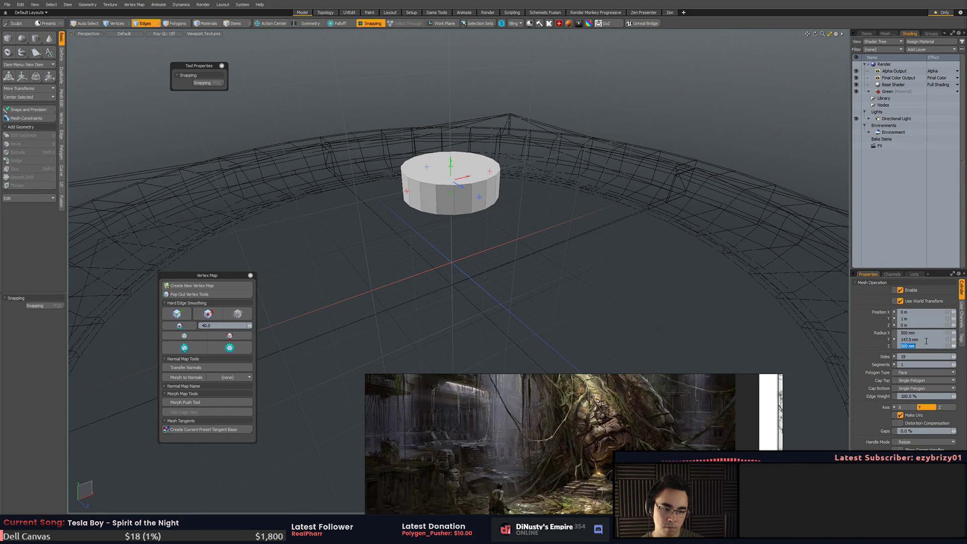
pyautogui.press('Return')
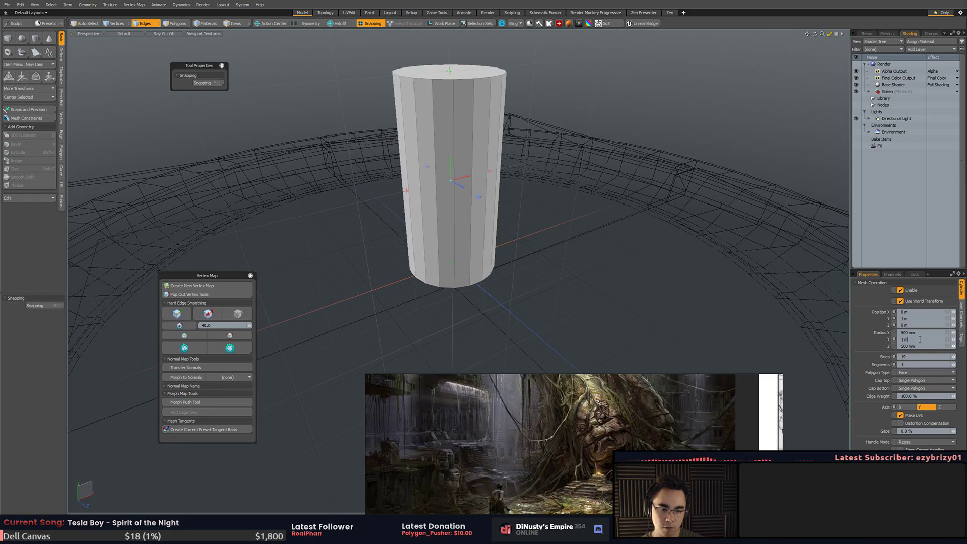
pyautogui.write('0')
pyautogui.press('Return')
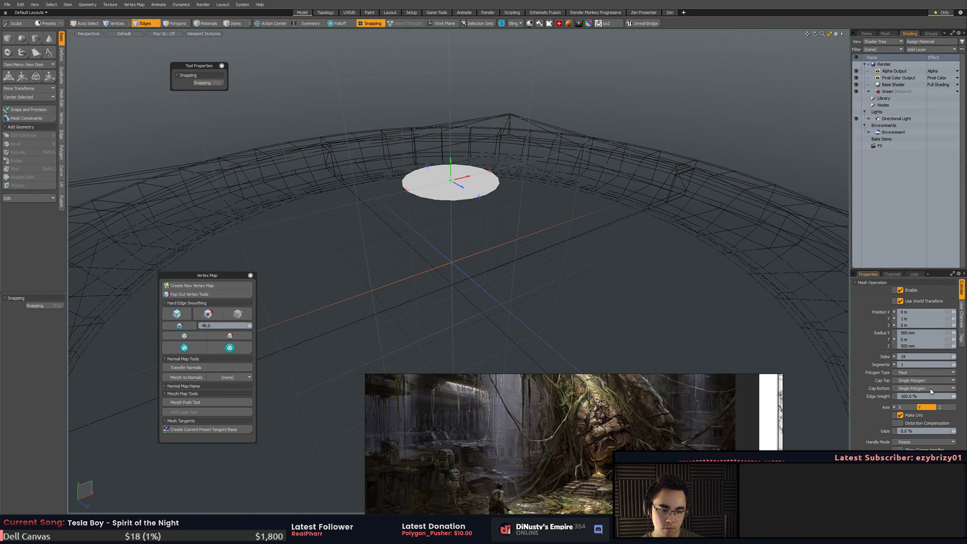
pyautogui.keyDown('alt'); pyautogui.moveTo(649, 282); pyautogui.dragTo(665, 329); pyautogui.keyUp('alt')
pyautogui.scroll(1, 613, 288)
pyautogui.click(914, 373)
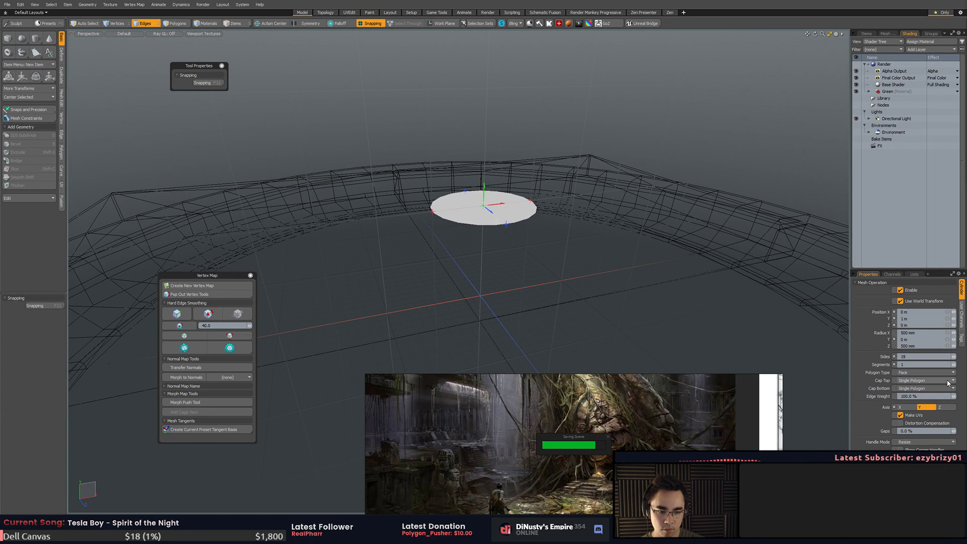
# - Show the mesh operations list, select the Cylinder operation and lower the disc to a Y position of 5 mm
pyautogui.scroll(4, 647, 303)
pyautogui.scroll(3, 648, 303)
pyautogui.keyDown('alt'); pyautogui.moveTo(648, 303); pyautogui.dragTo(601, 340); pyautogui.keyUp('alt')
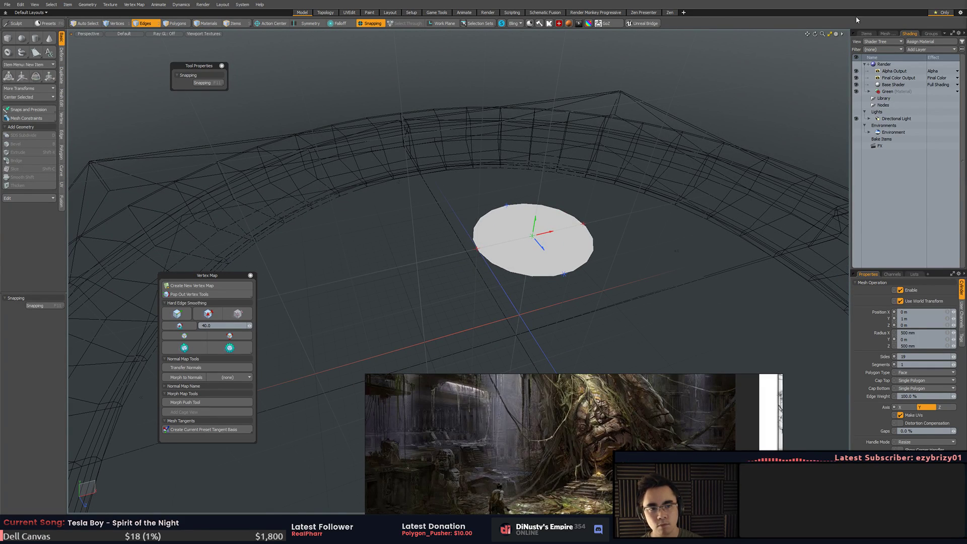
pyautogui.click(887, 33)
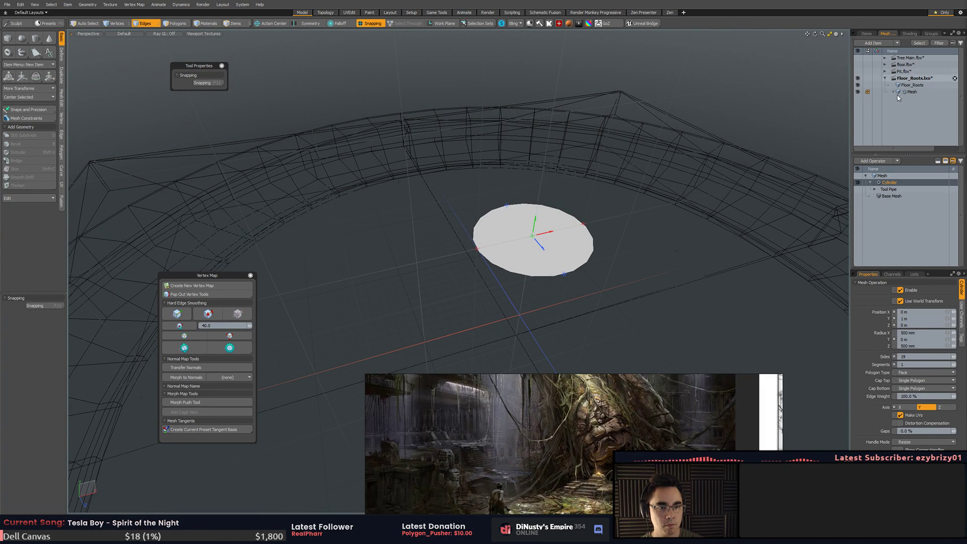
pyautogui.click(893, 197)
pyautogui.click(890, 183)
pyautogui.keyDown('alt'); pyautogui.moveTo(730, 210); pyautogui.dragTo(527, 302); pyautogui.keyUp('alt')
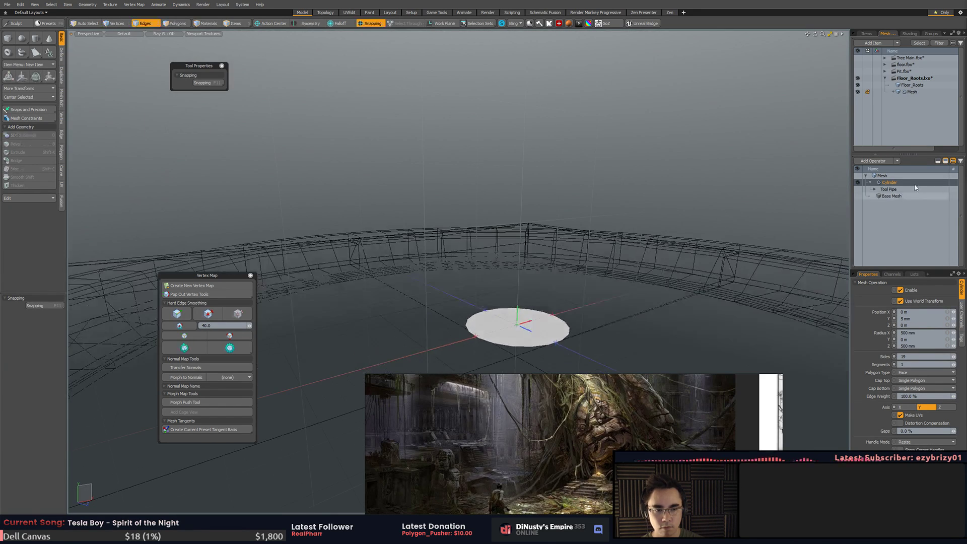
# - Search the available mesh operations for "spl"
pyautogui.click(881, 162)
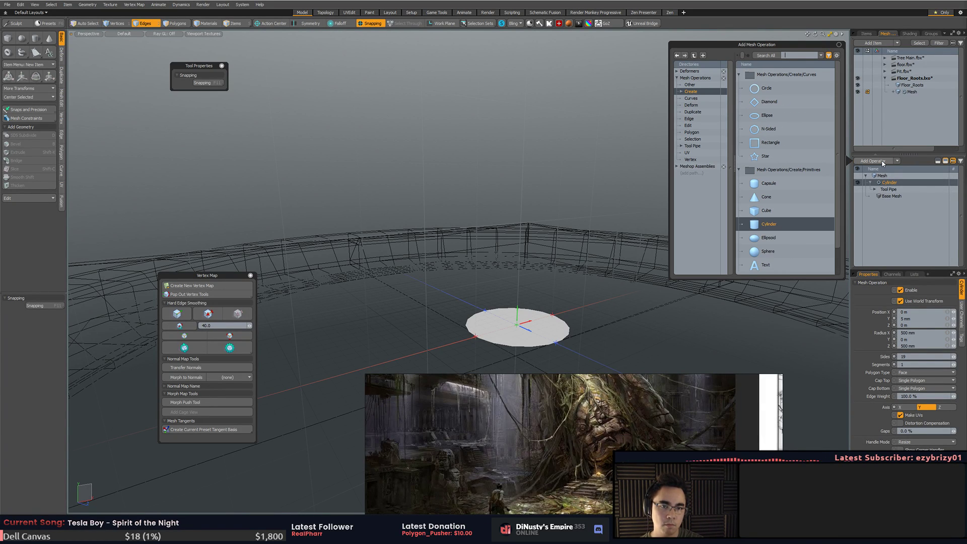
pyautogui.write('spl')
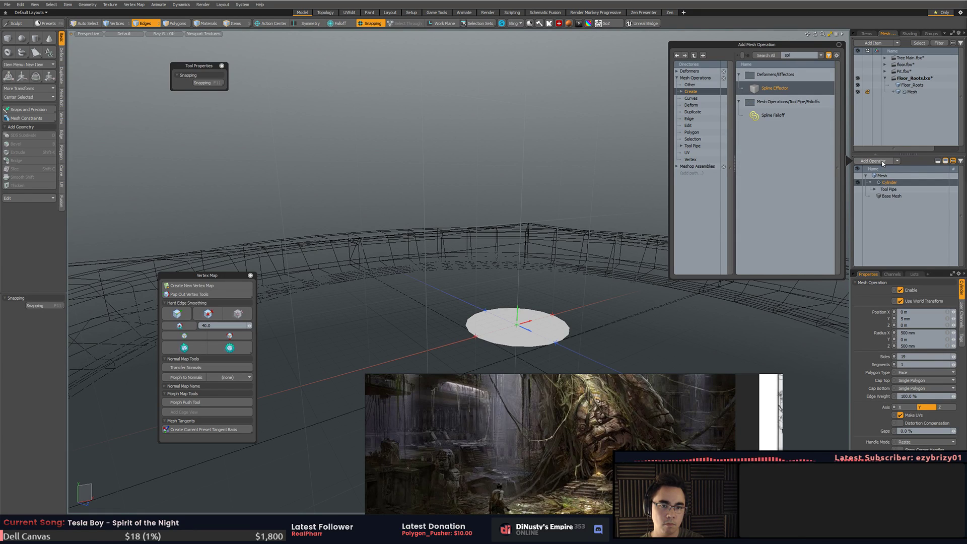
pyautogui.press('BackSpace')
pyautogui.press('BackSpace')
pyautogui.press('BackSpace')
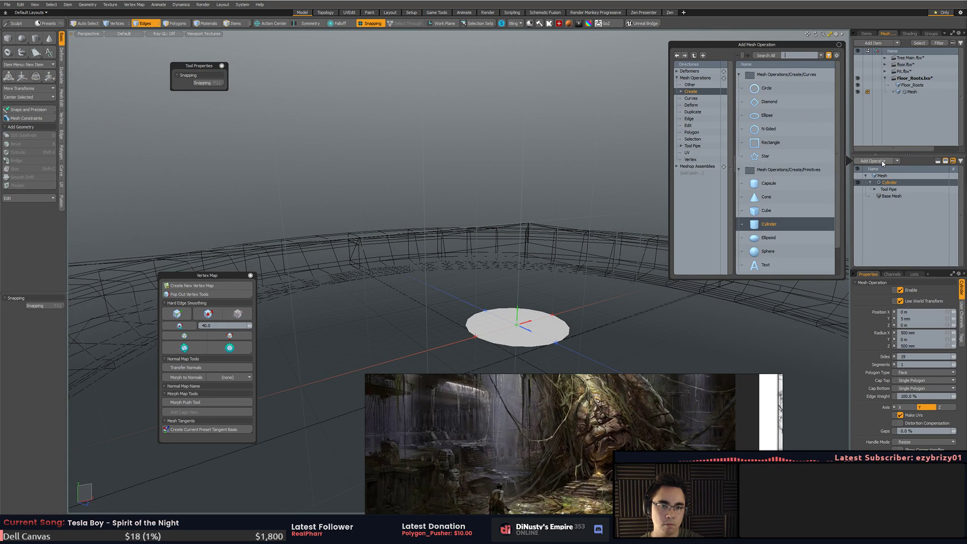
pyautogui.write('spl')
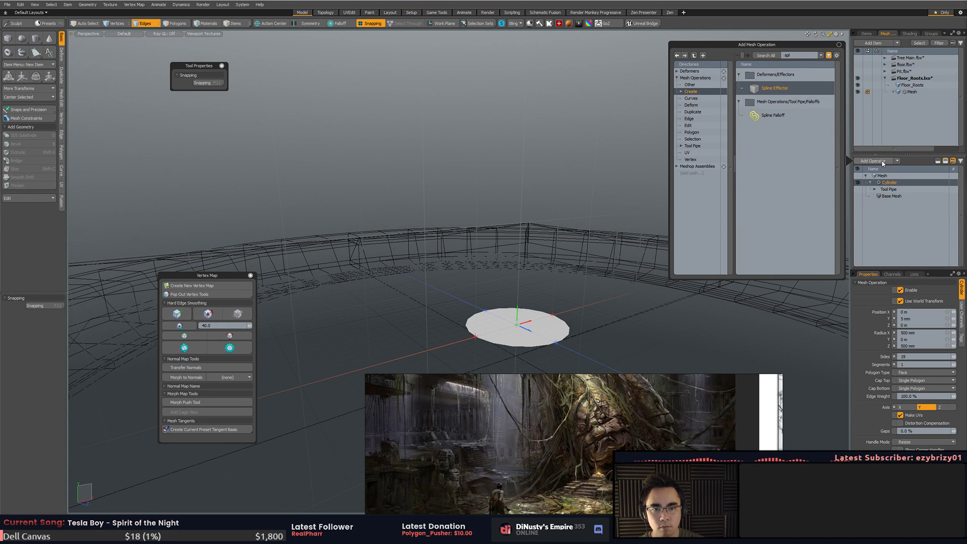
pyautogui.press('BackSpace')
pyautogui.press('BackSpace')
pyautogui.press('BackSpace')
# - Examine the Curves, Create and Tool Pipe categories of mesh operations for a way to generate geometry along a curve
pyautogui.click(691, 99)
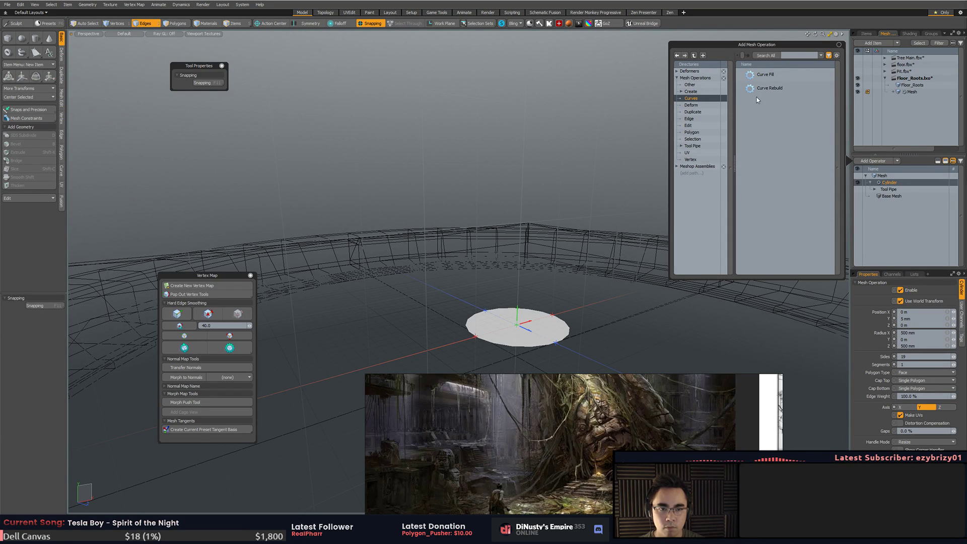
pyautogui.click(779, 90)
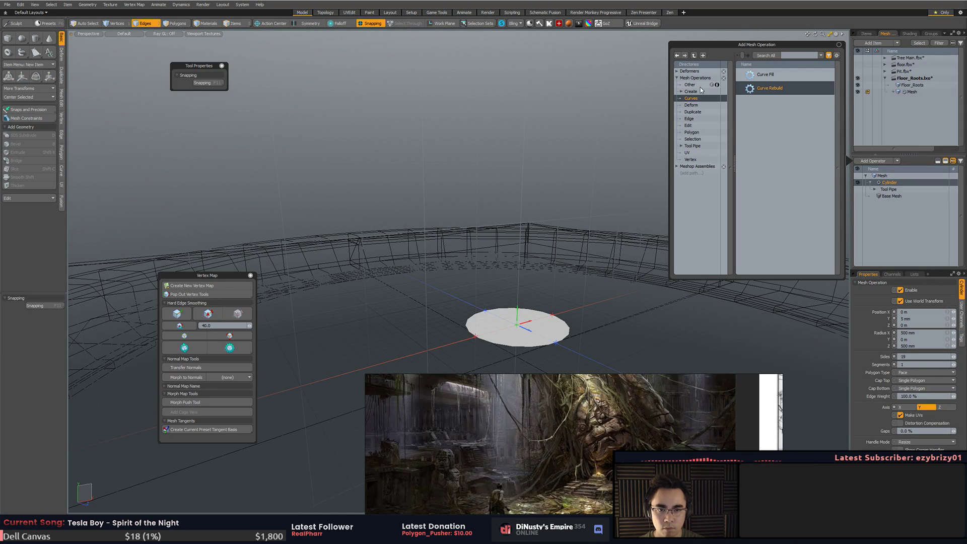
pyautogui.click(701, 91)
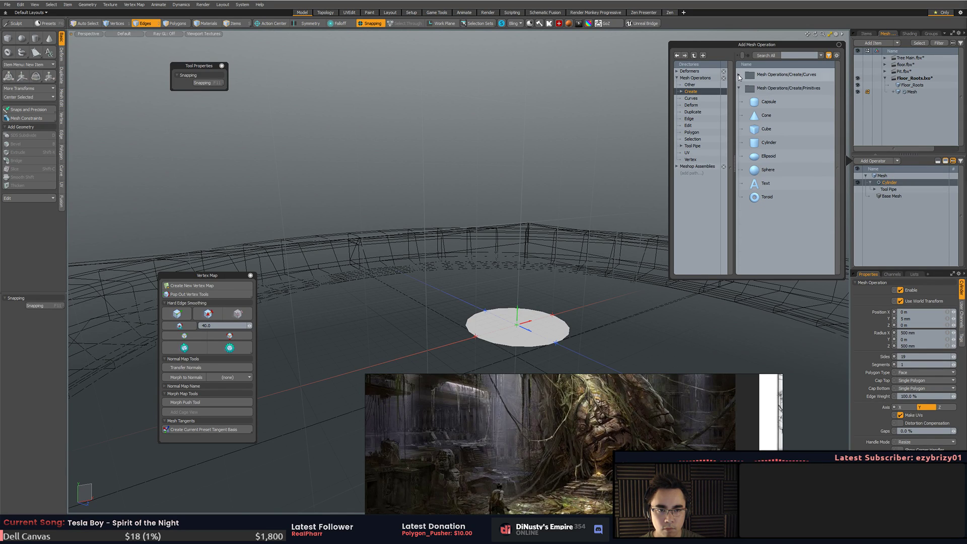
pyautogui.click(739, 76)
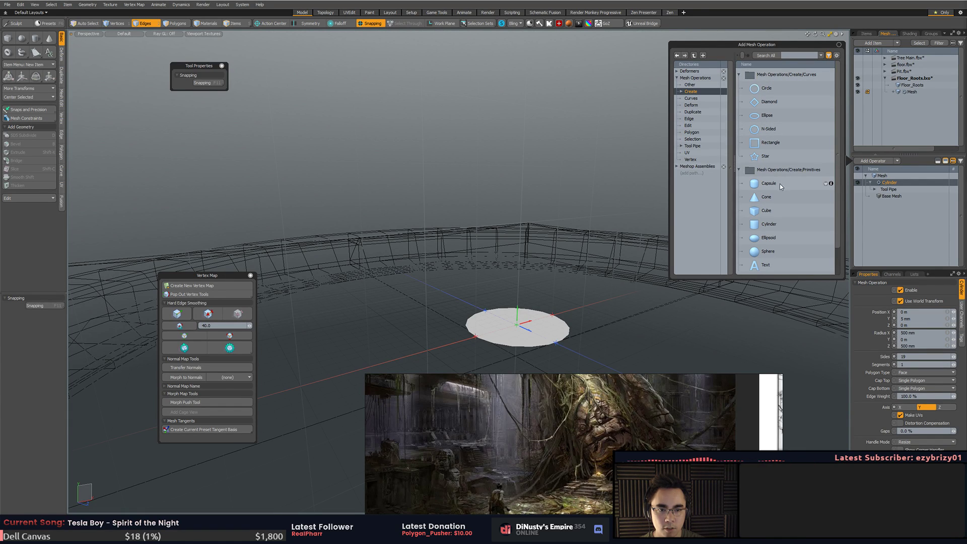
pyautogui.scroll(-1, 781, 210)
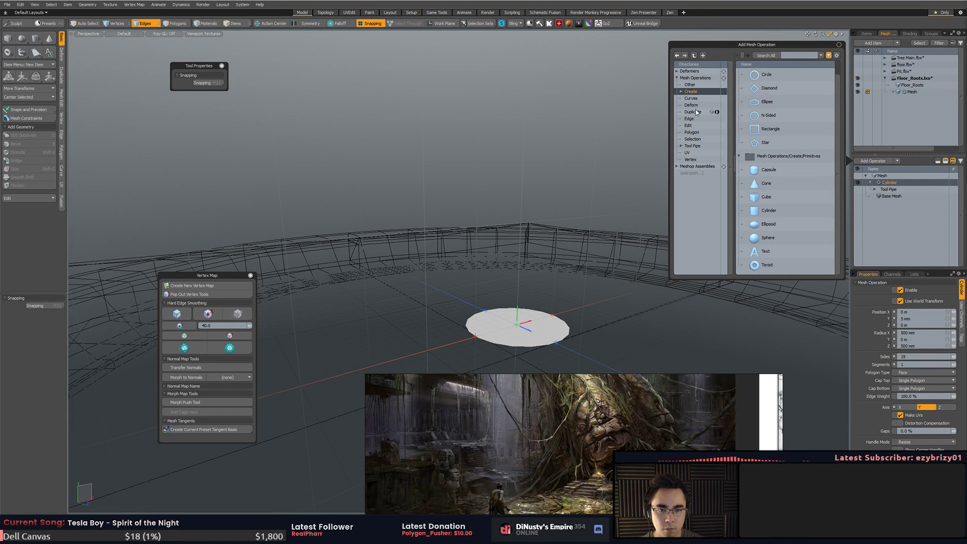
pyautogui.click(699, 146)
pyautogui.scroll(-4, 776, 146)
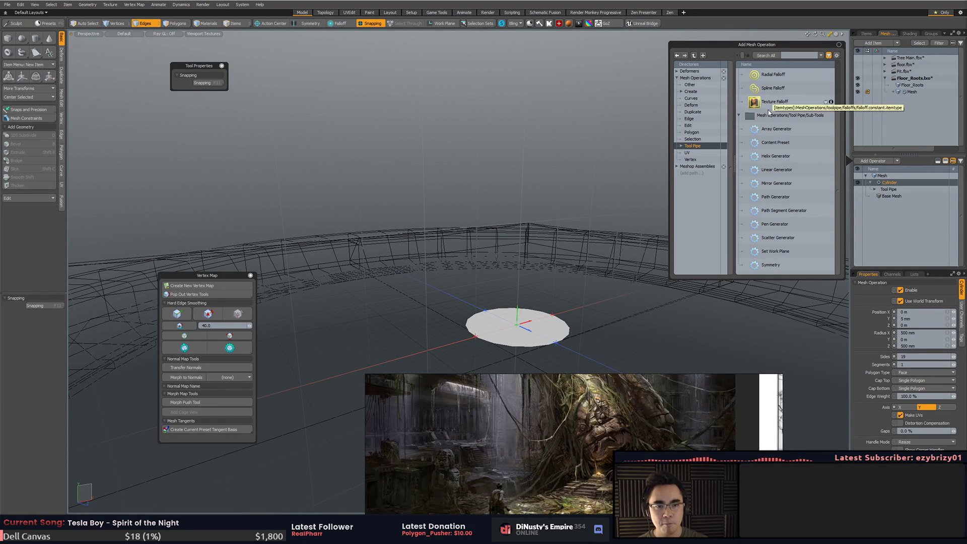
pyautogui.scroll(2, 790, 126)
pyautogui.click(710, 92)
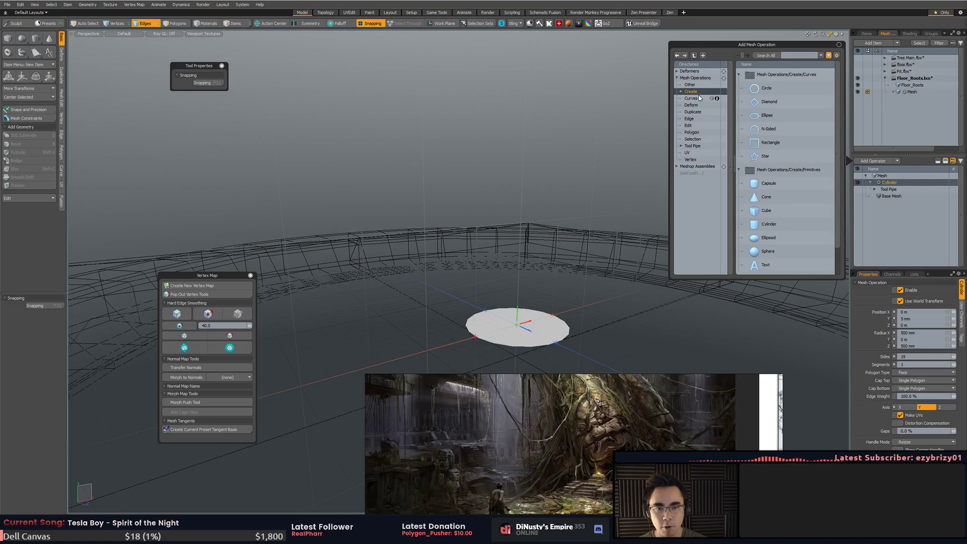
pyautogui.scroll(-1, 799, 177)
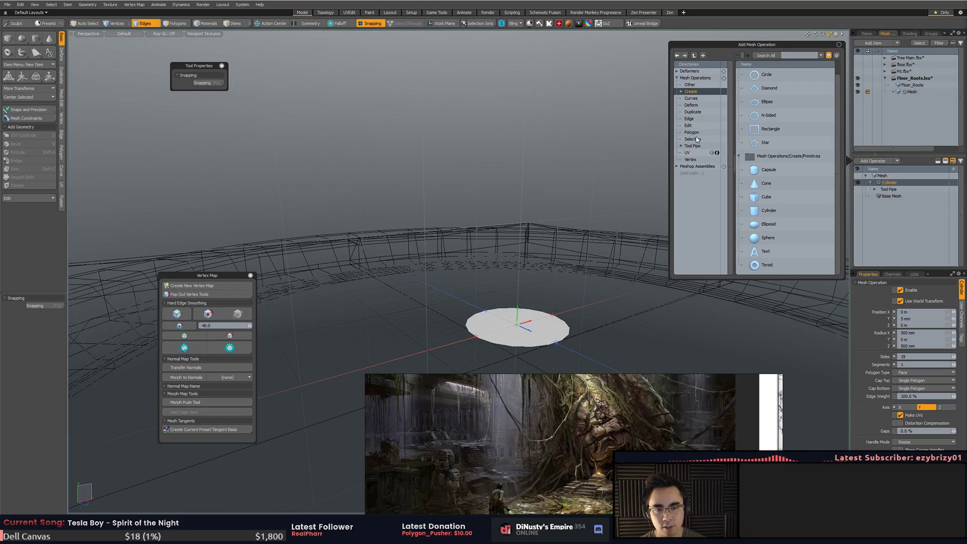
pyautogui.click(695, 98)
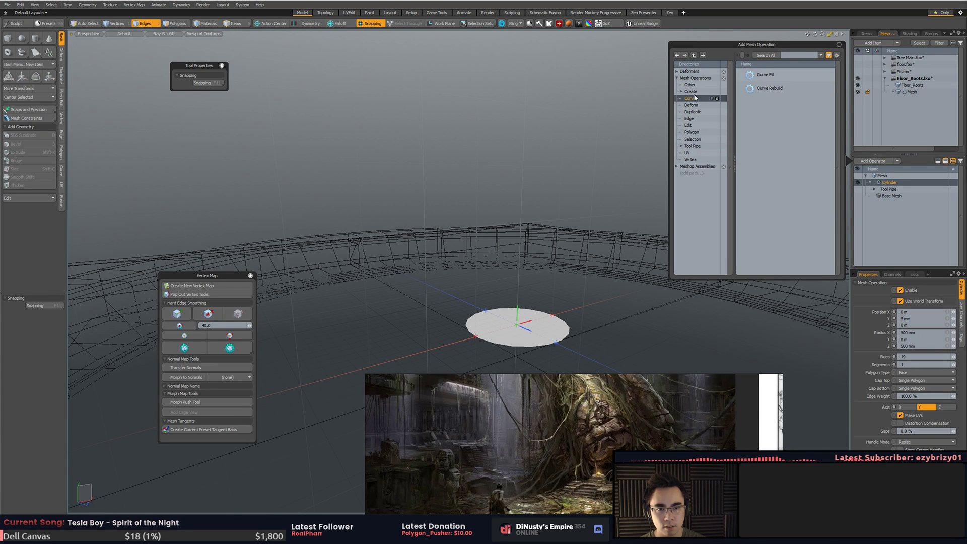
pyautogui.keyDown('alt'); pyautogui.moveTo(567, 208); pyautogui.dragTo(523, 227); pyautogui.keyUp('alt')
# - Reopen the mesh operation browser and look through the Deformers, Other, Create and Curves categories for a suitable operation
pyautogui.press('2')
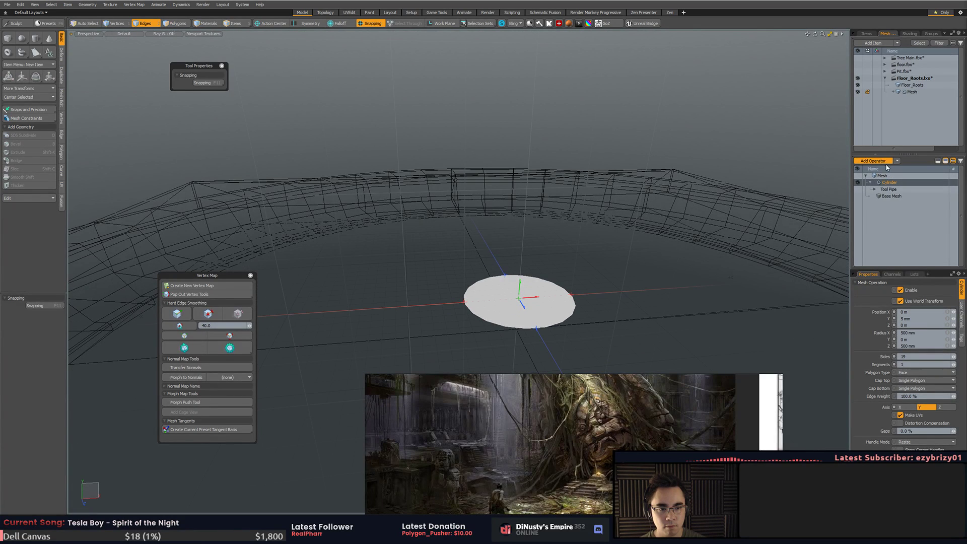
pyautogui.click(874, 161)
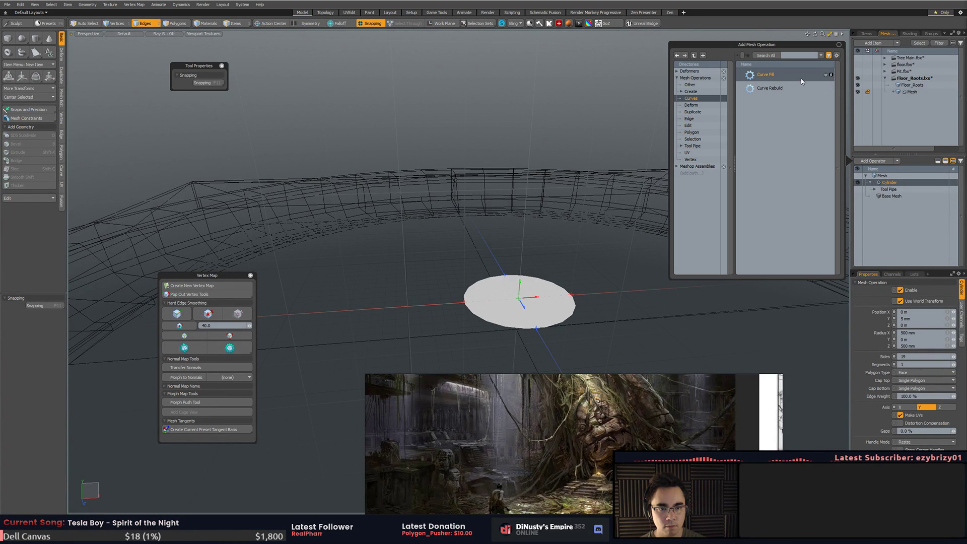
pyautogui.click(831, 76)
pyautogui.click(692, 91)
pyautogui.click(700, 85)
pyautogui.click(694, 78)
pyautogui.click(677, 73)
pyautogui.click(677, 72)
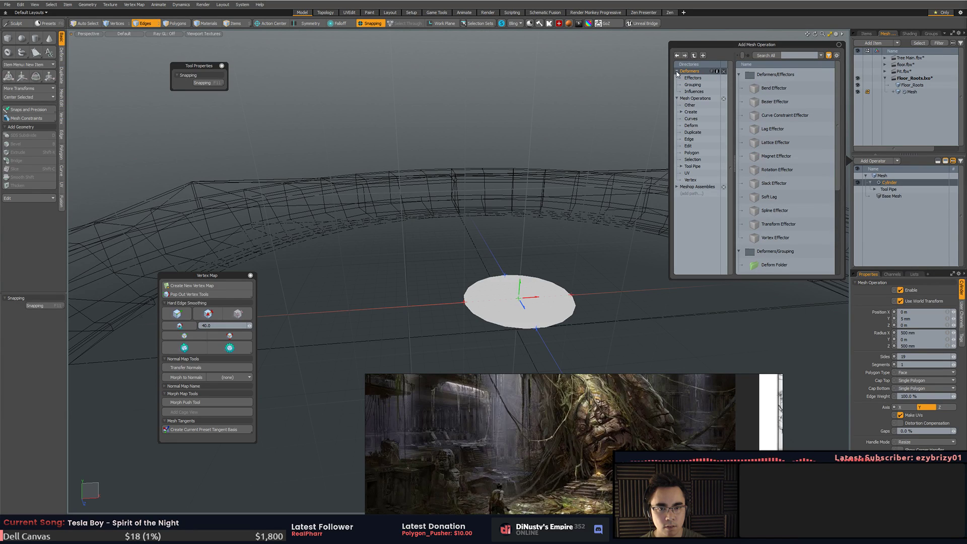
pyautogui.click(694, 105)
pyautogui.click(697, 112)
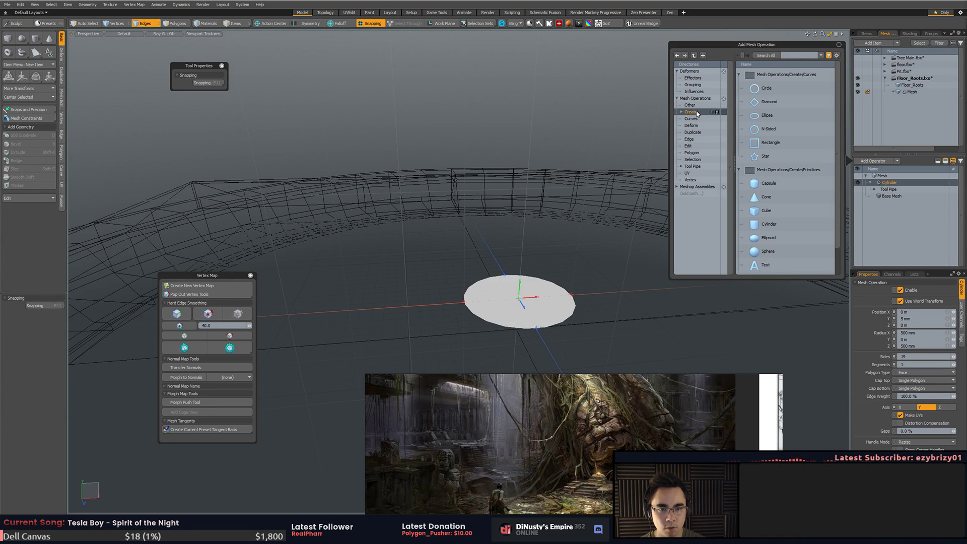
pyautogui.click(695, 119)
pyautogui.keyDown('alt'); pyautogui.moveTo(602, 118); pyautogui.dragTo(555, 158); pyautogui.keyUp('alt')
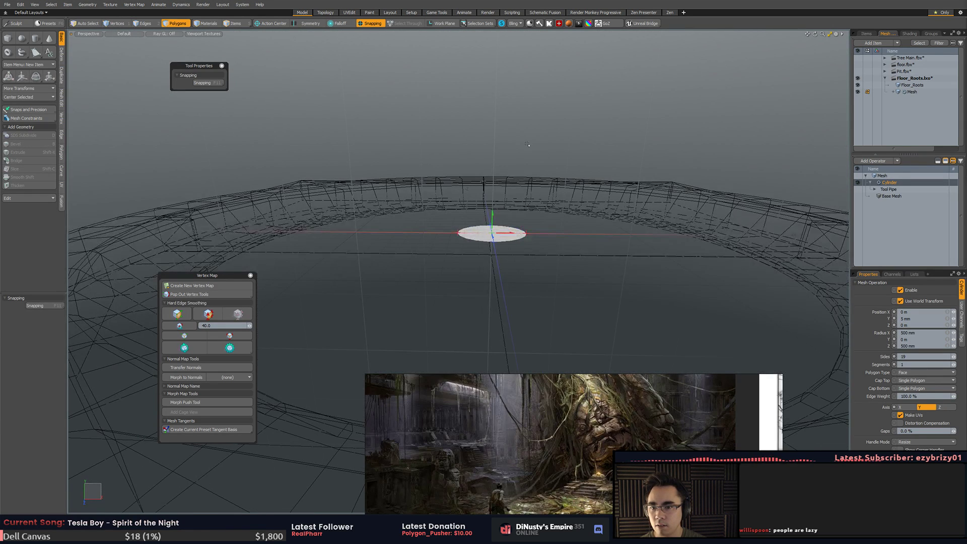
# - Add another empty Mesh item to the Floor_Roots scene after the disc mesh
pyautogui.click(912, 92)
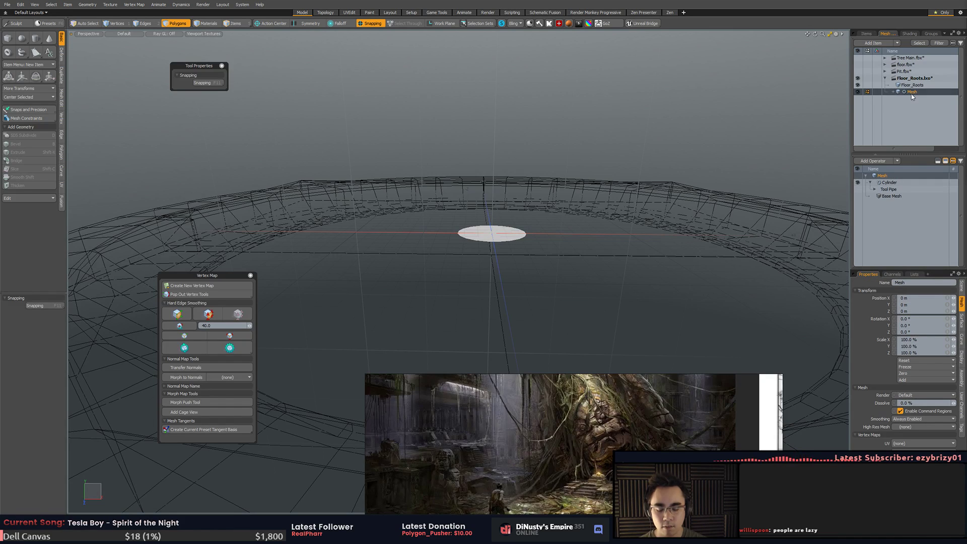
pyautogui.click(873, 43)
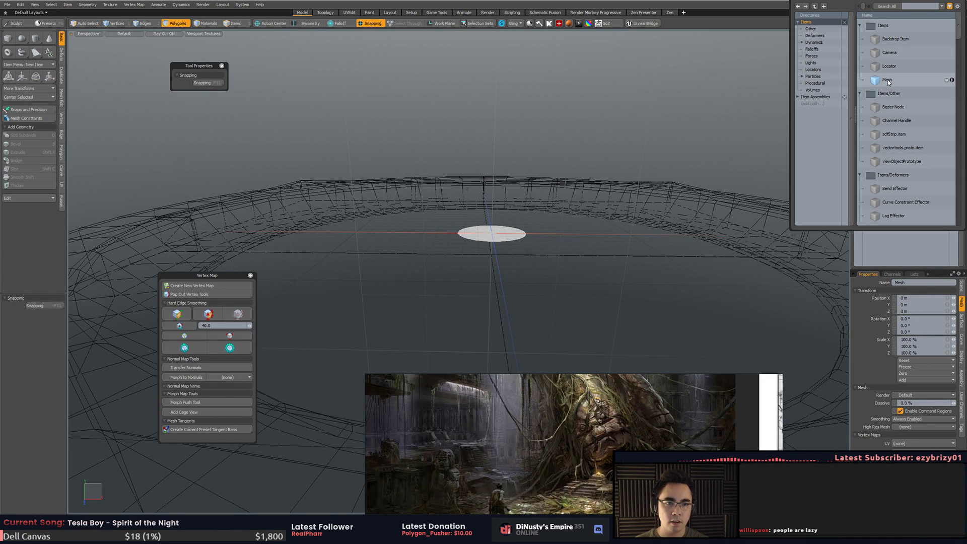
pyautogui.press('Escape')
pyautogui.press('n')
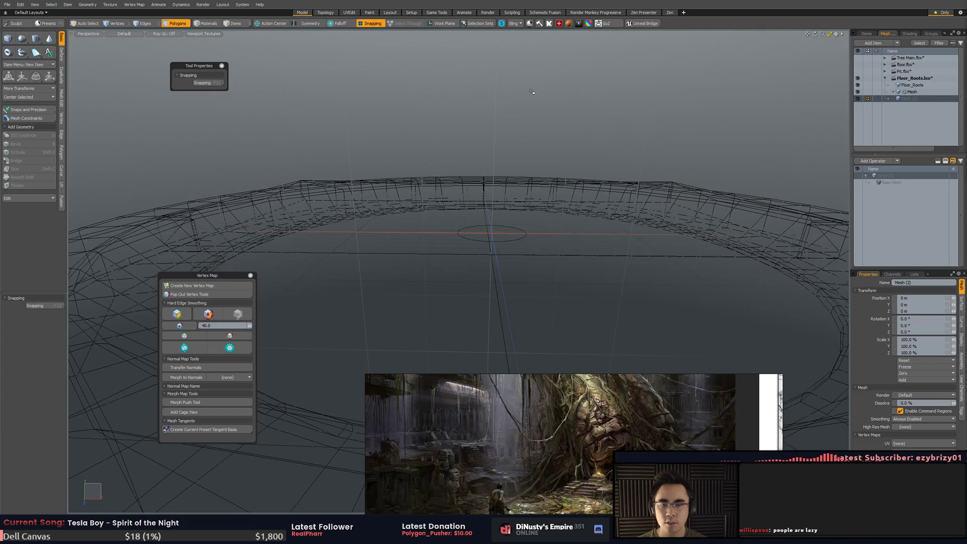
pyautogui.click(22, 52)
pyautogui.moveTo(225, 71); pyautogui.dragTo(148, 64)
pyautogui.click(171, 58)
pyautogui.keyDown('alt'); pyautogui.moveTo(312, 251); pyautogui.dragTo(332, 268); pyautogui.keyUp('alt')
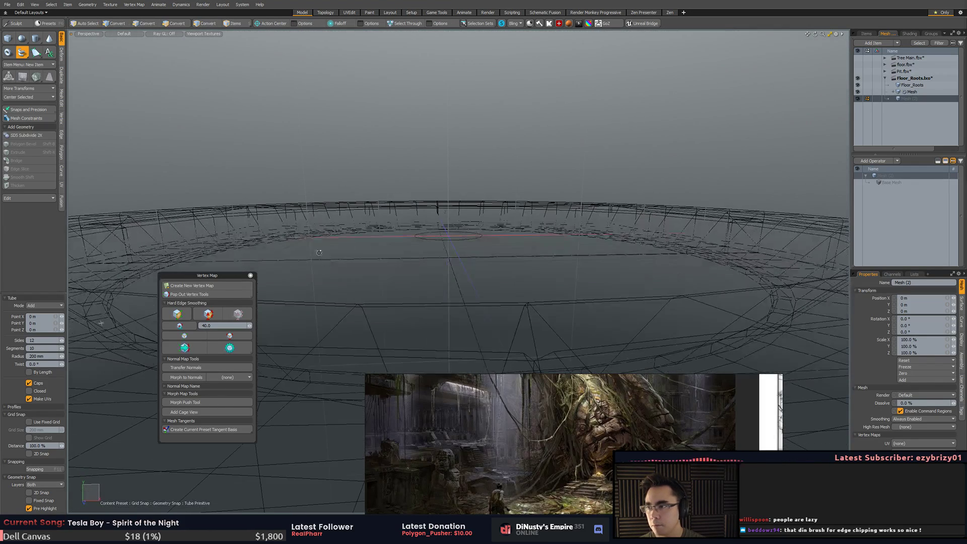
pyautogui.moveTo(295, 174)
pyautogui.keyDown('alt'); pyautogui.mouseDown()
pyautogui.moveTo(283, 169)
pyautogui.moveTo(290, 176)
pyautogui.mouseUp(); pyautogui.keyUp('alt')
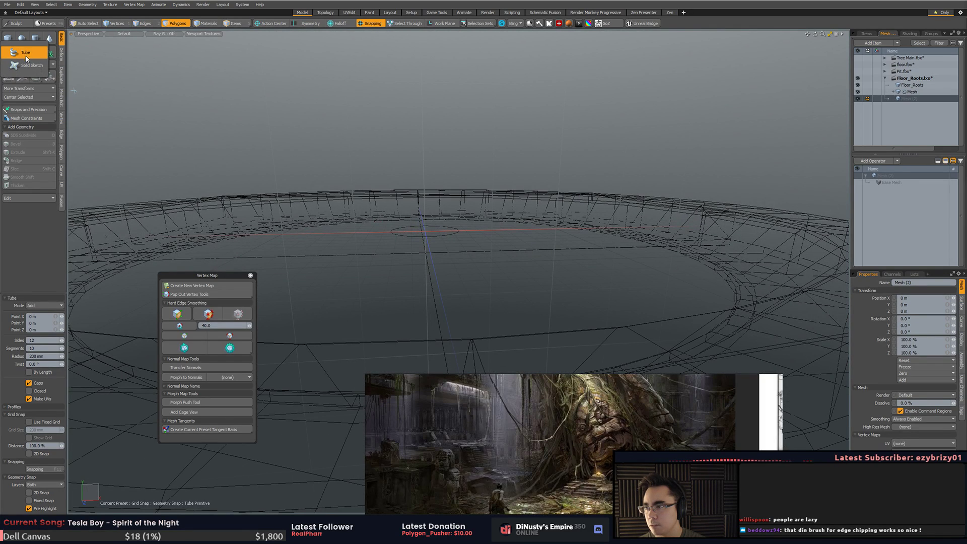
# - Draw a five-point curve rising from inside the basin and running out past its rim, with snapping off
pyautogui.click(36, 54)
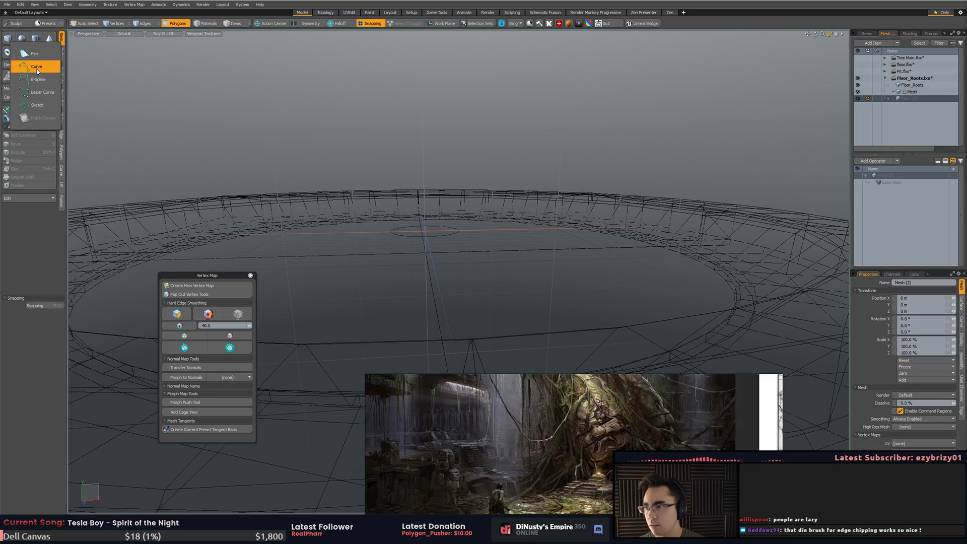
pyautogui.click(48, 65)
pyautogui.keyDown('alt'); pyautogui.moveTo(380, 171); pyautogui.dragTo(323, 167); pyautogui.keyUp('alt')
pyautogui.click(386, 220)
pyautogui.press('x')
pyautogui.click(424, 162)
pyautogui.moveTo(531, 154); pyautogui.dragTo(498, 177)
pyautogui.moveTo(598, 193); pyautogui.dragTo(606, 173)
pyautogui.keyDown('alt'); pyautogui.moveTo(579, 208); pyautogui.dragTo(564, 235); pyautogui.keyUp('alt')
pyautogui.moveTo(640, 161); pyautogui.dragTo(670, 129)
pyautogui.press('space')
pyautogui.hotkey('ctrl', 'z')
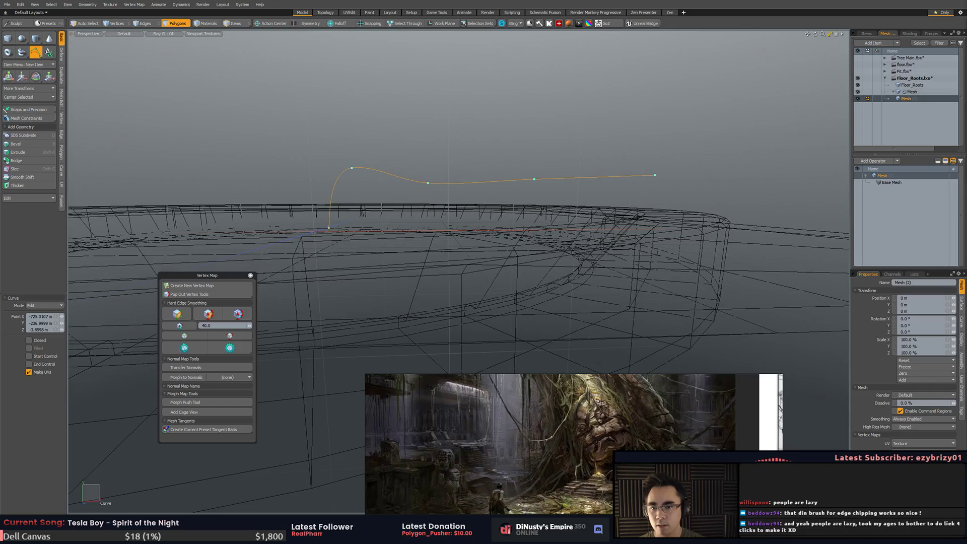
# - Move the curve's fourth point onto the inner edge of the basin rim
pyautogui.press('w')
pyautogui.press('1')
pyautogui.click(537, 180)
pyautogui.press('w')
pyautogui.moveTo(563, 150); pyautogui.dragTo(584, 227)
pyautogui.keyDown('alt'); pyautogui.moveTo(368, 201); pyautogui.dragTo(363, 248); pyautogui.keyUp('alt')
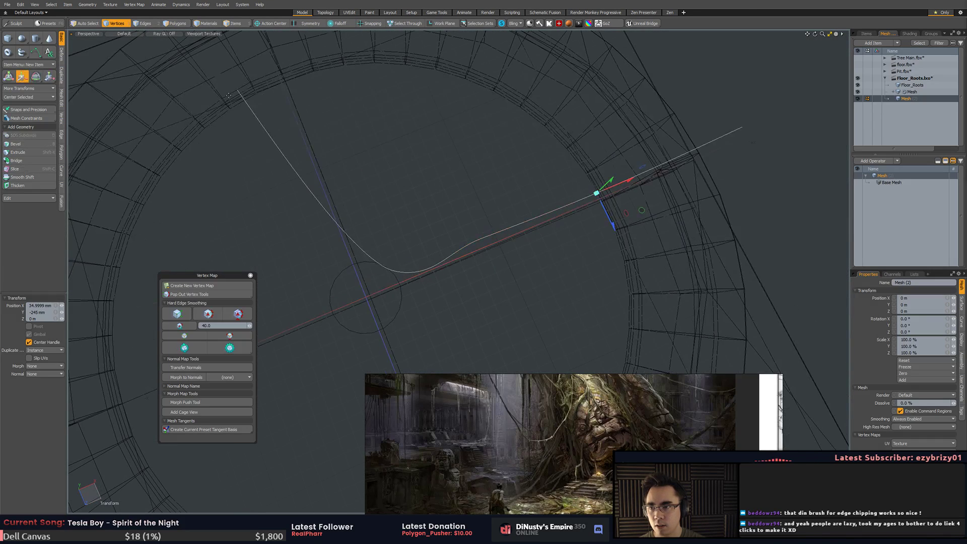
# - Move the curve's starting point from the rim inward toward the middle of the basin
pyautogui.press('q')
pyautogui.click(237, 89)
pyautogui.press('w')
pyautogui.moveTo(276, 106); pyautogui.dragTo(401, 220)
pyautogui.click(438, 223)
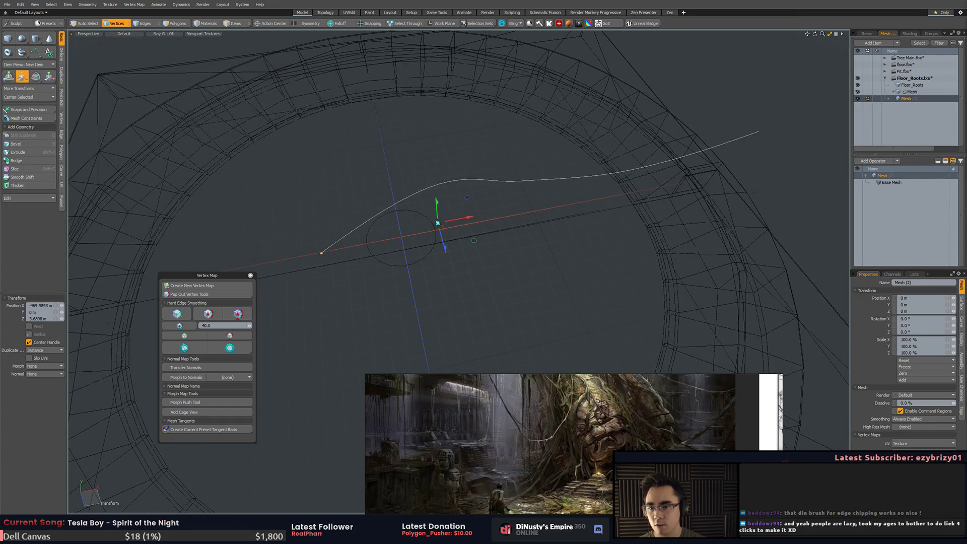
pyautogui.press('q')
# - Search the mesh operations for "la" and add Lace Geometry to the curve mesh
pyautogui.keyDown('alt'); pyautogui.moveTo(622, 217); pyautogui.dragTo(655, 174); pyautogui.keyUp('alt')
pyautogui.click(886, 161)
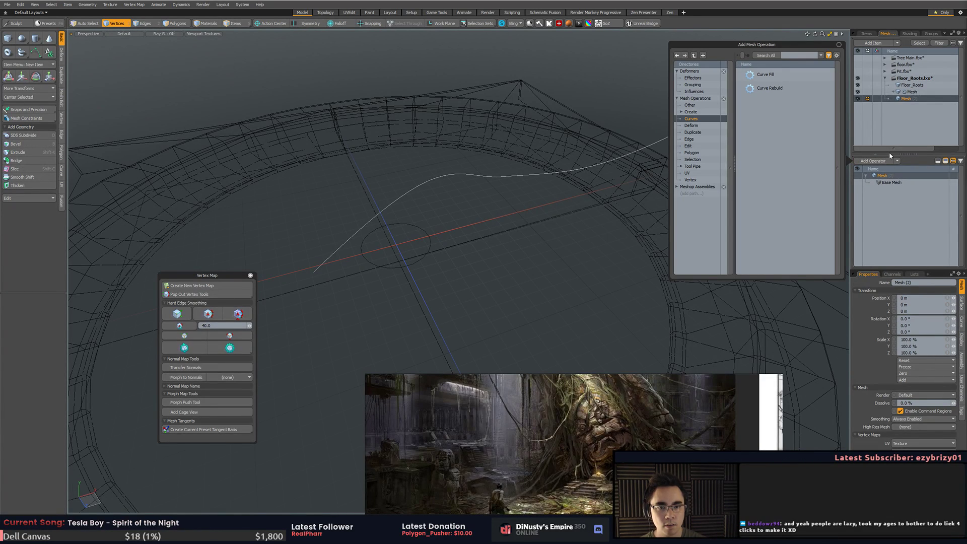
pyautogui.write('la')
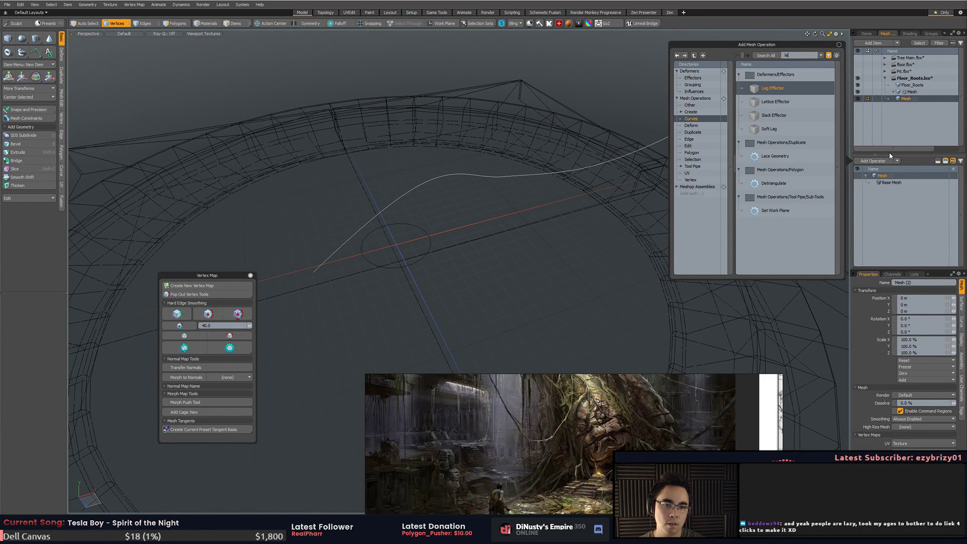
pyautogui.doubleClick(775, 156)
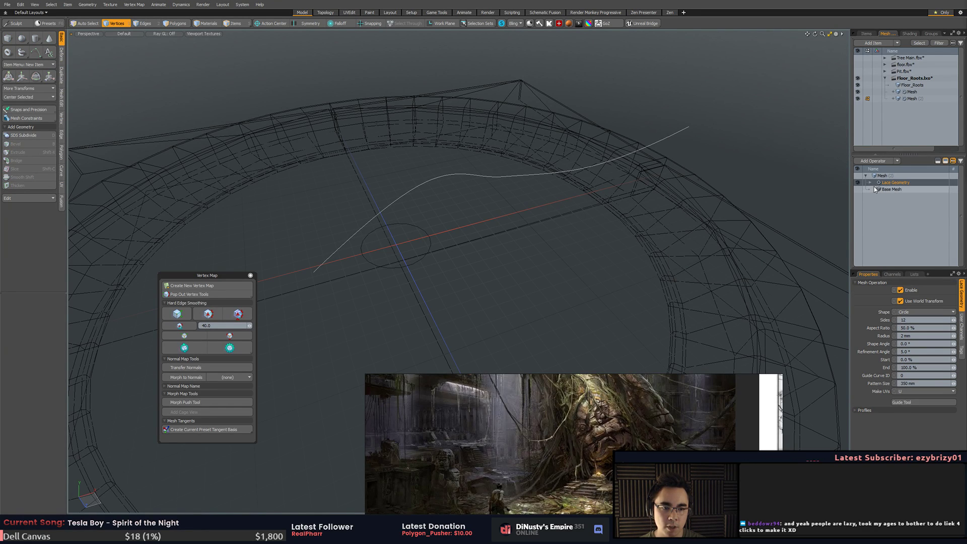
# - Set the Lace Geometry radius to 242 mm
pyautogui.doubleClick(877, 183)
pyautogui.click(866, 276)
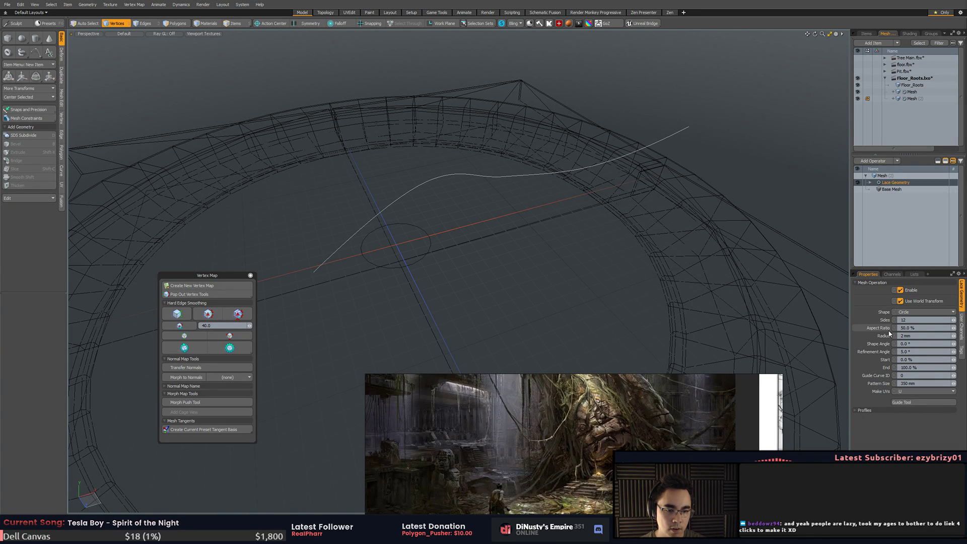
pyautogui.moveTo(954, 336); pyautogui.dragTo(955, 337)
pyautogui.keyDown('alt'); pyautogui.moveTo(589, 252); pyautogui.dragTo(670, 247); pyautogui.keyUp('alt')
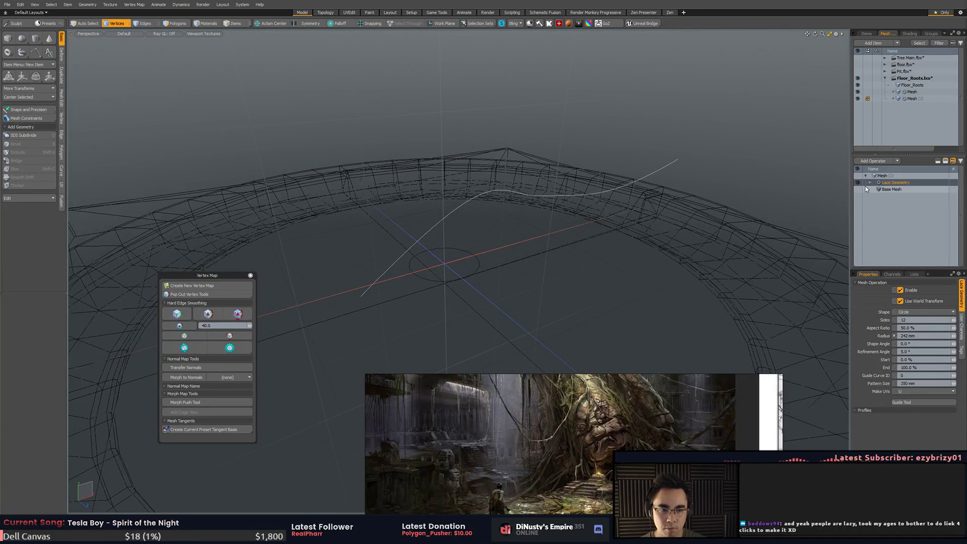
# - Delete the disc mesh from the Floor_Roots scene and select the remaining curve mesh
pyautogui.click(907, 86)
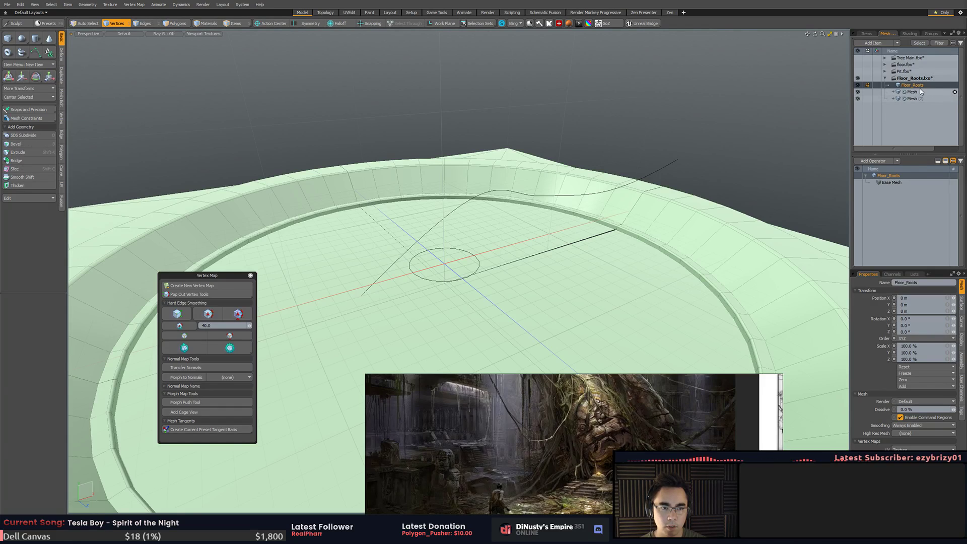
pyautogui.click(920, 90)
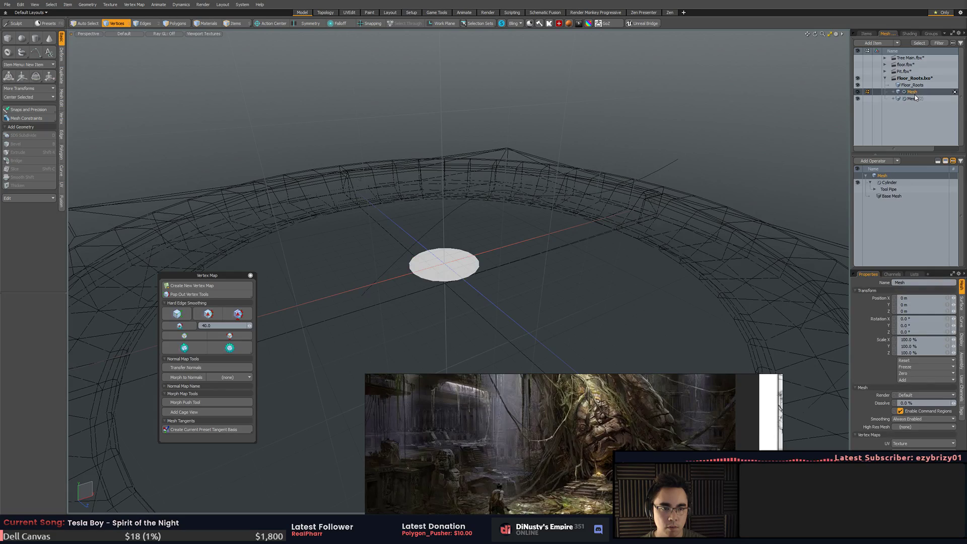
pyautogui.press('Delete')
pyautogui.click(913, 92)
pyautogui.doubleClick(882, 177)
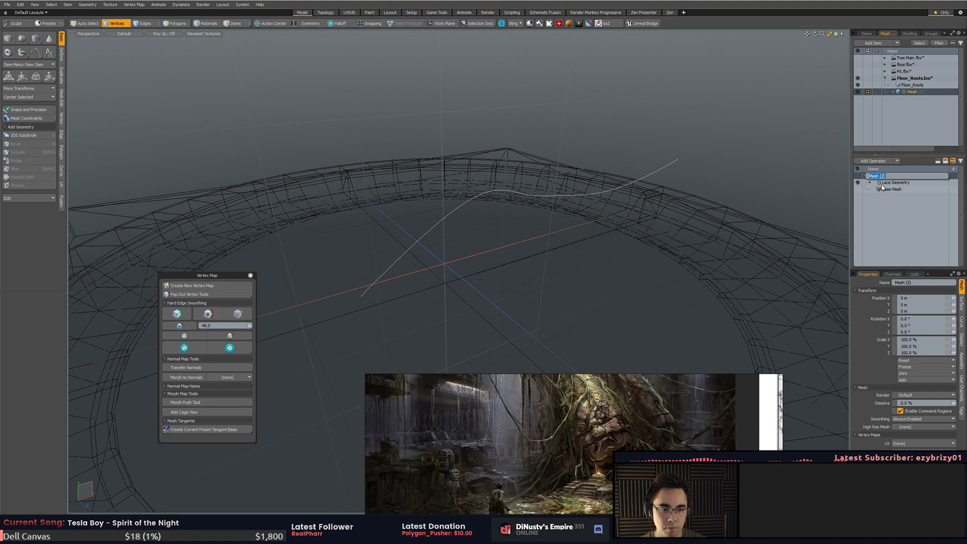
# - Examine the Lace Geometry settings, including Guide Curve ID, against the curve from several angles
pyautogui.click(890, 183)
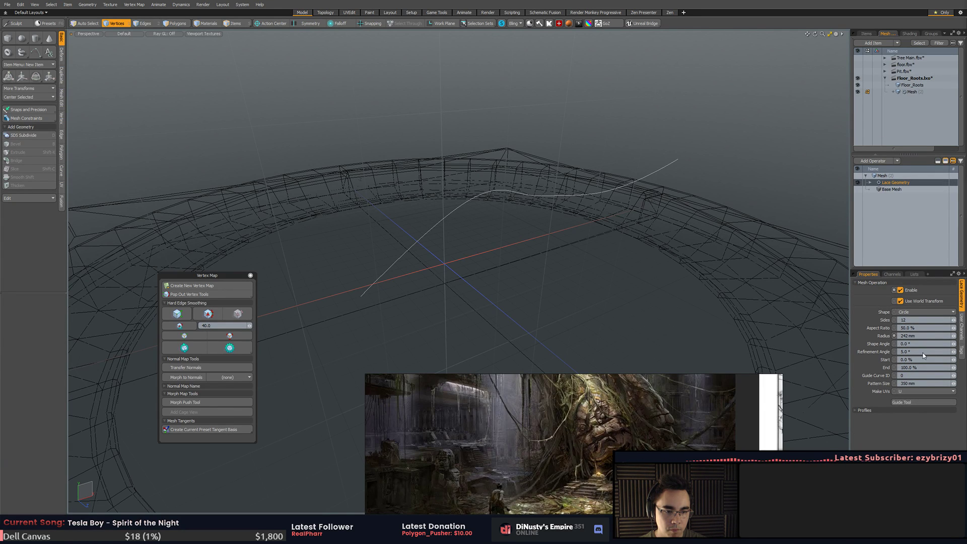
pyautogui.keyDown('alt'); pyautogui.moveTo(715, 280); pyautogui.dragTo(750, 300); pyautogui.keyUp('alt')
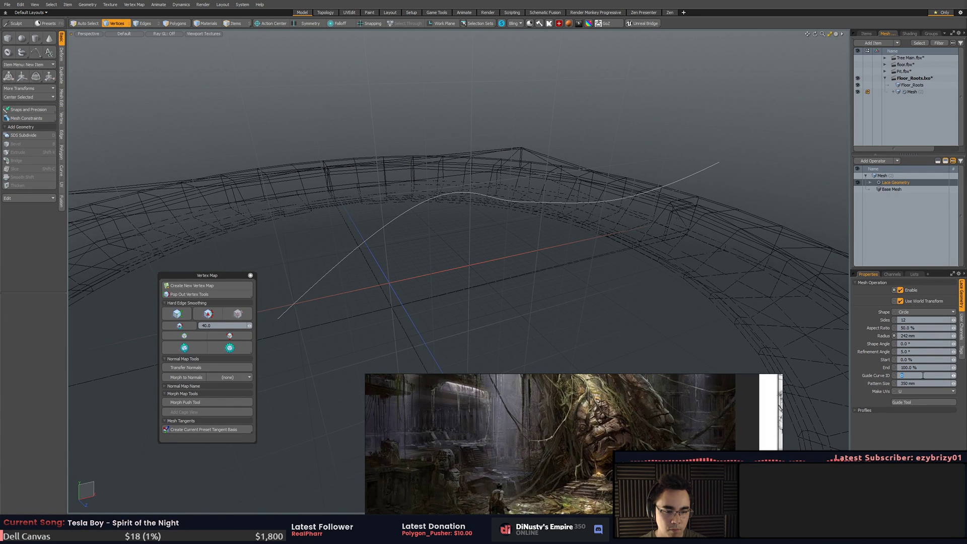
pyautogui.keyDown('alt'); pyautogui.moveTo(729, 299); pyautogui.dragTo(550, 215); pyautogui.keyUp('alt')
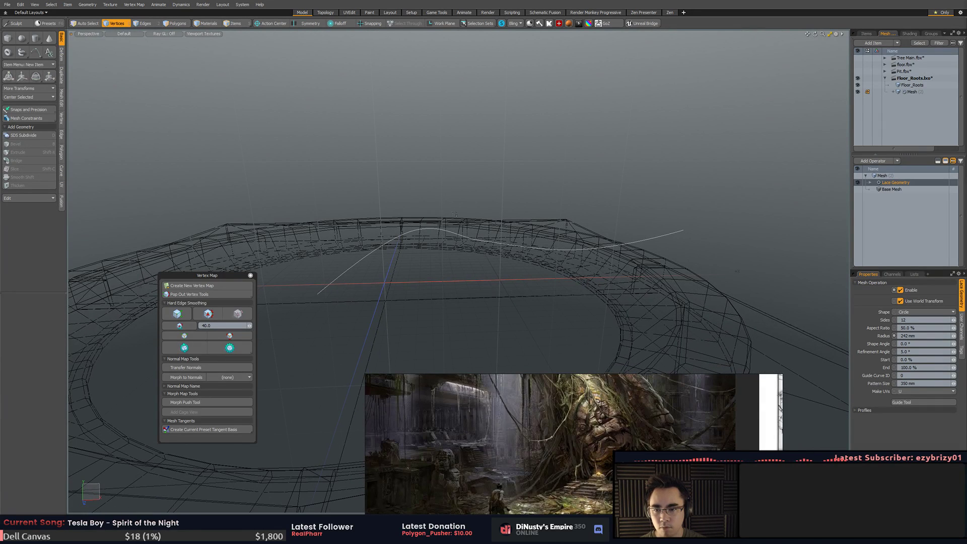
# - Select the curve's middle point in the base mesh and move it to reshape the bend
pyautogui.press('w')
pyautogui.click(536, 242)
pyautogui.click(892, 189)
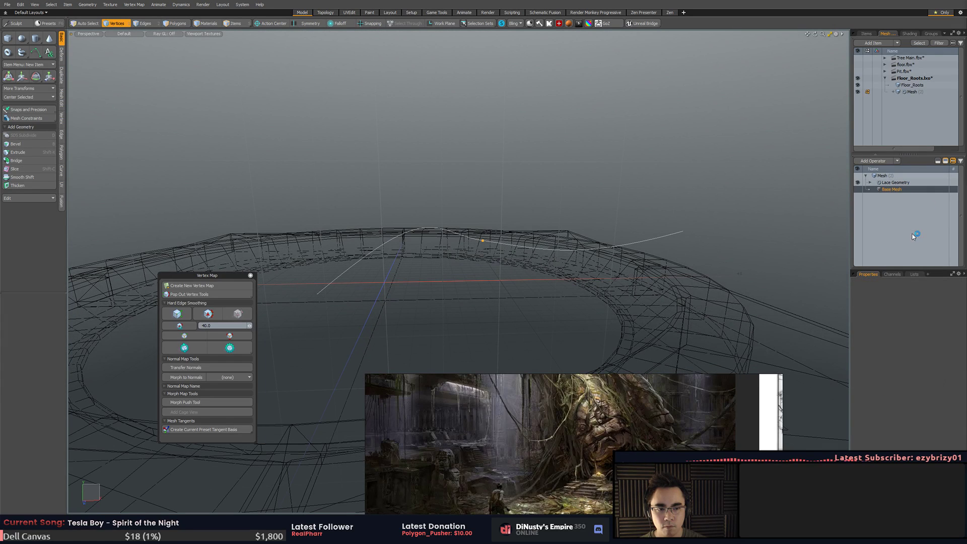
pyautogui.press('w')
pyautogui.moveTo(513, 215); pyautogui.dragTo(548, 164)
pyautogui.press('q')
pyautogui.keyDown('alt'); pyautogui.moveTo(597, 251); pyautogui.dragTo(570, 282); pyautogui.keyUp('alt')
# - Inspect the Guide Curve and Profile Shape inputs of the Lace Geometry operation
pyautogui.click(870, 183)
pyautogui.click(902, 183)
pyautogui.click(875, 190)
pyautogui.click(875, 190)
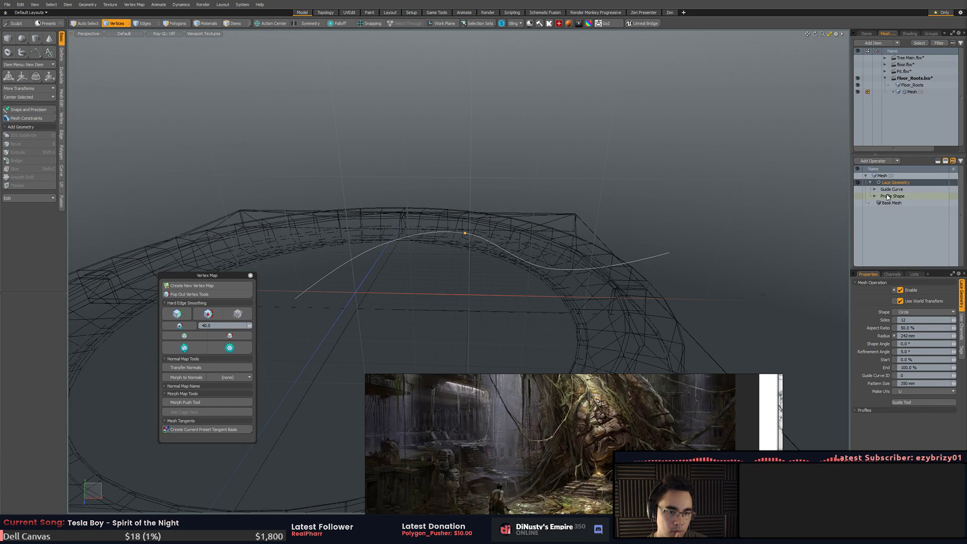
pyautogui.click(875, 196)
pyautogui.click(895, 203)
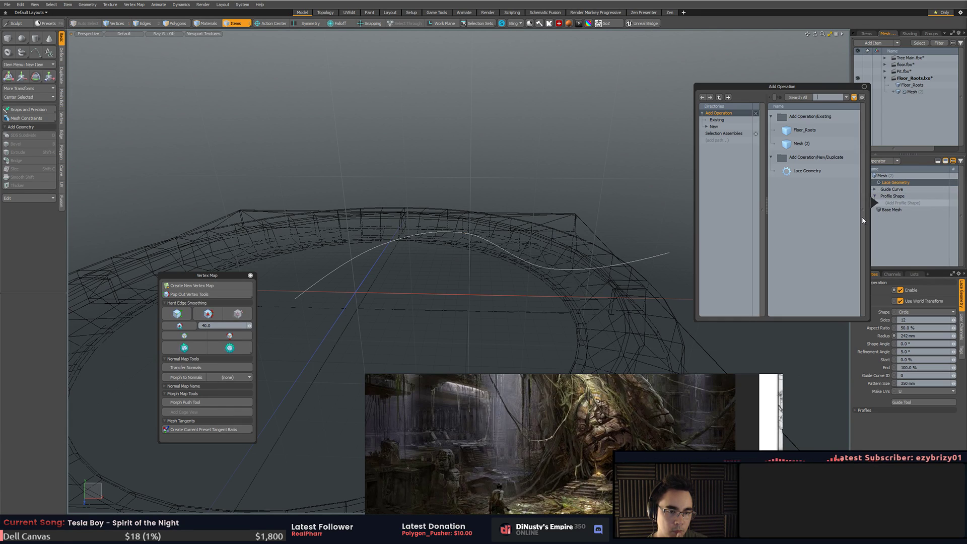
pyautogui.click(732, 128)
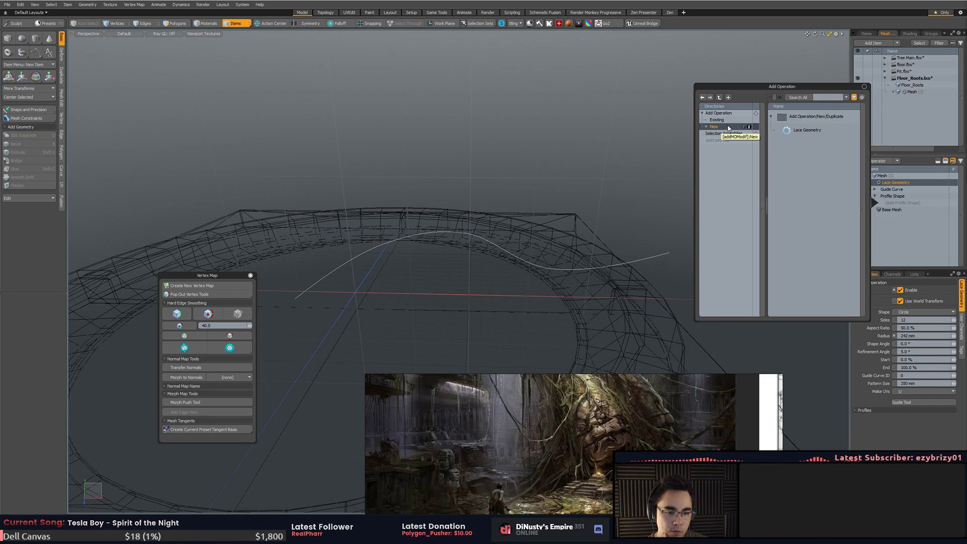
pyautogui.click(803, 58)
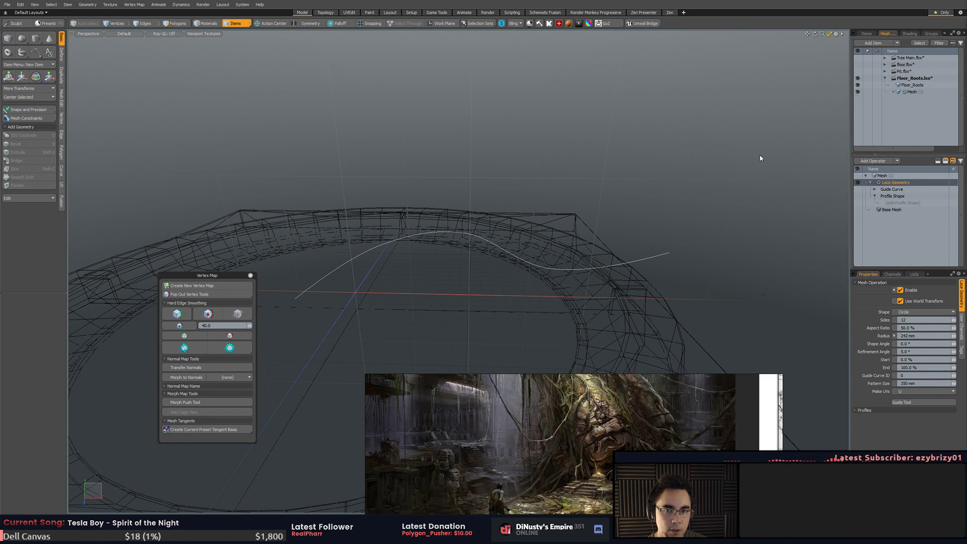
# - Preview the scene with Ray GL in the viewport and turn the preview off again
pyautogui.keyDown('alt'); pyautogui.moveTo(627, 127); pyautogui.dragTo(629, 92); pyautogui.keyUp('alt')
pyautogui.click(173, 34)
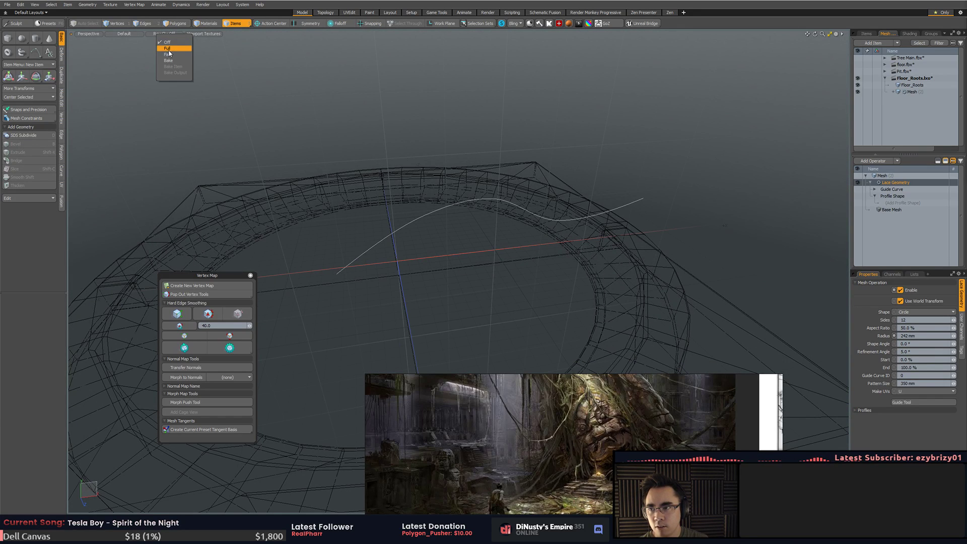
pyautogui.click(170, 55)
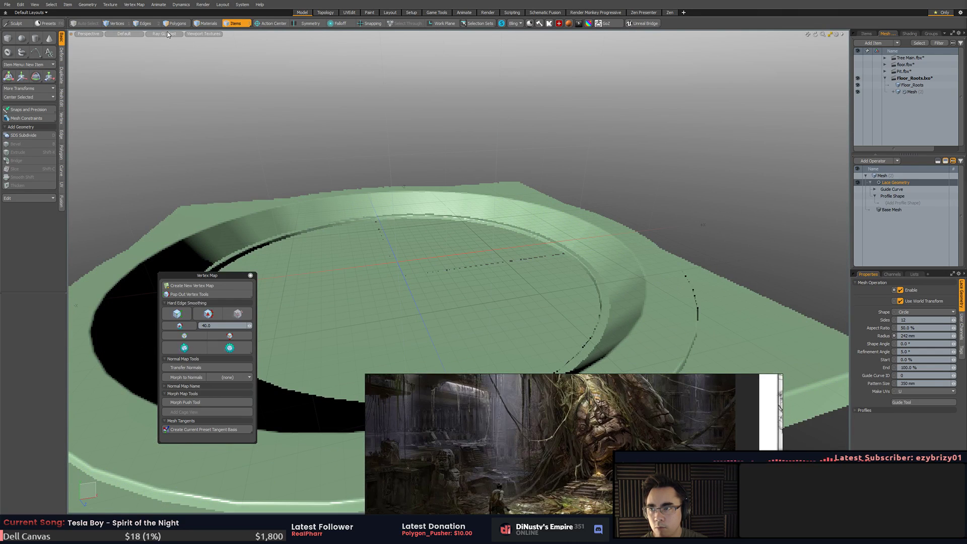
pyautogui.click(168, 35)
pyautogui.click(174, 42)
# - Select the curve mesh, make its Base Mesh the editing target, and move the curve's far end vertex downward
pyautogui.keyDown('alt'); pyautogui.moveTo(348, 121); pyautogui.dragTo(351, 139); pyautogui.keyUp('alt')
pyautogui.click(542, 218)
pyautogui.keyDown('alt'); pyautogui.moveTo(652, 216); pyautogui.dragTo(740, 233); pyautogui.keyUp('alt')
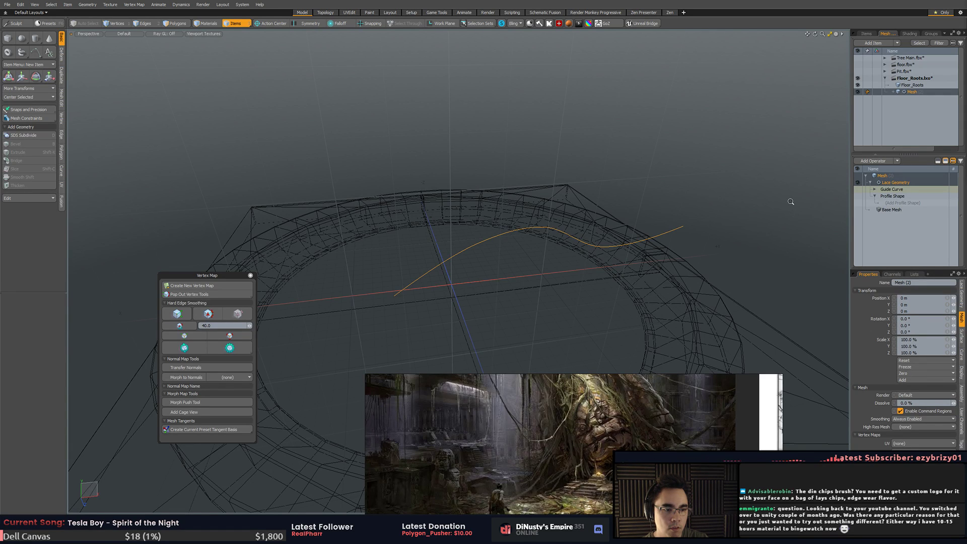
pyautogui.keyDown('alt'); pyautogui.moveTo(716, 191); pyautogui.dragTo(695, 187); pyautogui.keyUp('alt')
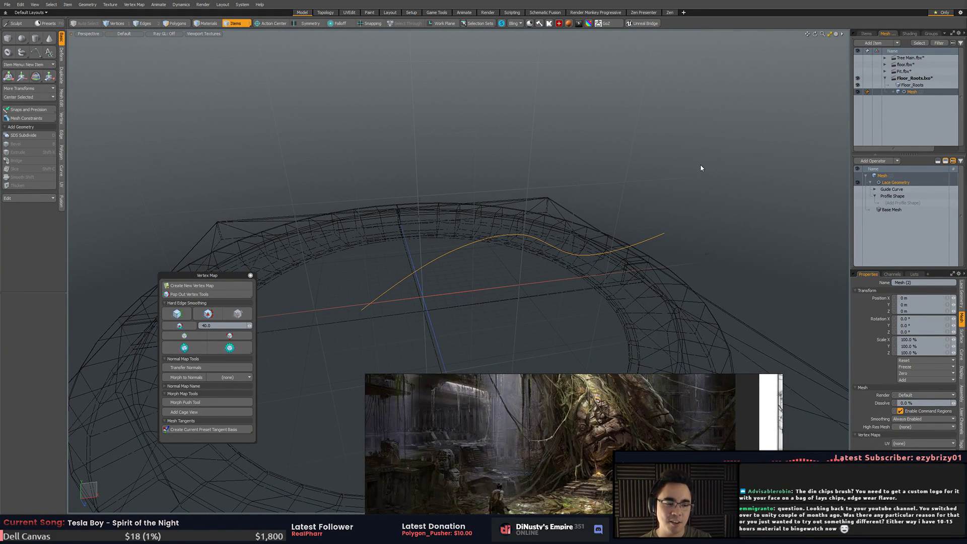
pyautogui.keyDown('alt'); pyautogui.moveTo(681, 218); pyautogui.dragTo(672, 225); pyautogui.keyUp('alt')
pyautogui.scroll(-5, 665, 222)
pyautogui.scroll(5, 630, 219)
pyautogui.keyDown('alt'); pyautogui.moveTo(646, 266); pyautogui.dragTo(687, 222); pyautogui.keyUp('alt')
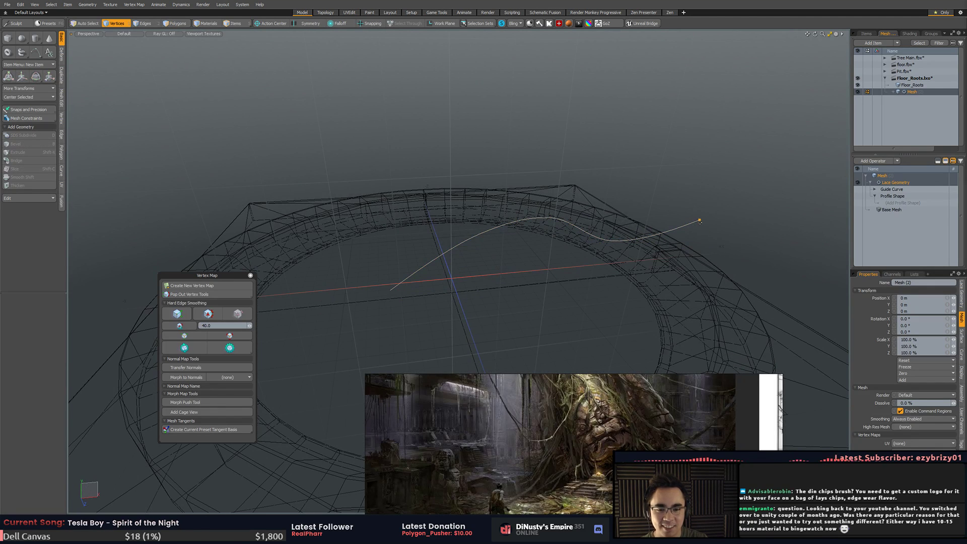
pyautogui.press('1')
pyautogui.press('w')
pyautogui.click(533, 251)
pyautogui.click(536, 262)
pyautogui.click(549, 242)
pyautogui.keyDown('alt'); pyautogui.moveTo(584, 241); pyautogui.dragTo(553, 225); pyautogui.keyUp('alt')
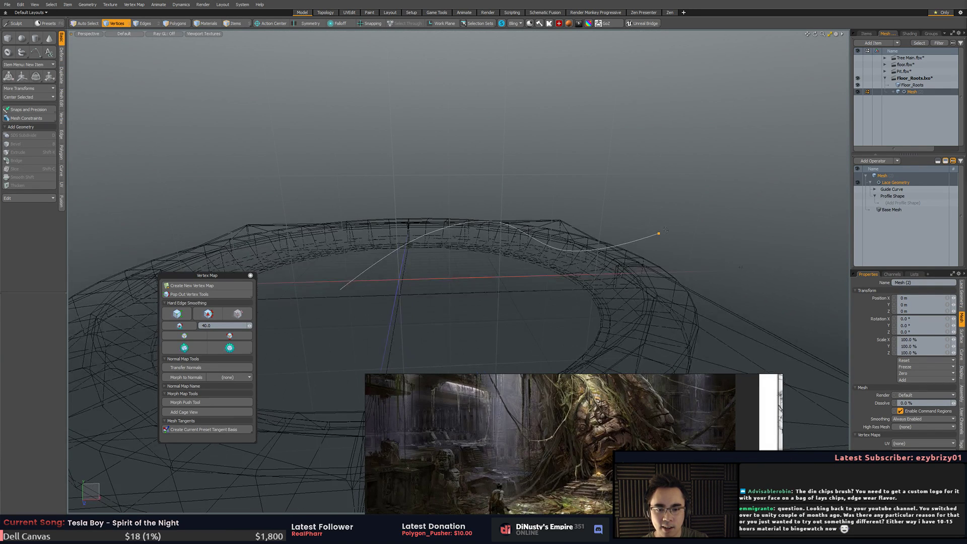
pyautogui.click(899, 209)
pyautogui.press('w')
pyautogui.moveTo(693, 206); pyautogui.dragTo(694, 226)
pyautogui.press('q')
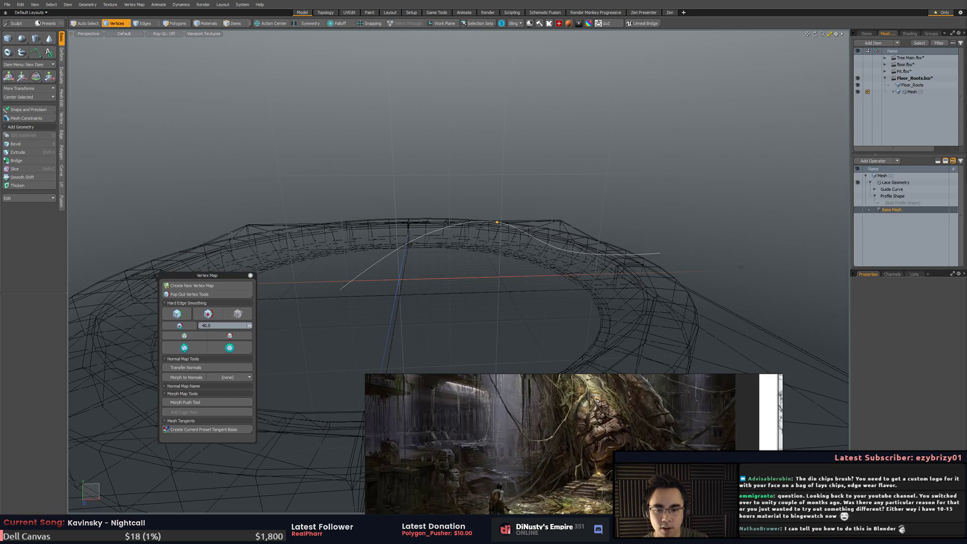
# - Adjust the position of the curve vertex next to the lowered end
pyautogui.press('w')
pyautogui.moveTo(584, 256)
pyautogui.keyDown('alt'); pyautogui.mouseDown()
pyautogui.moveTo(567, 213)
pyautogui.moveTo(552, 216)
pyautogui.moveTo(602, 258)
pyautogui.mouseUp(); pyautogui.keyUp('alt')
pyautogui.press('q')
pyautogui.moveTo(798, 217)
pyautogui.keyDown('alt'); pyautogui.mouseDown()
pyautogui.moveTo(821, 244)
pyautogui.moveTo(815, 226)
pyautogui.mouseUp(); pyautogui.keyUp('alt')
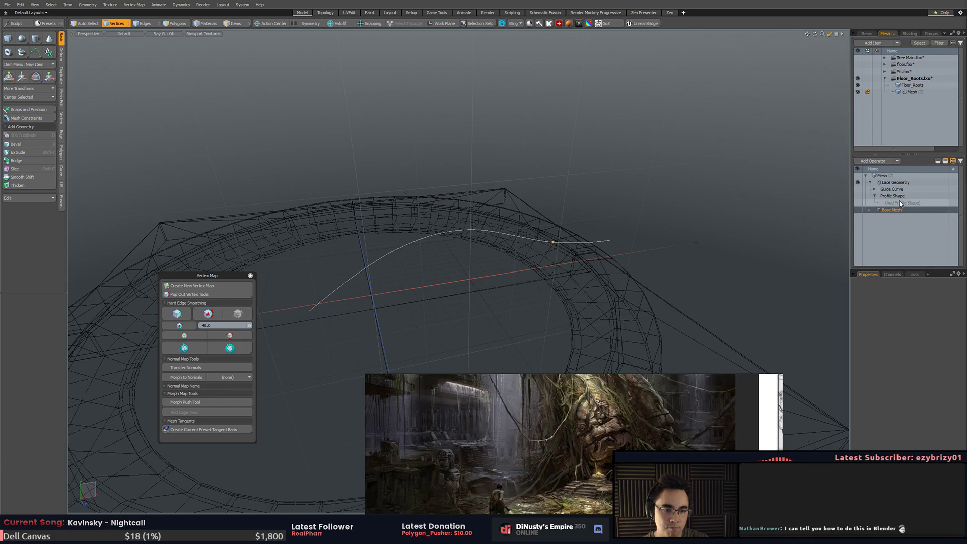
pyautogui.click(900, 203)
pyautogui.click(717, 120)
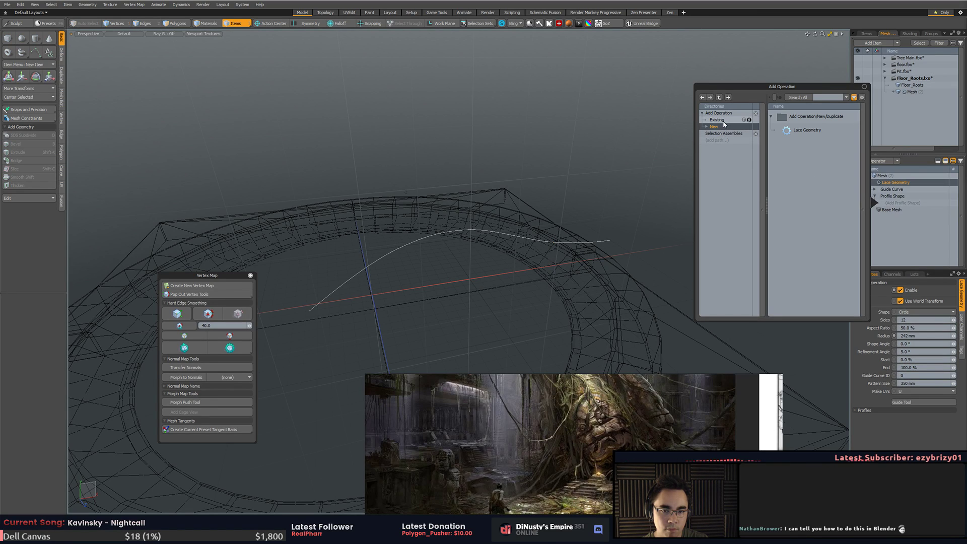
pyautogui.click(721, 134)
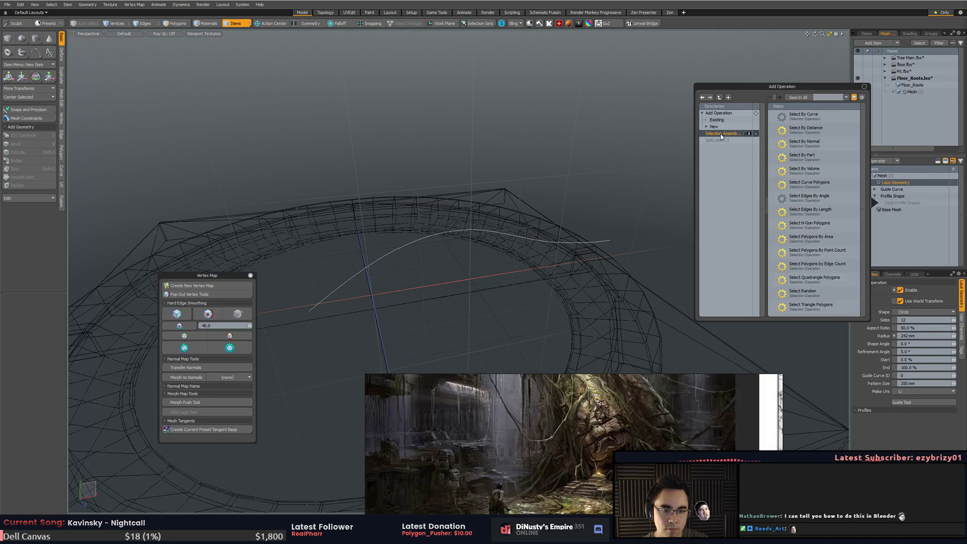
pyautogui.click(720, 115)
pyautogui.keyDown('alt'); pyautogui.keyDown('shift'); pyautogui.moveTo(618, 88); pyautogui.dragTo(639, 103); pyautogui.keyUp('shift'); pyautogui.keyUp('alt')
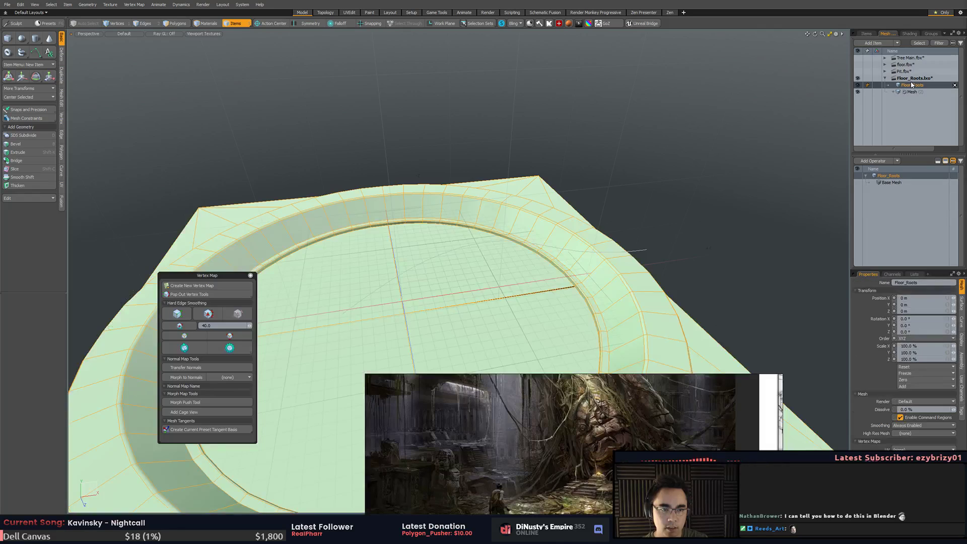
# - Add a new empty mesh item to the Floor_Roots scene and show it in the top view
pyautogui.click(912, 91)
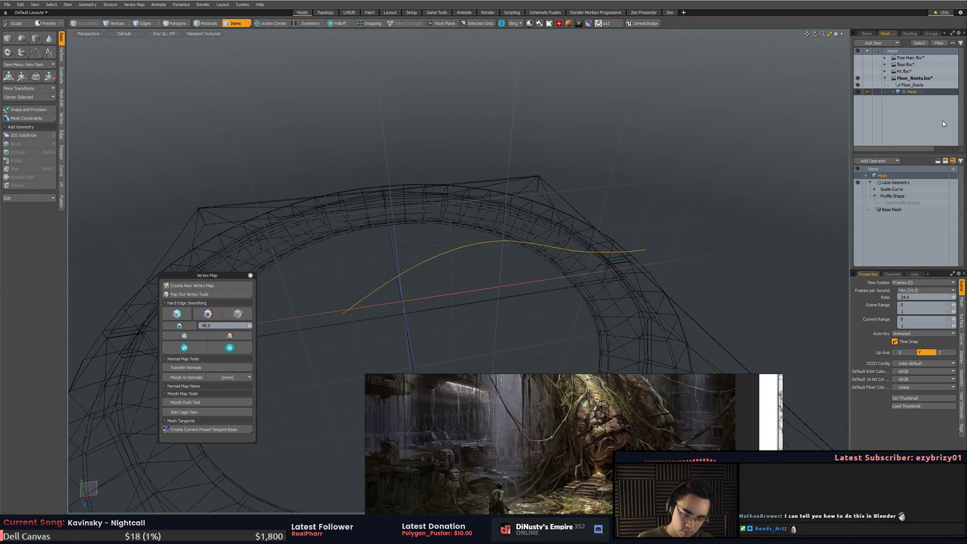
pyautogui.press('n')
pyautogui.click(890, 66)
pyautogui.doubleClick(890, 79)
pyautogui.keyDown('alt'); pyautogui.moveTo(801, 96); pyautogui.dragTo(777, 146); pyautogui.keyUp('alt')
pyautogui.press('KP_1')
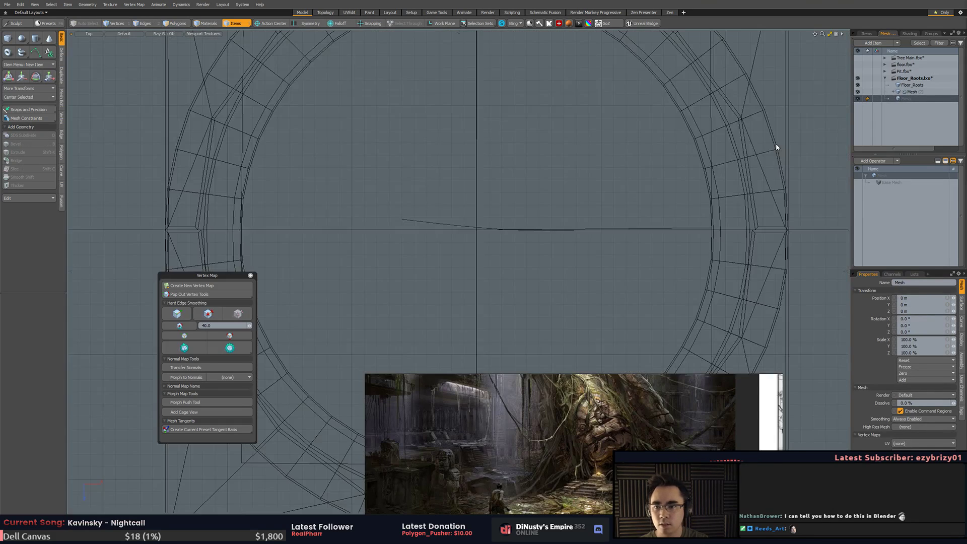
# - Draw a flat cylinder disc of about 283 mm radius at the origin with snapping on, and set its sides to 12
pyautogui.click(35, 40)
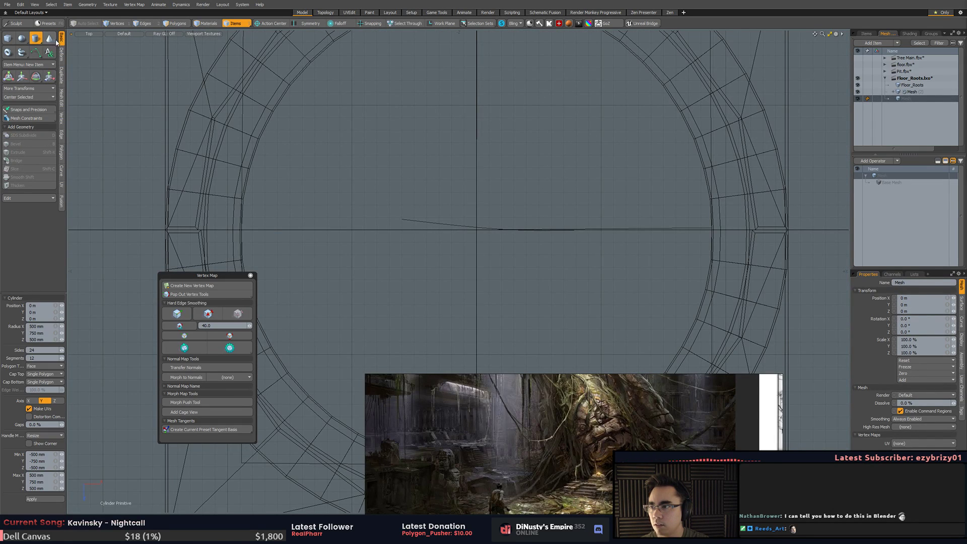
pyautogui.press('x')
pyautogui.moveTo(477, 230); pyautogui.dragTo(493, 244)
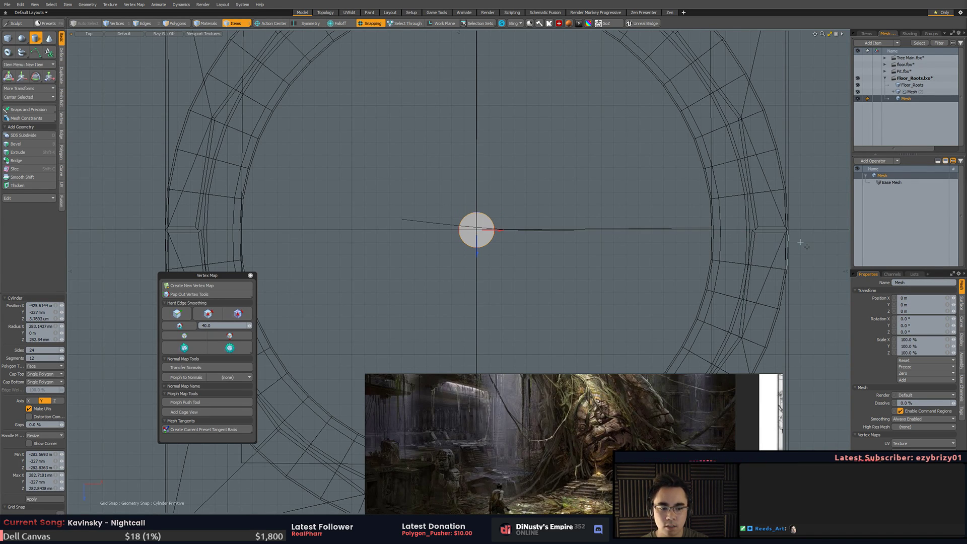
pyautogui.press('KP_Decimal')
pyautogui.keyDown('alt'); pyautogui.moveTo(579, 274); pyautogui.dragTo(522, 194); pyautogui.keyUp('alt')
pyautogui.moveTo(61, 349); pyautogui.dragTo(61, 351)
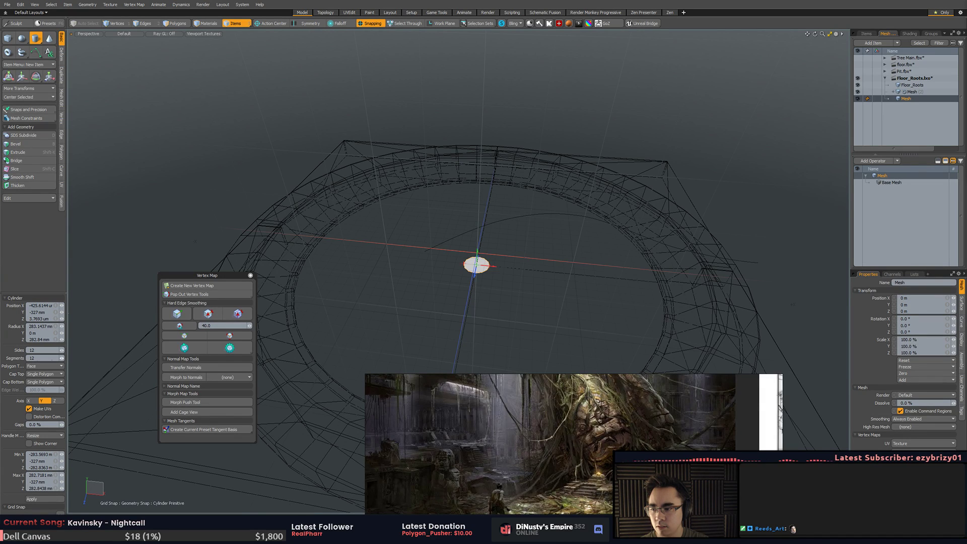
pyautogui.keyDown('alt'); pyautogui.moveTo(504, 260); pyautogui.dragTo(535, 289); pyautogui.keyUp('alt')
pyautogui.press('q')
# - Examine the flat disc's polygon up close from several angles in polygon mode
pyautogui.scroll(3, 509, 275)
pyautogui.press('3')
pyautogui.click(453, 265)
pyautogui.hotkey('shift', 'a')
pyautogui.keyDown('alt'); pyautogui.moveTo(479, 309); pyautogui.dragTo(499, 260); pyautogui.keyUp('alt')
pyautogui.click(627, 284)
pyautogui.keyDown('alt'); pyautogui.moveTo(583, 255); pyautogui.dragTo(529, 292); pyautogui.keyUp('alt')
pyautogui.click(472, 354)
pyautogui.scroll(-5, 534, 343)
pyautogui.keyDown('alt'); pyautogui.moveTo(534, 343); pyautogui.dragTo(824, 183); pyautogui.keyUp('alt')
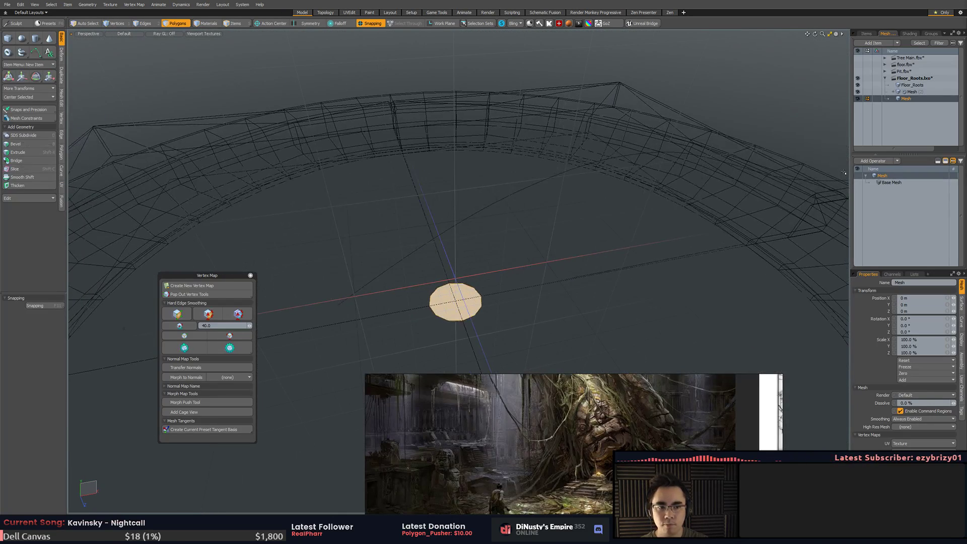
pyautogui.click(912, 92)
pyautogui.scroll(-3, 691, 197)
pyautogui.keyDown('alt'); pyautogui.moveTo(691, 211); pyautogui.dragTo(626, 194); pyautogui.keyUp('alt')
pyautogui.scroll(1, 687, 203)
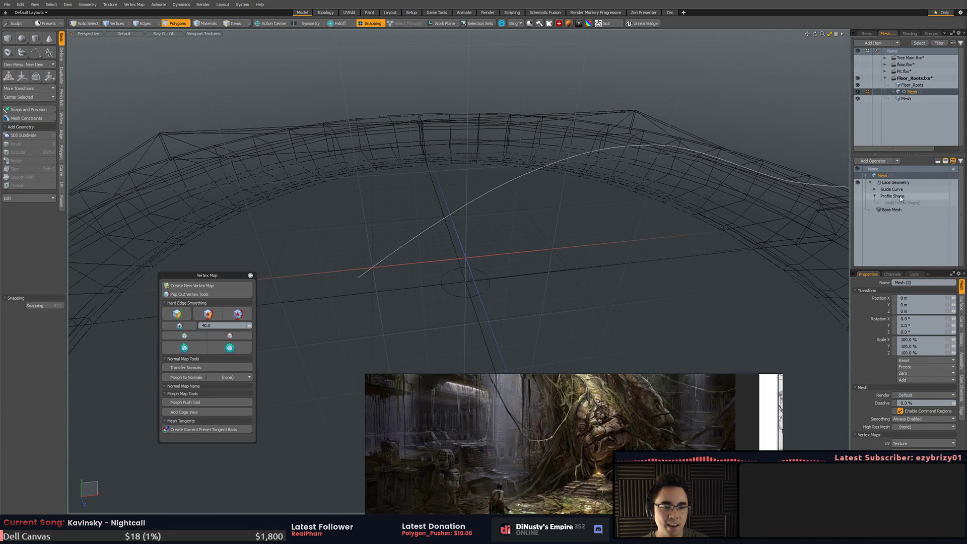
pyautogui.click(875, 190)
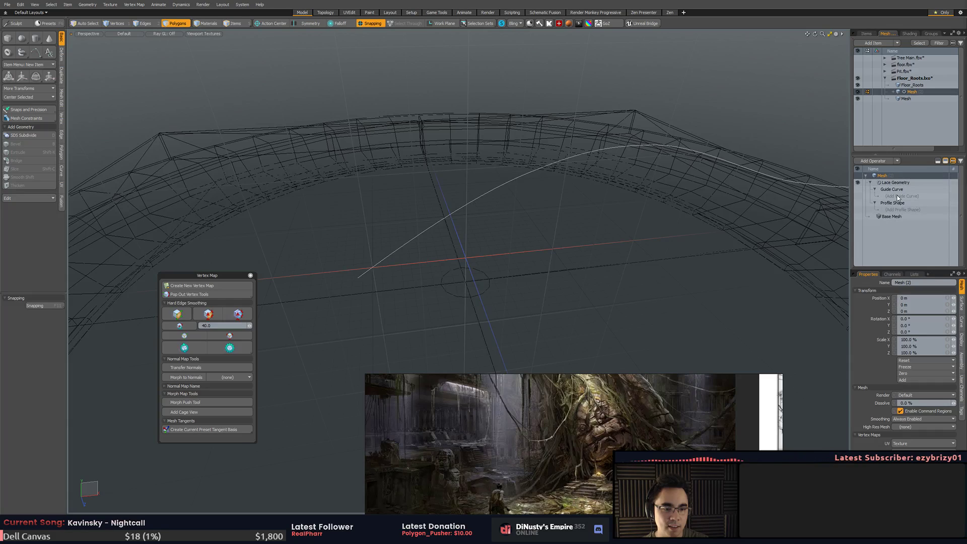
pyautogui.click(902, 217)
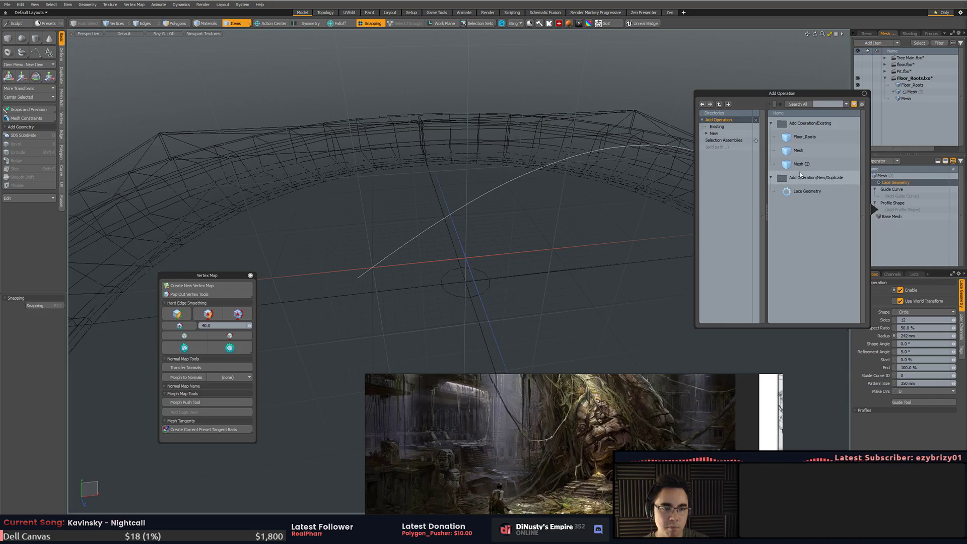
pyautogui.click(864, 94)
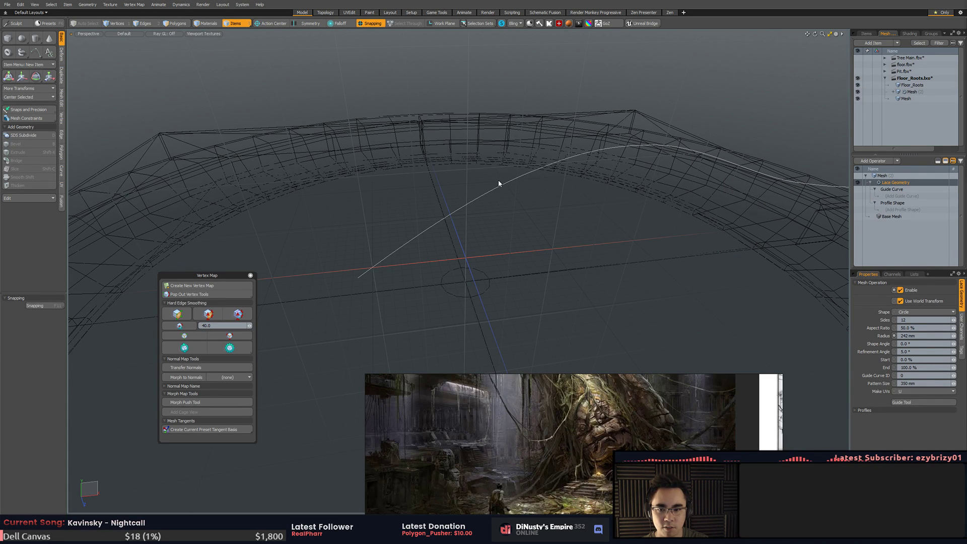
# - Rename the flat disc's mesh item as Shape
pyautogui.click(500, 186)
pyautogui.click(481, 276)
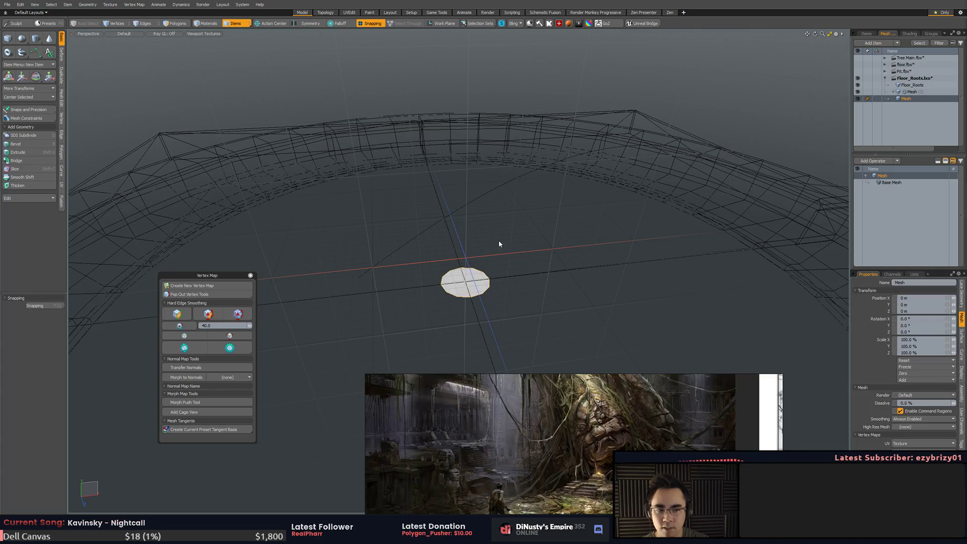
pyautogui.doubleClick(907, 99)
pyautogui.write('Shape')
pyautogui.press('Return')
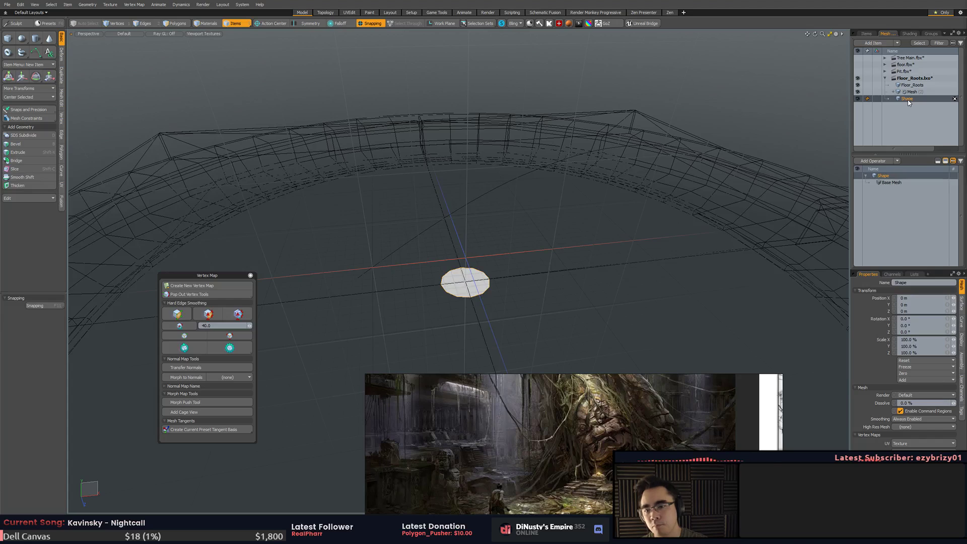
# - Assign the Shape mesh as the profile shape of the curve mesh's Lace Geometry operator
pyautogui.click(494, 189)
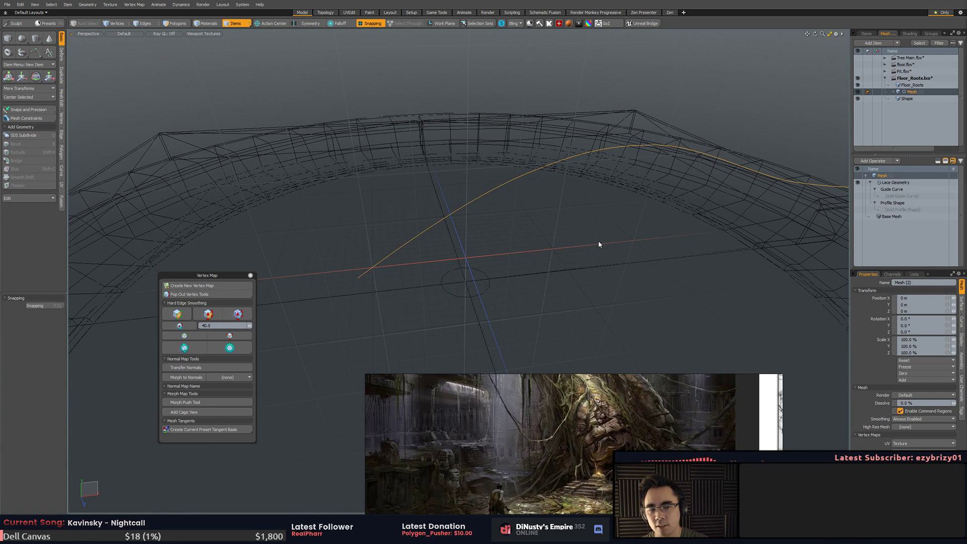
pyautogui.click(899, 196)
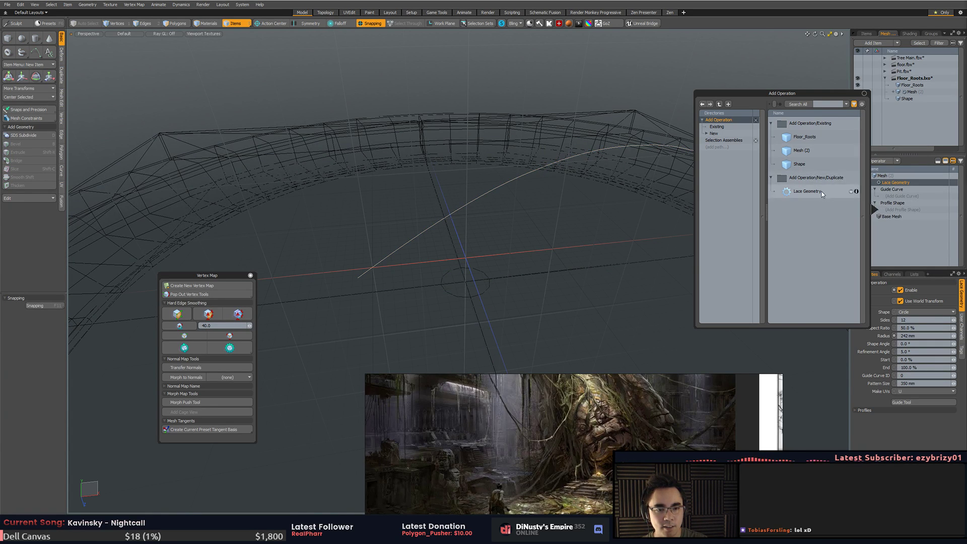
pyautogui.doubleClick(821, 165)
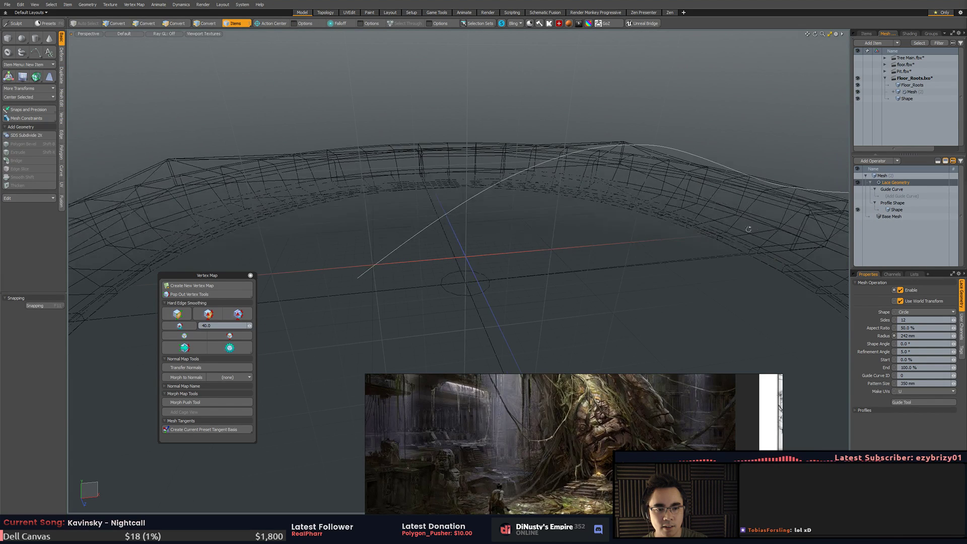
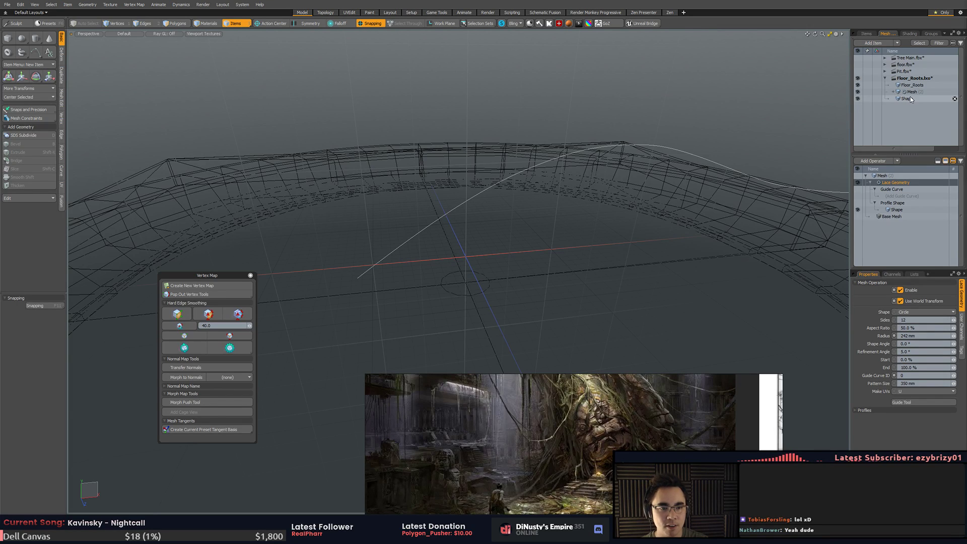
# - Add a new mesh item to the Floor_Roots scene and name it Vine
pyautogui.click(913, 92)
pyautogui.click(874, 43)
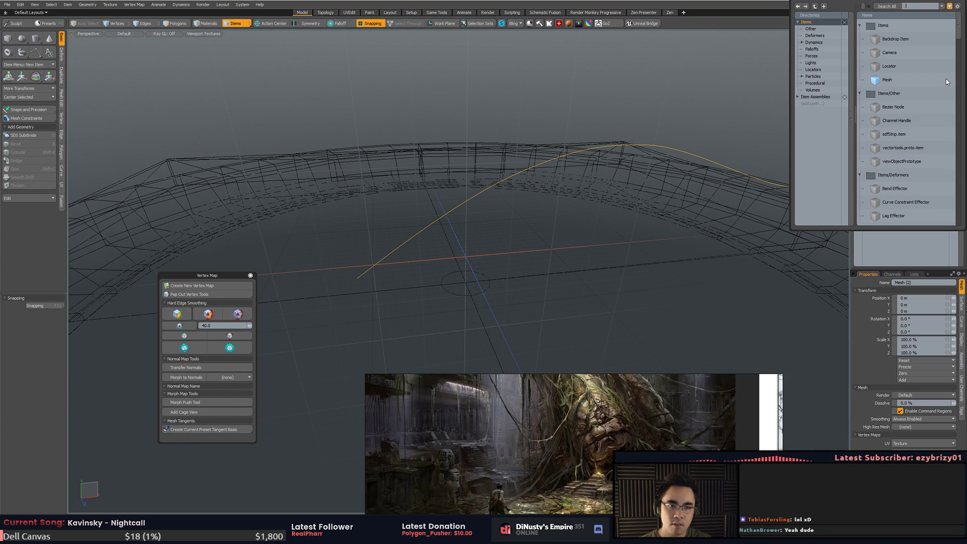
pyautogui.doubleClick(946, 80)
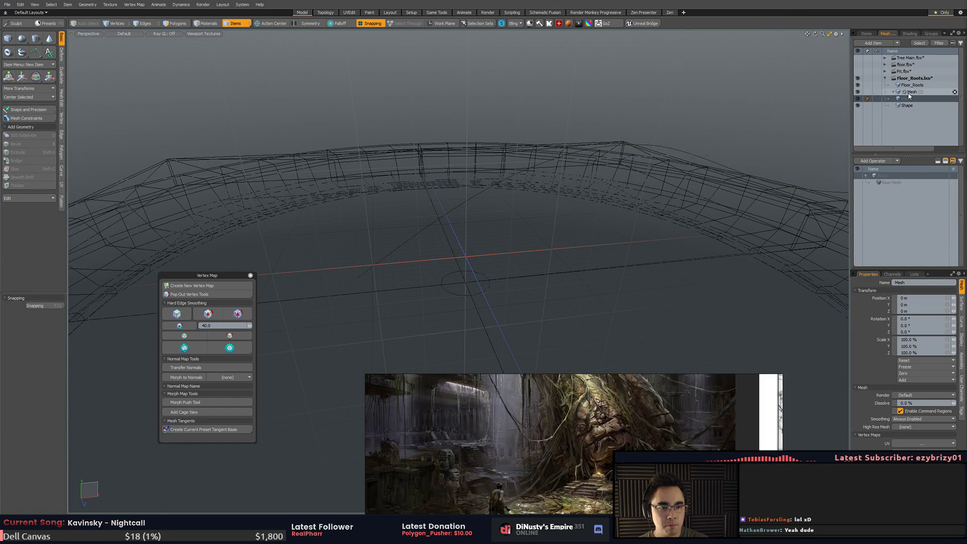
pyautogui.doubleClick(910, 98)
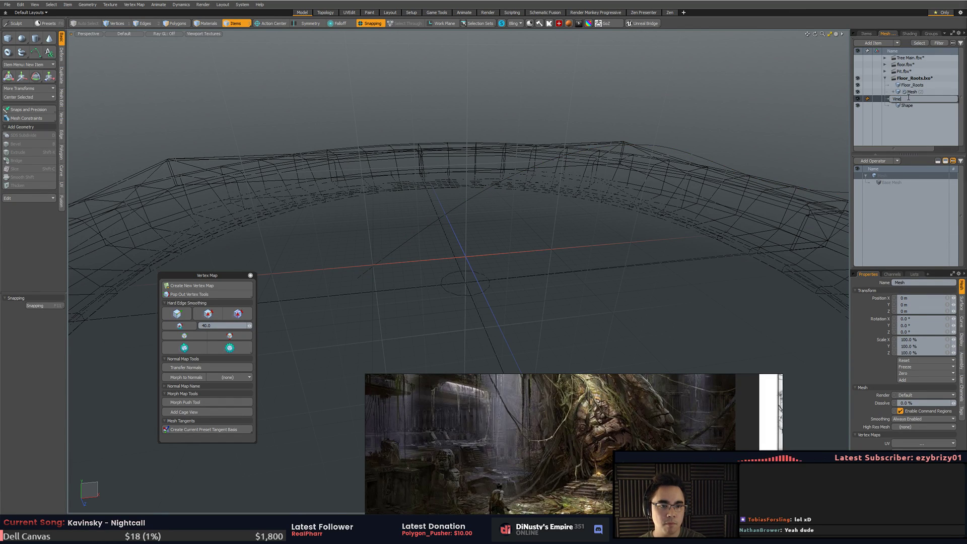
pyautogui.write('Vine')
pyautogui.press('Return')
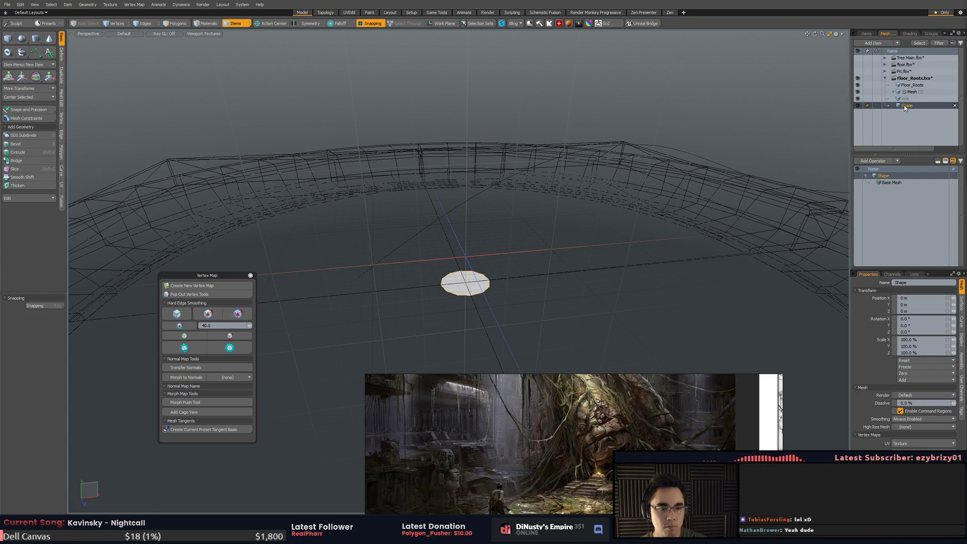
# - Delete the Lace Geometry operator from the Mesh (2) curve item
pyautogui.click(908, 94)
pyautogui.click(893, 92)
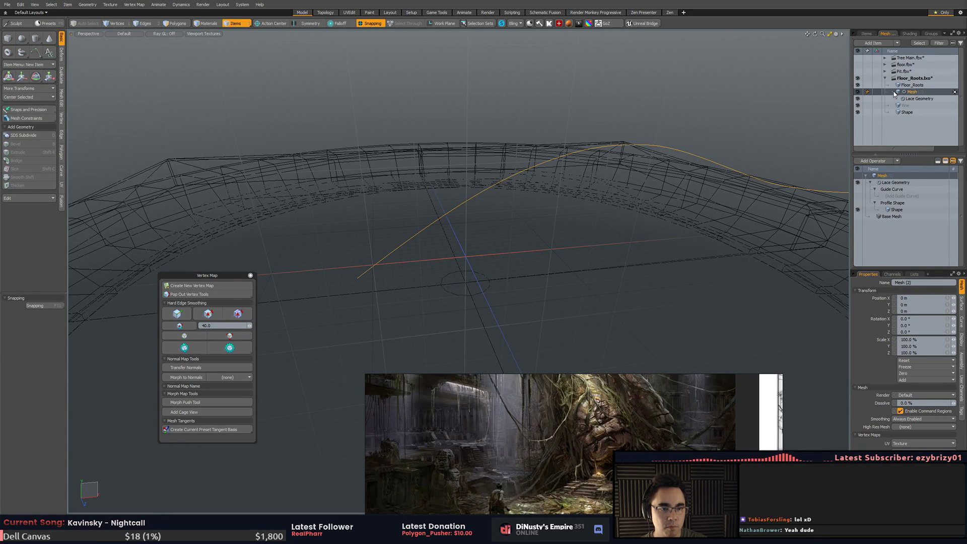
pyautogui.click(911, 100)
# - Add a Lace Geometry operator to the Vine mesh and assign Mesh (2) as its guide curve
pyautogui.click(912, 105)
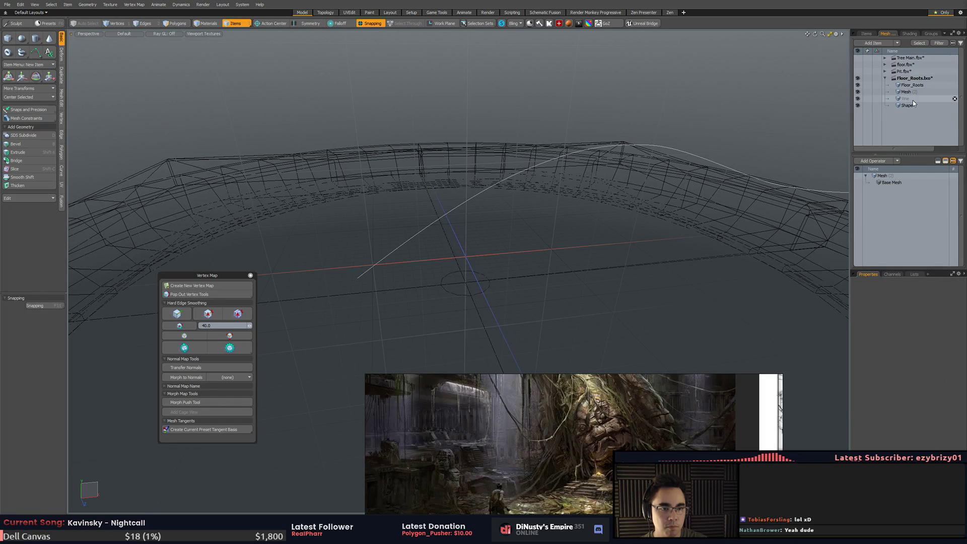
pyautogui.click(873, 160)
pyautogui.write('lace')
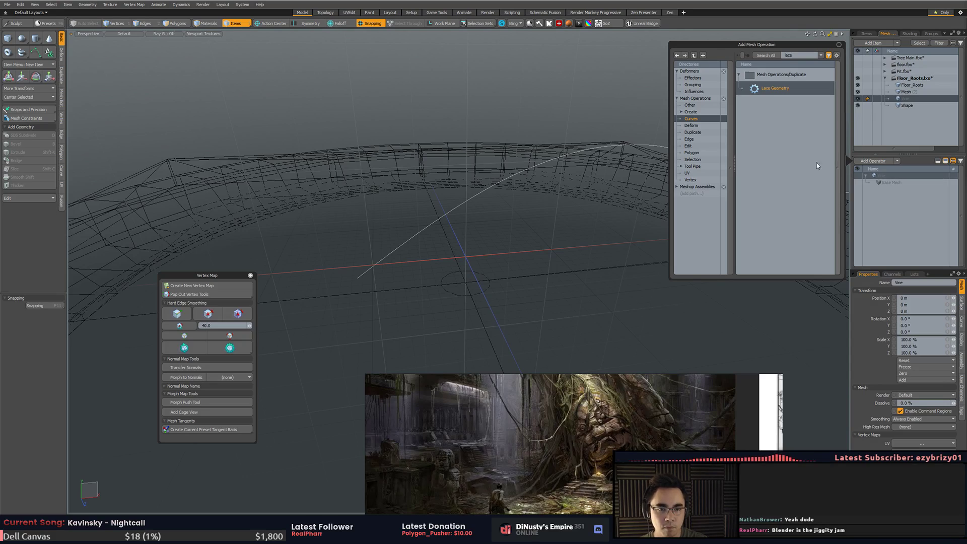
pyautogui.doubleClick(774, 89)
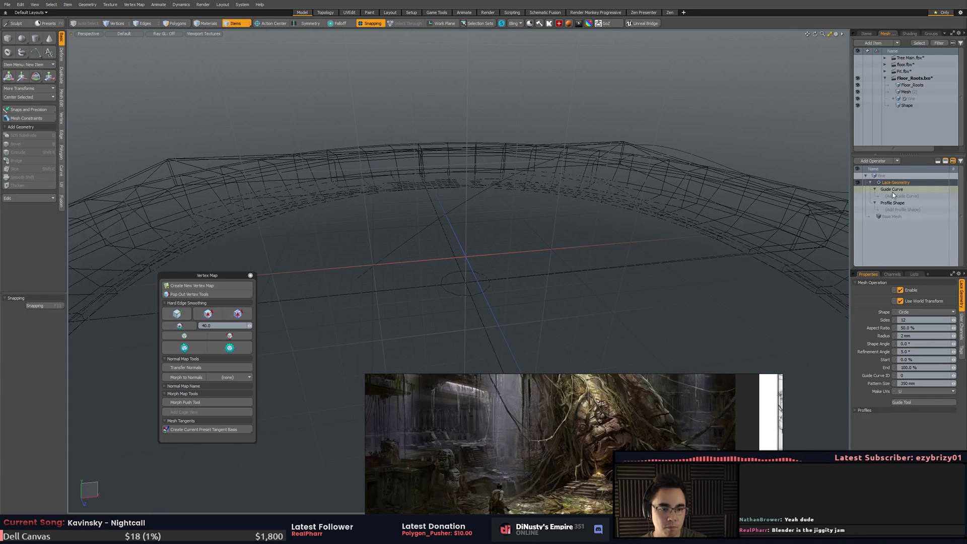
pyautogui.click(905, 197)
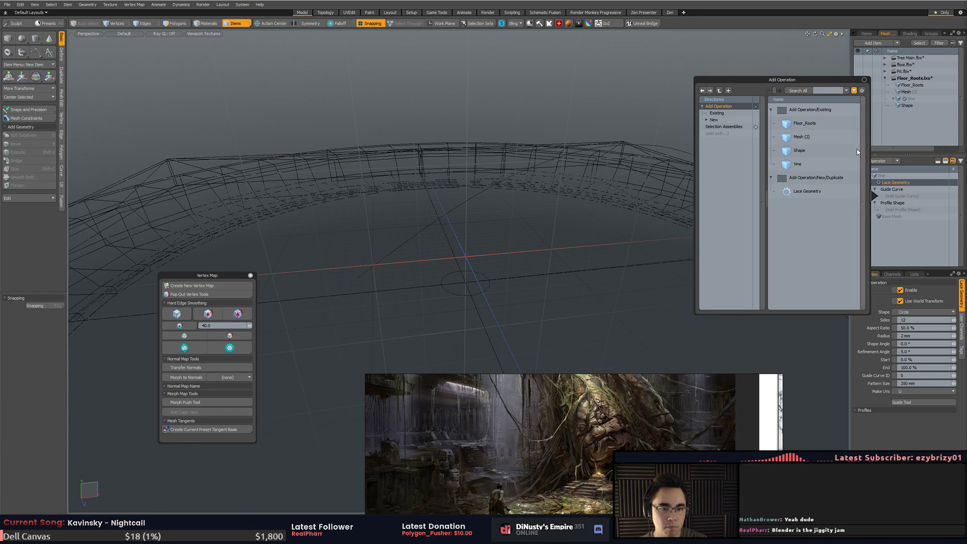
pyautogui.doubleClick(816, 137)
pyautogui.keyDown('alt'); pyautogui.moveTo(701, 151); pyautogui.dragTo(759, 184); pyautogui.keyUp('alt')
pyautogui.keyDown('alt'); pyautogui.moveTo(403, 212); pyautogui.dragTo(579, 219); pyautogui.keyUp('alt')
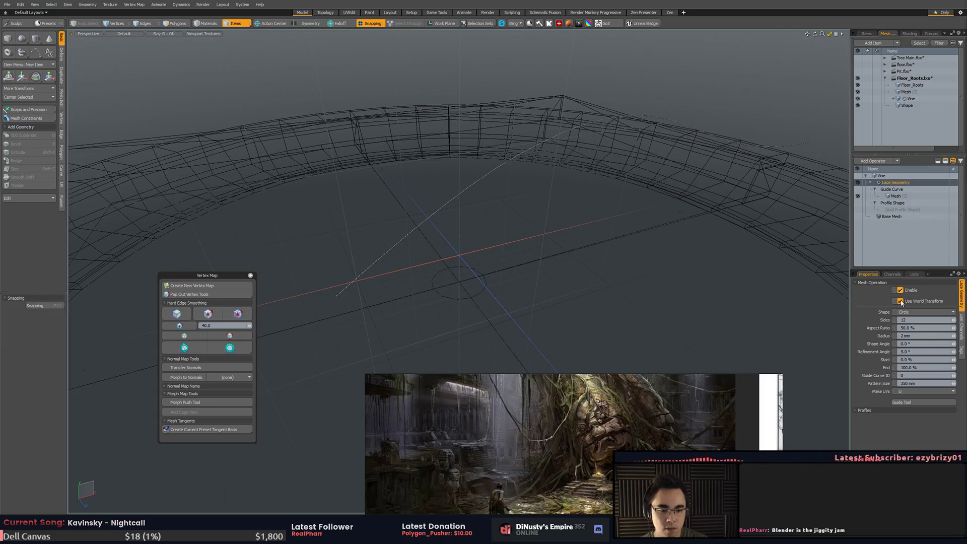
# - Delete the Shape disc mesh from the Floor_Roots scene
pyautogui.click(911, 99)
pyautogui.click(907, 105)
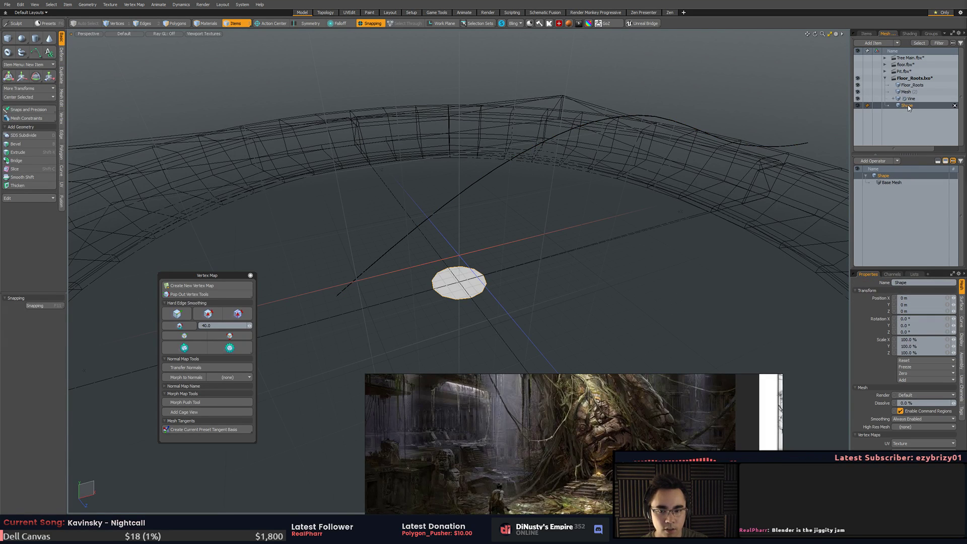
pyautogui.press('Delete')
# - Set the radius of the Vine's Lace Geometry operator to 68.4 mm
pyautogui.click(507, 163)
pyautogui.keyDown('alt'); pyautogui.moveTo(524, 194); pyautogui.dragTo(512, 198); pyautogui.keyUp('alt')
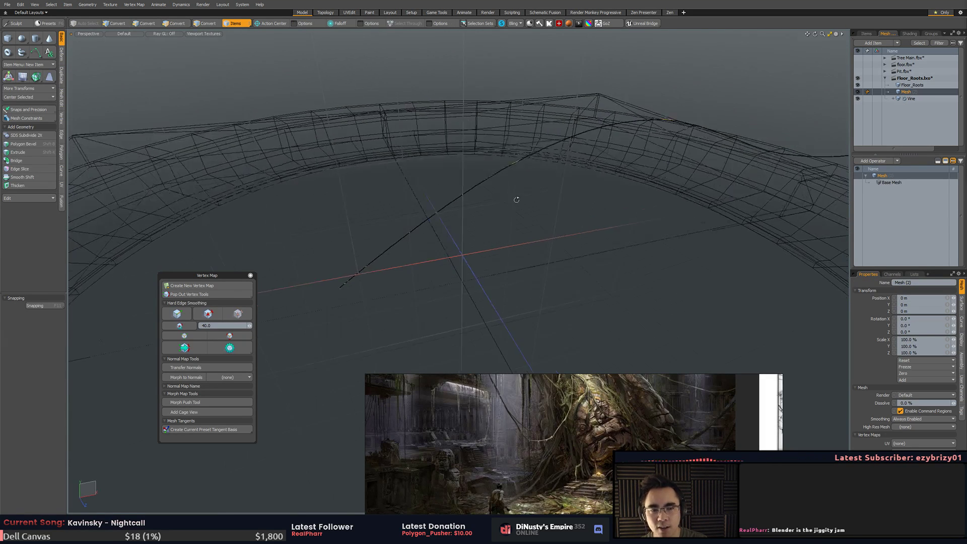
pyautogui.click(895, 99)
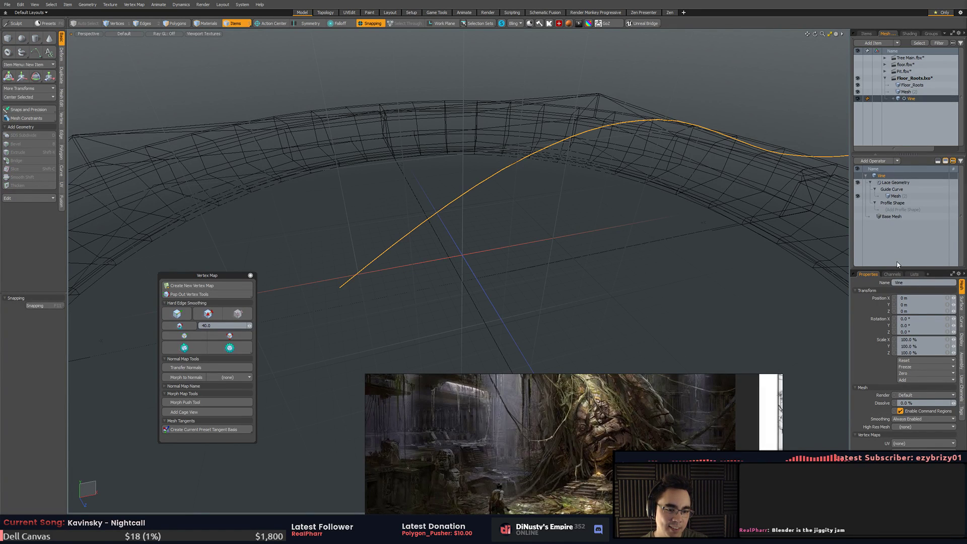
pyautogui.click(896, 196)
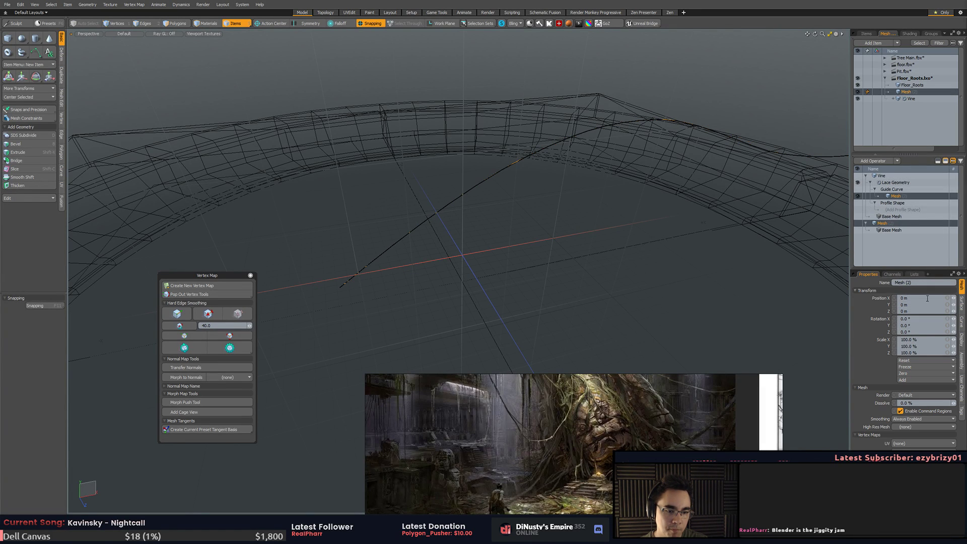
pyautogui.click(895, 183)
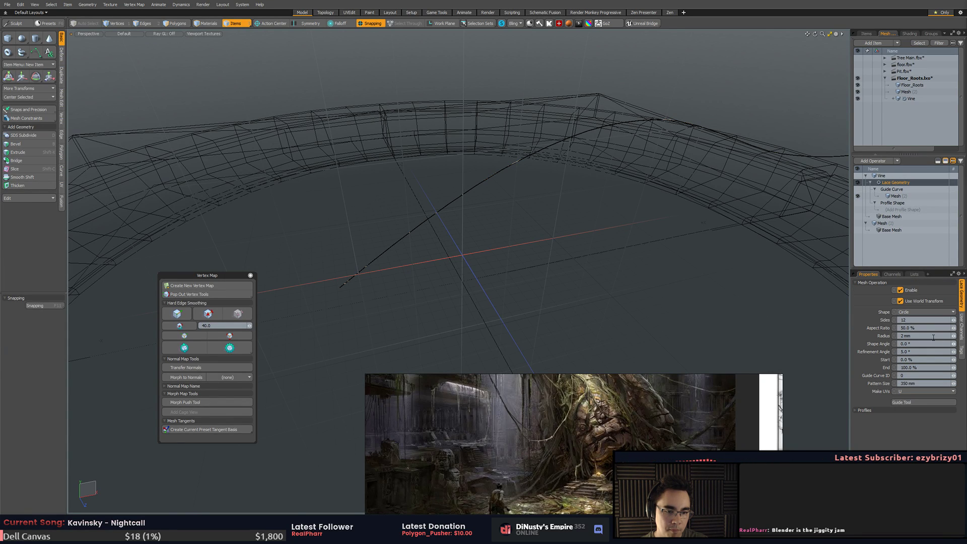
pyautogui.moveTo(957, 337); pyautogui.dragTo(958, 337)
pyautogui.keyDown('alt'); pyautogui.moveTo(642, 247); pyautogui.dragTo(603, 250); pyautogui.keyUp('alt')
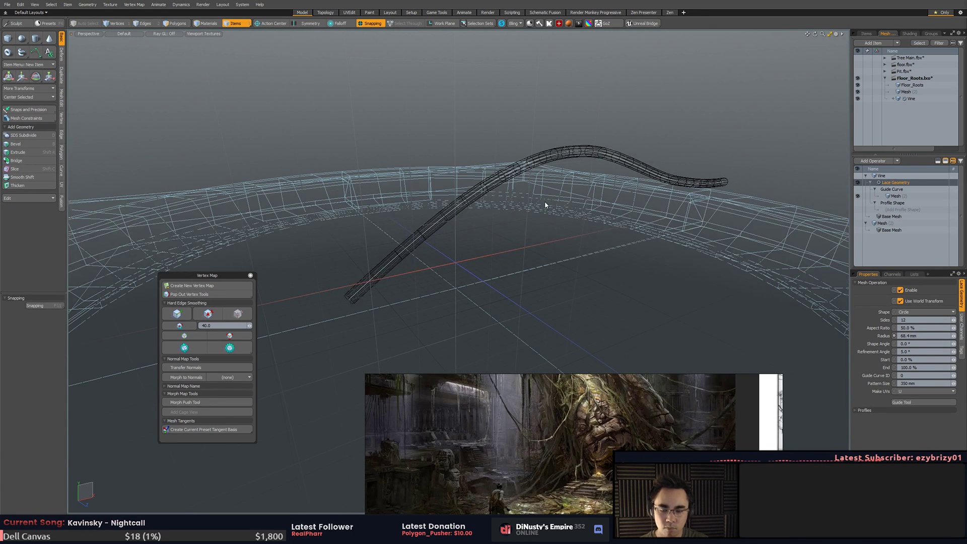
# - Display the viewport in Solid shading and select the laced Vine mesh
pyautogui.press('o')
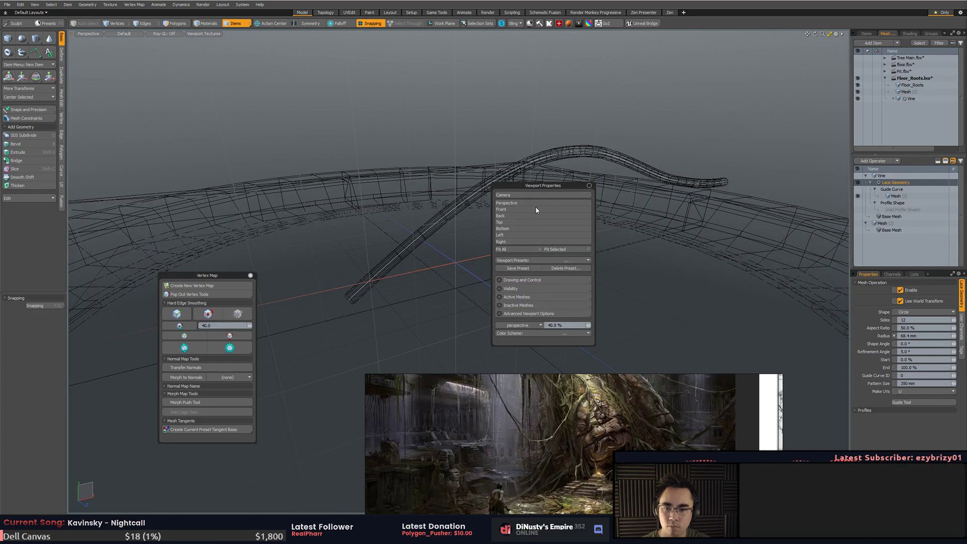
pyautogui.moveTo(511, 288)
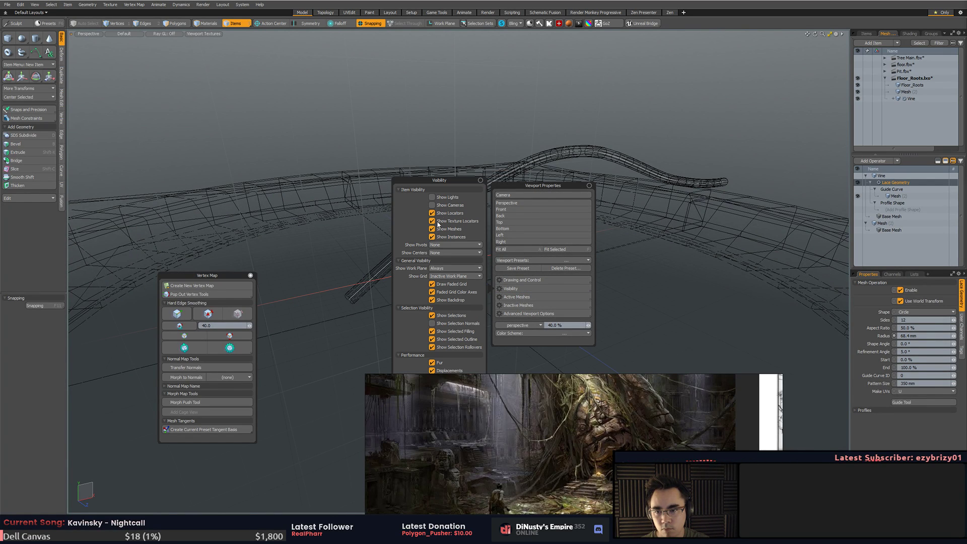
pyautogui.hotkey('ctrl', '2')
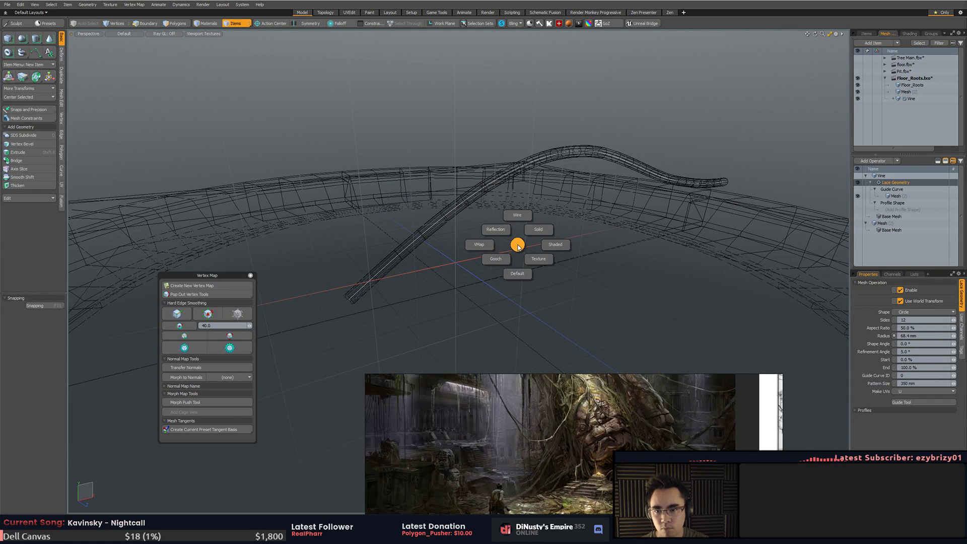
pyautogui.click(539, 229)
pyautogui.click(481, 199)
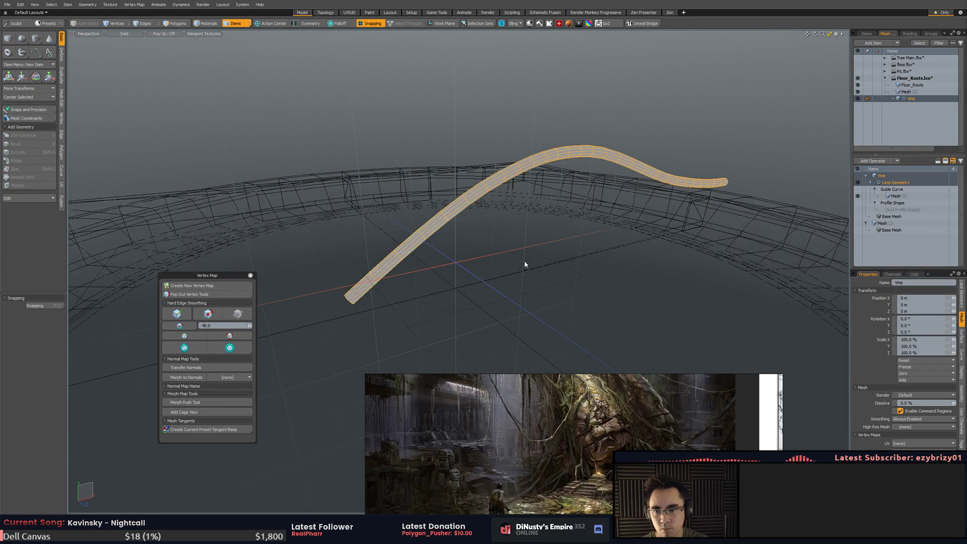
pyautogui.keyDown('alt'); pyautogui.moveTo(574, 258); pyautogui.dragTo(549, 227); pyautogui.keyUp('alt')
# - Preview the vine in Shaded display, then return the viewport to Default shading
pyautogui.press('1')
pyautogui.moveTo(652, 206)
pyautogui.keyDown('alt'); pyautogui.mouseDown()
pyautogui.moveTo(644, 162)
pyautogui.moveTo(665, 172)
pyautogui.moveTo(581, 199)
pyautogui.moveTo(688, 232)
pyautogui.moveTo(582, 205)
pyautogui.mouseUp(); pyautogui.keyUp('alt')
pyautogui.hotkey('ctrl', '2')
pyautogui.click(618, 198)
pyautogui.hotkey('ctrl', '2')
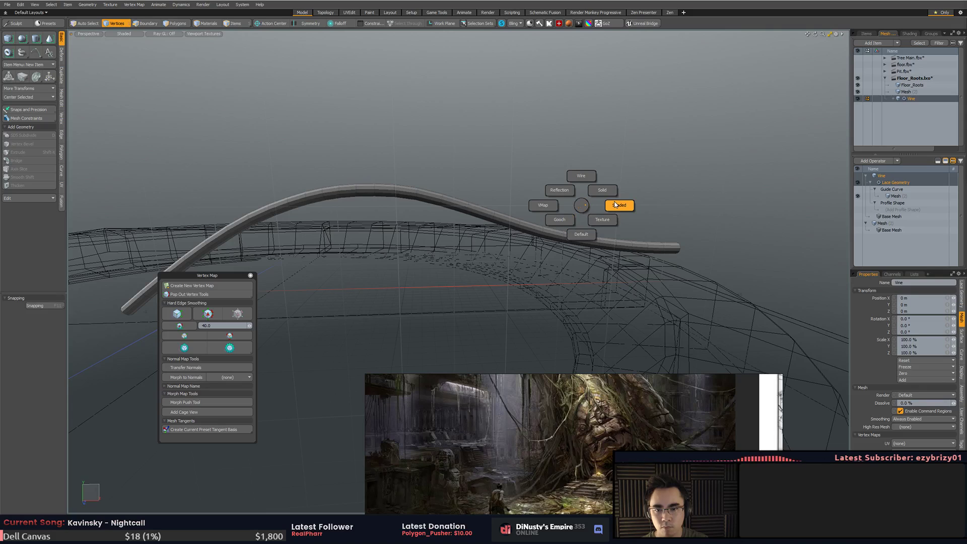
pyautogui.click(575, 243)
pyautogui.keyDown('alt'); pyautogui.moveTo(574, 244); pyautogui.dragTo(548, 238); pyautogui.keyUp('alt')
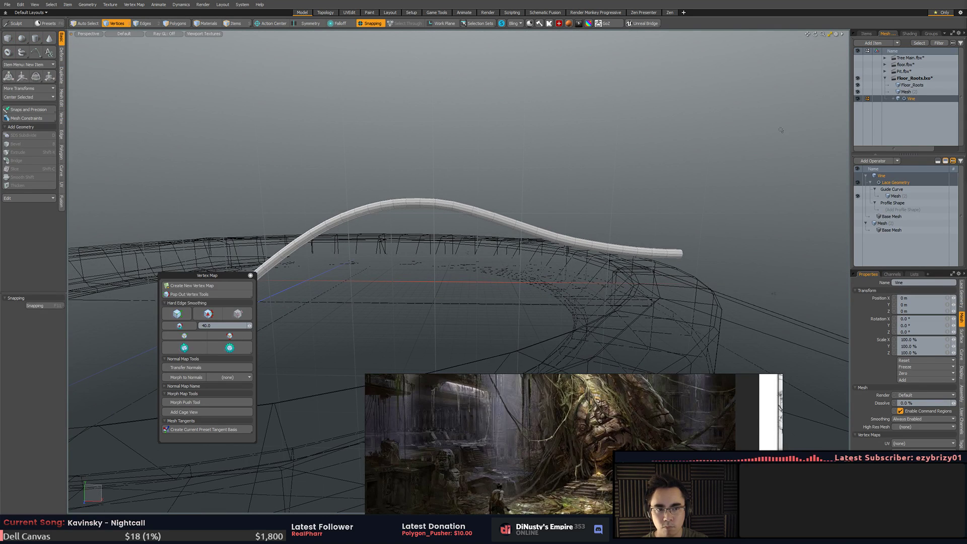
# - Select the guide curve mesh and make inactive meshes display as shaded surfaces instead of plain wireframe
pyautogui.click(903, 198)
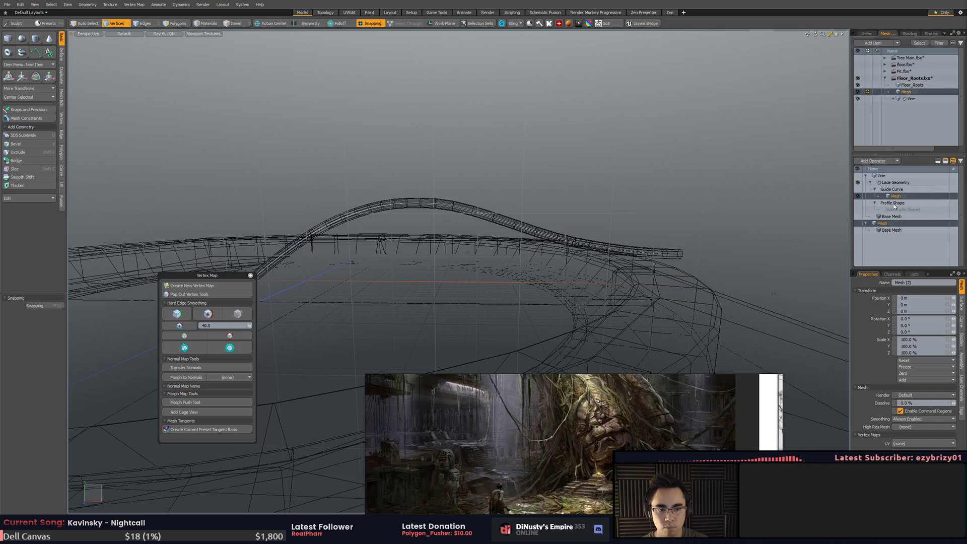
pyautogui.keyDown('alt'); pyautogui.moveTo(677, 187); pyautogui.dragTo(573, 165); pyautogui.keyUp('alt')
pyautogui.press('o')
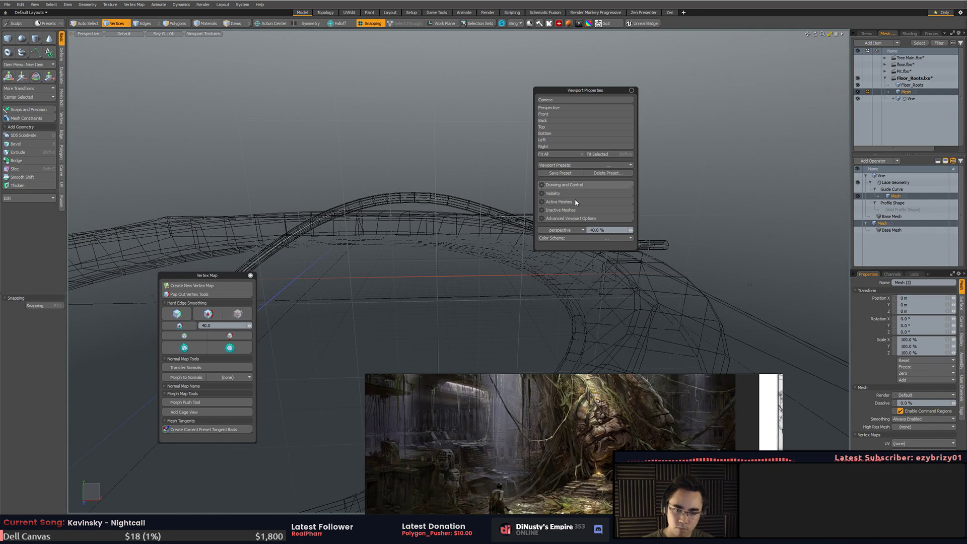
pyautogui.click(579, 209)
pyautogui.click(498, 137)
pyautogui.click(498, 136)
pyautogui.click(501, 129)
pyautogui.keyDown('alt'); pyautogui.moveTo(447, 121); pyautogui.dragTo(493, 204); pyautogui.keyUp('alt')
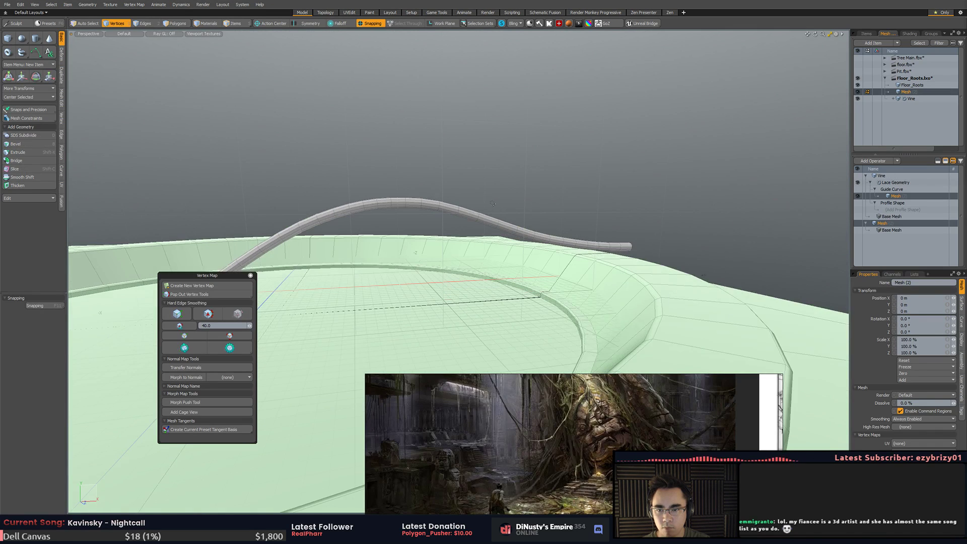
# - Turn off snapping and move a point of the guide curve to form a dip along the vine
pyautogui.keyDown('alt'); pyautogui.moveTo(544, 173); pyautogui.dragTo(472, 234); pyautogui.keyUp('alt')
pyautogui.press('w')
pyautogui.press('x')
pyautogui.keyDown('ctrl'); pyautogui.keyDown('alt'); pyautogui.moveTo(471, 233); pyautogui.dragTo(576, 239); pyautogui.keyUp('alt'); pyautogui.keyUp('ctrl')
pyautogui.keyDown('alt'); pyautogui.moveTo(580, 259); pyautogui.dragTo(559, 302); pyautogui.keyUp('alt')
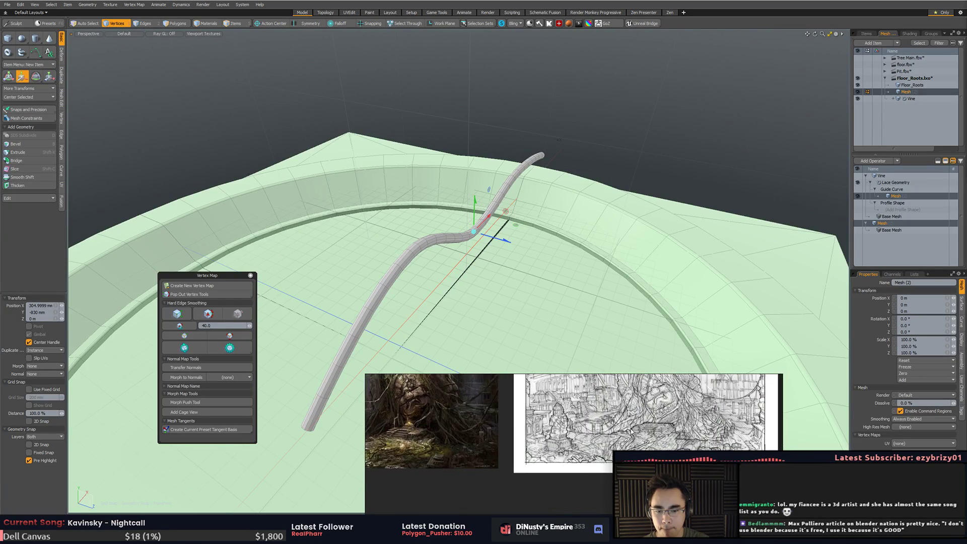
pyautogui.keyDown('alt'); pyautogui.moveTo(589, 282); pyautogui.dragTo(532, 255); pyautogui.keyUp('alt')
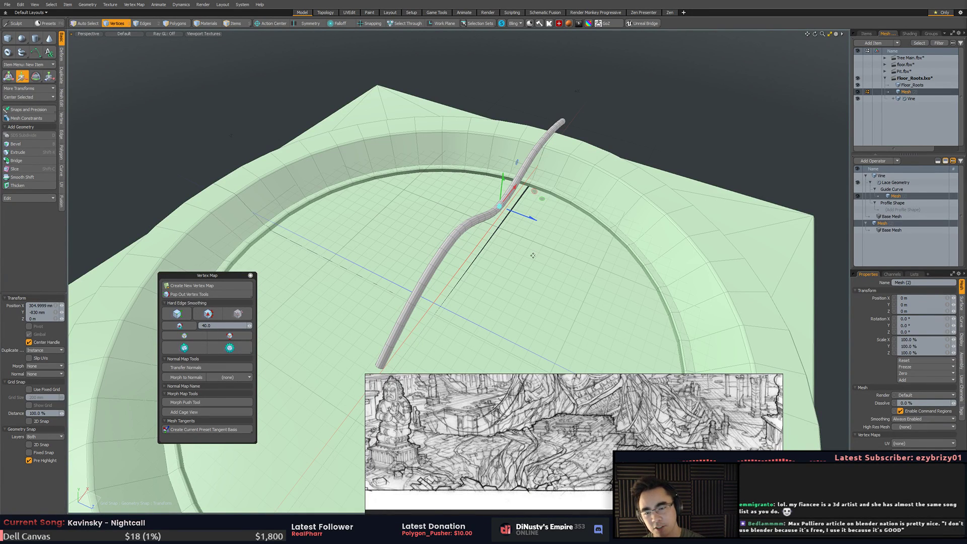
pyautogui.keyDown('alt'); pyautogui.moveTo(533, 255); pyautogui.dragTo(445, 277); pyautogui.keyUp('alt')
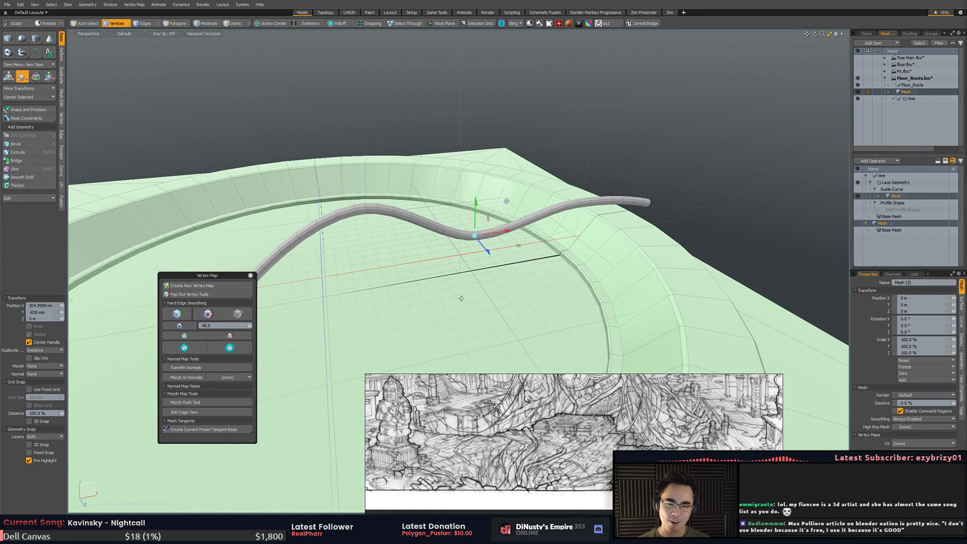
pyautogui.moveTo(454, 303)
pyautogui.keyDown('alt'); pyautogui.mouseDown()
pyautogui.moveTo(529, 300)
pyautogui.moveTo(487, 179)
pyautogui.moveTo(571, 177)
pyautogui.mouseUp(); pyautogui.keyUp('alt')
pyautogui.press('1')
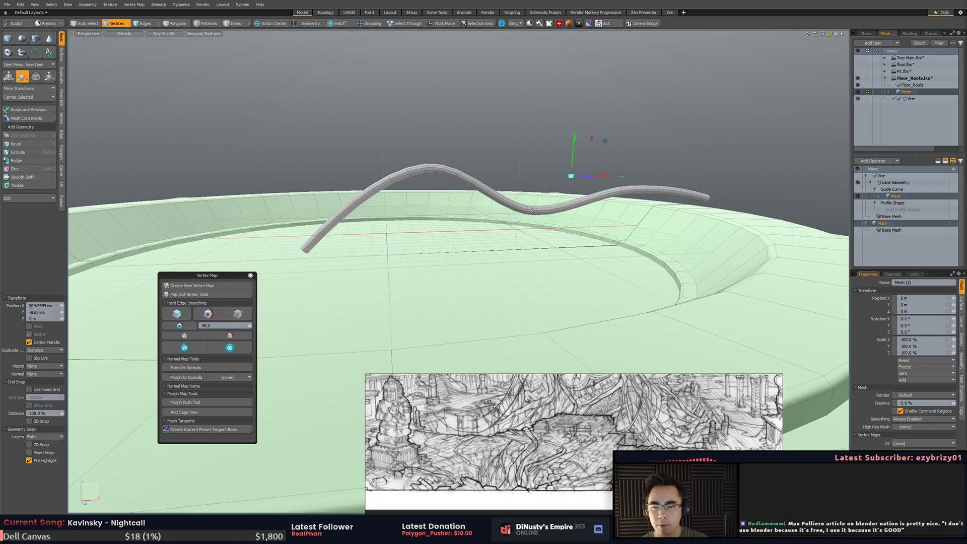
pyautogui.moveTo(564, 175); pyautogui.dragTo(588, 193)
# - Offset a copy of the guide curve 900 mm along Z, then cut it from the curve mesh
pyautogui.press('2')
pyautogui.press('w')
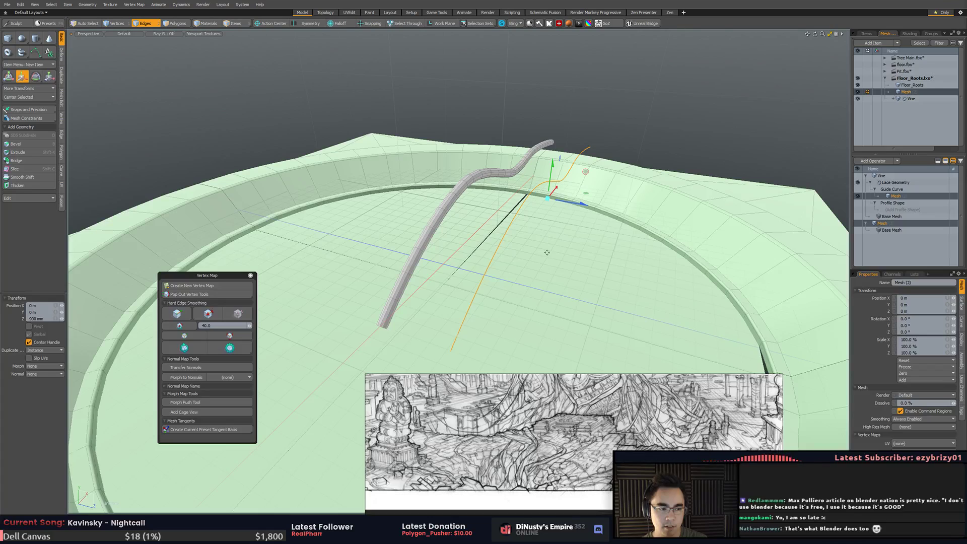
pyautogui.keyDown('ctrl'); pyautogui.keyDown('alt'); pyautogui.moveTo(547, 253); pyautogui.dragTo(510, 247); pyautogui.keyUp('alt'); pyautogui.keyUp('ctrl')
pyautogui.keyDown('alt'); pyautogui.moveTo(510, 247); pyautogui.dragTo(551, 240); pyautogui.keyUp('alt')
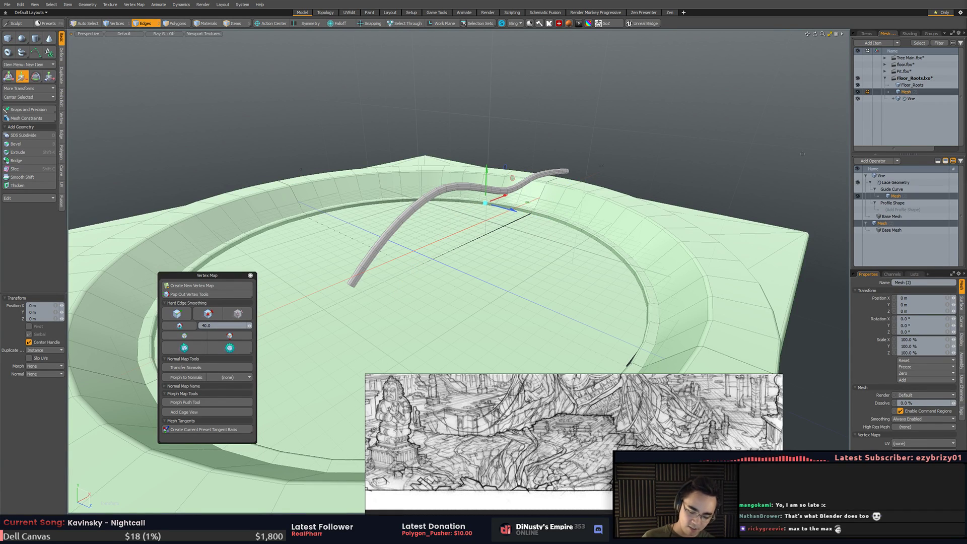
# - Add a new mesh item and paste the offset curve into it
pyautogui.press('n')
pyautogui.doubleClick(816, 122)
pyautogui.hotkey('ctrl', 'v')
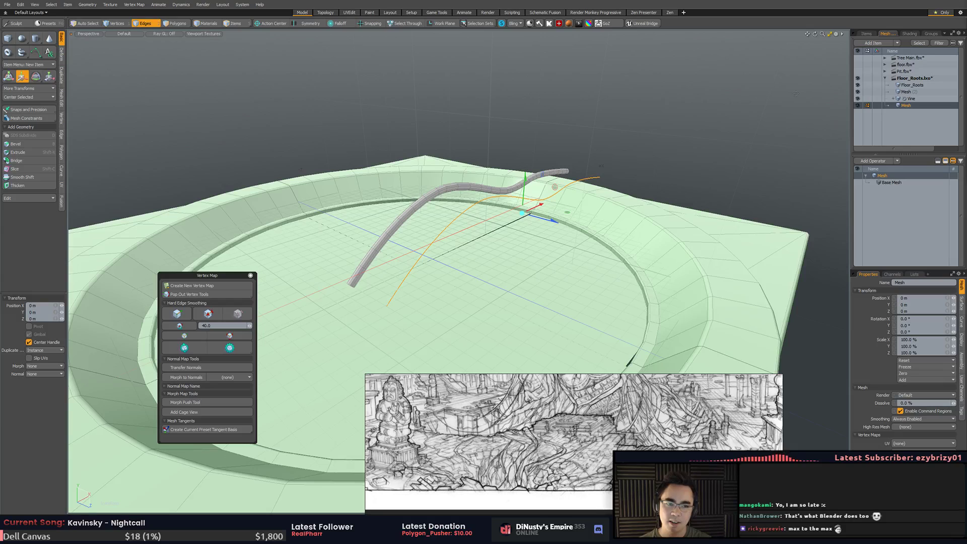
pyautogui.moveTo(538, 193)
pyautogui.keyDown('alt'); pyautogui.mouseDown()
pyautogui.moveTo(524, 233)
pyautogui.moveTo(539, 189)
pyautogui.mouseUp(); pyautogui.keyUp('alt')
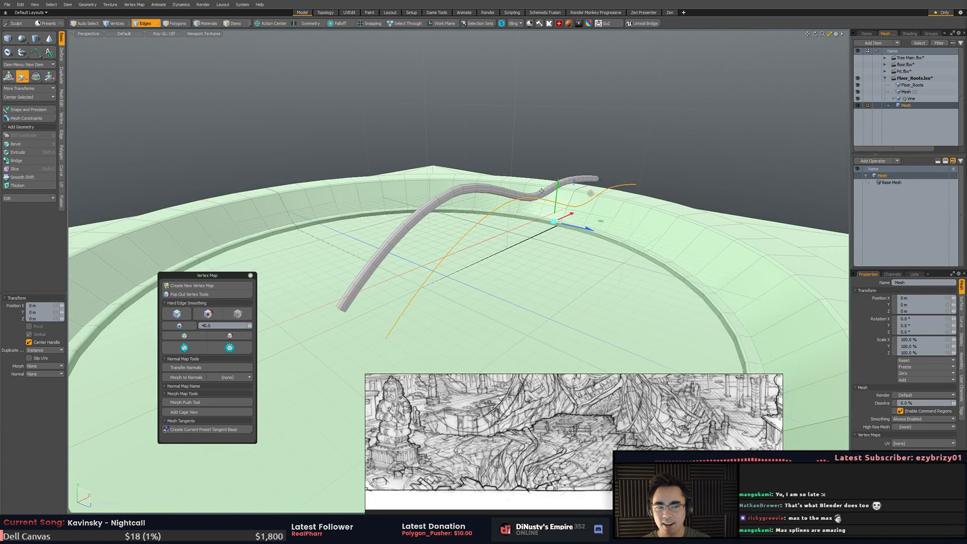
# - Duplicate the Vine mesh item together with its Lace Geometry operator
pyautogui.click(907, 99)
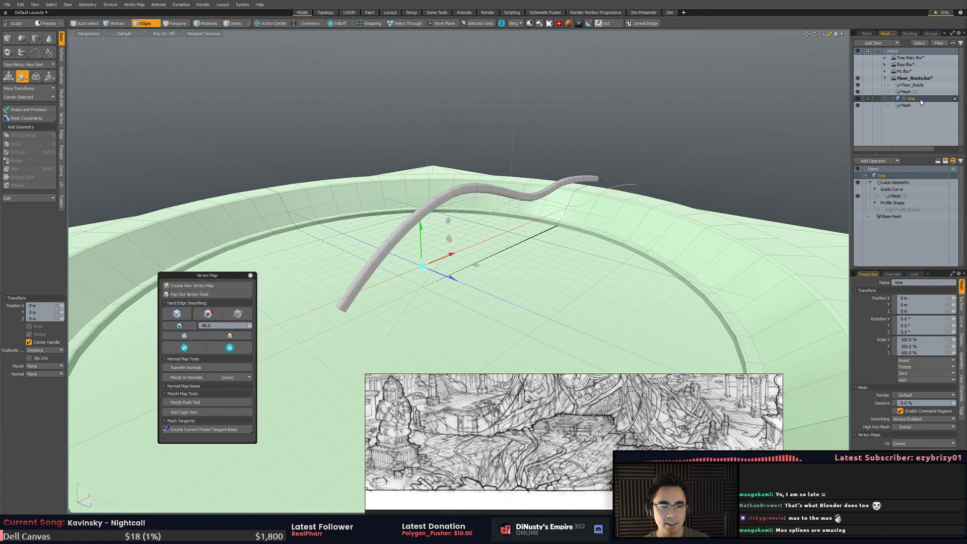
pyautogui.press('5')
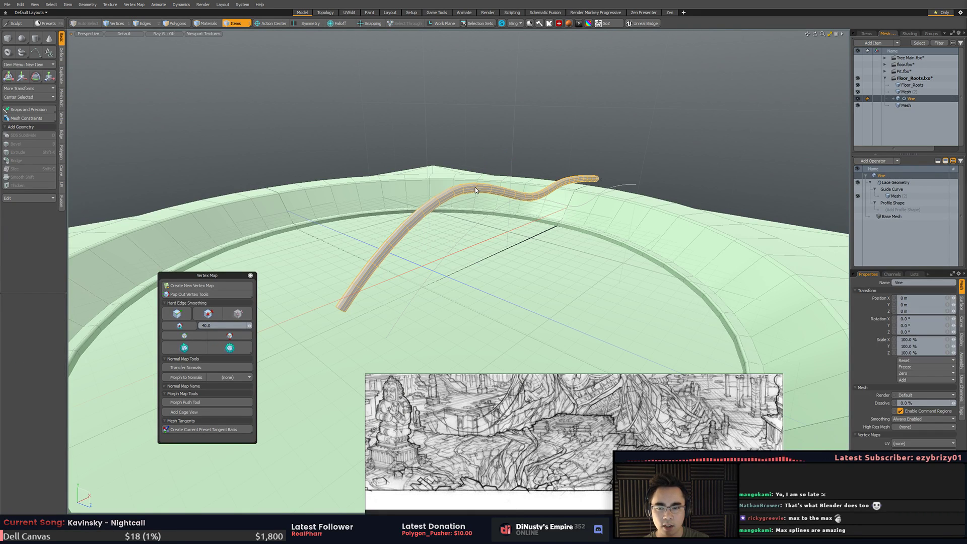
pyautogui.click(792, 102)
pyautogui.click(914, 99)
pyautogui.hotkey('ctrl', 'd')
# - Set the Guide Curve ID of the duplicated vine's Lace Geometry to 1 and reveal its linked guide curve mesh
pyautogui.click(898, 105)
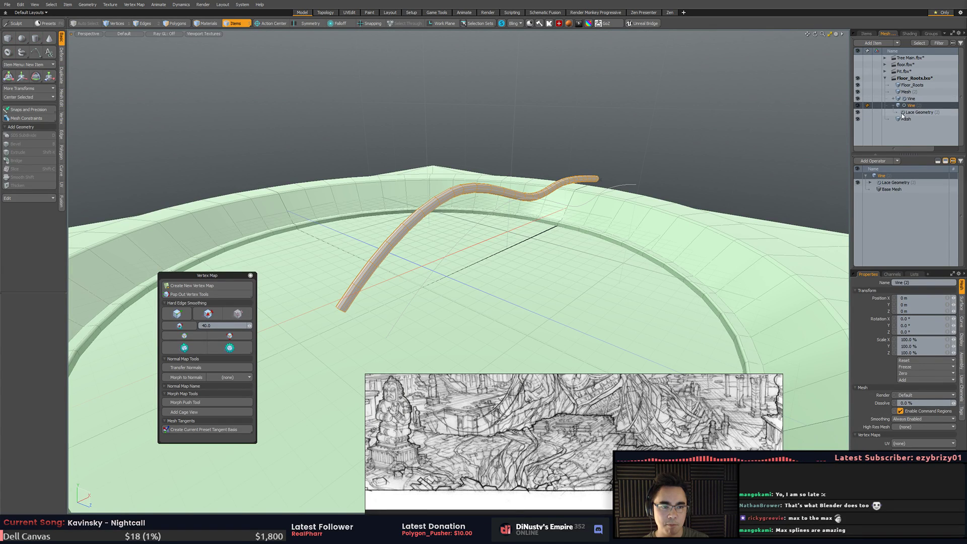
pyautogui.click(918, 112)
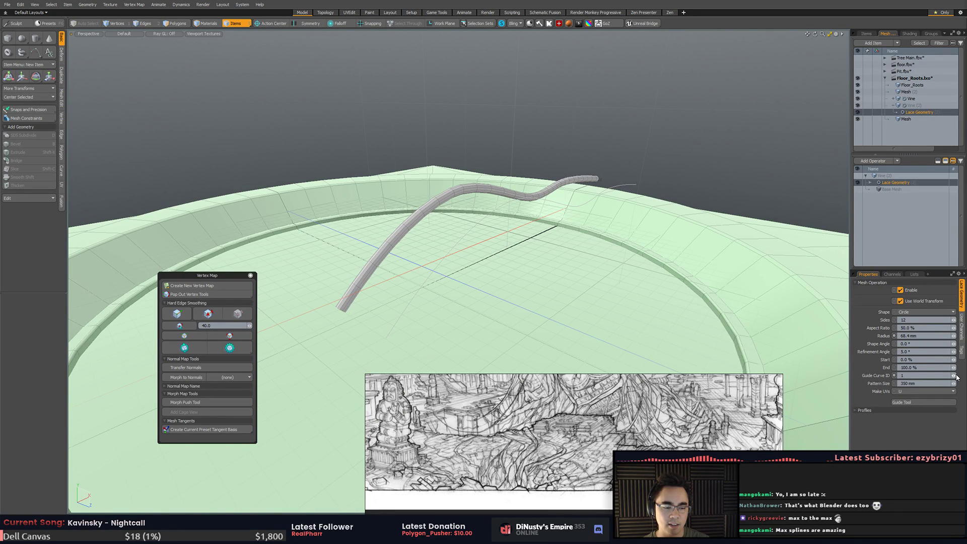
pyautogui.click(955, 377)
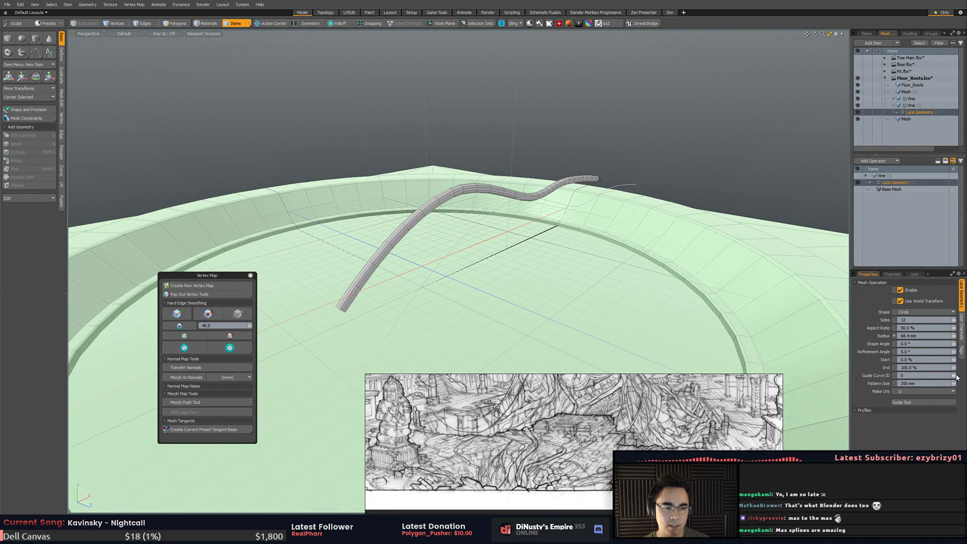
pyautogui.click(871, 182)
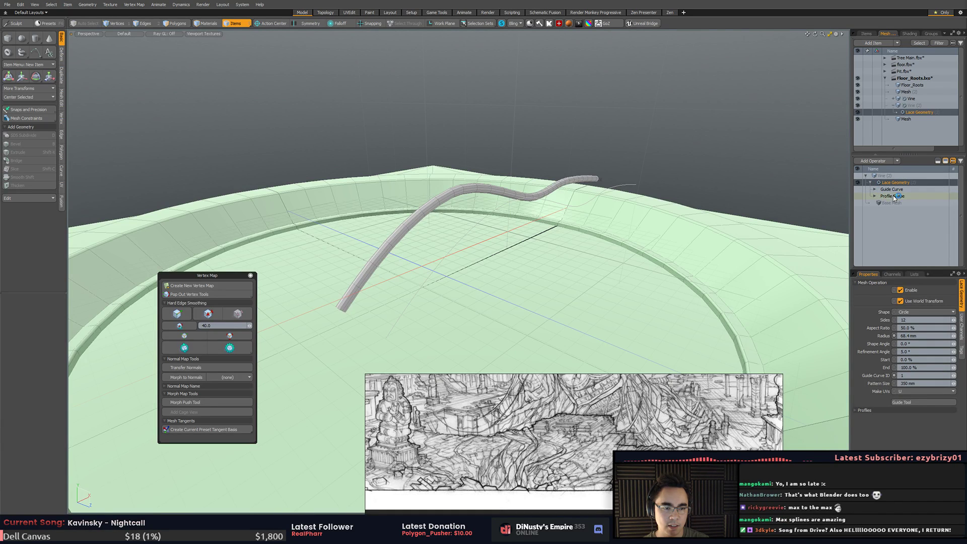
pyautogui.click(875, 189)
pyautogui.click(947, 197)
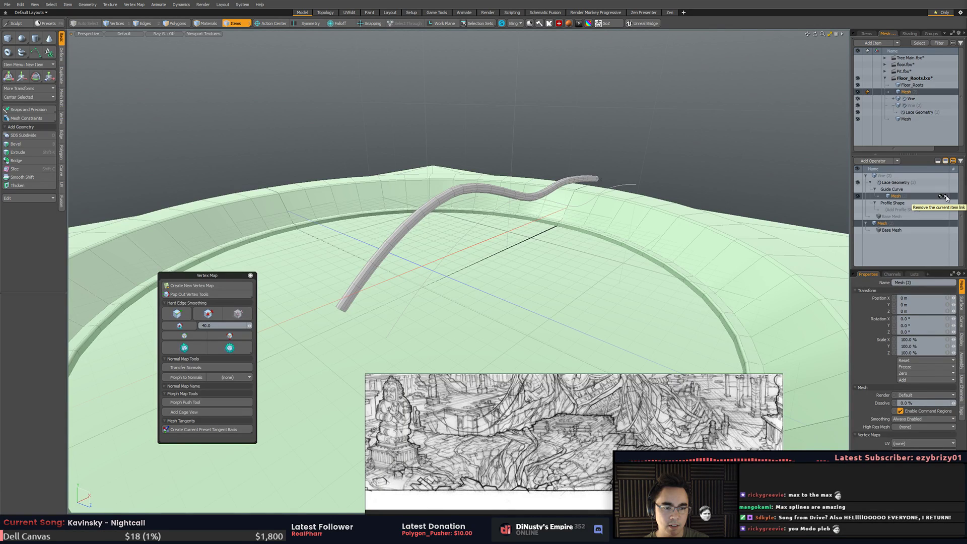
# - Cut the offset curve from its separate mesh and paste it into the original guide curve mesh, Mesh (2)
pyautogui.press('2')
pyautogui.press('5')
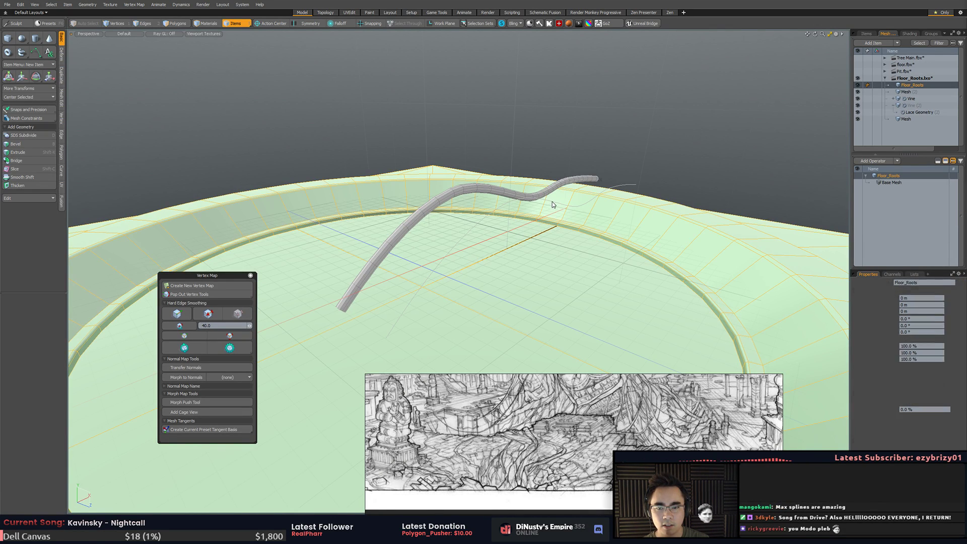
pyautogui.click(629, 186)
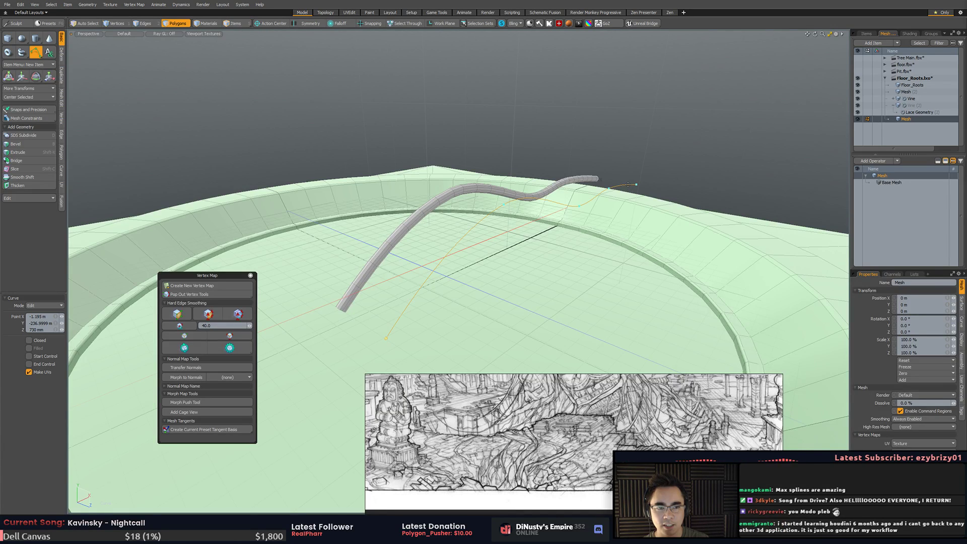
pyautogui.click(568, 184)
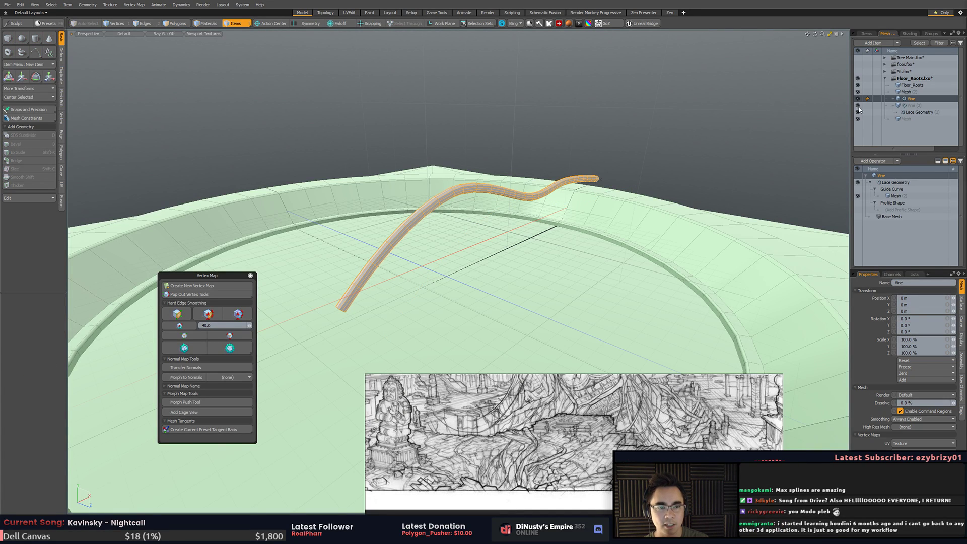
pyautogui.click(907, 92)
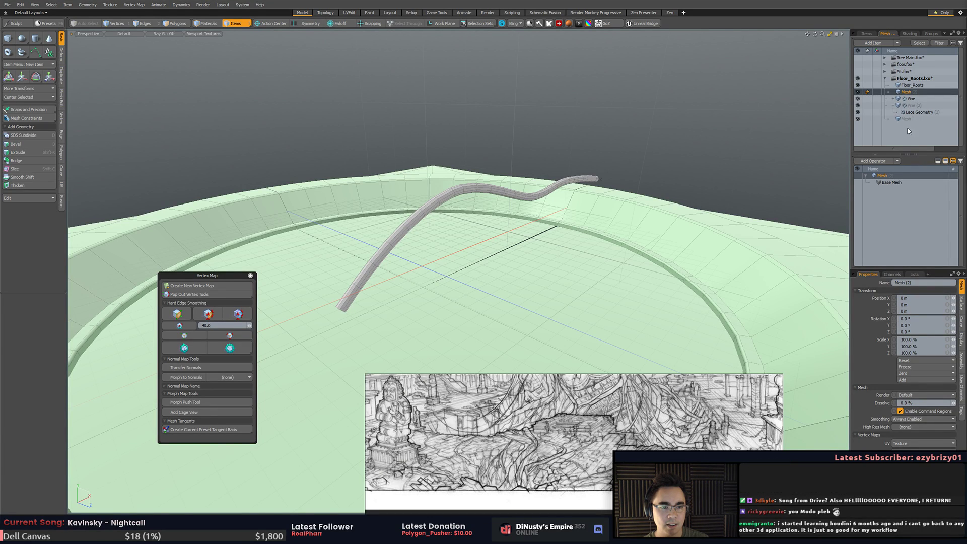
pyautogui.click(907, 99)
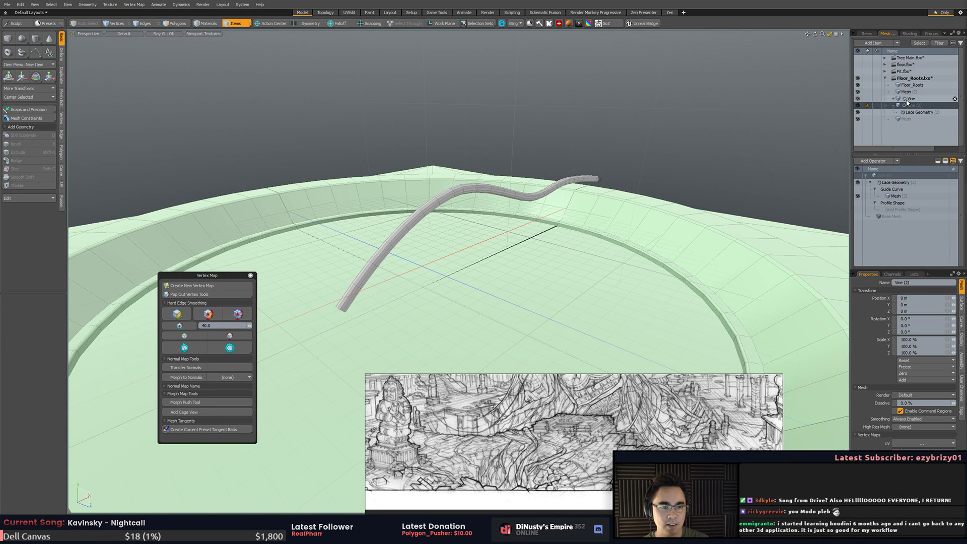
pyautogui.click(862, 93)
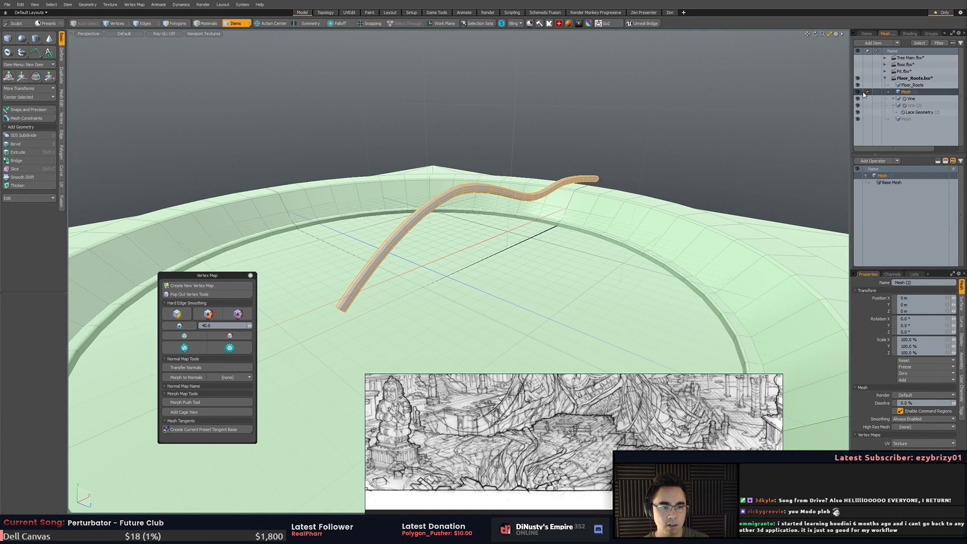
pyautogui.press('3')
pyautogui.hotkey('ctrl', 'v')
# - Move the dip point of the second guide curve about 720 mm along X and 370 mm down
pyautogui.keyDown('alt'); pyautogui.moveTo(771, 116); pyautogui.dragTo(680, 163); pyautogui.keyUp('alt')
pyautogui.scroll(3, 653, 203)
pyautogui.press('2')
pyautogui.press('1')
pyautogui.press('w')
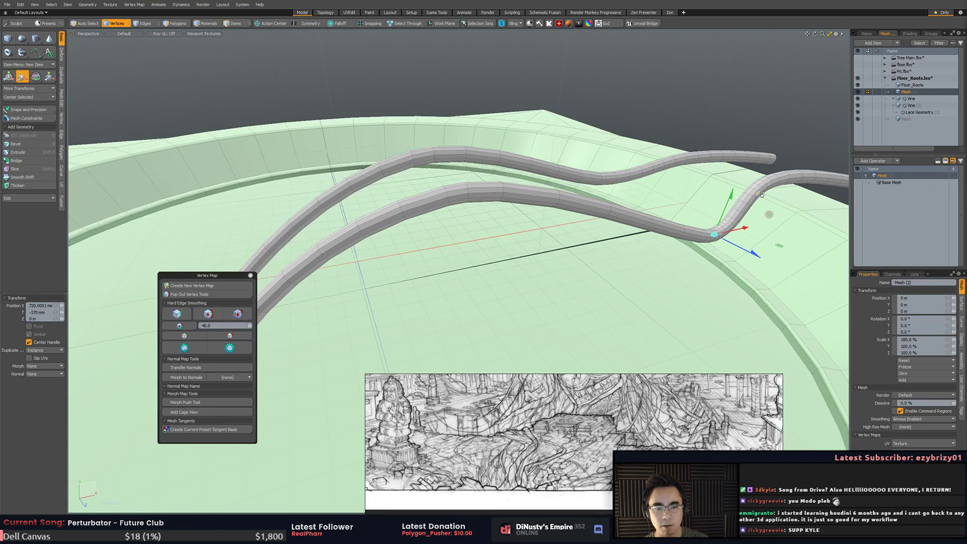
pyautogui.hotkey('shift', 'a')
pyautogui.keyDown('alt'); pyautogui.moveTo(583, 184); pyautogui.dragTo(612, 204); pyautogui.keyUp('alt')
pyautogui.click(894, 106)
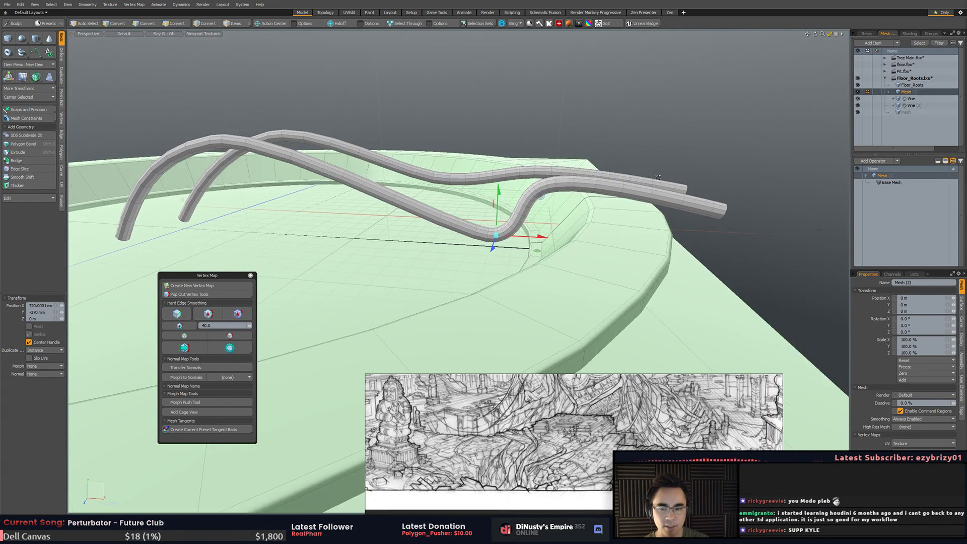
pyautogui.moveTo(540, 195); pyautogui.dragTo(577, 217)
# - Shift the second guide curve's crest point, then move its outer end about 840 mm along X and 603 mm down
pyautogui.press('q')
pyautogui.click(544, 188)
pyautogui.press('w')
pyautogui.moveTo(597, 142); pyautogui.dragTo(649, 164)
pyautogui.press('q')
pyautogui.keyDown('alt'); pyautogui.moveTo(757, 216); pyautogui.dragTo(667, 148); pyautogui.keyUp('alt')
pyautogui.click(653, 196)
pyautogui.press('w')
pyautogui.moveTo(690, 117); pyautogui.dragTo(779, 184)
pyautogui.keyDown('alt'); pyautogui.moveTo(779, 183); pyautogui.dragTo(760, 272); pyautogui.keyUp('alt')
pyautogui.click(689, 273)
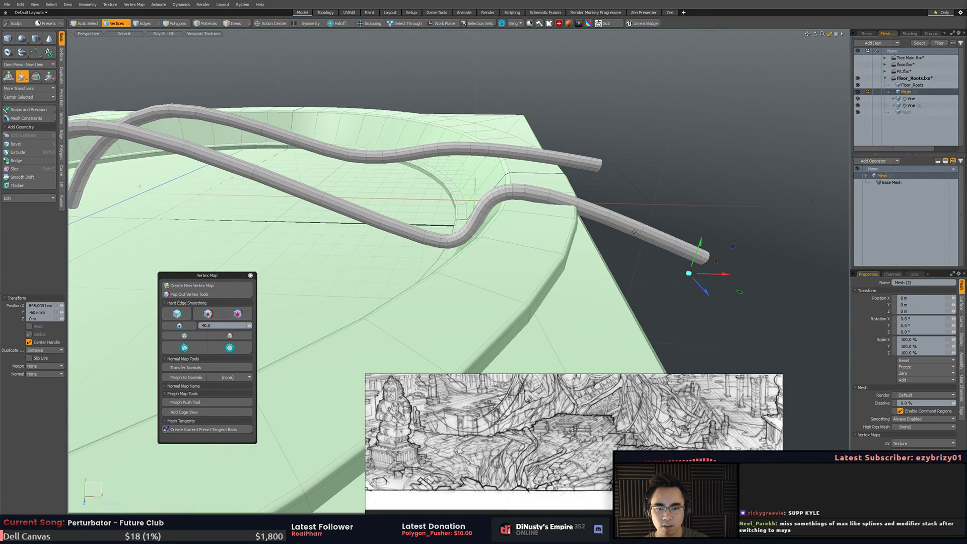
# - Move the outer end point of the second guide curve slightly inward and further down past the rim
pyautogui.press('space')
pyautogui.press('w')
pyautogui.keyDown('alt'); pyautogui.moveTo(713, 269); pyautogui.dragTo(694, 249); pyautogui.keyUp('alt')
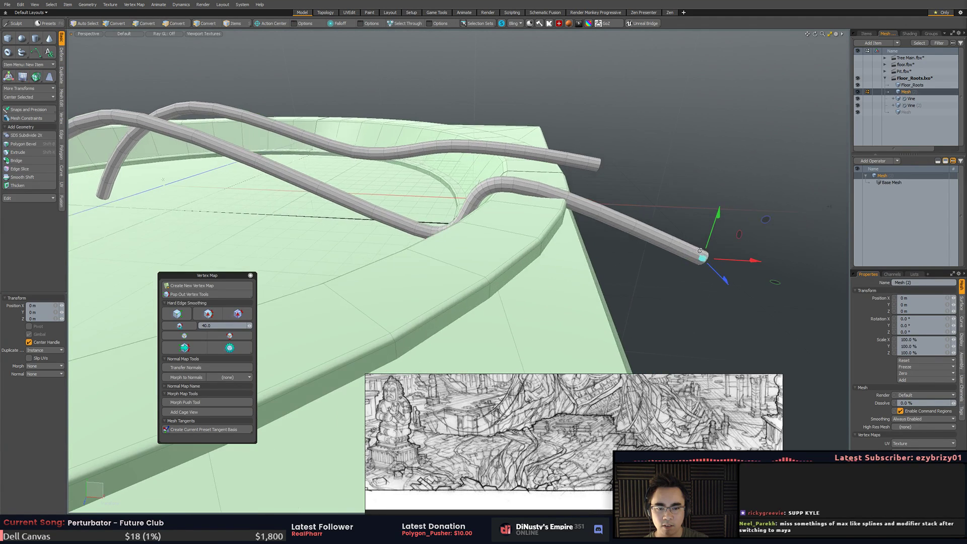
pyautogui.moveTo(766, 221); pyautogui.dragTo(731, 231)
pyautogui.click(500, 188)
pyautogui.press('space')
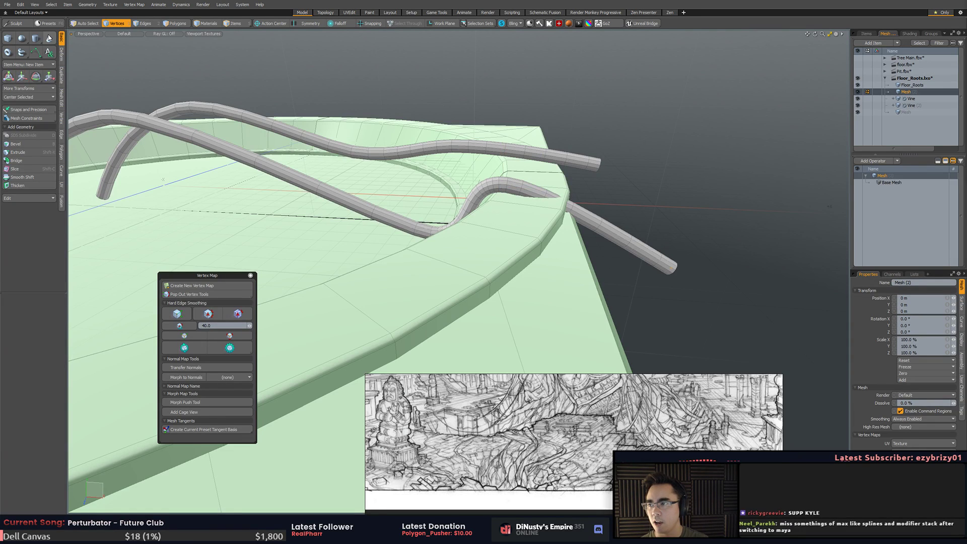
pyautogui.click(36, 53)
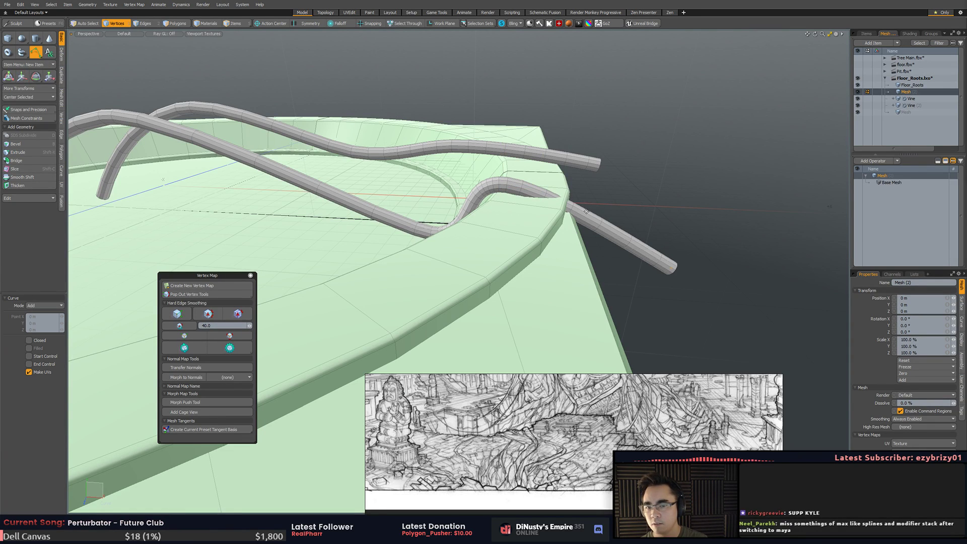
pyautogui.keyDown('alt'); pyautogui.moveTo(627, 236); pyautogui.dragTo(622, 211); pyautogui.keyUp('alt')
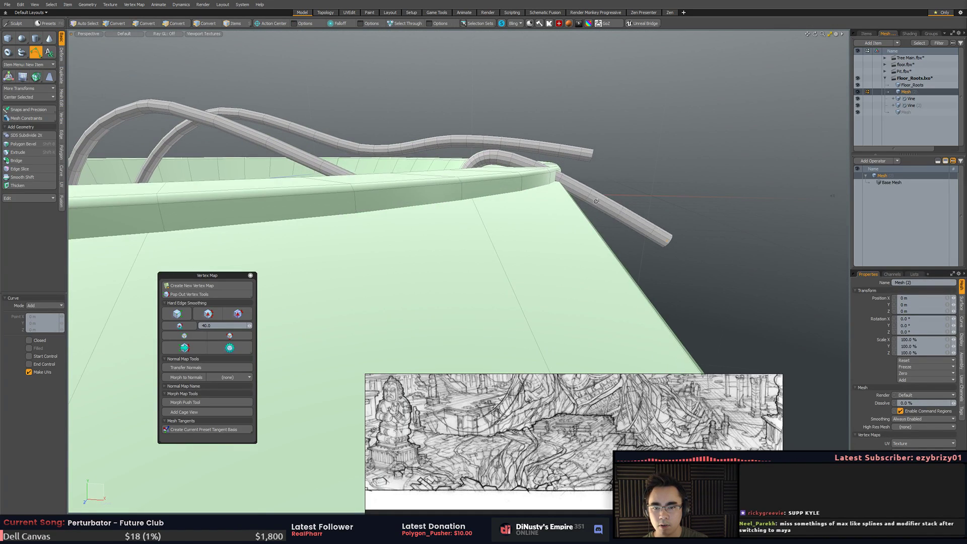
pyautogui.click(61, 306)
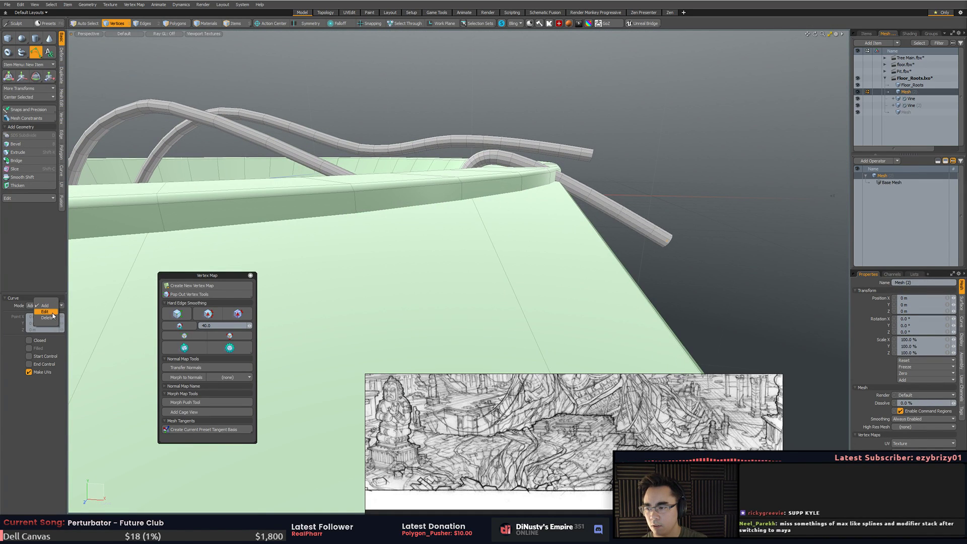
pyautogui.click(46, 312)
pyautogui.press('2')
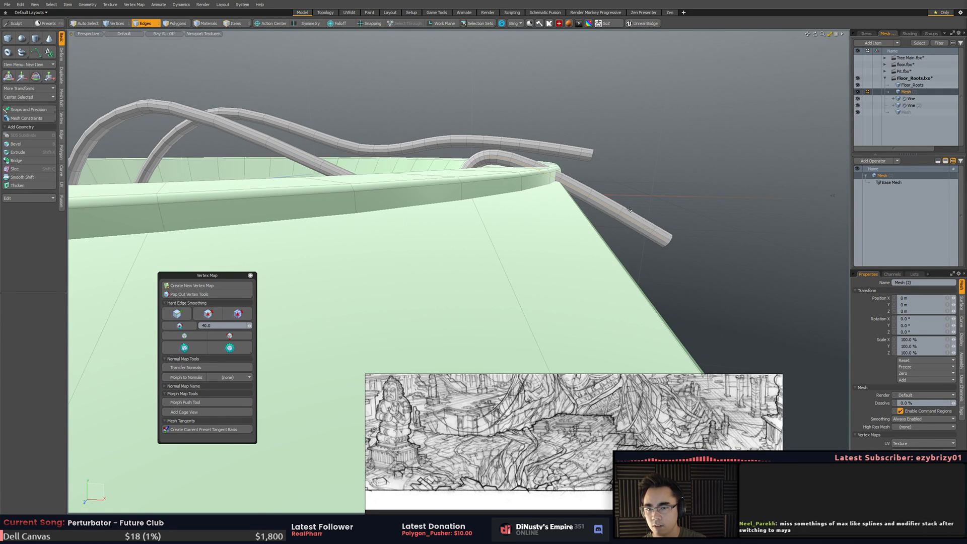
# - Hide both vine meshes and try to edit the exposed guide curve's points with the Curve tool
pyautogui.click(857, 99)
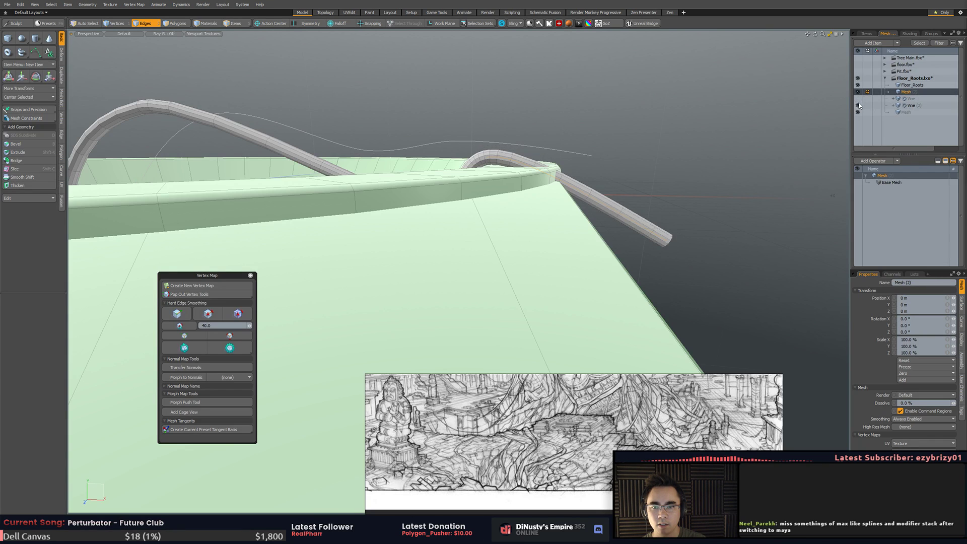
pyautogui.click(857, 106)
pyautogui.keyDown('alt'); pyautogui.moveTo(680, 132); pyautogui.dragTo(683, 181); pyautogui.keyUp('alt')
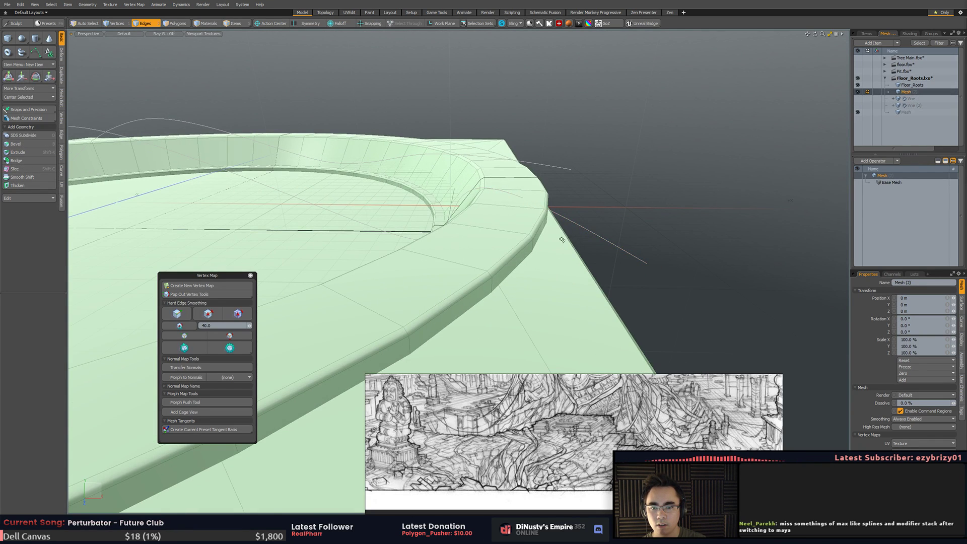
pyautogui.press('5')
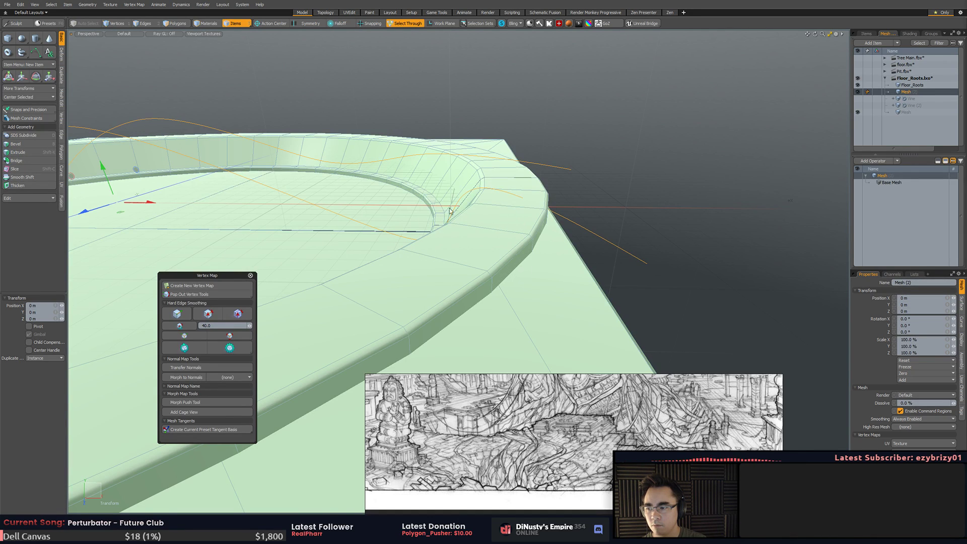
pyautogui.press('1')
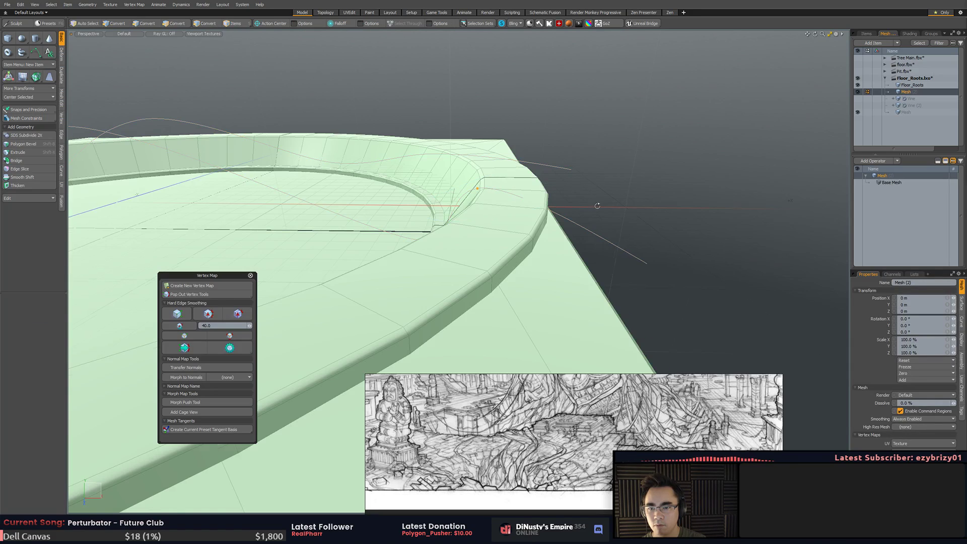
pyautogui.keyDown('alt'); pyautogui.moveTo(488, 218); pyautogui.dragTo(418, 159); pyautogui.keyUp('alt')
pyautogui.click(35, 52)
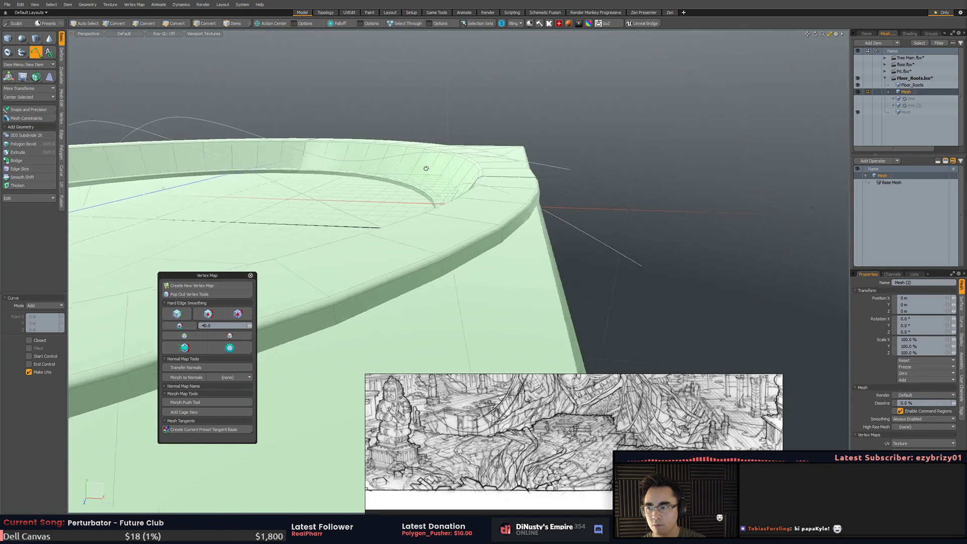
pyautogui.keyDown('alt'); pyautogui.moveTo(445, 255); pyautogui.dragTo(578, 280); pyautogui.keyUp('alt')
pyautogui.scroll(-3, 578, 280)
pyautogui.press('space')
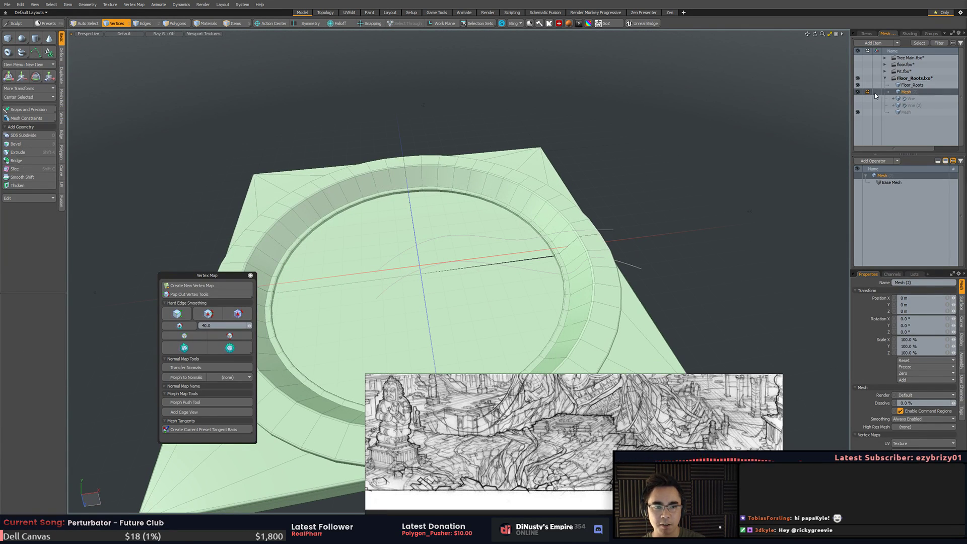
# - Show both vine meshes again
pyautogui.click(857, 99)
pyautogui.click(857, 105)
pyautogui.keyDown('alt'); pyautogui.moveTo(649, 237); pyautogui.dragTo(473, 296); pyautogui.keyUp('alt')
pyautogui.scroll(3, 508, 295)
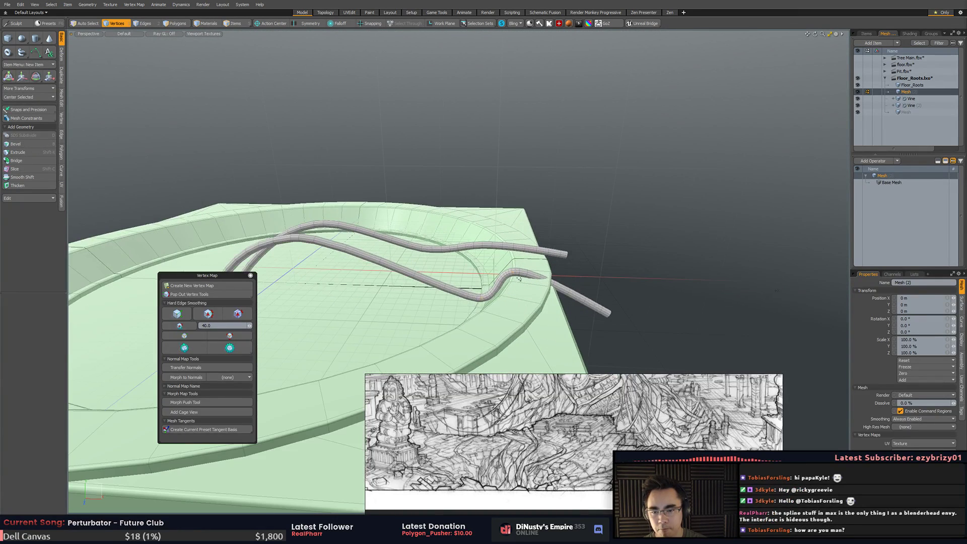
# - Bring the second guide curve's outer end back up to the level of the floor's rim
pyautogui.press('w')
pyautogui.keyDown('alt'); pyautogui.moveTo(481, 288); pyautogui.dragTo(573, 268); pyautogui.keyUp('alt')
pyautogui.press('q')
pyautogui.click(515, 270)
pyautogui.press('w')
pyautogui.press('q')
pyautogui.click(610, 305)
pyautogui.press('w')
pyautogui.keyDown('alt'); pyautogui.moveTo(634, 308); pyautogui.dragTo(647, 280); pyautogui.keyUp('alt')
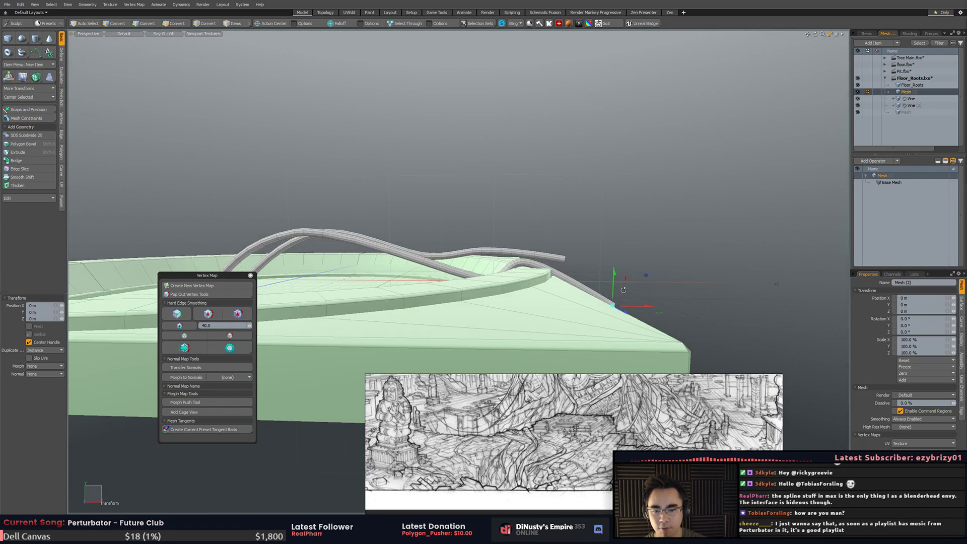
pyautogui.keyDown('alt'); pyautogui.moveTo(607, 234); pyautogui.dragTo(566, 261); pyautogui.keyUp('alt')
# - Try to draw additional curve points beyond the vine's outer end with the Curve tool
pyautogui.click(35, 53)
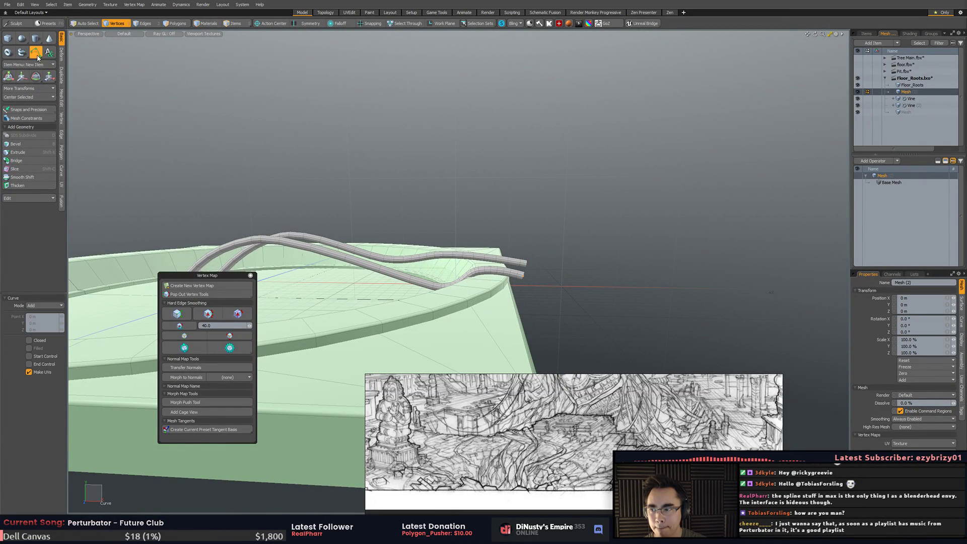
pyautogui.click(612, 219)
pyautogui.click(516, 180)
pyautogui.click(423, 165)
pyautogui.keyDown('alt'); pyautogui.moveTo(420, 177); pyautogui.dragTo(505, 268); pyautogui.keyUp('alt')
pyautogui.hotkey('ctrl', 'z')
pyautogui.hotkey('ctrl', 'z')
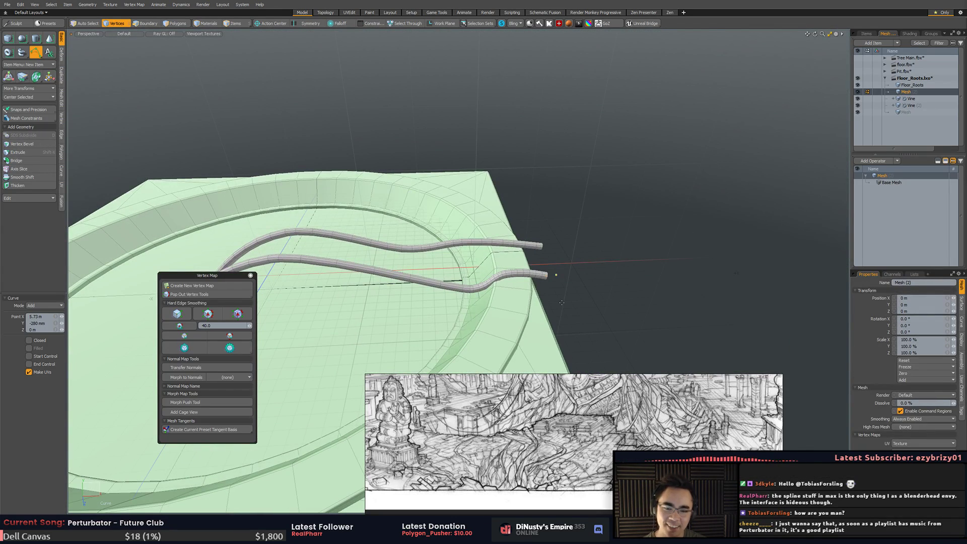
pyautogui.press('space')
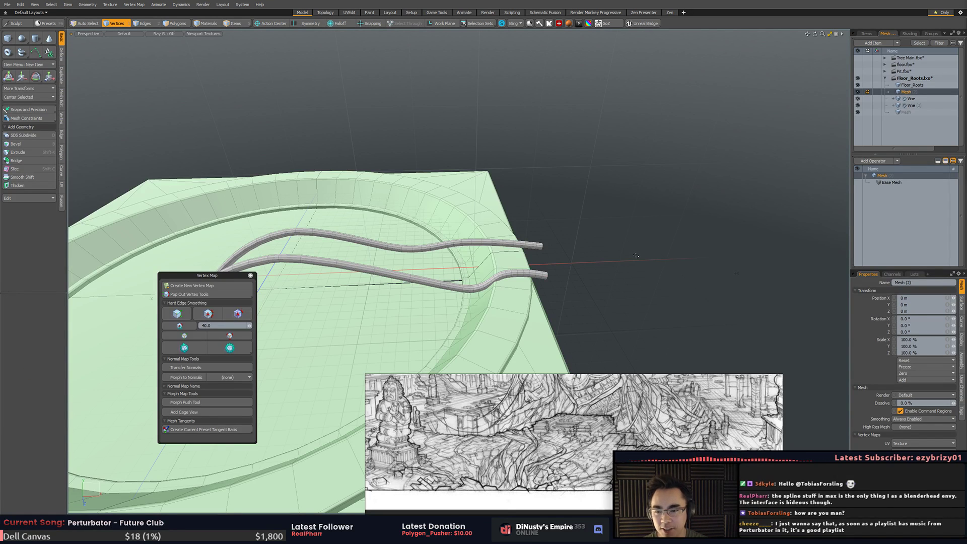
# - Select all polygons of the Floor_Roots mesh and triangulate them
pyautogui.keyDown('alt'); pyautogui.moveTo(652, 262); pyautogui.dragTo(614, 216); pyautogui.keyUp('alt')
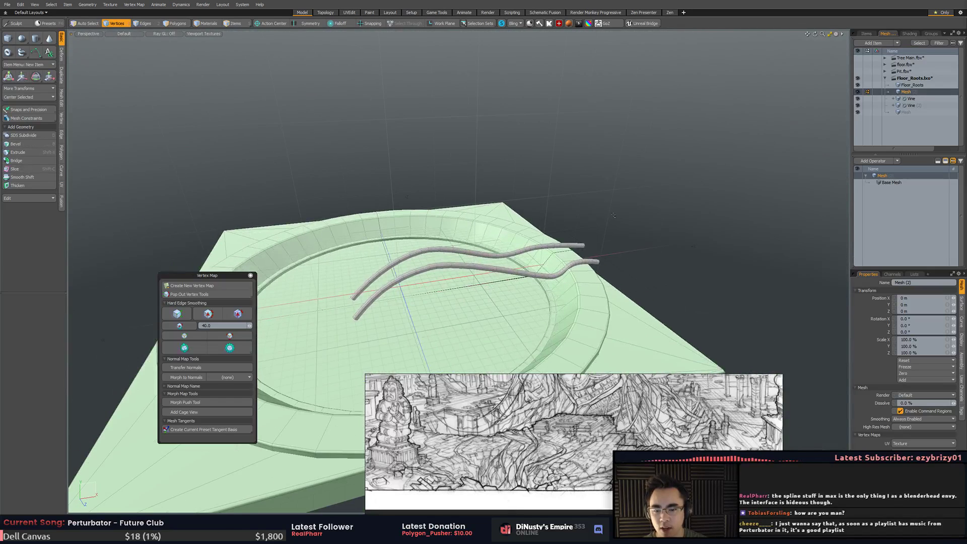
pyautogui.press('5')
pyautogui.click(399, 234)
pyautogui.press('3')
pyautogui.moveTo(337, 265)
pyautogui.keyDown('shift'); pyautogui.mouseDown()
pyautogui.moveTo(323, 282)
pyautogui.moveTo(383, 303)
pyautogui.moveTo(413, 227)
pyautogui.mouseUp(); pyautogui.keyUp('shift')
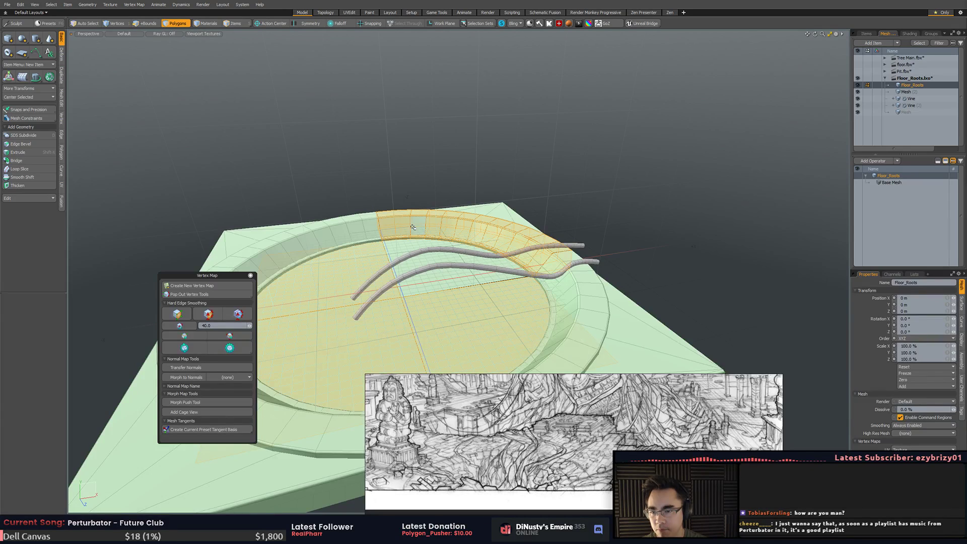
pyautogui.keyDown('shift'); pyautogui.moveTo(354, 227); pyautogui.dragTo(391, 242); pyautogui.keyUp('shift')
pyautogui.keyDown('shift'); pyautogui.doubleClick(252, 237); pyautogui.keyUp('shift')
pyautogui.scroll(-3, 403, 231)
pyautogui.keyDown('alt'); pyautogui.moveTo(433, 211); pyautogui.dragTo(402, 243); pyautogui.keyUp('alt')
pyautogui.keyDown('shift'); pyautogui.doubleClick(382, 250); pyautogui.keyUp('shift')
pyautogui.keyDown('shift'); pyautogui.doubleClick(361, 282); pyautogui.keyUp('shift')
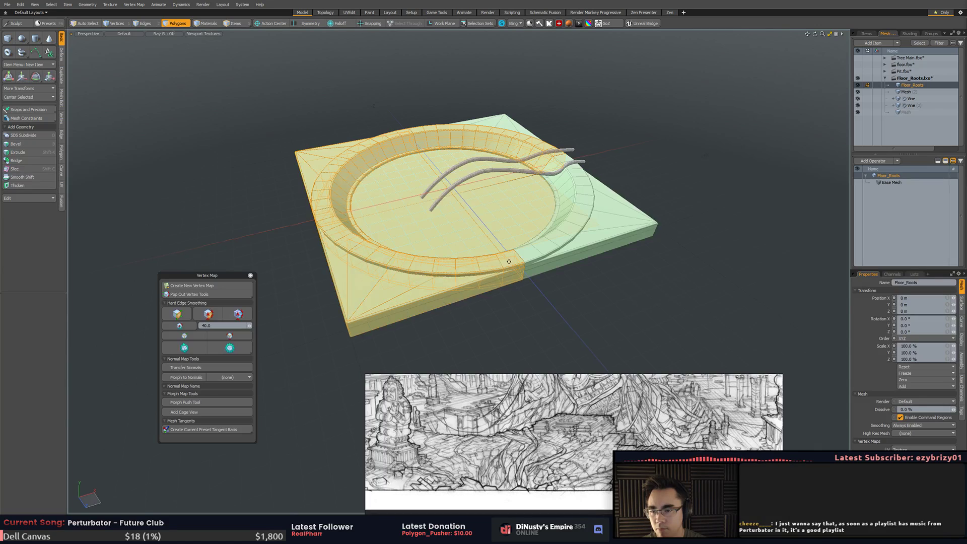
pyautogui.keyDown('alt'); pyautogui.moveTo(500, 262); pyautogui.dragTo(529, 279); pyautogui.keyUp('alt')
pyautogui.keyDown('shift'); pyautogui.doubleClick(561, 268); pyautogui.keyUp('shift')
pyautogui.keyDown('shift'); pyautogui.doubleClick(602, 274); pyautogui.keyUp('shift')
pyautogui.keyDown('alt'); pyautogui.keyDown('shift'); pyautogui.moveTo(605, 272); pyautogui.dragTo(633, 242); pyautogui.keyUp('shift'); pyautogui.keyUp('alt')
pyautogui.hotkey('shift', 't')
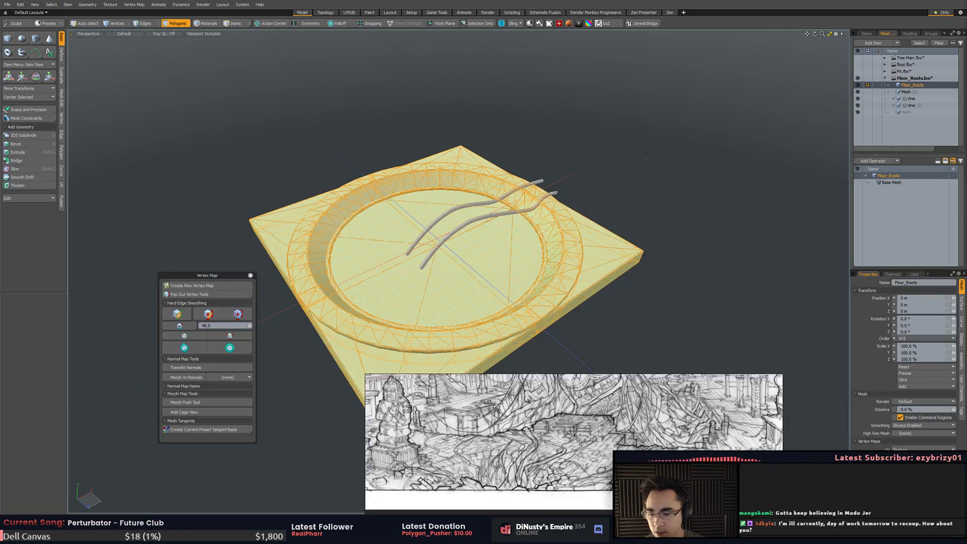
# - Switch to Unity, examine the circular floor pit beside the tree roots, and return to Modo
pyautogui.hotkey('alt', 'Tab')
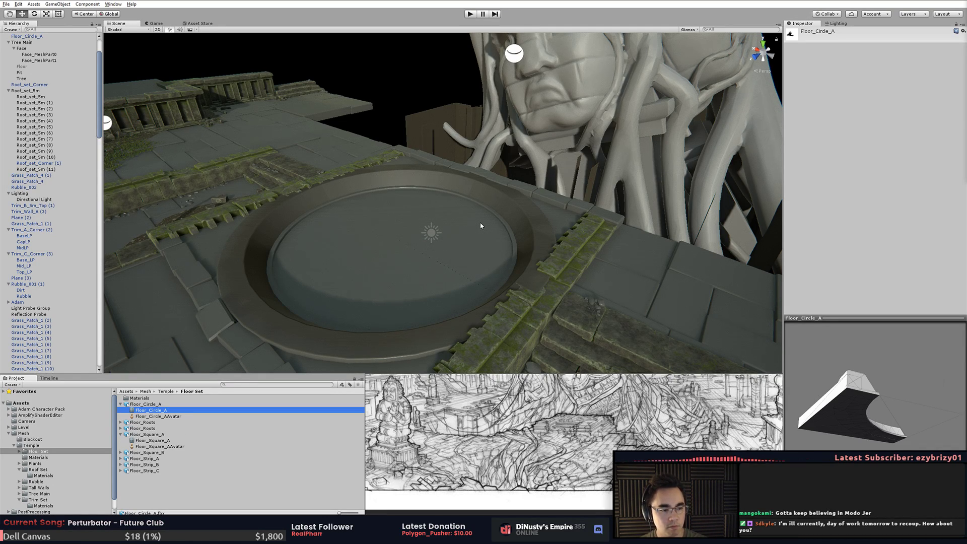
pyautogui.keyDown('alt'); pyautogui.moveTo(492, 249); pyautogui.dragTo(465, 156); pyautogui.keyUp('alt')
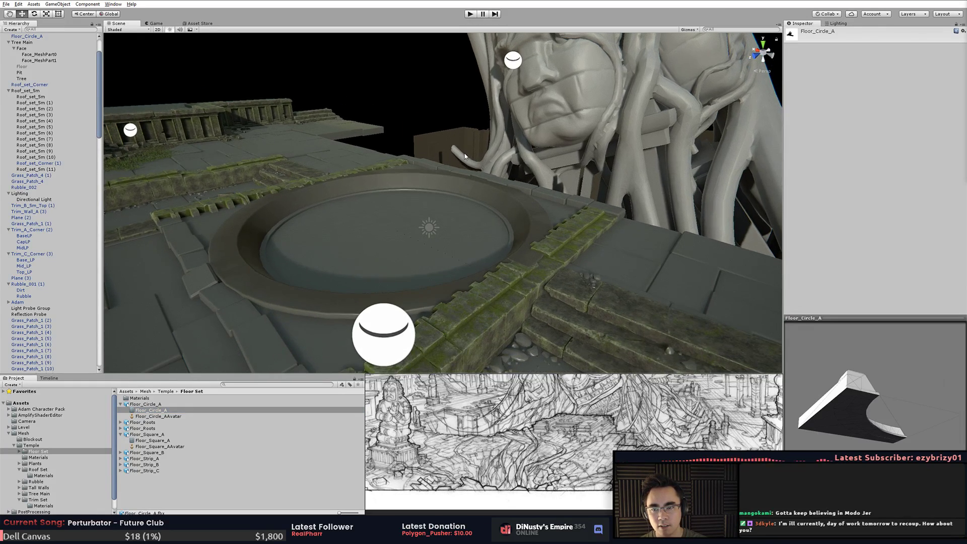
pyautogui.moveTo(753, 0); pyautogui.dragTo(763, 3)
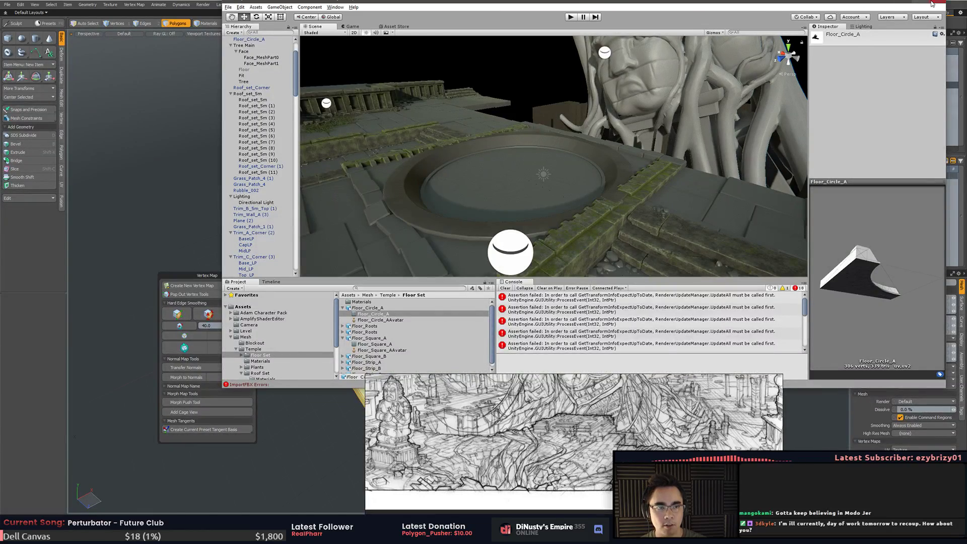
pyautogui.click(903, 2)
# - Delete the Mesh item, both Vine meshes and the last mesh, keeping only Floor_Roots
pyautogui.keyDown('alt'); pyautogui.moveTo(481, 160); pyautogui.dragTo(516, 202); pyautogui.keyUp('alt')
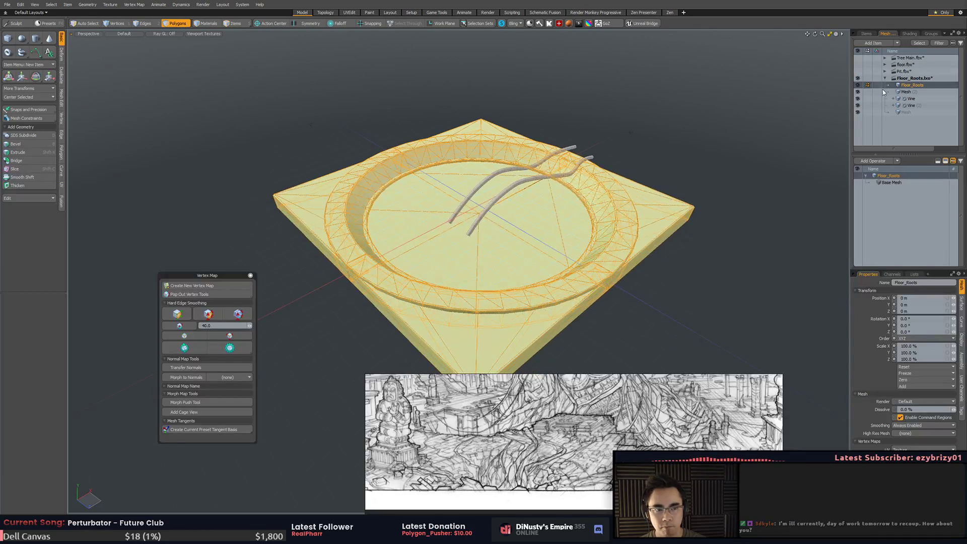
pyautogui.click(926, 92)
pyautogui.press('ctrl')
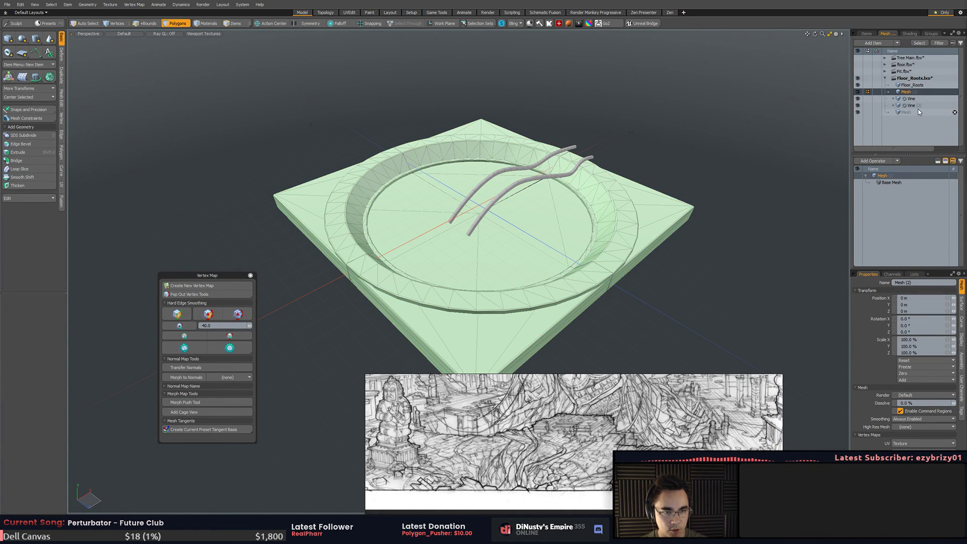
pyautogui.keyDown('shift'); pyautogui.click(919, 111); pyautogui.keyUp('shift')
pyautogui.press('Delete')
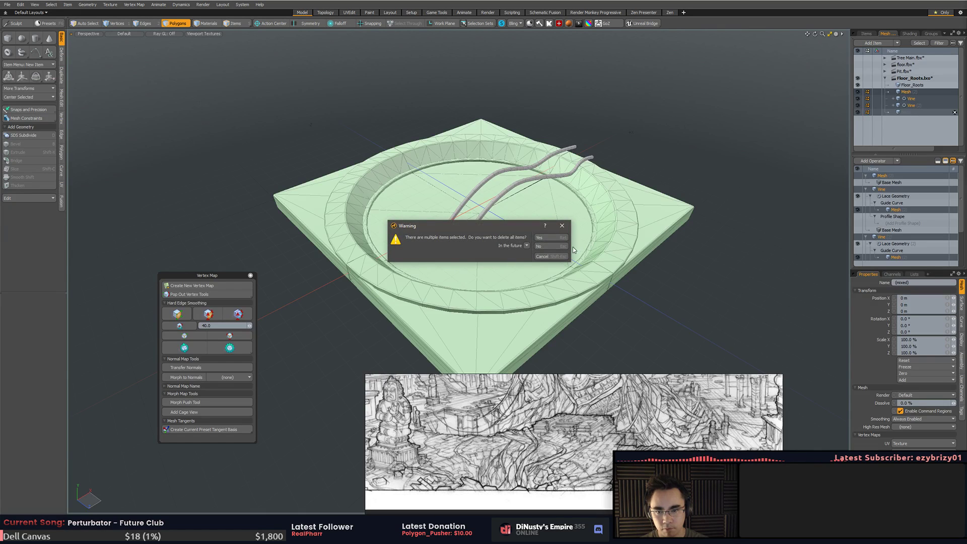
pyautogui.click(551, 238)
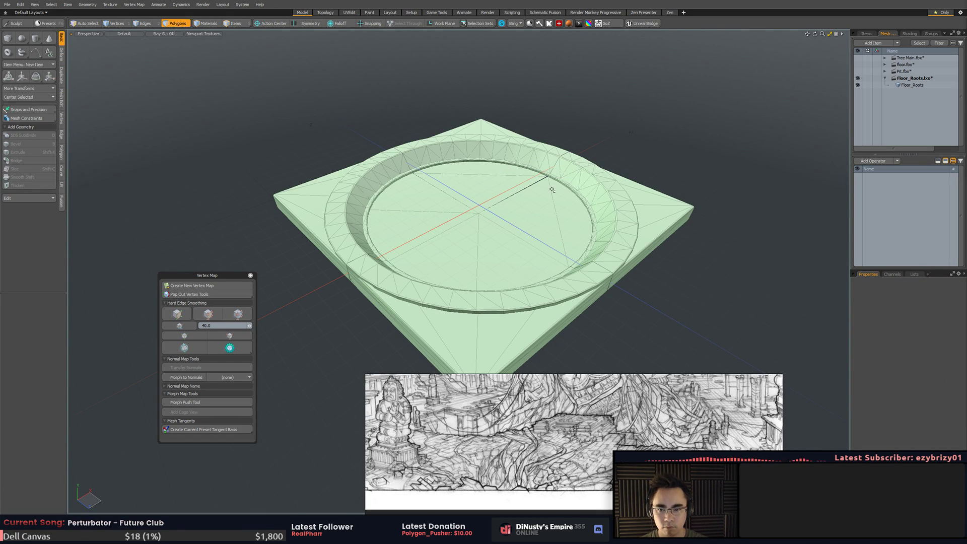
# - Select the circular bottom polygons of the pit in the Floor_Roots mesh and delete them
pyautogui.press('5')
pyautogui.click(505, 188)
pyautogui.press('3')
pyautogui.moveTo(504, 188); pyautogui.dragTo(502, 242)
pyautogui.hotkey('shift', 'Up')
pyautogui.press('Delete')
pyautogui.moveTo(558, 185)
pyautogui.keyDown('alt'); pyautogui.mouseDown()
pyautogui.moveTo(408, 213)
pyautogui.moveTo(538, 189)
pyautogui.moveTo(563, 172)
pyautogui.mouseUp(); pyautogui.keyUp('alt')
pyautogui.keyDown('alt'); pyautogui.moveTo(598, 188); pyautogui.dragTo(564, 181); pyautogui.keyUp('alt')
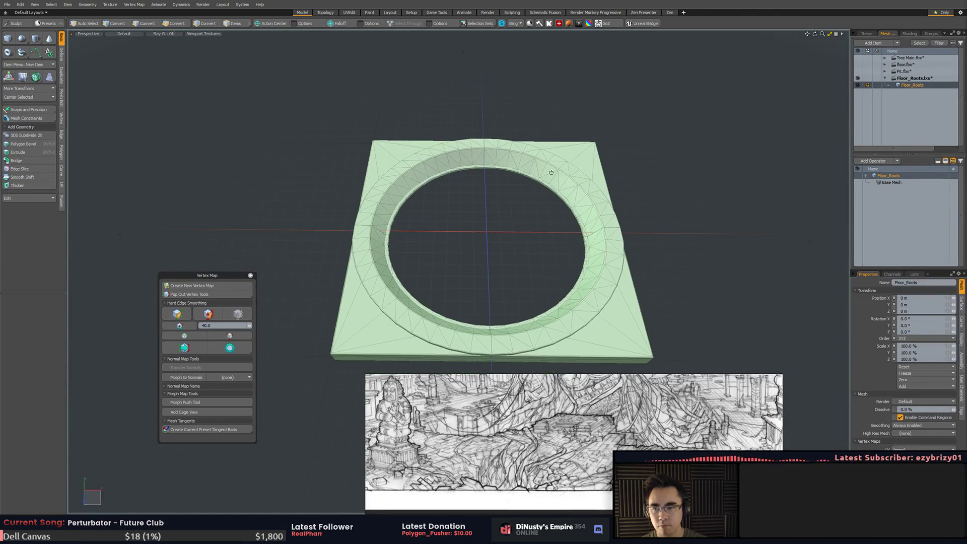
# - Create a flat square plane inside Floor_Roots, positioned and scaled to cover the open bottom of the pit
pyautogui.click(12, 41)
pyautogui.moveTo(434, 207)
pyautogui.mouseDown()
pyautogui.moveTo(533, 263)
pyautogui.moveTo(549, 285)
pyautogui.moveTo(544, 298)
pyautogui.moveTo(527, 301)
pyautogui.moveTo(518, 291)
pyautogui.moveTo(482, 303)
pyautogui.moveTo(493, 170)
pyautogui.moveTo(478, 204)
pyautogui.moveTo(478, 194)
pyautogui.moveTo(542, 183)
pyautogui.moveTo(545, 214)
pyautogui.moveTo(606, 226)
pyautogui.moveTo(500, 203)
pyautogui.mouseUp()
pyautogui.press('space')
pyautogui.press('r')
pyautogui.press('w')
pyautogui.press('r')
pyautogui.press('w')
pyautogui.press('q')
pyautogui.press('Escape')
pyautogui.scroll(3, 507, 190)
pyautogui.press('5')
pyautogui.press('Escape')
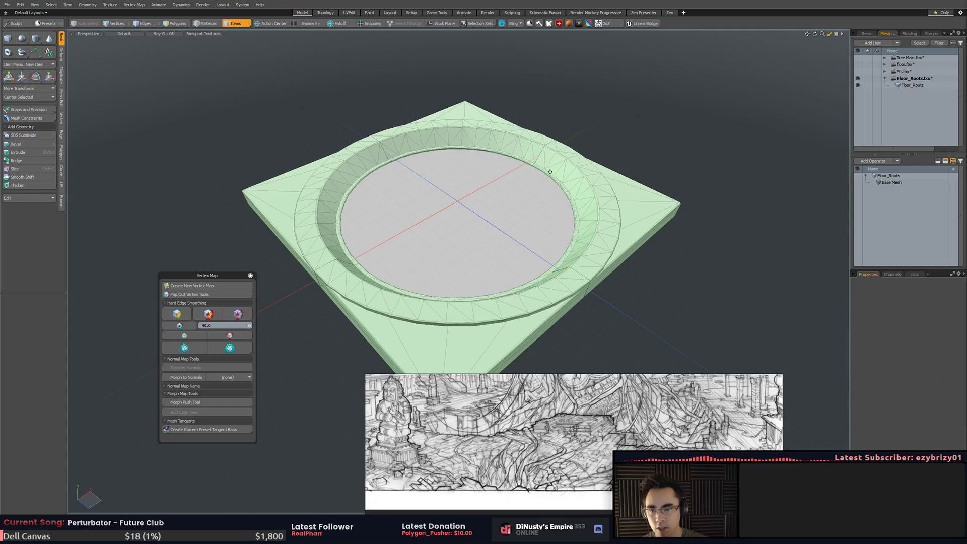
# - Inspect from several angles how the new plane fits inside the pit
pyautogui.keyDown('alt'); pyautogui.moveTo(553, 168); pyautogui.dragTo(495, 216); pyautogui.keyUp('alt')
pyautogui.press('3')
pyautogui.click(495, 216)
pyautogui.click(681, 182)
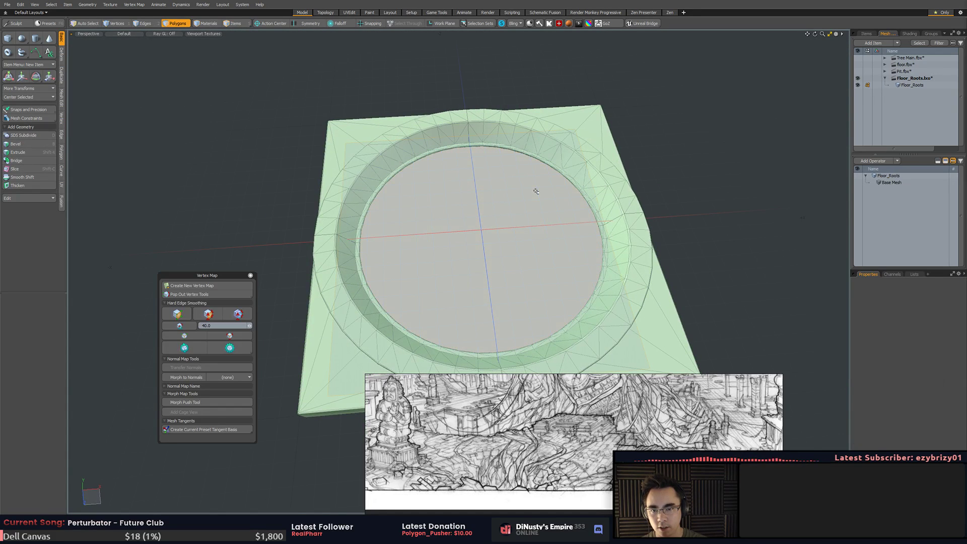
pyautogui.click(542, 221)
pyautogui.keyDown('alt'); pyautogui.moveTo(557, 239); pyautogui.dragTo(598, 168); pyautogui.keyUp('alt')
pyautogui.click(597, 167)
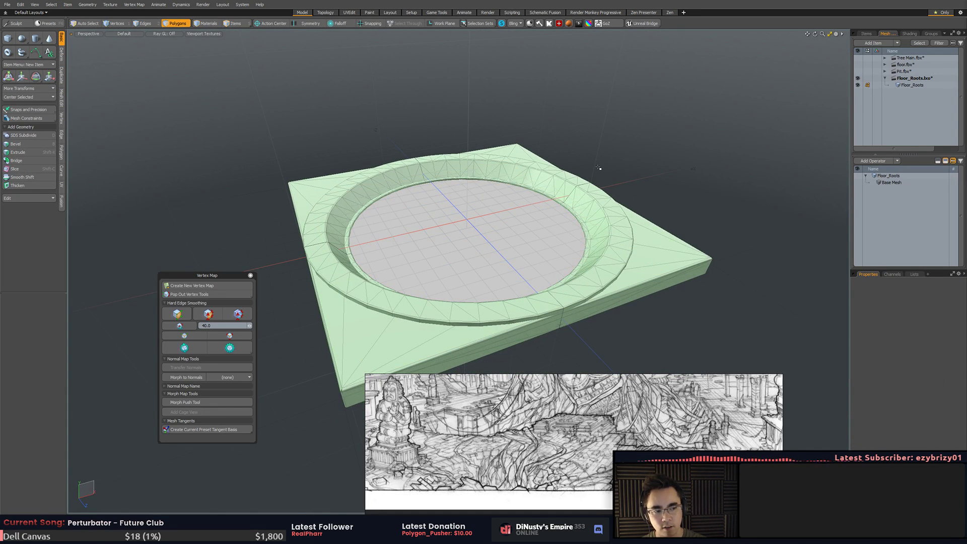
# - Select the Floor_Roots mesh and send it to ZBrush with GoZ
pyautogui.keyDown('alt'); pyautogui.keyDown('shift'); pyautogui.moveTo(463, 185); pyautogui.dragTo(492, 140); pyautogui.keyUp('shift'); pyautogui.keyUp('alt')
pyautogui.press('5')
pyautogui.press('3')
pyautogui.press('5')
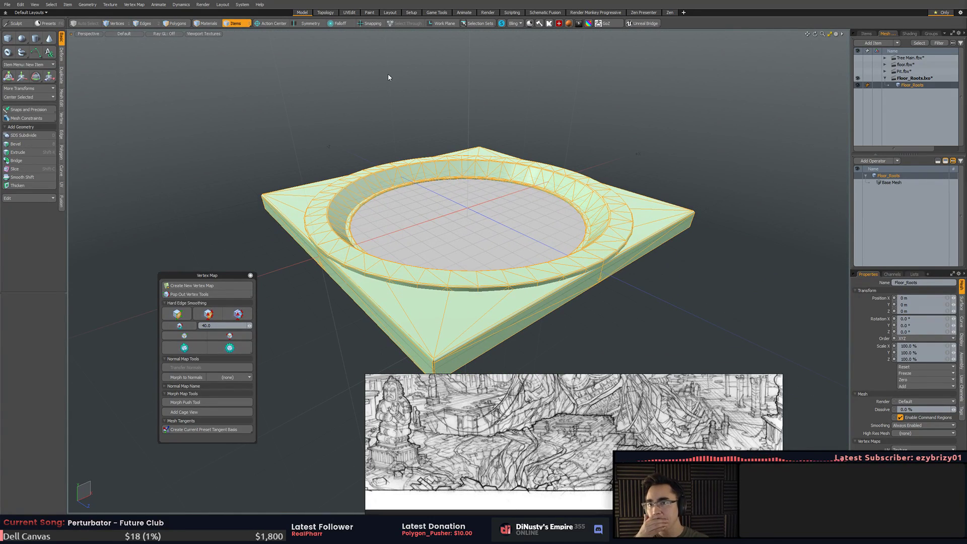
pyautogui.click(616, 27)
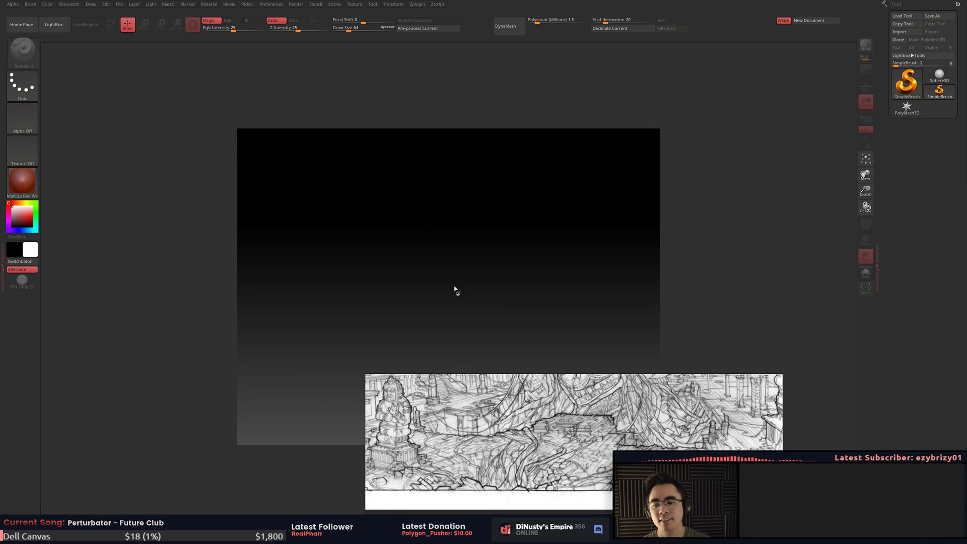
# - Draw the Floor_Roots model on the canvas in Edit mode and hide LightBox
pyautogui.moveTo(451, 282)
pyautogui.mouseDown()
pyautogui.moveTo(486, 324)
pyautogui.moveTo(466, 343)
pyautogui.moveTo(564, 322)
pyautogui.mouseUp()
pyautogui.press('t')
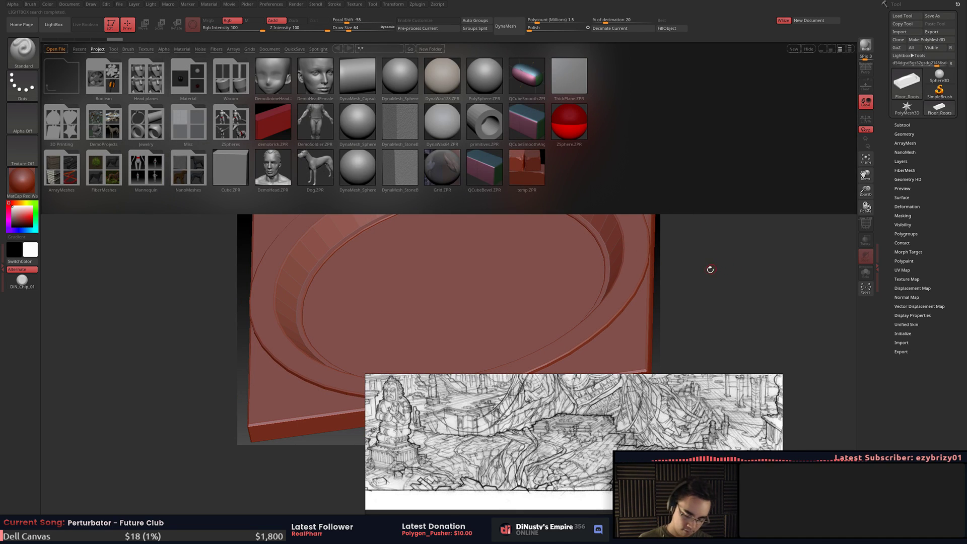
pyautogui.press(',')
pyautogui.moveTo(719, 258); pyautogui.dragTo(723, 226)
# - Create a new window-sized document, redraw the Floor_Roots model in Edit mode and frame it
pyautogui.click(814, 21)
pyautogui.click(512, 291)
pyautogui.moveTo(466, 281)
pyautogui.mouseDown()
pyautogui.moveTo(492, 358)
pyautogui.moveTo(496, 346)
pyautogui.mouseUp()
pyautogui.press('t')
pyautogui.press('f')
pyautogui.moveTo(711, 305); pyautogui.dragTo(715, 231)
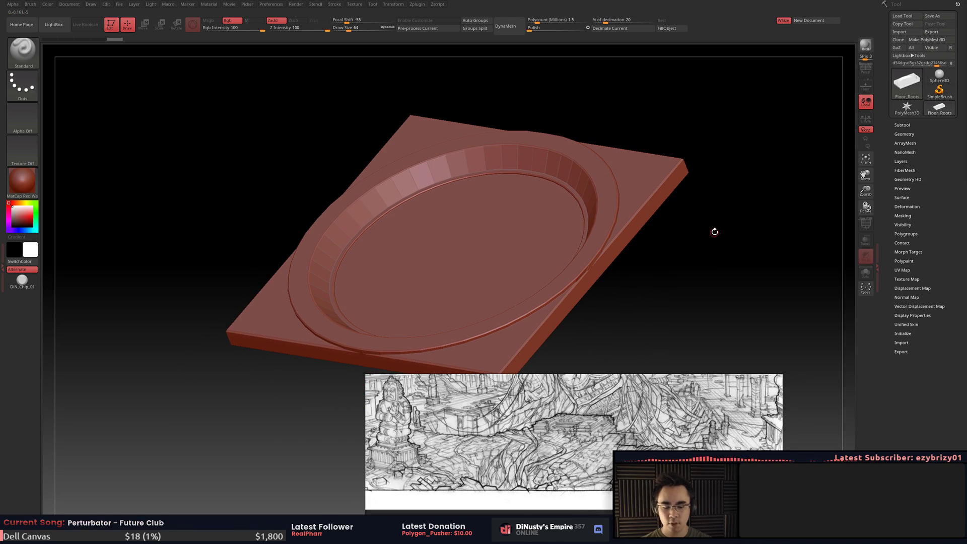
# - Turn on perspective display for the floor model
pyautogui.press('p')
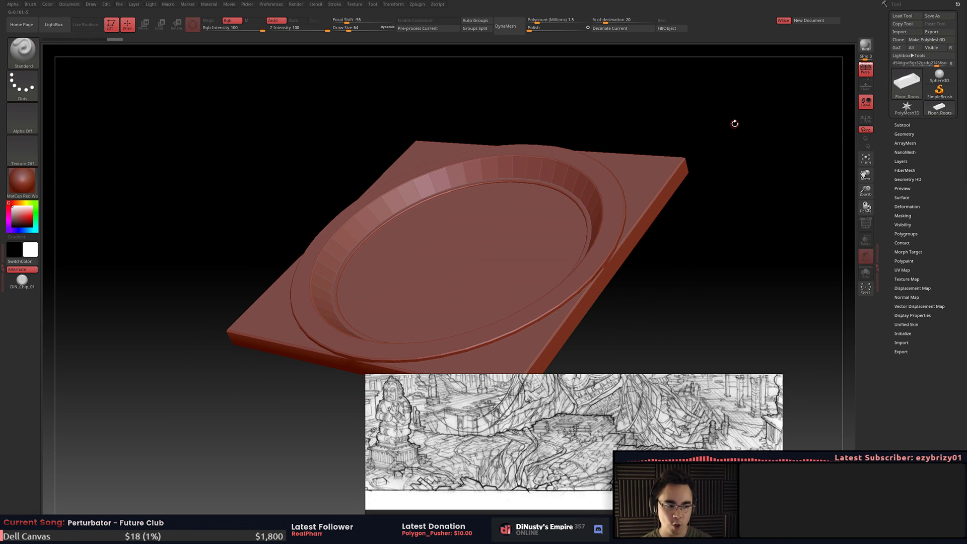
pyautogui.keyDown('alt'); pyautogui.moveTo(719, 252); pyautogui.dragTo(732, 236); pyautogui.keyUp('alt')
pyautogui.moveTo(669, 242); pyautogui.dragTo(710, 217)
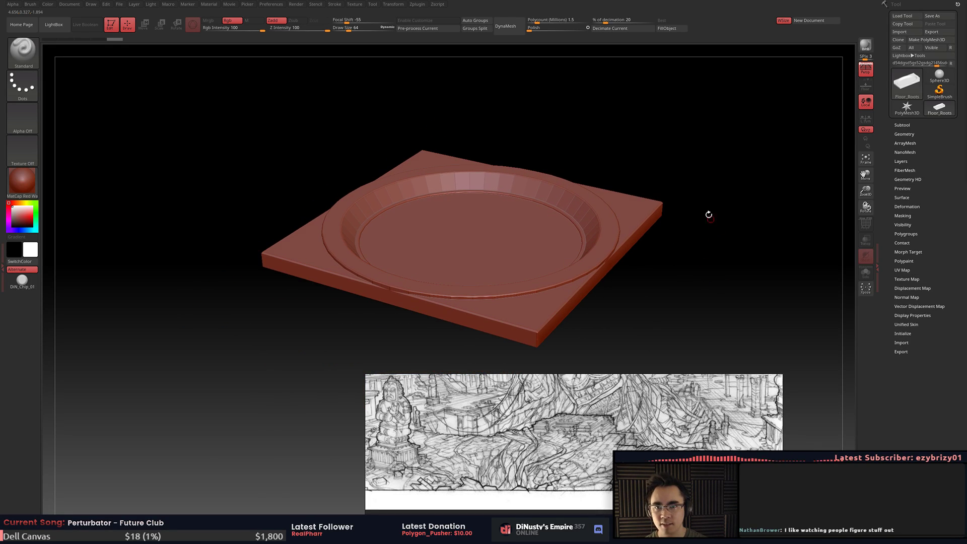
# - Append a ZSphere to the Floor_Roots tool as a new subtool
pyautogui.click(902, 125)
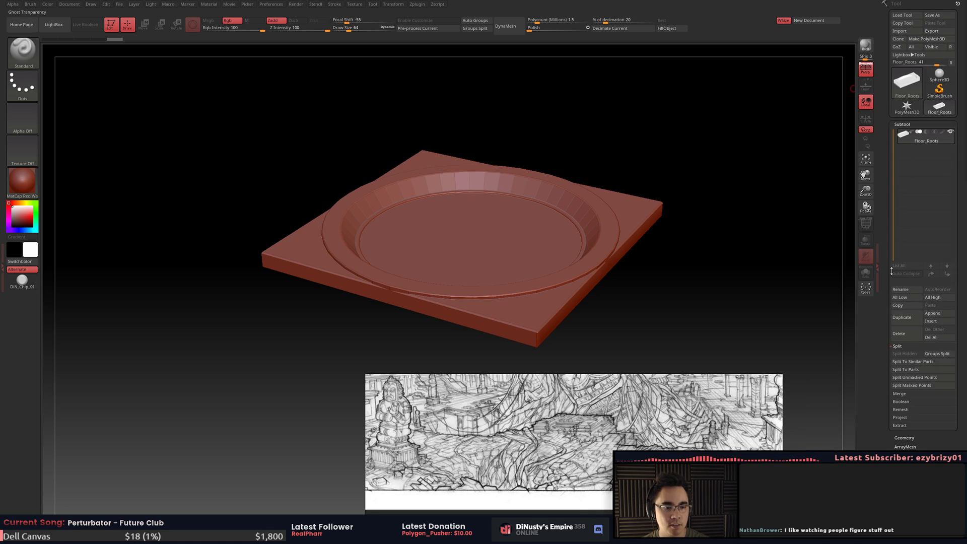
pyautogui.click(934, 313)
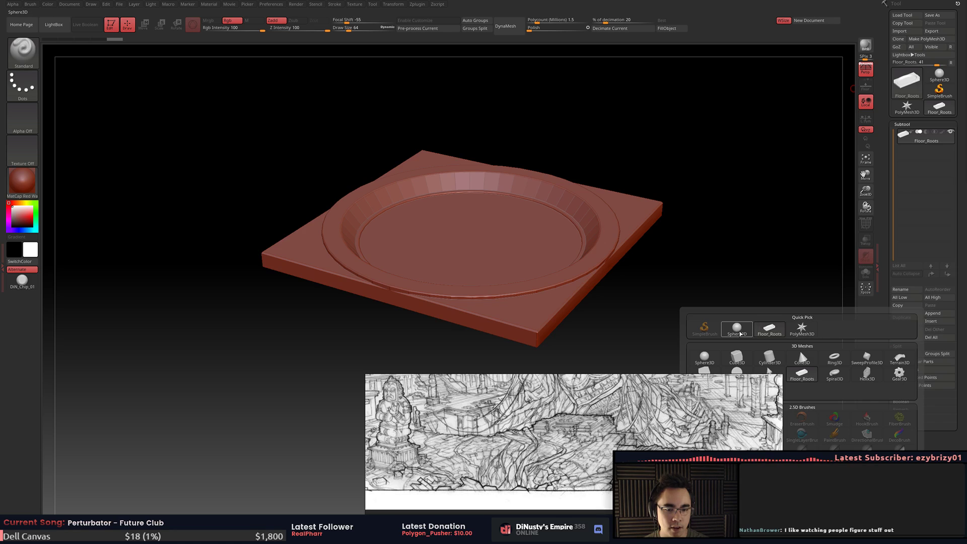
pyautogui.moveTo(772, 385)
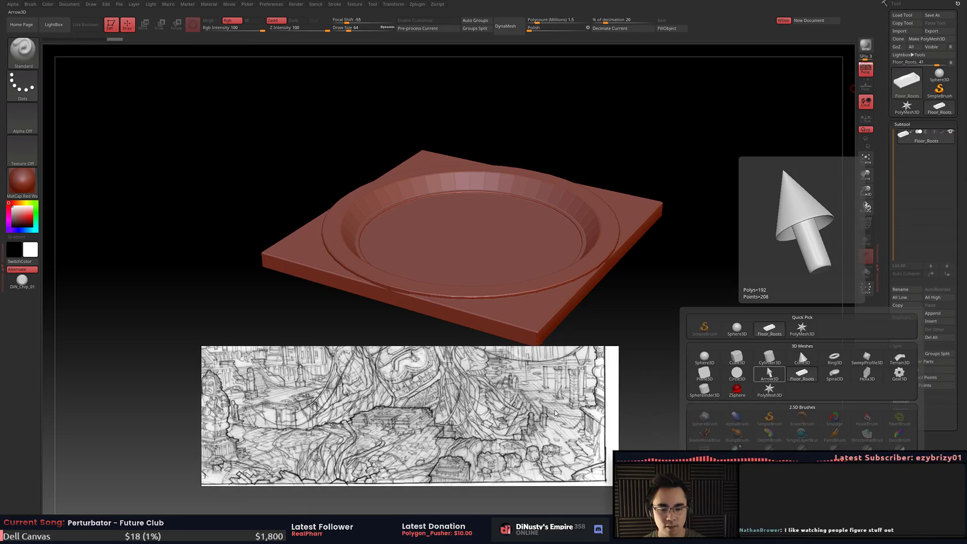
pyautogui.click(730, 394)
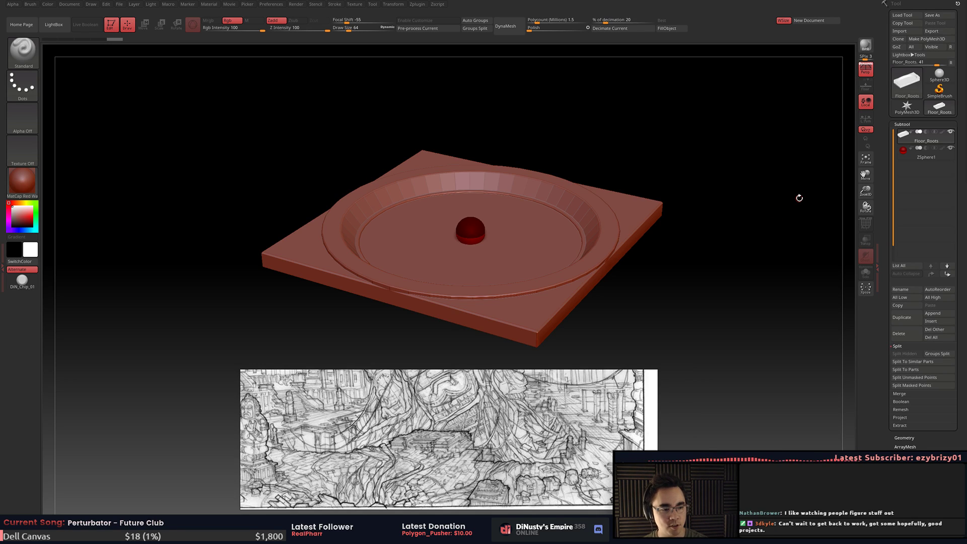
pyautogui.moveTo(722, 249); pyautogui.dragTo(793, 214)
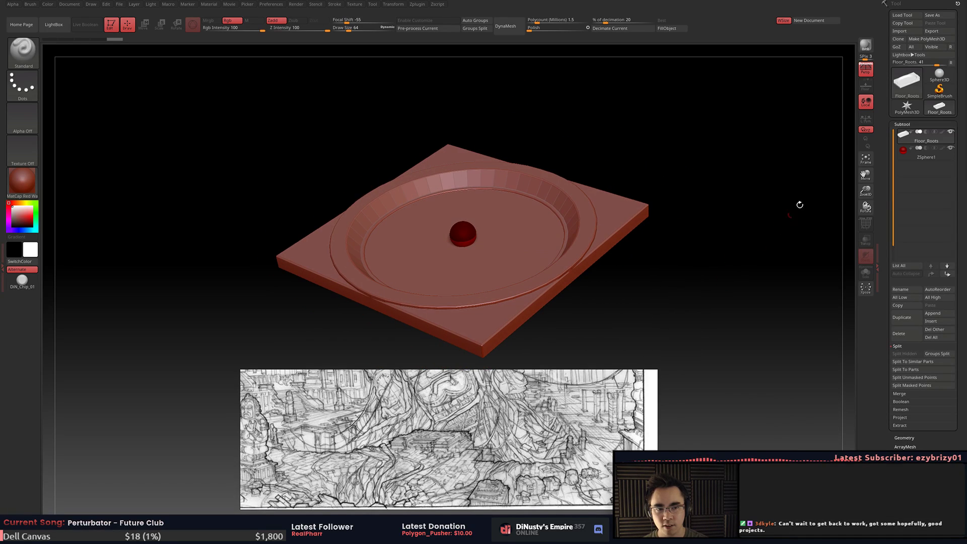
# - Make the ZSphere subtool active and turn on EditSketch for it
pyautogui.click(922, 152)
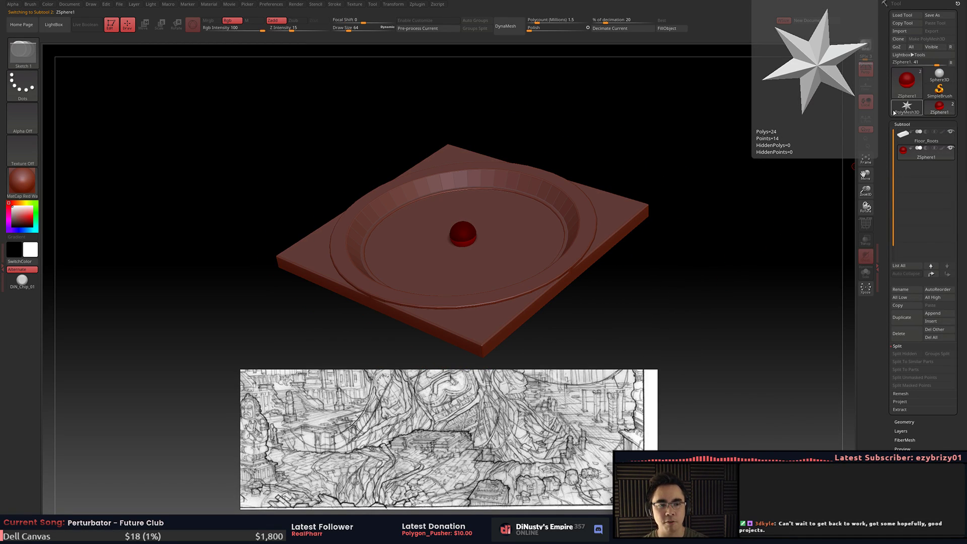
pyautogui.keyDown('alt'); pyautogui.moveTo(704, 290); pyautogui.dragTo(703, 295); pyautogui.keyUp('alt')
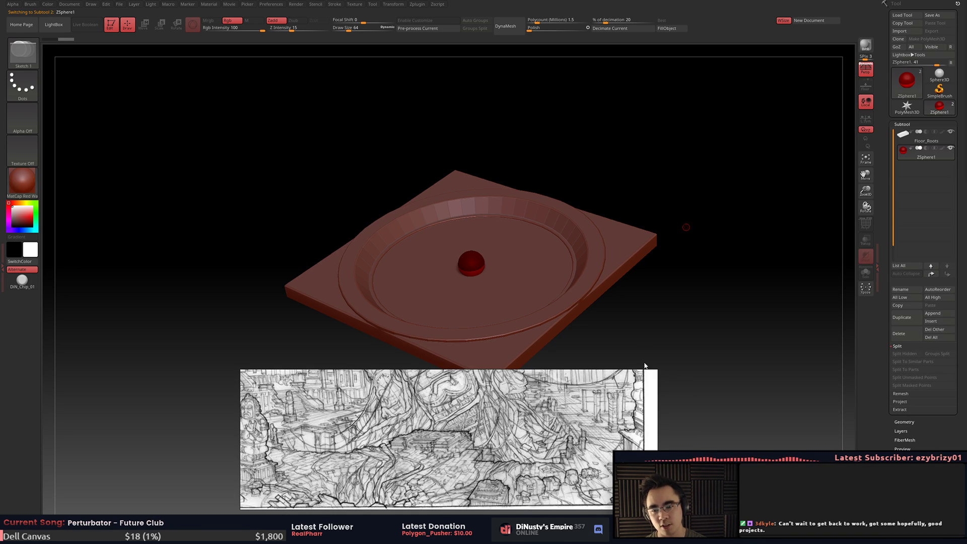
pyautogui.moveTo(647, 307); pyautogui.dragTo(744, 228)
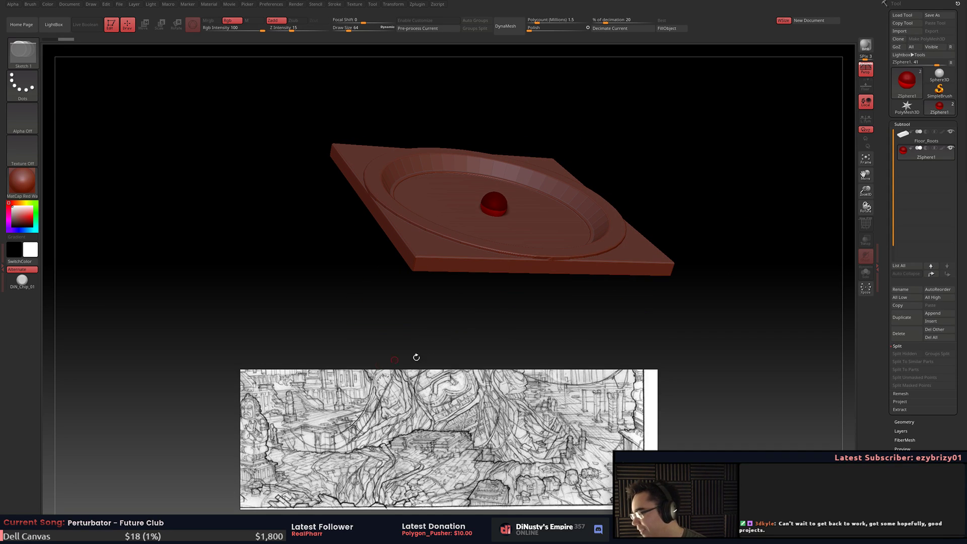
pyautogui.moveTo(575, 271); pyautogui.dragTo(726, 243)
pyautogui.scroll(-10, 924, 417)
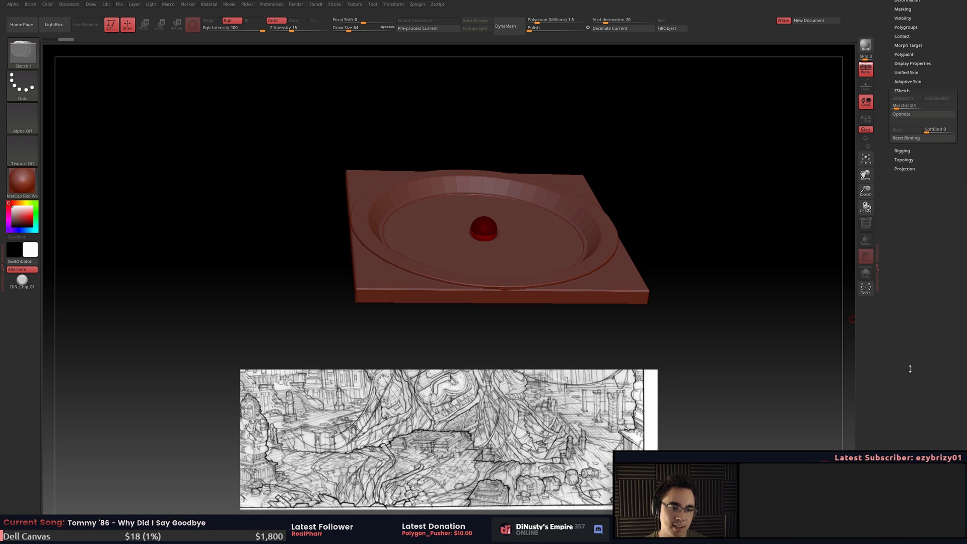
pyautogui.scroll(5, 910, 365)
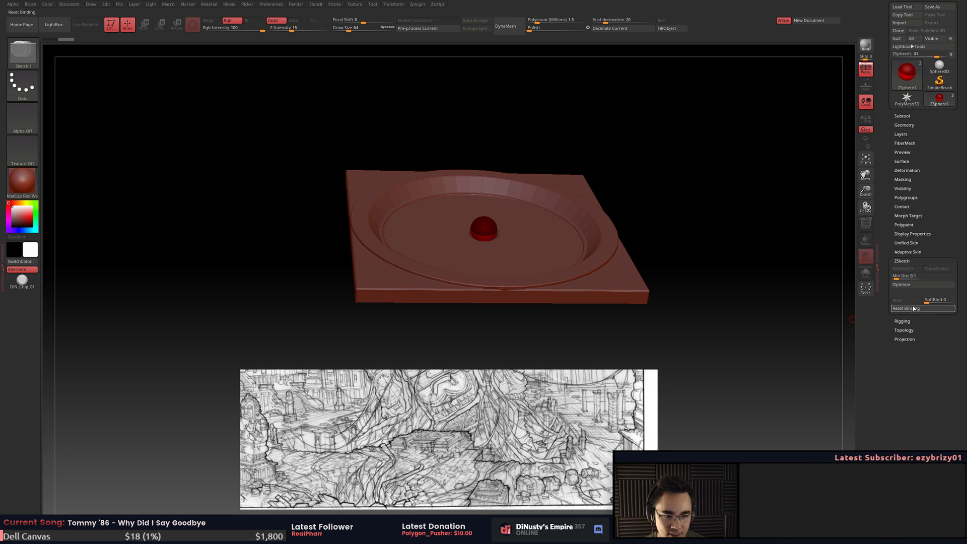
pyautogui.hotkey('shift', 'a')
pyautogui.moveTo(705, 284); pyautogui.dragTo(725, 272)
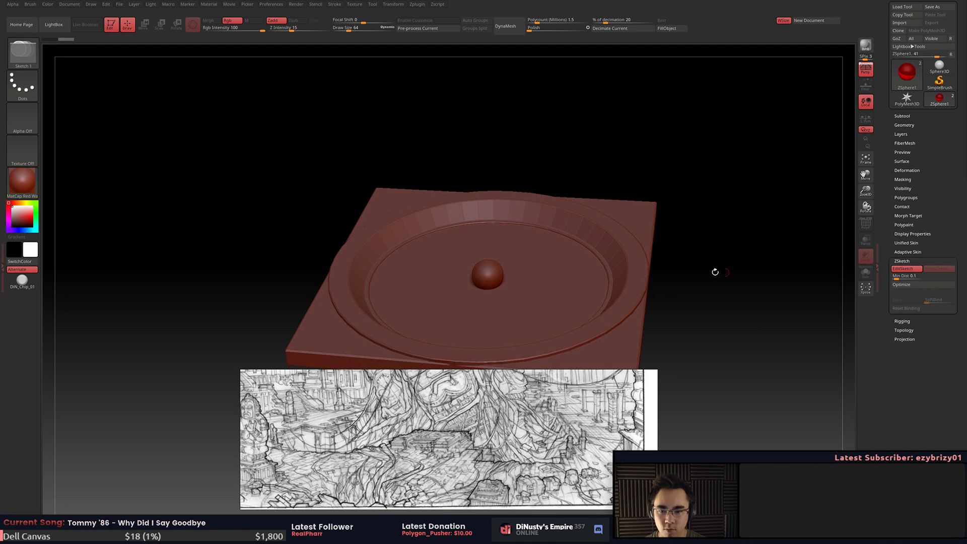
pyautogui.moveTo(536, 279); pyautogui.dragTo(675, 240)
# - Choose the Armature sketch brush and set its draw size to 196 after trying a stroke from the ZSphere
pyautogui.click(23, 50)
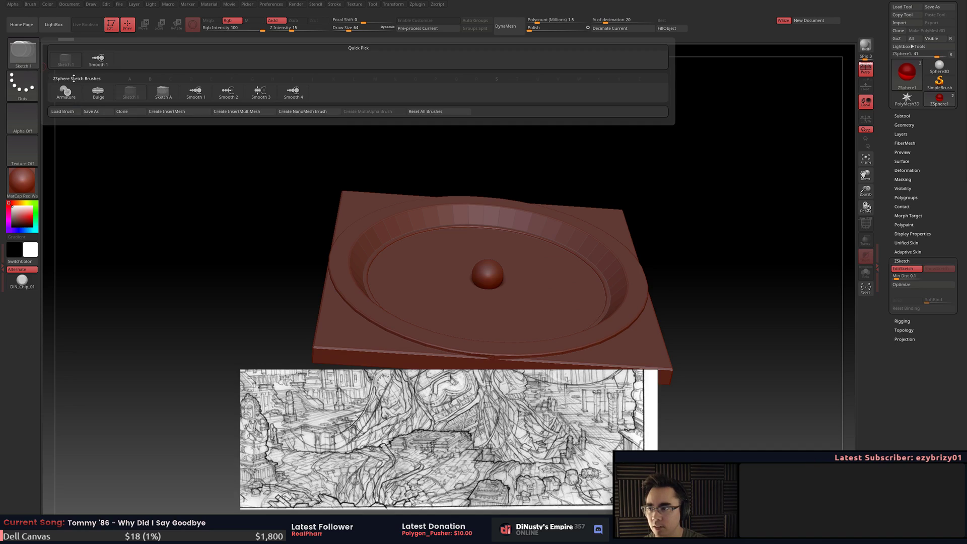
pyautogui.click(66, 93)
pyautogui.moveTo(492, 271)
pyautogui.mouseDown()
pyautogui.moveTo(609, 236)
pyautogui.moveTo(736, 279)
pyautogui.mouseUp()
pyautogui.hotkey('ctrl', 'z')
pyautogui.press('space')
pyautogui.moveTo(525, 278); pyautogui.dragTo(536, 279)
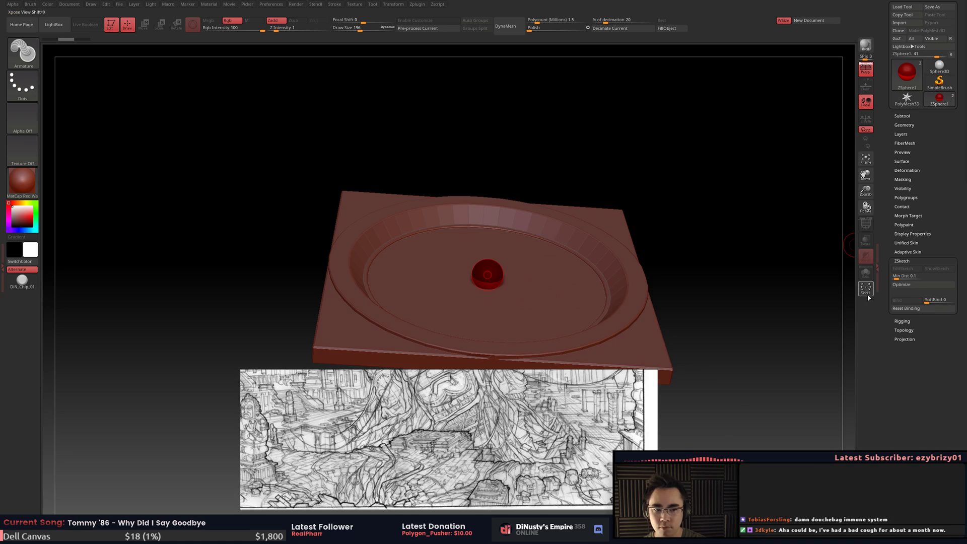
# - Try sketching a thick Armature tube from the ZSphere across the pit's rim with EditSketch on, and undo it
pyautogui.click(905, 269)
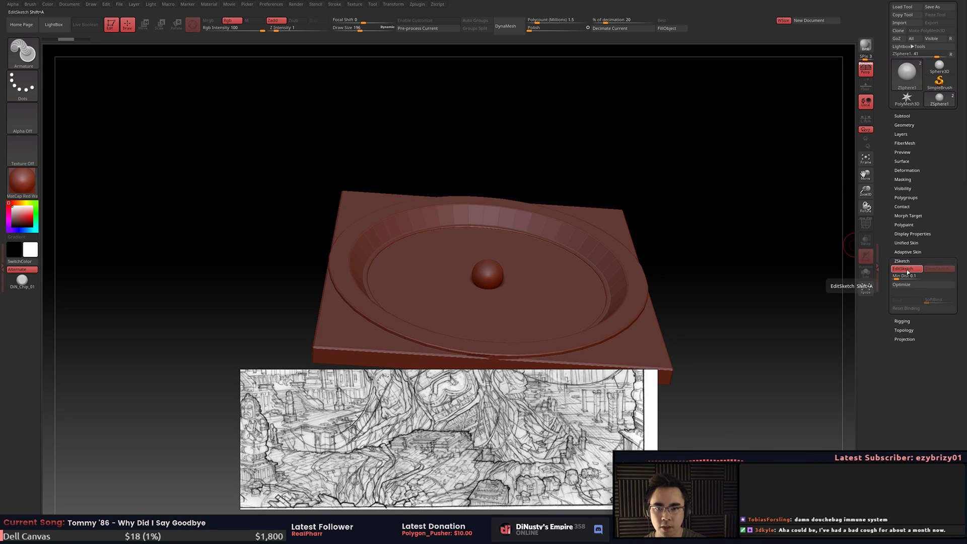
pyautogui.hotkey('shift', 'a')
pyautogui.hotkey('shift', 'a')
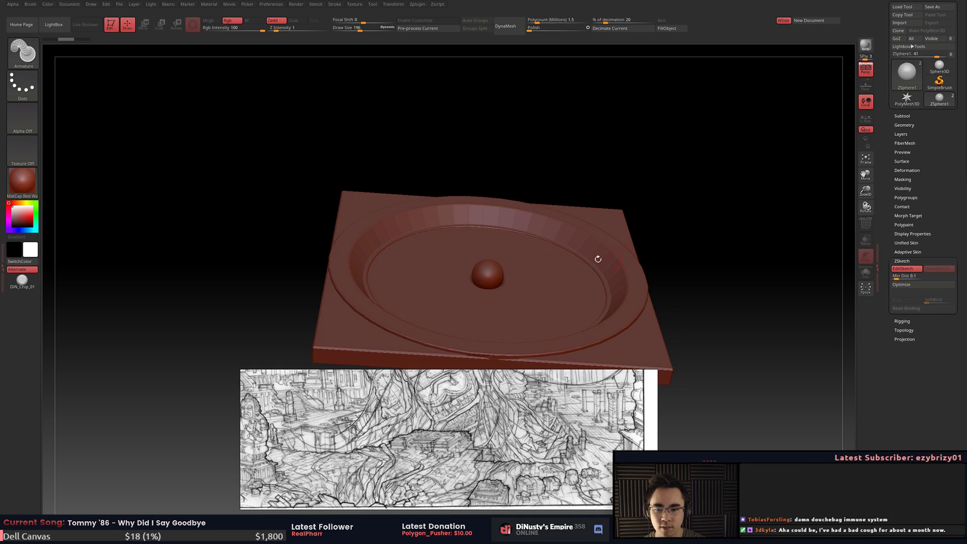
pyautogui.moveTo(496, 274)
pyautogui.mouseDown()
pyautogui.moveTo(594, 256)
pyautogui.moveTo(742, 314)
pyautogui.mouseUp()
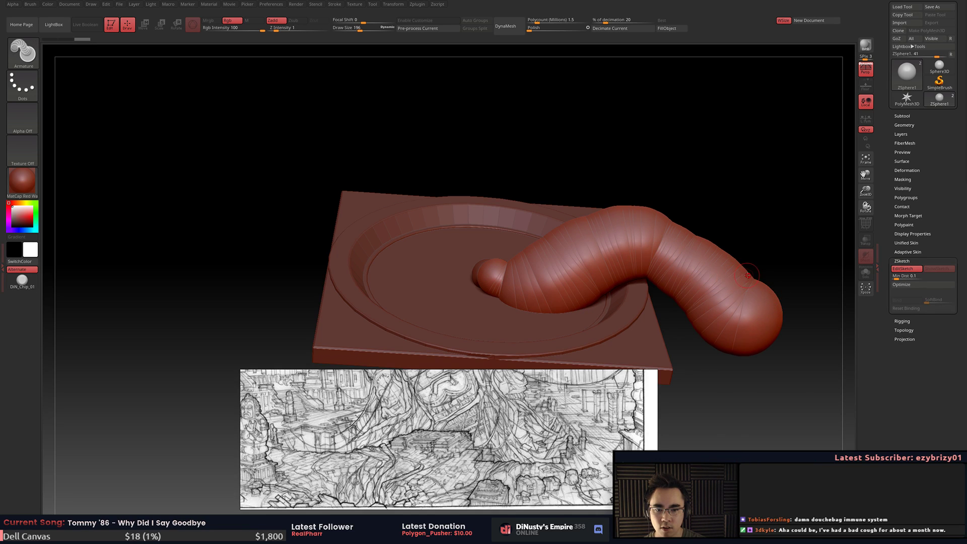
pyautogui.hotkey('shift', 'a')
pyautogui.moveTo(485, 268)
pyautogui.mouseDown()
pyautogui.moveTo(549, 270)
pyautogui.moveTo(514, 270)
pyautogui.moveTo(553, 260)
pyautogui.moveTo(646, 270)
pyautogui.mouseUp()
pyautogui.hotkey('ctrl', 'z')
pyautogui.hotkey('shift', 'a')
pyautogui.hotkey('shift', 'a')
pyautogui.hotkey('ctrl', 'z')
# - Dock the Brush palette beside the canvas and expand the Armature brush's Tablet Pressure settings
pyautogui.moveTo(680, 240); pyautogui.dragTo(696, 274)
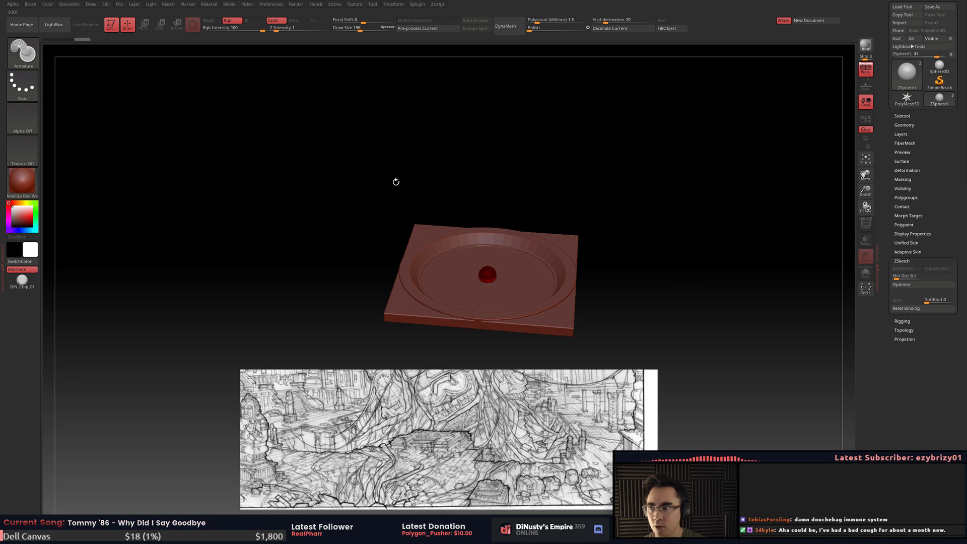
pyautogui.click(2, 267)
pyautogui.click(121, 5)
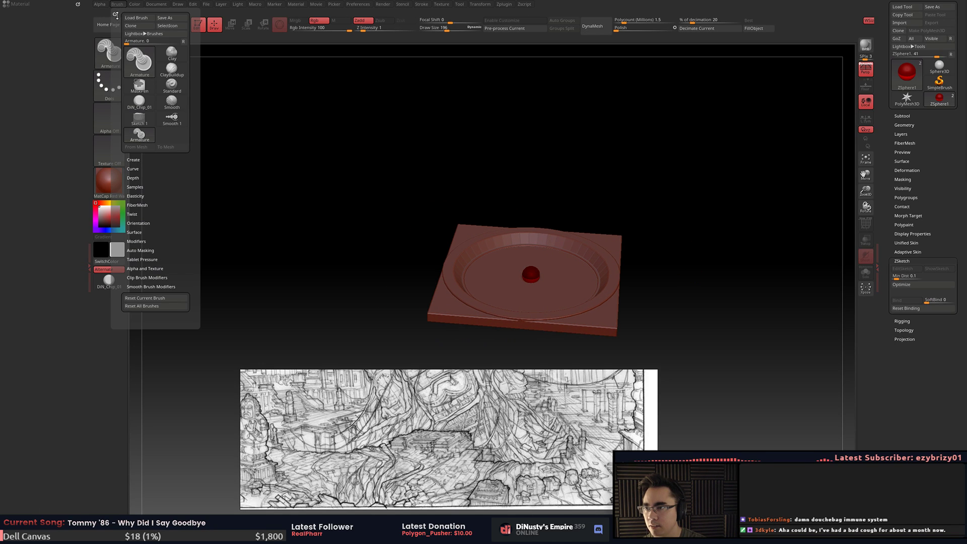
pyautogui.moveTo(113, 14); pyautogui.dragTo(30, 15)
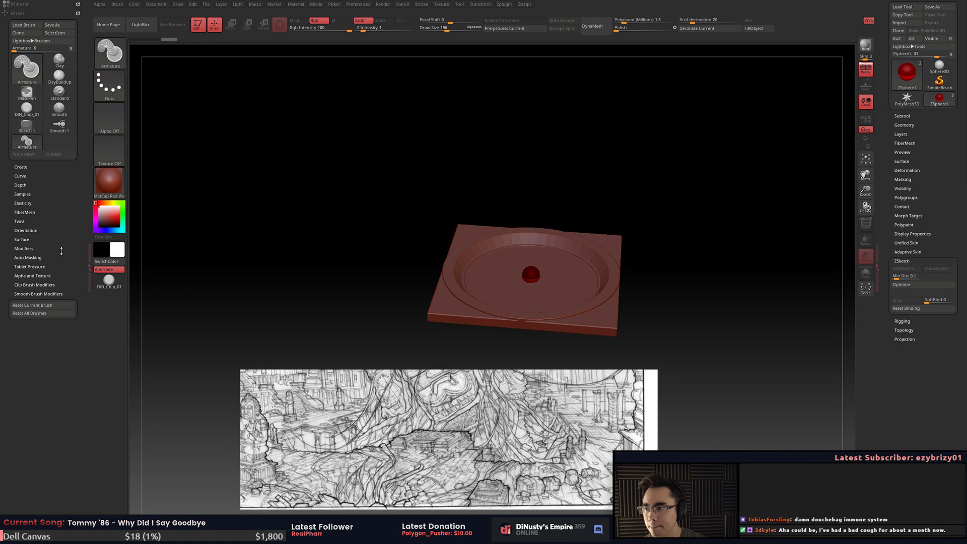
pyautogui.click(50, 265)
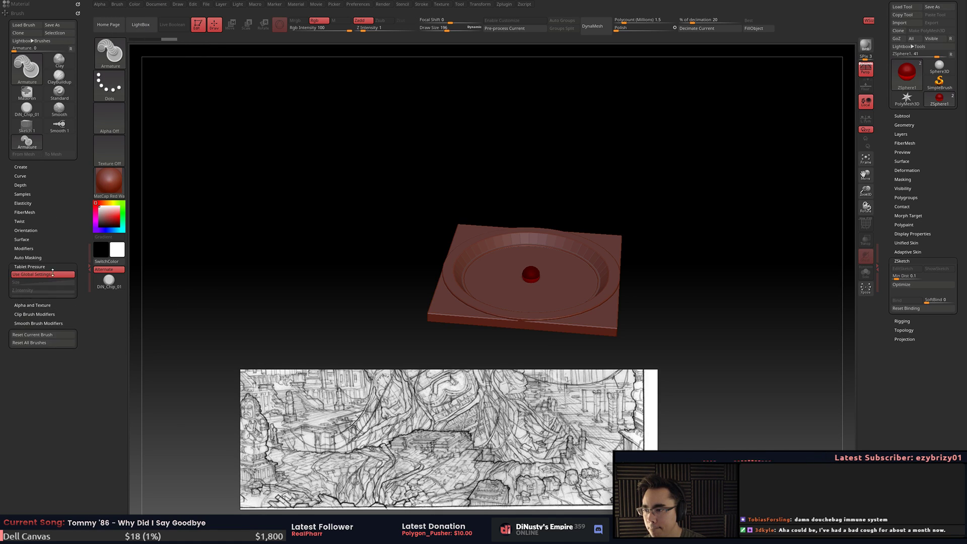
# - Try an Armature stroke from the ZSphere, undo it, and turn on Use Global Settings for the brush's tablet pressure
pyautogui.moveTo(535, 273)
pyautogui.mouseDown()
pyautogui.moveTo(554, 280)
pyautogui.moveTo(632, 244)
pyautogui.moveTo(753, 237)
pyautogui.mouseUp()
pyautogui.hotkey('ctrl', 'z')
pyautogui.hotkey('shift', 'a')
pyautogui.hotkey('ctrl', 'z')
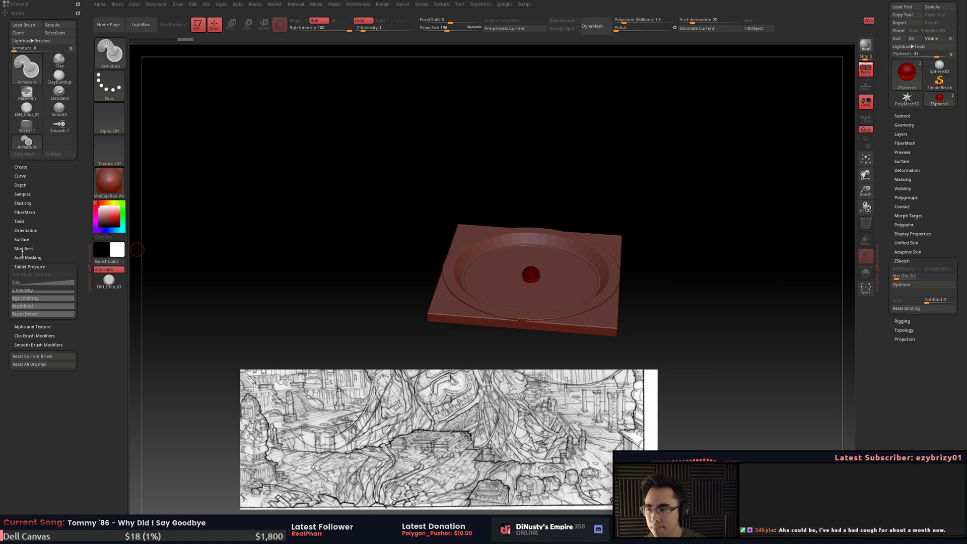
pyautogui.click(52, 276)
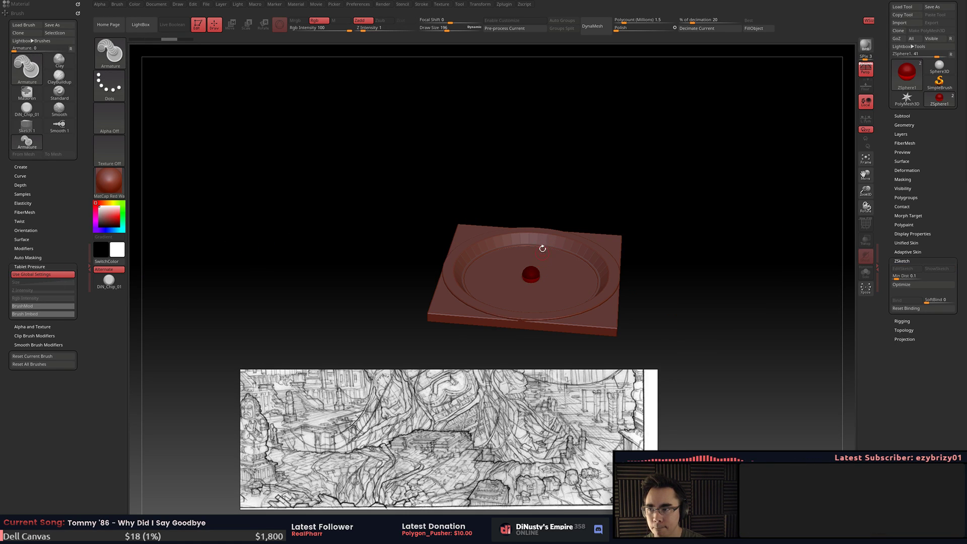
# - Set the draw size to 21, try a thin wavy Armature tube from the ZSphere past the pit's rim, and undo it
pyautogui.moveTo(572, 186)
pyautogui.mouseDown()
pyautogui.moveTo(555, 255)
pyautogui.moveTo(624, 244)
pyautogui.moveTo(804, 254)
pyautogui.moveTo(730, 174)
pyautogui.mouseUp()
pyautogui.hotkey('shift', 'a')
pyautogui.hotkey('ctrl', 'z')
pyautogui.press('space')
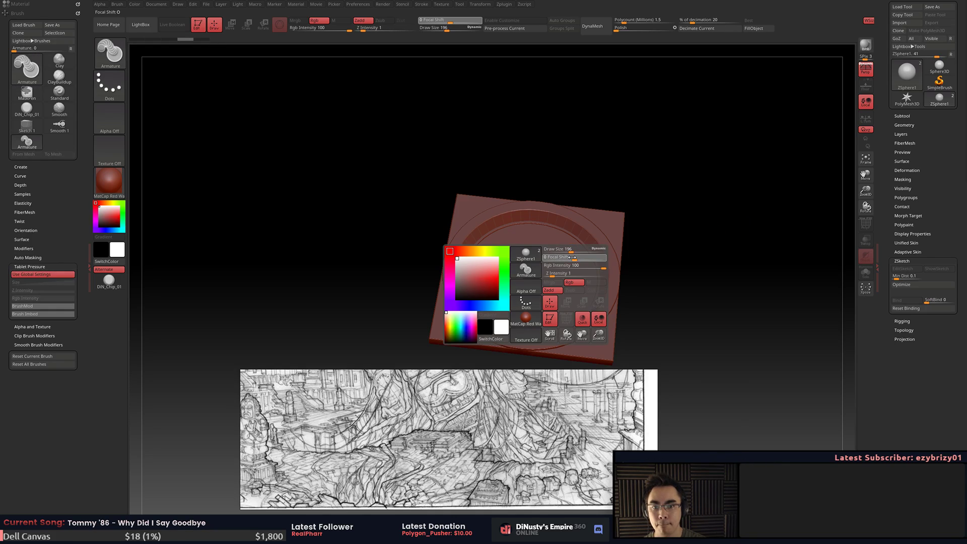
pyautogui.moveTo(553, 251)
pyautogui.mouseDown()
pyautogui.moveTo(600, 287)
pyautogui.moveTo(559, 281)
pyautogui.mouseUp()
pyautogui.hotkey('ctrl', 'z')
pyautogui.hotkey('shift', 'a')
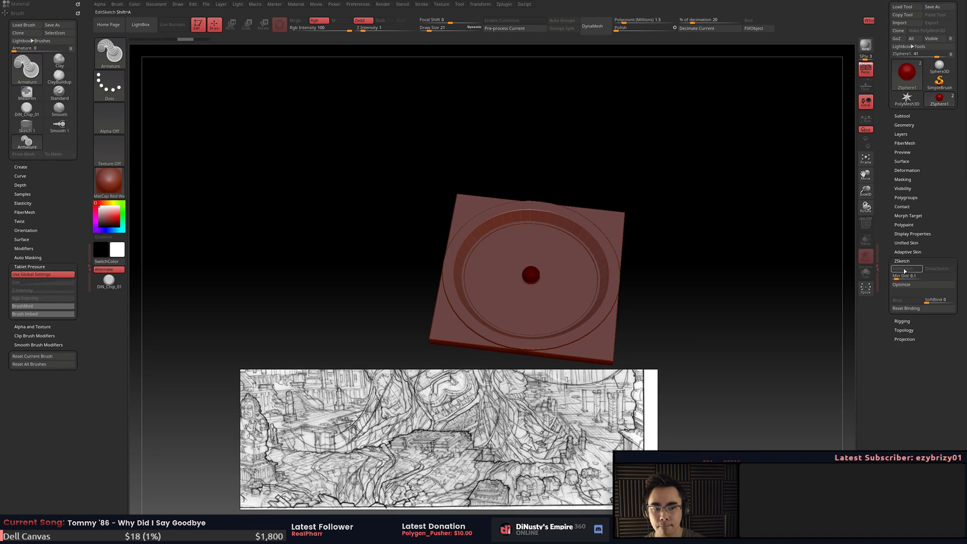
pyautogui.moveTo(604, 254); pyautogui.dragTo(759, 243)
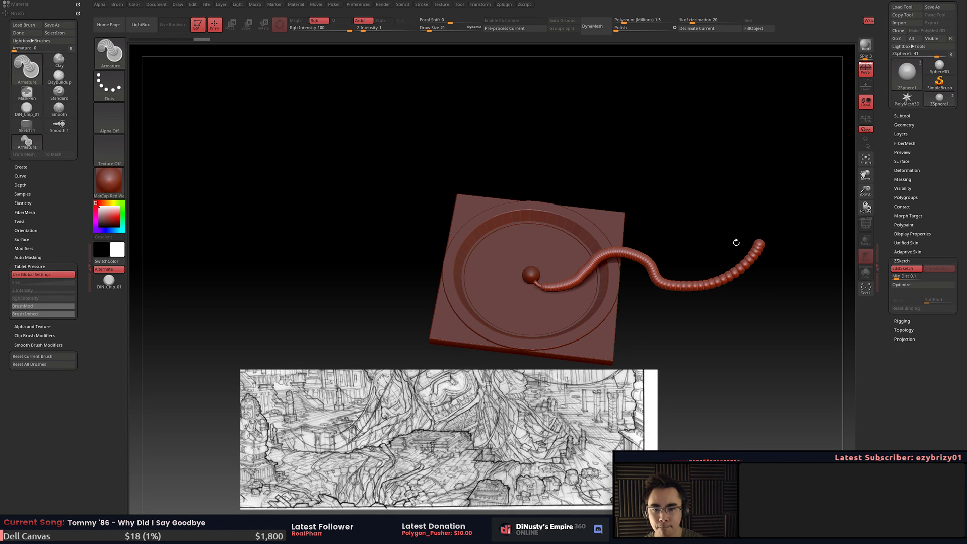
pyautogui.hotkey('ctrl', 'z')
pyautogui.hotkey('ctrl', 'z')
# - With EditSketch on, set the draw size to 86 and sketch a long Armature tube from the ZSphere across the pit's rim
pyautogui.keyDown('alt'); pyautogui.moveTo(658, 292); pyautogui.dragTo(736, 298); pyautogui.keyUp('alt')
pyautogui.hotkey('shift', 'a')
pyautogui.moveTo(622, 284); pyautogui.dragTo(629, 256)
pyautogui.keyDown('alt'); pyautogui.moveTo(629, 256); pyautogui.dragTo(598, 243); pyautogui.keyUp('alt')
pyautogui.press('space')
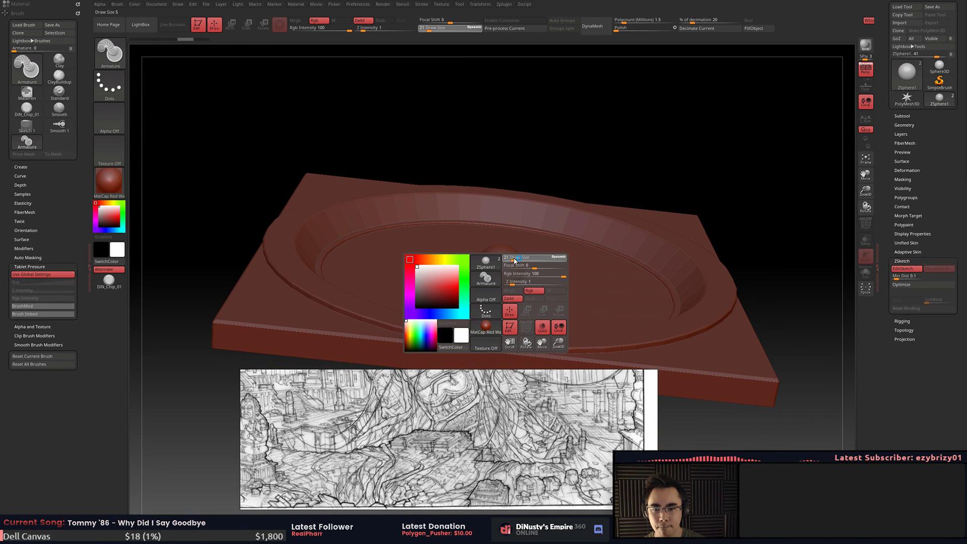
pyautogui.moveTo(514, 258)
pyautogui.mouseDown()
pyautogui.moveTo(556, 258)
pyautogui.moveTo(504, 264)
pyautogui.moveTo(753, 211)
pyautogui.moveTo(852, 336)
pyautogui.moveTo(497, 262)
pyautogui.moveTo(698, 198)
pyautogui.moveTo(513, 261)
pyautogui.mouseUp()
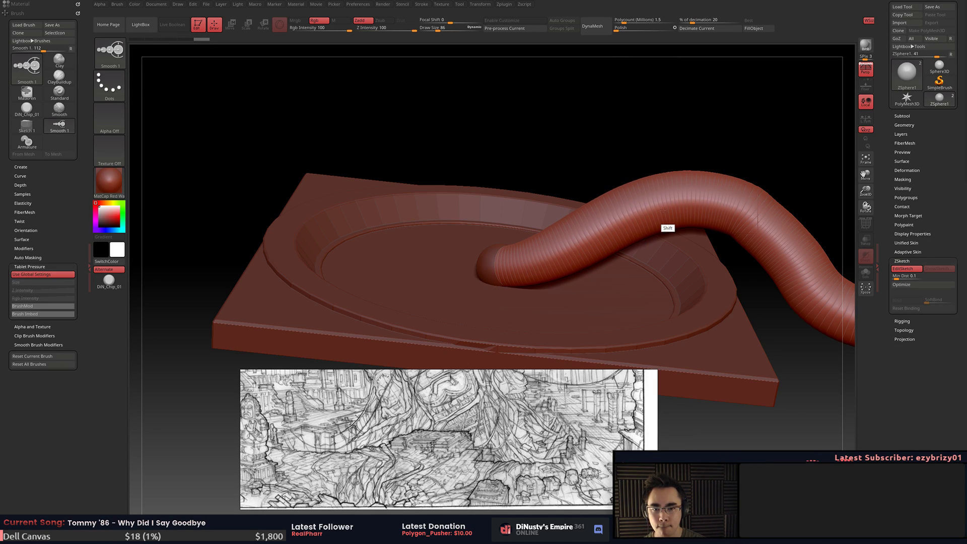
# - Enlarge the draw size to 680 and smooth the sketched tube along its outer end
pyautogui.keyDown('alt'); pyautogui.moveTo(653, 222); pyautogui.dragTo(569, 216, button='right'); pyautogui.keyUp('alt')
pyautogui.press('space')
pyautogui.moveTo(587, 217); pyautogui.dragTo(620, 218)
pyautogui.press('shift')
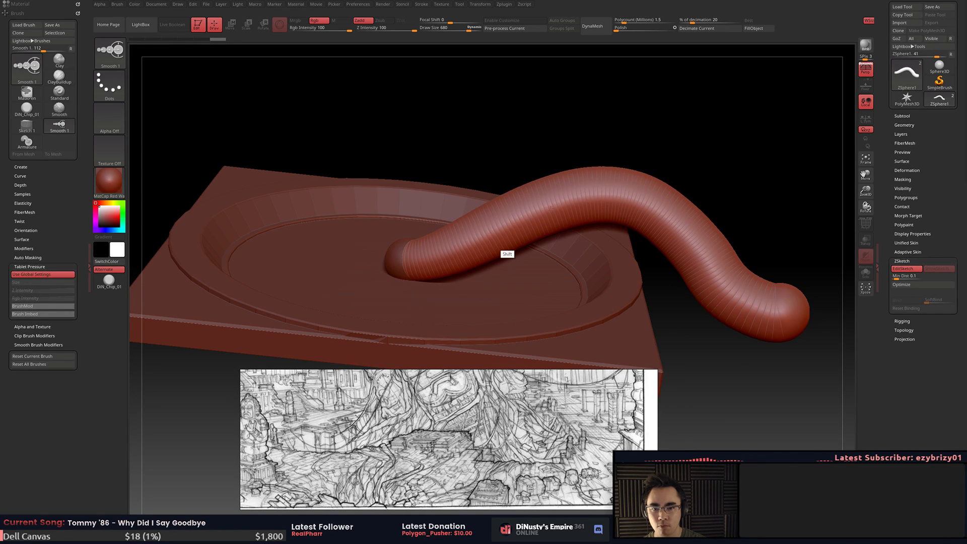
pyautogui.keyDown('shift'); pyautogui.moveTo(724, 271); pyautogui.dragTo(765, 298); pyautogui.keyUp('shift')
# - Reduce the draw size to 298, try another Armature stroke over the tube from above, and undo it
pyautogui.moveTo(606, 220)
pyautogui.mouseDown(button='right')
pyautogui.moveTo(608, 295)
pyautogui.moveTo(611, 270)
pyautogui.moveTo(542, 240)
pyautogui.moveTo(603, 240)
pyautogui.moveTo(529, 212)
pyautogui.moveTo(600, 197)
pyautogui.moveTo(585, 218)
pyautogui.moveTo(585, 243)
pyautogui.mouseUp(button='right')
pyautogui.press('space')
pyautogui.moveTo(573, 231); pyautogui.dragTo(566, 231)
pyautogui.keyDown('alt'); pyautogui.moveTo(564, 250); pyautogui.dragTo(567, 309, button='right'); pyautogui.keyUp('alt')
pyautogui.moveTo(490, 330)
pyautogui.mouseDown()
pyautogui.moveTo(508, 174)
pyautogui.moveTo(650, 113)
pyautogui.mouseUp()
pyautogui.hotkey('ctrl', 'z')
pyautogui.press('ctrl')
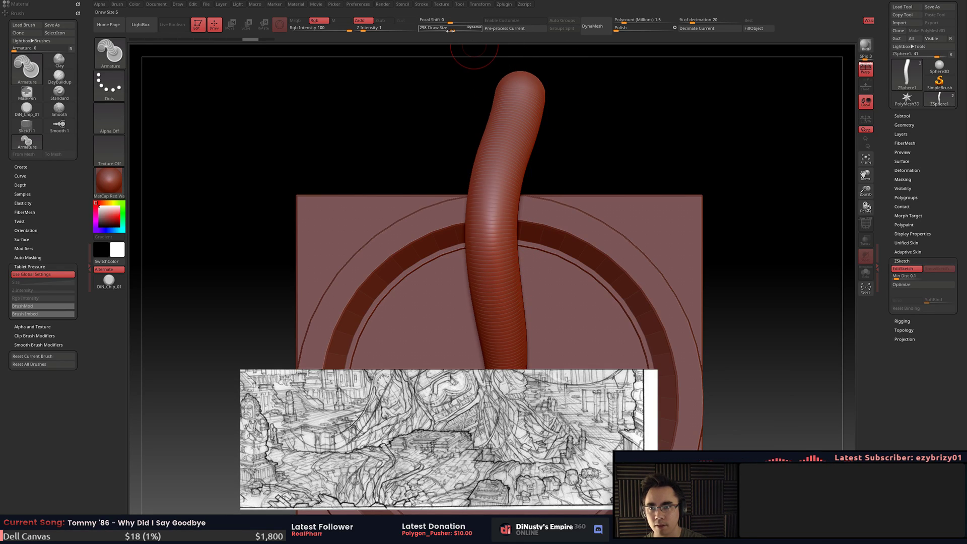
# - Set the draw size to 65, try a branch stroke from the middle of the tube, and undo it
pyautogui.click(474, 29)
pyautogui.click(448, 30)
pyautogui.moveTo(433, 30); pyautogui.dragTo(446, 32)
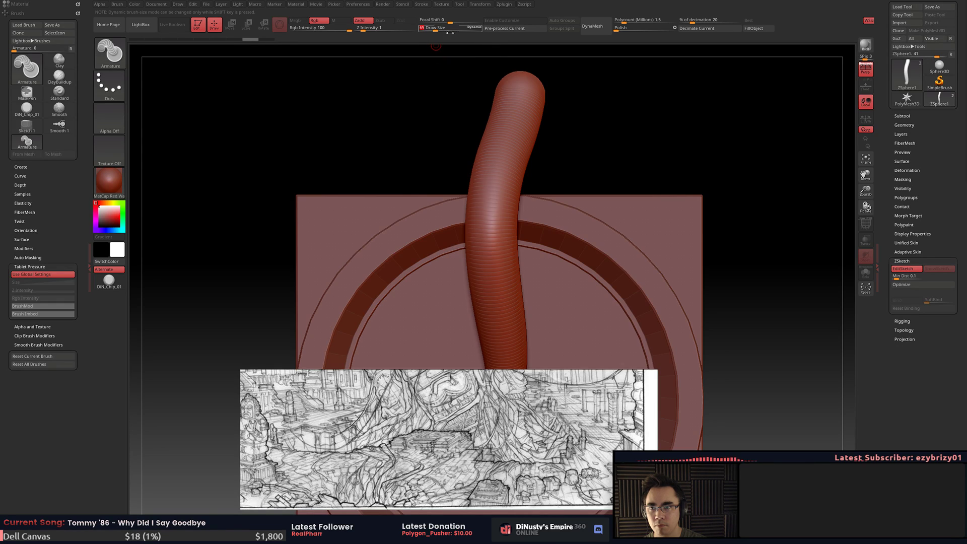
pyautogui.moveTo(496, 233)
pyautogui.mouseDown()
pyautogui.moveTo(570, 152)
pyautogui.moveTo(625, 49)
pyautogui.mouseUp()
pyautogui.hotkey('ctrl', 'z')
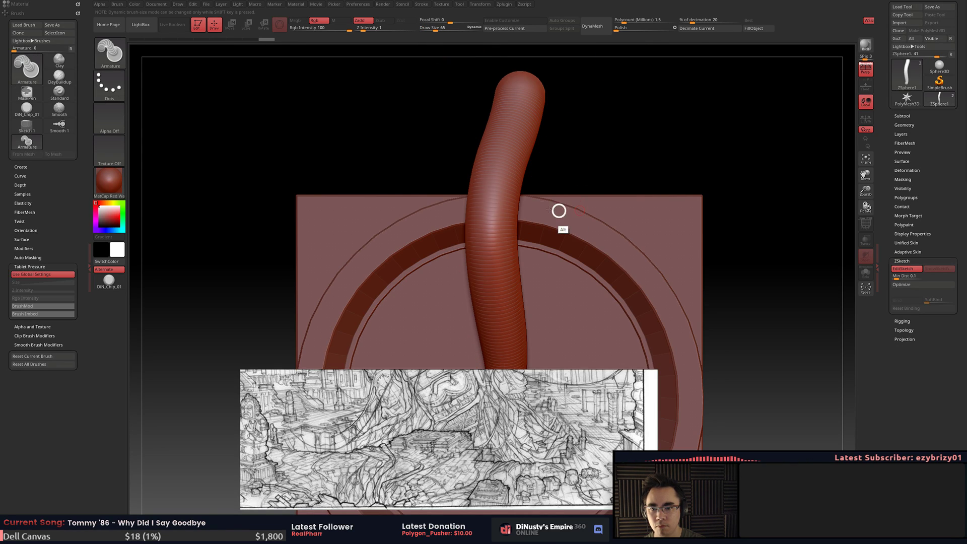
# - Clear the sketched tube, try a fresh curved Armature stroke from beside the ZSphere over the rim, and undo it
pyautogui.keyDown('alt'); pyautogui.moveTo(559, 210); pyautogui.dragTo(534, 184, button='right'); pyautogui.keyUp('alt')
pyautogui.hotkey('shift', 'a')
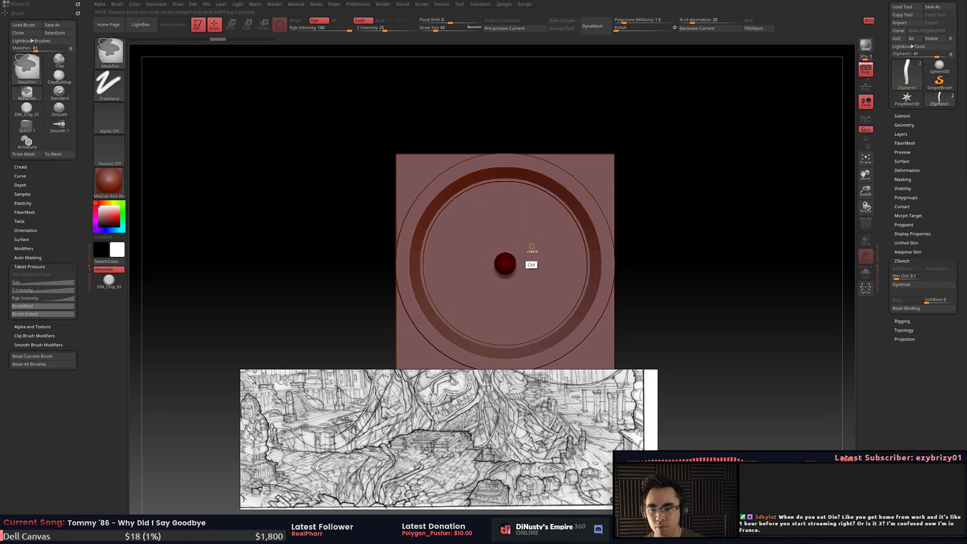
pyautogui.hotkey('shift', 'a')
pyautogui.moveTo(522, 246); pyautogui.dragTo(628, 103)
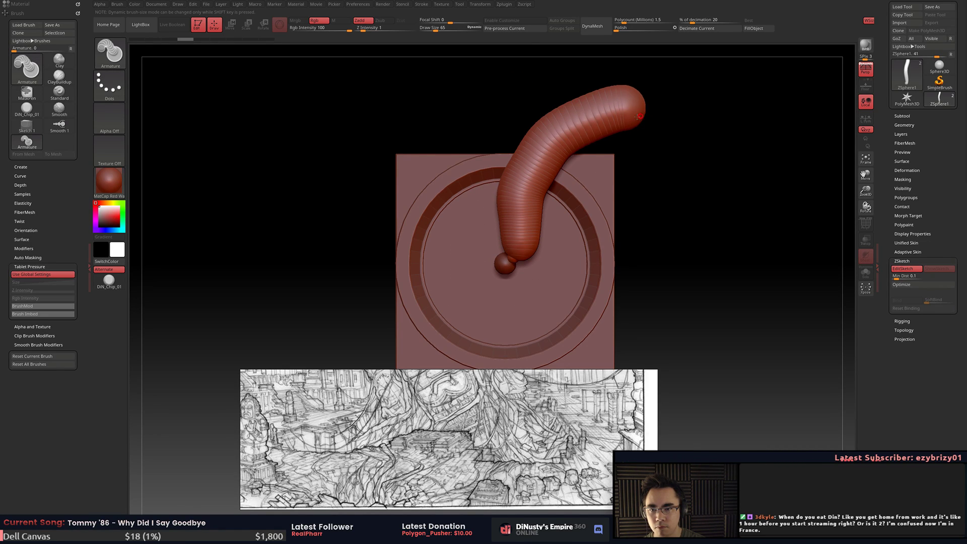
pyautogui.hotkey('ctrl', 'z')
pyautogui.hotkey('shift', 'a')
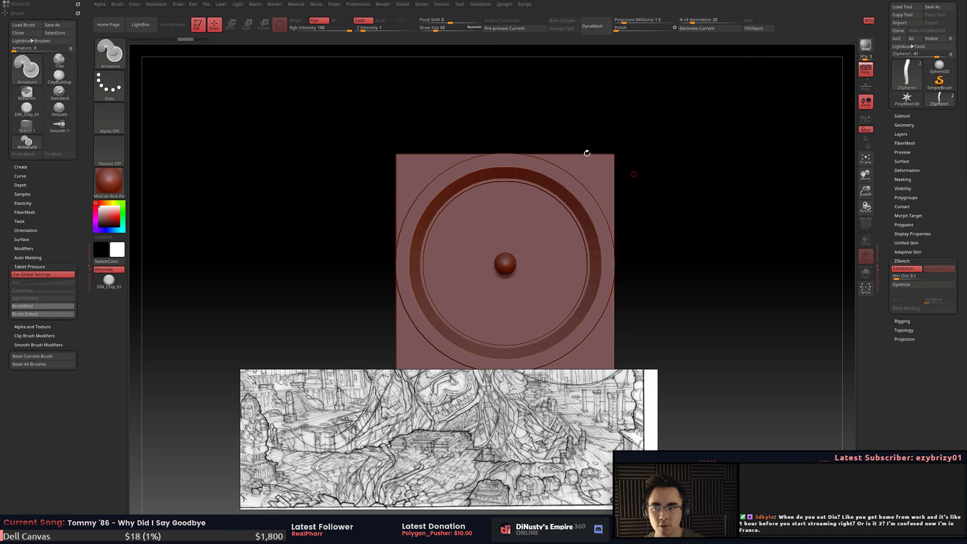
# - Toggle Dynamic brush sizing, try pulling from the ZSphere with EditSketch off, and undo the sphere's enlargement
pyautogui.click(122, 60)
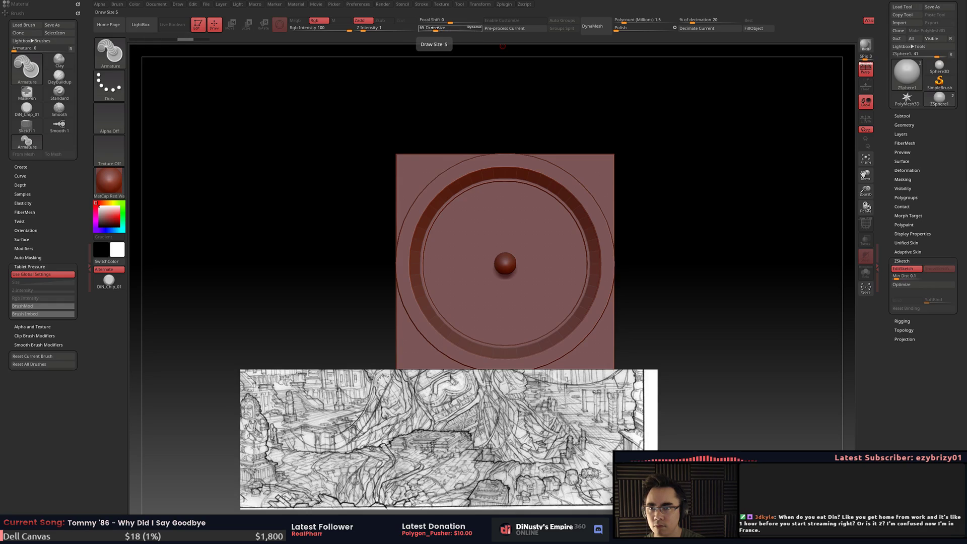
pyautogui.click(468, 30)
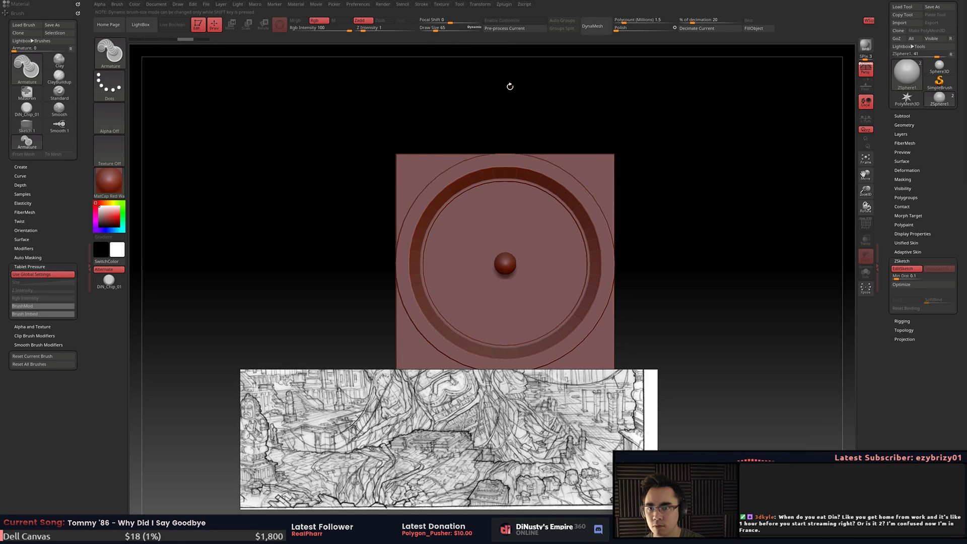
pyautogui.moveTo(504, 263)
pyautogui.mouseDown()
pyautogui.moveTo(540, 200)
pyautogui.moveTo(547, 274)
pyautogui.moveTo(770, 185)
pyautogui.mouseUp()
pyautogui.hotkey('shift', 'a')
pyautogui.moveTo(506, 265); pyautogui.dragTo(590, 123)
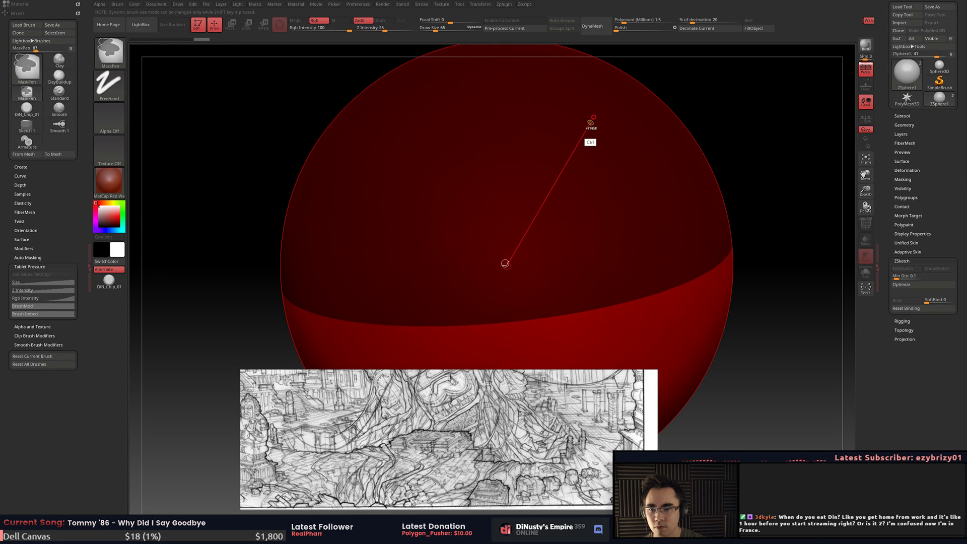
pyautogui.hotkey('ctrl', 'z')
# - Turn EditSketch back on, sketch a tapering tube past the rim, smooth its base, and undo both changes
pyautogui.hotkey('shift', 'a')
pyautogui.moveTo(509, 261)
pyautogui.mouseDown()
pyautogui.moveTo(615, 124)
pyautogui.moveTo(657, 98)
pyautogui.mouseUp()
pyautogui.keyDown('shift'); pyautogui.moveTo(545, 242); pyautogui.dragTo(536, 235); pyautogui.keyUp('shift')
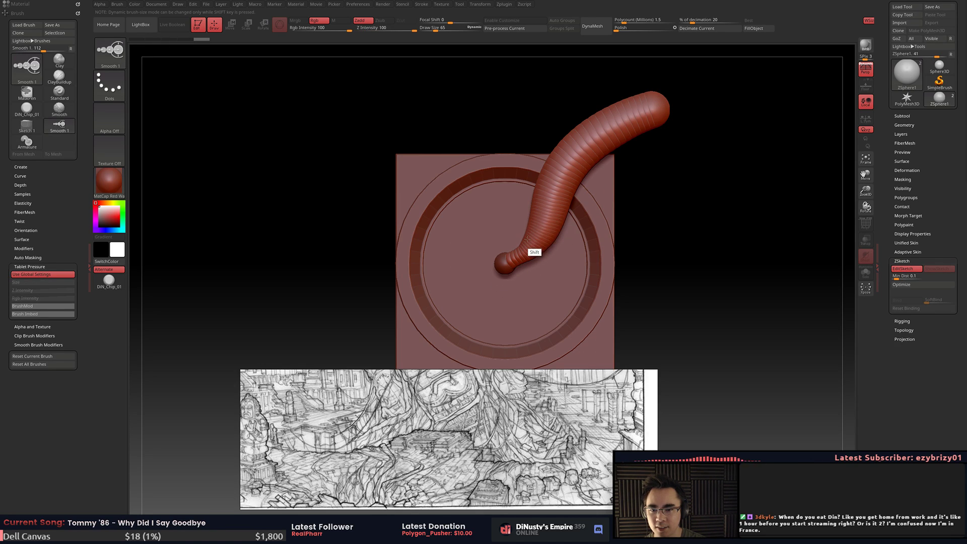
pyautogui.hotkey('ctrl', 'z')
pyautogui.hotkey('ctrl', 'z')
# - Try several short Armature strokes starting at the ZSphere, undoing each one
pyautogui.moveTo(513, 265)
pyautogui.mouseDown()
pyautogui.moveTo(589, 128)
pyautogui.moveTo(528, 261)
pyautogui.moveTo(626, 190)
pyautogui.mouseUp()
pyautogui.hotkey('ctrl', 'z')
pyautogui.hotkey('shift', 'a')
pyautogui.hotkey('ctrl', 'z')
pyautogui.moveTo(505, 264); pyautogui.dragTo(552, 229)
pyautogui.hotkey('ctrl', 'z')
# - Sketch a long Armature tube from the ZSphere over the rim, add a second tube along it, and smooth them together
pyautogui.moveTo(505, 264)
pyautogui.mouseDown()
pyautogui.moveTo(589, 202)
pyautogui.moveTo(743, 153)
pyautogui.mouseUp()
pyautogui.moveTo(532, 258)
pyautogui.mouseDown()
pyautogui.moveTo(592, 221)
pyautogui.moveTo(589, 181)
pyautogui.mouseUp()
pyautogui.moveTo(640, 237); pyautogui.dragTo(573, 151)
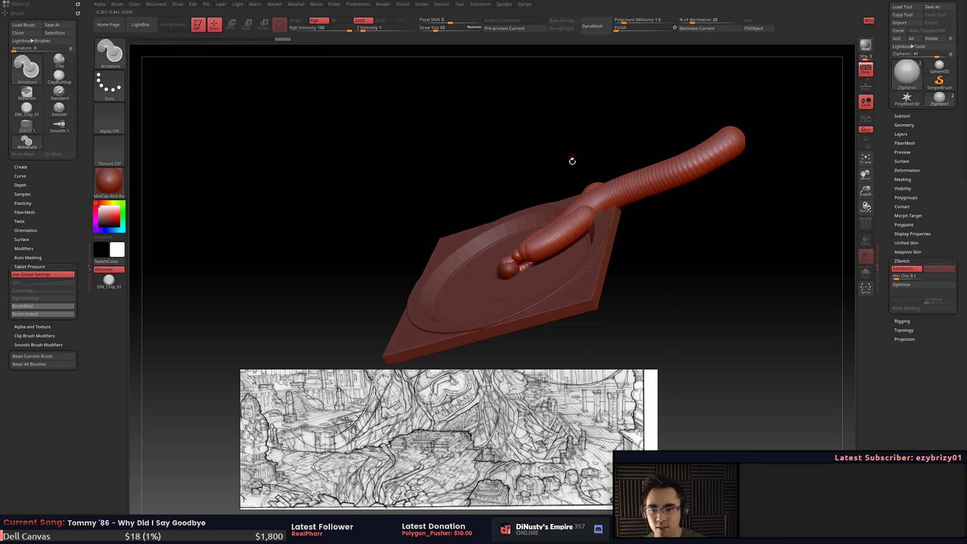
pyautogui.moveTo(574, 267); pyautogui.dragTo(569, 316, button='right')
pyautogui.moveTo(547, 240)
pyautogui.keyDown('shift'); pyautogui.mouseDown()
pyautogui.moveTo(567, 211)
pyautogui.moveTo(563, 176)
pyautogui.mouseUp(); pyautogui.keyUp('shift')
pyautogui.moveTo(630, 186)
pyautogui.mouseDown()
pyautogui.moveTo(583, 247)
pyautogui.moveTo(577, 219)
pyautogui.moveTo(521, 181)
pyautogui.mouseUp()
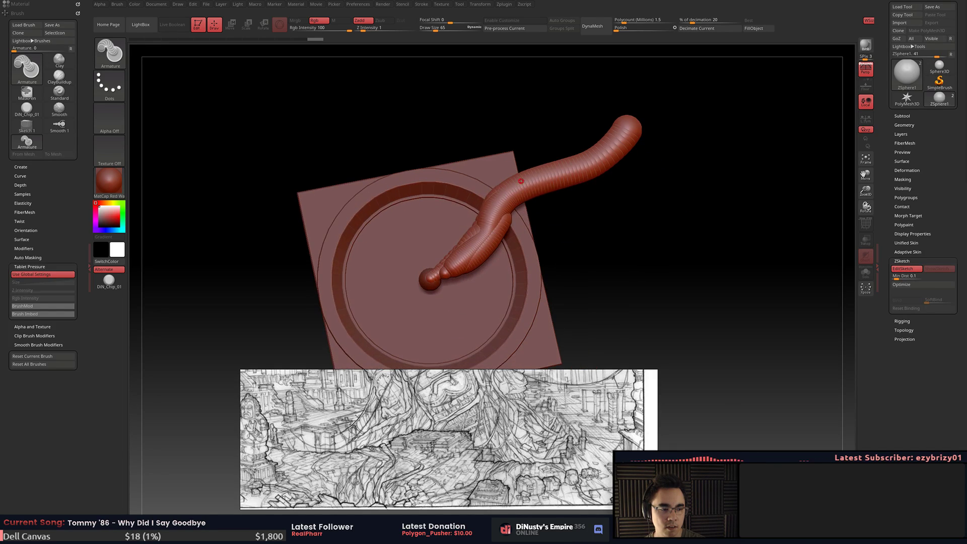
pyautogui.moveTo(577, 250); pyautogui.dragTo(582, 210)
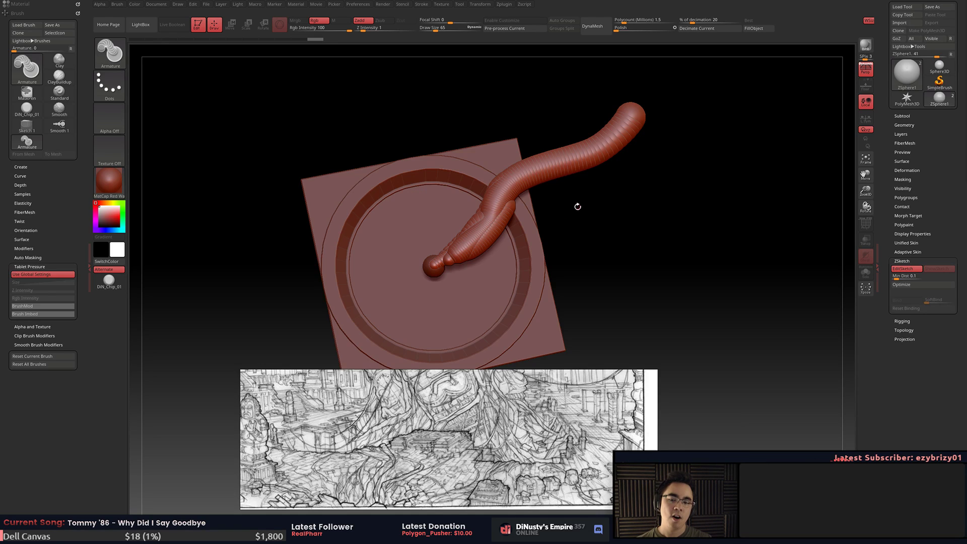
# - Turn off EditSketch to discard the sketched tubes and frame the bare ZSphere with the floor from above
pyautogui.hotkey('shift', 'a')
pyautogui.moveTo(567, 221); pyautogui.dragTo(671, 183)
pyautogui.press('f')
pyautogui.press('f')
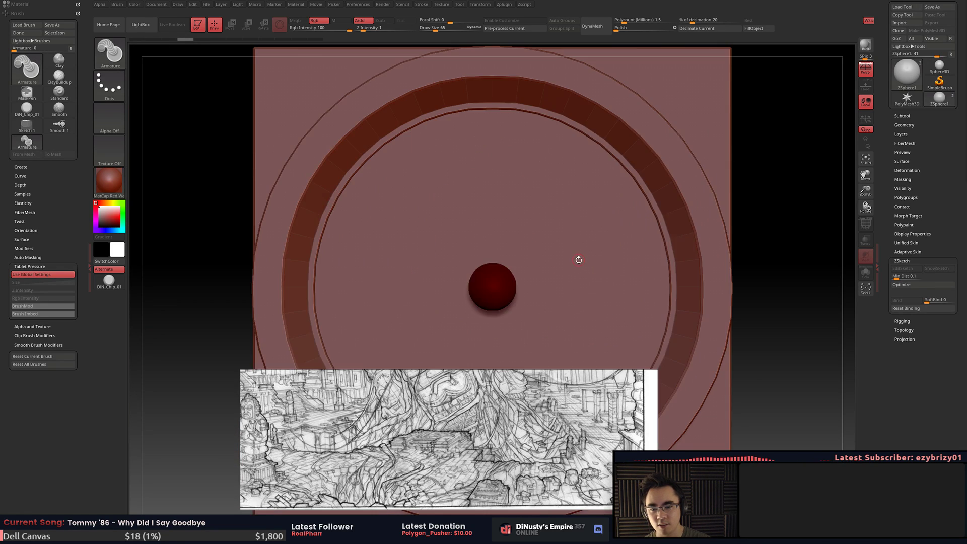
pyautogui.moveTo(521, 244); pyautogui.dragTo(552, 206, button='right')
pyautogui.press('f')
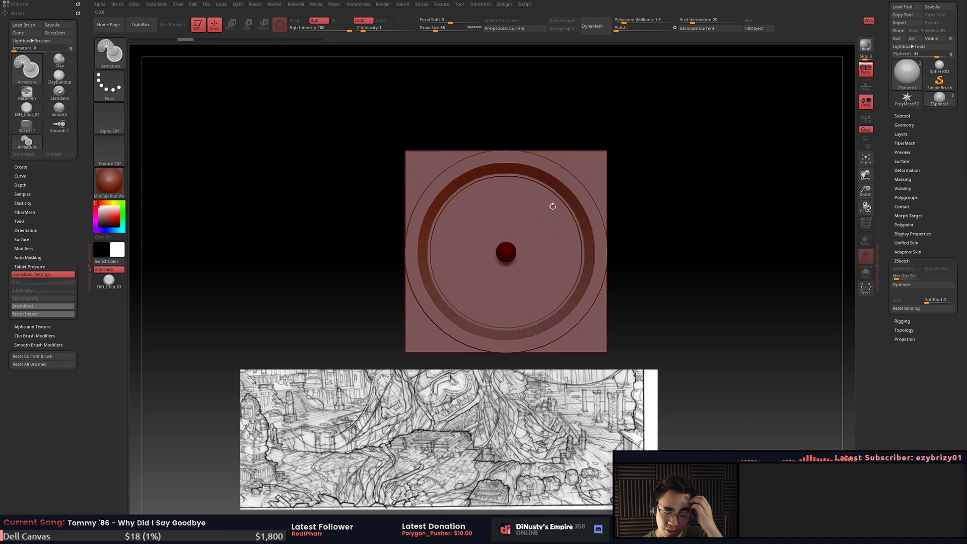
# - Turn on EditSketch, sketch a wavy Armature tube from the ZSphere past the rim, smooth its base, and undo everything
pyautogui.keyDown('ctrl'); pyautogui.moveTo(533, 240); pyautogui.dragTo(547, 265, button='right'); pyautogui.keyUp('ctrl')
pyautogui.moveTo(508, 254); pyautogui.dragTo(587, 208)
pyautogui.hotkey('ctrl', 'z')
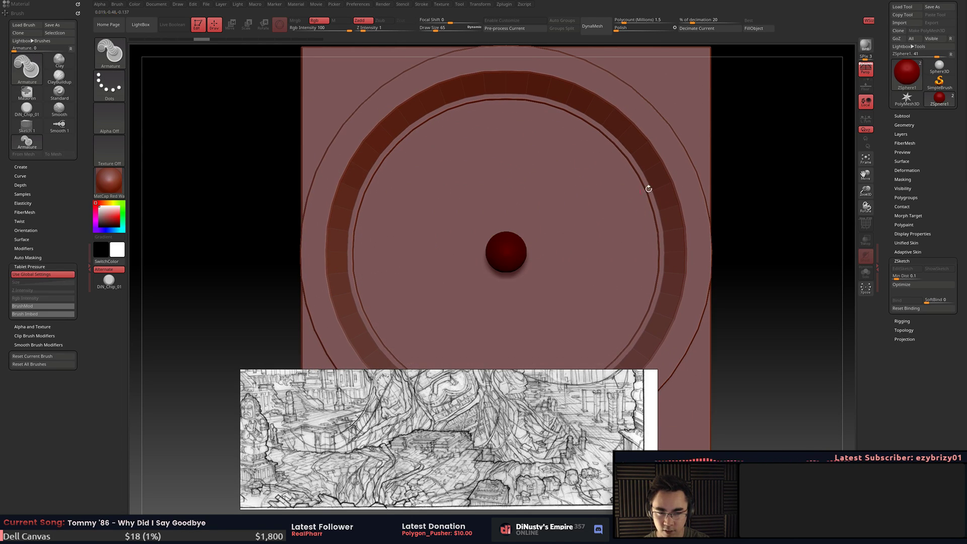
pyautogui.click(904, 269)
pyautogui.moveTo(536, 240)
pyautogui.mouseDown()
pyautogui.moveTo(539, 225)
pyautogui.moveTo(695, 203)
pyautogui.moveTo(804, 165)
pyautogui.mouseUp()
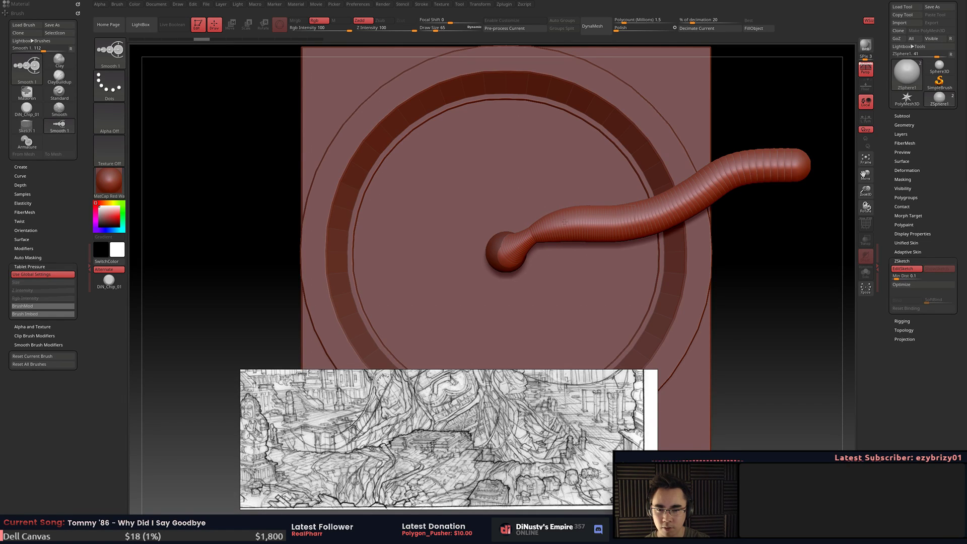
pyautogui.keyDown('shift'); pyautogui.moveTo(563, 222); pyautogui.dragTo(528, 248); pyautogui.keyUp('shift')
pyautogui.moveTo(615, 216); pyautogui.dragTo(623, 205)
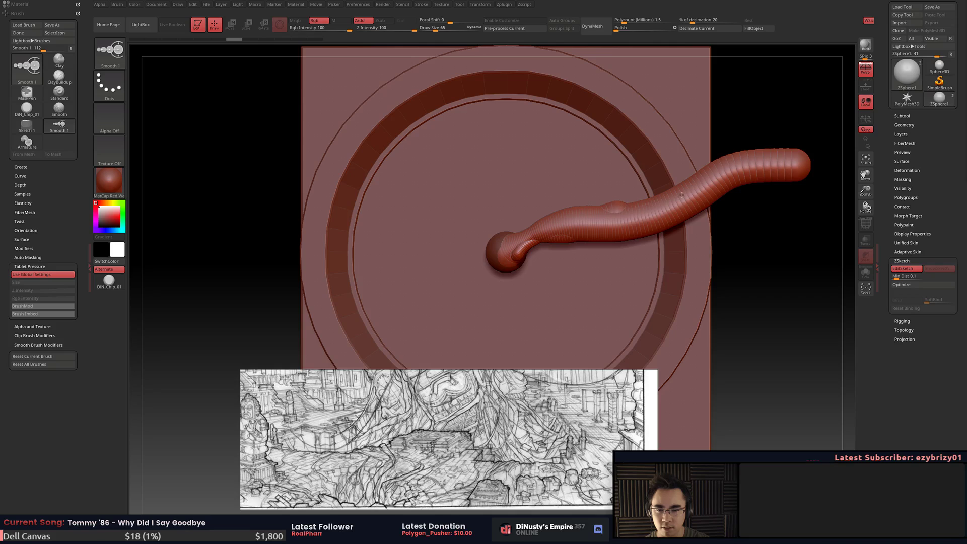
pyautogui.hotkey('ctrl', 'z')
pyautogui.hotkey('ctrl', 'z')
pyautogui.hotkey('ctrl', 'z')
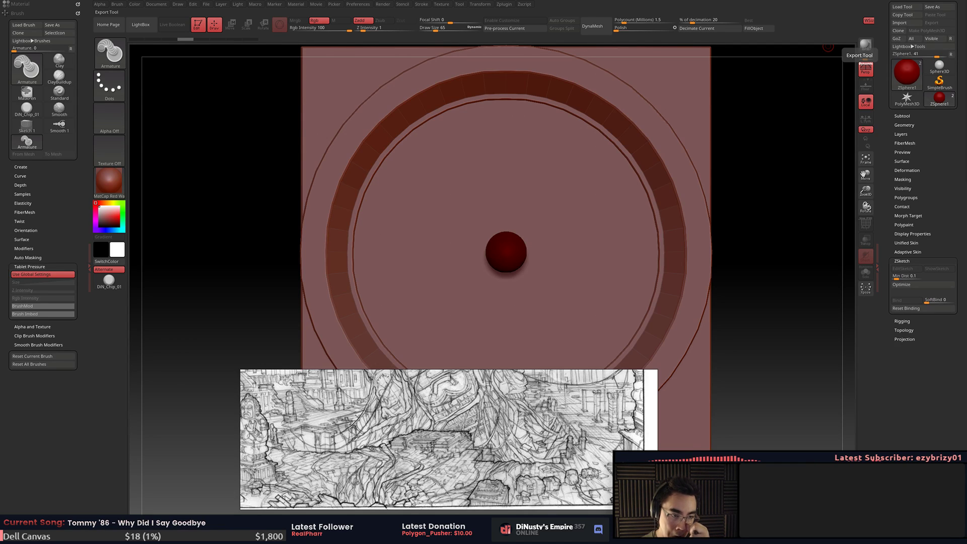
# - Try a short stroke on the ZSphere with EditSketch off at an angled close-up, and undo it
pyautogui.moveTo(578, 153); pyautogui.dragTo(670, 160)
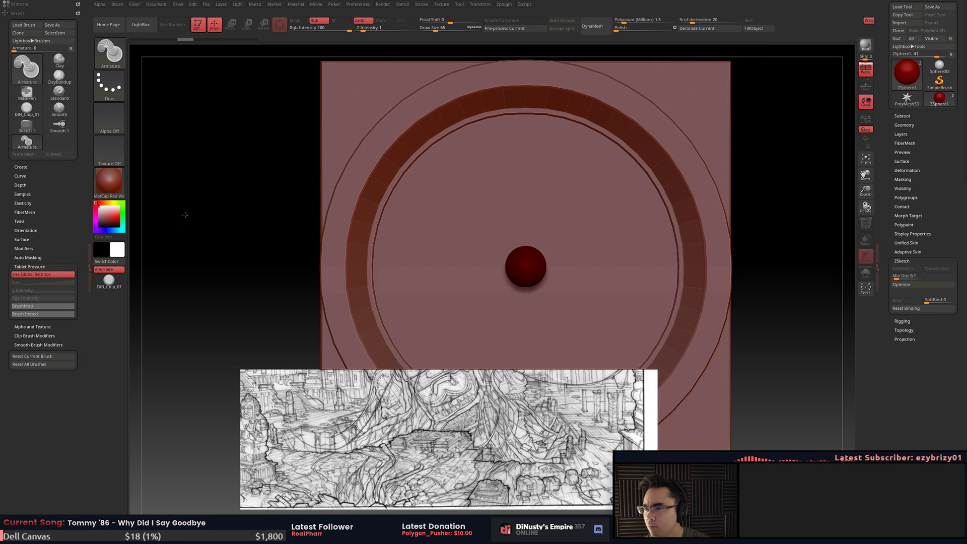
pyautogui.keyDown('alt'); pyautogui.moveTo(383, 241); pyautogui.dragTo(459, 217); pyautogui.keyUp('alt')
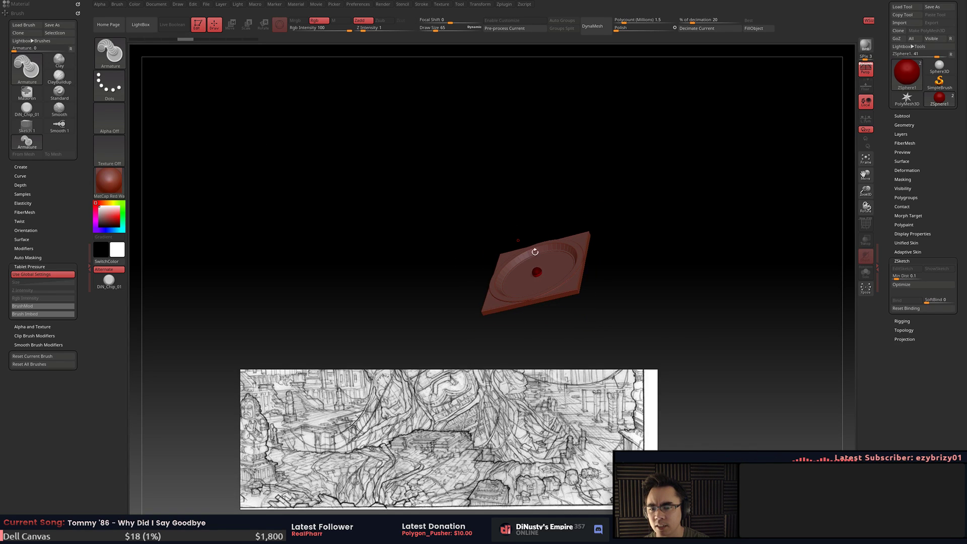
pyautogui.press('f')
pyautogui.keyDown('ctrl'); pyautogui.moveTo(549, 275); pyautogui.dragTo(406, 163, button='right'); pyautogui.keyUp('ctrl')
pyautogui.moveTo(433, 179); pyautogui.dragTo(566, 252)
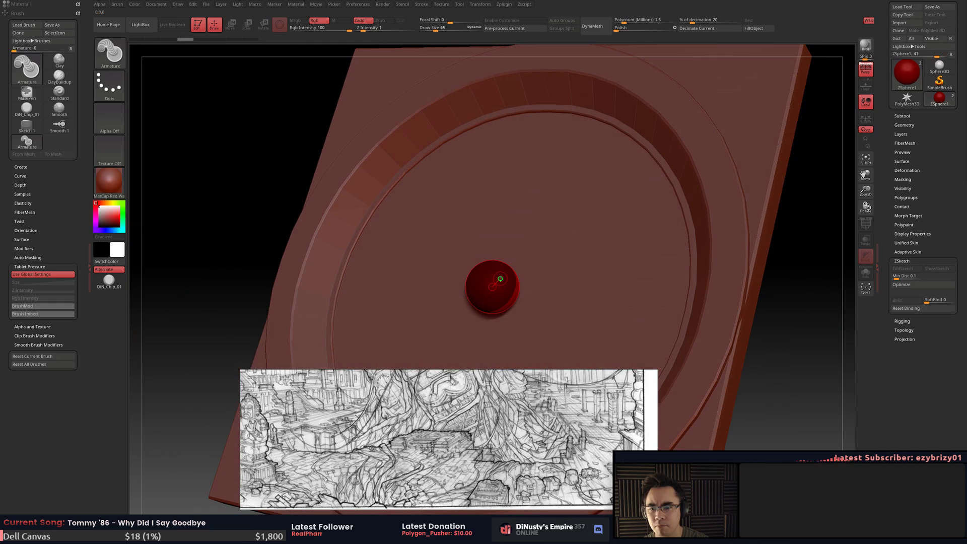
pyautogui.moveTo(496, 277); pyautogui.dragTo(544, 244)
pyautogui.hotkey('ctrl', 'z')
pyautogui.hotkey('ctrl', 'z')
# - Set the Armature brush's draw size to 50 with the whole floor in view
pyautogui.keyDown('ctrl'); pyautogui.moveTo(531, 270); pyautogui.dragTo(525, 88, button='right'); pyautogui.keyUp('ctrl')
pyautogui.moveTo(436, 29); pyautogui.dragTo(441, 29)
pyautogui.moveTo(625, 192)
pyautogui.mouseDown()
pyautogui.moveTo(678, 237)
pyautogui.moveTo(691, 267)
pyautogui.moveTo(708, 251)
pyautogui.moveTo(696, 238)
pyautogui.mouseUp()
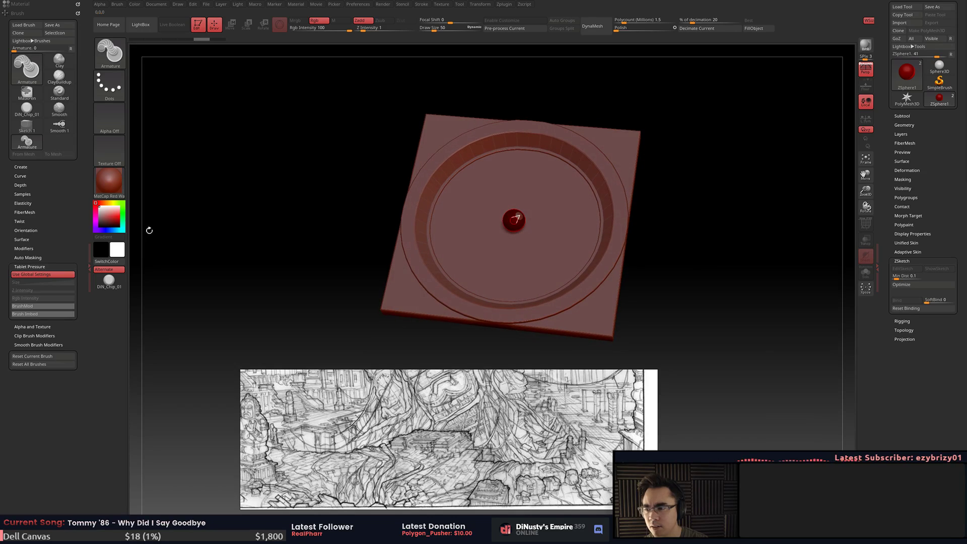
# - Turn off Use Global Settings for the Armature brush's tablet pressure, test a stroke from the ZSphere, and undo it
pyautogui.click(54, 275)
pyautogui.press('a')
pyautogui.hotkey('shift', 'a')
pyautogui.hotkey('ctrl', 'z')
pyautogui.moveTo(535, 219)
pyautogui.mouseDown()
pyautogui.moveTo(588, 178)
pyautogui.moveTo(639, 168)
pyautogui.mouseUp()
pyautogui.hotkey('ctrl', 'z')
# - Try longer Armature strokes from the ZSphere out past the floor's edge, and undo them
pyautogui.hotkey('shift', 'a')
pyautogui.moveTo(544, 215); pyautogui.dragTo(728, 138)
pyautogui.moveTo(690, 183)
pyautogui.mouseDown()
pyautogui.moveTo(680, 146)
pyautogui.moveTo(687, 151)
pyautogui.mouseUp()
pyautogui.hotkey('ctrl', 'z')
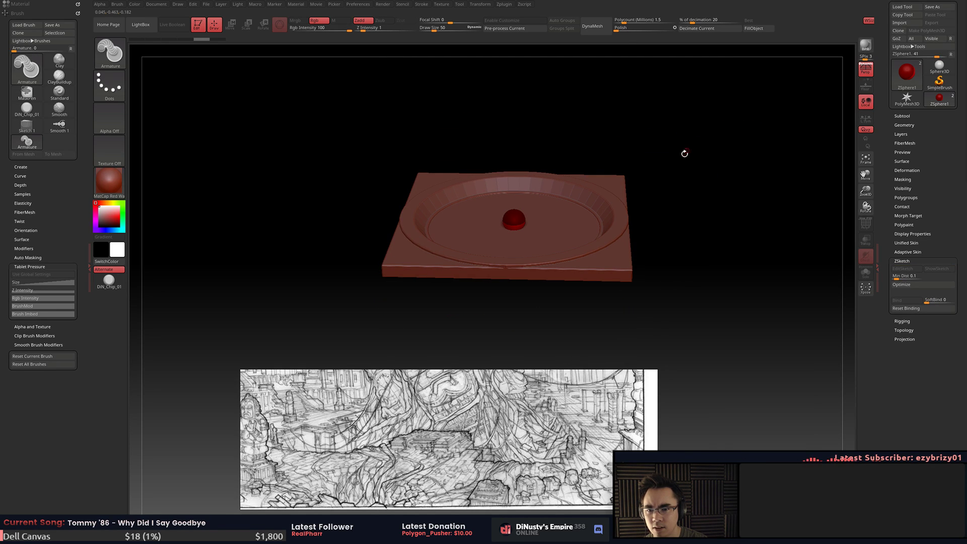
pyautogui.moveTo(517, 215); pyautogui.dragTo(713, 151)
pyautogui.hotkey('ctrl', 'z')
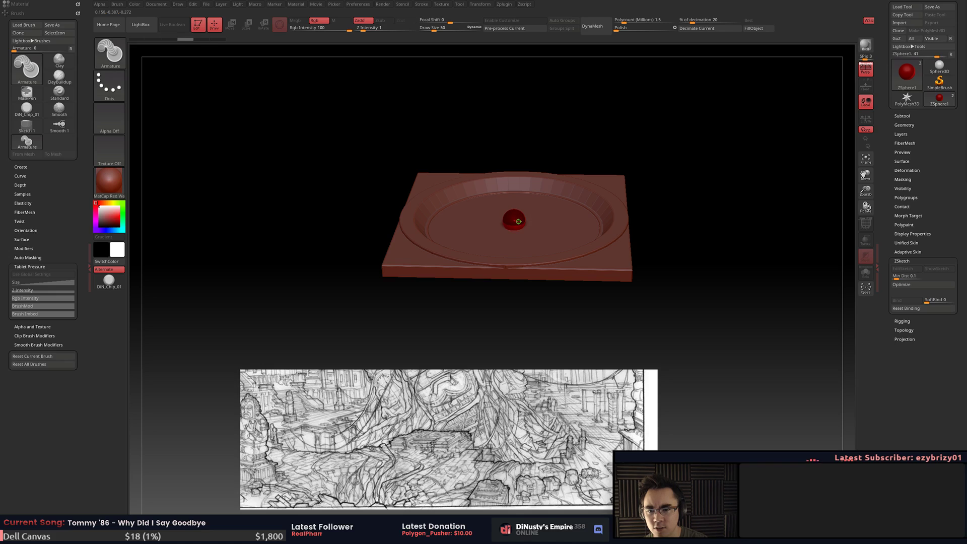
# - Pull the central ZSphere out with Move into a straight tube that reaches past the floor's rim
pyautogui.press('e')
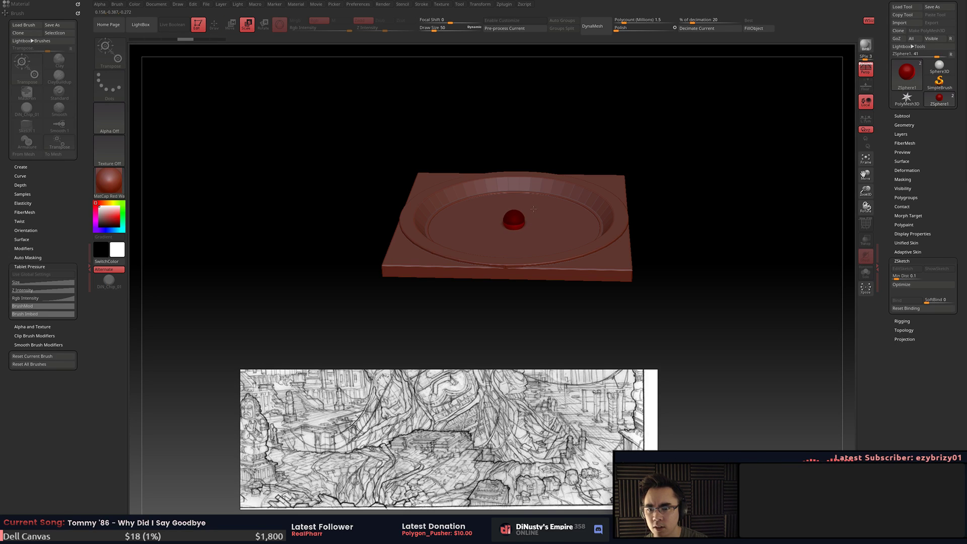
pyautogui.press('w')
pyautogui.moveTo(516, 217)
pyautogui.mouseDown()
pyautogui.moveTo(674, 174)
pyautogui.moveTo(531, 213)
pyautogui.moveTo(547, 214)
pyautogui.moveTo(545, 226)
pyautogui.moveTo(649, 197)
pyautogui.mouseUp()
pyautogui.press('q')
pyautogui.hotkey('shift', 'a')
pyautogui.hotkey('shift', 'a')
pyautogui.hotkey('ctrl', 'z')
# - Bend the tube at a middle joint, draw its end sphere in to the rim, and scale down the root sphere
pyautogui.press('w')
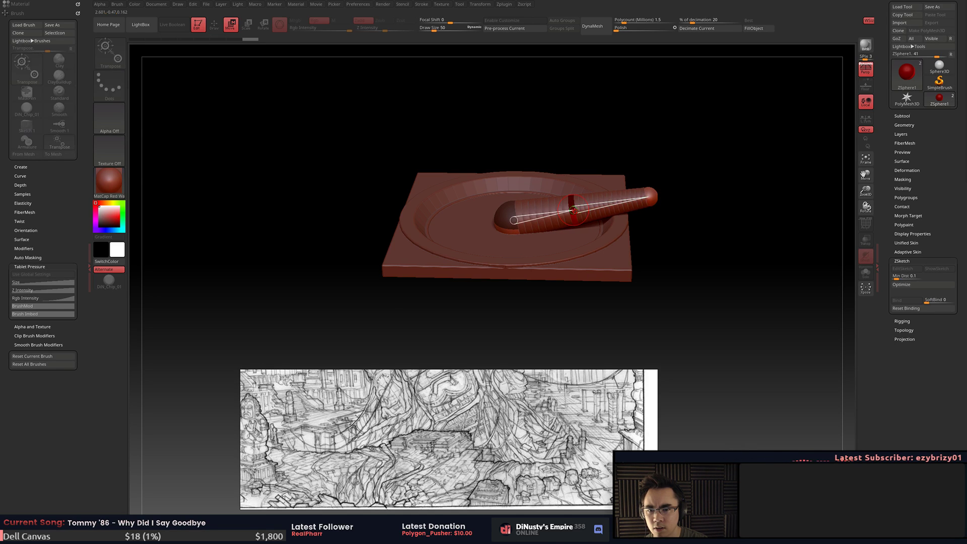
pyautogui.click(565, 214)
pyautogui.moveTo(650, 196); pyautogui.dragTo(614, 202)
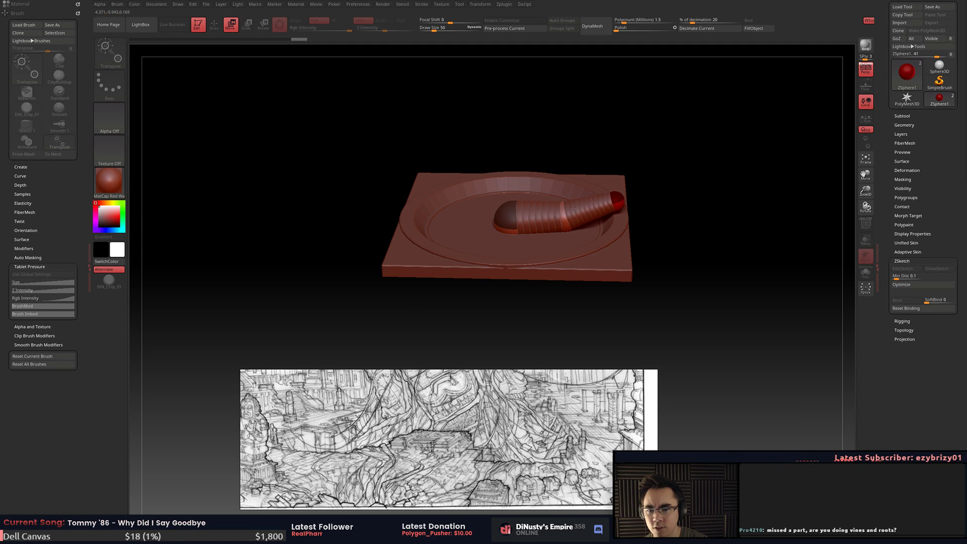
pyautogui.press('e')
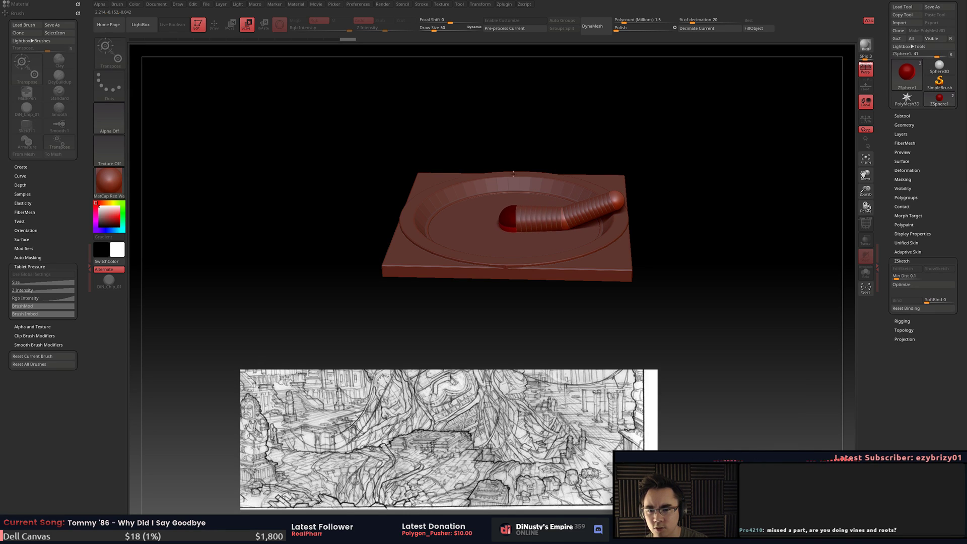
pyautogui.moveTo(706, 179)
pyautogui.mouseDown()
pyautogui.moveTo(706, 209)
pyautogui.moveTo(706, 179)
pyautogui.mouseUp()
# - Compare the bent tube with EditSketch on and off, viewing it over the floor from several angles
pyautogui.hotkey('shift', 'a')
pyautogui.hotkey('shift', 'a')
pyautogui.hotkey('shift', 'a')
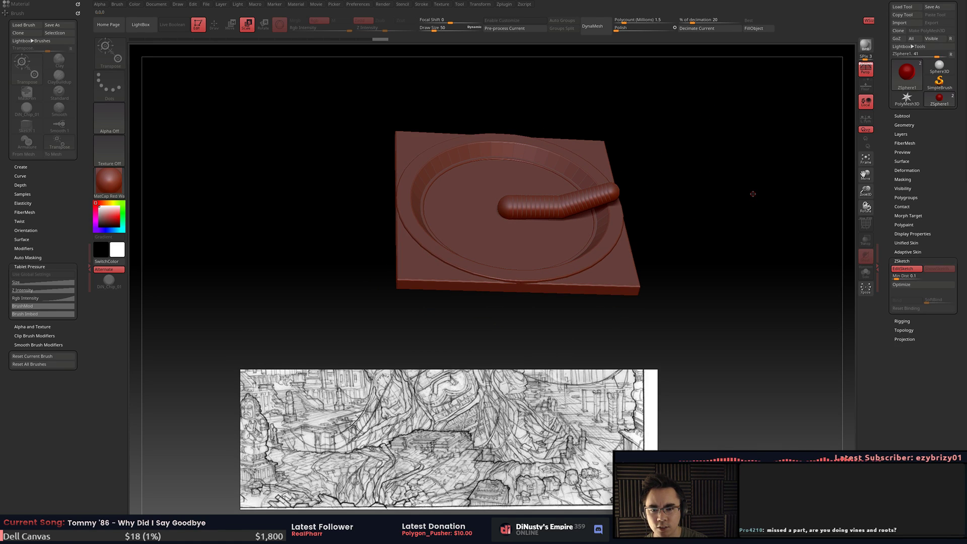
pyautogui.hotkey('shift', 'a')
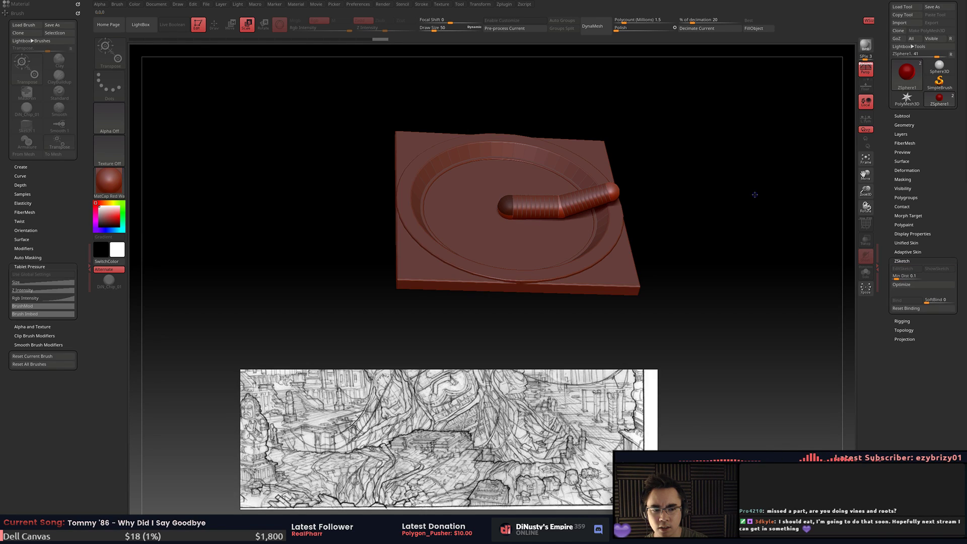
pyautogui.hotkey('shift', 'a')
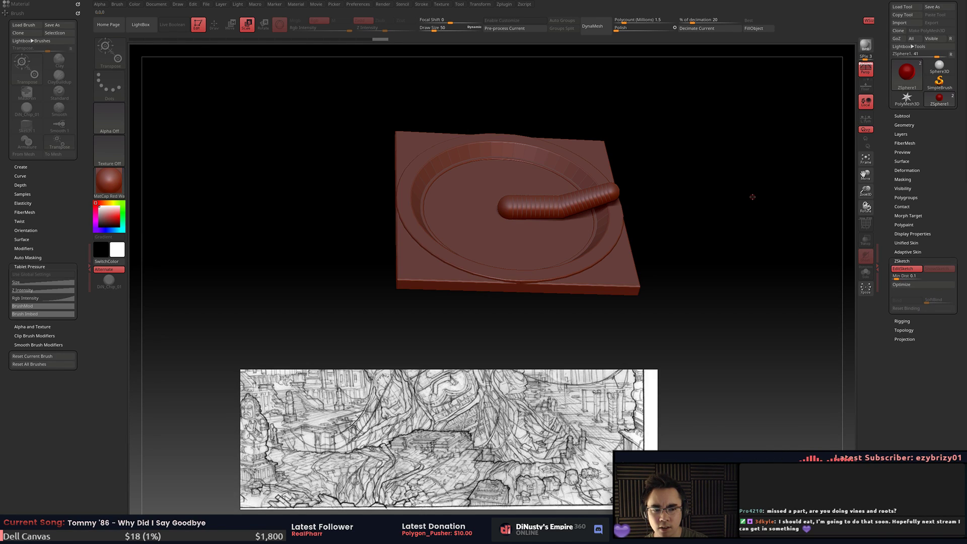
pyautogui.keyDown('alt'); pyautogui.moveTo(741, 212); pyautogui.dragTo(759, 222); pyautogui.keyUp('alt')
pyautogui.moveTo(759, 221); pyautogui.dragTo(730, 262)
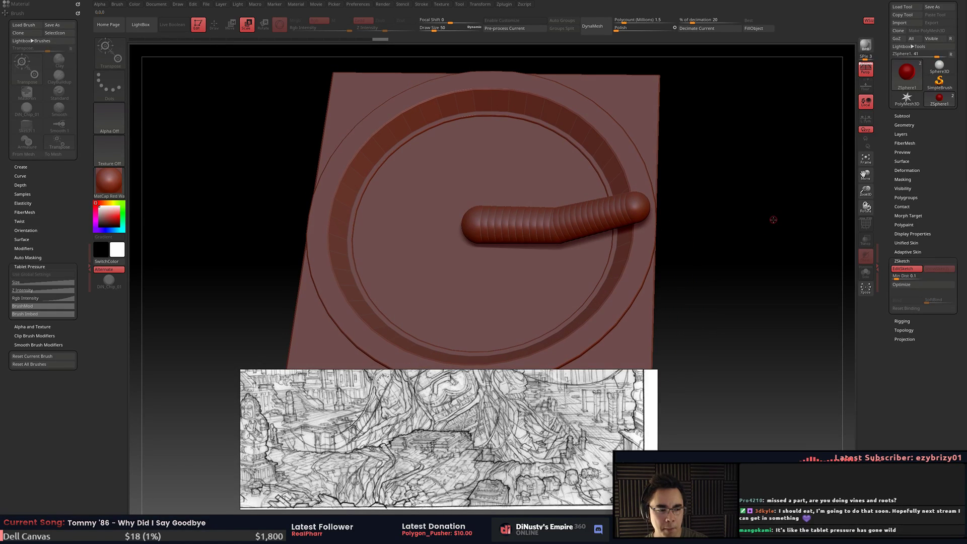
pyautogui.moveTo(761, 226)
pyautogui.mouseDown()
pyautogui.moveTo(750, 261)
pyautogui.moveTo(765, 234)
pyautogui.moveTo(756, 222)
pyautogui.mouseUp()
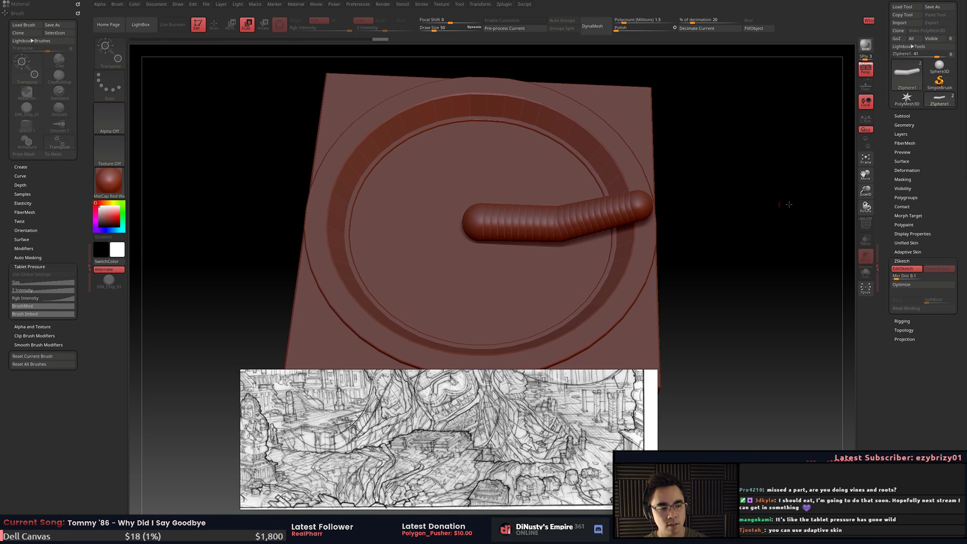
pyautogui.moveTo(739, 191); pyautogui.dragTo(743, 204)
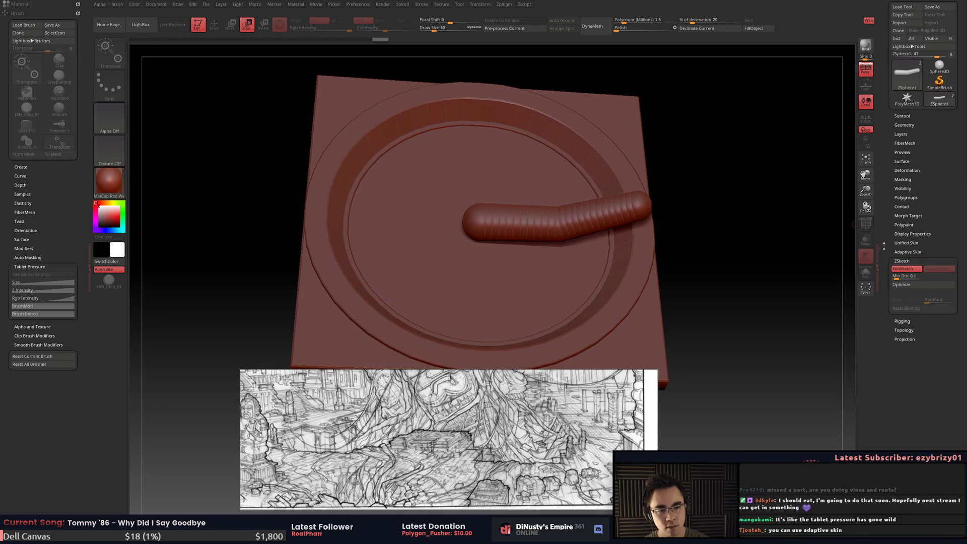
# - Expand the Adaptive Skin settings, preview the tube as a skinned mesh, and return to the ZSphere display
pyautogui.click(908, 252)
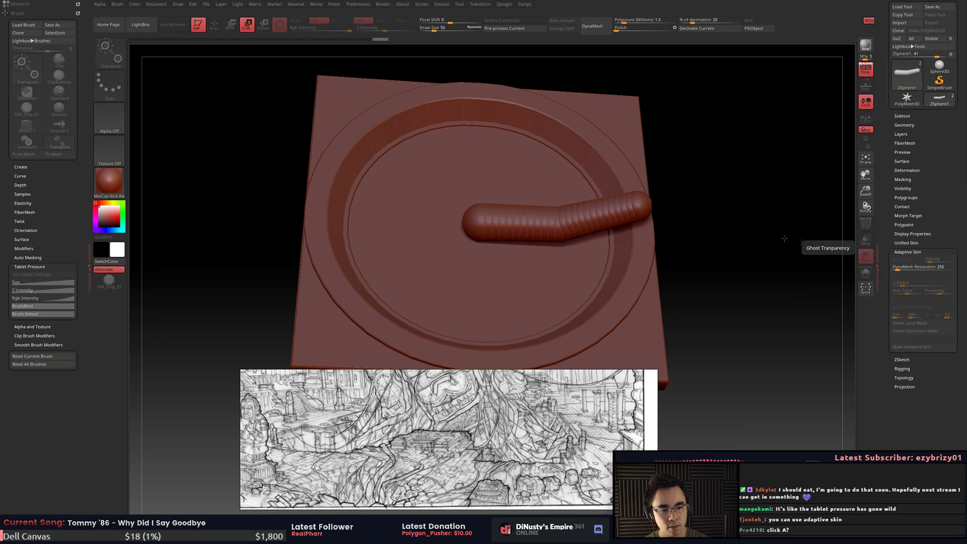
pyautogui.moveTo(736, 225)
pyautogui.mouseDown()
pyautogui.moveTo(730, 216)
pyautogui.moveTo(737, 224)
pyautogui.moveTo(728, 229)
pyautogui.mouseUp()
pyautogui.press('a')
pyautogui.press('a')
pyautogui.press('a')
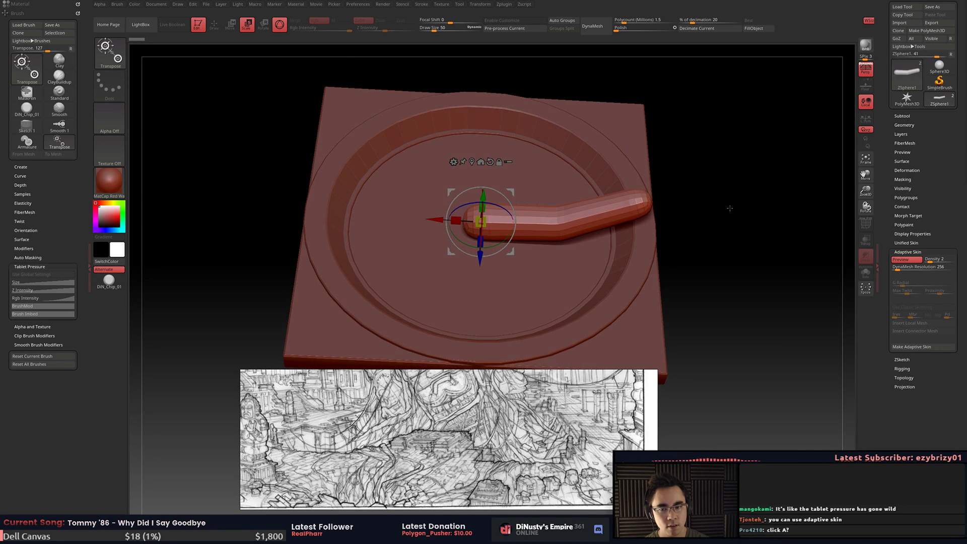
pyautogui.moveTo(484, 260)
pyautogui.mouseDown()
pyautogui.moveTo(484, 279)
pyautogui.moveTo(484, 257)
pyautogui.mouseUp()
pyautogui.hotkey('ctrl', 'z')
pyautogui.press('a')
pyautogui.press('a')
pyautogui.press('a')
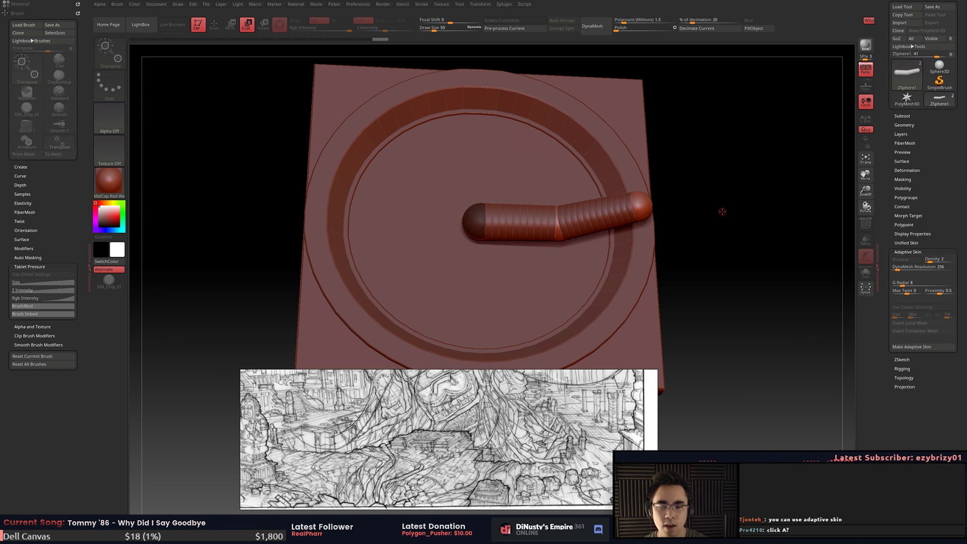
# - Sink the root ZSphere beneath the floor, reposition the first joint, and insert another joint before the tube's end
pyautogui.moveTo(700, 283); pyautogui.dragTo(758, 330)
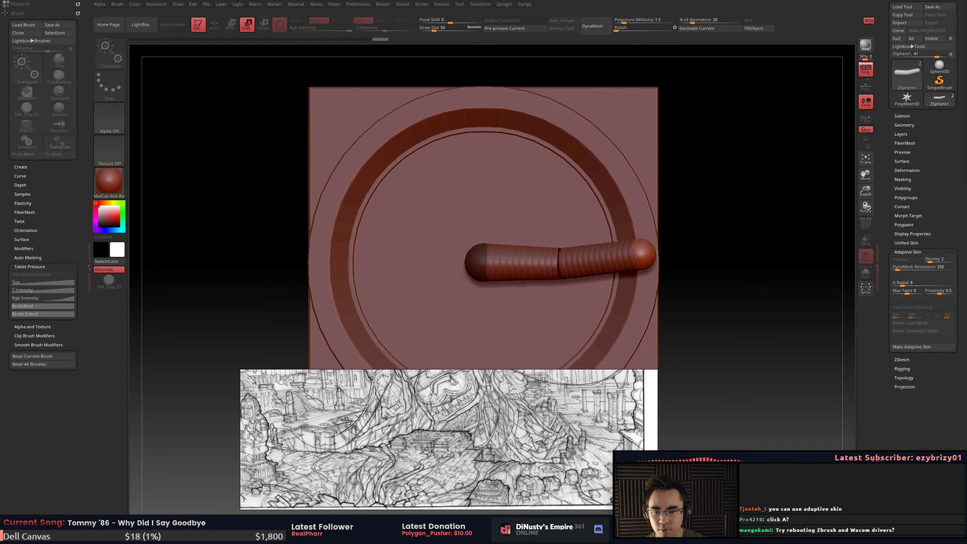
pyautogui.moveTo(561, 264); pyautogui.dragTo(493, 247)
pyautogui.moveTo(493, 352); pyautogui.dragTo(488, 284, button='right')
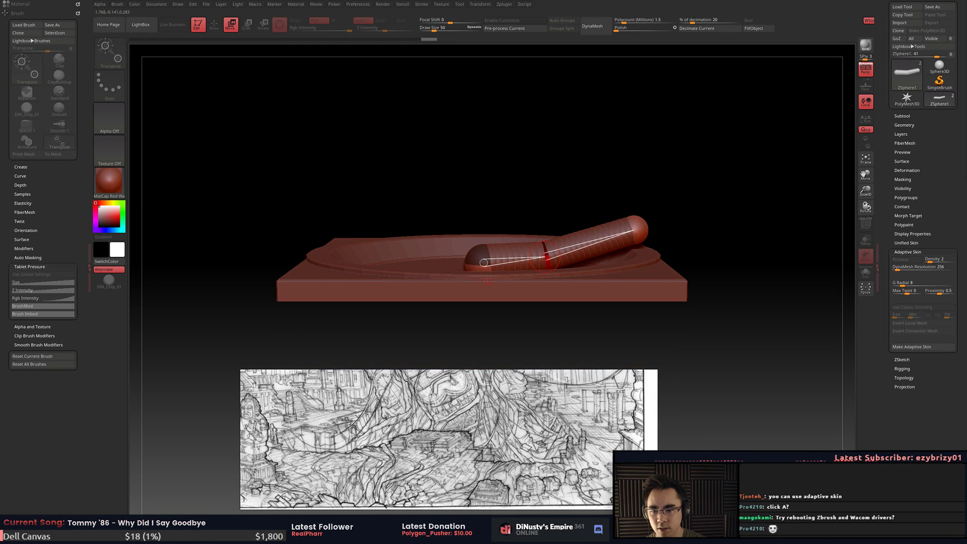
pyautogui.moveTo(484, 261); pyautogui.dragTo(490, 308)
pyautogui.moveTo(542, 256)
pyautogui.mouseDown()
pyautogui.moveTo(534, 255)
pyautogui.moveTo(580, 260)
pyautogui.mouseUp()
pyautogui.press('q')
pyautogui.click(579, 241)
pyautogui.press('w')
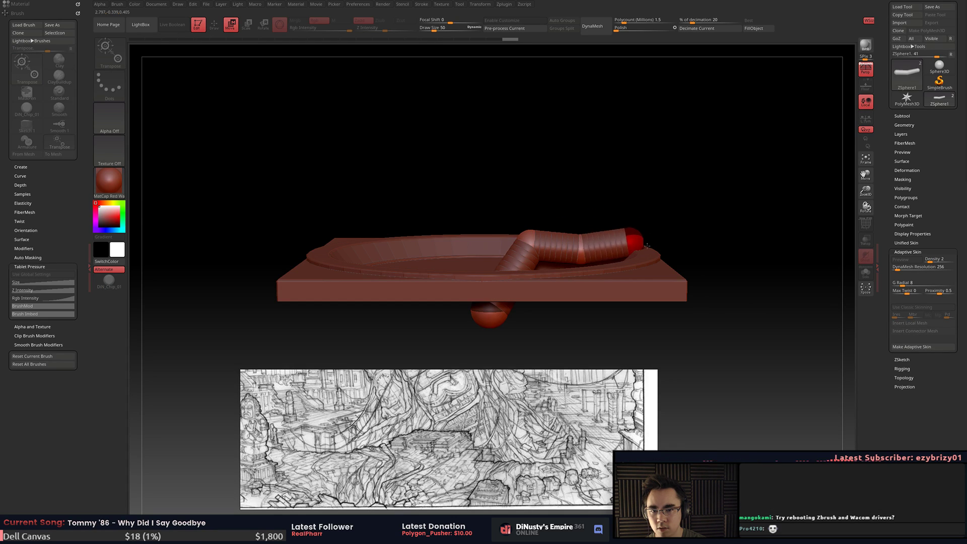
# - Extend the tube's end beyond the floor's edge and insert and shift another joint so the tube undulates over the rim
pyautogui.moveTo(672, 241); pyautogui.dragTo(703, 234)
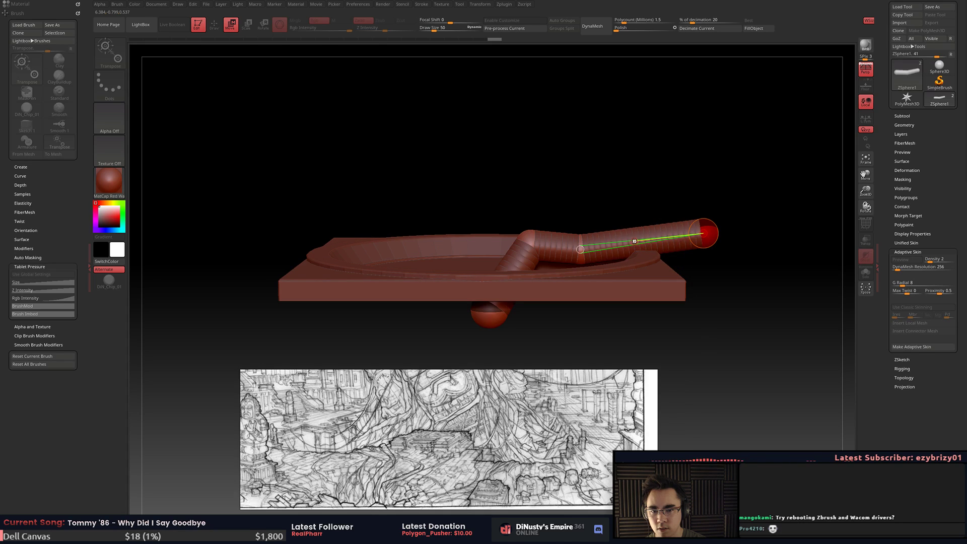
pyautogui.press('q')
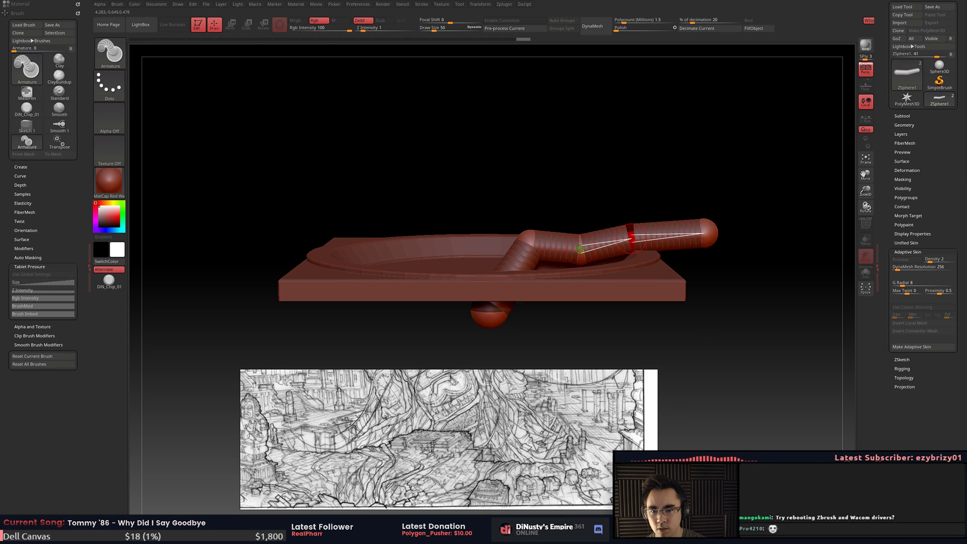
pyautogui.hotkey('ctrl', 'z')
pyautogui.press('w')
pyautogui.press('q')
pyautogui.click(603, 245)
pyautogui.press('w')
pyautogui.moveTo(581, 250)
pyautogui.mouseDown()
pyautogui.moveTo(577, 264)
pyautogui.moveTo(631, 237)
pyautogui.mouseUp()
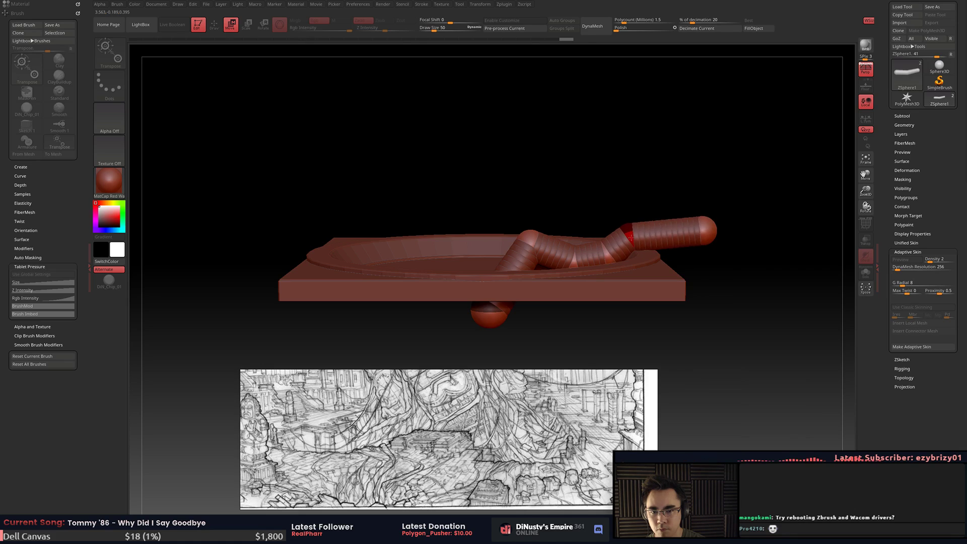
# - Pull the tube's end far below the floor and add a joint that bends it over the outer edge
pyautogui.moveTo(715, 228)
pyautogui.mouseDown()
pyautogui.moveTo(717, 259)
pyautogui.moveTo(685, 387)
pyautogui.mouseUp()
pyautogui.press('q')
pyautogui.click(655, 309)
pyautogui.press('w')
pyautogui.moveTo(656, 309)
pyautogui.mouseDown()
pyautogui.moveTo(675, 249)
pyautogui.moveTo(705, 297)
pyautogui.moveTo(710, 333)
pyautogui.moveTo(753, 283)
pyautogui.moveTo(745, 301)
pyautogui.moveTo(763, 321)
pyautogui.moveTo(671, 317)
pyautogui.moveTo(635, 241)
pyautogui.moveTo(601, 208)
pyautogui.moveTo(553, 220)
pyautogui.mouseUp()
pyautogui.moveTo(591, 269); pyautogui.dragTo(564, 272)
pyautogui.moveTo(564, 188); pyautogui.dragTo(512, 203)
pyautogui.moveTo(611, 211); pyautogui.dragTo(527, 250, button='right')
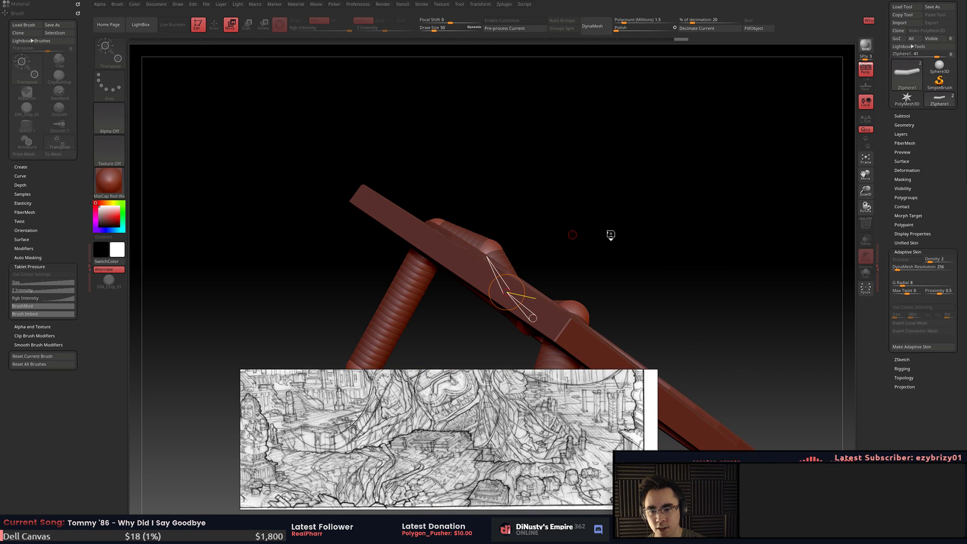
# - Preview the reshaped tube's adaptive skin from the side and return to the ZSphere display
pyautogui.press('a')
pyautogui.moveTo(611, 234); pyautogui.dragTo(584, 185, button='right')
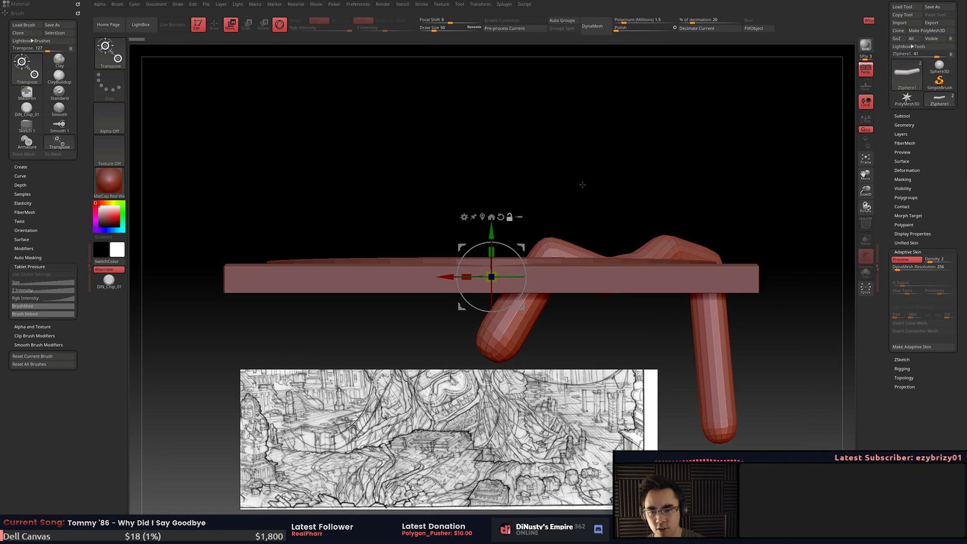
pyautogui.press('q')
pyautogui.moveTo(613, 215)
pyautogui.mouseDown(button='right')
pyautogui.moveTo(579, 236)
pyautogui.moveTo(572, 217)
pyautogui.moveTo(633, 219)
pyautogui.moveTo(488, 264)
pyautogui.mouseUp(button='right')
pyautogui.press('a')
pyautogui.press('a')
pyautogui.press('a')
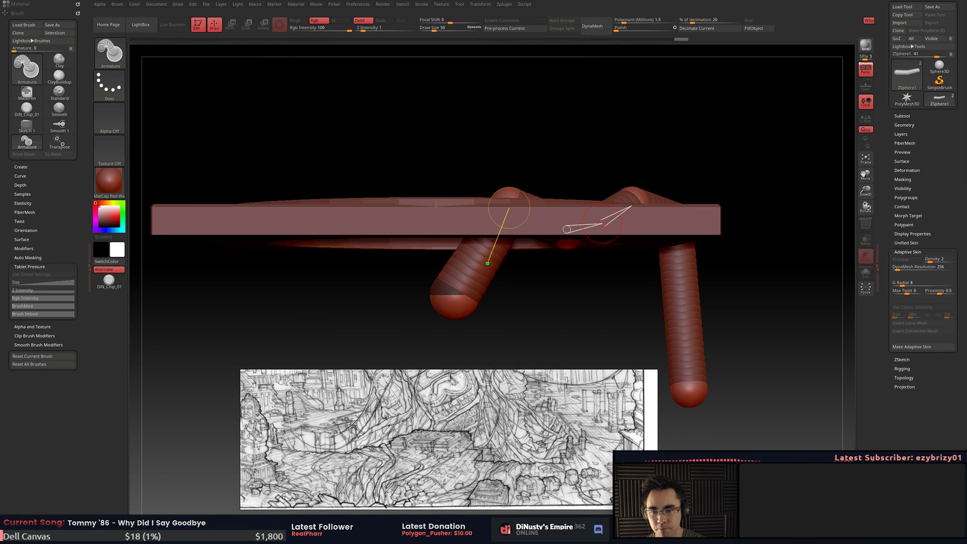
# - Scale the tube's joint spheres for a thinner root across the basin, over the rim, and down the hanging section
pyautogui.press('w')
pyautogui.moveTo(455, 240); pyautogui.dragTo(506, 205, button='right')
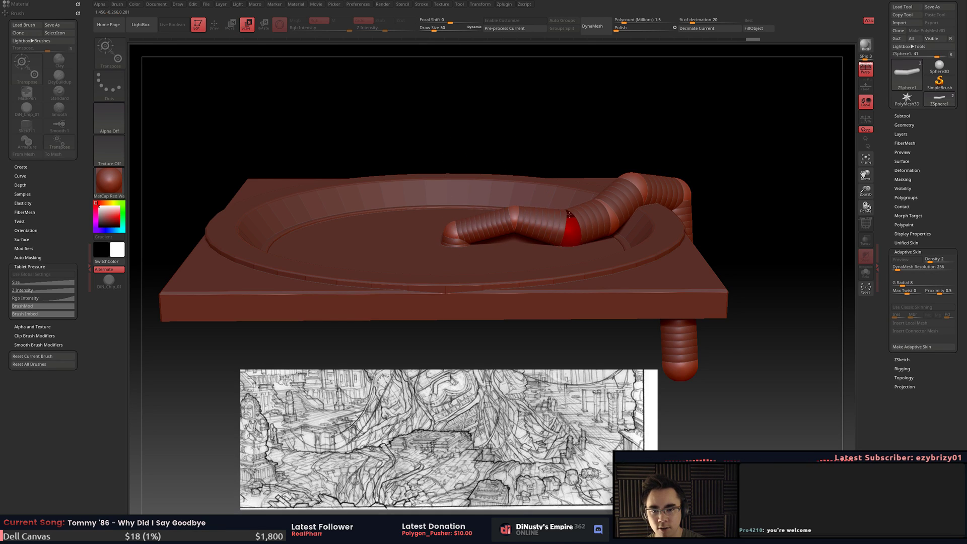
pyautogui.moveTo(579, 175); pyautogui.dragTo(540, 245, button='right')
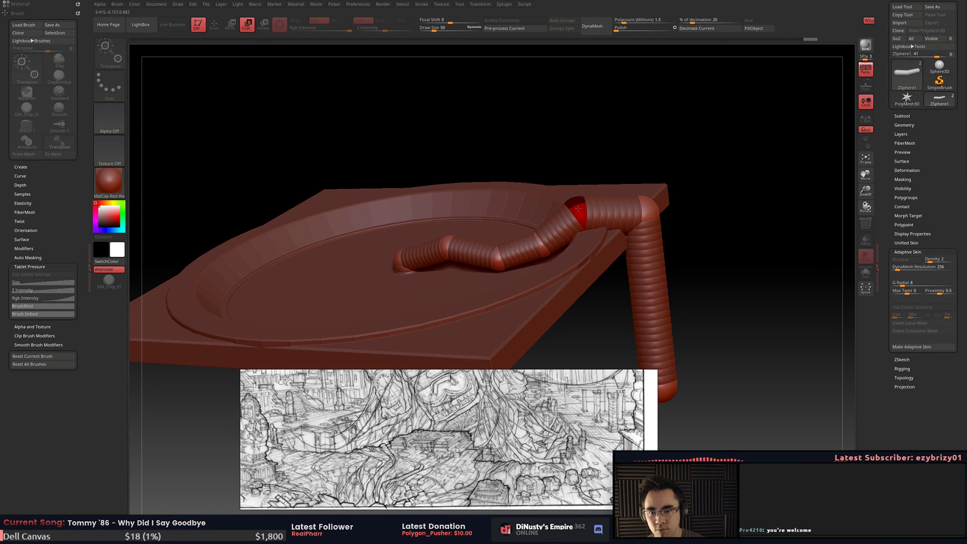
pyautogui.moveTo(648, 208); pyautogui.dragTo(646, 133)
pyautogui.moveTo(721, 290); pyautogui.dragTo(665, 244, button='right')
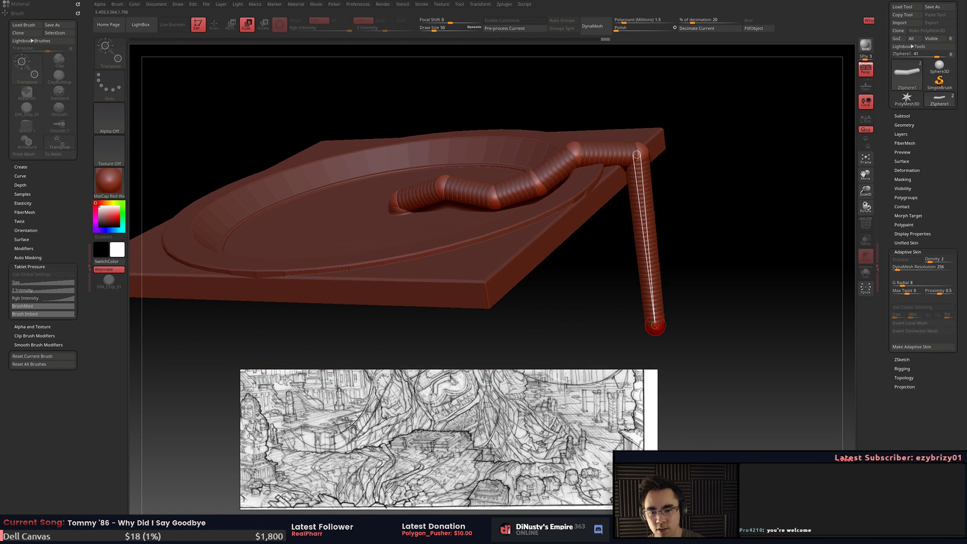
# - Shorten the tube's hanging section by moving its end sphere up to just beneath the floor's edge
pyautogui.press('q')
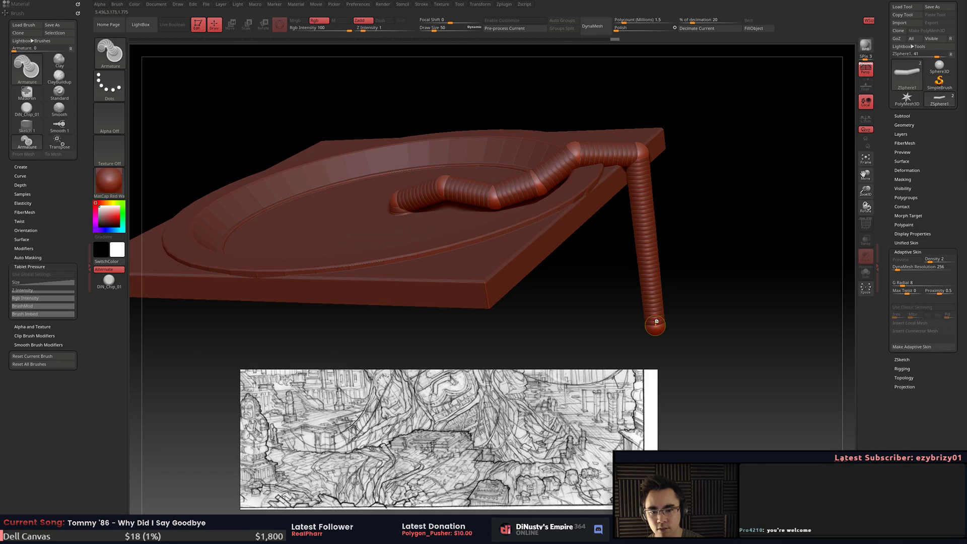
pyautogui.press('w')
pyautogui.moveTo(655, 327)
pyautogui.mouseDown()
pyautogui.moveTo(693, 309)
pyautogui.moveTo(683, 316)
pyautogui.mouseUp()
pyautogui.moveTo(619, 281); pyautogui.dragTo(657, 255)
pyautogui.moveTo(669, 325); pyautogui.dragTo(656, 236)
pyautogui.moveTo(566, 250); pyautogui.dragTo(567, 247)
# - Scale down the root ZSphere under the floor, try drawing on it, and undo only that stroke
pyautogui.press('q')
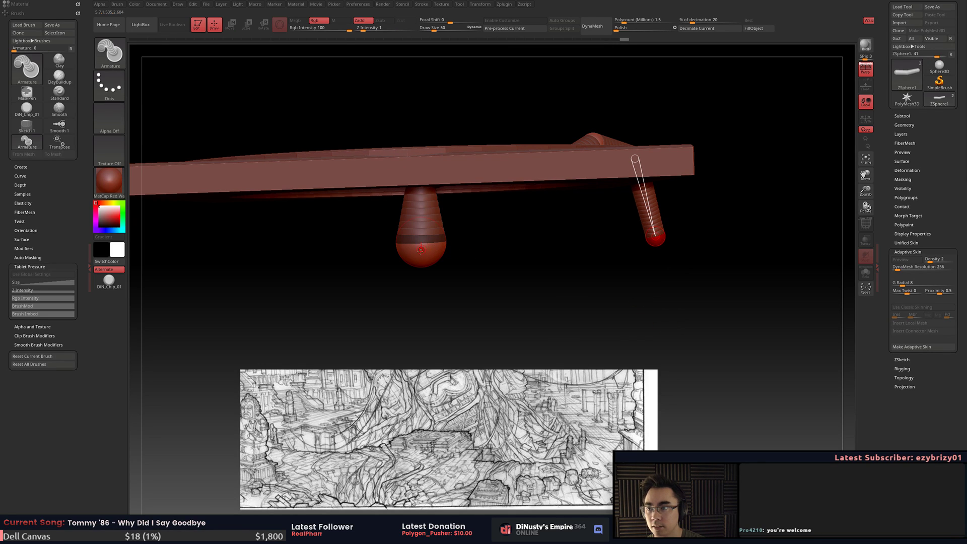
pyautogui.press('e')
pyautogui.moveTo(423, 242); pyautogui.dragTo(419, 117)
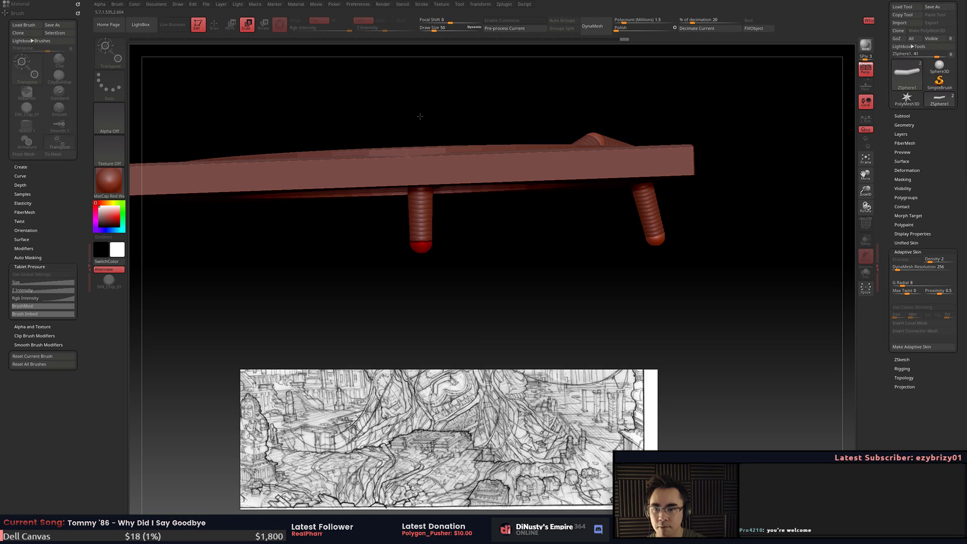
pyautogui.press('q')
pyautogui.moveTo(424, 244)
pyautogui.mouseDown()
pyautogui.moveTo(435, 261)
pyautogui.moveTo(423, 208)
pyautogui.mouseUp()
pyautogui.hotkey('ctrl', 'z')
# - Try to alter the tube's middle bend in a rotated top view, and undo the changes
pyautogui.press('w')
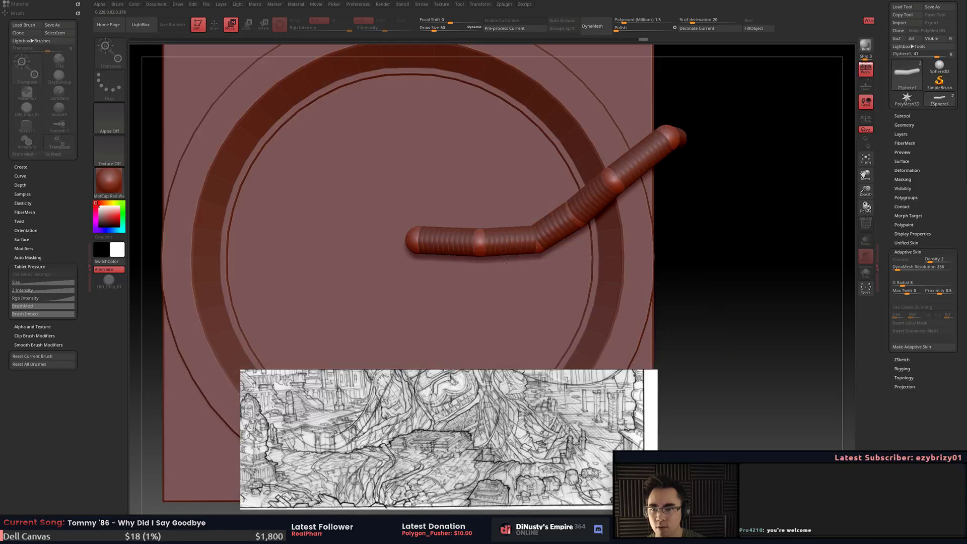
pyautogui.keyDown('alt'); pyautogui.moveTo(558, 259); pyautogui.dragTo(836, 108, button='right'); pyautogui.keyUp('alt')
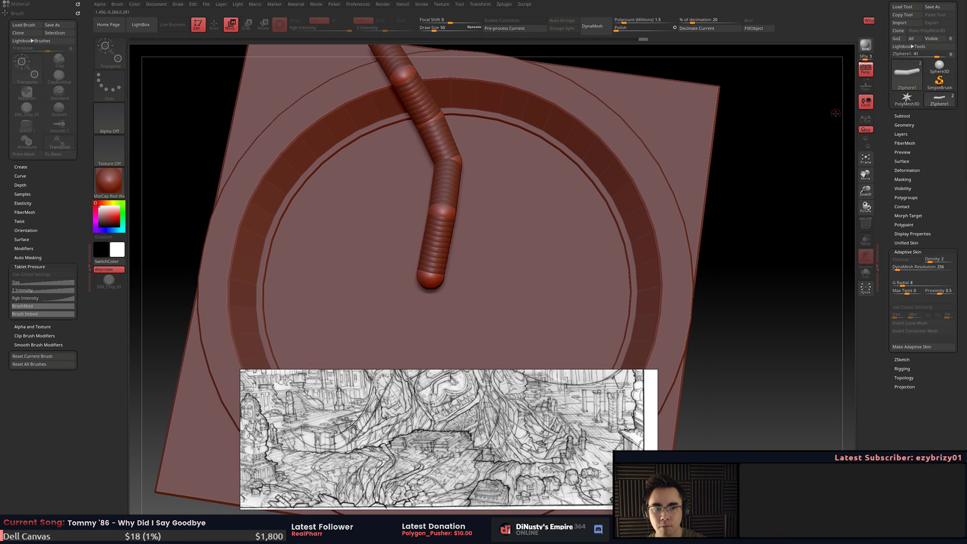
pyautogui.press('q')
pyautogui.moveTo(563, 207); pyautogui.dragTo(541, 237, button='right')
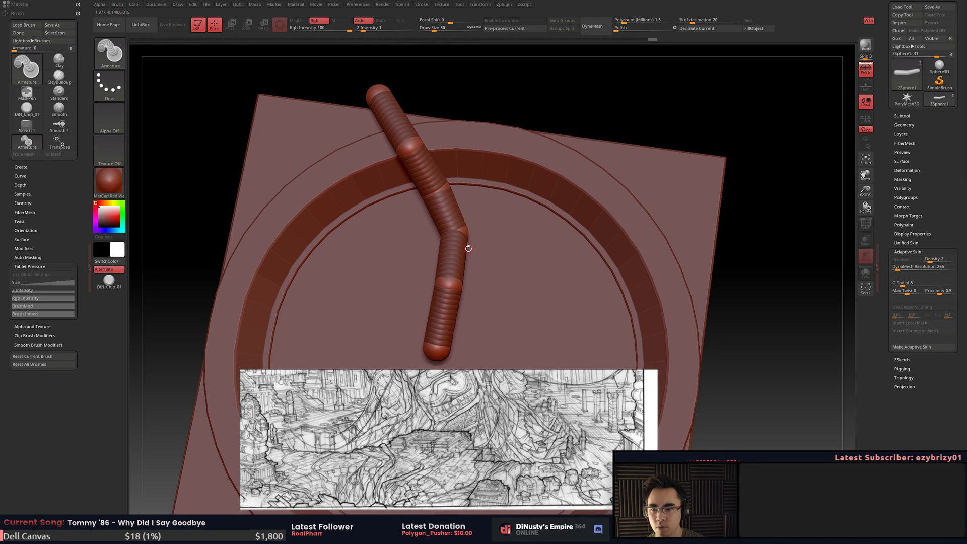
pyautogui.press('w')
pyautogui.moveTo(461, 250)
pyautogui.keyDown('ctrl'); pyautogui.mouseDown()
pyautogui.moveTo(491, 259)
pyautogui.moveTo(473, 251)
pyautogui.moveTo(473, 263)
pyautogui.moveTo(506, 274)
pyautogui.moveTo(496, 275)
pyautogui.mouseUp(); pyautogui.keyUp('ctrl')
pyautogui.hotkey('ctrl', 'z')
pyautogui.hotkey('ctrl', 'z')
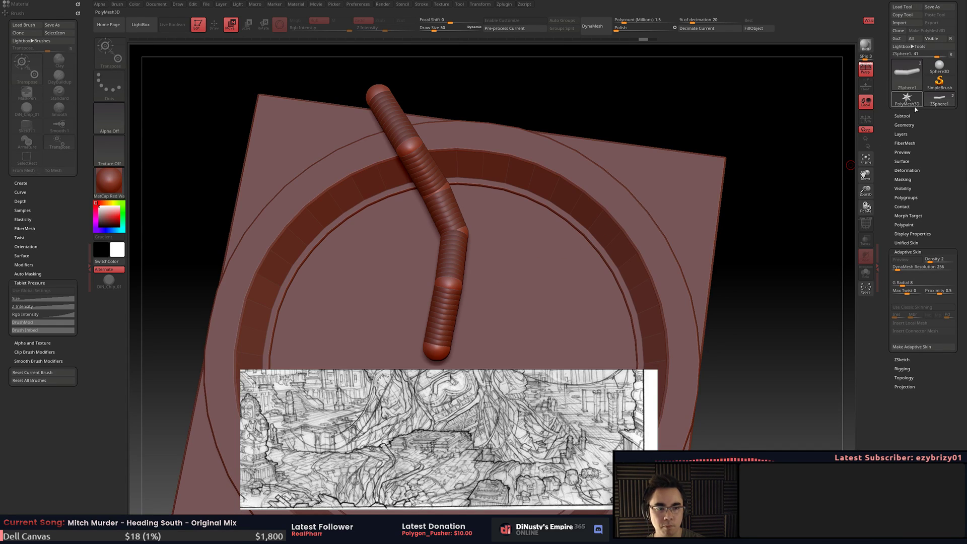
# - Duplicate the ZSphere1 subtool and move the copied tube away from the original across the basin
pyautogui.click(911, 115)
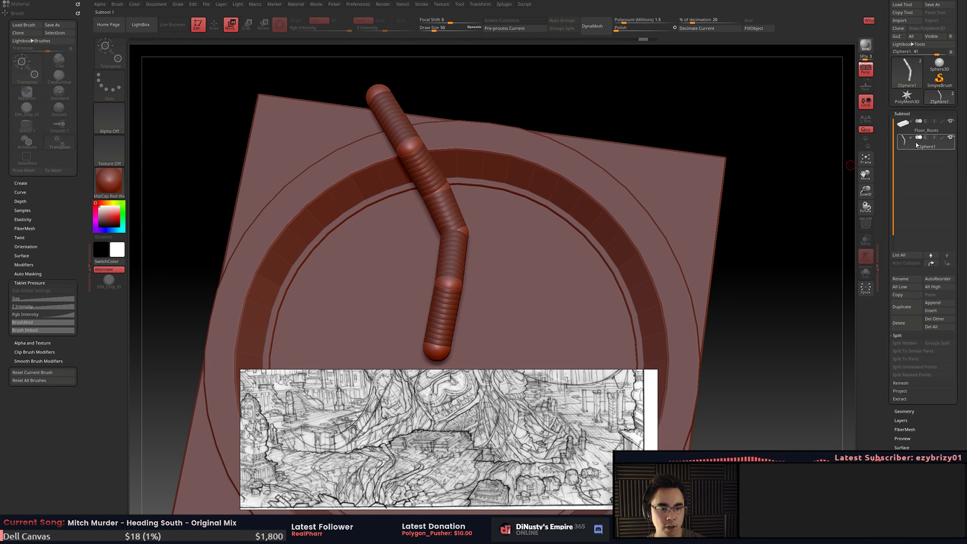
pyautogui.click(902, 306)
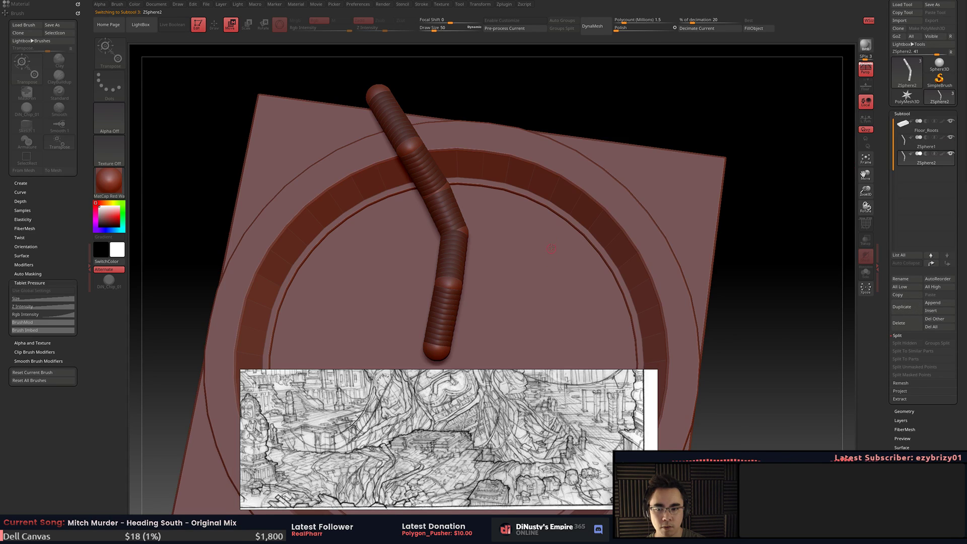
pyautogui.moveTo(471, 178); pyautogui.dragTo(554, 159)
pyautogui.moveTo(518, 196); pyautogui.dragTo(515, 217)
pyautogui.moveTo(466, 251); pyautogui.dragTo(598, 91)
pyautogui.moveTo(588, 196); pyautogui.dragTo(500, 275)
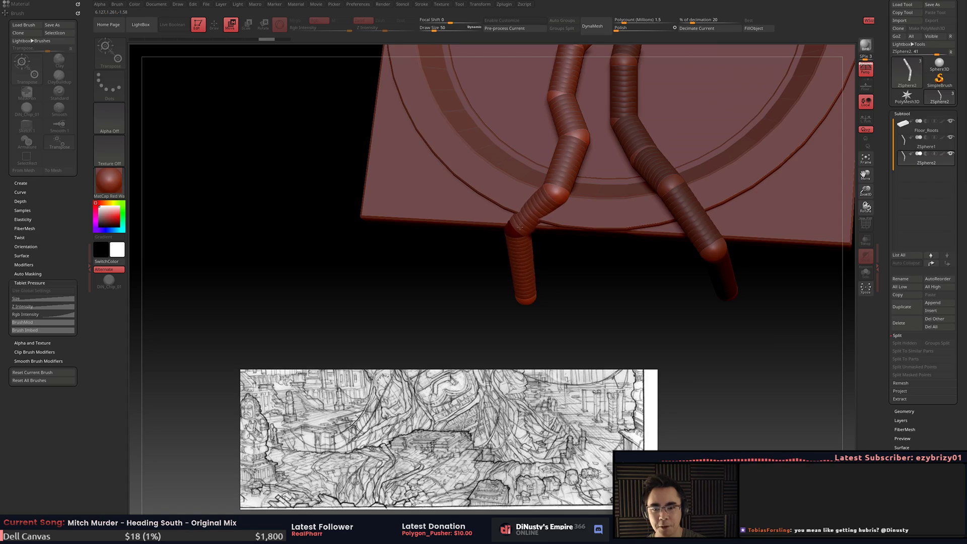
# - Move the copied tube's joints so it winds differently from the original across the basin and over the rim
pyautogui.moveTo(525, 229); pyautogui.dragTo(496, 246)
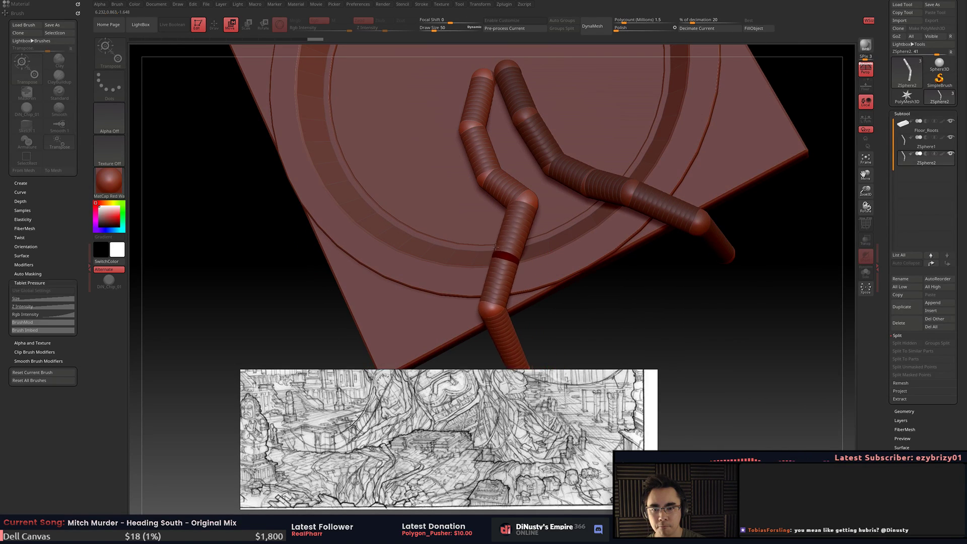
pyautogui.moveTo(524, 197); pyautogui.dragTo(472, 215)
pyautogui.moveTo(486, 176); pyautogui.dragTo(457, 175)
pyautogui.moveTo(444, 219); pyautogui.dragTo(465, 222)
pyautogui.moveTo(449, 276); pyautogui.dragTo(487, 276)
pyautogui.moveTo(475, 321); pyautogui.dragTo(464, 324)
pyautogui.keyDown('alt'); pyautogui.moveTo(466, 325); pyautogui.dragTo(530, 195, button='right'); pyautogui.keyUp('alt')
# - Bend the second tube's hanging section sideways along the outside of the floor's edge
pyautogui.moveTo(517, 245); pyautogui.dragTo(516, 250)
pyautogui.press('q')
pyautogui.hotkey('ctrl', 'shift', 'z')
pyautogui.hotkey('ctrl', 'shift', 'z')
pyautogui.keyDown('shift'); pyautogui.moveTo(518, 252); pyautogui.dragTo(545, 223); pyautogui.keyUp('shift')
pyautogui.press('w')
pyautogui.moveTo(547, 272); pyautogui.dragTo(518, 324)
pyautogui.moveTo(562, 318); pyautogui.dragTo(672, 253)
pyautogui.moveTo(307, 250); pyautogui.dragTo(487, 348)
# - Insert extra joint spheres in the second tube's inner stretch and shift them to add bends
pyautogui.keyDown('alt'); pyautogui.moveTo(486, 231); pyautogui.dragTo(493, 199); pyautogui.keyUp('alt')
pyautogui.press('q')
pyautogui.click(427, 236)
pyautogui.press('w')
pyautogui.moveTo(428, 236); pyautogui.dragTo(455, 215)
pyautogui.moveTo(489, 317); pyautogui.dragTo(457, 324)
pyautogui.press('q')
pyautogui.moveTo(452, 213)
pyautogui.mouseDown()
pyautogui.moveTo(436, 228)
pyautogui.moveTo(437, 276)
pyautogui.moveTo(480, 260)
pyautogui.moveTo(579, 175)
pyautogui.moveTo(564, 159)
pyautogui.mouseUp()
pyautogui.click(451, 213)
pyautogui.press('w')
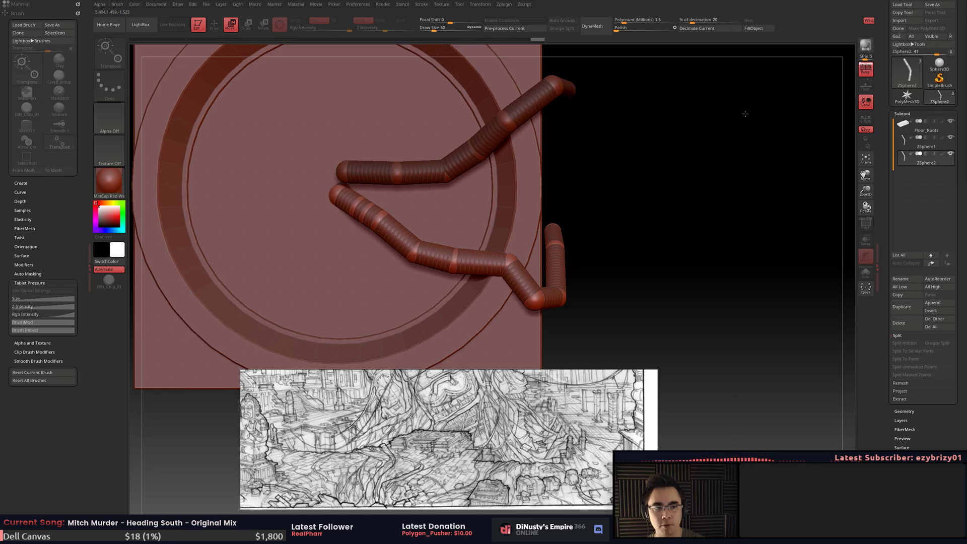
# - Switch back to the ZSphere1 subtool and save the project as ZBrushProject.zpr
pyautogui.click(911, 138)
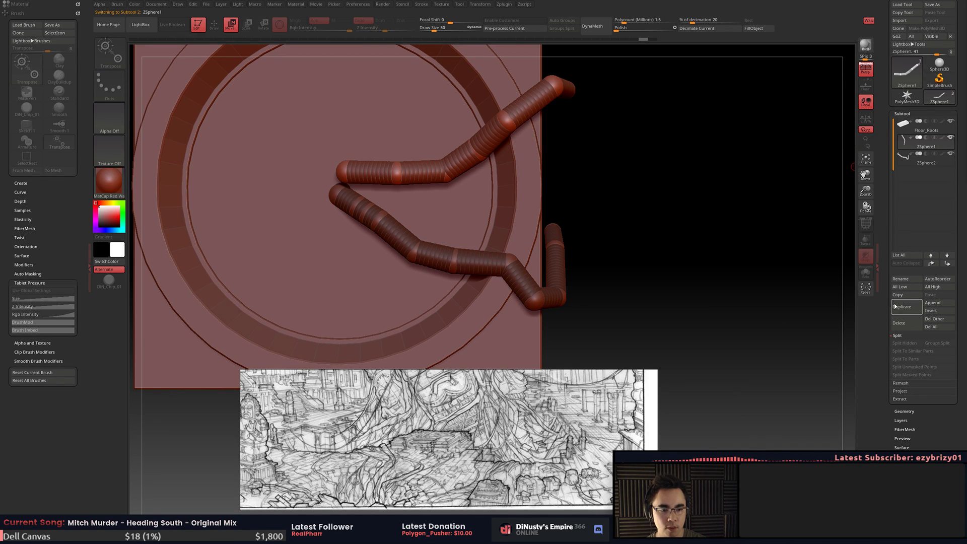
pyautogui.hotkey('ctrl', 's')
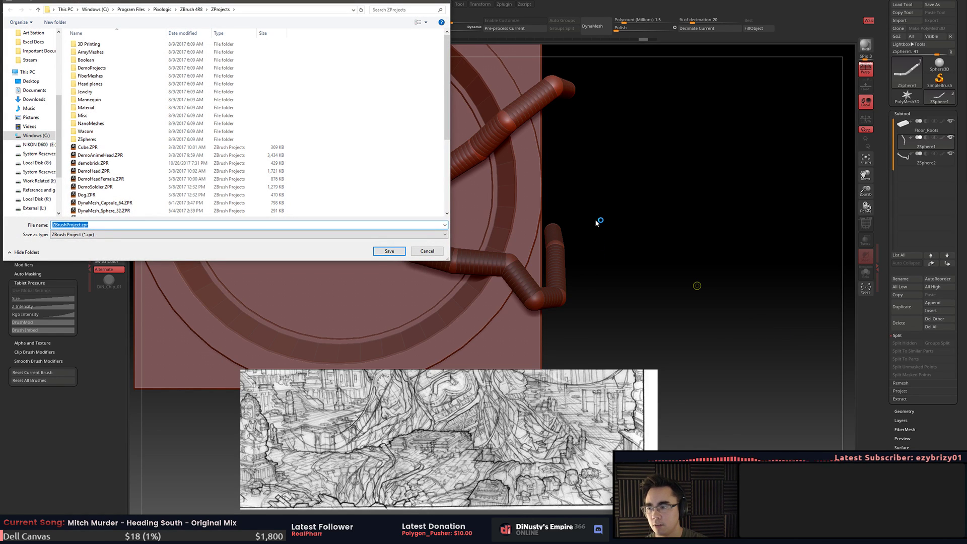
pyautogui.press('Return')
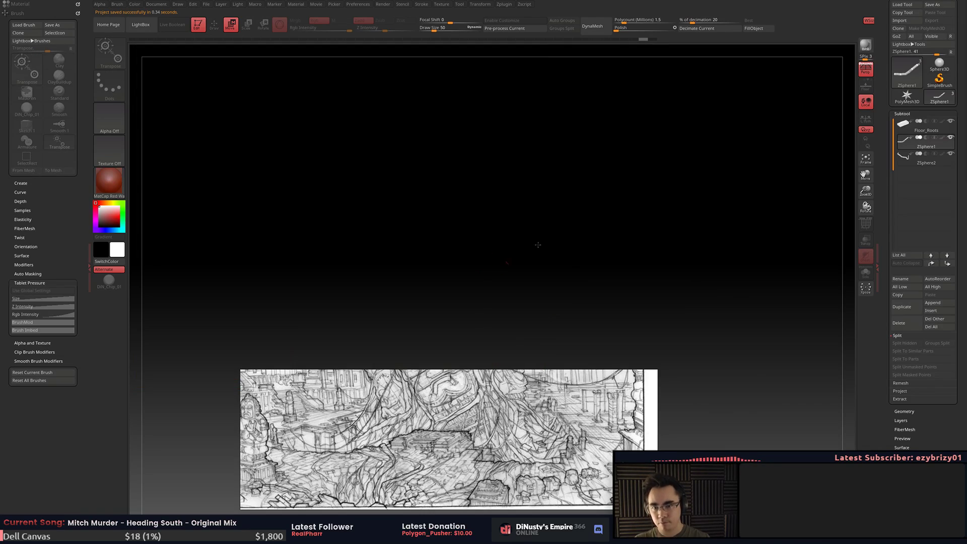
pyautogui.moveTo(714, 180); pyautogui.dragTo(695, 251)
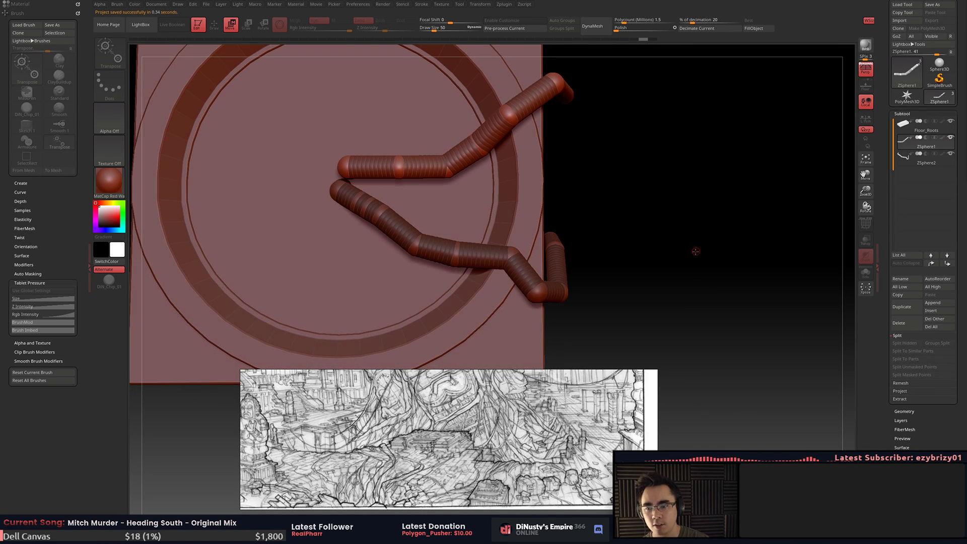
pyautogui.moveTo(377, 213); pyautogui.dragTo(392, 222)
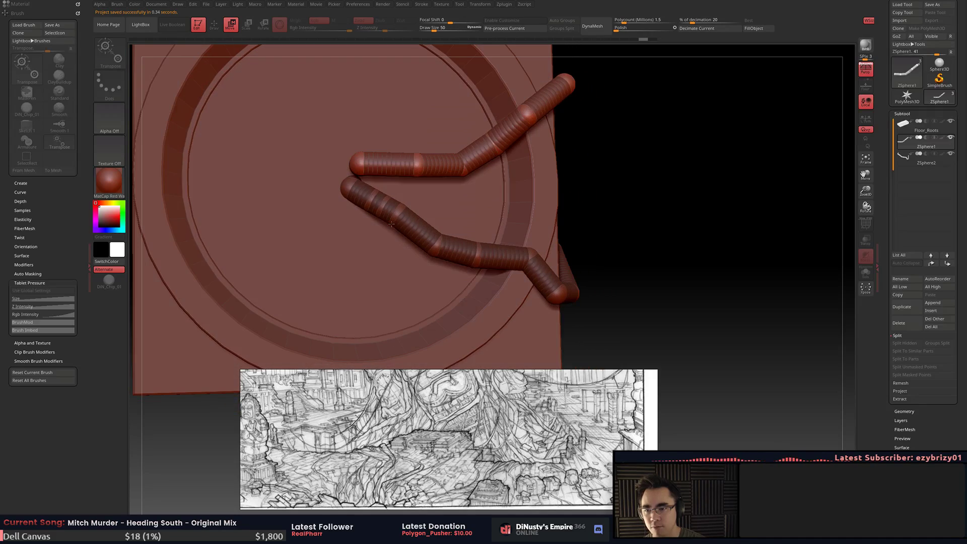
pyautogui.moveTo(631, 194); pyautogui.dragTo(830, 116)
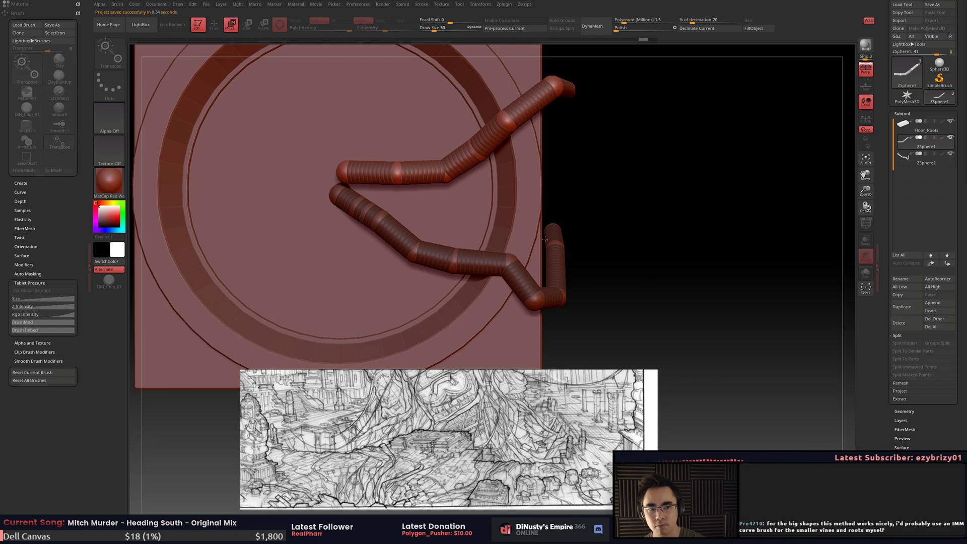
# - Select the ZSphere2 tube and offset its inner joints to give that end a wavier shape
pyautogui.keyDown('alt'); pyautogui.click(407, 240); pyautogui.keyUp('alt')
pyautogui.moveTo(379, 220); pyautogui.dragTo(377, 225)
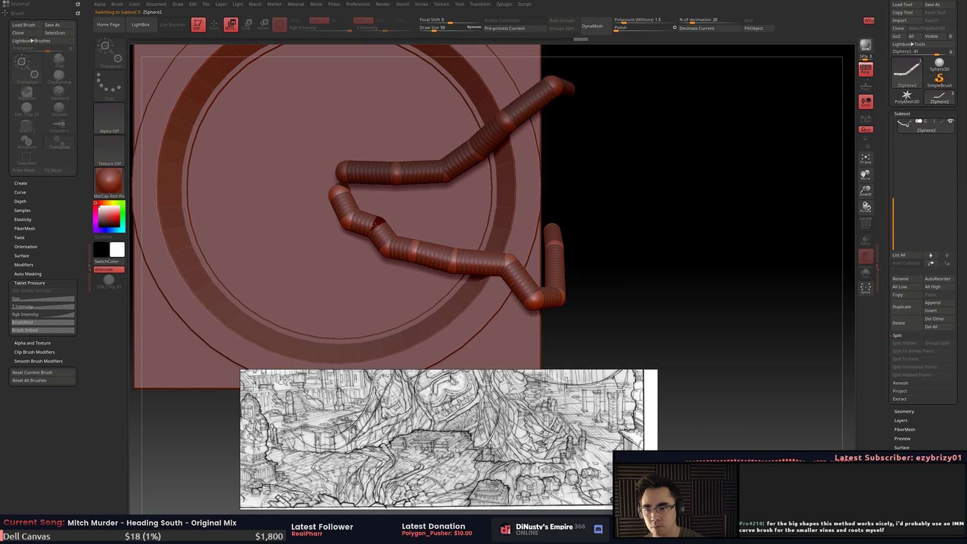
pyautogui.moveTo(415, 251); pyautogui.dragTo(418, 263)
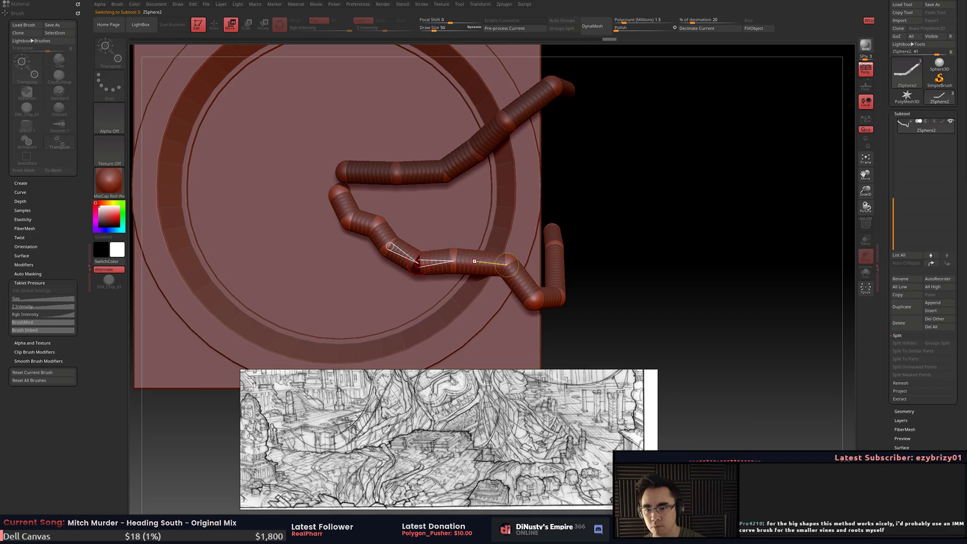
pyautogui.press('q')
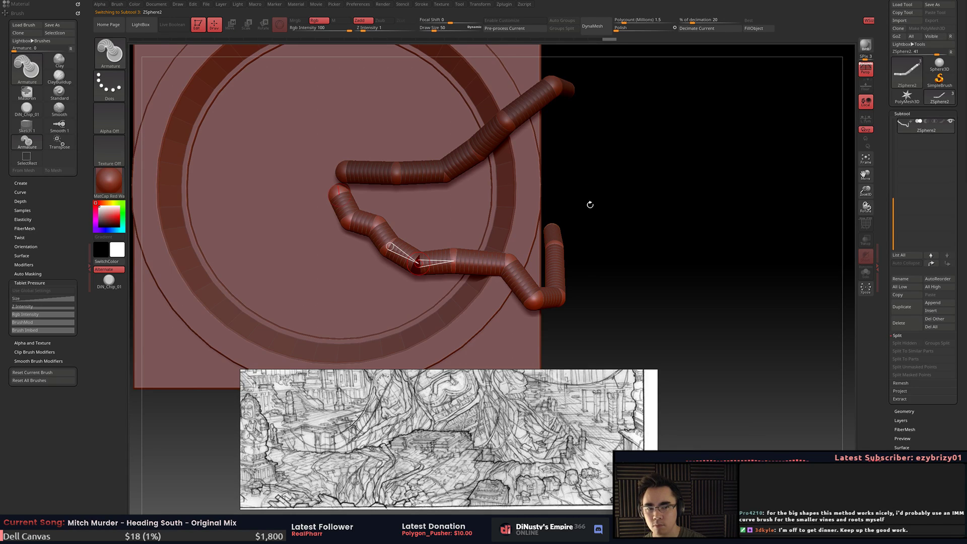
# - Make ZSphere1 the active subtool and save the project again under the same file name
pyautogui.moveTo(894, 187); pyautogui.dragTo(896, 141)
pyautogui.click(905, 142)
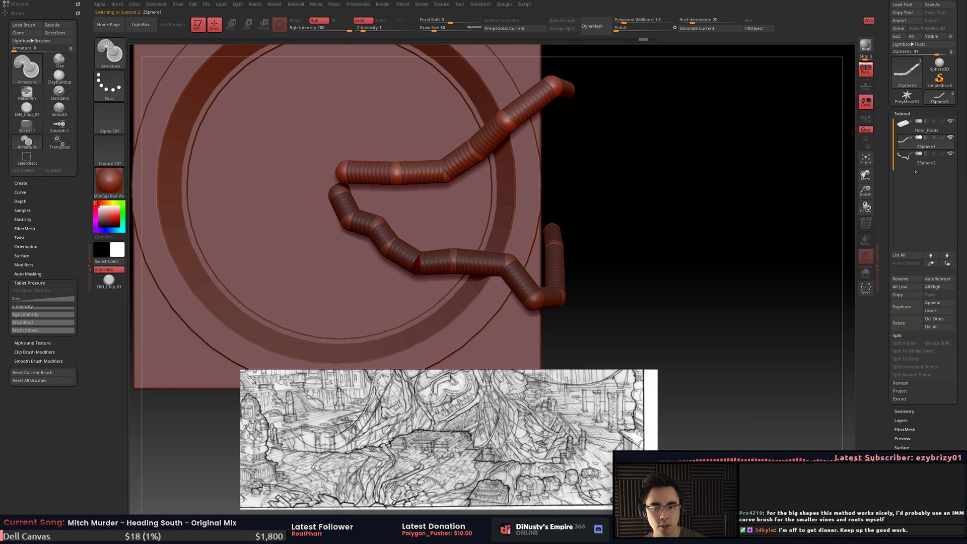
pyautogui.hotkey('ctrl', 's')
pyautogui.press('Return')
pyautogui.click(506, 264)
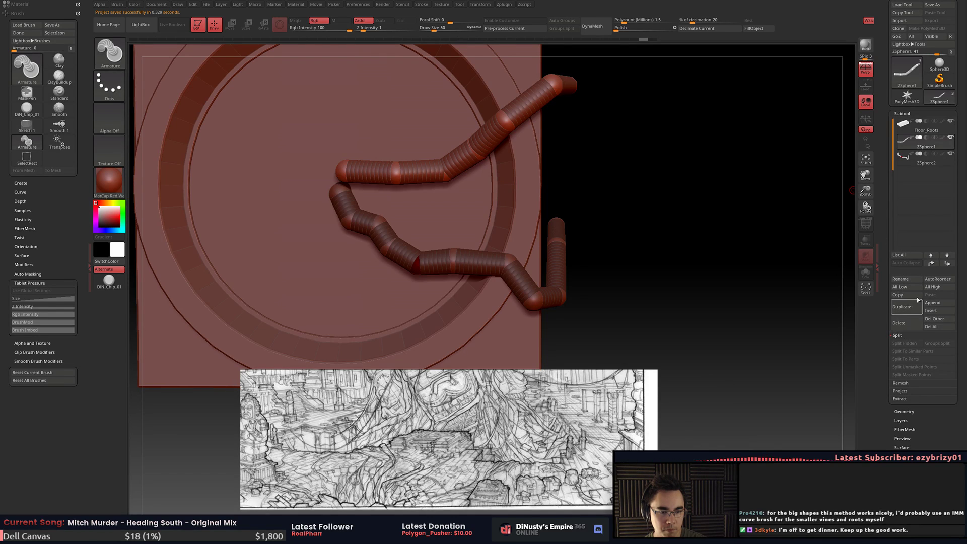
# - Make Floor_Roots the active subtool and choose the IMM Curve brush for drawing vines
pyautogui.click(899, 335)
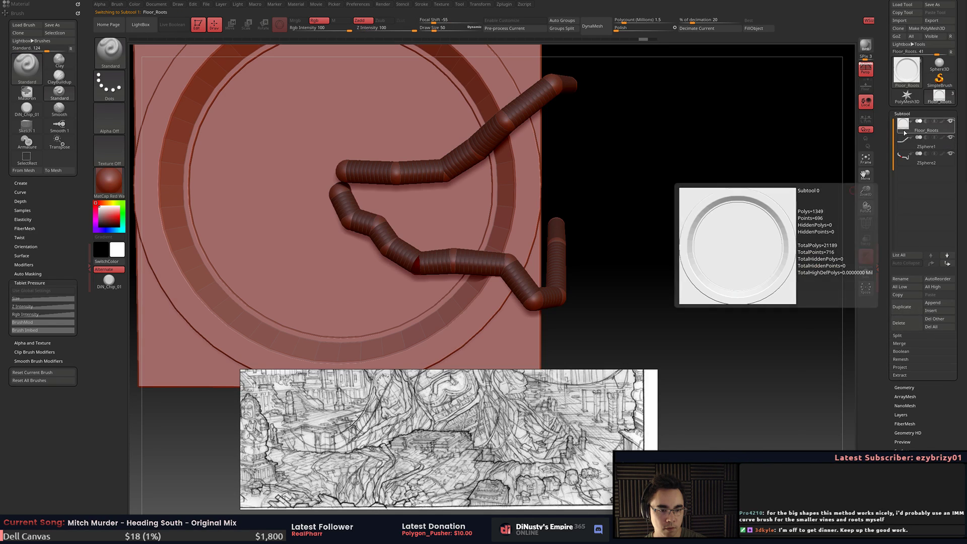
pyautogui.click(908, 141)
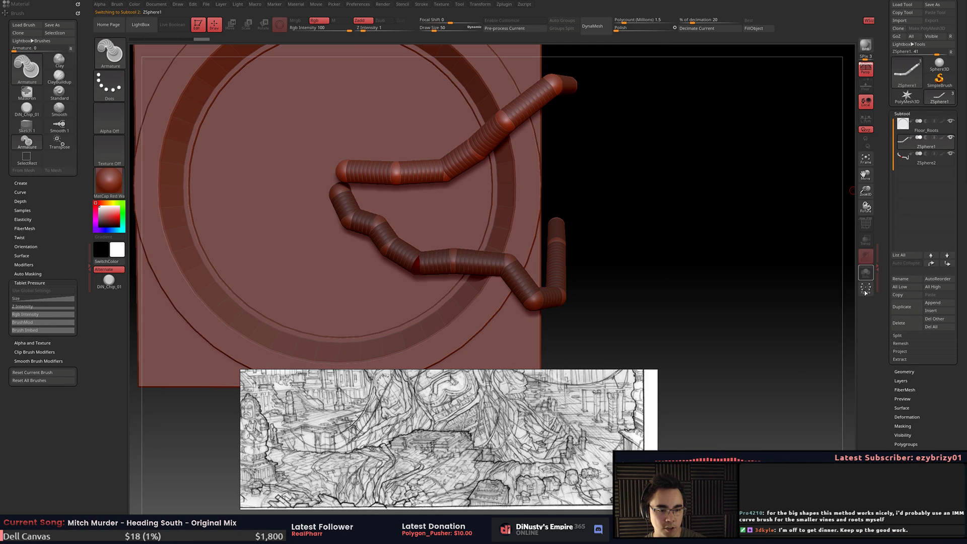
pyautogui.keyDown('alt'); pyautogui.moveTo(738, 303); pyautogui.dragTo(781, 293); pyautogui.keyUp('alt')
pyautogui.moveTo(786, 240); pyautogui.dragTo(775, 248)
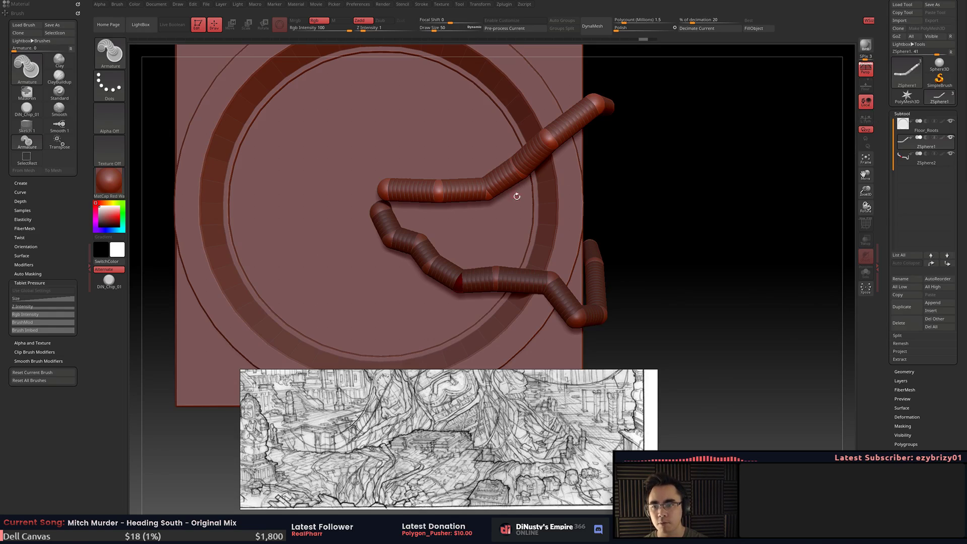
pyautogui.press('b')
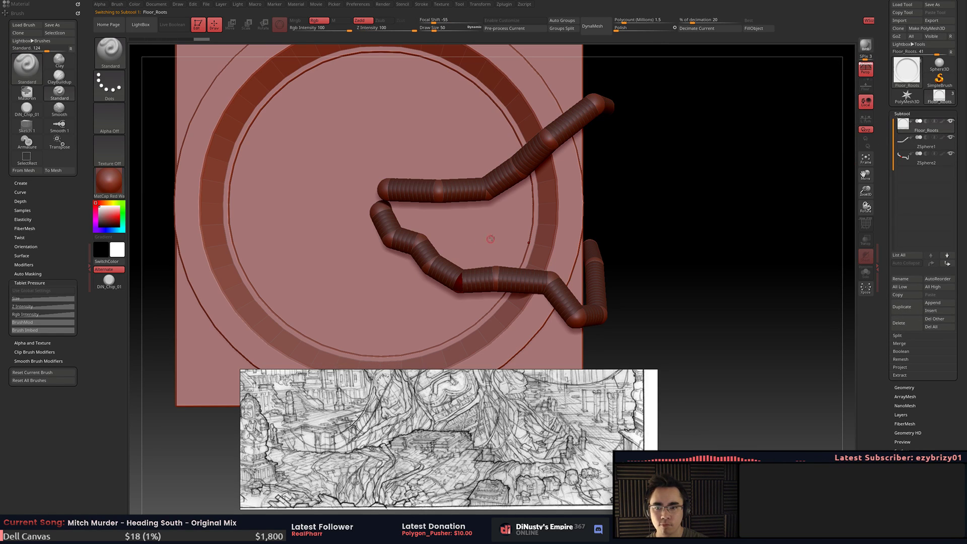
pyautogui.click(109, 51)
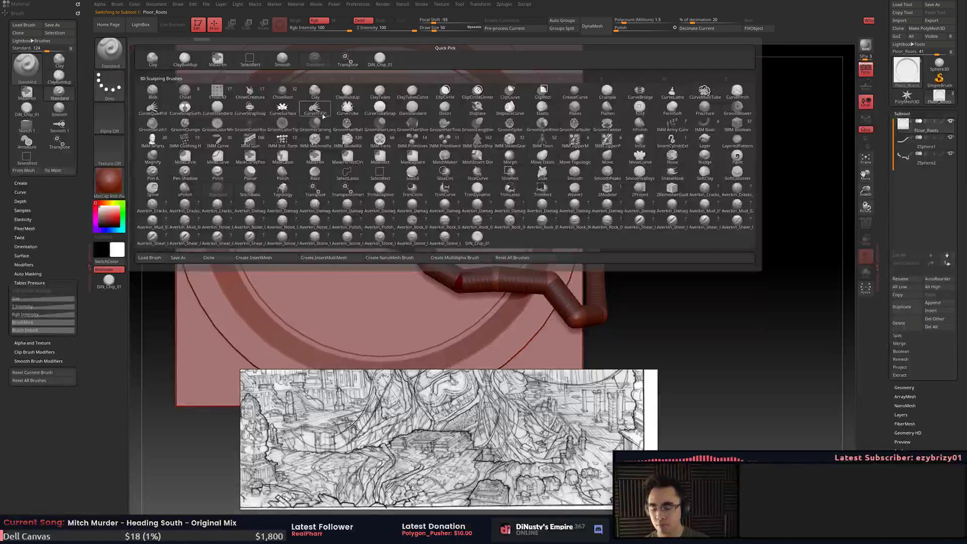
pyautogui.press('i')
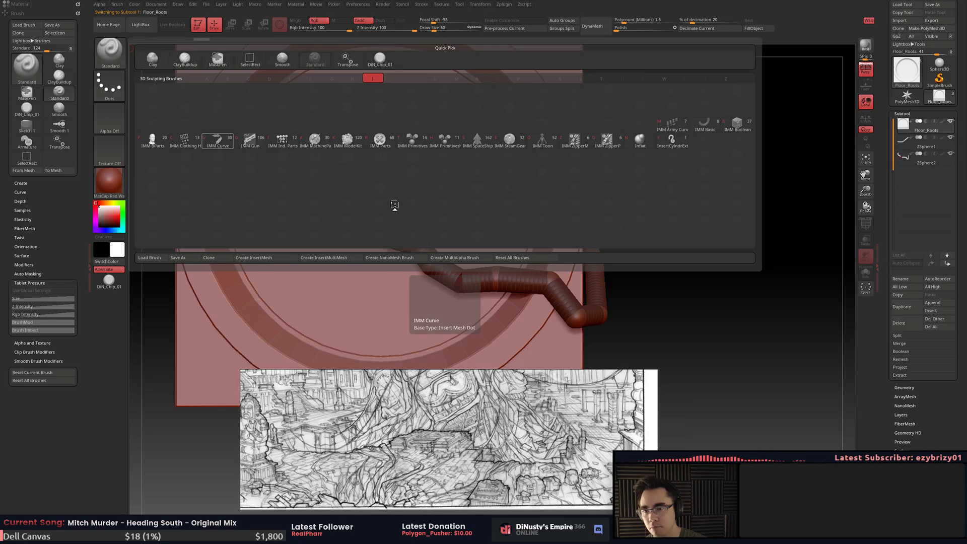
pyautogui.press('u')
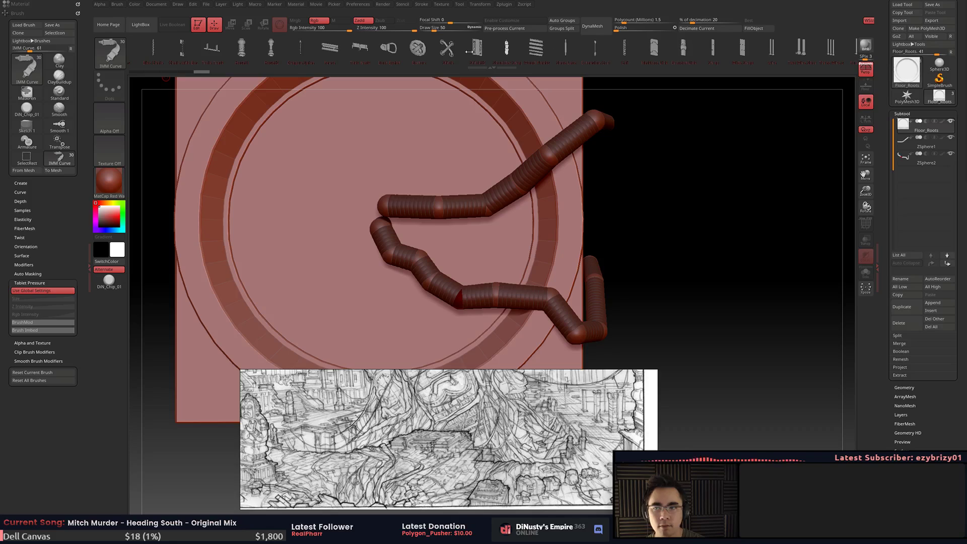
# - Pick the leafy vine mesh, try drawing a curve of it across the floor, and undo it
pyautogui.moveTo(242, 54); pyautogui.dragTo(139, 60)
pyautogui.moveTo(776, 60); pyautogui.dragTo(617, 63)
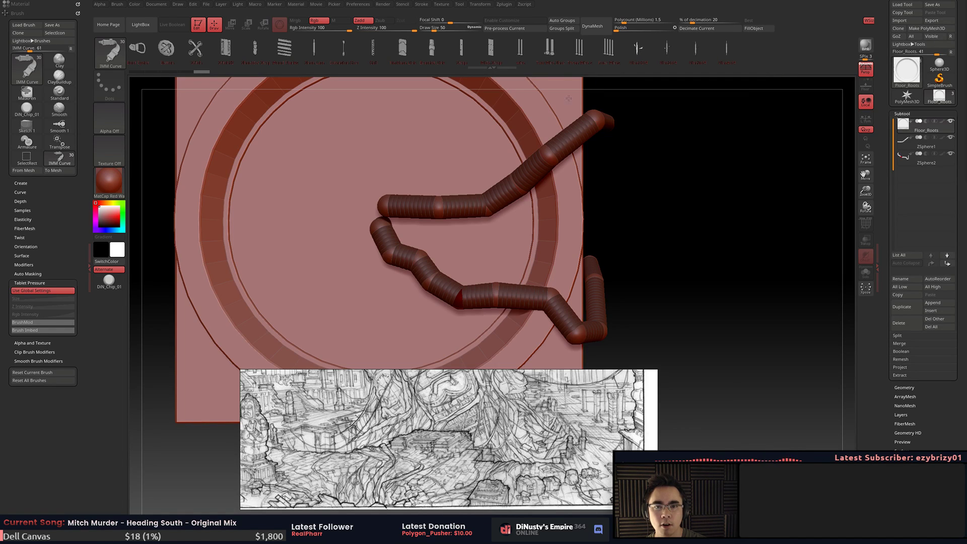
pyautogui.moveTo(474, 140); pyautogui.dragTo(664, 137)
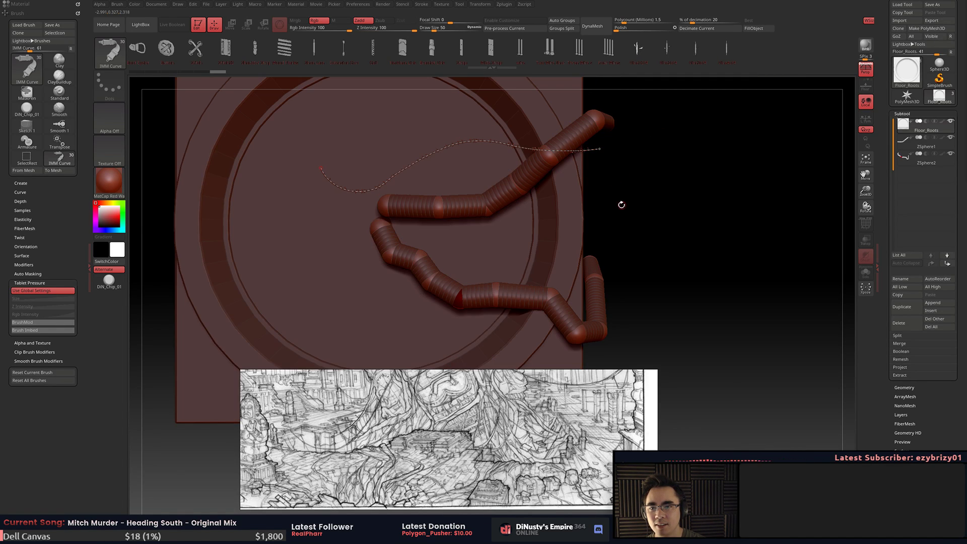
pyautogui.hotkey('ctrl', 'z')
pyautogui.hotkey('ctrl', 'z')
# - Set the draw size to 313, try a larger leafy vine across the floor and past its edge, and undo it
pyautogui.press('space')
pyautogui.moveTo(501, 184); pyautogui.dragTo(525, 185)
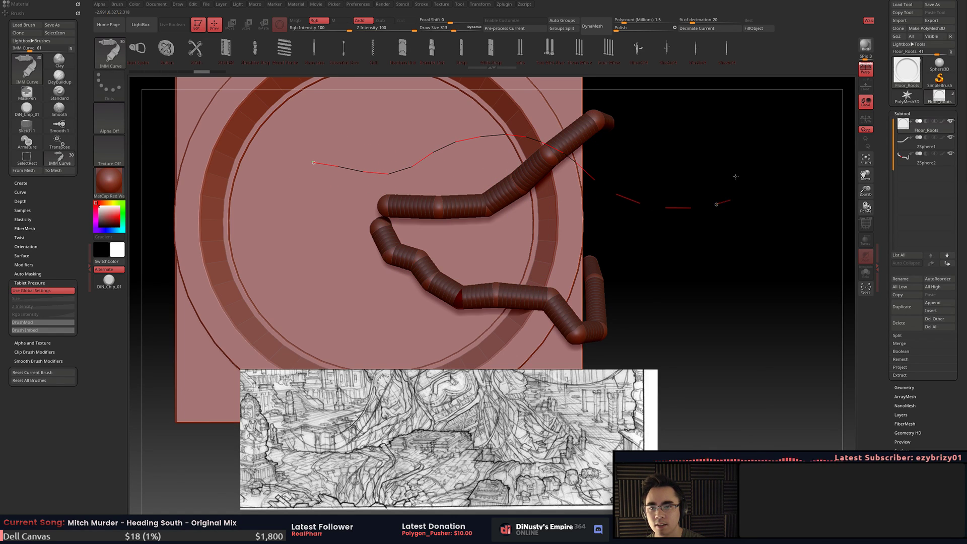
pyautogui.moveTo(738, 176); pyautogui.dragTo(735, 176)
pyautogui.moveTo(660, 280)
pyautogui.mouseDown()
pyautogui.moveTo(629, 279)
pyautogui.moveTo(656, 288)
pyautogui.mouseUp()
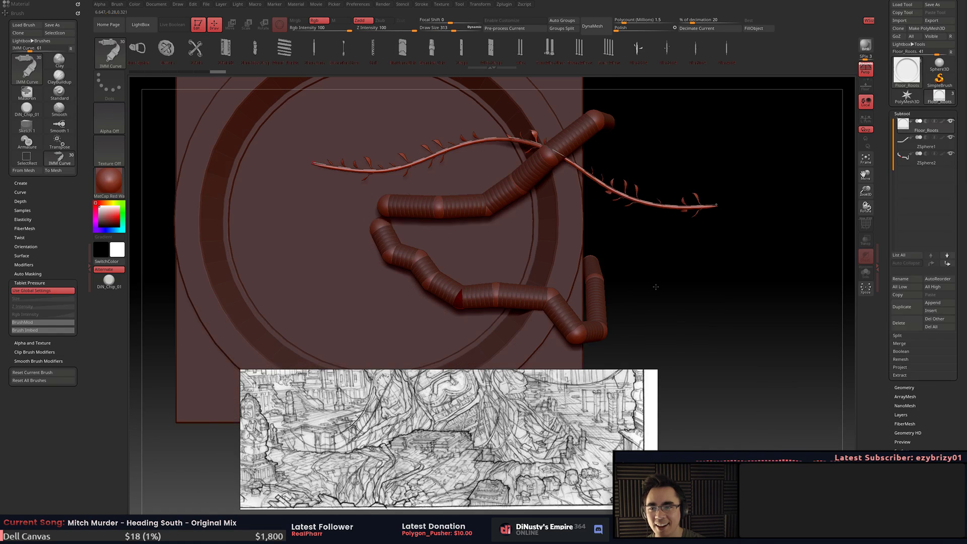
pyautogui.hotkey('ctrl', 'z')
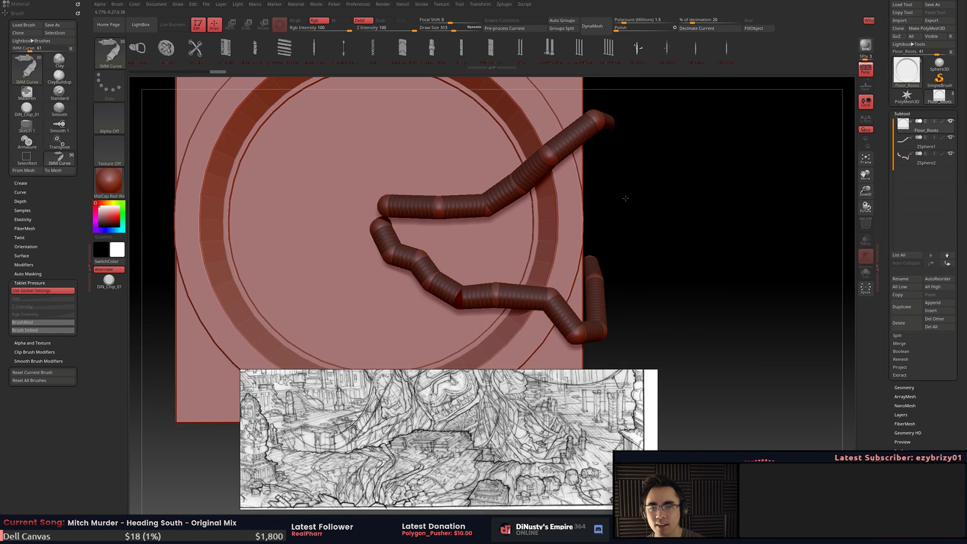
# - Try drawing leafy vines between the two tubes and over the rim in a close-up view, and undo them
pyautogui.moveTo(523, 266); pyautogui.dragTo(594, 255)
pyautogui.moveTo(655, 242)
pyautogui.keyDown('alt'); pyautogui.mouseDown()
pyautogui.moveTo(666, 243)
pyautogui.moveTo(662, 297)
pyautogui.mouseUp(); pyautogui.keyUp('alt')
pyautogui.moveTo(511, 243); pyautogui.dragTo(470, 183)
pyautogui.moveTo(688, 293); pyautogui.dragTo(638, 246)
pyautogui.moveTo(736, 299); pyautogui.dragTo(702, 168)
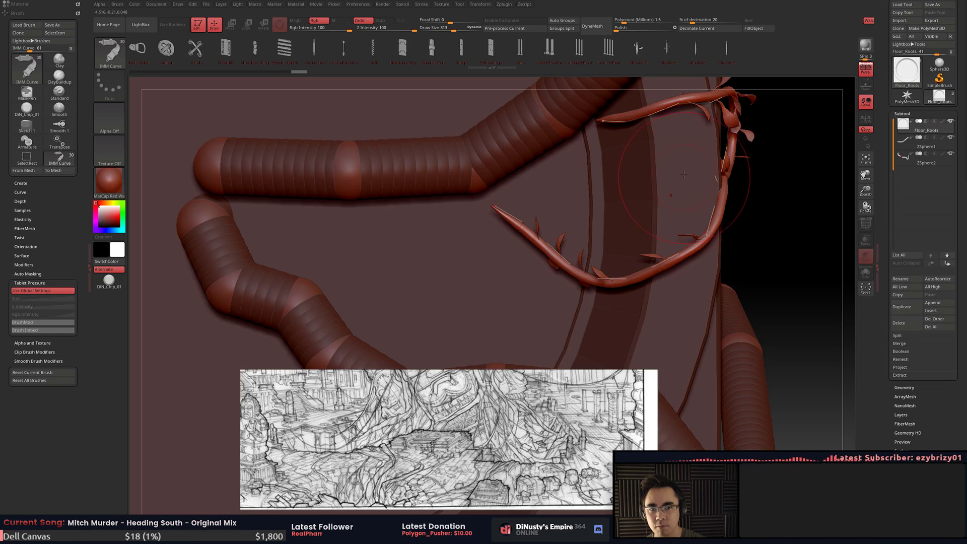
pyautogui.hotkey('ctrl', 'z')
pyautogui.hotkey('ctrl', 'z')
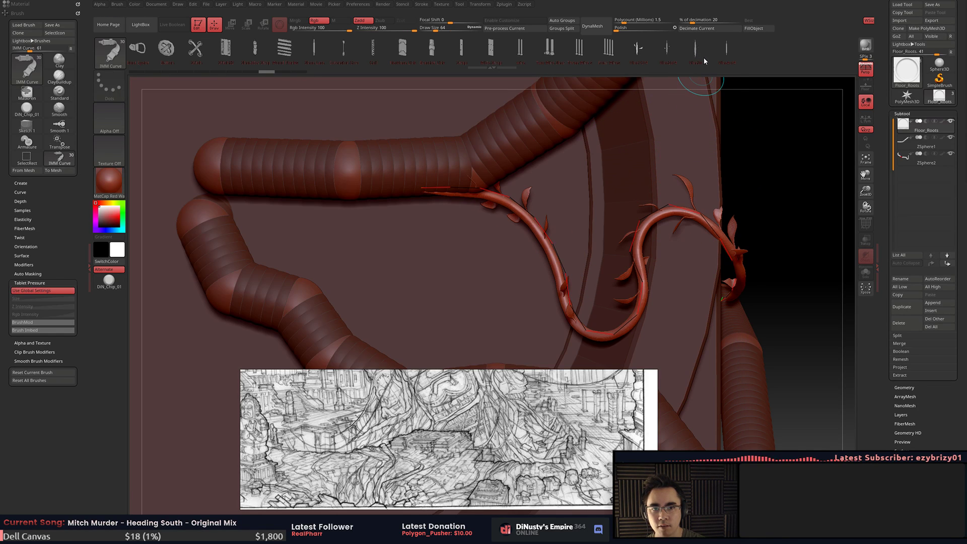
pyautogui.hotkey('ctrl', 'z')
# - Pick the last plain stem mesh and draw it from the upper tube across the rim, extending its inner end along the tube
pyautogui.click(727, 65)
pyautogui.moveTo(552, 222); pyautogui.dragTo(593, 220)
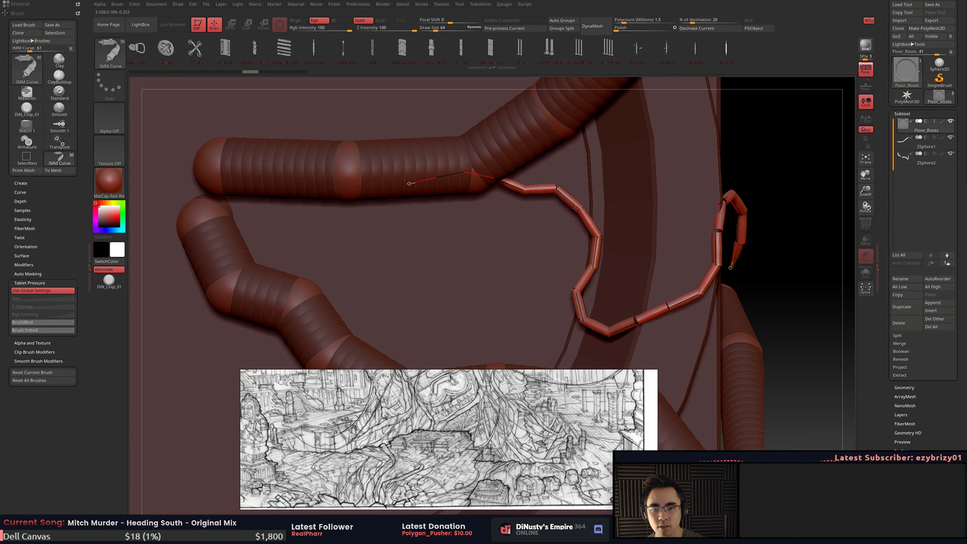
pyautogui.moveTo(397, 186); pyautogui.dragTo(298, 184)
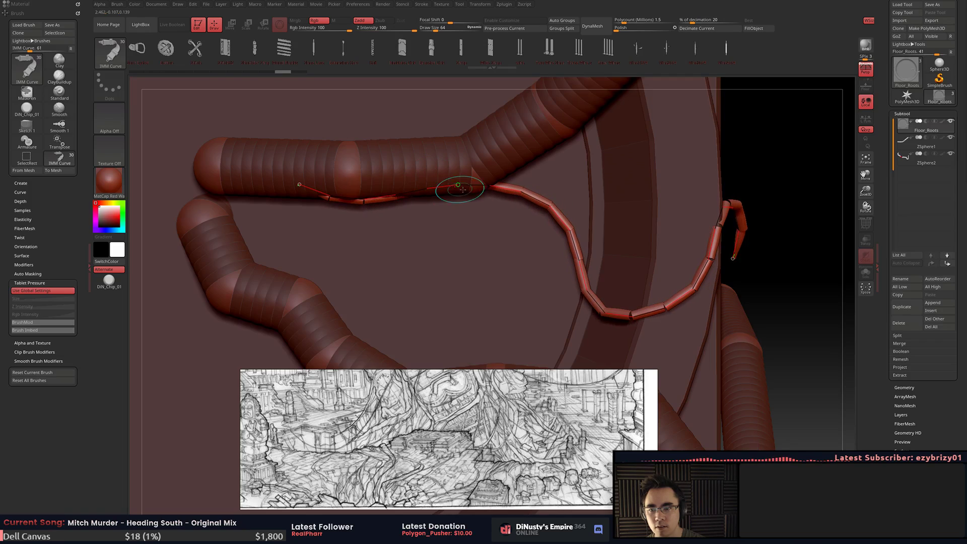
# - Set the draw size to 313 and pull the stem's outer part back onto the floor in winding loops
pyautogui.press('space')
pyautogui.moveTo(494, 187)
pyautogui.mouseDown()
pyautogui.moveTo(507, 187)
pyautogui.moveTo(525, 224)
pyautogui.moveTo(530, 215)
pyautogui.mouseUp()
pyautogui.moveTo(734, 256)
pyautogui.mouseDown()
pyautogui.moveTo(723, 211)
pyautogui.moveTo(654, 115)
pyautogui.moveTo(664, 91)
pyautogui.mouseUp()
pyautogui.moveTo(727, 198)
pyautogui.mouseDown()
pyautogui.moveTo(648, 168)
pyautogui.moveTo(590, 172)
pyautogui.moveTo(574, 187)
pyautogui.mouseUp()
pyautogui.moveTo(713, 112); pyautogui.dragTo(684, 74)
pyautogui.press('space')
pyautogui.moveTo(670, 196); pyautogui.dragTo(692, 191)
pyautogui.keyDown('alt'); pyautogui.moveTo(651, 200); pyautogui.dragTo(663, 167, button='right'); pyautogui.keyUp('alt')
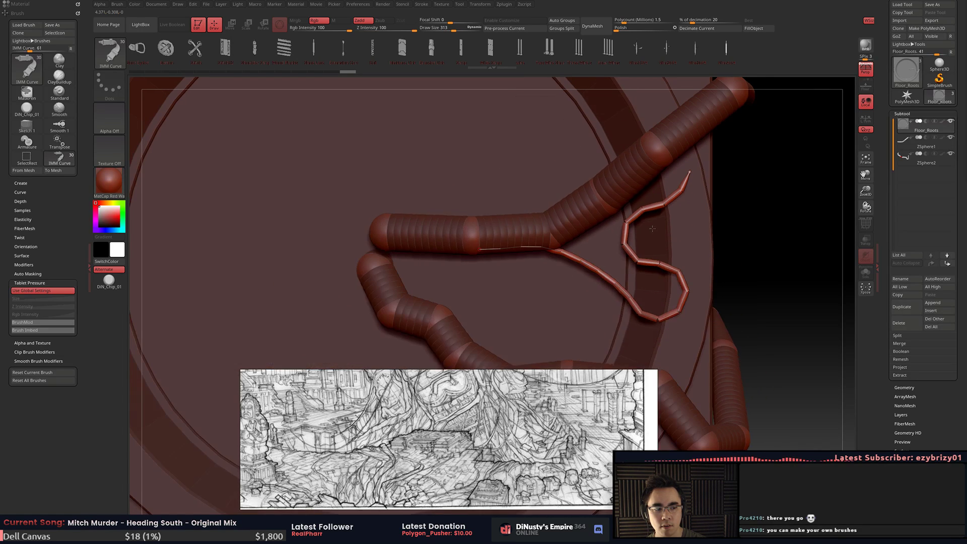
# - Extend the stem's inner end along the upper tube and reshape its middle bends with an adjusted draw size
pyautogui.moveTo(481, 250); pyautogui.dragTo(413, 244)
pyautogui.moveTo(573, 266); pyautogui.dragTo(557, 289)
pyautogui.press('space')
pyautogui.moveTo(613, 277); pyautogui.dragTo(603, 277)
pyautogui.moveTo(632, 226); pyautogui.dragTo(693, 109)
pyautogui.moveTo(721, 210); pyautogui.dragTo(720, 146)
# - Reshape the stem in a low side view so it curves over the rim and its inner end rests on the tube
pyautogui.moveTo(651, 271); pyautogui.dragTo(643, 282)
pyautogui.moveTo(645, 283); pyautogui.dragTo(646, 342, button='right')
pyautogui.moveTo(627, 313); pyautogui.dragTo(638, 285)
pyautogui.moveTo(611, 247); pyautogui.dragTo(669, 264, button='right')
pyautogui.moveTo(694, 287); pyautogui.dragTo(698, 294)
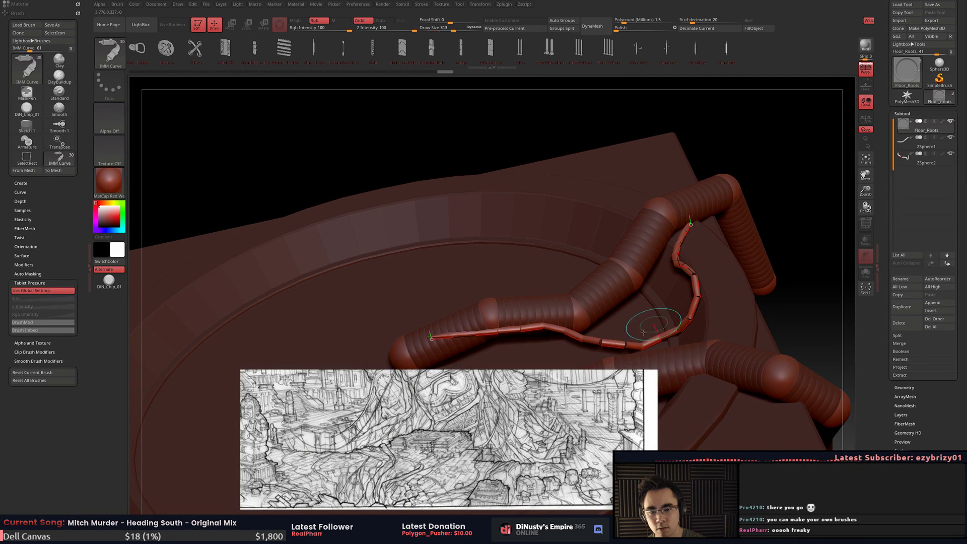
pyautogui.moveTo(559, 330); pyautogui.dragTo(554, 345)
pyautogui.moveTo(437, 336); pyautogui.dragTo(451, 332)
# - Activate the move gizmo on the stem, step back through its recent edits, and restore them
pyautogui.press('w')
pyautogui.hotkey('ctrl', 'z')
pyautogui.hotkey('ctrl', 'z')
pyautogui.hotkey('ctrl', 'z')
pyautogui.hotkey('ctrl', 'z')
pyautogui.hotkey('ctrl', 'shift', 'z')
pyautogui.hotkey('ctrl', 'shift', 'z')
pyautogui.hotkey('ctrl', 'shift', 'z')
pyautogui.hotkey('ctrl', 'shift', 'z')
pyautogui.hotkey('ctrl', 'shift', 'z')
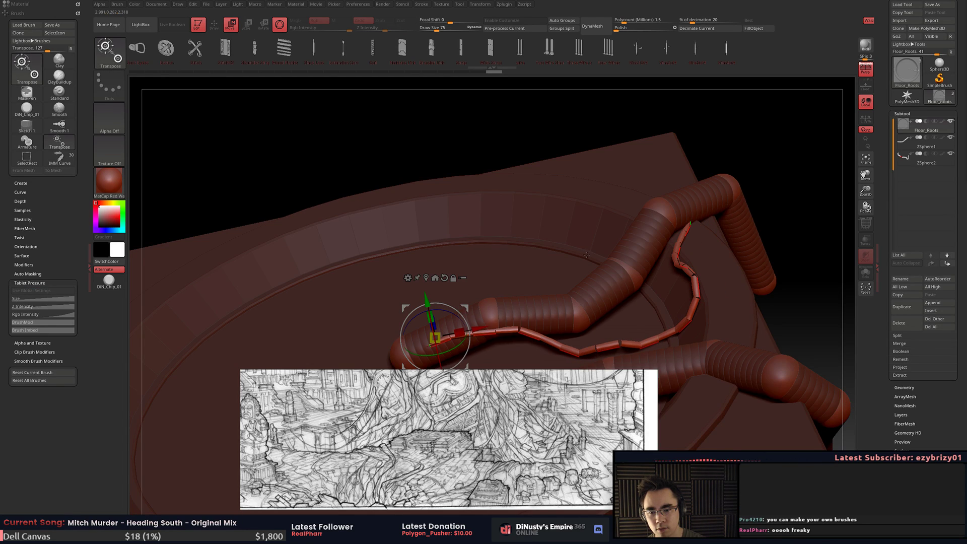
pyautogui.press('q')
pyautogui.press('w')
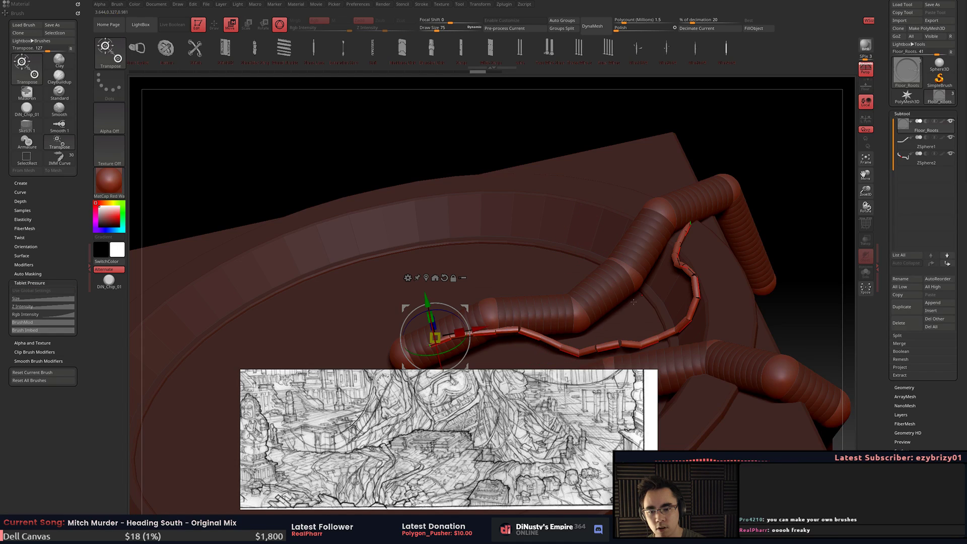
pyautogui.moveTo(610, 246)
pyautogui.mouseDown(button='right')
pyautogui.moveTo(632, 298)
pyautogui.moveTo(607, 218)
pyautogui.mouseUp(button='right')
pyautogui.press('q')
pyautogui.press('e')
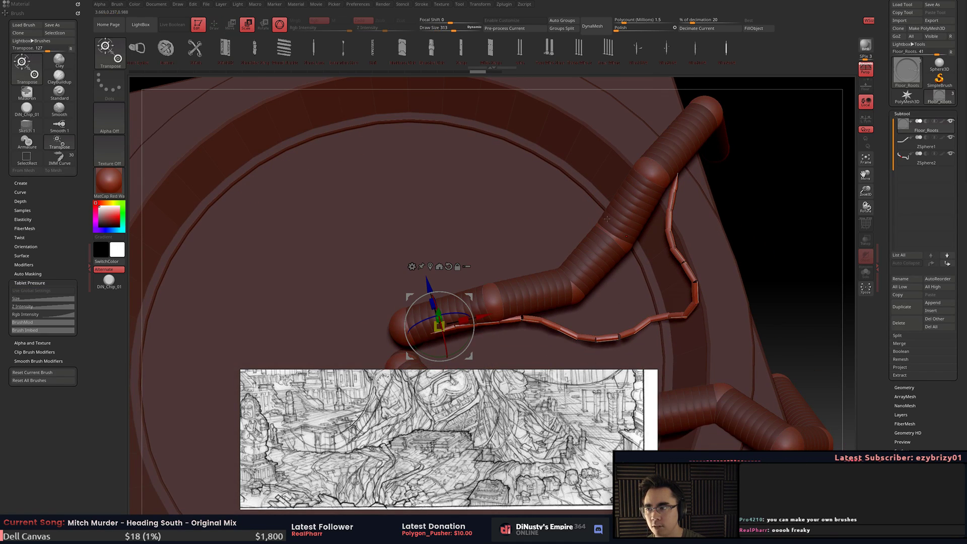
pyautogui.press('q')
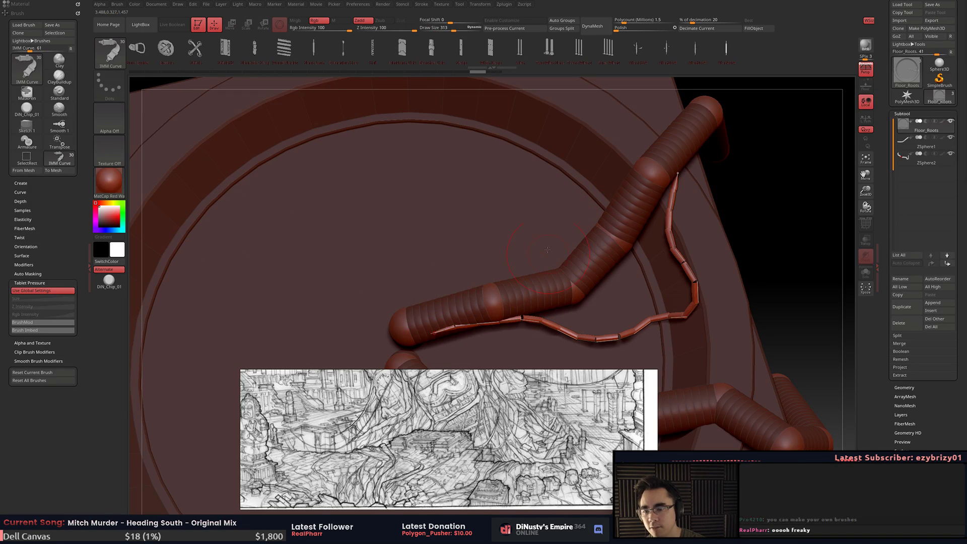
pyautogui.moveTo(583, 339)
pyautogui.mouseDown()
pyautogui.moveTo(612, 349)
pyautogui.moveTo(559, 307)
pyautogui.moveTo(547, 275)
pyautogui.moveTo(630, 265)
pyautogui.moveTo(660, 297)
pyautogui.mouseUp()
pyautogui.moveTo(662, 310)
pyautogui.keyDown('alt'); pyautogui.mouseDown(button='right')
pyautogui.moveTo(632, 195)
pyautogui.moveTo(671, 179)
pyautogui.moveTo(680, 237)
pyautogui.mouseUp(button='right'); pyautogui.keyUp('alt')
# - Step back through the Floor_Roots edit history until the vine stem is gone and only the finished floor disc remains
pyautogui.hotkey('ctrl', 'z')
pyautogui.hotkey('ctrl', 'z')
pyautogui.hotkey('ctrl', 'z')
pyautogui.hotkey('ctrl', 'z')
pyautogui.hotkey('ctrl', 'z')
pyautogui.hotkey('ctrl', 'z')
pyautogui.hotkey('ctrl', 'z')
pyautogui.hotkey('ctrl', 'z')
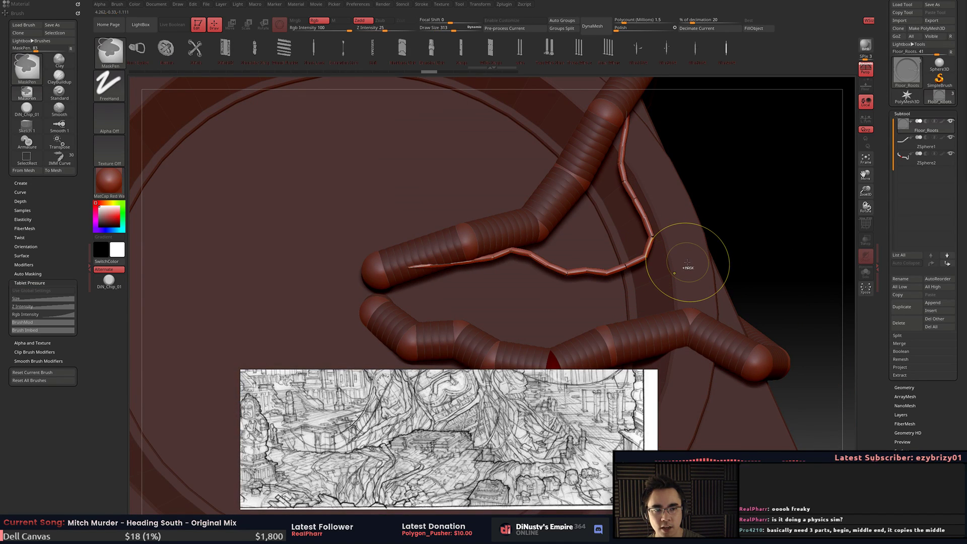
pyautogui.hotkey('ctrl', 'z')
pyautogui.hotkey('ctrl', 'z')
pyautogui.hotkey('ctrl', 'z')
pyautogui.hotkey('ctrl', 'z')
pyautogui.hotkey('ctrl', 'z')
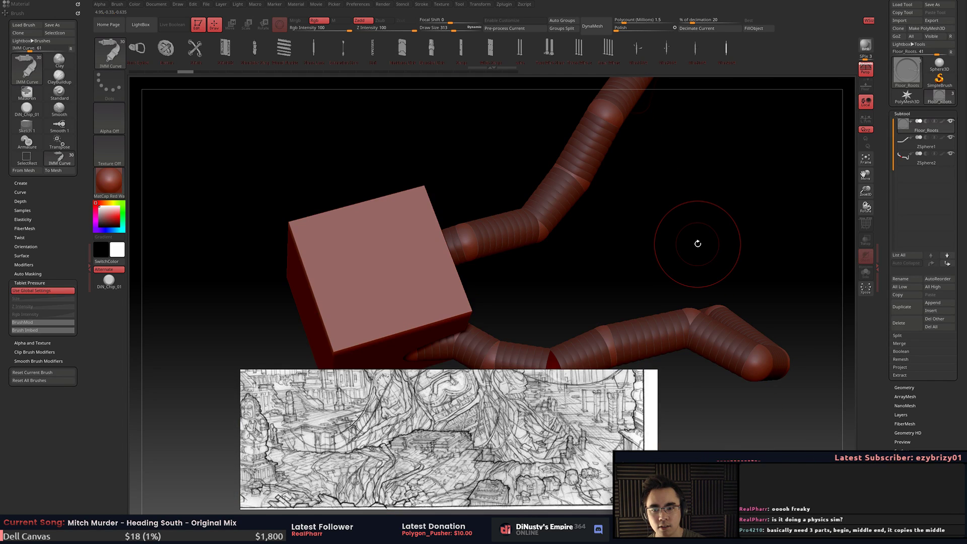
pyautogui.hotkey('ctrl', 'z')
pyautogui.hotkey('ctrl', 'z')
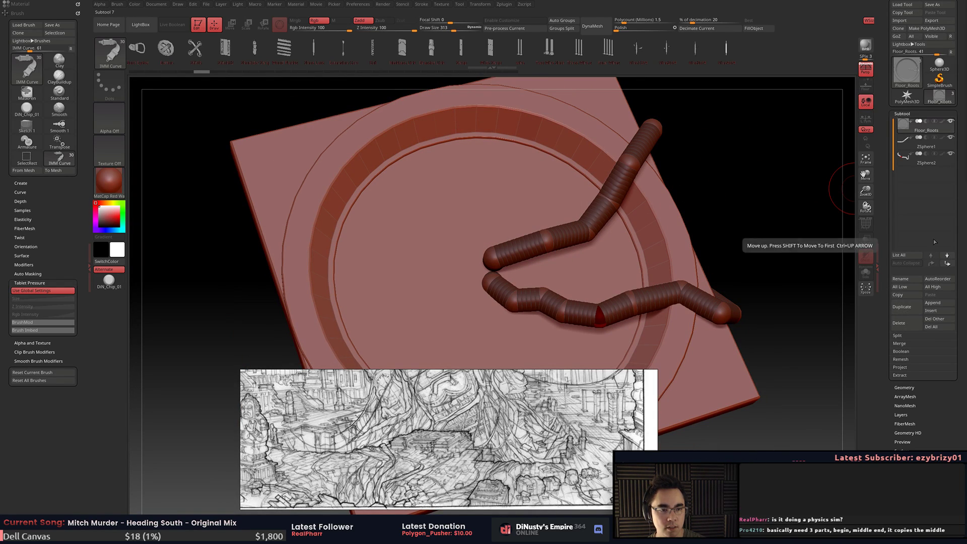
# - Append a Sphere3D as a new subtool alongside the floor and ZSphere tubes
pyautogui.click(904, 146)
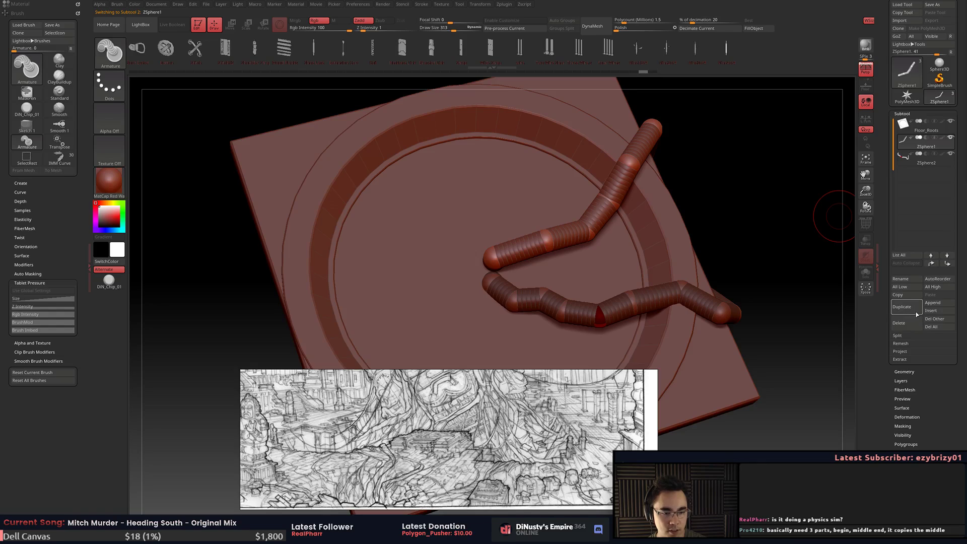
pyautogui.click(932, 302)
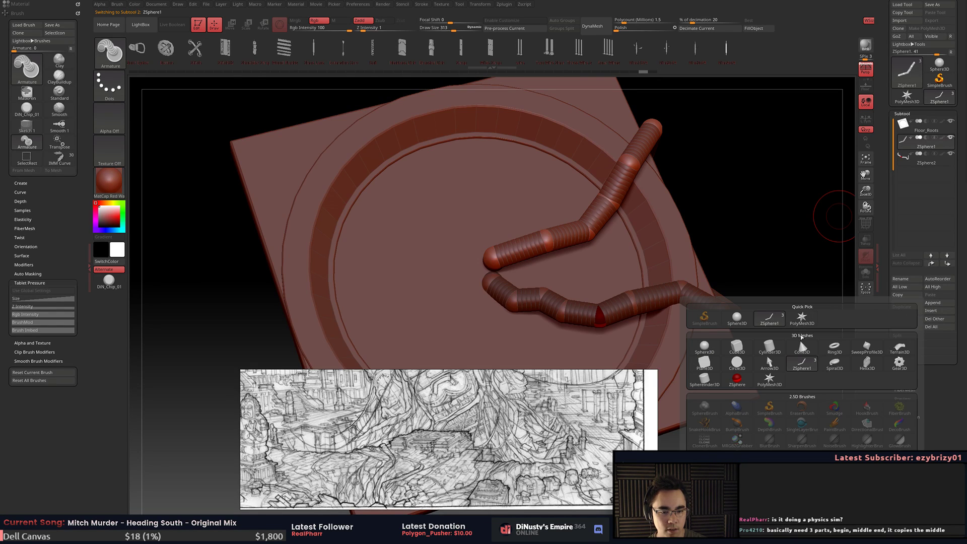
pyautogui.click(717, 352)
pyautogui.keyDown('shift'); pyautogui.moveTo(577, 362); pyautogui.dragTo(558, 278, button='right'); pyautogui.keyUp('shift')
pyautogui.press('w')
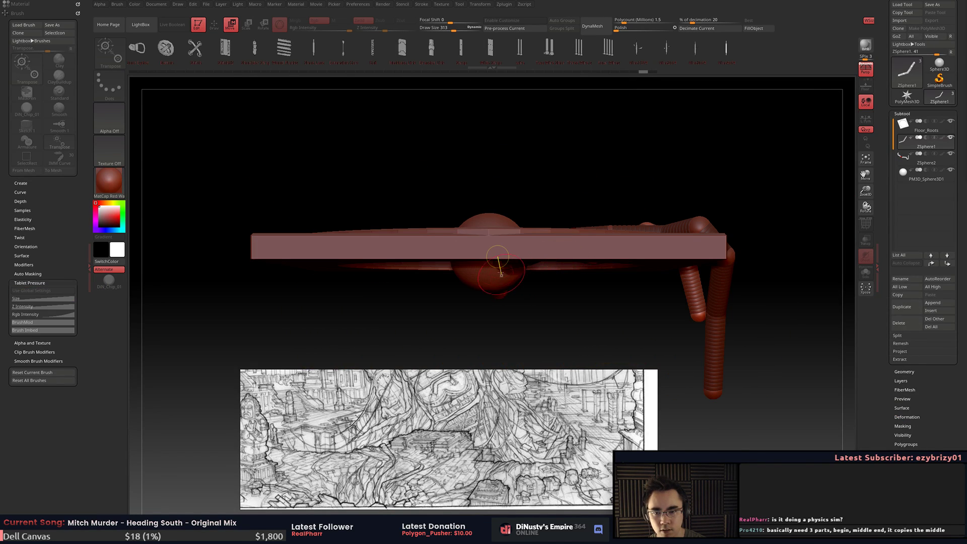
pyautogui.press('q')
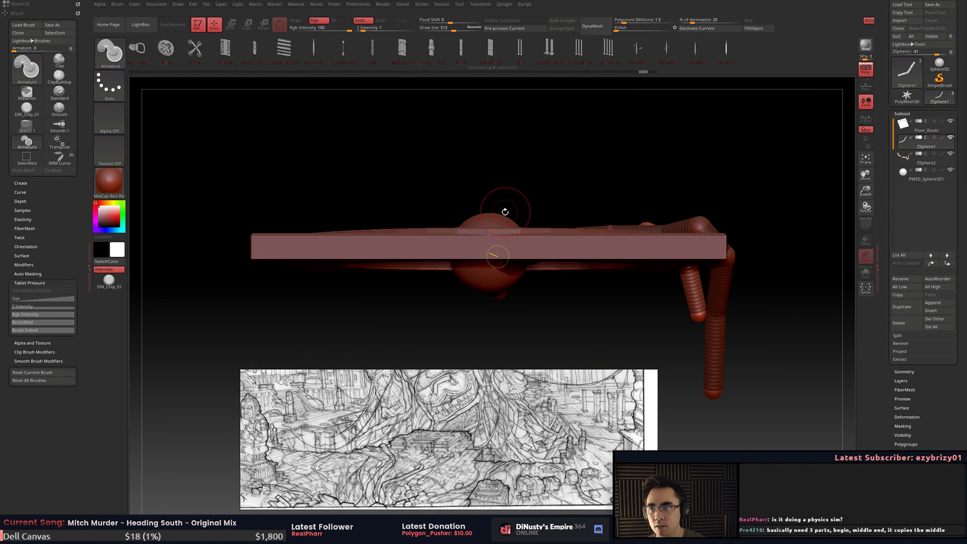
pyautogui.press('w')
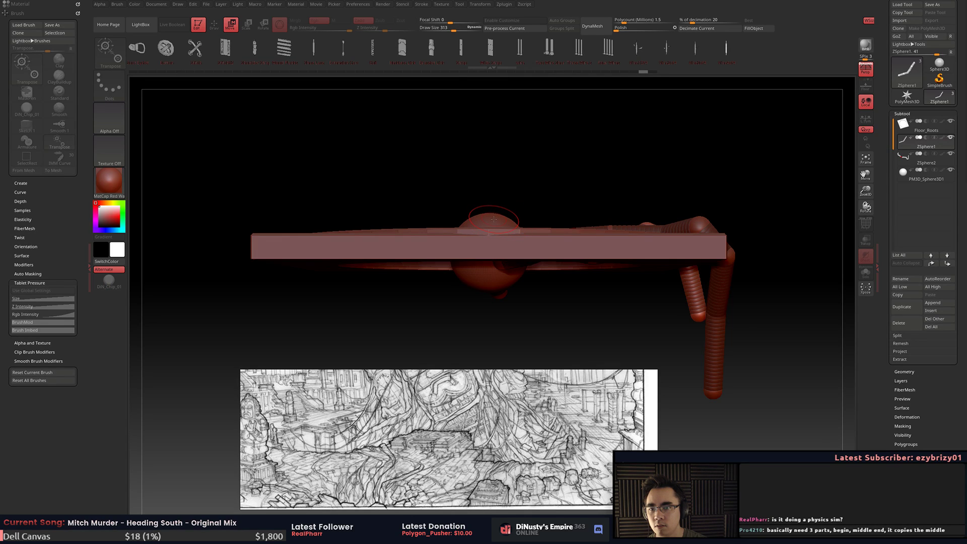
pyautogui.press('q')
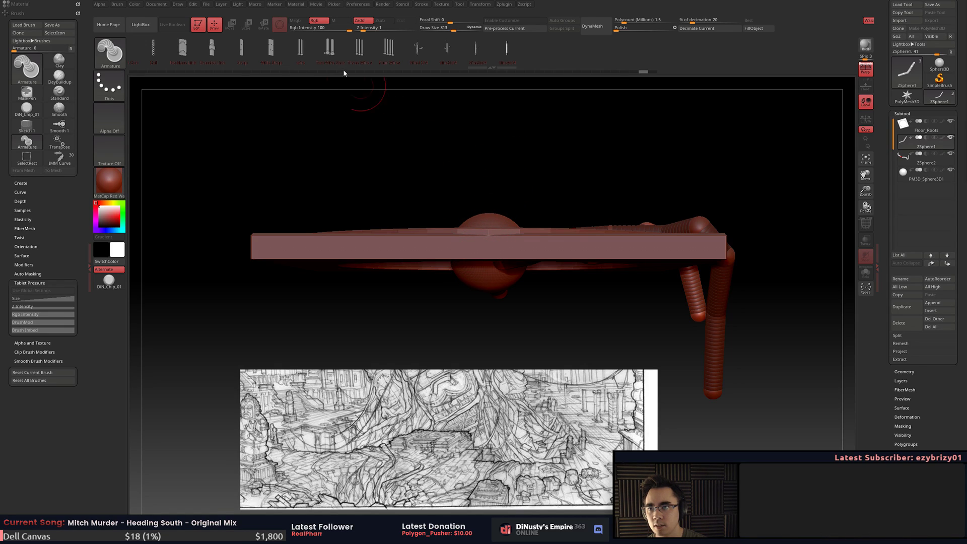
pyautogui.moveTo(498, 258); pyautogui.dragTo(497, 283)
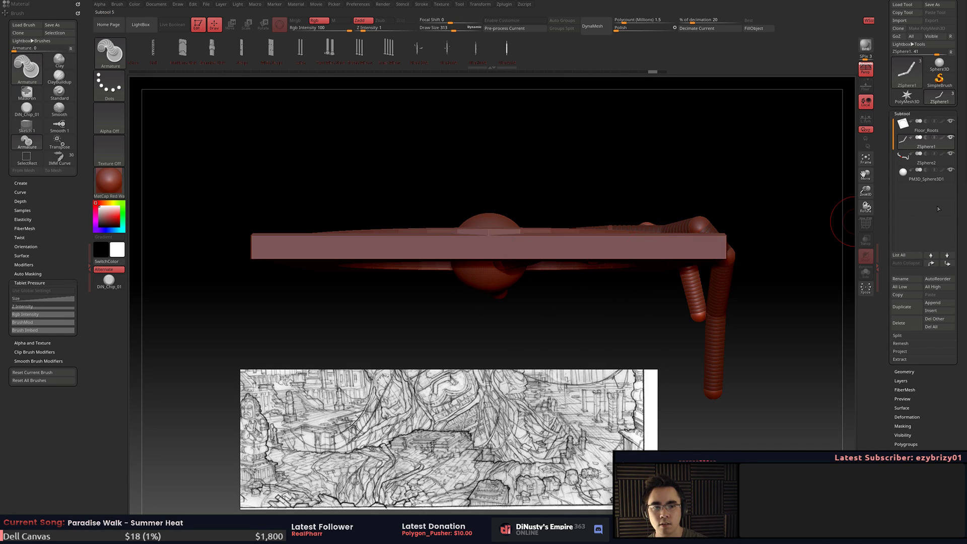
# - Select the PM3D_Sphere3D1 subtool, shrink the sphere and move it below the floor slab
pyautogui.click(913, 173)
pyautogui.press('w')
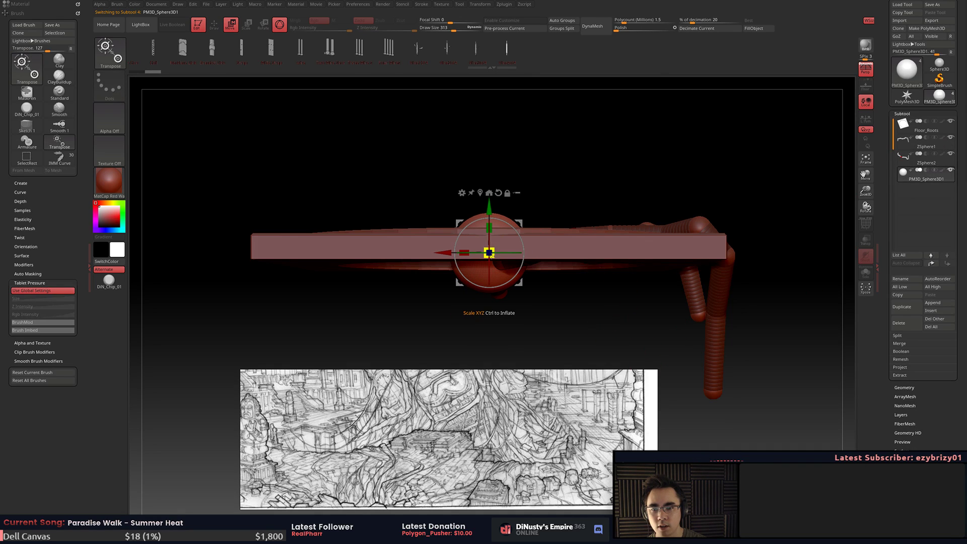
pyautogui.moveTo(496, 217); pyautogui.dragTo(462, 280)
pyautogui.press('r')
pyautogui.hotkey('ctrl', 'z')
pyautogui.moveTo(492, 314); pyautogui.dragTo(478, 305)
pyautogui.press('q')
pyautogui.moveTo(500, 262)
pyautogui.mouseDown(button='right')
pyautogui.moveTo(514, 307)
pyautogui.moveTo(525, 264)
pyautogui.mouseUp(button='right')
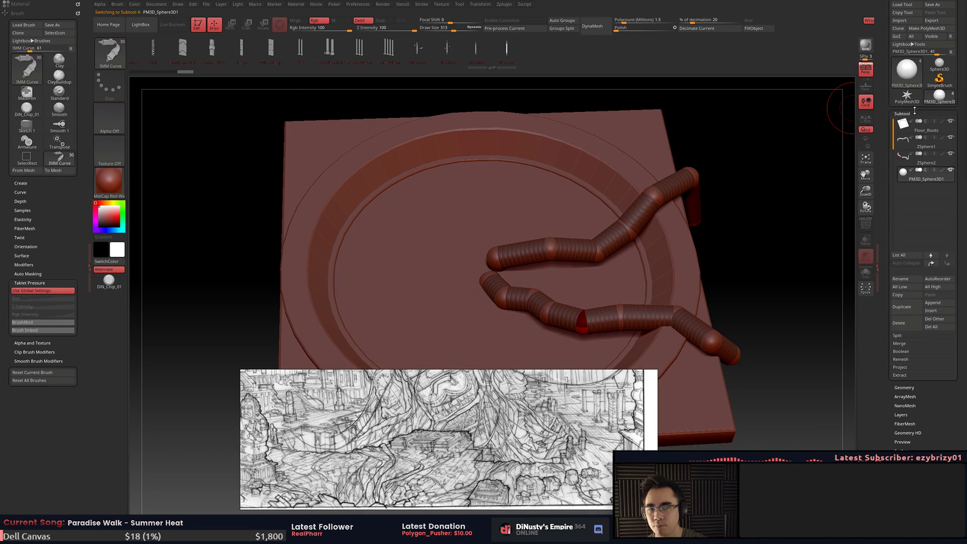
# - Make a separate PolyMesh3D copy of the sphere and return to the tool holding the floor and tubes
pyautogui.click(926, 29)
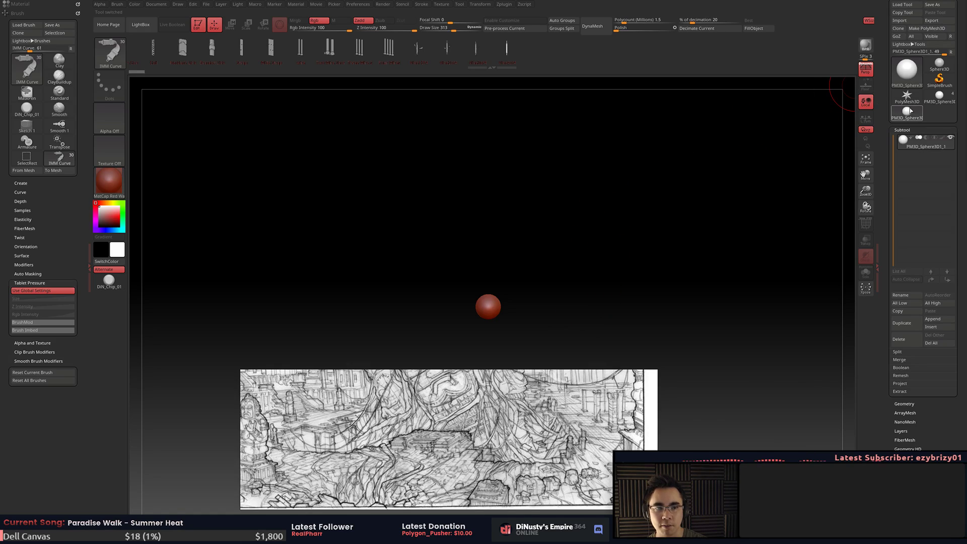
pyautogui.click(941, 100)
pyautogui.moveTo(725, 271); pyautogui.dragTo(723, 200, button='right')
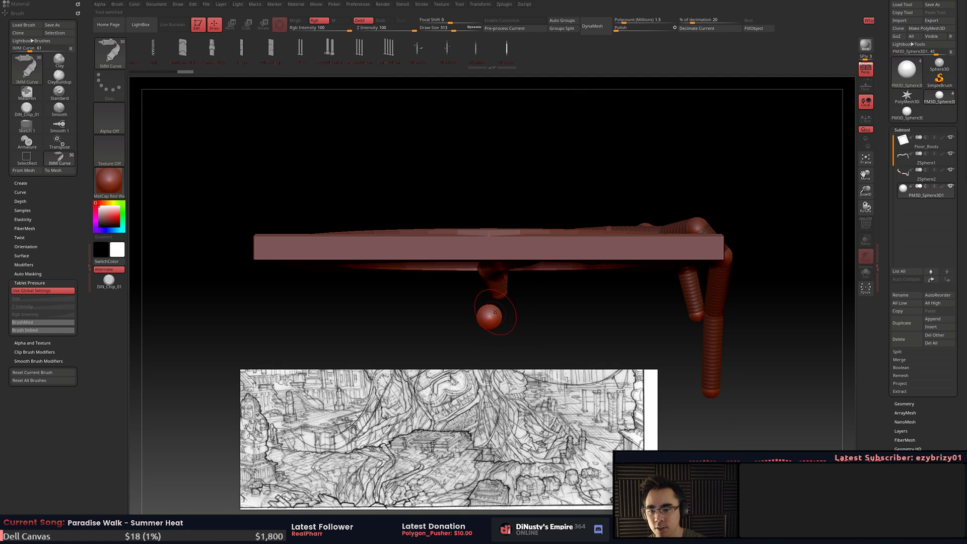
# - Try IMM Curve stems across the tubes, including one at draw size 520, and undo them
pyautogui.moveTo(548, 177); pyautogui.dragTo(734, 147)
pyautogui.moveTo(650, 173)
pyautogui.mouseDown()
pyautogui.moveTo(660, 214)
pyautogui.moveTo(708, 220)
pyautogui.moveTo(449, 330)
pyautogui.mouseUp()
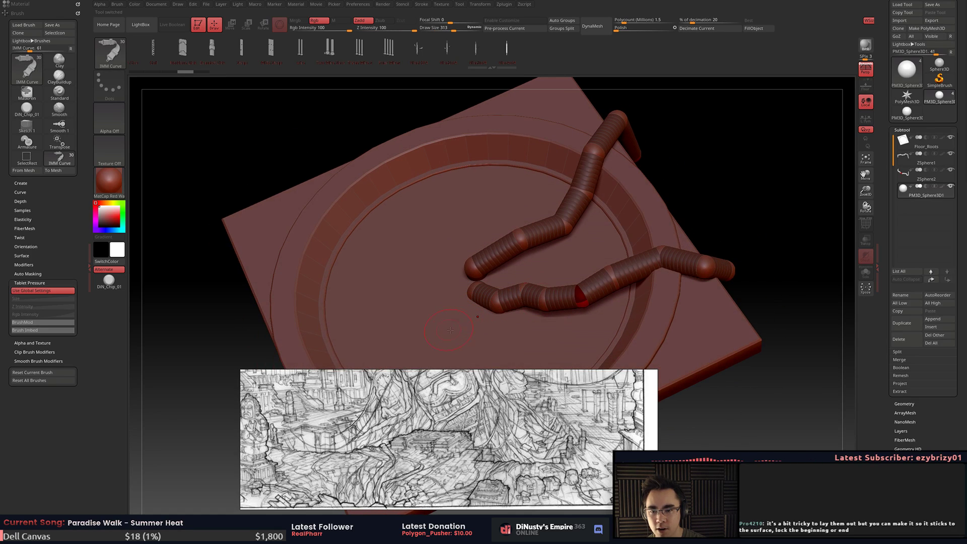
pyautogui.moveTo(711, 128); pyautogui.dragTo(759, 126)
pyautogui.hotkey('ctrl', 'z')
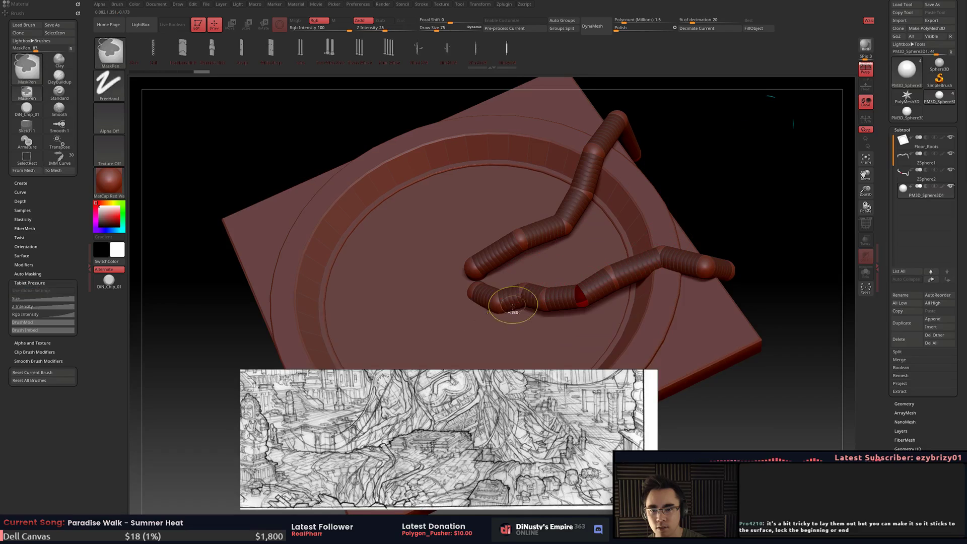
pyautogui.press('space')
pyautogui.moveTo(503, 313)
pyautogui.mouseDown()
pyautogui.moveTo(512, 314)
pyautogui.moveTo(484, 320)
pyautogui.moveTo(650, 171)
pyautogui.mouseUp()
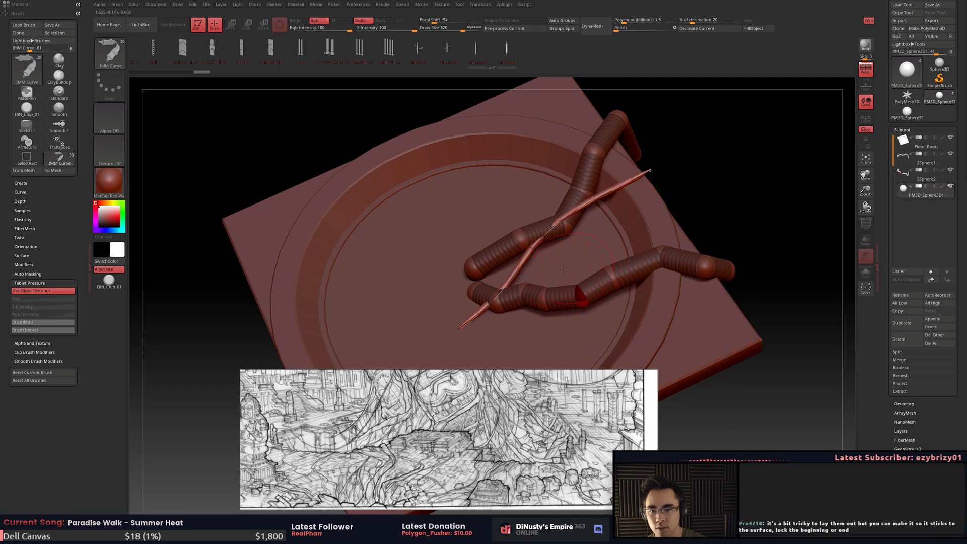
pyautogui.moveTo(756, 189); pyautogui.dragTo(757, 188)
pyautogui.hotkey('ctrl', 'z')
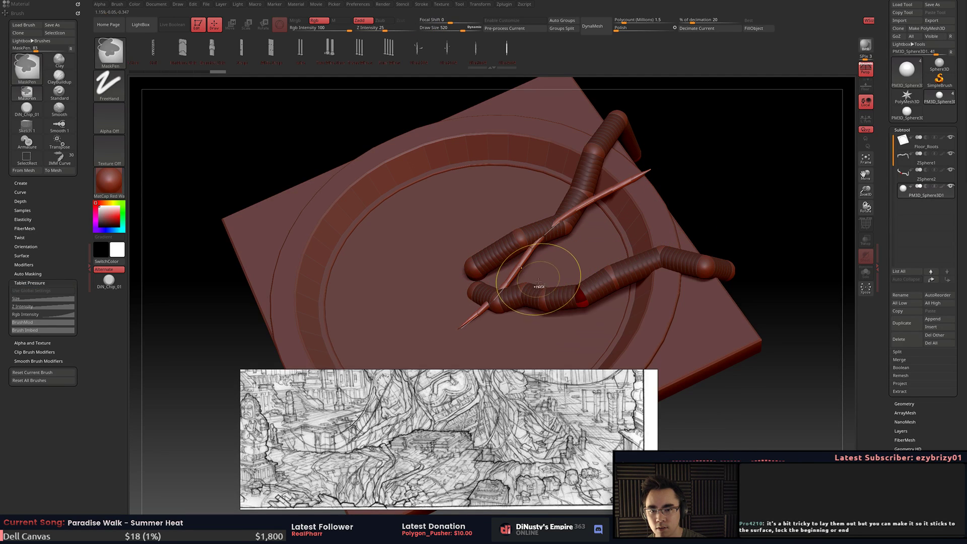
pyautogui.hotkey('ctrl', 'z')
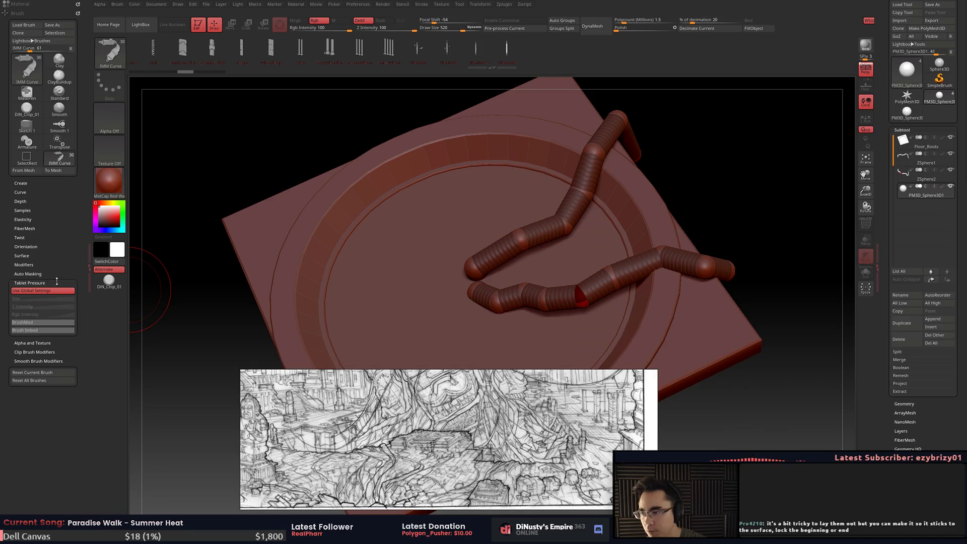
# - Turn off the brush's global tablet pressure settings, then test stems across the floor and undo them
pyautogui.click(43, 290)
pyautogui.moveTo(508, 244); pyautogui.dragTo(742, 131)
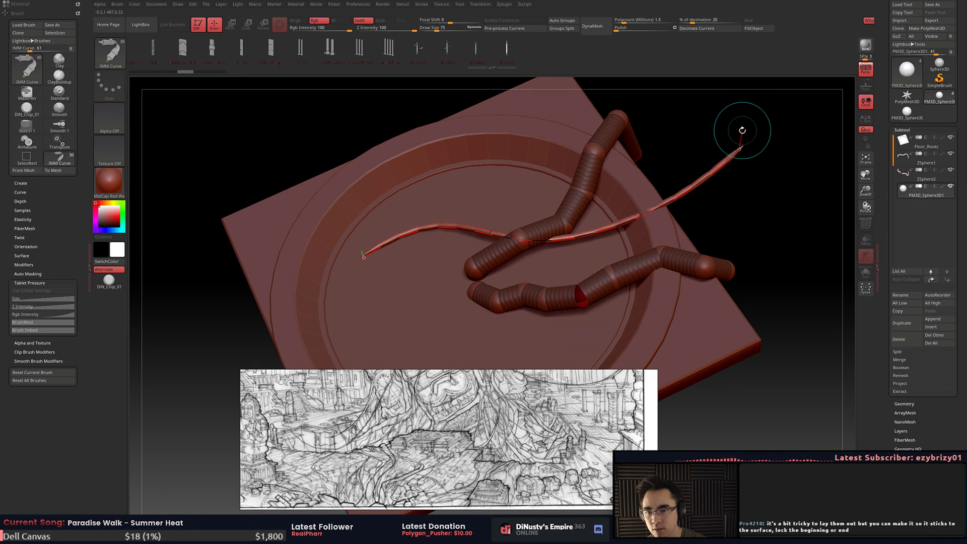
pyautogui.hotkey('ctrl', 'z')
pyautogui.moveTo(430, 306); pyautogui.dragTo(496, 289)
pyautogui.moveTo(613, 109); pyautogui.dragTo(622, 87)
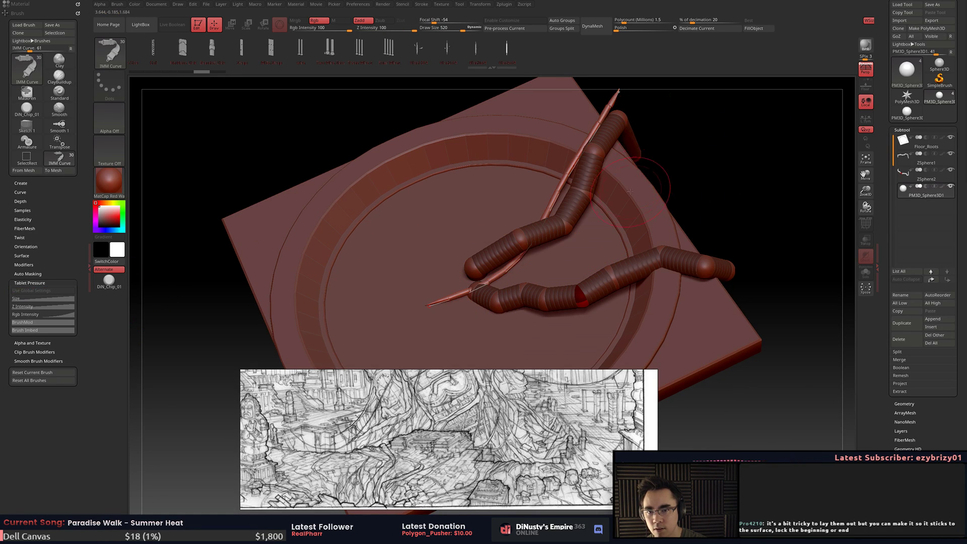
pyautogui.moveTo(666, 166); pyautogui.dragTo(660, 201)
pyautogui.hotkey('ctrl', 'z')
# - Set the draw size to 219, try thinner stems between the two tubes, and undo them
pyautogui.press('space')
pyautogui.moveTo(611, 224); pyautogui.dragTo(532, 286)
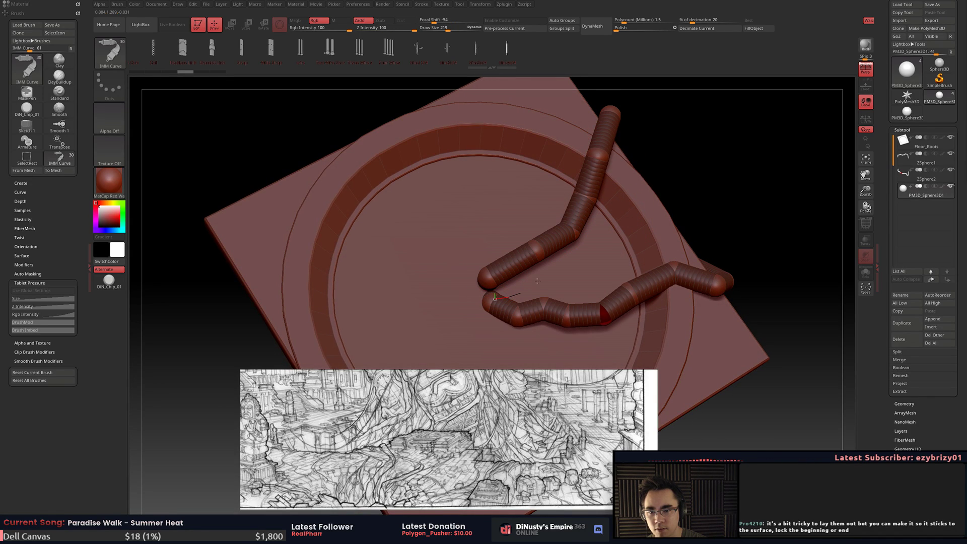
pyautogui.moveTo(700, 99); pyautogui.dragTo(633, 190)
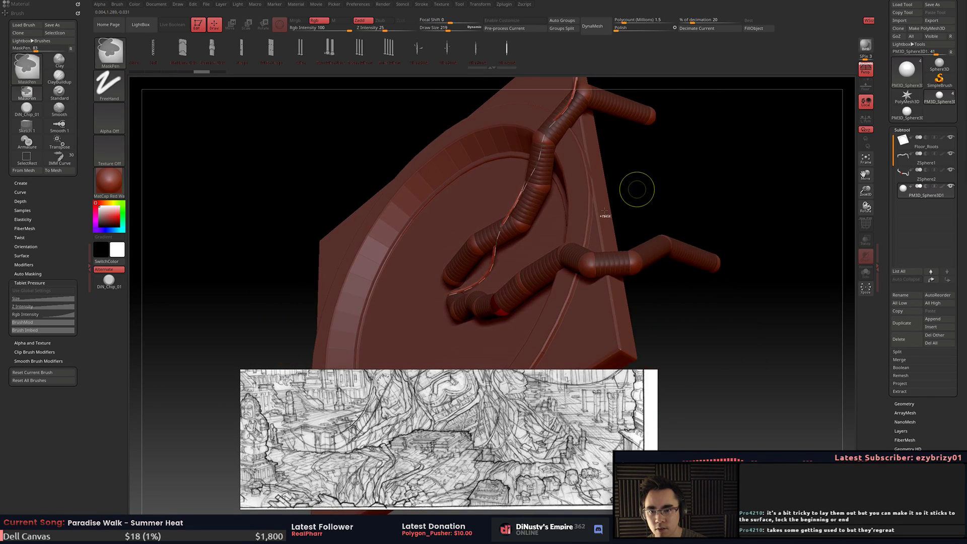
pyautogui.moveTo(724, 106); pyautogui.dragTo(620, 232)
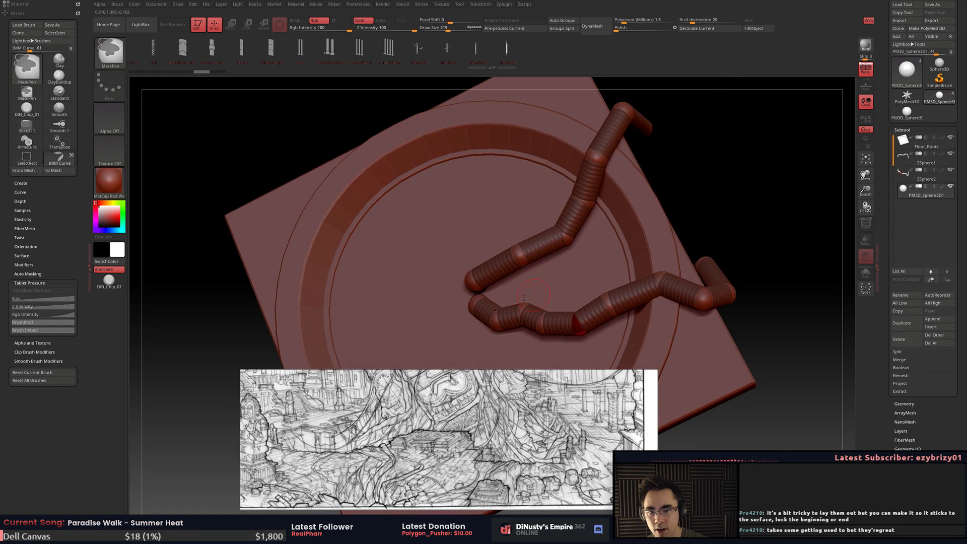
pyautogui.hotkey('ctrl', 'z')
pyautogui.moveTo(717, 168)
pyautogui.mouseDown()
pyautogui.moveTo(727, 130)
pyautogui.moveTo(713, 152)
pyautogui.mouseUp()
pyautogui.keyDown('alt'); pyautogui.moveTo(678, 179); pyautogui.dragTo(625, 266); pyautogui.keyUp('alt')
pyautogui.hotkey('ctrl', 'z')
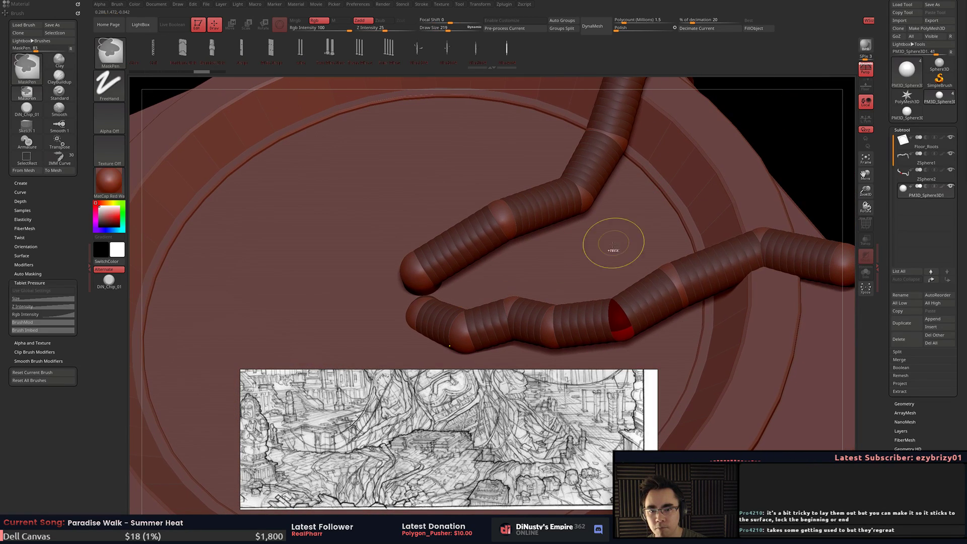
# - Draw a winding IMM Curve stem from the floor between the tubes out over the rim
pyautogui.moveTo(674, 203); pyautogui.dragTo(705, 172)
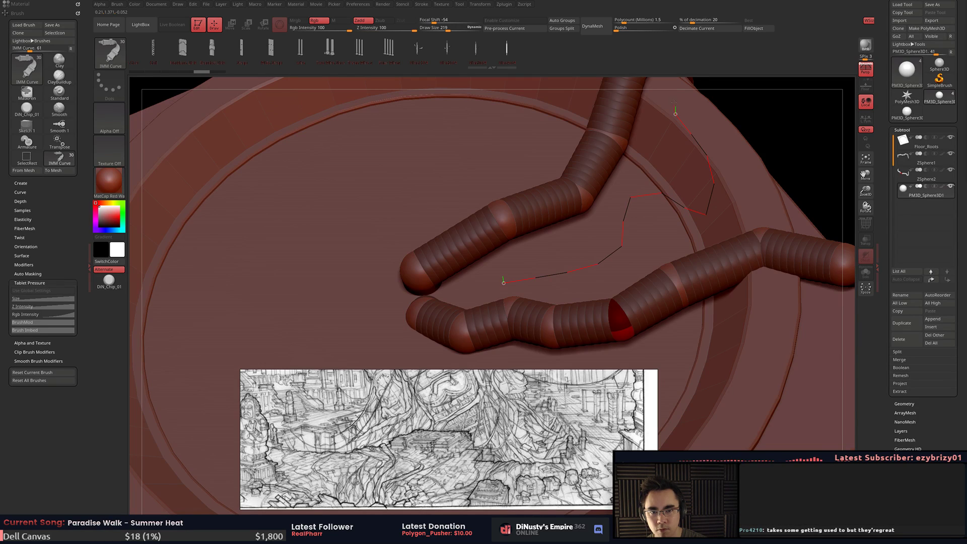
pyautogui.moveTo(792, 122); pyautogui.dragTo(794, 141)
pyautogui.moveTo(703, 109); pyautogui.dragTo(716, 132)
pyautogui.moveTo(738, 186)
pyautogui.mouseDown(button='right')
pyautogui.moveTo(714, 181)
pyautogui.moveTo(710, 164)
pyautogui.moveTo(723, 161)
pyautogui.mouseUp(button='right')
pyautogui.moveTo(734, 133); pyautogui.dragTo(742, 122)
pyautogui.moveTo(742, 122); pyautogui.dragTo(596, 286, button='right')
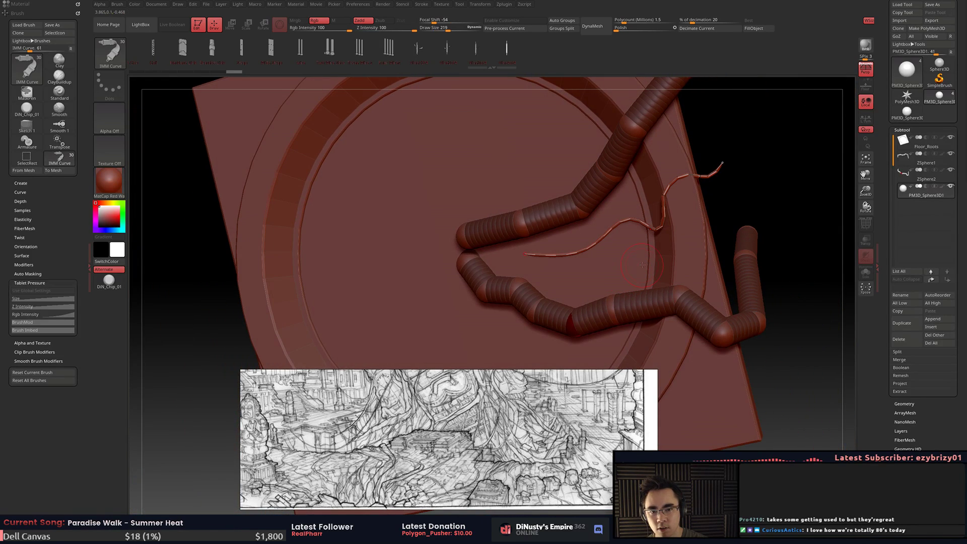
# - Pull the stem's inner end to the upper tube's tip, smooth its bends, and undo a second trial curve
pyautogui.moveTo(525, 255)
pyautogui.mouseDown()
pyautogui.moveTo(499, 241)
pyautogui.moveTo(482, 248)
pyautogui.mouseUp()
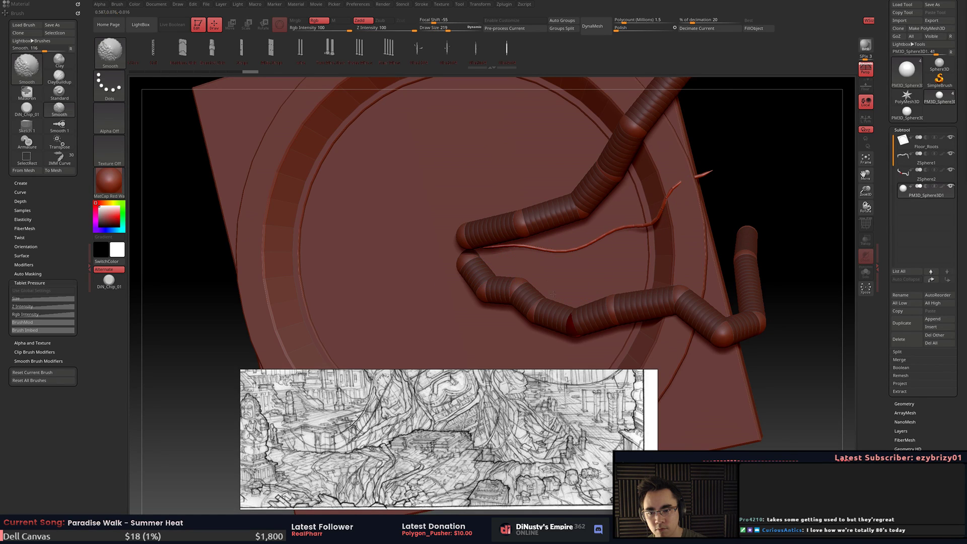
pyautogui.press('space')
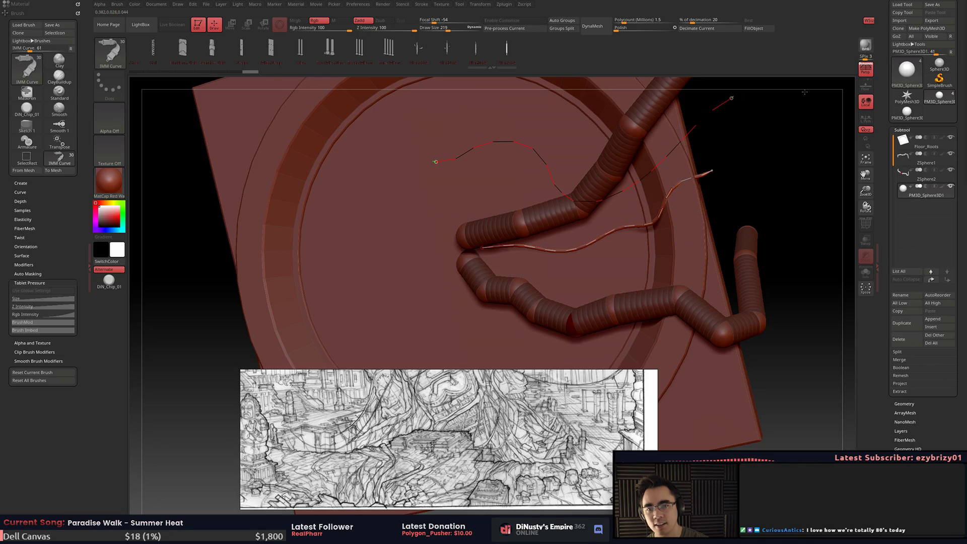
pyautogui.hotkey('ctrl', 'z')
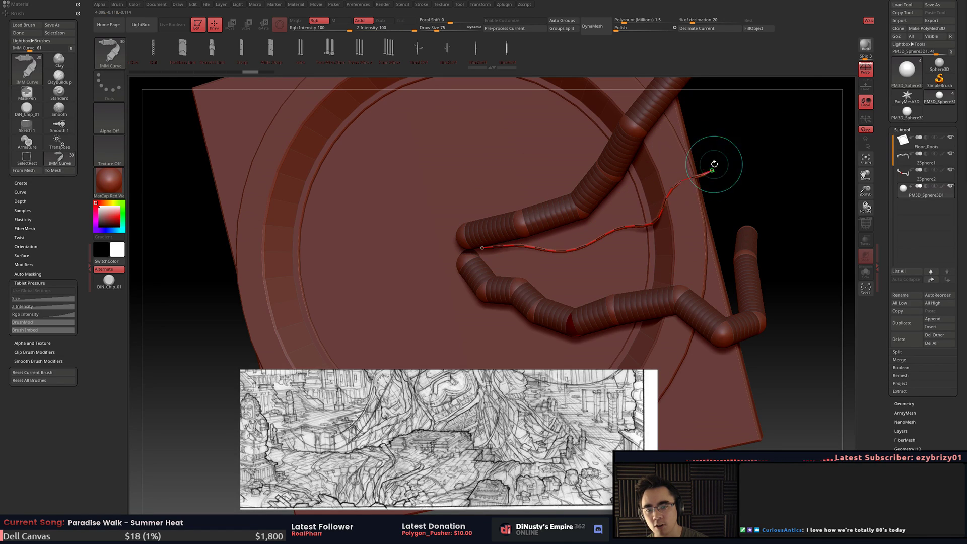
pyautogui.keyDown('alt'); pyautogui.moveTo(661, 202); pyautogui.dragTo(765, 87, button='right'); pyautogui.keyUp('alt')
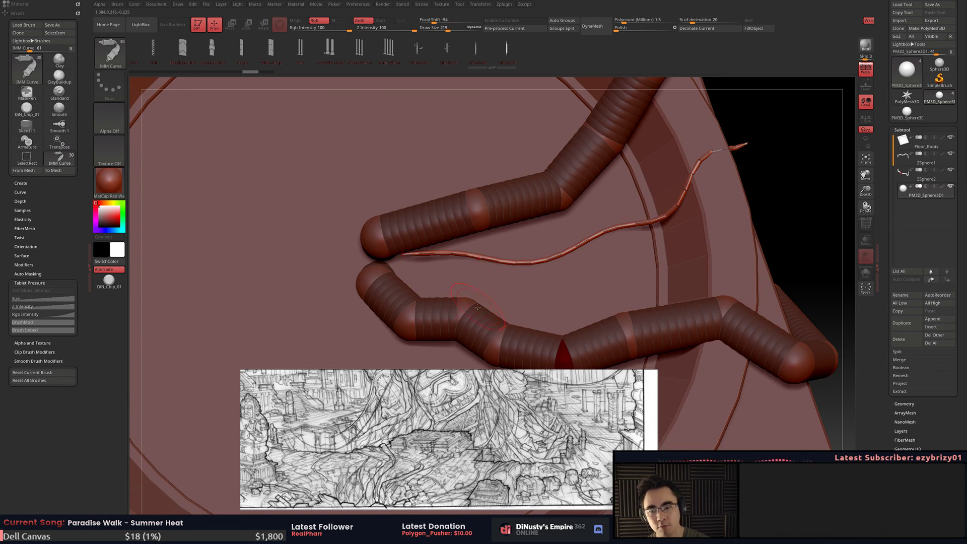
pyautogui.press('shift')
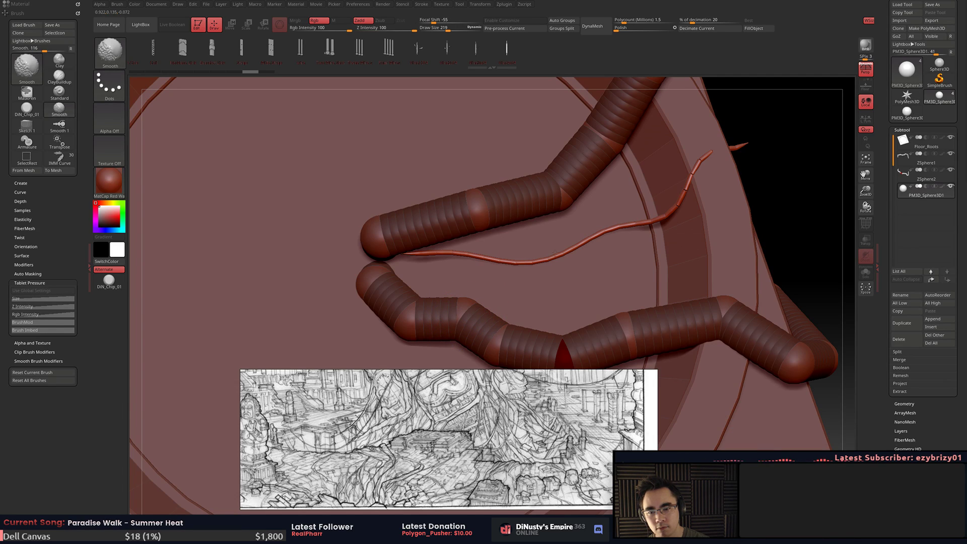
# - Smooth the stem's outer part over the rim, then try shifting the stem with the gizmo and undo the move
pyautogui.keyDown('shift'); pyautogui.moveTo(590, 244); pyautogui.dragTo(760, 141); pyautogui.keyUp('shift')
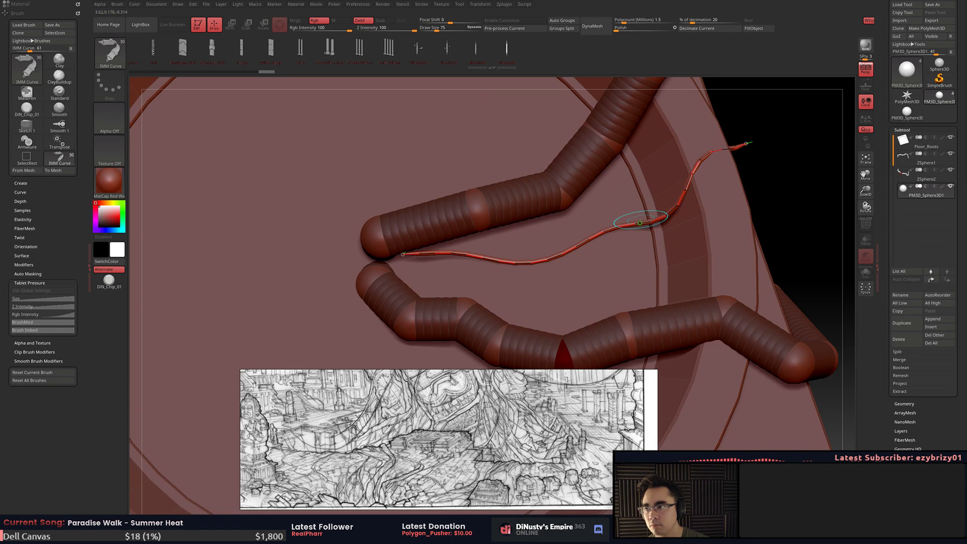
pyautogui.press('w')
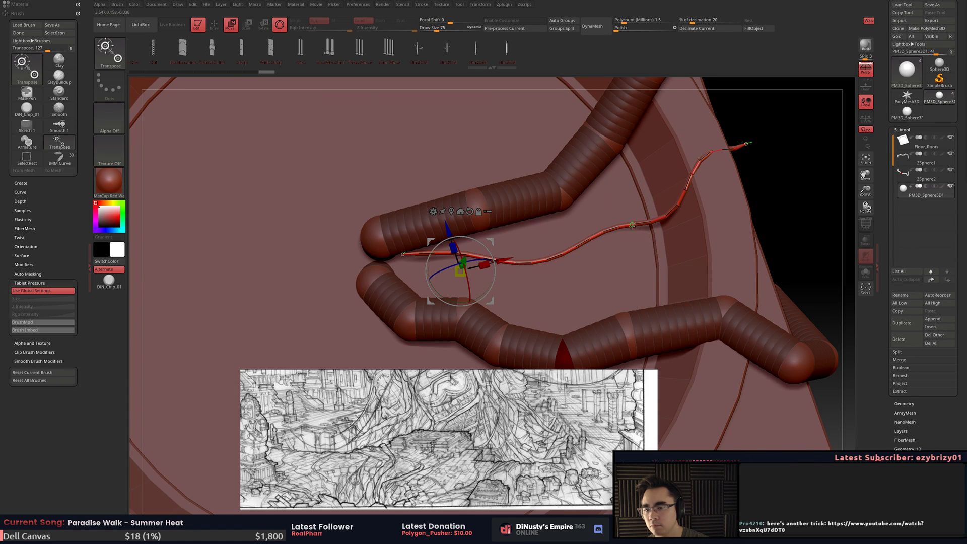
pyautogui.moveTo(459, 272)
pyautogui.mouseDown()
pyautogui.moveTo(442, 274)
pyautogui.moveTo(473, 273)
pyautogui.mouseUp()
pyautogui.hotkey('ctrl', 'z')
pyautogui.press('q')
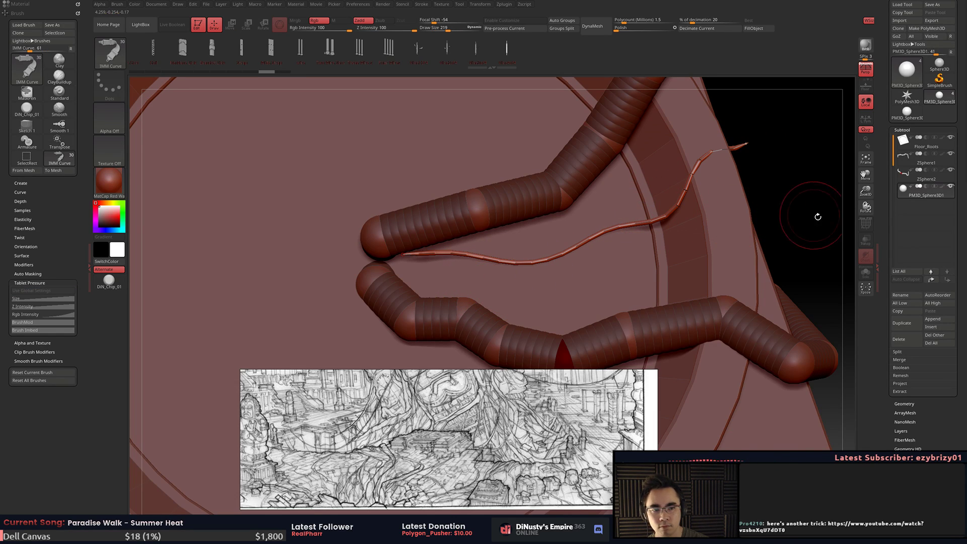
# - Expand the tool's Contact settings, then try new IMM Curve stems from the floor over the rim and undo the first
pyautogui.scroll(-10, 902, 211)
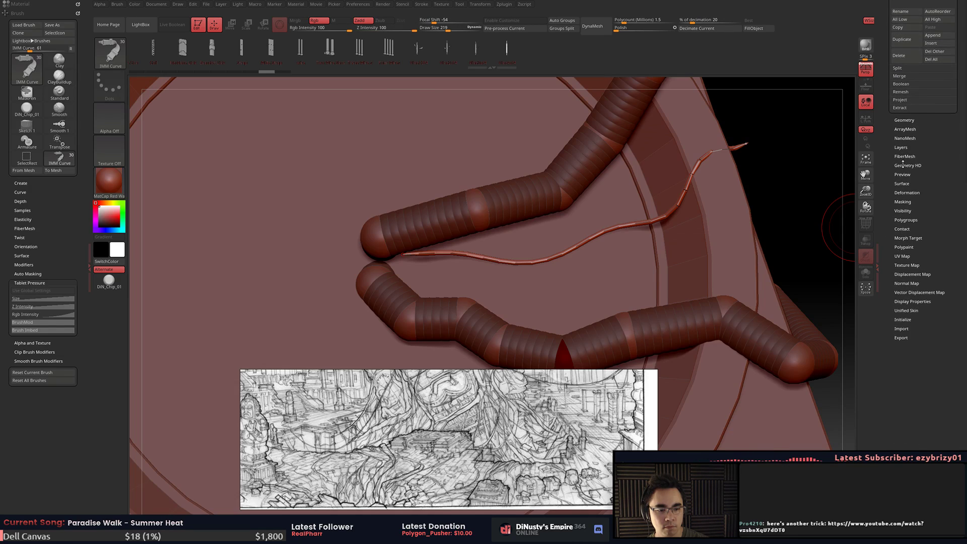
pyautogui.click(910, 224)
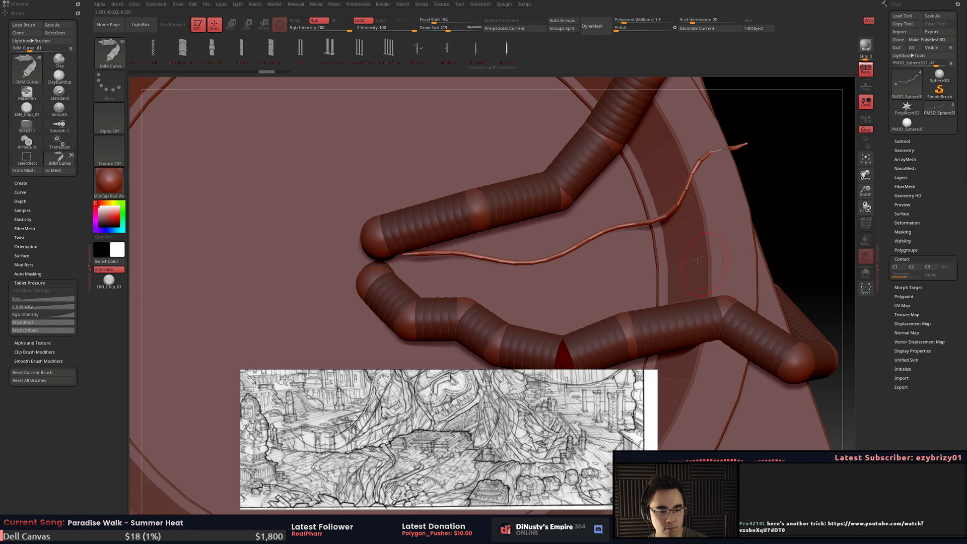
pyautogui.moveTo(685, 237); pyautogui.dragTo(793, 238)
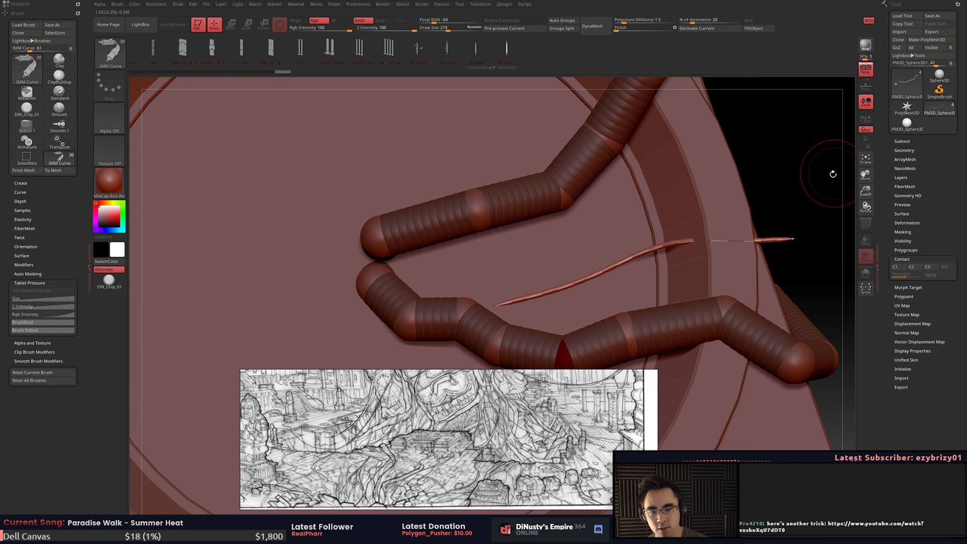
pyautogui.hotkey('ctrl', 'z')
pyautogui.moveTo(402, 255)
pyautogui.mouseDown()
pyautogui.moveTo(579, 147)
pyautogui.moveTo(650, 168)
pyautogui.moveTo(622, 312)
pyautogui.moveTo(395, 244)
pyautogui.moveTo(419, 204)
pyautogui.moveTo(748, 137)
pyautogui.mouseUp()
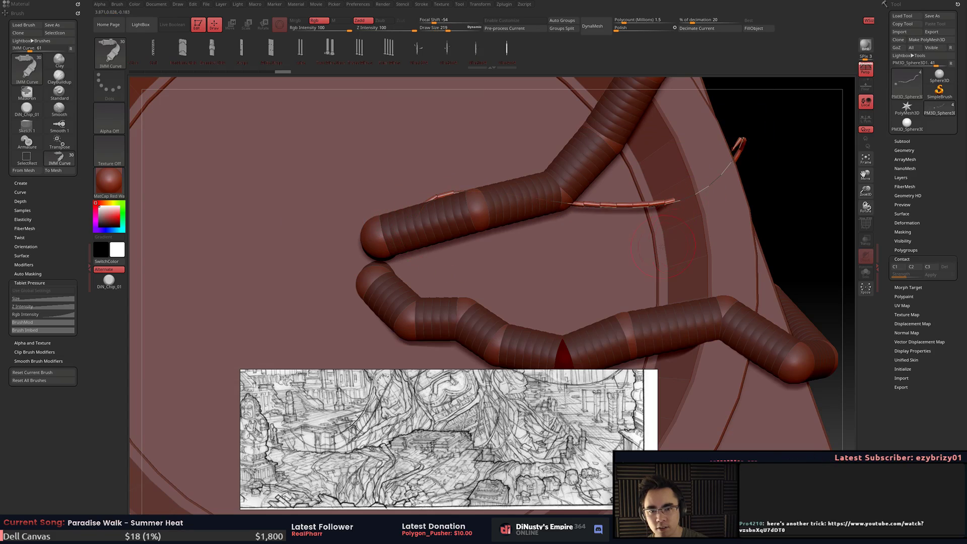
pyautogui.moveTo(792, 360); pyautogui.dragTo(788, 307)
pyautogui.moveTo(669, 204)
pyautogui.keyDown('shift'); pyautogui.mouseDown()
pyautogui.moveTo(596, 257)
pyautogui.moveTo(659, 174)
pyautogui.mouseUp(); pyautogui.keyUp('shift')
pyautogui.moveTo(791, 167); pyautogui.dragTo(776, 242)
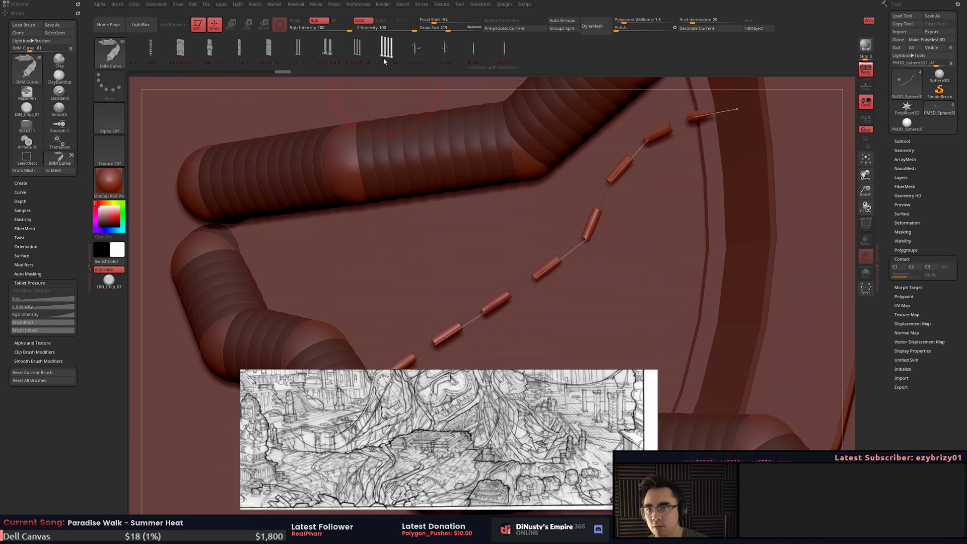
# - Try the multi-strand IMM Curve mesh along curves between the two tubes
pyautogui.moveTo(557, 214); pyautogui.dragTo(637, 130)
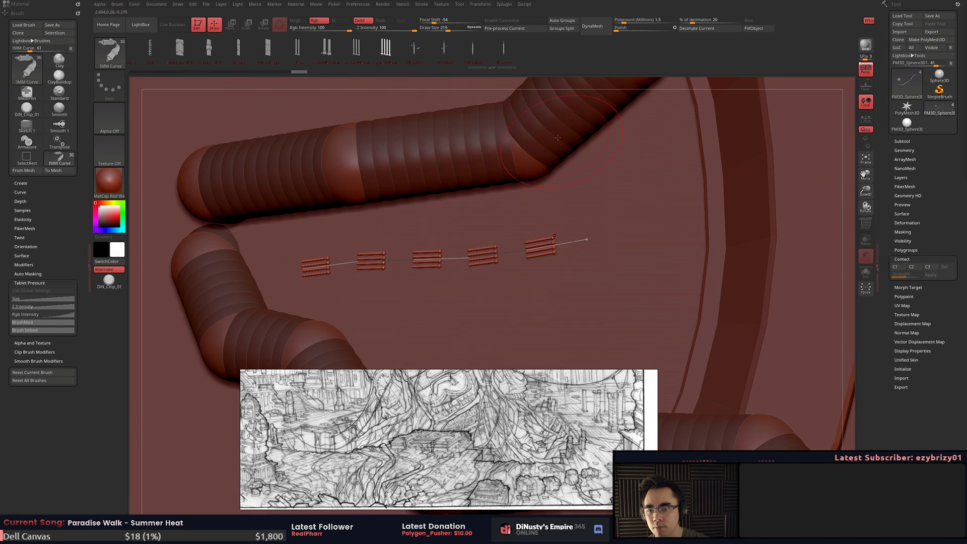
pyautogui.moveTo(822, 121); pyautogui.dragTo(825, 113)
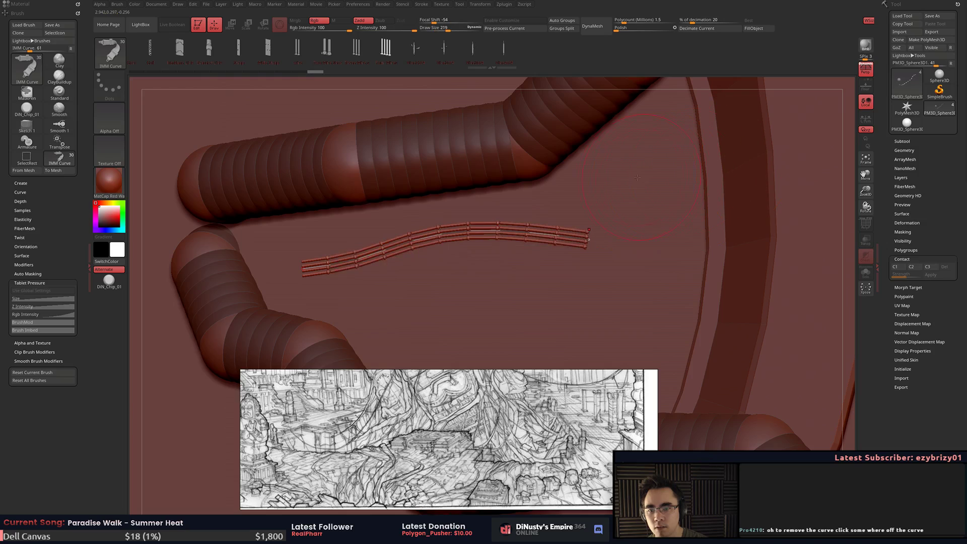
pyautogui.hotkey('ctrl', 'z')
pyautogui.moveTo(286, 294); pyautogui.dragTo(320, 258)
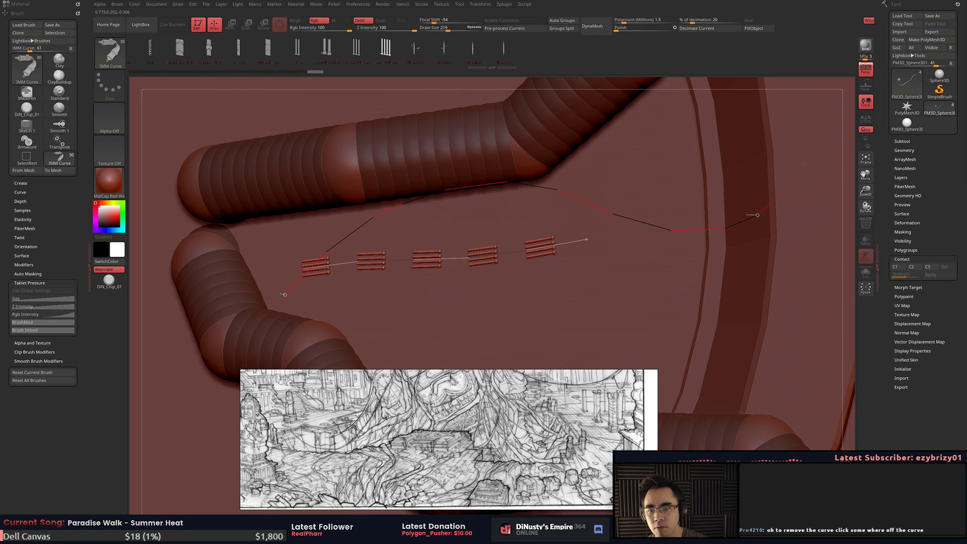
pyautogui.moveTo(786, 191); pyautogui.dragTo(801, 164)
pyautogui.moveTo(525, 250); pyautogui.dragTo(325, 256)
# - Undo the multi-strand trial curves back to the single winding stem
pyautogui.hotkey('ctrl', 'z')
pyautogui.moveTo(619, 161)
pyautogui.keyDown('alt'); pyautogui.mouseDown(button='right')
pyautogui.moveTo(607, 164)
pyautogui.moveTo(607, 141)
pyautogui.moveTo(579, 191)
pyautogui.moveTo(622, 164)
pyautogui.moveTo(611, 182)
pyautogui.moveTo(602, 171)
pyautogui.mouseUp(button='right'); pyautogui.keyUp('alt')
pyautogui.hotkey('ctrl', 'z')
pyautogui.hotkey('ctrl', 'z')
pyautogui.hotkey('ctrl', 'z')
pyautogui.hotkey('ctrl', 'z')
pyautogui.hotkey('ctrl', 'z')
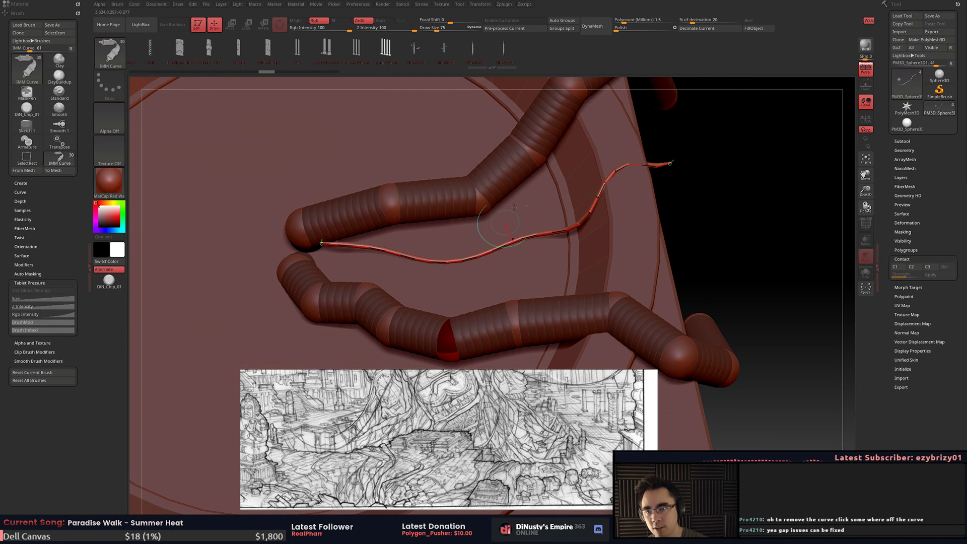
# - Set the focal shift to -100 and try a segmented stem from the upper tube out past the rim
pyautogui.press('space')
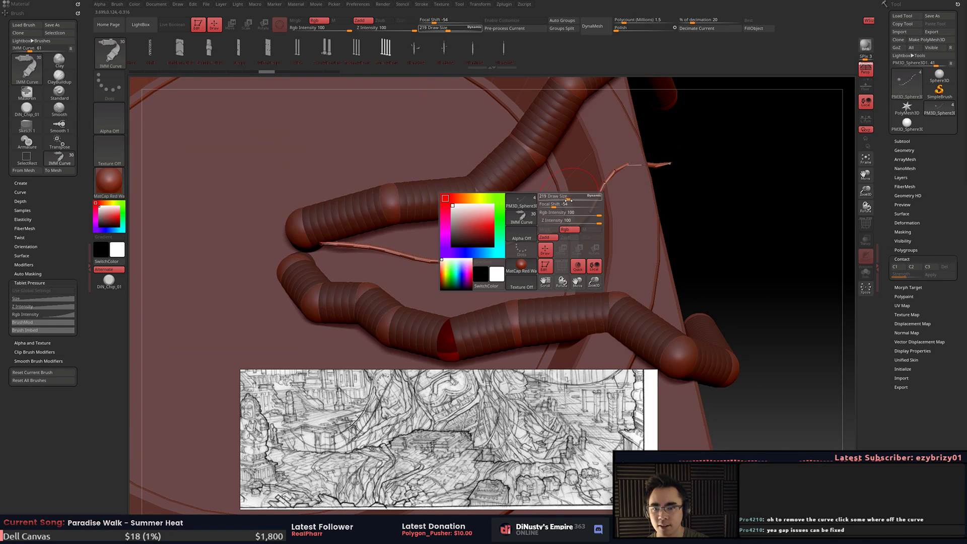
pyautogui.moveTo(554, 204); pyautogui.dragTo(538, 204)
pyautogui.click(719, 137)
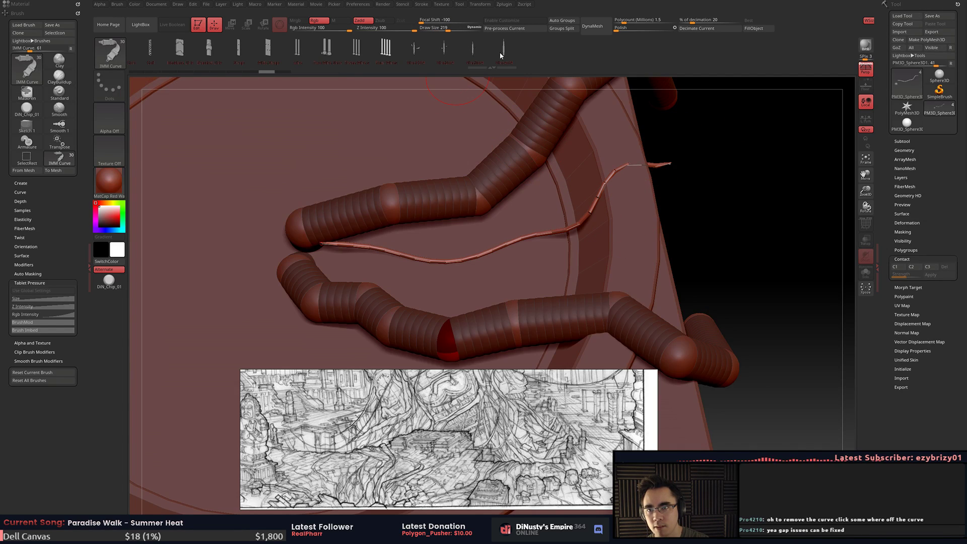
pyautogui.moveTo(693, 242); pyautogui.dragTo(757, 157)
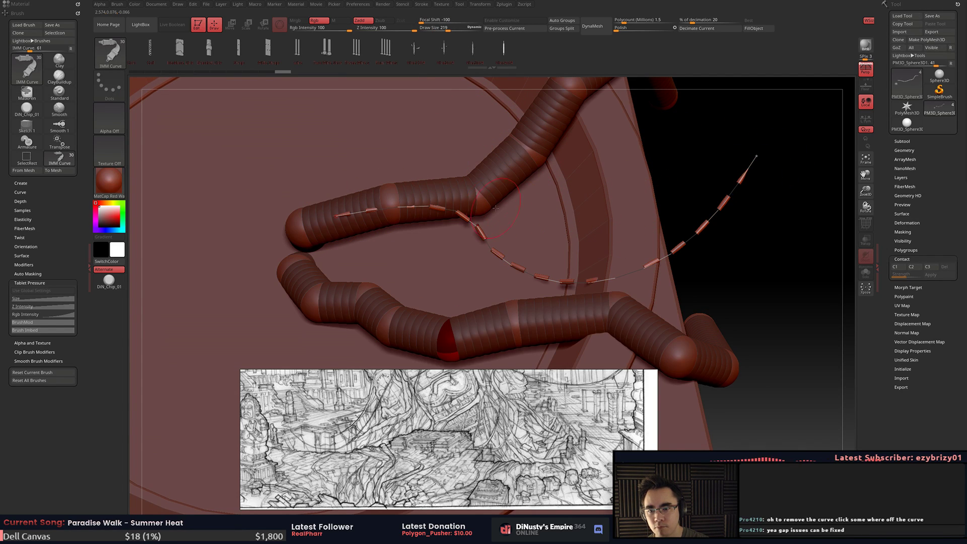
# - Set the focal shift to -5 and undo another trial curve
pyautogui.press('space')
pyautogui.moveTo(468, 218); pyautogui.dragTo(496, 219)
pyautogui.moveTo(611, 169); pyautogui.dragTo(677, 80)
pyautogui.click(801, 116)
pyautogui.hotkey('ctrl', 'z')
# - Try looping curves around the upper tube, then undo them together with the earlier winding stem
pyautogui.moveTo(351, 214); pyautogui.dragTo(396, 216)
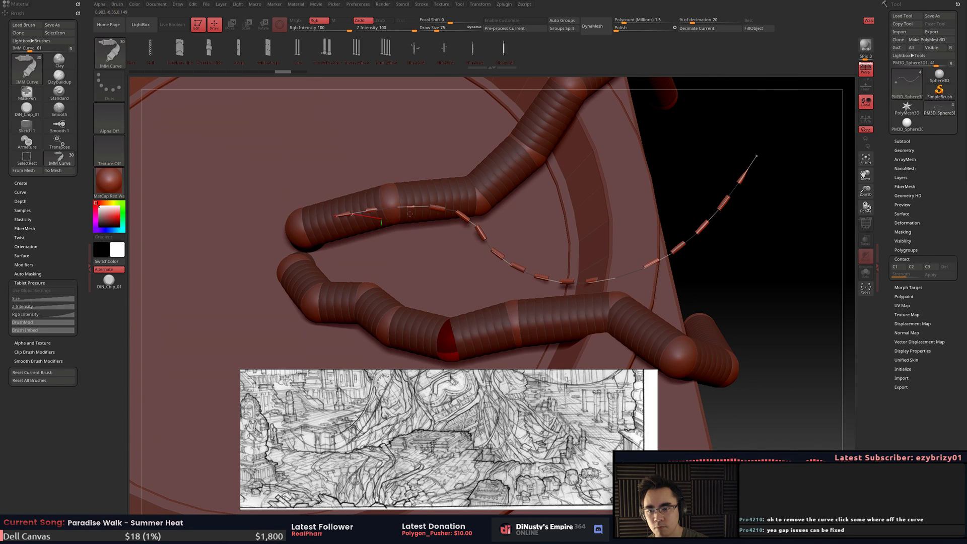
pyautogui.moveTo(504, 208); pyautogui.dragTo(603, 263)
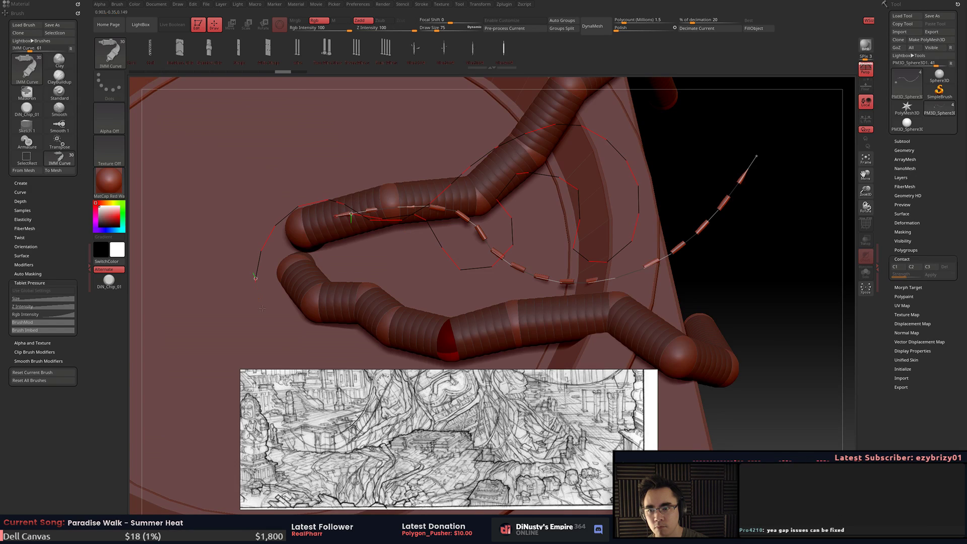
pyautogui.moveTo(258, 297); pyautogui.dragTo(258, 297)
pyautogui.moveTo(336, 211); pyautogui.dragTo(792, 54)
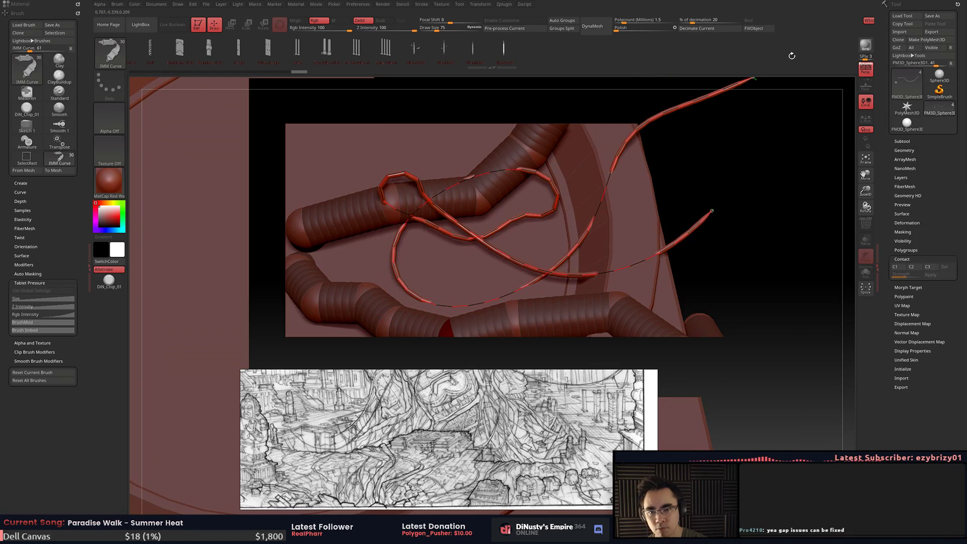
pyautogui.hotkey('ctrl', 'z')
pyautogui.hotkey('ctrl', 'z')
pyautogui.hotkey('ctrl', 'z')
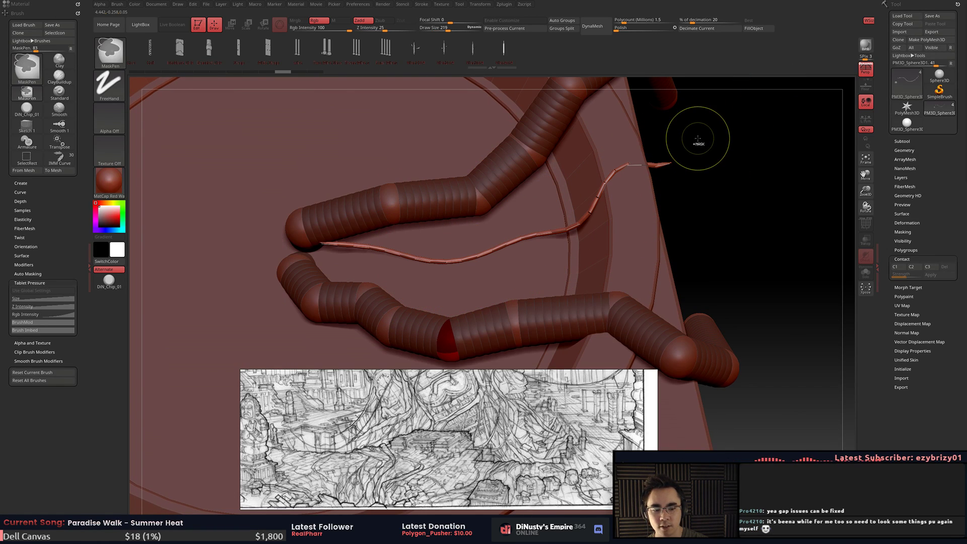
pyautogui.hotkey('ctrl', 'z')
pyautogui.hotkey('ctrl', 'z')
pyautogui.hotkey('ctrl', 'z')
pyautogui.hotkey('ctrl', 'z')
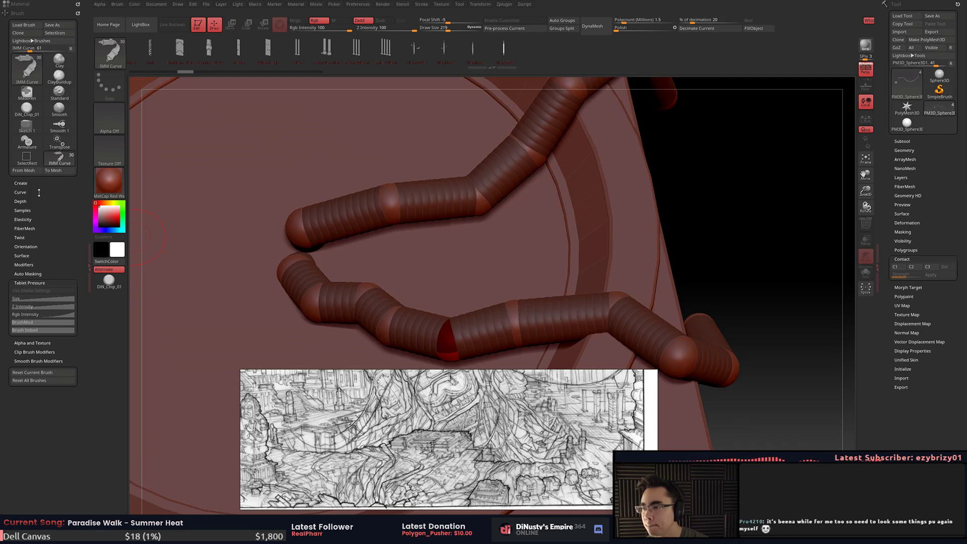
# - Expand the brush's Curve settings and draw trial stems from the floor between the tubes over the rim
pyautogui.click(20, 192)
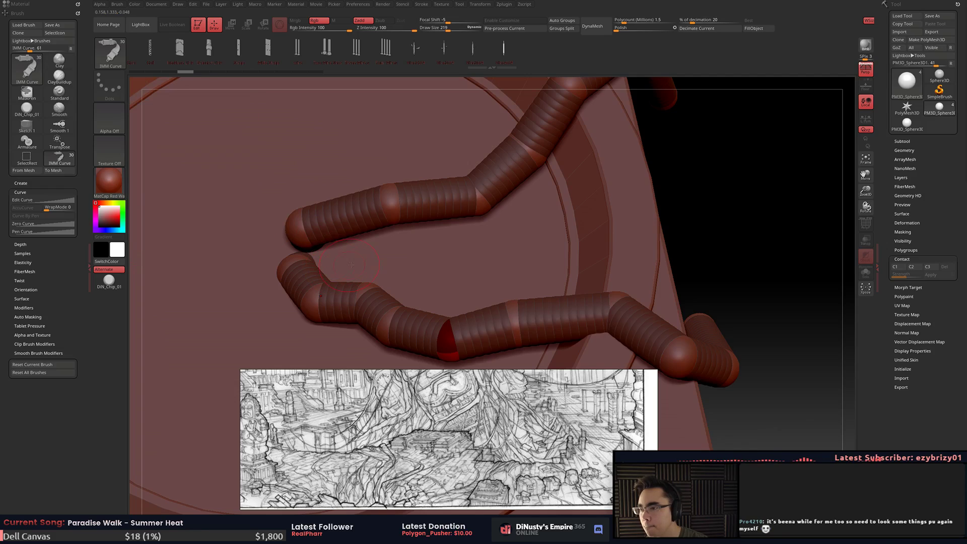
pyautogui.moveTo(694, 169); pyautogui.dragTo(693, 170)
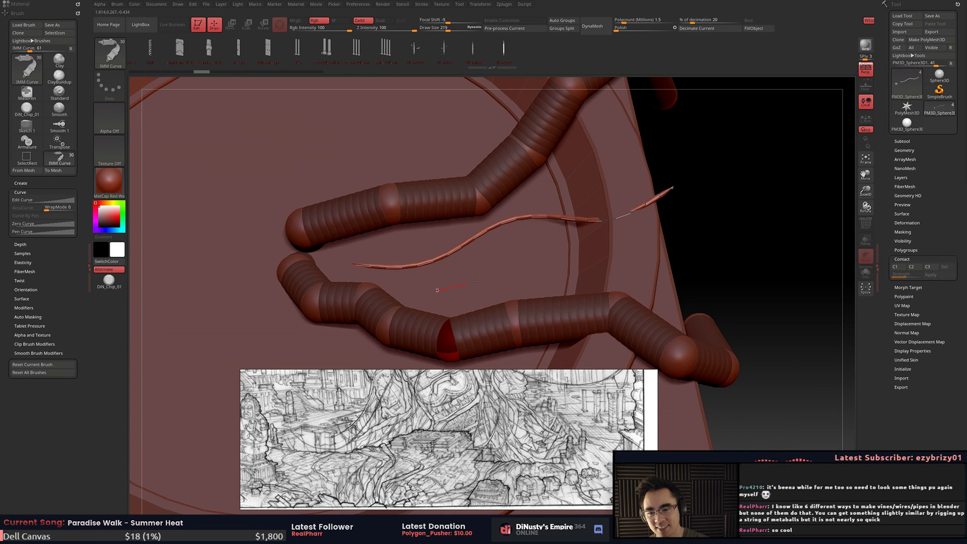
pyautogui.moveTo(628, 256); pyautogui.dragTo(673, 236)
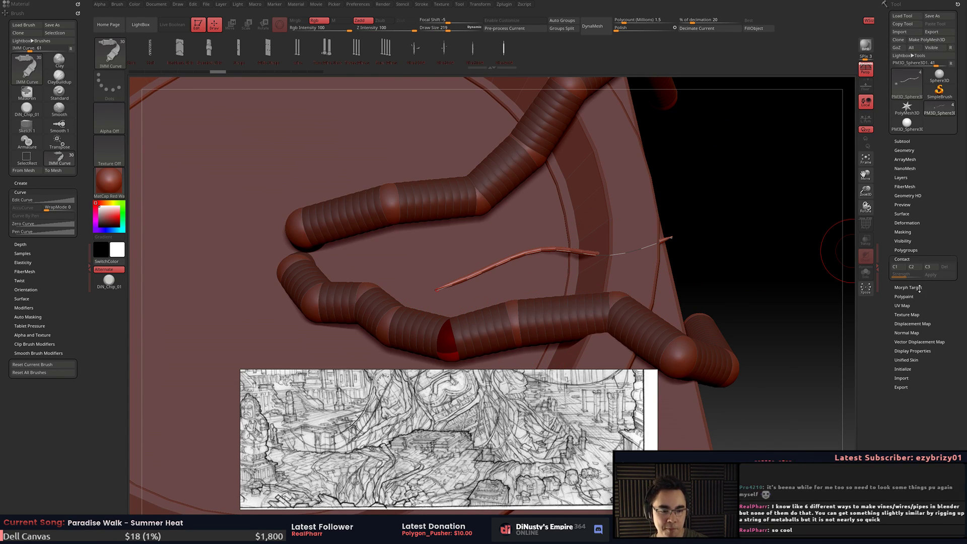
pyautogui.click(913, 204)
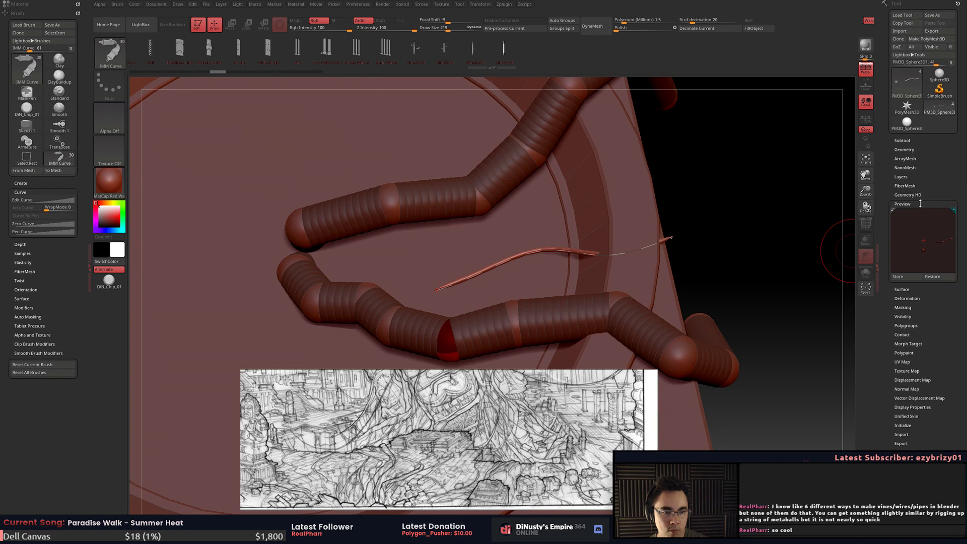
pyautogui.click(917, 204)
pyautogui.click(914, 213)
pyautogui.click(914, 213)
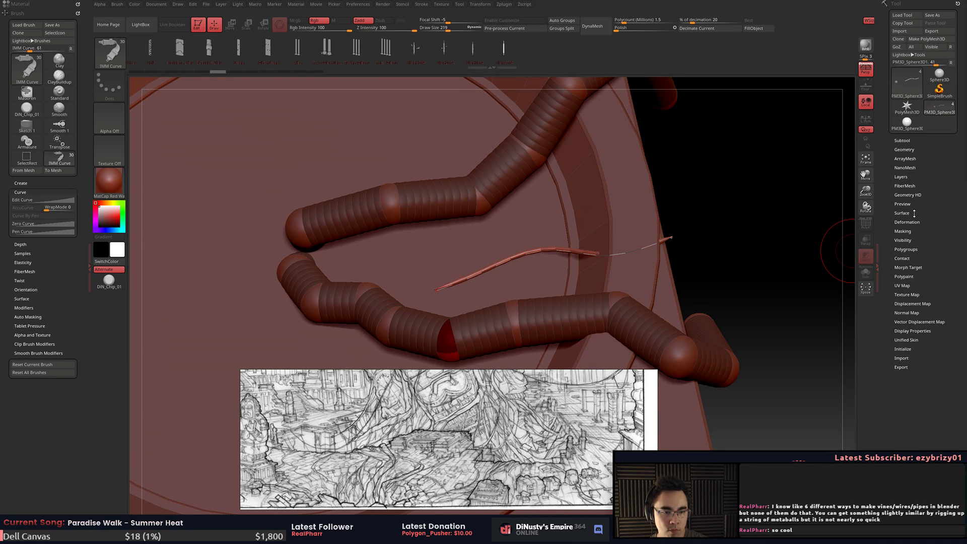
pyautogui.click(900, 149)
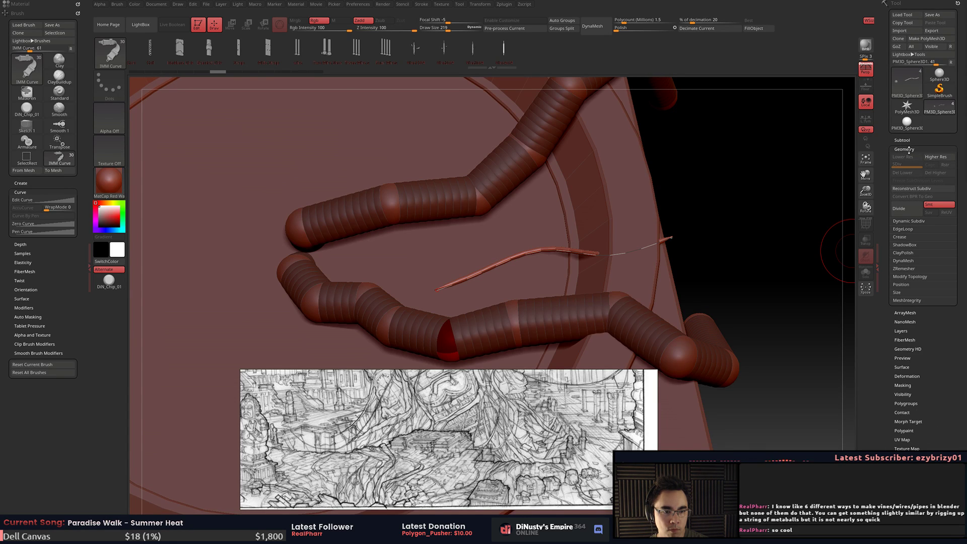
pyautogui.click(912, 149)
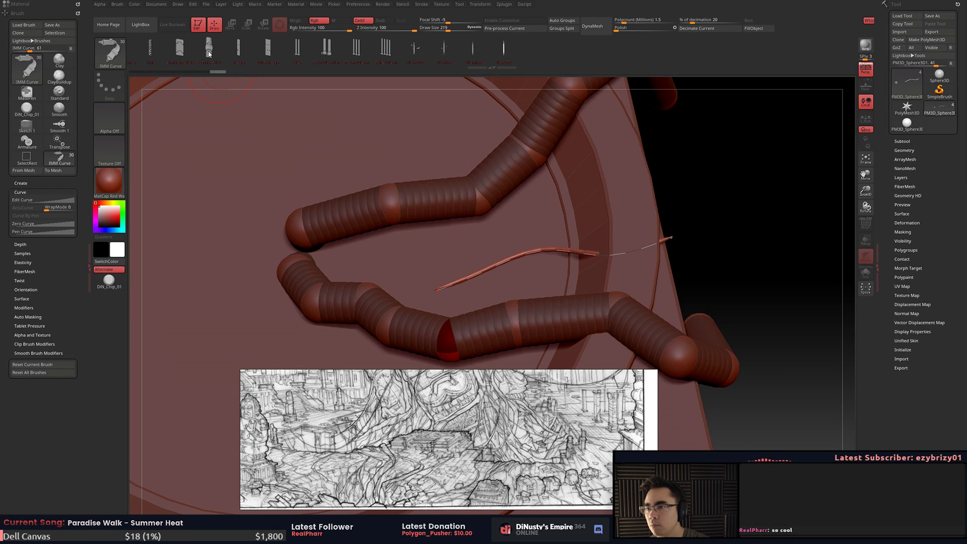
# - Switch the IMM Curve mesh to the dragon skeleton, try it as a short curve off the rim, and undo a further pull
pyautogui.moveTo(207, 53); pyautogui.dragTo(531, 49)
pyautogui.moveTo(270, 53); pyautogui.dragTo(326, 52)
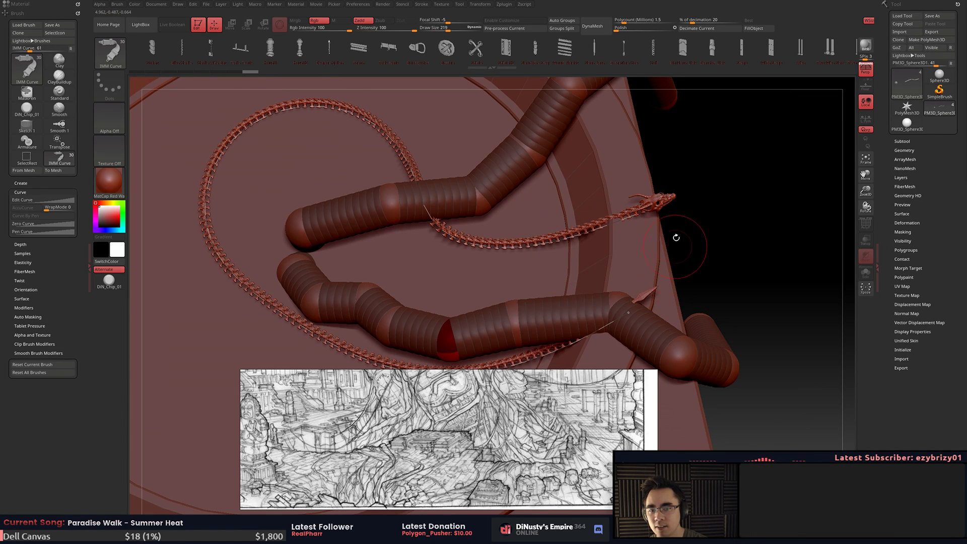
pyautogui.moveTo(655, 203); pyautogui.dragTo(719, 213)
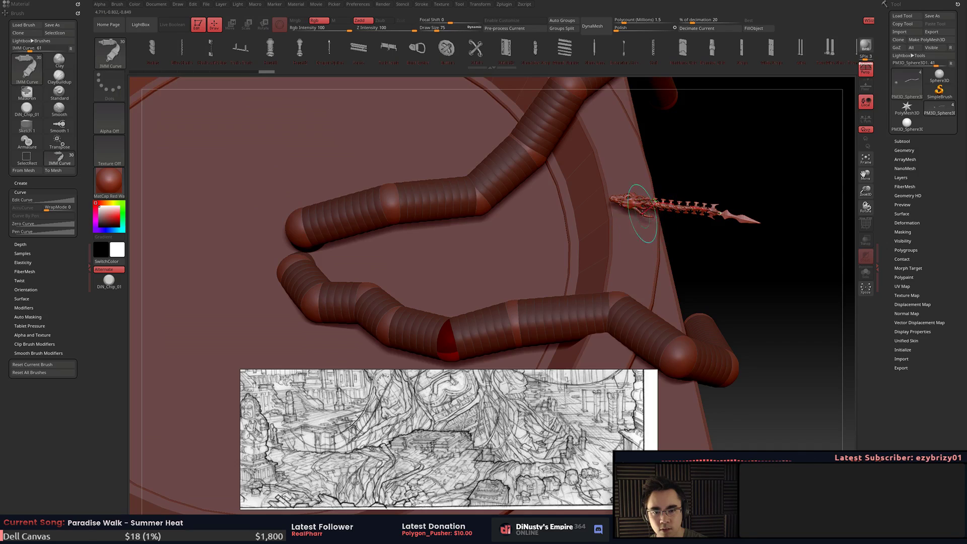
pyautogui.moveTo(646, 203); pyautogui.dragTo(757, 258)
pyautogui.hotkey('ctrl', 'z')
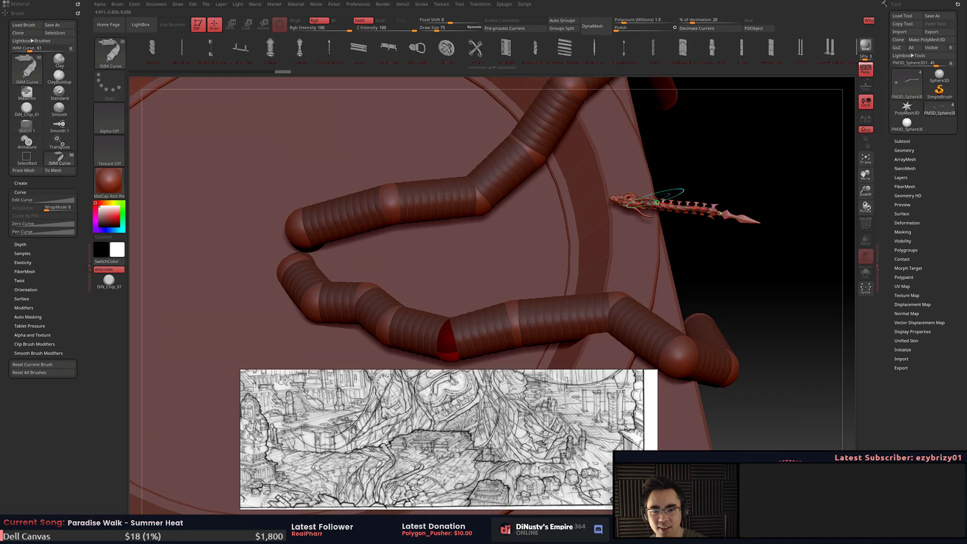
# - Stretch the dragon skeleton curve to the upper tube's tip, then pull its head end back over the tube and undo that pull
pyautogui.moveTo(455, 275); pyautogui.dragTo(317, 244)
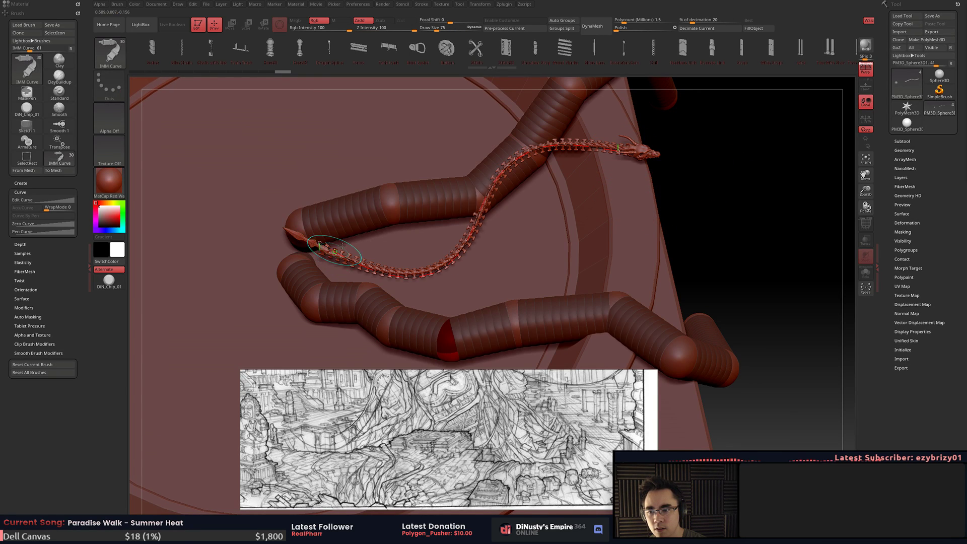
pyautogui.moveTo(618, 150)
pyautogui.mouseDown()
pyautogui.moveTo(654, 166)
pyautogui.moveTo(695, 282)
pyautogui.moveTo(508, 244)
pyautogui.moveTo(463, 279)
pyautogui.moveTo(341, 175)
pyautogui.mouseUp()
pyautogui.hotkey('ctrl', 'z')
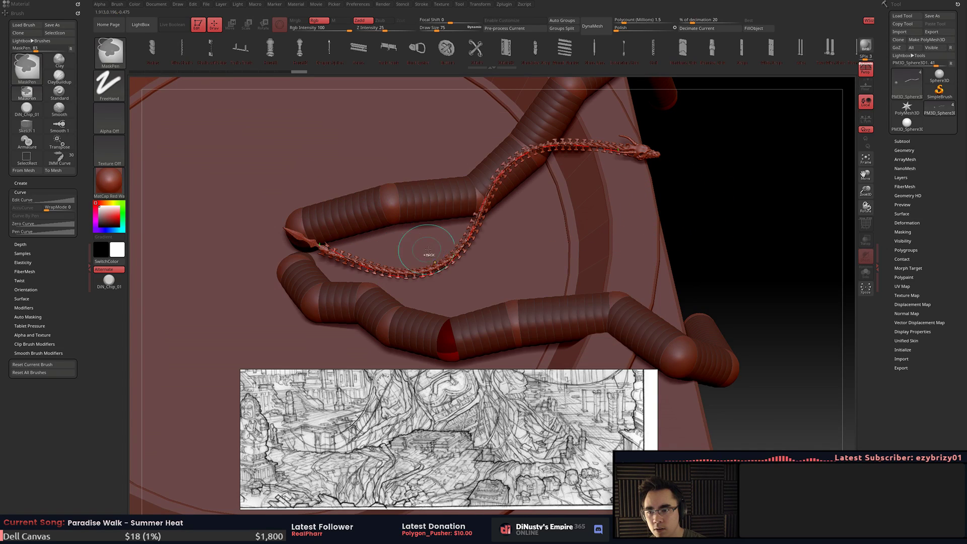
# - Step back and forth through the undo history of the dragon skeleton curves
pyautogui.hotkey('ctrl', 'z')
pyautogui.hotkey('ctrl', 'shift', 'z')
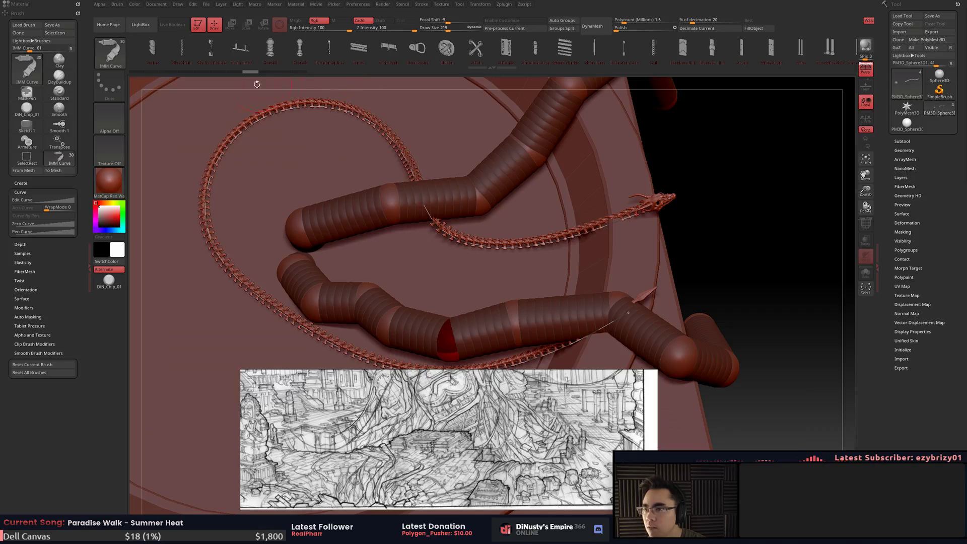
pyautogui.moveTo(248, 72); pyautogui.dragTo(315, 74)
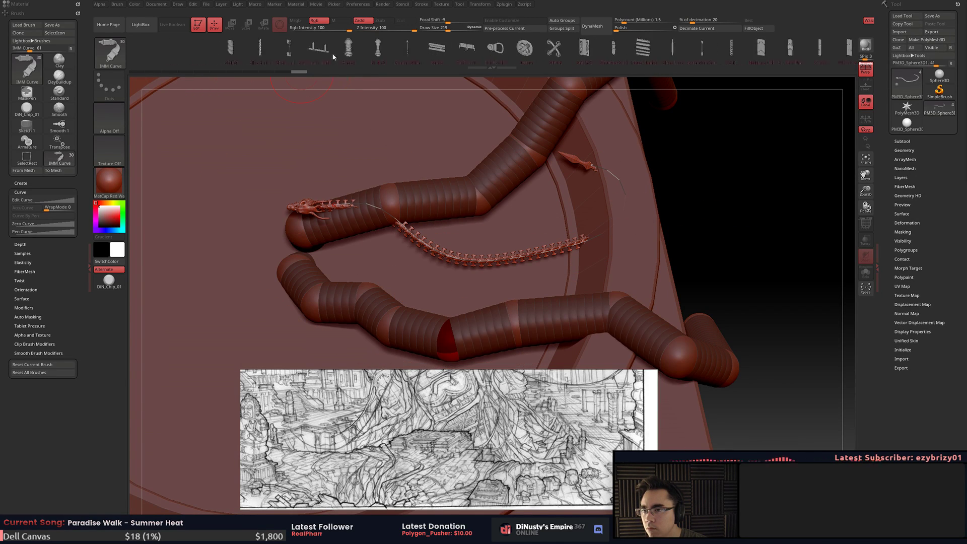
# - Switch to the IMM Basic brush with a ring mesh and try it on the upper tube
pyautogui.click(110, 53)
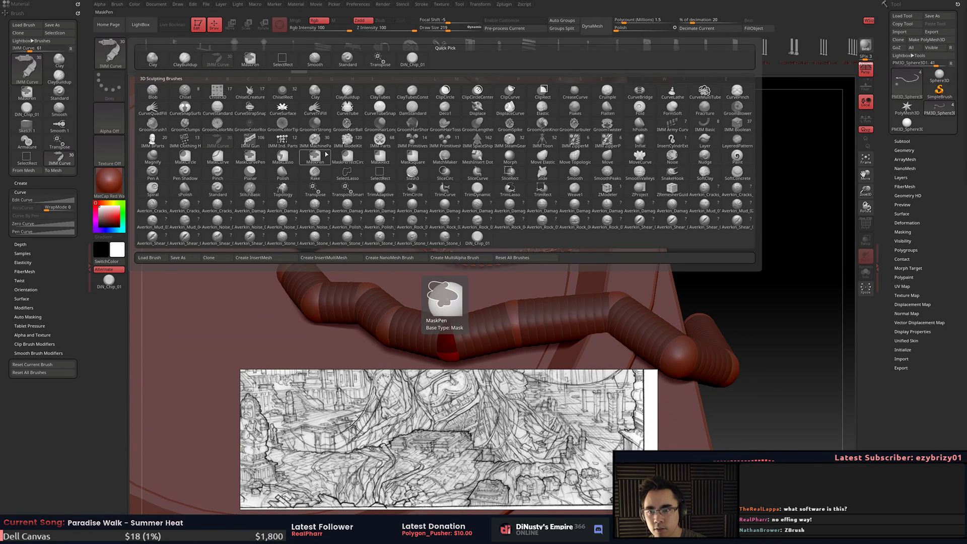
pyautogui.click(709, 129)
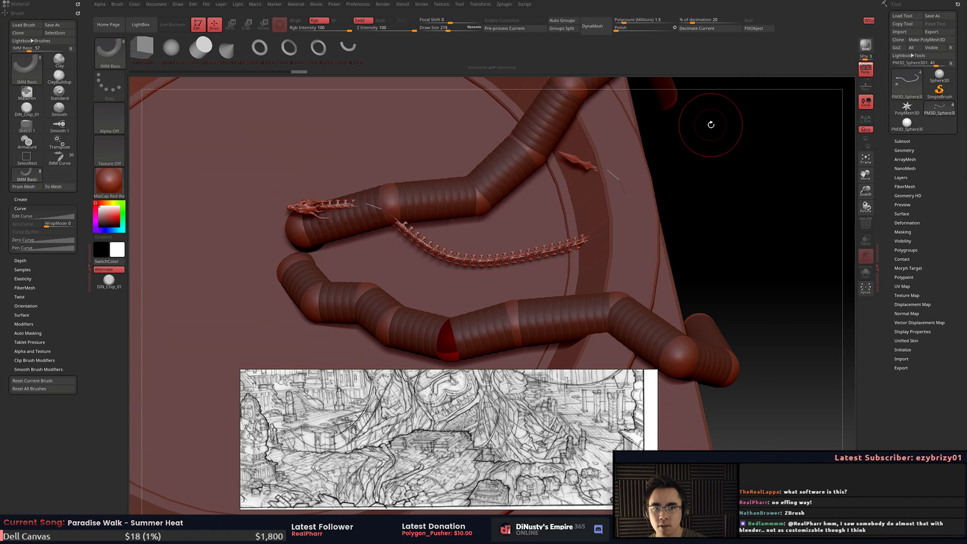
pyautogui.click(260, 47)
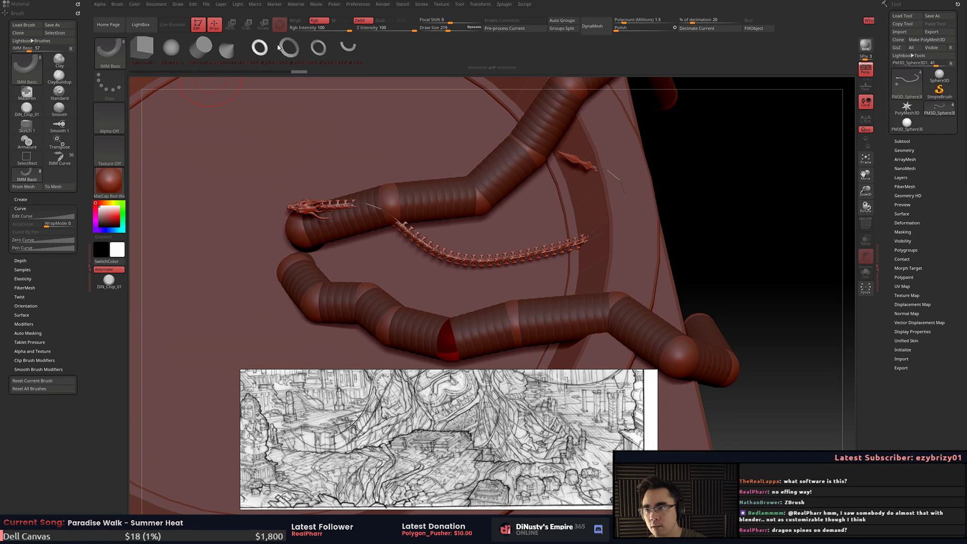
pyautogui.moveTo(447, 201); pyautogui.dragTo(518, 193)
# - Undo the dragon skeleton curves until all of them are removed from the sphere subtool
pyautogui.hotkey('ctrl', 'z')
pyautogui.hotkey('ctrl', 'z')
pyautogui.hotkey('ctrl', 'z')
pyautogui.hotkey('ctrl', 'z')
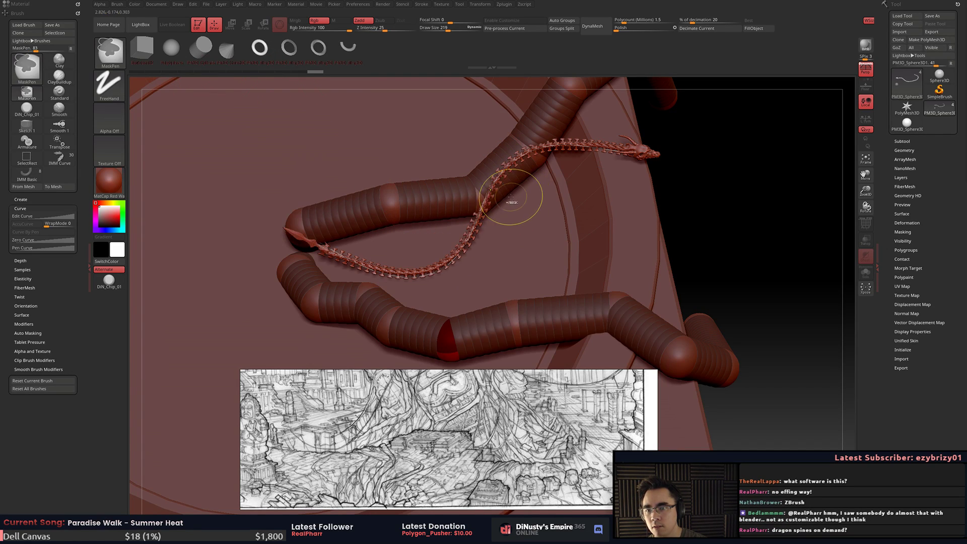
pyautogui.hotkey('ctrl', 'z')
pyautogui.hotkey('ctrl', 'z')
pyautogui.hotkey('ctrl', 'z')
pyautogui.hotkey('ctrl', 'z')
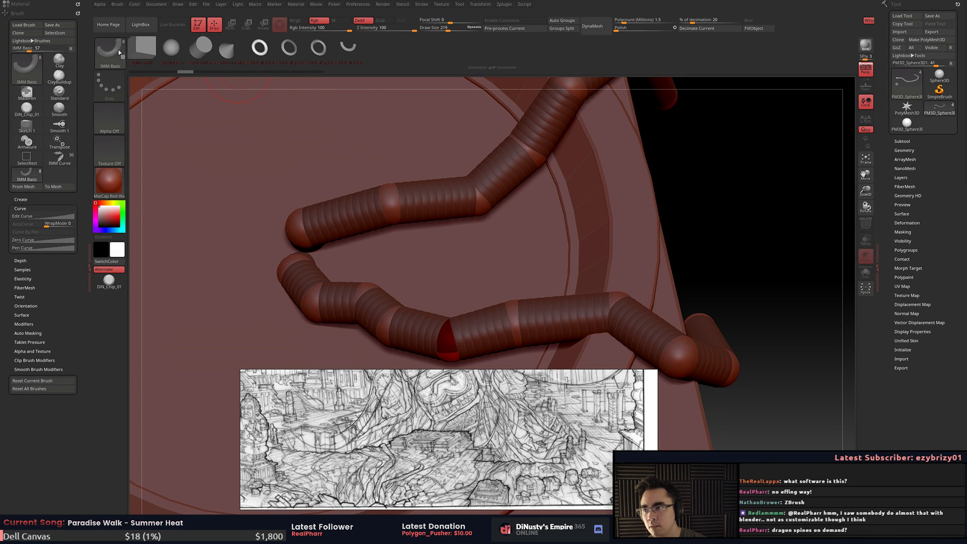
# - Switch back to the IMM Curve brush, draw a trial stem from between the tubes out past the rim, and undo it
pyautogui.click(109, 51)
pyautogui.press('c')
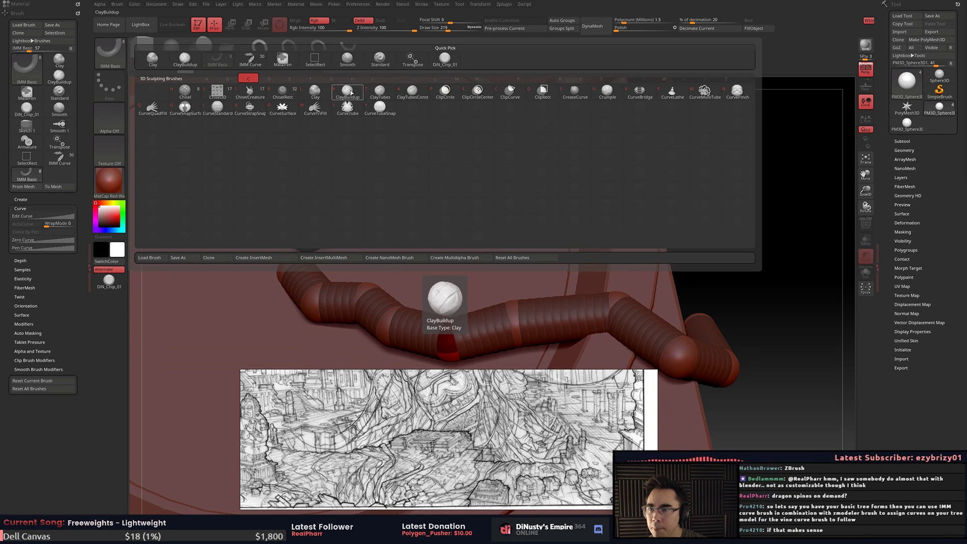
pyautogui.click(250, 63)
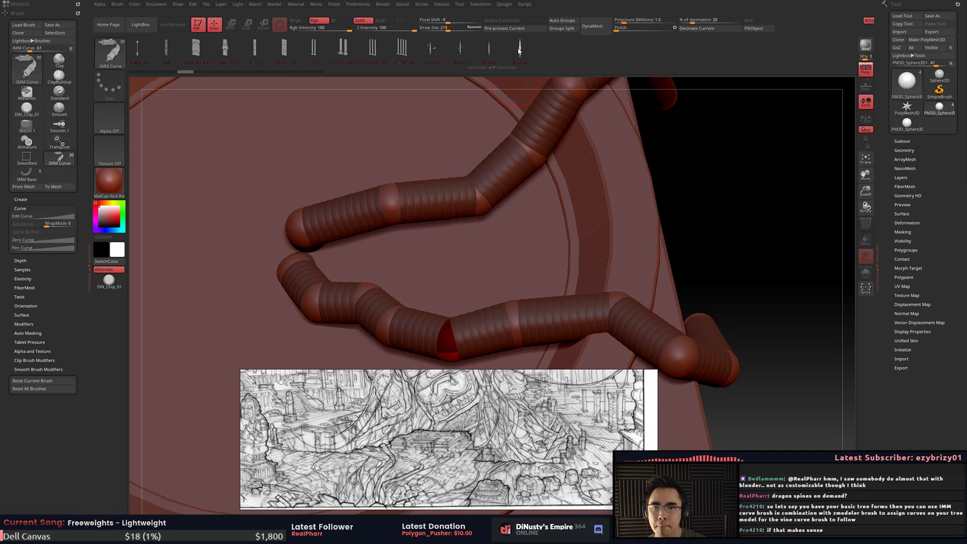
pyautogui.moveTo(385, 263)
pyautogui.mouseDown()
pyautogui.moveTo(572, 184)
pyautogui.moveTo(730, 151)
pyautogui.mouseUp()
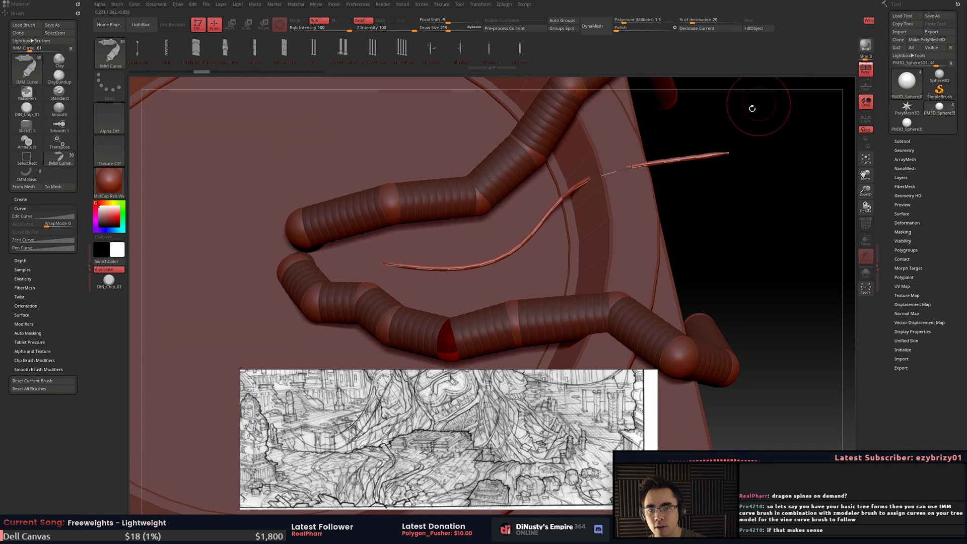
pyautogui.moveTo(569, 282)
pyautogui.mouseDown(button='right')
pyautogui.moveTo(563, 172)
pyautogui.moveTo(560, 214)
pyautogui.mouseUp(button='right')
pyautogui.hotkey('ctrl', 'z')
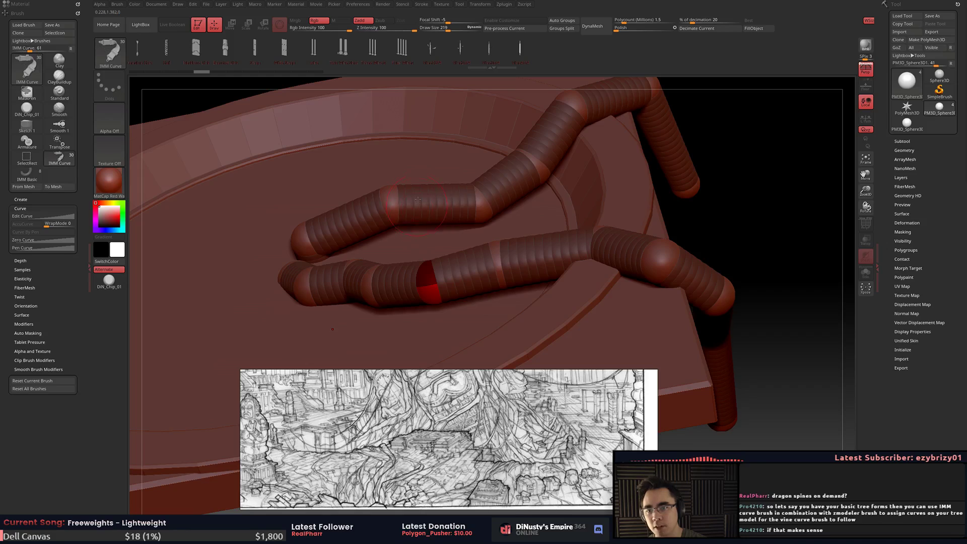
# - Try several more stem curves between the tubes and around the lower tube, undoing them after each attempt
pyautogui.moveTo(598, 132); pyautogui.dragTo(790, 143)
pyautogui.hotkey('ctrl', 'z')
pyautogui.moveTo(385, 270); pyautogui.dragTo(730, 138)
pyautogui.hotkey('ctrl', 'z')
pyautogui.moveTo(633, 160)
pyautogui.mouseDown()
pyautogui.moveTo(422, 242)
pyautogui.moveTo(277, 251)
pyautogui.moveTo(352, 328)
pyautogui.moveTo(620, 254)
pyautogui.moveTo(658, 224)
pyautogui.mouseUp()
pyautogui.moveTo(619, 173); pyautogui.dragTo(534, 252, button='right')
pyautogui.moveTo(382, 276)
pyautogui.mouseDown()
pyautogui.moveTo(342, 289)
pyautogui.moveTo(322, 272)
pyautogui.moveTo(361, 190)
pyautogui.moveTo(539, 164)
pyautogui.moveTo(792, 172)
pyautogui.moveTo(674, 158)
pyautogui.moveTo(594, 177)
pyautogui.moveTo(593, 189)
pyautogui.moveTo(481, 255)
pyautogui.moveTo(486, 217)
pyautogui.moveTo(516, 222)
pyautogui.mouseUp()
pyautogui.hotkey('ctrl', 'z')
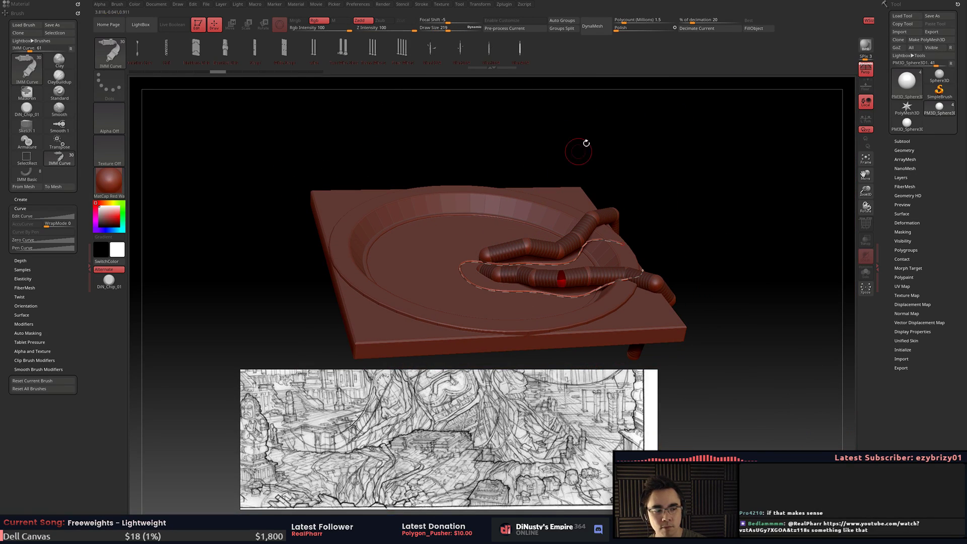
# - Try a stem crossing the lower tube from the floor toward the rim, adjust its path, and undo the trial
pyautogui.keyDown('alt'); pyautogui.moveTo(583, 155); pyautogui.dragTo(538, 216); pyautogui.keyUp('alt')
pyautogui.moveTo(517, 262); pyautogui.dragTo(514, 315)
pyautogui.hotkey('ctrl', 'z')
pyautogui.moveTo(424, 324)
pyautogui.mouseDown()
pyautogui.moveTo(684, 157)
pyautogui.moveTo(683, 166)
pyautogui.mouseUp()
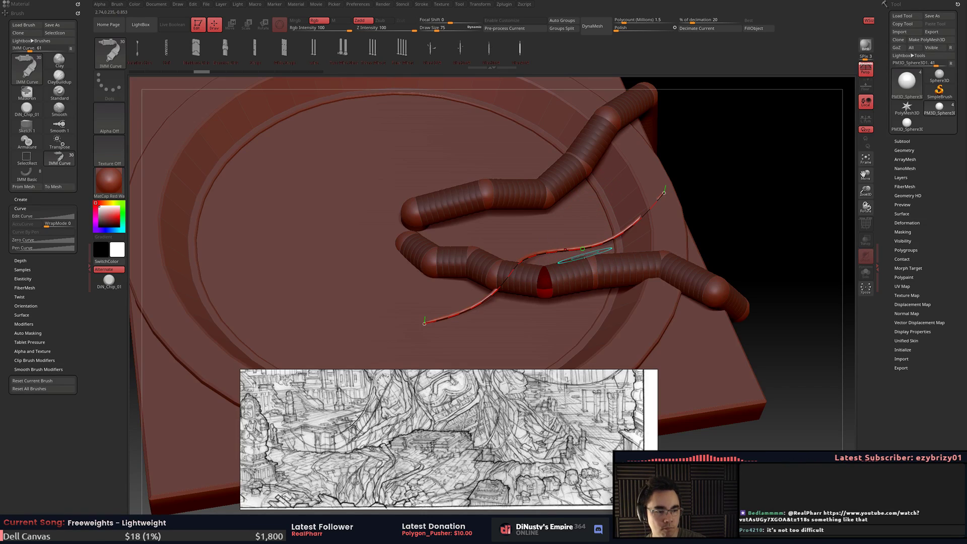
pyautogui.keyDown('alt'); pyautogui.moveTo(545, 227); pyautogui.dragTo(520, 235, button='right'); pyautogui.keyUp('alt')
pyautogui.moveTo(371, 297)
pyautogui.mouseDown()
pyautogui.moveTo(457, 244)
pyautogui.moveTo(633, 209)
pyautogui.mouseUp()
pyautogui.hotkey('ctrl', 'z')
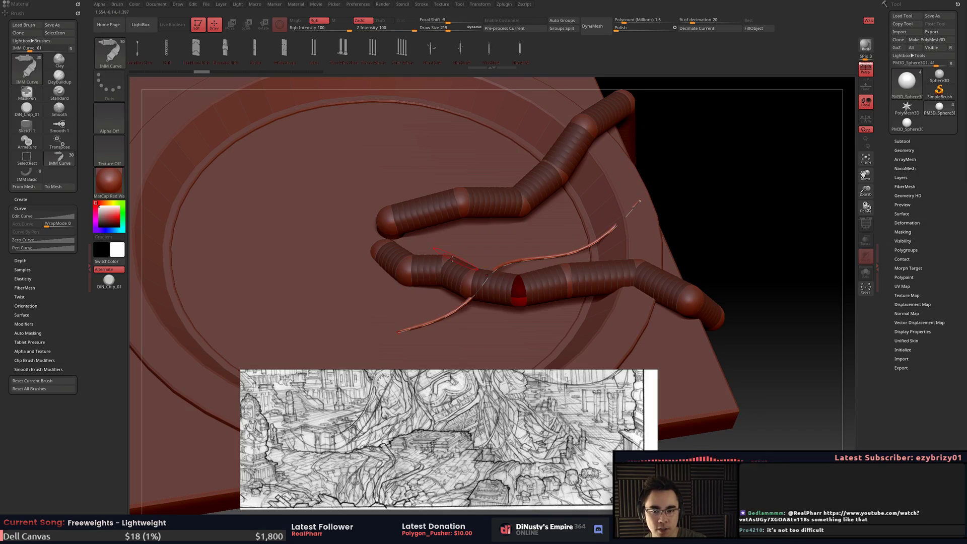
# - Draw a stem curve from the floor over the lower tube, across the gap, and along the upper tube past the rim
pyautogui.moveTo(471, 332); pyautogui.dragTo(629, 146)
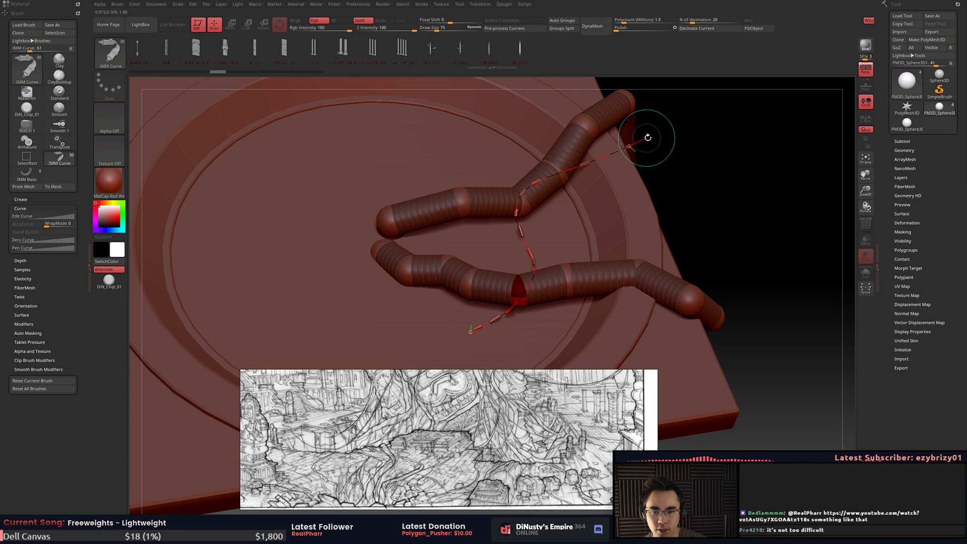
pyautogui.moveTo(517, 215)
pyautogui.keyDown('ctrl'); pyautogui.mouseDown(button='right')
pyautogui.moveTo(524, 267)
pyautogui.moveTo(529, 242)
pyautogui.mouseUp(button='right'); pyautogui.keyUp('ctrl')
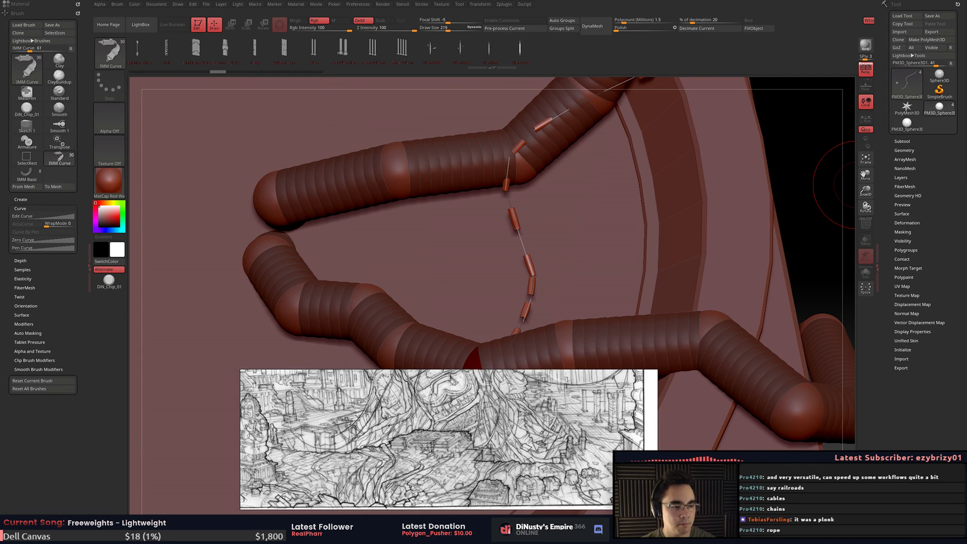
pyautogui.moveTo(717, 247); pyautogui.dragTo(680, 308)
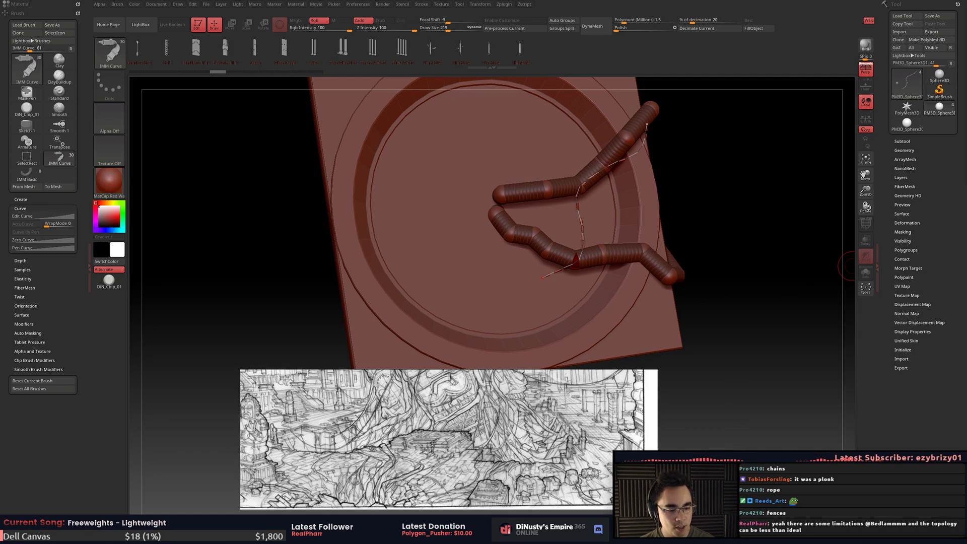
# - Search the computer for "str" to launch StreamElements Ground Control, and move its window off to the other screen
pyautogui.press('super')
pyautogui.write('str')
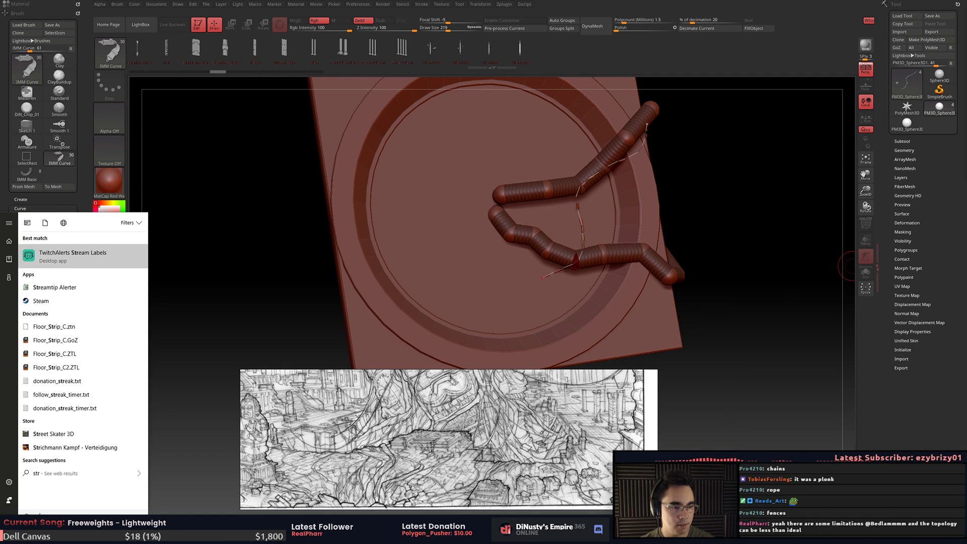
pyautogui.click(196, 258)
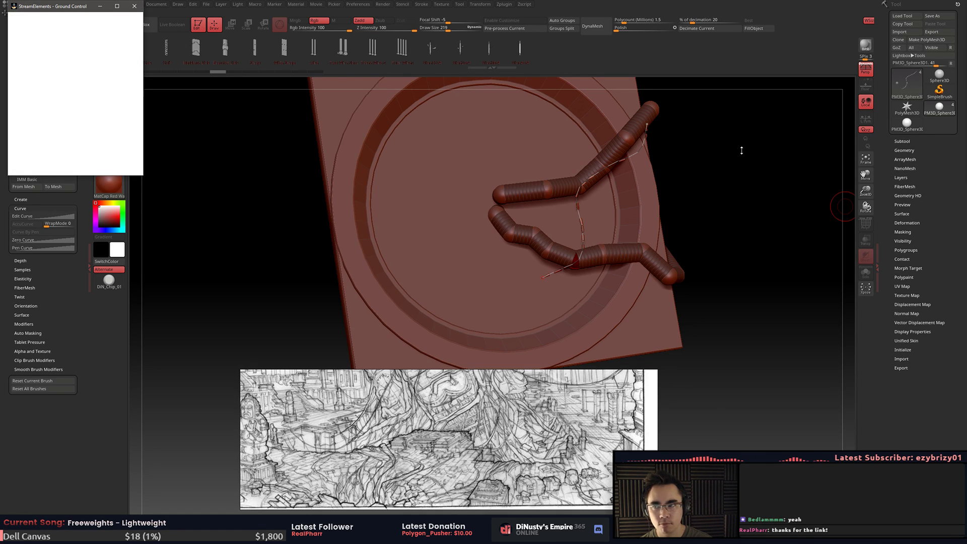
pyautogui.moveTo(61, 8); pyautogui.dragTo(966, 93)
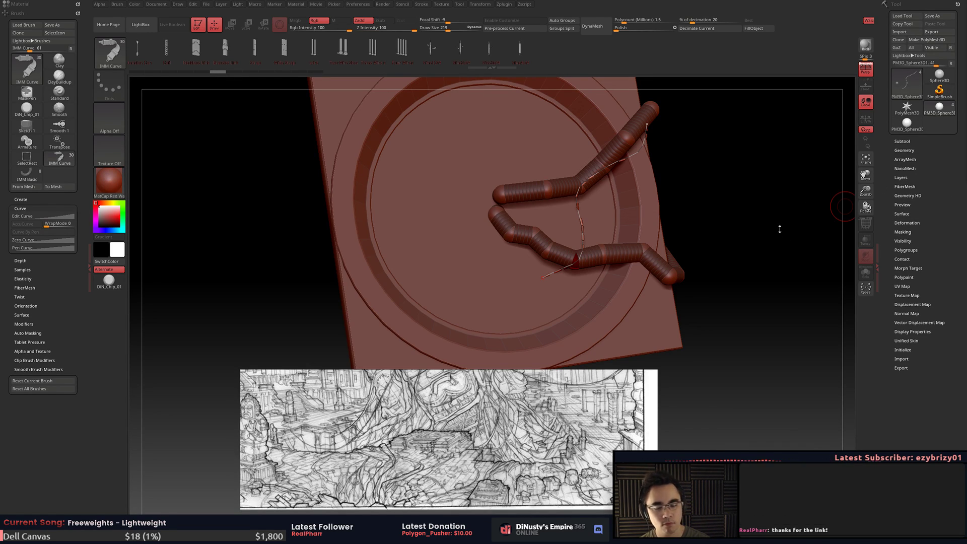
pyautogui.moveTo(784, 209); pyautogui.dragTo(791, 212)
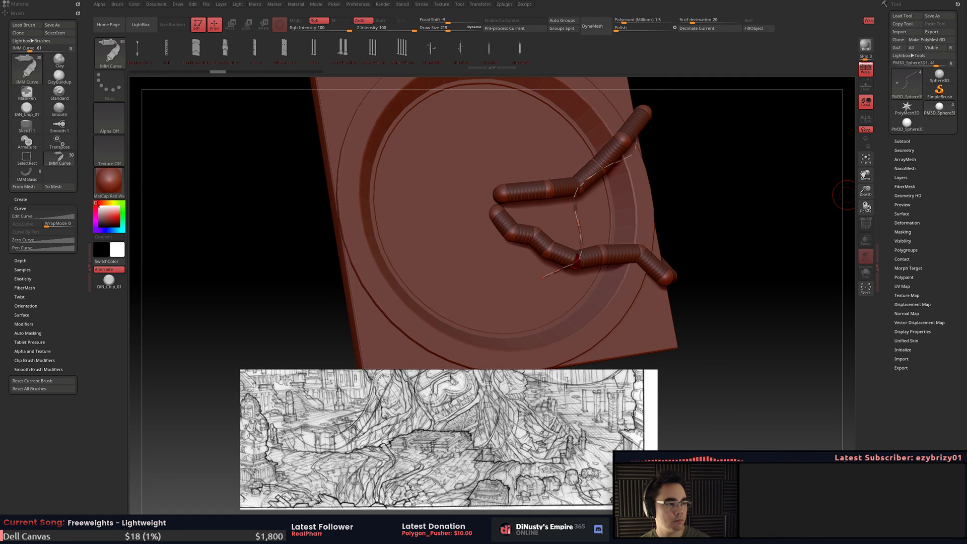
pyautogui.moveTo(815, 107); pyautogui.dragTo(710, 222)
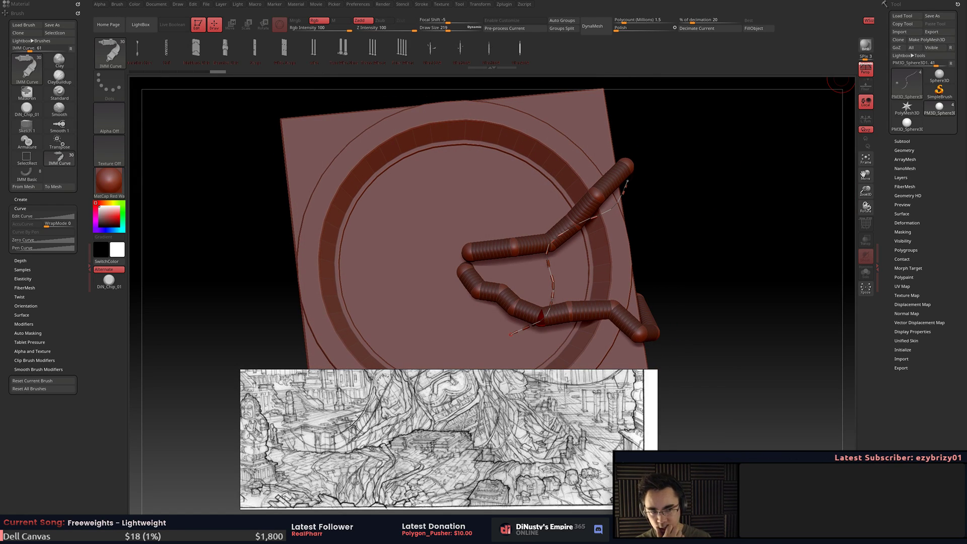